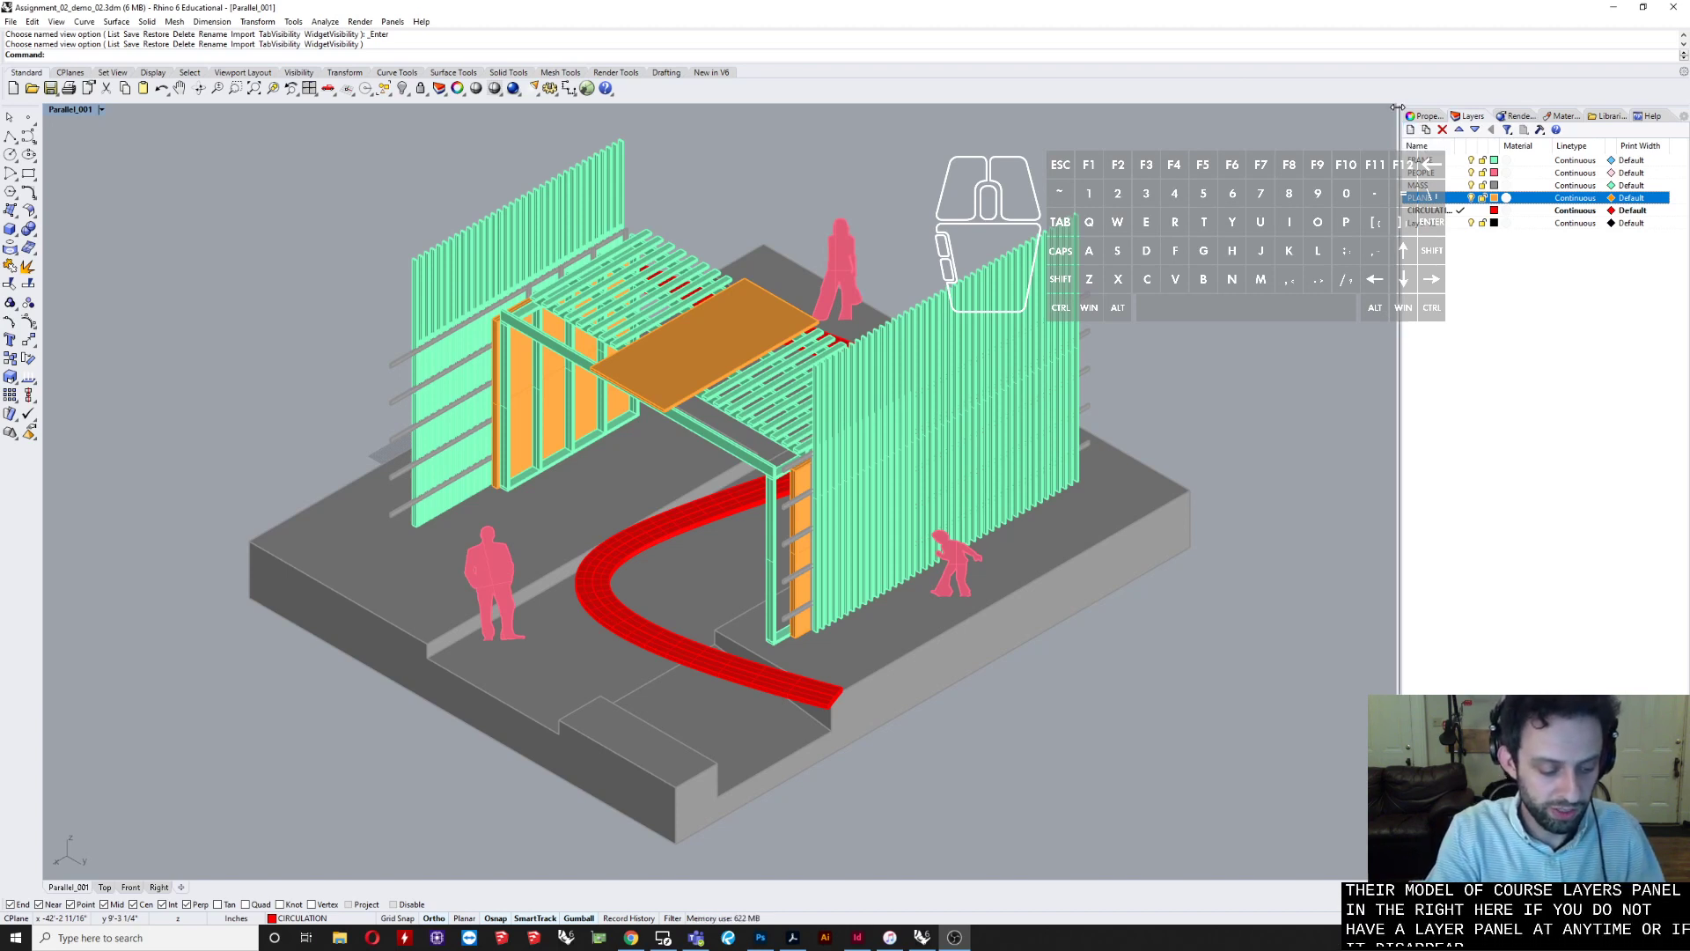
- Run the Layer command to show the model's layer list
{"action": "type", "text": "layer"}
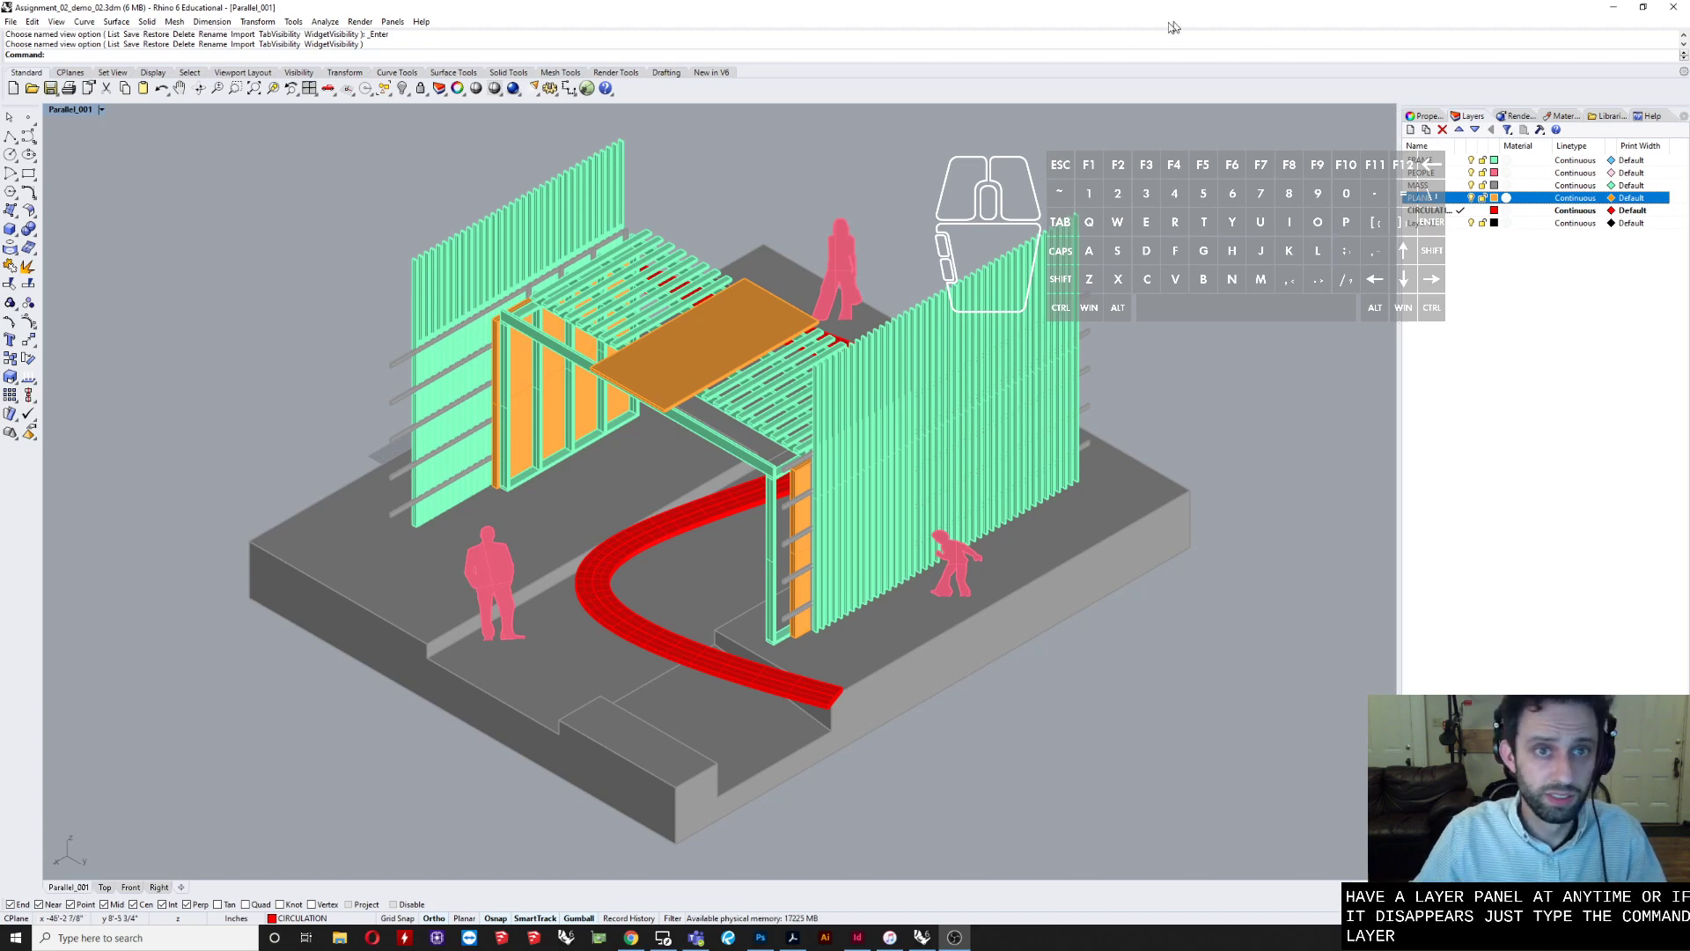
{"action": "left_click", "coordinate": [1009, 21]}
{"action": "type", "text": "layer"}
{"action": "key", "text": "Return"}
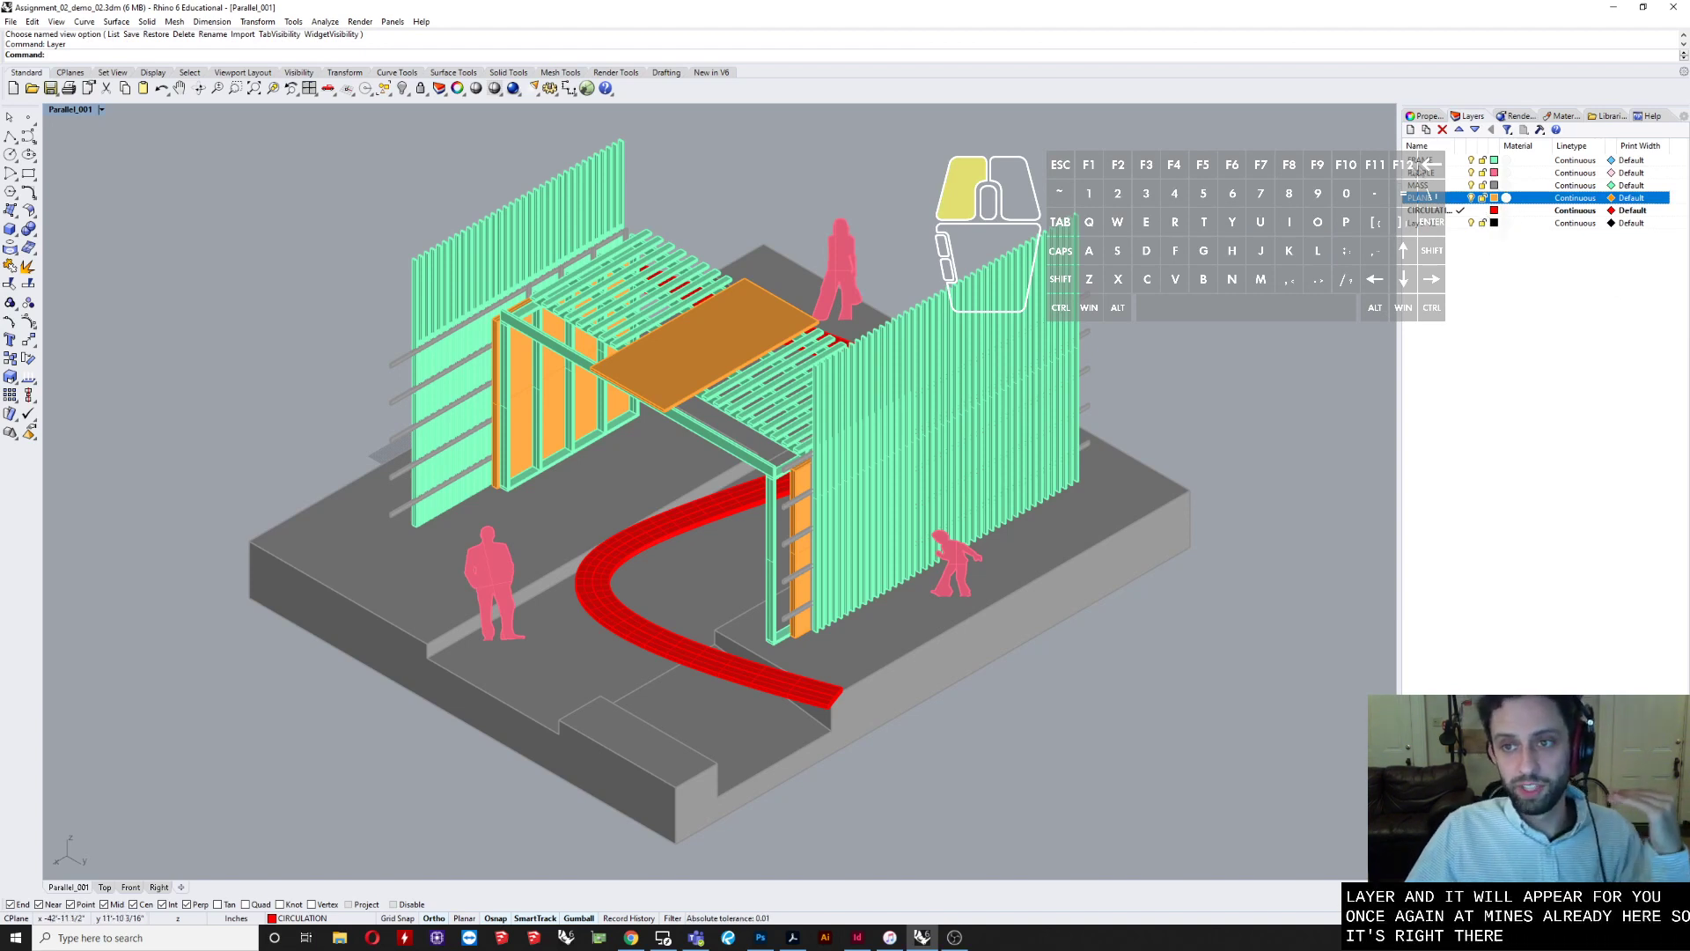
- Move the PEOPLE layer down two places in the layer order, directly below the PLANE layer
{"action": "left_click", "coordinate": [1446, 172]}
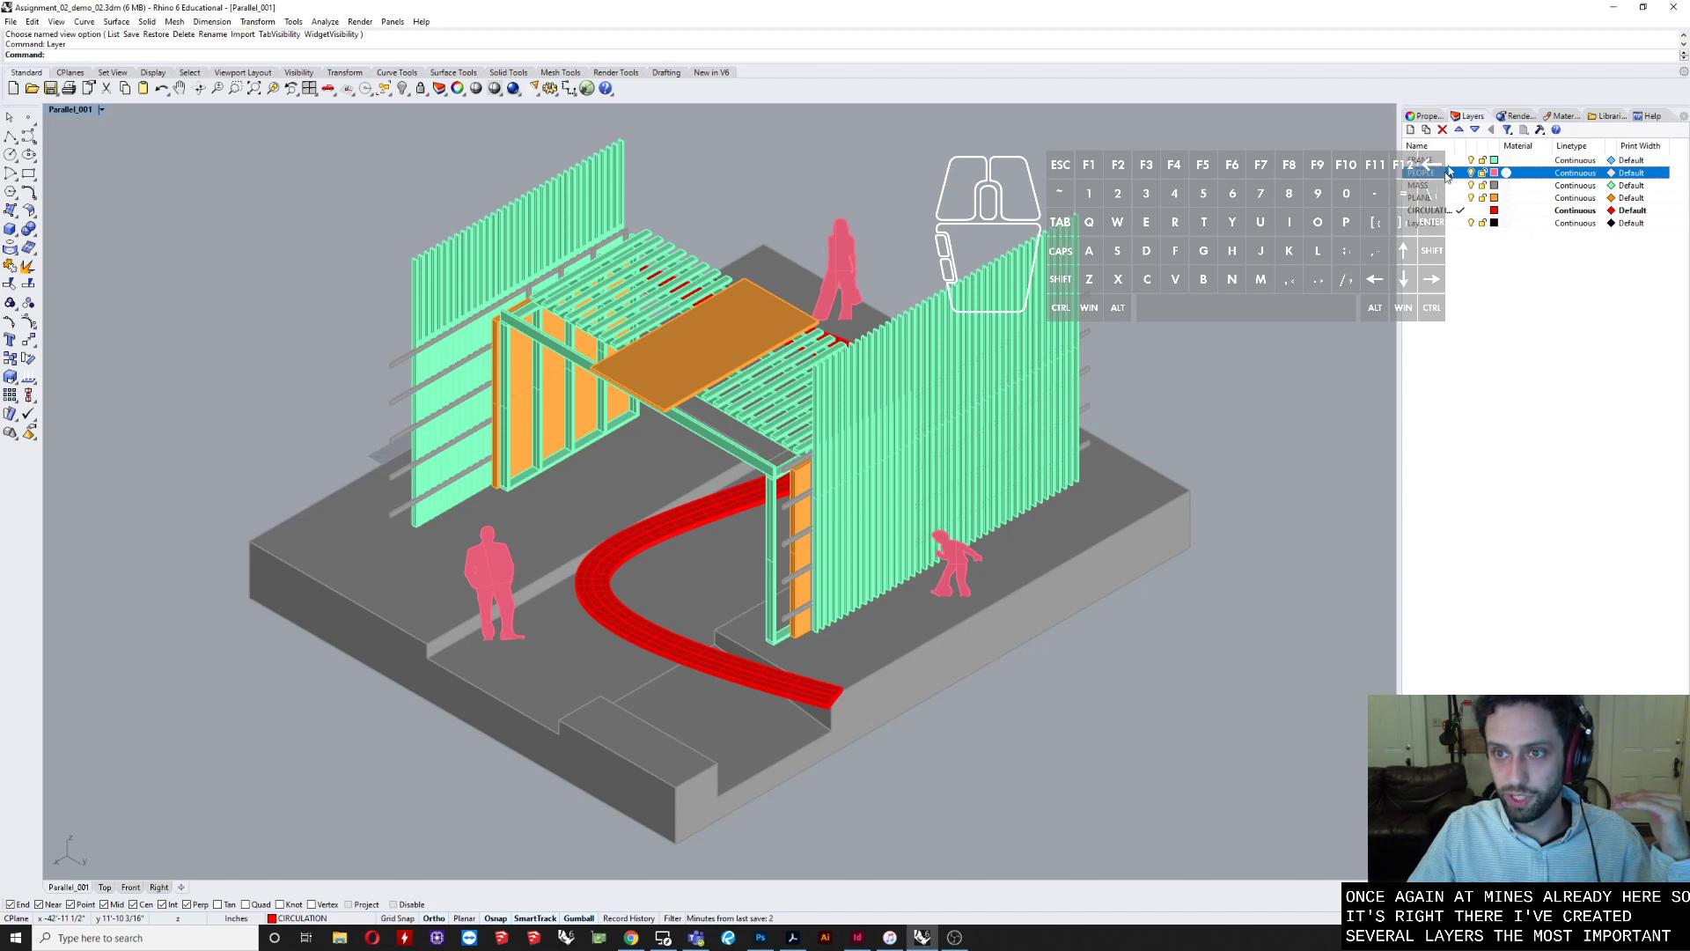
{"action": "left_click", "coordinate": [1474, 129]}
{"action": "left_click", "coordinate": [1474, 129]}
- Review the FRAME, MASS and PLANE layers and view the colour choices of the FRAME layer
{"action": "left_click", "coordinate": [1433, 160]}
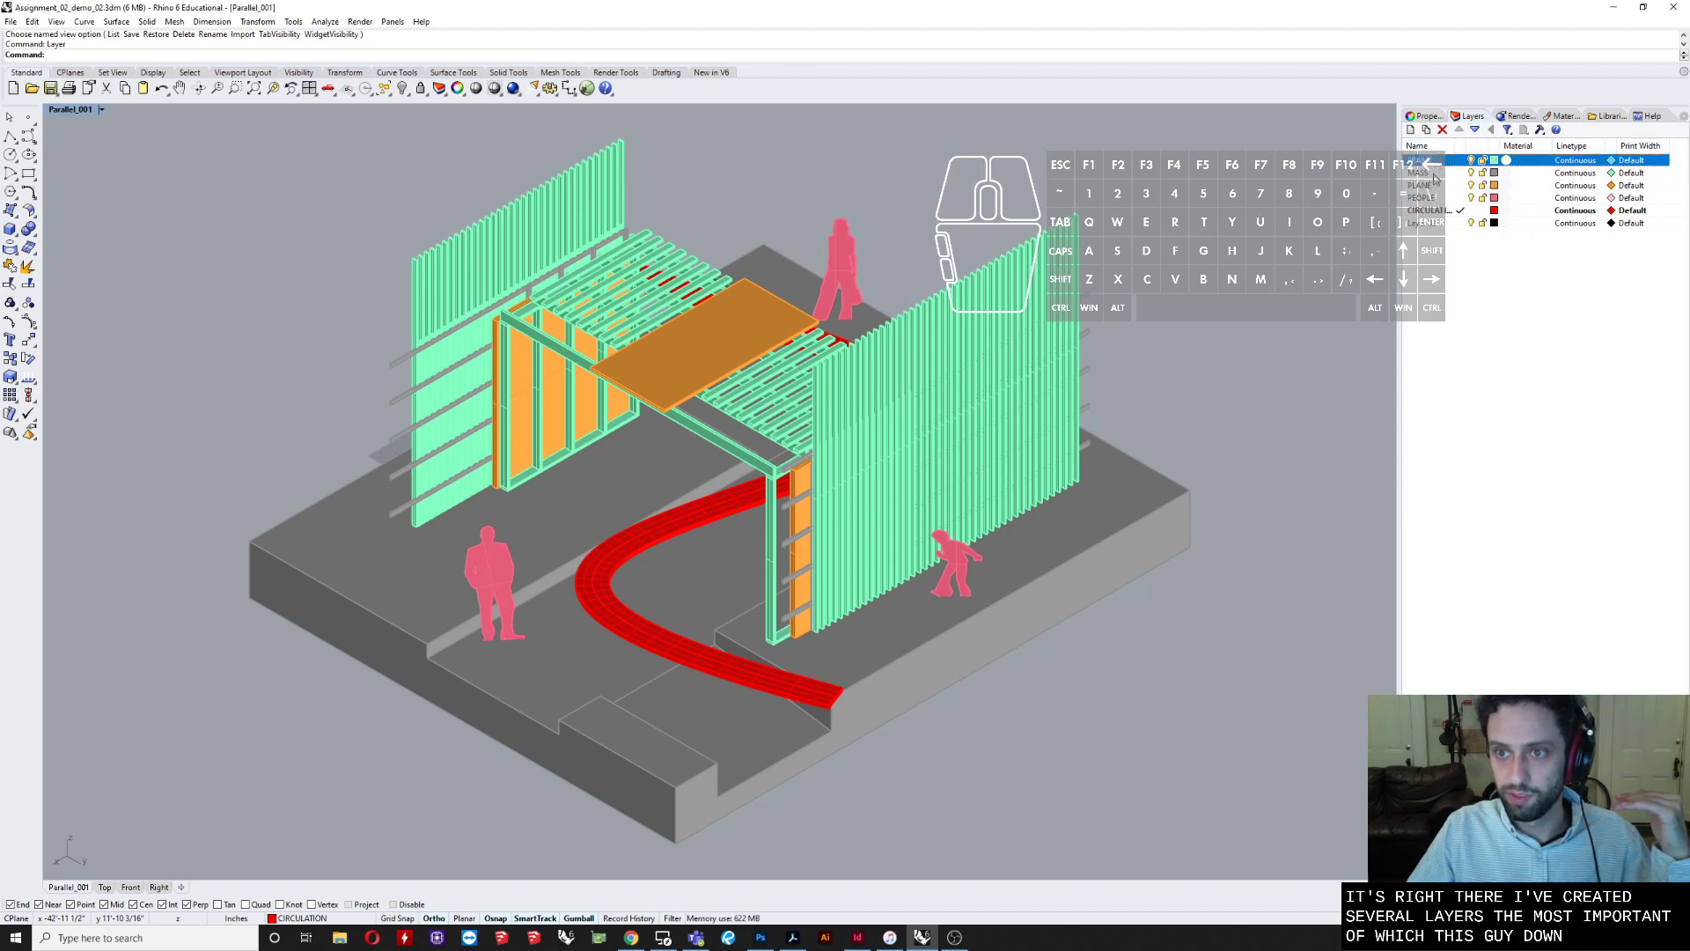
{"action": "left_click", "coordinate": [1432, 172]}
{"action": "left_click", "coordinate": [1433, 185]}
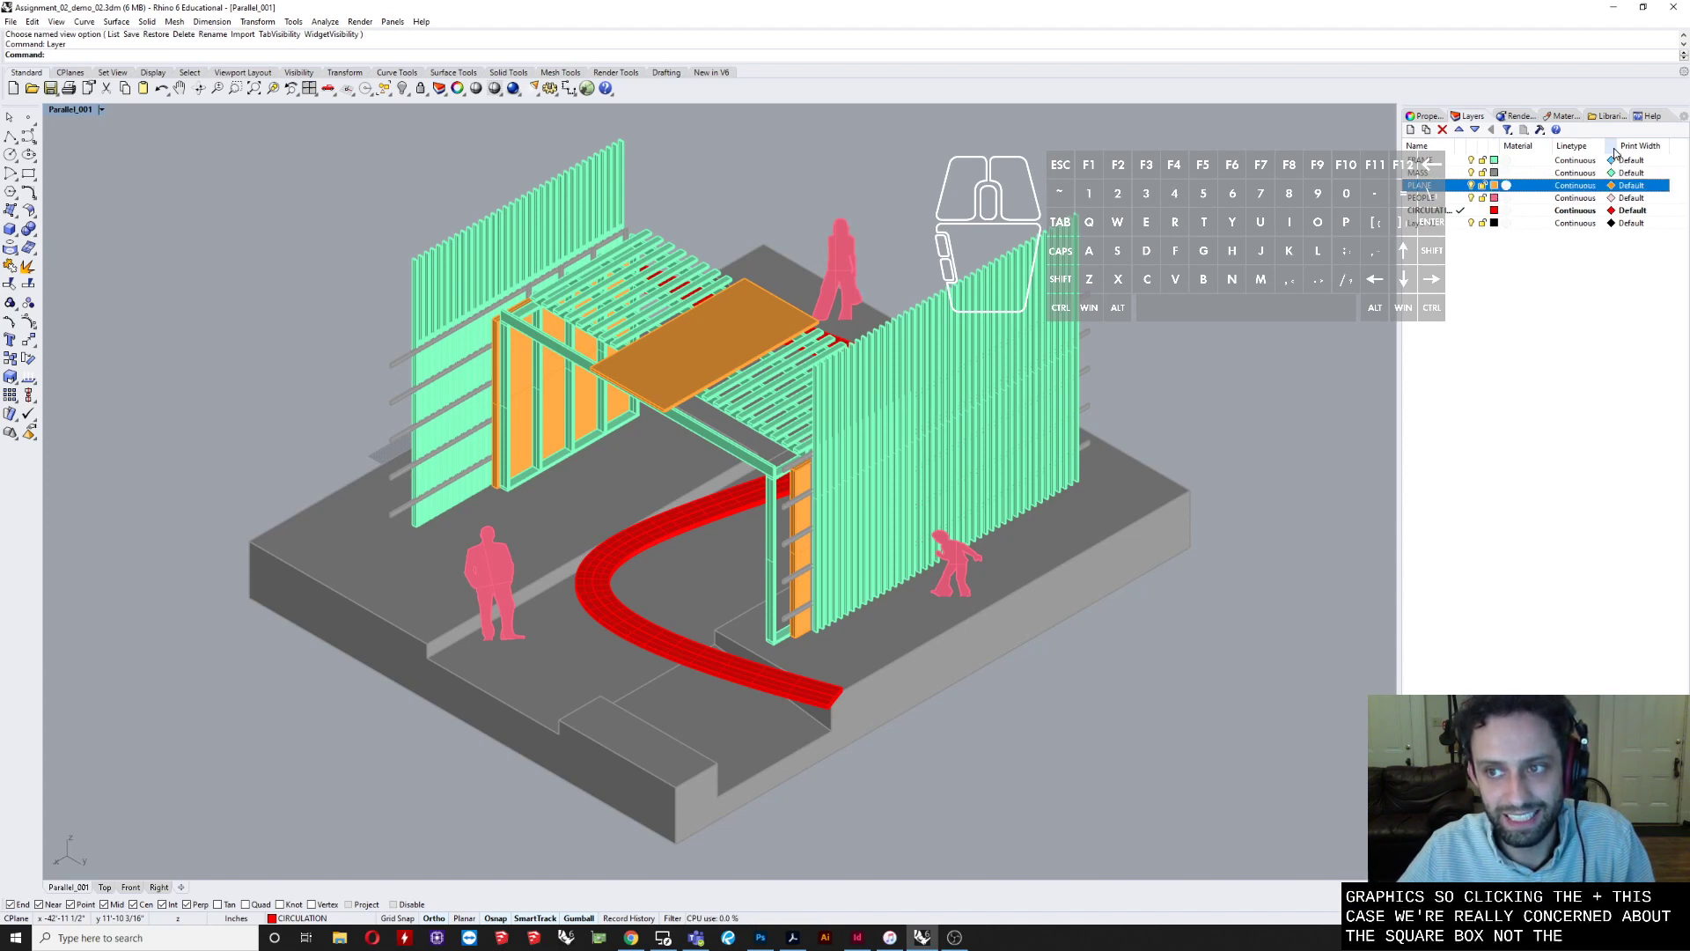
{"action": "left_click", "coordinate": [1494, 160]}
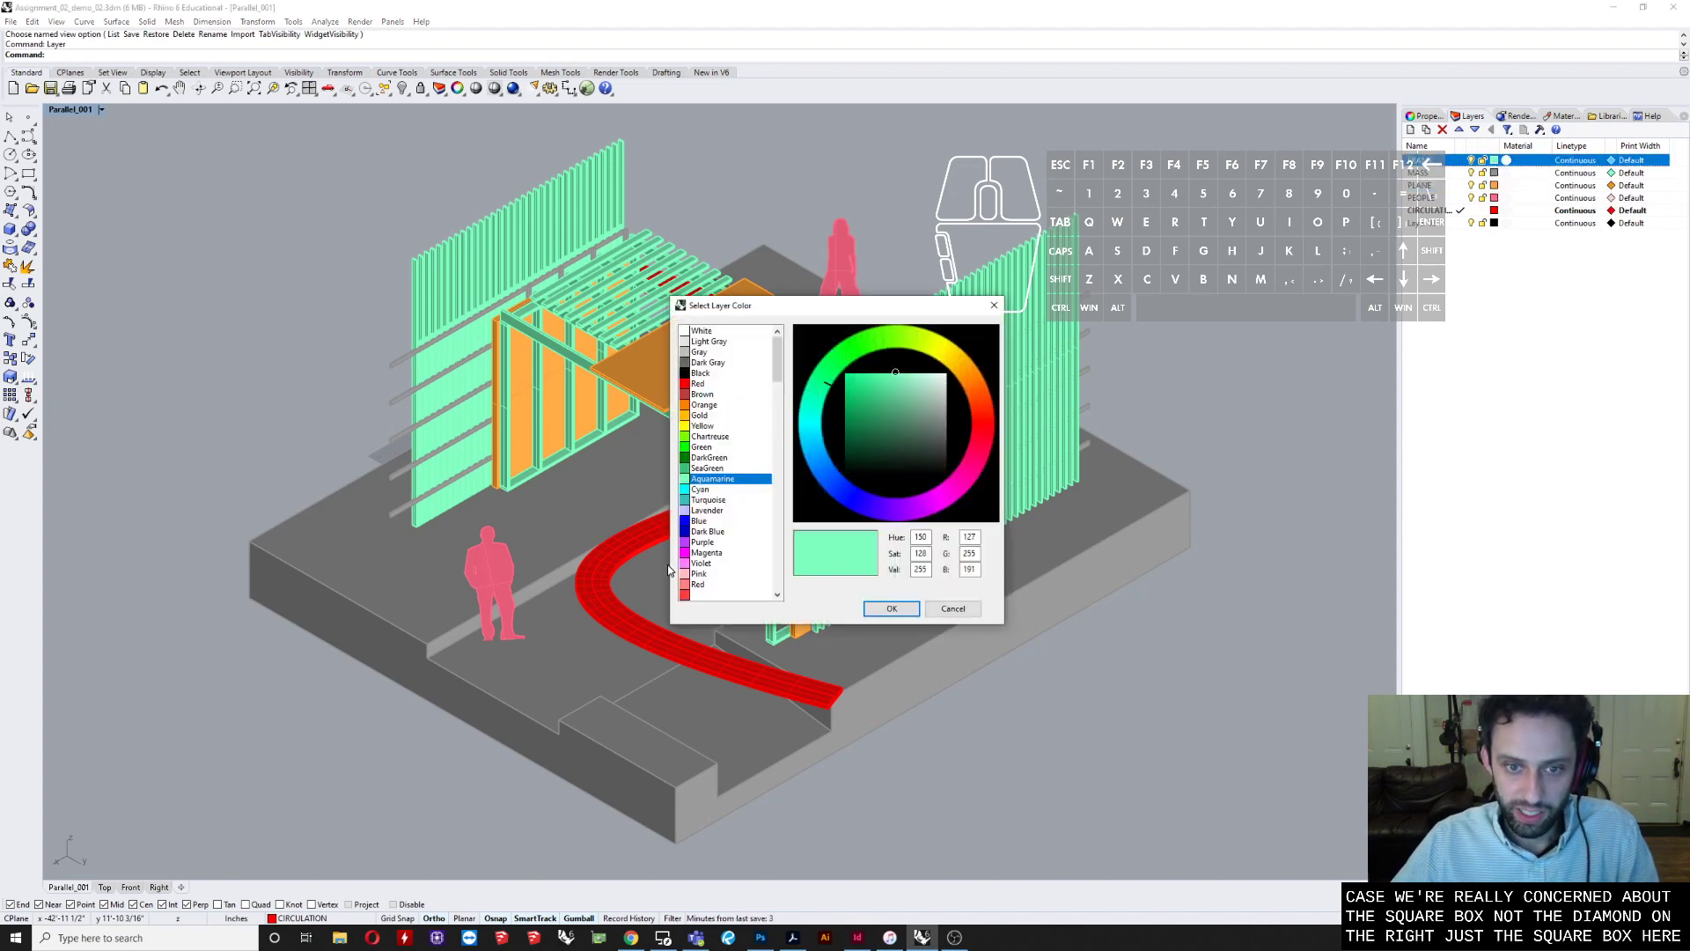
{"action": "left_click", "coordinate": [965, 616]}
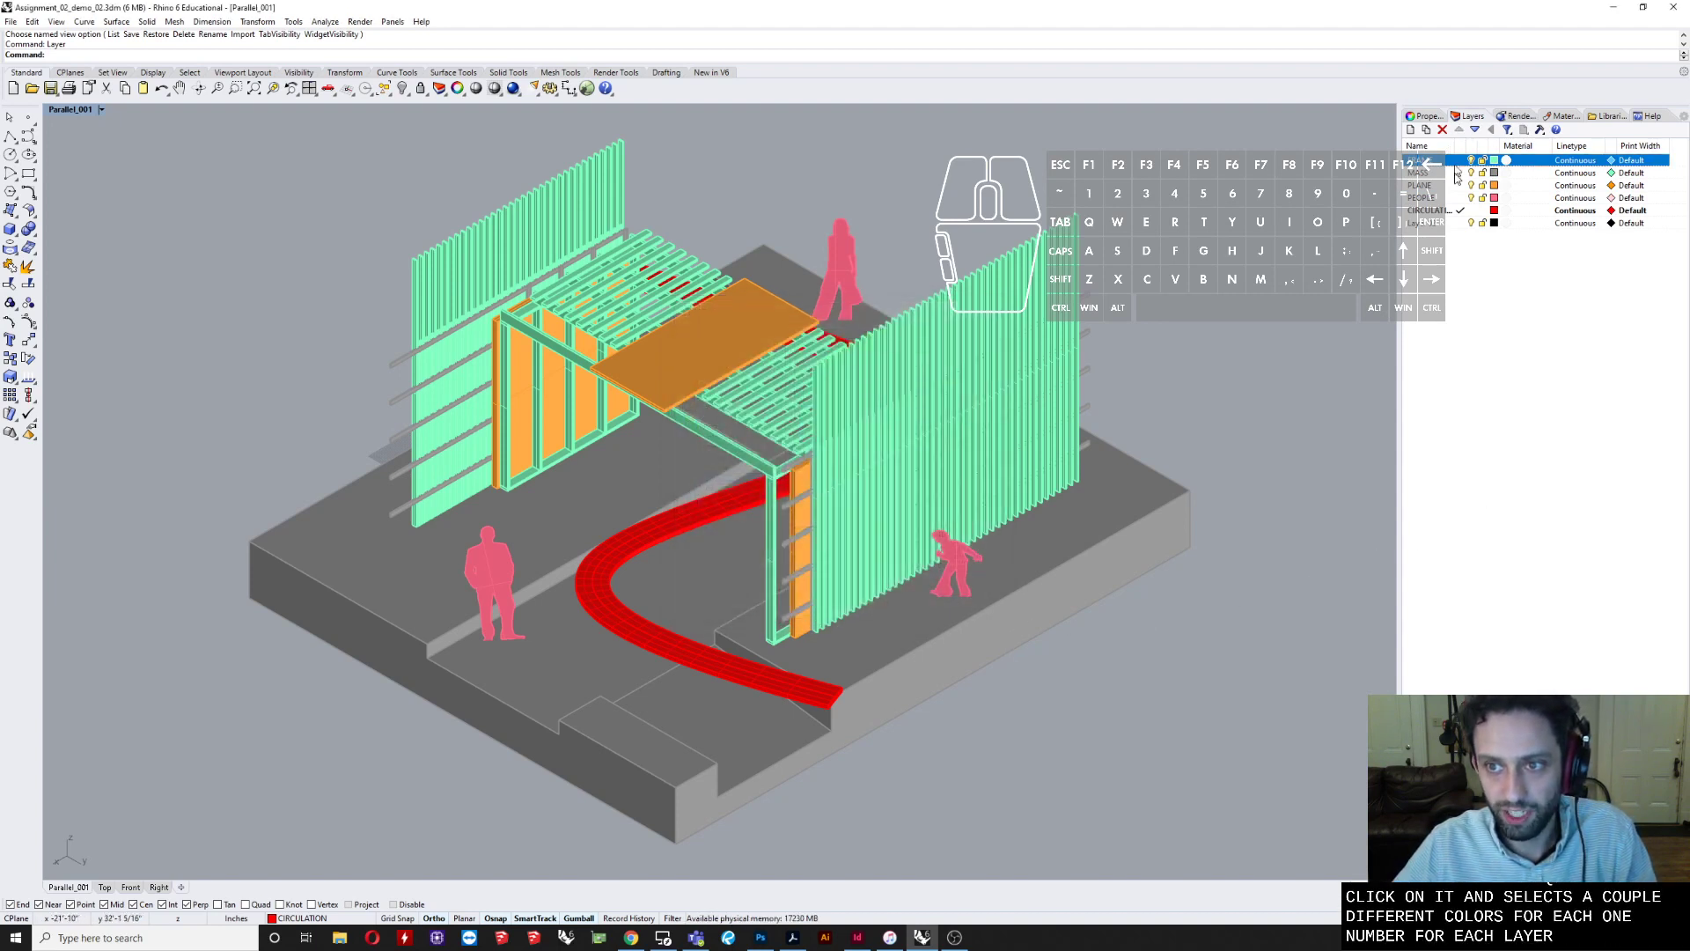
- Delete the black layer listed below CIRCULATION
{"action": "left_click", "coordinate": [1446, 222]}
{"action": "left_click", "coordinate": [1442, 130]}
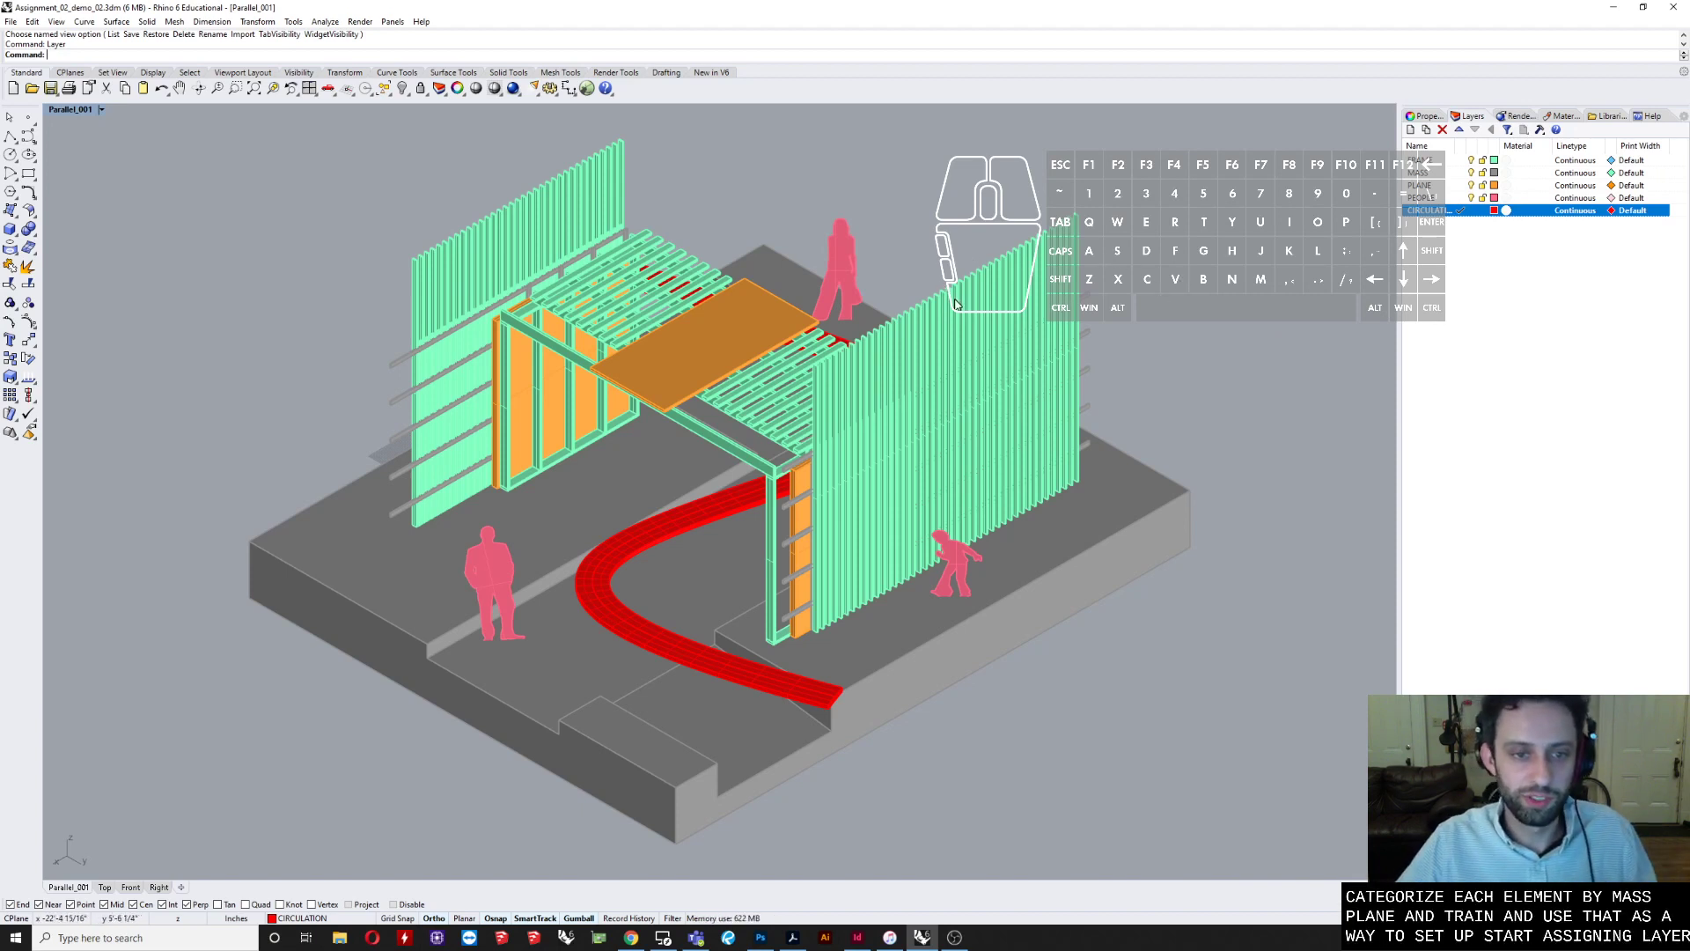
- Switch the Parallel_001 viewport to the Perspective view and turn it toward the slatted walls
{"action": "right_click", "coordinate": [61, 109]}
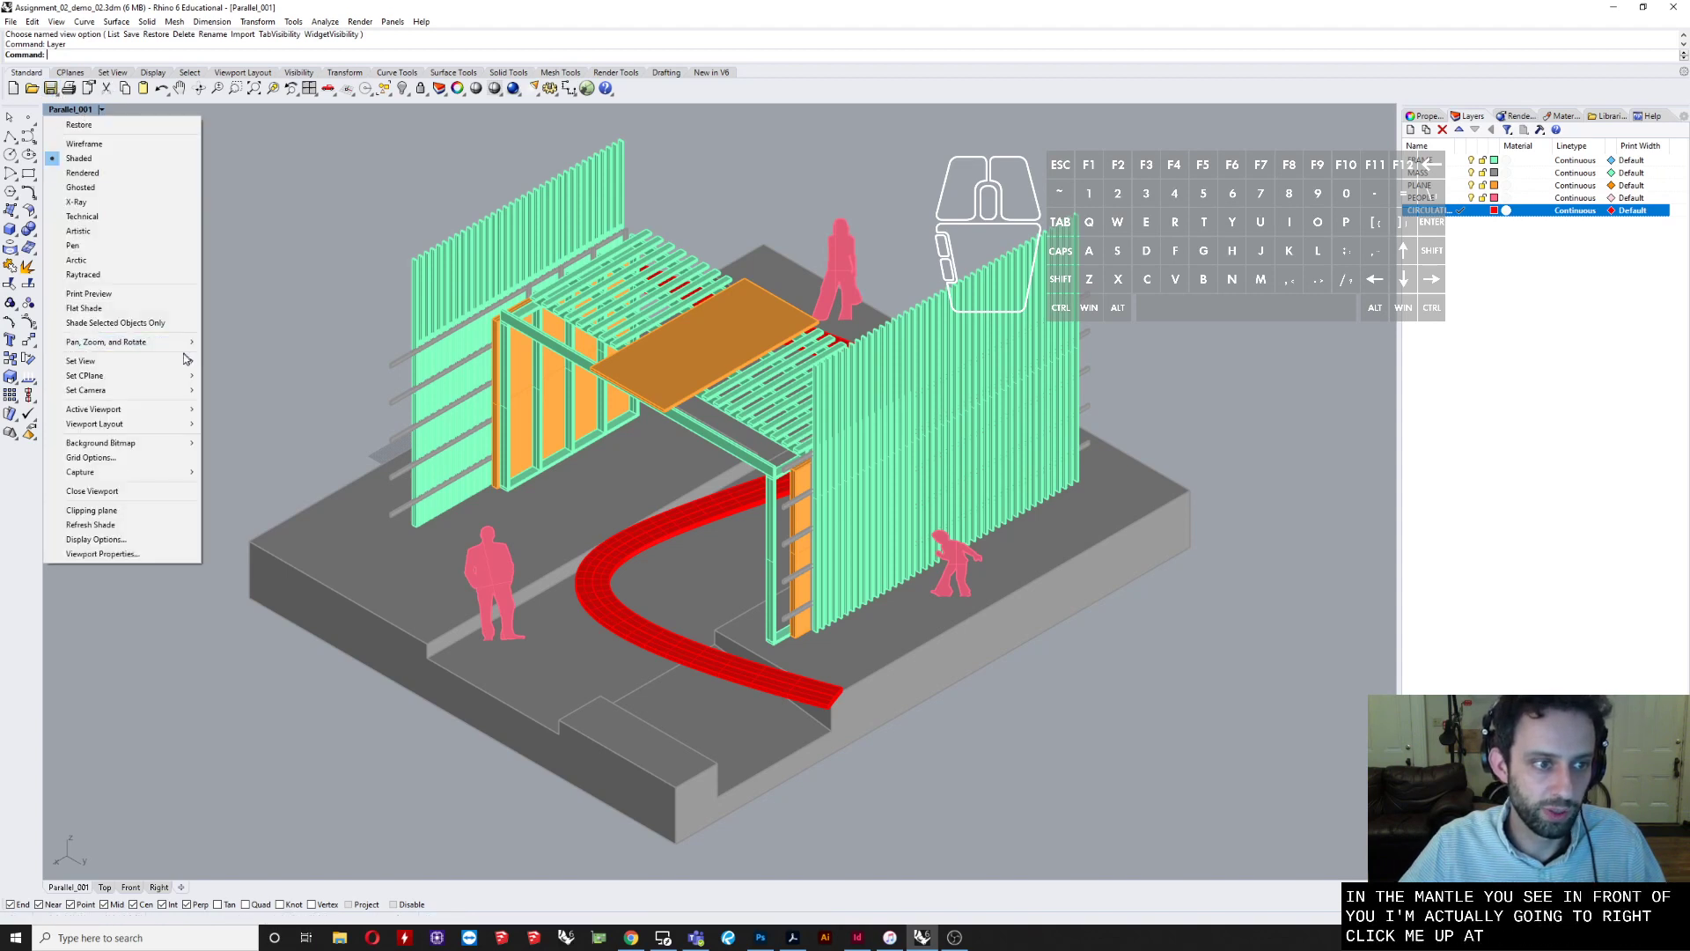
{"action": "mouse_move", "coordinate": [158, 360]}
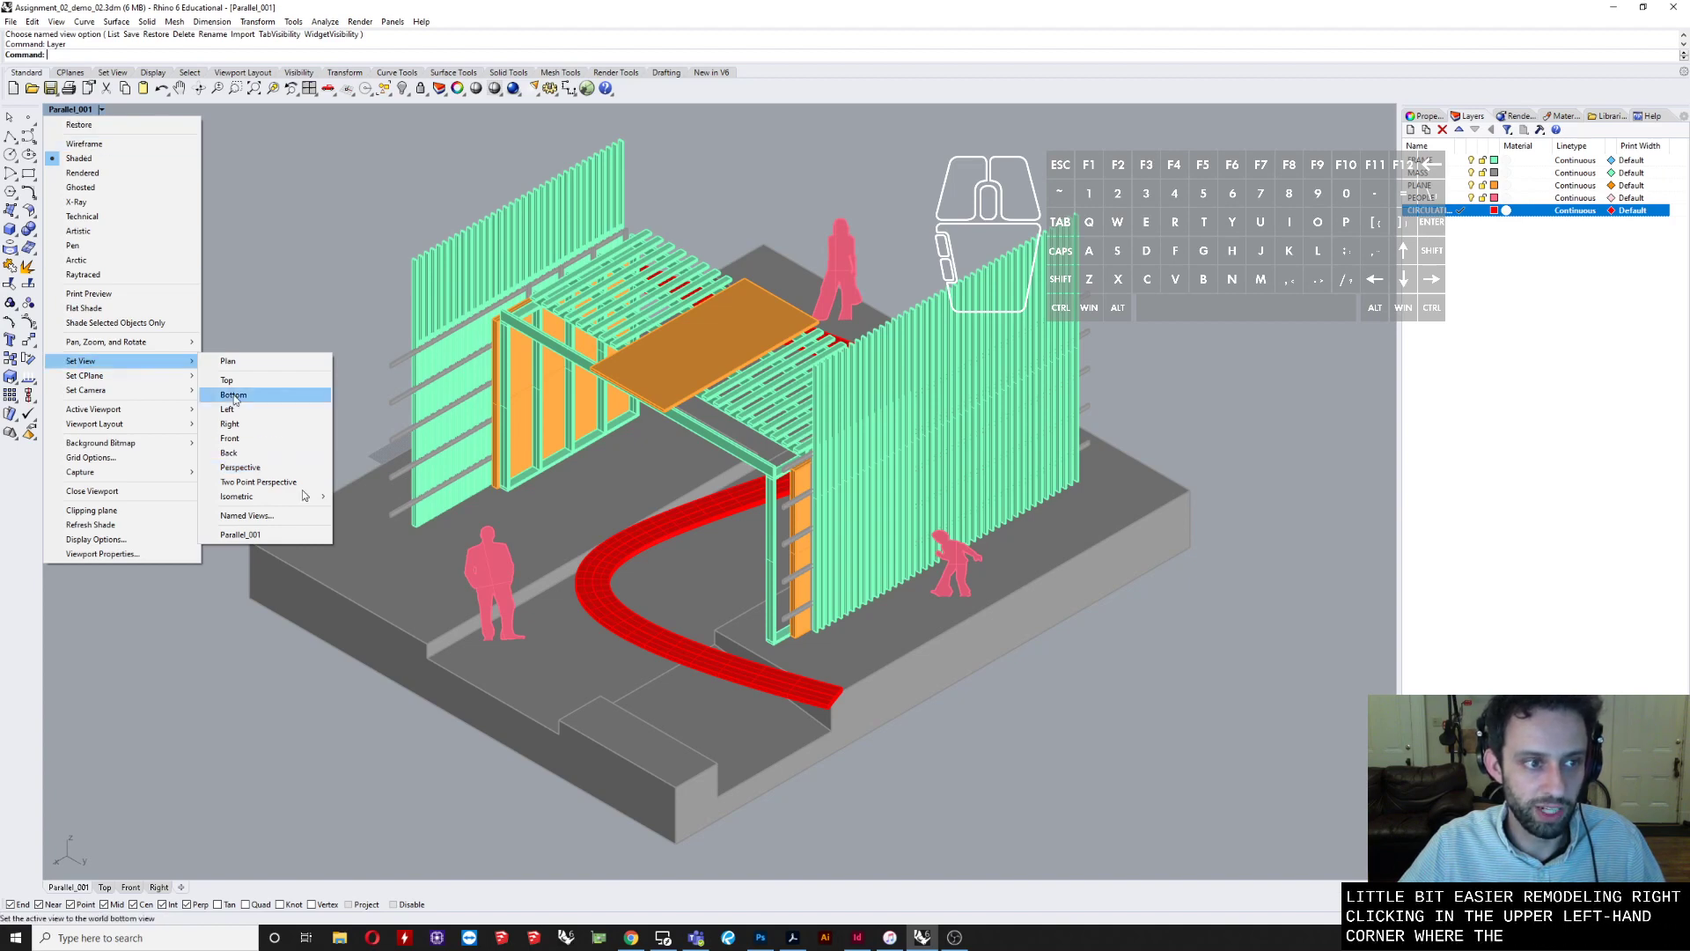
{"action": "left_click", "coordinate": [240, 466]}
{"action": "right_click_drag", "start_coordinate": [774, 433], "coordinate": [735, 407]}
{"action": "scroll", "coordinate": [783, 460], "scroll_direction": "up", "scroll_amount": 5}
{"action": "right_click_drag", "start_coordinate": [867, 449], "coordinate": [1056, 422]}
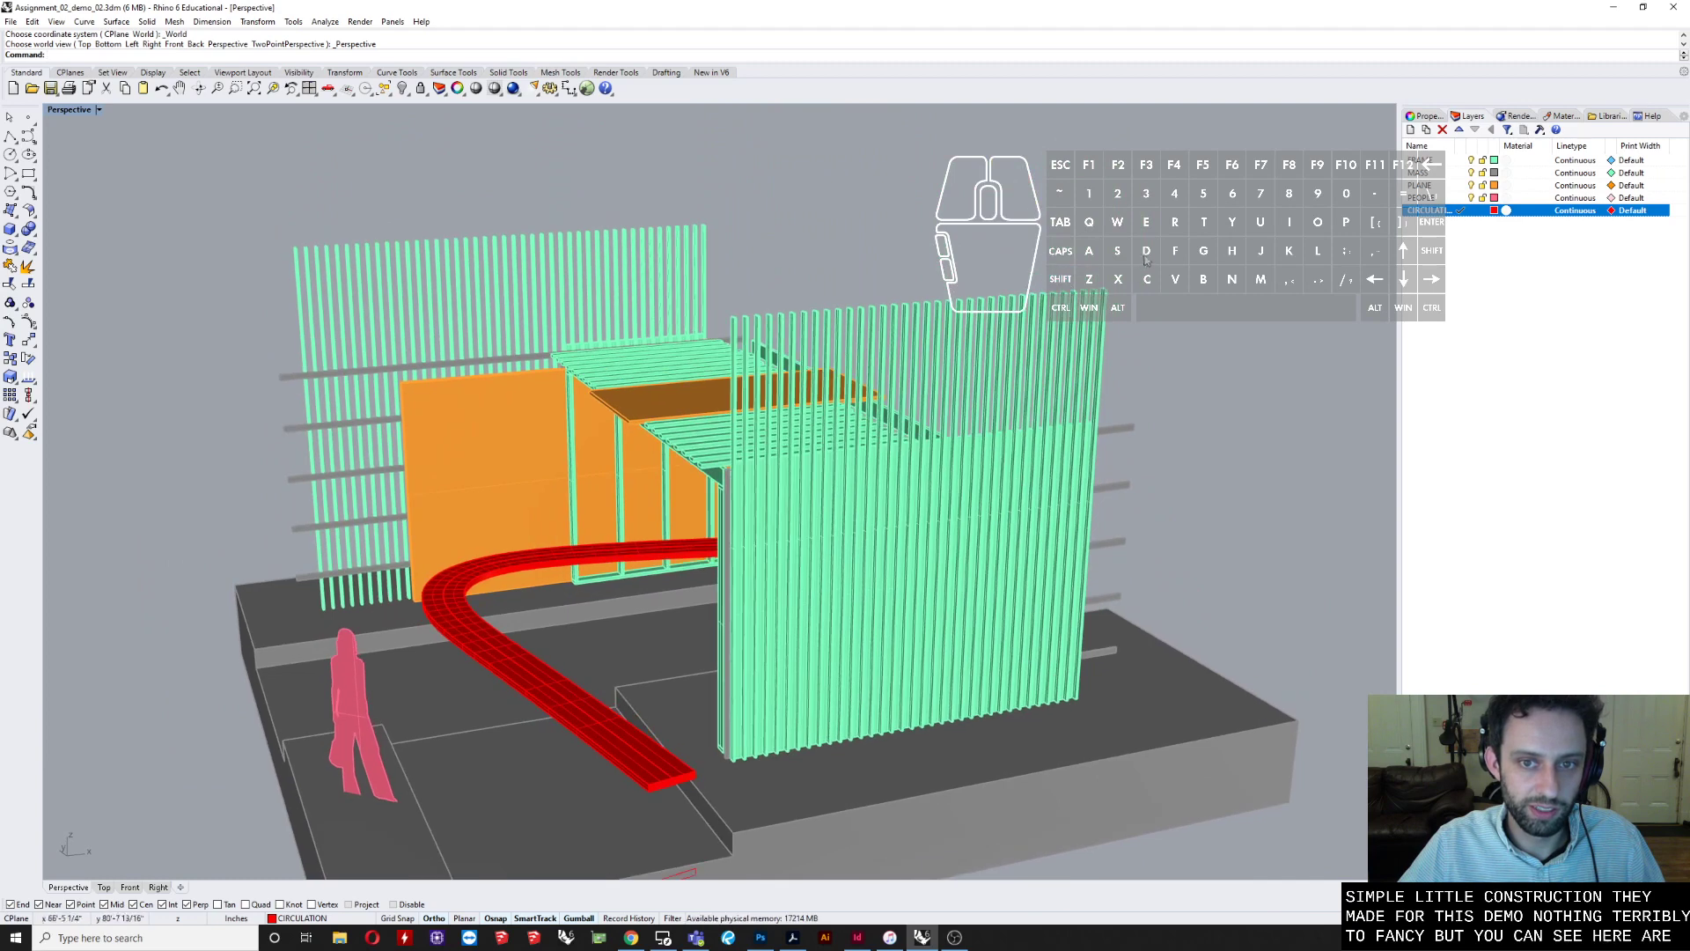
- Select the vertical wall slats and the ground mass to examine the framing and mass elements, then clear the selection
{"action": "left_click", "coordinate": [1056, 464]}
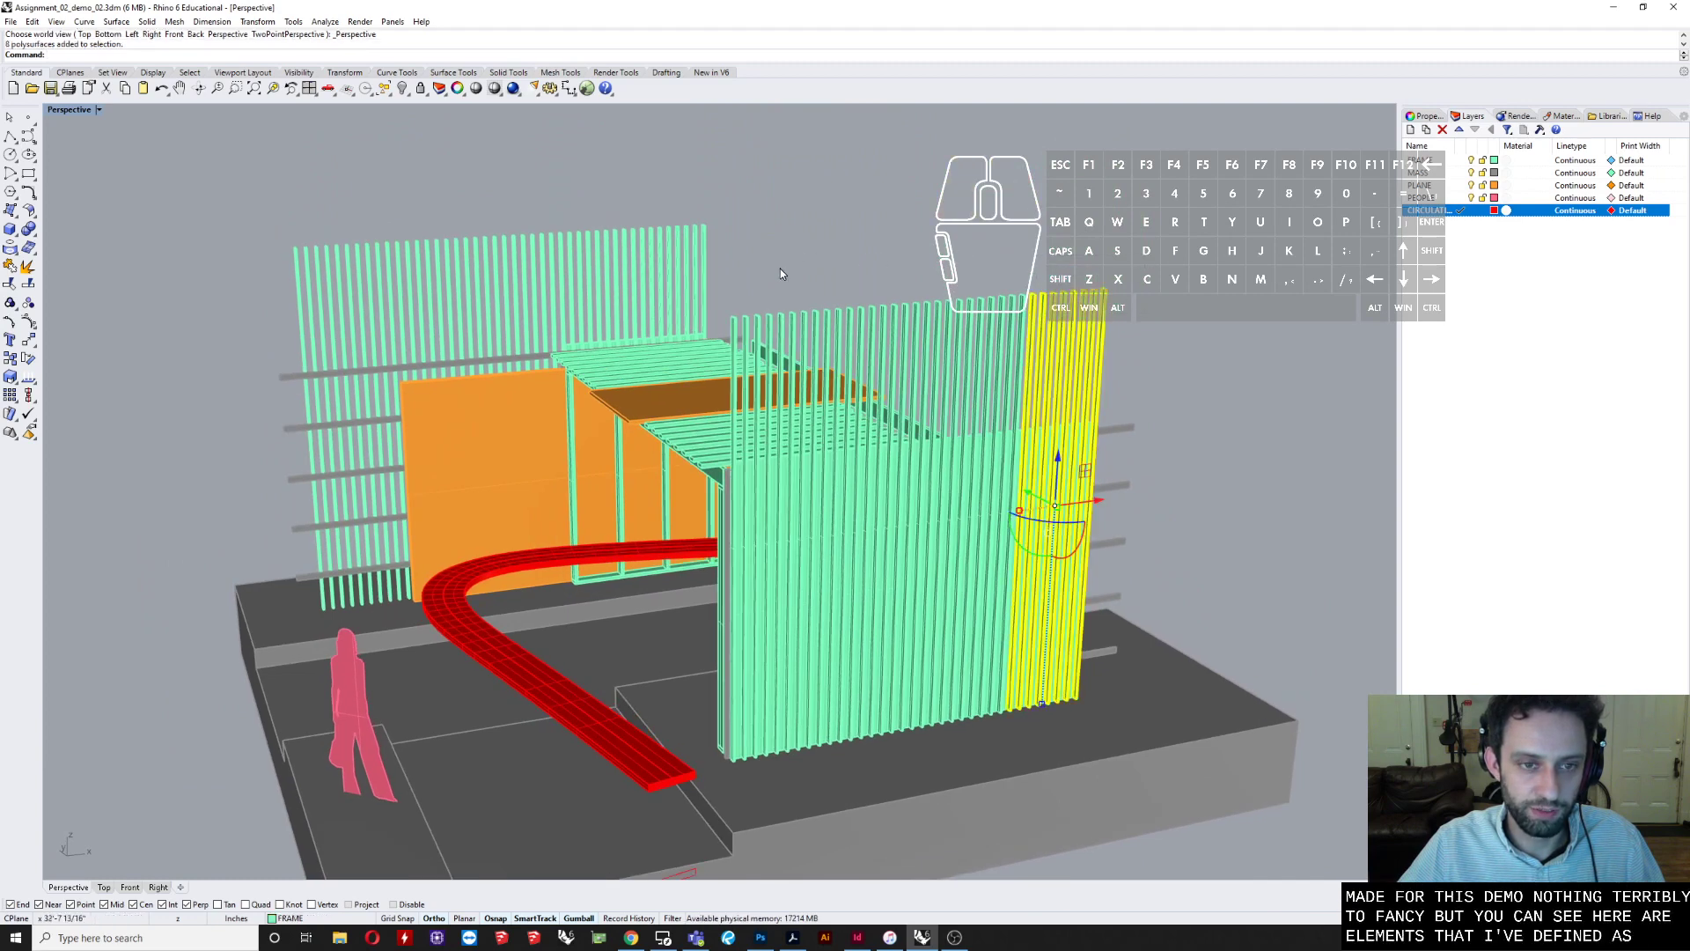
{"action": "right_click_drag", "start_coordinate": [780, 271], "coordinate": [1038, 267]}
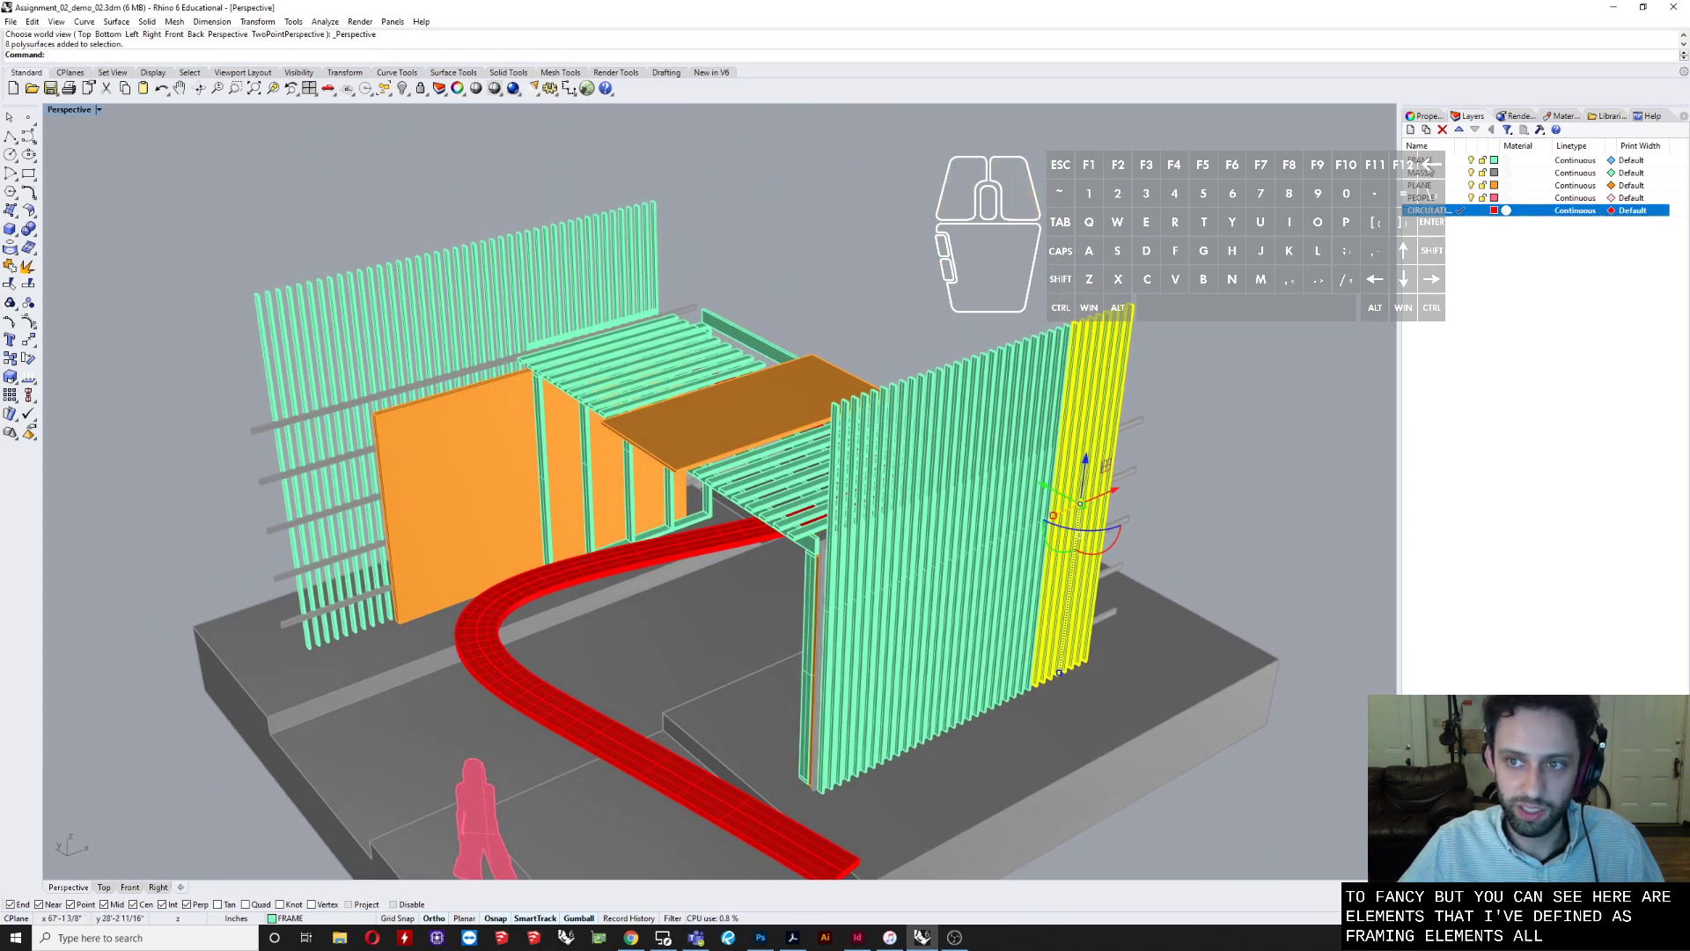
{"action": "right_click_drag", "start_coordinate": [746, 352], "coordinate": [880, 528]}
{"action": "left_click", "coordinate": [934, 672]}
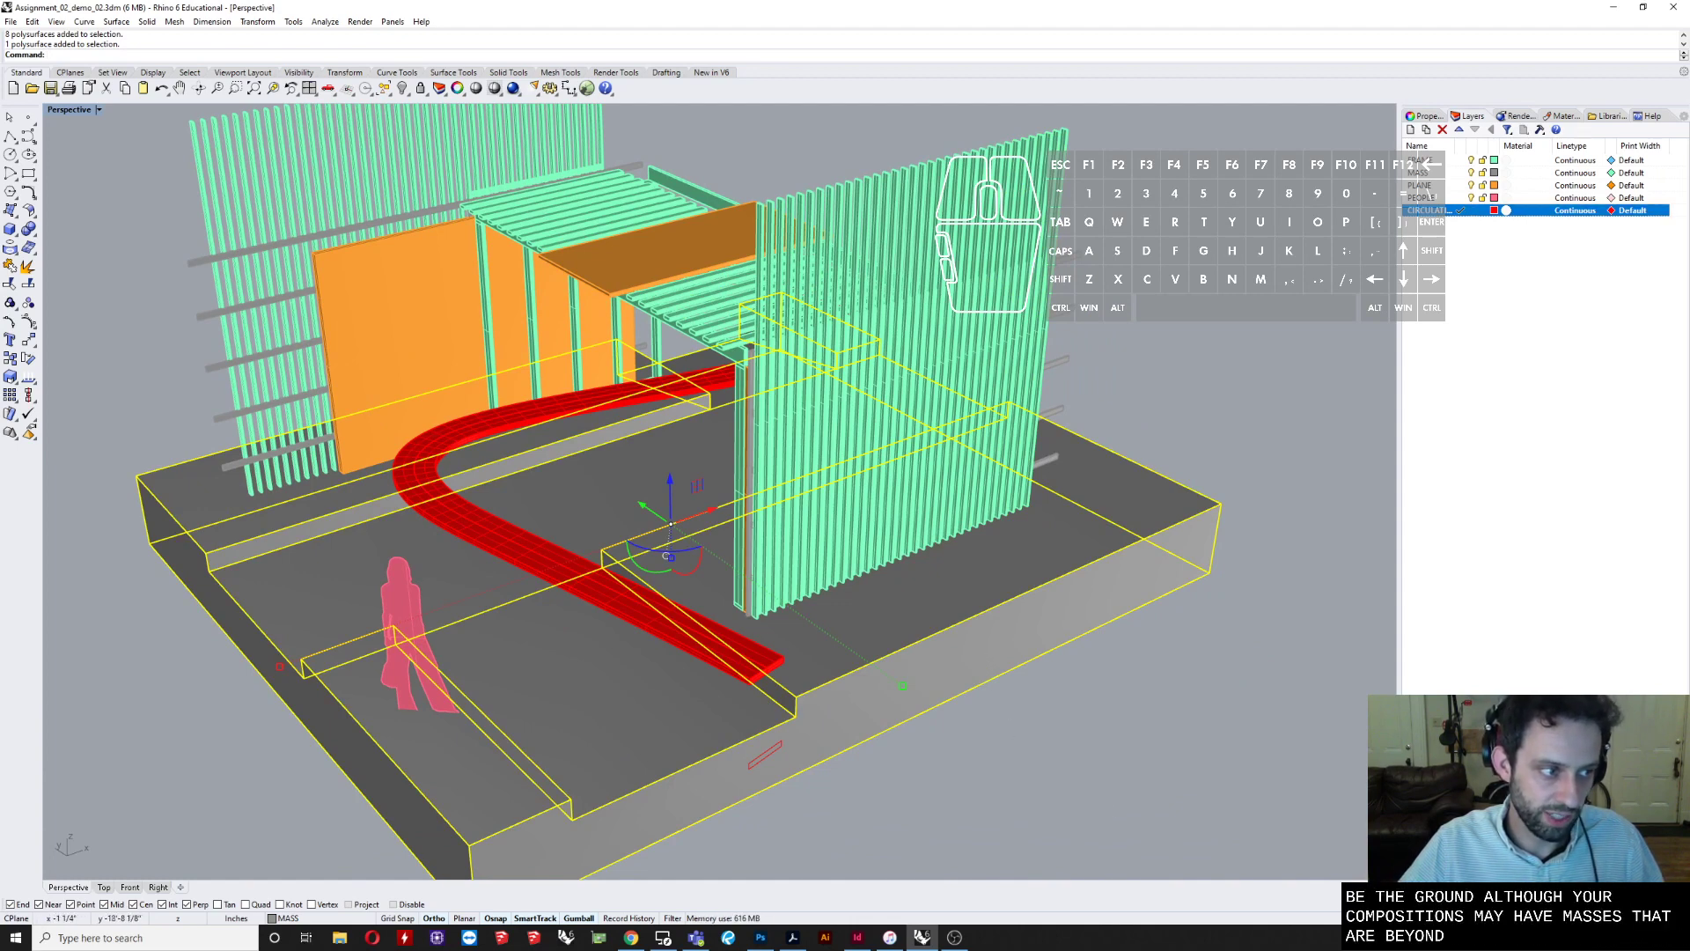
{"action": "key", "text": "Escape"}
{"action": "mouse_move", "coordinate": [1165, 370]}
{"action": "right_mouse_down"}
{"action": "mouse_move", "coordinate": [1094, 362]}
{"action": "mouse_move", "coordinate": [1170, 343]}
{"action": "right_mouse_up"}
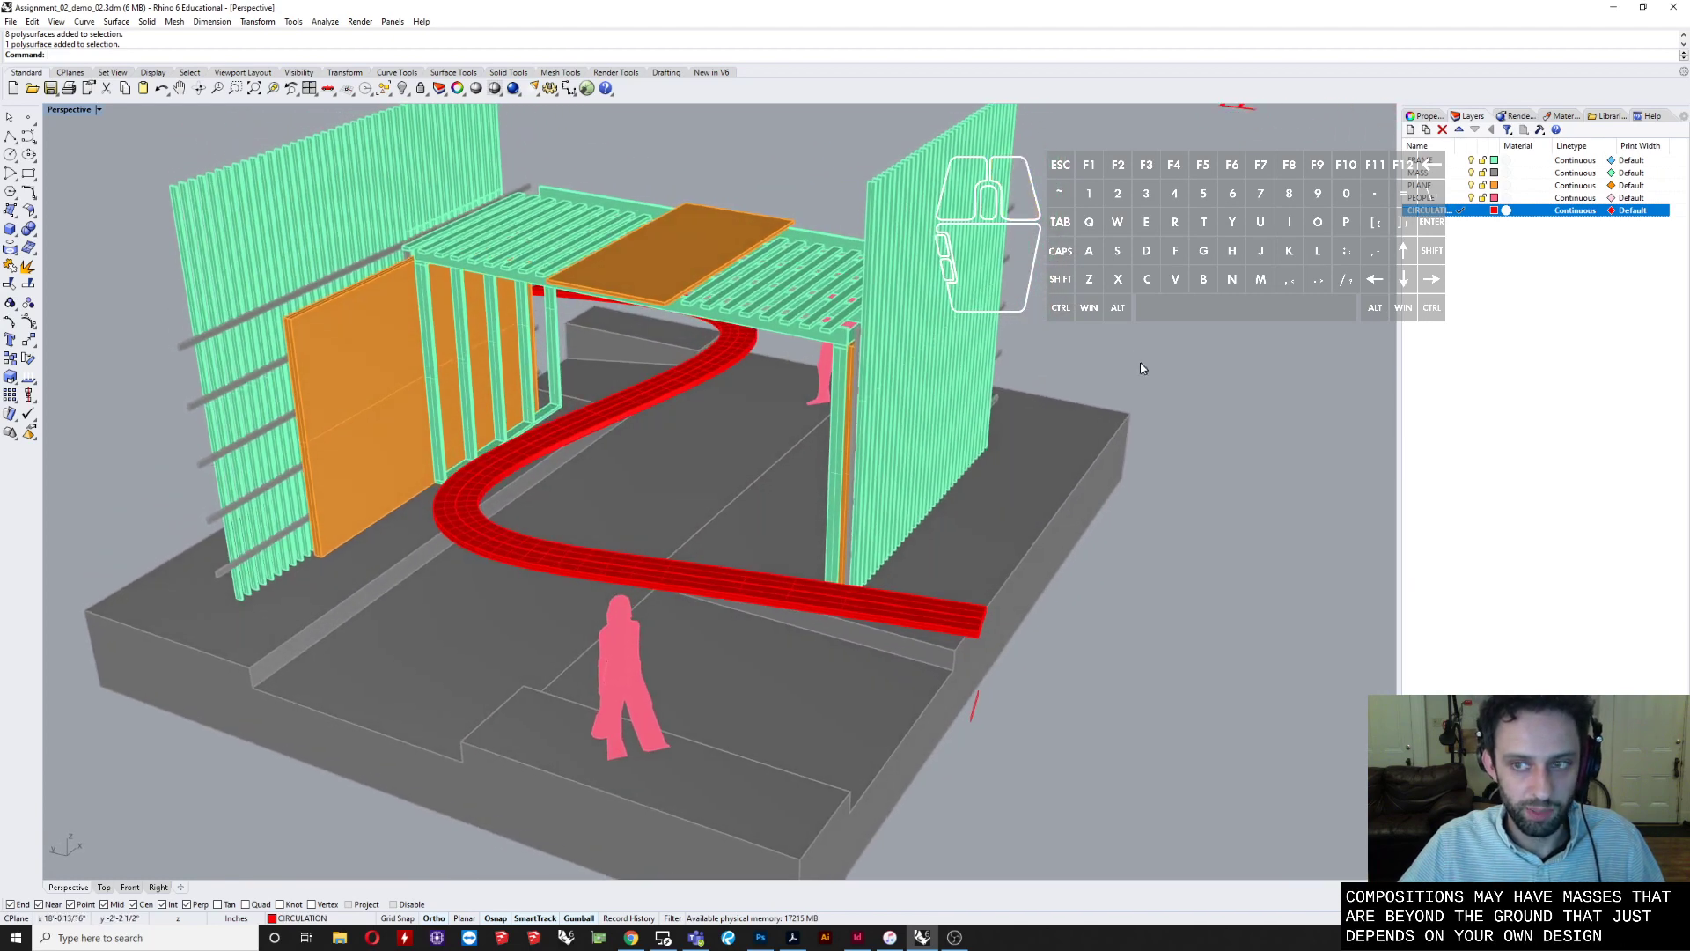
- Examine the planar elements by selecting the PLANE layer, the orange wall panel and the orange roof panel
{"action": "left_click", "coordinate": [1437, 186]}
{"action": "left_click", "coordinate": [300, 454]}
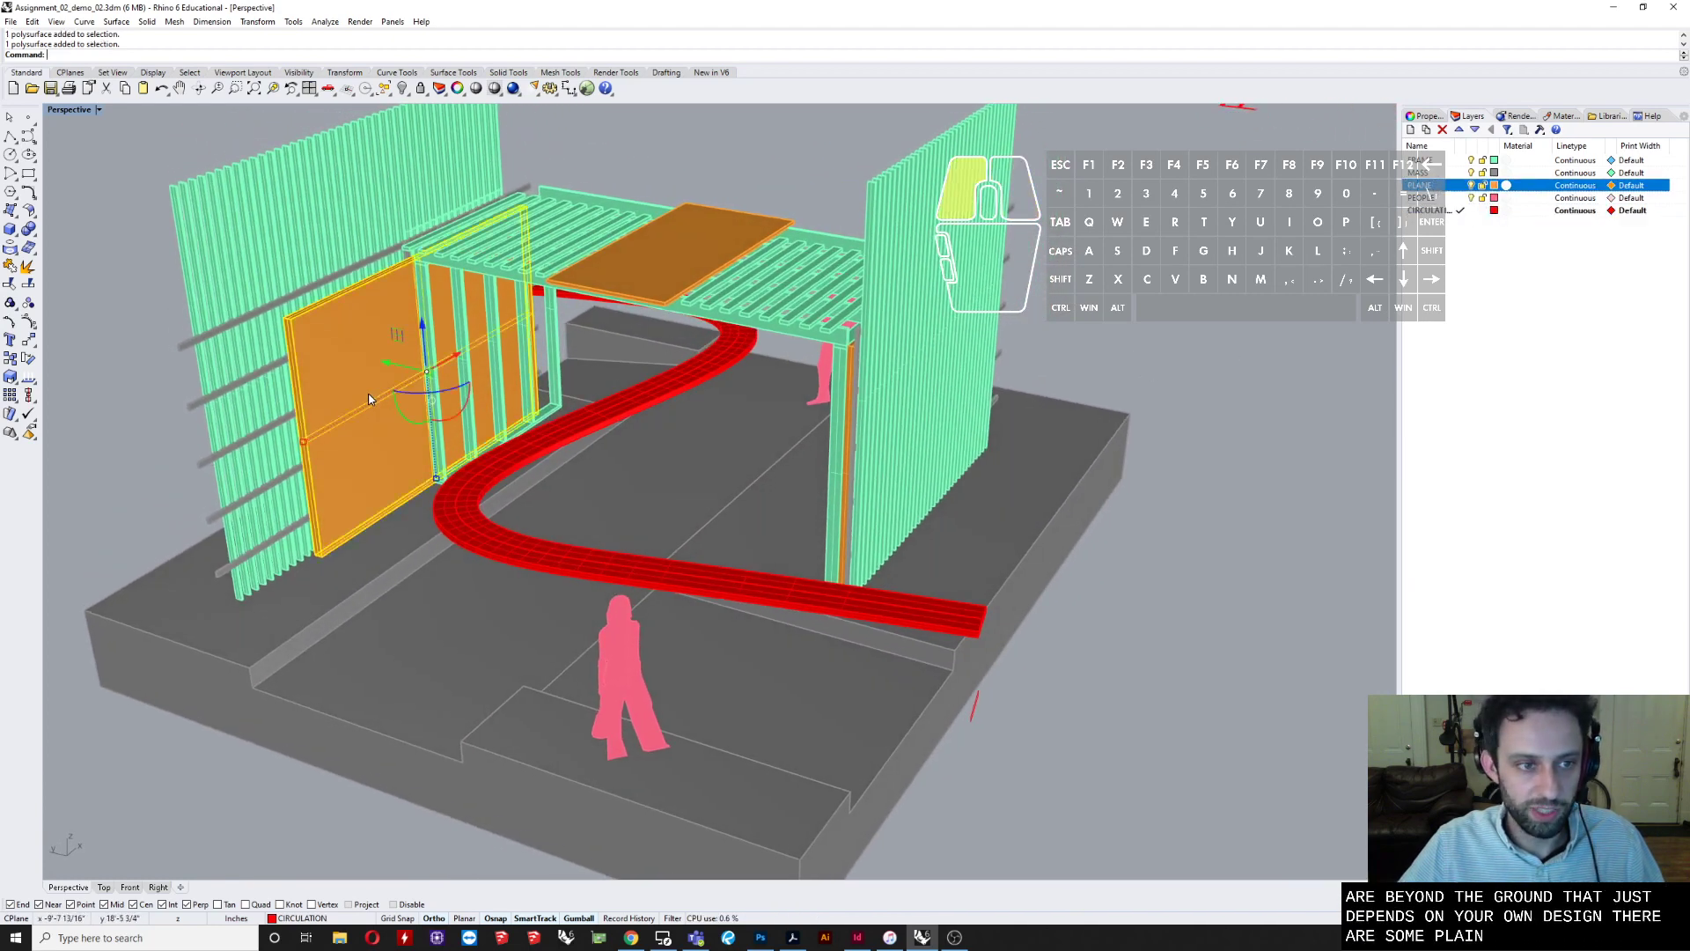
{"action": "left_click", "coordinate": [742, 217]}
{"action": "right_click_drag", "start_coordinate": [774, 457], "coordinate": [818, 455]}
{"action": "right_click_drag", "start_coordinate": [683, 492], "coordinate": [695, 489]}
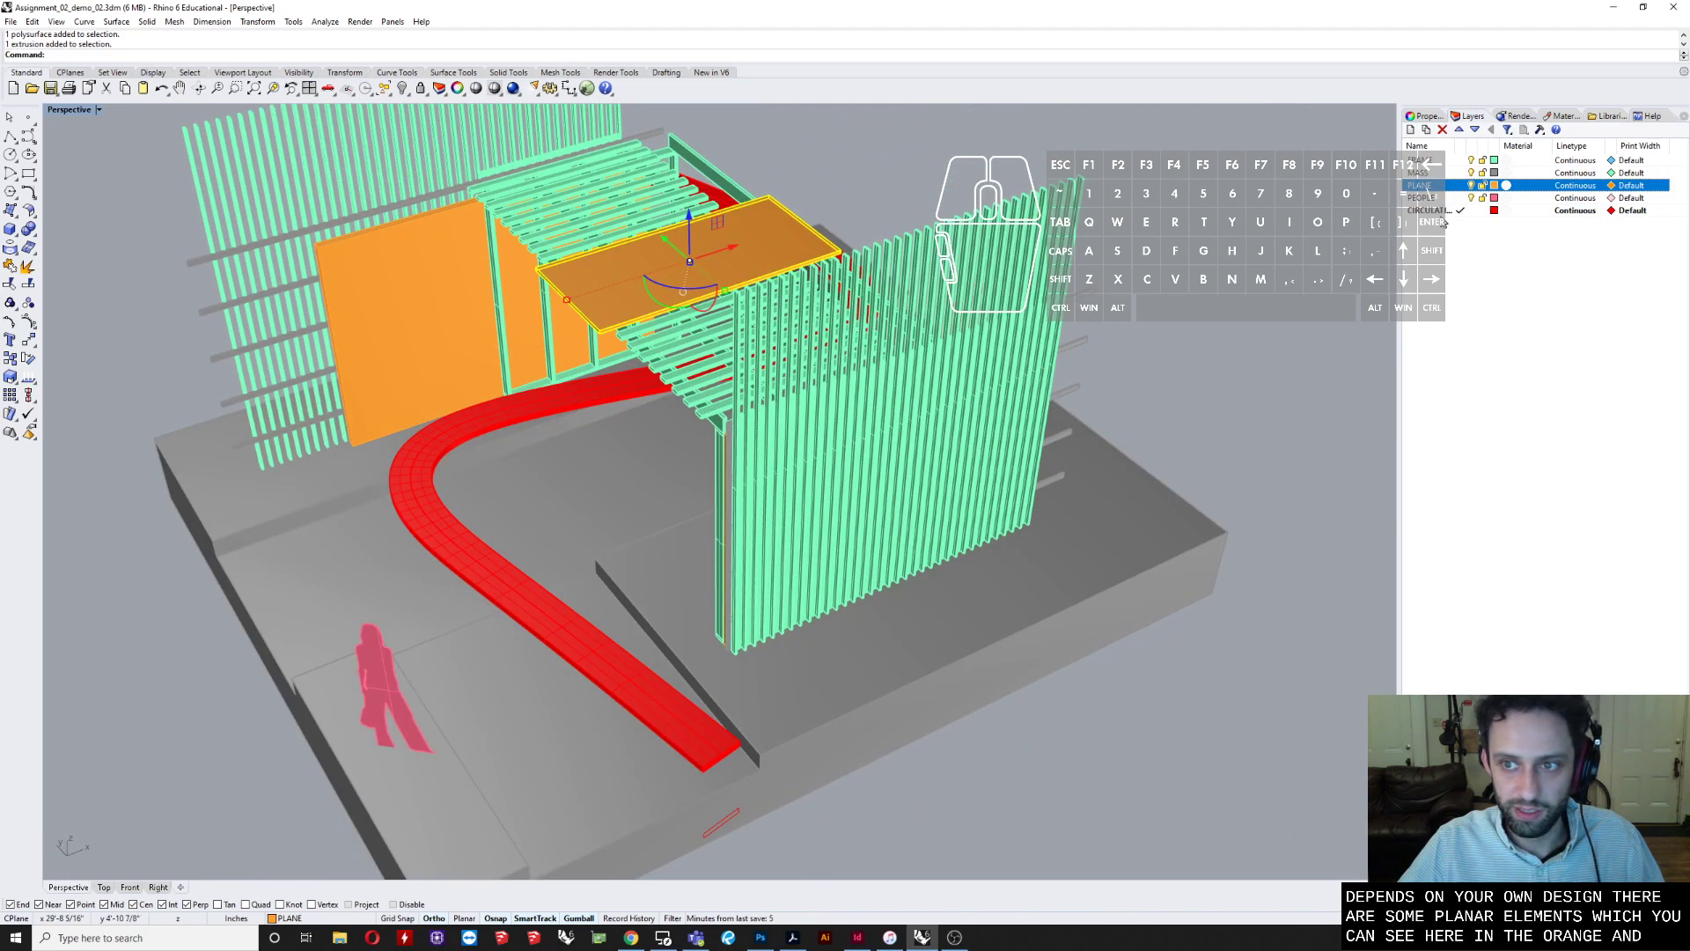
- Examine the people by selecting the PEOPLE layer and the standing figure in front of the structure
{"action": "left_click", "coordinate": [1445, 200]}
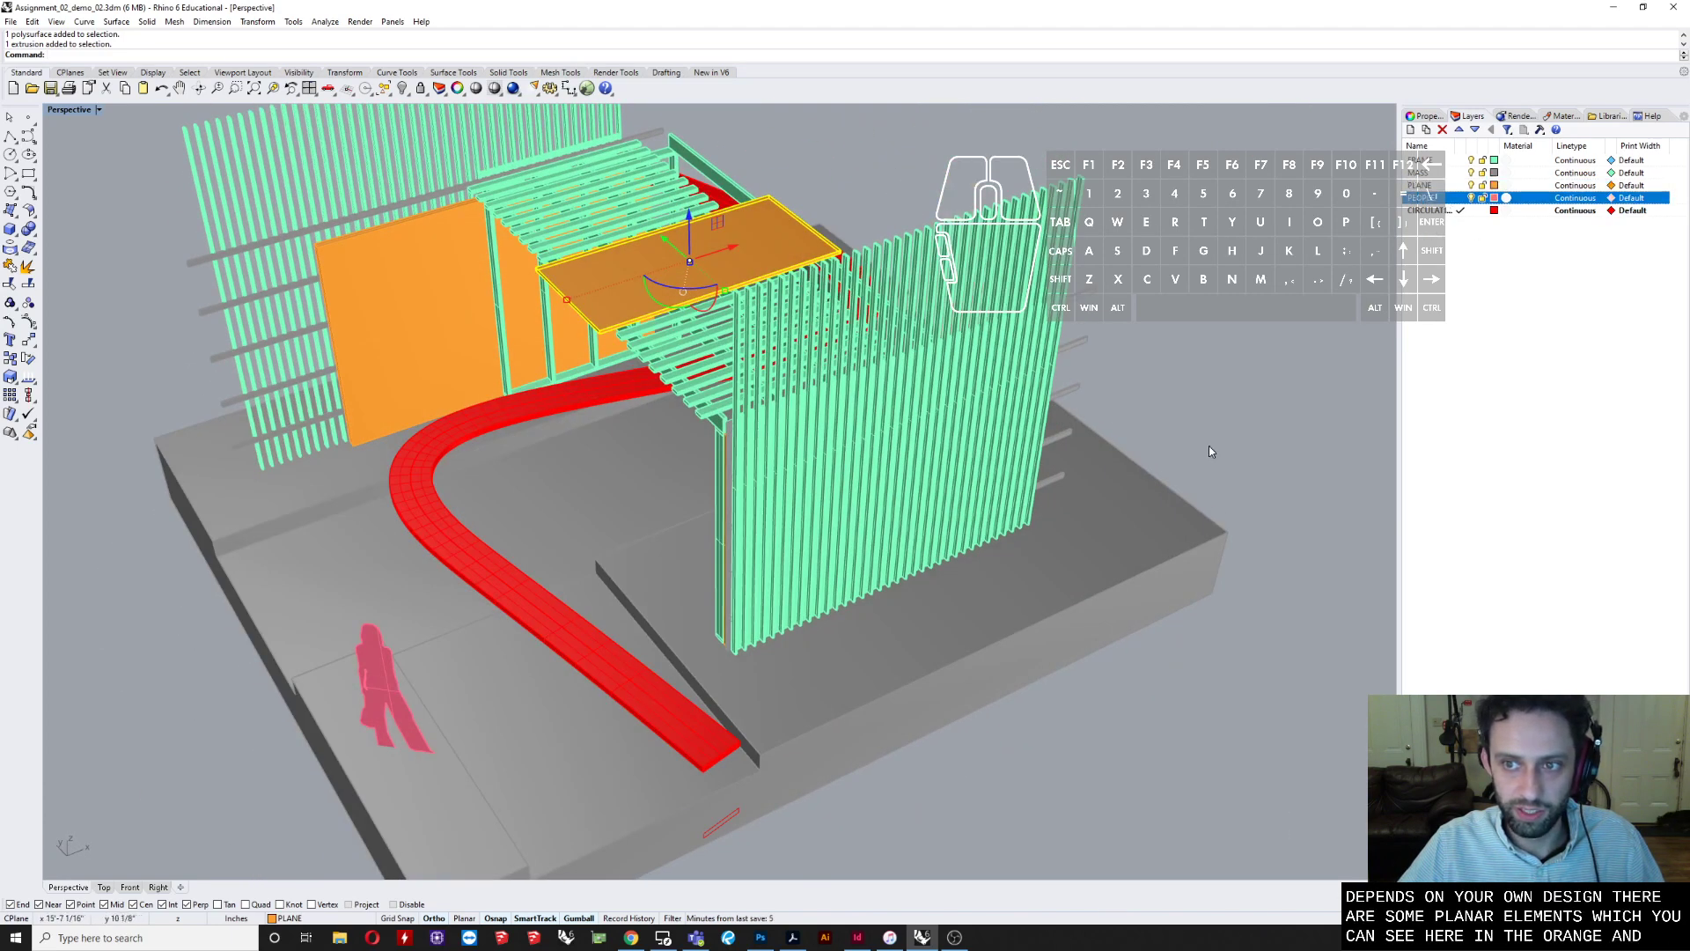
{"action": "right_click_drag", "start_coordinate": [347, 718], "coordinate": [430, 618]}
{"action": "scroll", "coordinate": [433, 616], "scroll_direction": "up", "scroll_amount": 2}
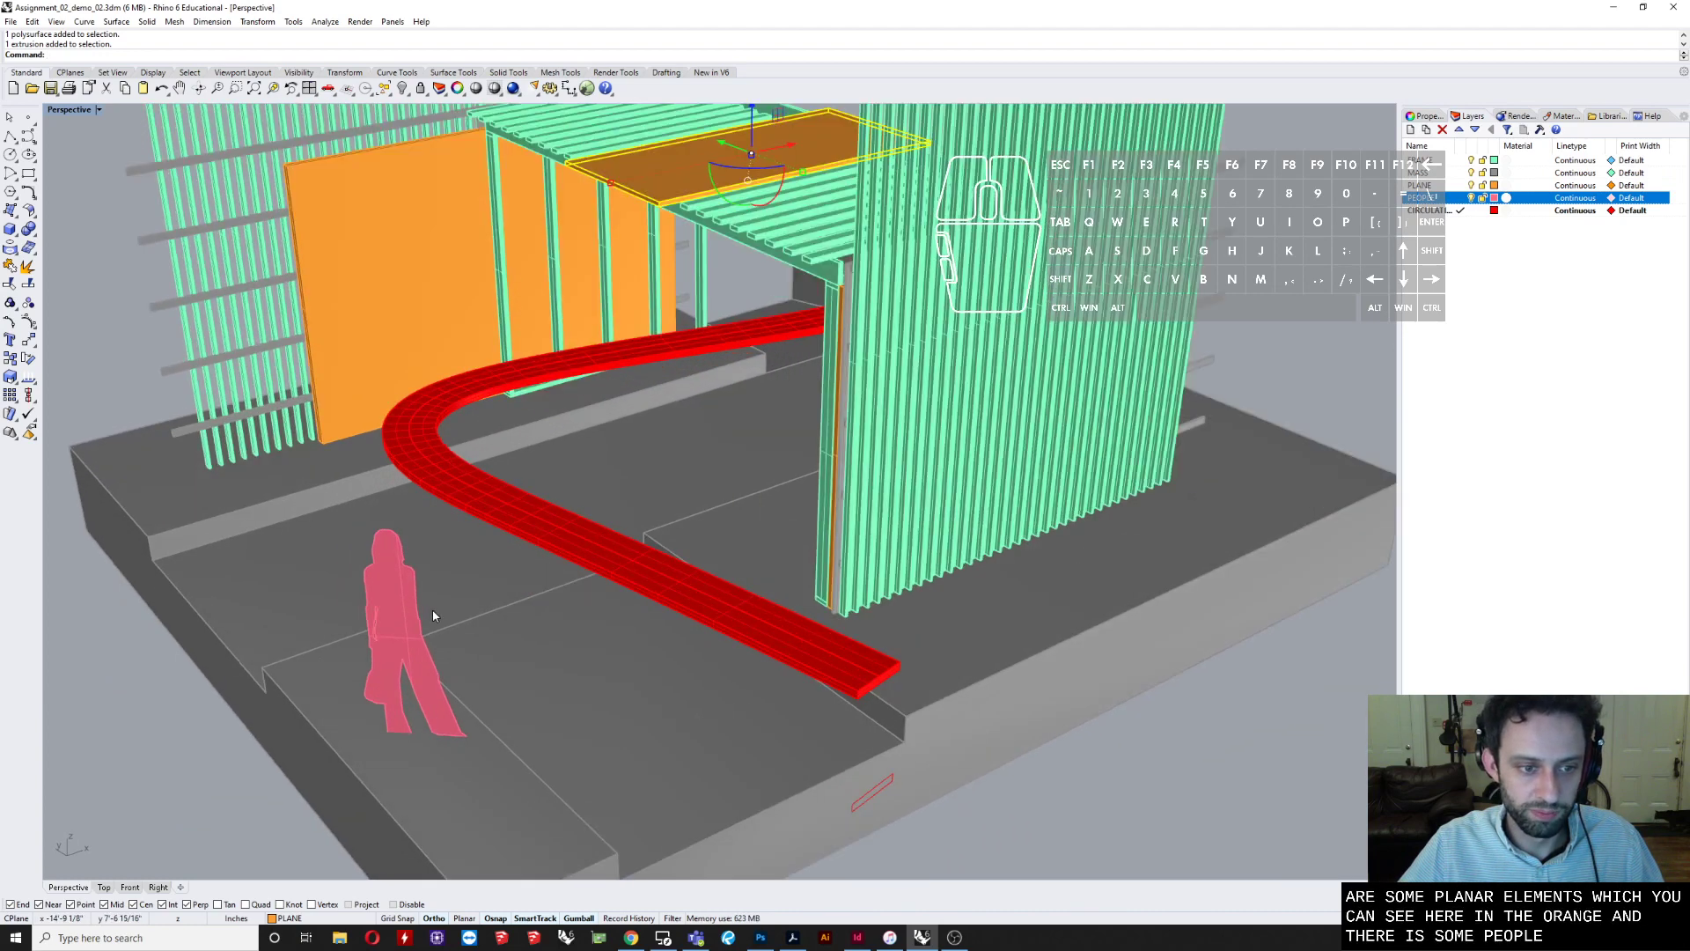
{"action": "scroll", "coordinate": [414, 612], "scroll_direction": "up", "scroll_amount": 5}
{"action": "left_click", "coordinate": [384, 609]}
{"action": "scroll", "coordinate": [384, 609], "scroll_direction": "down", "scroll_amount": 6}
{"action": "scroll", "coordinate": [262, 707], "scroll_direction": "up", "scroll_amount": 1}
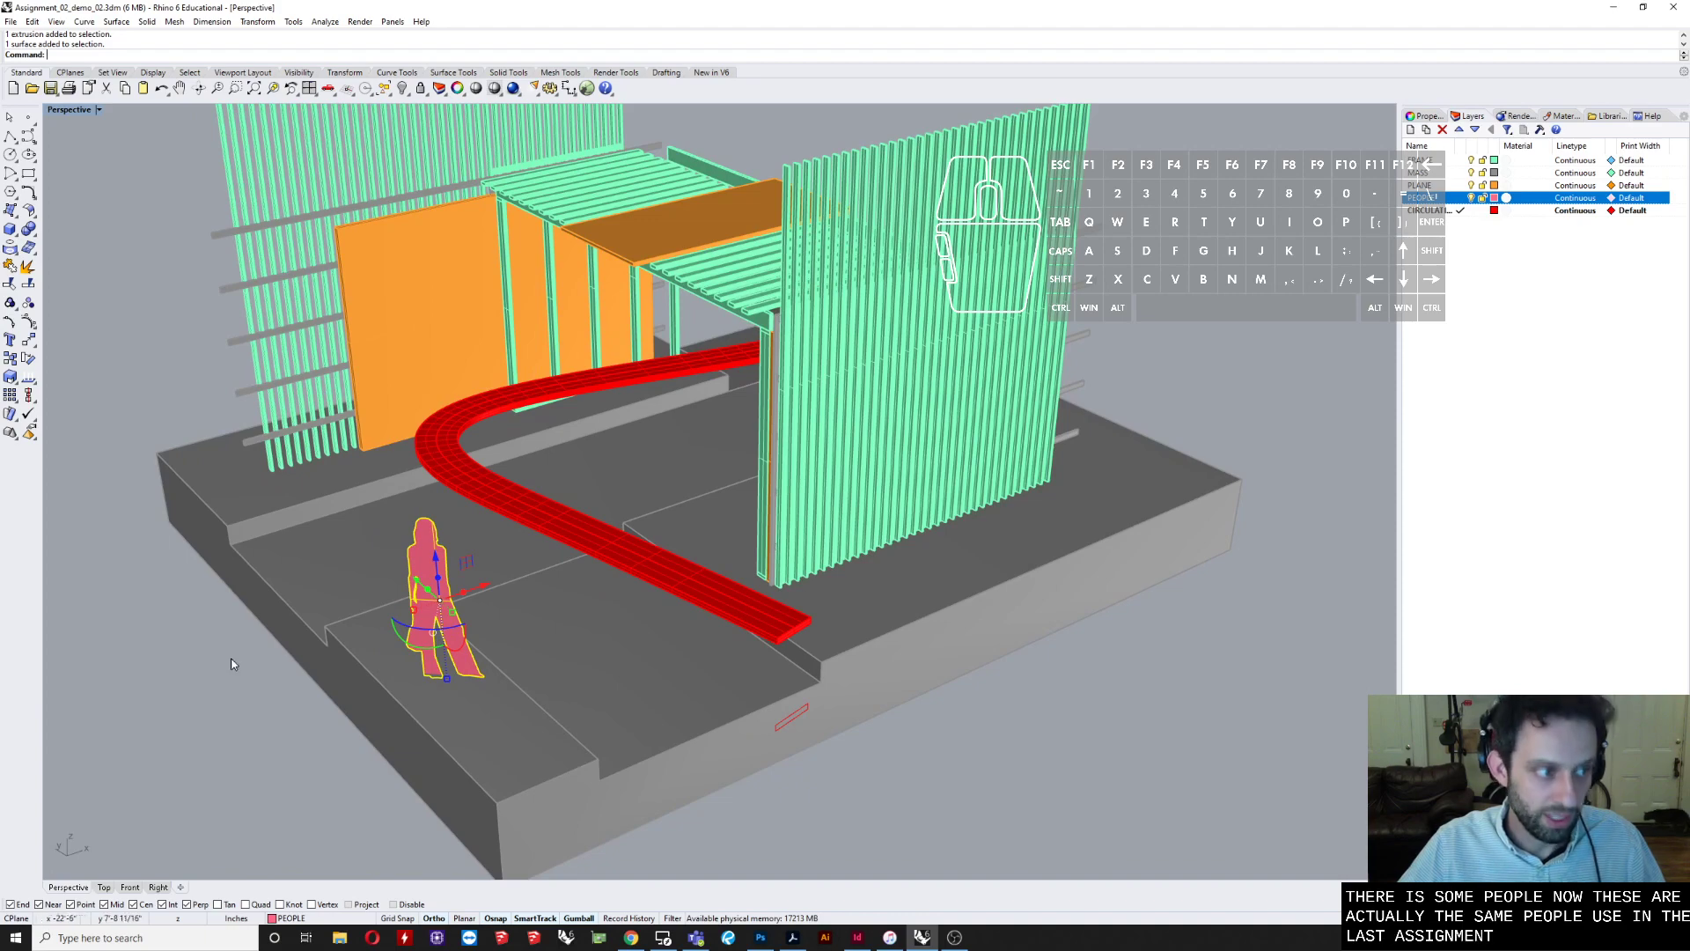
{"action": "right_click_drag", "start_coordinate": [214, 689], "coordinate": [330, 614]}
{"action": "scroll", "coordinate": [252, 649], "scroll_direction": "up", "scroll_amount": 2}
{"action": "scroll", "coordinate": [333, 617], "scroll_direction": "down", "scroll_amount": 6}
{"action": "right_click_drag", "start_coordinate": [920, 507], "coordinate": [943, 579]}
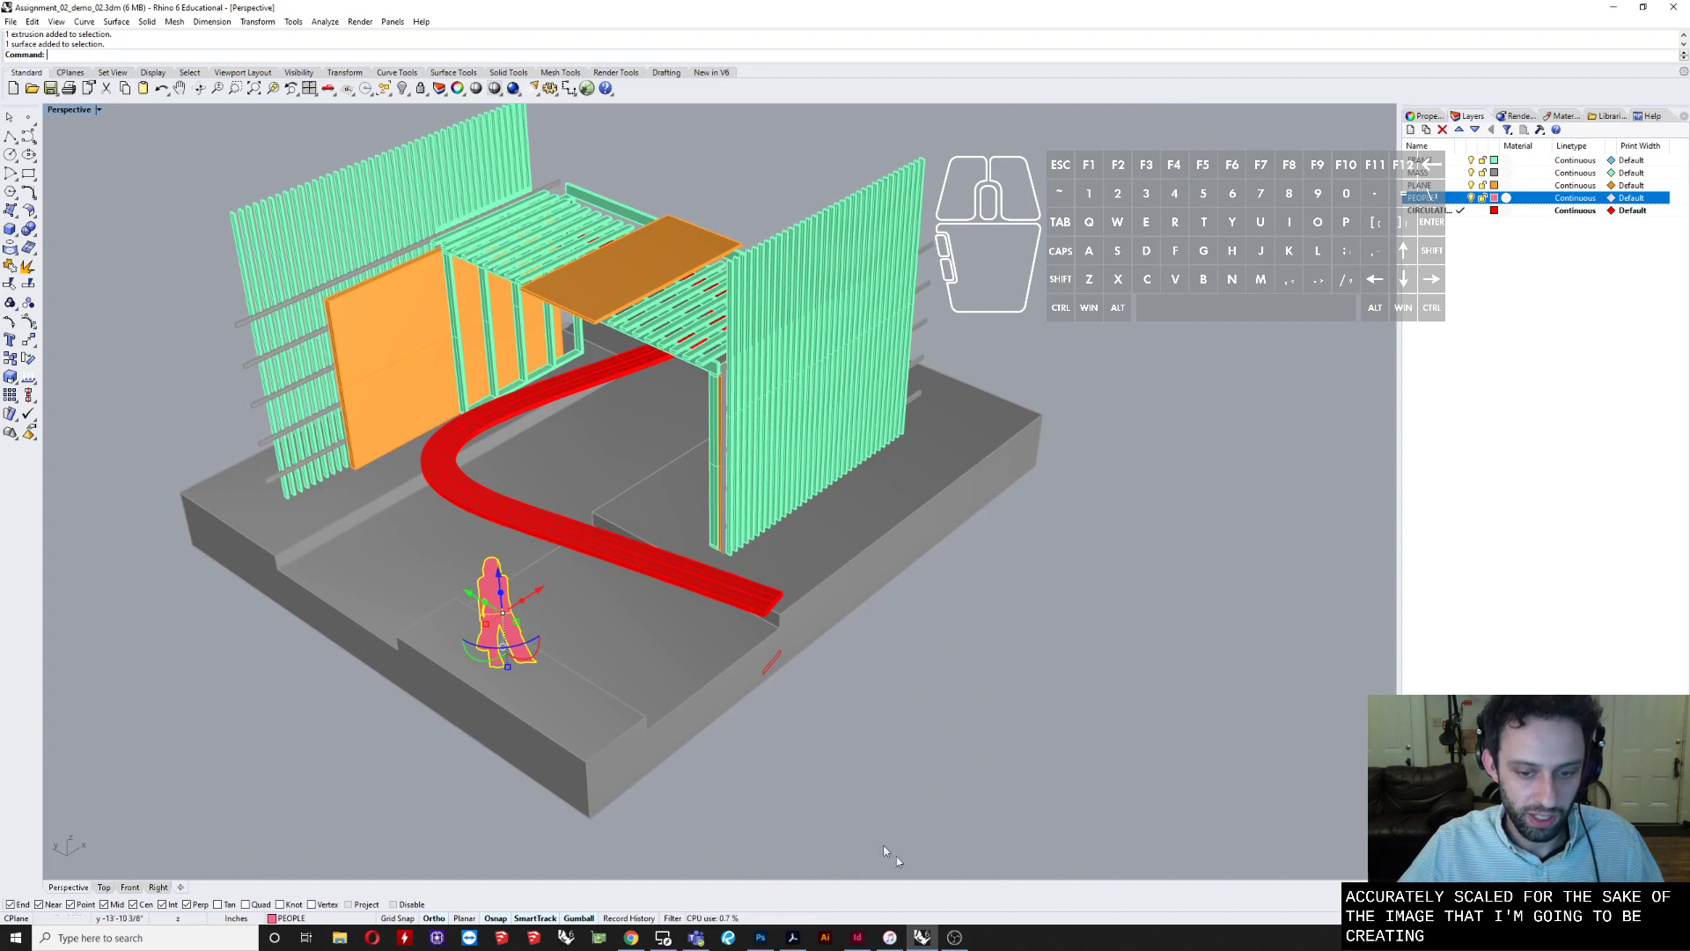
- Select the curved red circulation path and examine how it runs through the structure
{"action": "scroll", "coordinate": [1043, 468], "scroll_direction": "down", "scroll_amount": 8}
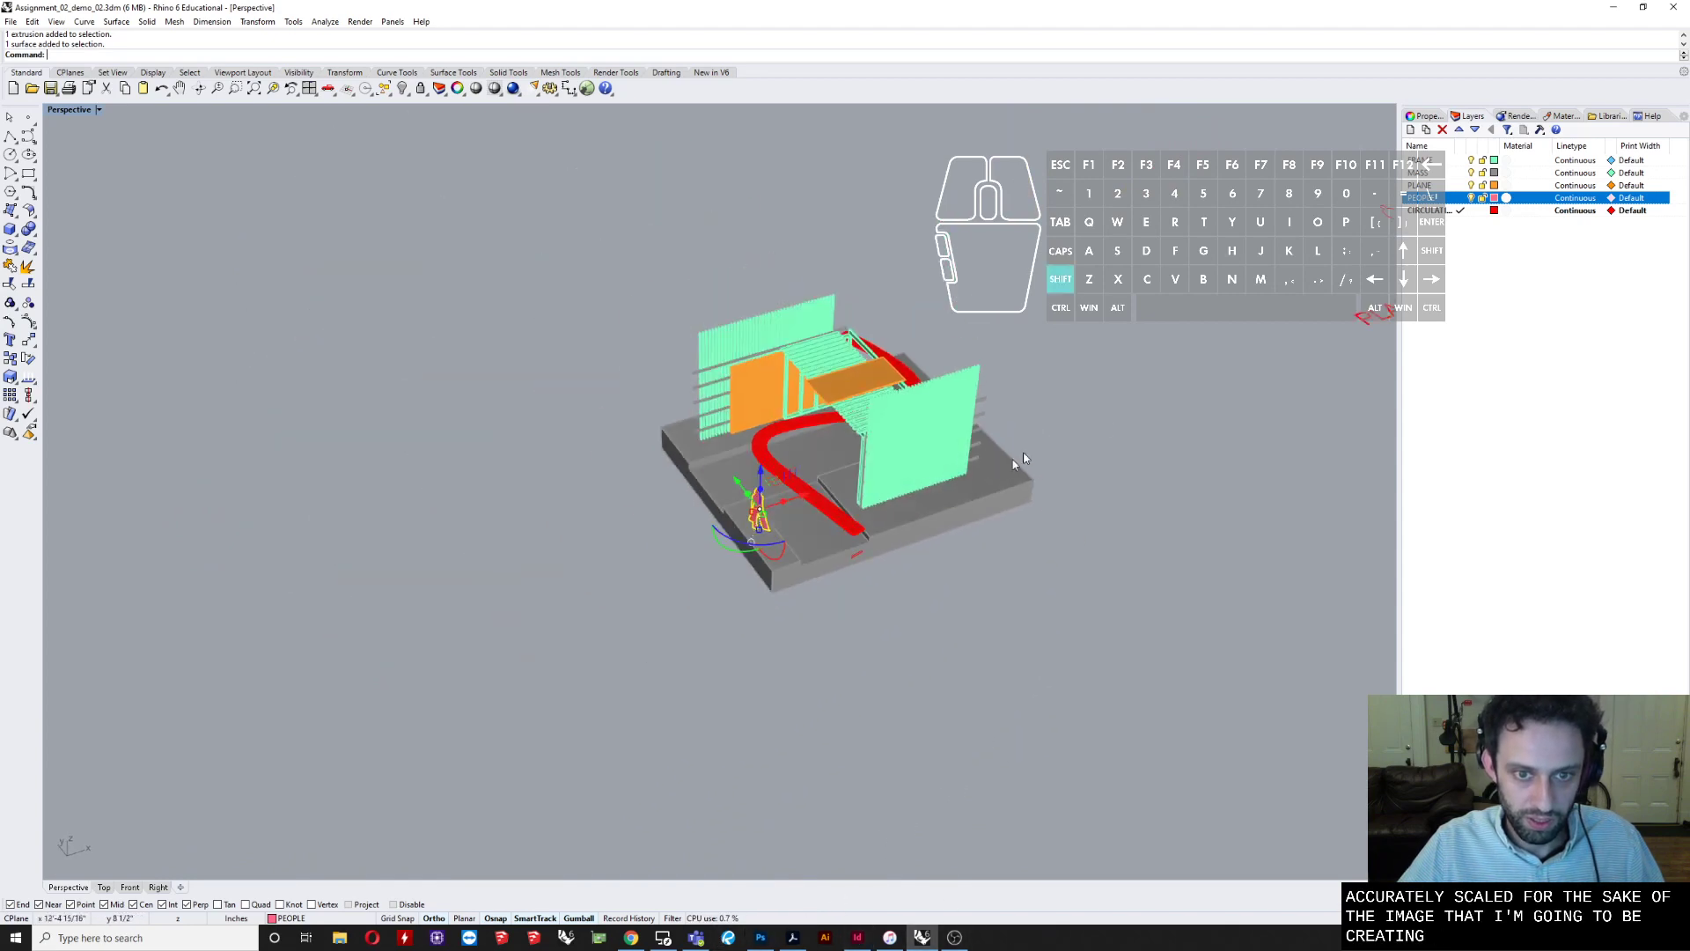
{"action": "right_click_drag", "start_coordinate": [1012, 459], "coordinate": [858, 404], "text": "shift"}
{"action": "scroll", "coordinate": [893, 449], "scroll_direction": "up", "scroll_amount": 5}
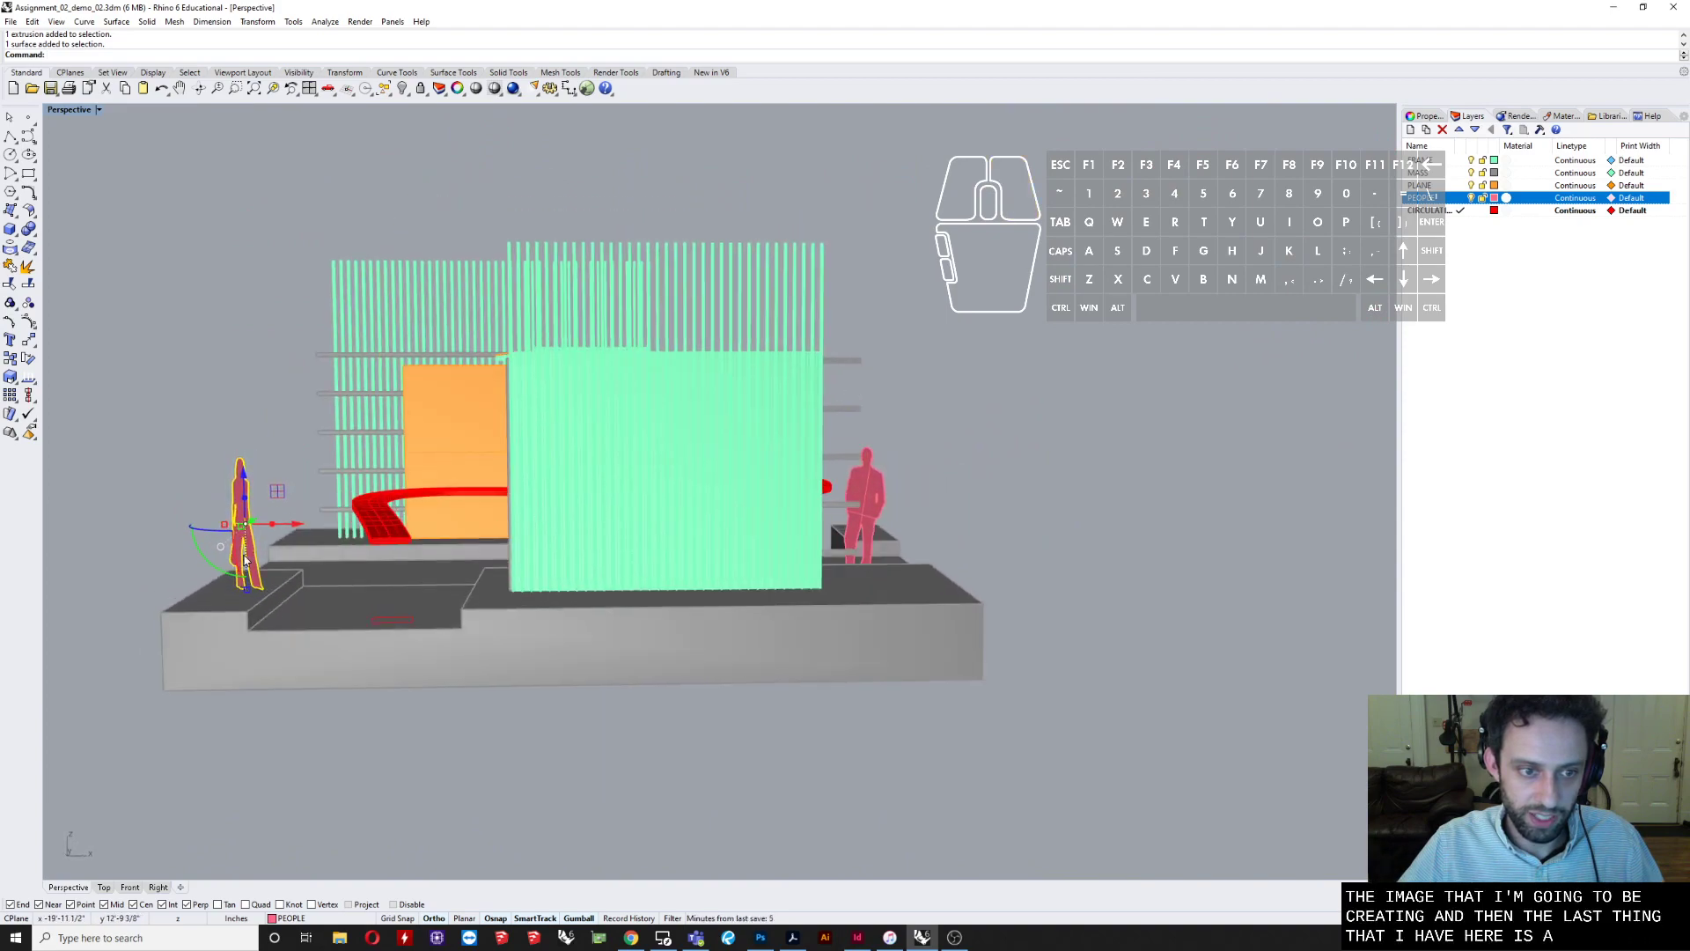
{"action": "left_click", "coordinate": [356, 515]}
{"action": "right_click_drag", "start_coordinate": [356, 515], "coordinate": [424, 581]}
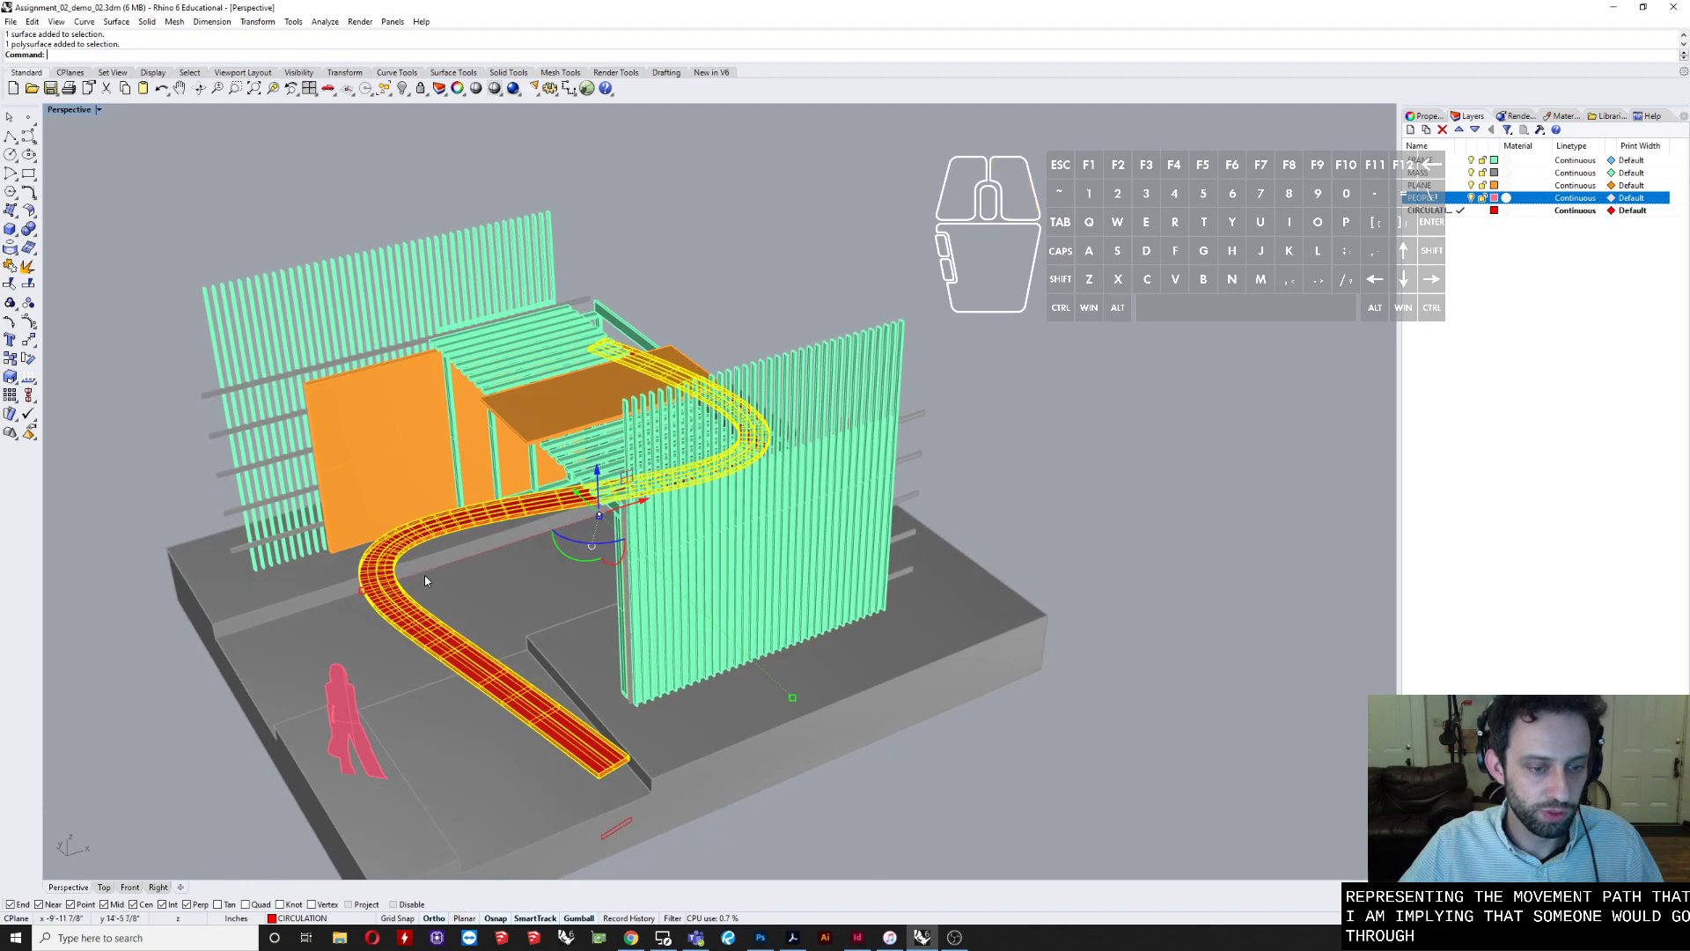
{"action": "right_click_drag", "start_coordinate": [530, 574], "coordinate": [489, 585]}
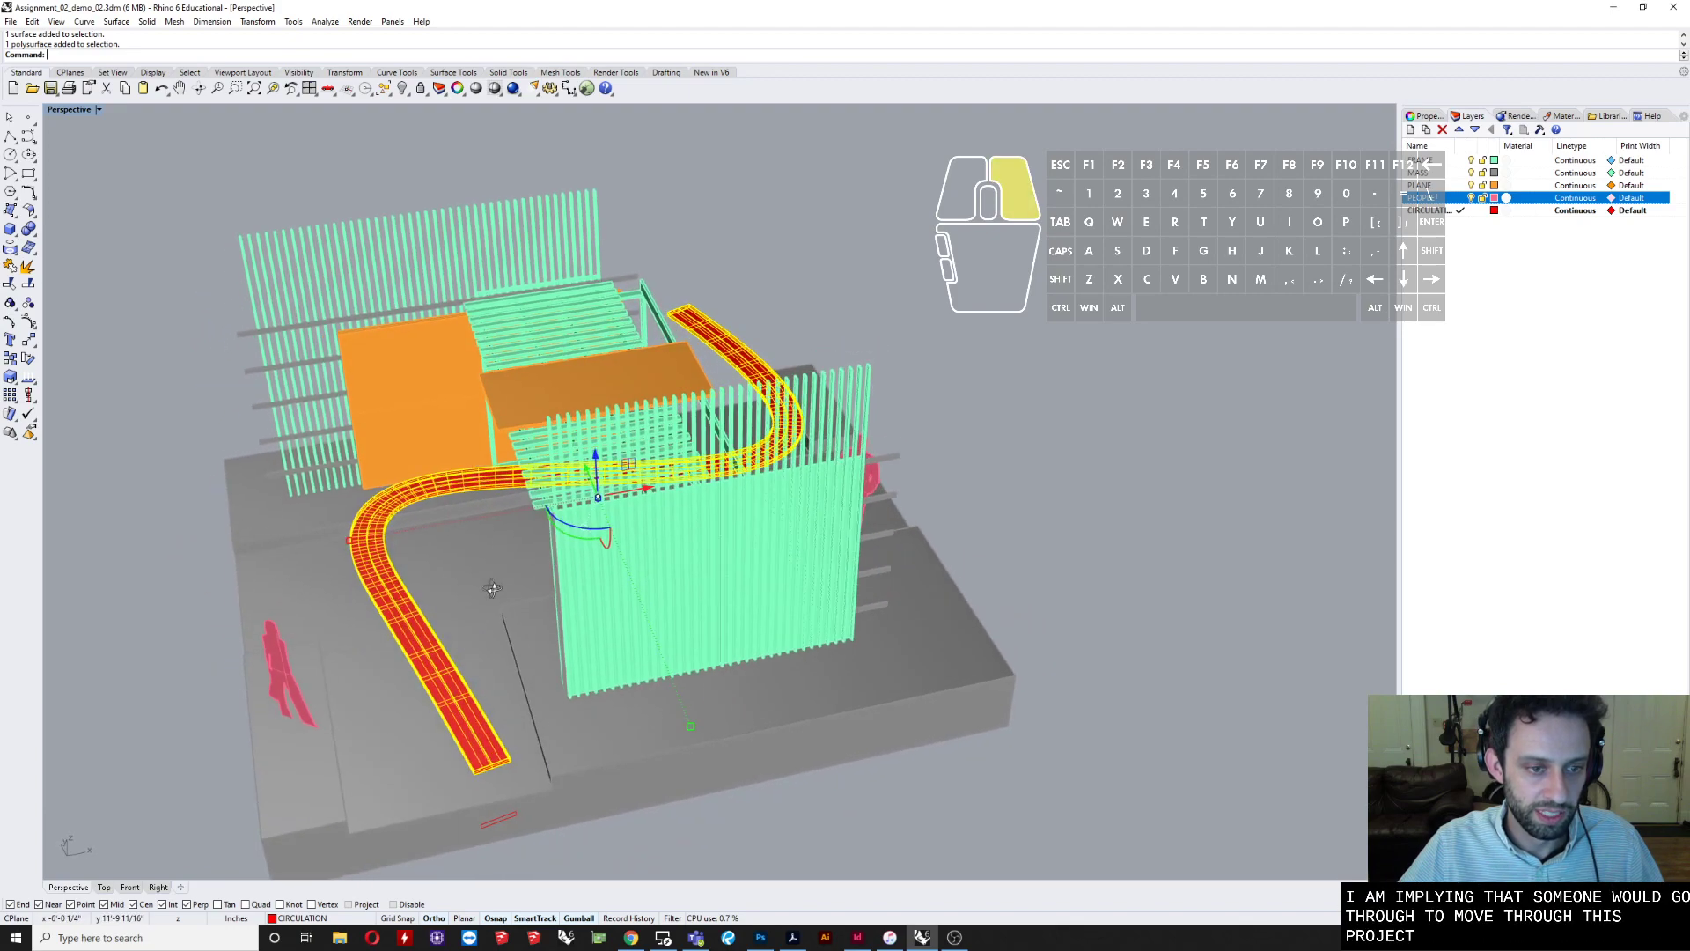
{"action": "left_click", "coordinate": [84, 467]}
{"action": "right_click_drag", "start_coordinate": [223, 553], "coordinate": [420, 583]}
{"action": "left_click", "coordinate": [383, 506]}
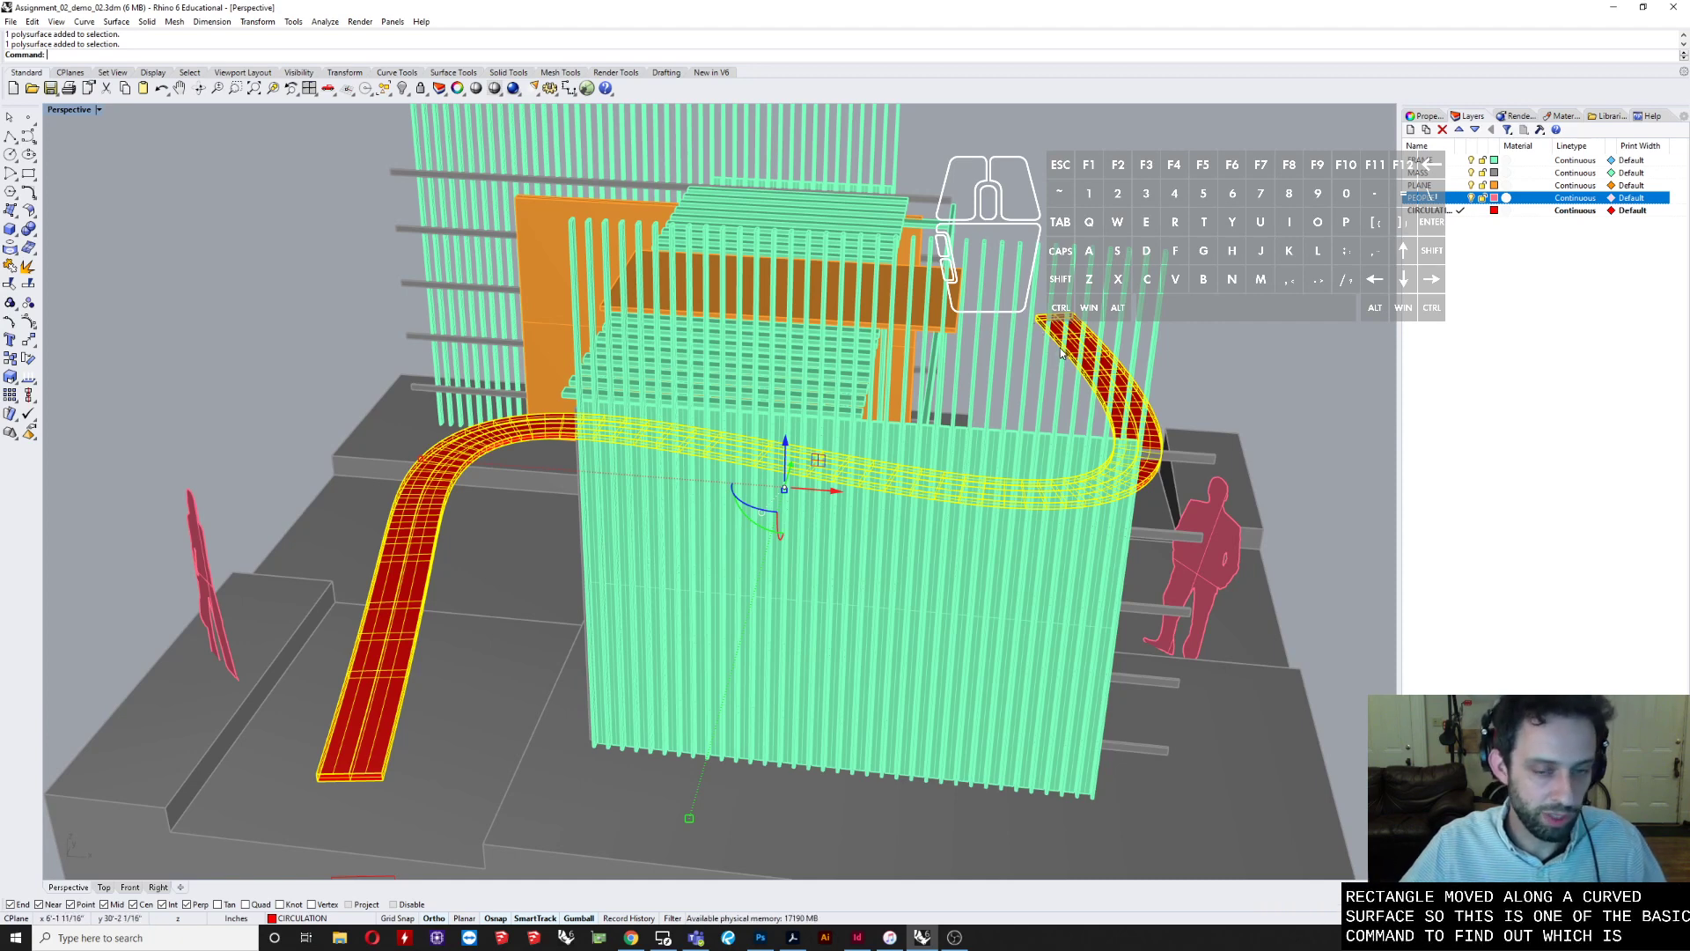
- Create a surface from planar curves using the standing person's two outline curves near the PLANAR SURFACE label
{"action": "scroll", "coordinate": [1033, 352], "scroll_direction": "down", "scroll_amount": 2}
{"action": "scroll", "coordinate": [584, 445], "scroll_direction": "down", "scroll_amount": 4}
{"action": "right_click_drag", "start_coordinate": [584, 445], "coordinate": [630, 476]}
{"action": "right_click_drag", "start_coordinate": [992, 438], "coordinate": [550, 528], "text": "shift"}
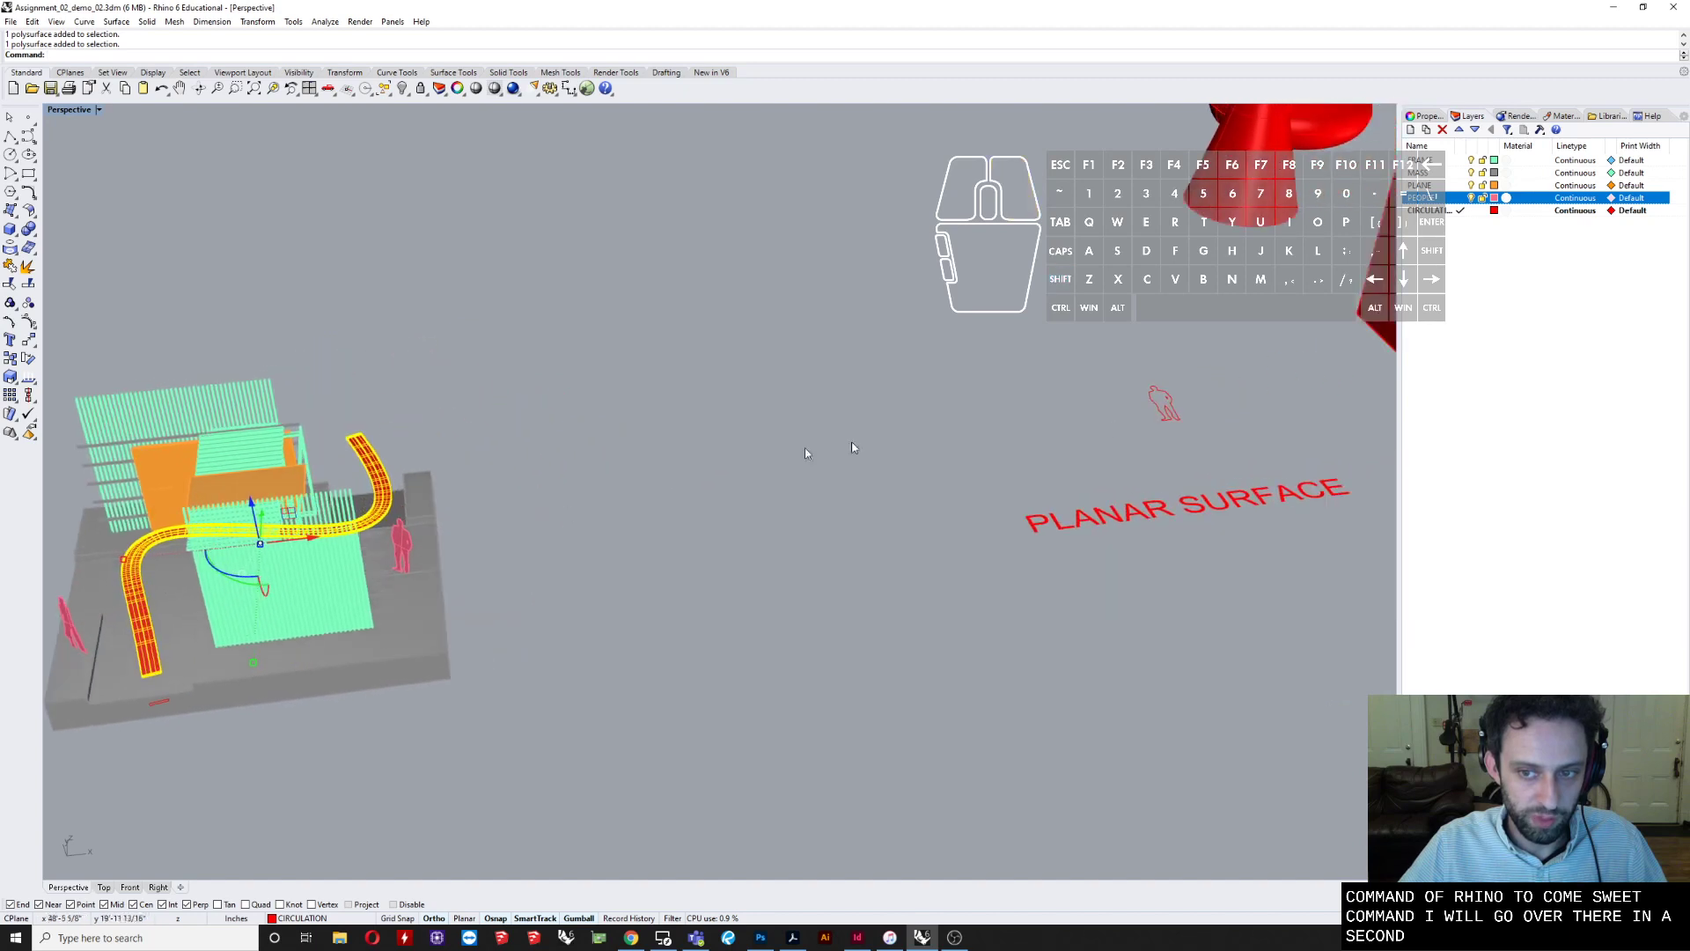
{"action": "right_click_drag", "start_coordinate": [853, 448], "coordinate": [707, 641]}
{"action": "scroll", "coordinate": [599, 599], "scroll_direction": "up", "scroll_amount": 7}
{"action": "scroll", "coordinate": [708, 641], "scroll_direction": "down", "scroll_amount": 4}
{"action": "left_click_drag", "start_coordinate": [691, 429], "coordinate": [898, 663]}
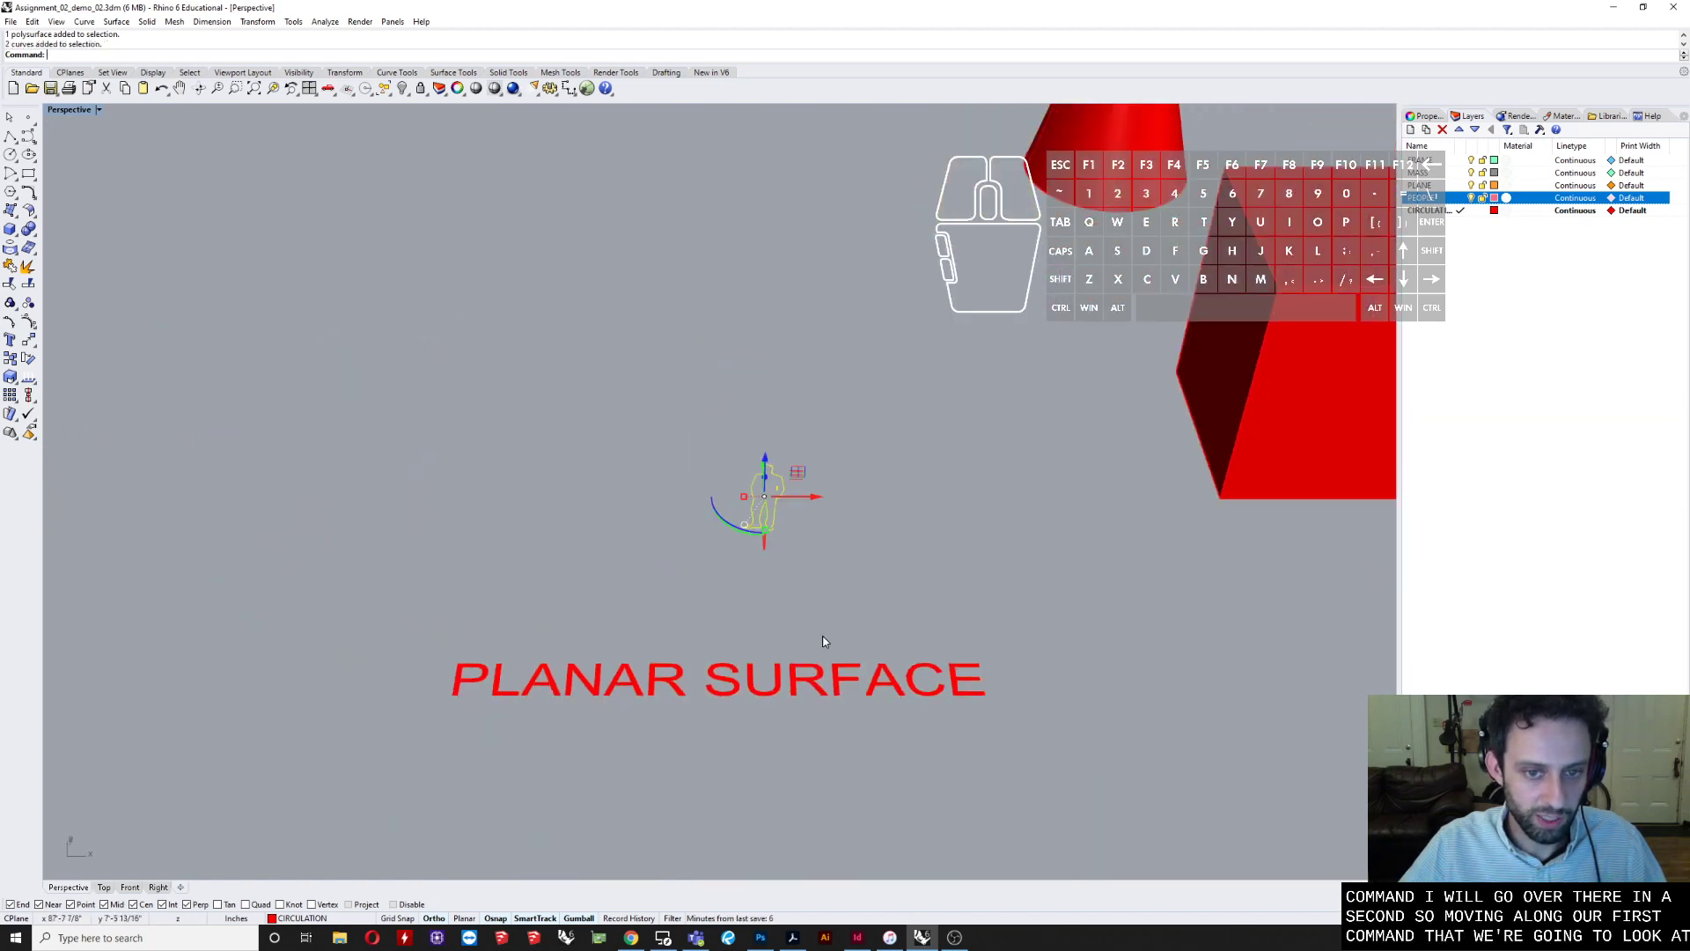
{"action": "right_click_drag", "start_coordinate": [823, 641], "coordinate": [739, 482]}
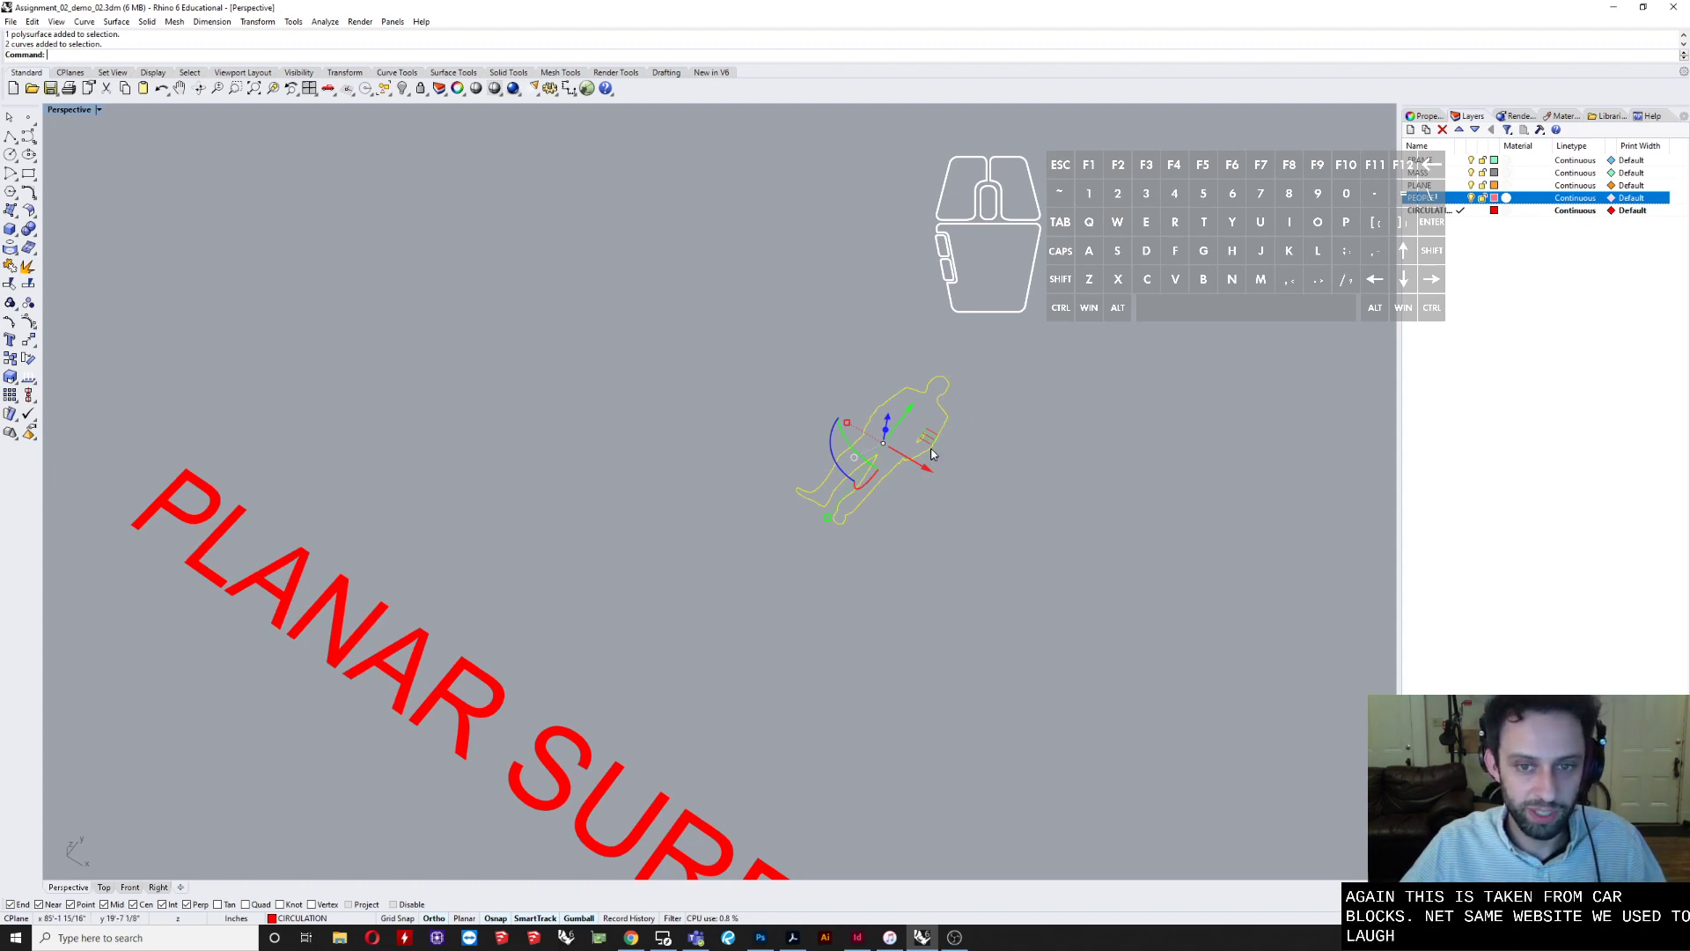
{"action": "right_click_drag", "start_coordinate": [961, 412], "coordinate": [781, 438]}
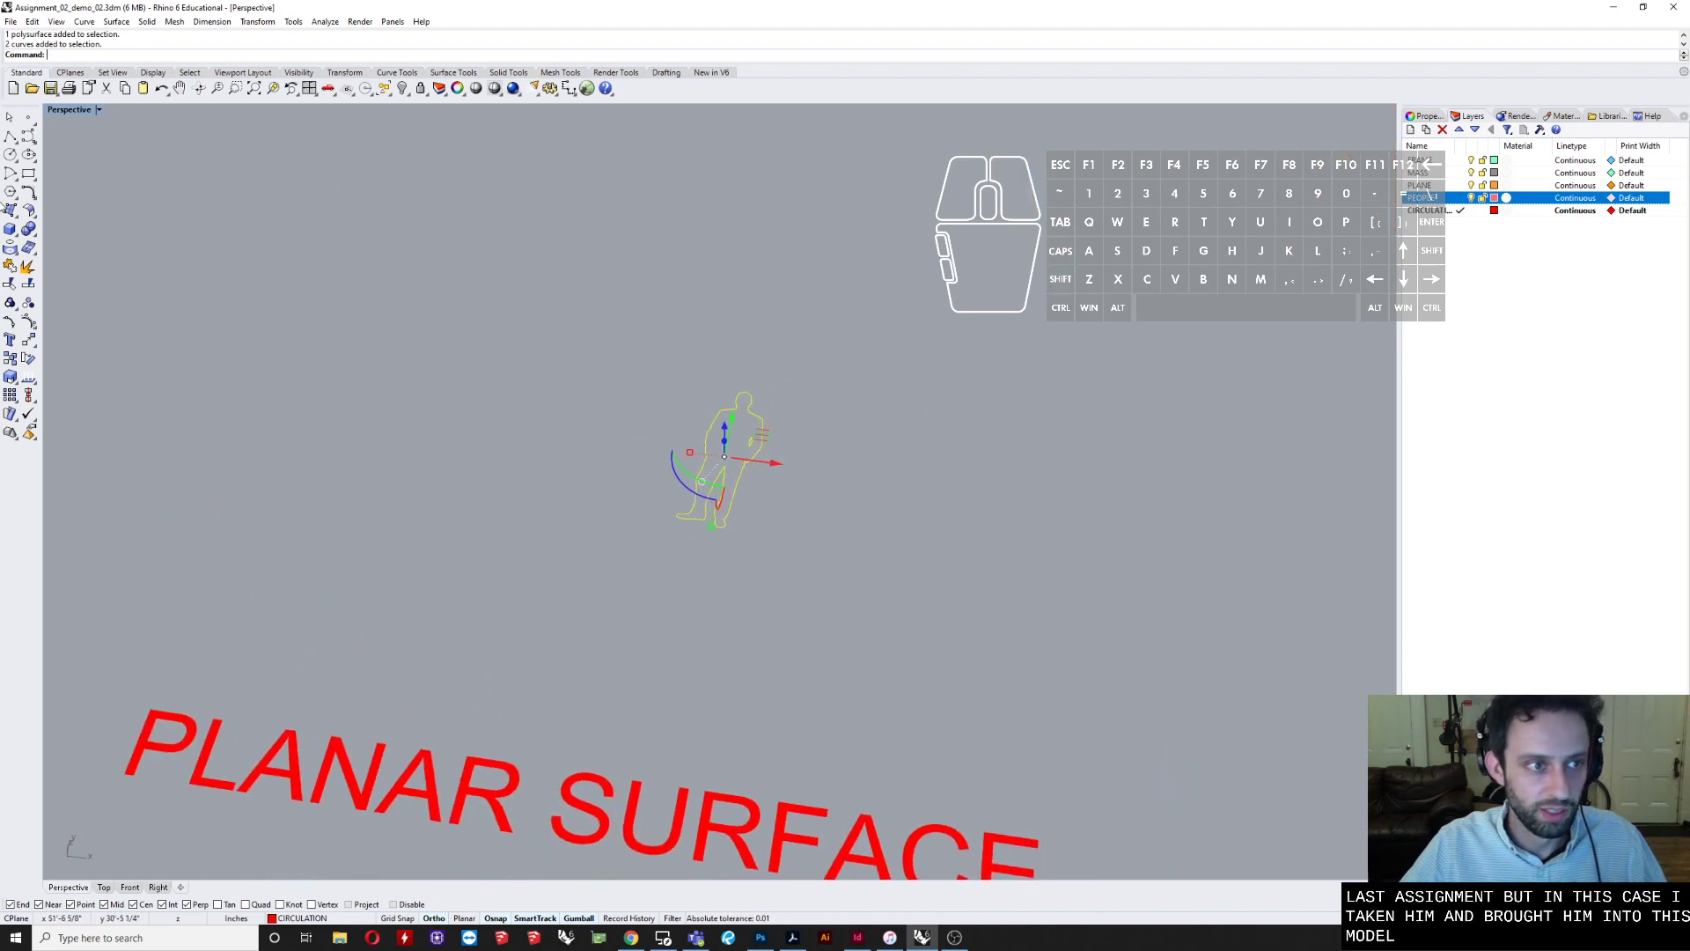
{"action": "left_click", "coordinate": [16, 216]}
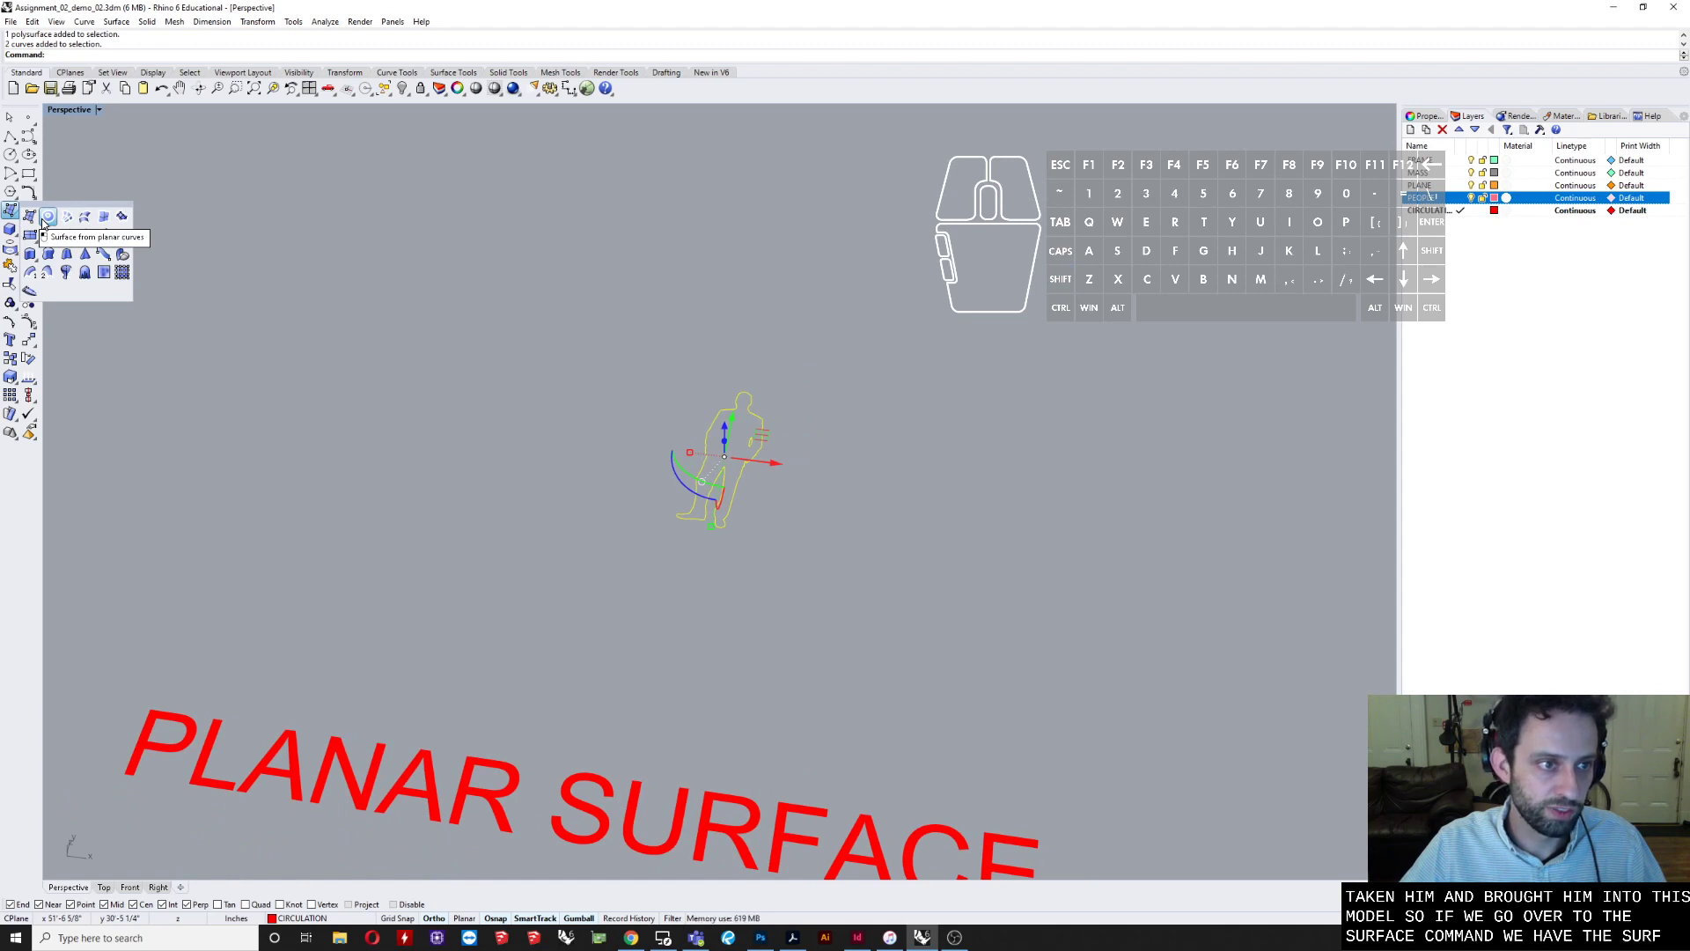
{"action": "left_click", "coordinate": [46, 218]}
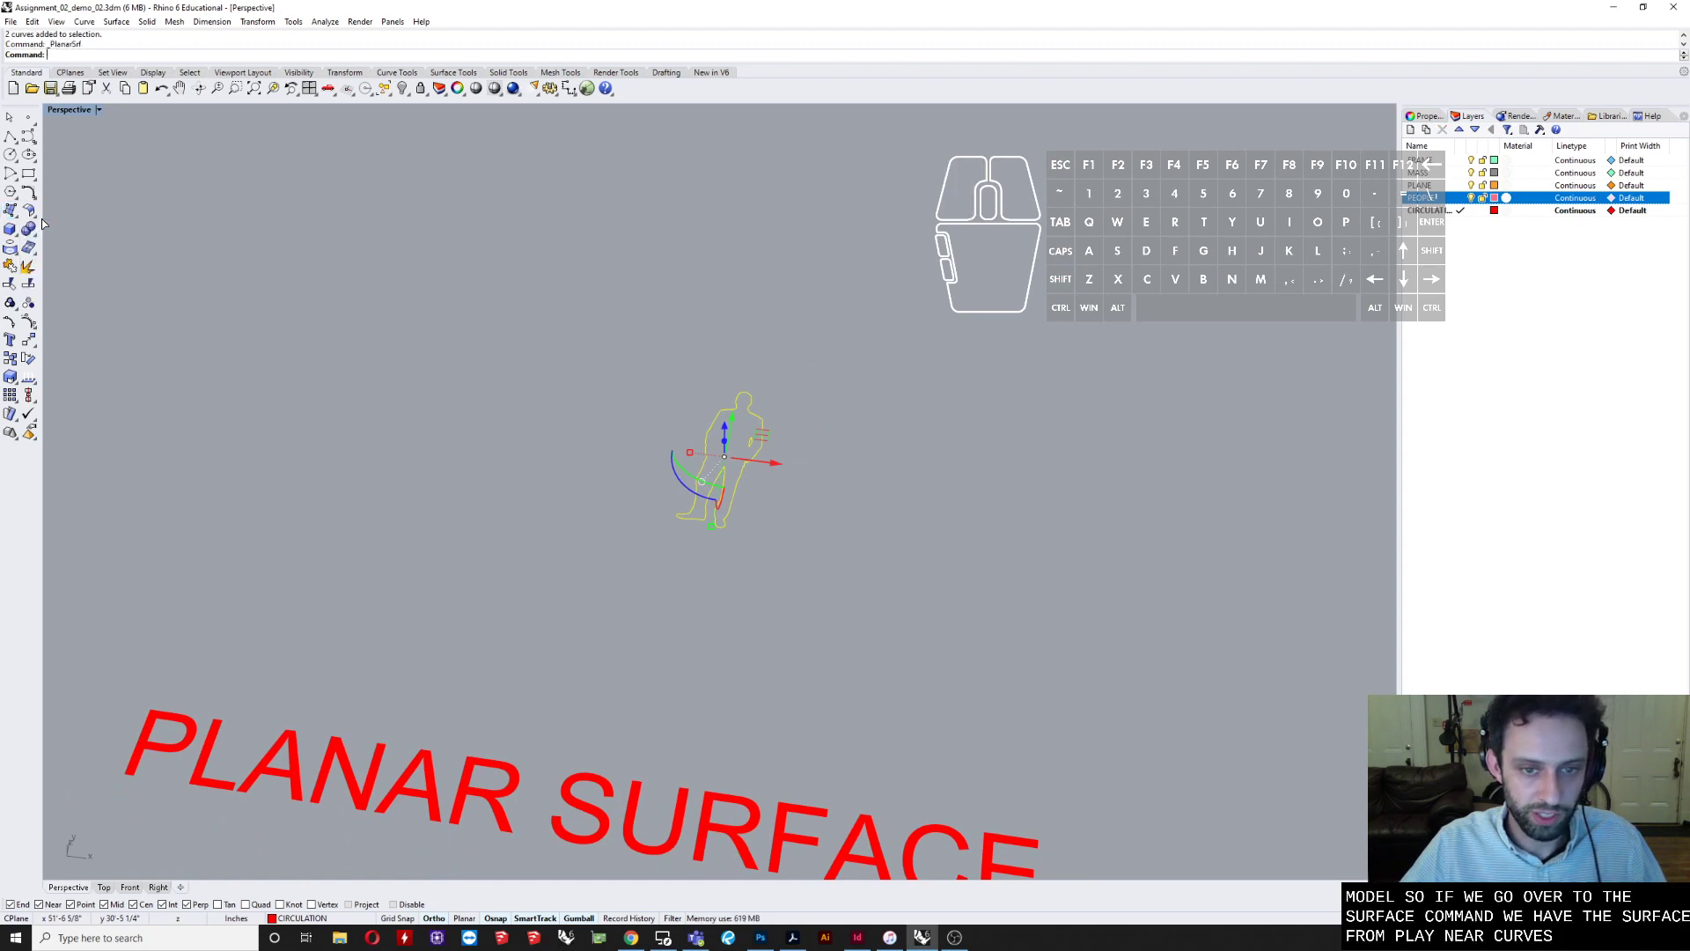
{"action": "left_click", "coordinate": [838, 490]}
{"action": "scroll", "coordinate": [730, 425], "scroll_direction": "up", "scroll_amount": 15}
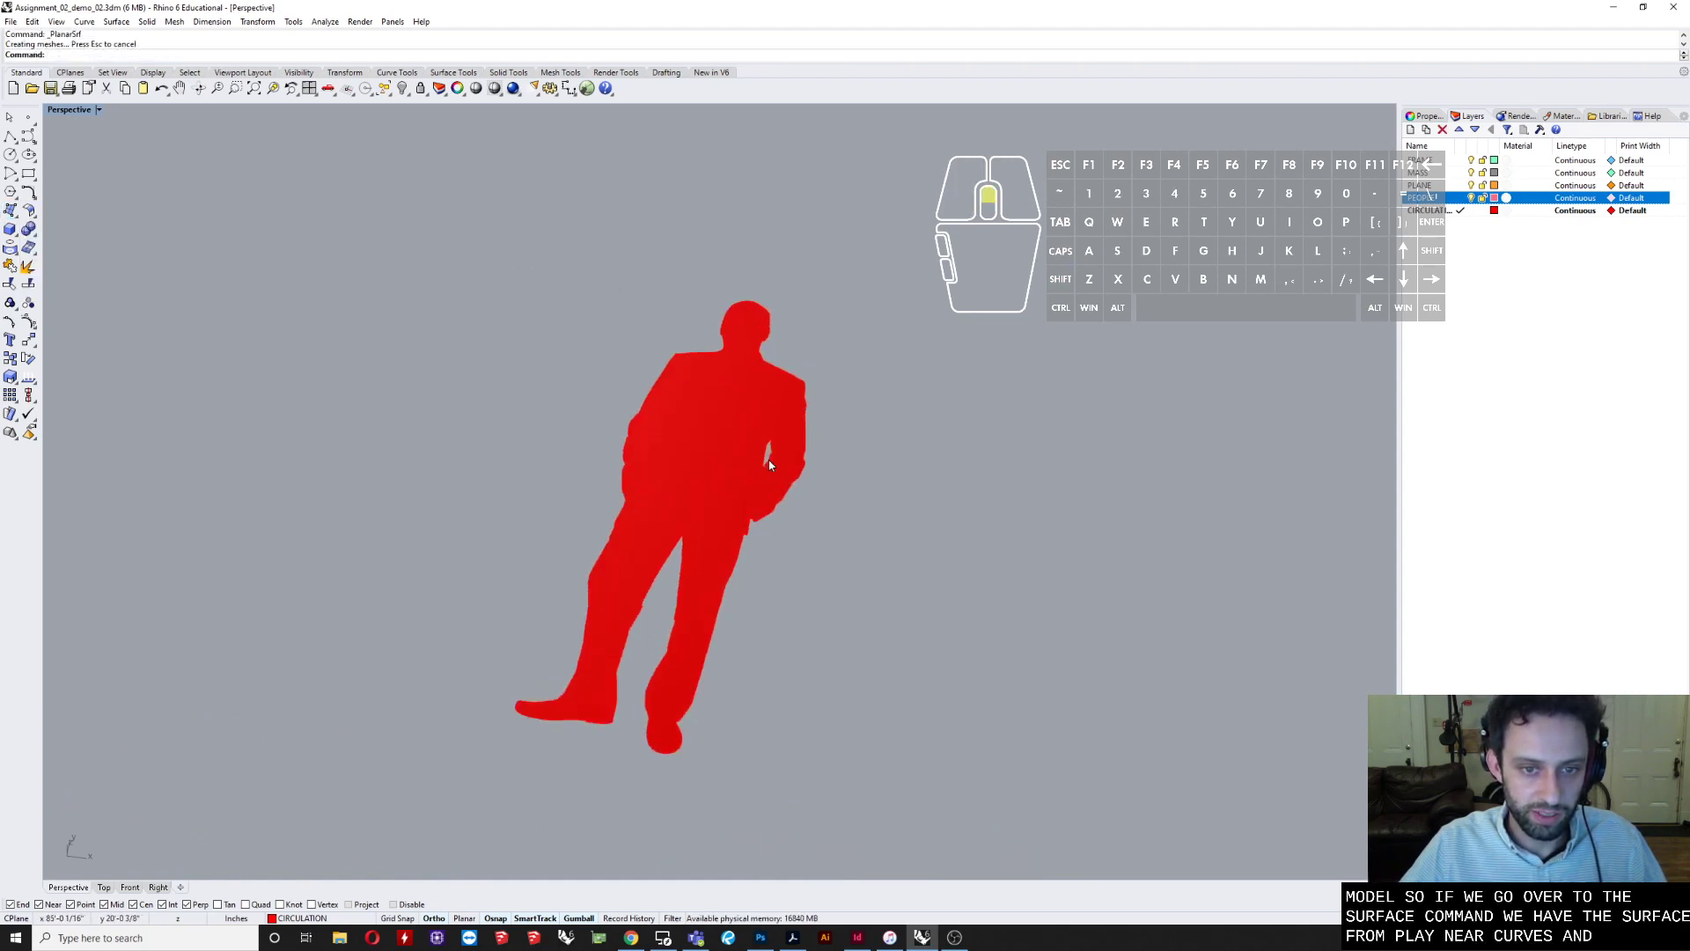
- Undo the planar surface and try to recreate it from only the person's outer outline curve
{"action": "left_click", "coordinate": [778, 451]}
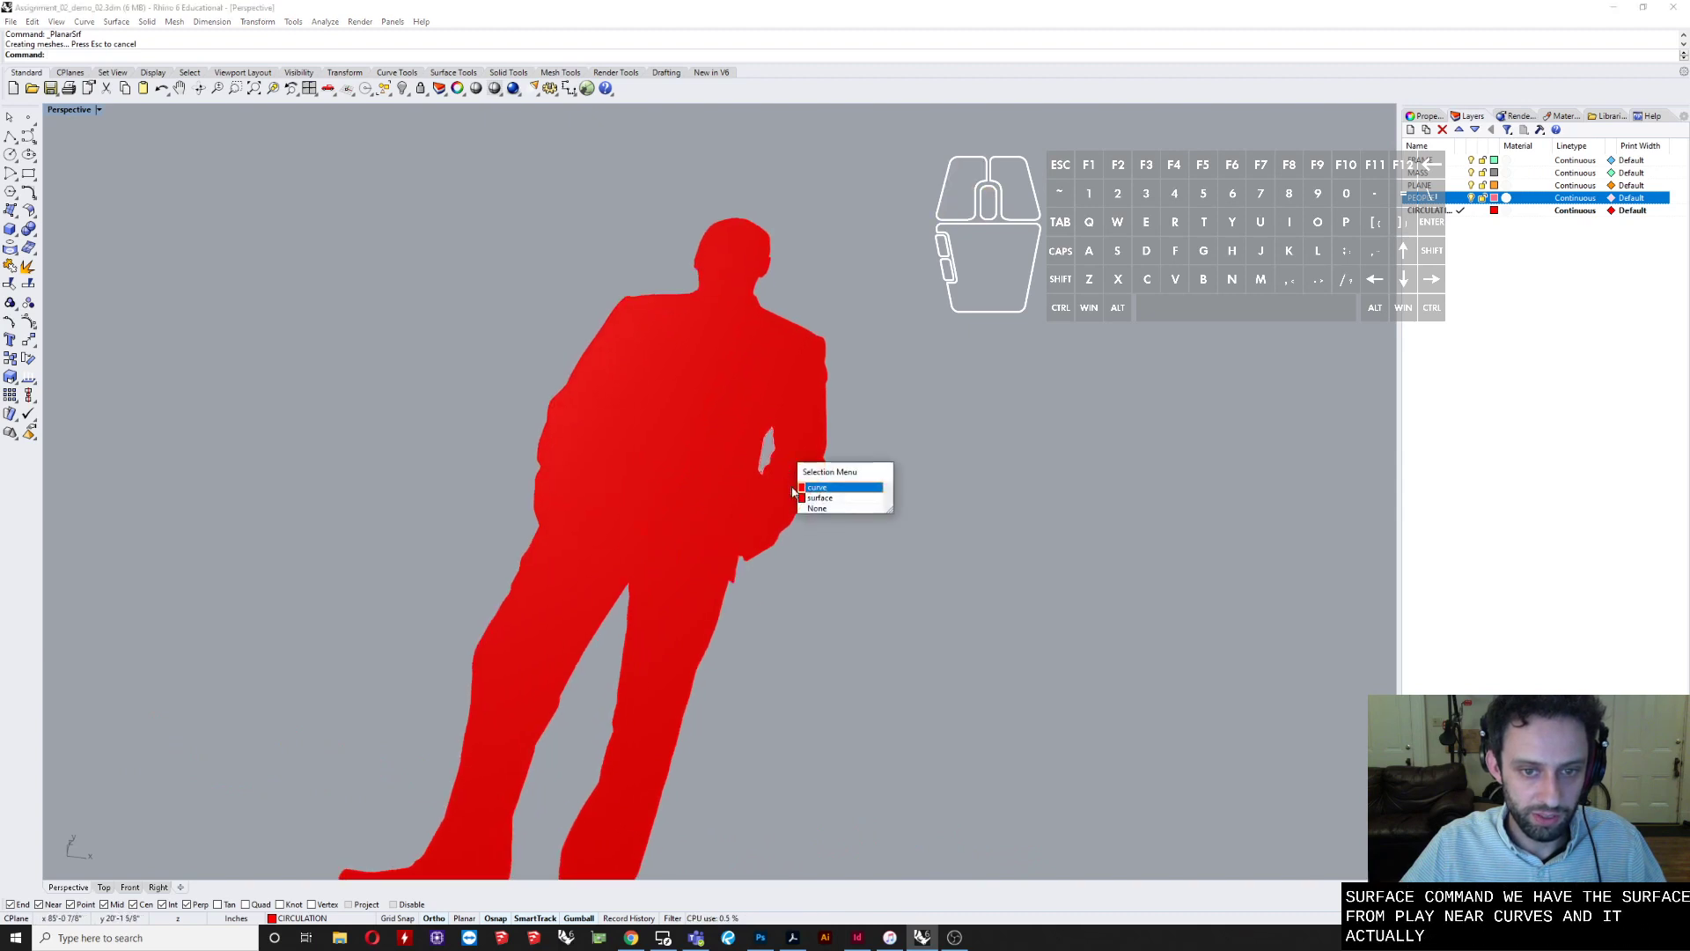
{"action": "left_click", "coordinate": [823, 484]}
{"action": "left_click", "coordinate": [775, 486]}
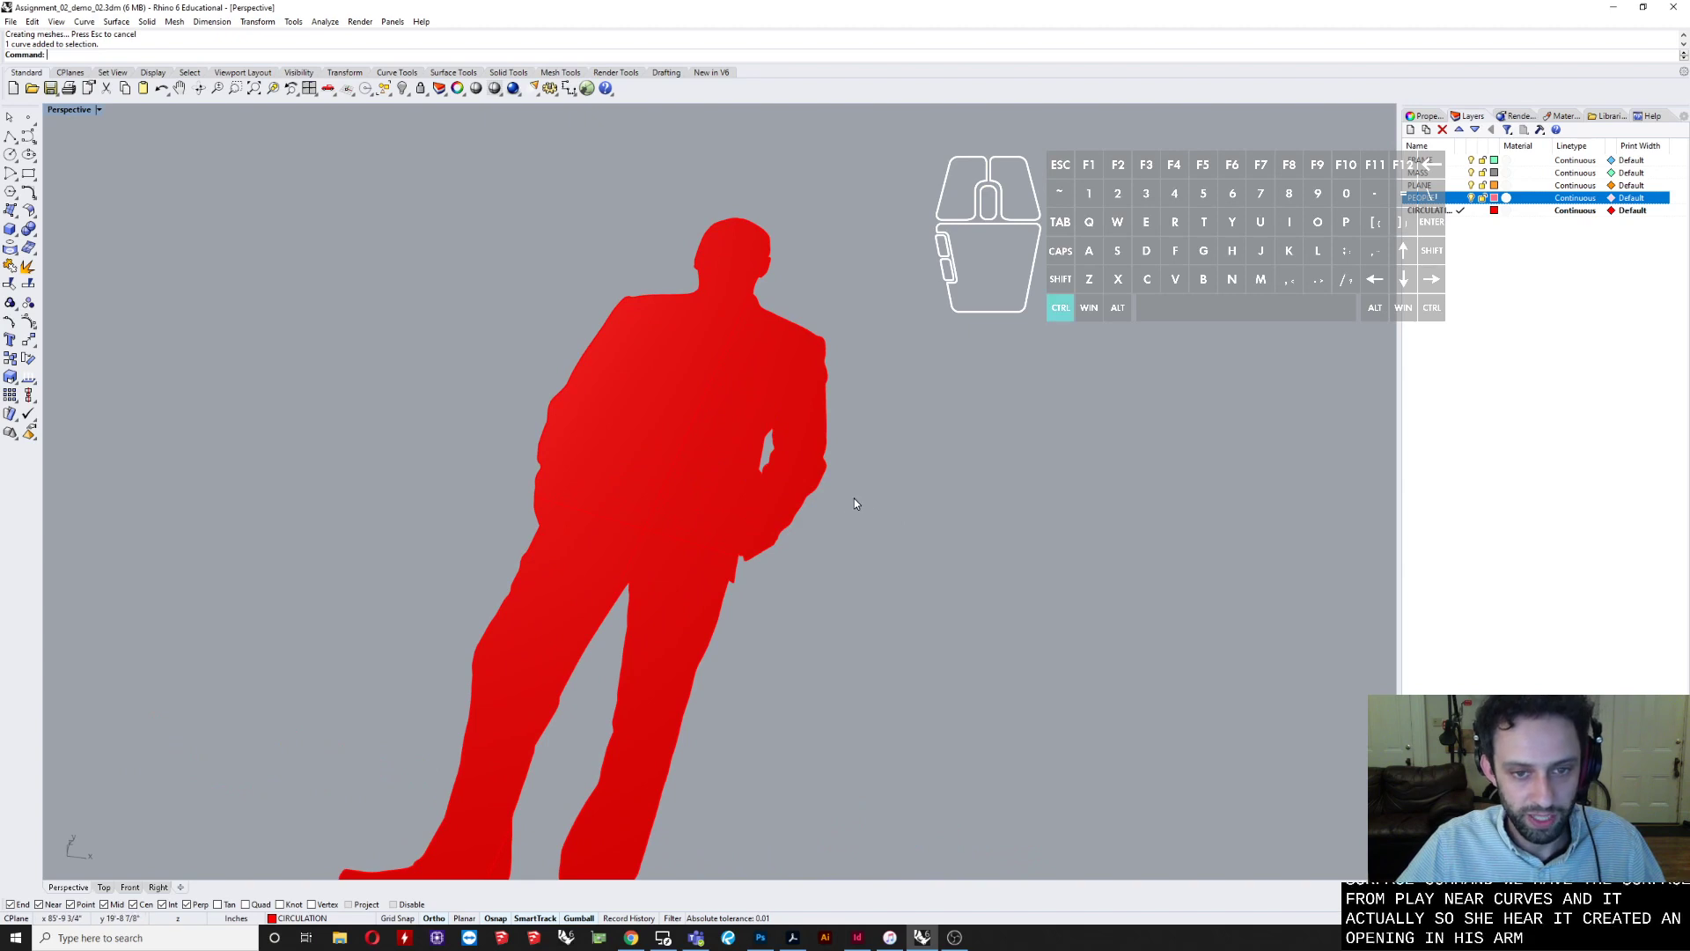
{"action": "key", "text": "ctrl+z"}
{"action": "left_click", "coordinate": [828, 452]}
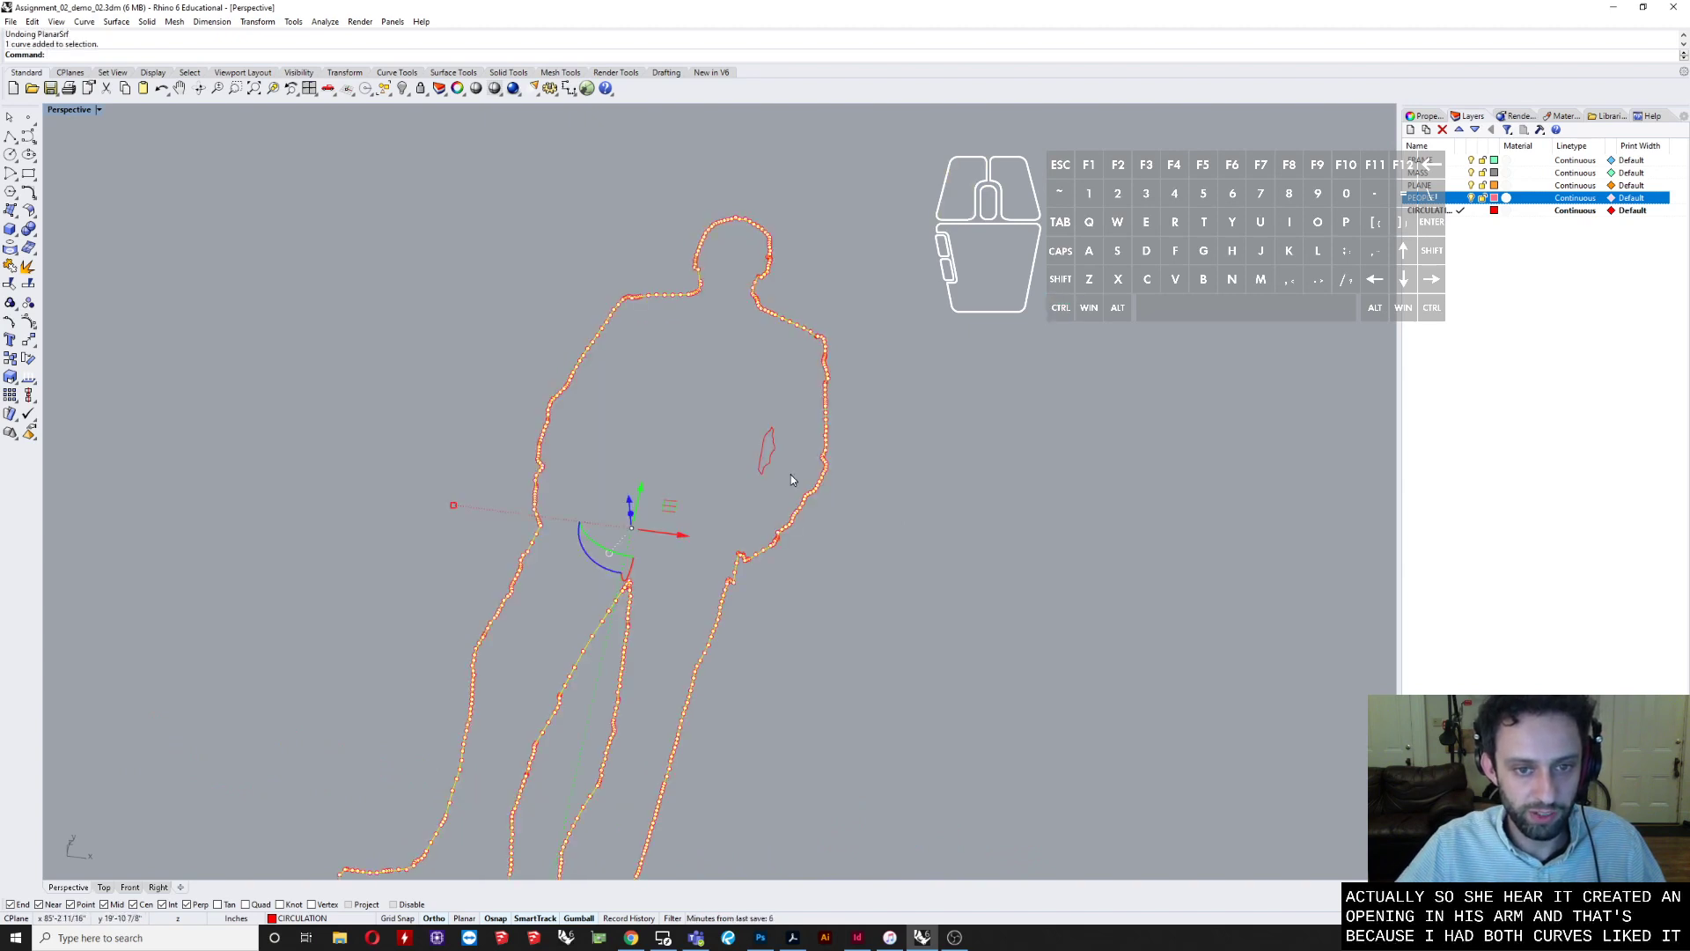
{"action": "key", "text": "Return"}
{"action": "left_click", "coordinate": [923, 470]}
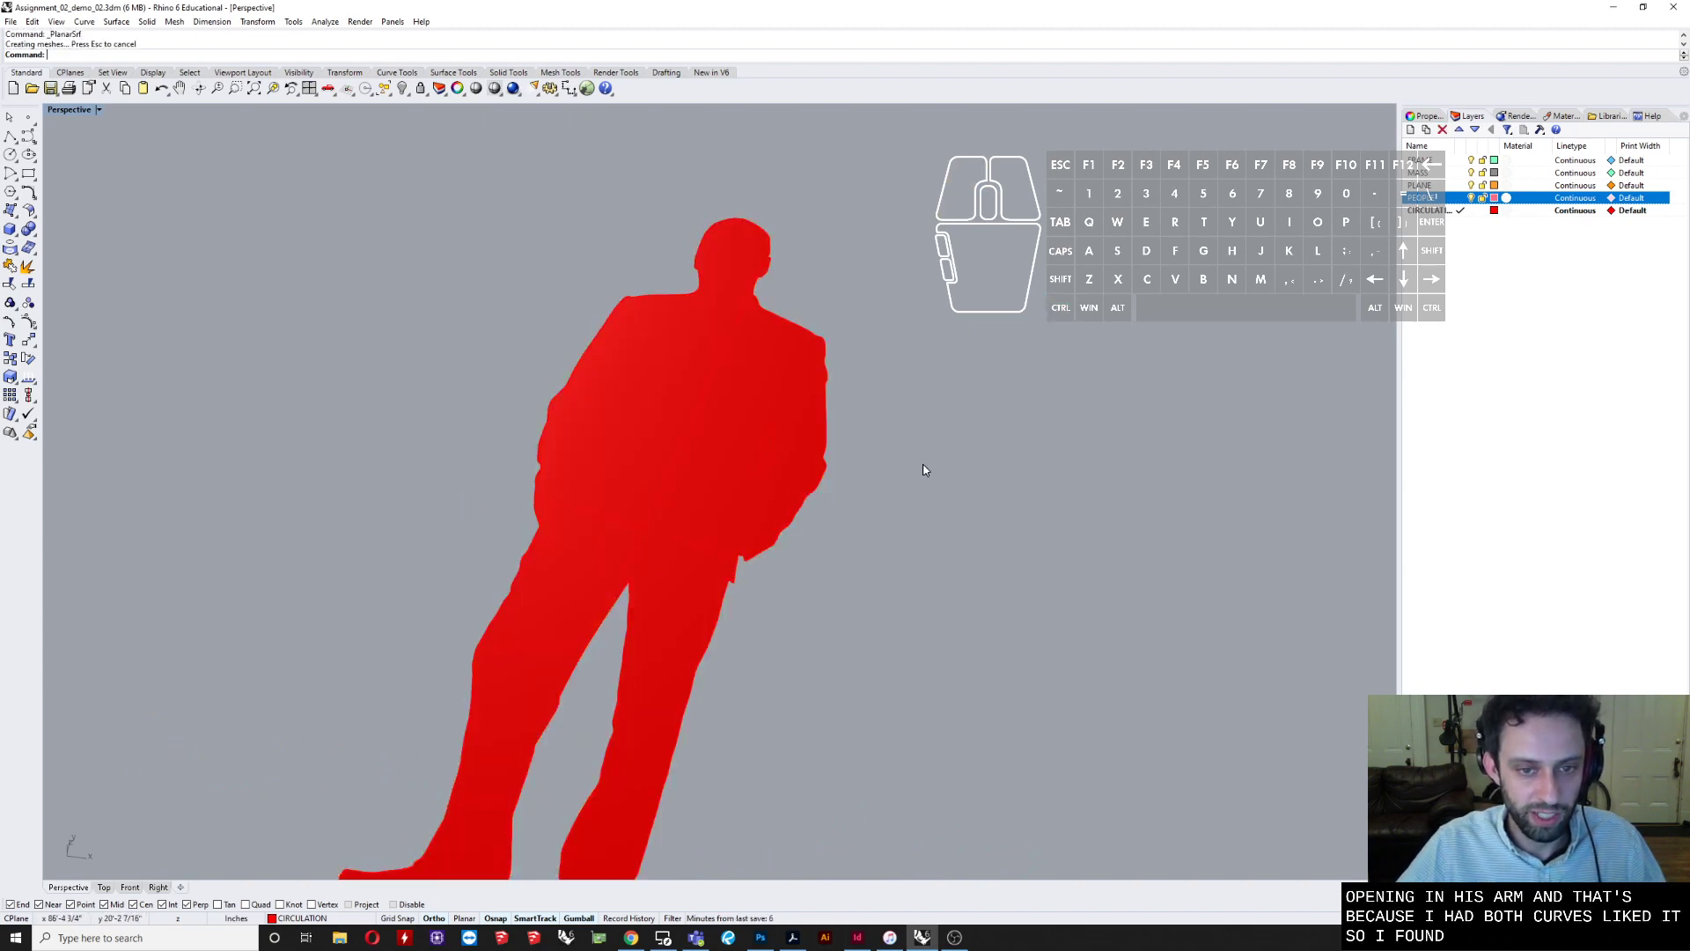
- Undo the solid silhouette and create the planar surface from both the person's outline and the arm-opening curve
{"action": "key", "text": "ctrl+z"}
{"action": "left_click_drag", "start_coordinate": [886, 416], "coordinate": [680, 462]}
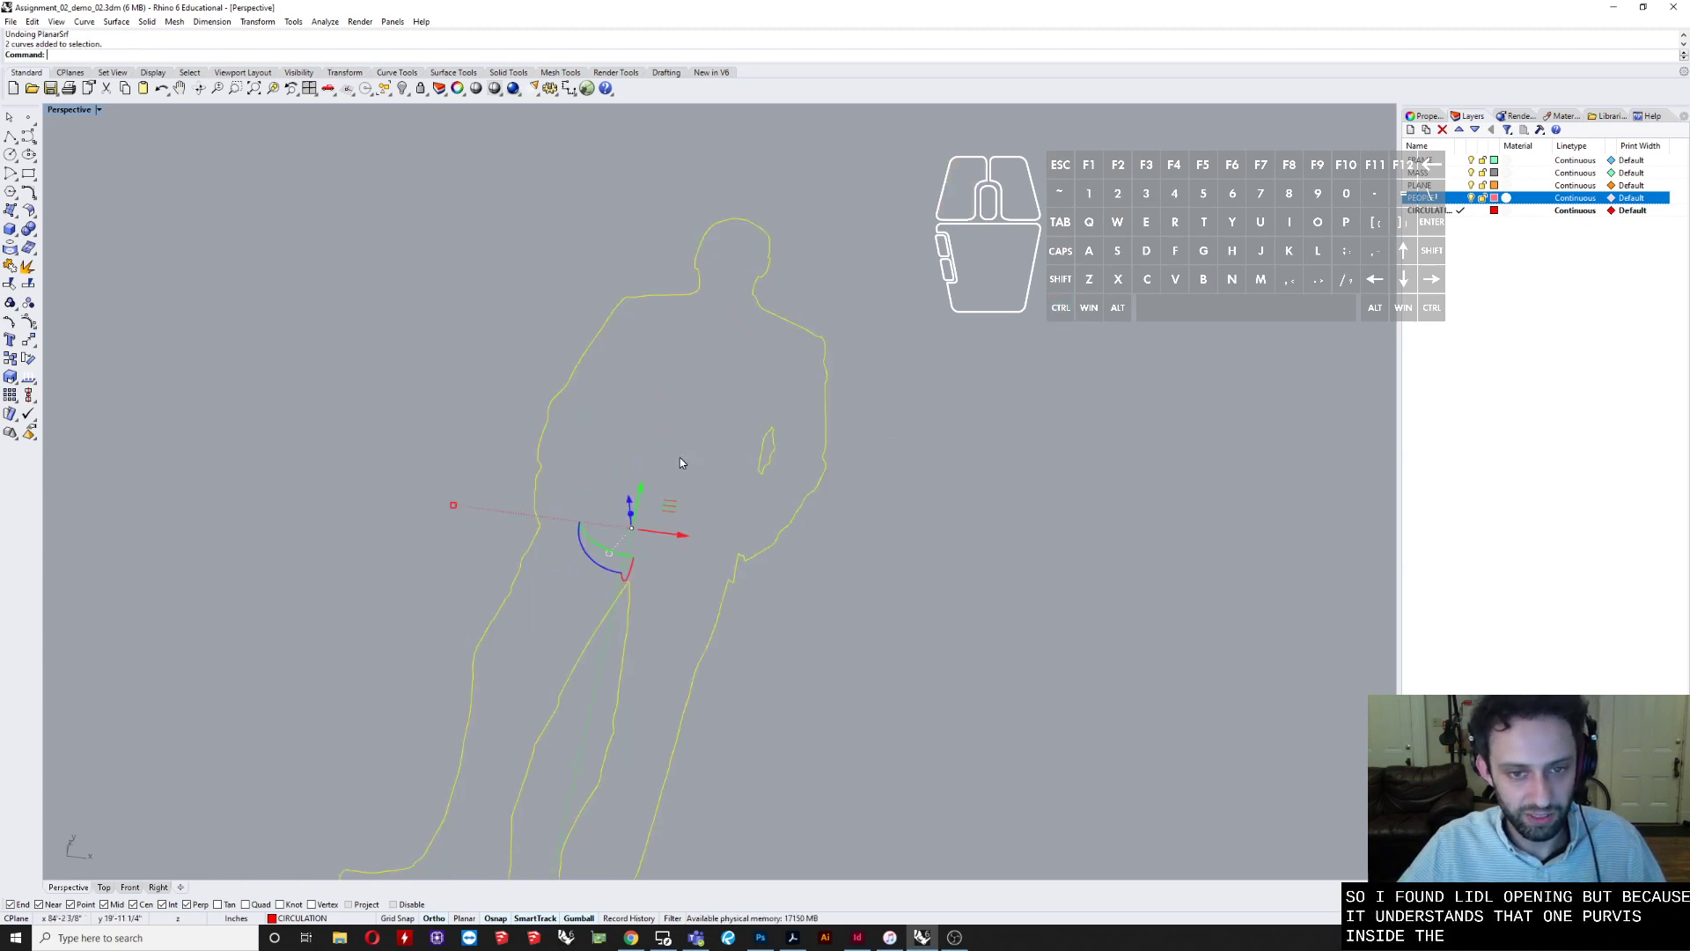
{"action": "right_click", "coordinate": [680, 456]}
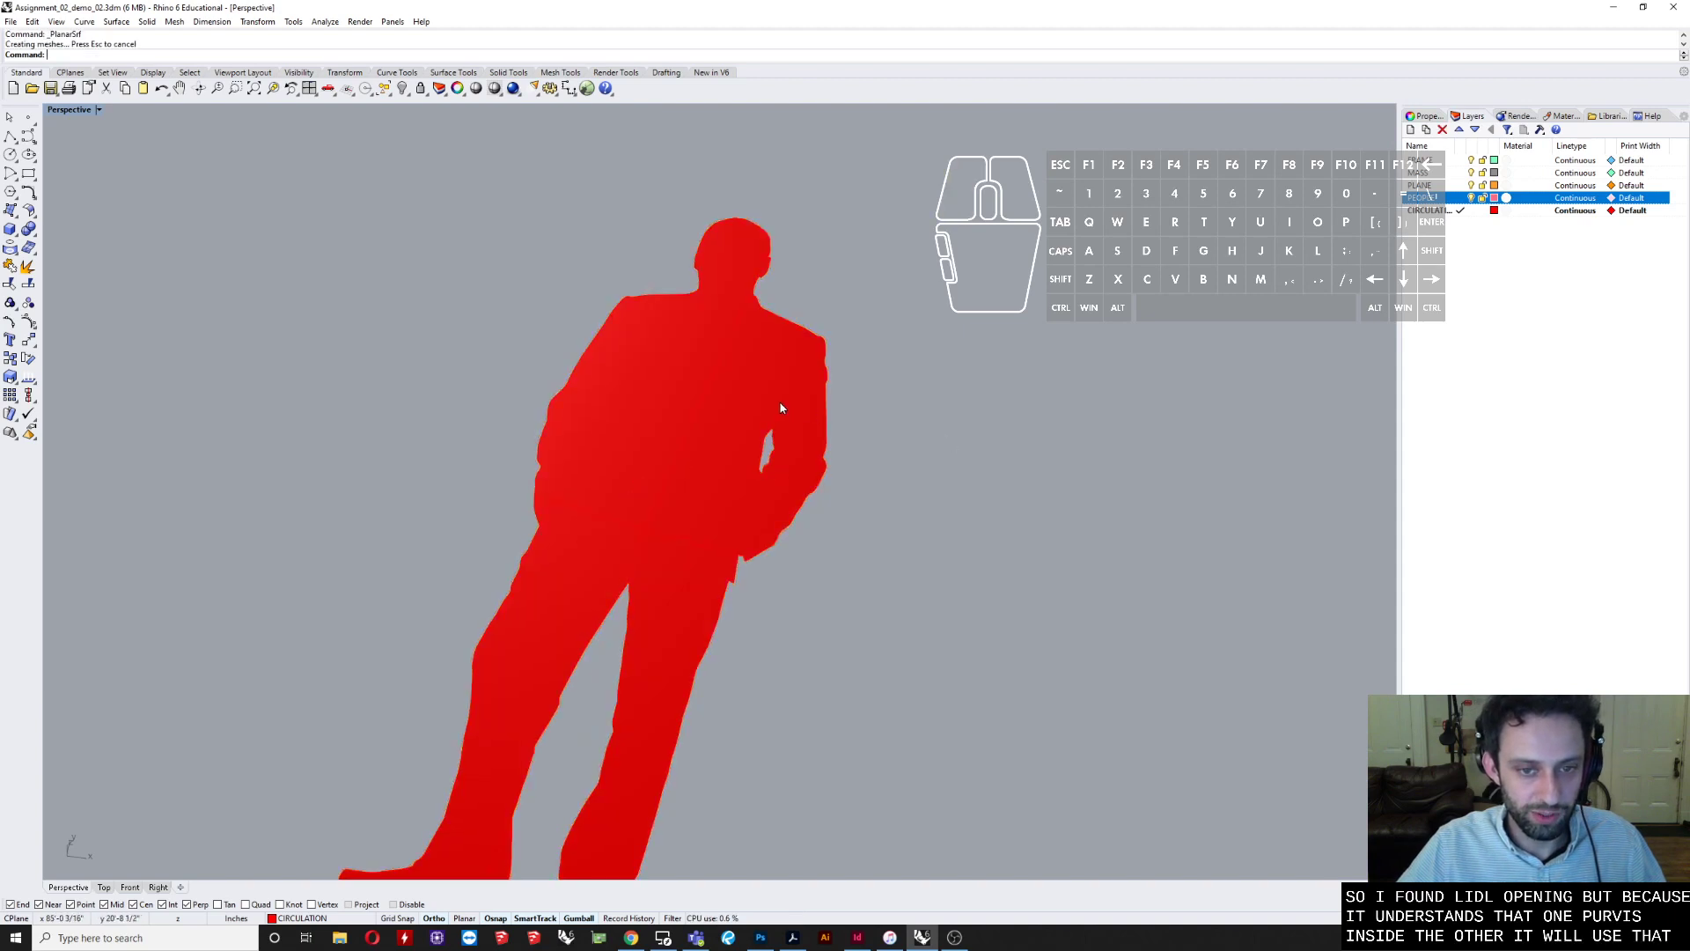
- Move the new person surface to the PEOPLE layer
{"action": "scroll", "coordinate": [737, 470], "scroll_direction": "down", "scroll_amount": 4}
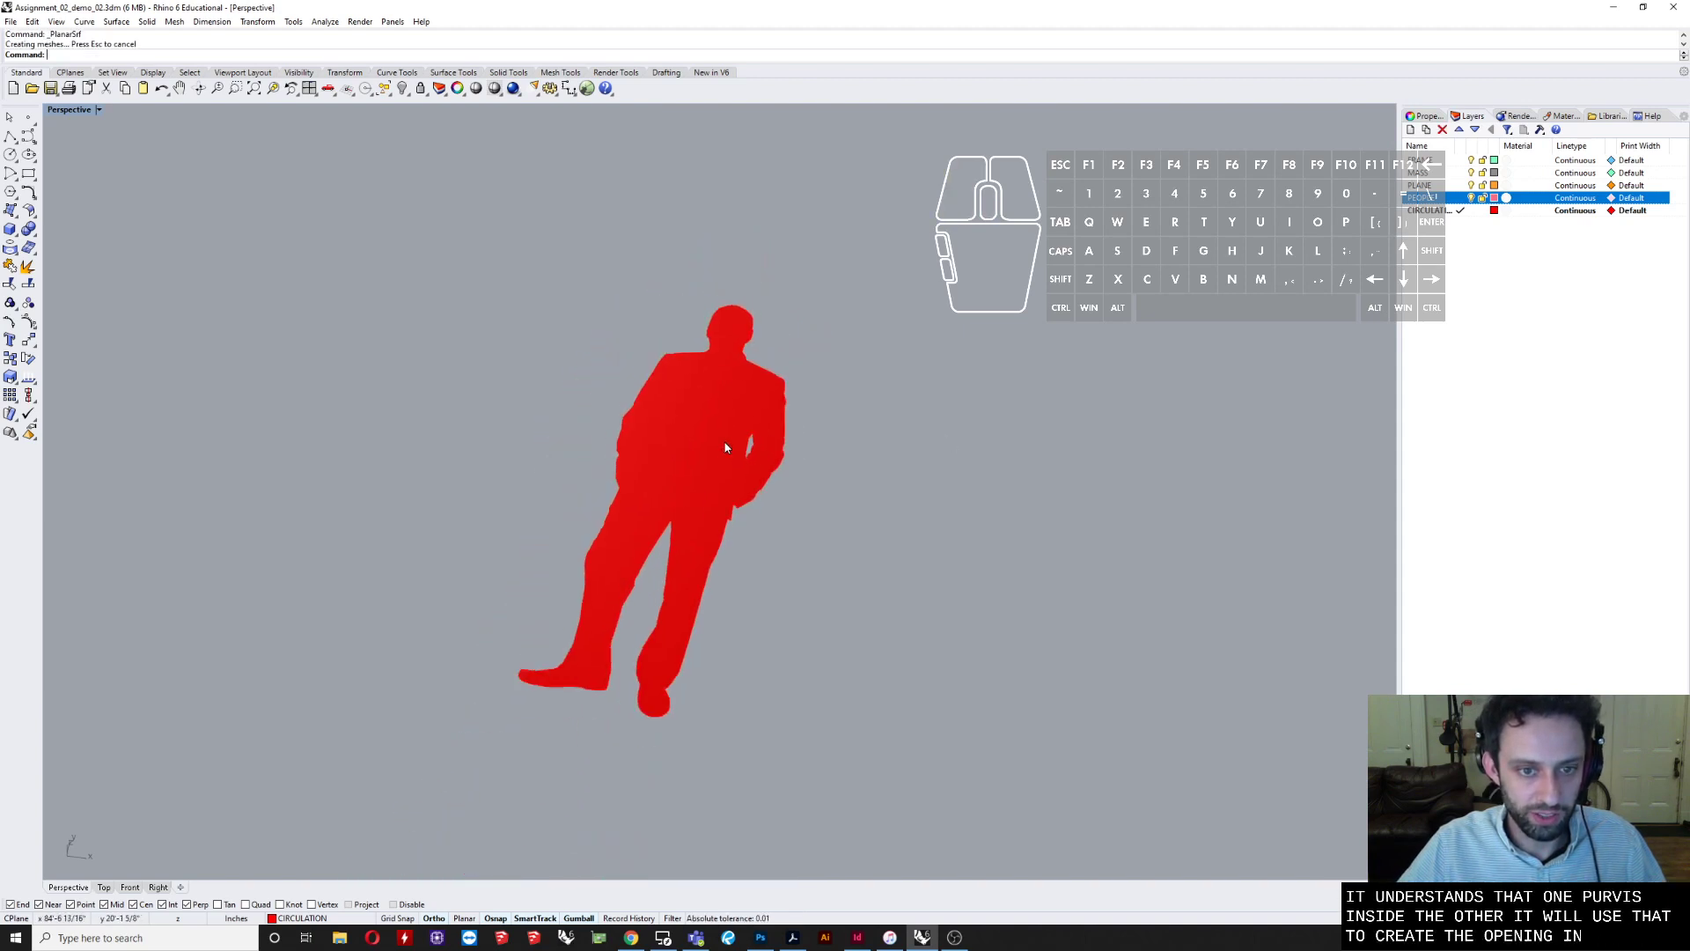
{"action": "left_click", "coordinate": [728, 471]}
{"action": "right_click_drag", "start_coordinate": [727, 471], "coordinate": [766, 467]}
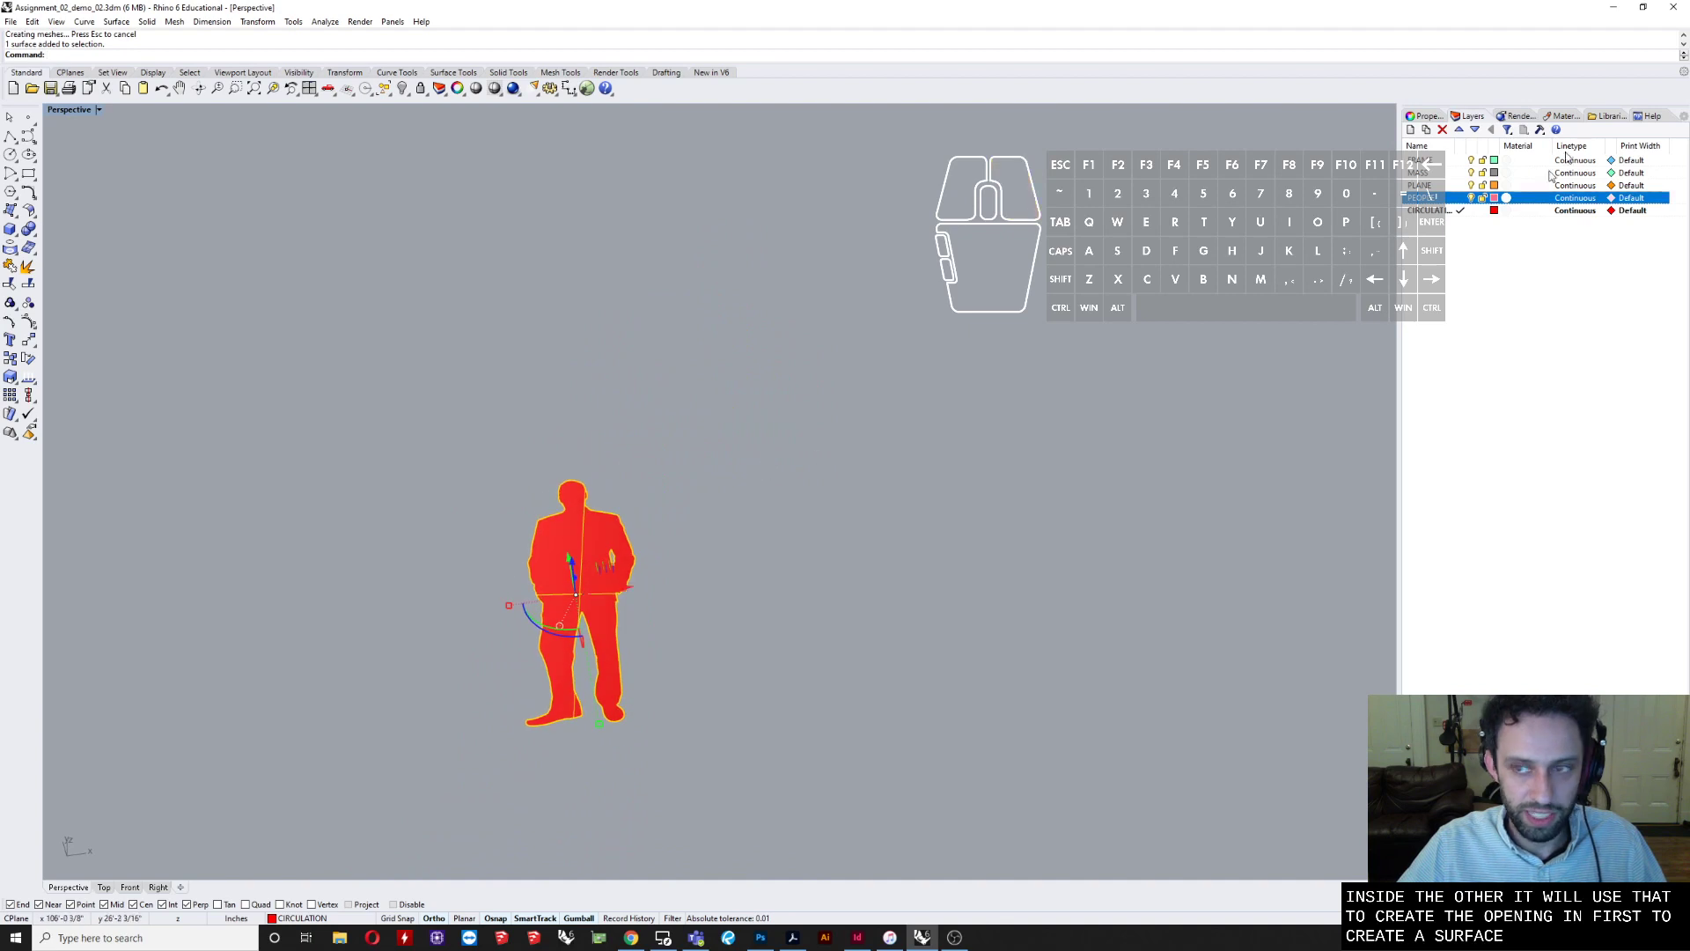
{"action": "right_click", "coordinate": [1442, 204]}
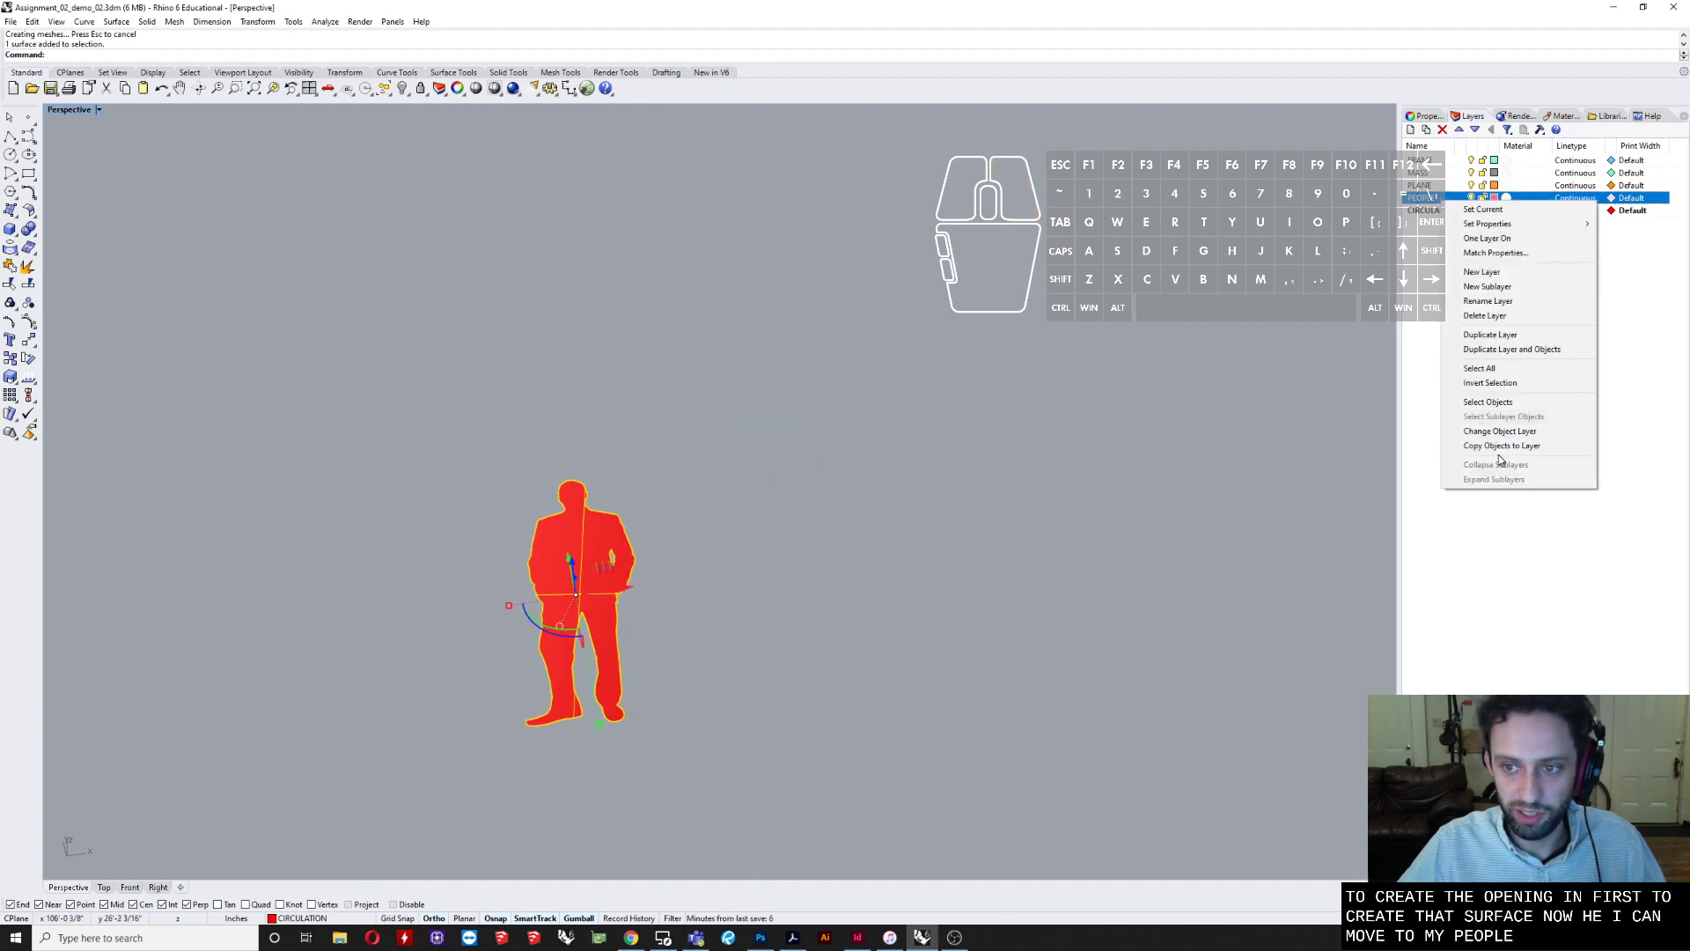
{"action": "left_click", "coordinate": [1518, 431]}
- Examine how the person surface looks on the PEOPLE layer behind the PLANAR SURFACE label
{"action": "scroll", "coordinate": [705, 480], "scroll_direction": "up", "scroll_amount": 5}
{"action": "right_click_drag", "start_coordinate": [625, 572], "coordinate": [519, 783]}
{"action": "scroll", "coordinate": [548, 559], "scroll_direction": "down", "scroll_amount": 3}
{"action": "right_click_drag", "start_coordinate": [564, 564], "coordinate": [691, 642], "text": "shift"}
{"action": "scroll", "coordinate": [734, 680], "scroll_direction": "down", "scroll_amount": 6}
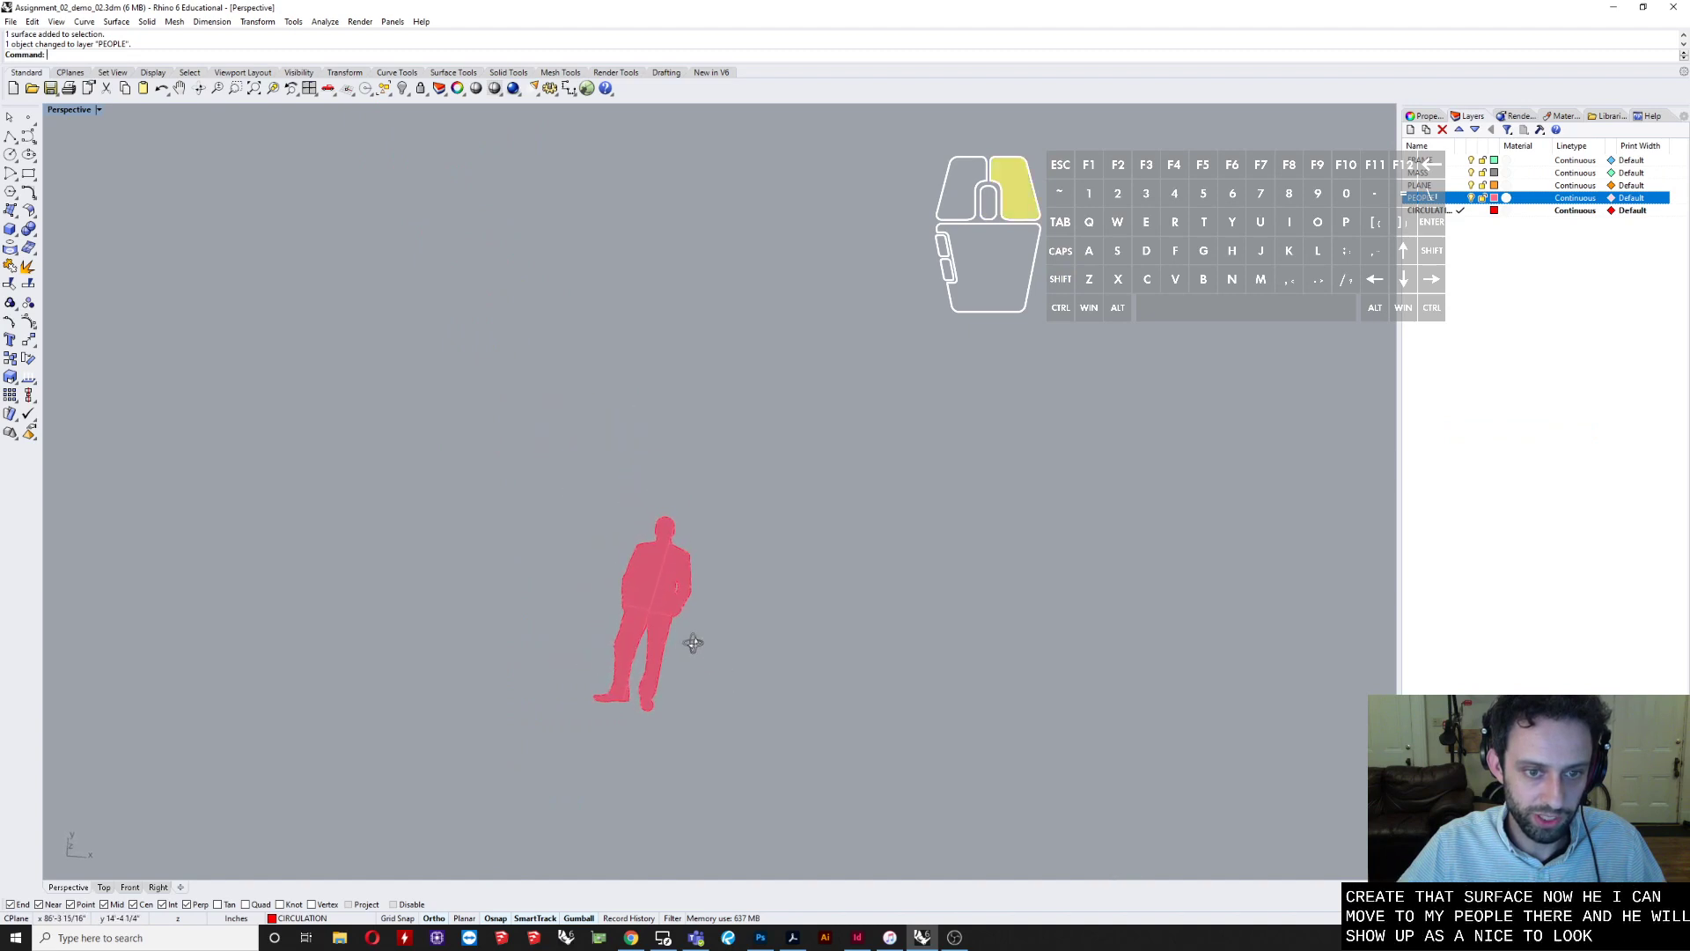
{"action": "scroll", "coordinate": [691, 642], "scroll_direction": "down", "scroll_amount": 8}
{"action": "right_click_drag", "start_coordinate": [753, 785], "coordinate": [734, 731], "text": "shift"}
{"action": "scroll", "coordinate": [627, 656], "scroll_direction": "up", "scroll_amount": 3}
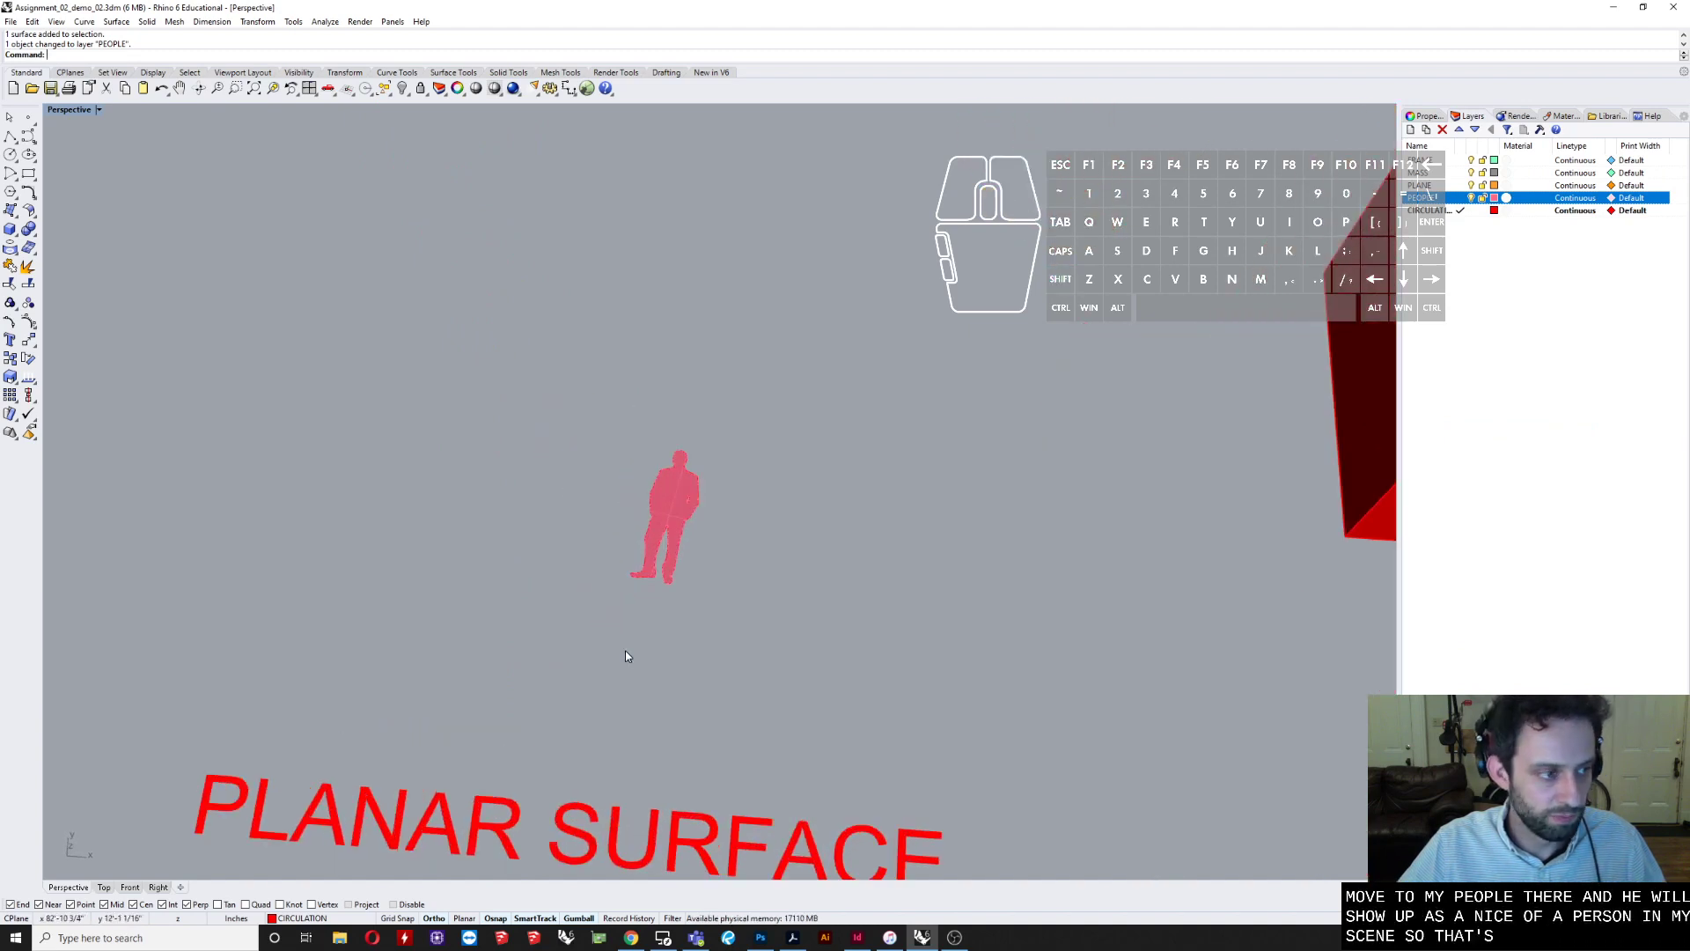
- Examine the shapes at the PRIMATIVES label by selecting the sphere, box, cylinder, cone and torus one after another
{"action": "scroll", "coordinate": [676, 651], "scroll_direction": "down", "scroll_amount": 5}
{"action": "right_click_drag", "start_coordinate": [936, 652], "coordinate": [891, 729], "text": "shift"}
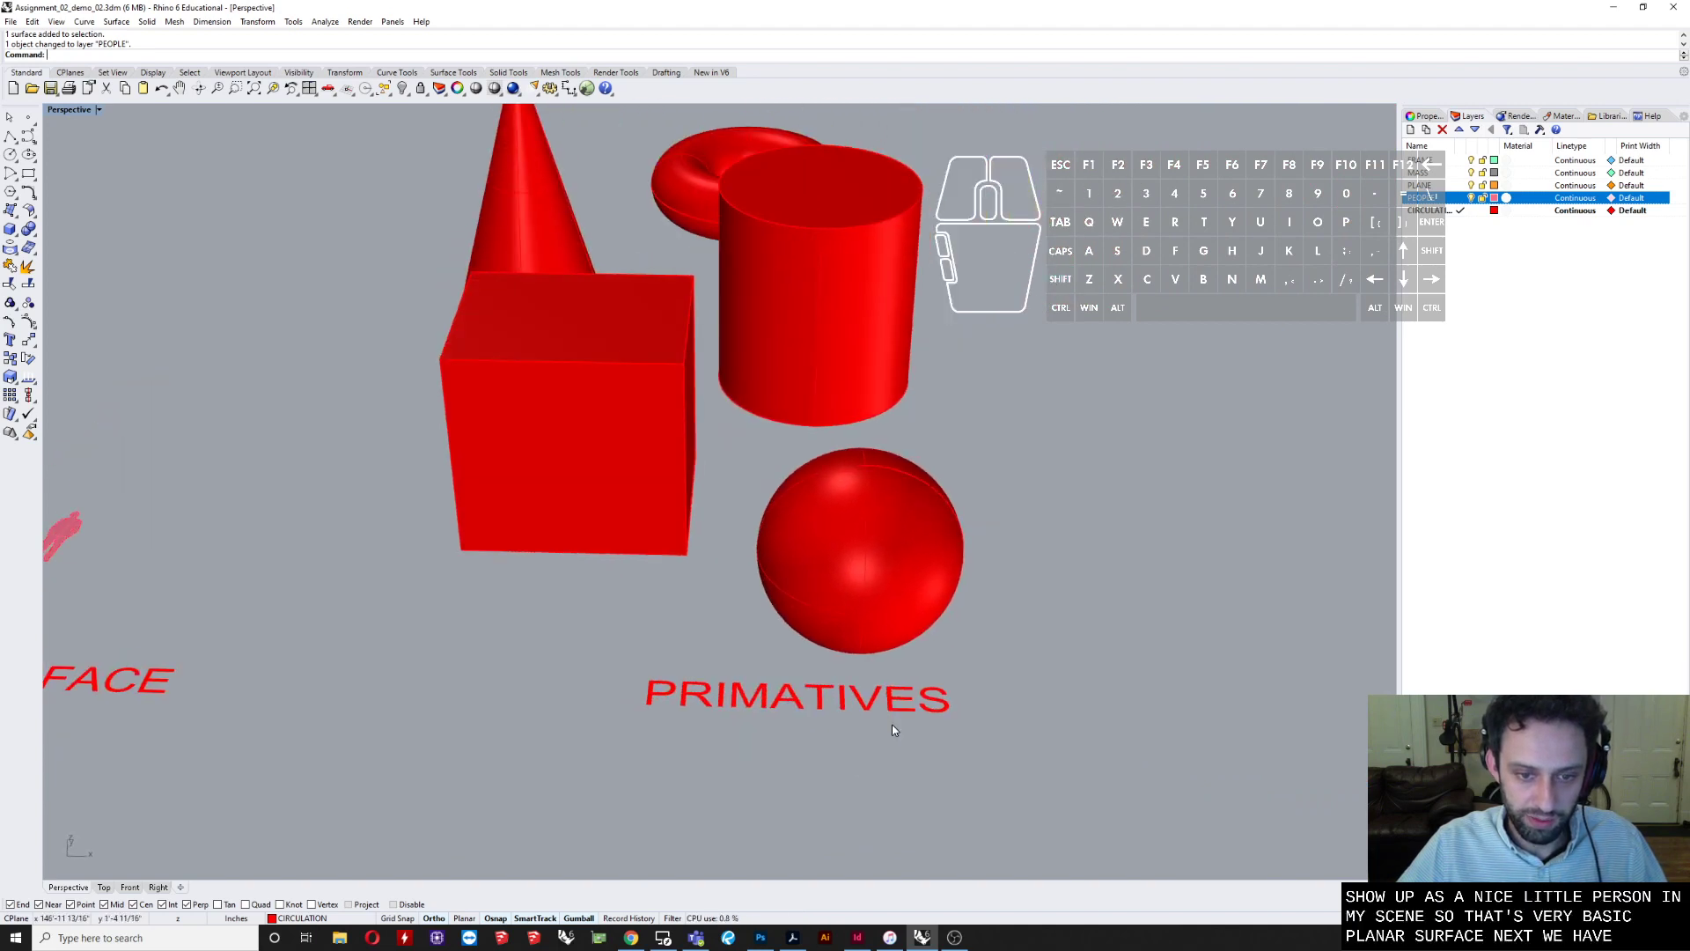
{"action": "scroll", "coordinate": [891, 729], "scroll_direction": "up", "scroll_amount": 5}
{"action": "right_click_drag", "start_coordinate": [889, 670], "coordinate": [825, 695]}
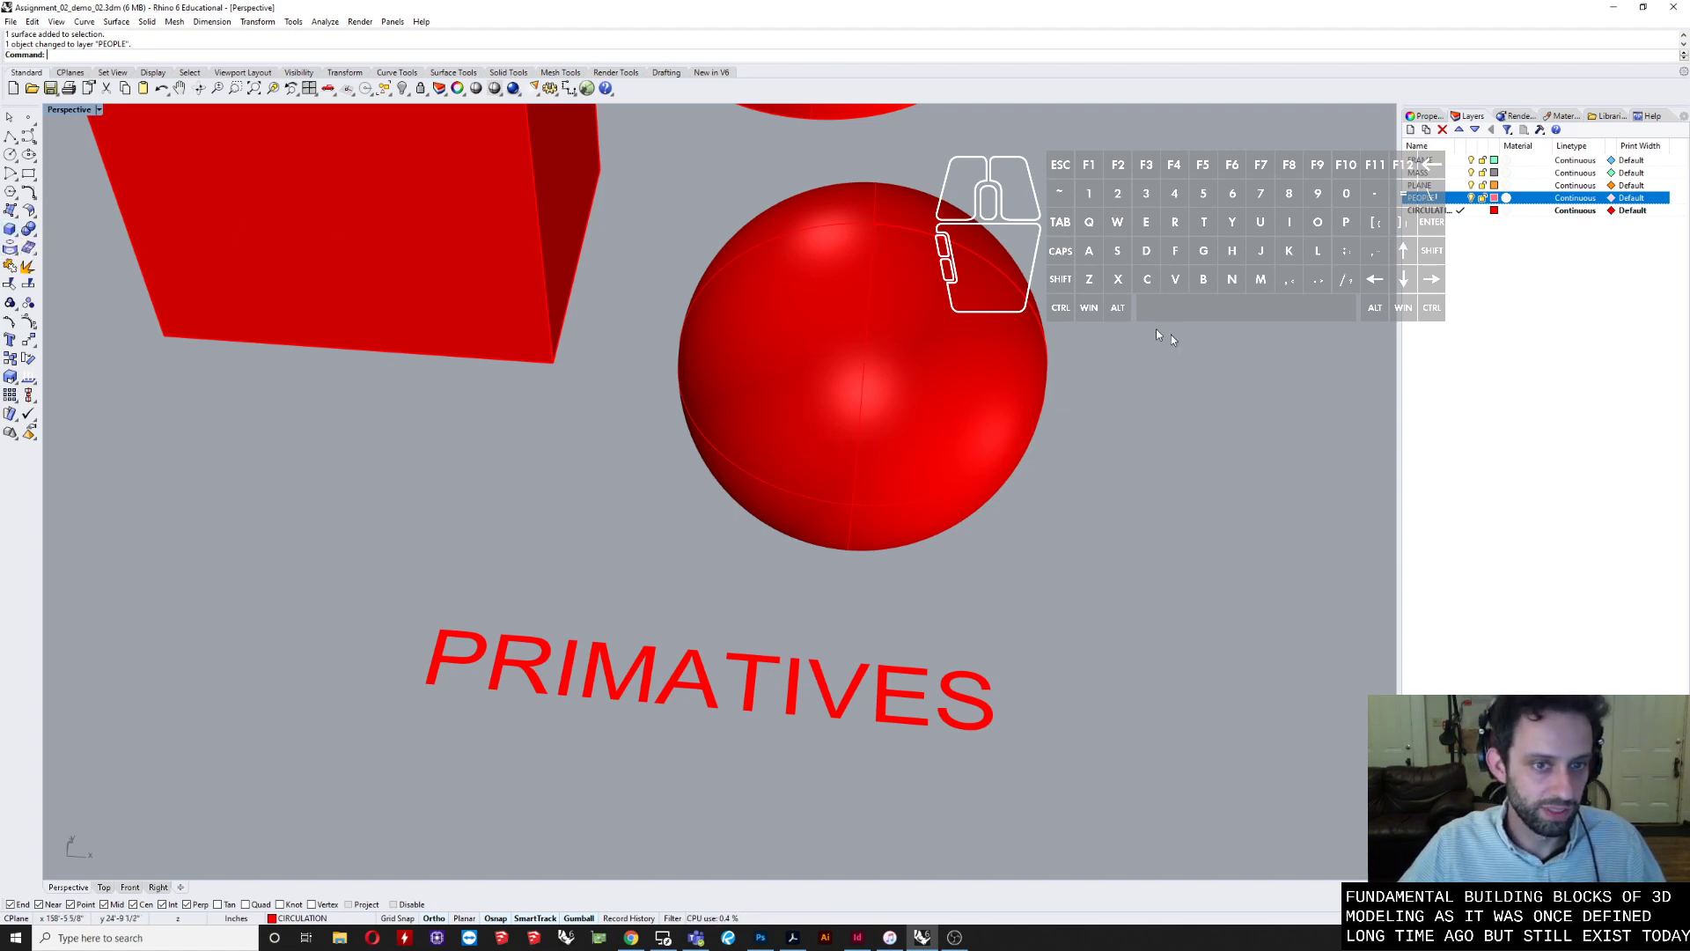
{"action": "right_click_drag", "start_coordinate": [1171, 338], "coordinate": [953, 668]}
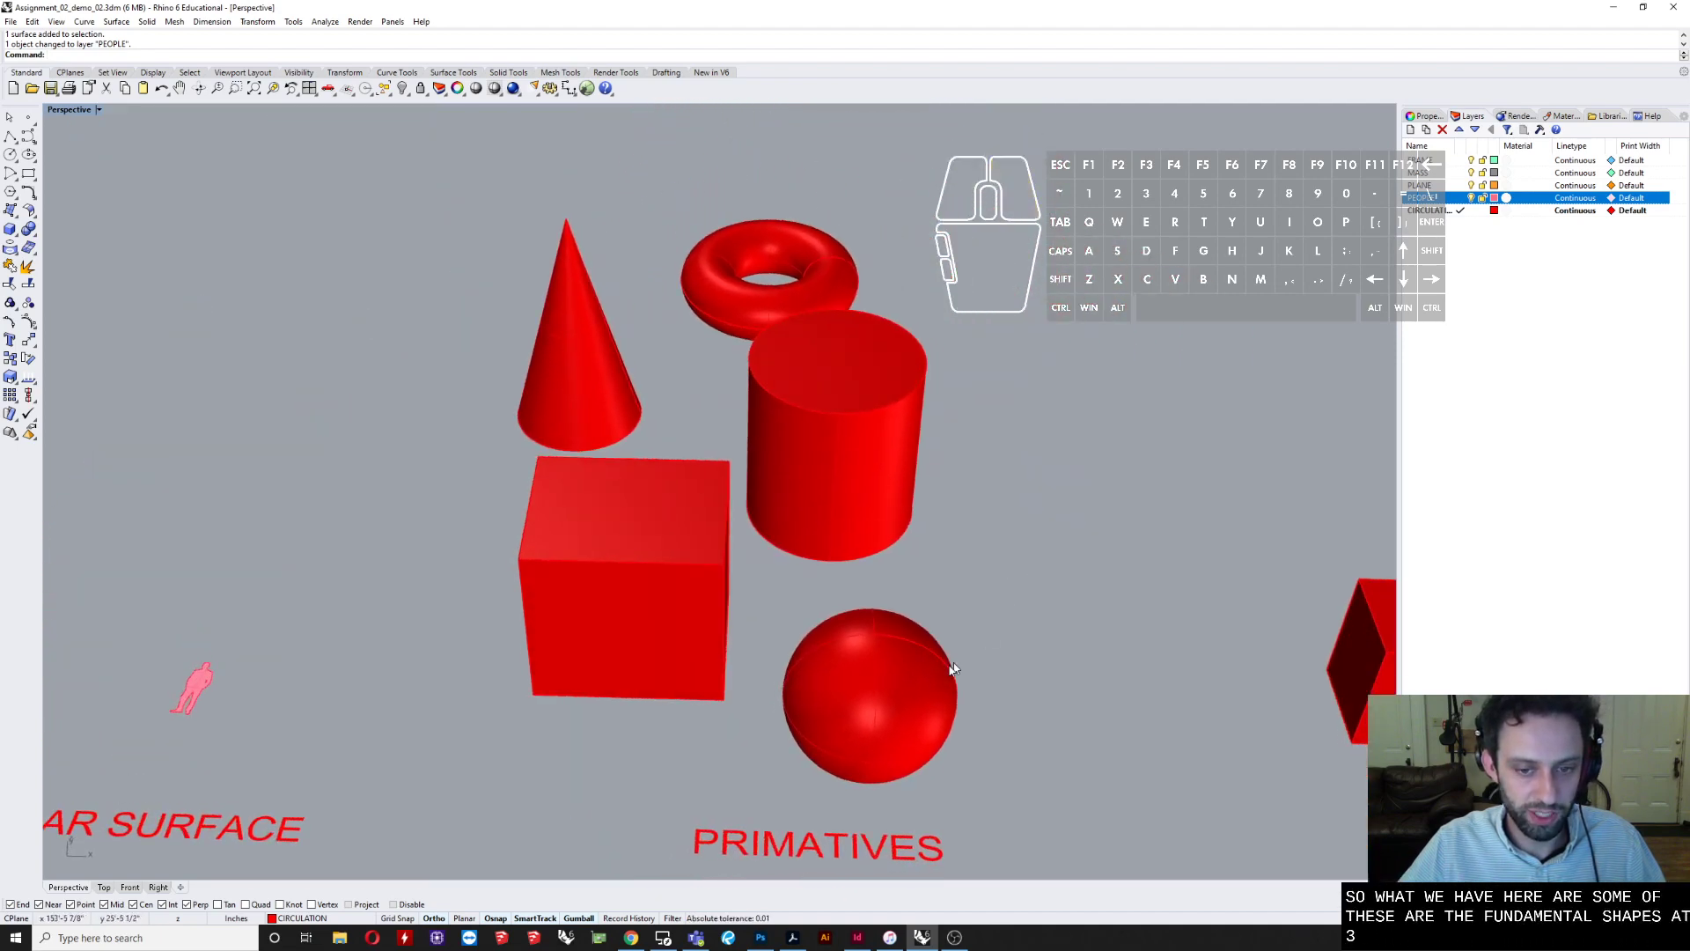
{"action": "left_click", "coordinate": [953, 668]}
{"action": "left_click", "coordinate": [557, 642]}
{"action": "right_click_drag", "start_coordinate": [616, 563], "coordinate": [771, 619]}
{"action": "left_click", "coordinate": [992, 572]}
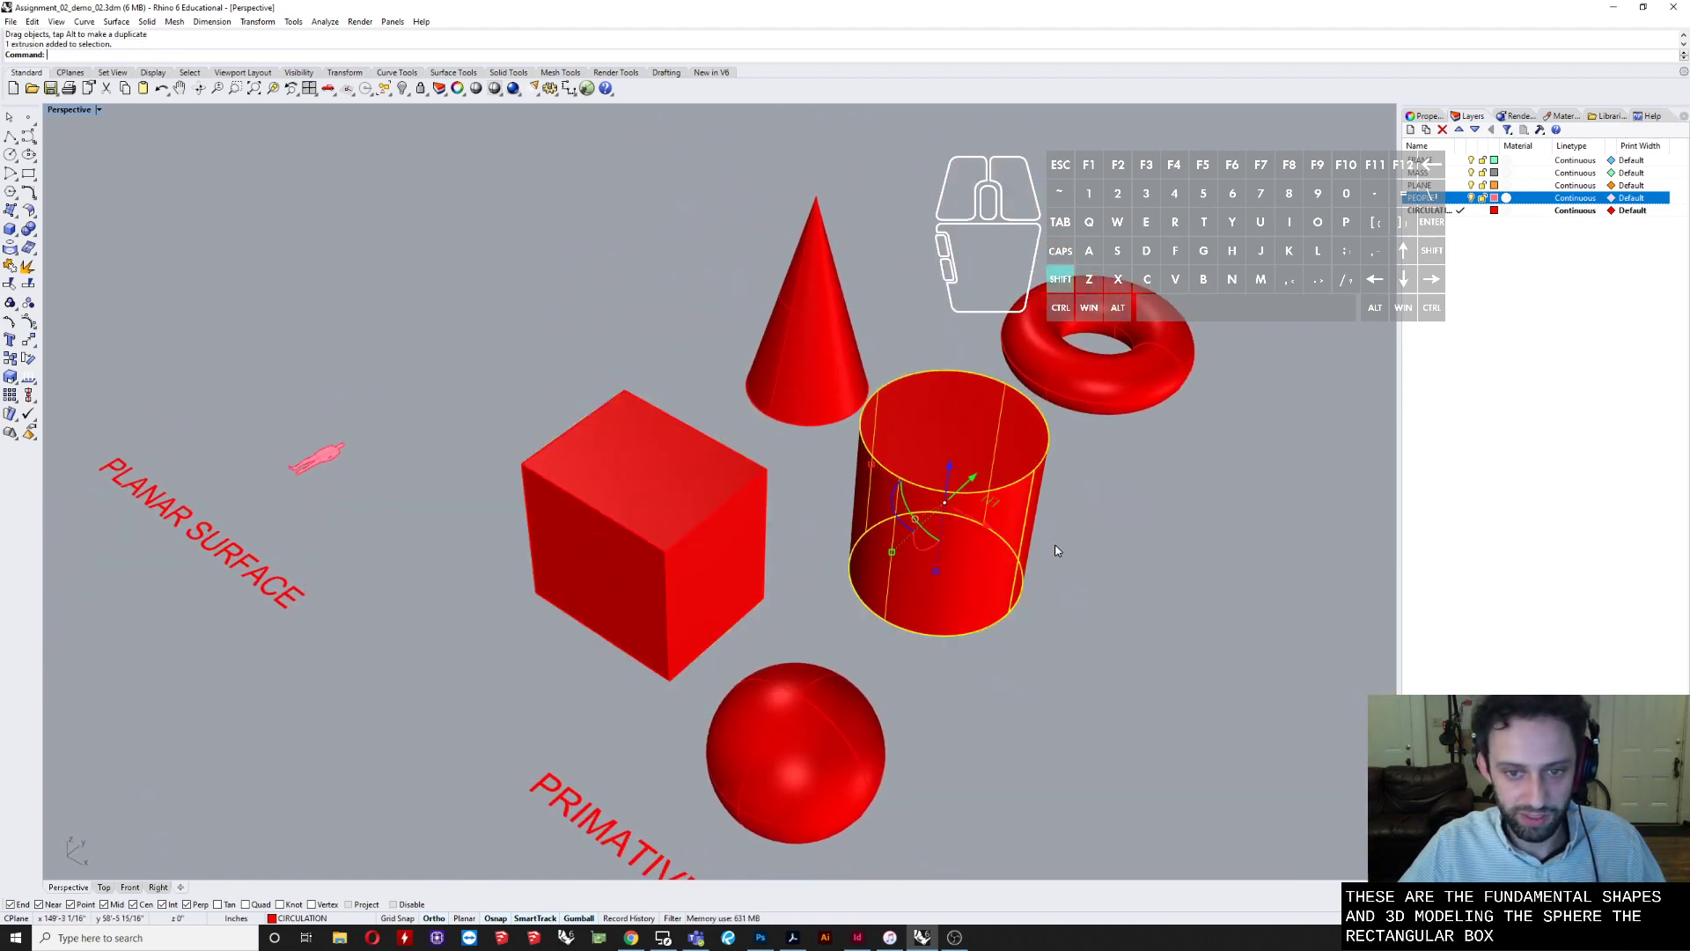
{"action": "right_click_drag", "start_coordinate": [1056, 558], "coordinate": [938, 581]}
{"action": "left_click", "coordinate": [771, 360]}
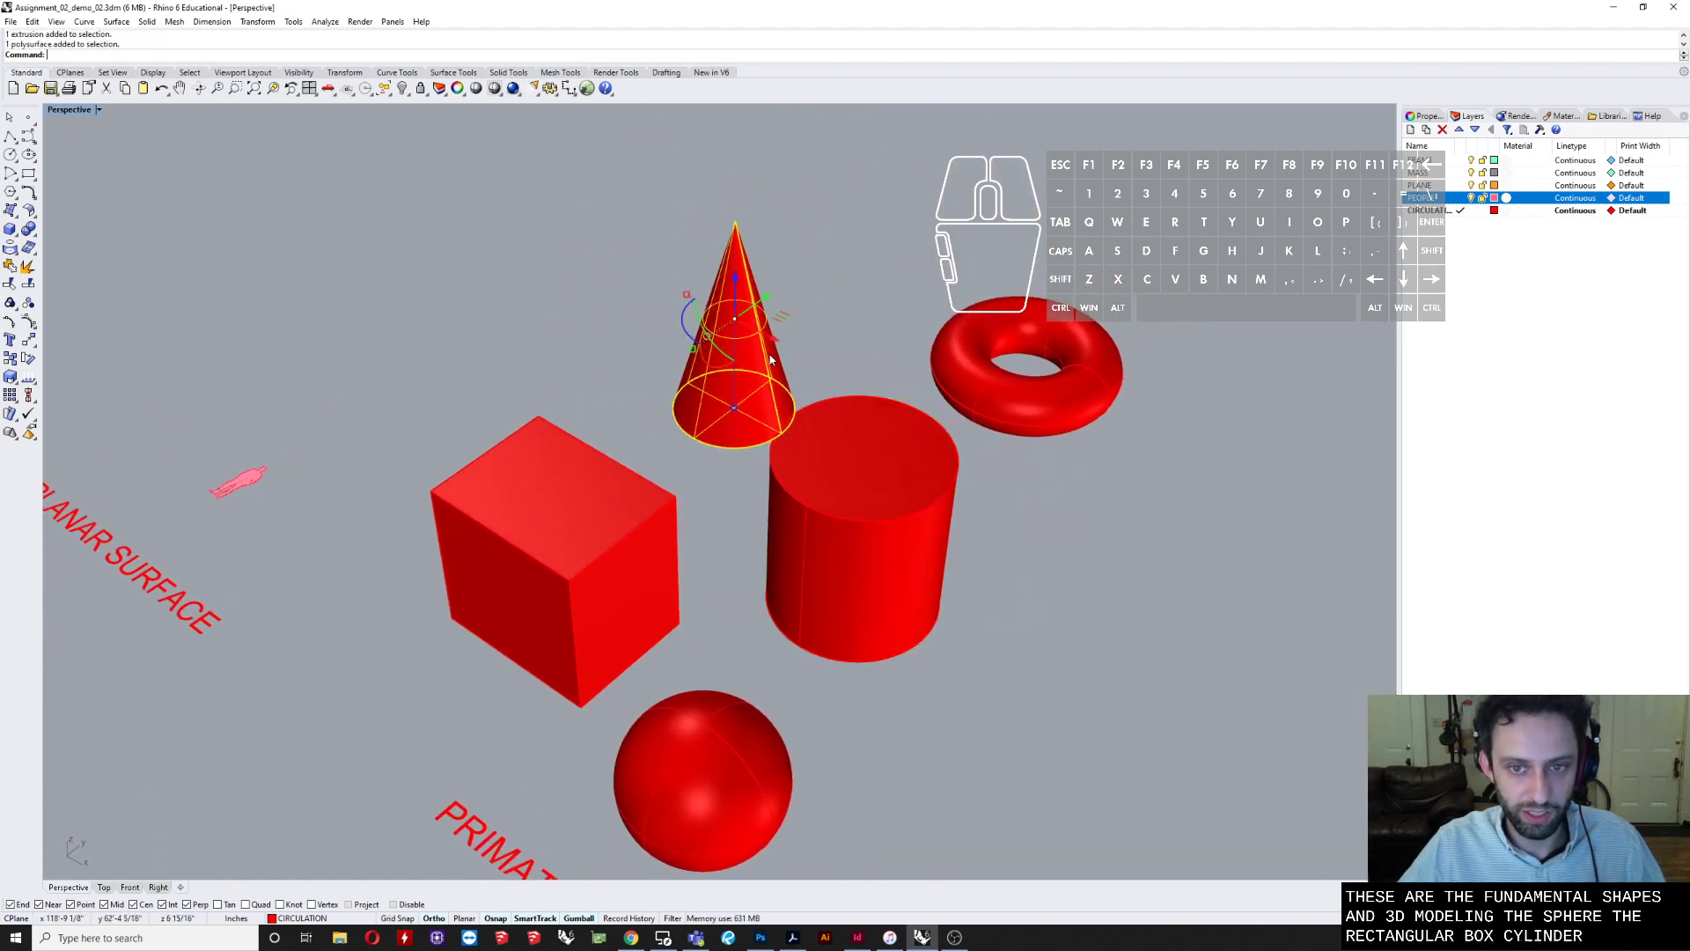
{"action": "left_click", "coordinate": [1032, 390]}
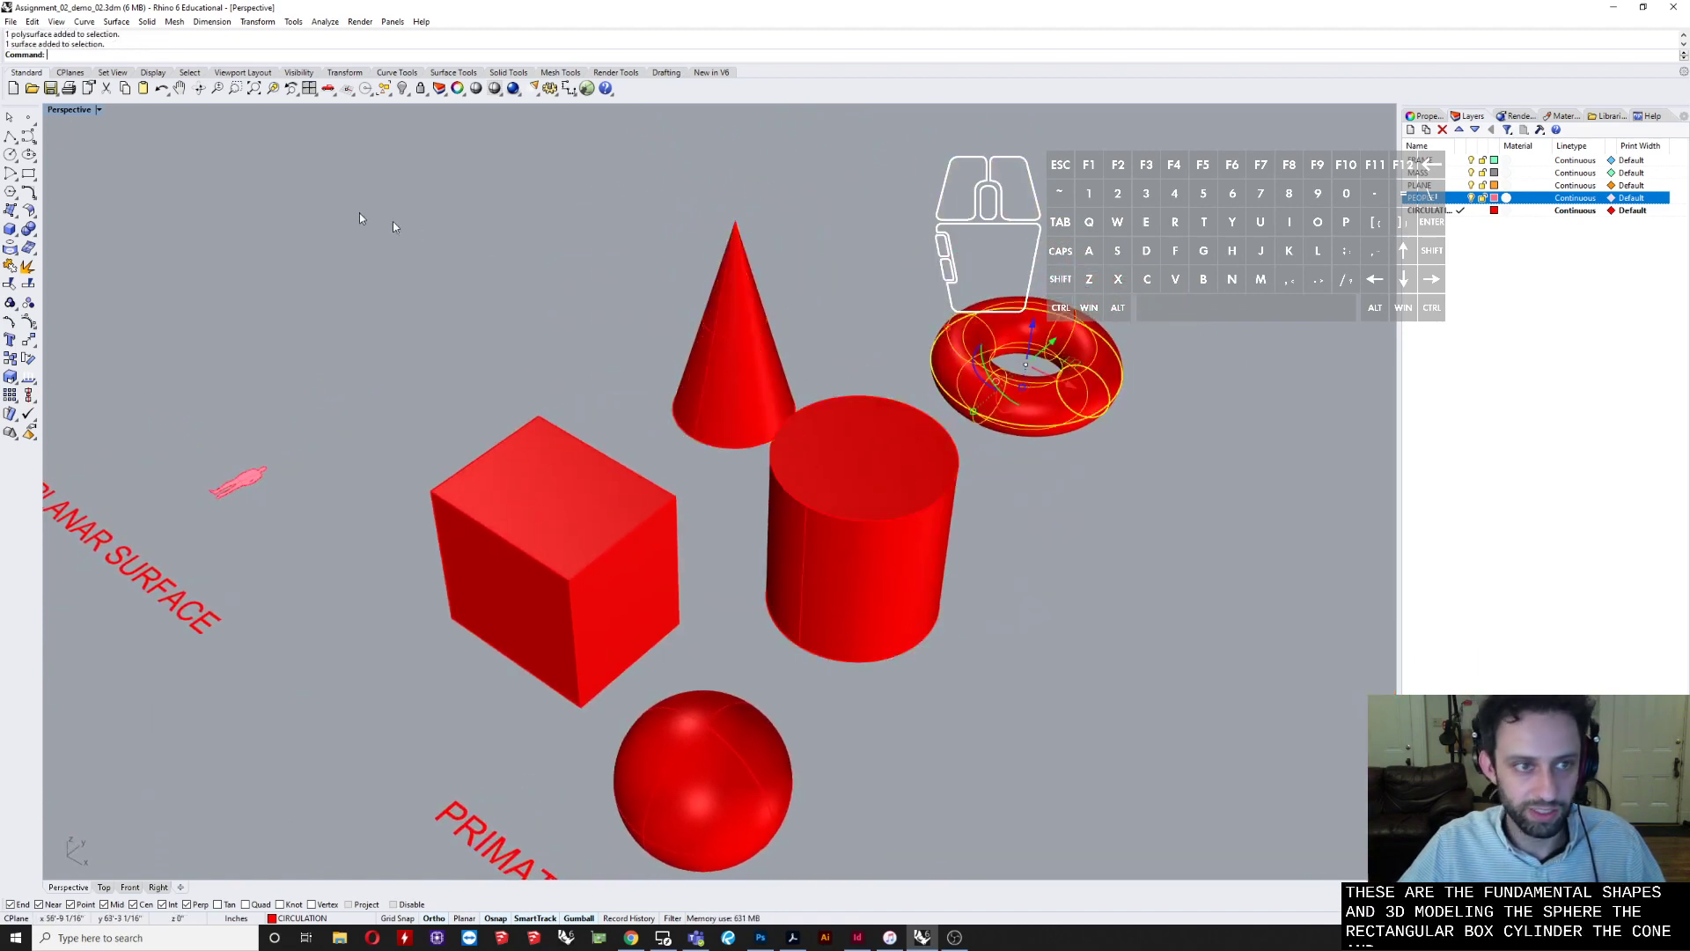
- Look up the donut shape's name among the solid creation tools and clear the selection
{"action": "left_click", "coordinate": [12, 231]}
{"action": "left_click", "coordinate": [18, 244]}
{"action": "key", "text": "Escape"}
{"action": "left_click", "coordinate": [16, 233]}
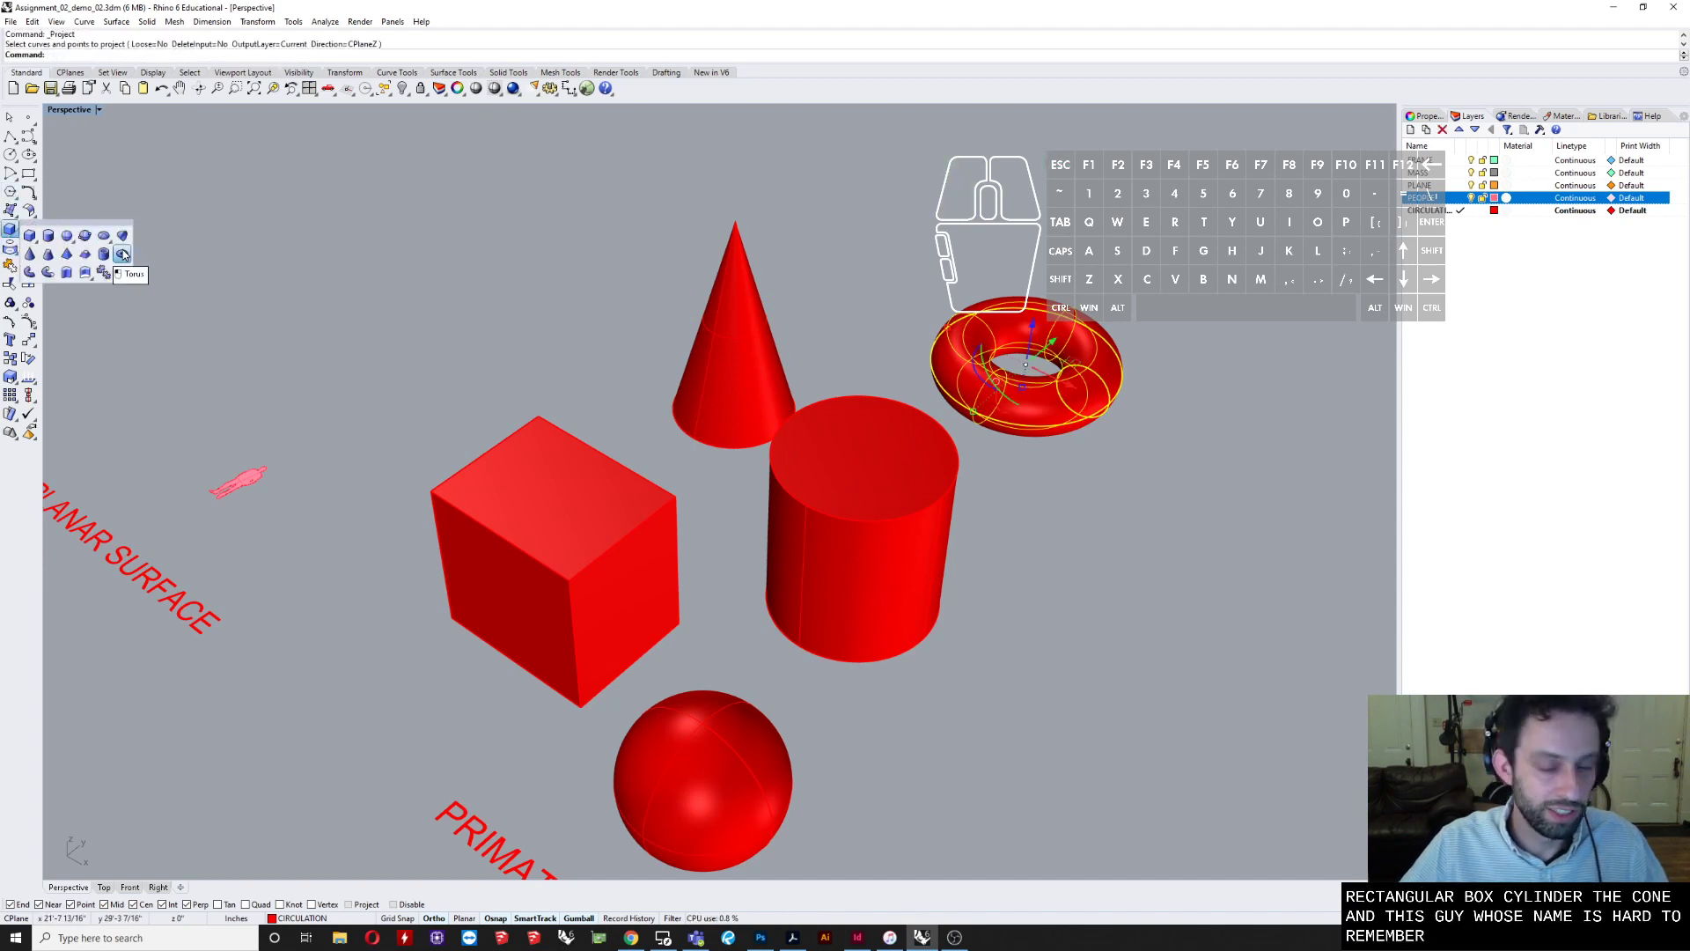
{"action": "left_click", "coordinate": [1011, 246]}
- Review the solid creation tools available for making the basic primitive shapes
{"action": "right_click_drag", "start_coordinate": [778, 289], "coordinate": [824, 335]}
{"action": "scroll", "coordinate": [871, 304], "scroll_direction": "down", "scroll_amount": 3}
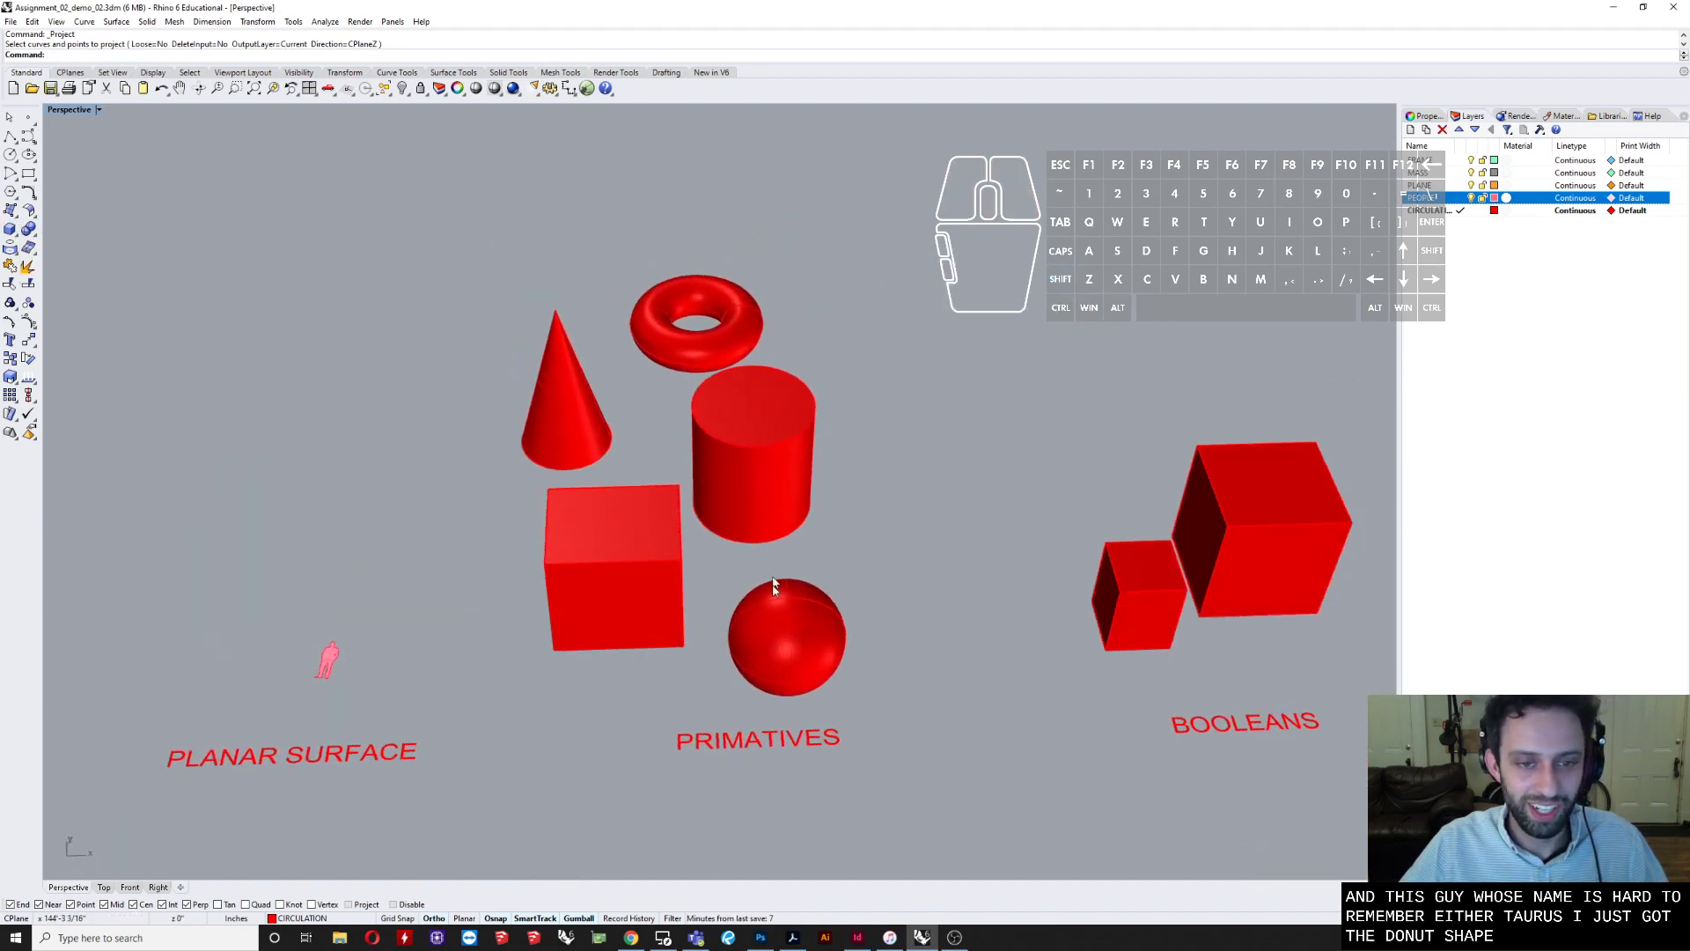
{"action": "right_click_drag", "start_coordinate": [815, 542], "coordinate": [834, 558]}
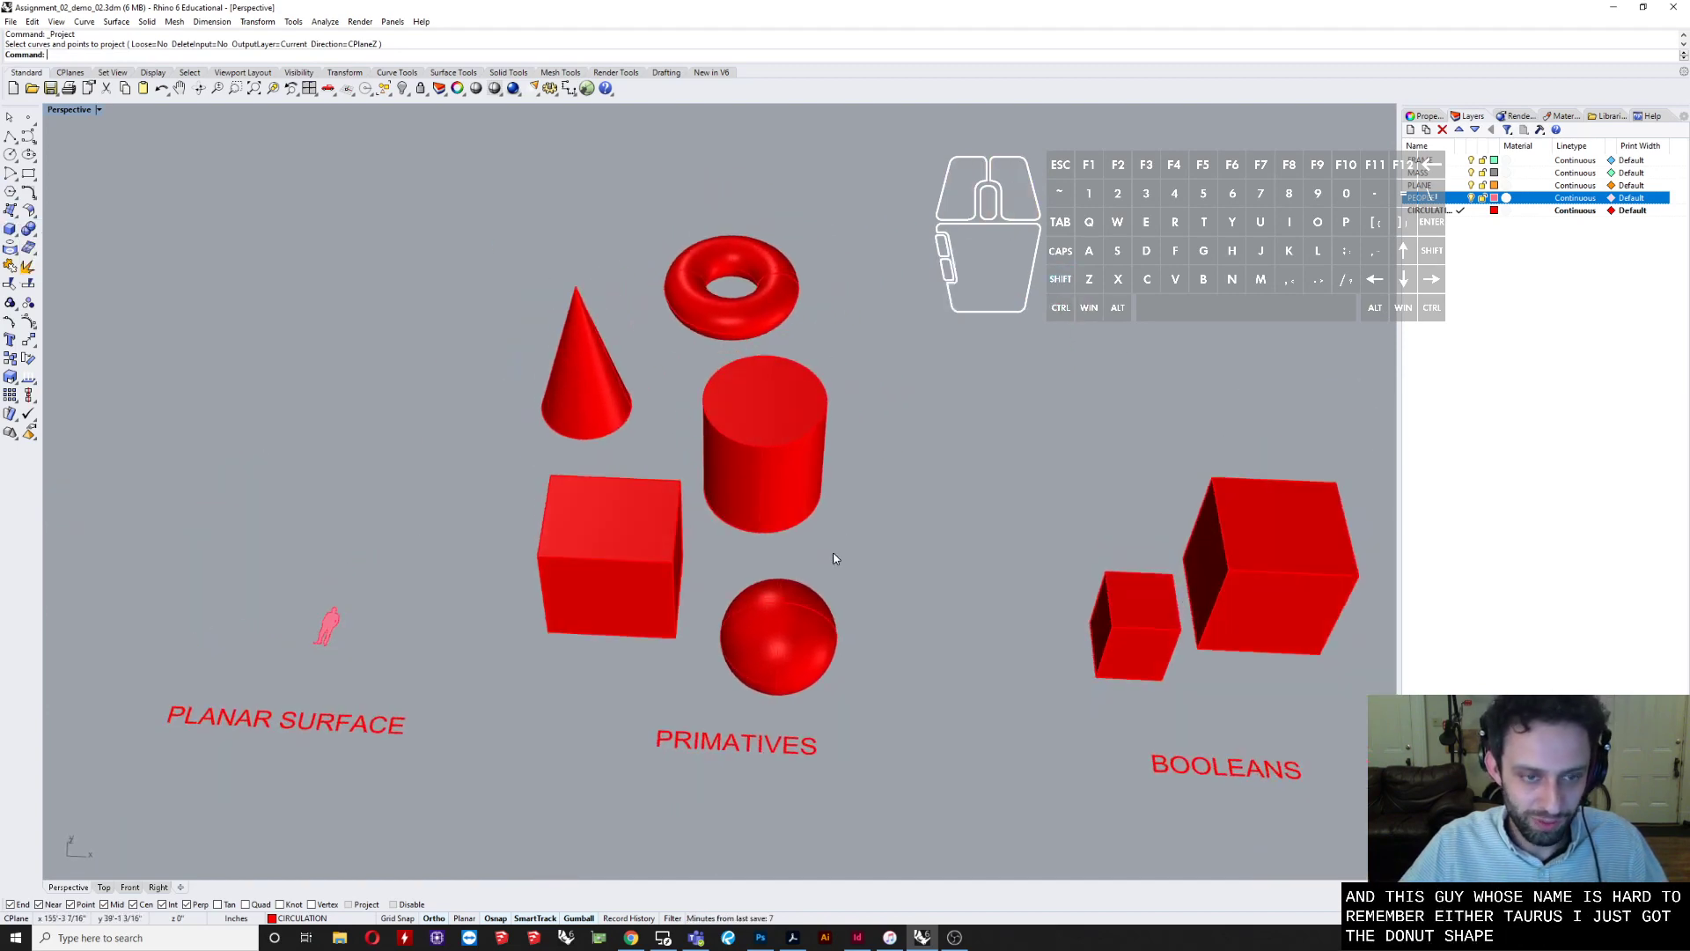
{"action": "left_click", "coordinate": [18, 236]}
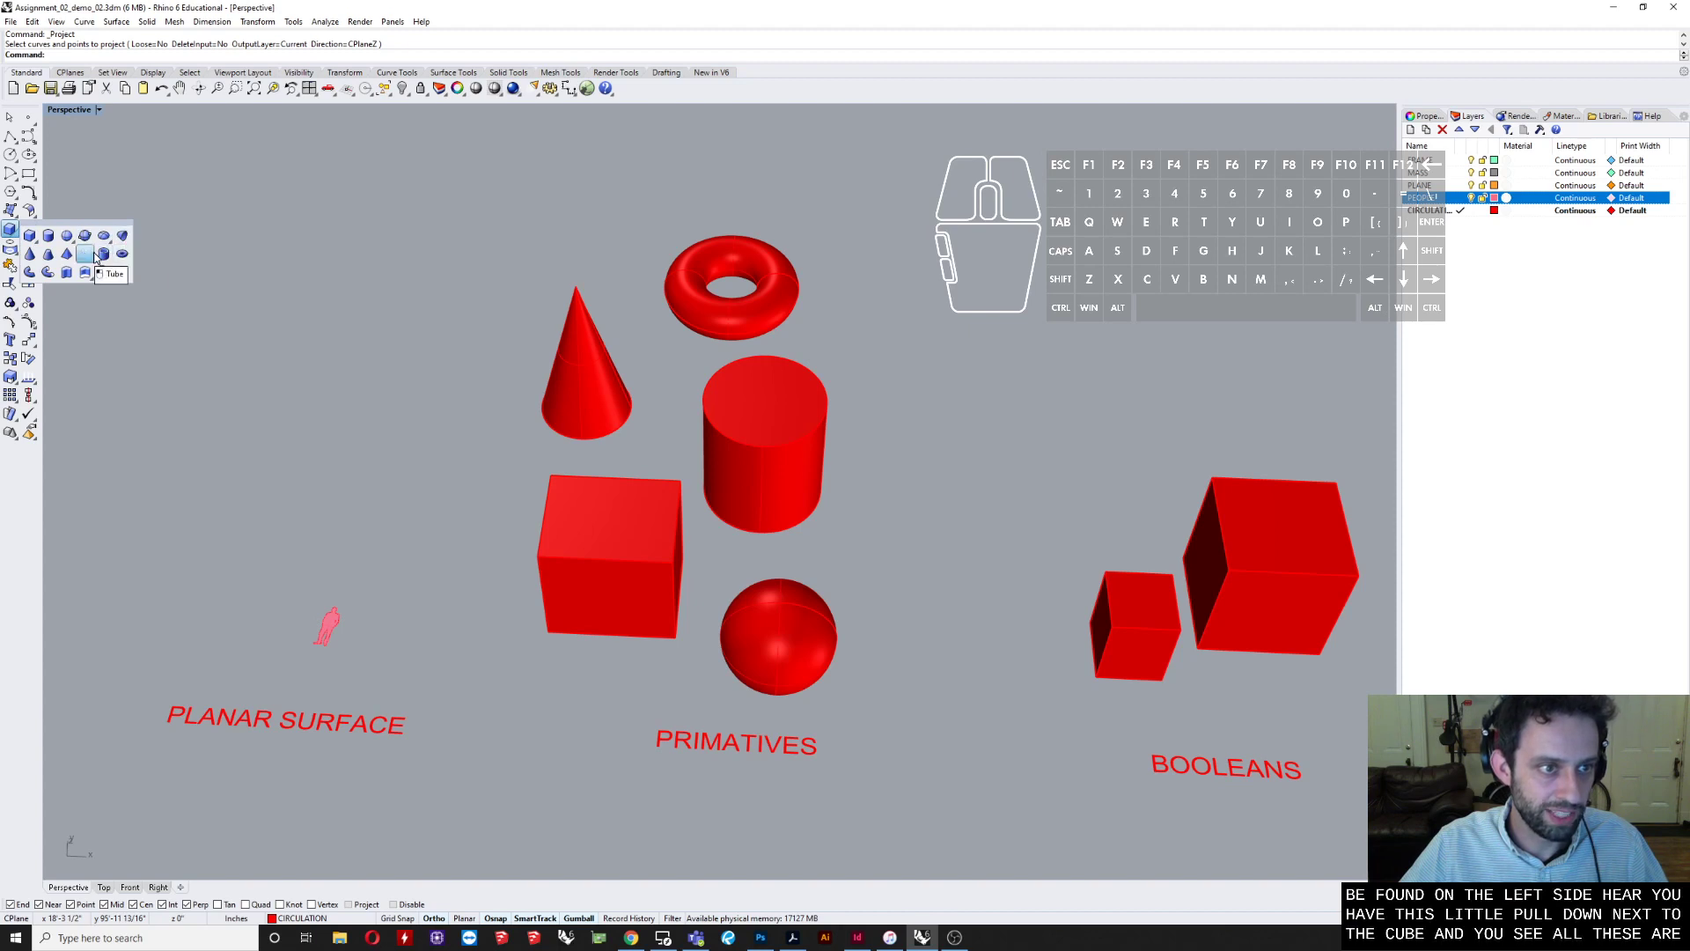
{"action": "left_click", "coordinate": [530, 667]}
- Examine the group of primitive solids from several angles
{"action": "scroll", "coordinate": [590, 649], "scroll_direction": "down", "scroll_amount": 4}
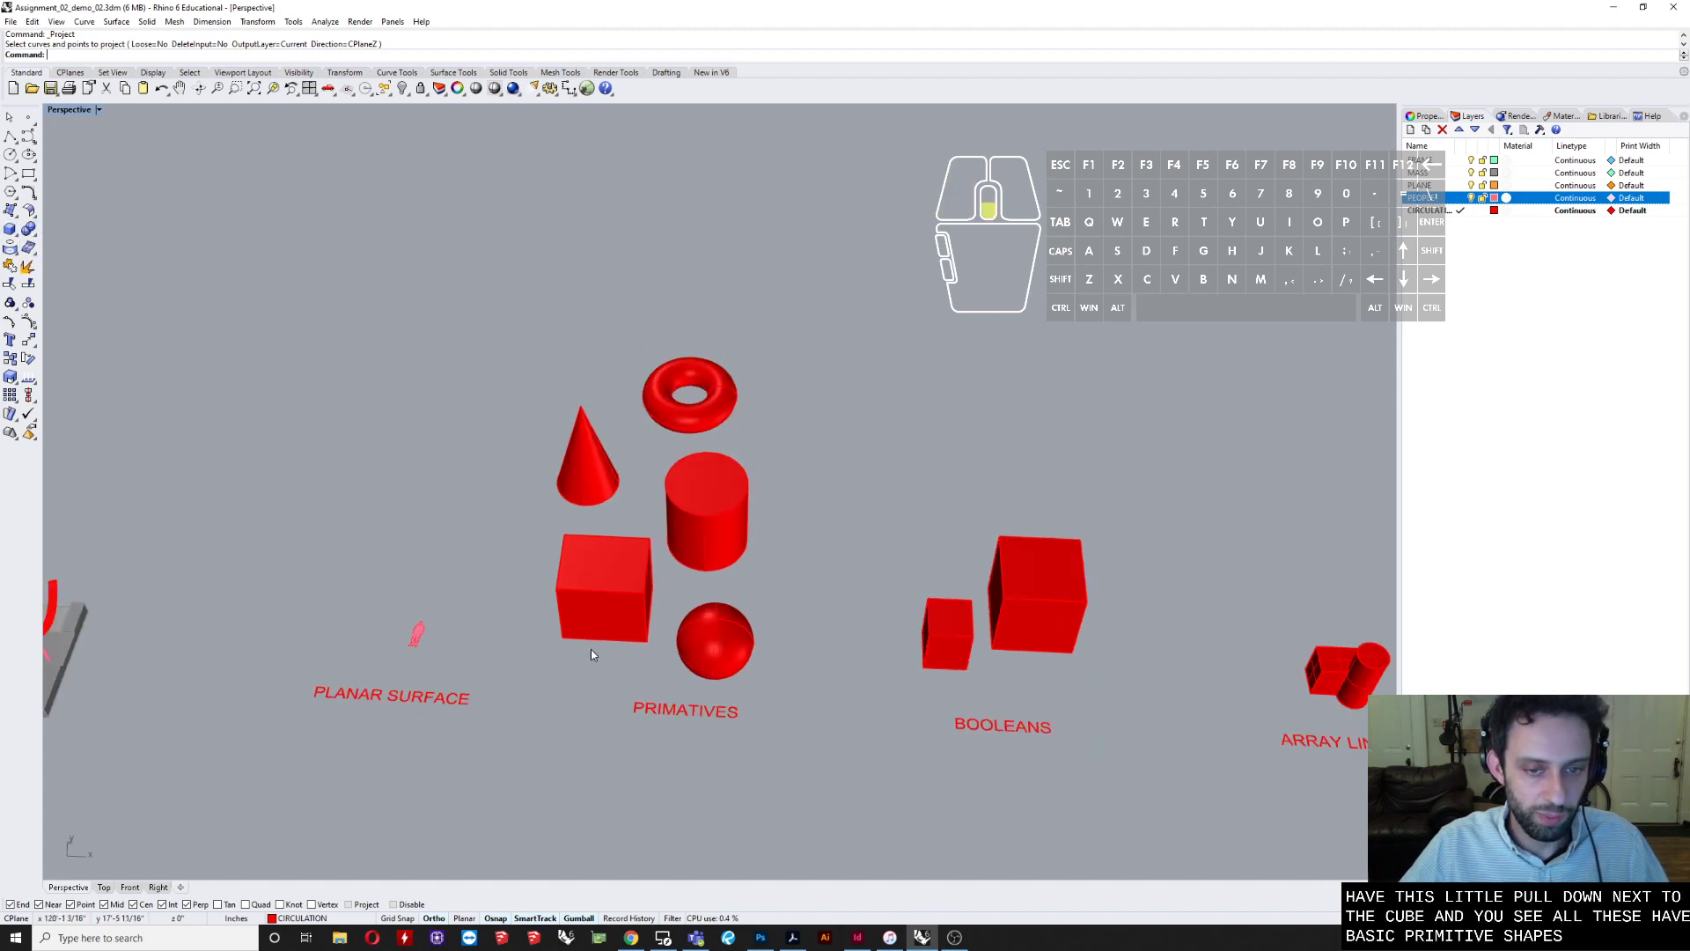
{"action": "right_click_drag", "start_coordinate": [591, 649], "coordinate": [815, 404]}
{"action": "scroll", "coordinate": [632, 612], "scroll_direction": "up", "scroll_amount": 7}
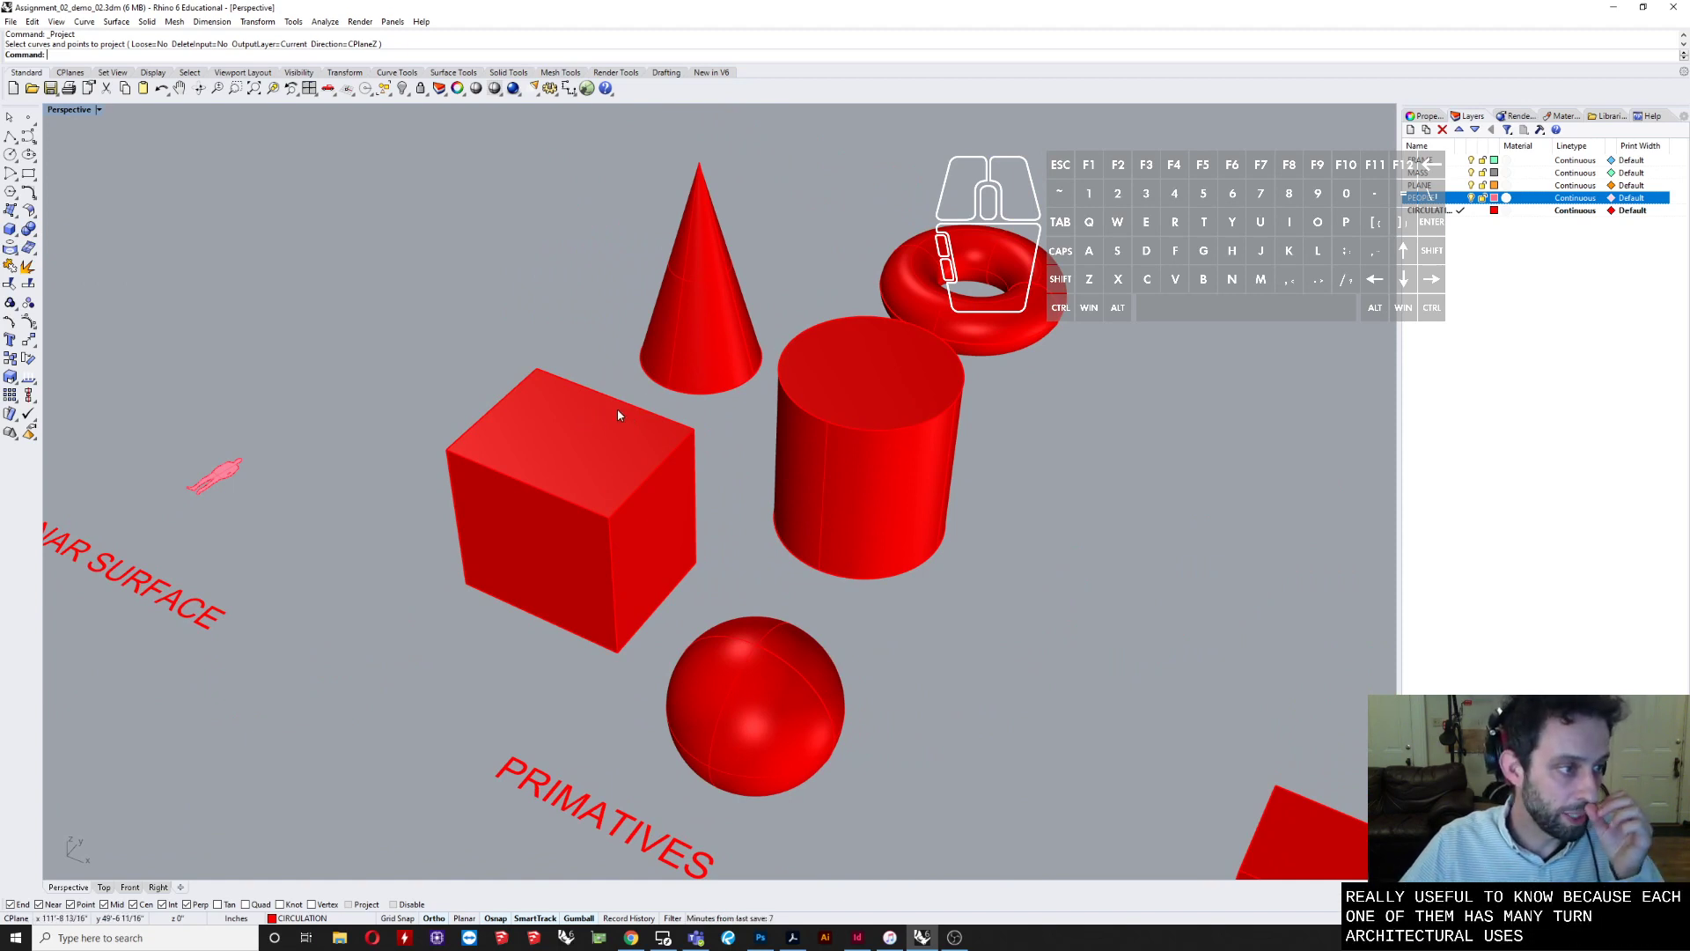
{"action": "right_click_drag", "start_coordinate": [641, 385], "coordinate": [728, 407]}
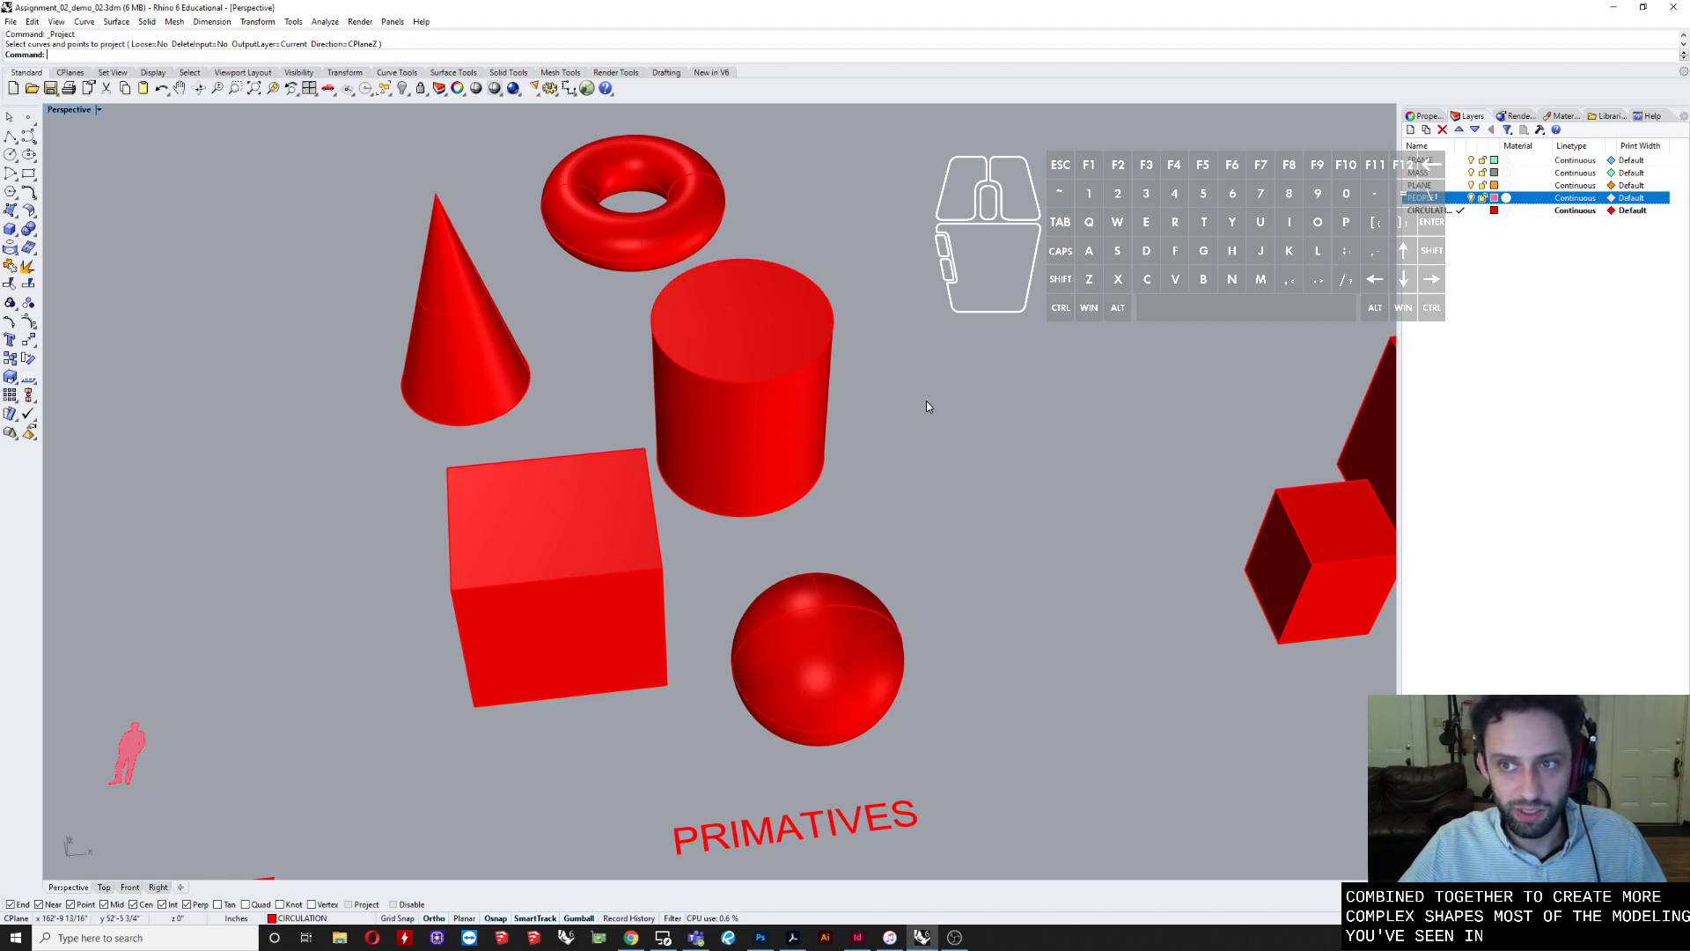
{"action": "right_click_drag", "start_coordinate": [926, 407], "coordinate": [879, 385]}
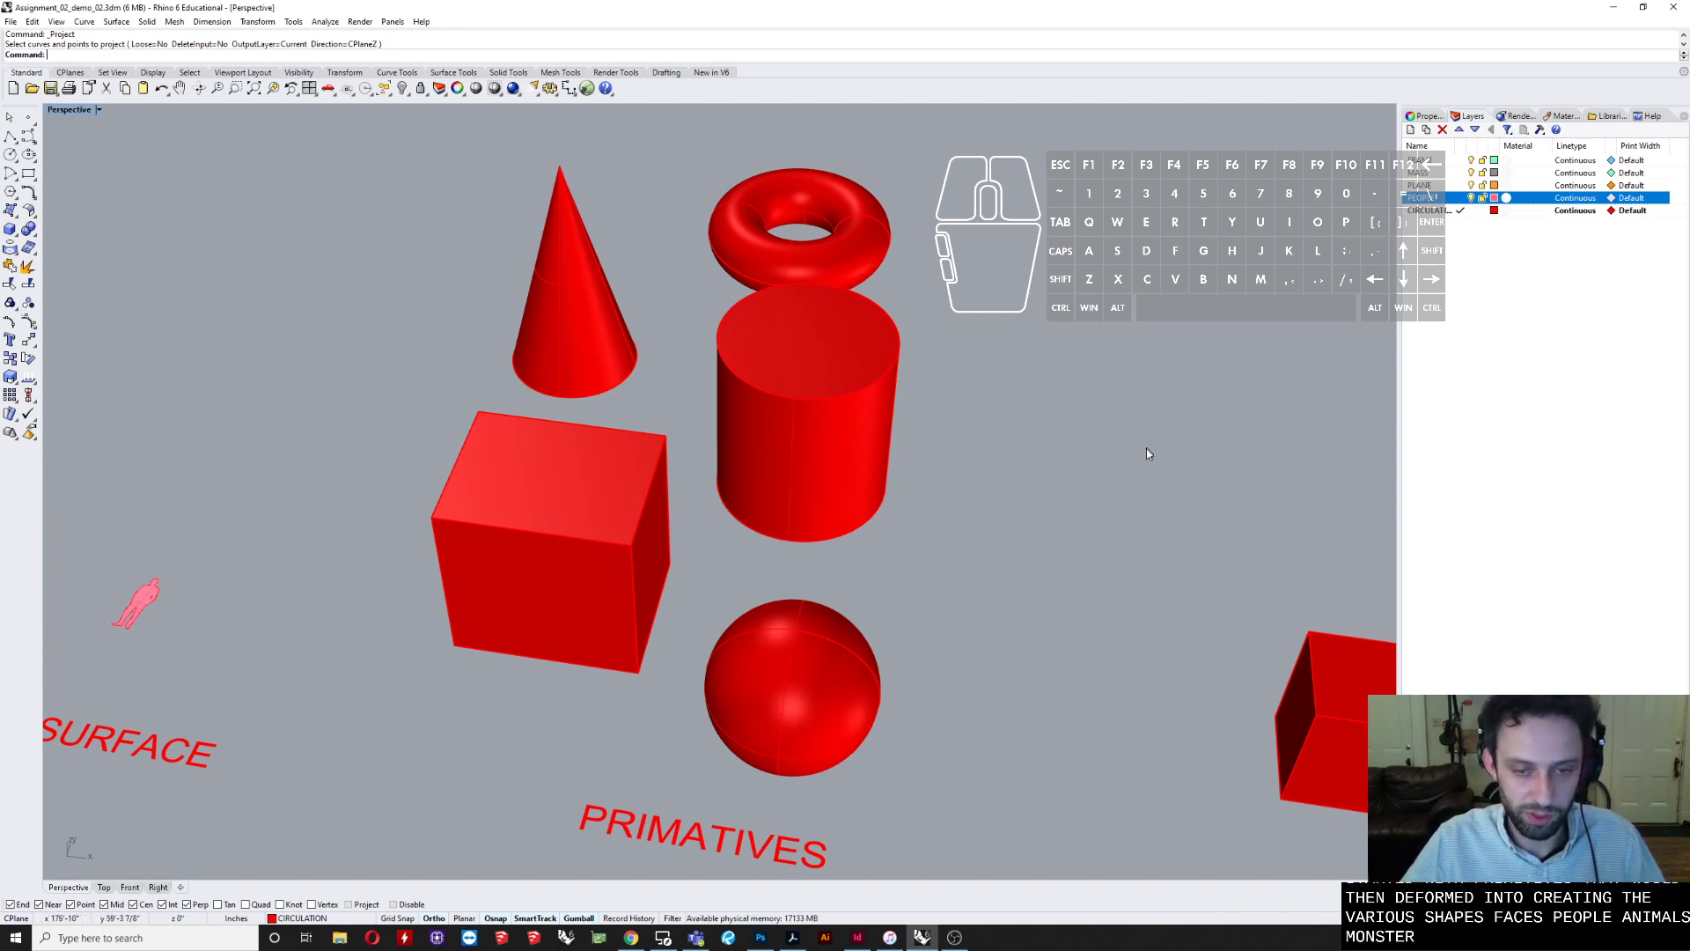
{"action": "right_click_drag", "start_coordinate": [1144, 454], "coordinate": [1070, 481]}
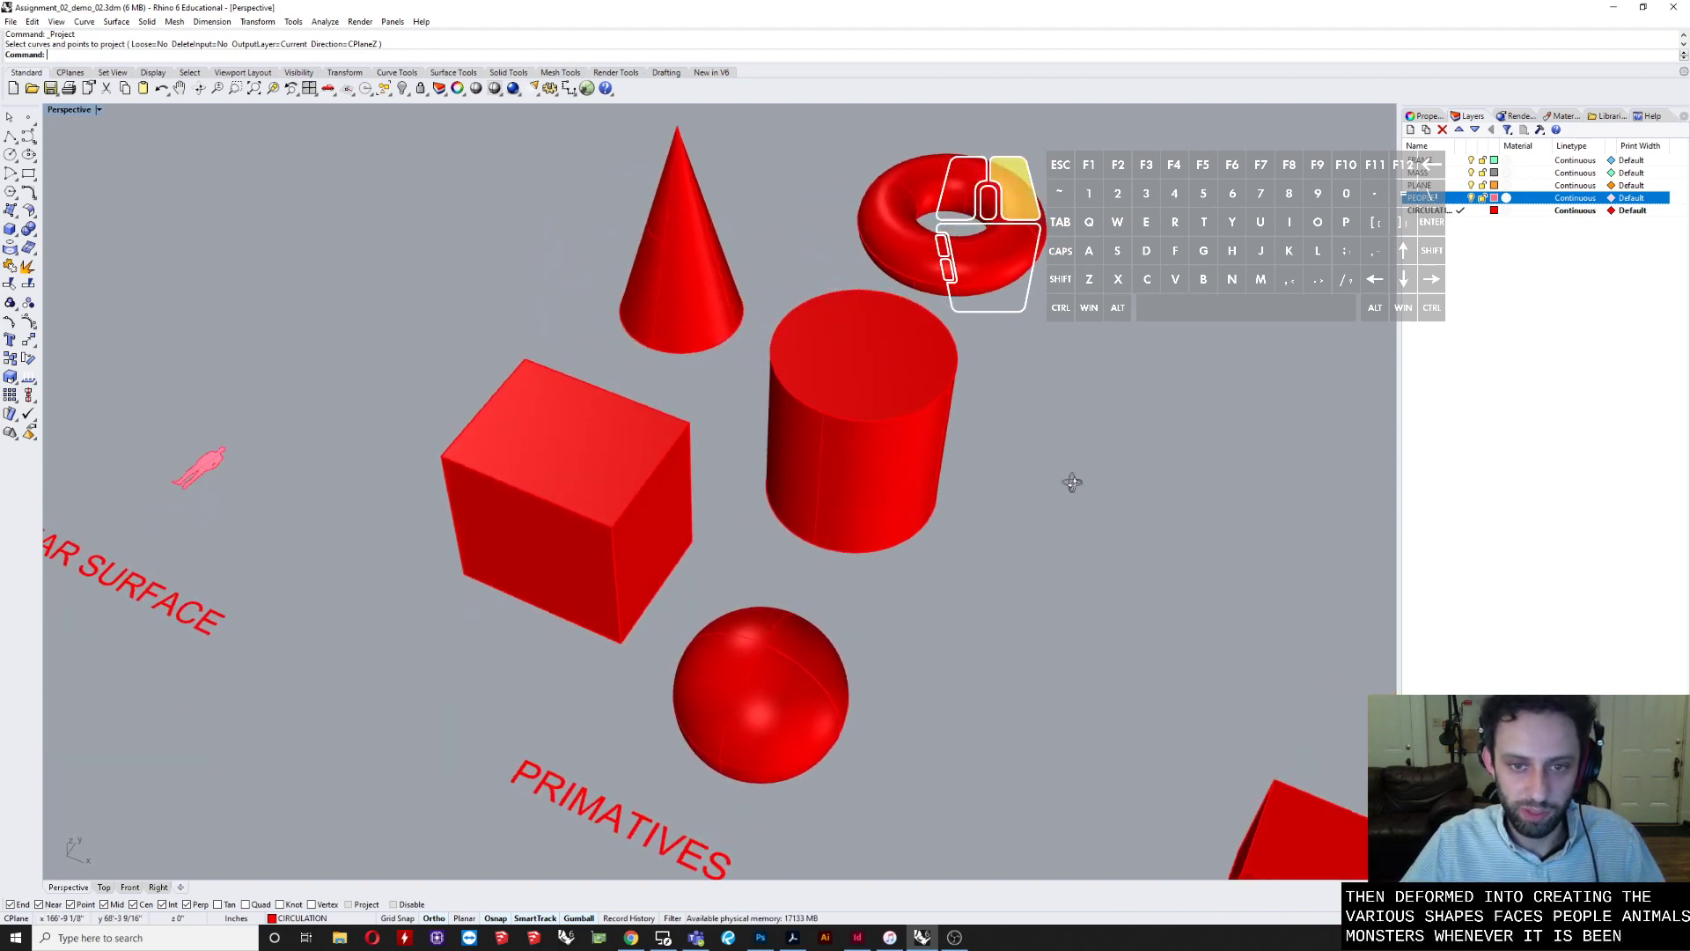
{"action": "right_click_drag", "start_coordinate": [710, 305], "coordinate": [640, 339], "text": "shift"}
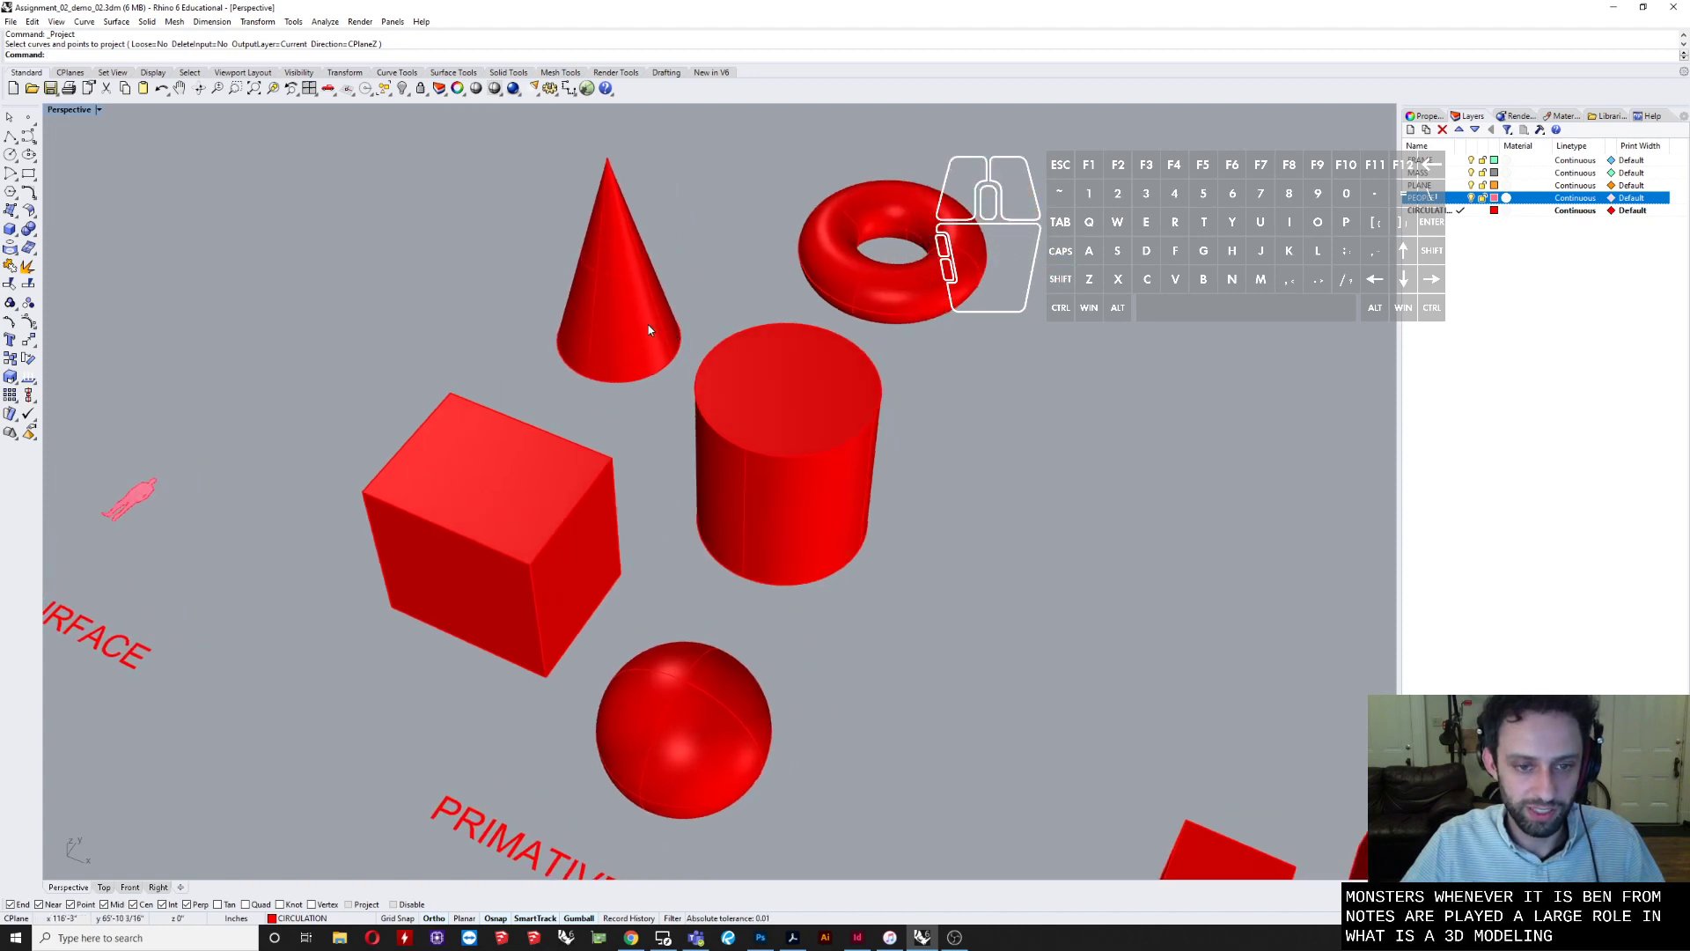
{"action": "scroll", "coordinate": [648, 329], "scroll_direction": "down", "scroll_amount": 3}
{"action": "scroll", "coordinate": [648, 329], "scroll_direction": "up", "scroll_amount": 3}
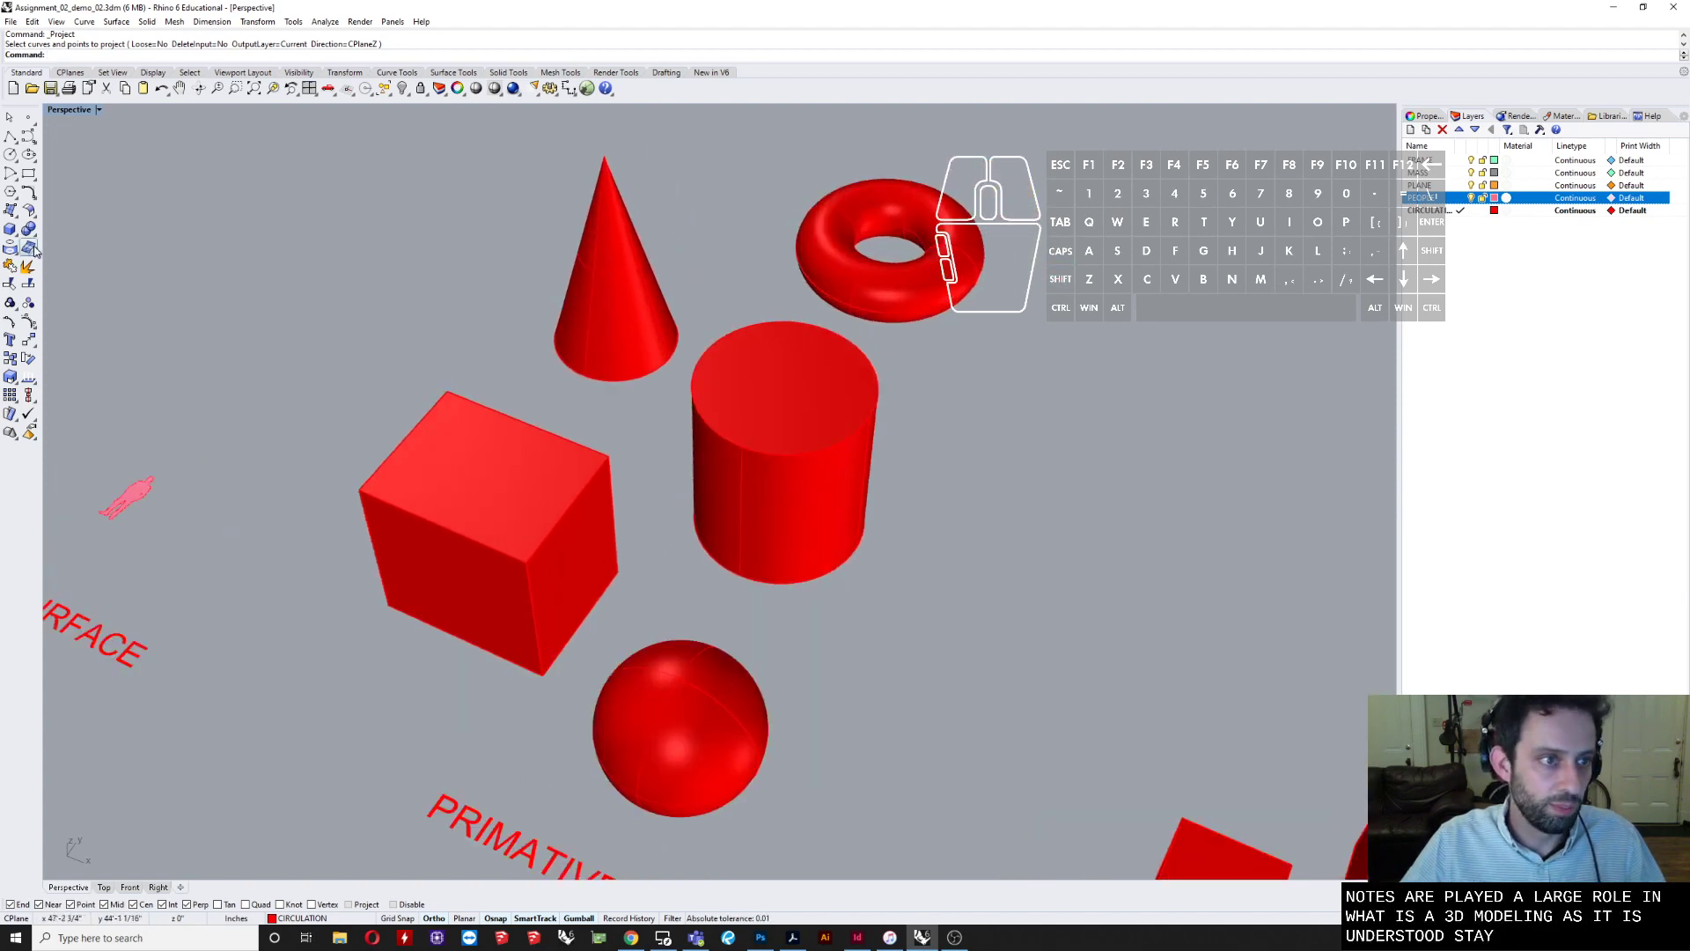
- Model a freehand box beyond the torus using the 3-point box method, setting base edge, width and height
{"action": "right_click_drag", "start_coordinate": [1160, 337], "coordinate": [951, 681], "text": "shift"}
{"action": "scroll", "coordinate": [1036, 552], "scroll_direction": "down", "scroll_amount": 6}
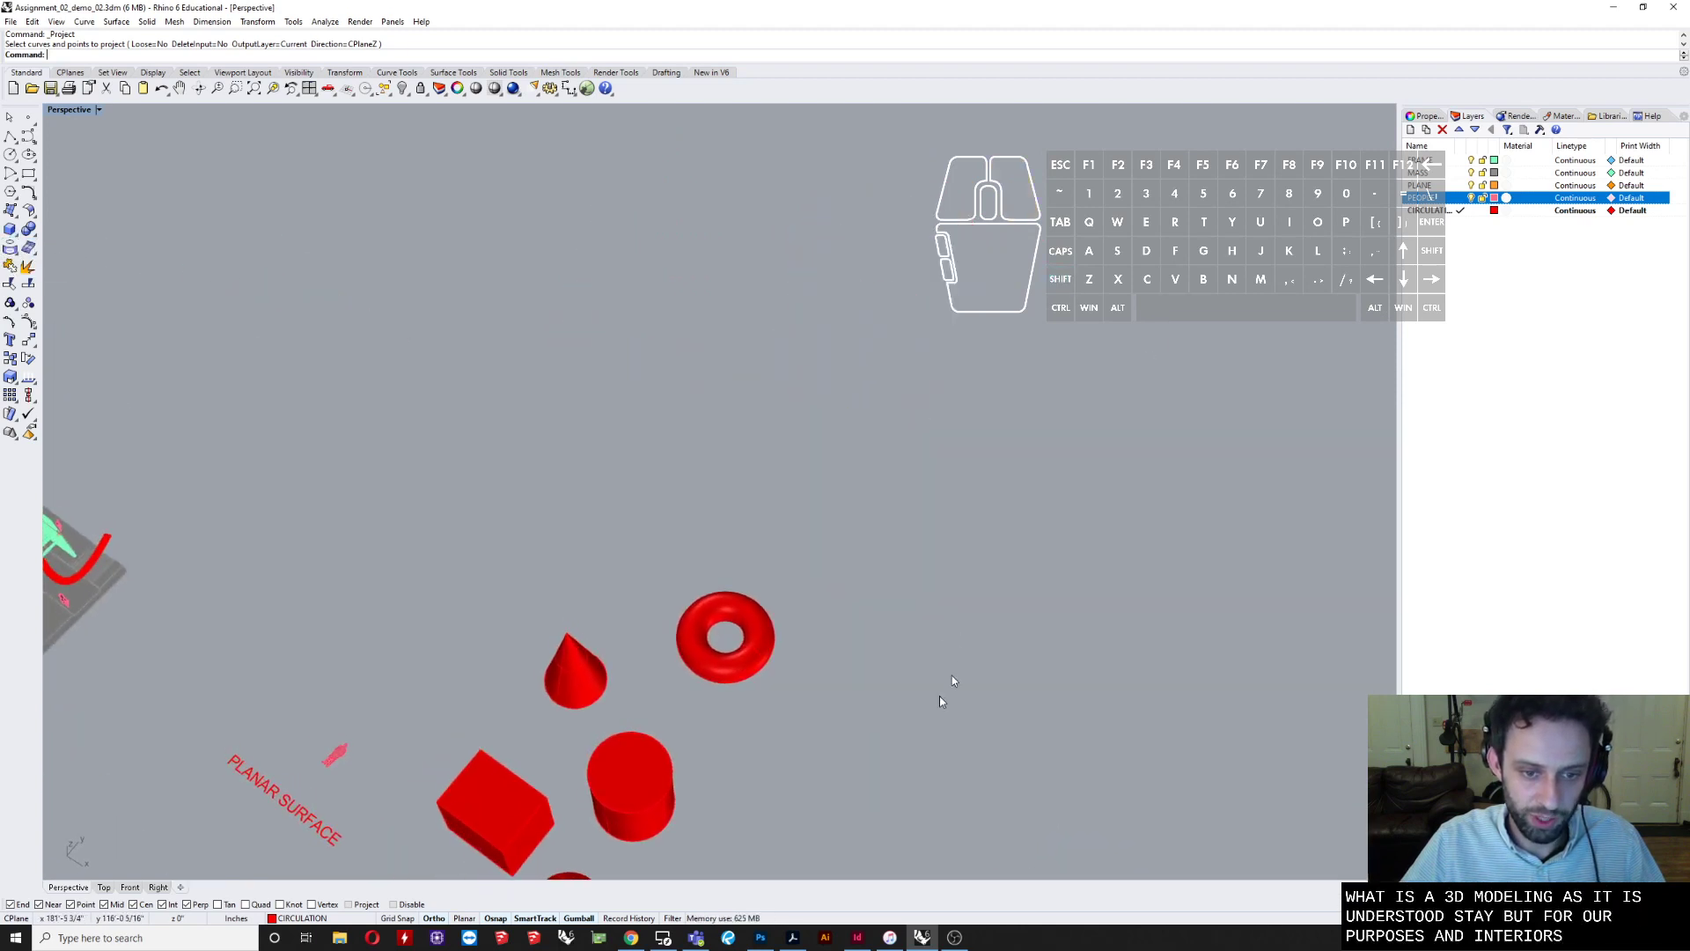
{"action": "scroll", "coordinate": [947, 682], "scroll_direction": "up", "scroll_amount": 5}
{"action": "right_click_drag", "start_coordinate": [768, 540], "coordinate": [835, 627], "text": "shift"}
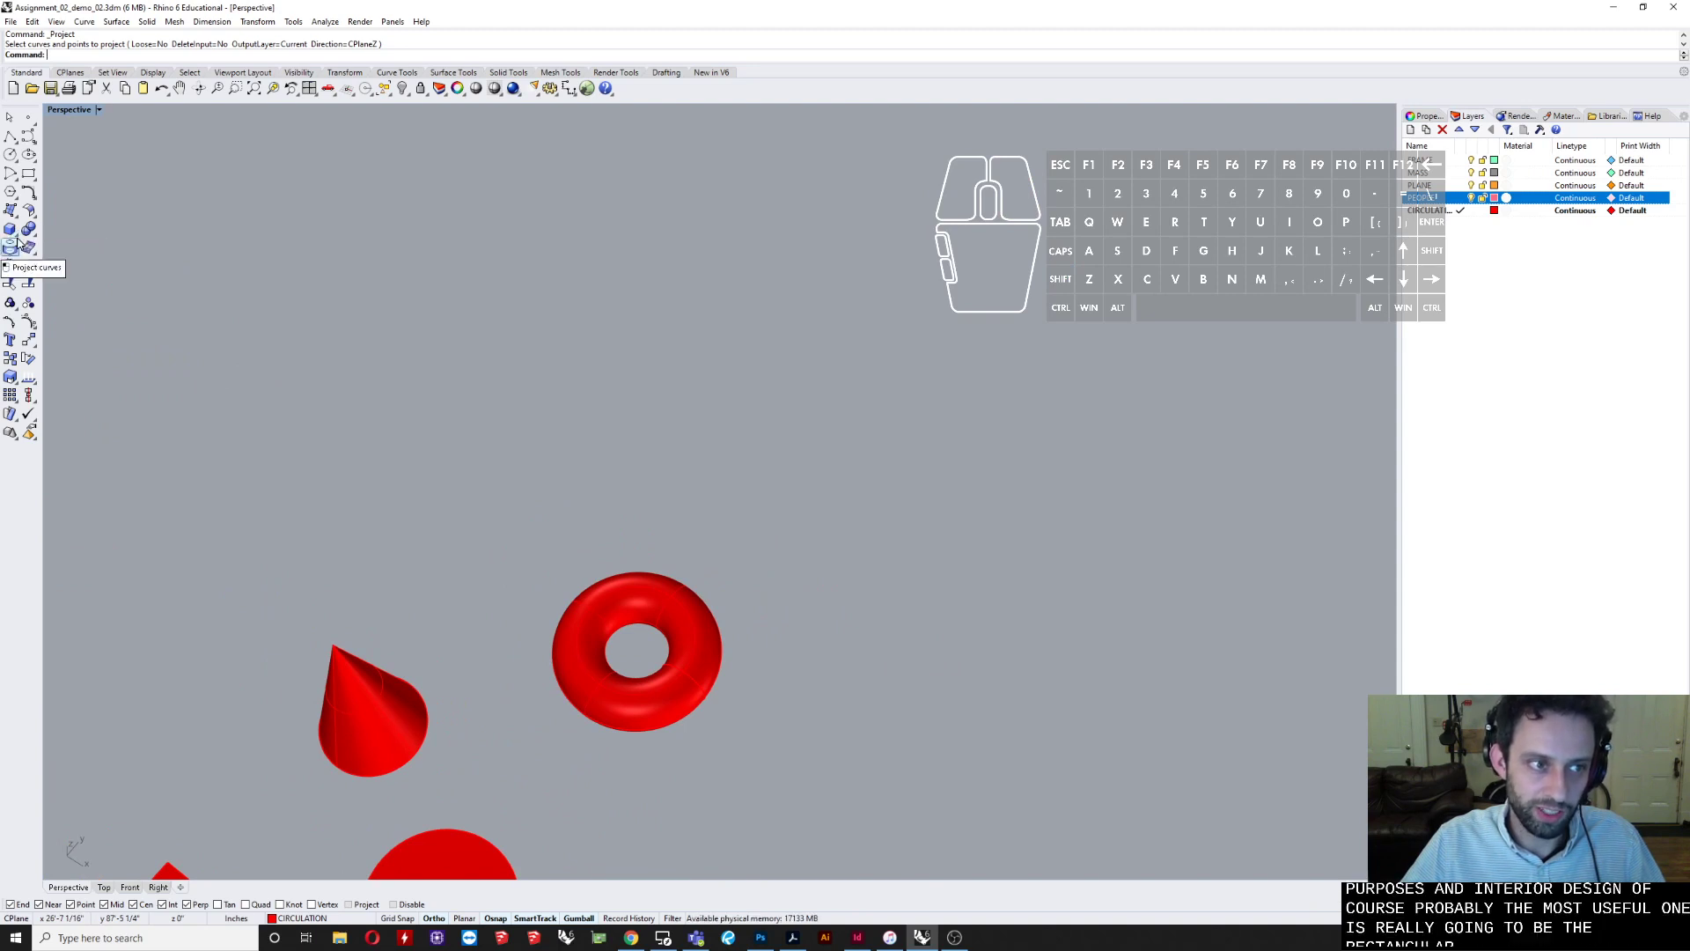
{"action": "left_click", "coordinate": [17, 236]}
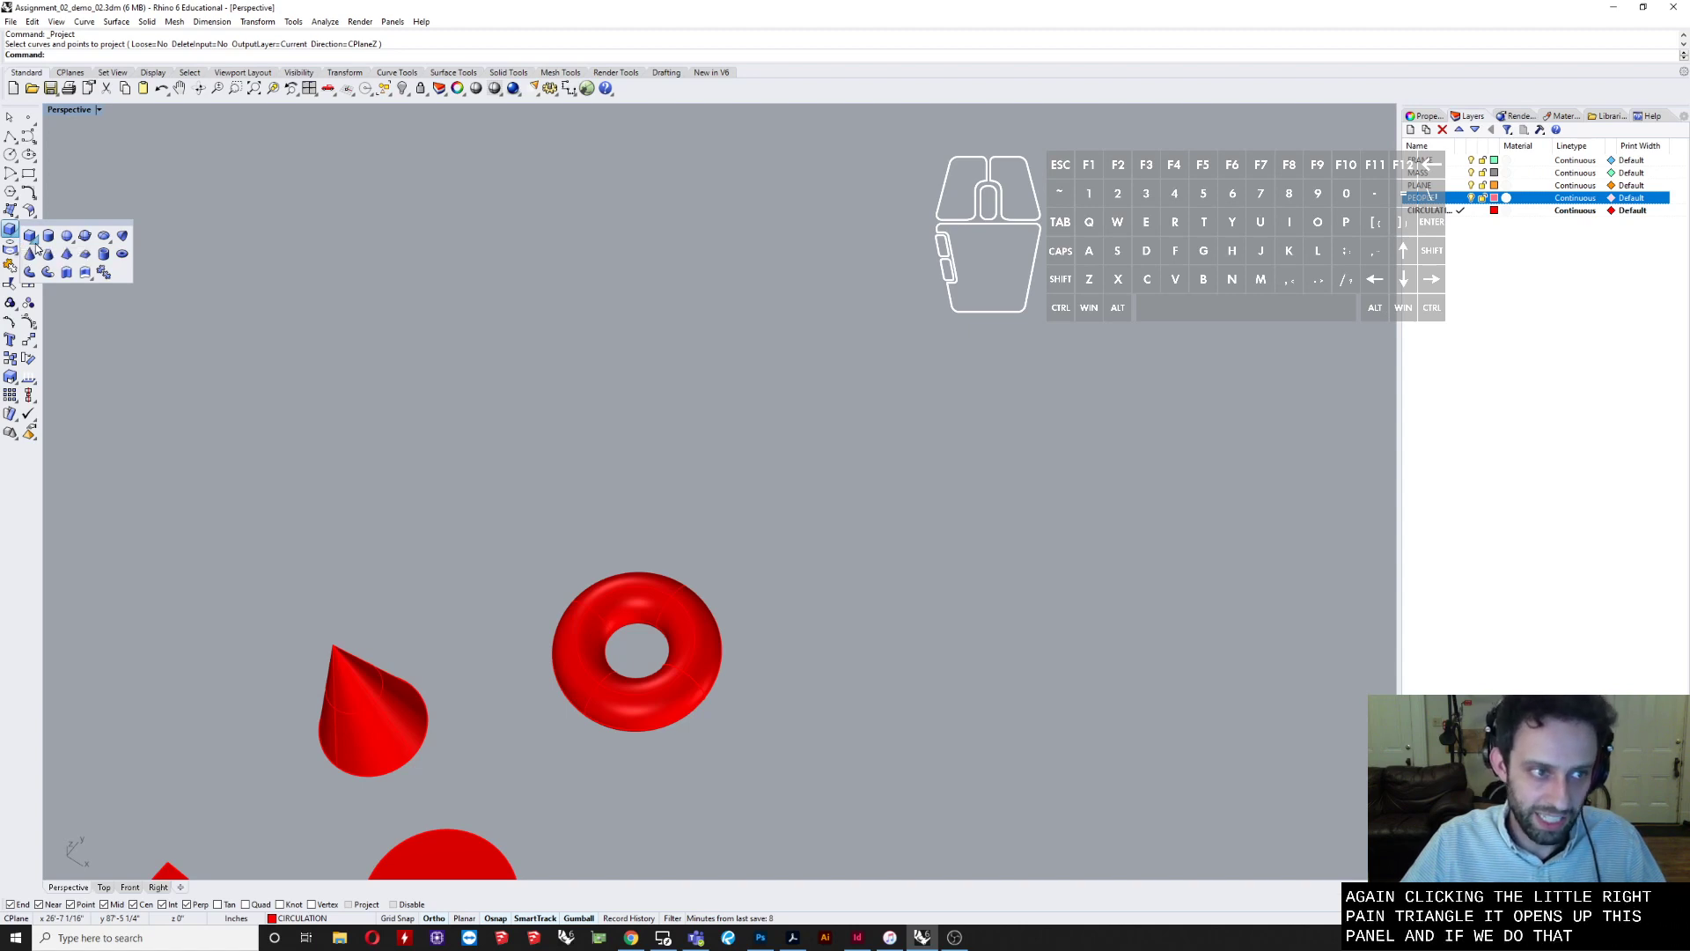
{"action": "left_click", "coordinate": [35, 247]}
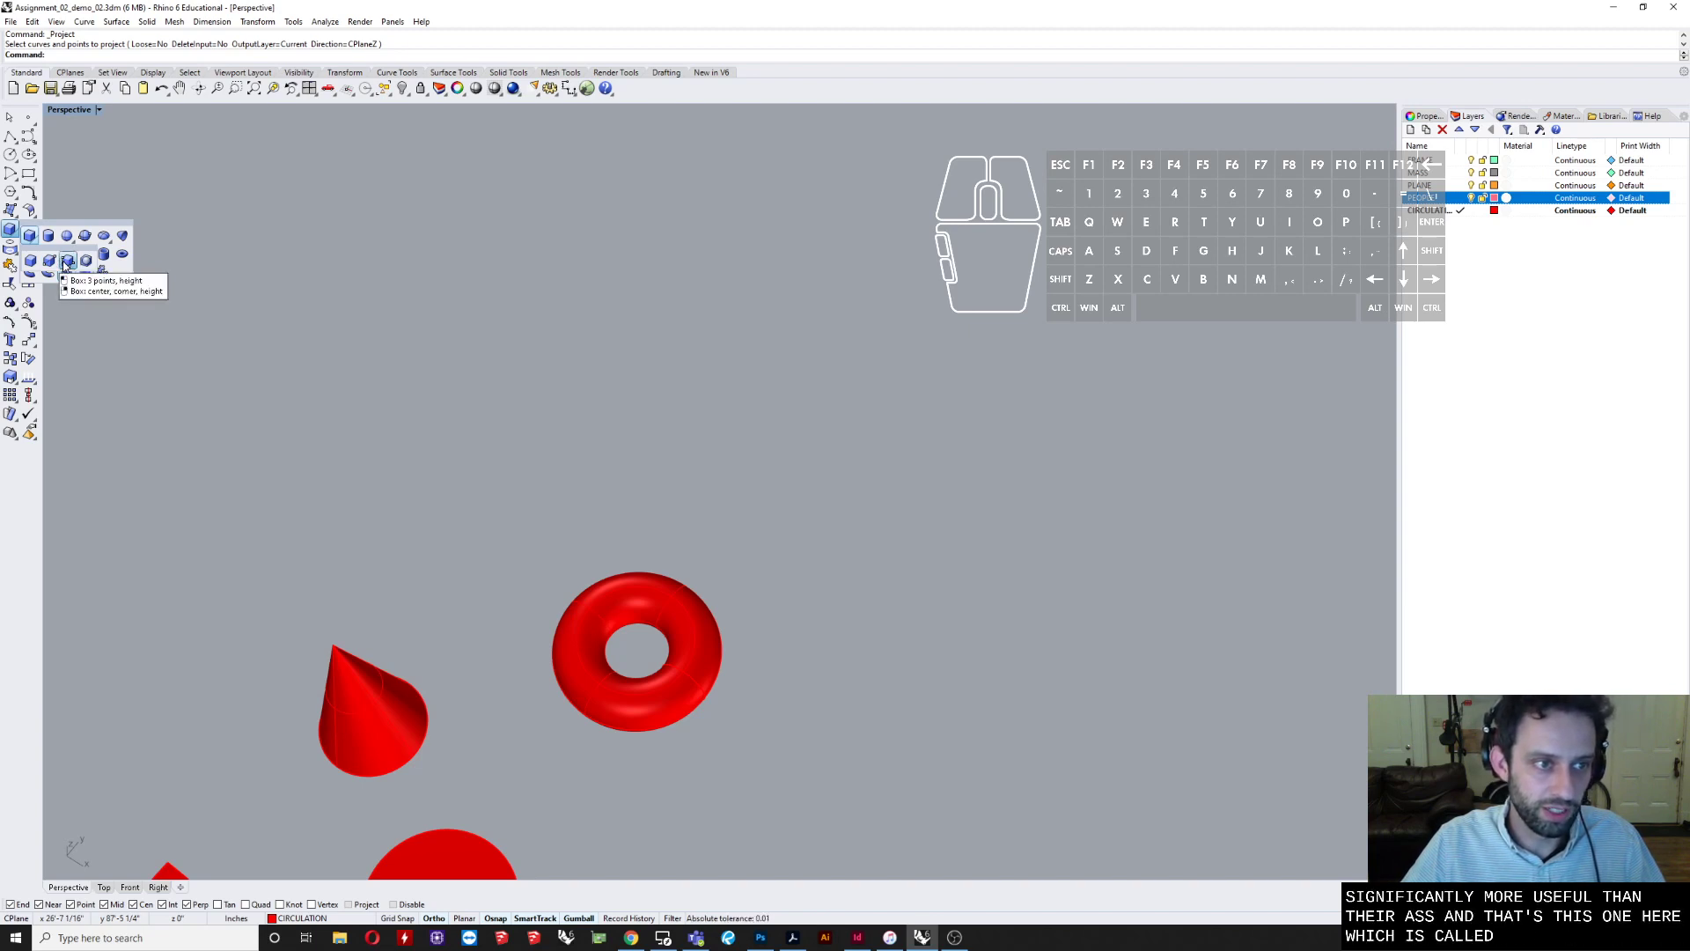
{"action": "left_click", "coordinate": [66, 264]}
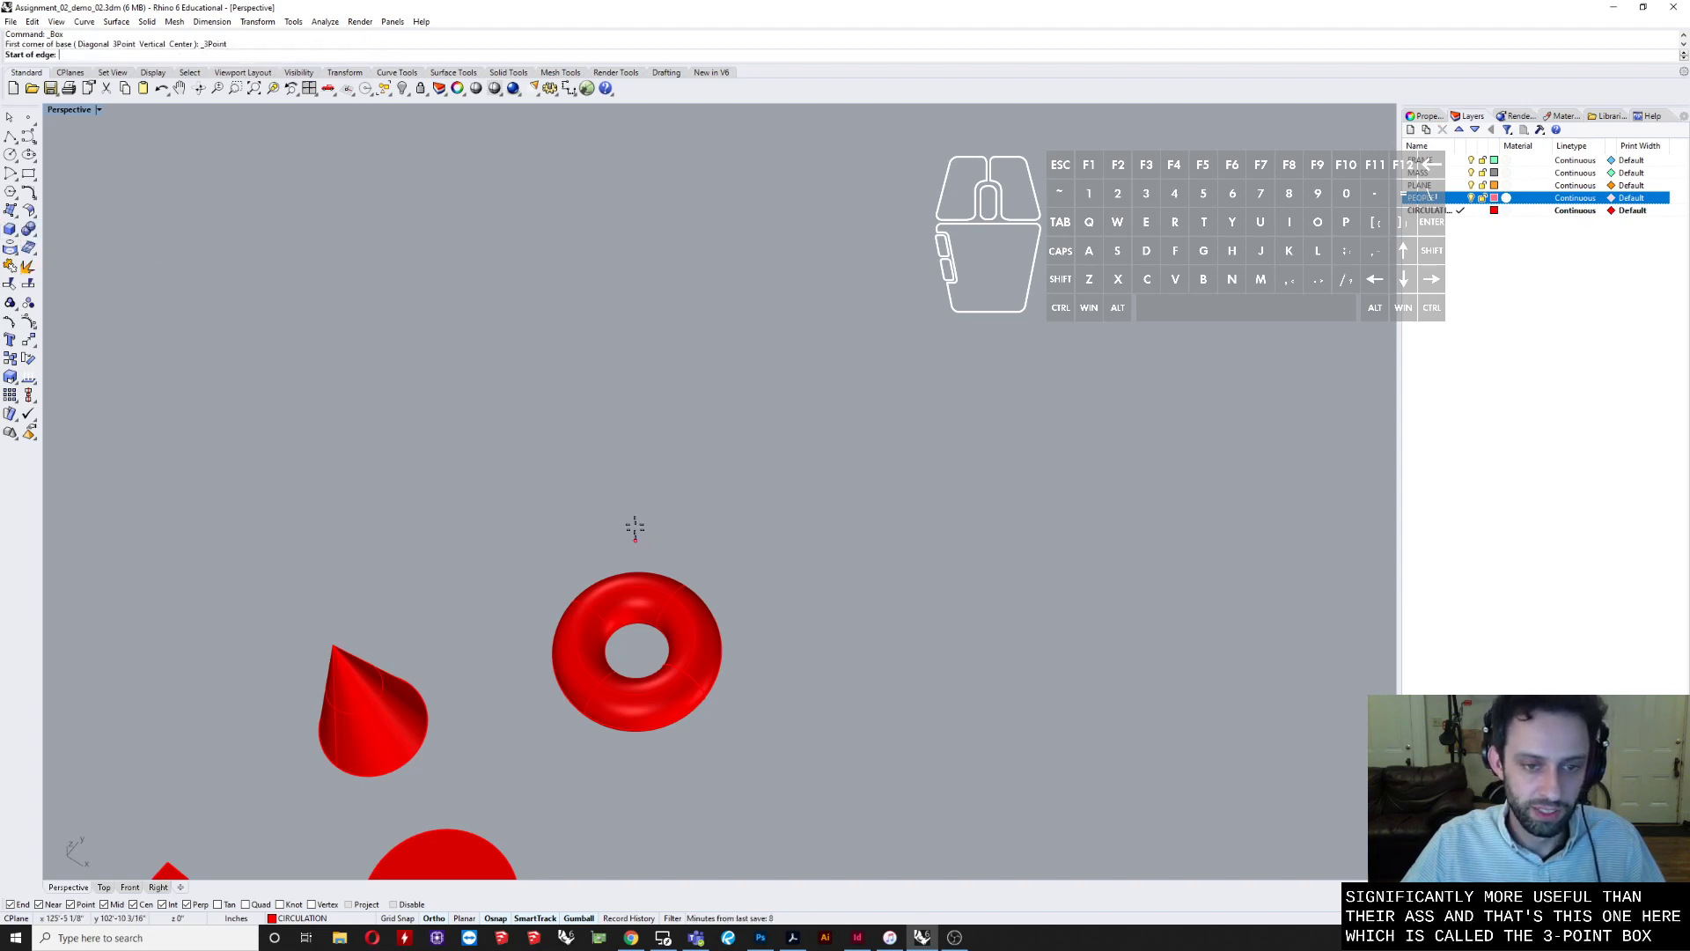
{"action": "left_click", "coordinate": [624, 448]}
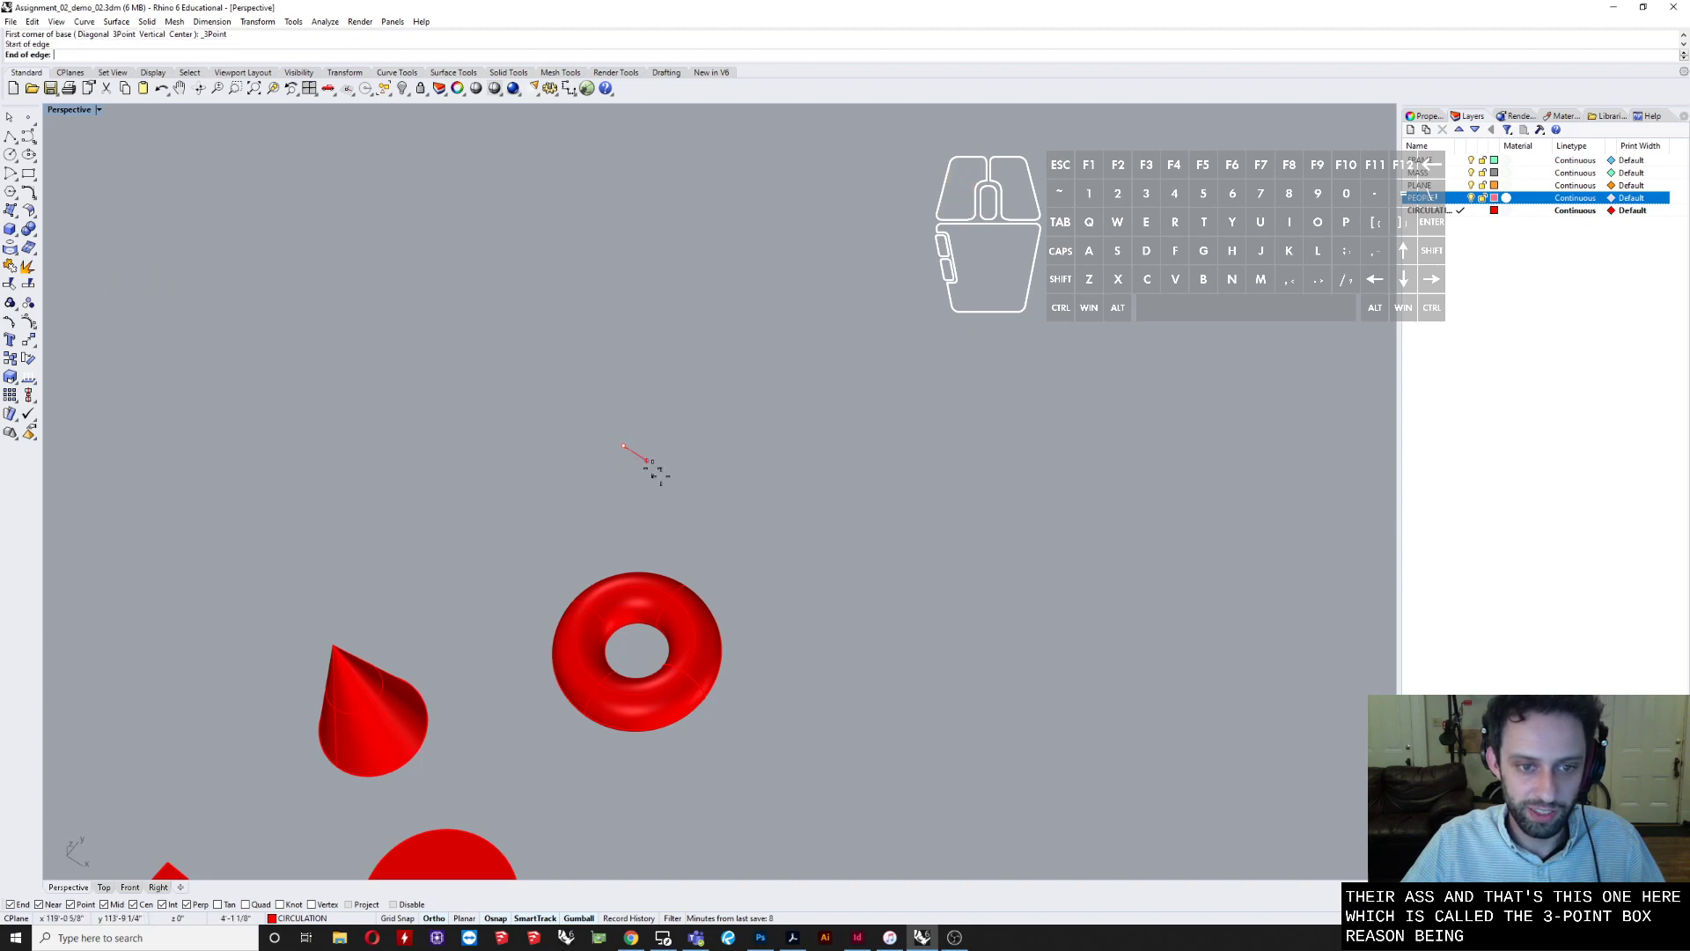
{"action": "left_click", "coordinate": [771, 539]}
{"action": "left_click", "coordinate": [862, 426]}
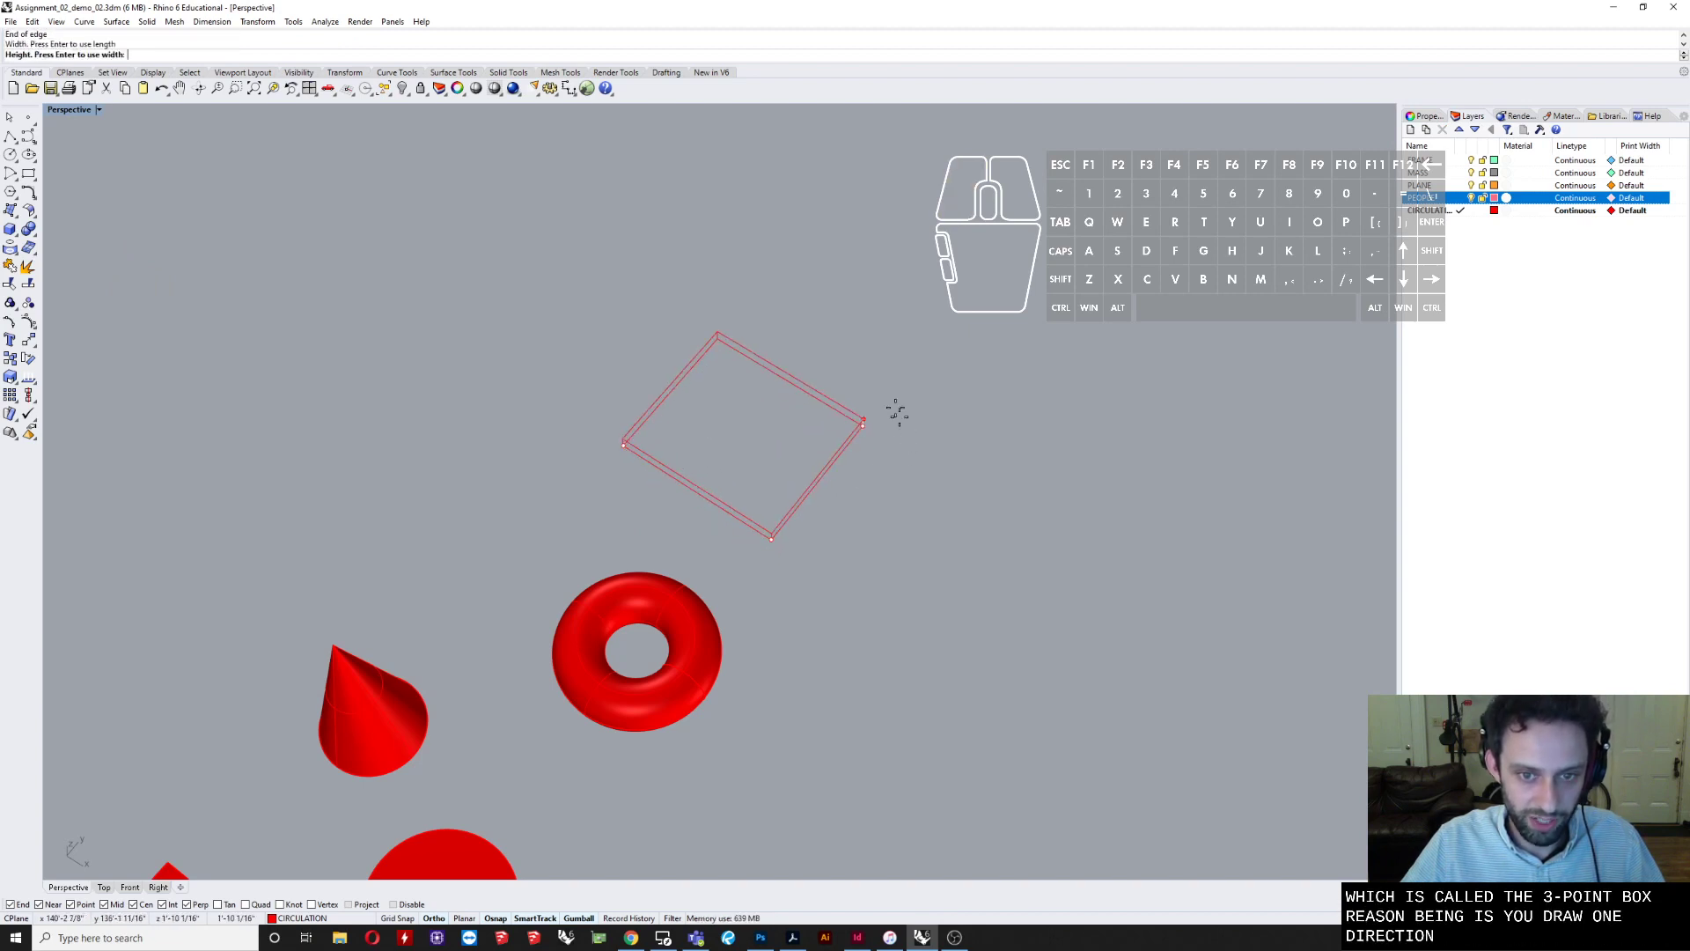
{"action": "left_click", "coordinate": [867, 257]}
- Begin another 3-point box beside the large new box, fixing its base edge length at 3"
{"action": "right_click_drag", "start_coordinate": [957, 275], "coordinate": [566, 557], "text": "shift"}
{"action": "scroll", "coordinate": [621, 549], "scroll_direction": "up", "scroll_amount": 5}
{"action": "right_click", "coordinate": [678, 521]}
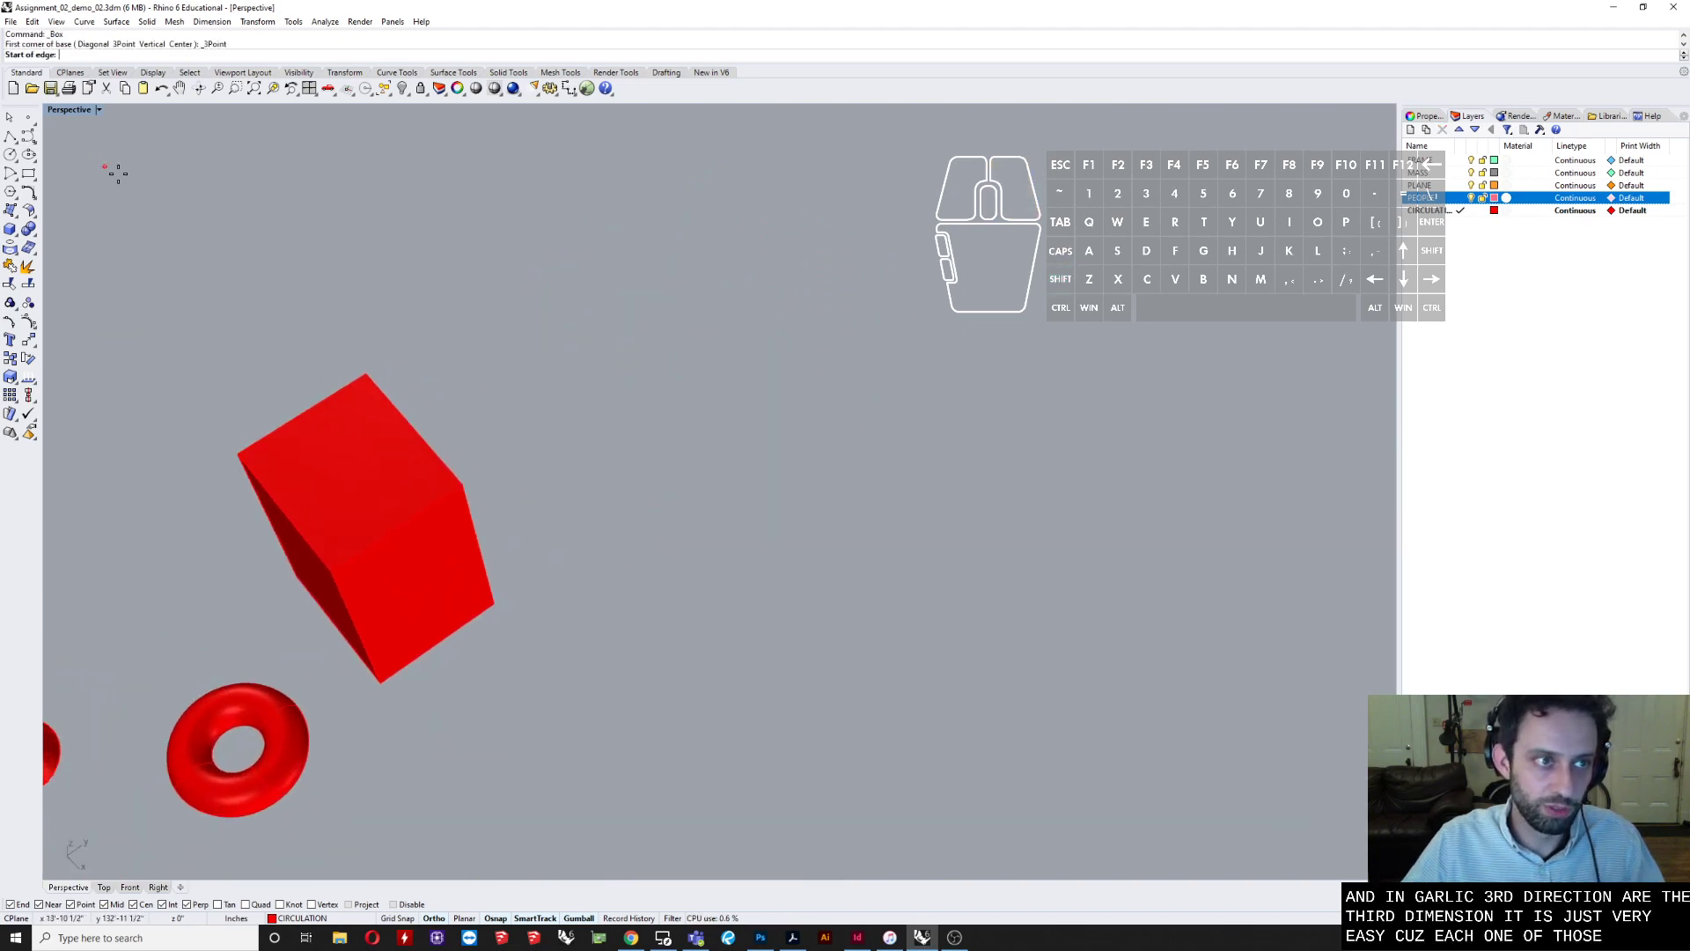
{"action": "left_click", "coordinate": [531, 392]}
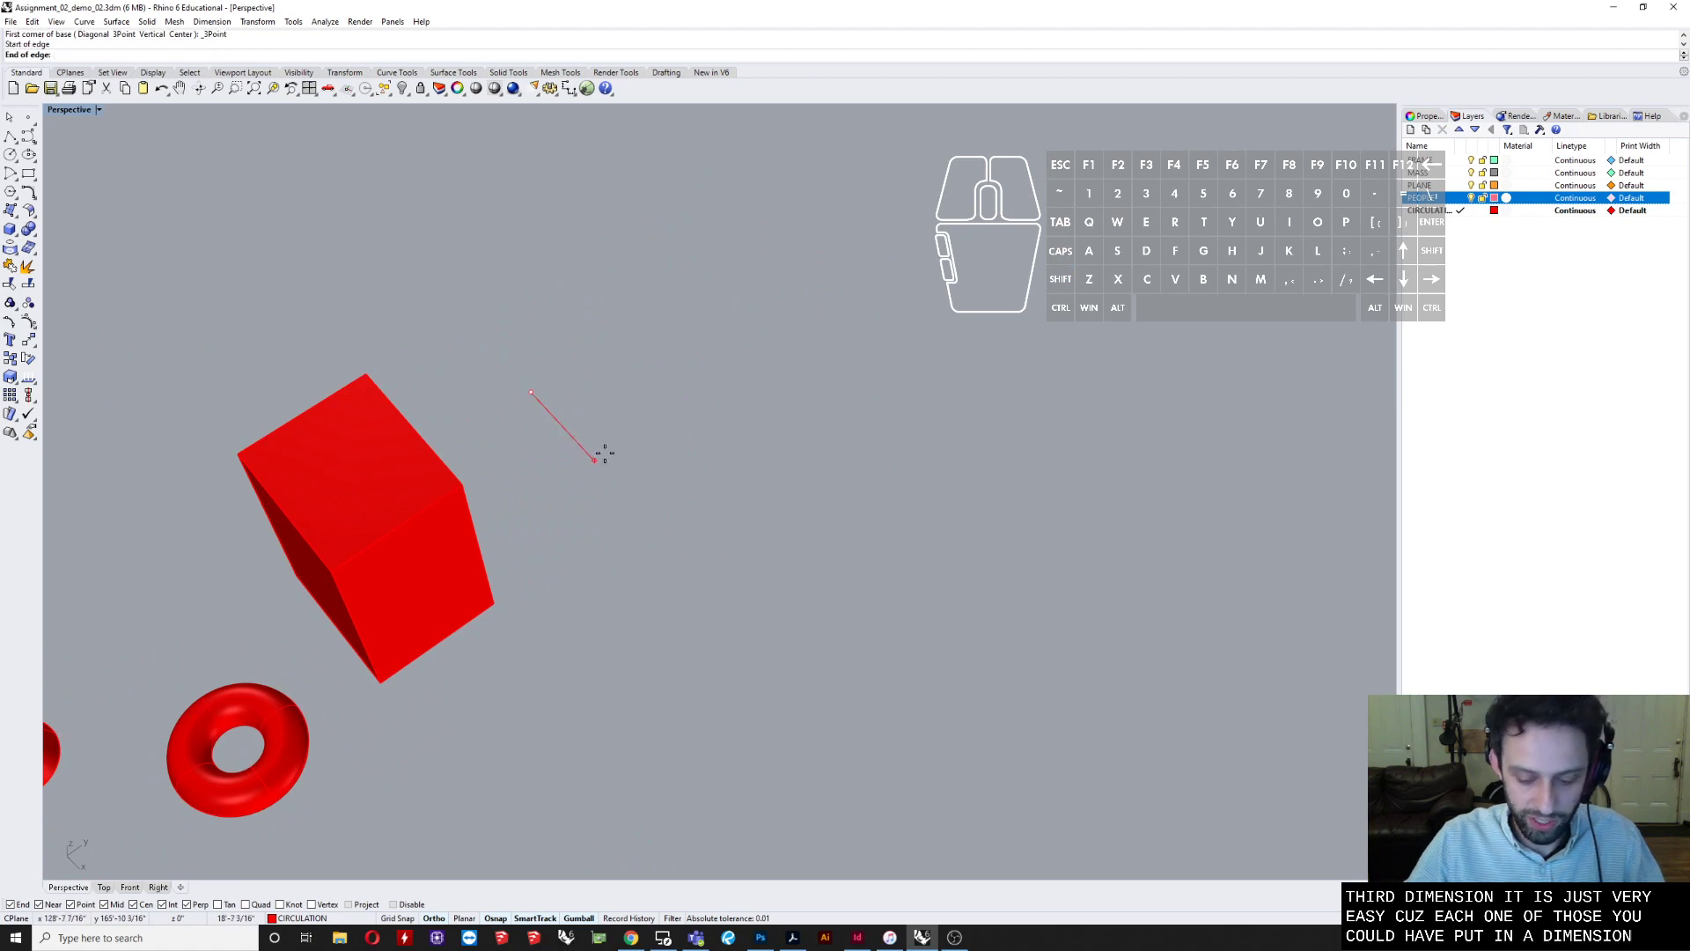
{"action": "type", "text": "3\""}
{"action": "key", "text": "Return"}
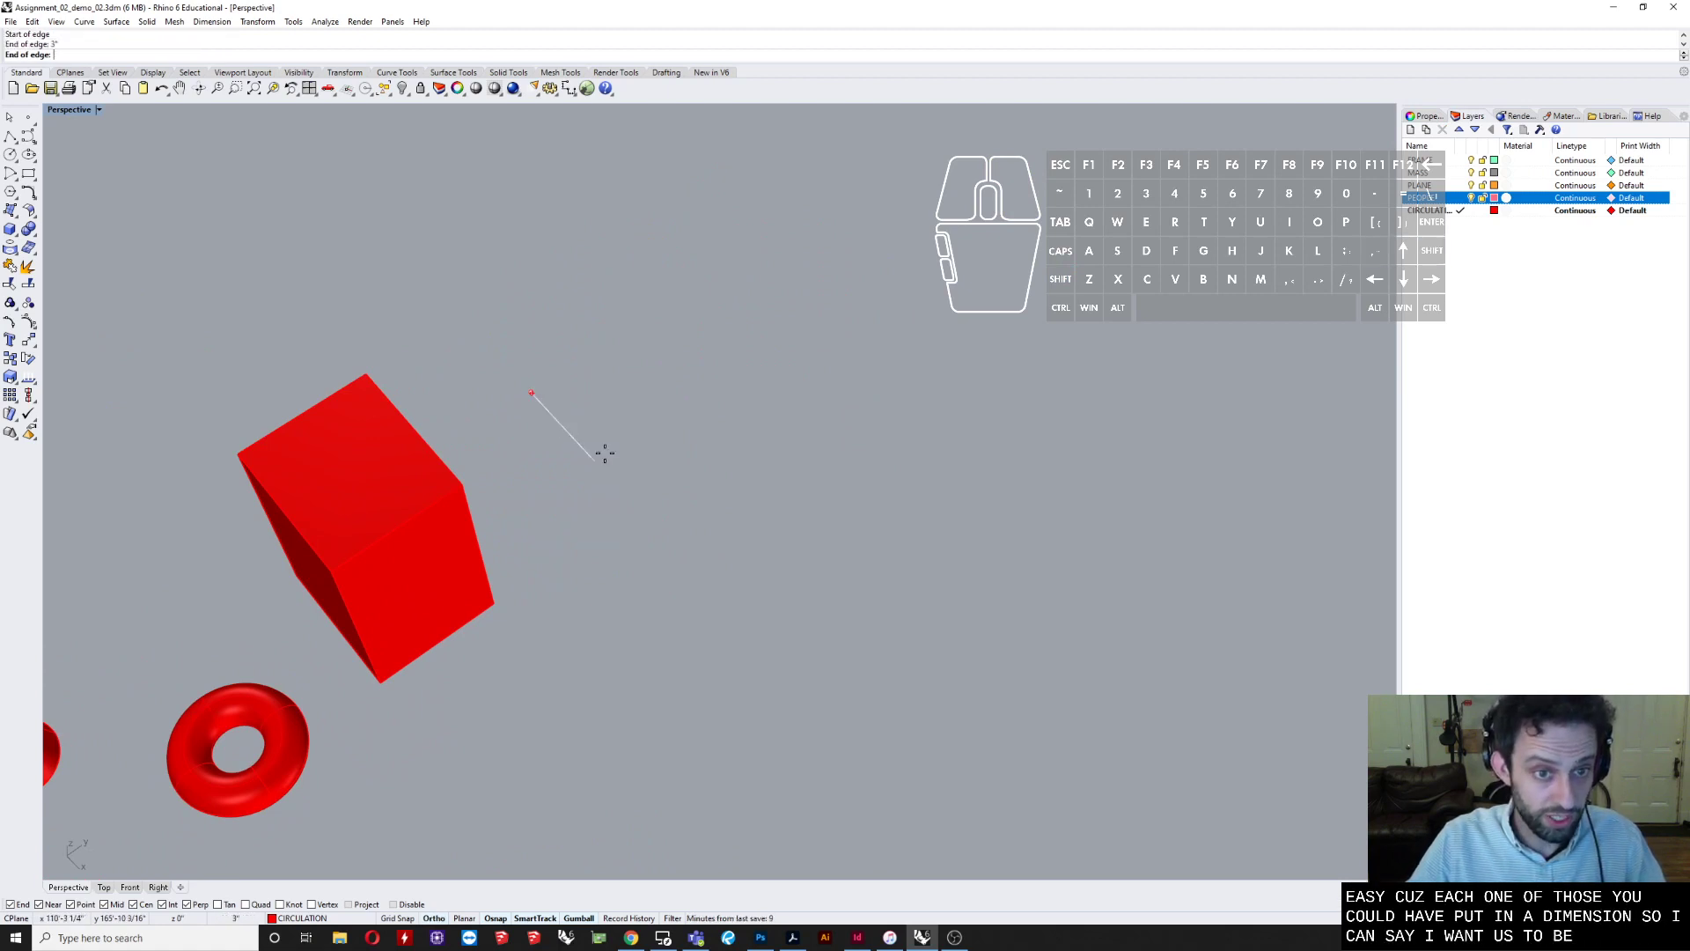
{"action": "scroll", "coordinate": [605, 454], "scroll_direction": "up", "scroll_amount": 6}
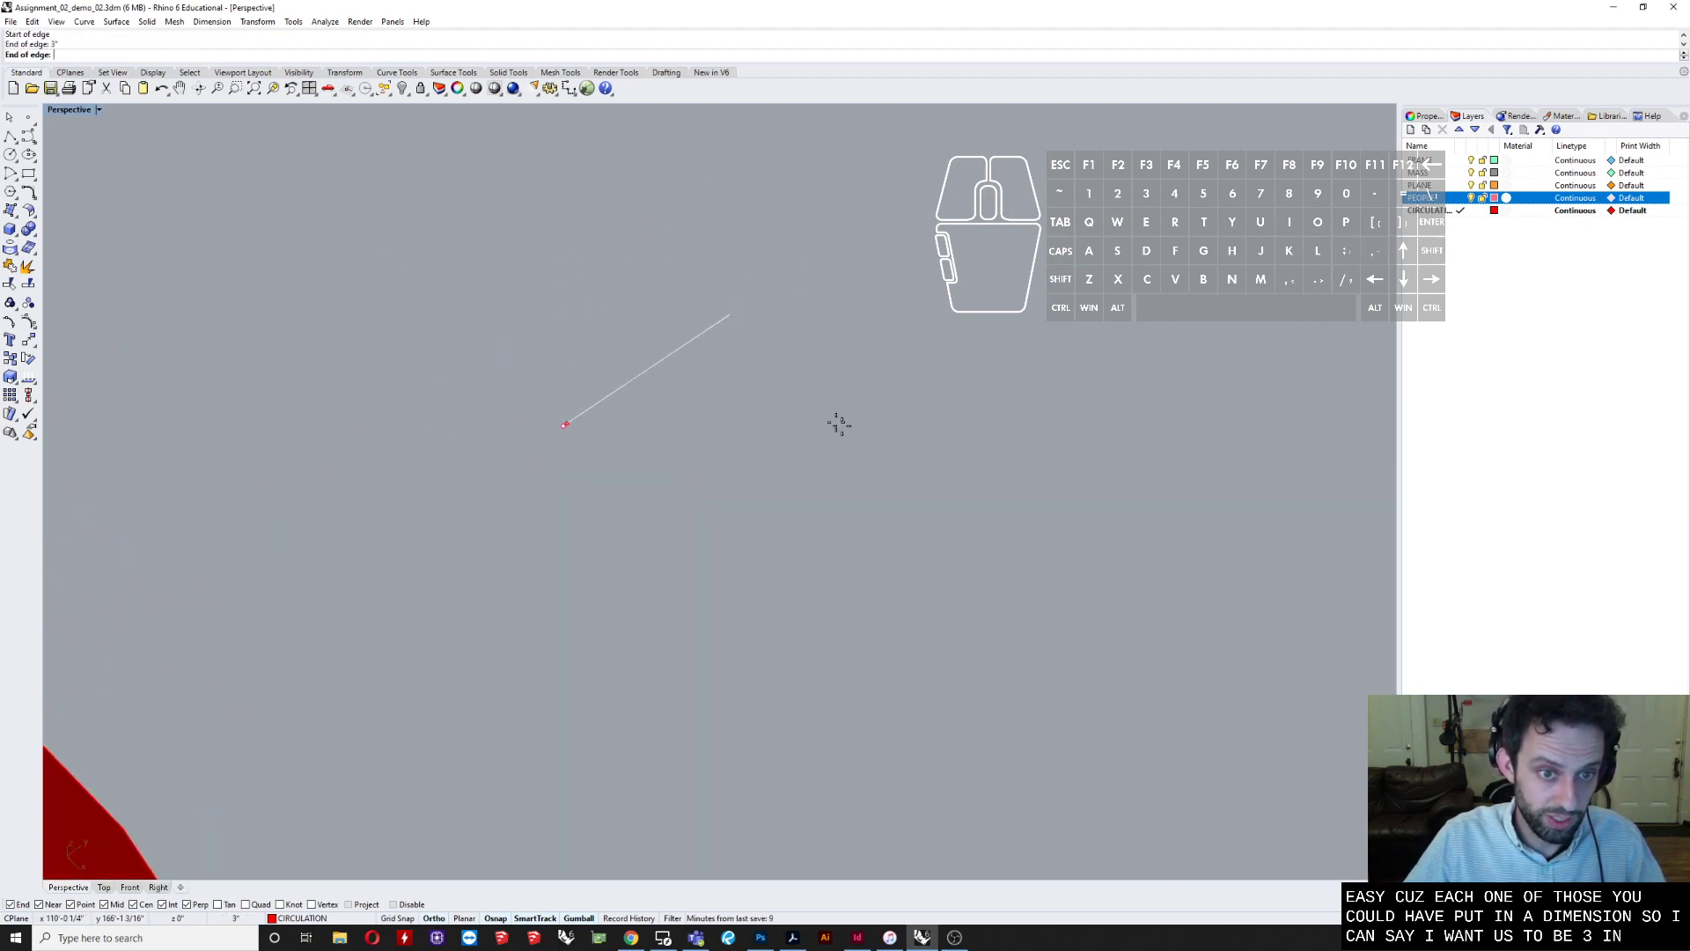
{"action": "left_click", "coordinate": [696, 489]}
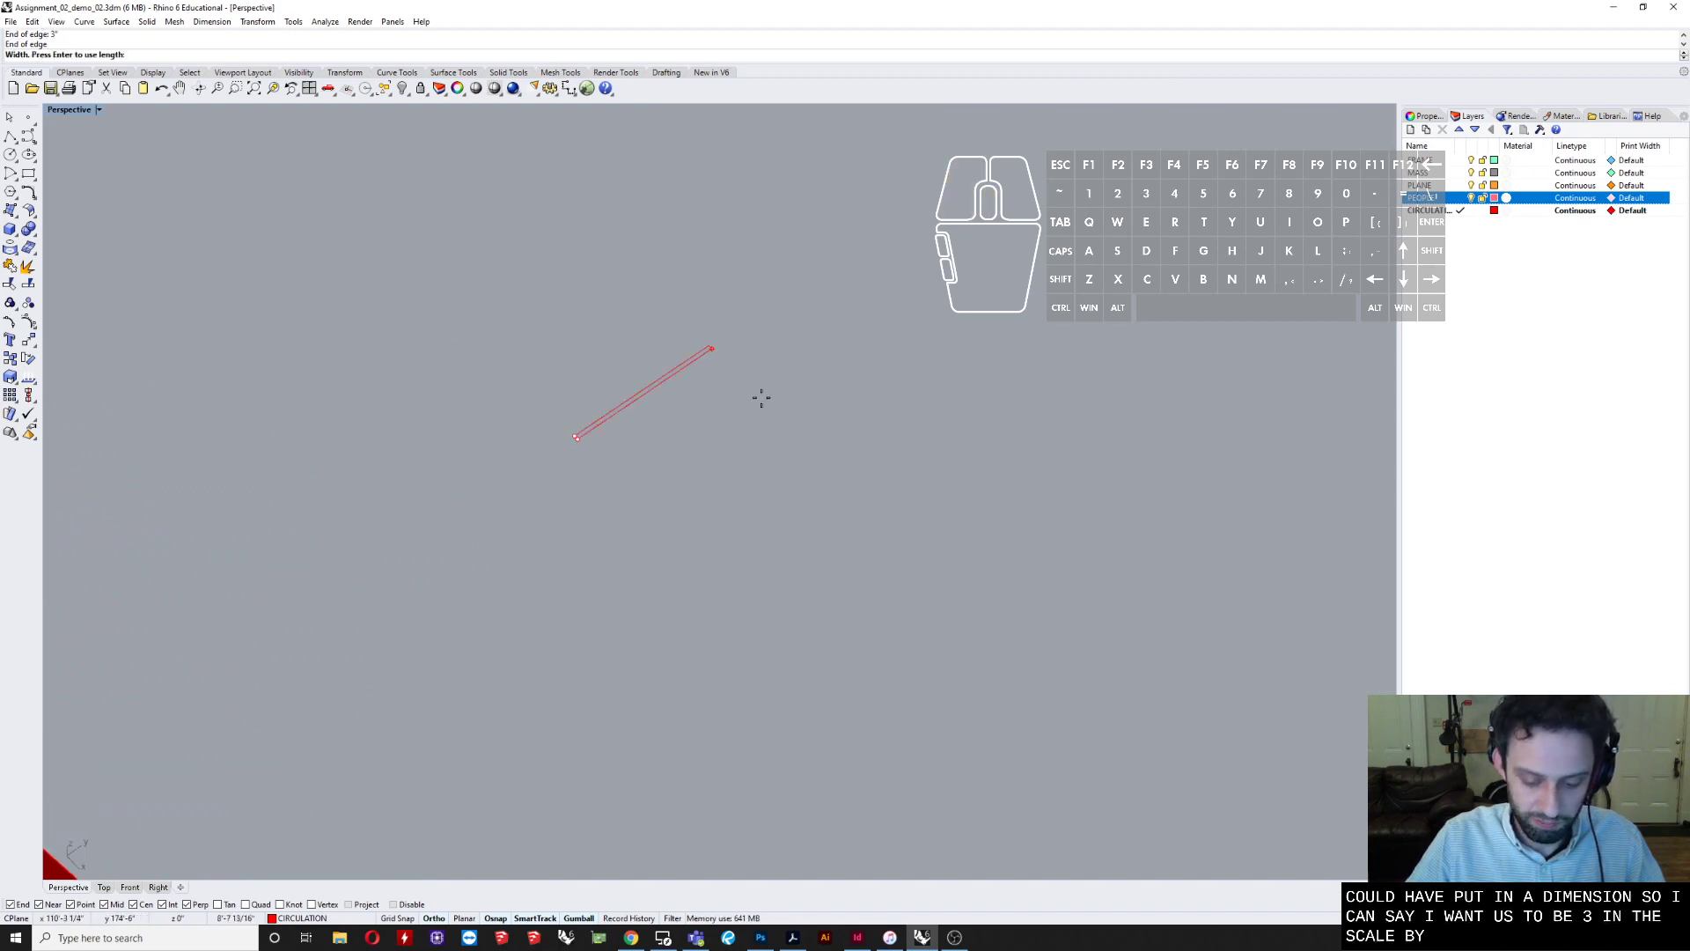
- Complete the small box with a width of 1' and a height of 12'
{"action": "type", "text": "1'"}
{"action": "key", "text": "Return"}
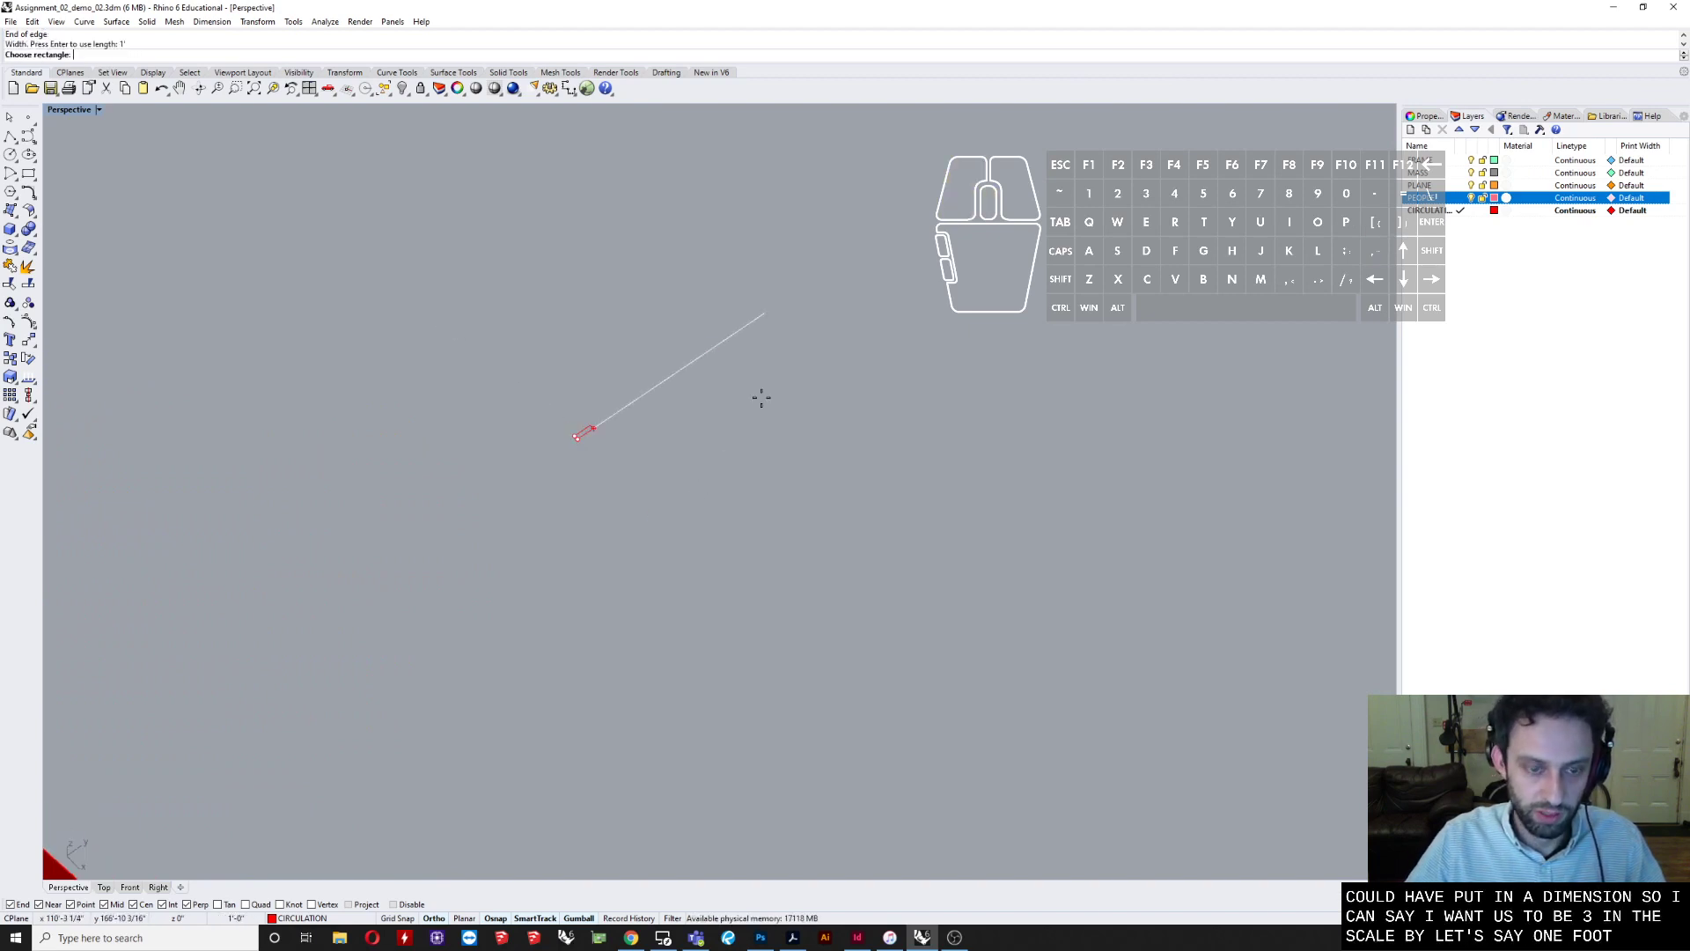
{"action": "left_click", "coordinate": [720, 323]}
{"action": "type", "text": "12'"}
{"action": "key", "text": "Return"}
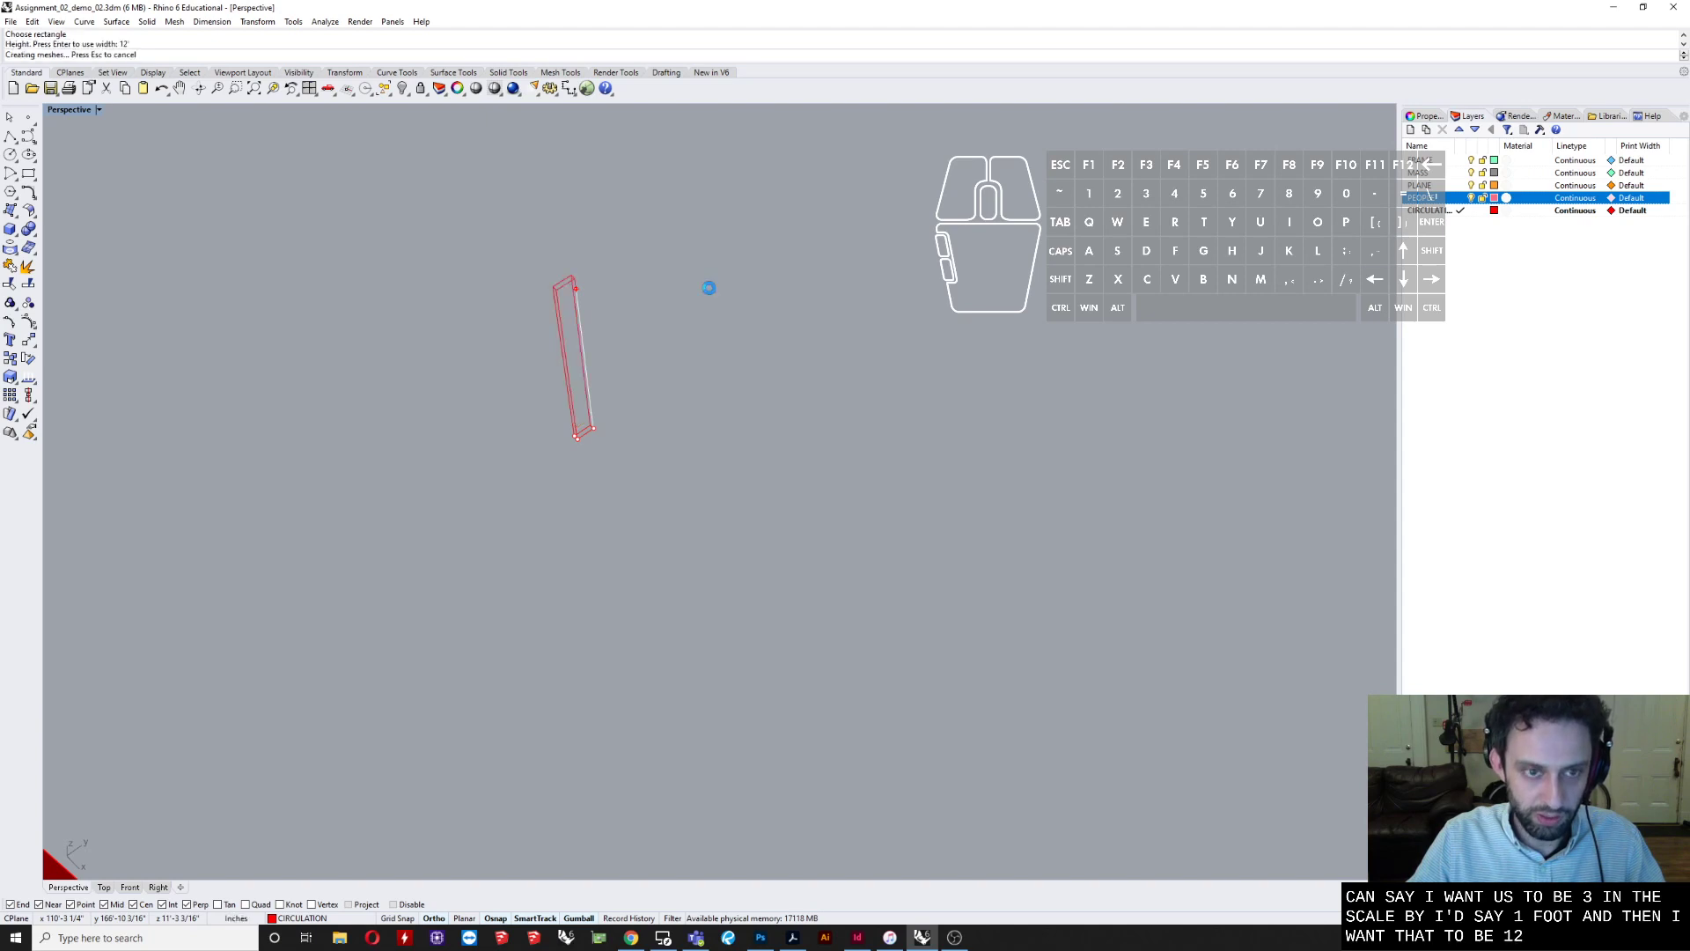
- Select the slim 12' tall box, compare it with the large box and delete it
{"action": "left_click", "coordinate": [563, 313]}
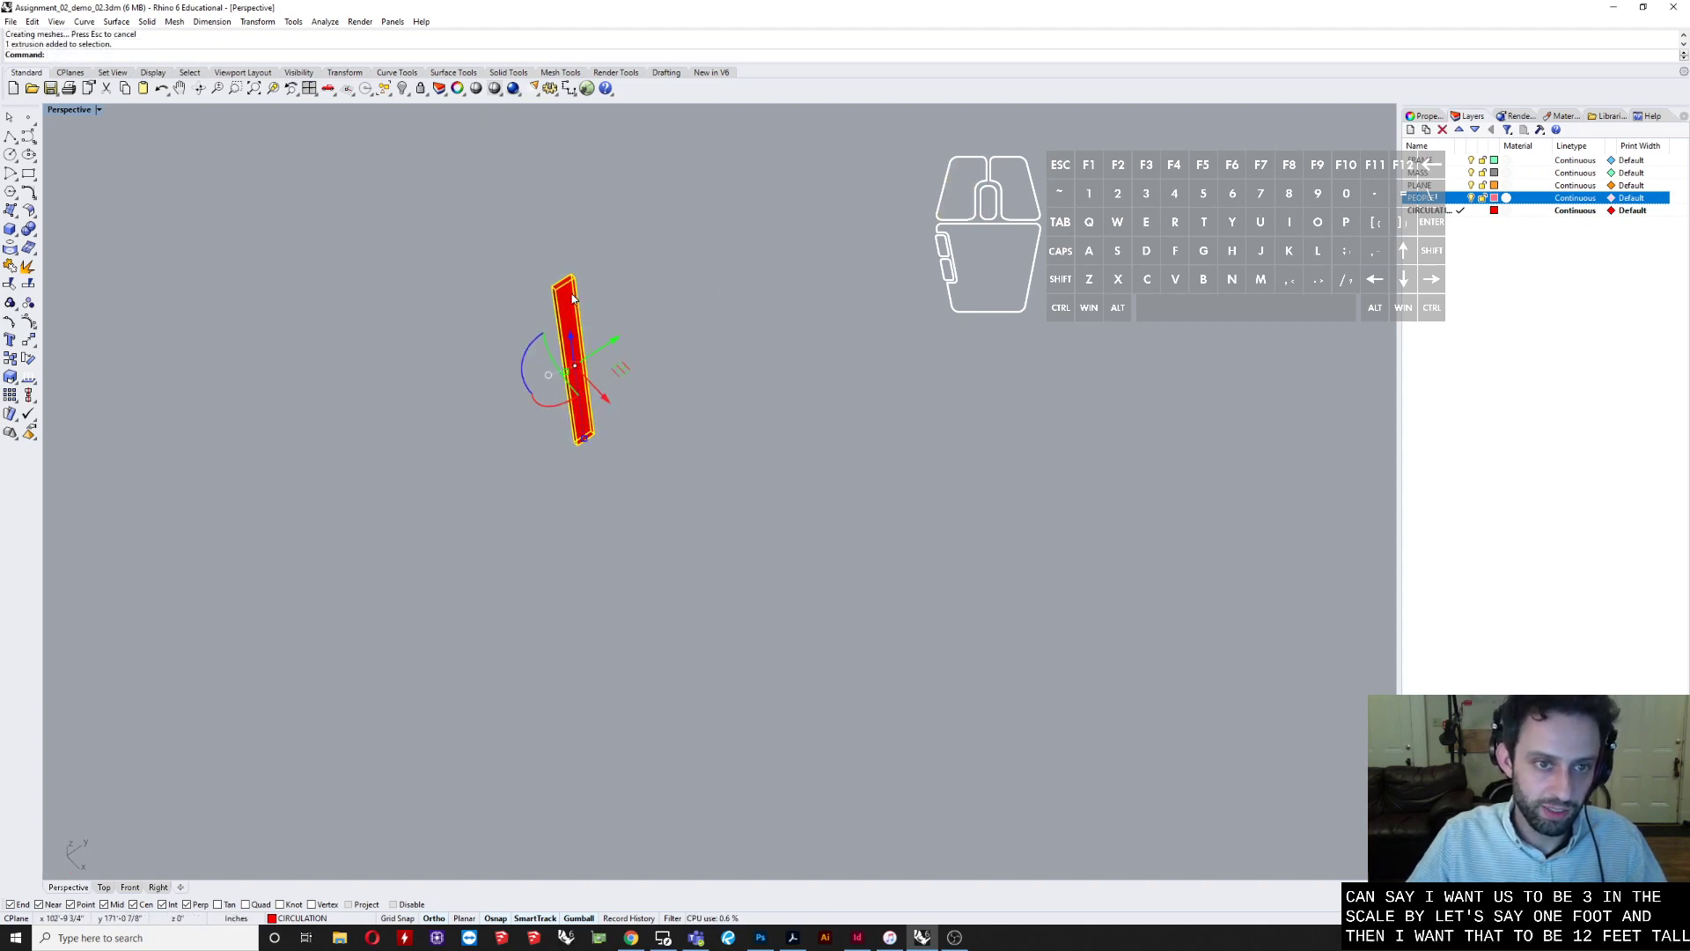
{"action": "scroll", "coordinate": [574, 304], "scroll_direction": "down", "scroll_amount": 8}
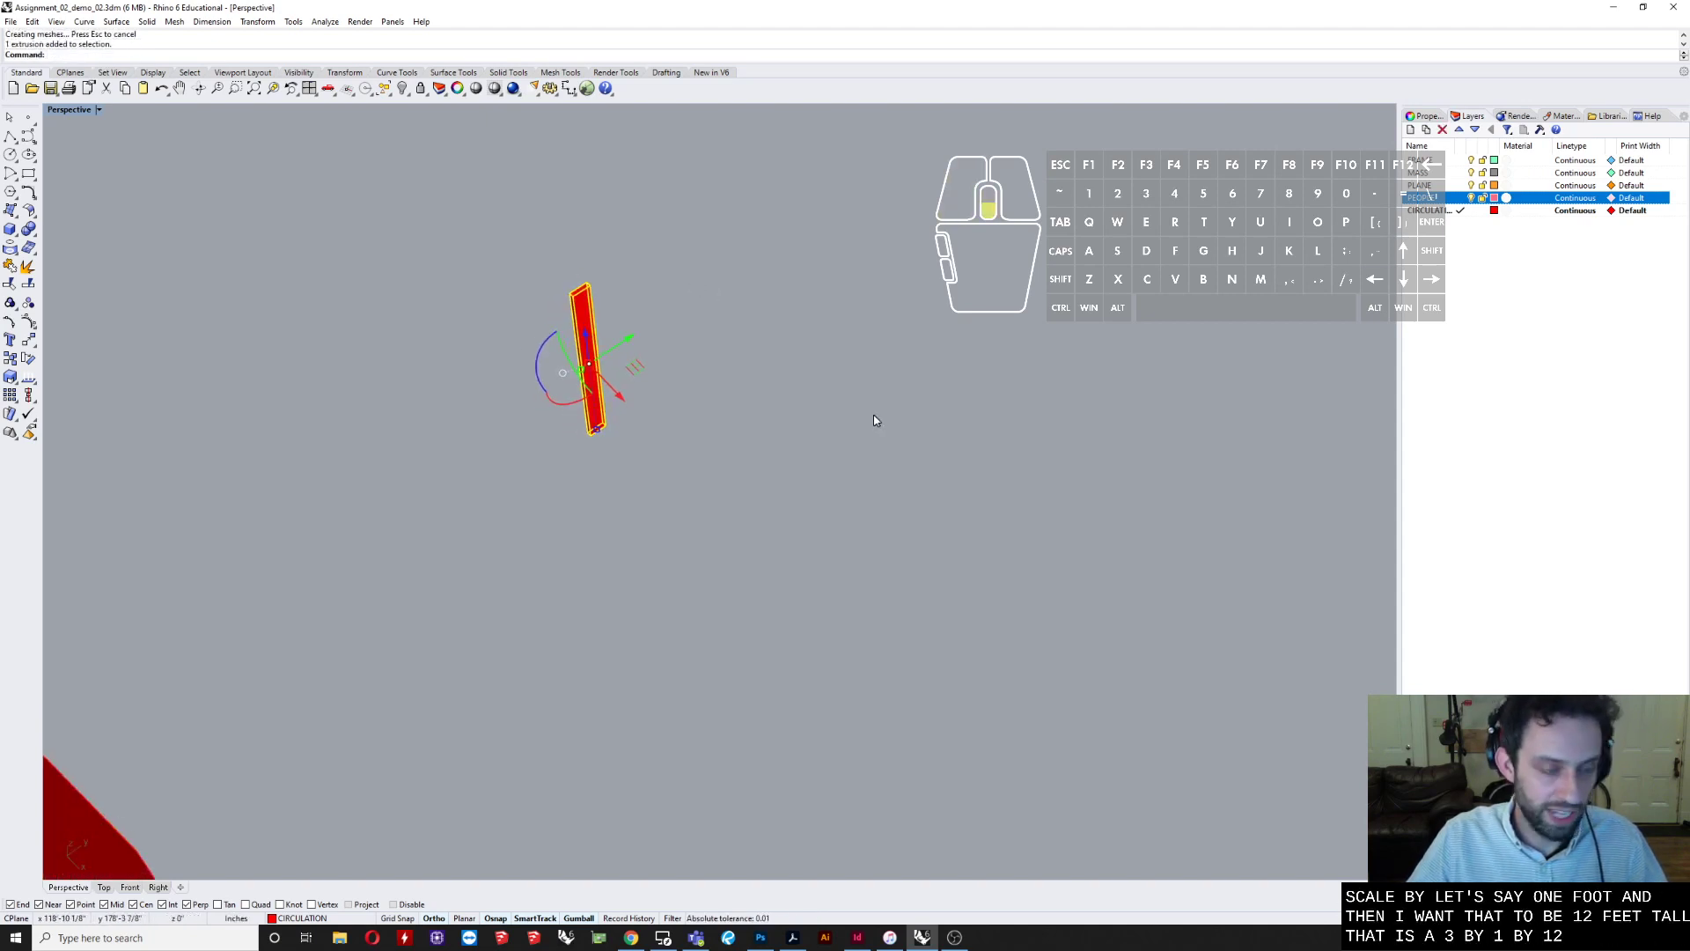
{"action": "mouse_move", "coordinate": [760, 431]}
{"action": "right_mouse_down"}
{"action": "mouse_move", "coordinate": [717, 416]}
{"action": "mouse_move", "coordinate": [730, 423]}
{"action": "right_mouse_up"}
{"action": "scroll", "coordinate": [717, 415], "scroll_direction": "down", "scroll_amount": 5}
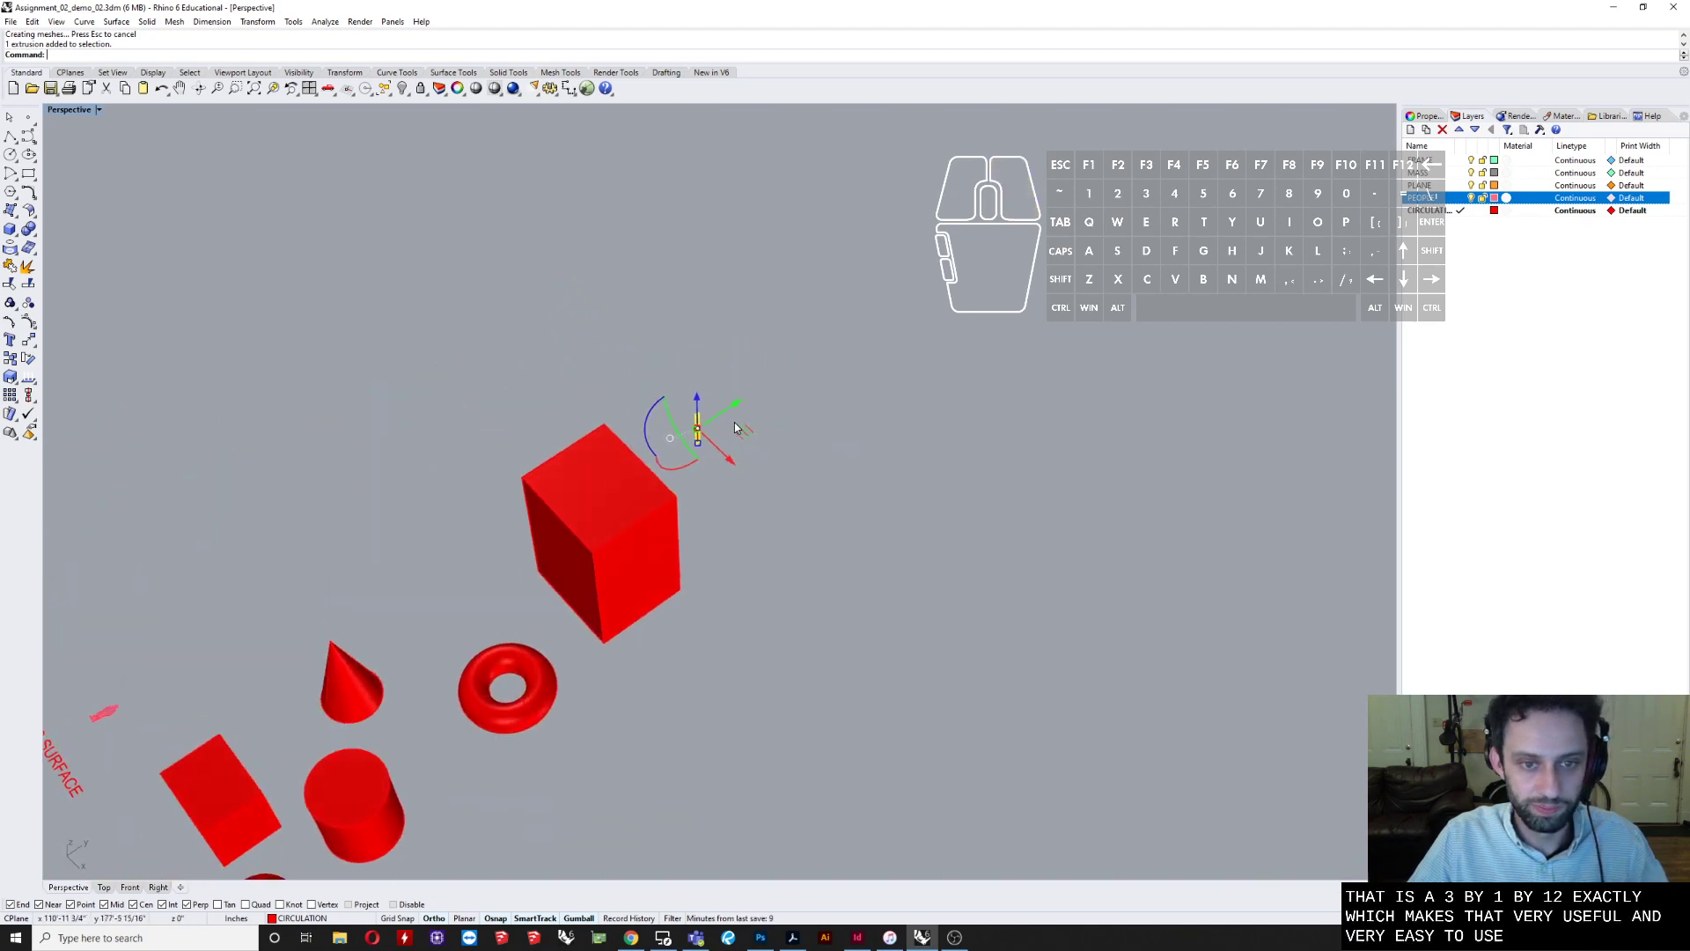
{"action": "scroll", "coordinate": [728, 422], "scroll_direction": "up", "scroll_amount": 4}
{"action": "key", "text": "Delete"}
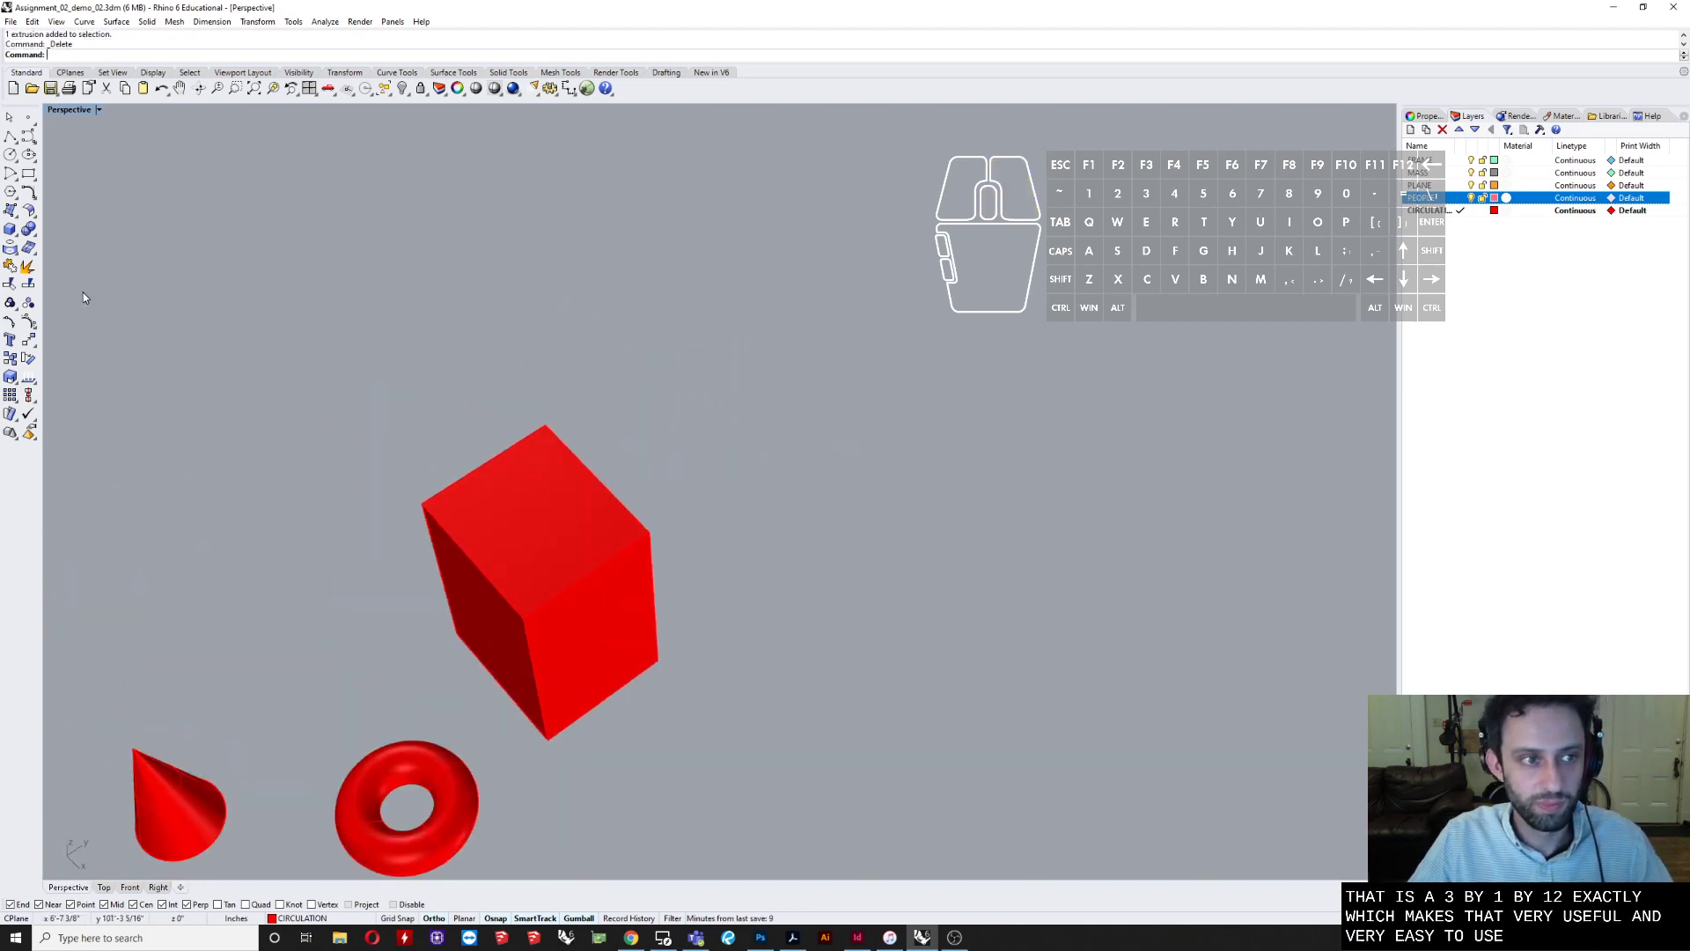
- Model a freehand box beside the large box from two opposite base corners and a height
{"action": "left_click", "coordinate": [10, 230]}
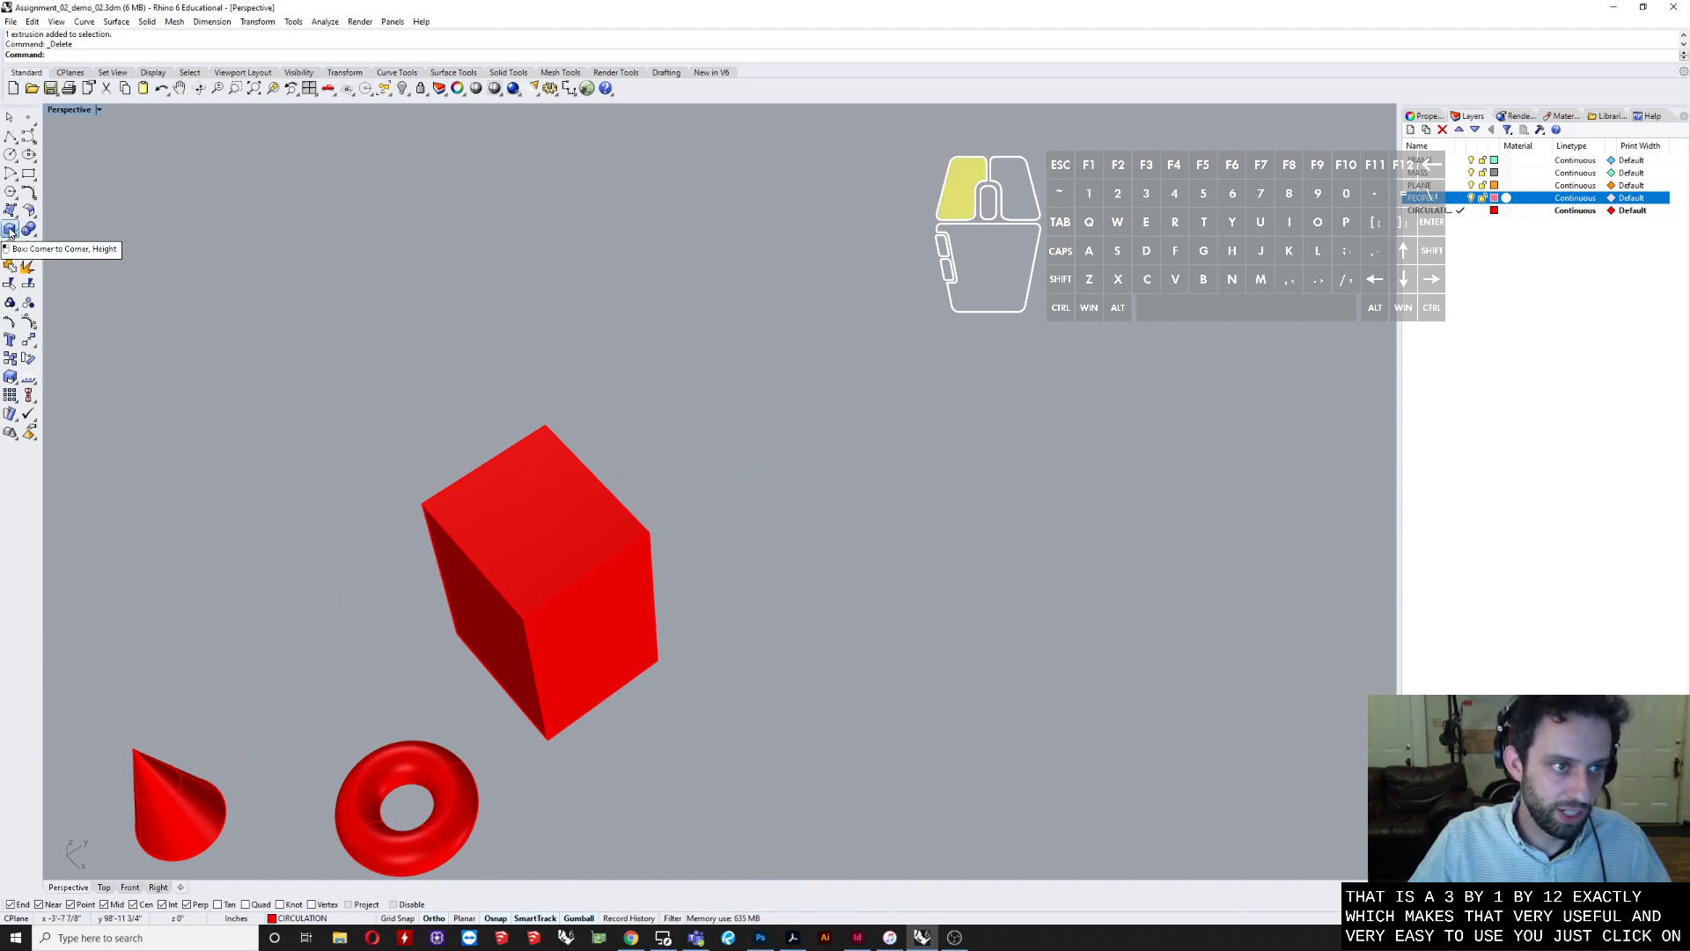
{"action": "left_click", "coordinate": [679, 544]}
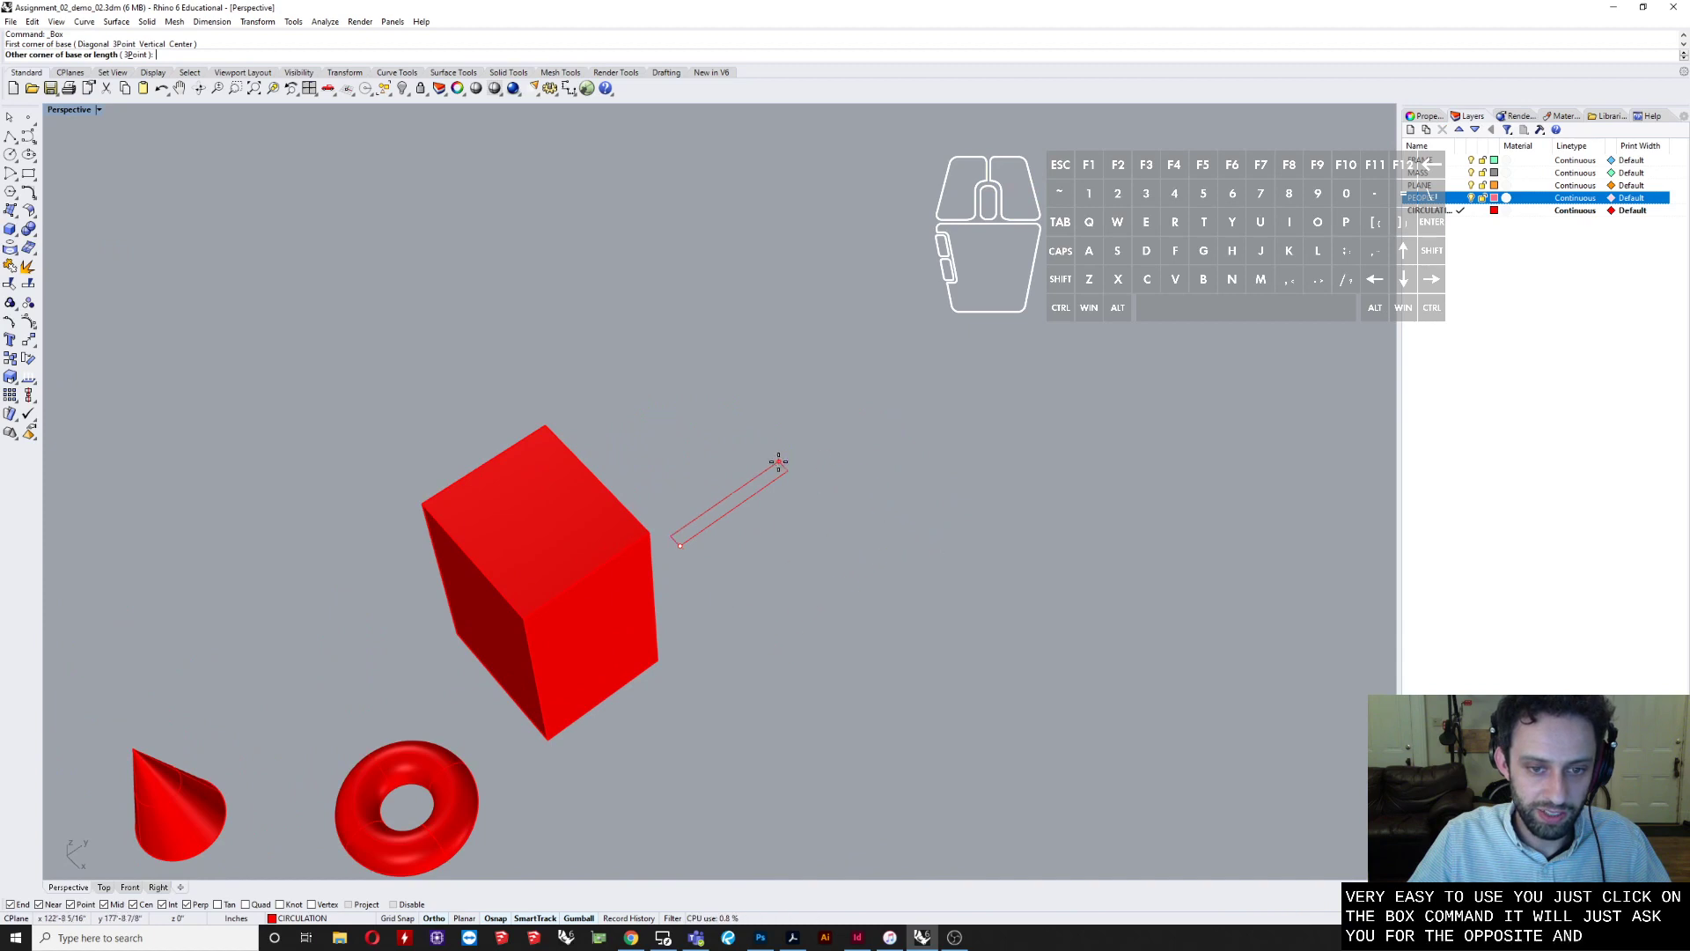
{"action": "scroll", "coordinate": [757, 440], "scroll_direction": "up", "scroll_amount": 3}
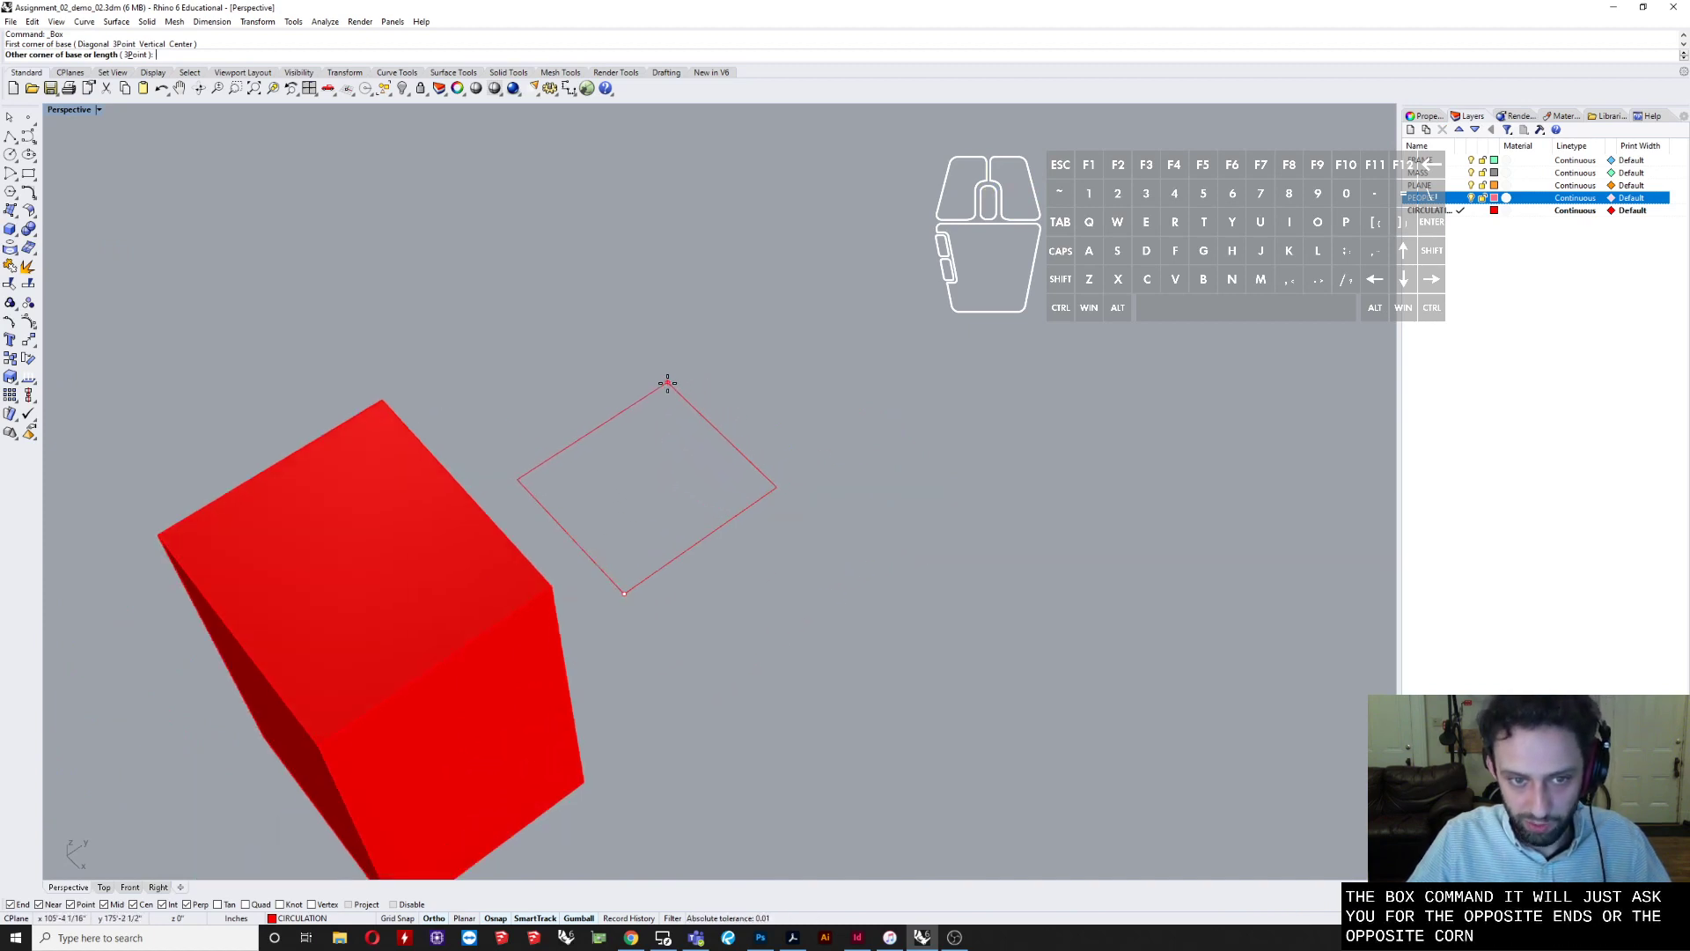
{"action": "left_click", "coordinate": [866, 542]}
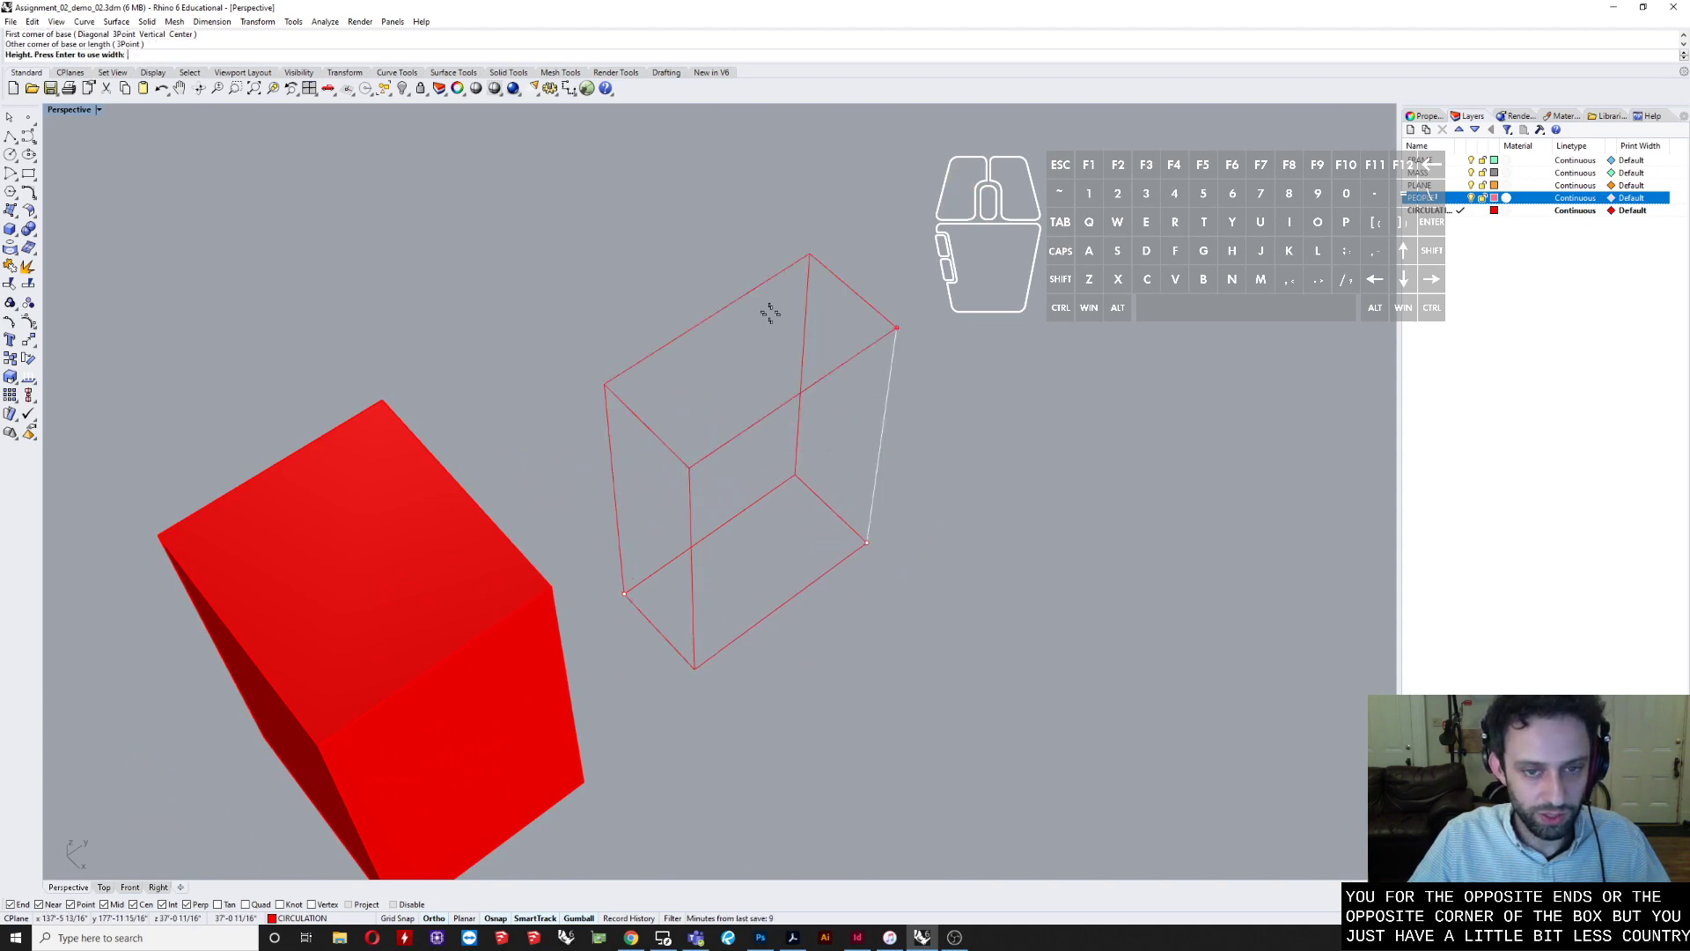
{"action": "left_click", "coordinate": [841, 393]}
- Select the corner-to-corner box and delete it
{"action": "scroll", "coordinate": [738, 440], "scroll_direction": "down", "scroll_amount": 7}
{"action": "left_click", "coordinate": [738, 442]}
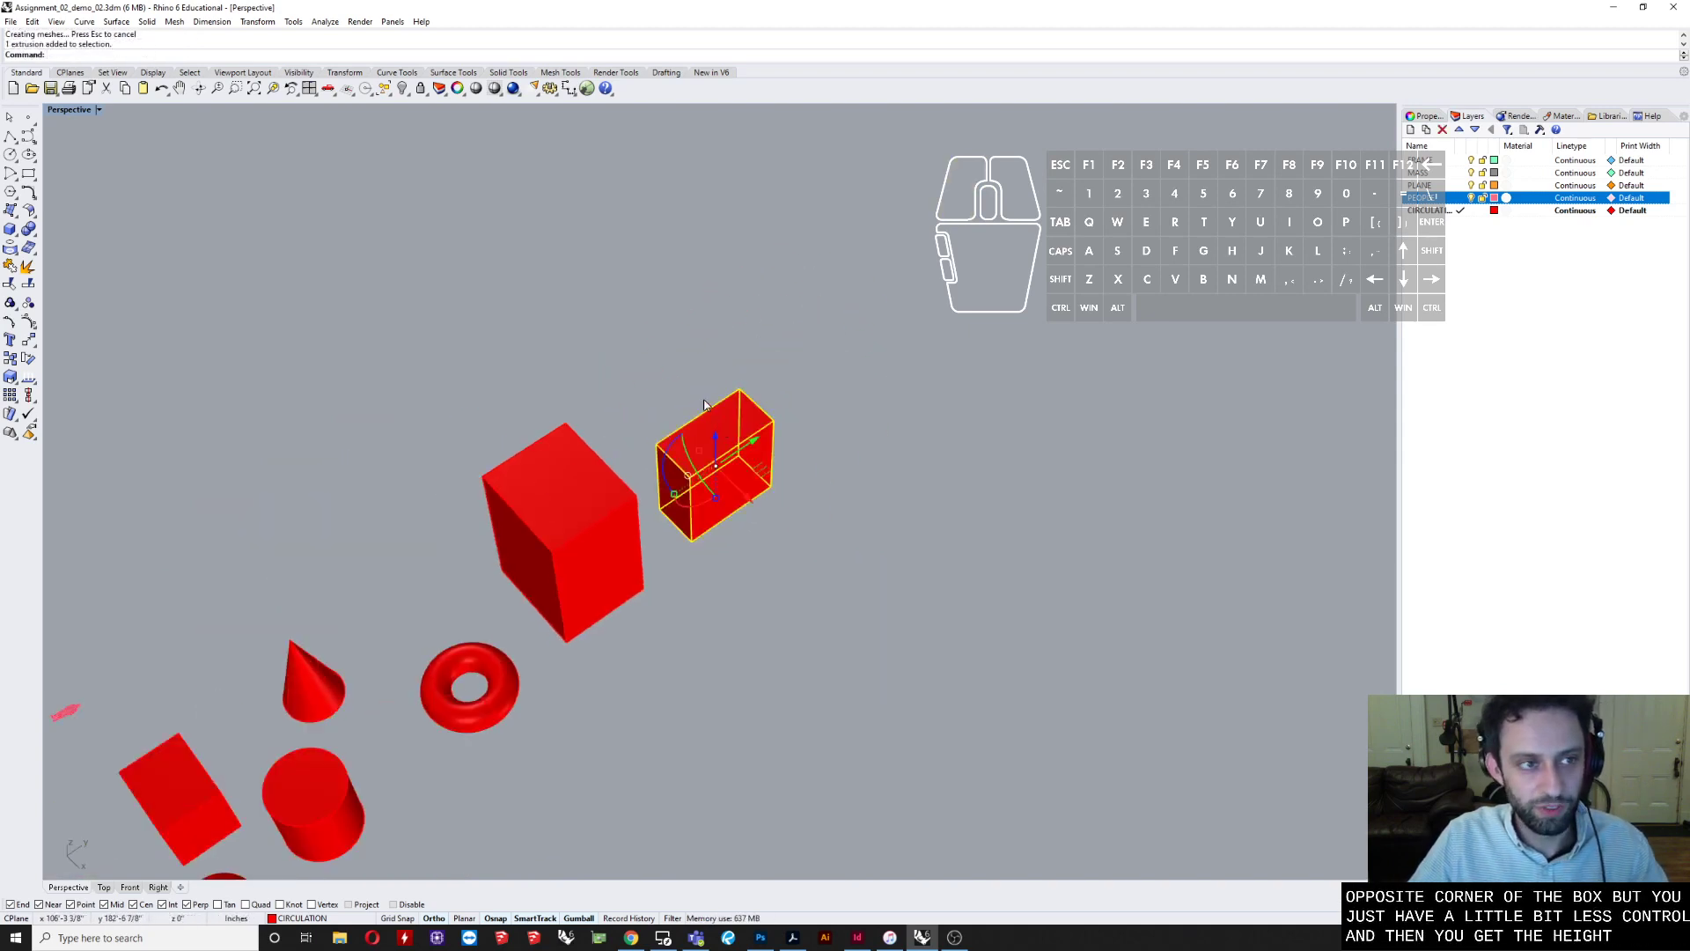
{"action": "key", "text": "Delete"}
- Model a large freehand sphere behind the tall box, defined by its center and radius
{"action": "scroll", "coordinate": [472, 464], "scroll_direction": "down", "scroll_amount": 6}
{"action": "right_click_drag", "start_coordinate": [434, 530], "coordinate": [442, 527], "text": "shift"}
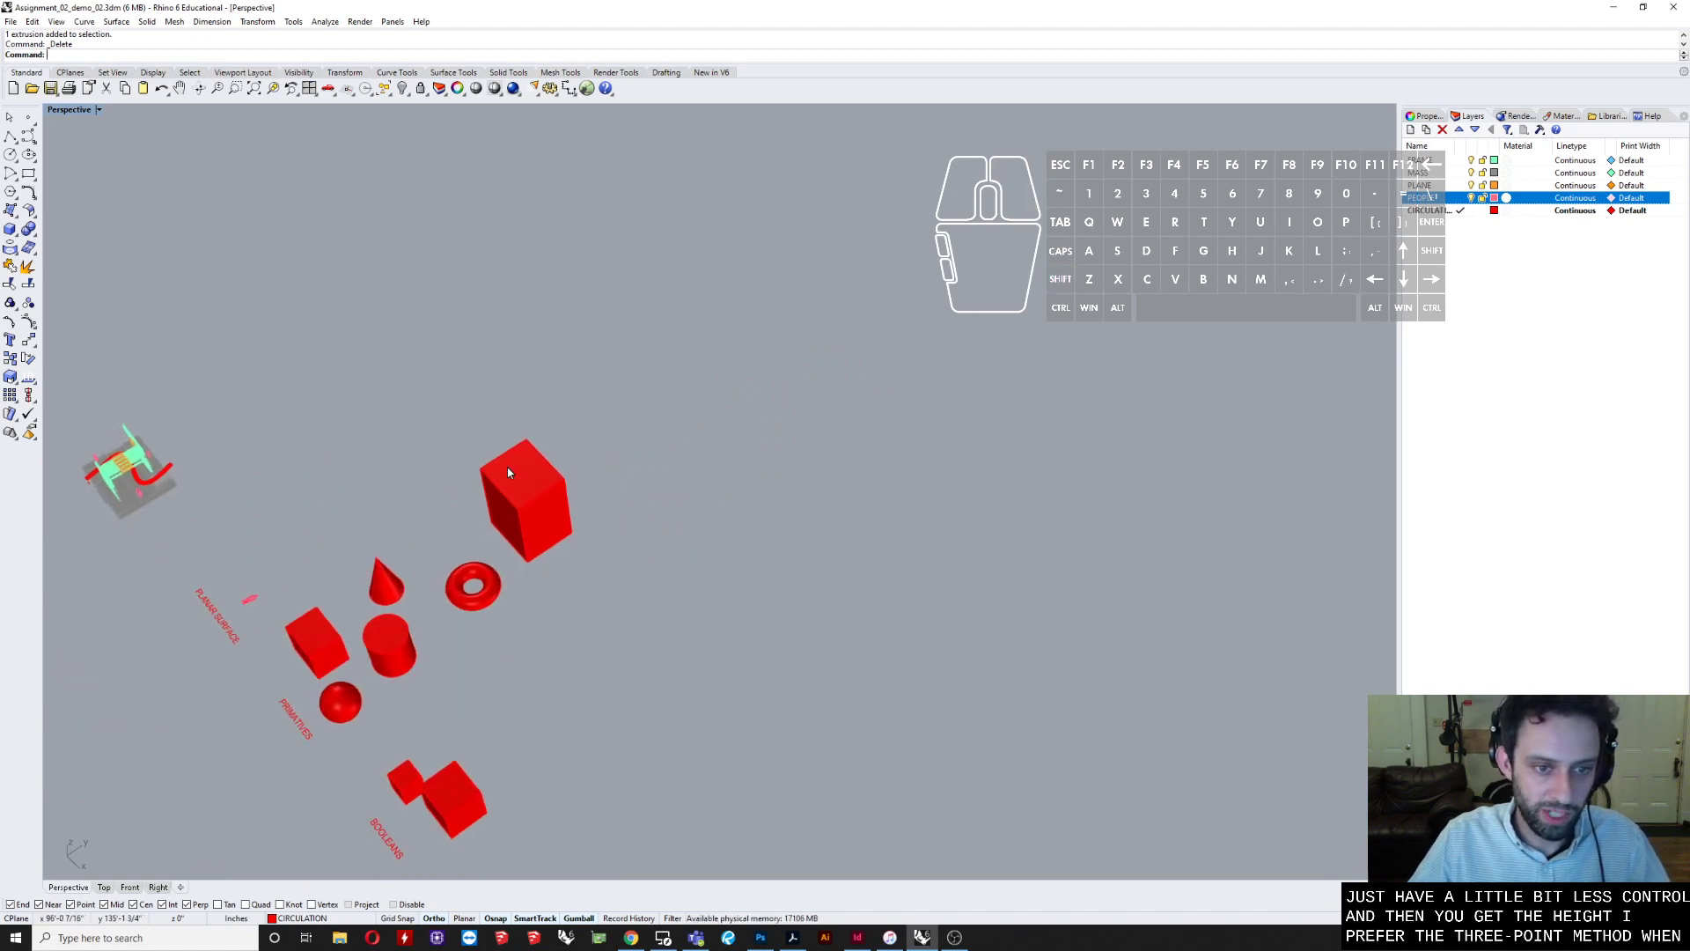
{"action": "scroll", "coordinate": [511, 470], "scroll_direction": "up", "scroll_amount": 7}
{"action": "right_click_drag", "start_coordinate": [555, 530], "coordinate": [863, 396], "text": "shift"}
{"action": "right_click_drag", "start_coordinate": [964, 605], "coordinate": [1006, 506], "text": "shift"}
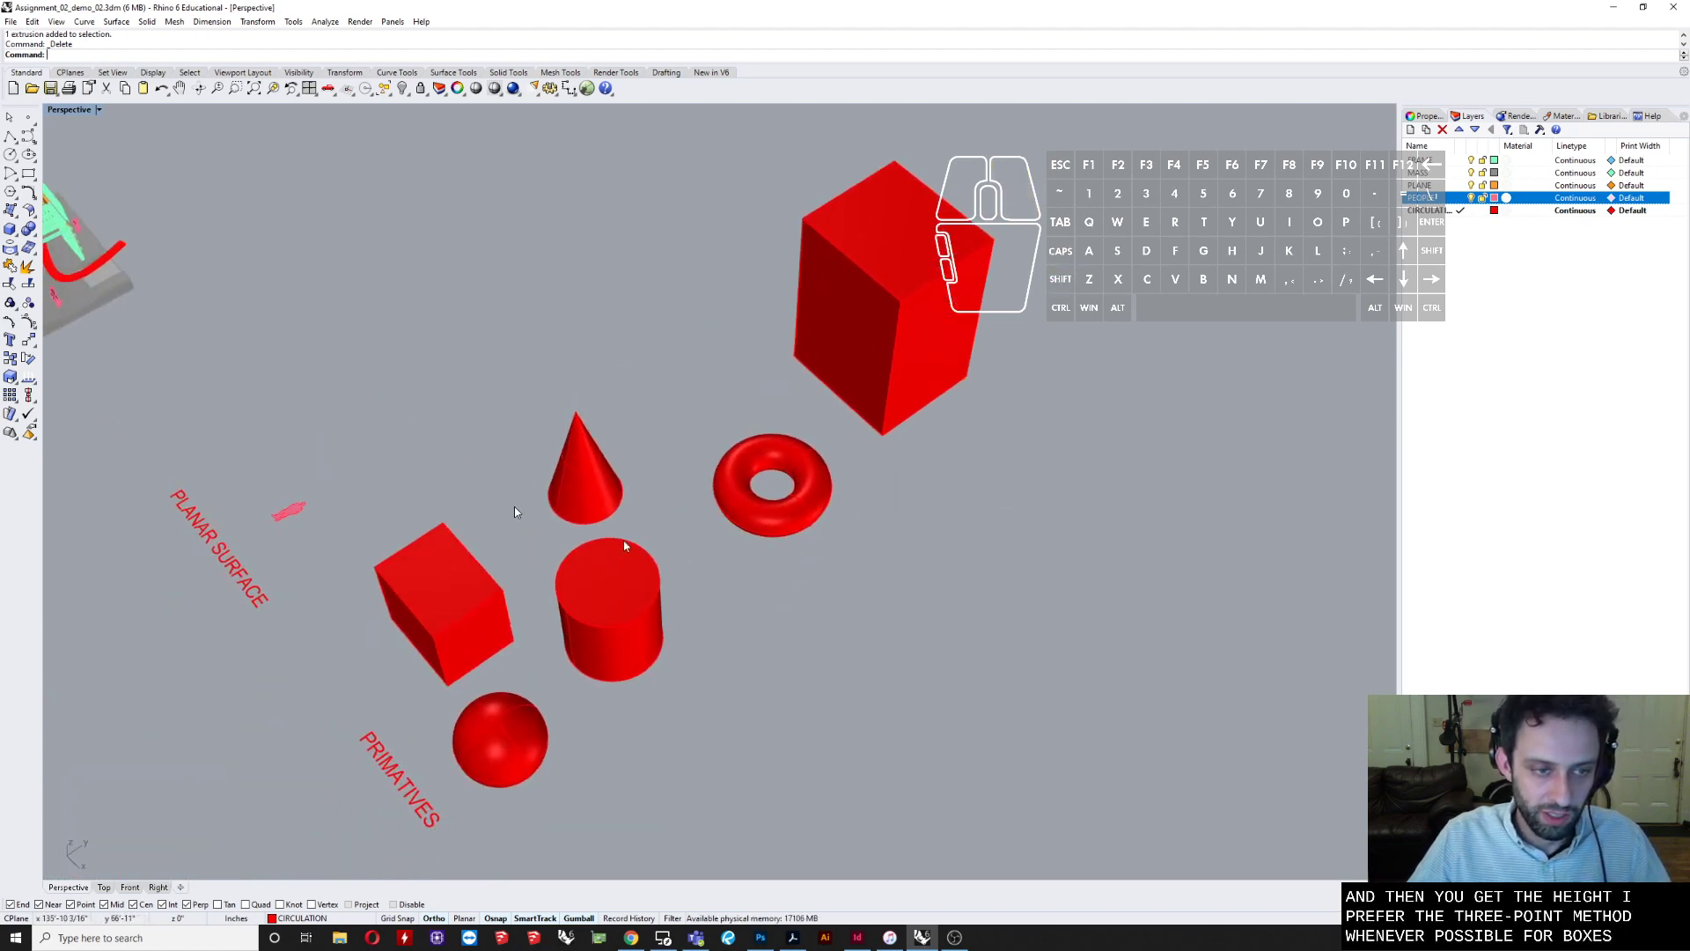
{"action": "left_click", "coordinate": [11, 230]}
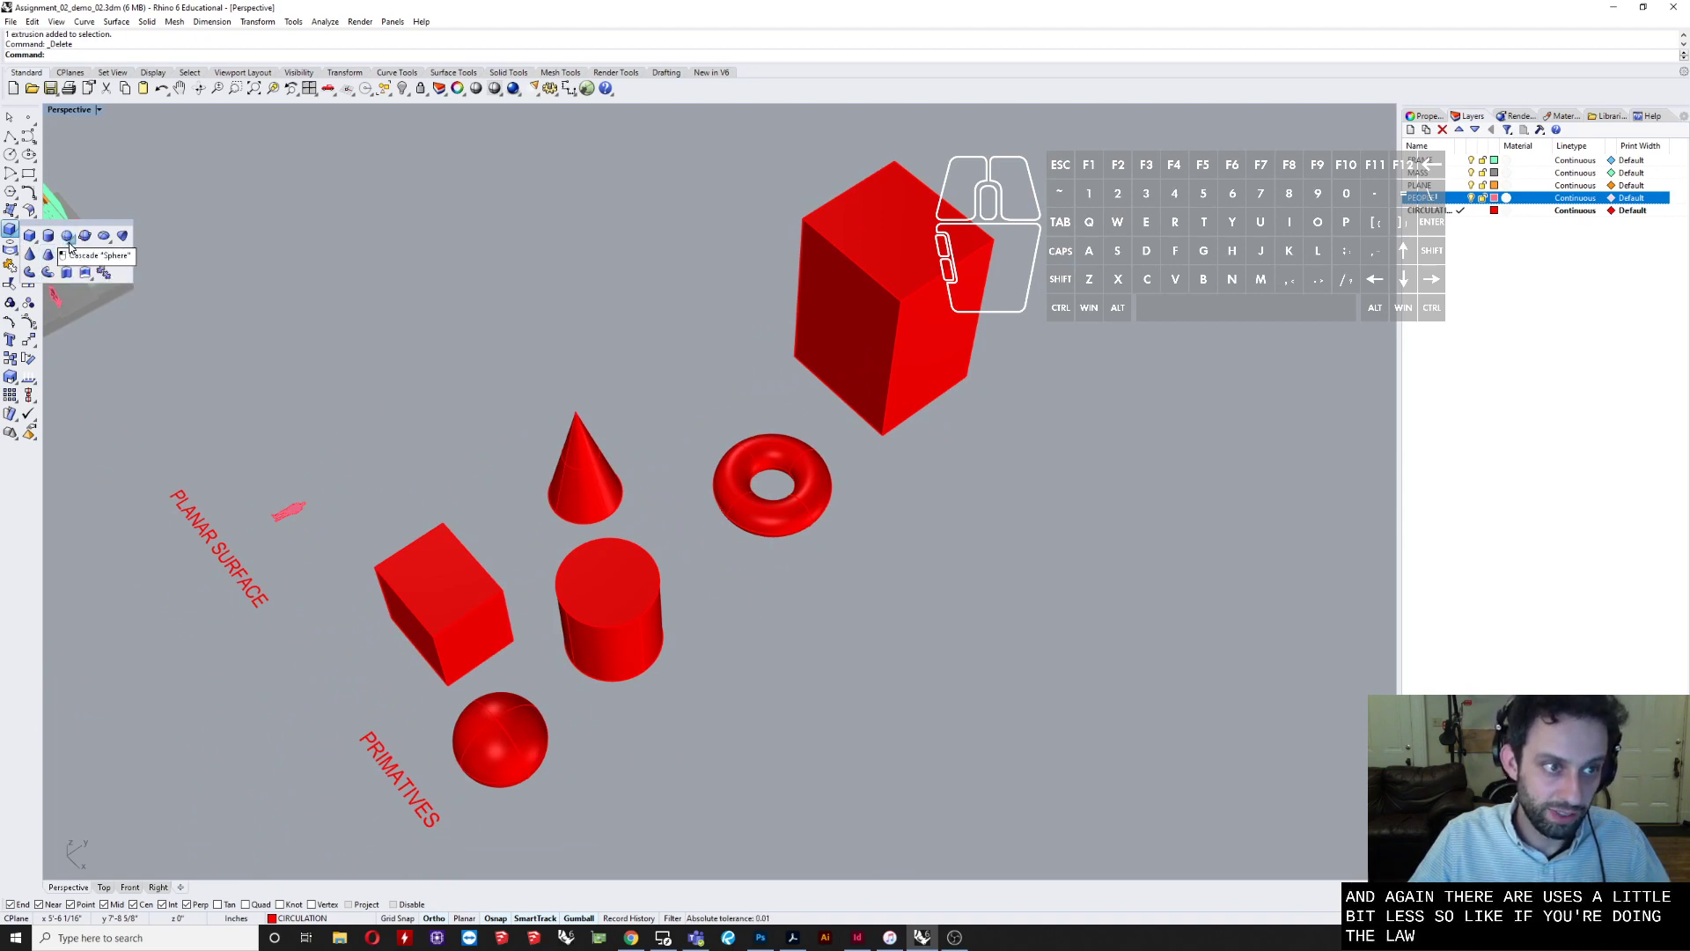
{"action": "left_click", "coordinate": [67, 236]}
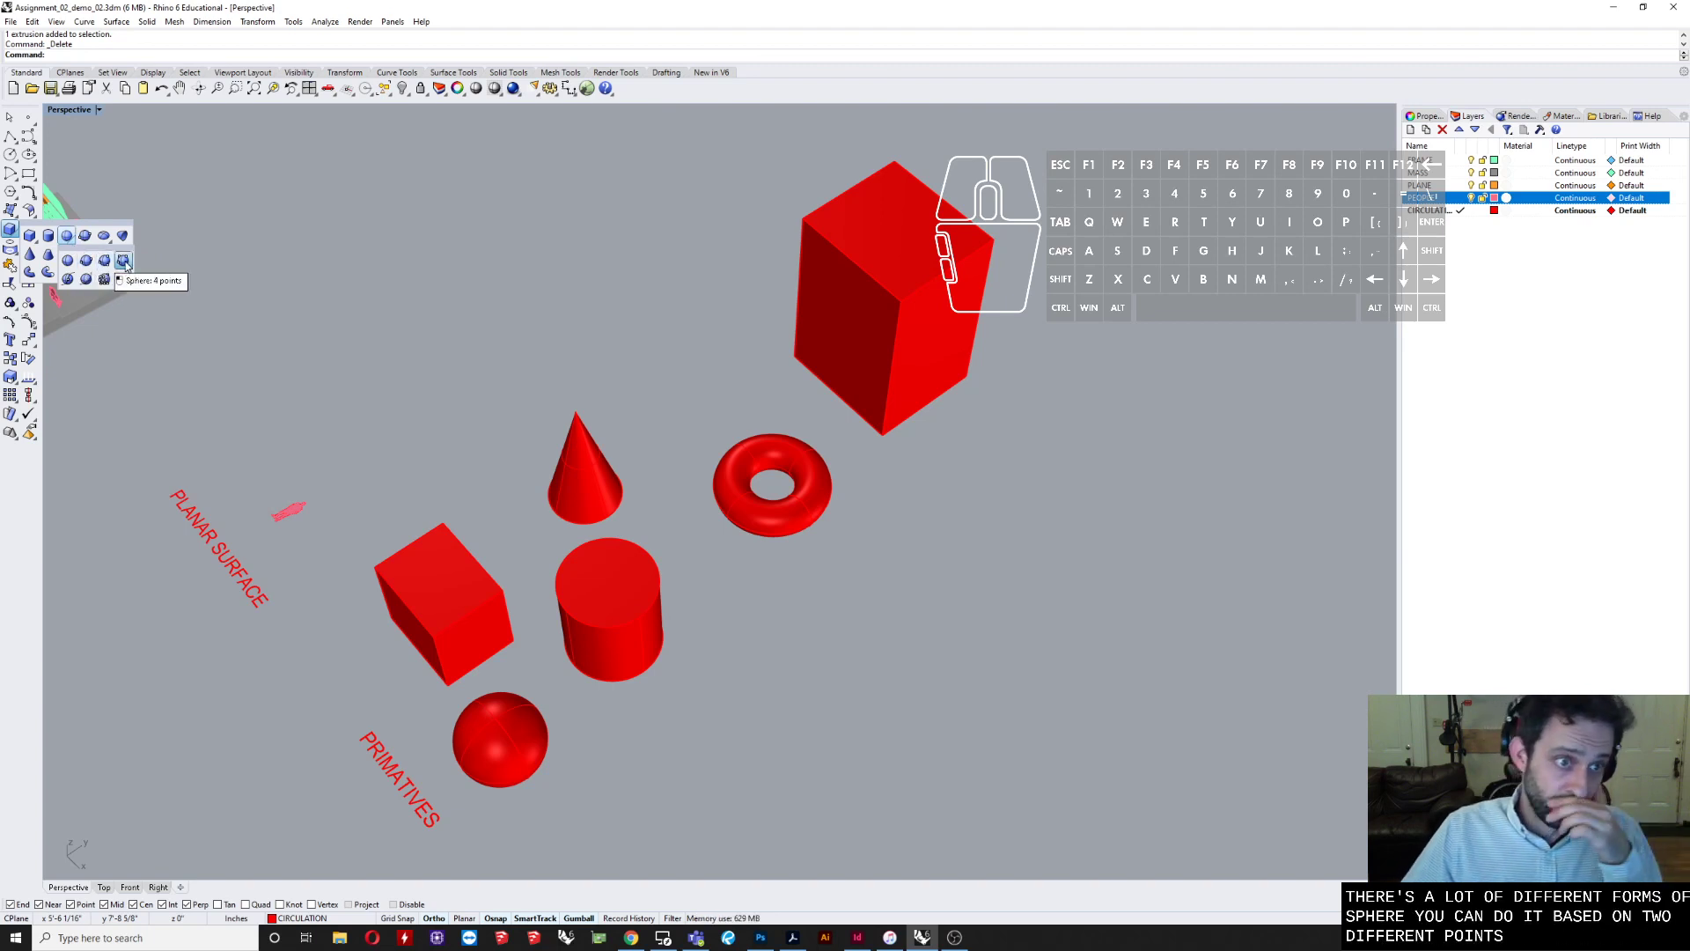
{"action": "left_click", "coordinate": [68, 260]}
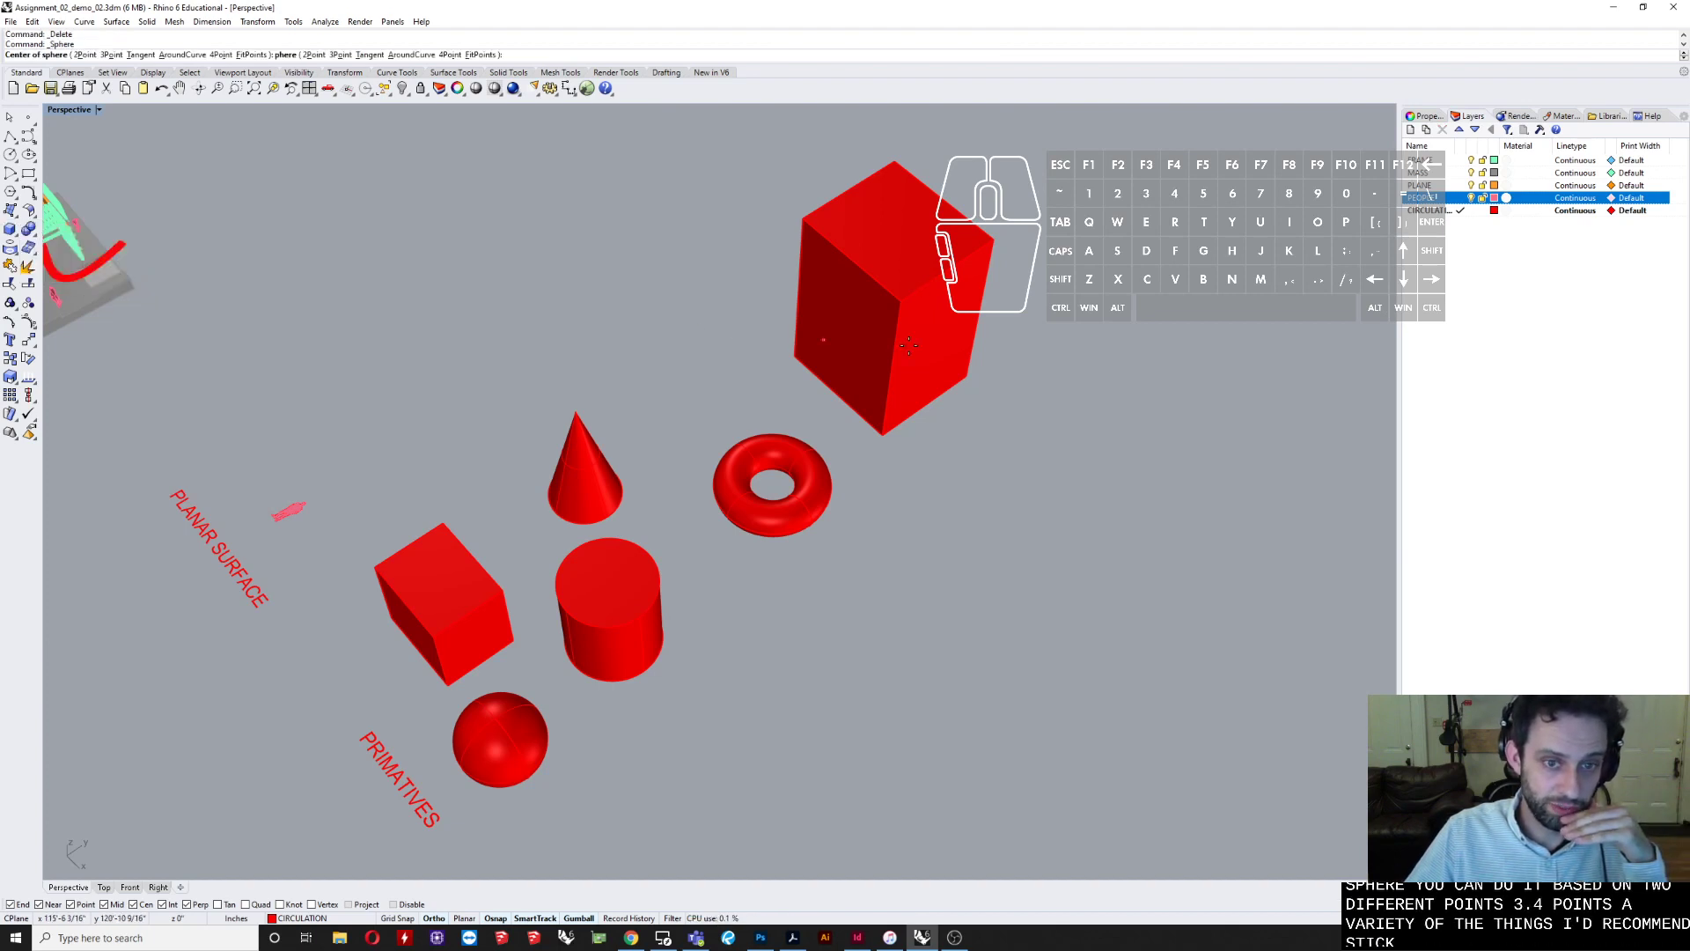
{"action": "middle_click_drag", "start_coordinate": [1018, 196], "coordinate": [515, 505]}
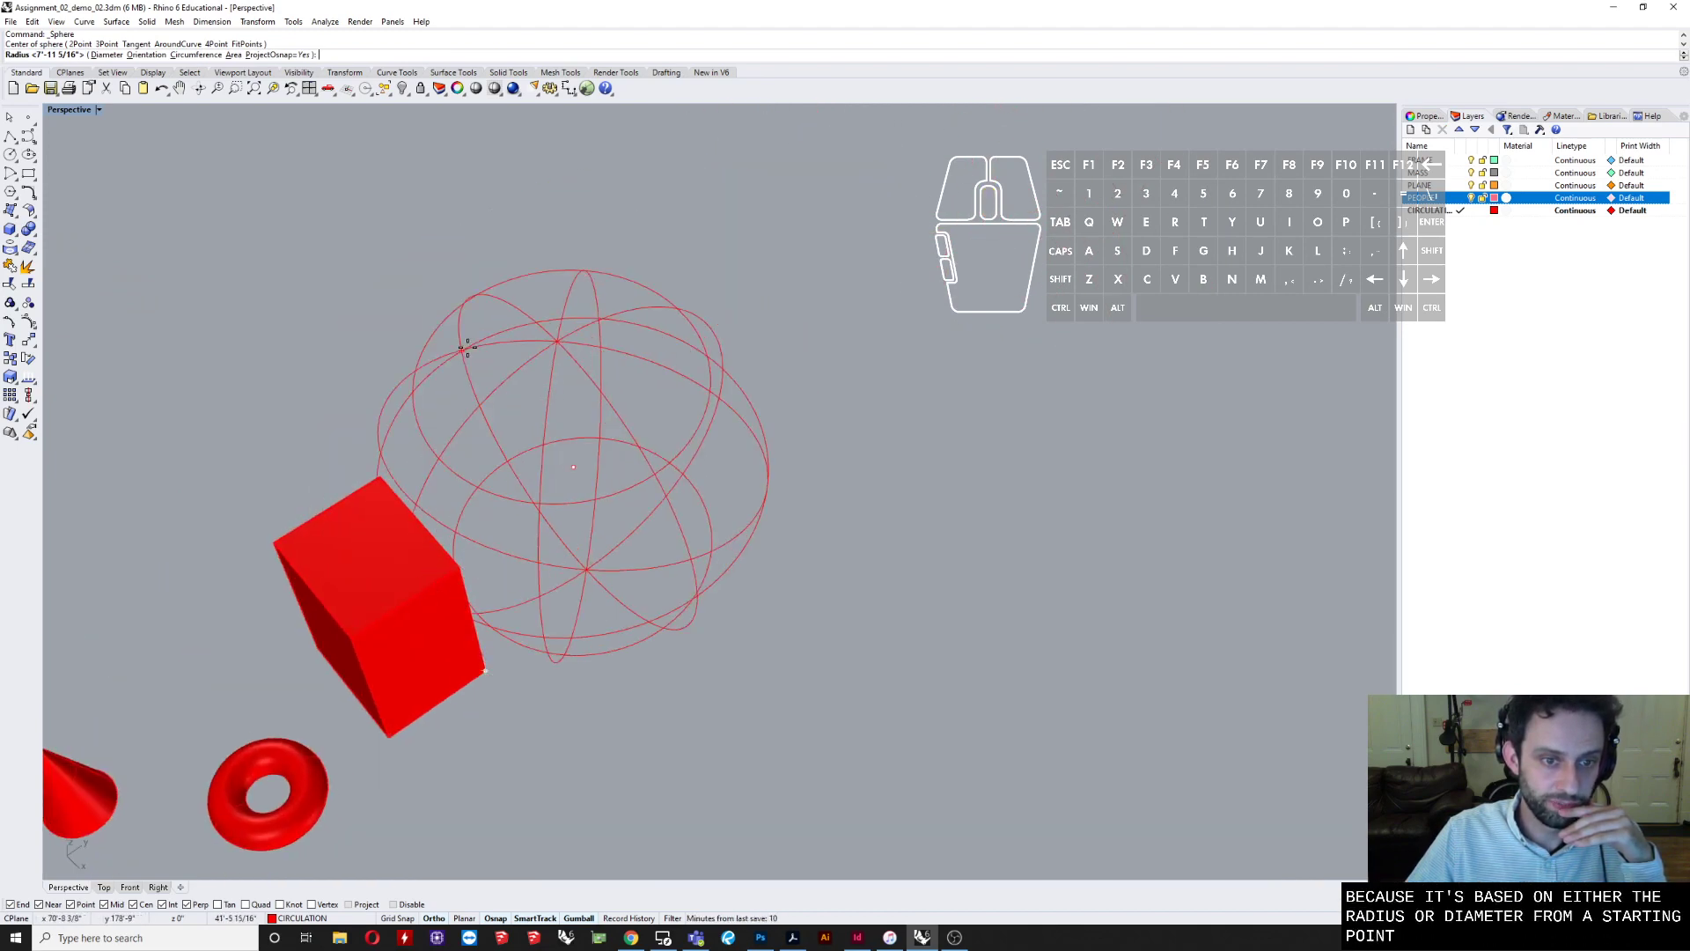
{"action": "left_click", "coordinate": [541, 368]}
- Examine the two boxes at the BOOLEANS label from several angles
{"action": "right_click_drag", "start_coordinate": [662, 459], "coordinate": [708, 563]}
{"action": "scroll", "coordinate": [659, 476], "scroll_direction": "down", "scroll_amount": 8}
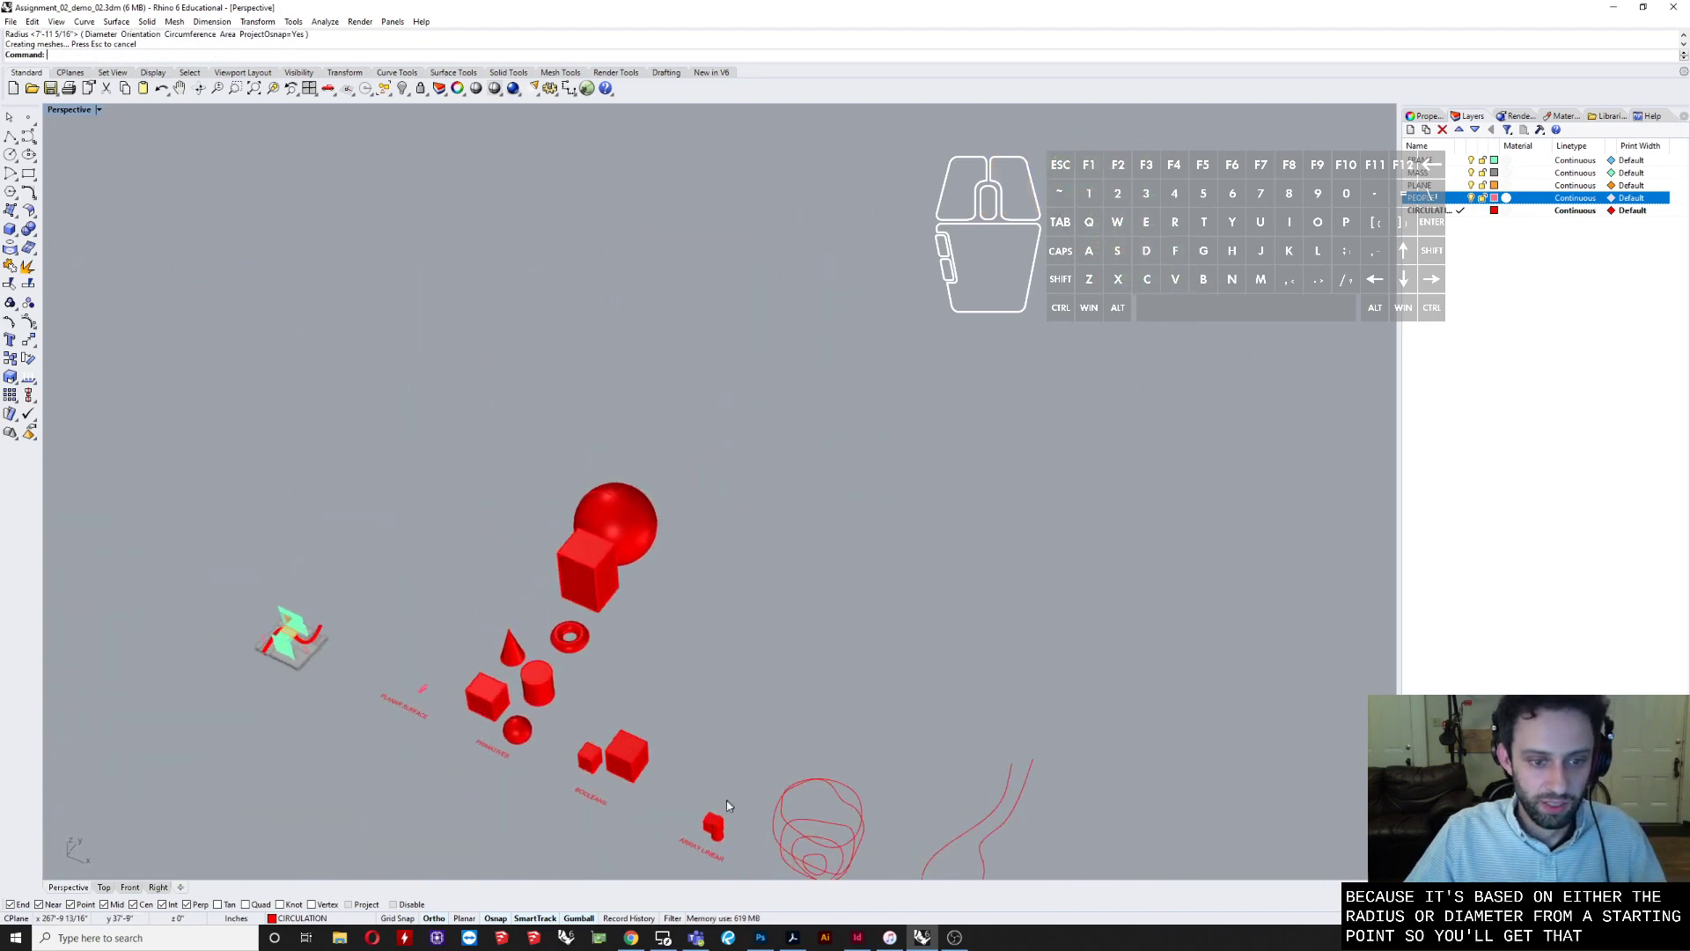
{"action": "scroll", "coordinate": [673, 790], "scroll_direction": "up", "scroll_amount": 12}
{"action": "right_click_drag", "start_coordinate": [494, 784], "coordinate": [809, 643]}
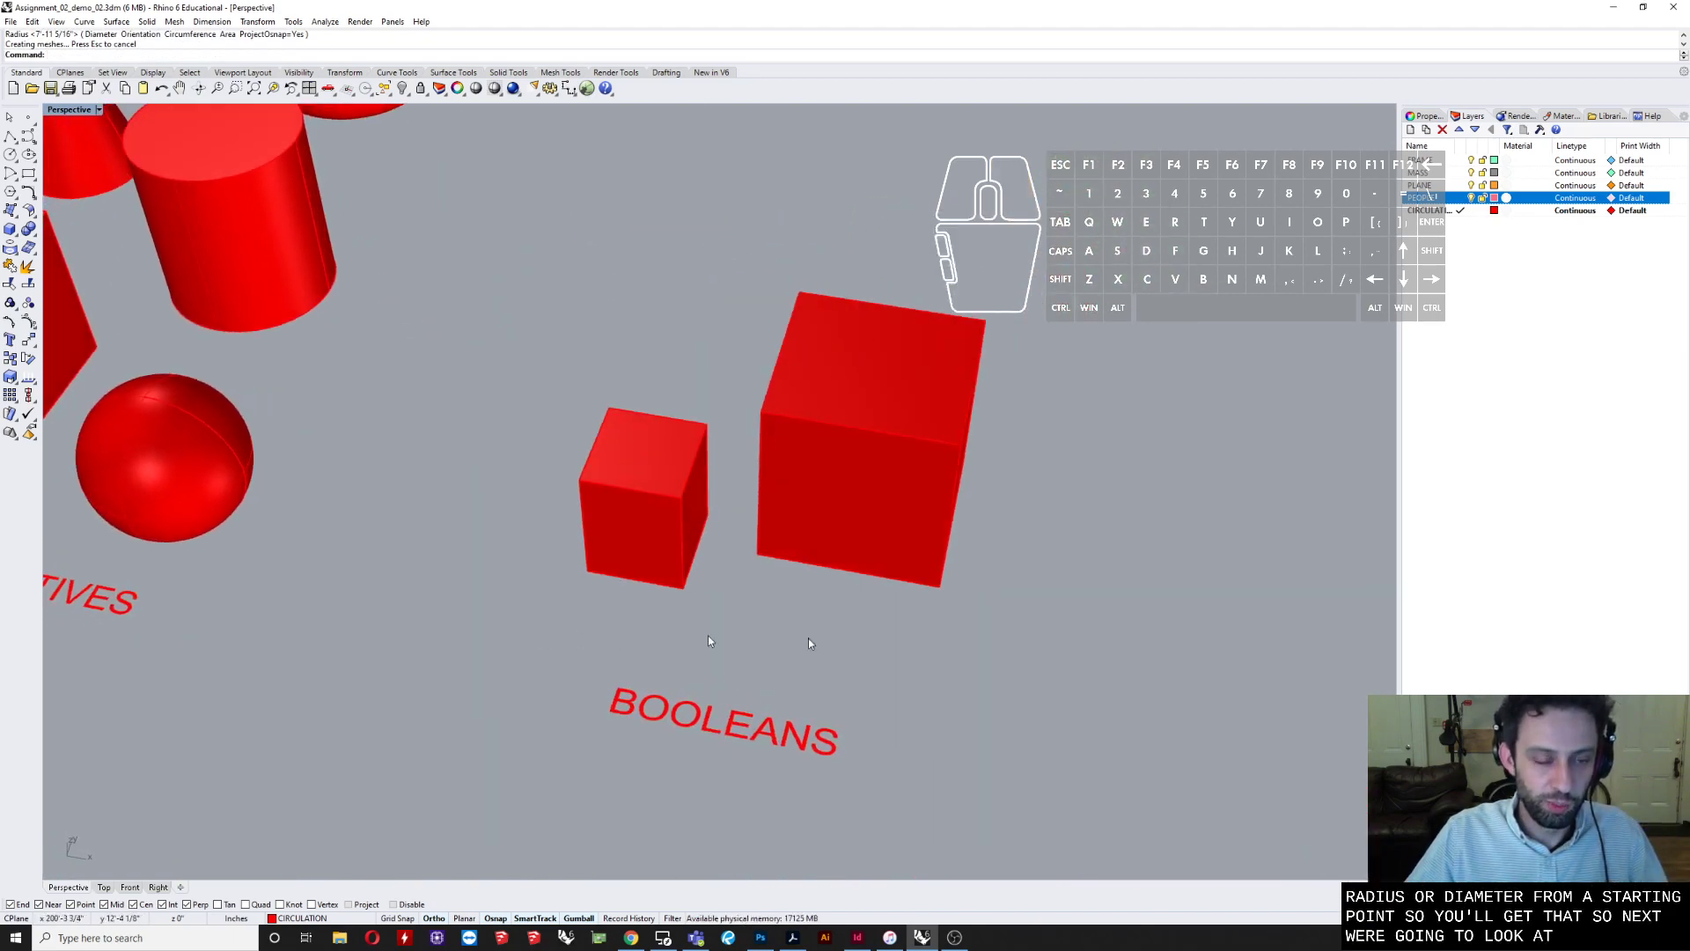
{"action": "right_click_drag", "start_coordinate": [1039, 613], "coordinate": [888, 669], "text": "shift"}
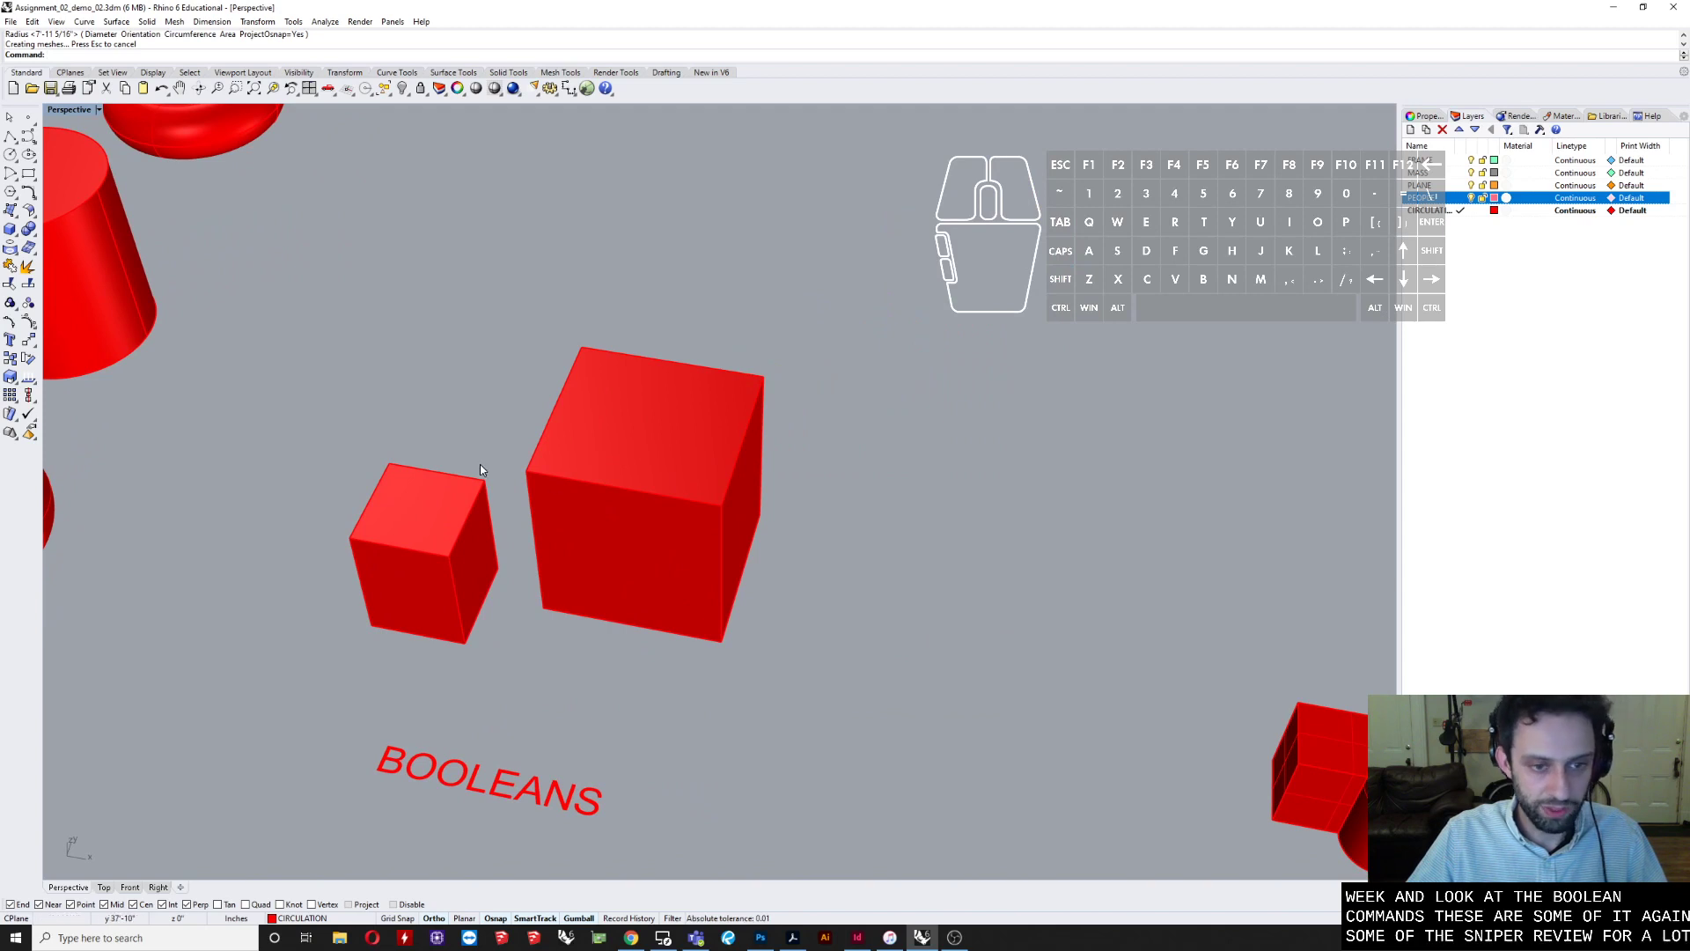
{"action": "right_click_drag", "start_coordinate": [478, 463], "coordinate": [543, 438]}
{"action": "scroll", "coordinate": [476, 486], "scroll_direction": "down", "scroll_amount": 5}
{"action": "scroll", "coordinate": [543, 611], "scroll_direction": "up", "scroll_amount": 3}
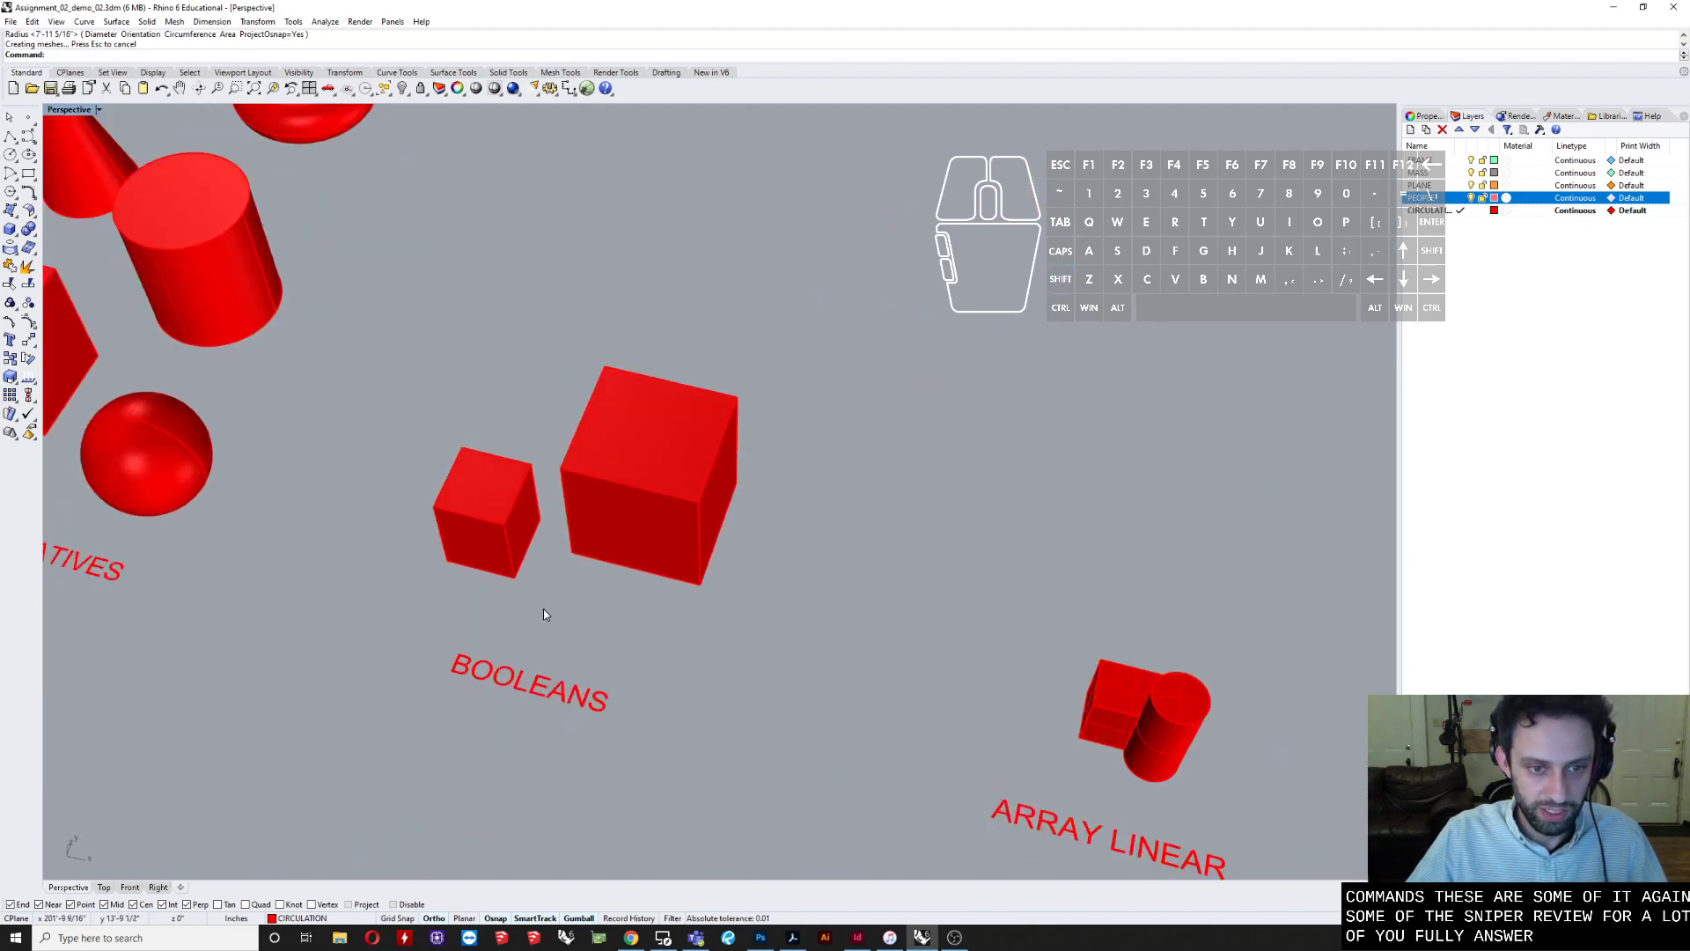
{"action": "right_click_drag", "start_coordinate": [543, 609], "coordinate": [423, 511]}
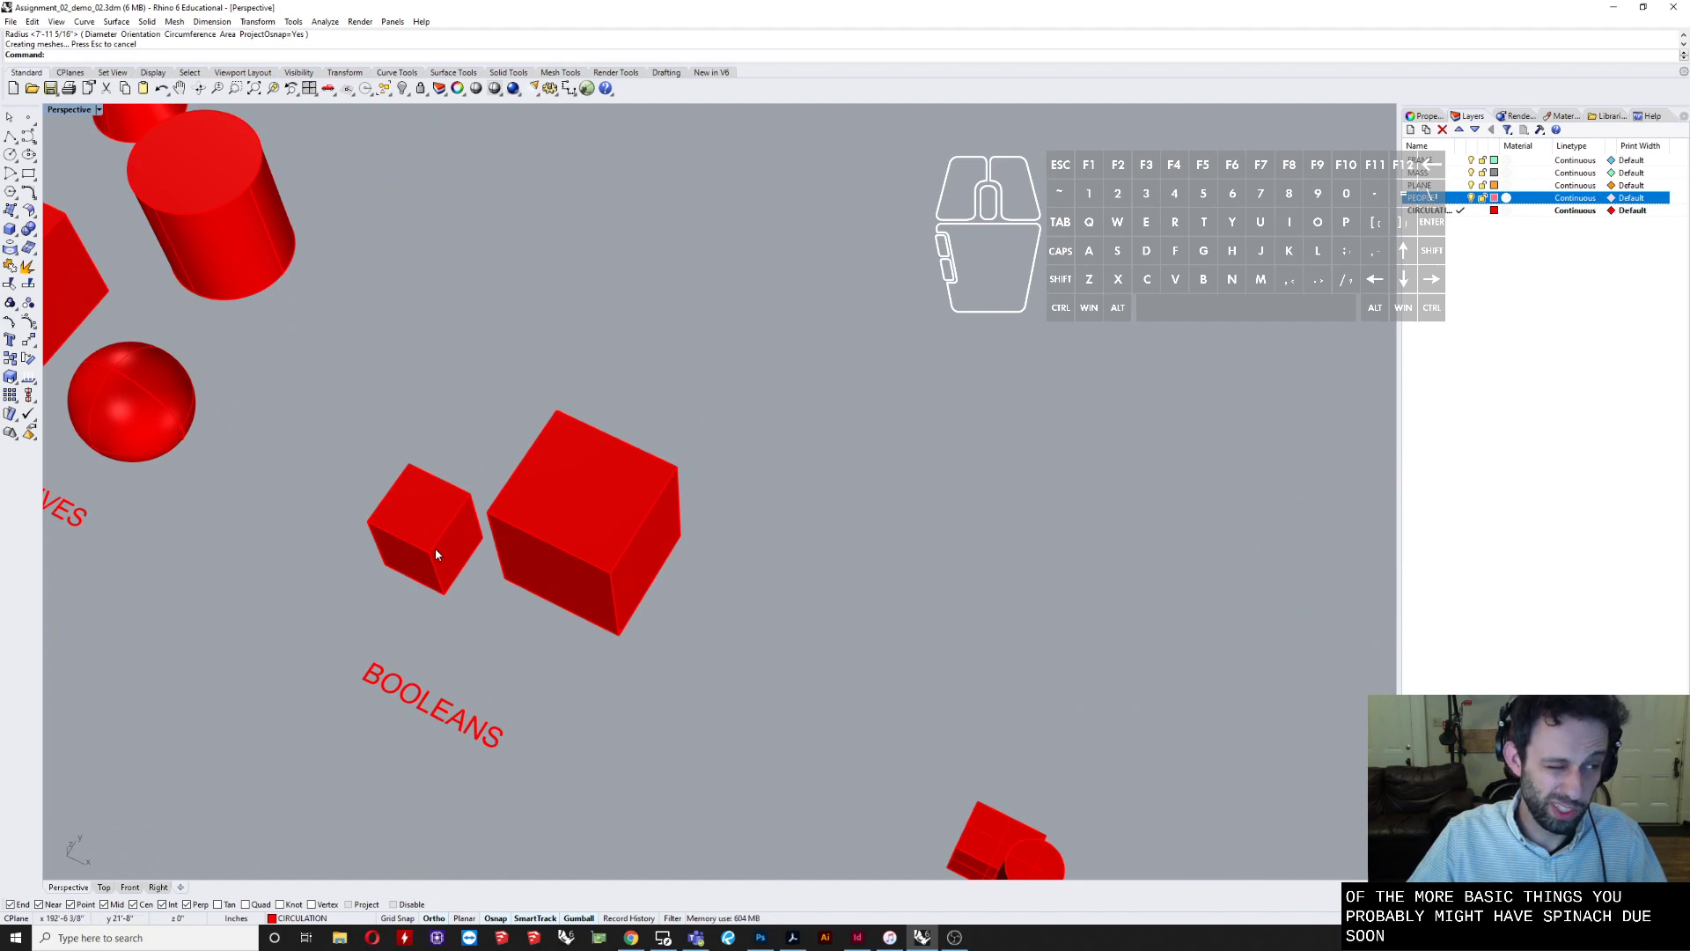
- Model a freehand sphere behind the two boxes at the BOOLEANS label, defined by its center and radius
{"action": "left_click", "coordinate": [436, 554]}
{"action": "mouse_move", "coordinate": [494, 583]}
{"action": "right_mouse_down"}
{"action": "mouse_move", "coordinate": [521, 581]}
{"action": "mouse_move", "coordinate": [494, 594]}
{"action": "right_mouse_up"}
{"action": "scroll", "coordinate": [522, 582], "scroll_direction": "down", "scroll_amount": 2}
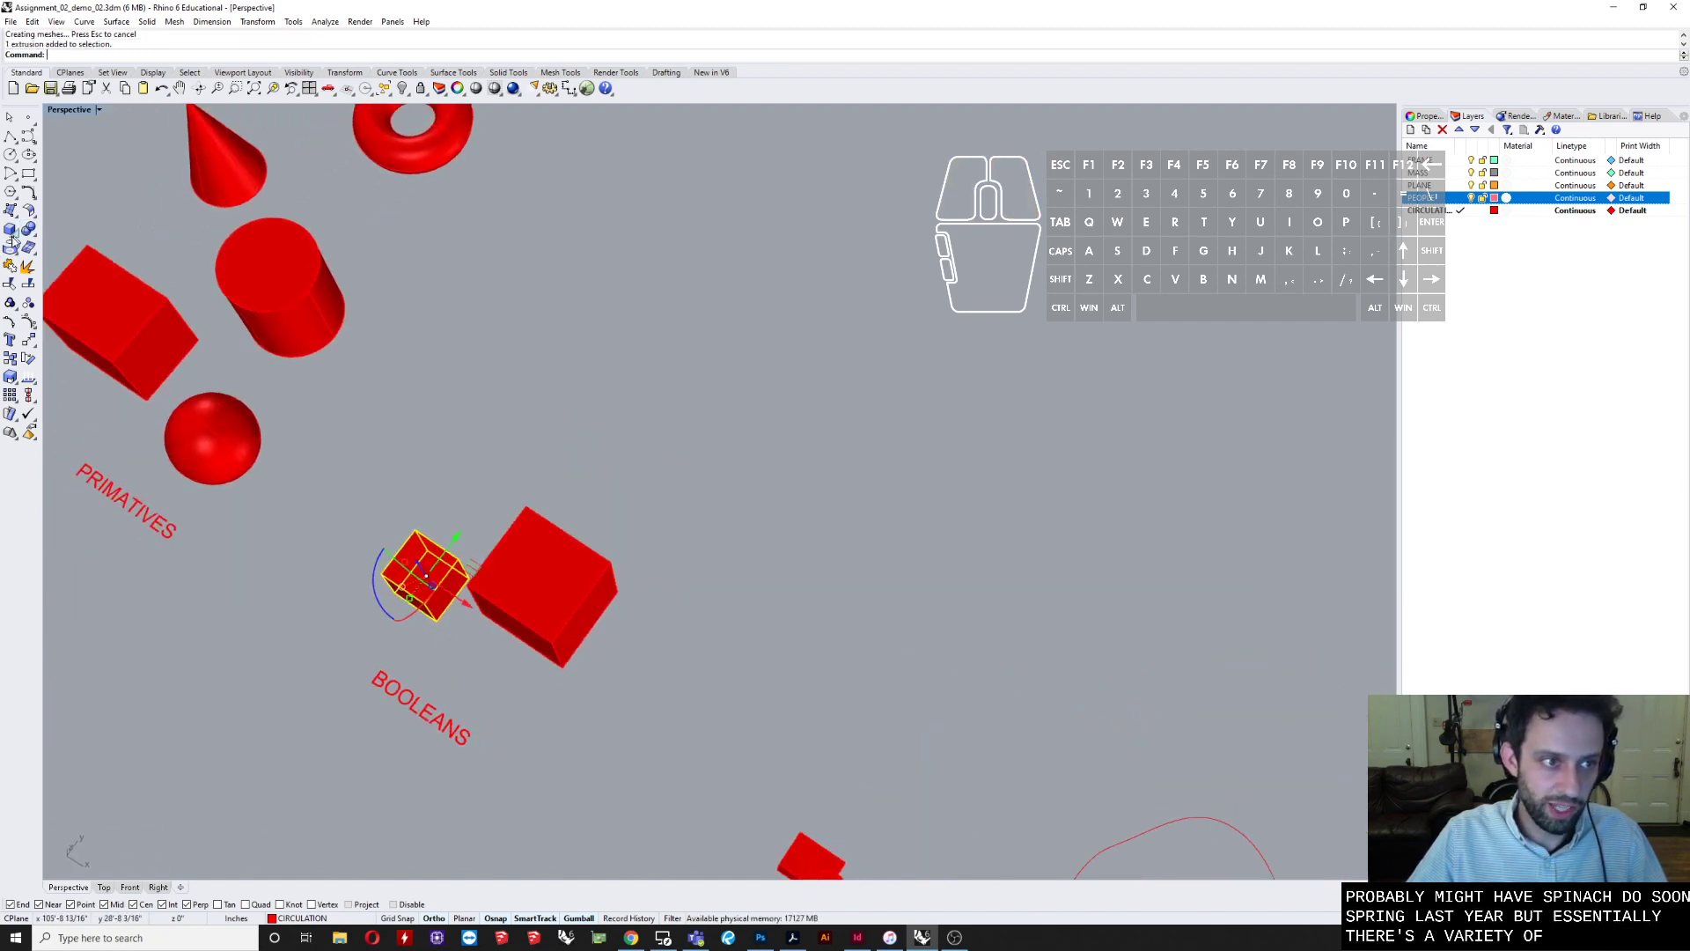
{"action": "left_click", "coordinate": [15, 233]}
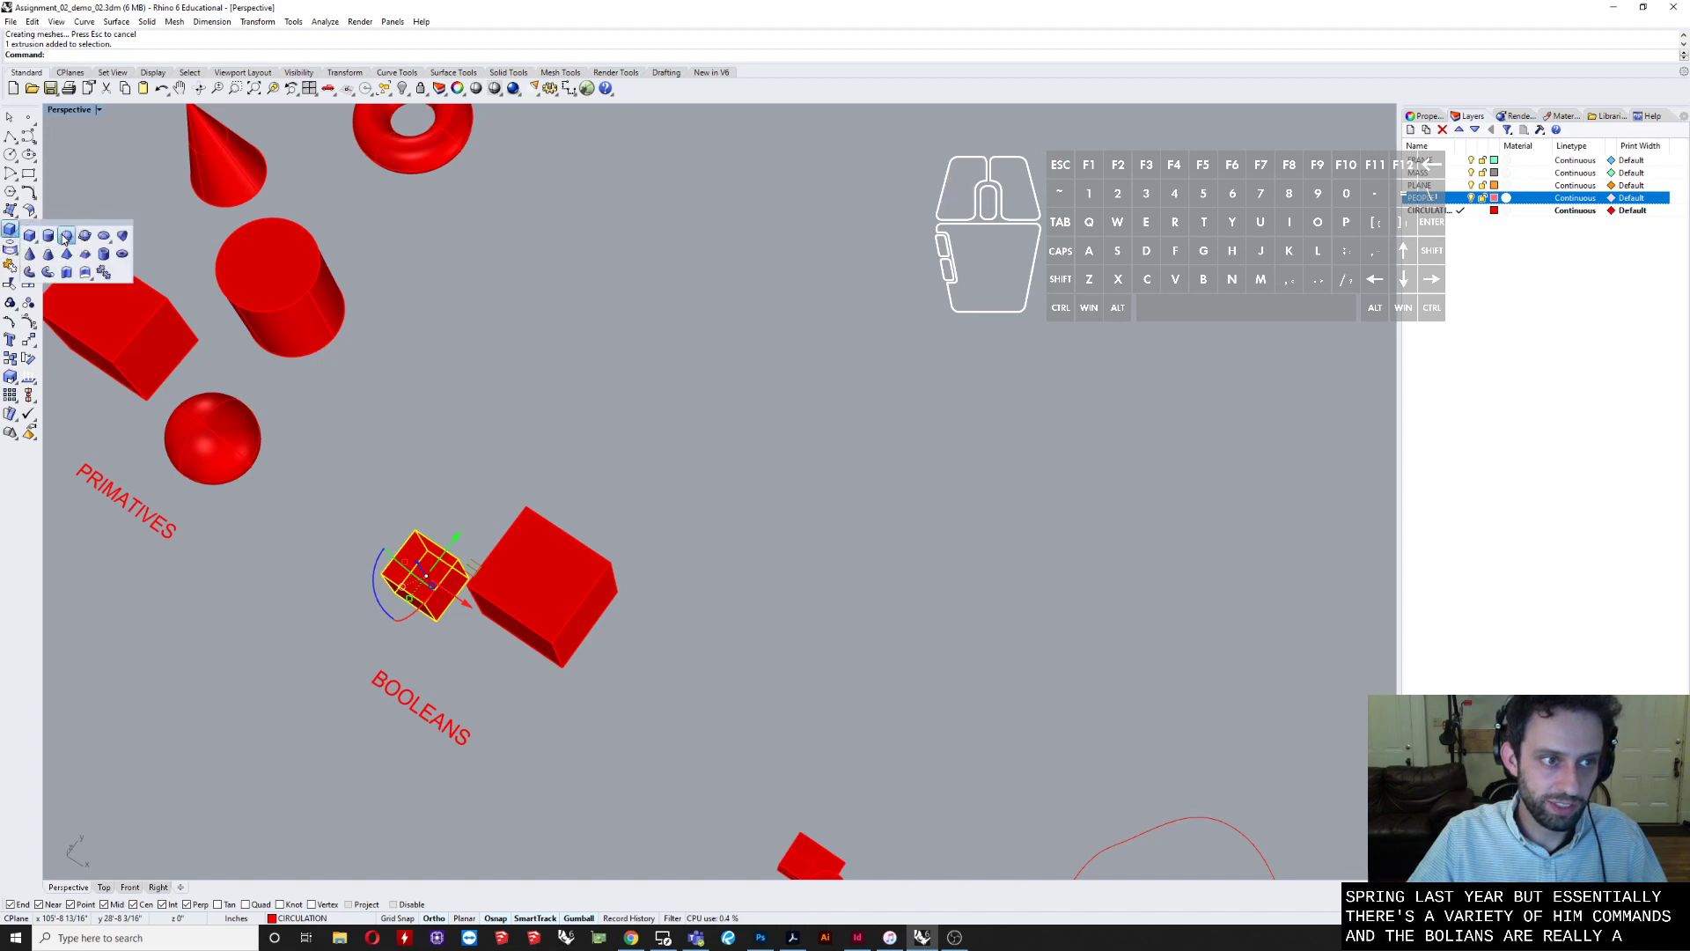
{"action": "left_click", "coordinate": [67, 236]}
{"action": "left_click", "coordinate": [620, 295]}
{"action": "left_click", "coordinate": [669, 326]}
{"action": "right_click_drag", "start_coordinate": [669, 326], "coordinate": [676, 430]}
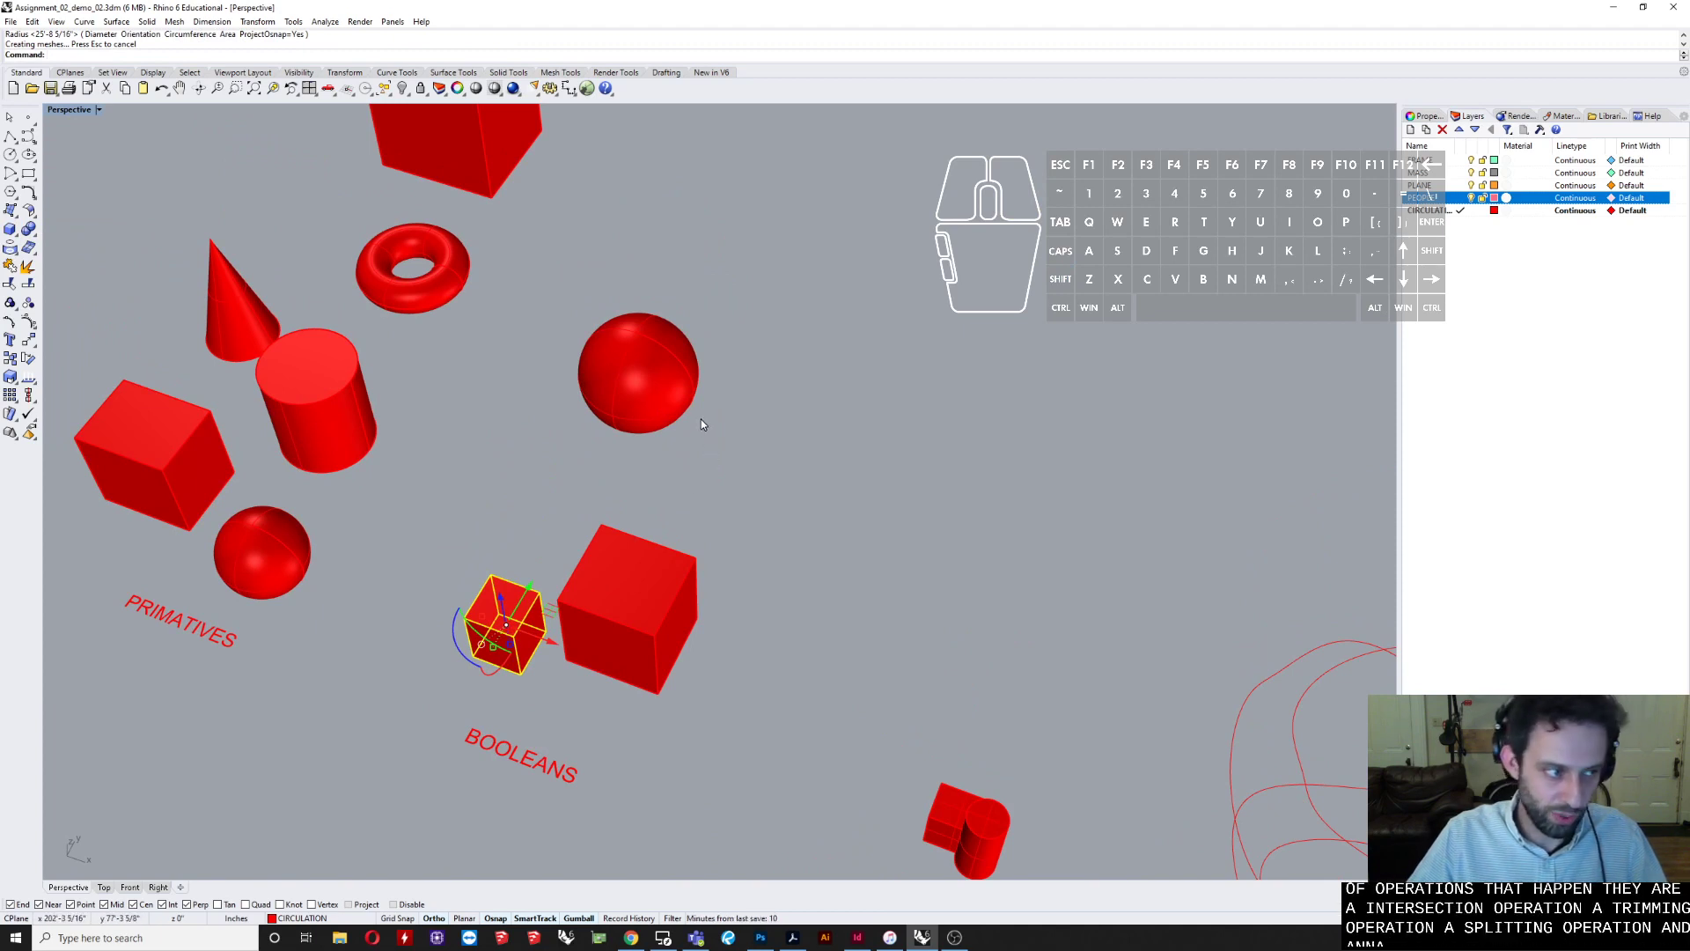
{"action": "right_click_drag", "start_coordinate": [571, 414], "coordinate": [678, 412]}
- Move the large box at the BOOLEANS label back to the new sphere so that the two solids overlap
{"action": "left_click", "coordinate": [464, 559]}
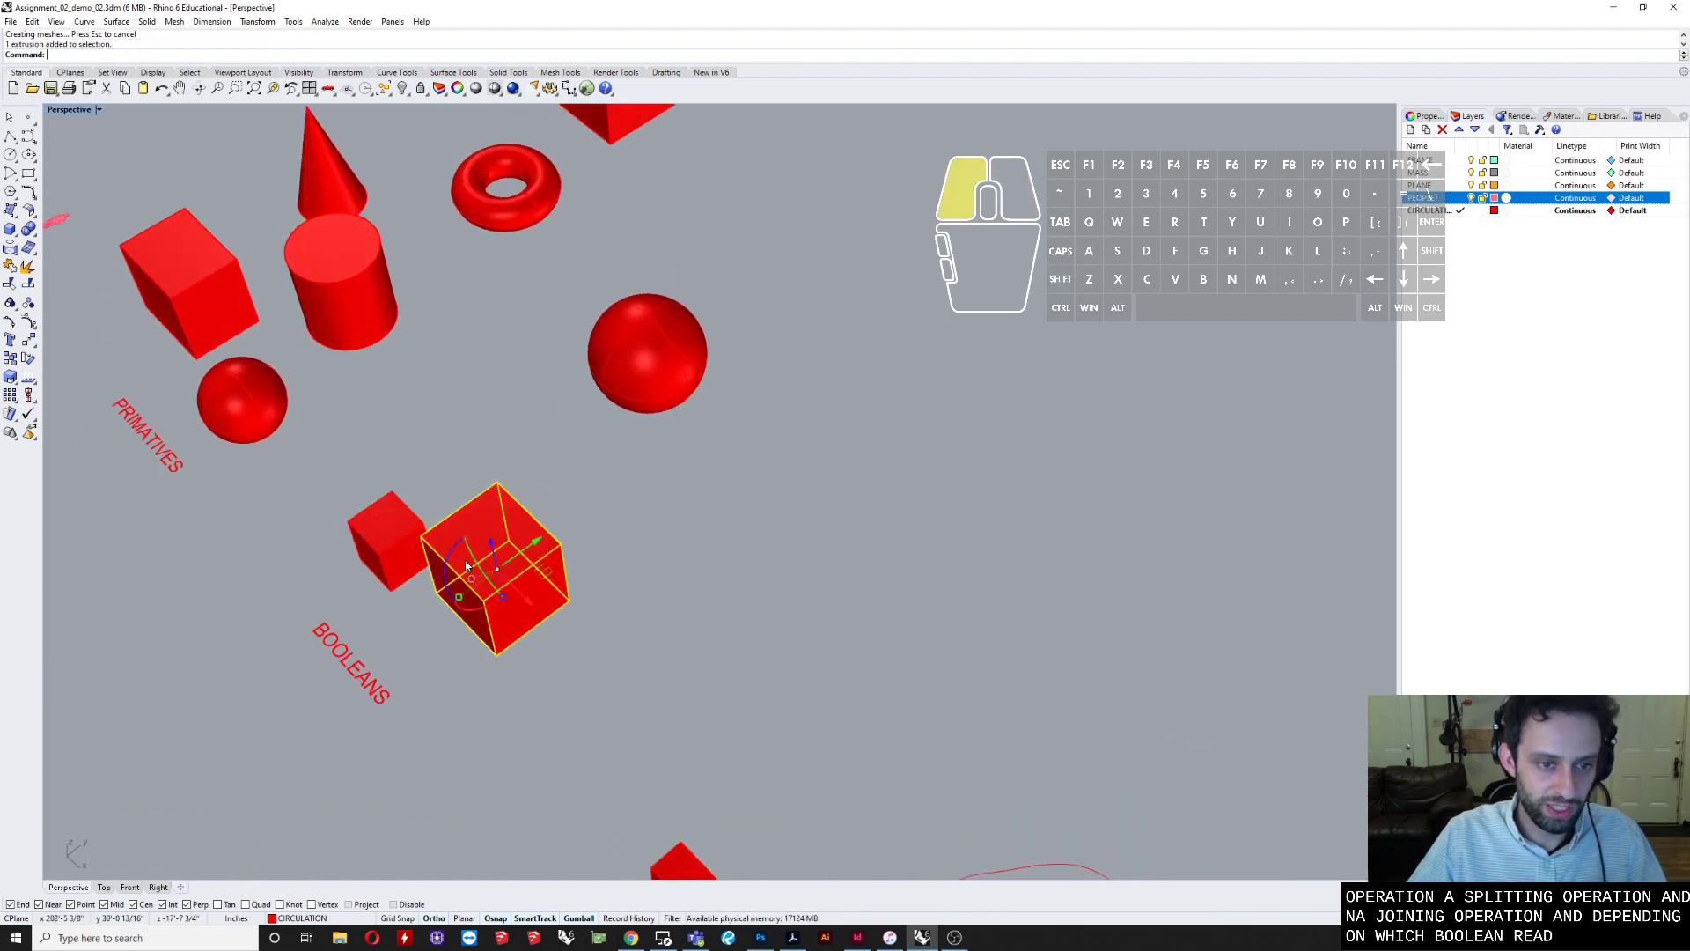
{"action": "right_click_drag", "start_coordinate": [465, 559], "coordinate": [505, 583]}
{"action": "left_click", "coordinate": [560, 599]}
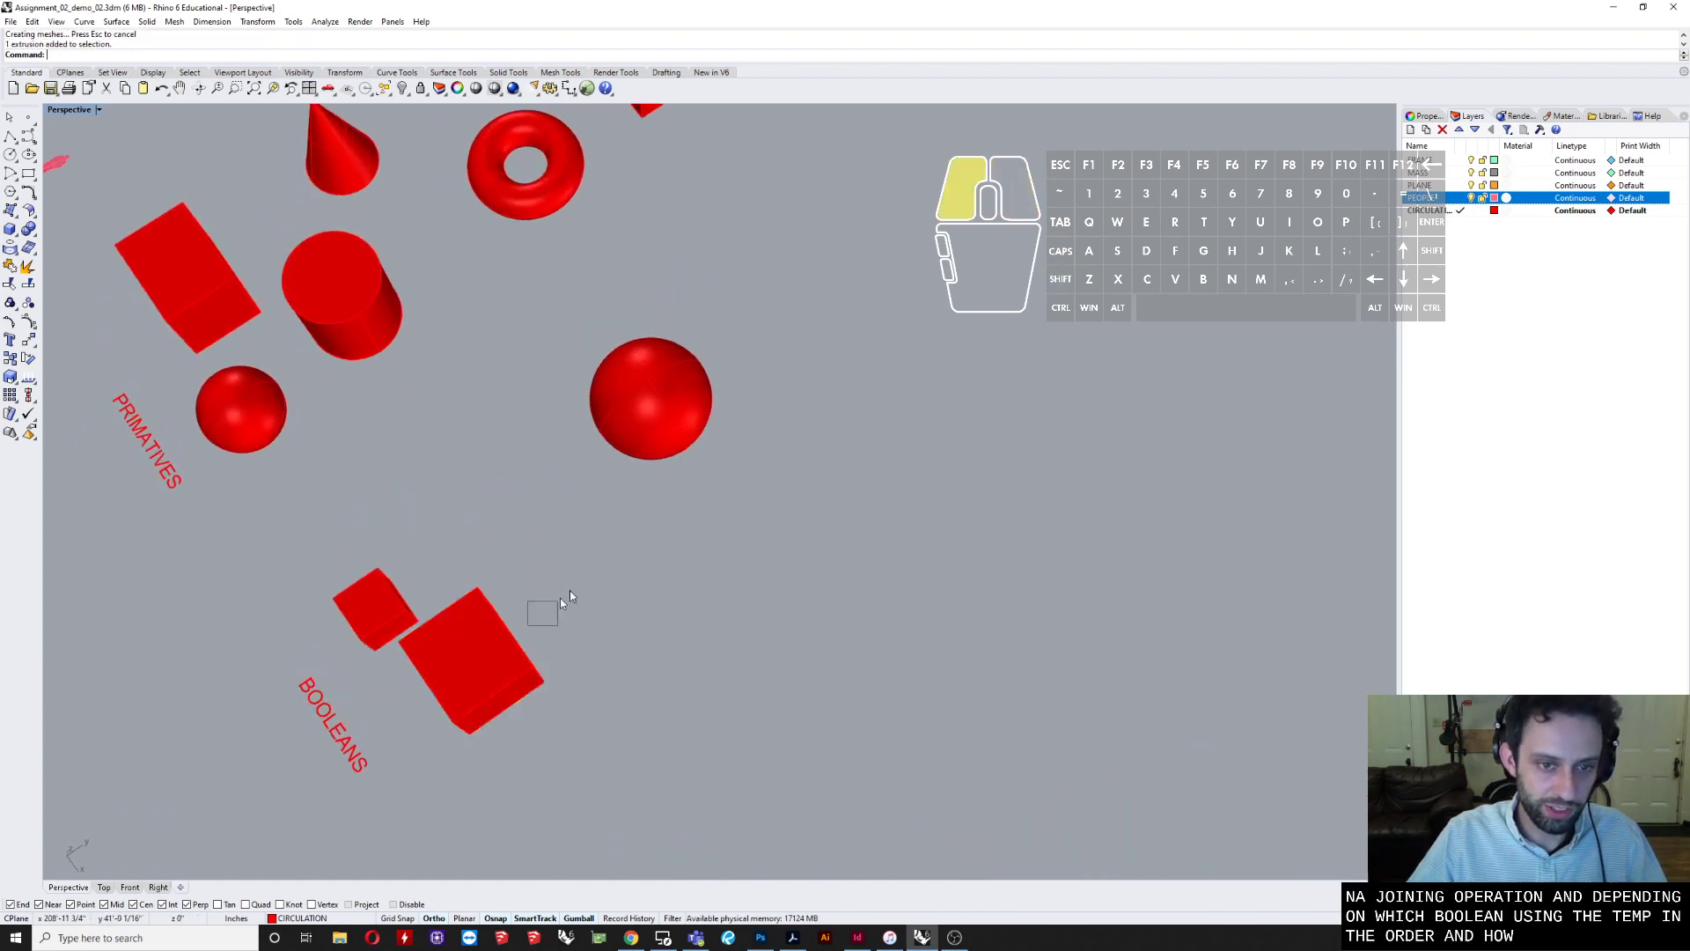
{"action": "left_click", "coordinate": [434, 645]}
{"action": "left_click_drag", "start_coordinate": [517, 633], "coordinate": [802, 420]}
{"action": "right_click_drag", "start_coordinate": [563, 477], "coordinate": [686, 363]}
{"action": "scroll", "coordinate": [687, 363], "scroll_direction": "up", "scroll_amount": 4}
{"action": "left_click_drag", "start_coordinate": [796, 352], "coordinate": [728, 371]}
{"action": "left_click", "coordinate": [757, 506]}
- Merge the sphere and the overlapping box into one solid with a Boolean union
{"action": "left_click", "coordinate": [630, 495]}
{"action": "left_click", "coordinate": [704, 371], "text": "shift"}
{"action": "right_click_drag", "start_coordinate": [676, 669], "coordinate": [663, 576]}
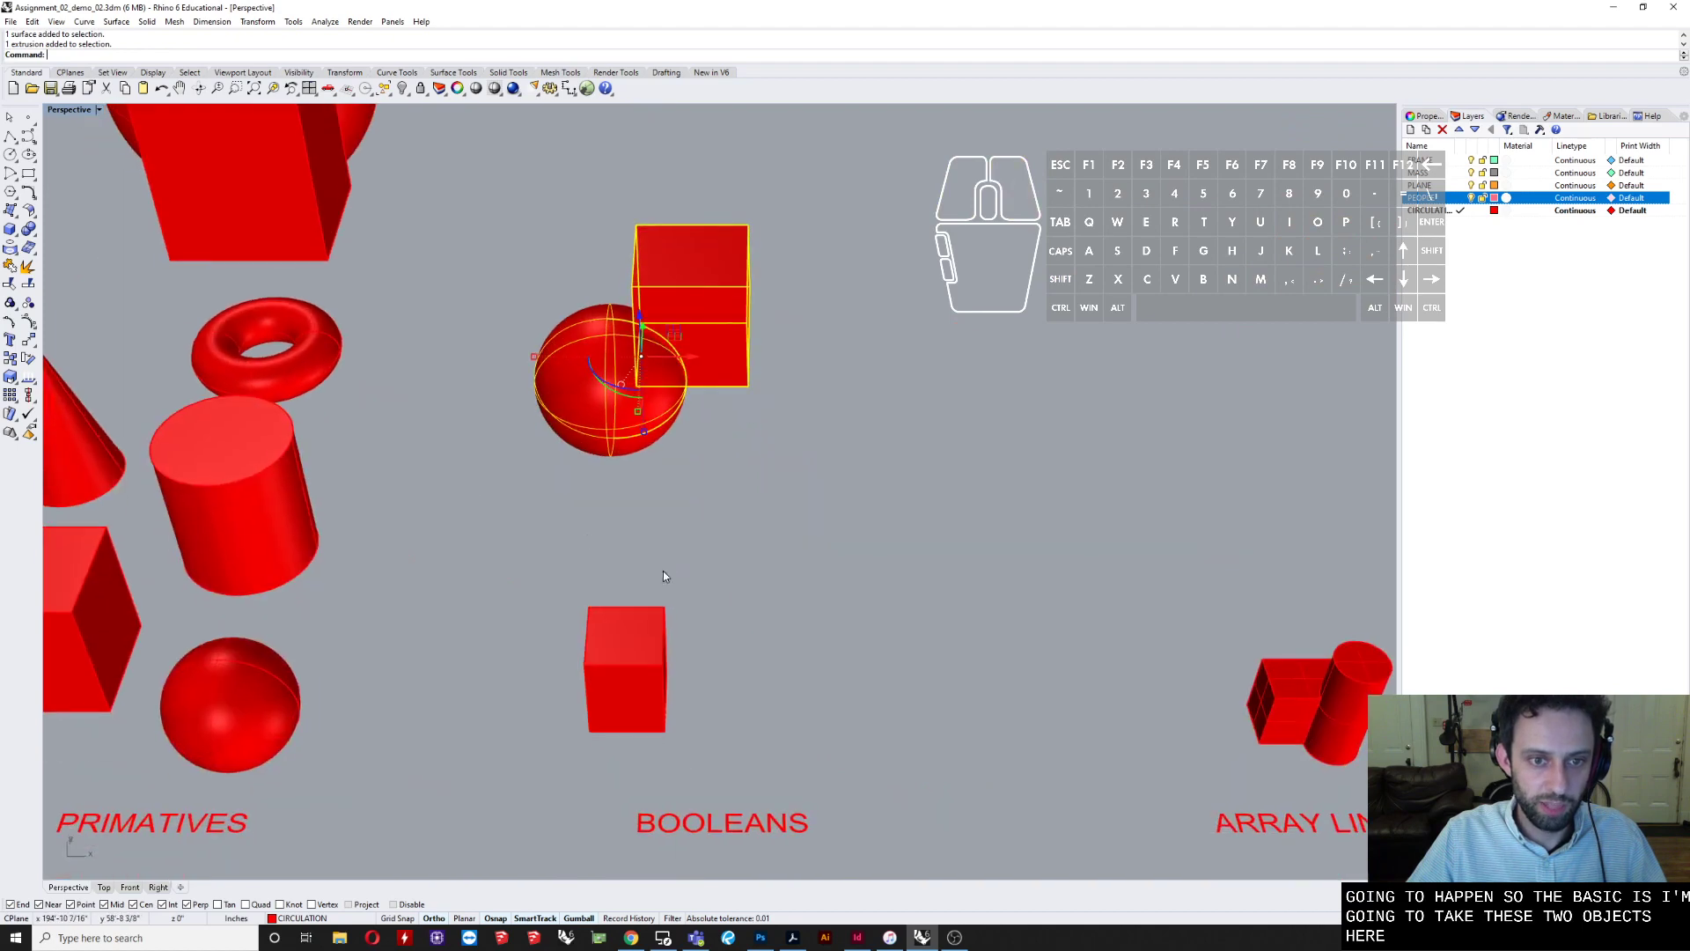
{"action": "left_click", "coordinate": [30, 230]}
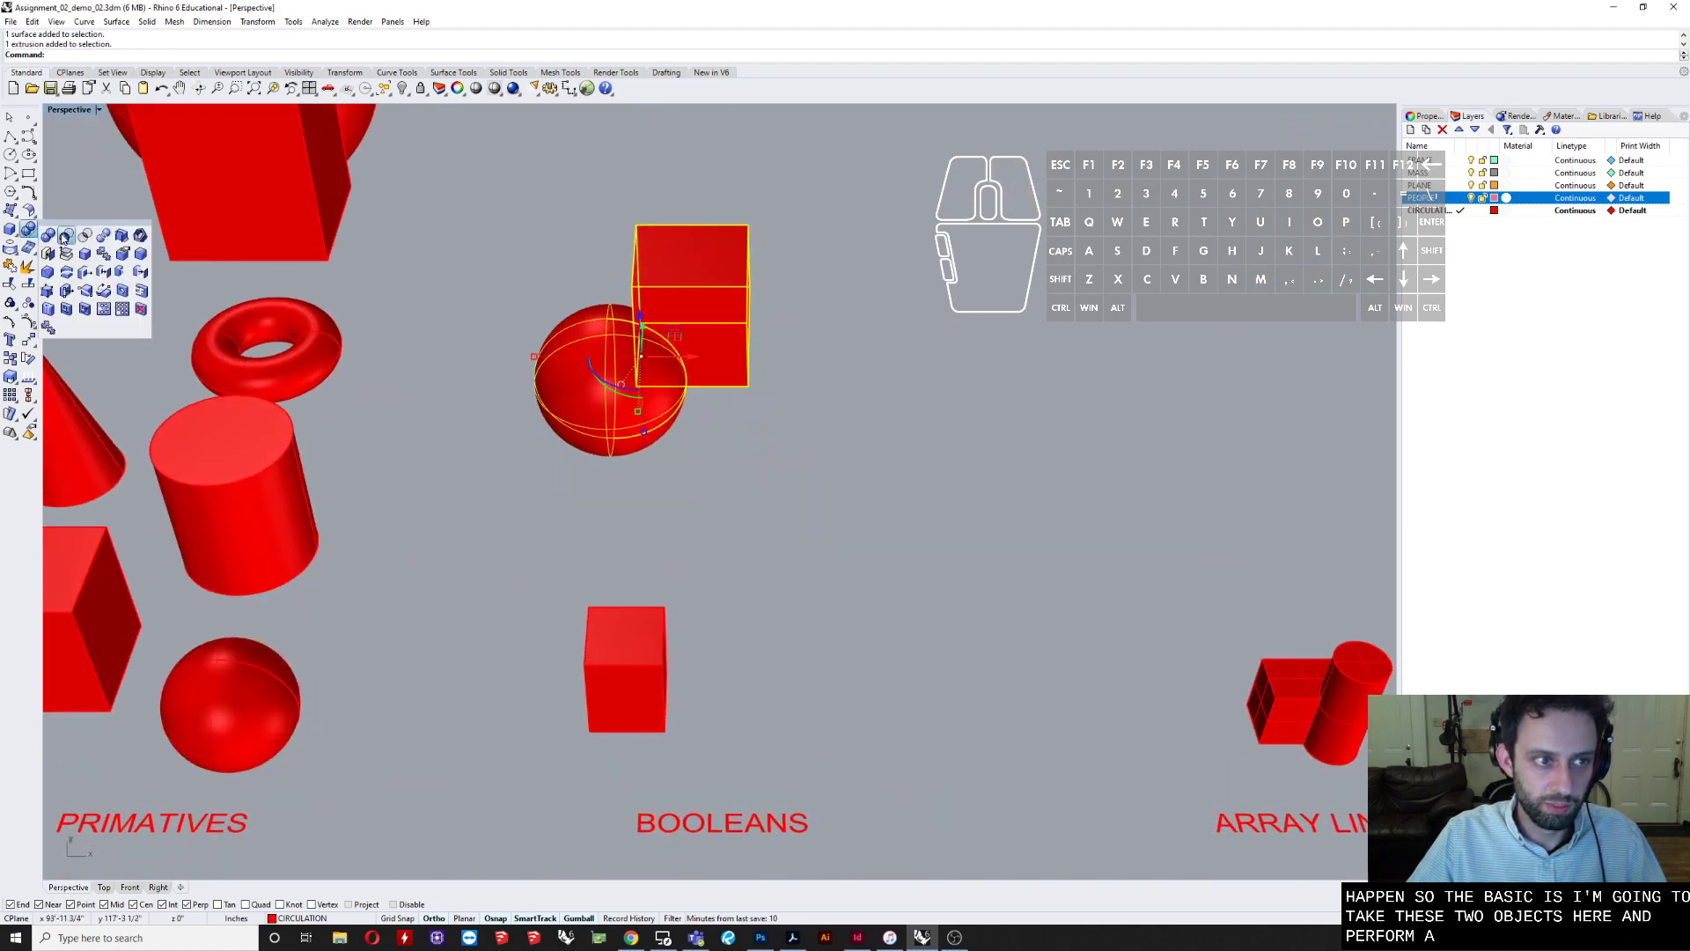
{"action": "left_click", "coordinate": [49, 236]}
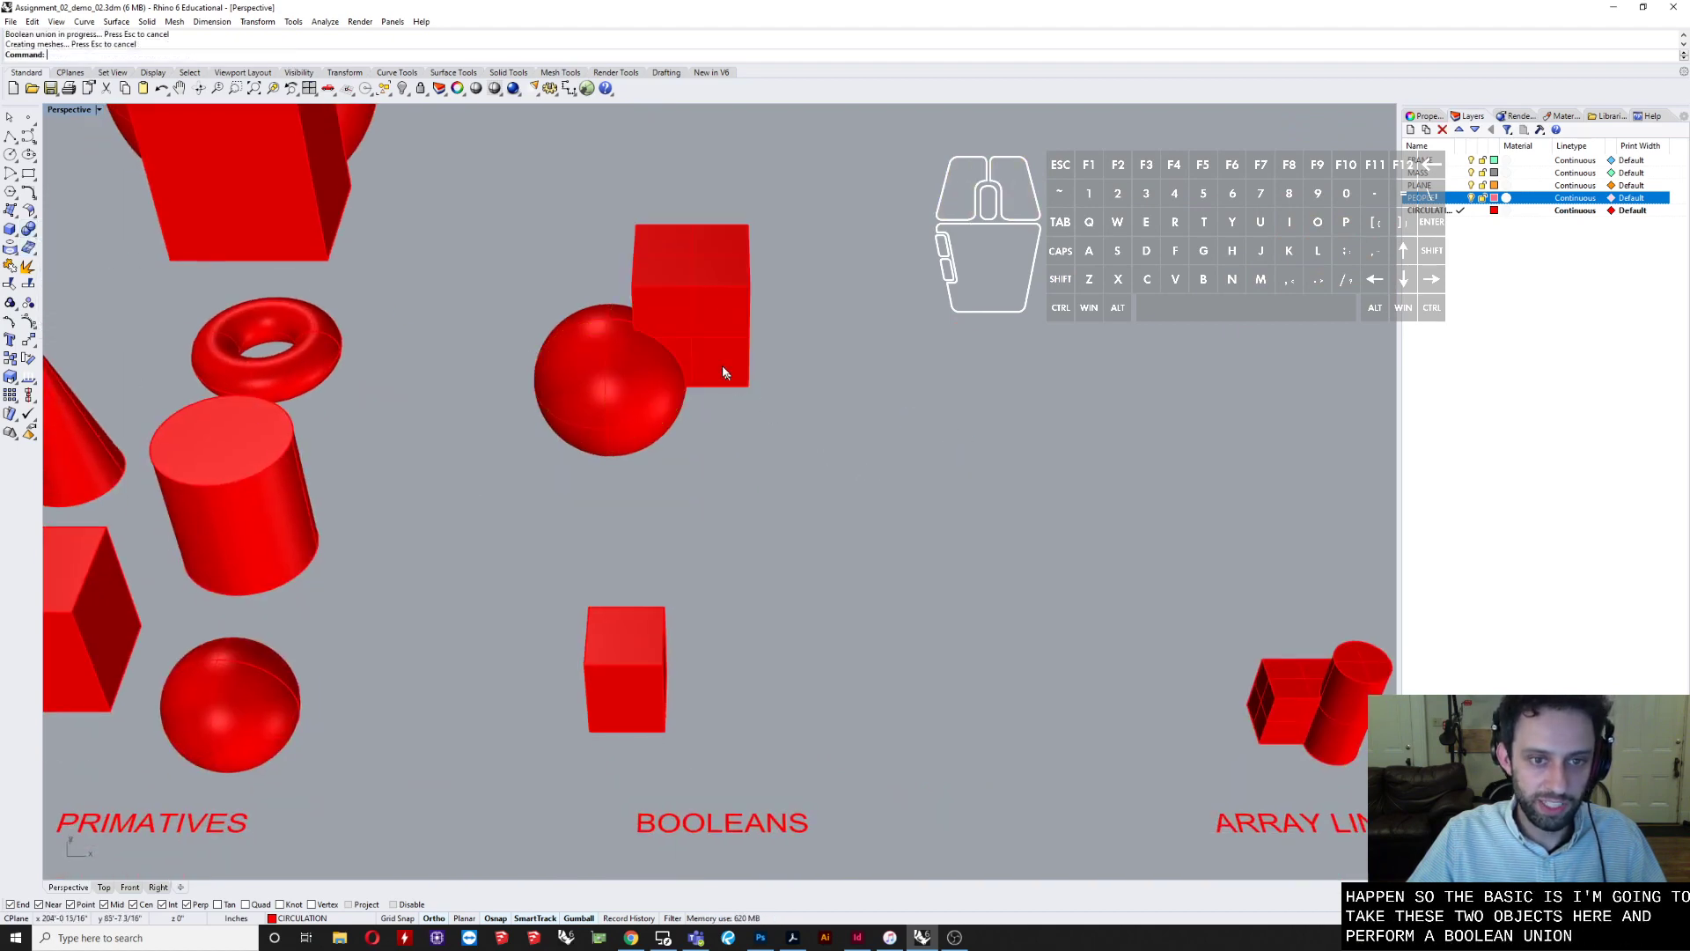
- Inspect the merged solid and move it sideways as a single object
{"action": "scroll", "coordinate": [648, 358], "scroll_direction": "up", "scroll_amount": 4}
{"action": "scroll", "coordinate": [648, 356], "scroll_direction": "down", "scroll_amount": 3}
{"action": "right_click_drag", "start_coordinate": [646, 360], "coordinate": [641, 457]}
{"action": "left_click", "coordinate": [758, 456]}
{"action": "left_click_drag", "start_coordinate": [642, 457], "coordinate": [804, 454]}
{"action": "right_click_drag", "start_coordinate": [805, 454], "coordinate": [763, 555]}
{"action": "scroll", "coordinate": [767, 550], "scroll_direction": "down", "scroll_amount": 4}
- Undo the move of the merged solid and the Boolean union
{"action": "key", "text": "ctrl+z"}
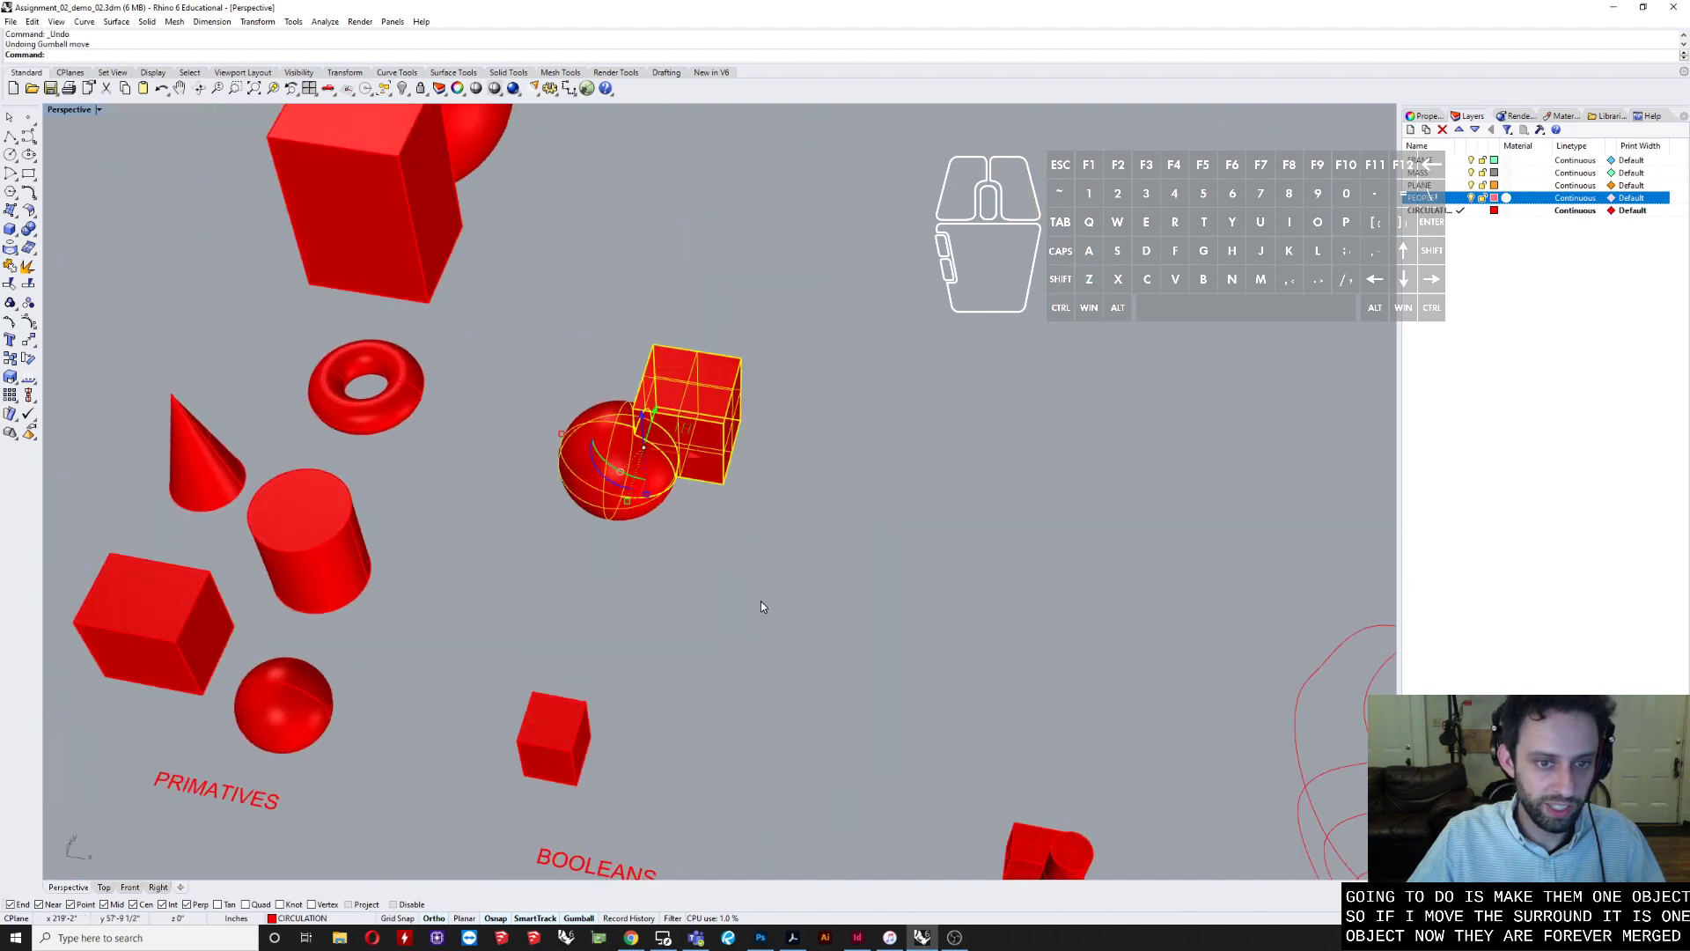
{"action": "key", "text": "ctrl+z"}
{"action": "left_click", "coordinate": [765, 585]}
{"action": "left_click", "coordinate": [702, 390]}
{"action": "right_click_drag", "start_coordinate": [858, 599], "coordinate": [980, 649]}
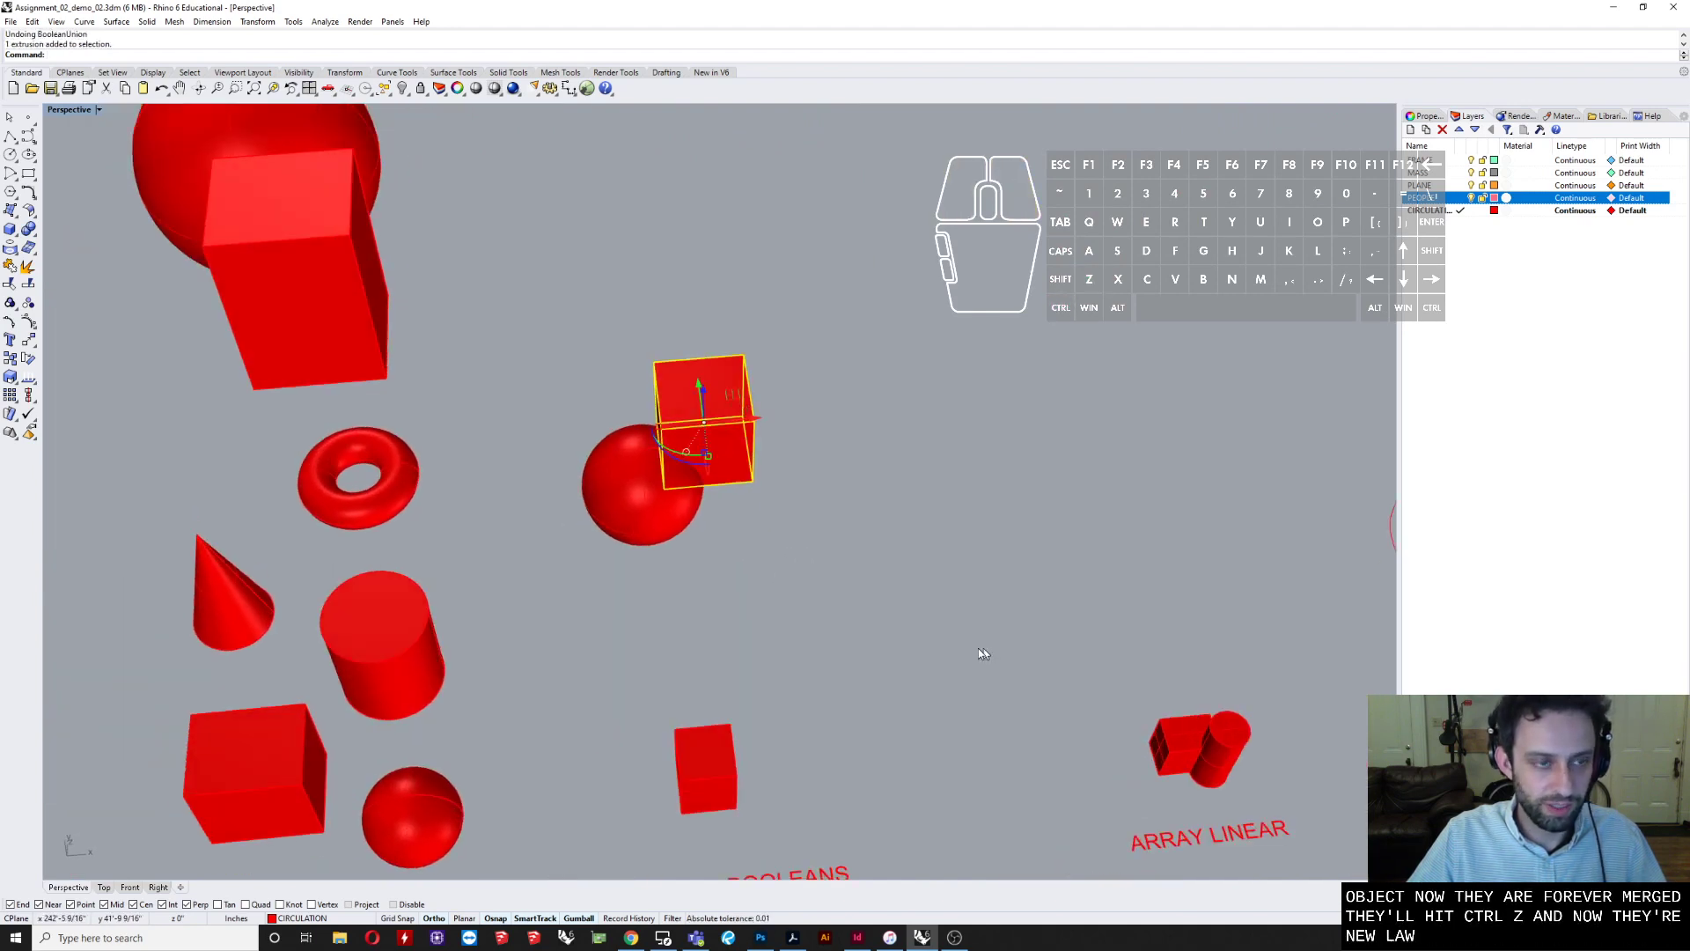
{"action": "scroll", "coordinate": [780, 514], "scroll_direction": "up", "scroll_amount": 5}
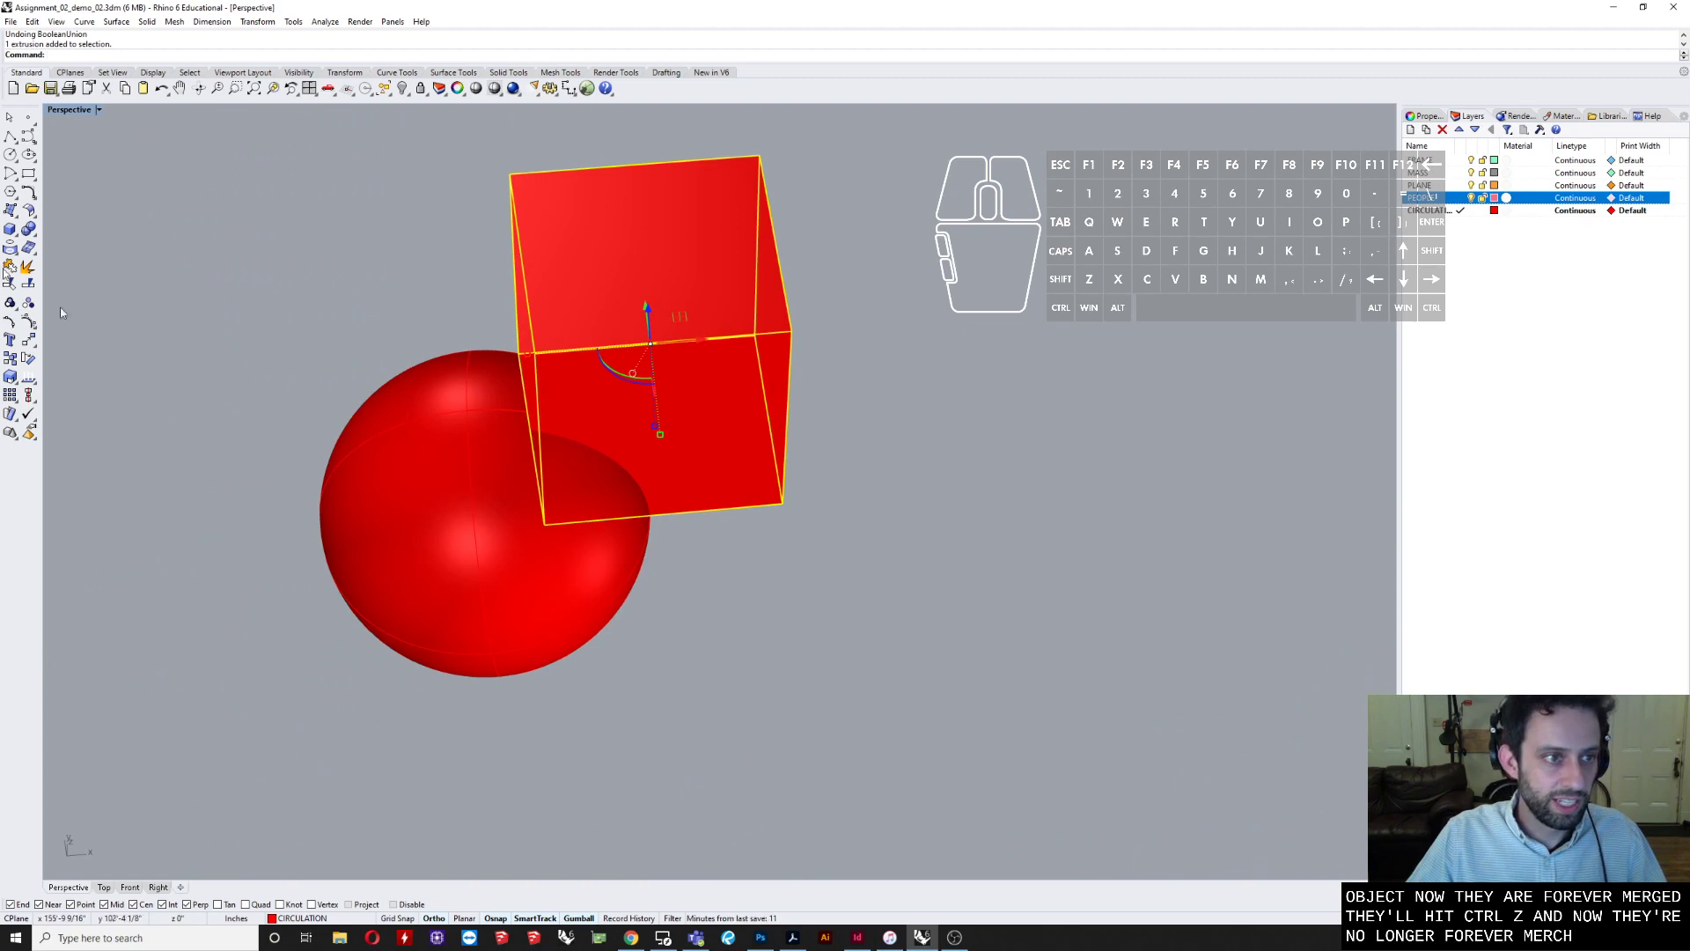
{"action": "left_click", "coordinate": [34, 233]}
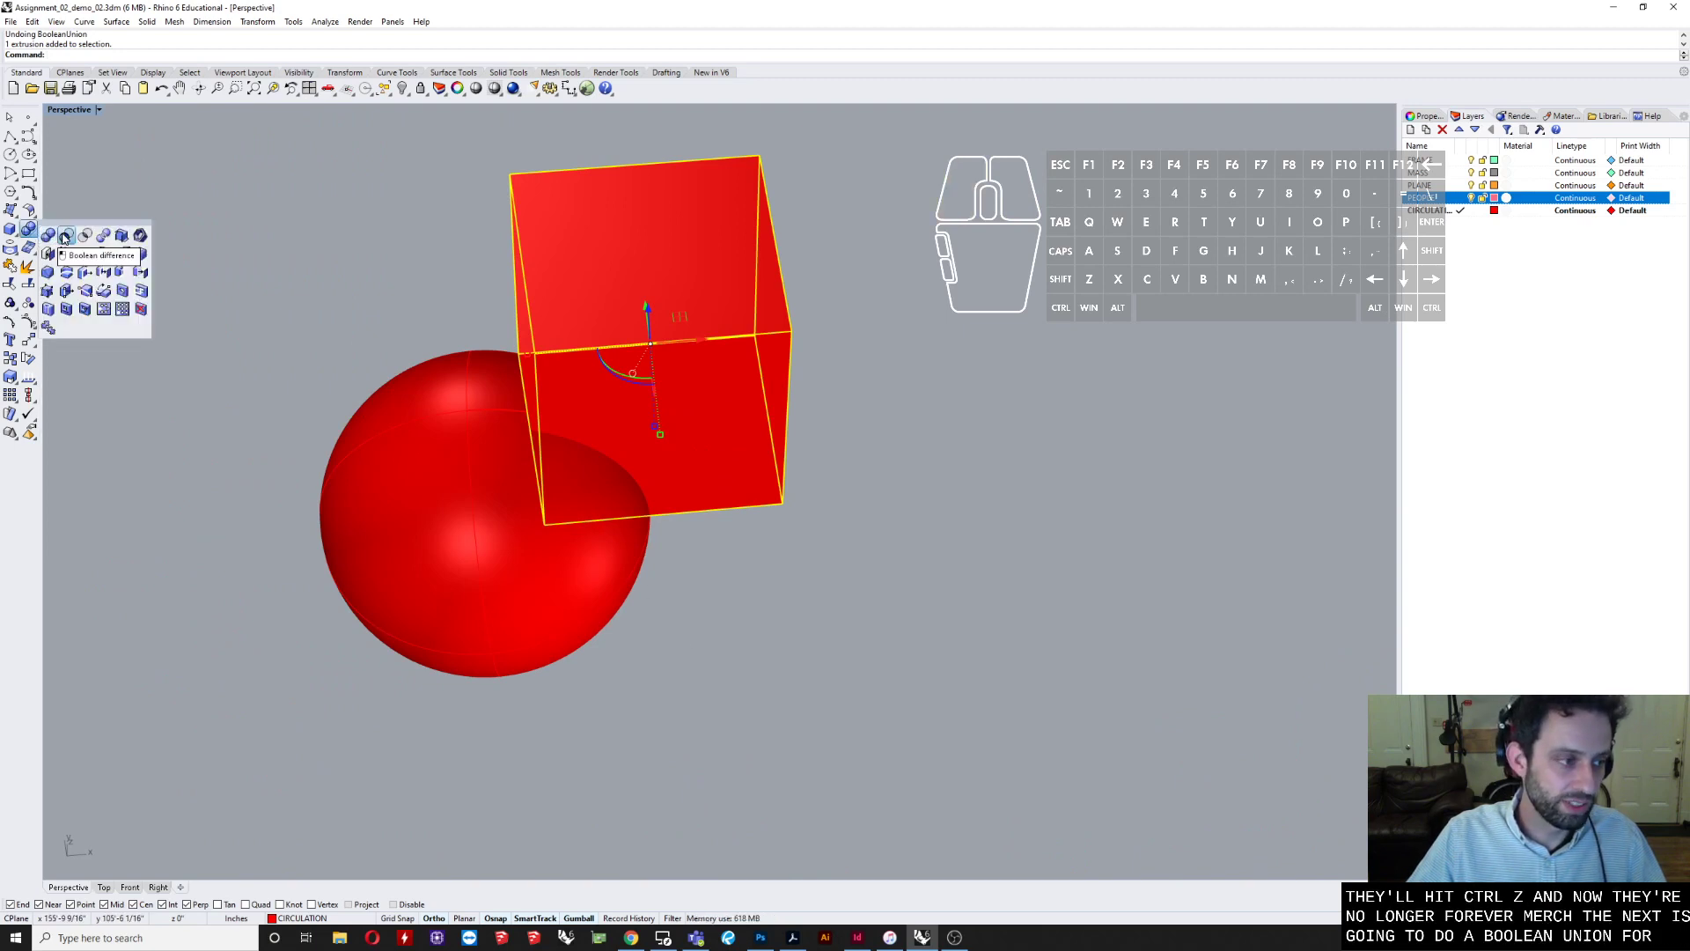
{"action": "left_click", "coordinate": [65, 235]}
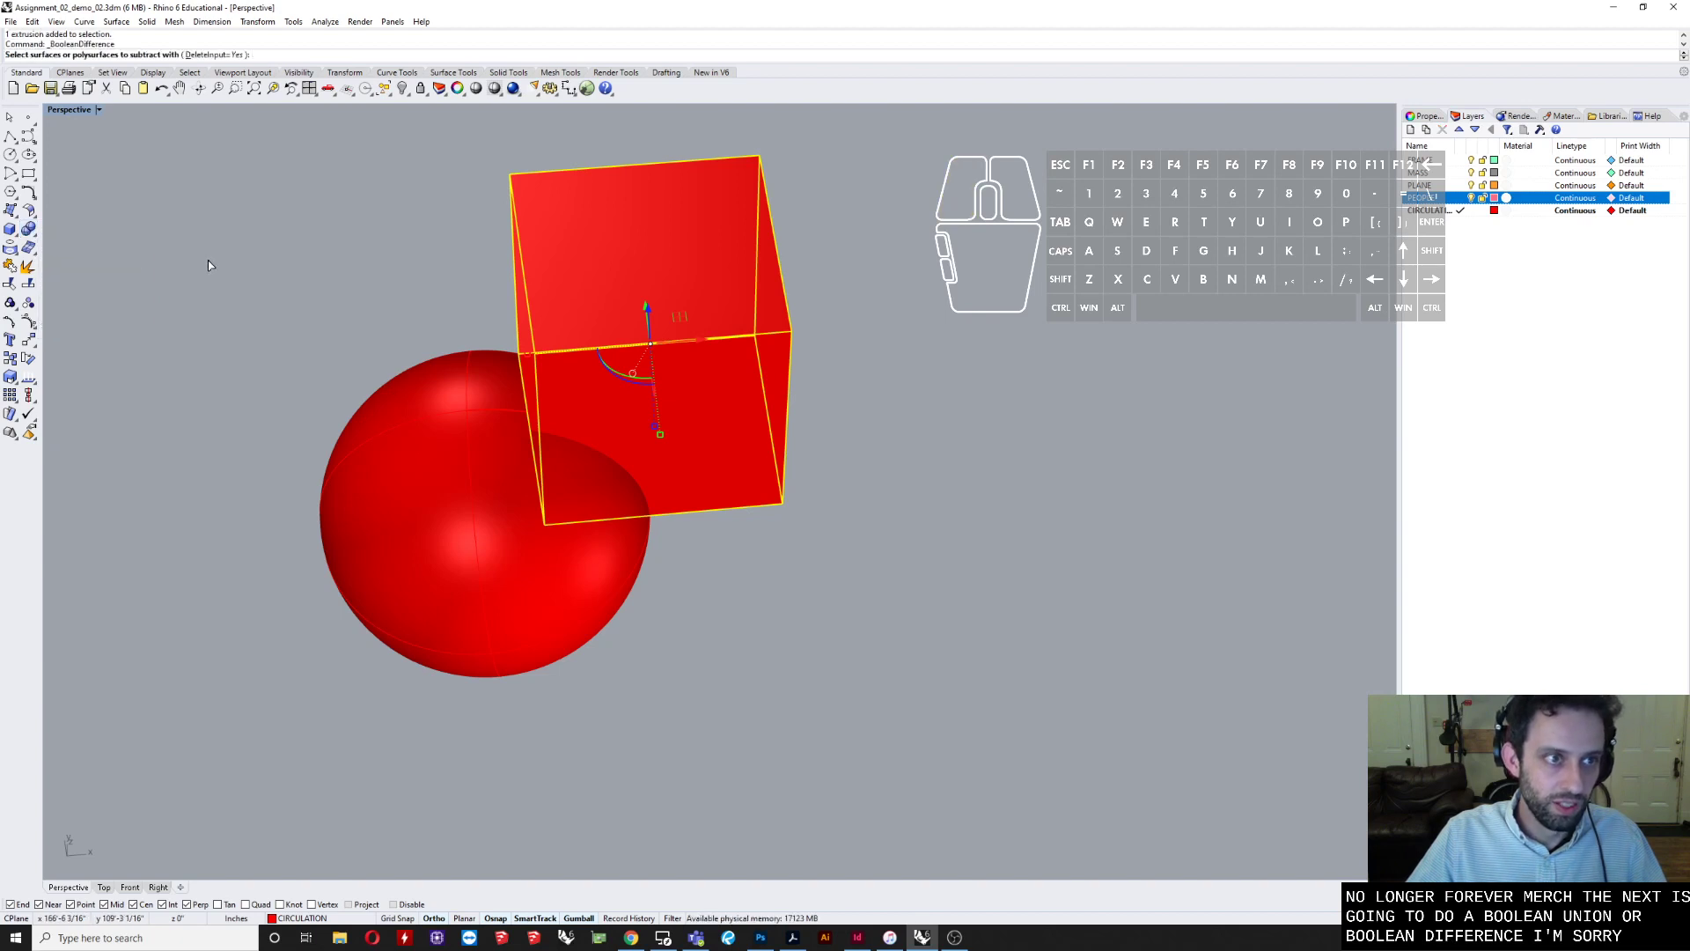
{"action": "key", "text": "Escape"}
{"action": "key", "text": "Escape"}
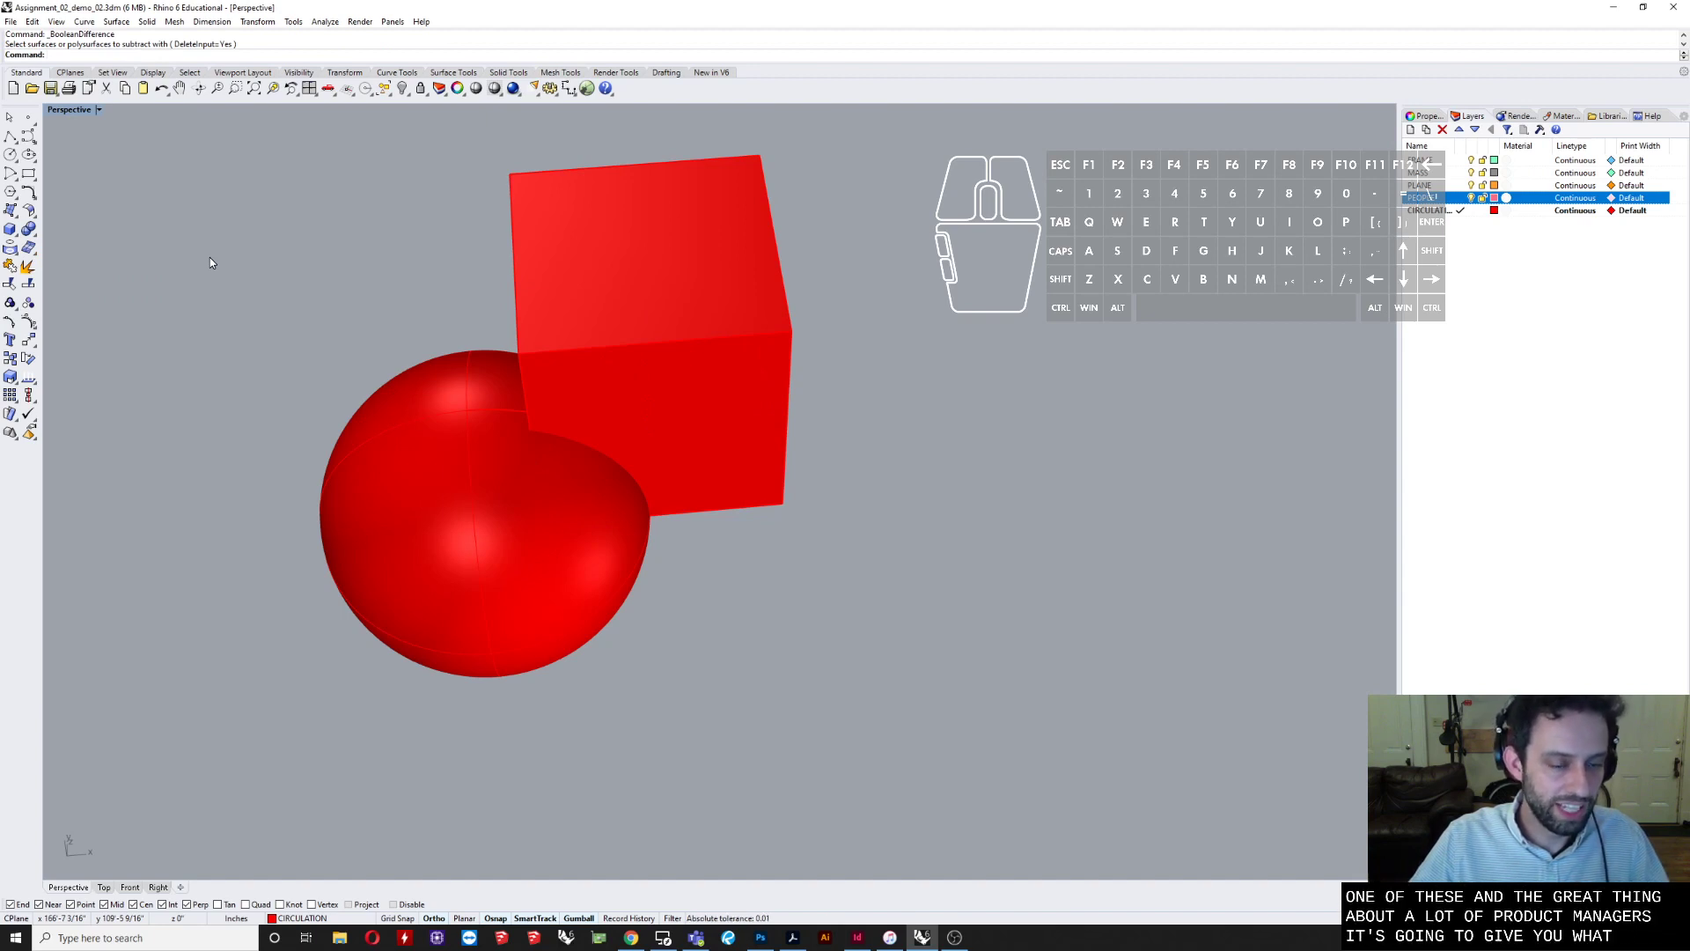
- Subtract the sphere from the overlapping box with a Boolean difference
{"action": "right_click", "coordinate": [210, 257]}
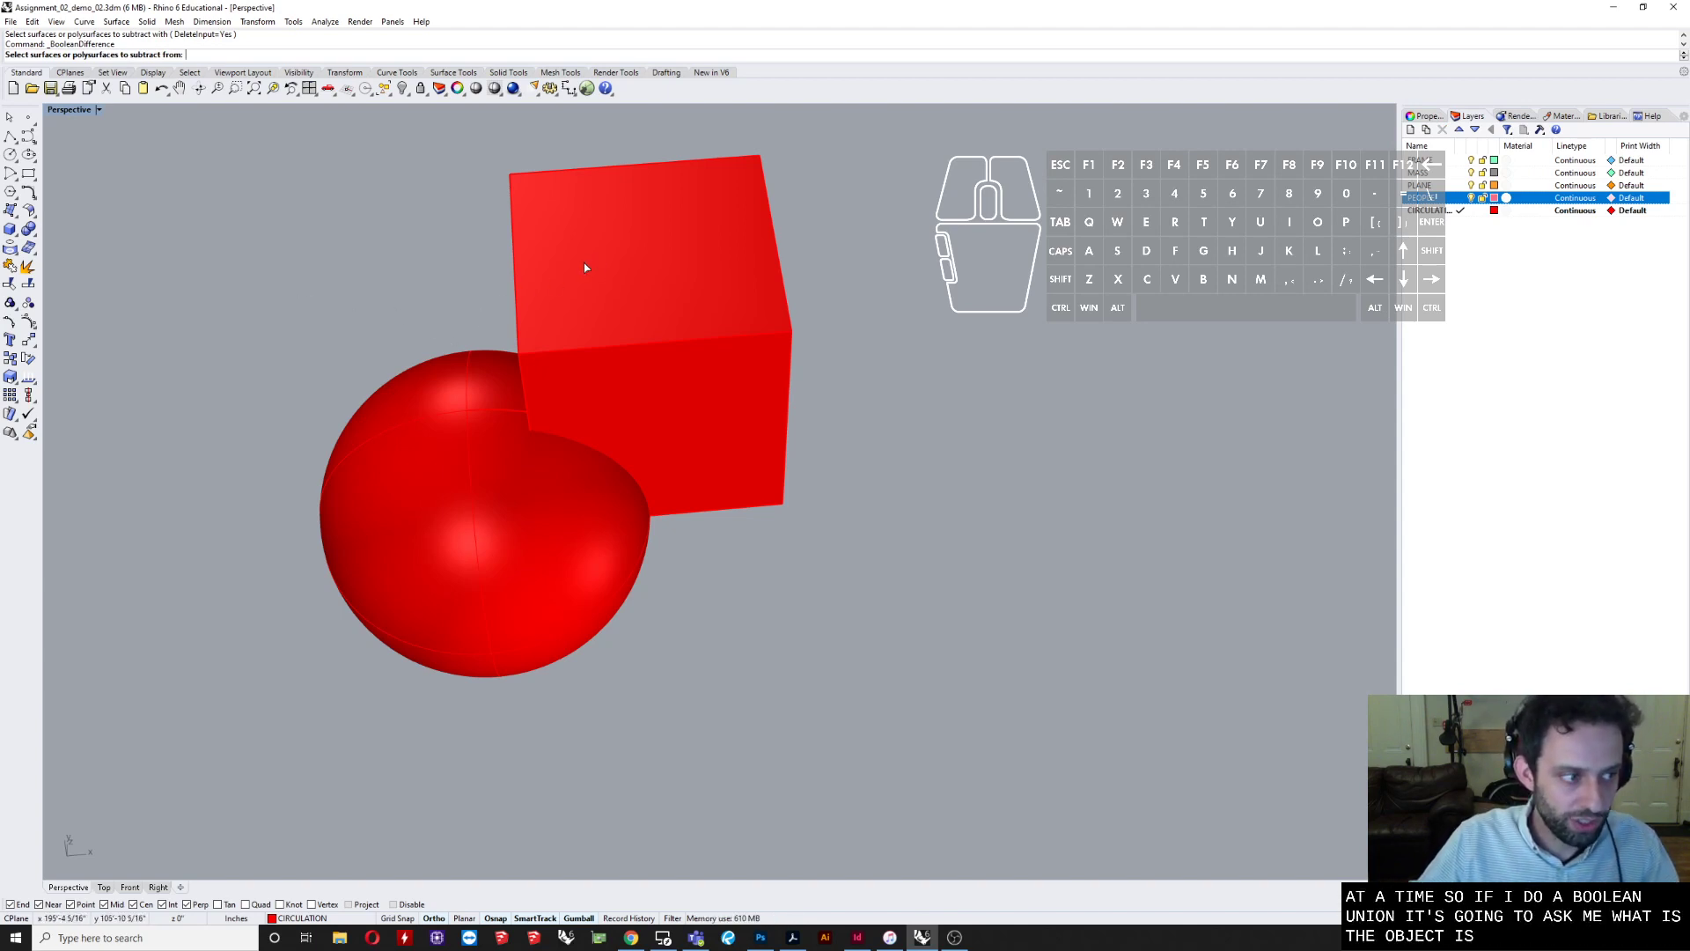
{"action": "left_click", "coordinate": [688, 236]}
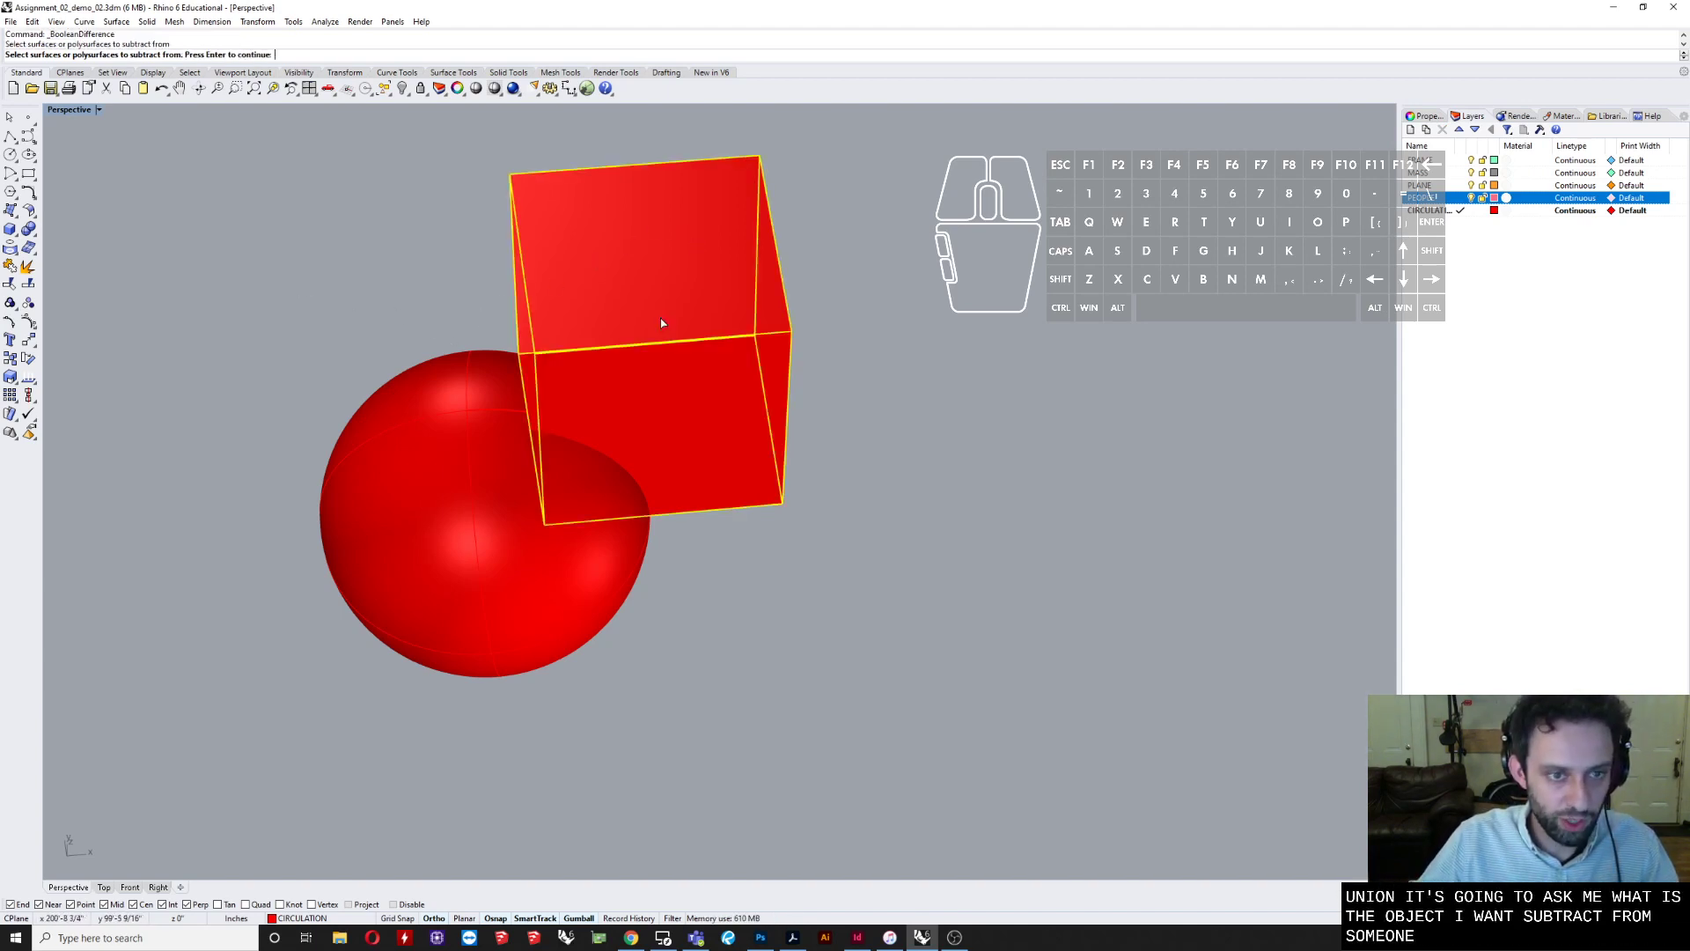
{"action": "key", "text": "Return"}
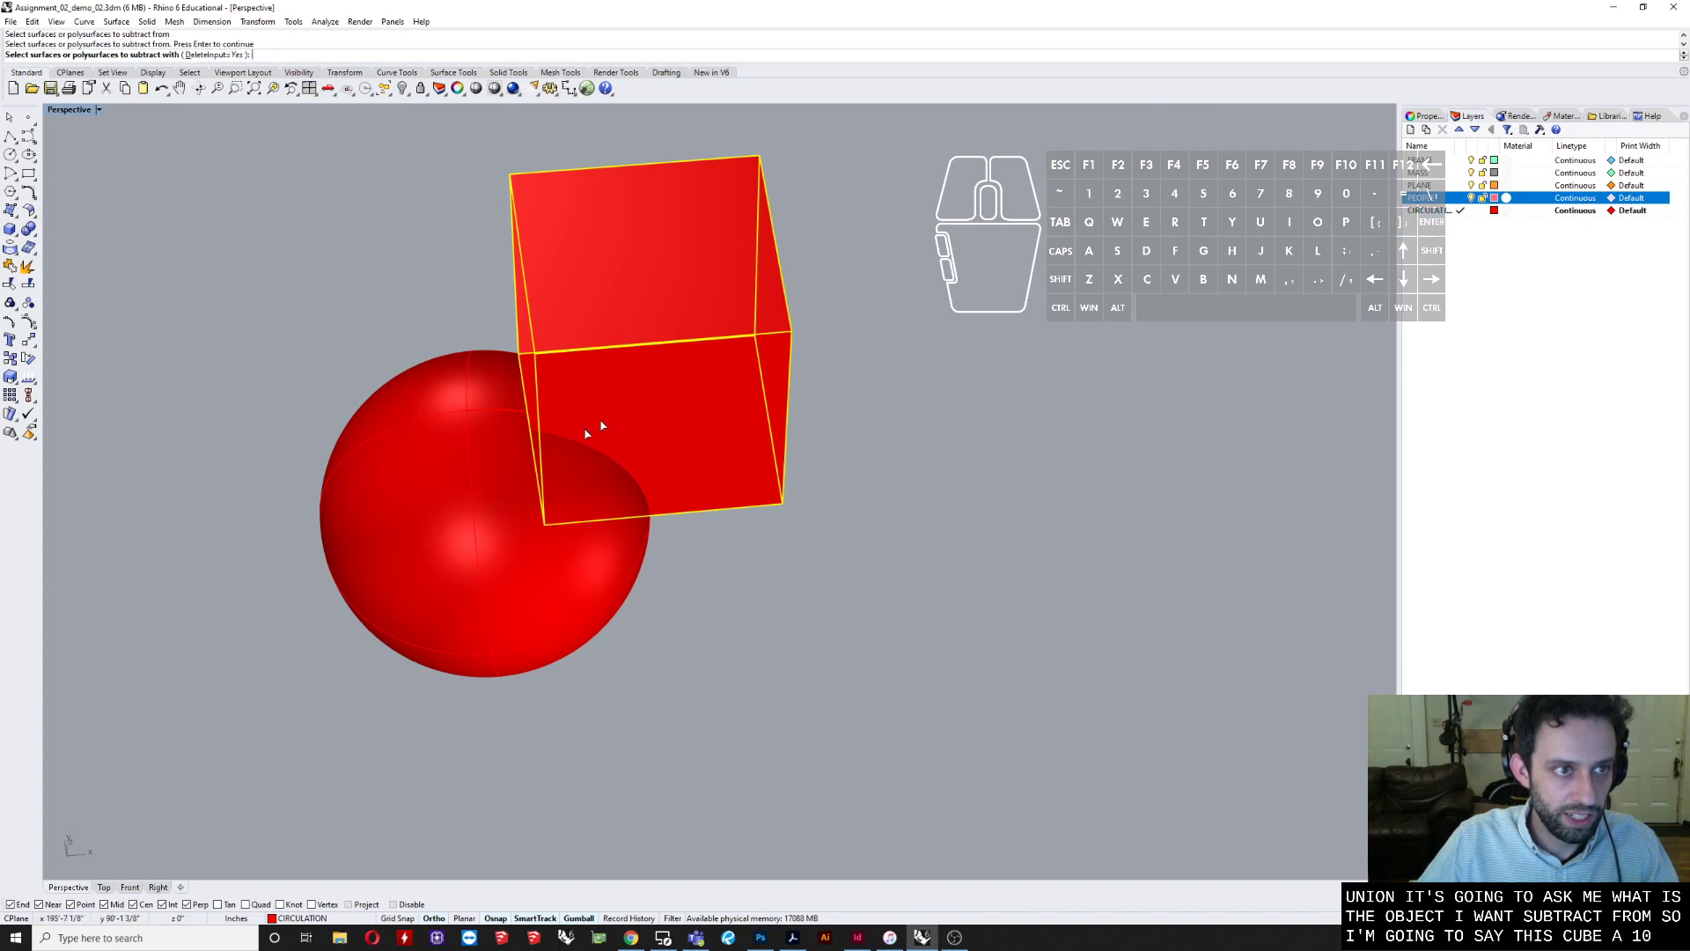
{"action": "left_click", "coordinate": [453, 479]}
{"action": "key", "text": "Return"}
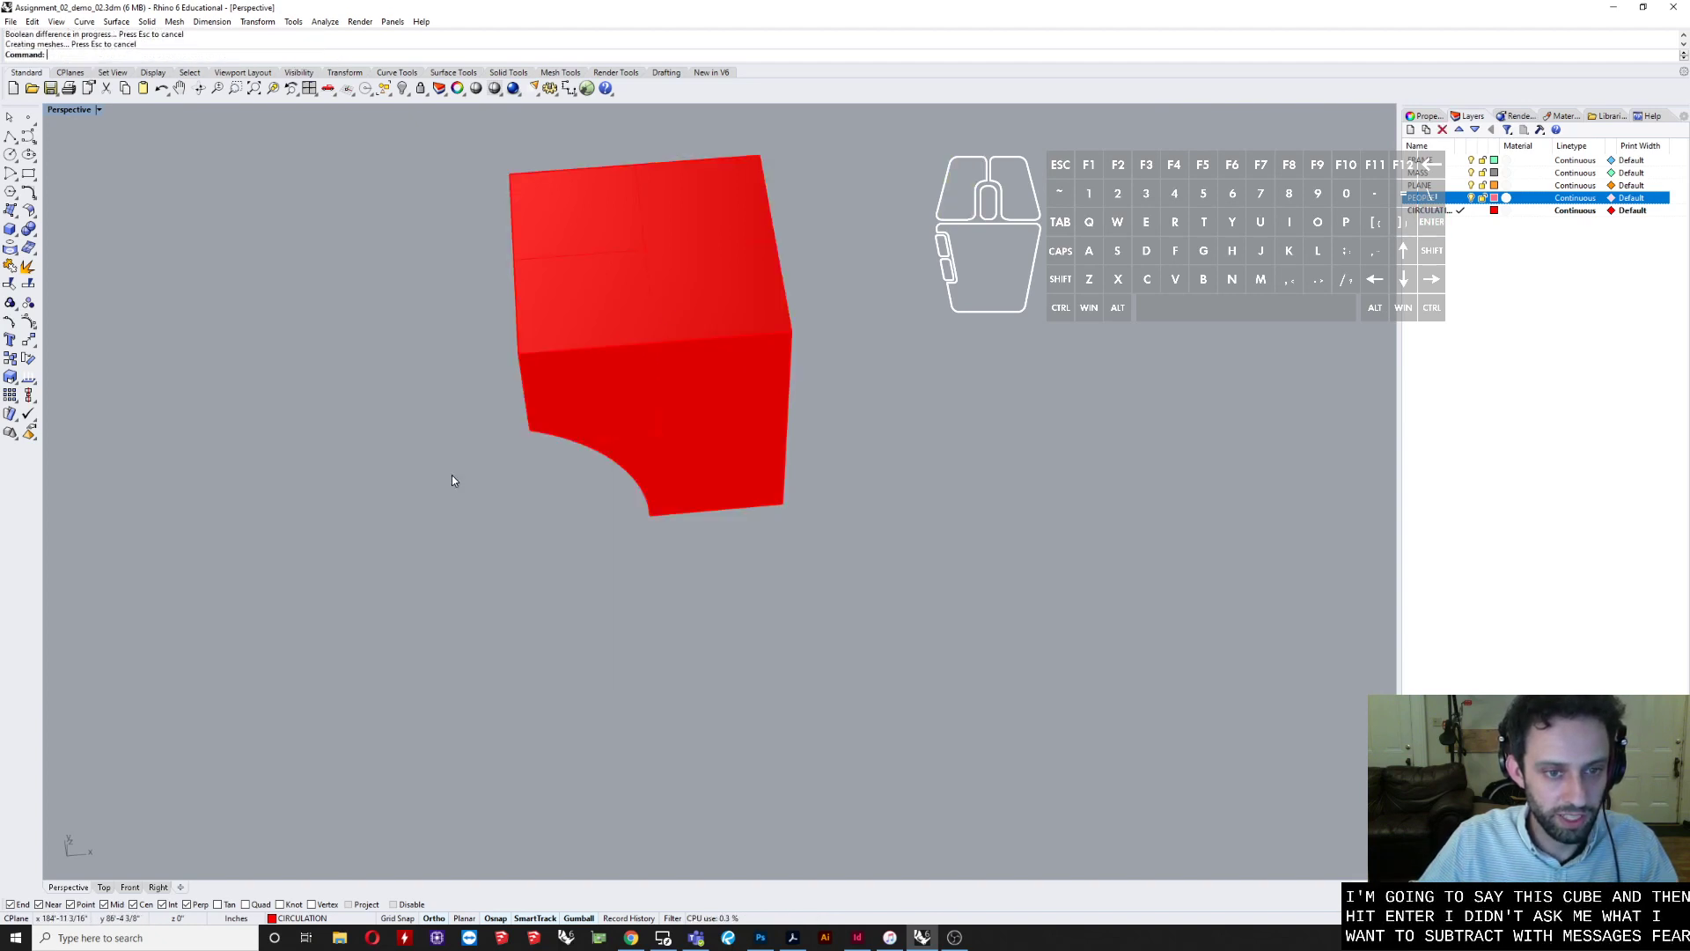
{"action": "right_click_drag", "start_coordinate": [452, 479], "coordinate": [551, 416]}
{"action": "scroll", "coordinate": [493, 415], "scroll_direction": "down", "scroll_amount": 8}
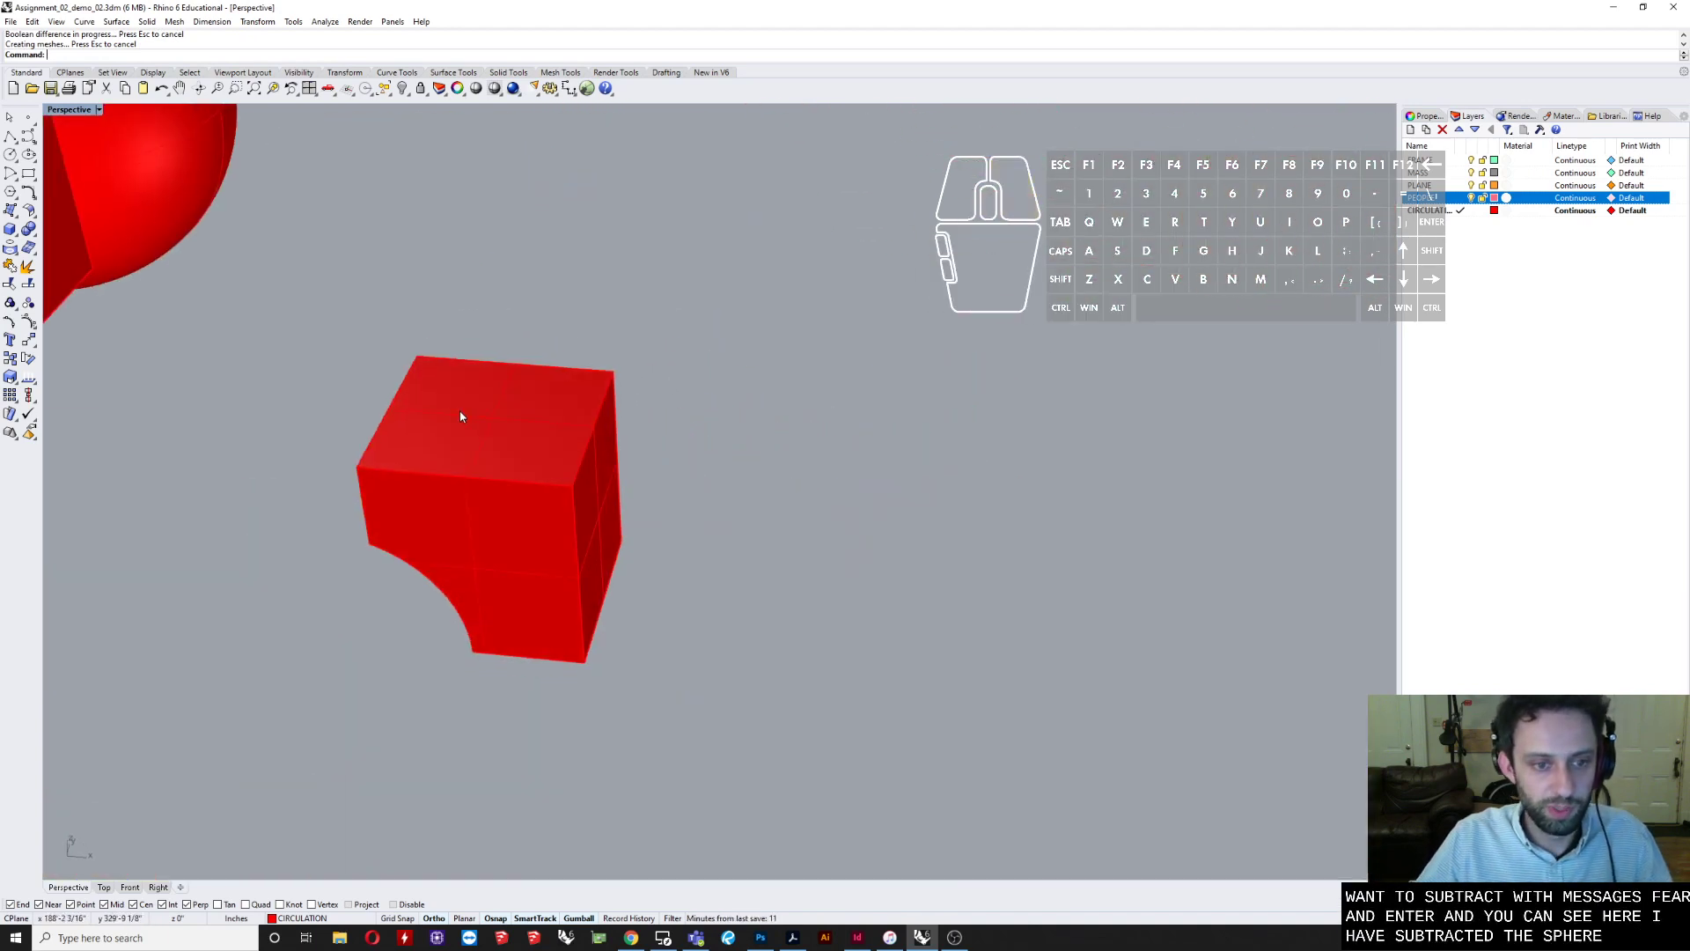
- Undo the Boolean difference and the last move of the box
{"action": "key", "text": "ctrl+z"}
{"action": "left_click", "coordinate": [708, 563]}
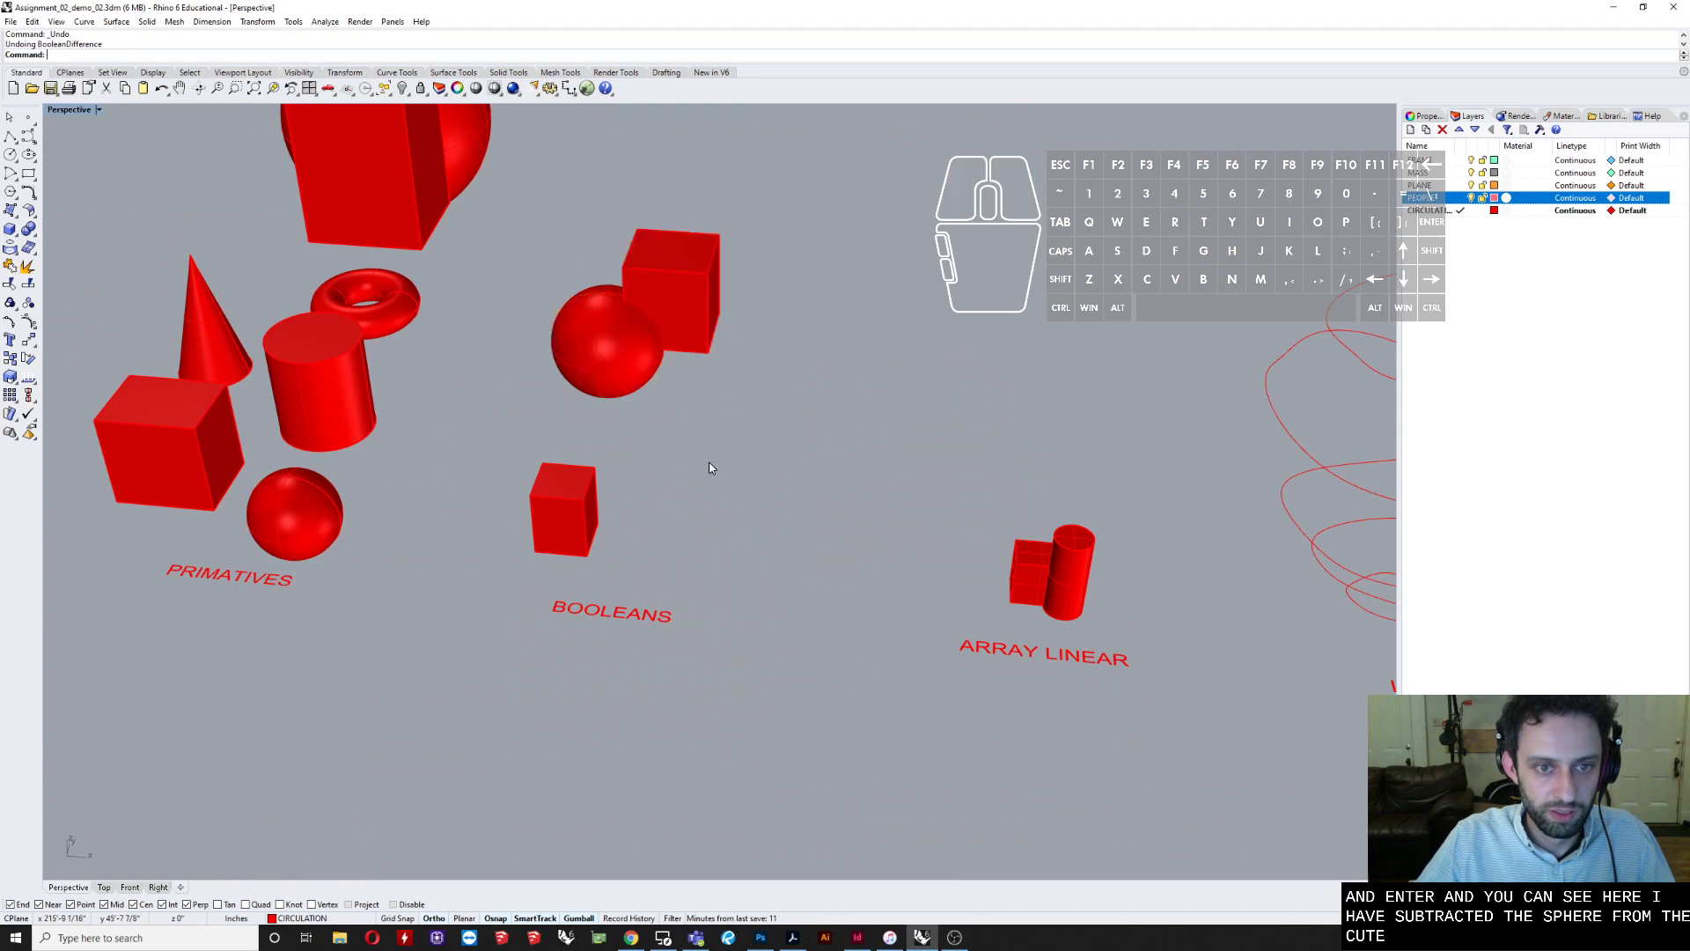
{"action": "key", "text": "ctrl+z"}
- Move the box sideways toward the sphere until it overlaps the sphere's edge
{"action": "right_click_drag", "start_coordinate": [617, 333], "coordinate": [726, 382]}
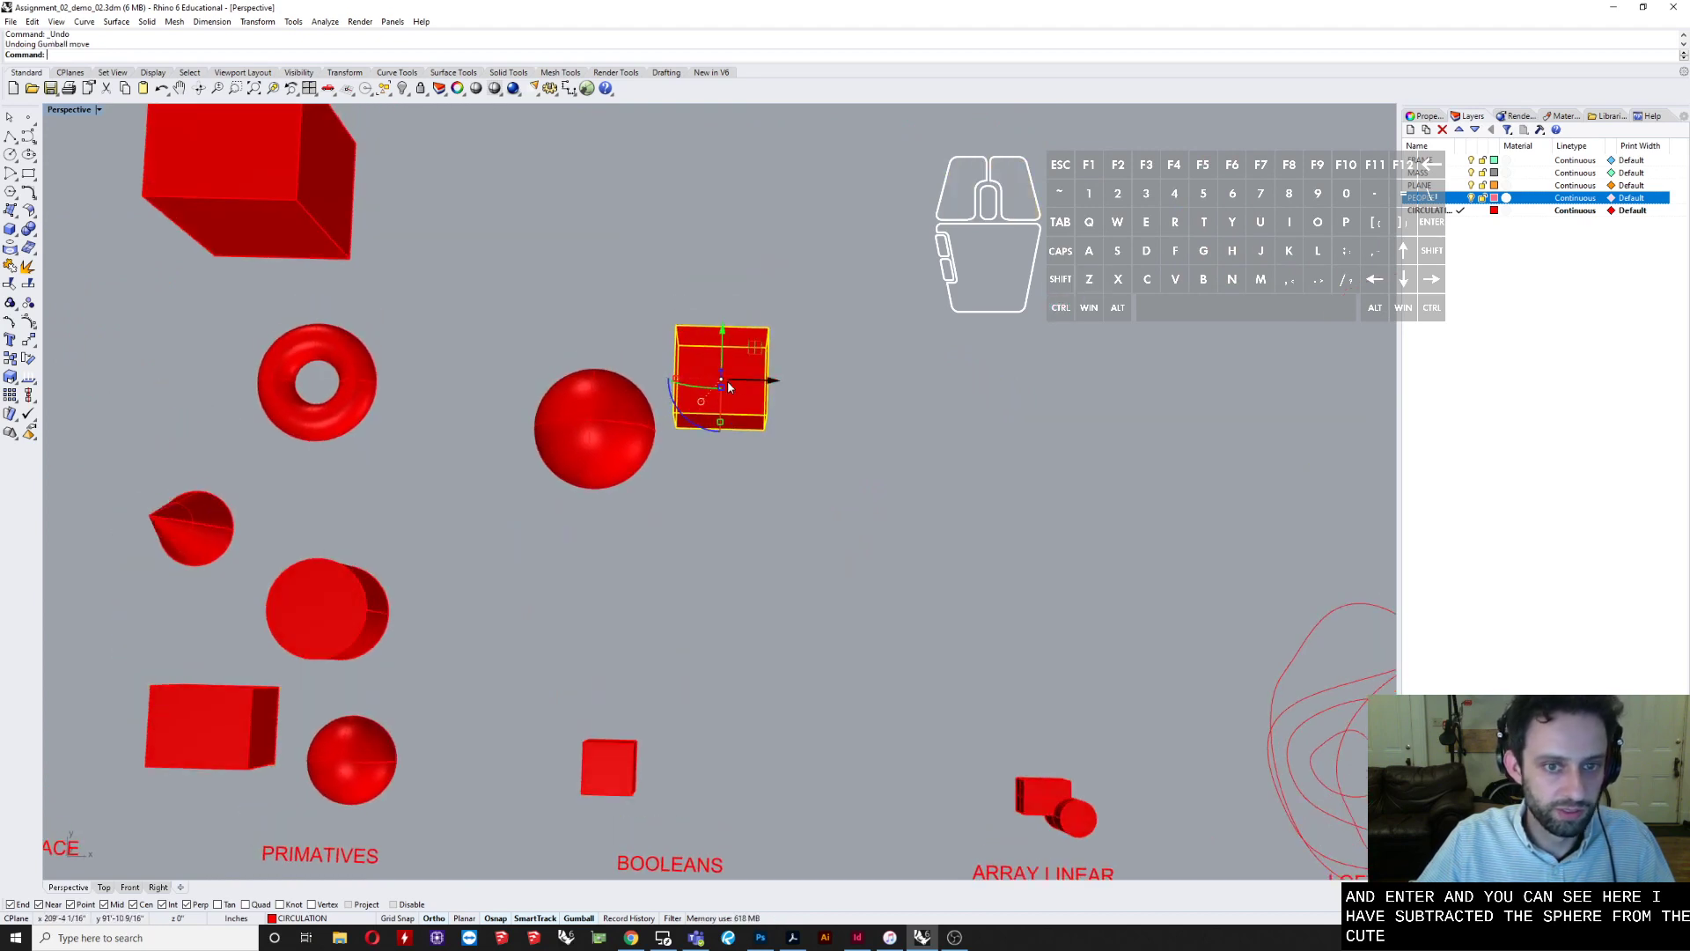
{"action": "left_click_drag", "start_coordinate": [774, 379], "coordinate": [719, 379]}
{"action": "left_click", "coordinate": [985, 571]}
{"action": "right_click_drag", "start_coordinate": [535, 424], "coordinate": [559, 414]}
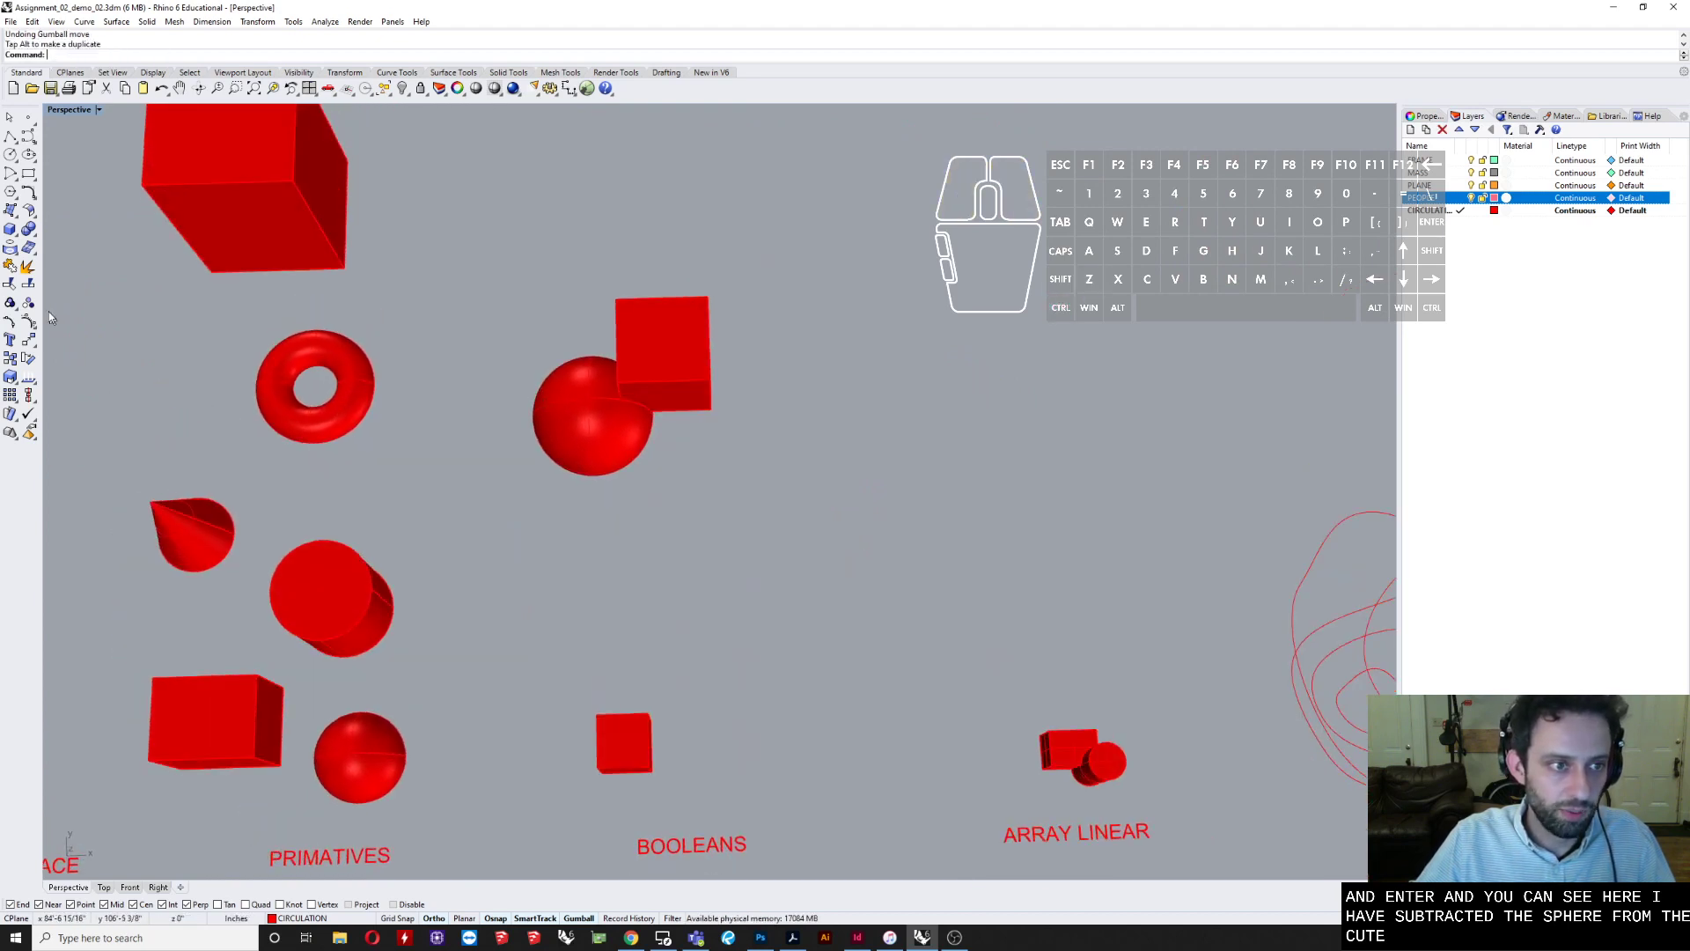
- Reduce the box and the sphere to their common volume with a Boolean intersection
{"action": "left_click", "coordinate": [704, 331]}
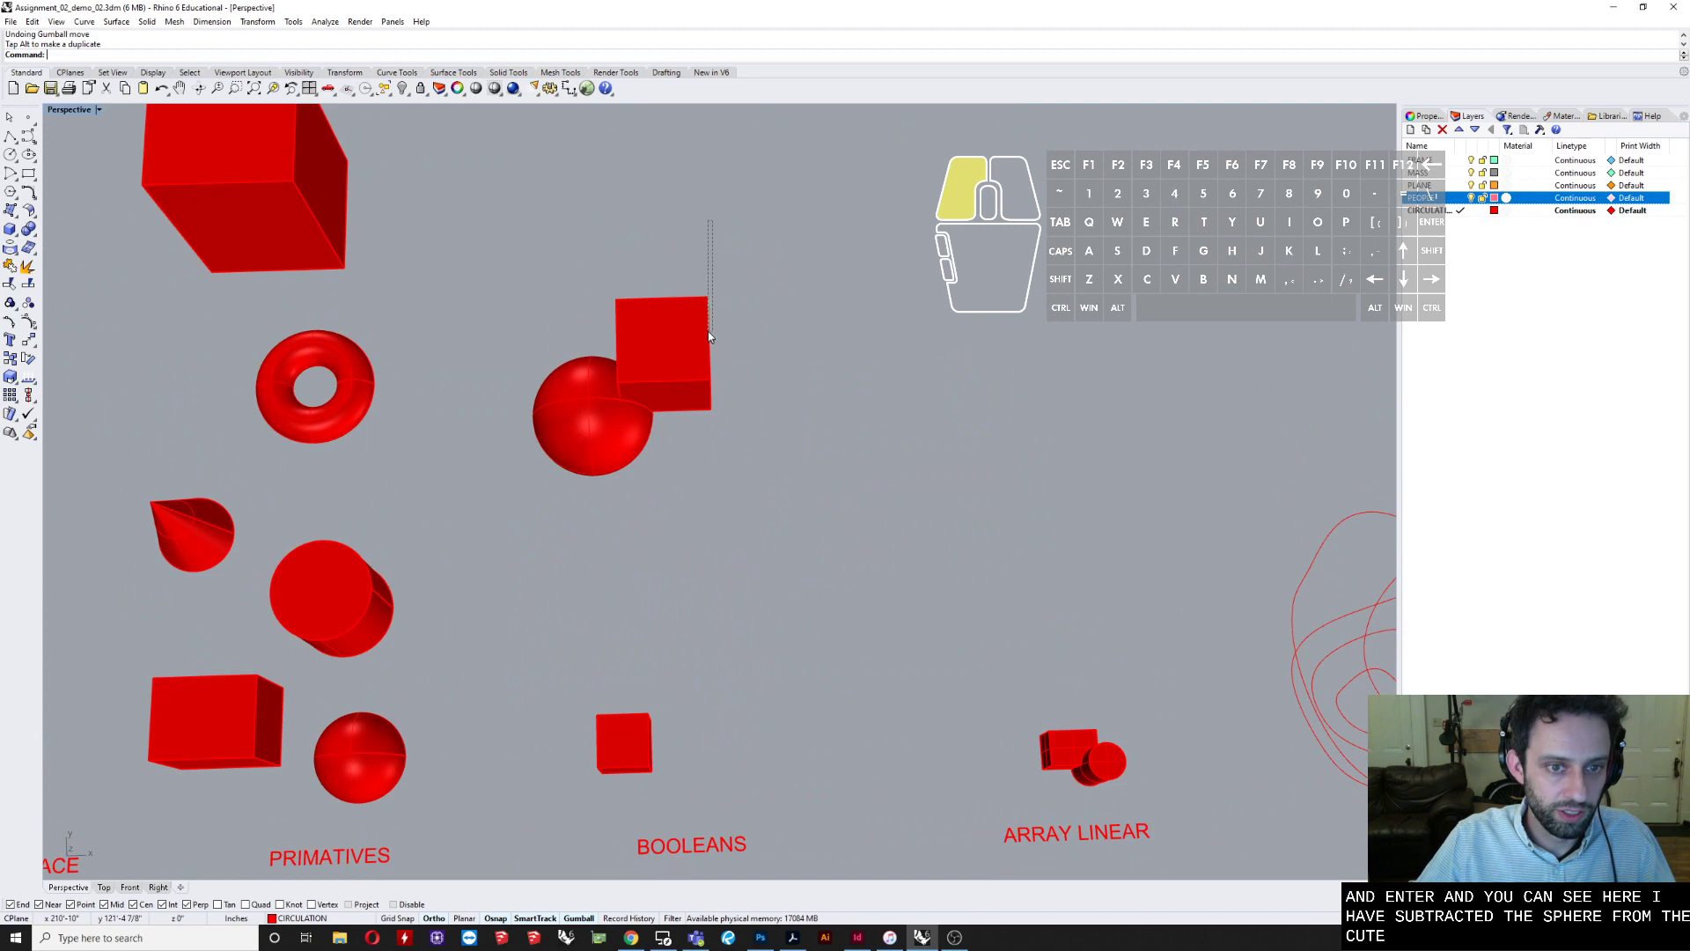
{"action": "left_click", "coordinate": [35, 234]}
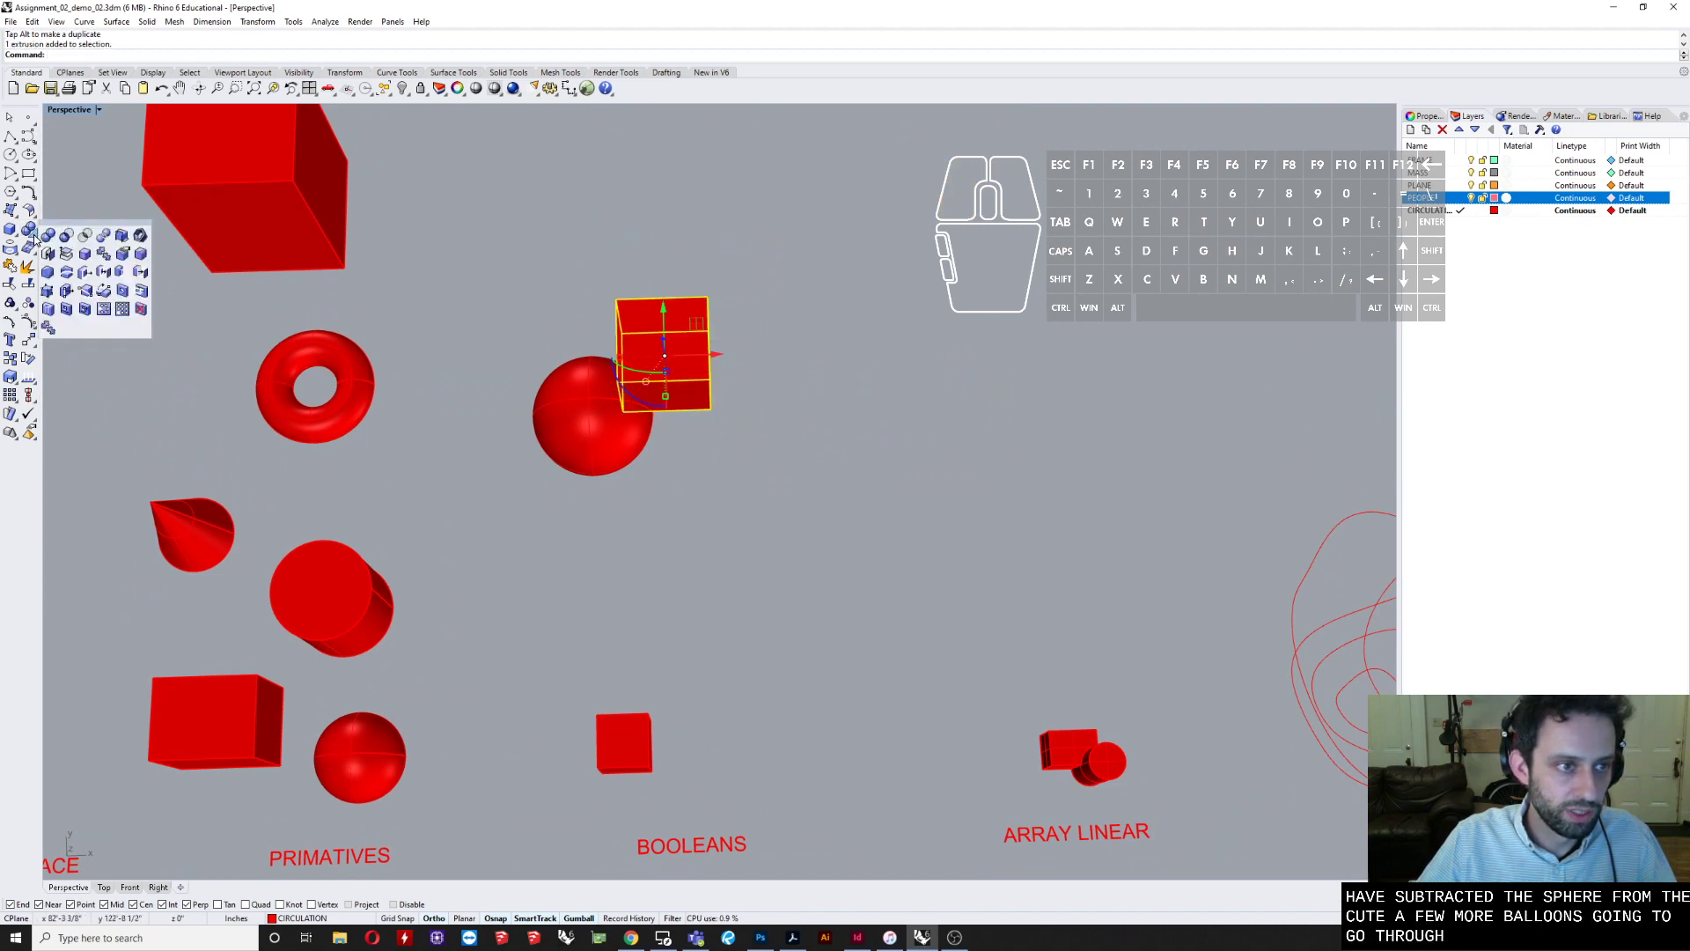
{"action": "left_click", "coordinate": [85, 236]}
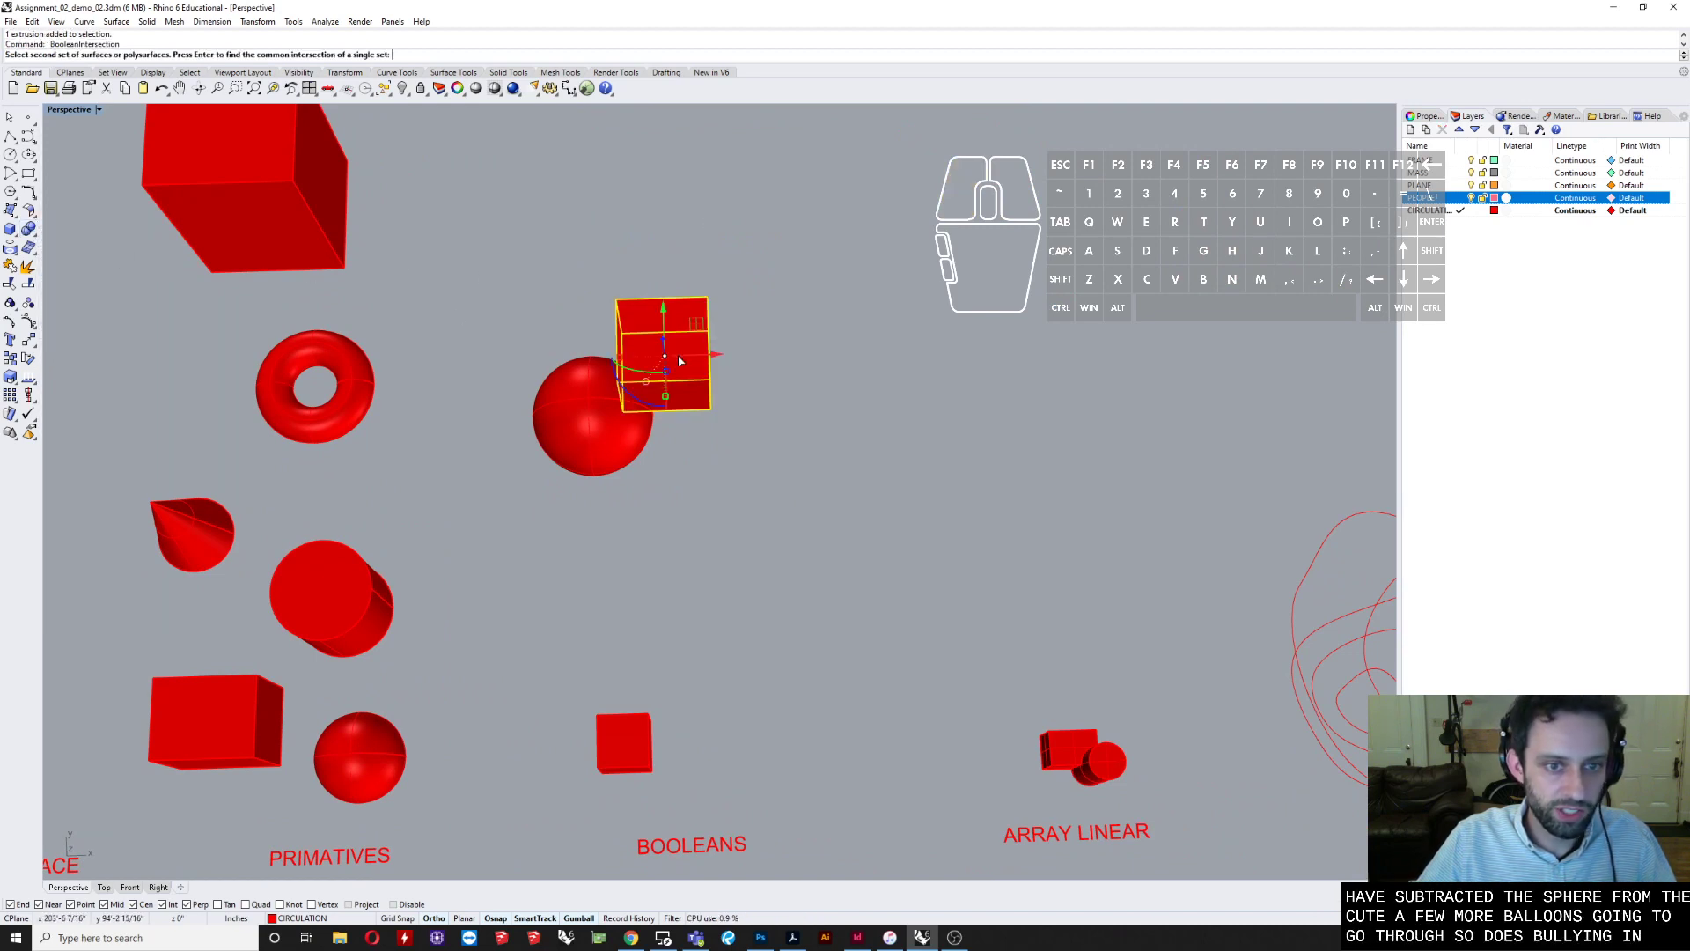
{"action": "left_click", "coordinate": [600, 426]}
{"action": "key", "text": "Return"}
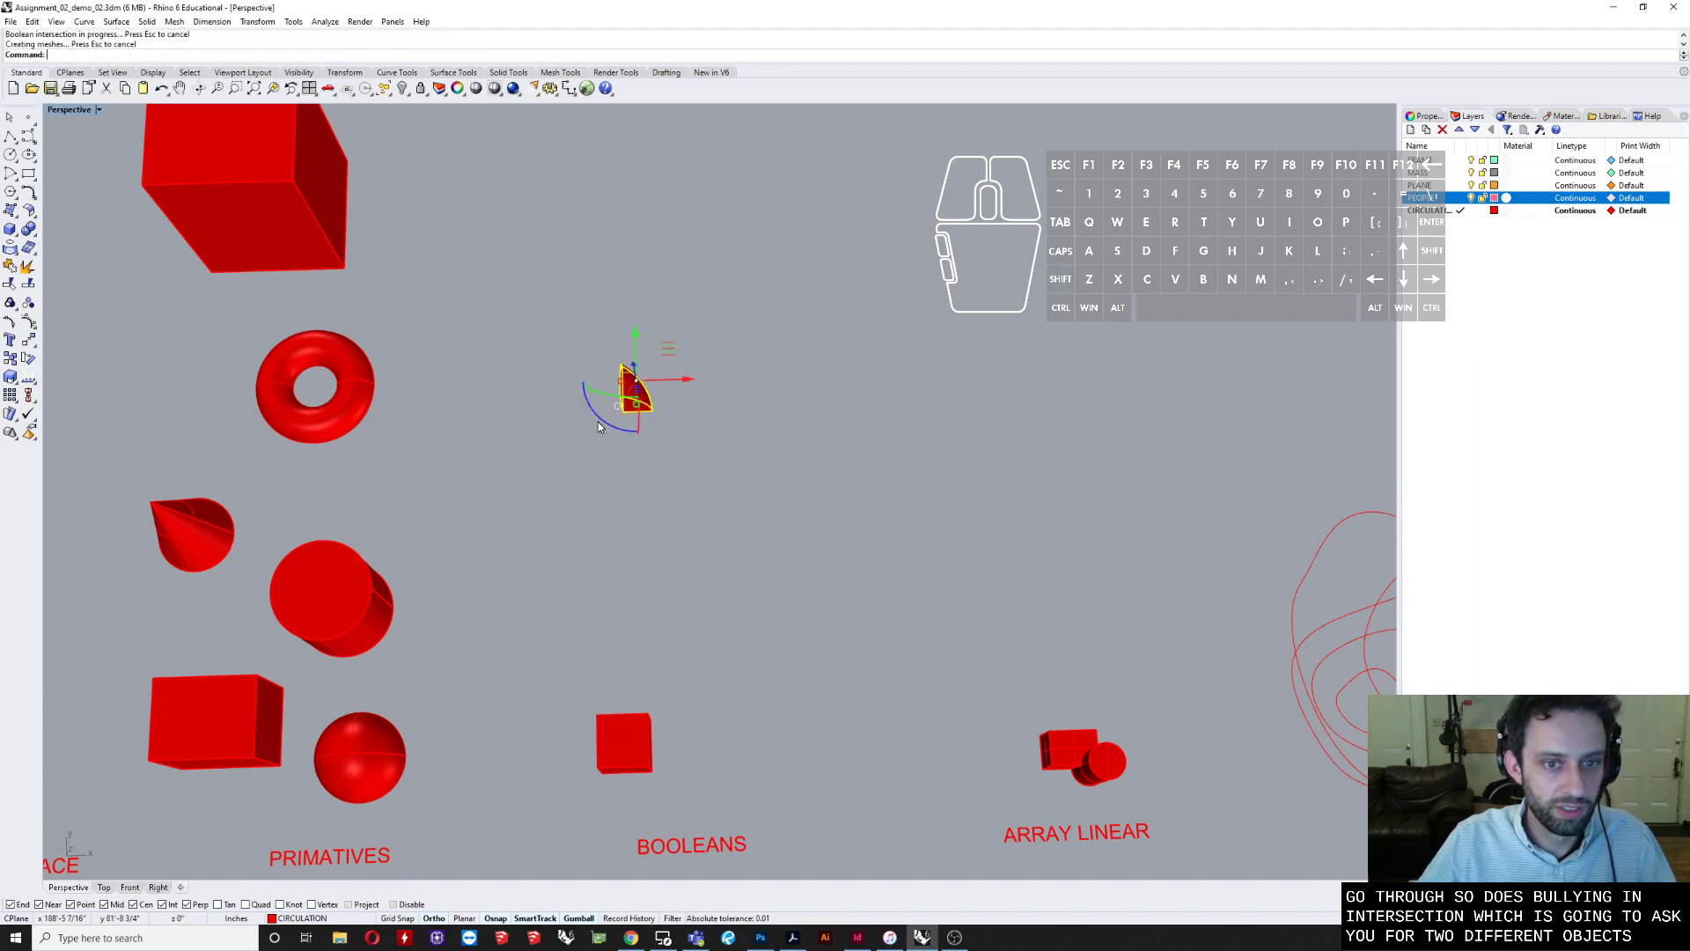
- Inspect the intersected piece up close and undo the Boolean intersection
{"action": "left_click", "coordinate": [599, 427]}
{"action": "scroll", "coordinate": [612, 383], "scroll_direction": "up", "scroll_amount": 5}
{"action": "right_click_drag", "start_coordinate": [612, 382], "coordinate": [592, 290]}
{"action": "scroll", "coordinate": [599, 292], "scroll_direction": "down", "scroll_amount": 4}
{"action": "key", "text": "ctrl+z"}
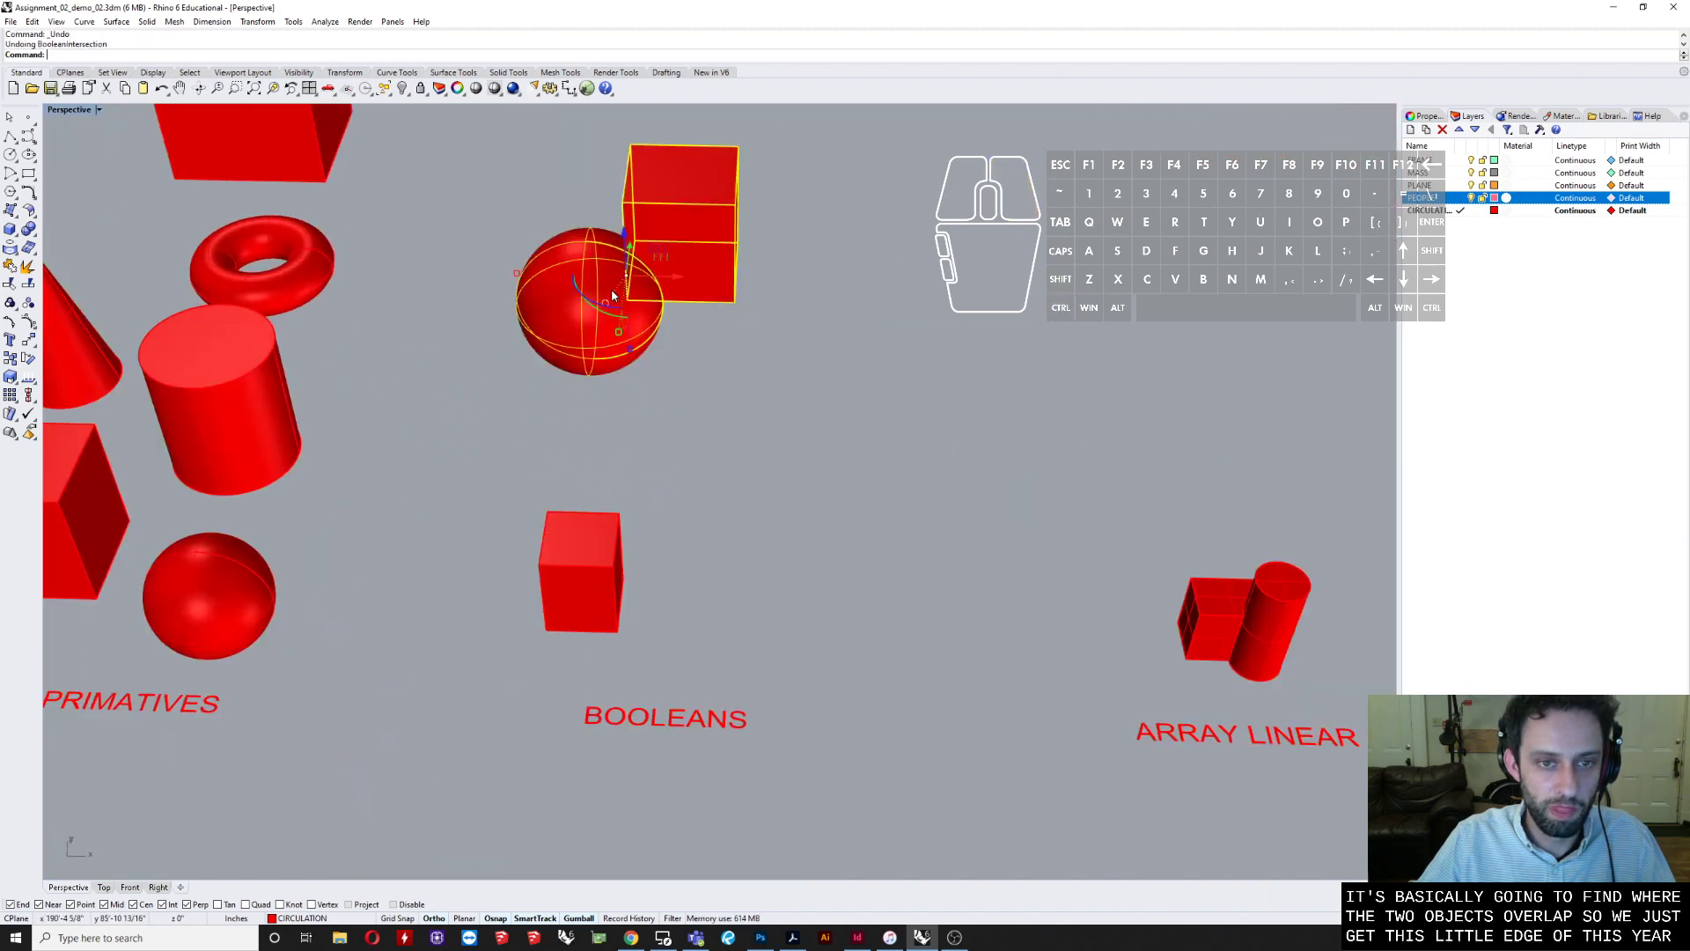
{"action": "left_click", "coordinate": [730, 352]}
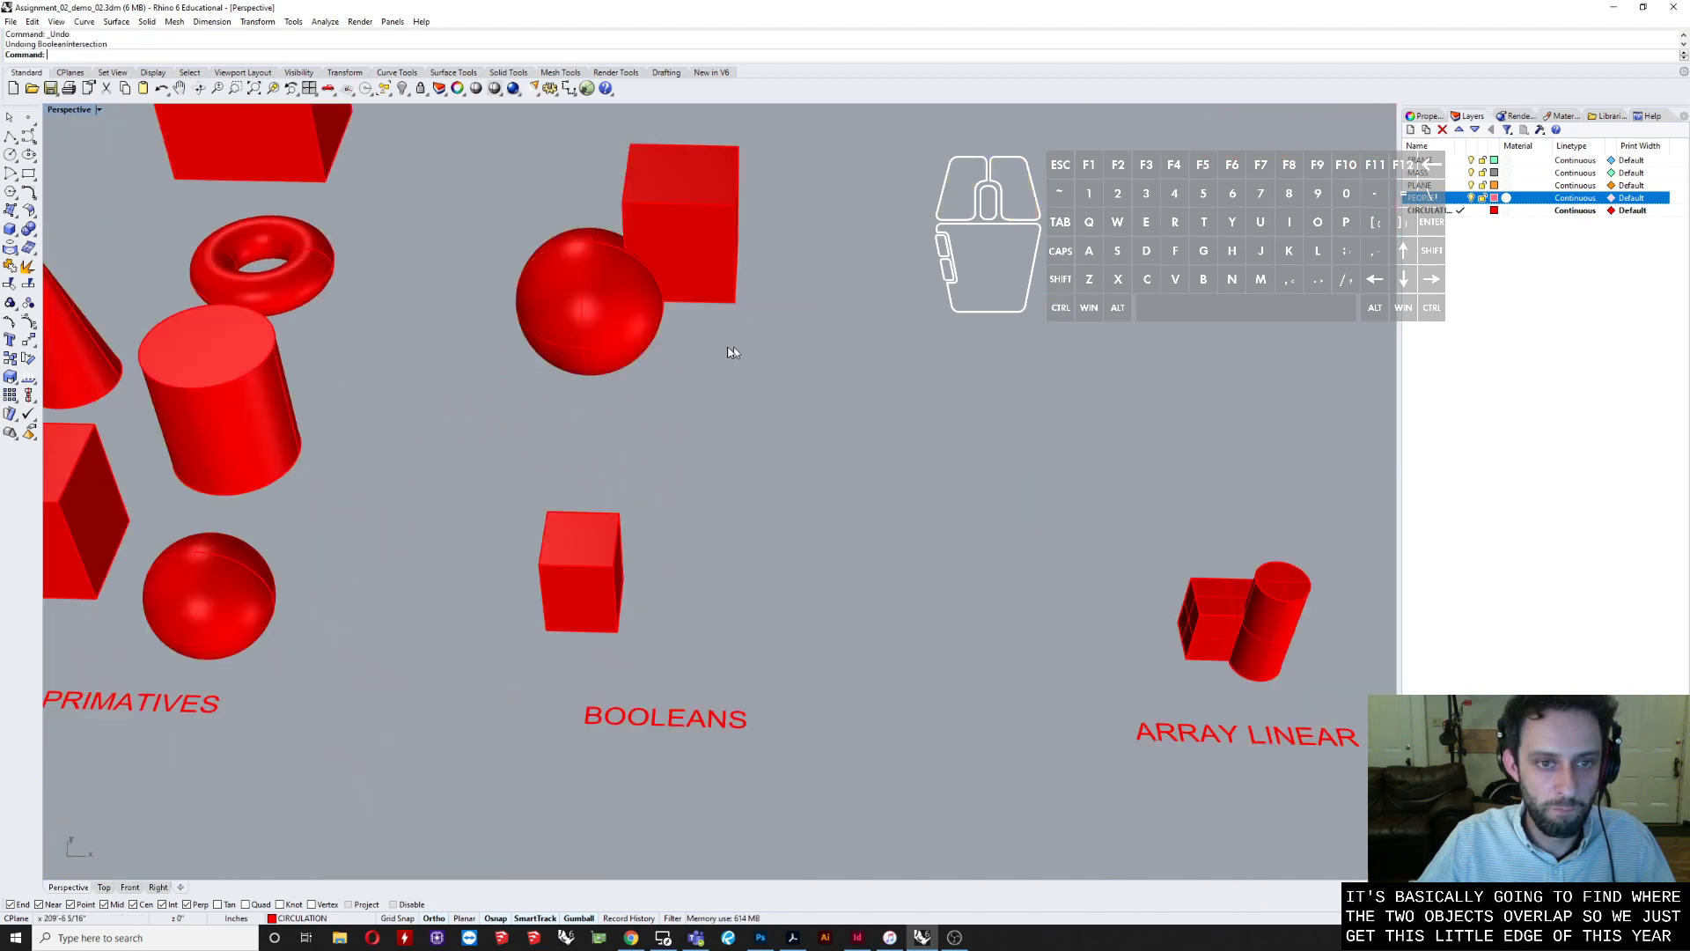
{"action": "left_click", "coordinate": [31, 233]}
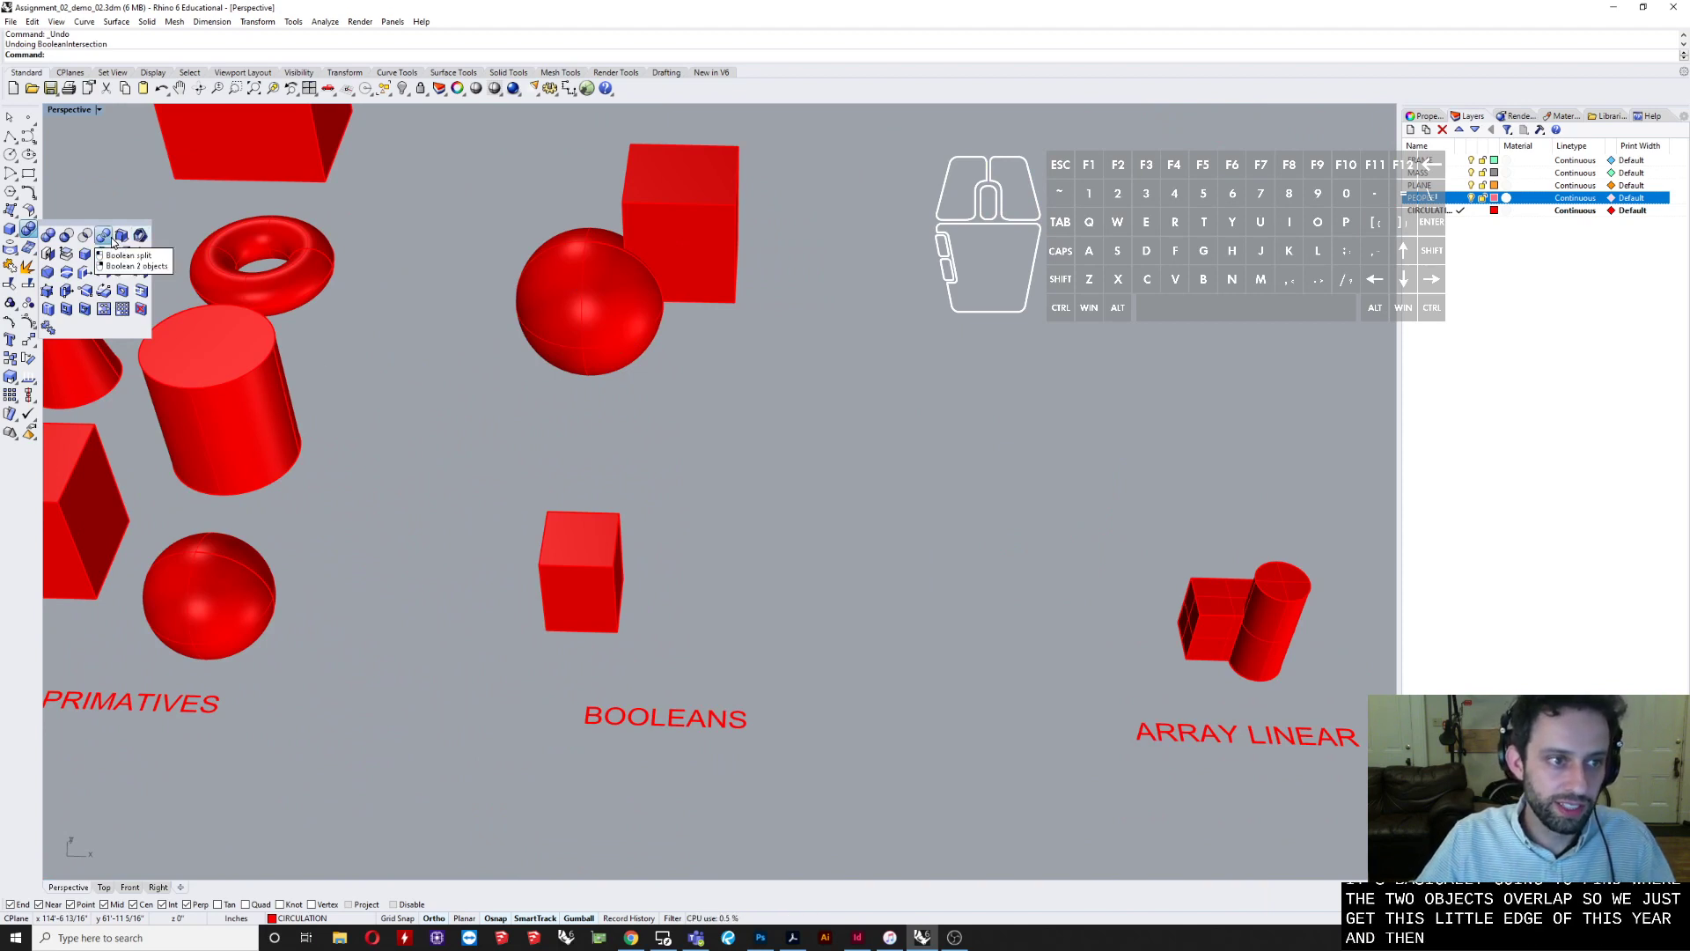
{"action": "key", "text": "Escape"}
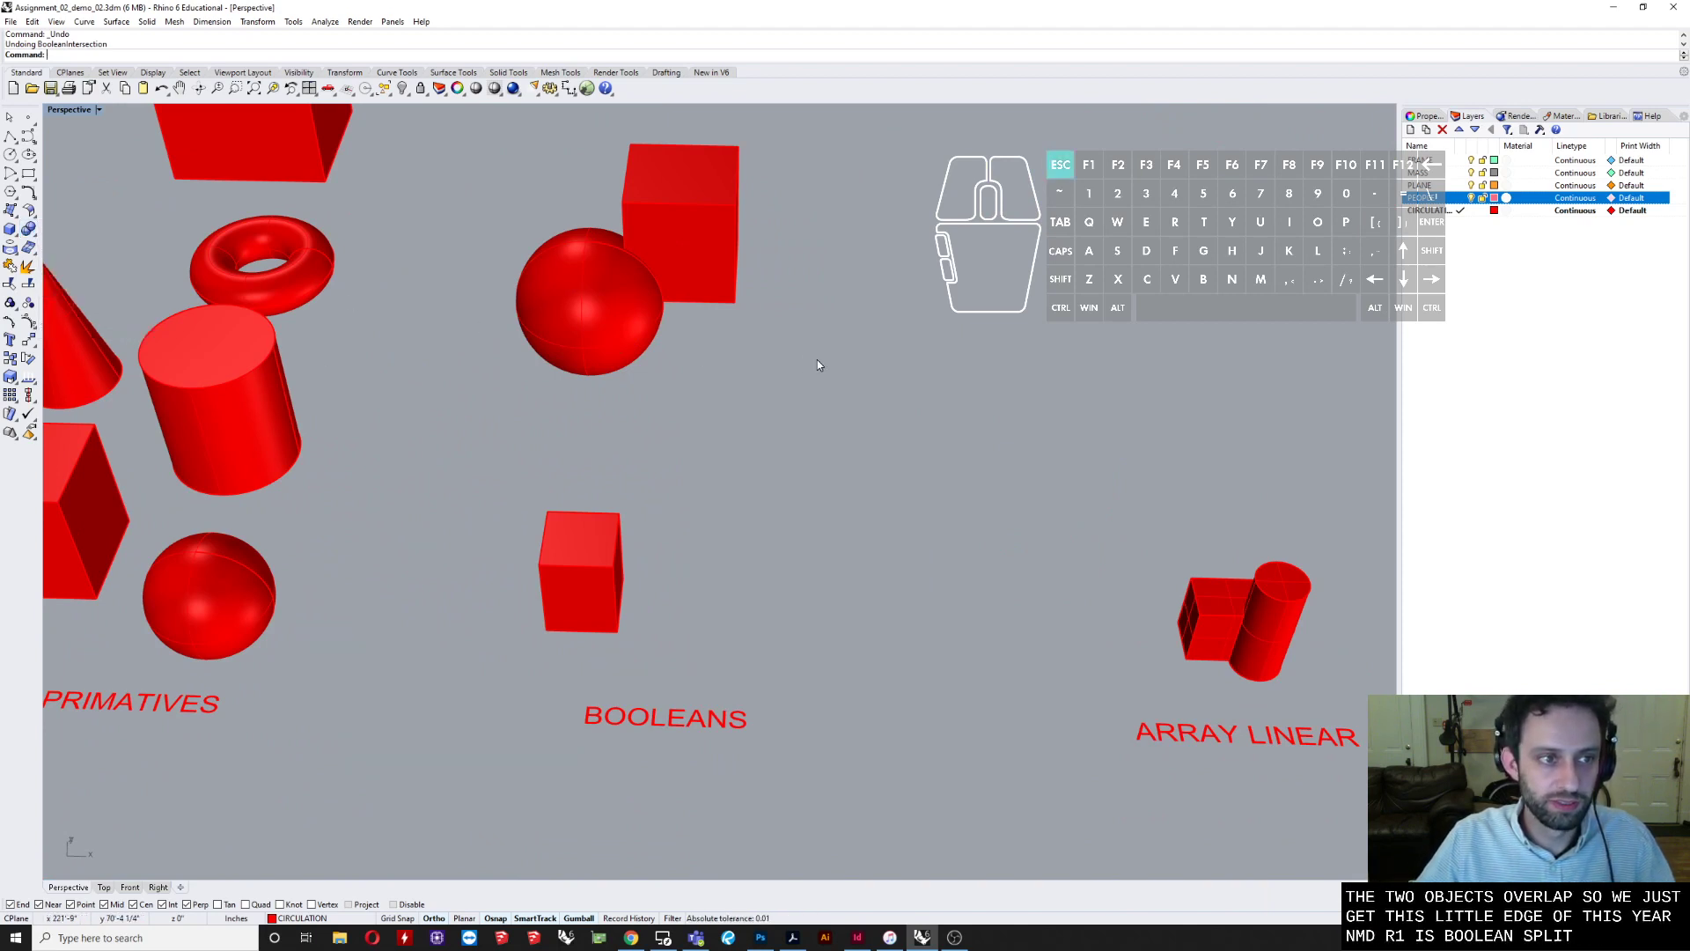
{"action": "left_click", "coordinate": [704, 269]}
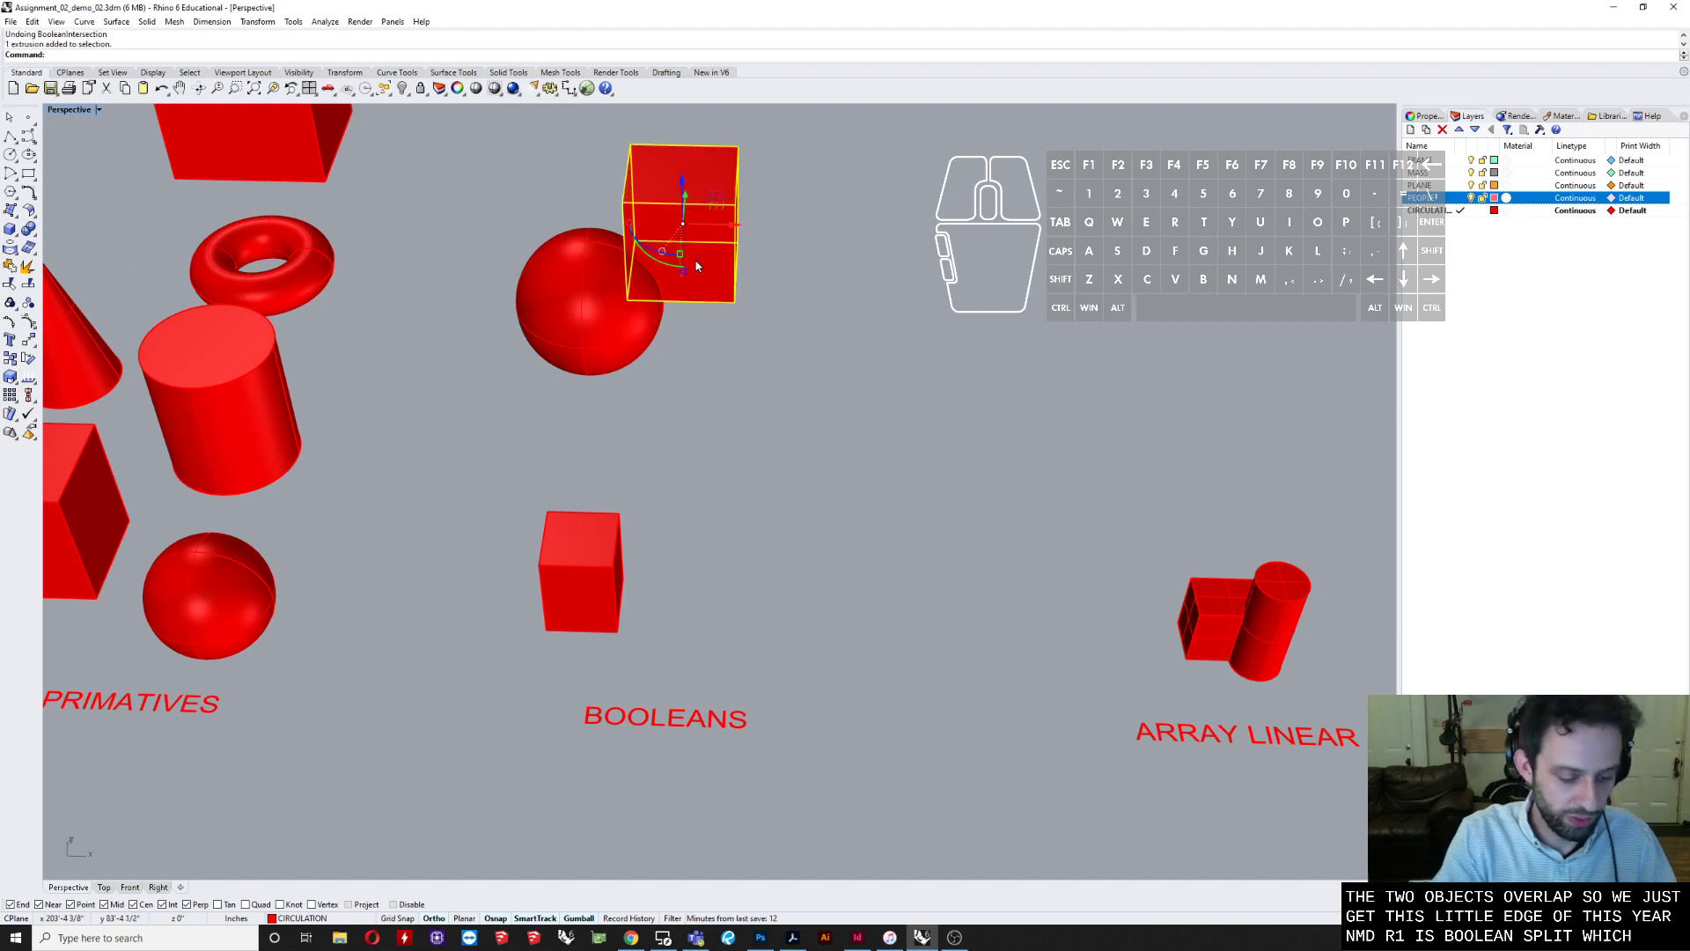
{"action": "key", "text": "Escape"}
{"action": "left_click", "coordinate": [907, 394]}
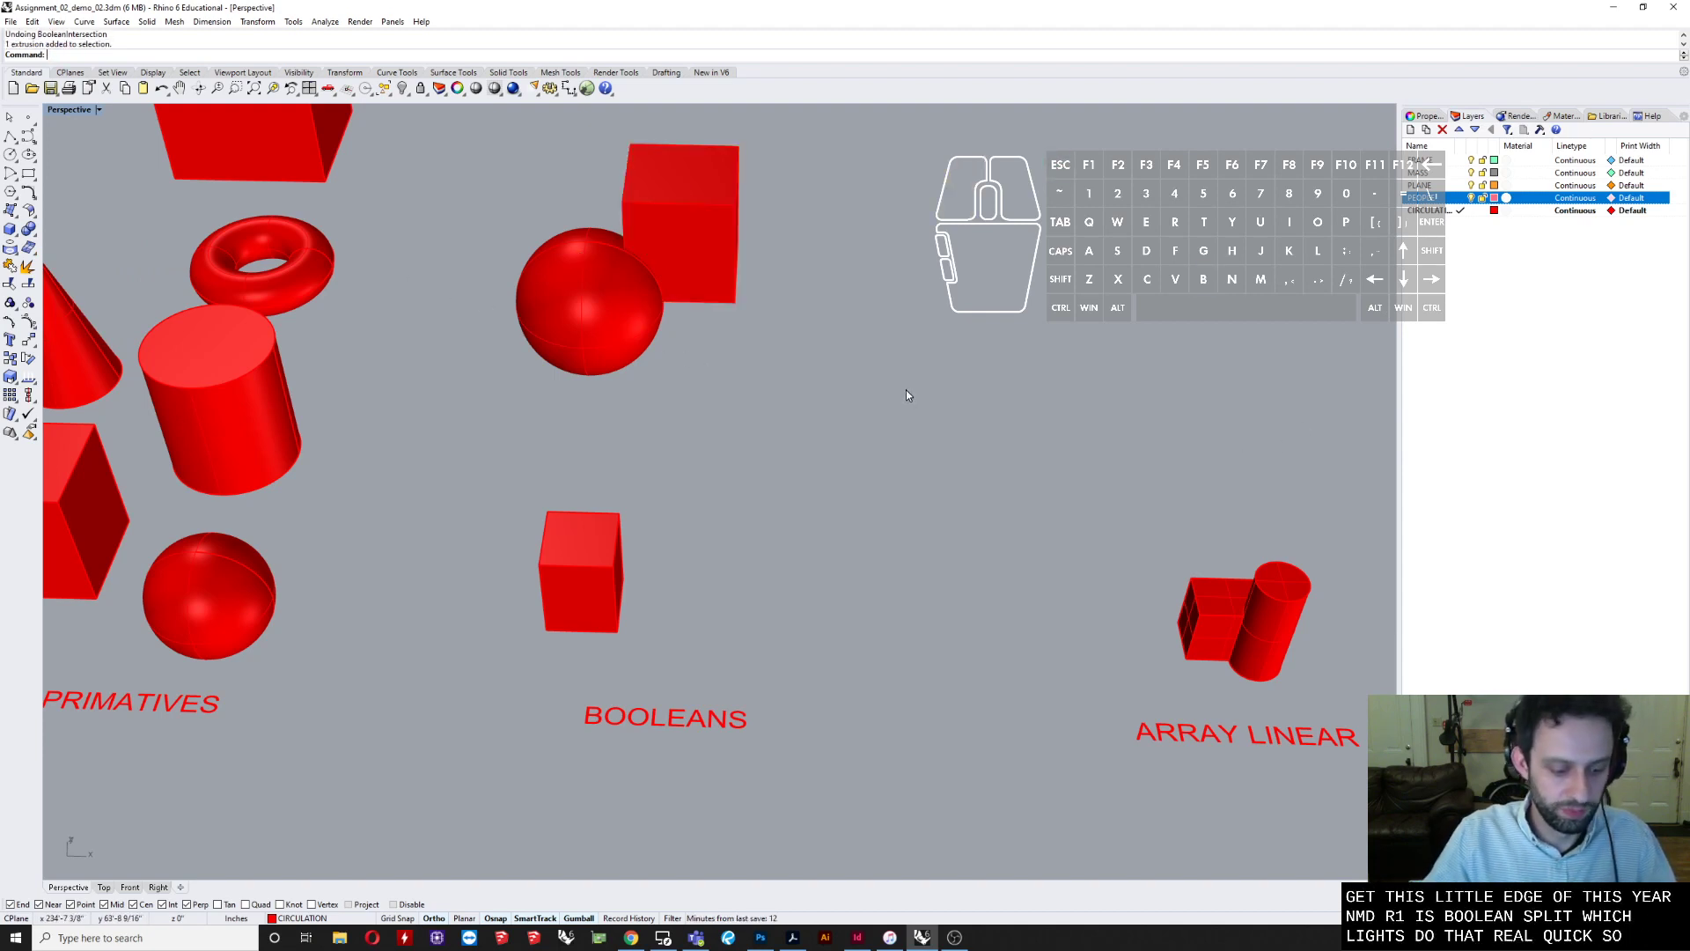
- Split the overlapping box and sphere against each other with a Boolean split, using both as objects and as cutters
{"action": "type", "text": "Boo"}
{"action": "key", "text": "Up"}
{"action": "key", "text": "Up"}
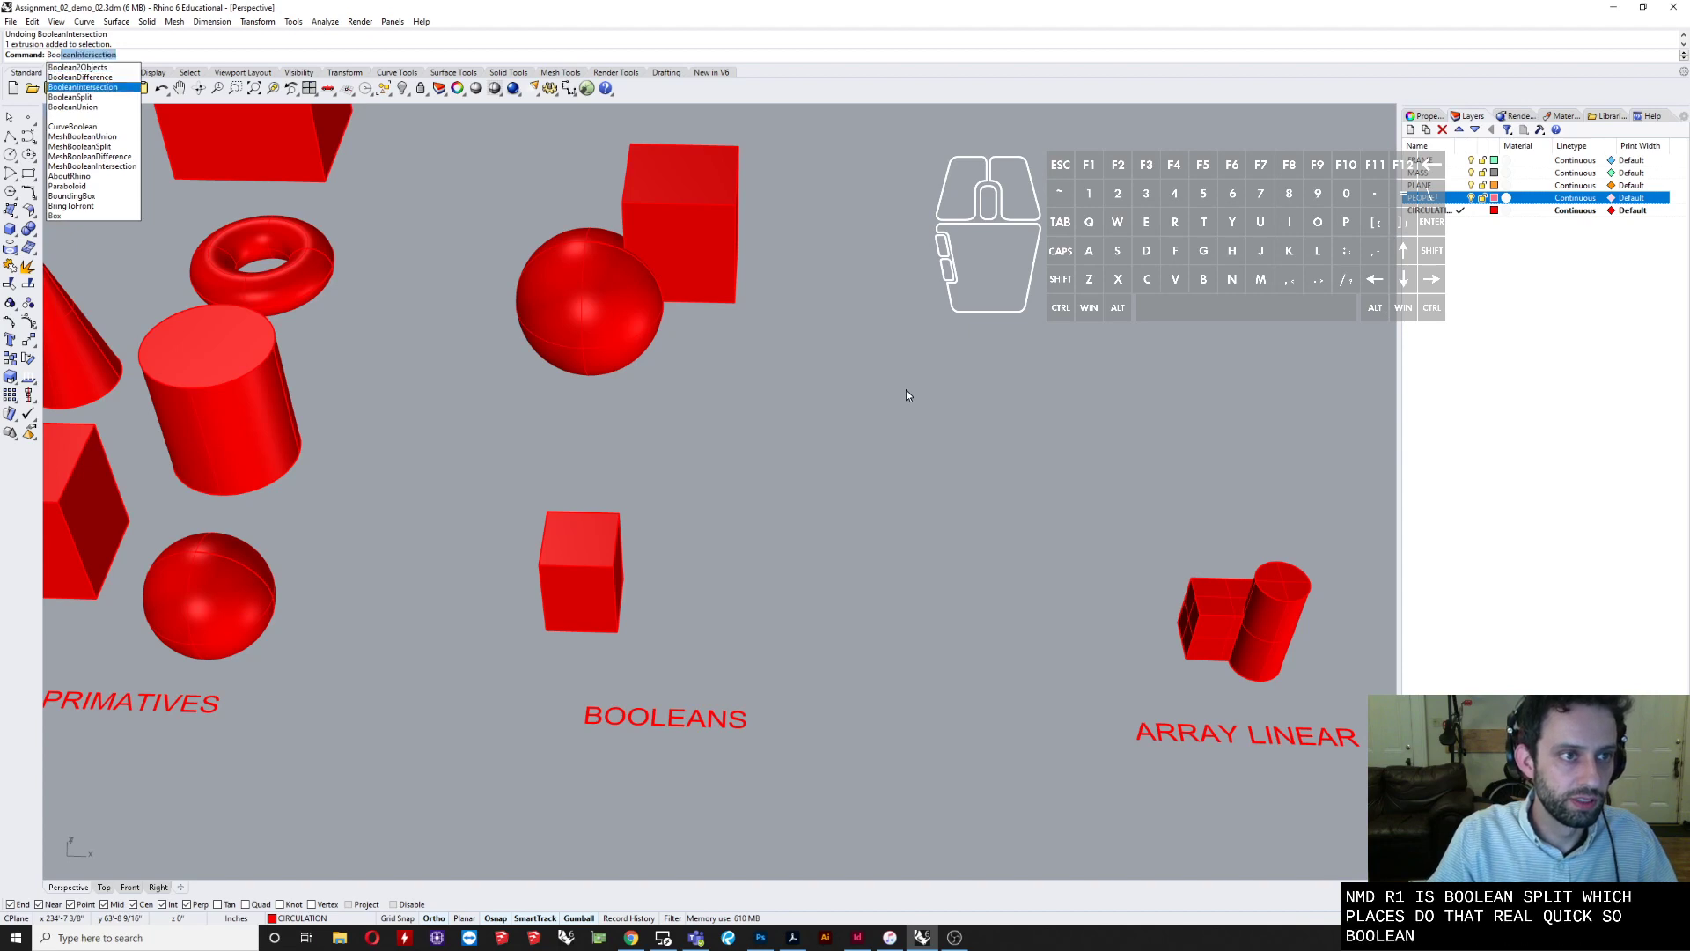
{"action": "key", "text": "Up"}
{"action": "key", "text": "Return"}
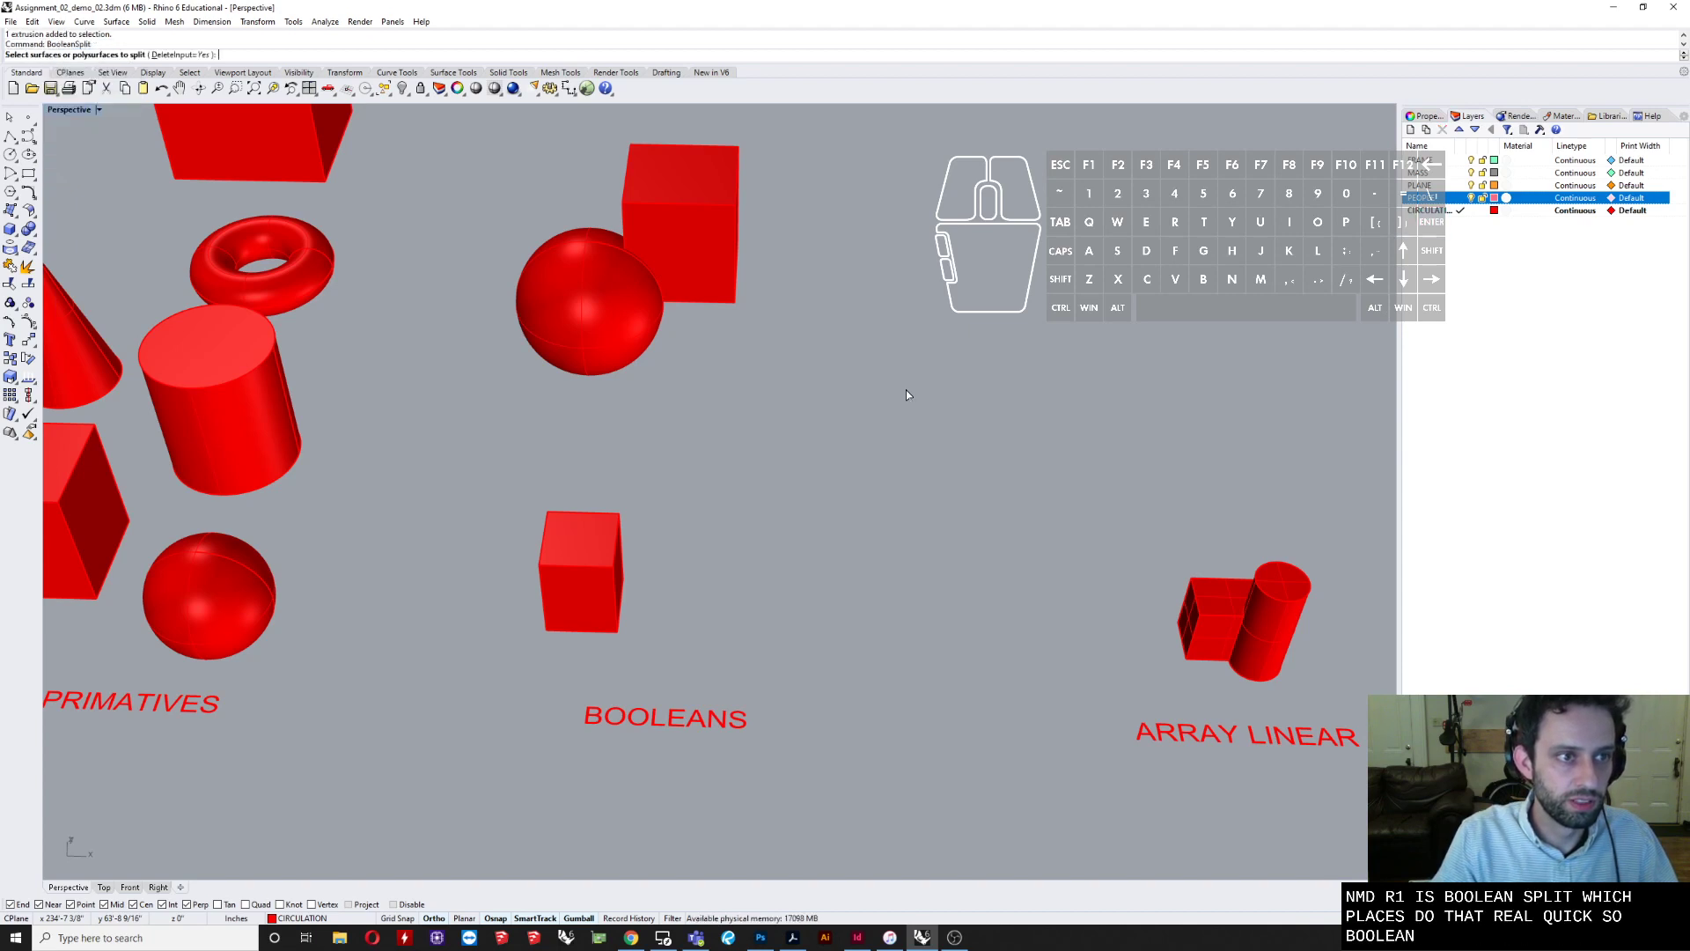
{"action": "left_click", "coordinate": [611, 246]}
{"action": "left_click", "coordinate": [595, 270]}
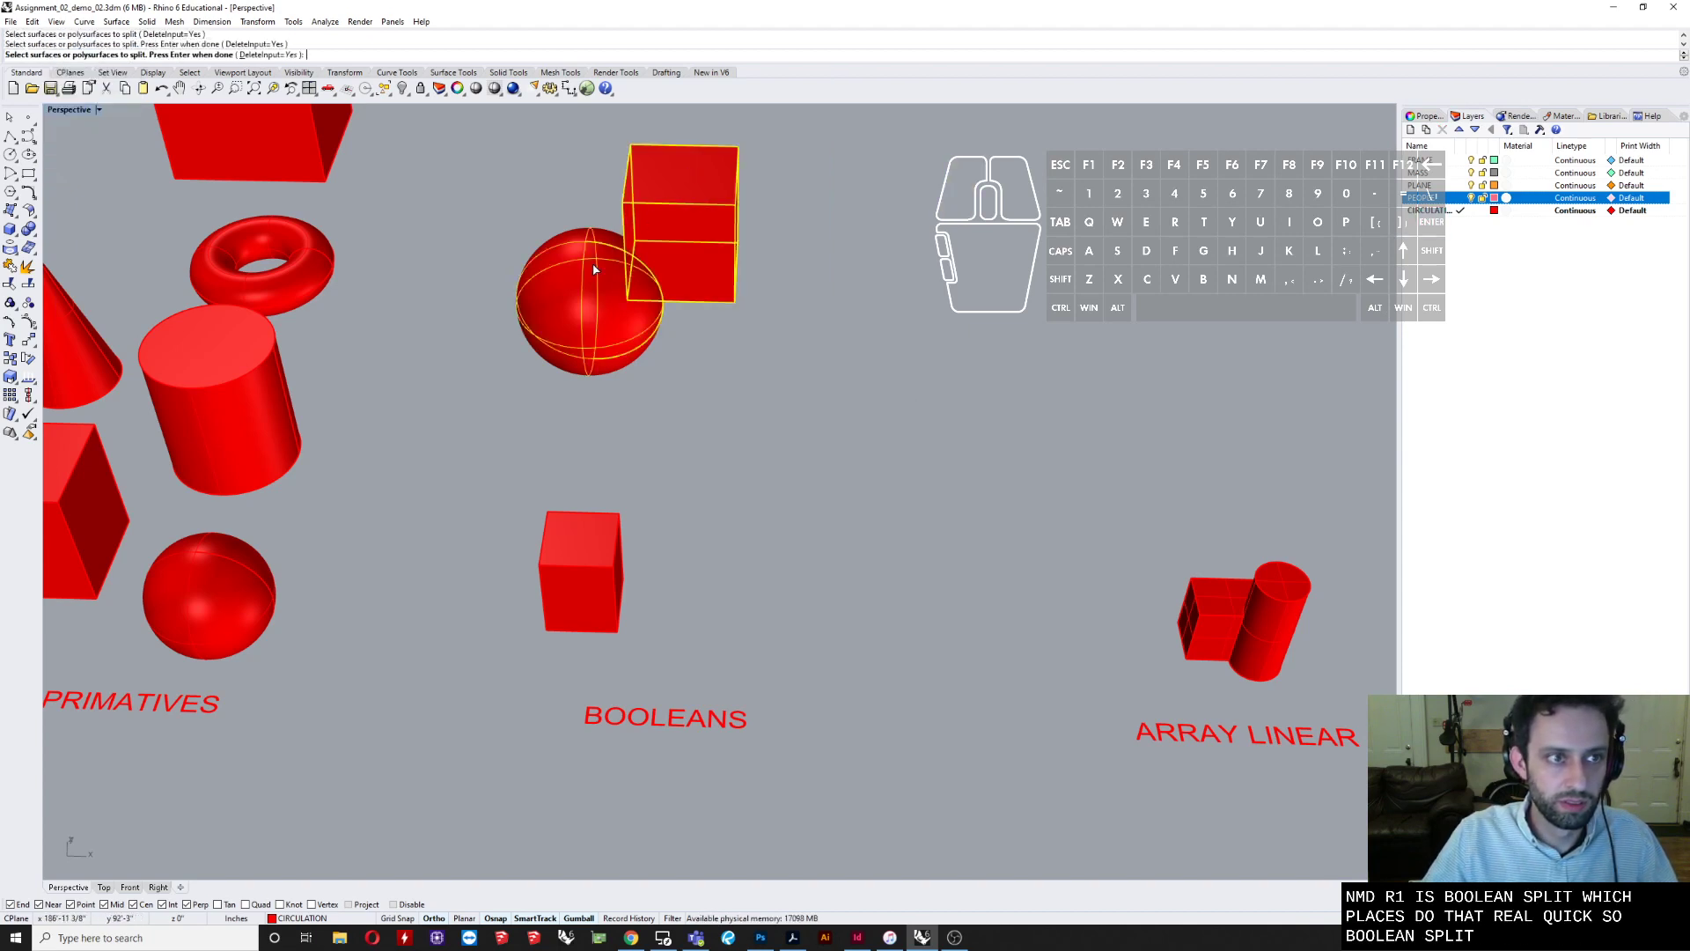
{"action": "key", "text": "Return"}
{"action": "left_click", "coordinate": [584, 294]}
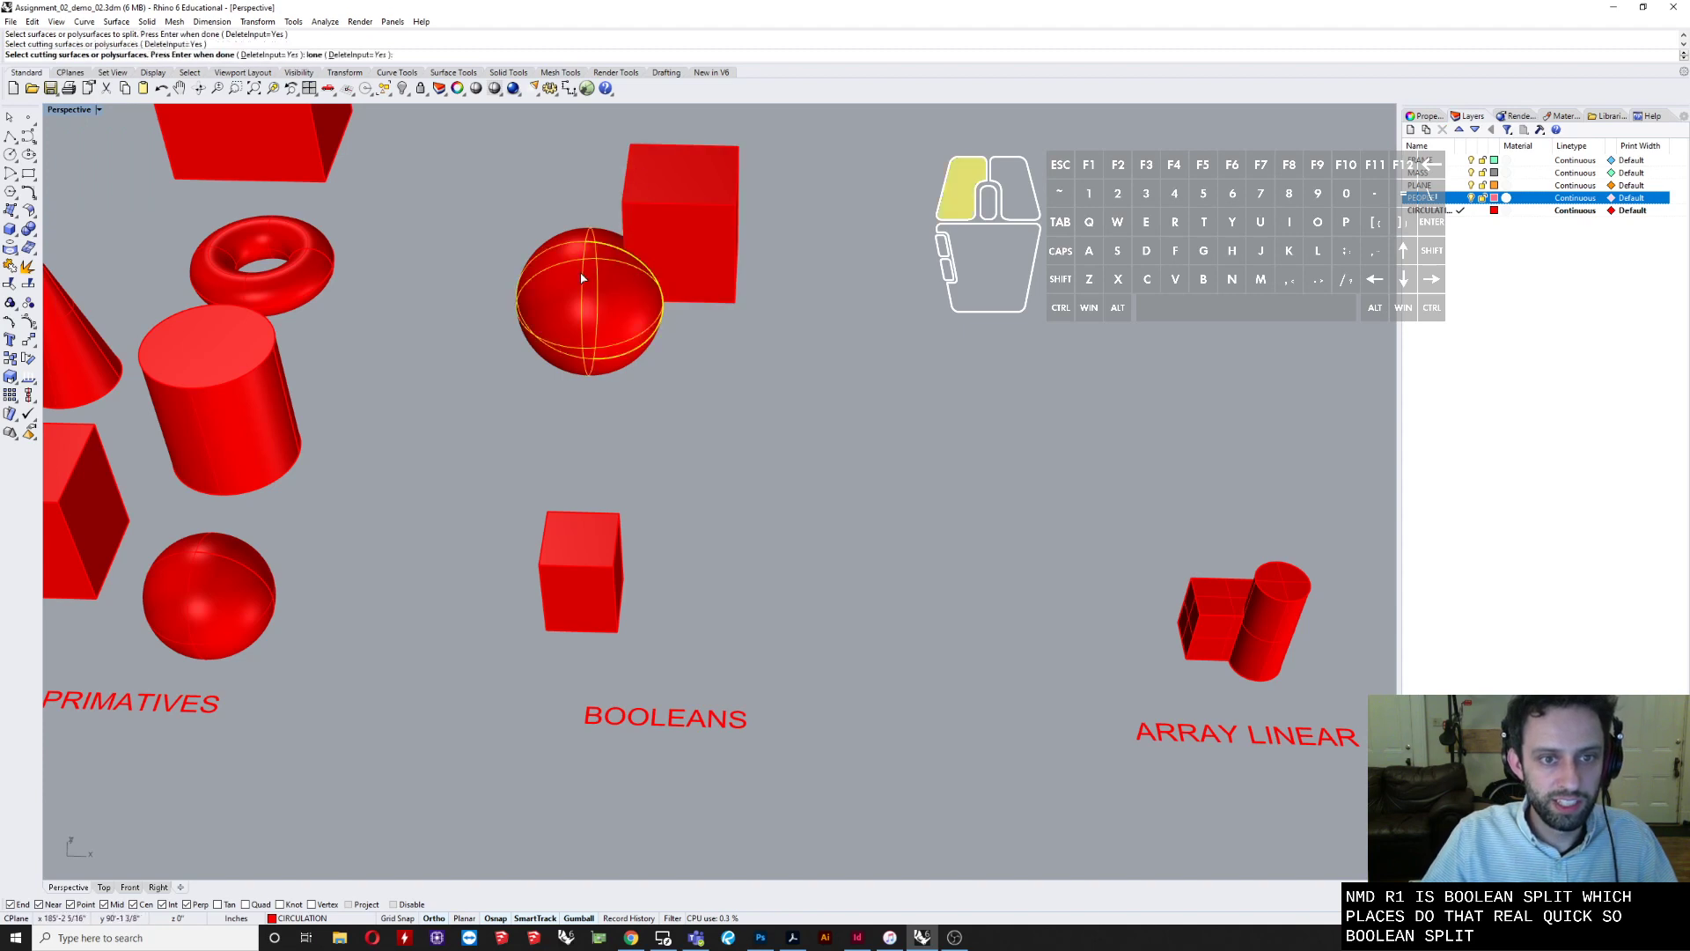
{"action": "right_click_drag", "start_coordinate": [585, 294], "coordinate": [598, 325]}
{"action": "scroll", "coordinate": [632, 306], "scroll_direction": "up", "scroll_amount": 5}
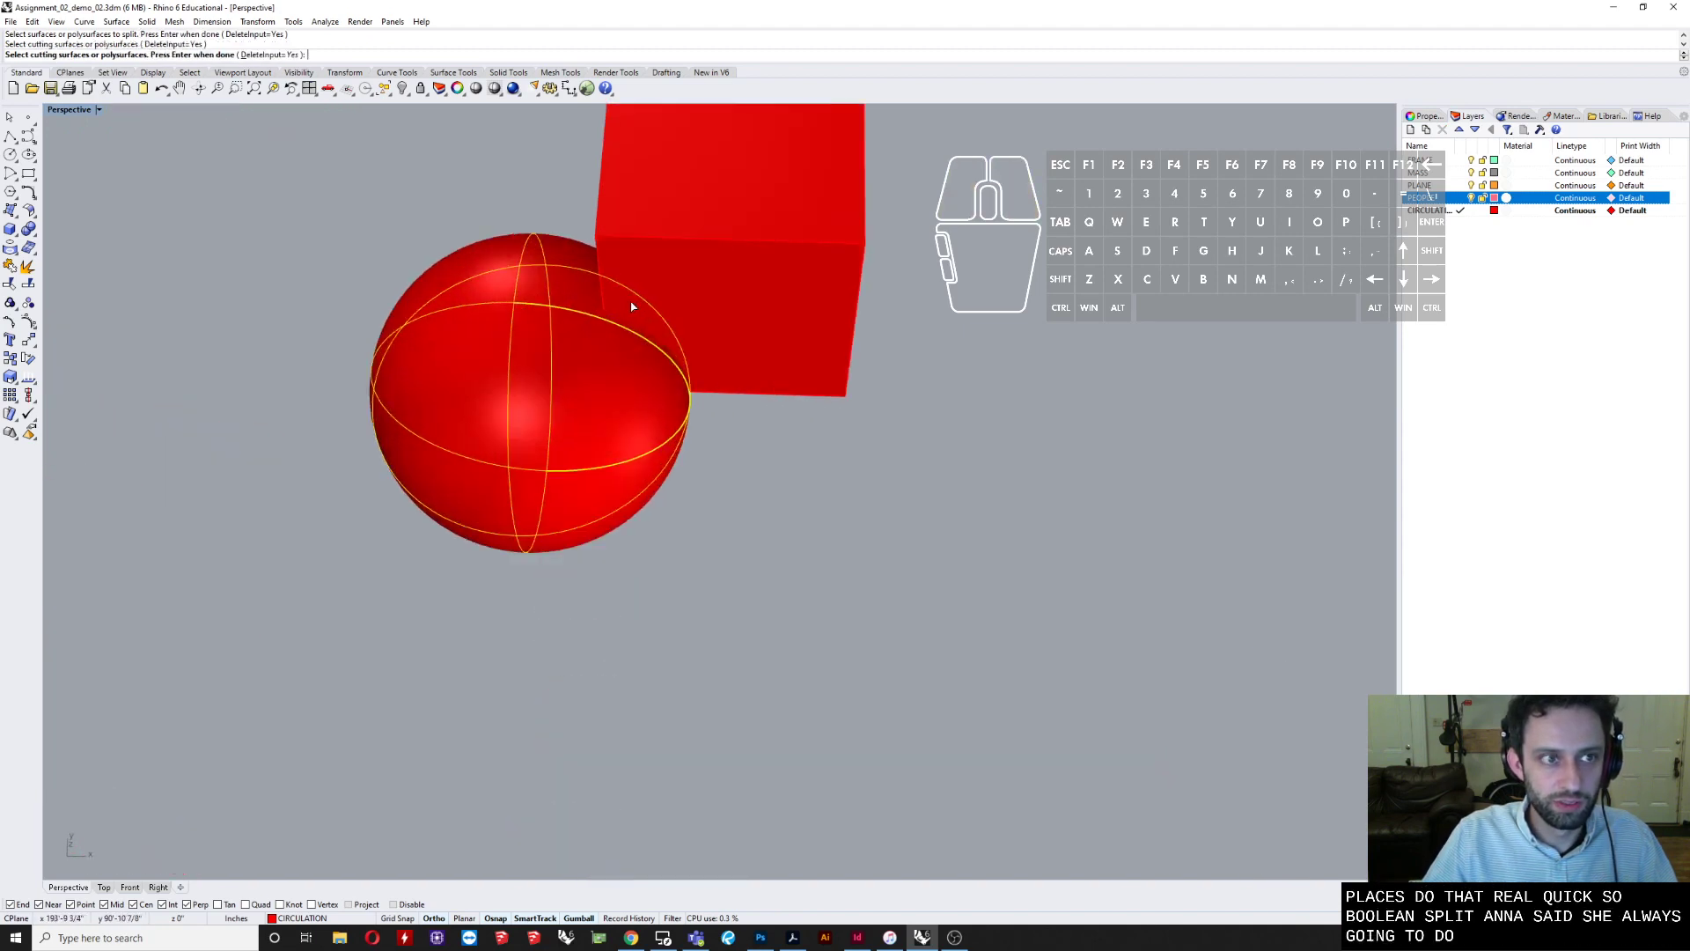
{"action": "left_click", "coordinate": [654, 256], "text": "shift"}
{"action": "key", "text": "Return"}
- Move the split sphere and the split box away in opposite directions from their common piece
{"action": "left_click", "coordinate": [607, 448]}
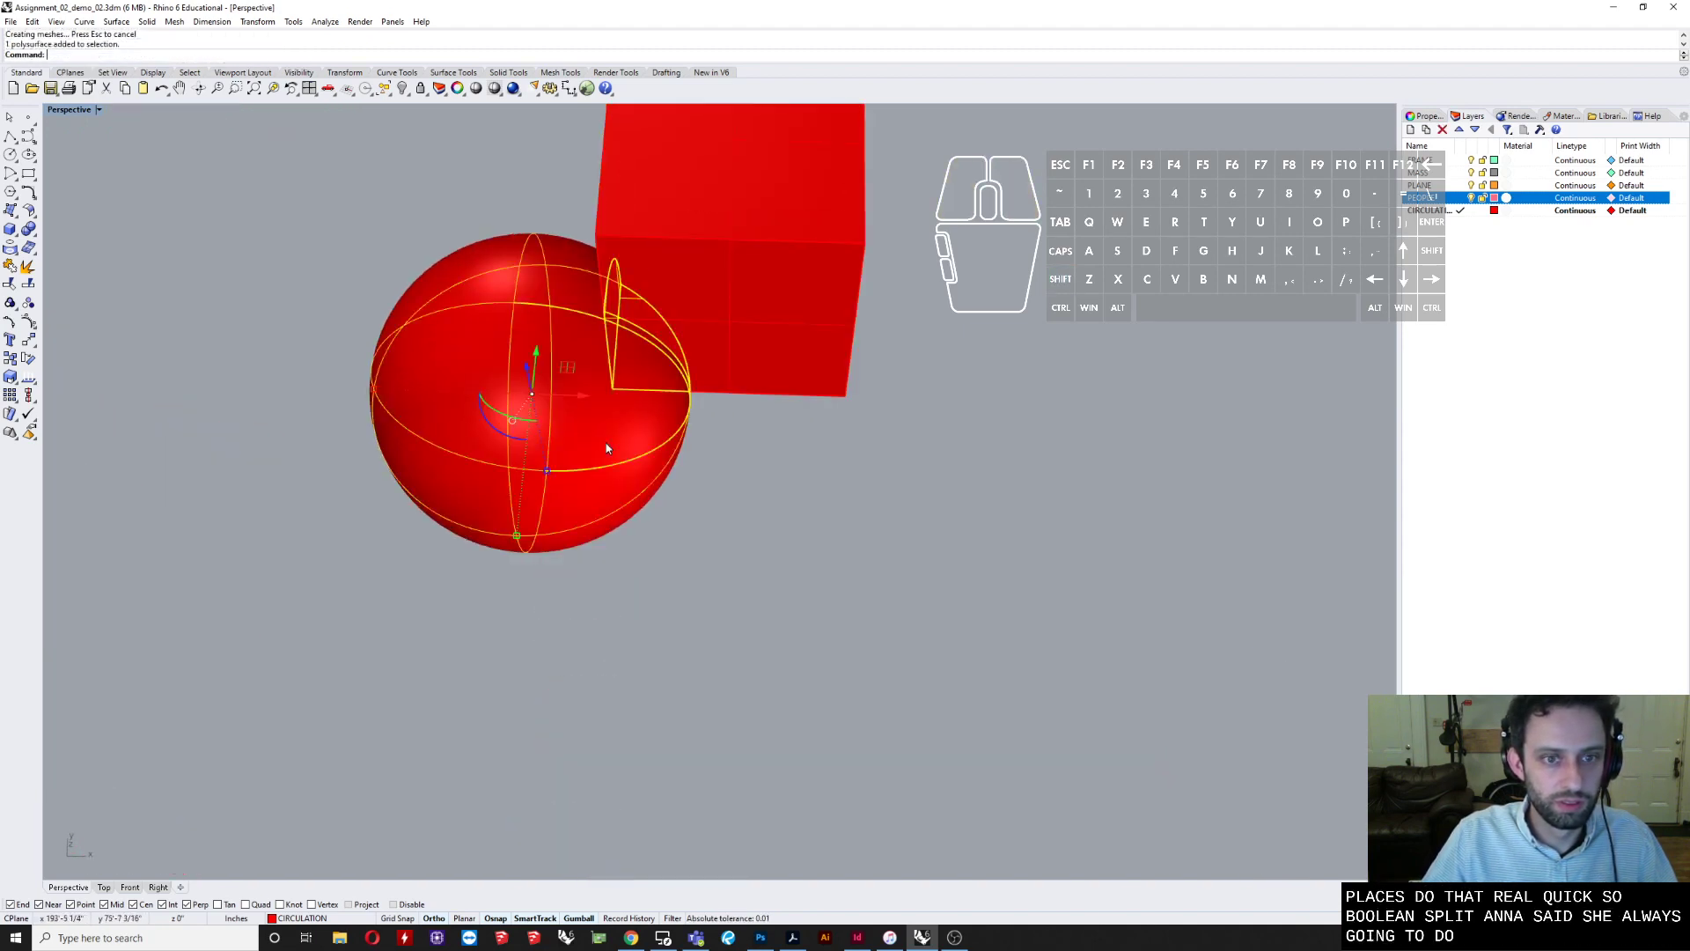
{"action": "left_click_drag", "start_coordinate": [490, 421], "coordinate": [349, 505]}
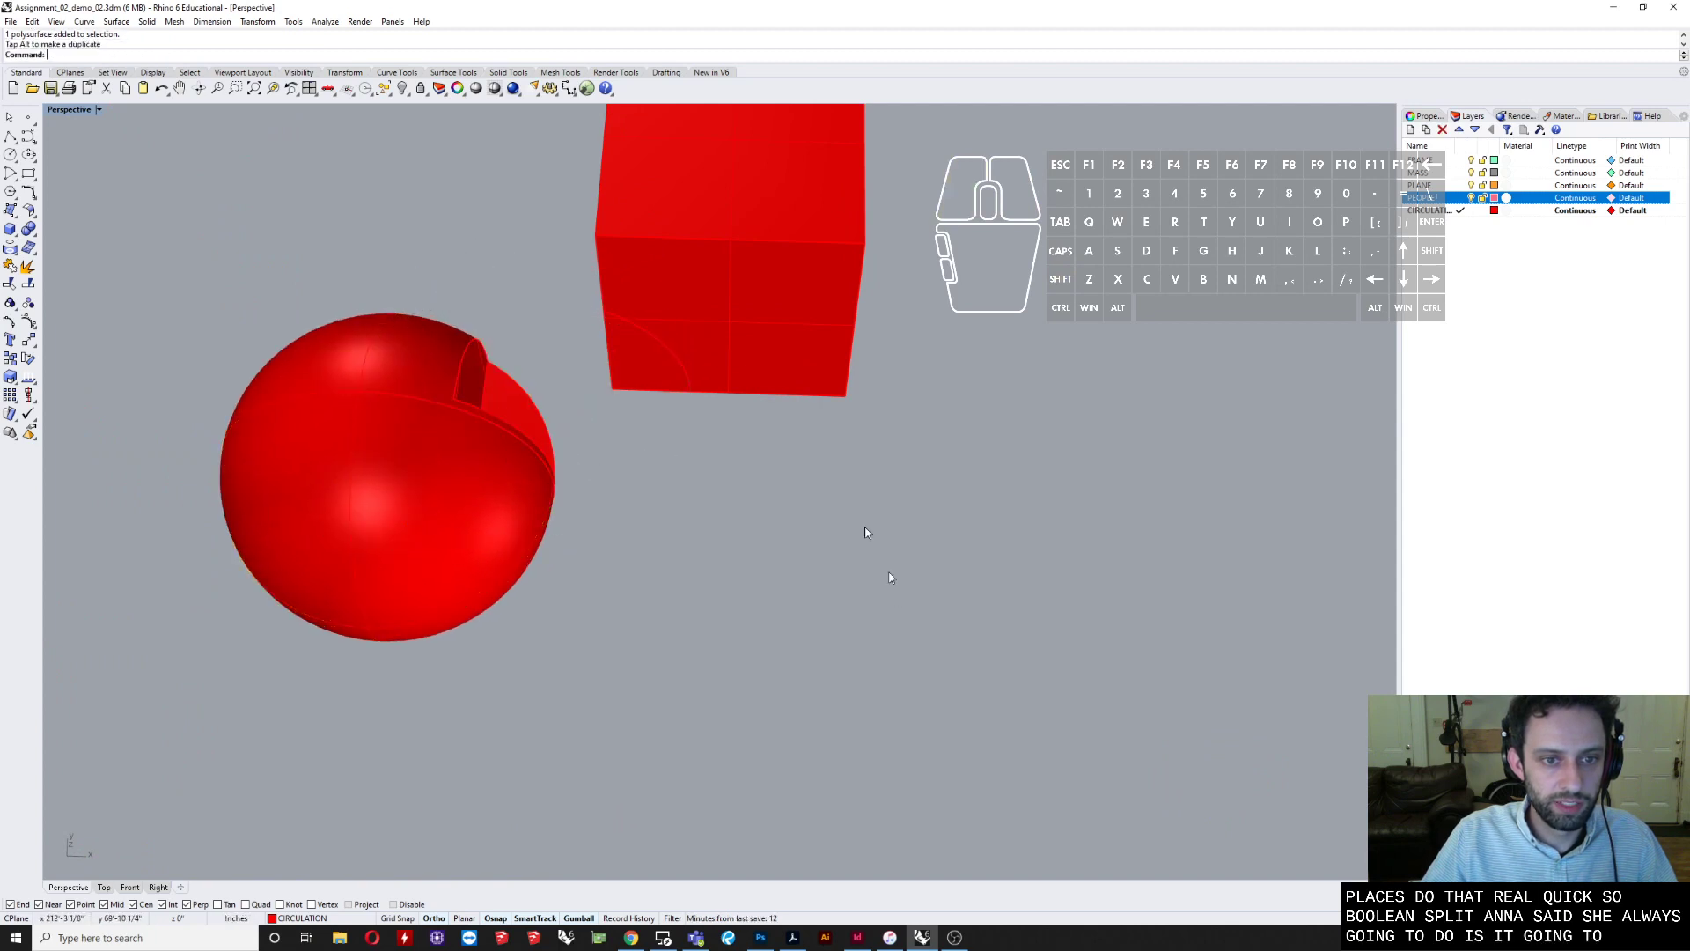
{"action": "left_click", "coordinate": [705, 302]}
{"action": "left_click_drag", "start_coordinate": [725, 239], "coordinate": [819, 183]}
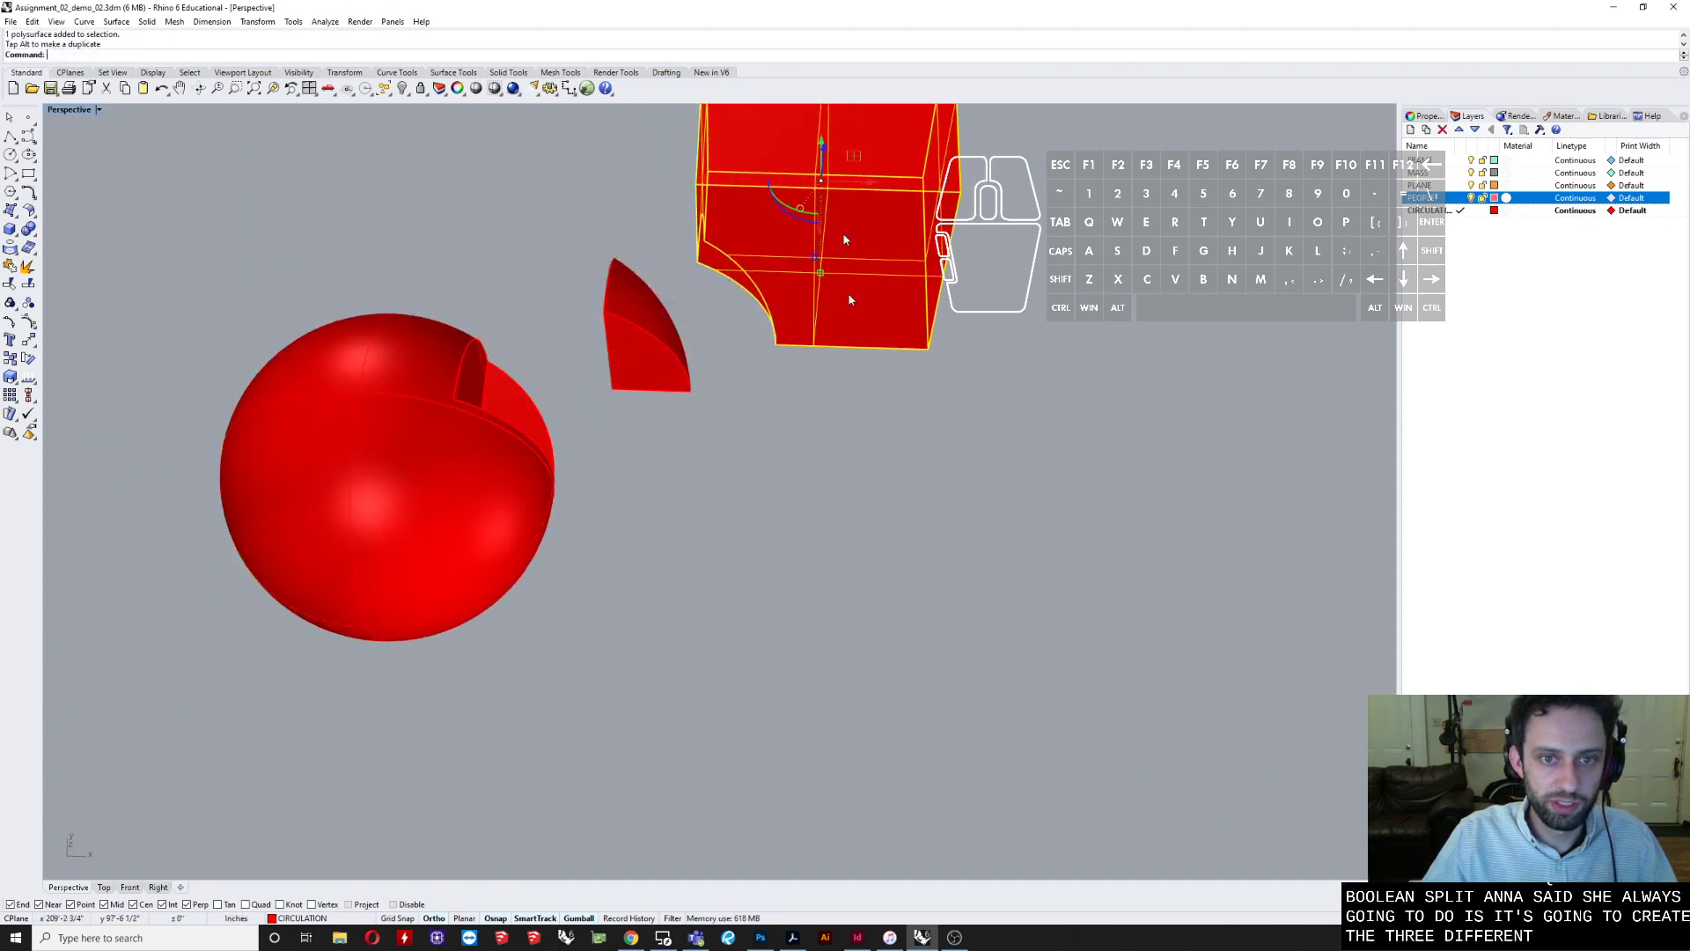
- Examine the notched sphere, the notched box and the common wedge piece from several angles
{"action": "right_click_drag", "start_coordinate": [704, 492], "coordinate": [777, 302]}
{"action": "left_click", "coordinate": [781, 300]}
{"action": "right_click_drag", "start_coordinate": [813, 376], "coordinate": [751, 531]}
{"action": "left_click", "coordinate": [751, 531]}
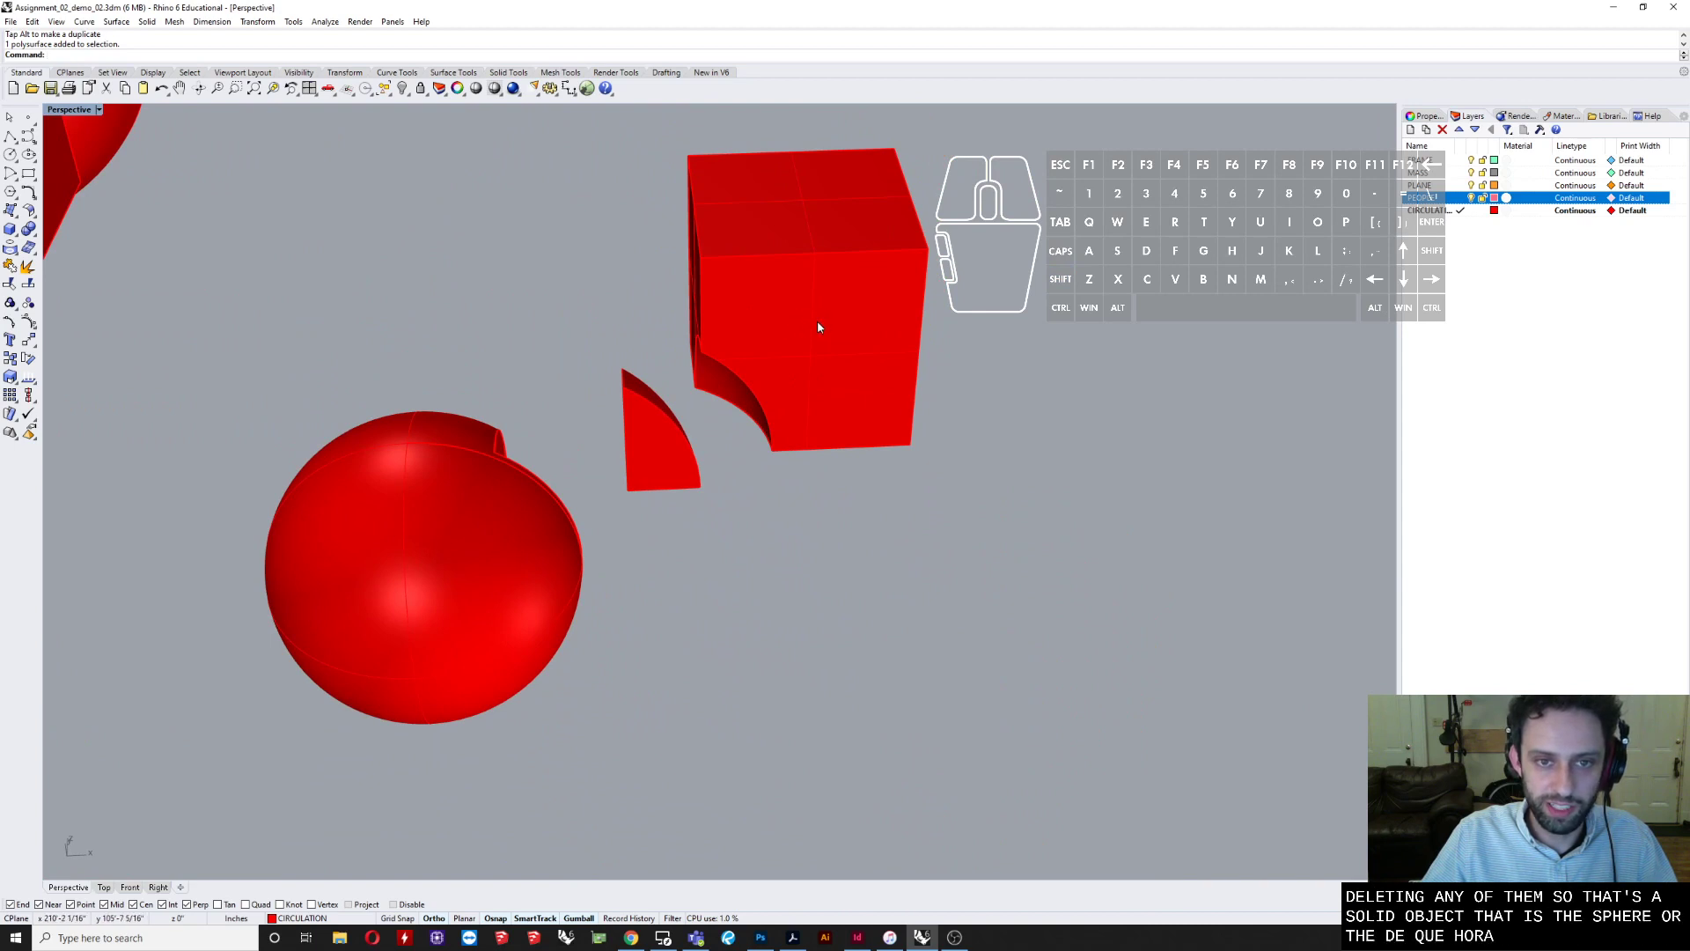
{"action": "right_click_drag", "start_coordinate": [740, 393], "coordinate": [769, 390]}
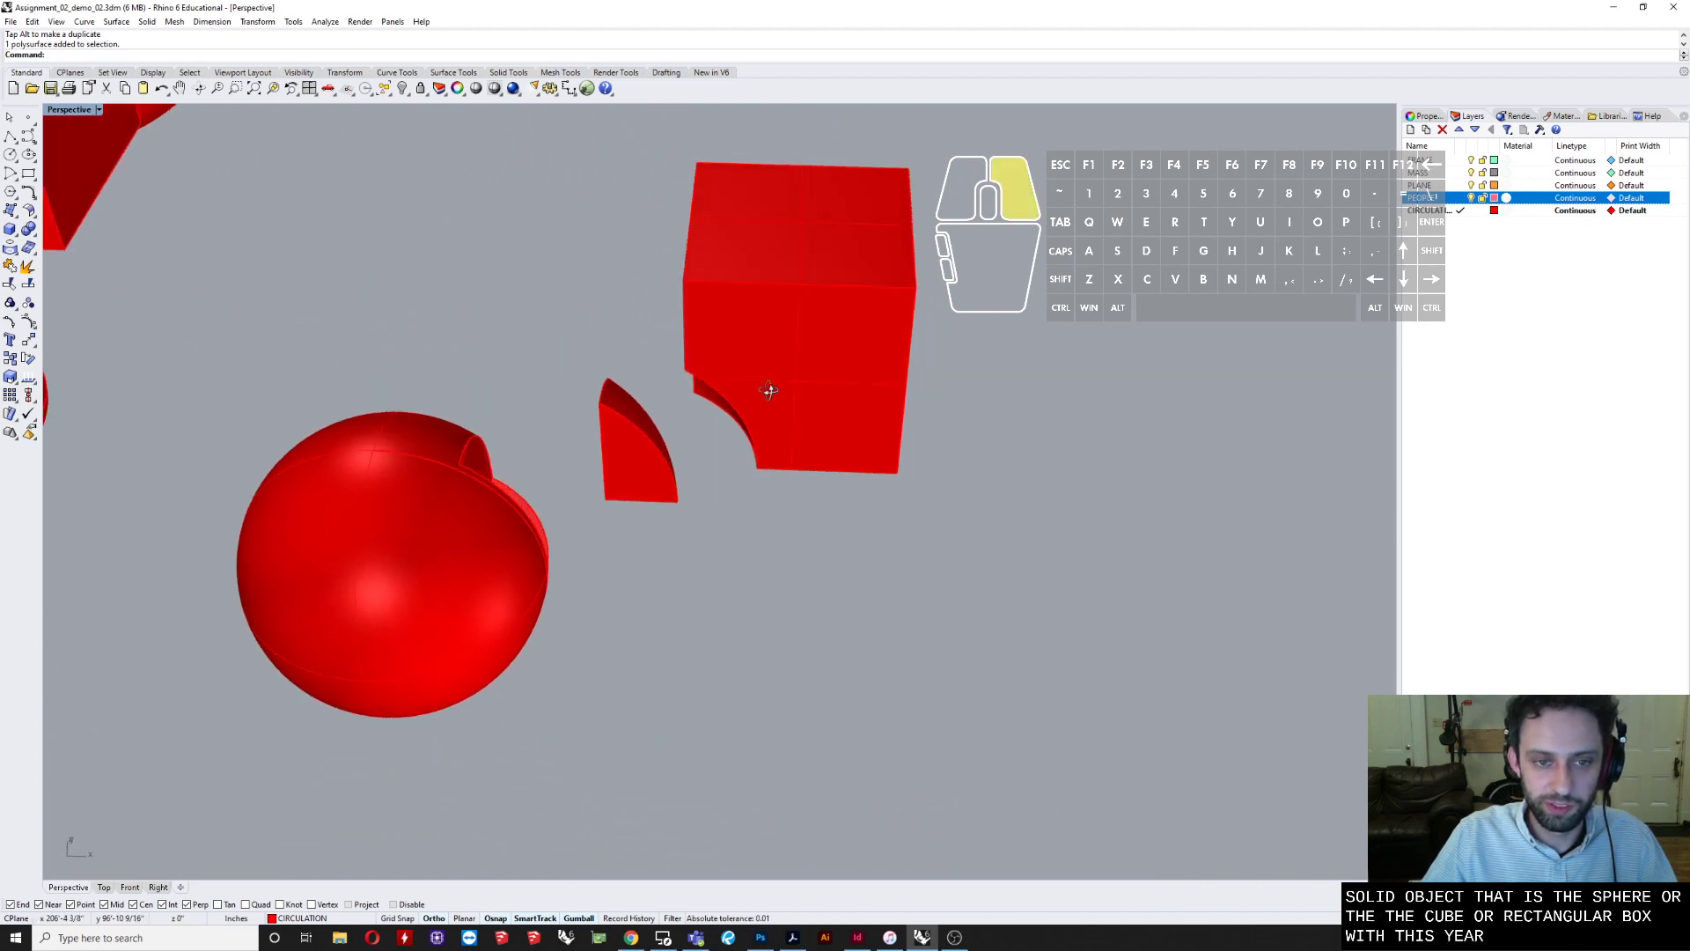
{"action": "left_click", "coordinate": [638, 451]}
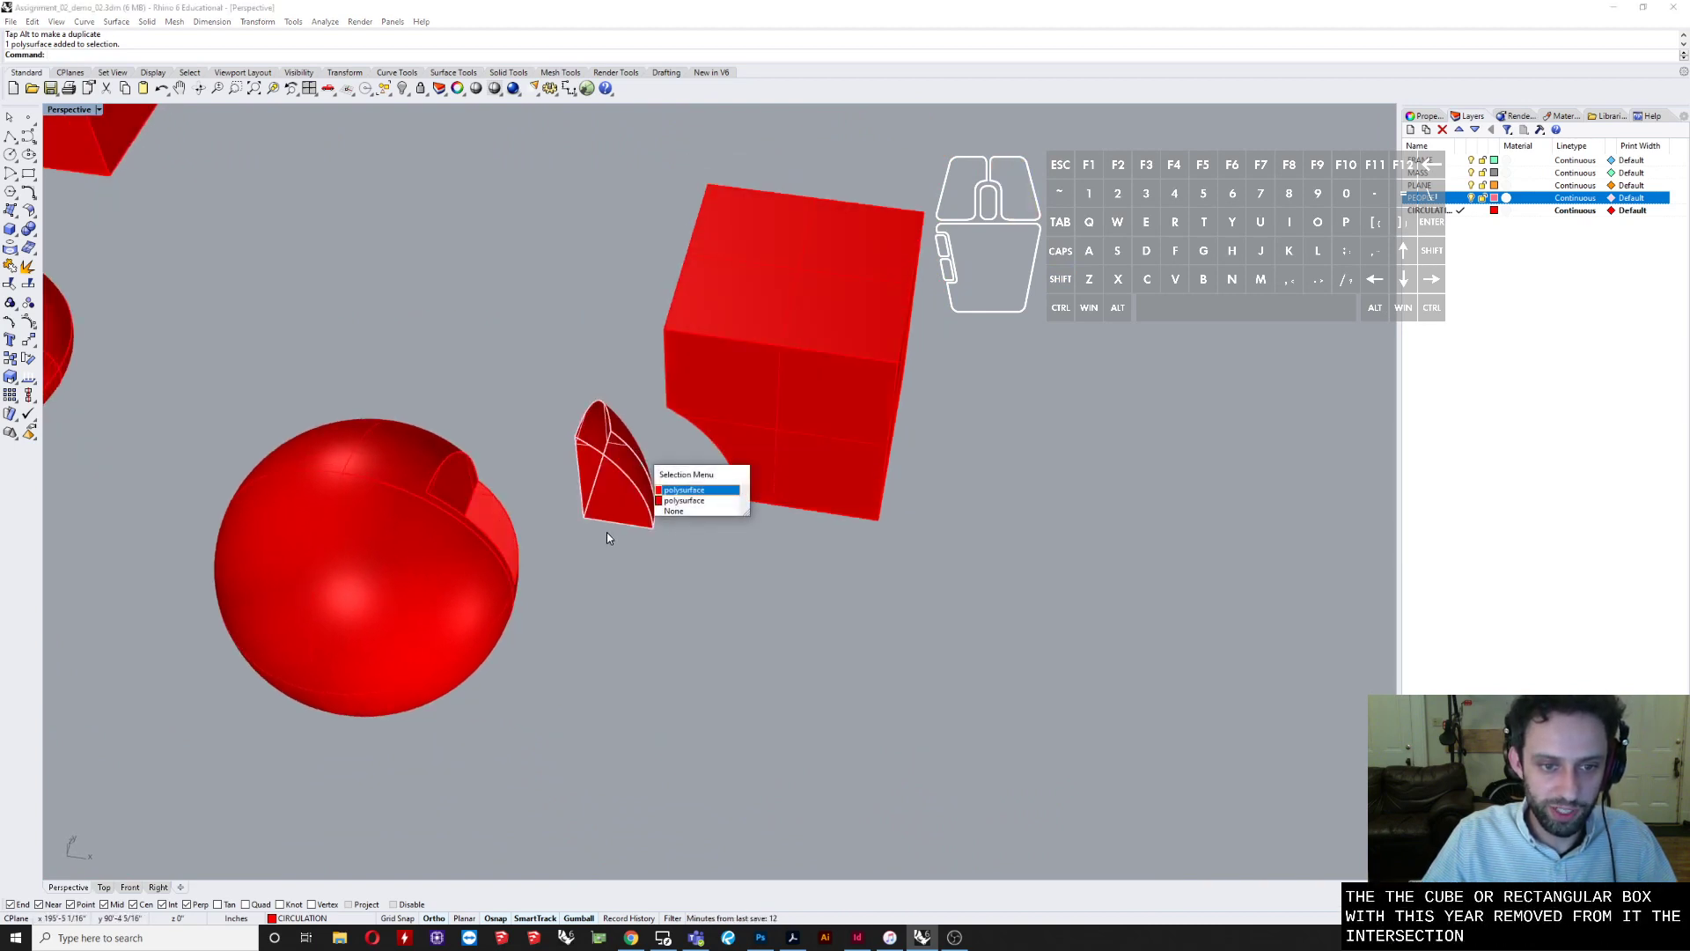
{"action": "right_click_drag", "start_coordinate": [606, 531], "coordinate": [493, 639]}
{"action": "left_click", "coordinate": [342, 319]}
{"action": "scroll", "coordinate": [373, 361], "scroll_direction": "down", "scroll_amount": 5}
{"action": "right_click_drag", "start_coordinate": [373, 361], "coordinate": [530, 341]}
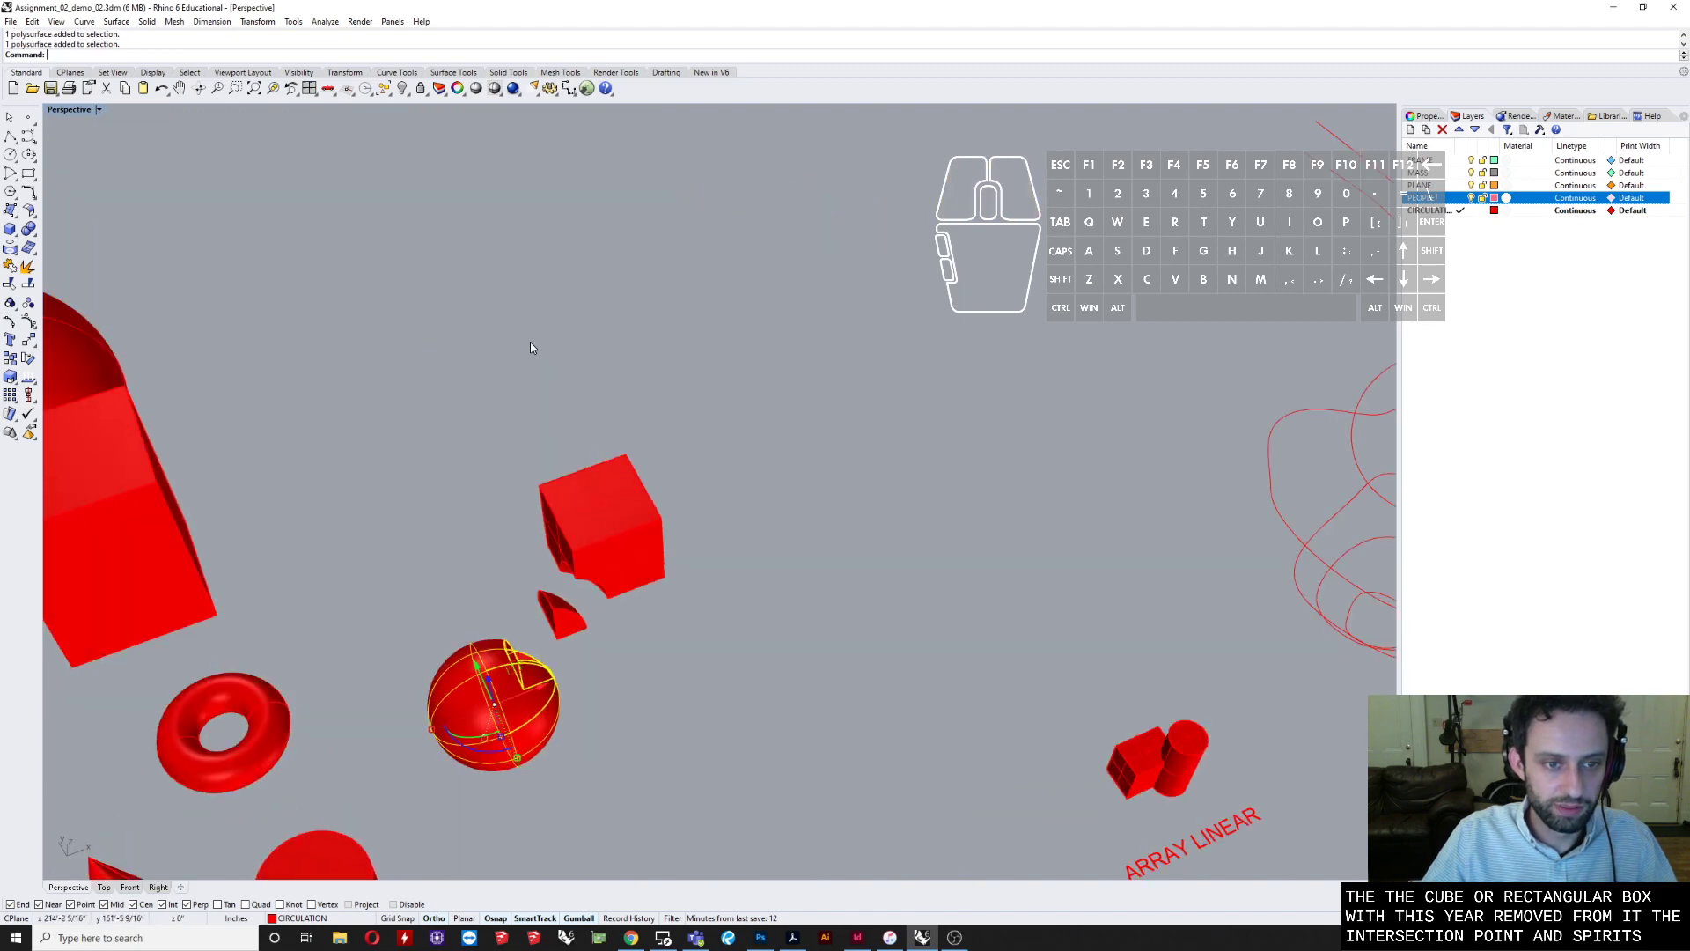
- Select the box-and-cylinder block above the ARRAY LINEAR label and zoom to it with the ZS command
{"action": "scroll", "coordinate": [556, 359], "scroll_direction": "down", "scroll_amount": 8}
{"action": "scroll", "coordinate": [572, 383], "scroll_direction": "up", "scroll_amount": 4}
{"action": "right_click_drag", "start_coordinate": [426, 343], "coordinate": [772, 443]}
{"action": "scroll", "coordinate": [768, 470], "scroll_direction": "up", "scroll_amount": 4}
{"action": "scroll", "coordinate": [916, 722], "scroll_direction": "up", "scroll_amount": 6}
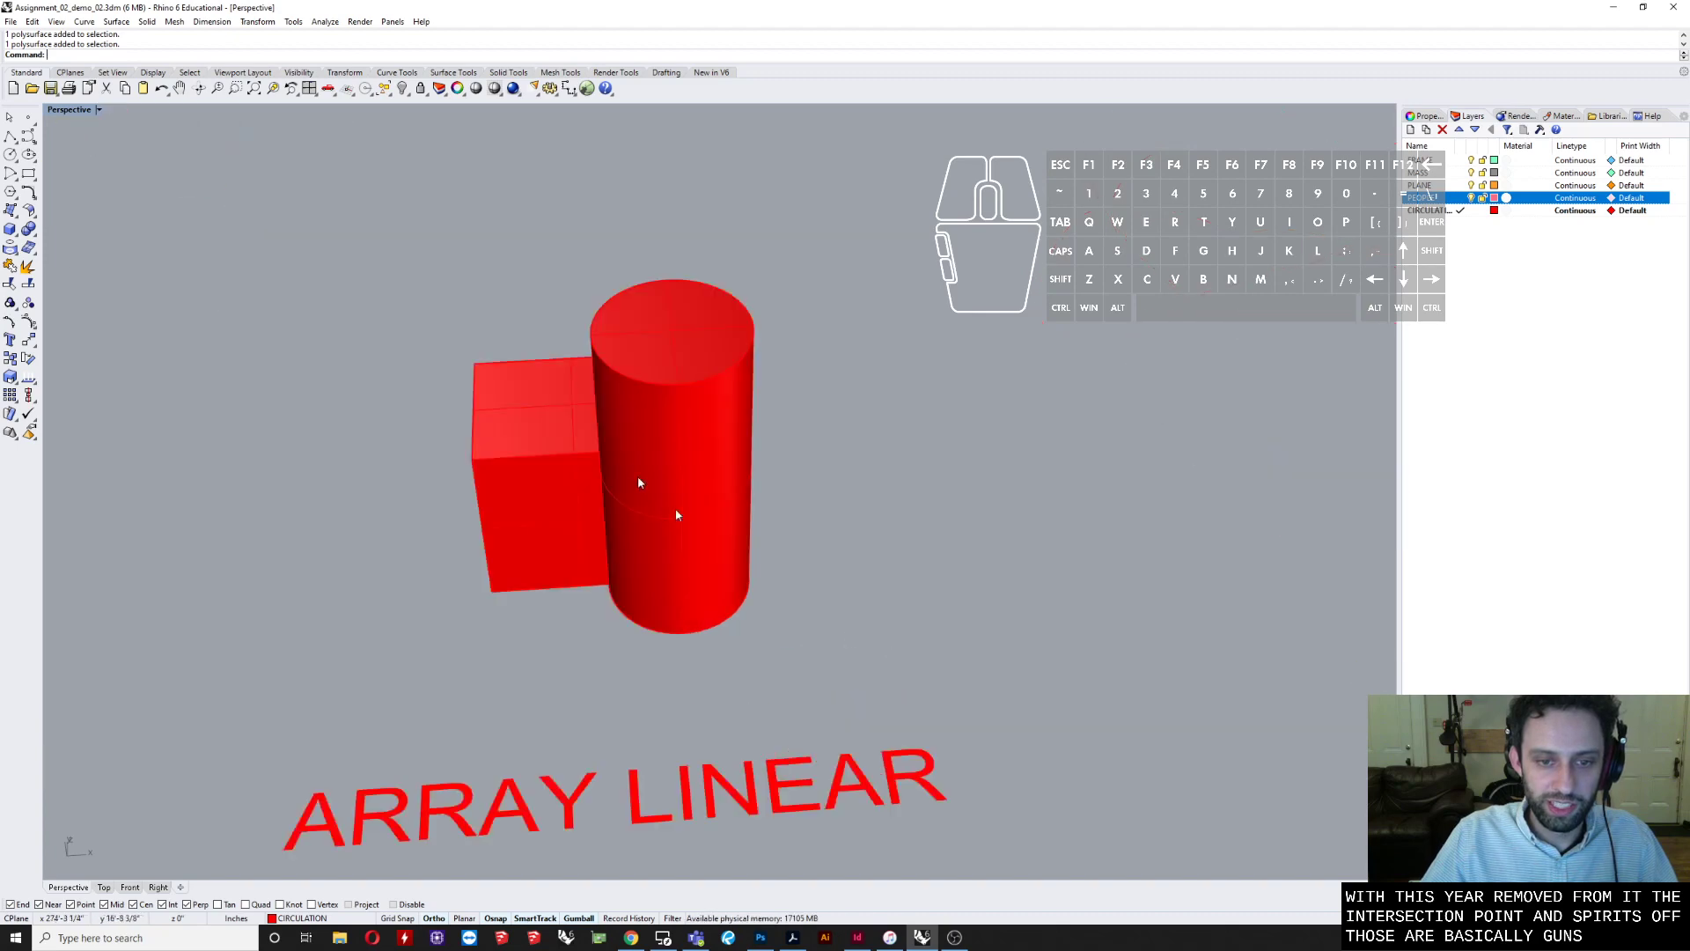
{"action": "left_click", "coordinate": [627, 463]}
{"action": "scroll", "coordinate": [627, 463], "scroll_direction": "down", "scroll_amount": 7}
{"action": "right_click_drag", "start_coordinate": [669, 529], "coordinate": [711, 567]}
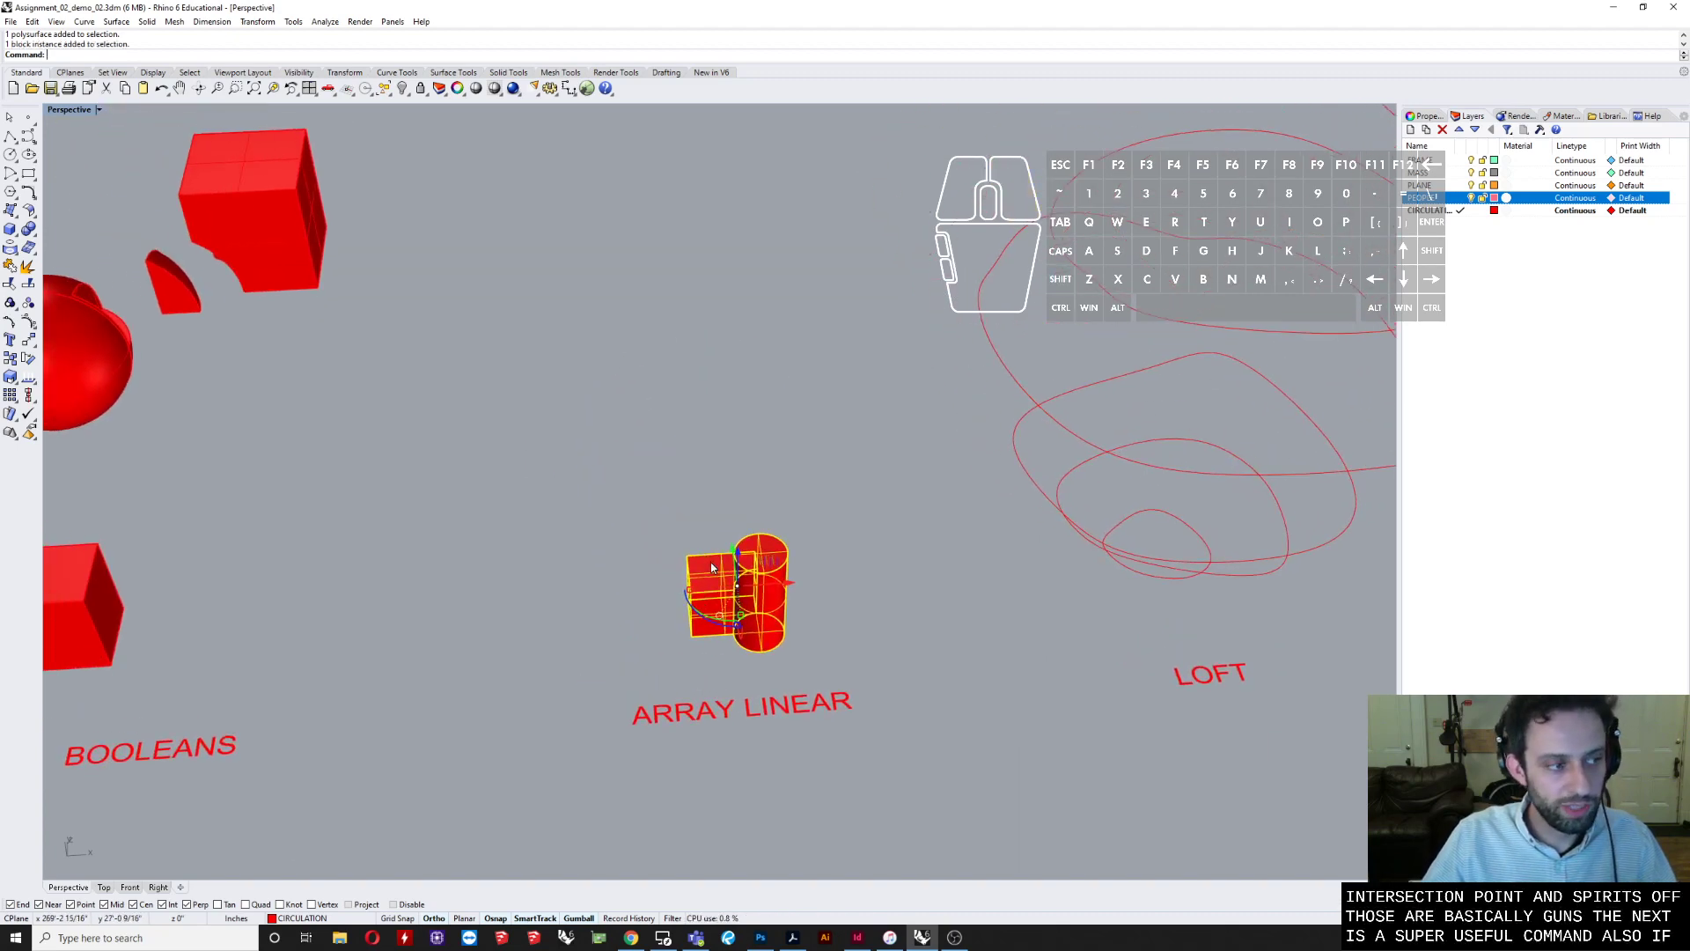
{"action": "right_click_drag", "start_coordinate": [568, 546], "coordinate": [547, 455]}
{"action": "scroll", "coordinate": [588, 473], "scroll_direction": "down", "scroll_amount": 2}
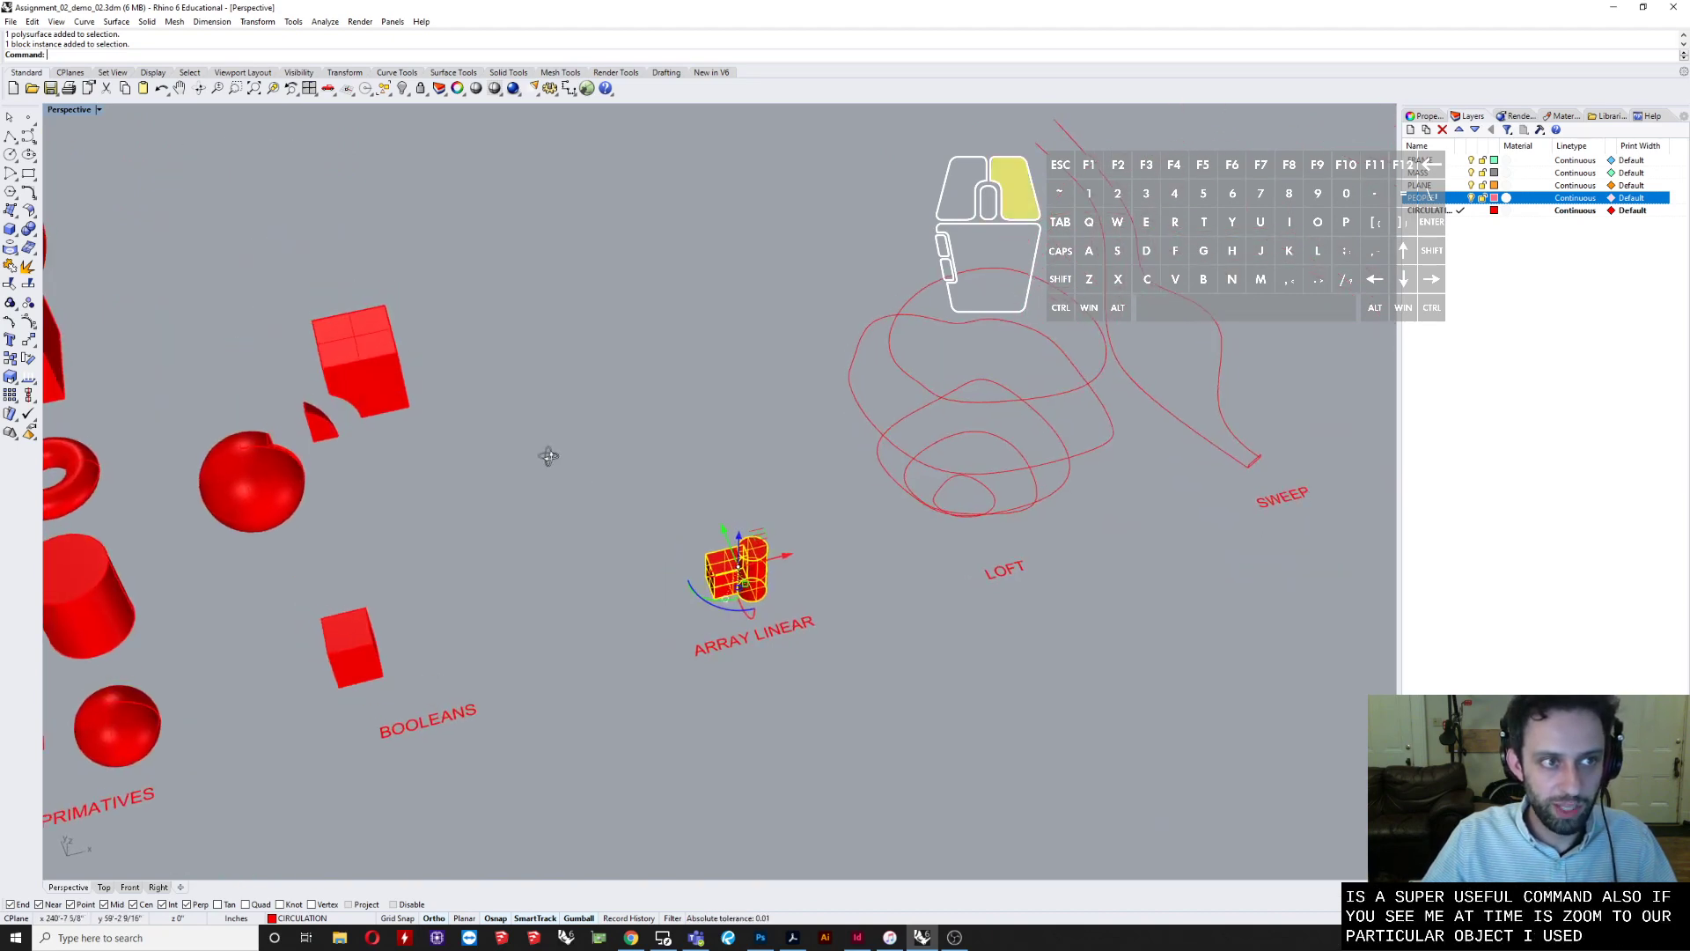
{"action": "type", "text": "zs"}
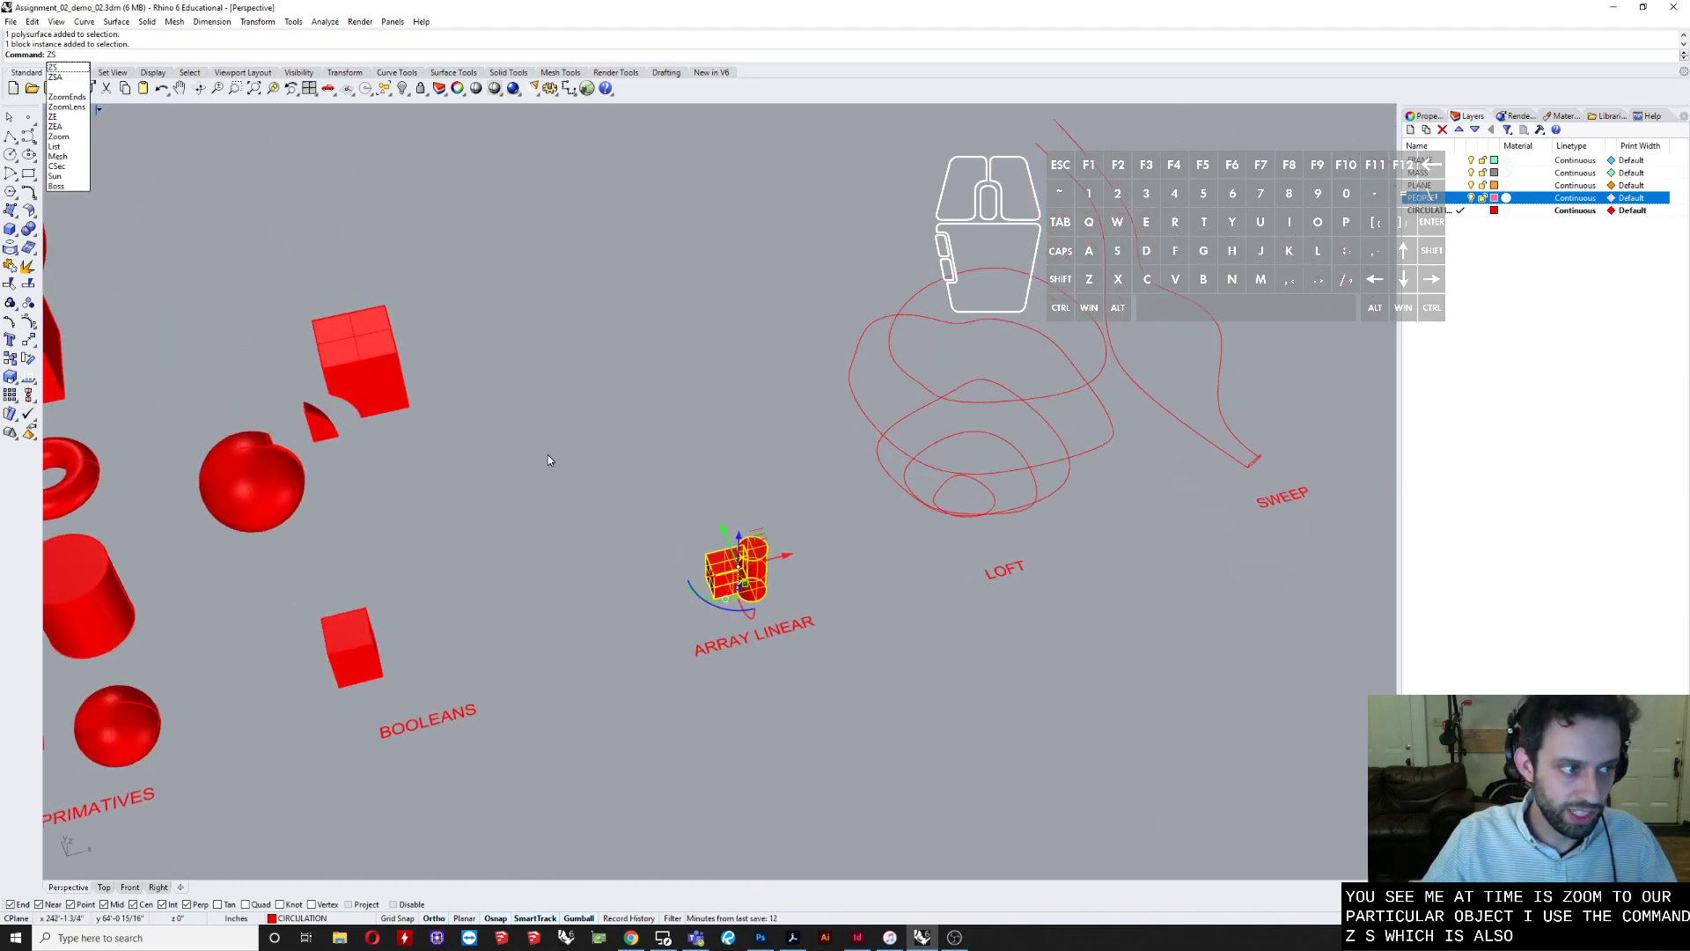
{"action": "key", "text": "Return"}
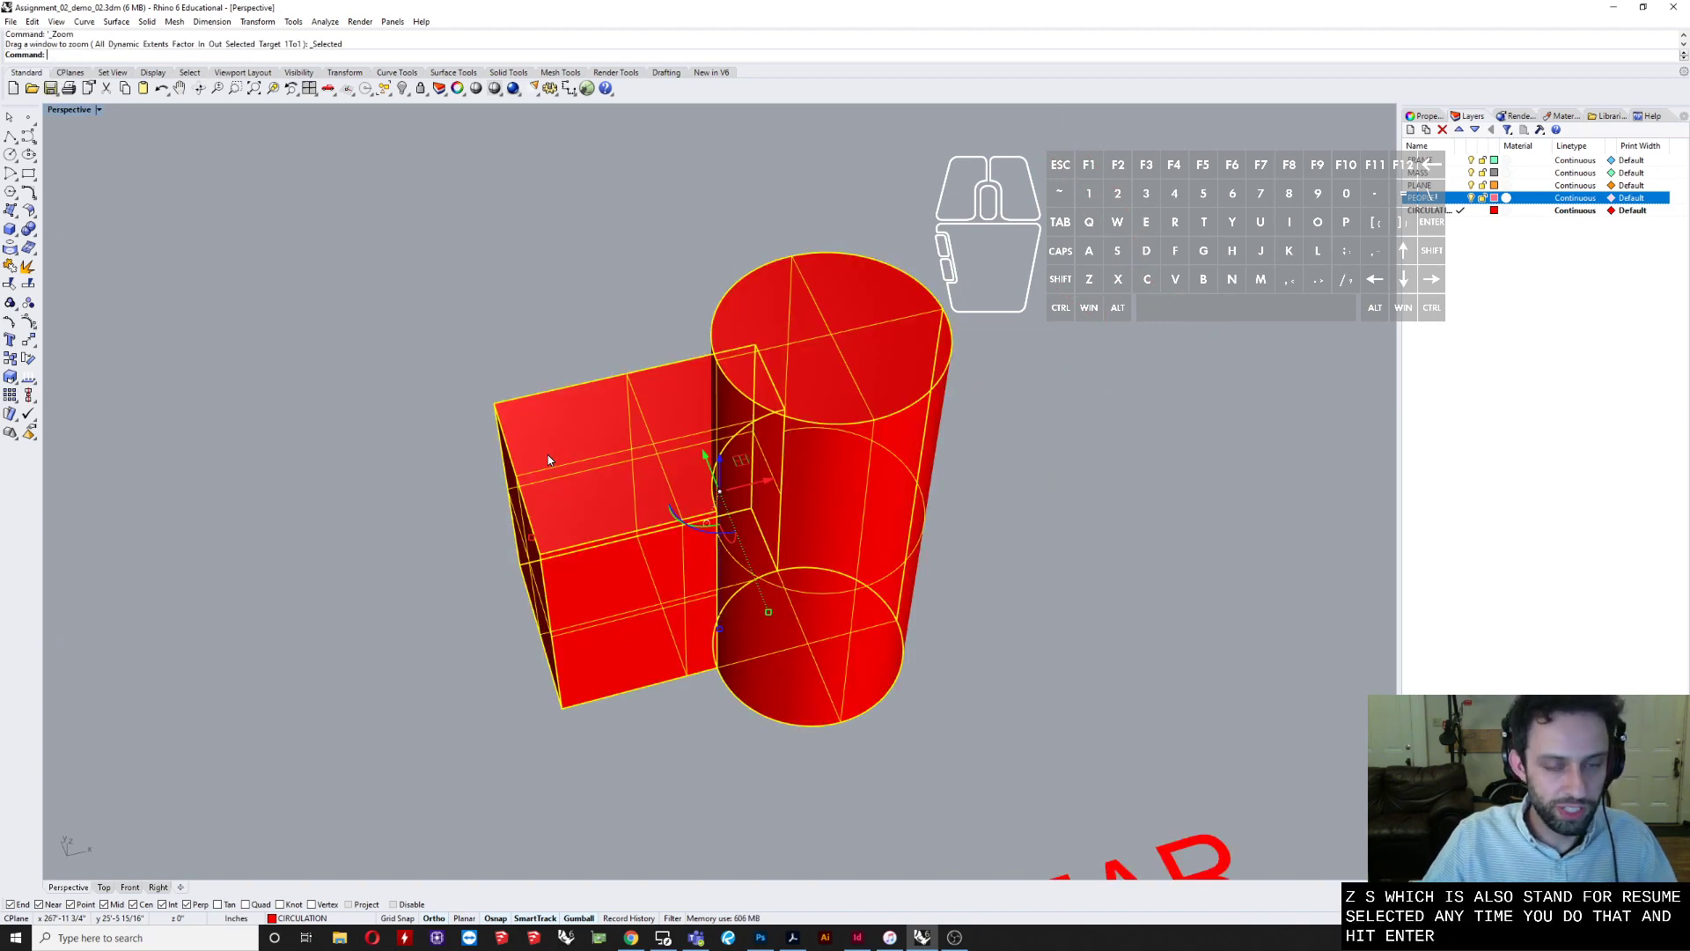
- Select the human figure above the PLANAR SURFACE label and zoom to it with the ZS command
{"action": "scroll", "coordinate": [549, 460], "scroll_direction": "down", "scroll_amount": 6}
{"action": "scroll", "coordinate": [606, 433], "scroll_direction": "down", "scroll_amount": 6}
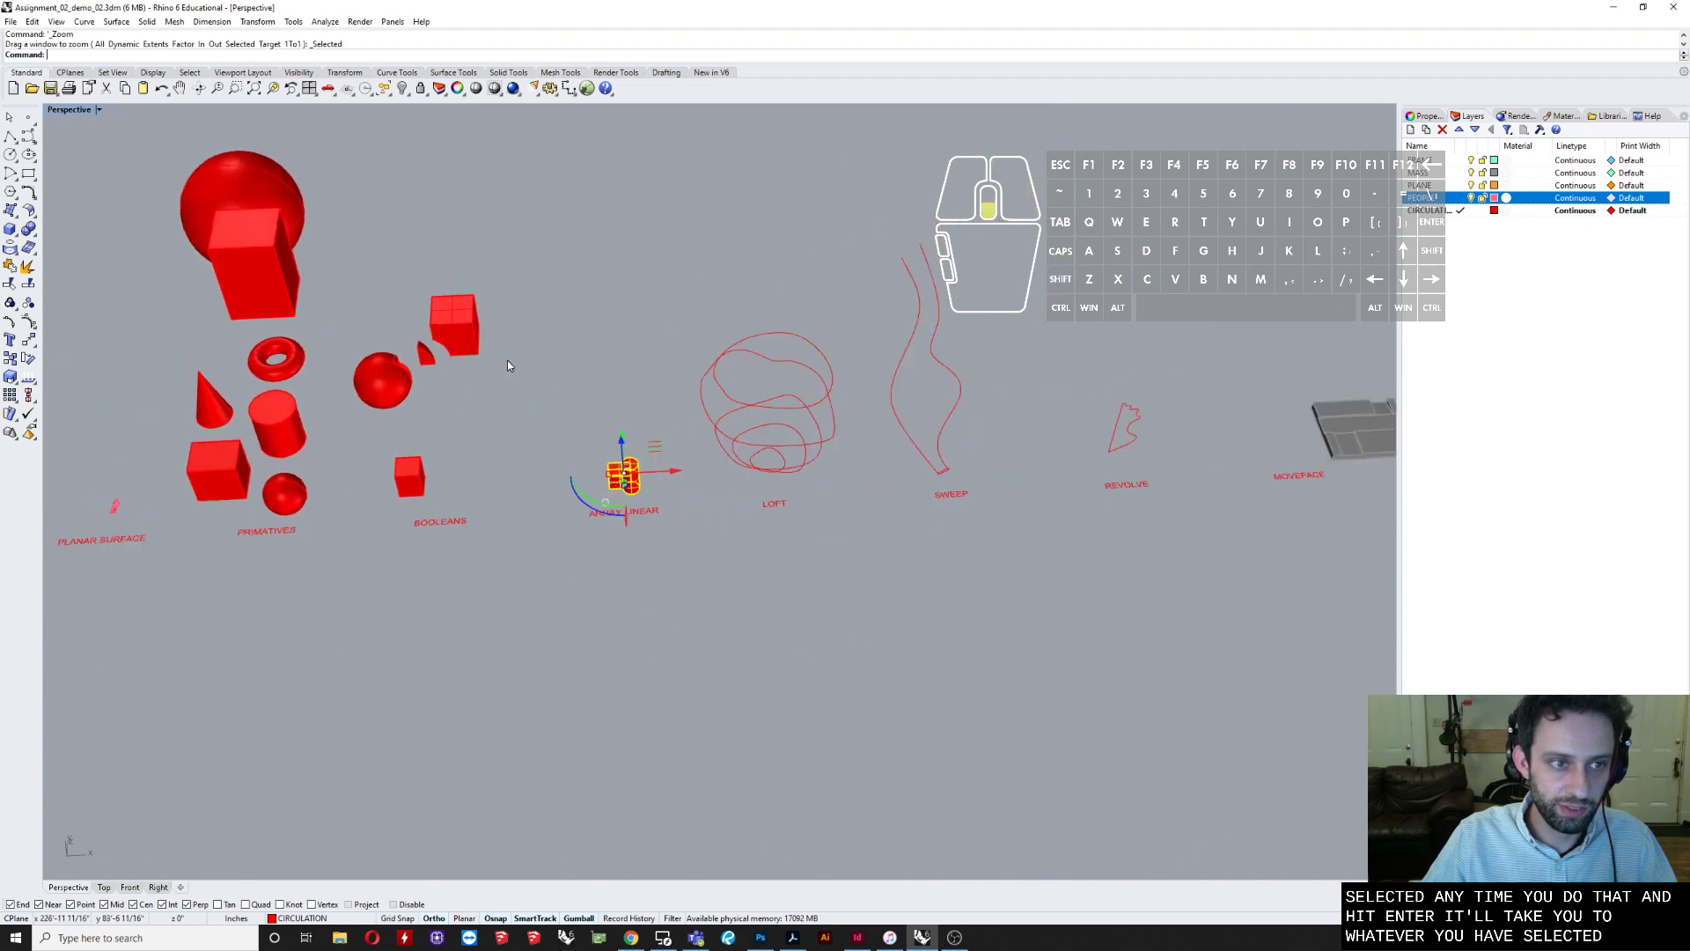
{"action": "left_click", "coordinate": [362, 273]}
{"action": "left_click_drag", "start_coordinate": [320, 396], "coordinate": [359, 452]}
{"action": "type", "text": "ZS"}
{"action": "key", "text": "Return"}
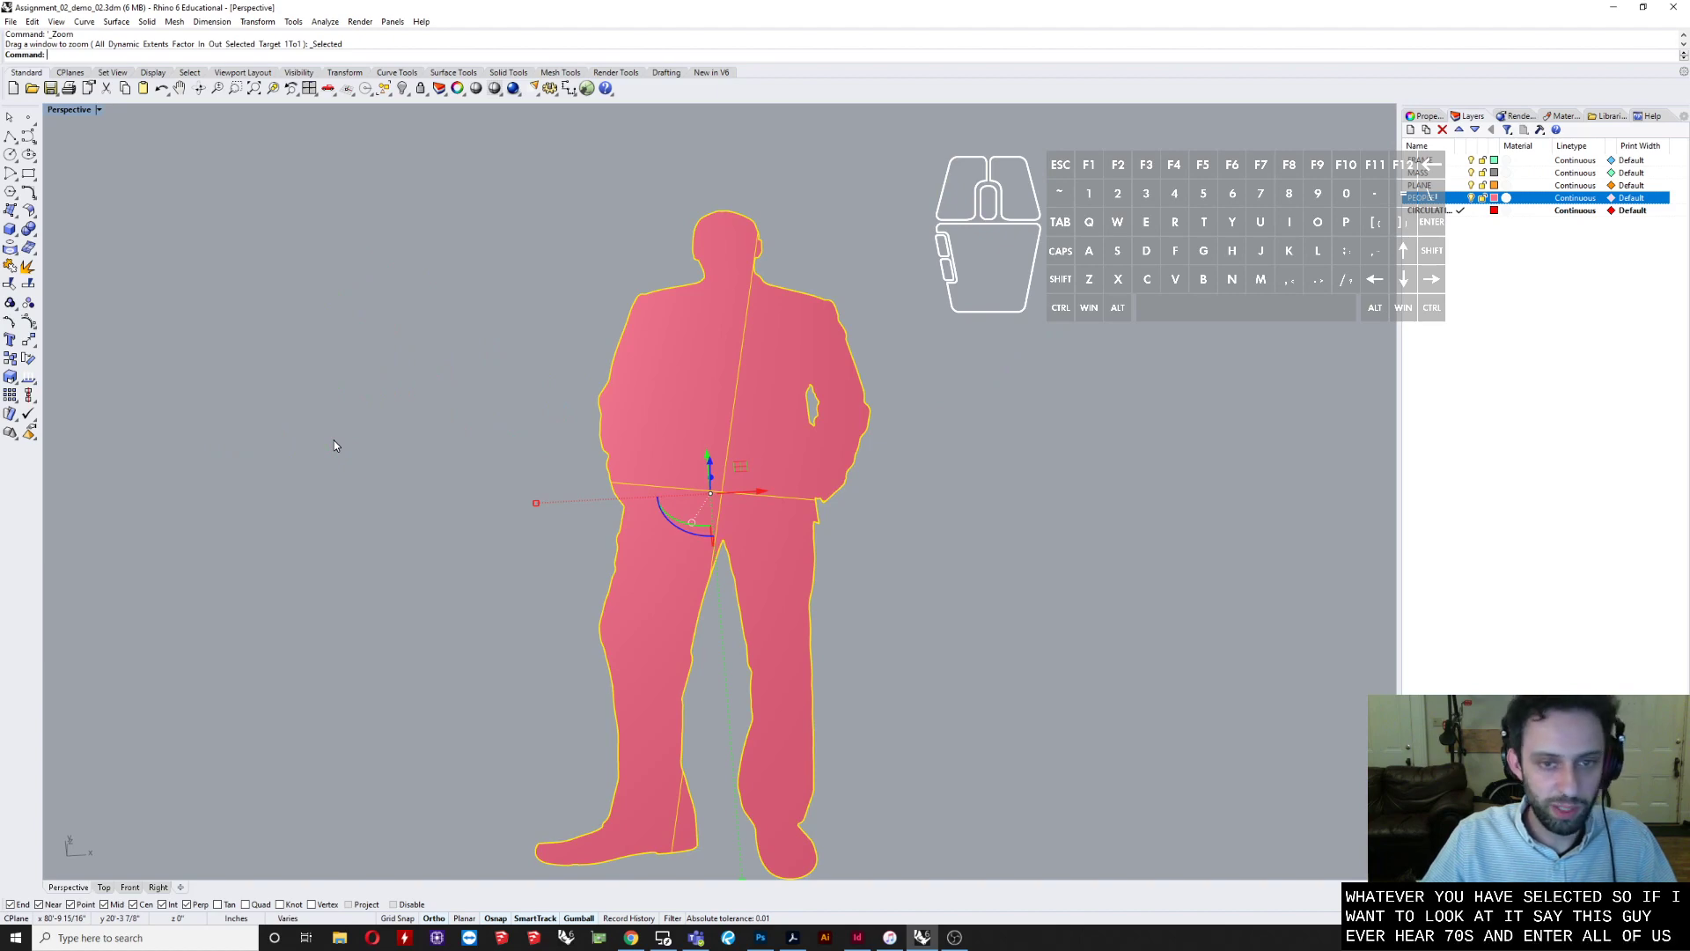
- Zoom back to the box-and-cylinder block with the ZS command, return to an overview and clear the selection
{"action": "scroll", "coordinate": [334, 440], "scroll_direction": "down", "scroll_amount": 15}
{"action": "right_click_drag", "start_coordinate": [714, 443], "coordinate": [486, 453], "text": "shift"}
{"action": "scroll", "coordinate": [489, 454], "scroll_direction": "down", "scroll_amount": 4}
{"action": "left_click", "coordinate": [853, 440]}
{"action": "type", "text": "zs"}
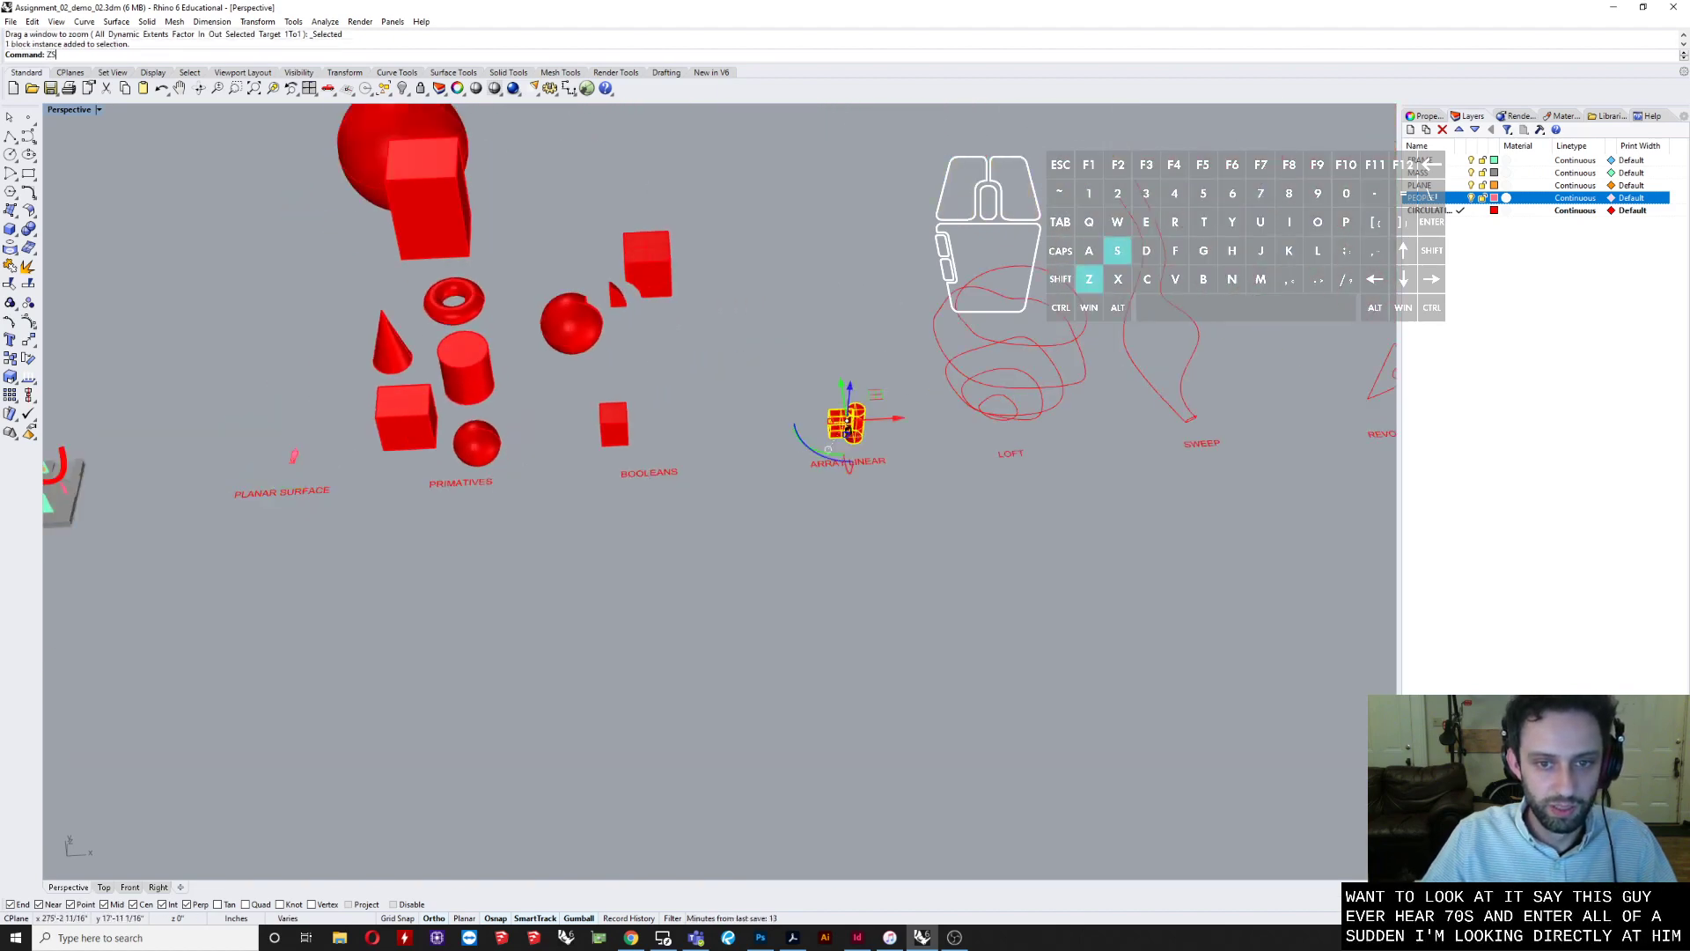
{"action": "key", "text": "Return"}
{"action": "scroll", "coordinate": [874, 438], "scroll_direction": "down", "scroll_amount": 2}
{"action": "right_click_drag", "start_coordinate": [873, 437], "coordinate": [762, 592], "text": "shift"}
{"action": "scroll", "coordinate": [783, 457], "scroll_direction": "down", "scroll_amount": 4}
{"action": "scroll", "coordinate": [844, 414], "scroll_direction": "down", "scroll_amount": 2}
{"action": "scroll", "coordinate": [849, 411], "scroll_direction": "down", "scroll_amount": 5}
{"action": "scroll", "coordinate": [717, 555], "scroll_direction": "down", "scroll_amount": 4}
{"action": "left_click", "coordinate": [715, 556]}
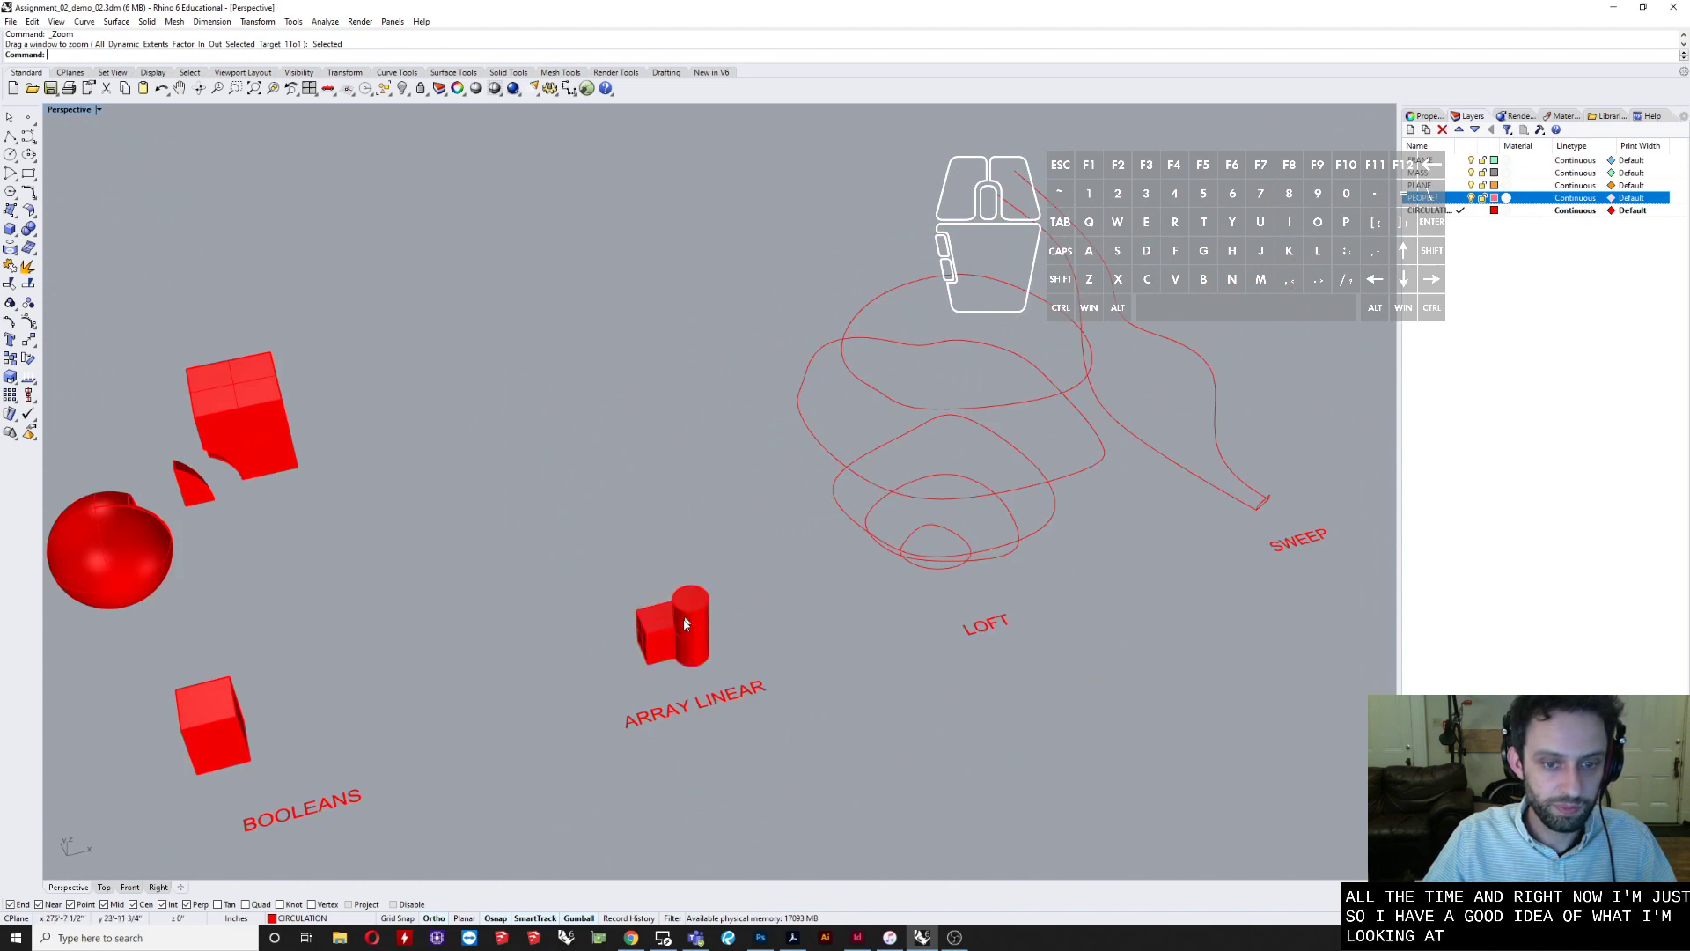
- Array the box-and-cylinder block with ArrayLinear as 10 items in a straight row running back from the ARRAY LINEAR label
{"action": "scroll", "coordinate": [674, 643], "scroll_direction": "up", "scroll_amount": 6}
{"action": "right_click_drag", "start_coordinate": [674, 643], "coordinate": [757, 616]}
{"action": "scroll", "coordinate": [743, 654], "scroll_direction": "up", "scroll_amount": 6}
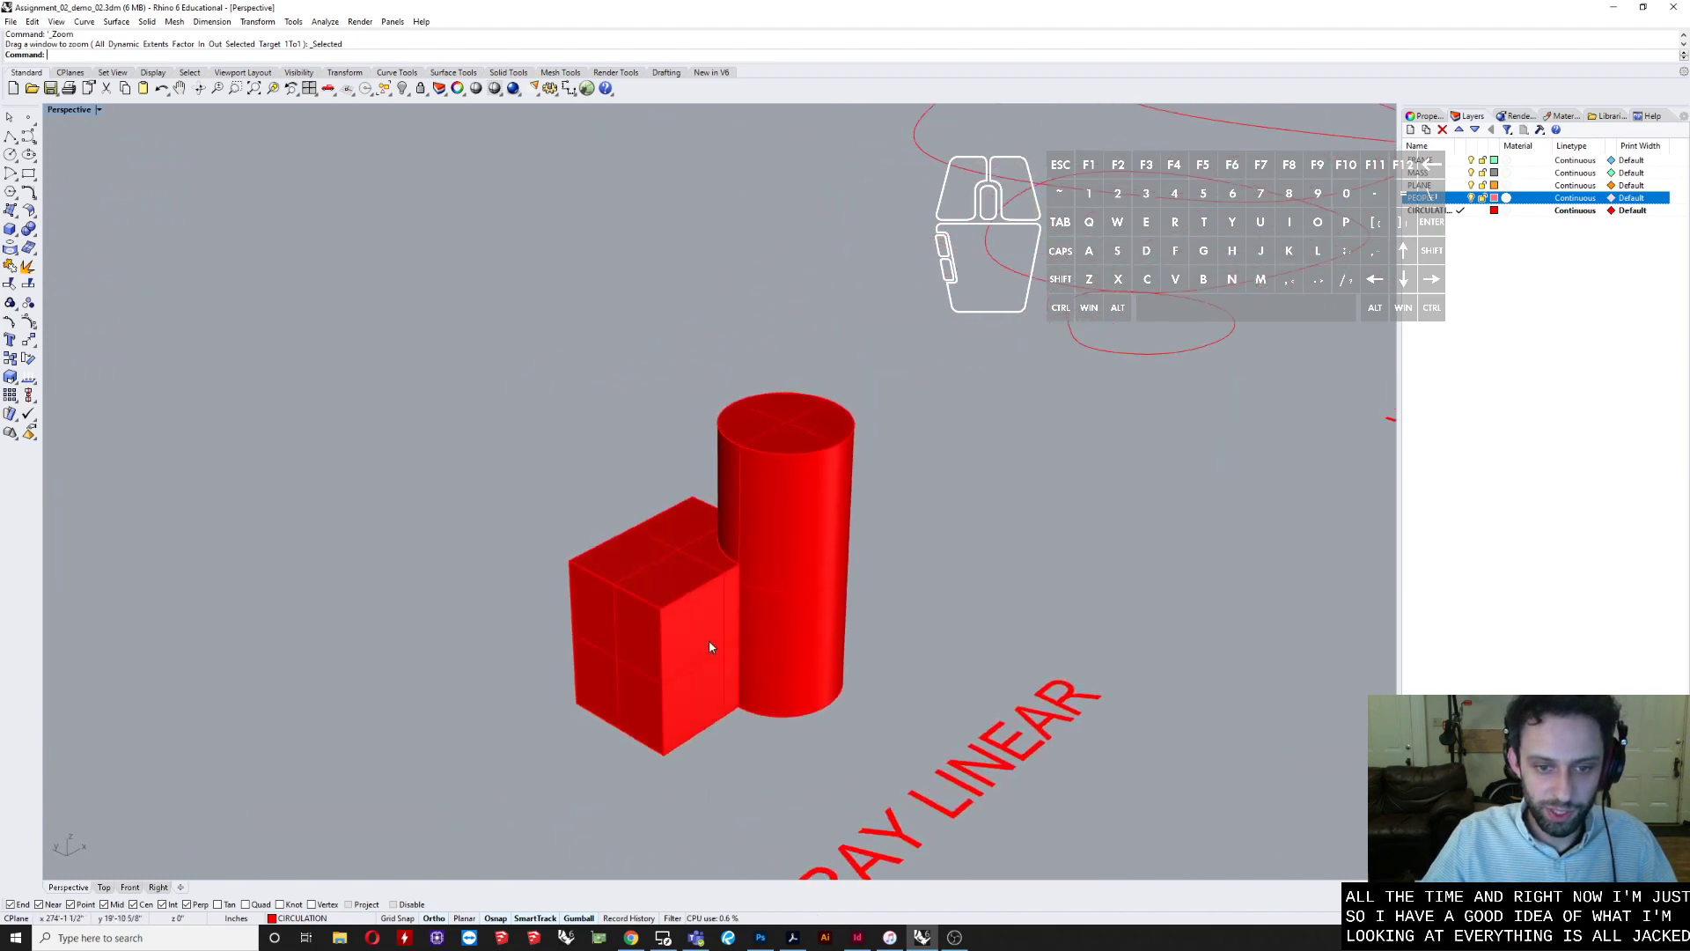
{"action": "right_click_drag", "start_coordinate": [694, 551], "coordinate": [898, 519]}
{"action": "left_click", "coordinate": [722, 570]}
{"action": "left_click", "coordinate": [722, 570]}
{"action": "type", "text": "ar"}
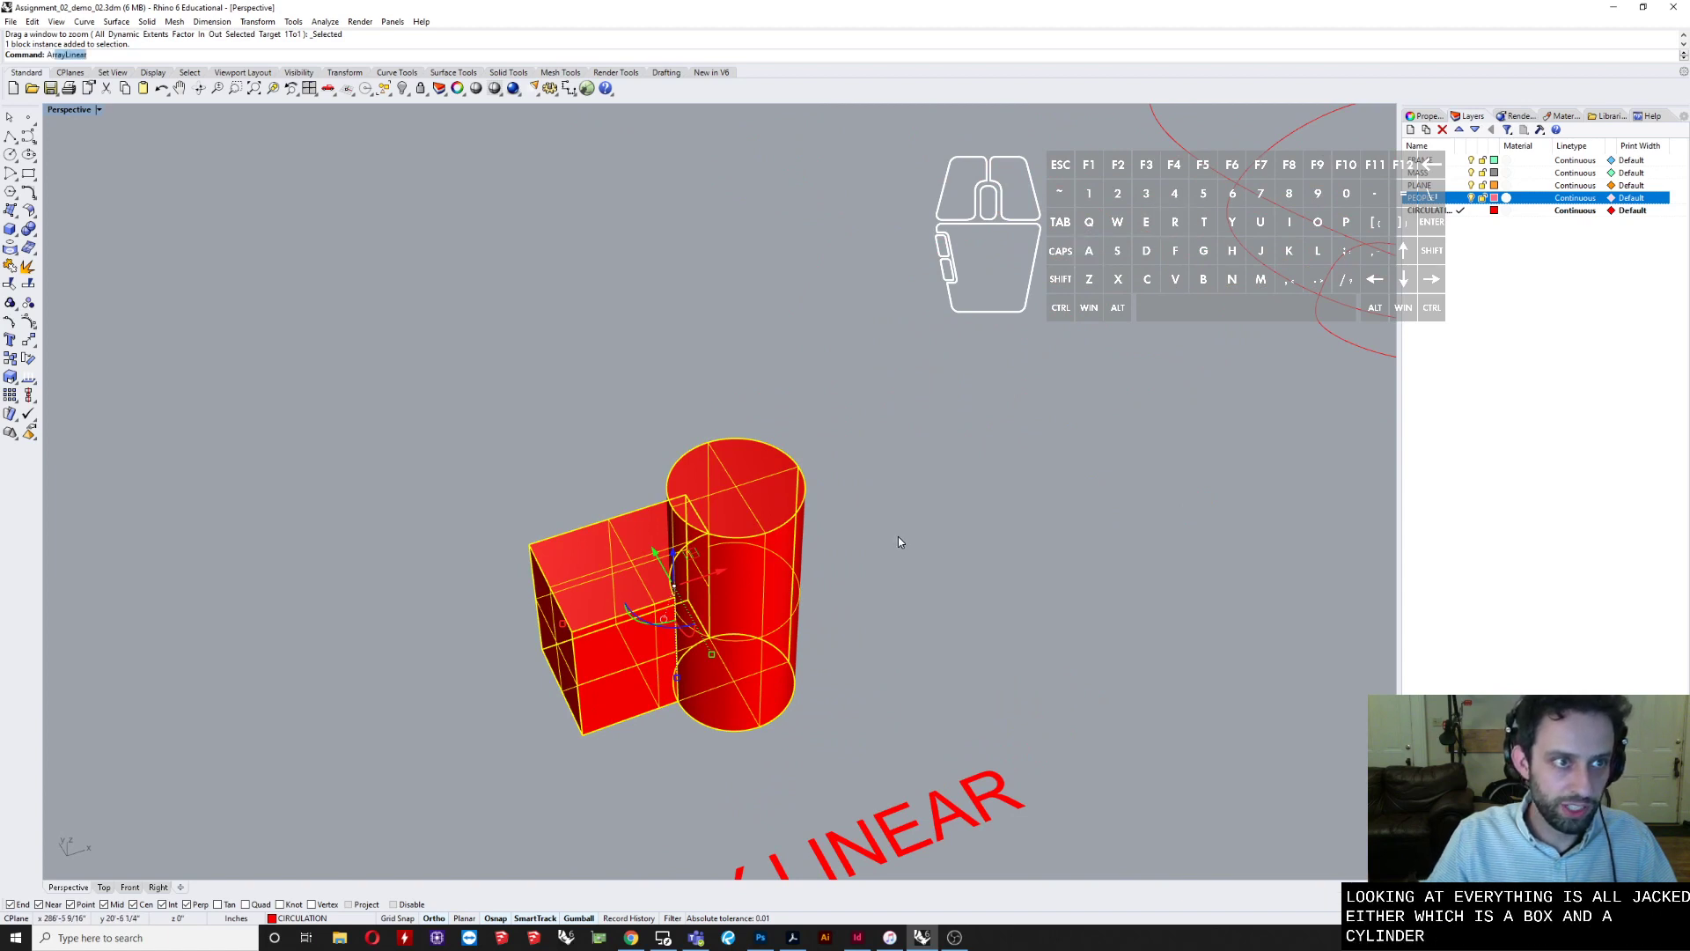
{"action": "key", "text": "Return"}
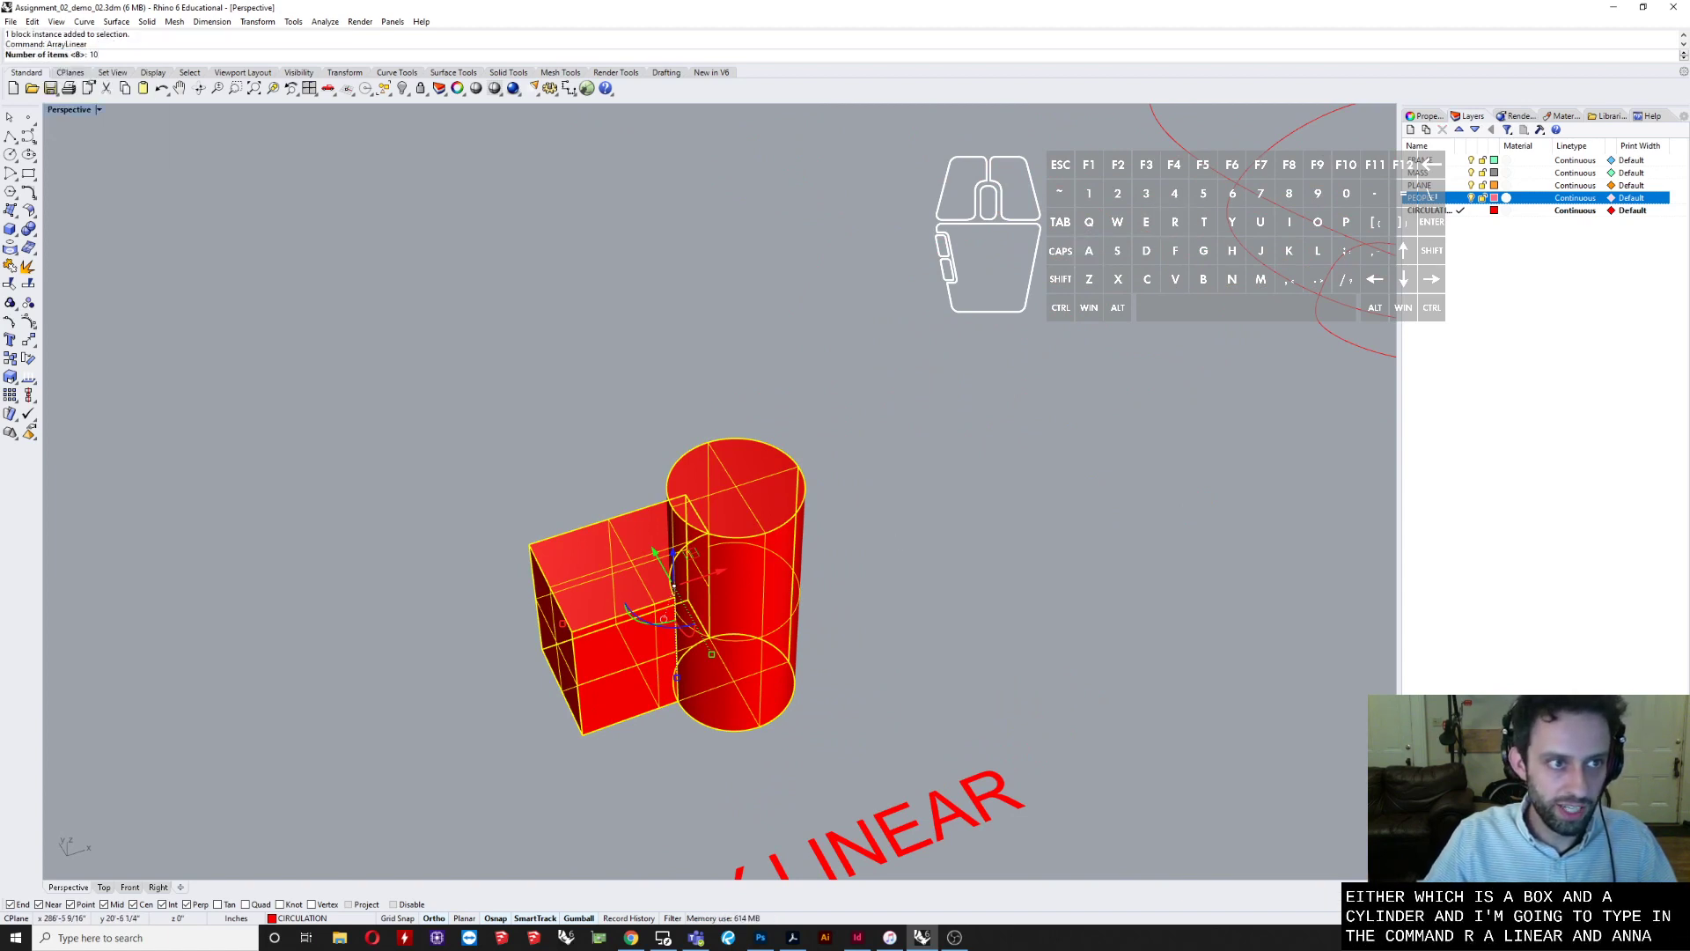
{"action": "key", "text": "Return"}
{"action": "scroll", "coordinate": [902, 682], "scroll_direction": "down", "scroll_amount": 5}
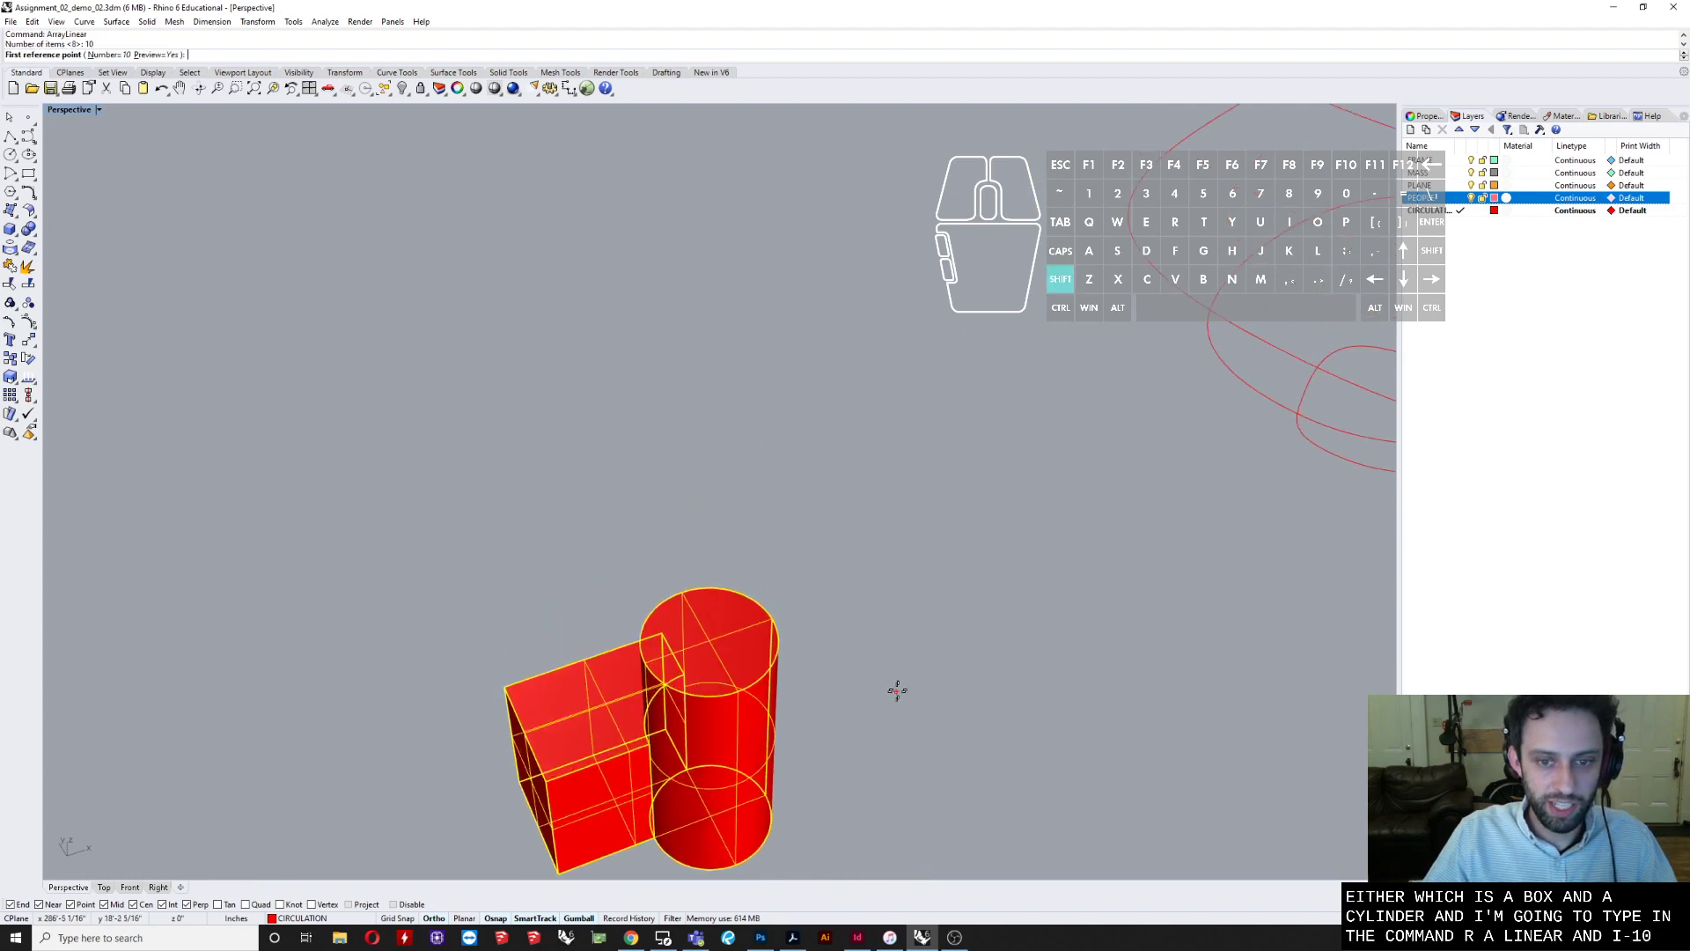
{"action": "left_click", "coordinate": [917, 677]}
{"action": "left_click", "coordinate": [867, 578]}
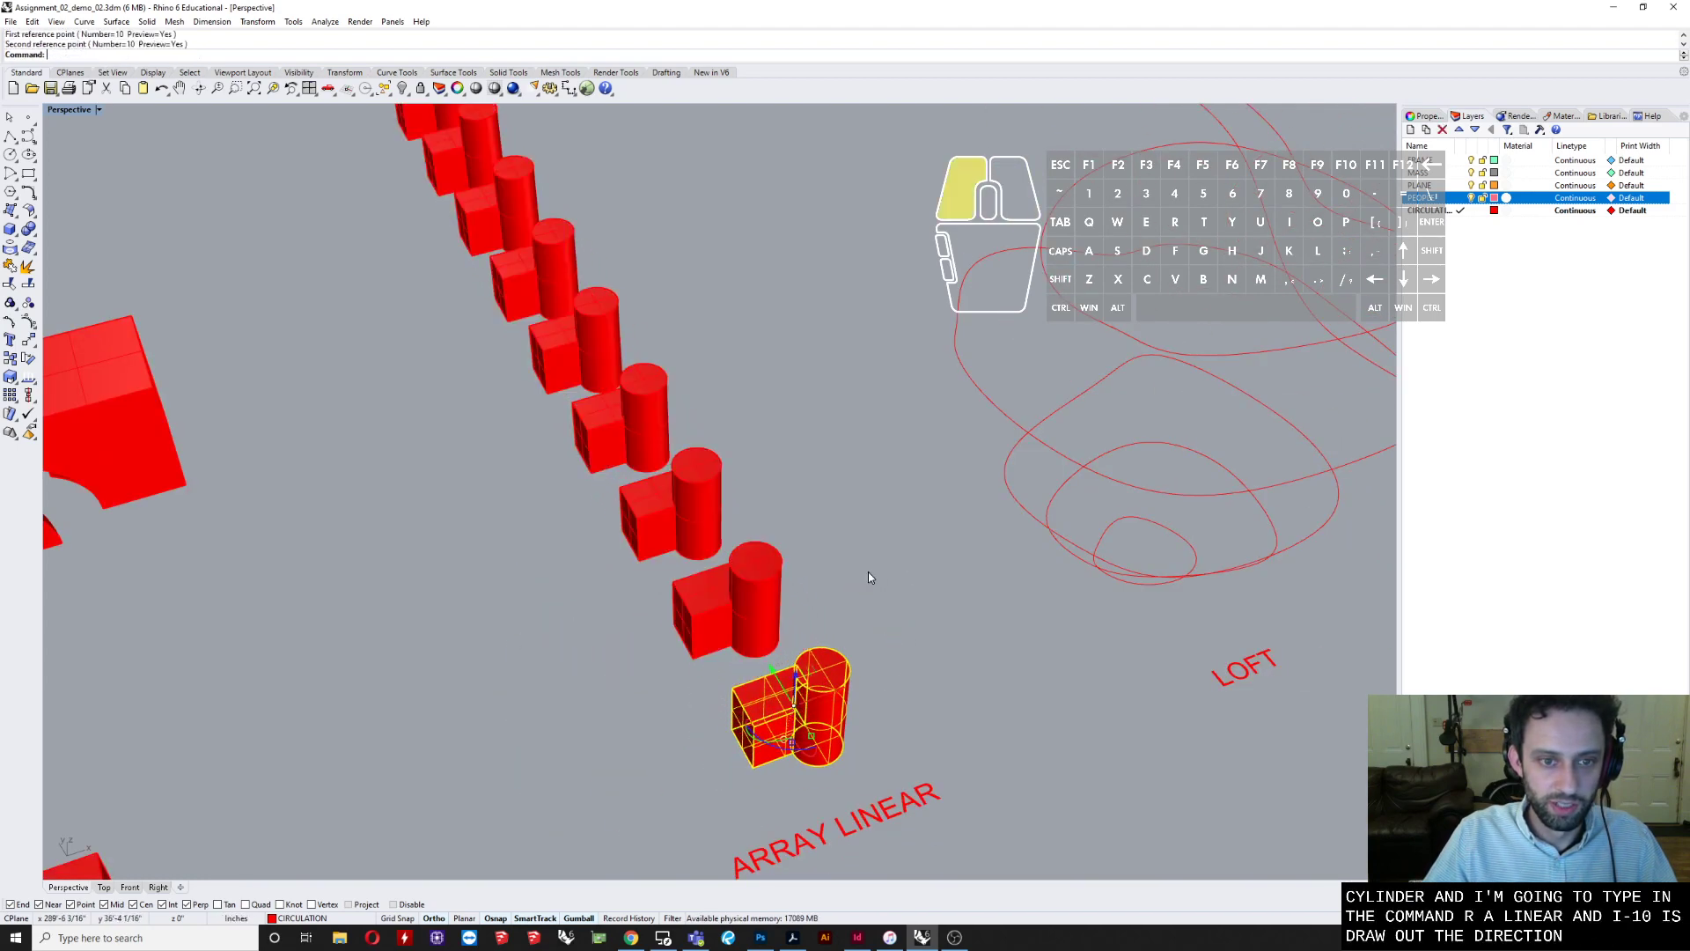
- Array the whole row of blocks linearly as 10 items toward the LOFT and SWEEP curves, and undo this second array
{"action": "right_click_drag", "start_coordinate": [863, 577], "coordinate": [792, 563]}
{"action": "left_click_drag", "start_coordinate": [647, 248], "coordinate": [784, 716]}
{"action": "right_click", "coordinate": [775, 686]}
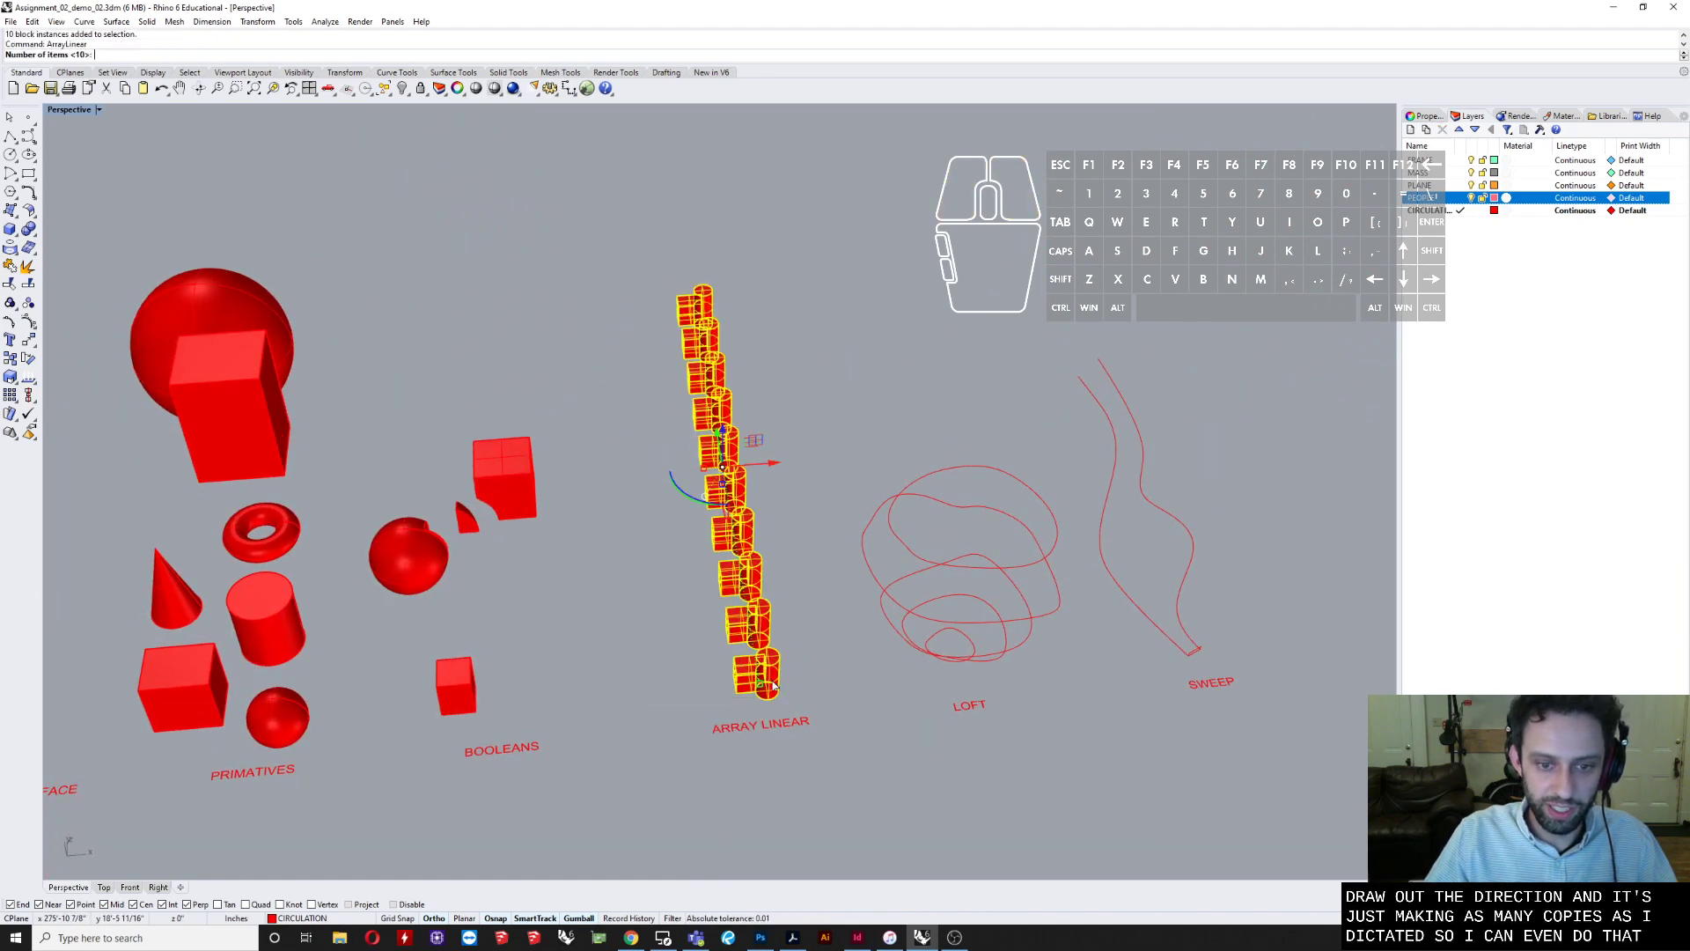
{"action": "right_click", "coordinate": [869, 673]}
{"action": "left_click", "coordinate": [869, 674]}
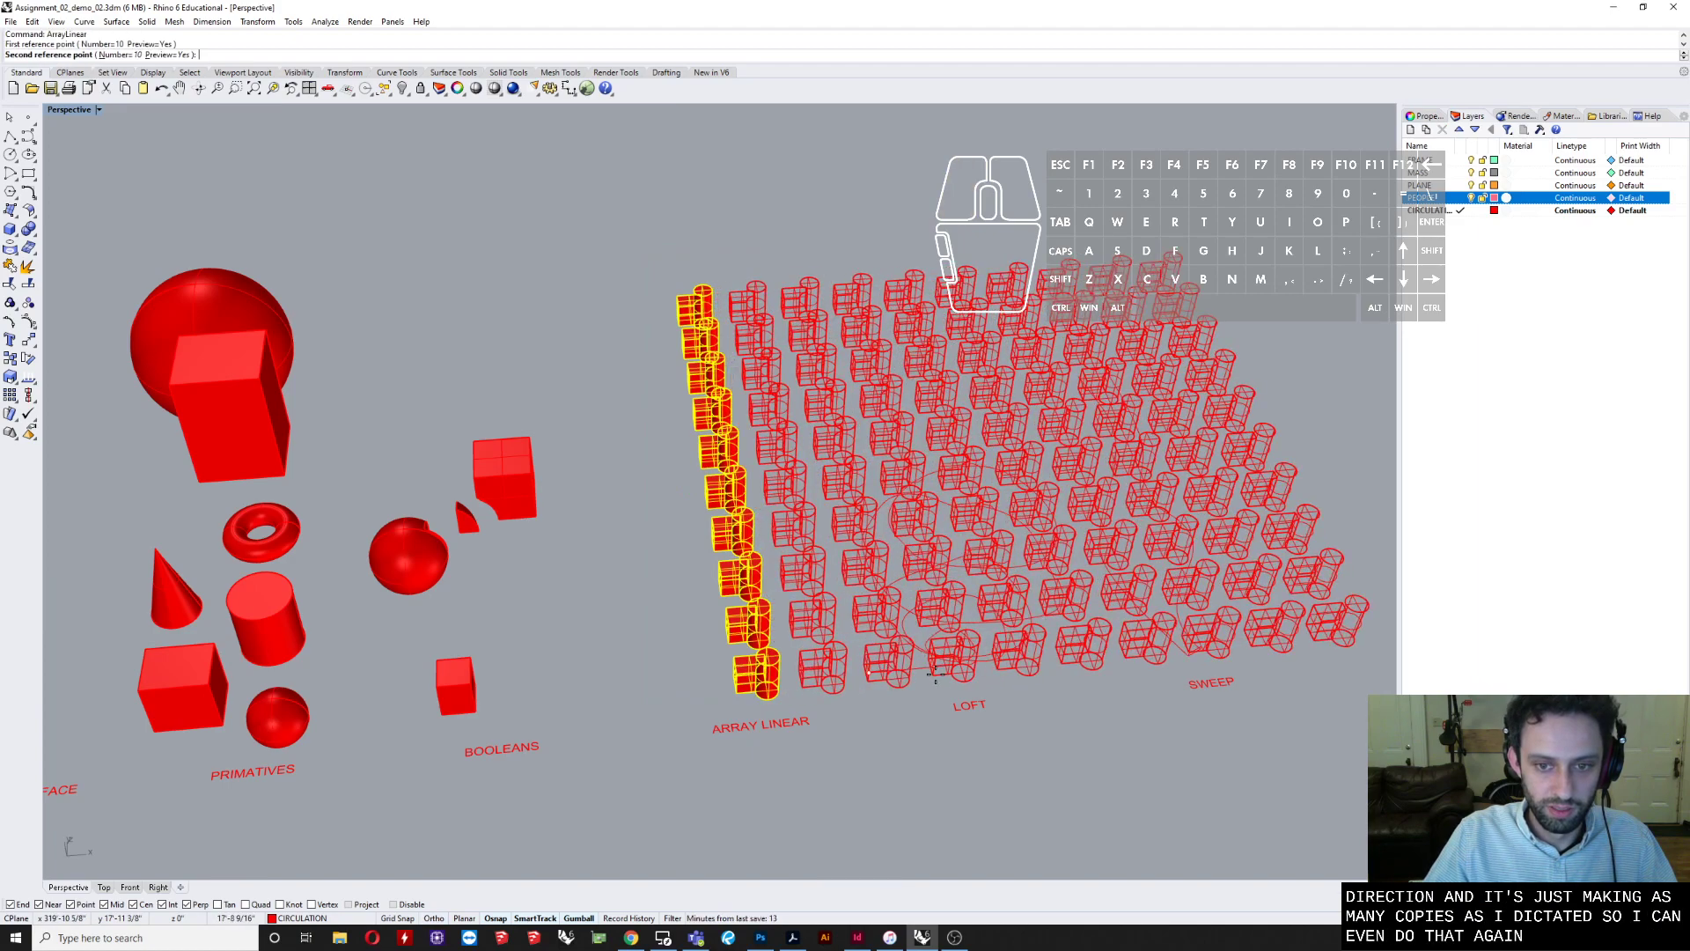
{"action": "left_click", "coordinate": [936, 675]}
{"action": "right_click_drag", "start_coordinate": [961, 680], "coordinate": [1005, 636]}
{"action": "scroll", "coordinate": [1005, 546], "scroll_direction": "up", "scroll_amount": 6}
{"action": "right_click_drag", "start_coordinate": [1005, 528], "coordinate": [1053, 476]}
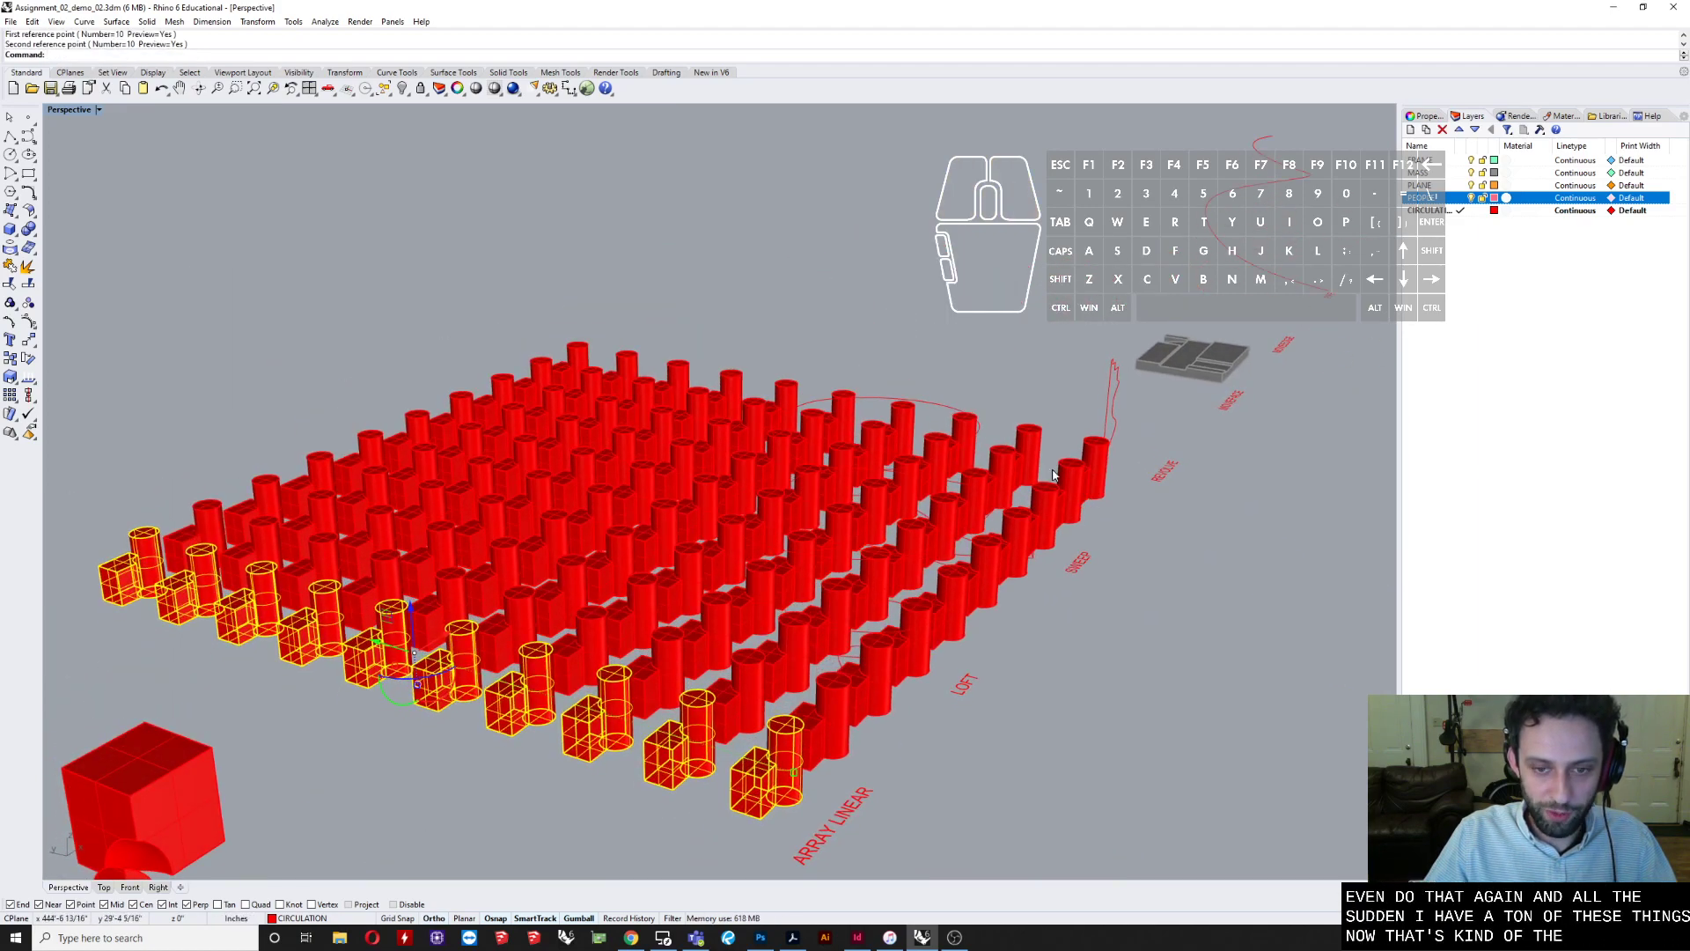
{"action": "key", "text": "ctrl+z"}
- Copy the ARRAY LINEAR text label to a spot just in front of the original
{"action": "right_click_drag", "start_coordinate": [822, 528], "coordinate": [576, 576]}
{"action": "right_click_drag", "start_coordinate": [725, 825], "coordinate": [692, 672], "text": "shift"}
{"action": "scroll", "coordinate": [662, 685], "scroll_direction": "up", "scroll_amount": 7}
{"action": "left_click", "coordinate": [657, 687]}
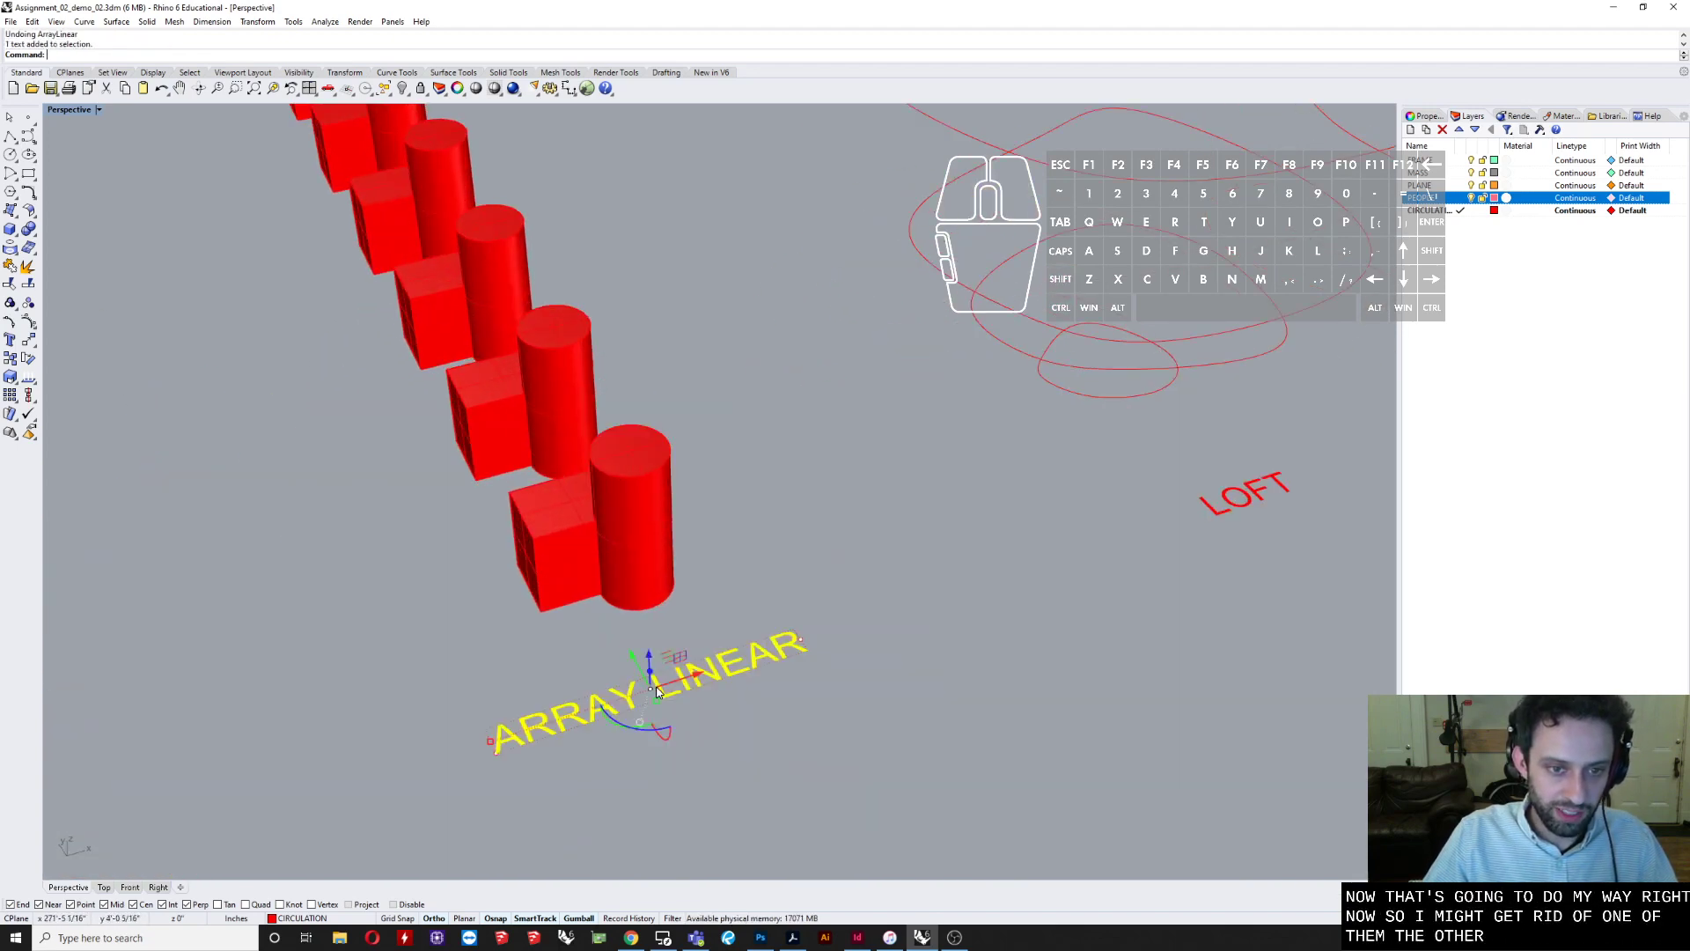
{"action": "type", "text": "CO"}
{"action": "key", "text": "Return"}
{"action": "left_click", "coordinate": [657, 688]}
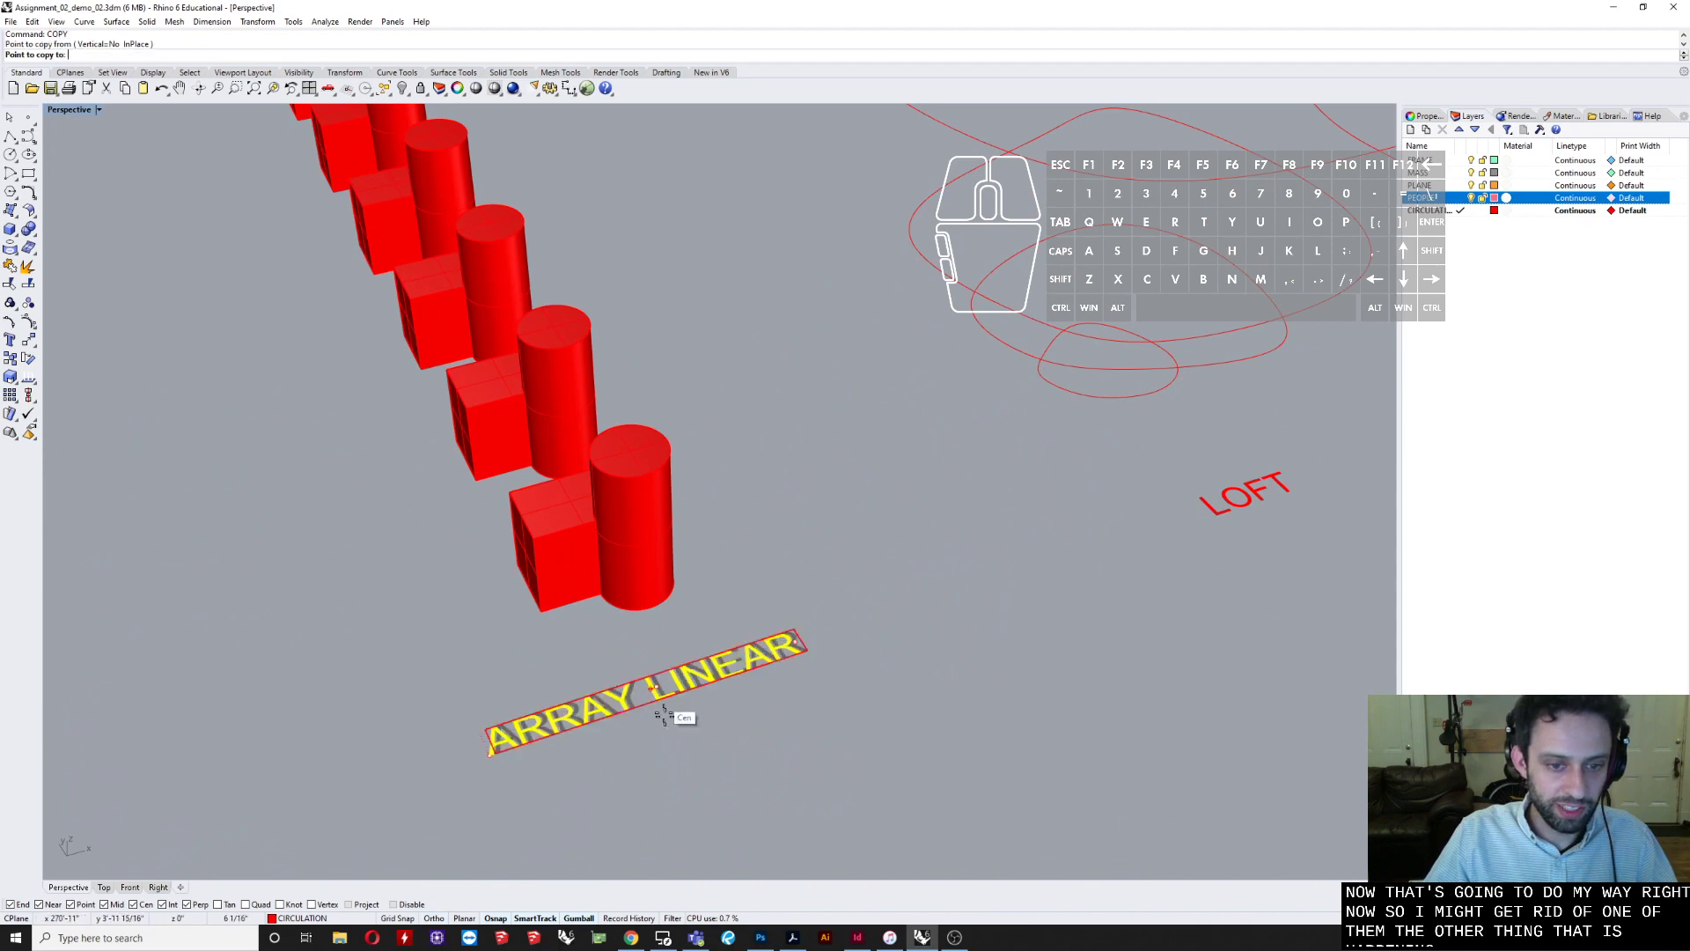
{"action": "left_click", "coordinate": [699, 776]}
{"action": "key", "text": "Return"}
- Place the copied ARRAY LINEAR label in front of the original and change its text to BLOCKS
{"action": "left_click", "coordinate": [719, 774]}
{"action": "double_click", "coordinate": [719, 774]}
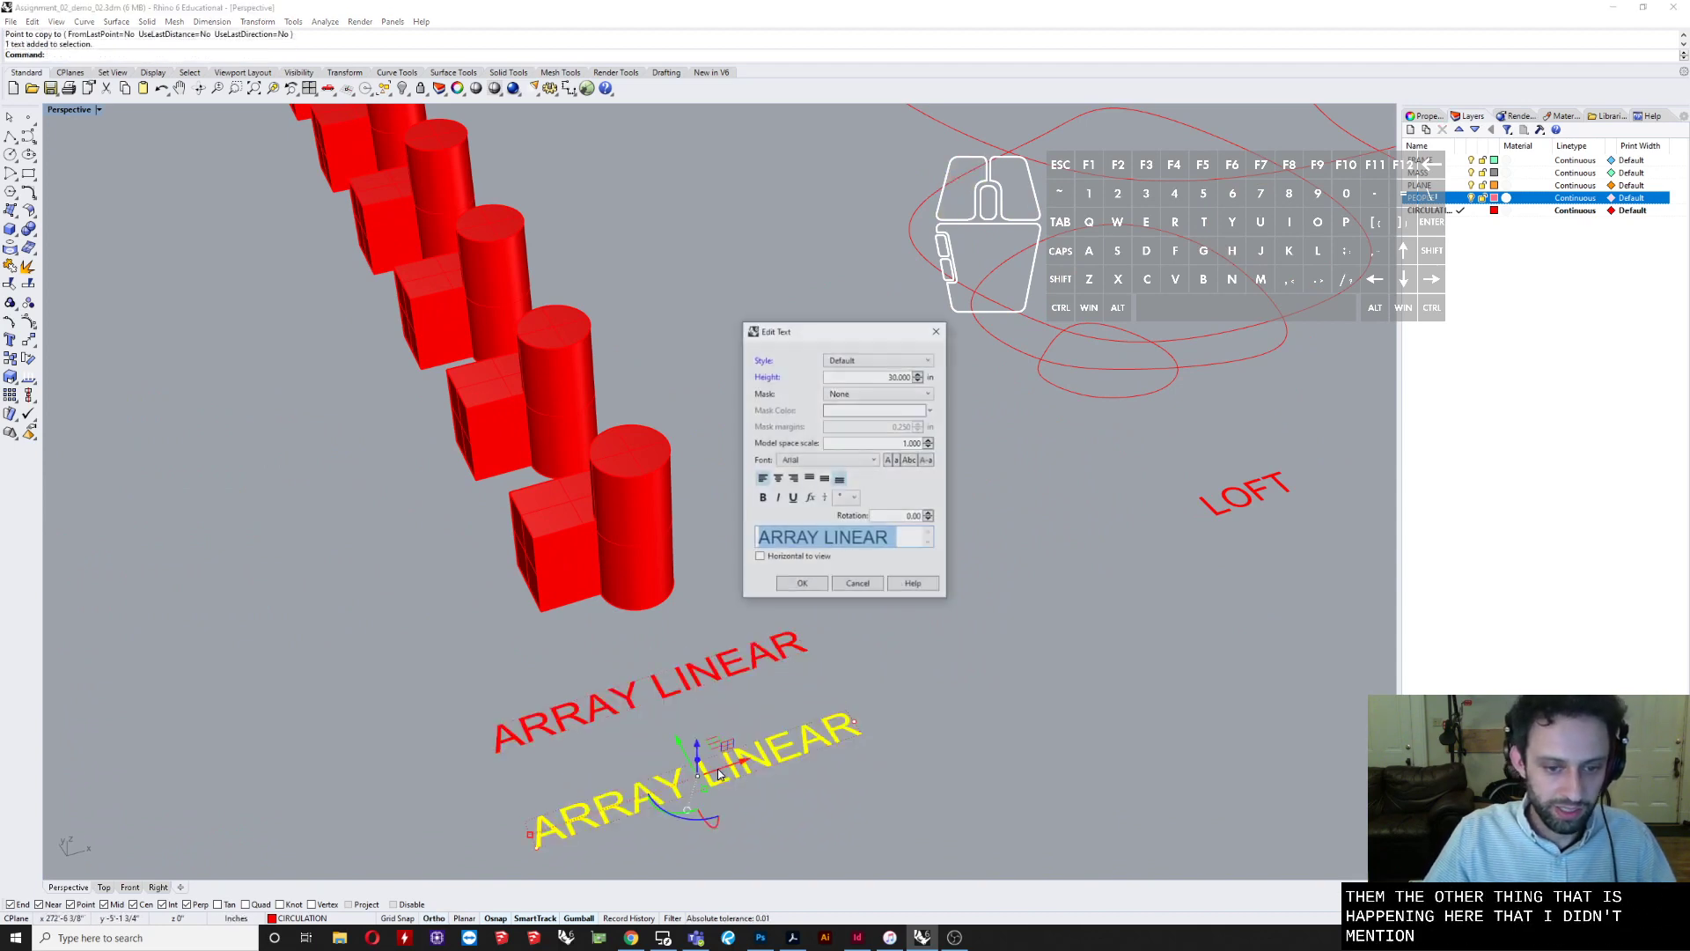
{"action": "type", "text": "bloa"}
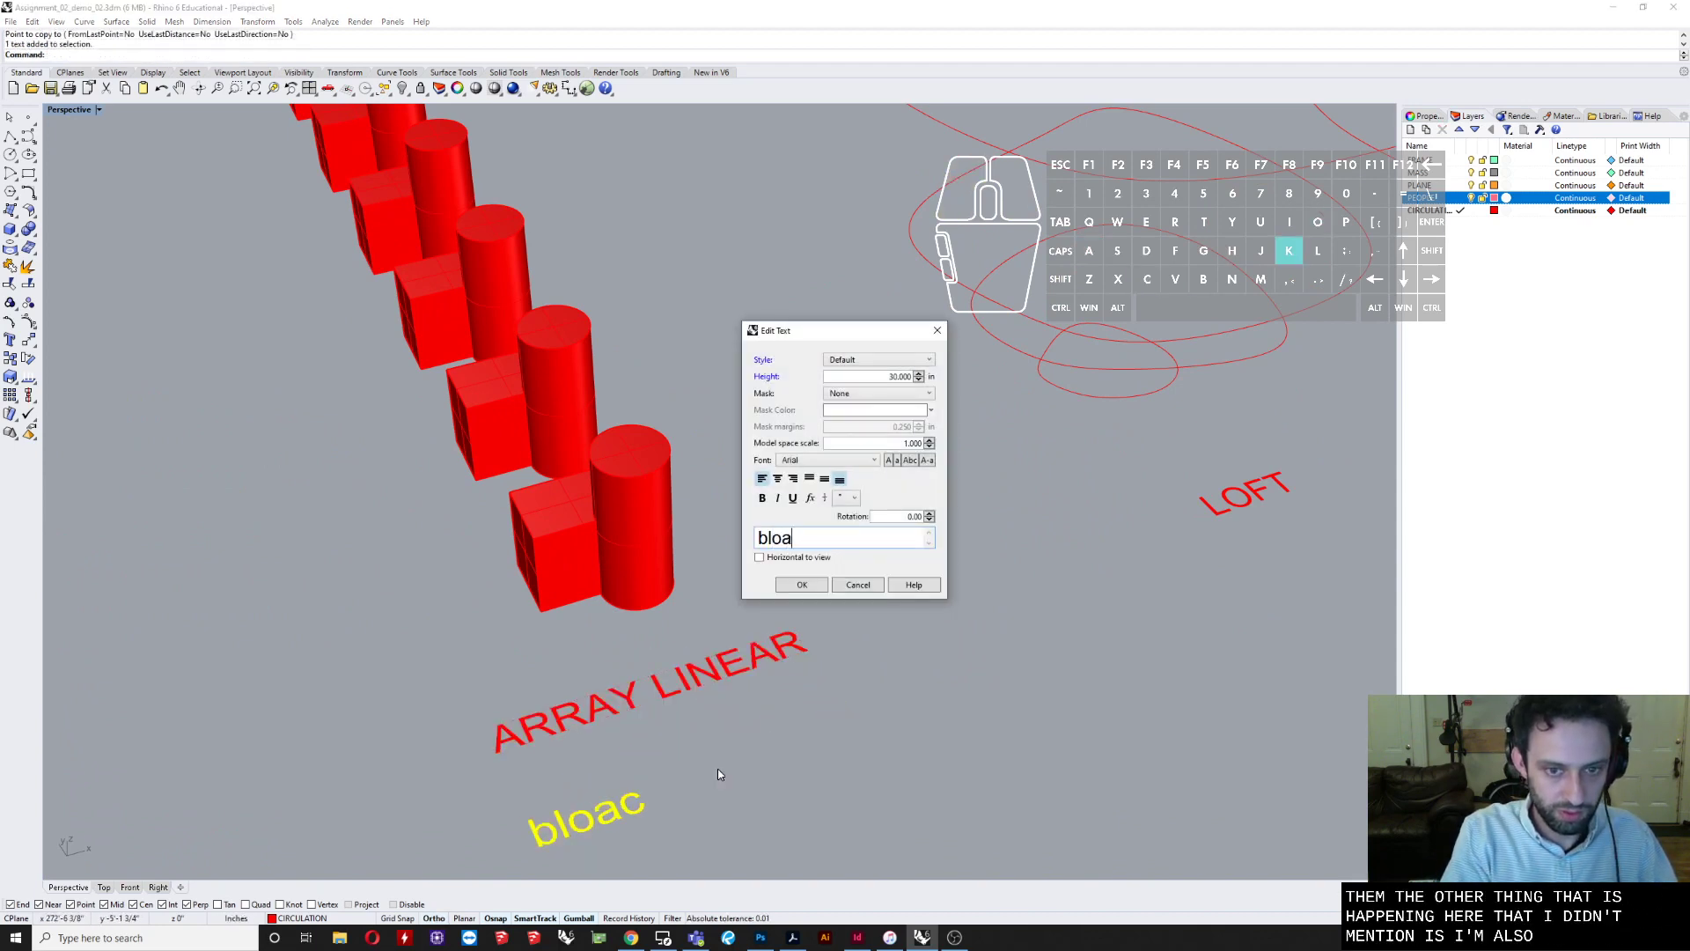
{"action": "key", "text": "Caps_Lock"}
{"action": "key", "text": "BackSpace"}
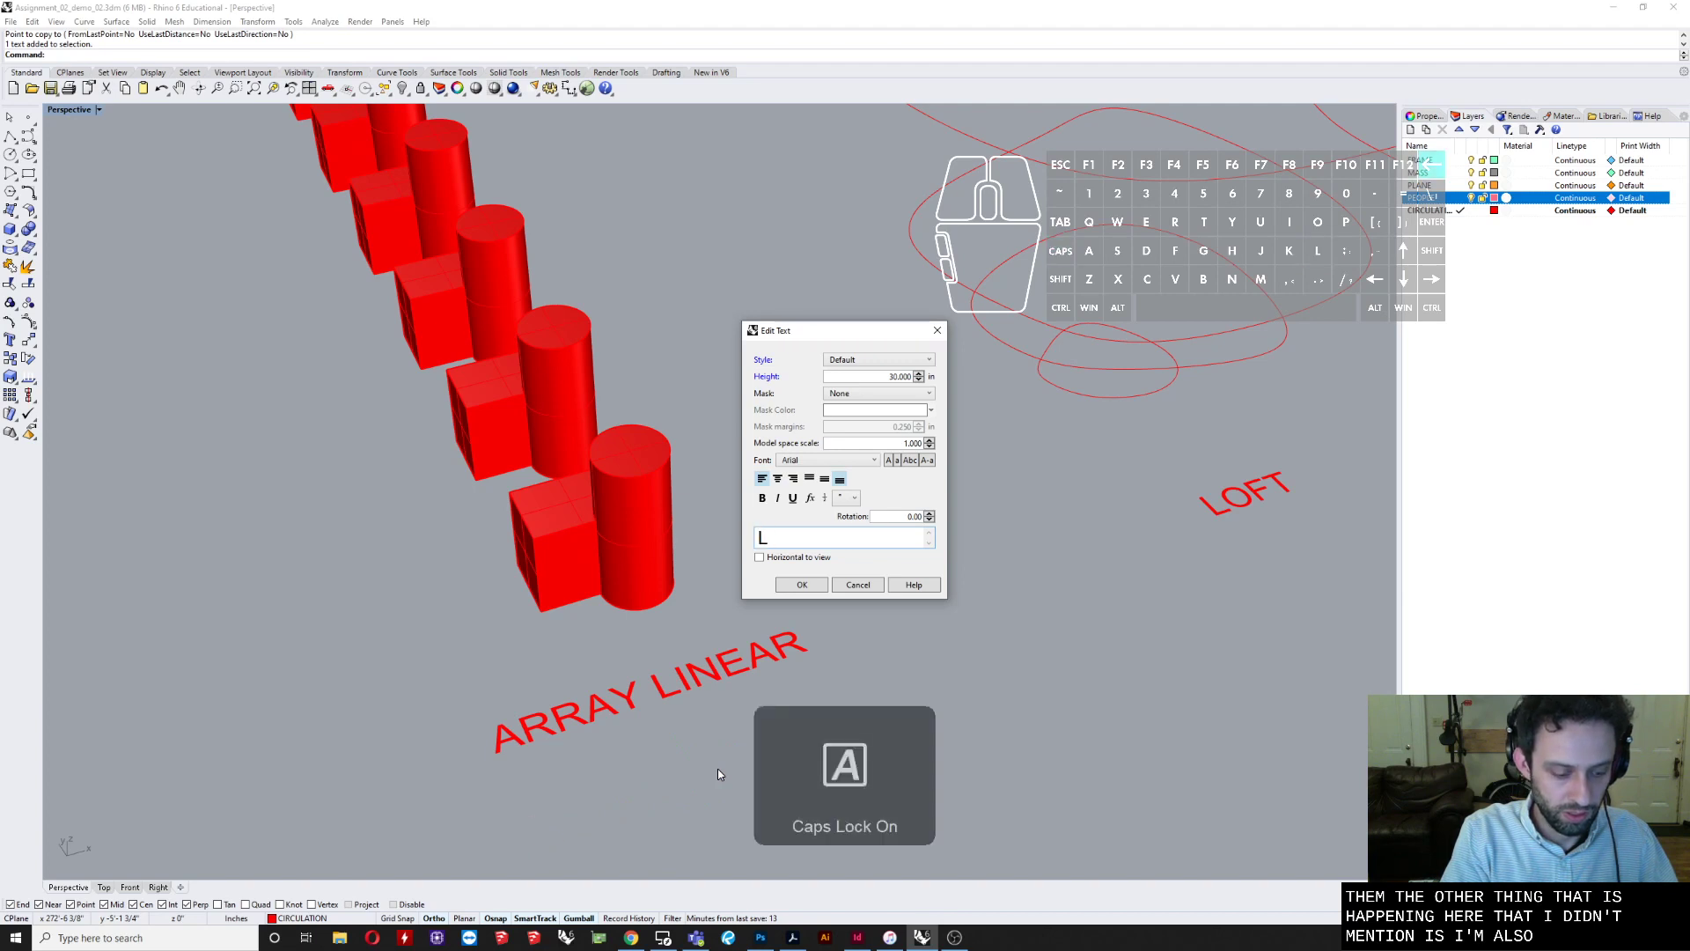
{"action": "type", "text": "BLOCKS"}
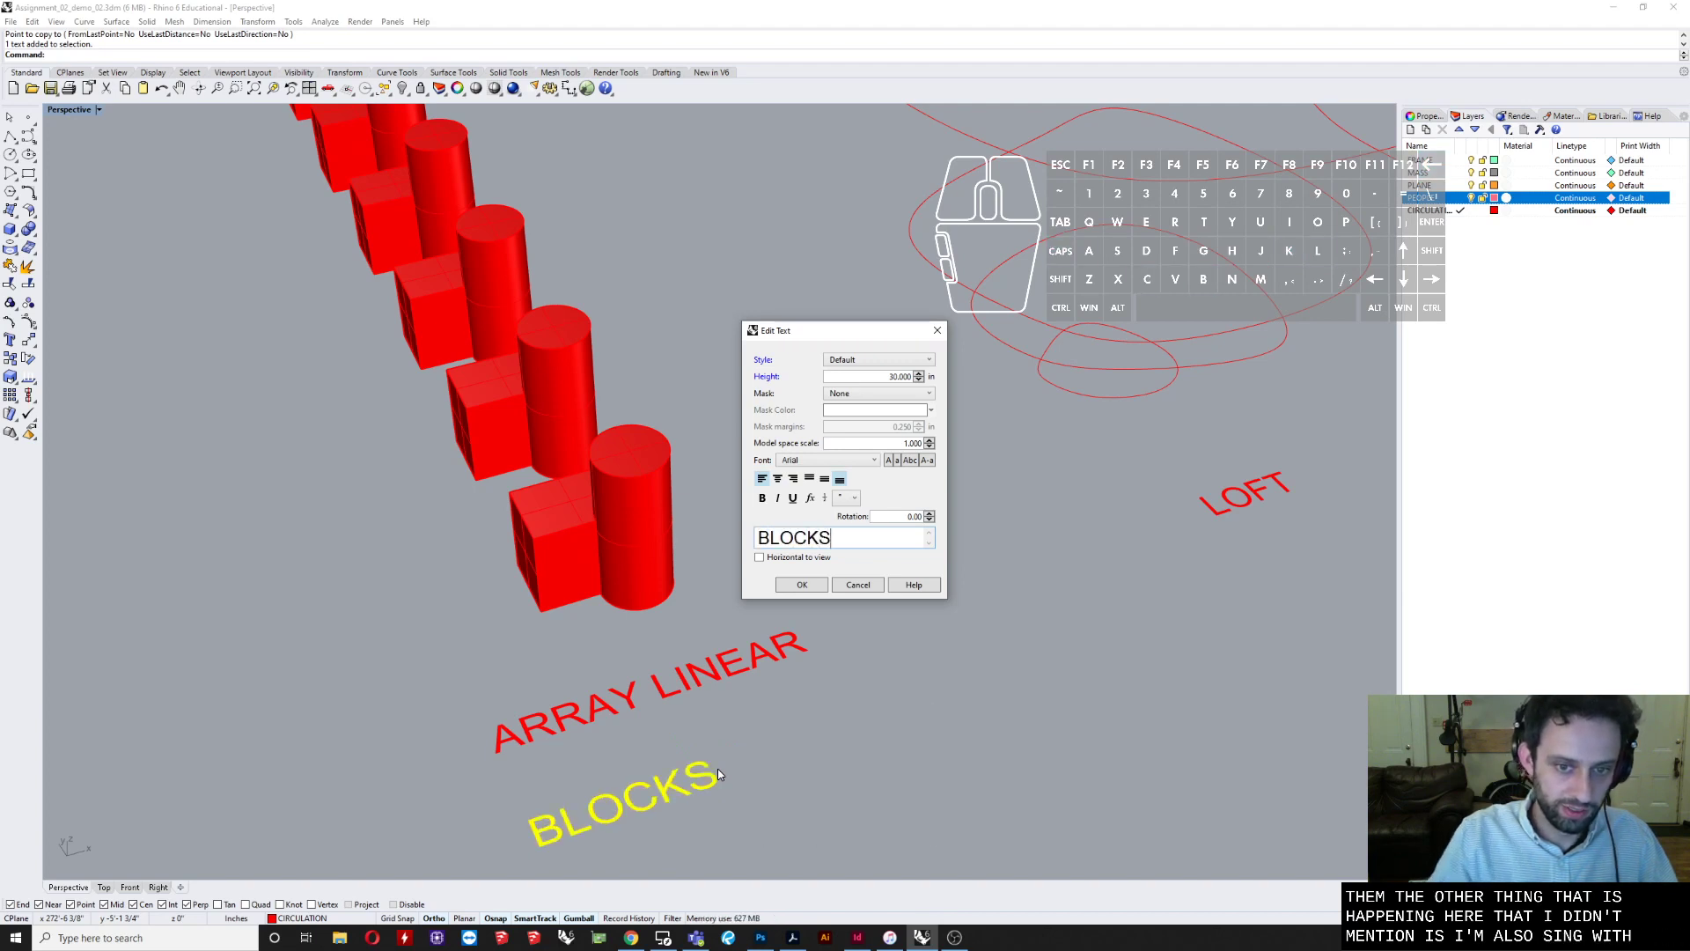
{"action": "left_click", "coordinate": [788, 586]}
{"action": "left_click", "coordinate": [954, 713]}
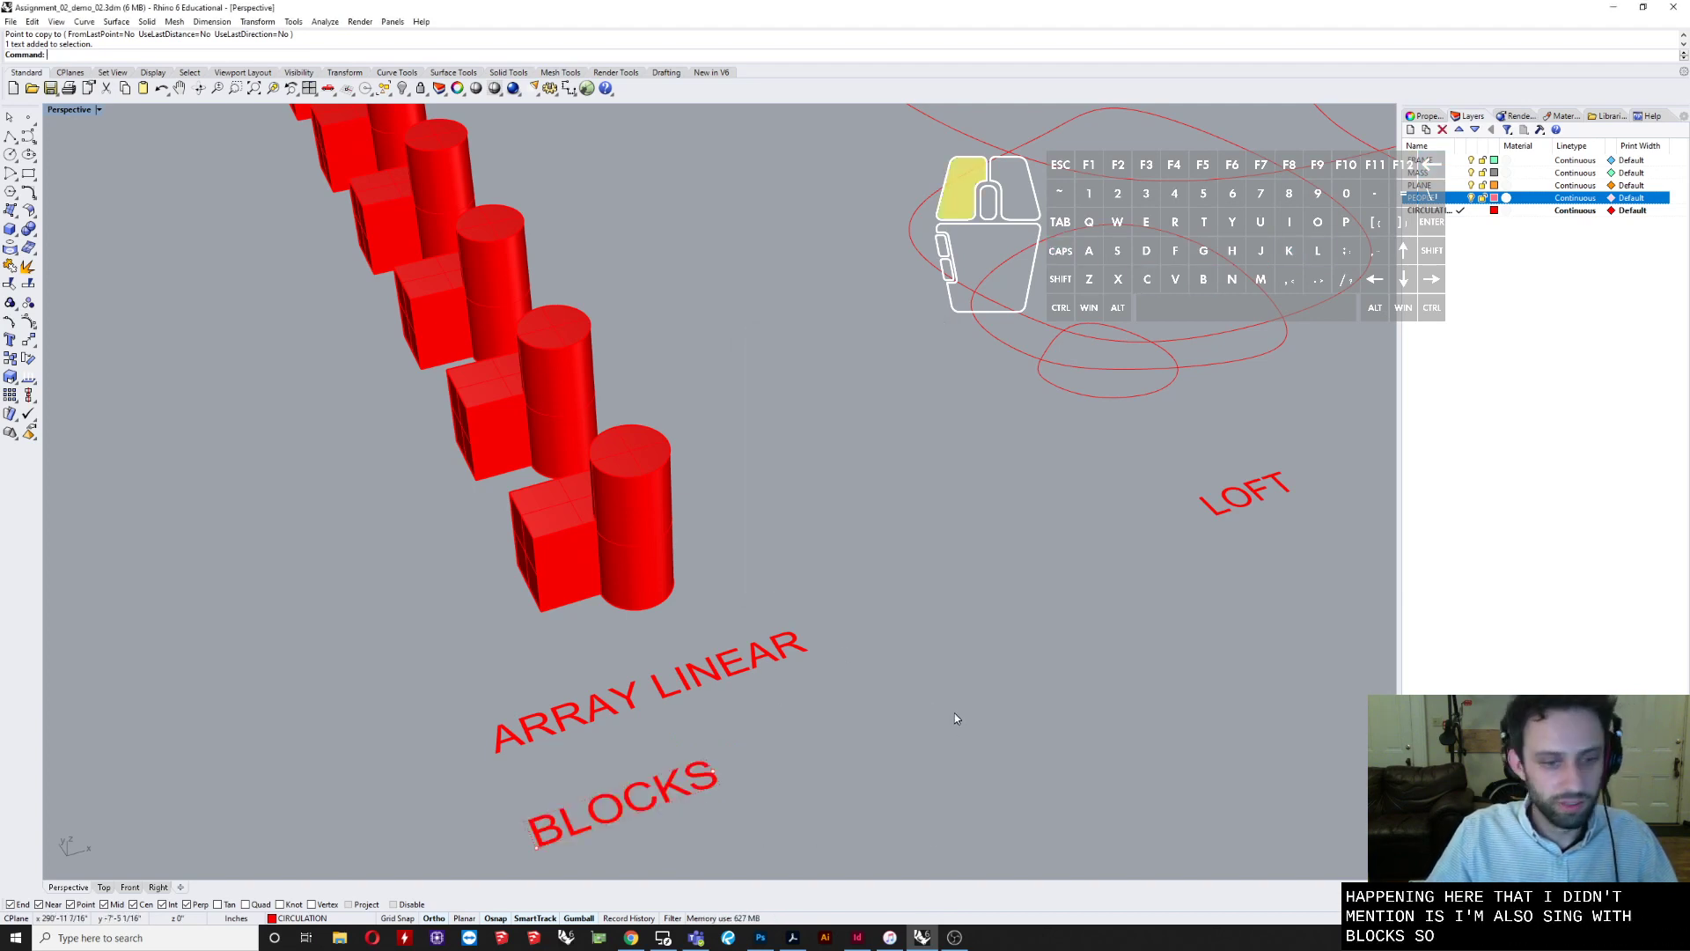
- Inspect the object properties of the front box-and-cylinder block instance in the row, and clear the selection
{"action": "right_click_drag", "start_coordinate": [859, 726], "coordinate": [958, 701], "text": "shift"}
{"action": "scroll", "coordinate": [951, 699], "scroll_direction": "down", "scroll_amount": 2}
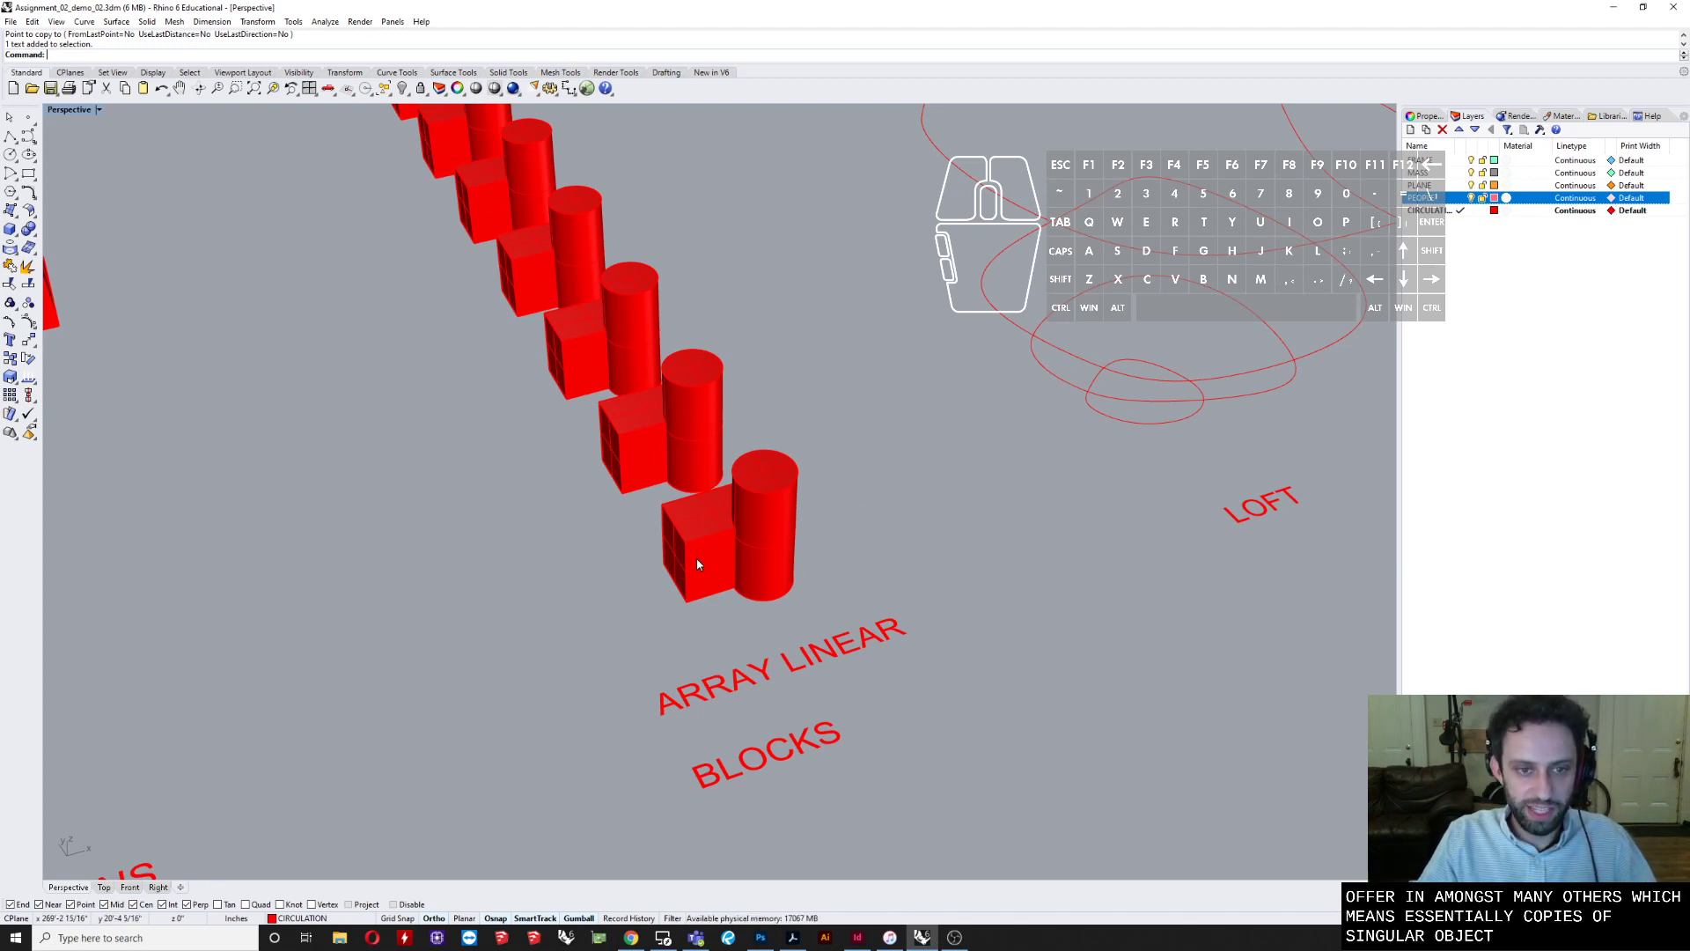
{"action": "right_click_drag", "start_coordinate": [698, 561], "coordinate": [729, 543]}
{"action": "left_click", "coordinate": [729, 543]}
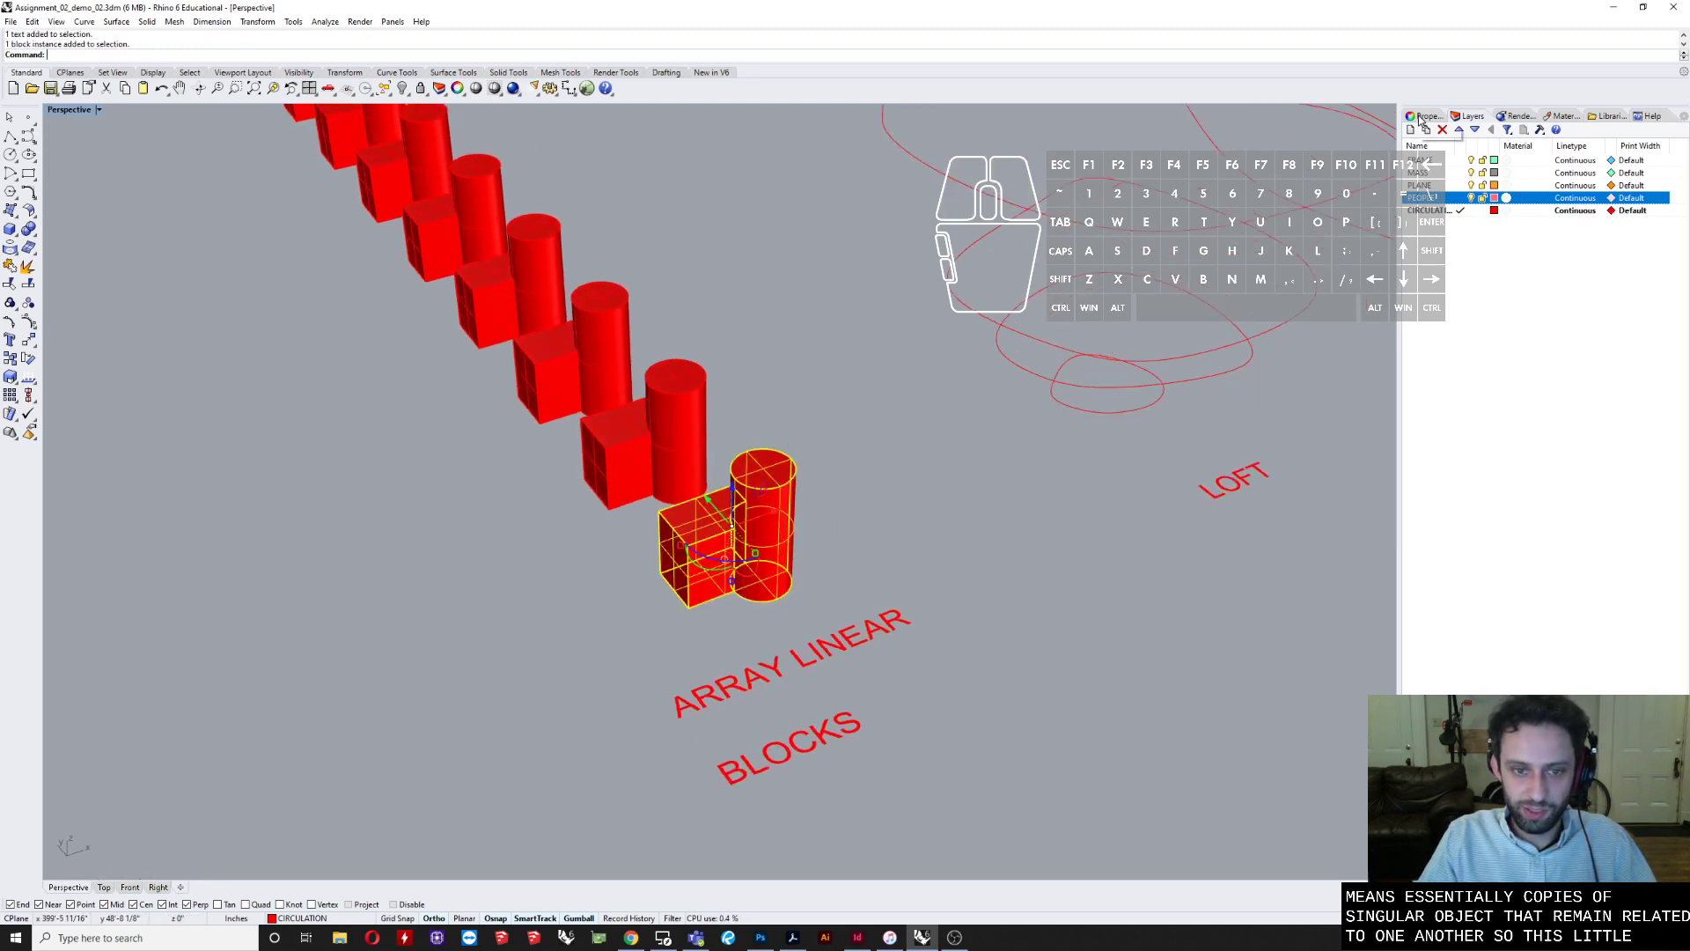
{"action": "scroll", "coordinate": [710, 541], "scroll_direction": "up", "scroll_amount": 2}
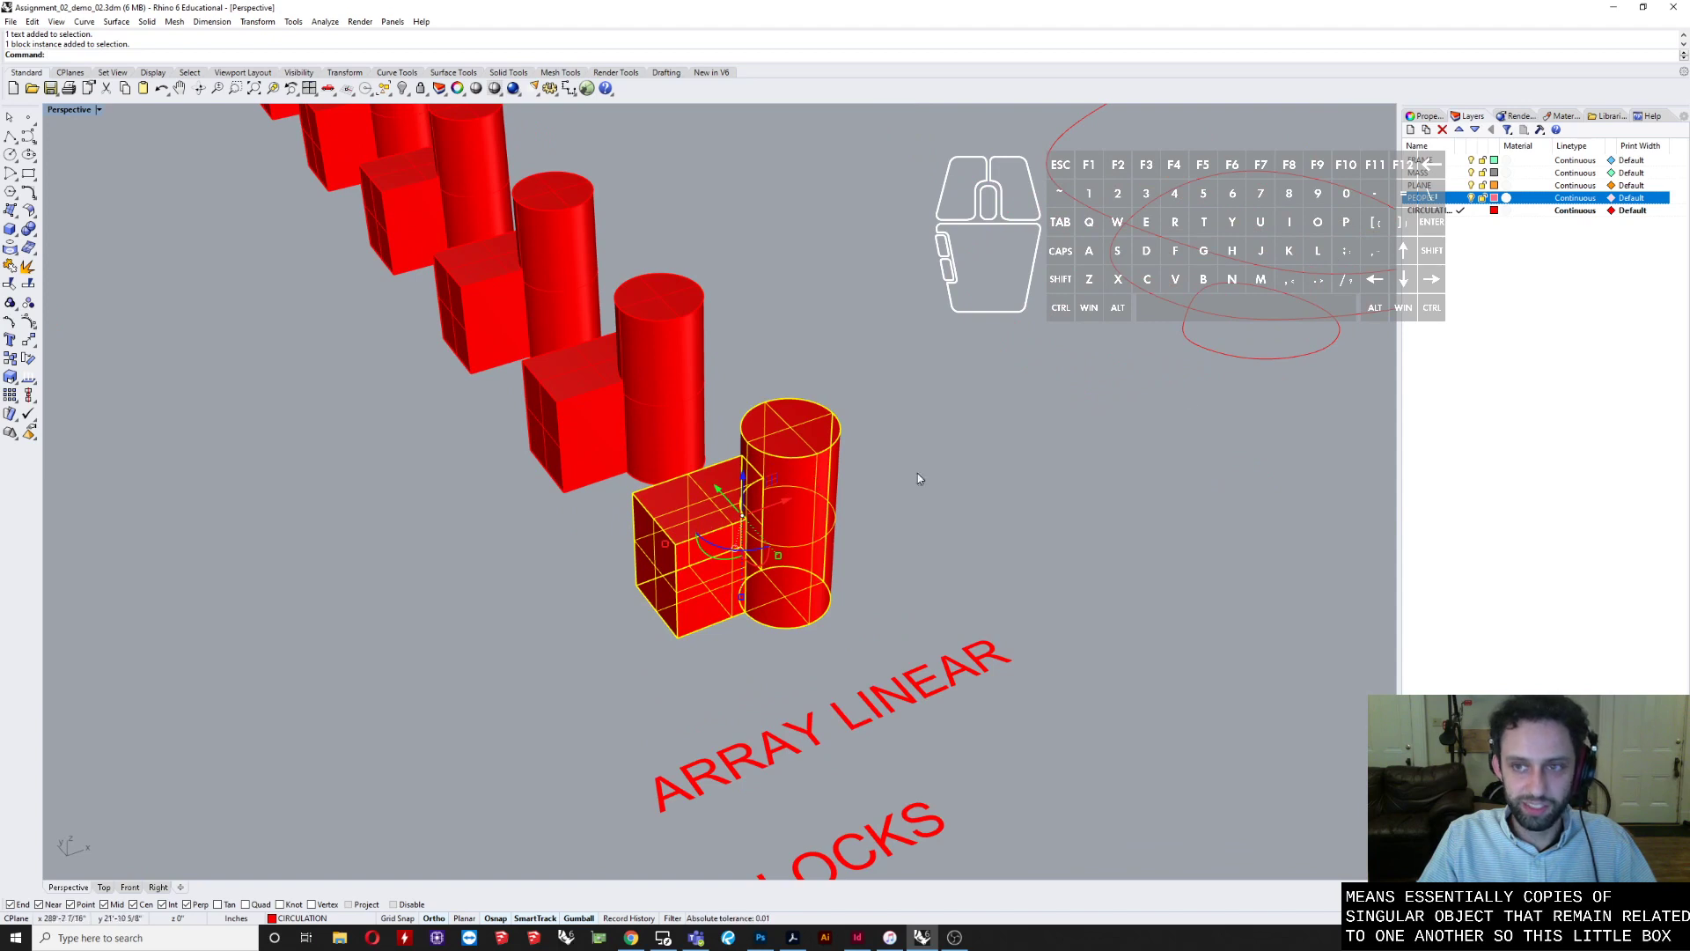
{"action": "left_click", "coordinate": [1437, 120]}
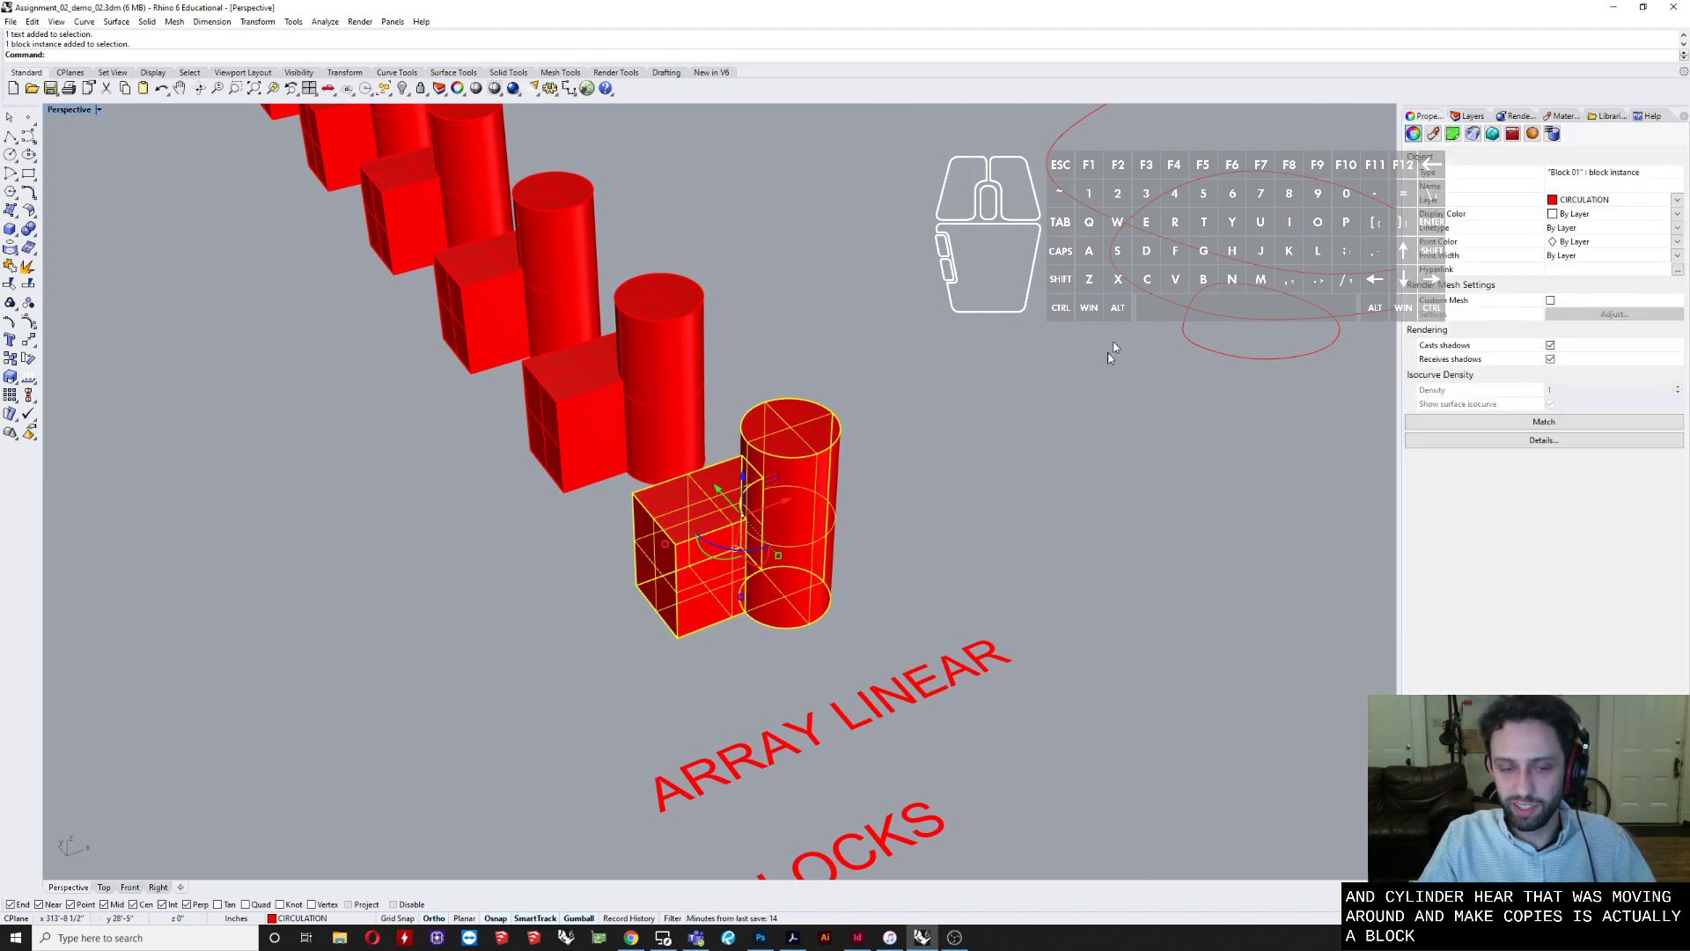
{"action": "left_click", "coordinate": [926, 485]}
- Open the front box-and-cylinder block for editing, stretch its solid lengthwise across the row direction, and accept the block edit
{"action": "right_click_drag", "start_coordinate": [926, 486], "coordinate": [890, 493]}
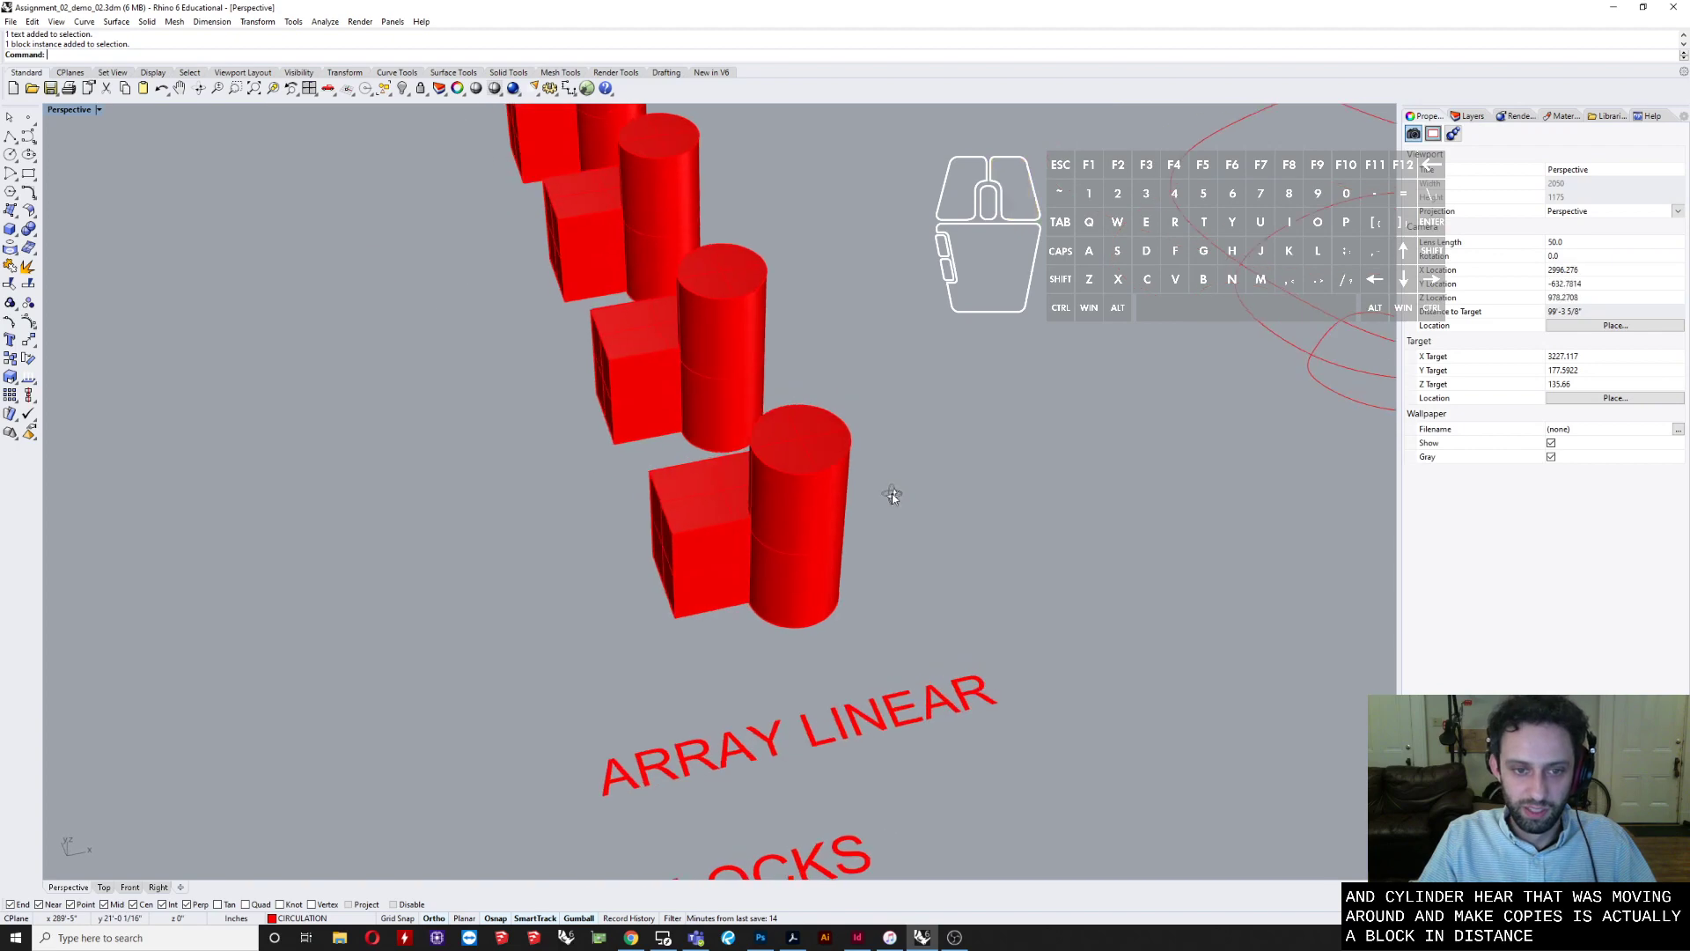
{"action": "double_click", "coordinate": [794, 471]}
{"action": "left_click", "coordinate": [814, 437]}
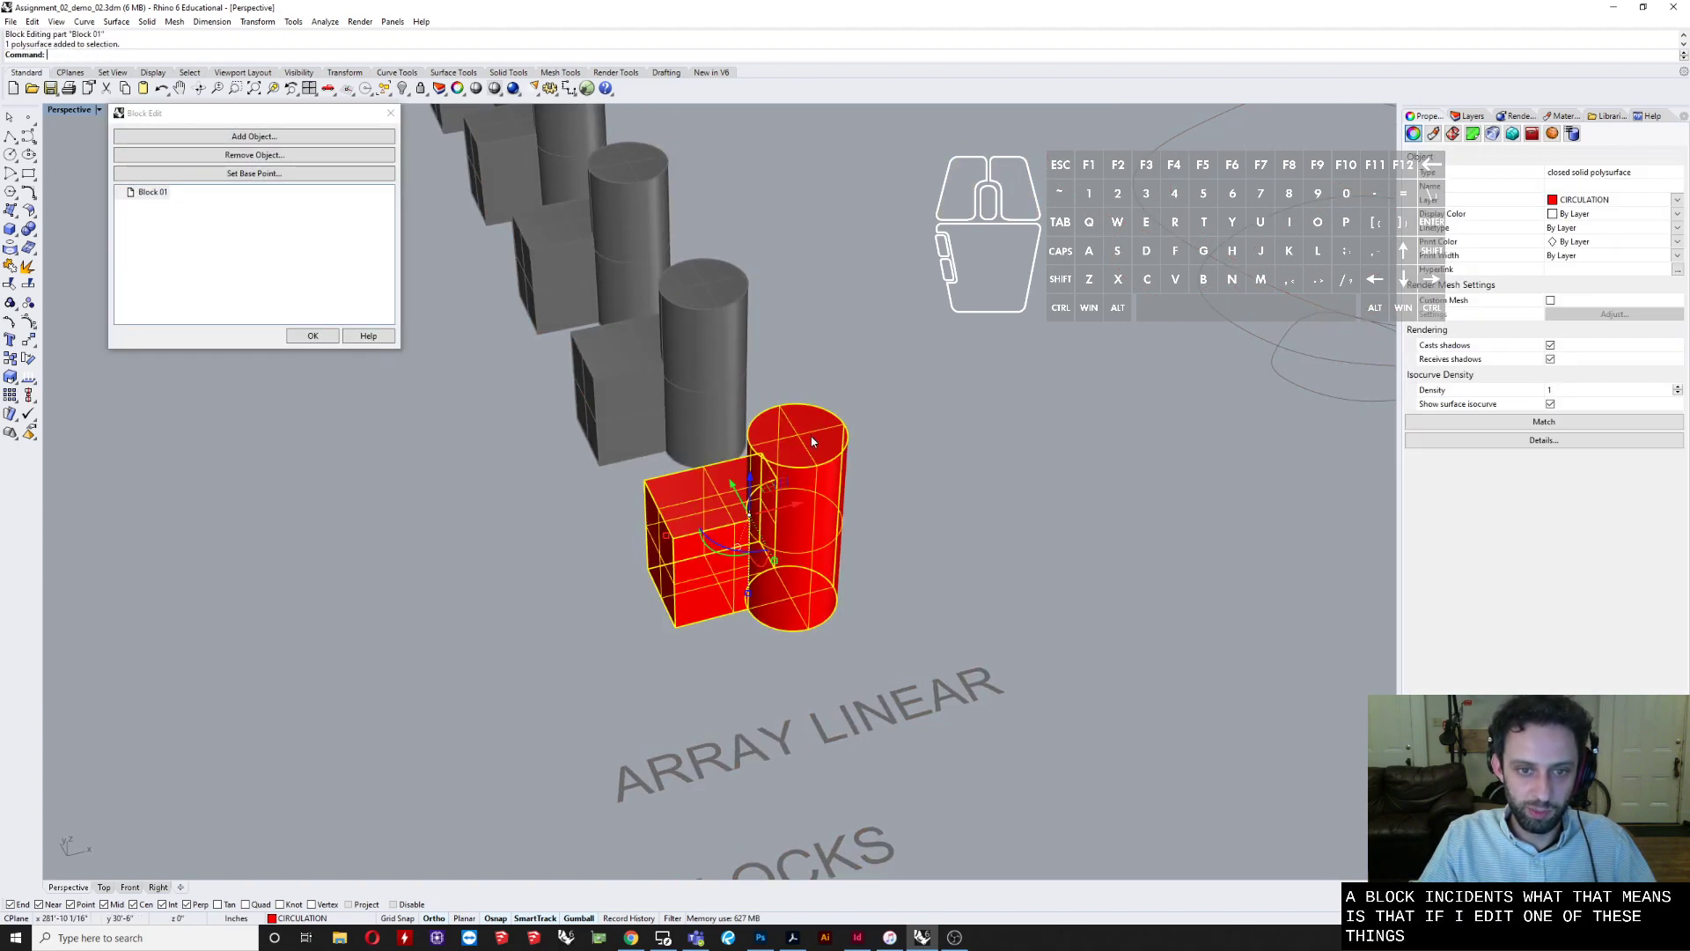
{"action": "right_click_drag", "start_coordinate": [556, 407], "coordinate": [601, 381]}
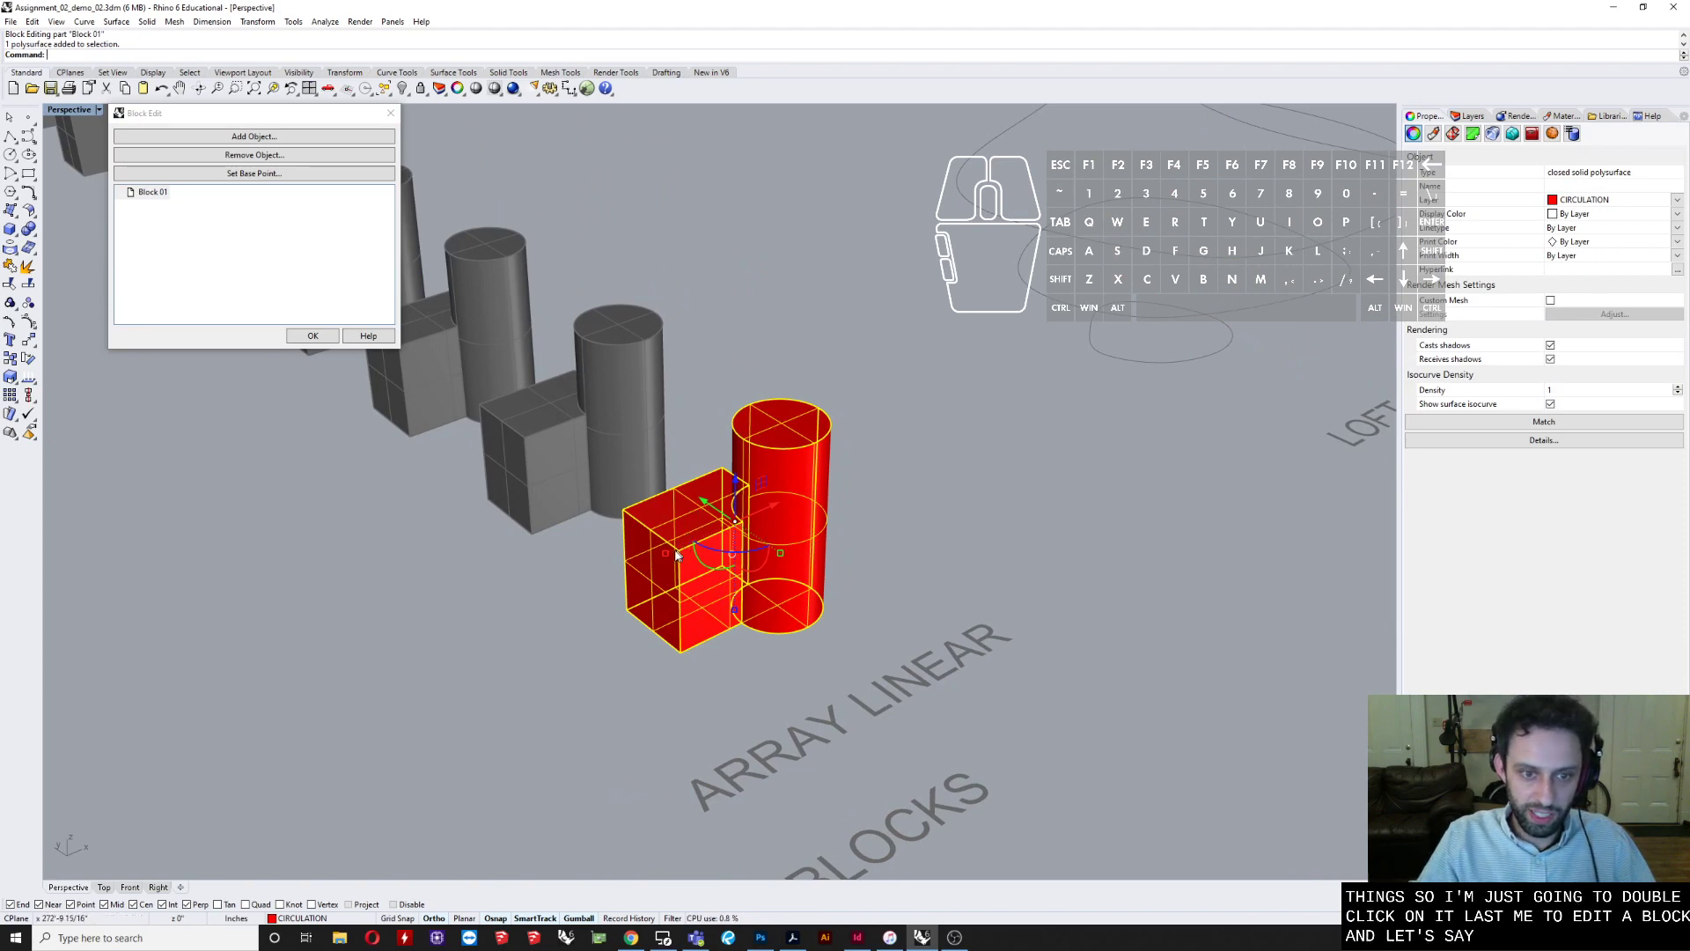
{"action": "left_click_drag", "start_coordinate": [666, 553], "coordinate": [447, 635]}
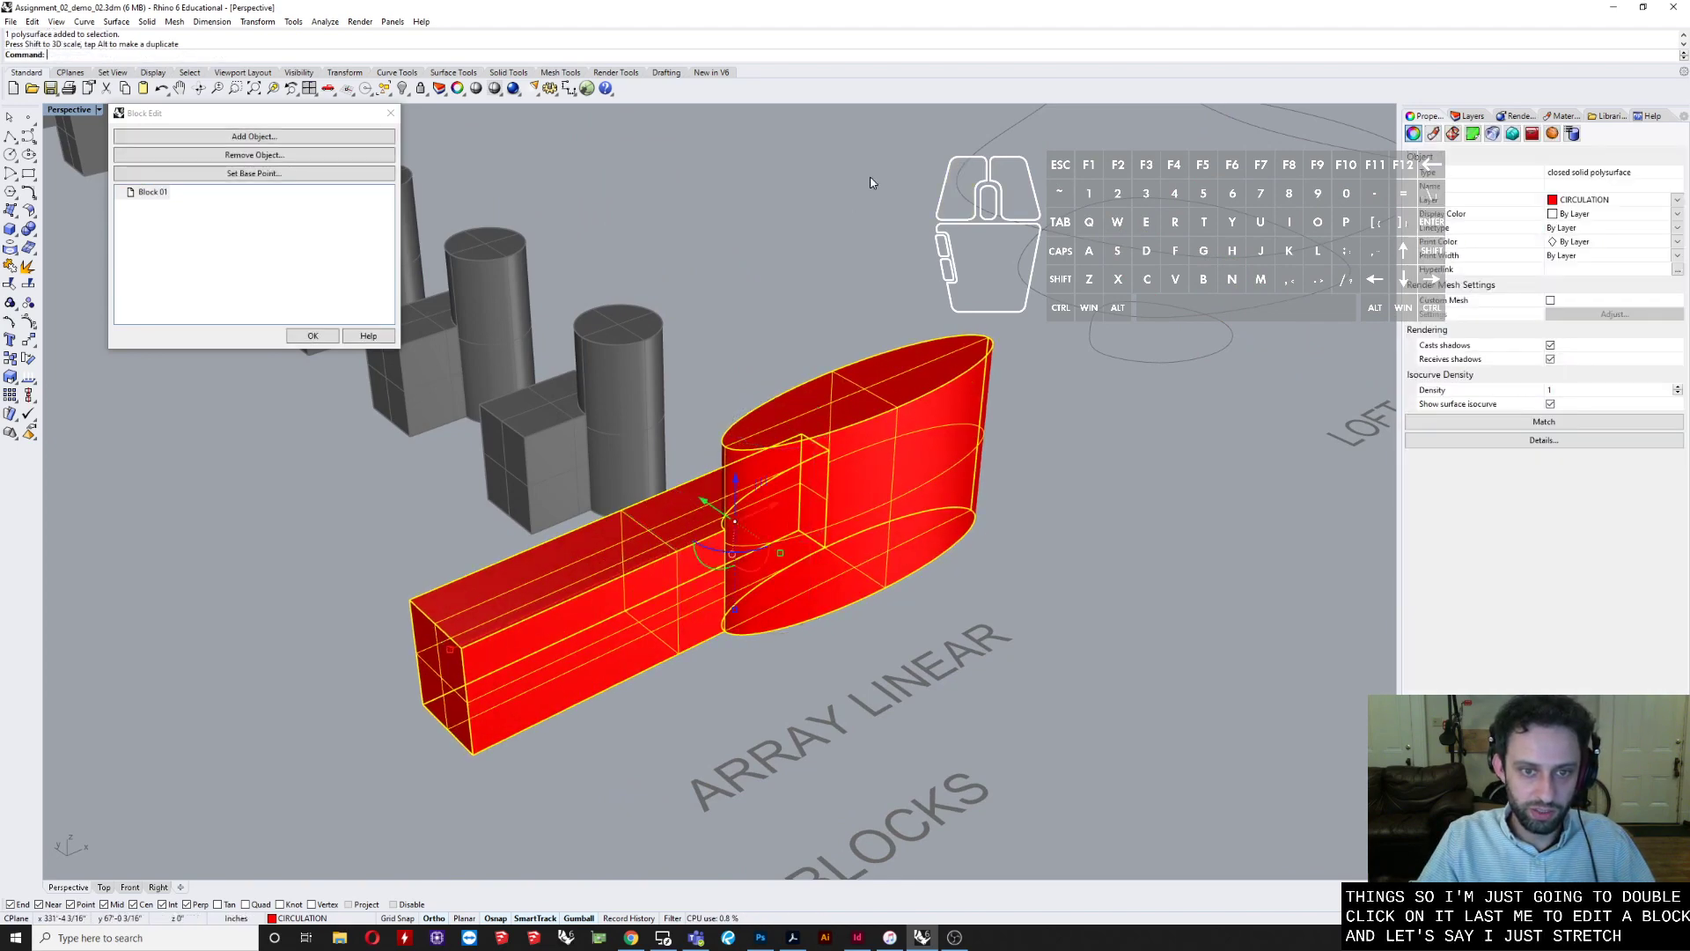
{"action": "left_click", "coordinate": [871, 181]}
{"action": "left_click", "coordinate": [312, 338]}
{"action": "right_click_drag", "start_coordinate": [836, 431], "coordinate": [700, 429]}
{"action": "scroll", "coordinate": [779, 462], "scroll_direction": "down", "scroll_amount": 10}
- Explode the front stretched block instance into a loose polysurface and select that polysurface
{"action": "left_click", "coordinate": [694, 483]}
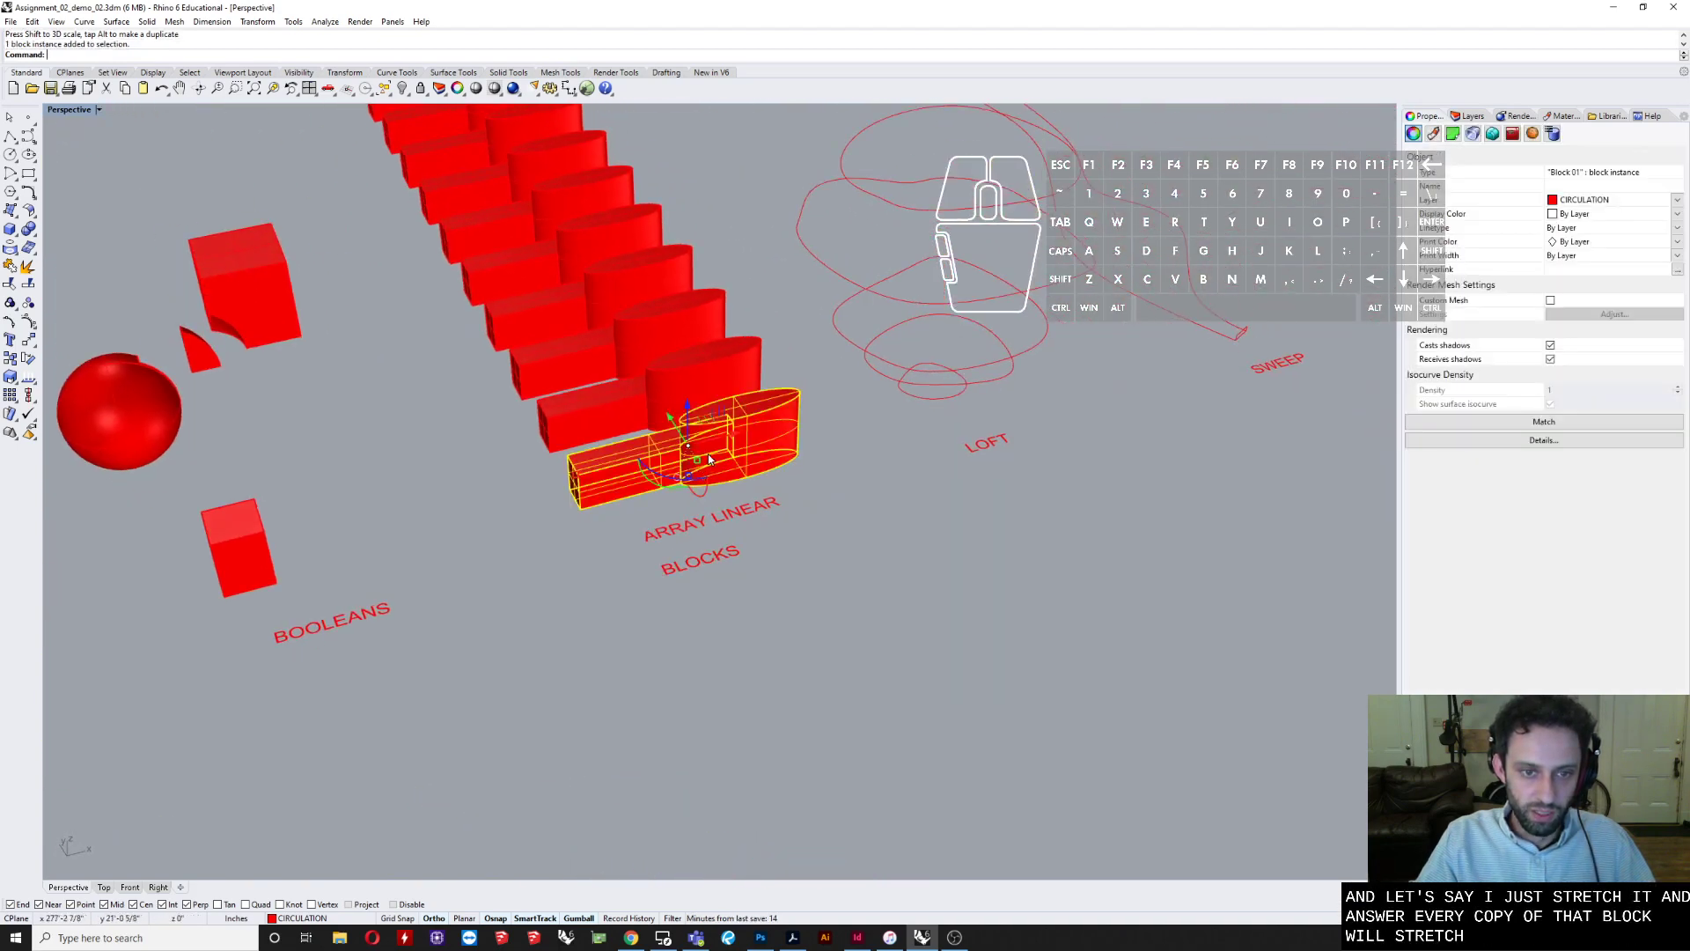
{"action": "scroll", "coordinate": [704, 467], "scroll_direction": "up", "scroll_amount": 4}
{"action": "type", "text": "EXP"}
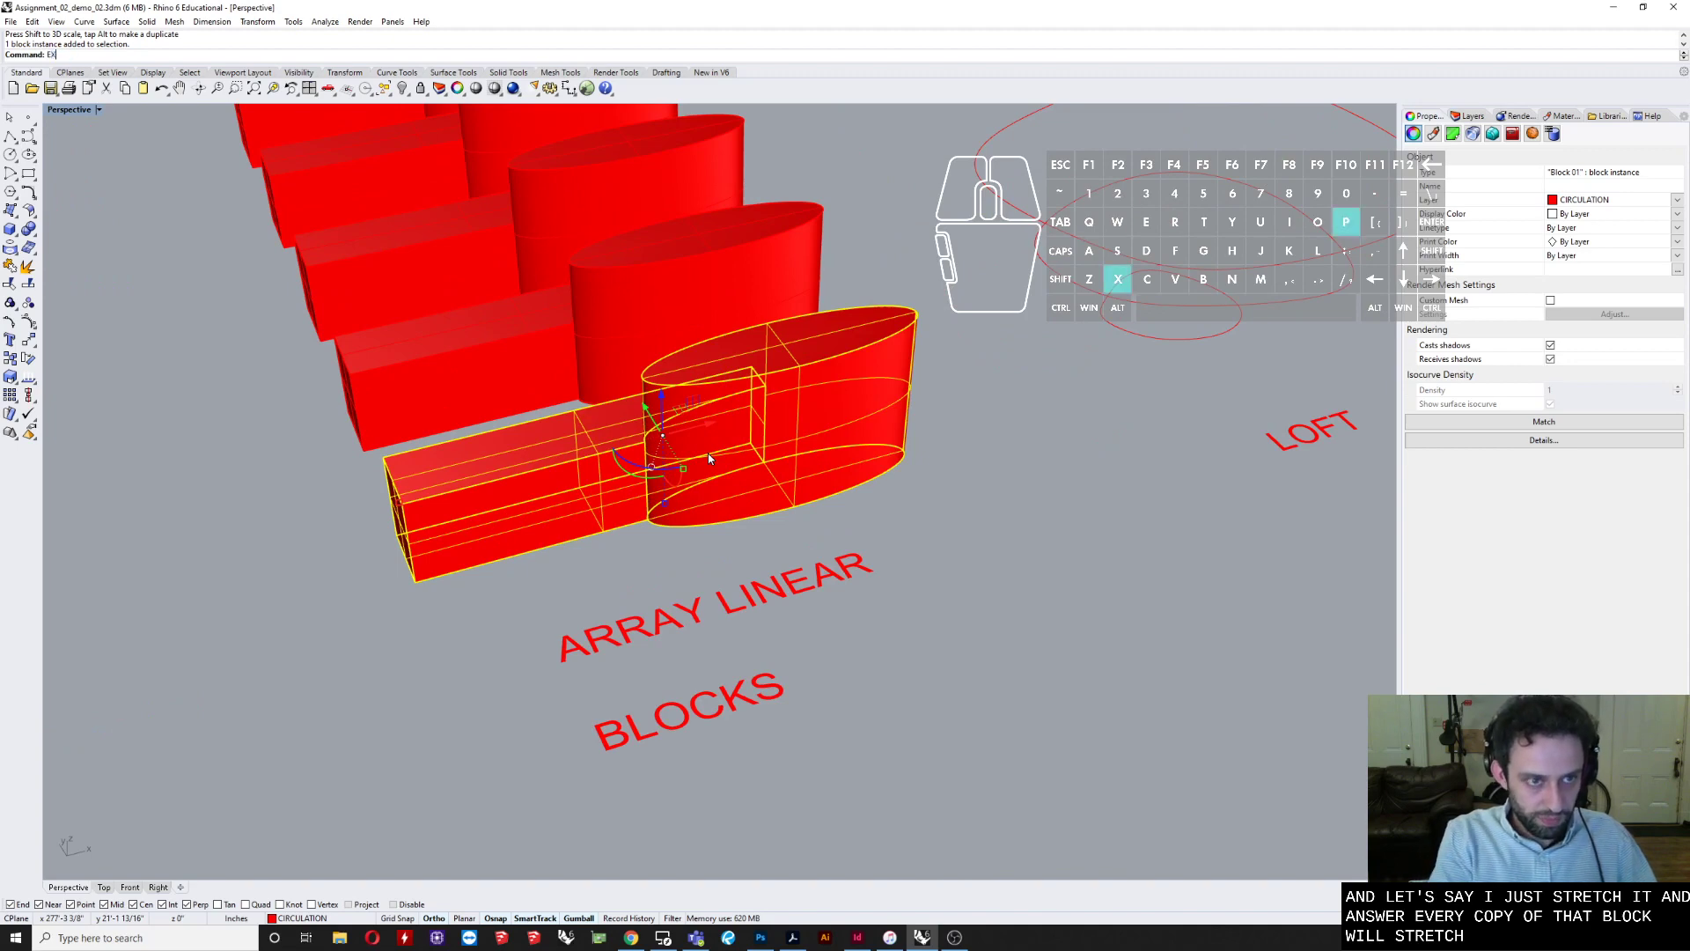
{"action": "key", "text": "Return"}
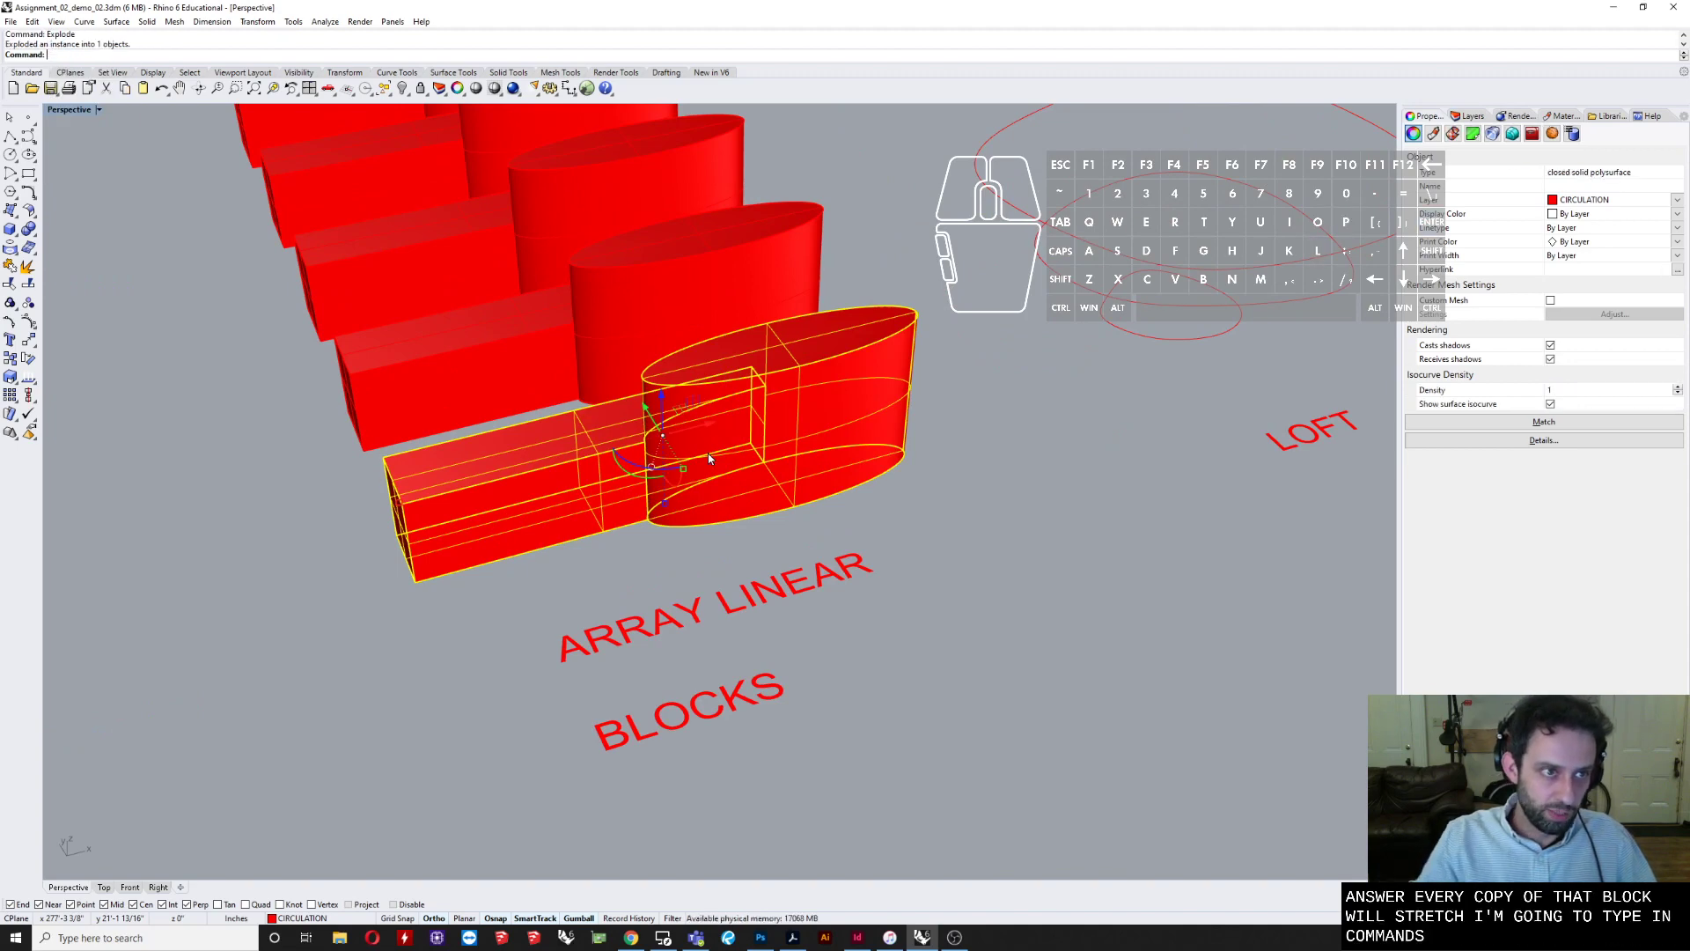
{"action": "left_click", "coordinate": [906, 541]}
{"action": "left_click", "coordinate": [701, 410]}
{"action": "left_click_drag", "start_coordinate": [701, 410], "coordinate": [718, 412]}
- Draw a solid box about 14'-5" high overlapping the elliptical end of the exploded polysurface, extending over the ARRAY LINEAR label
{"action": "right_click_drag", "start_coordinate": [885, 456], "coordinate": [572, 456]}
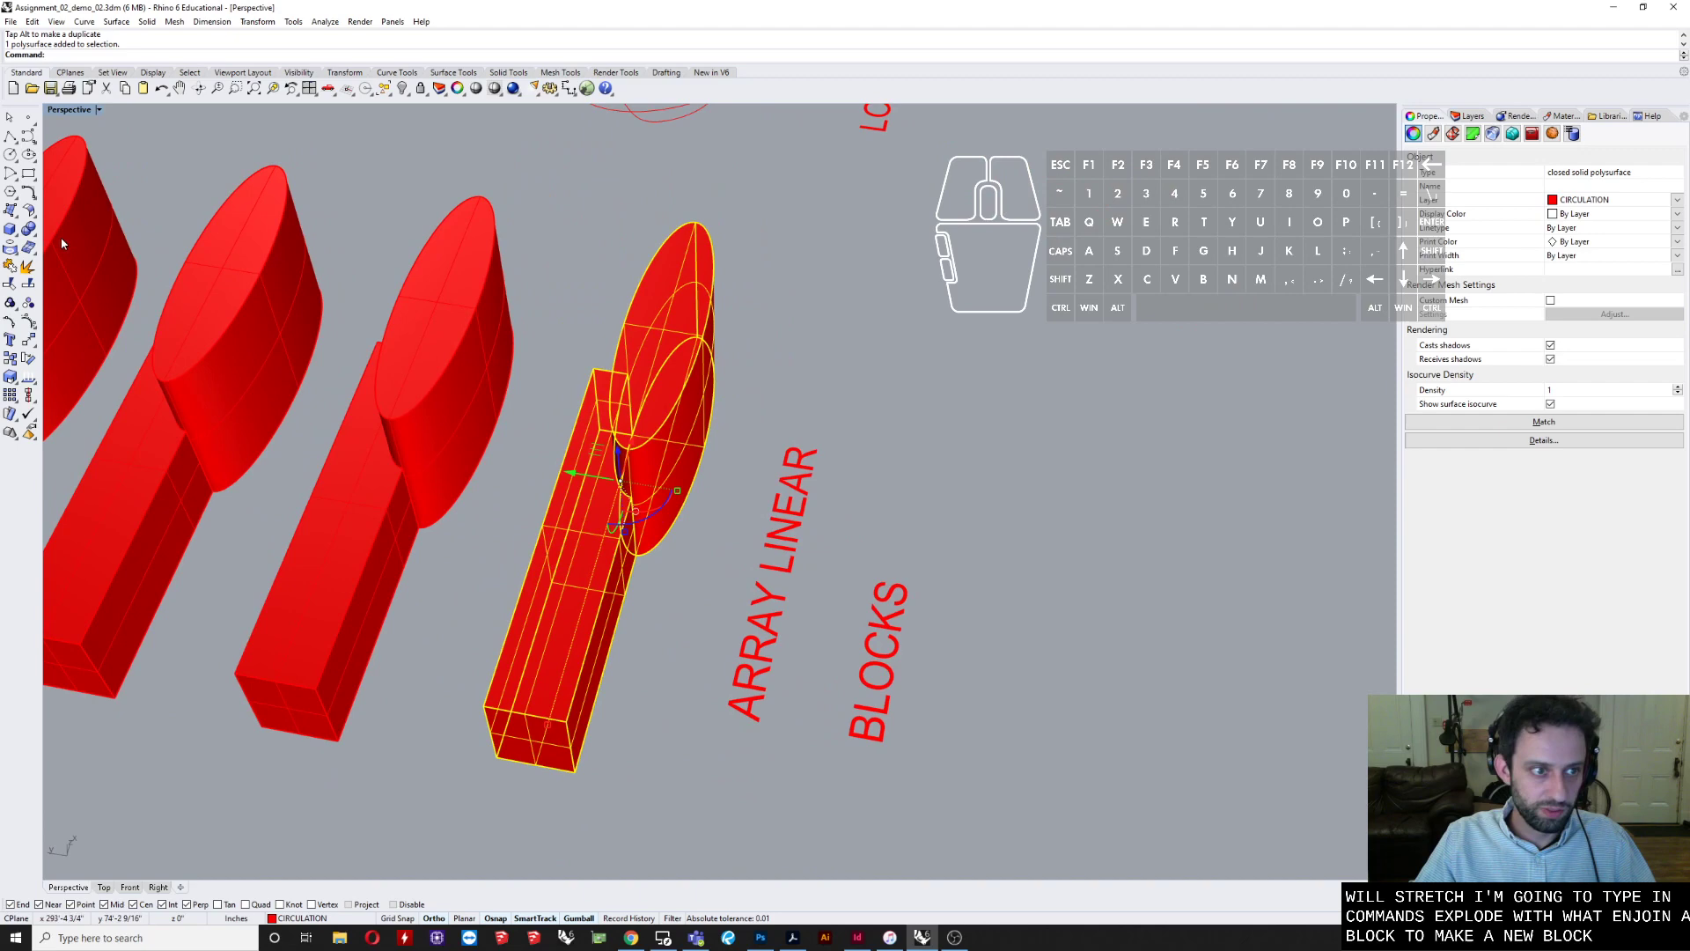
{"action": "left_click", "coordinate": [11, 228]}
{"action": "left_click", "coordinate": [940, 362]}
{"action": "left_click", "coordinate": [595, 437]}
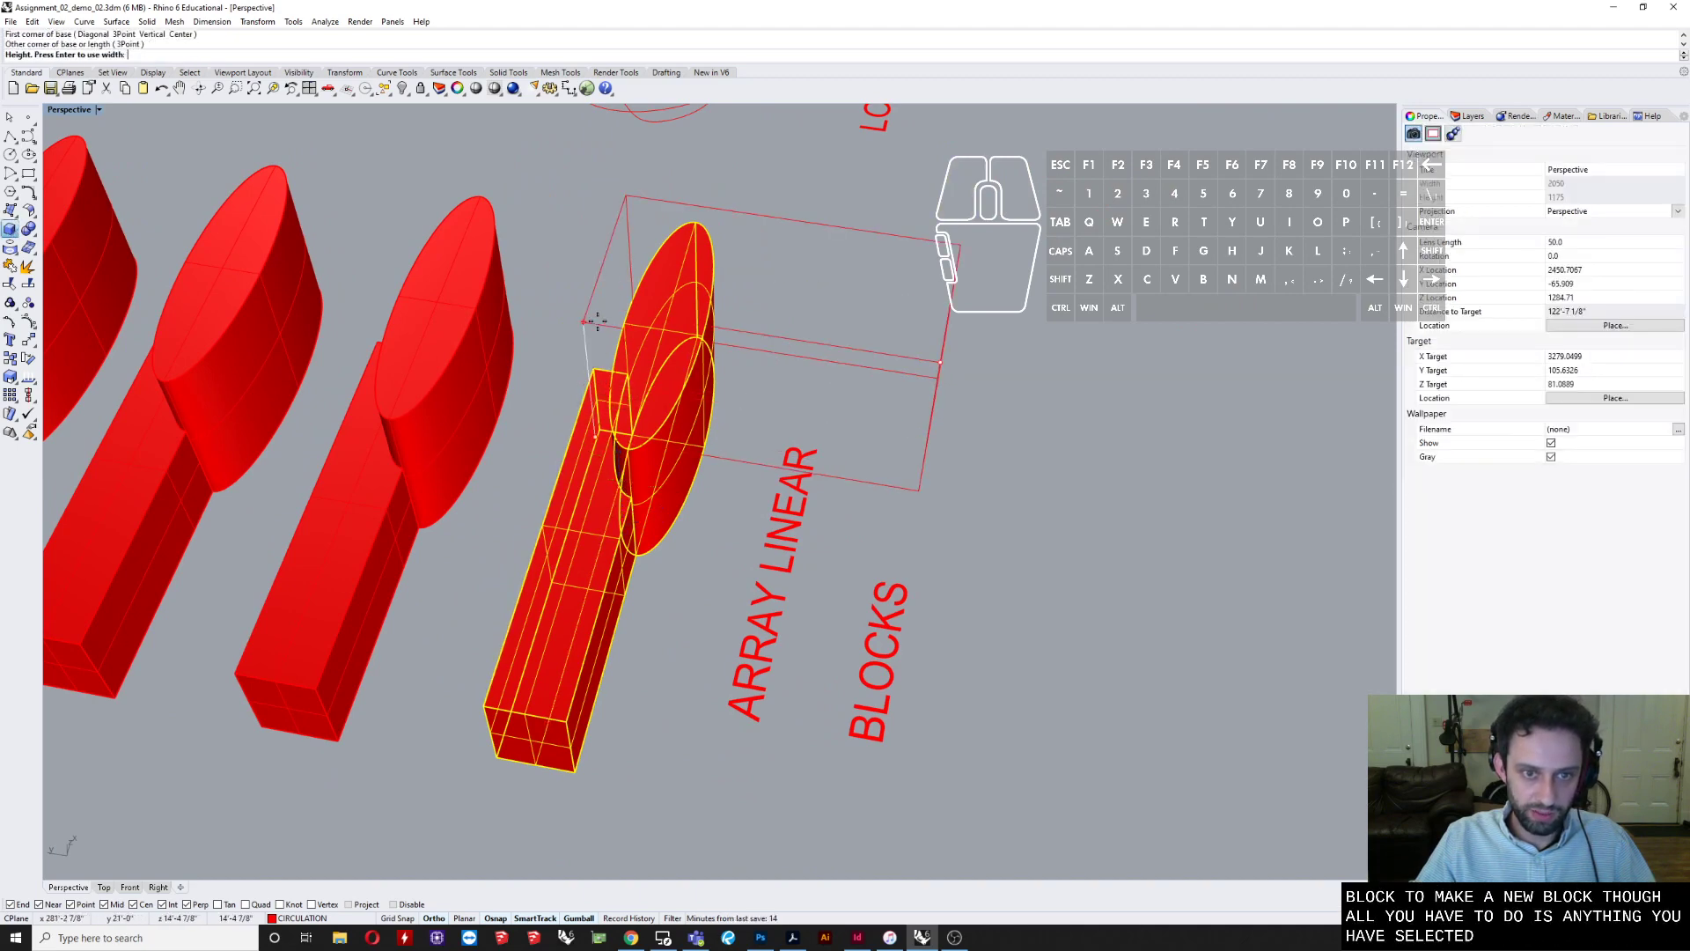
{"action": "left_click", "coordinate": [596, 321]}
{"action": "right_click_drag", "start_coordinate": [775, 343], "coordinate": [608, 343]}
{"action": "left_click", "coordinate": [1176, 690]}
{"action": "right_click_drag", "start_coordinate": [1161, 678], "coordinate": [1241, 721]}
- Define a block from the new box and the stretched polysurface, based at the long arm's lower front corner, with the default name
{"action": "left_click", "coordinate": [850, 468]}
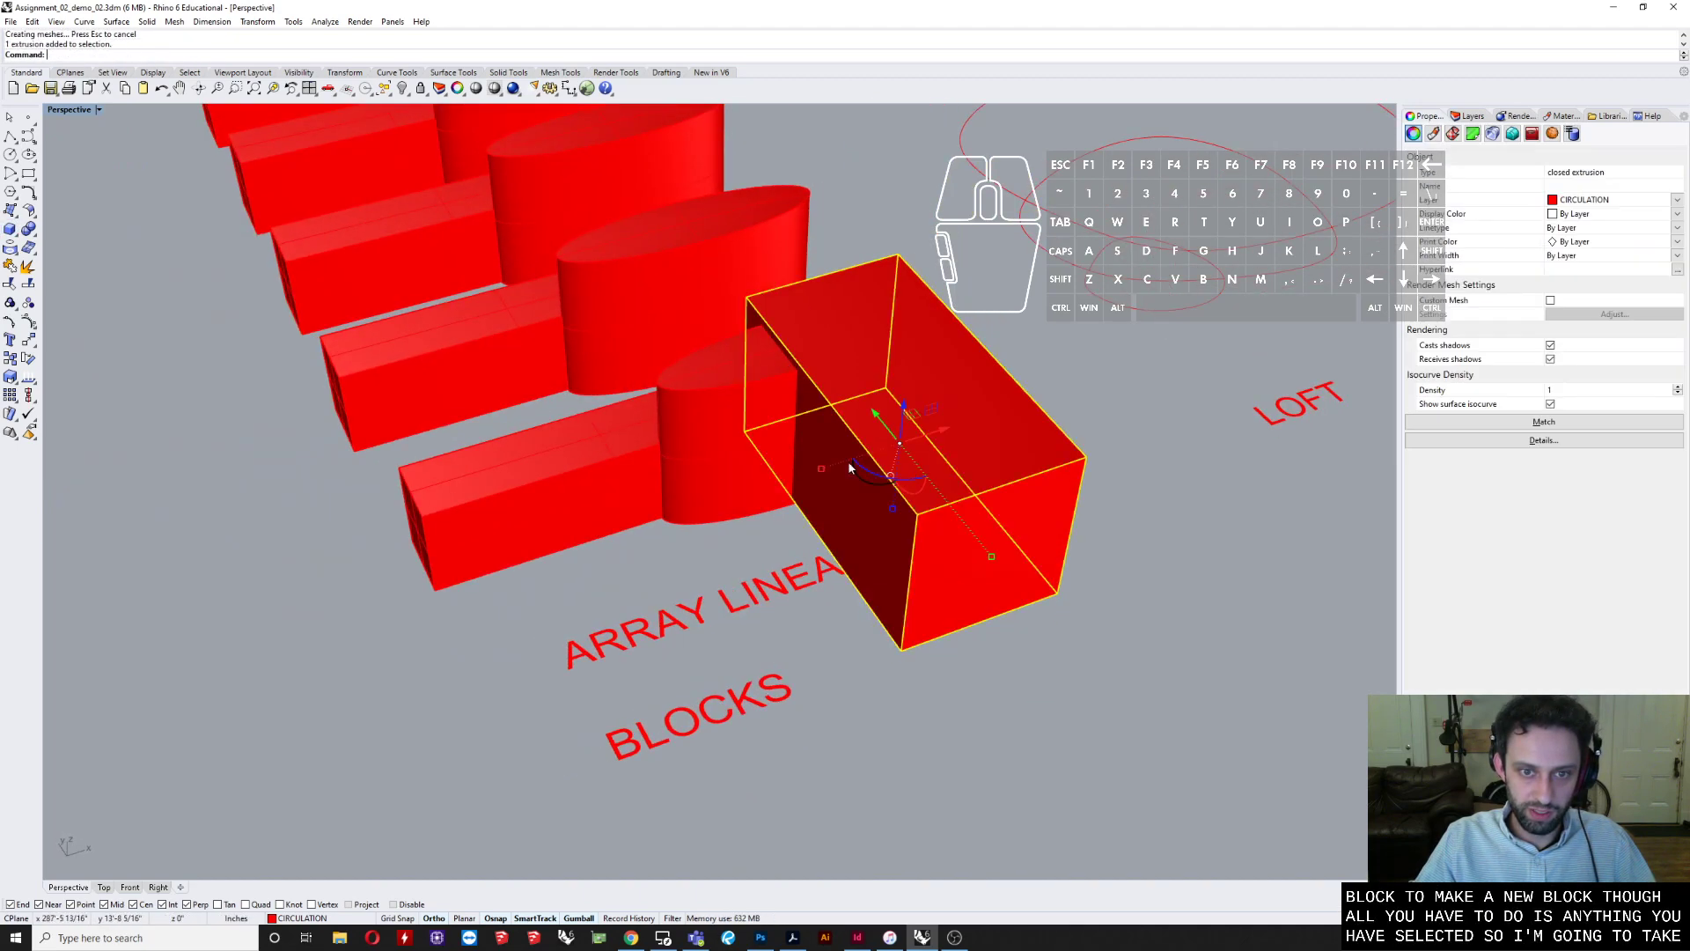
{"action": "left_click", "coordinate": [718, 459], "text": "shift"}
{"action": "right_click_drag", "start_coordinate": [718, 459], "coordinate": [771, 411]}
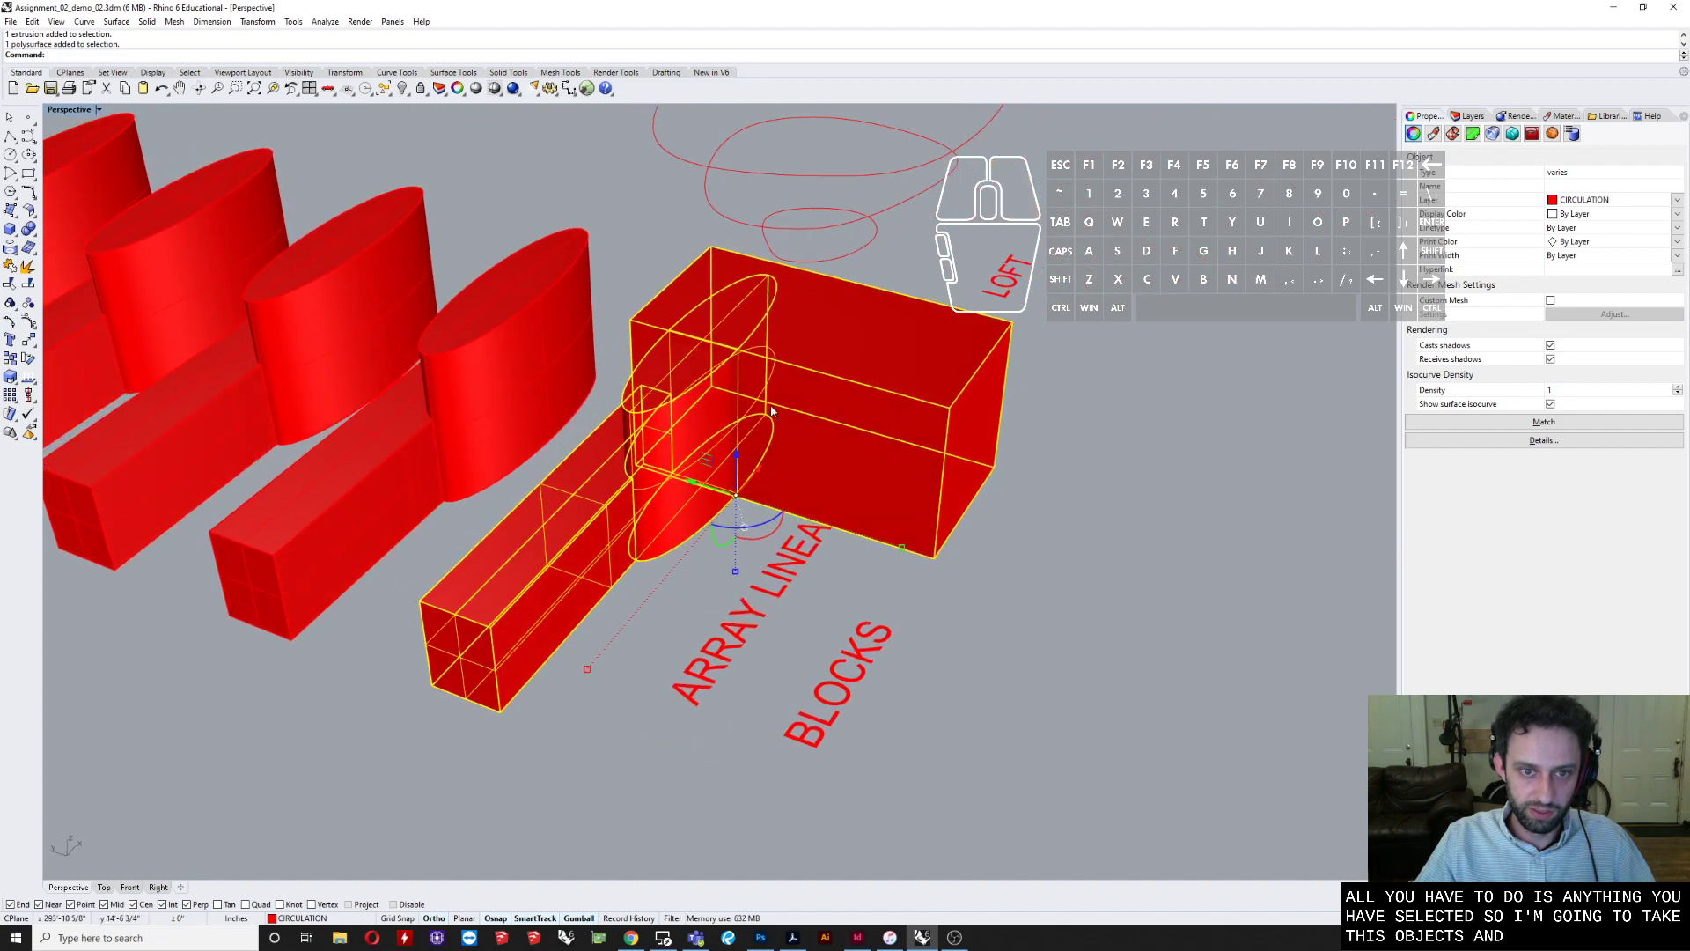
{"action": "right_click_drag", "start_coordinate": [580, 570], "coordinate": [623, 537]}
{"action": "type", "text": "block"}
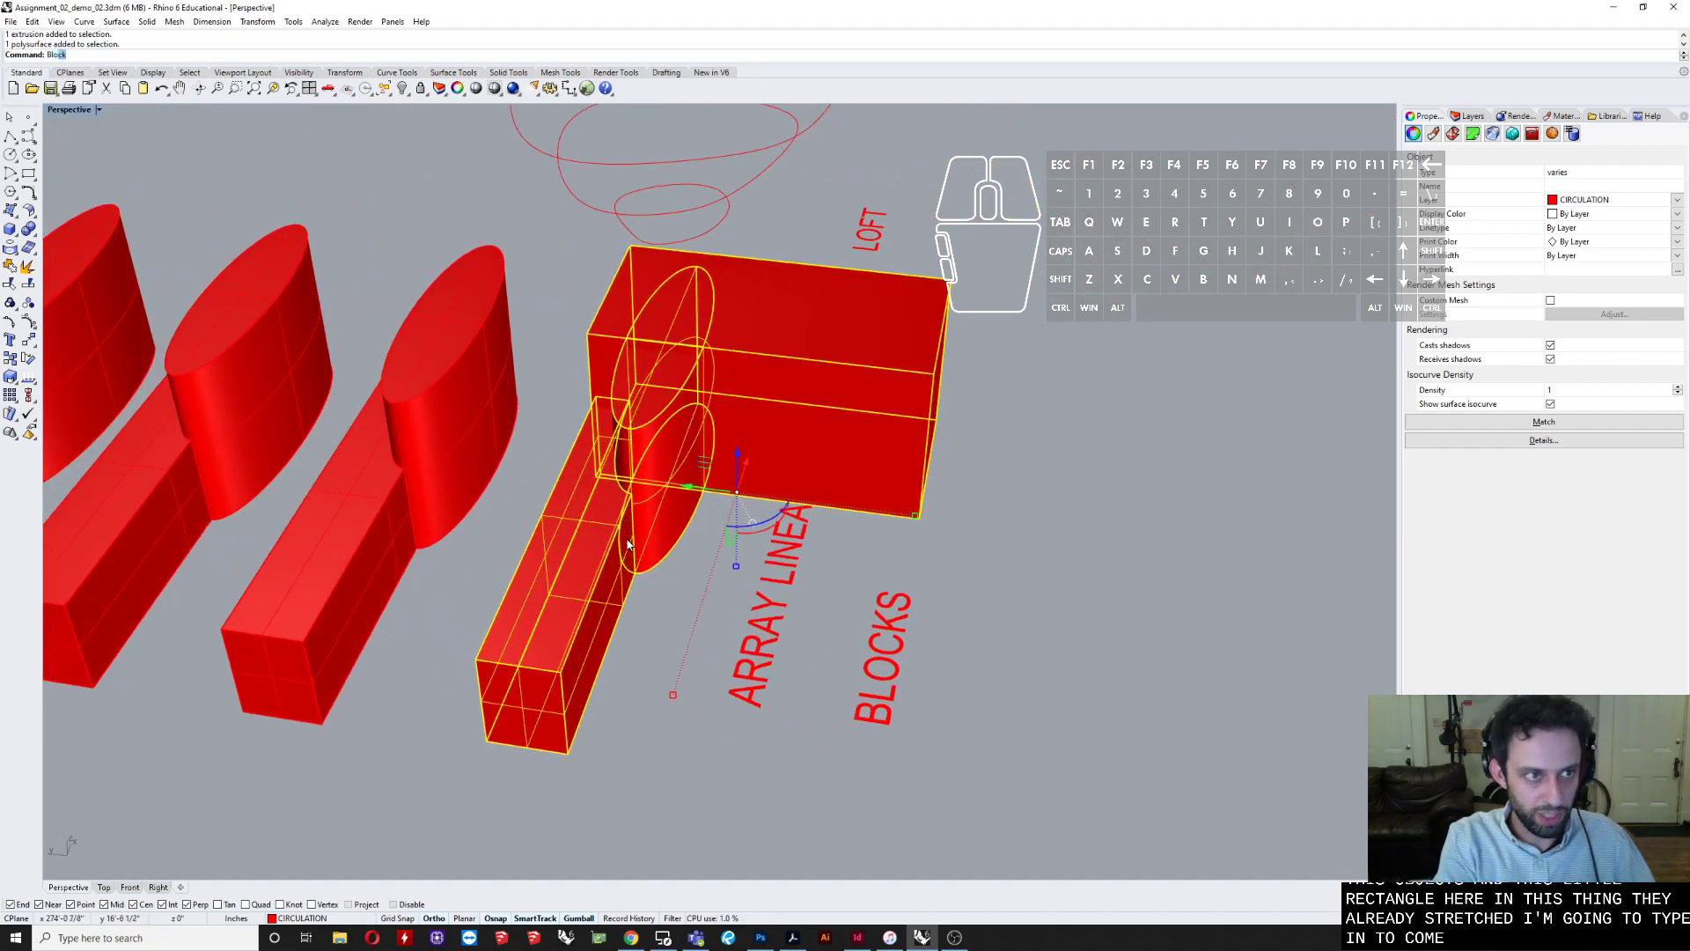
{"action": "key", "text": "Return"}
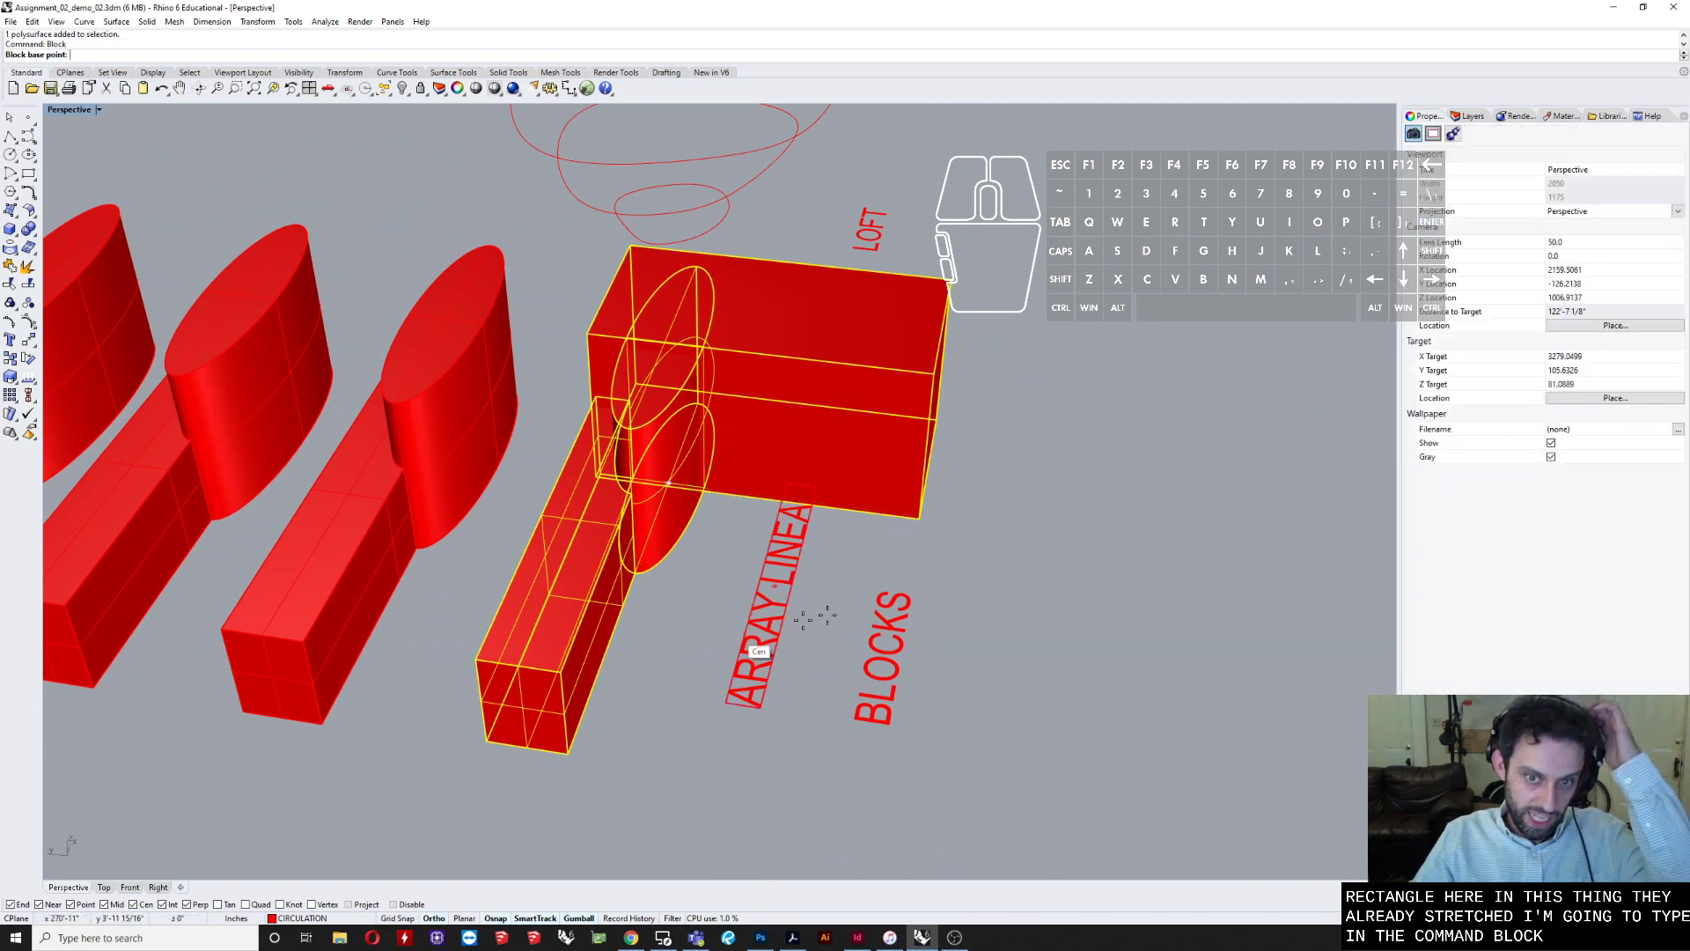
{"action": "left_click", "coordinate": [568, 748]}
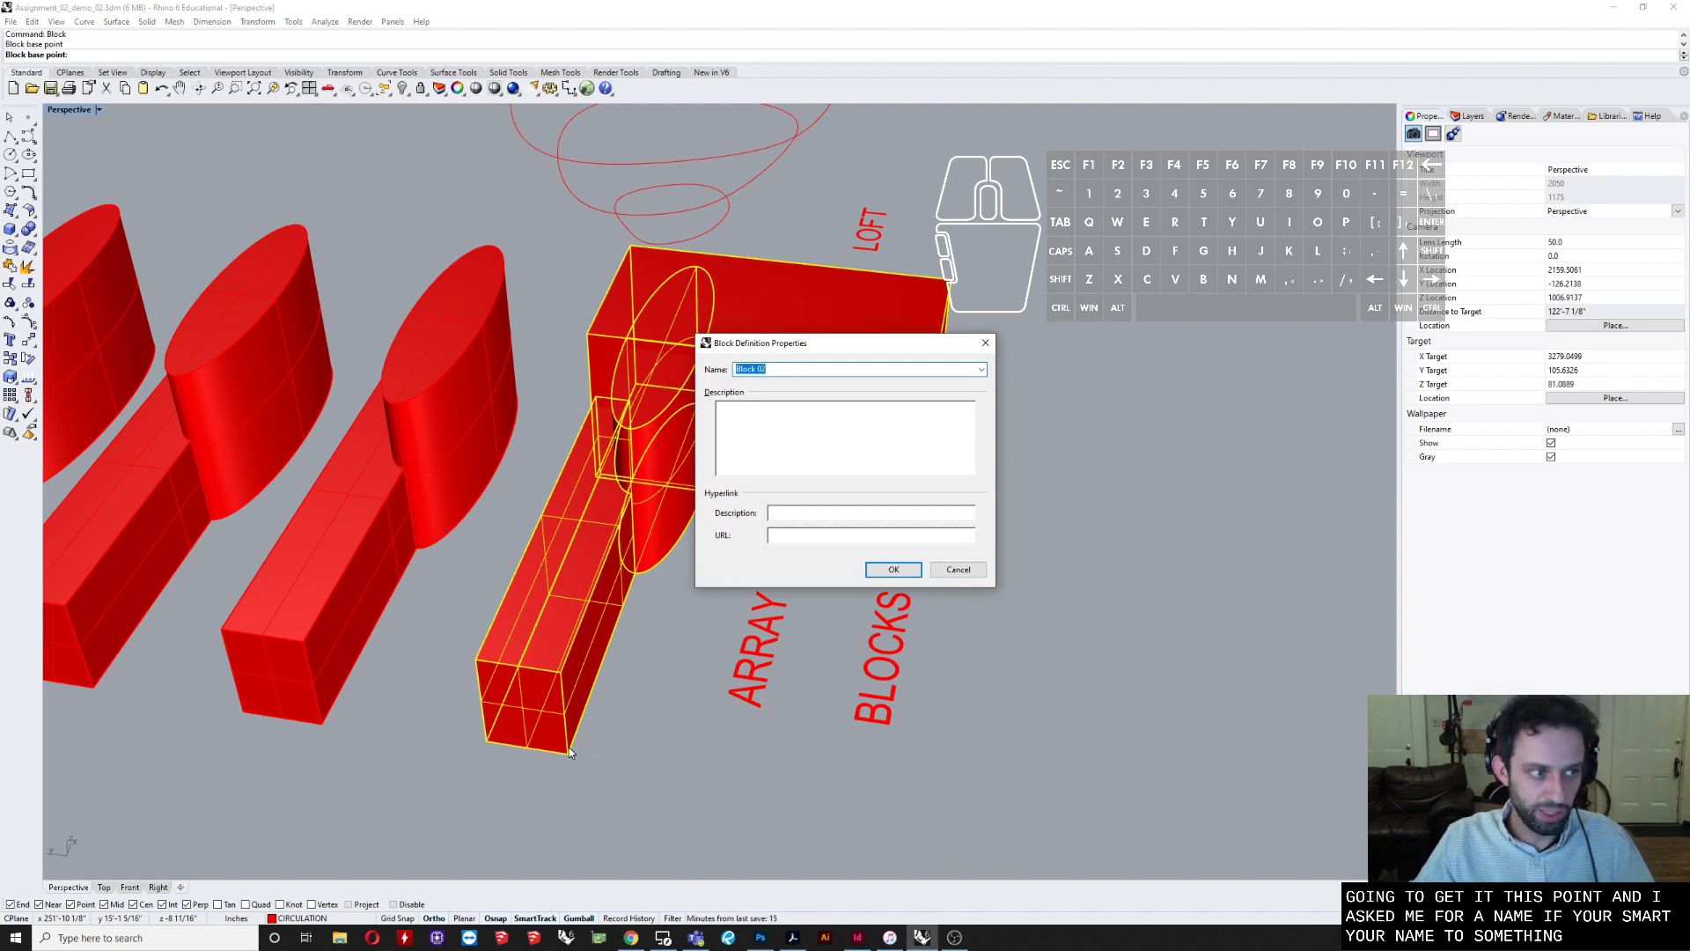
{"action": "key", "text": "Return"}
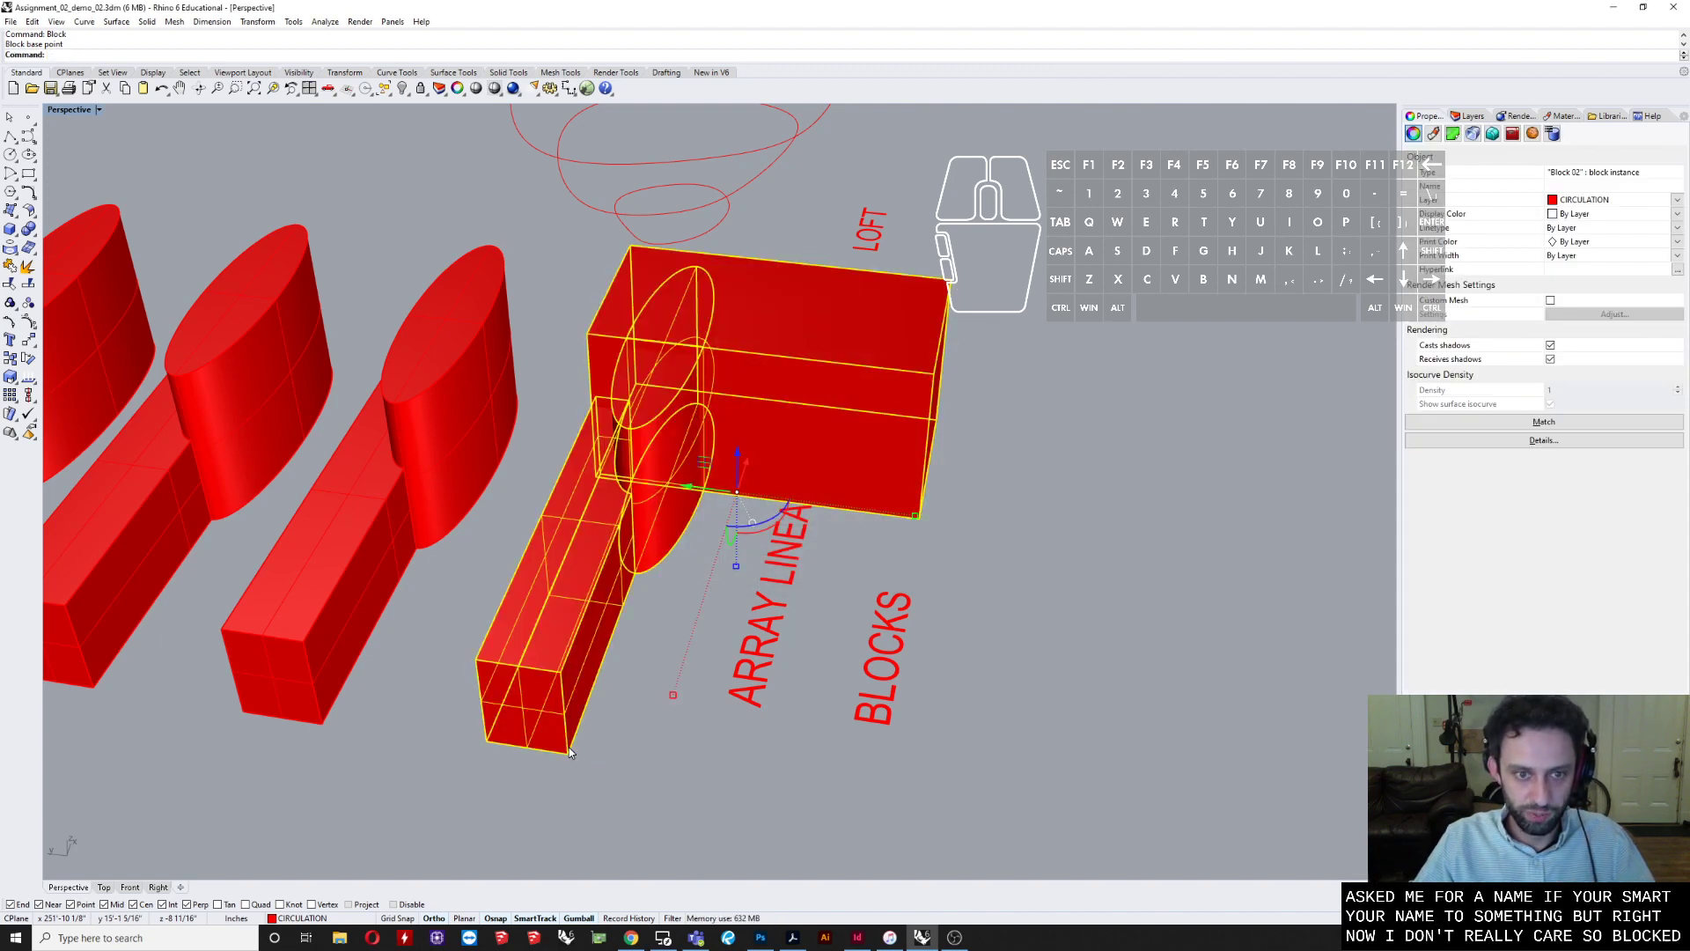
{"action": "right_click_drag", "start_coordinate": [652, 736], "coordinate": [572, 678]}
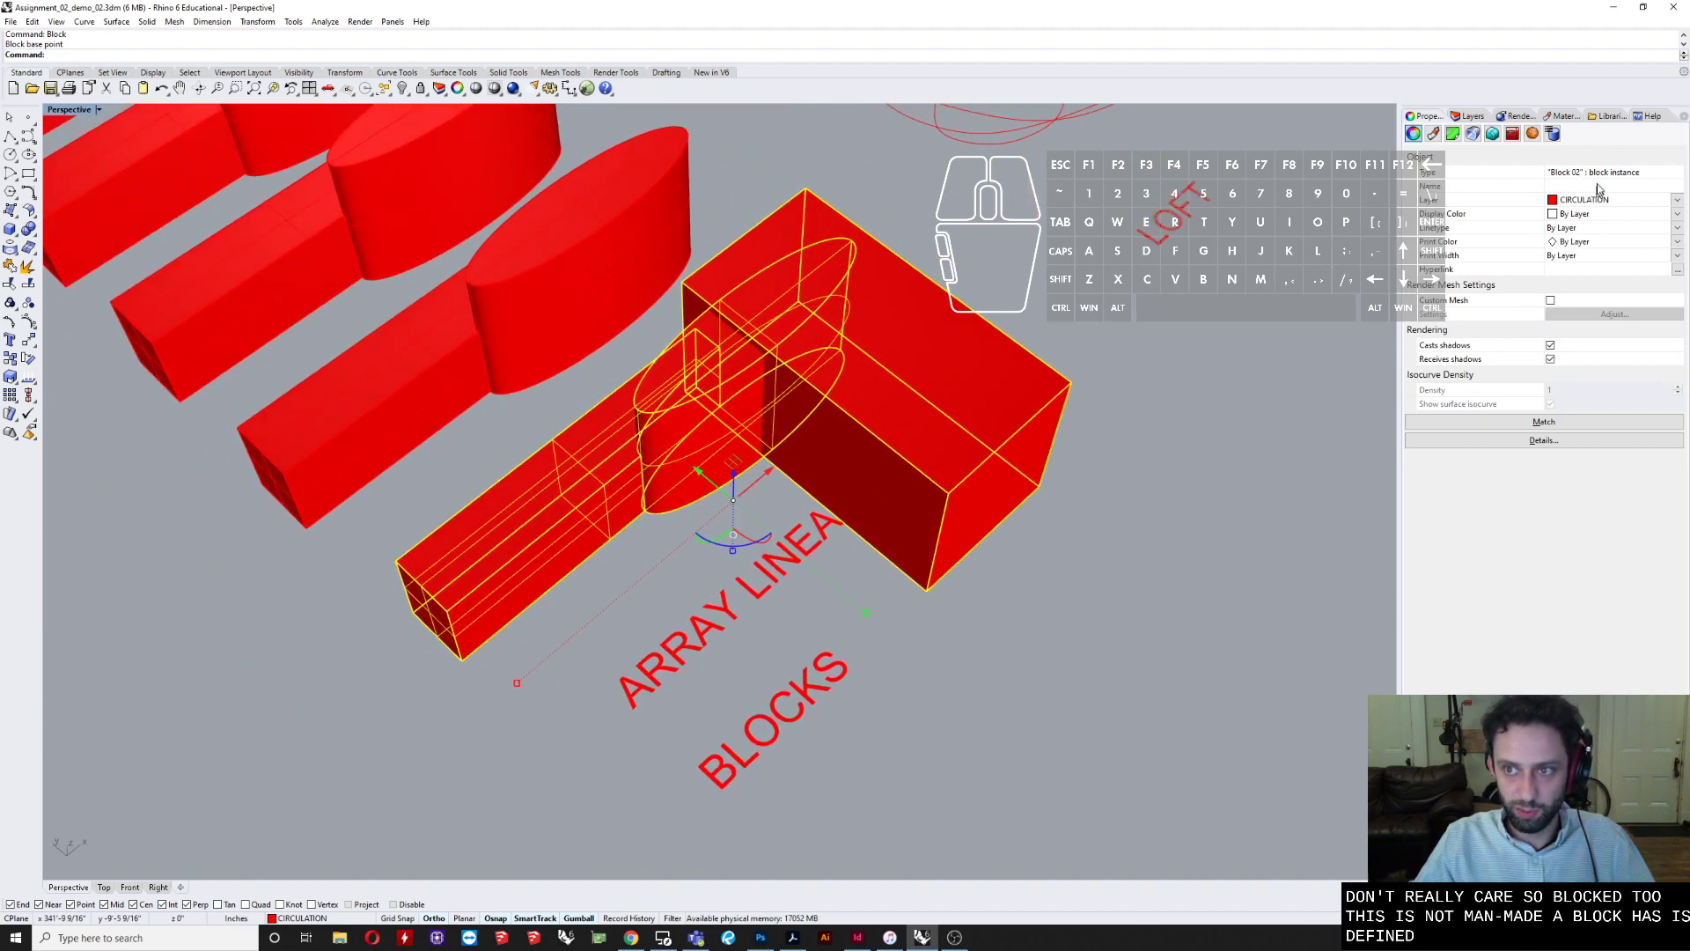
- Array the new box-and-arm block with ArrayLinear as 10 items in a straight row running forward, away from the existing row
{"action": "scroll", "coordinate": [640, 476], "scroll_direction": "down", "scroll_amount": 5}
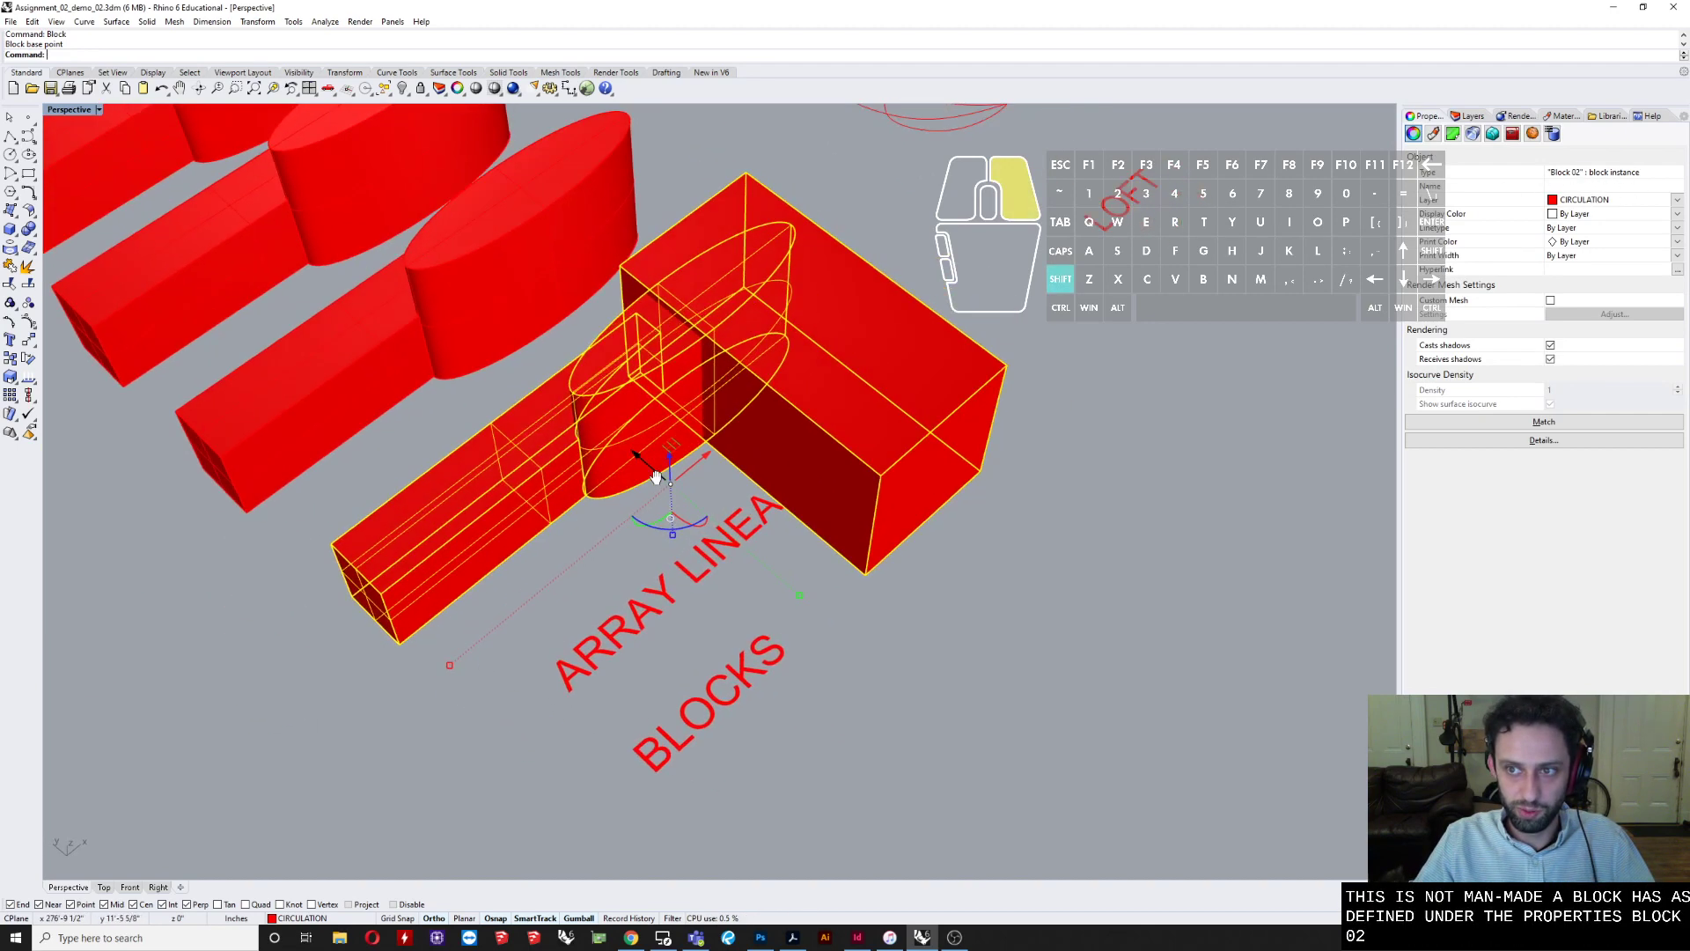
{"action": "type", "text": "ArrayLinear"}
{"action": "key", "text": "Return"}
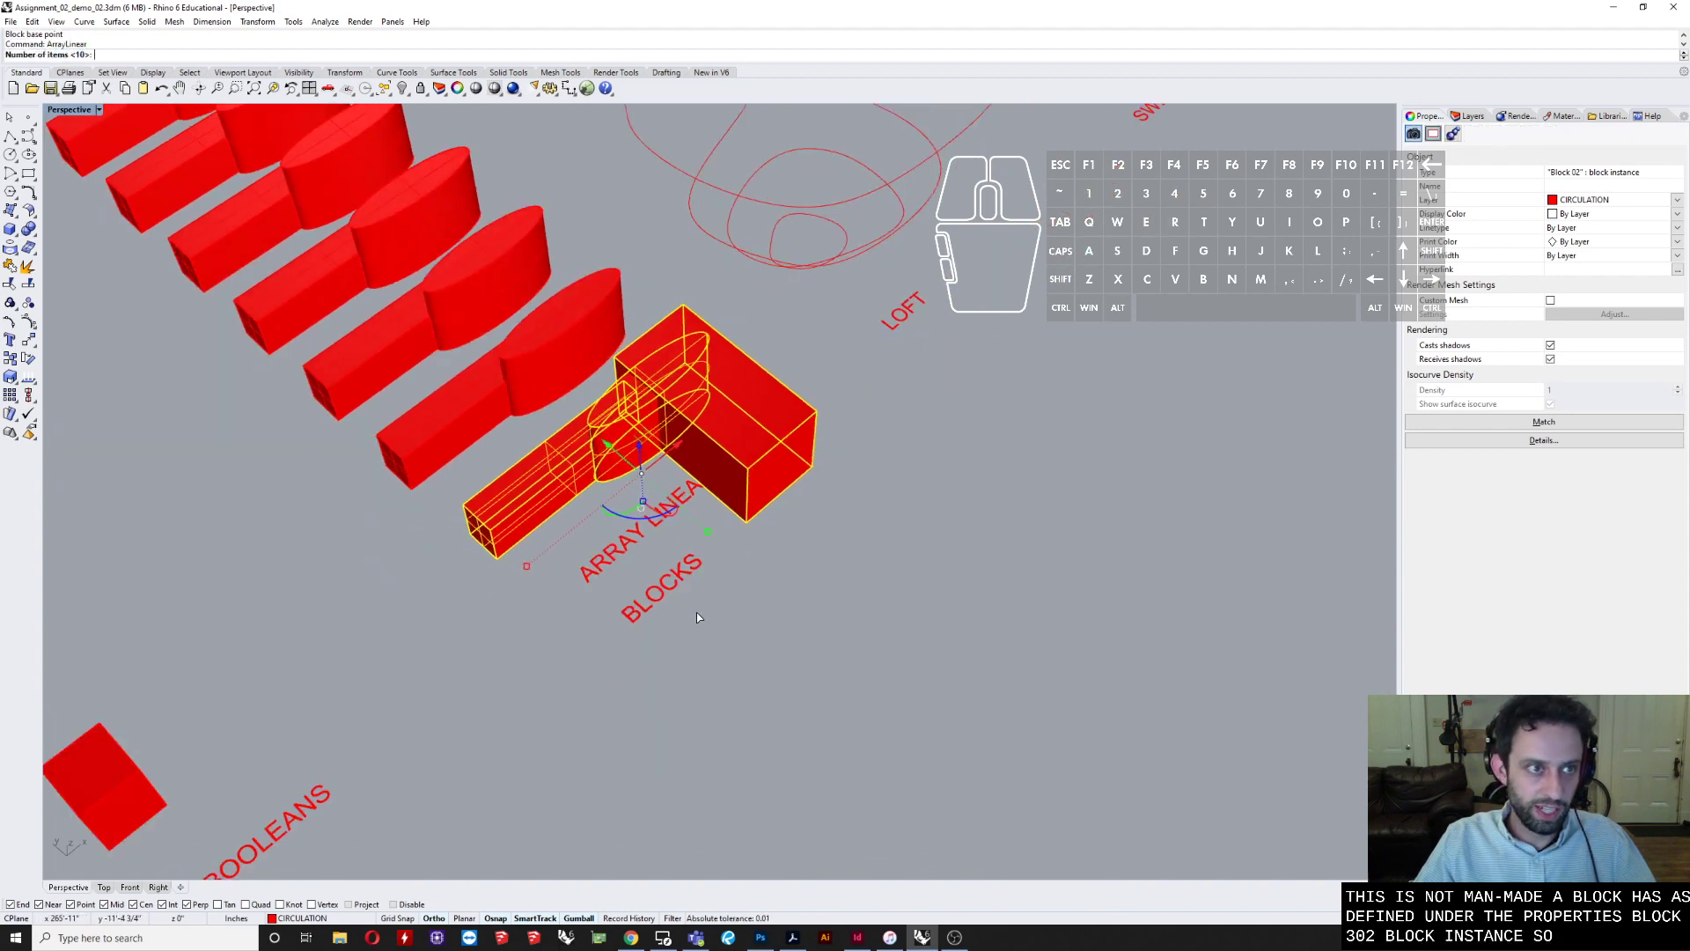
{"action": "key", "text": "Return"}
{"action": "left_click", "coordinate": [421, 631]}
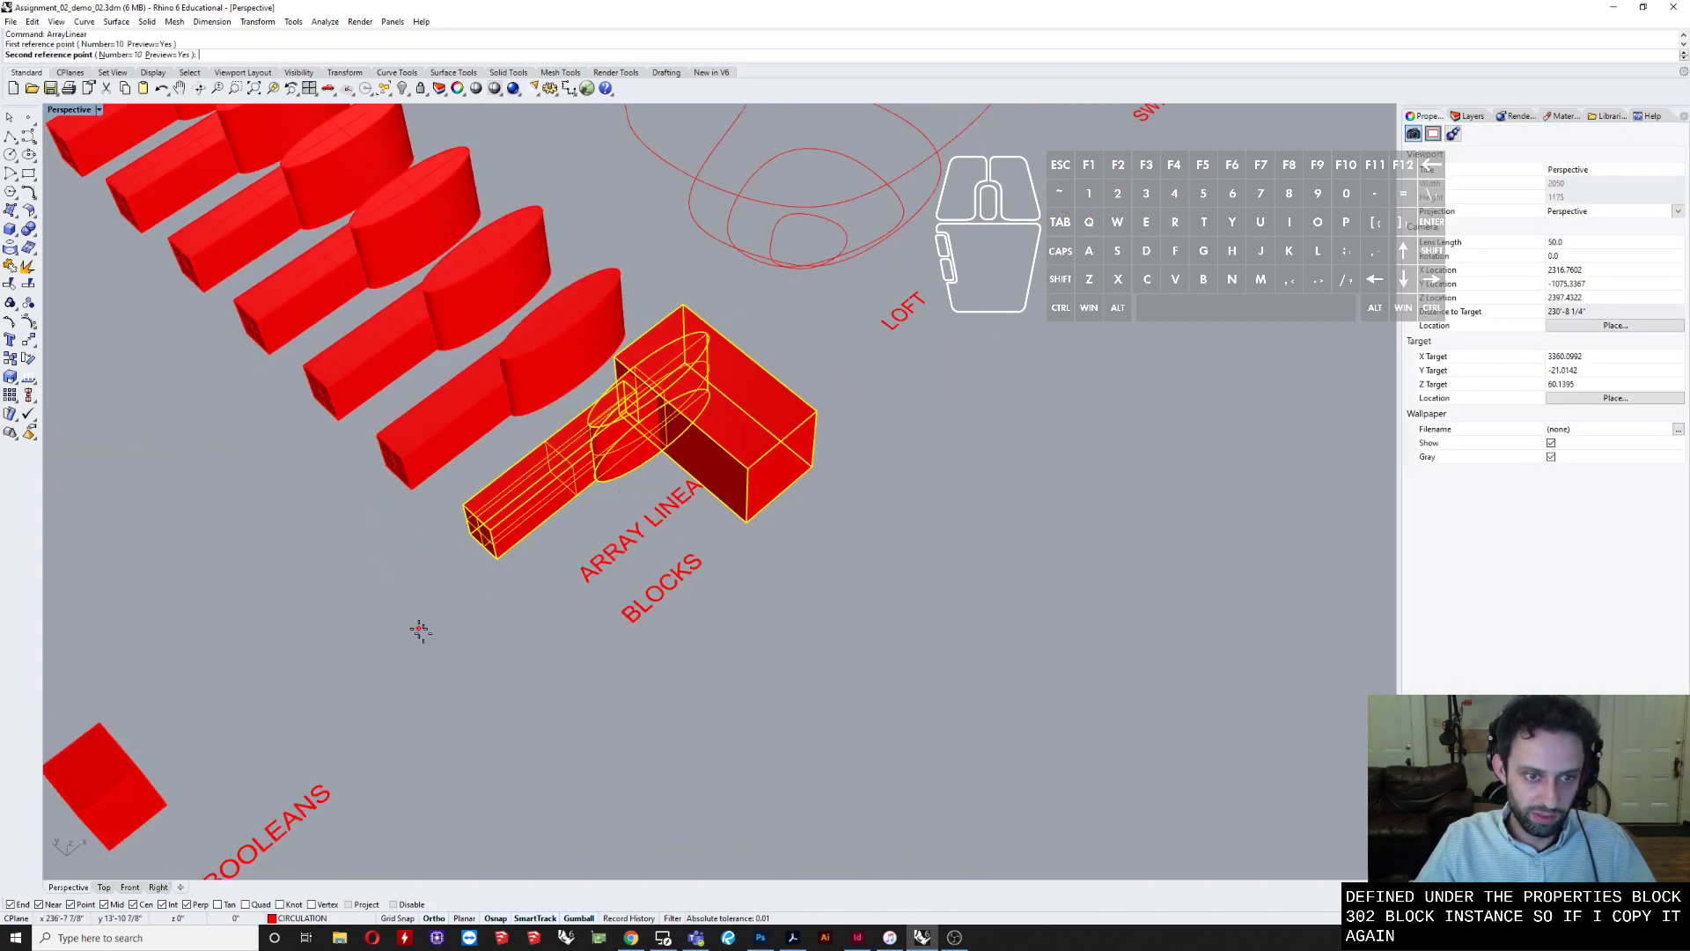
{"action": "middle_click_drag", "start_coordinate": [668, 666], "coordinate": [605, 552], "text": "shift"}
{"action": "scroll", "coordinate": [605, 542], "scroll_direction": "down", "scroll_amount": 5}
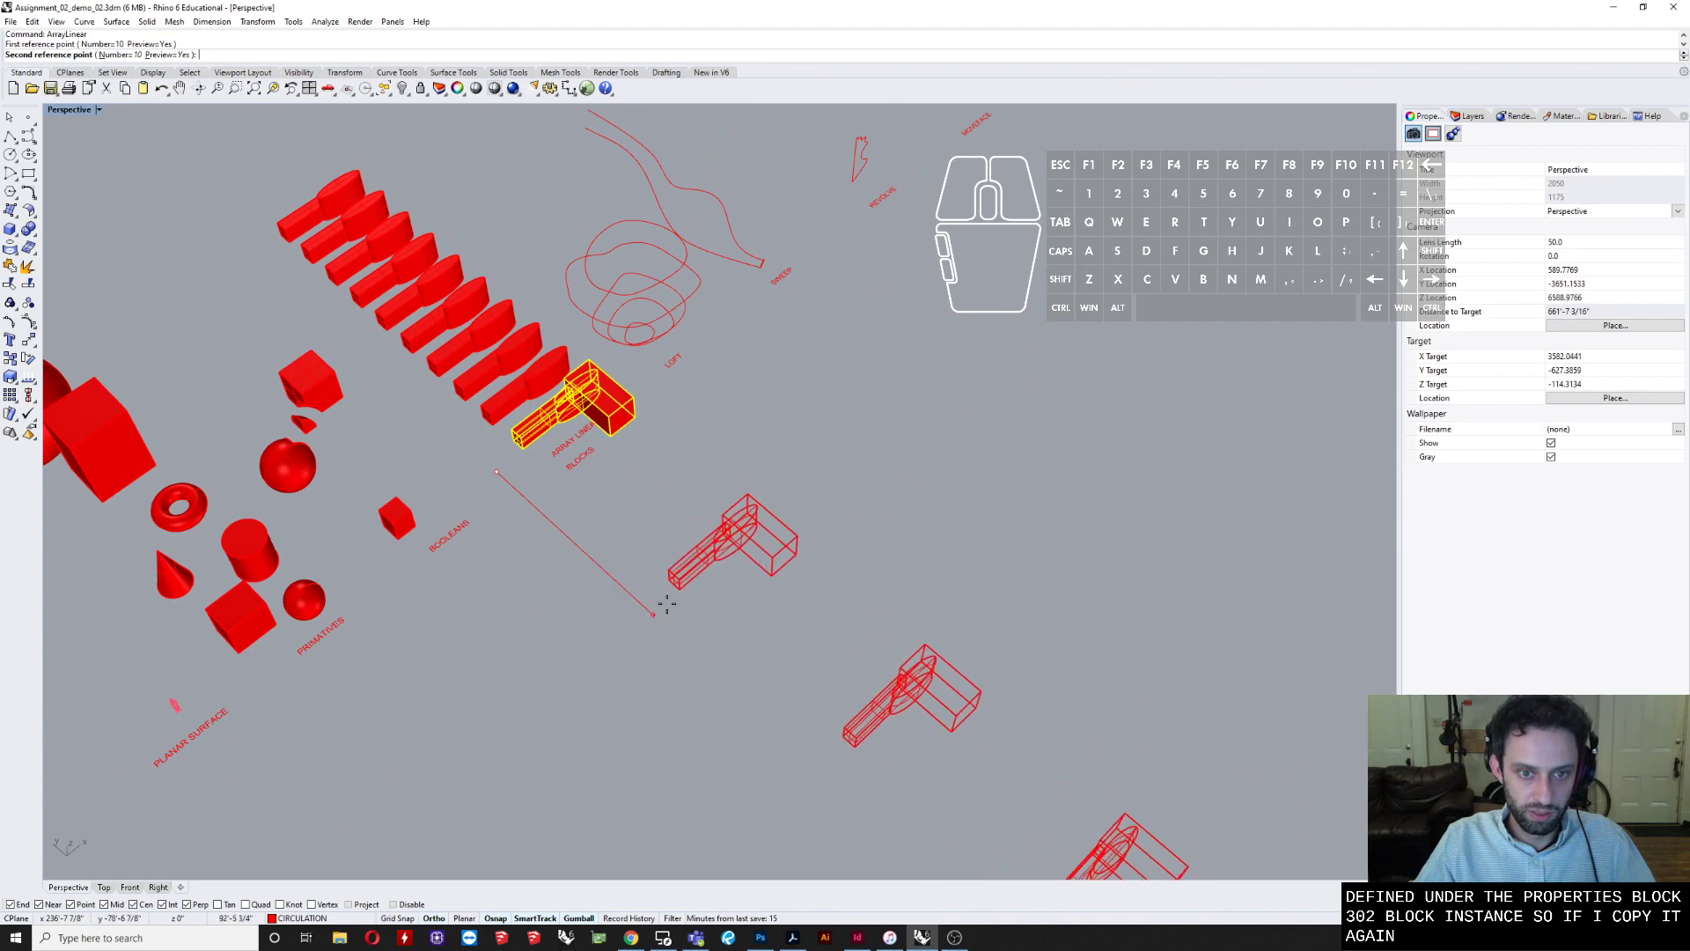
{"action": "left_click", "coordinate": [753, 633]}
{"action": "right_click_drag", "start_coordinate": [725, 398], "coordinate": [956, 451]}
- Copy the last two block instances at the far end of the new row to six scattered spots beside the row
{"action": "left_click_drag", "start_coordinate": [979, 300], "coordinate": [1196, 423]}
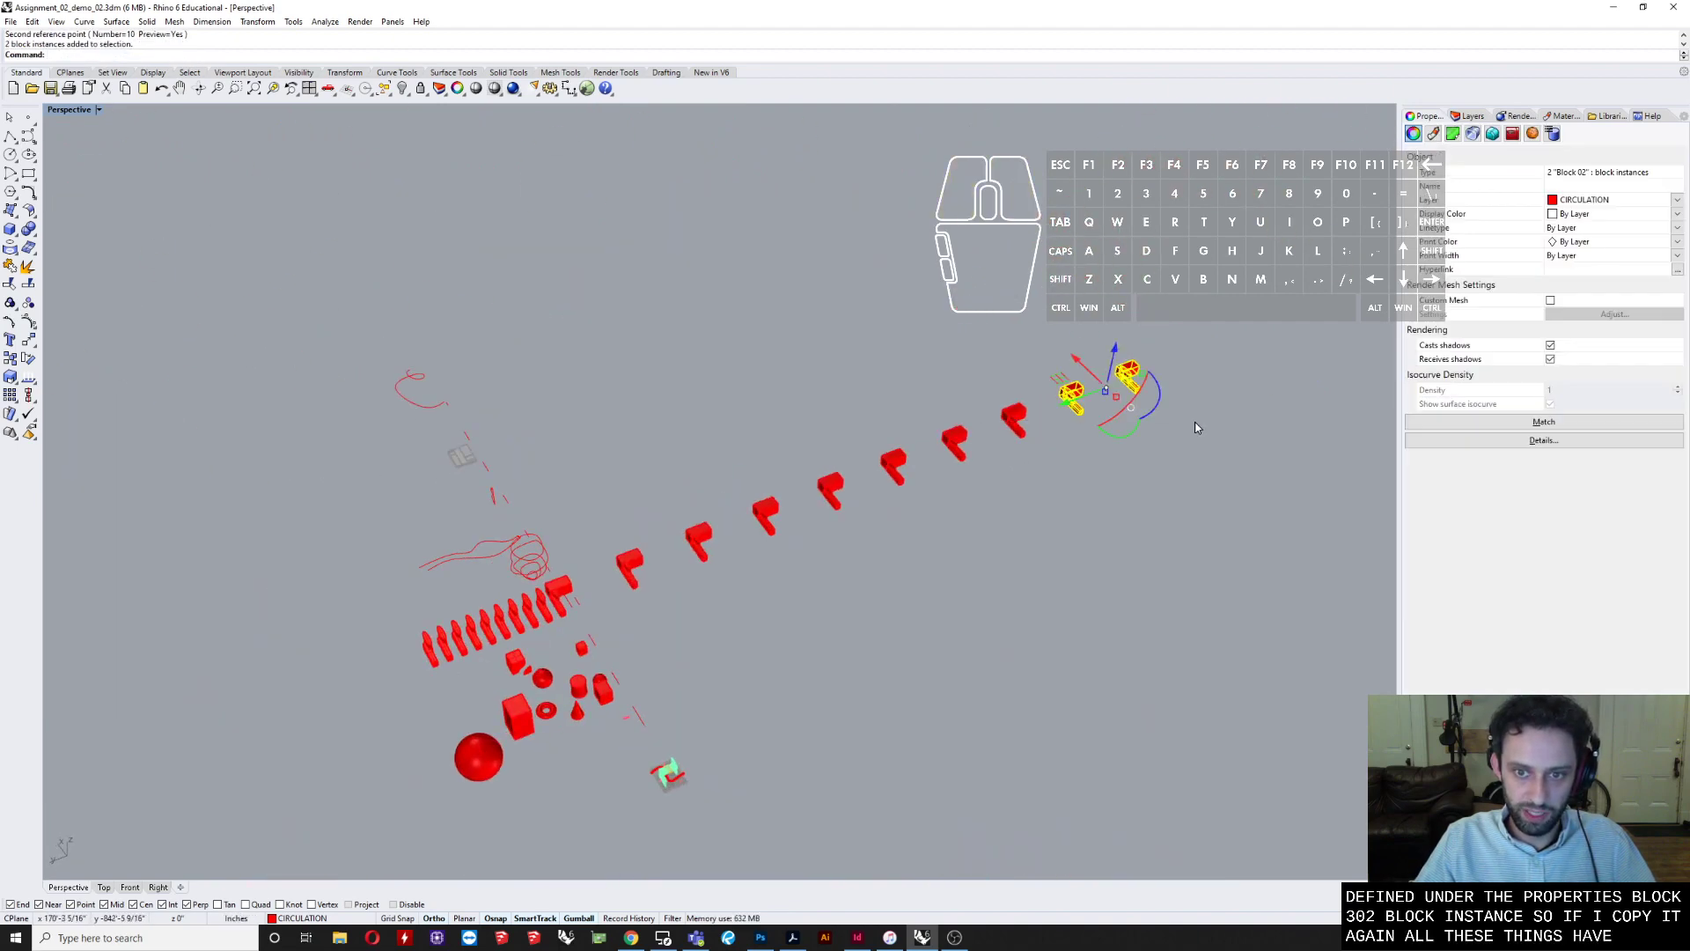
{"action": "type", "text": "CP1"}
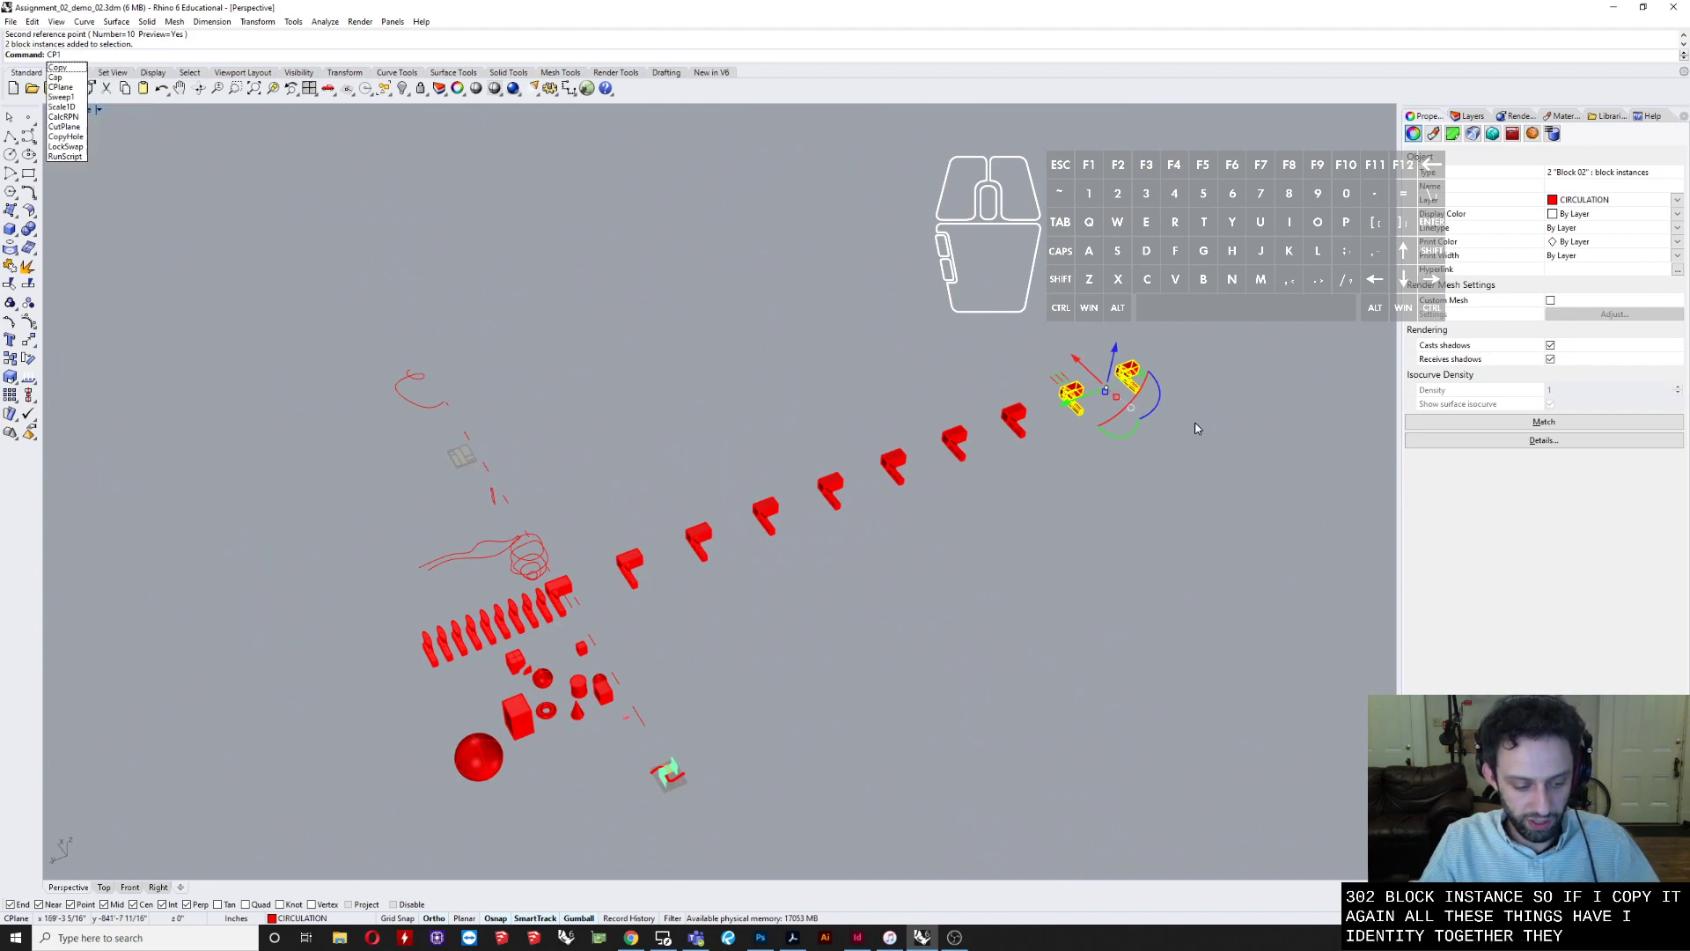
{"action": "type", "text": "CO"}
{"action": "key", "text": "Escape"}
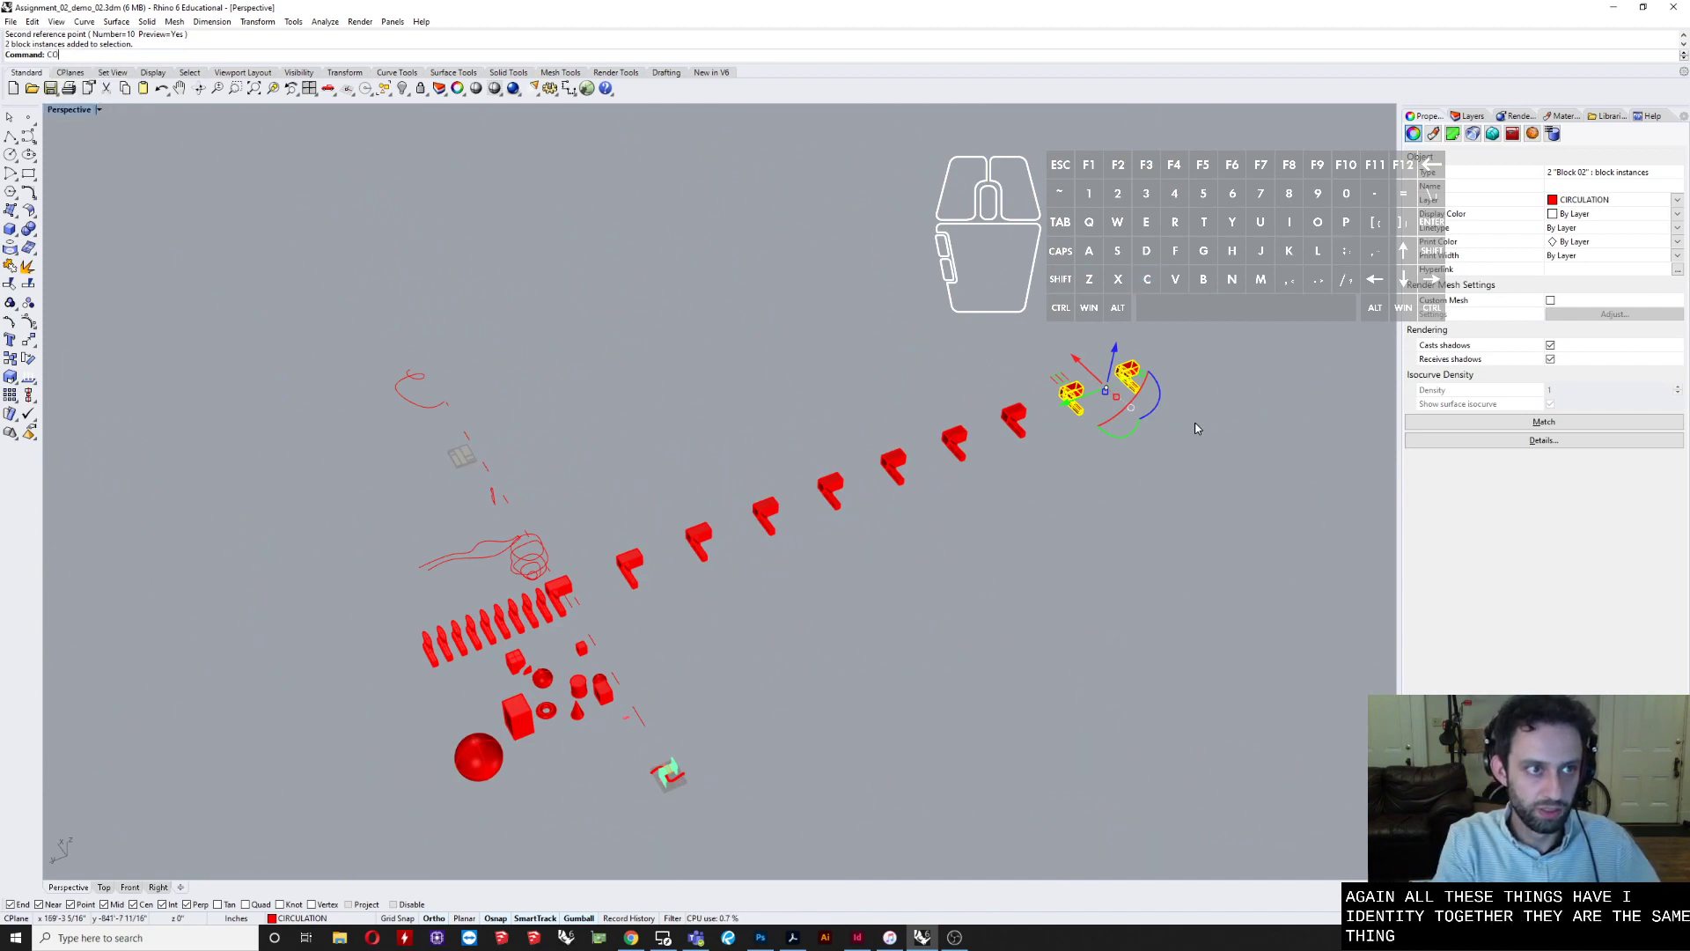
{"action": "type", "text": "CO"}
{"action": "key", "text": "Return"}
{"action": "left_click", "coordinate": [1208, 392]}
{"action": "left_click", "coordinate": [1248, 432]}
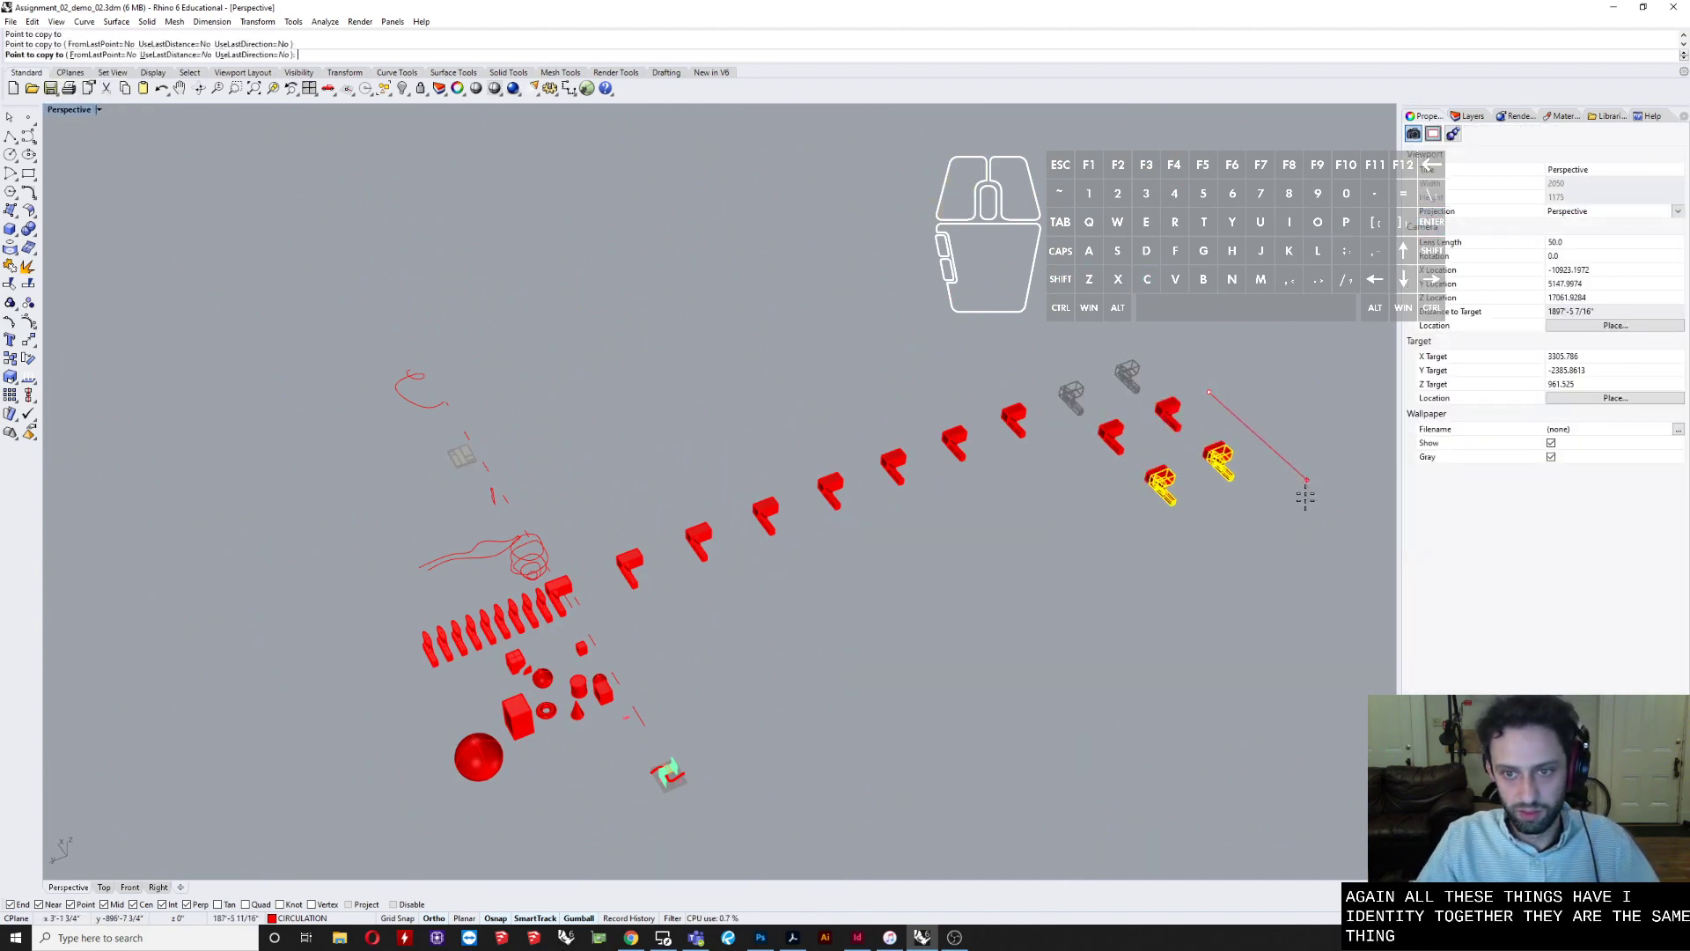
{"action": "left_click", "coordinate": [1296, 476]}
{"action": "left_click", "coordinate": [1377, 553]}
{"action": "left_click", "coordinate": [1064, 670]}
{"action": "left_click", "coordinate": [1211, 607]}
{"action": "left_click", "coordinate": [1161, 495]}
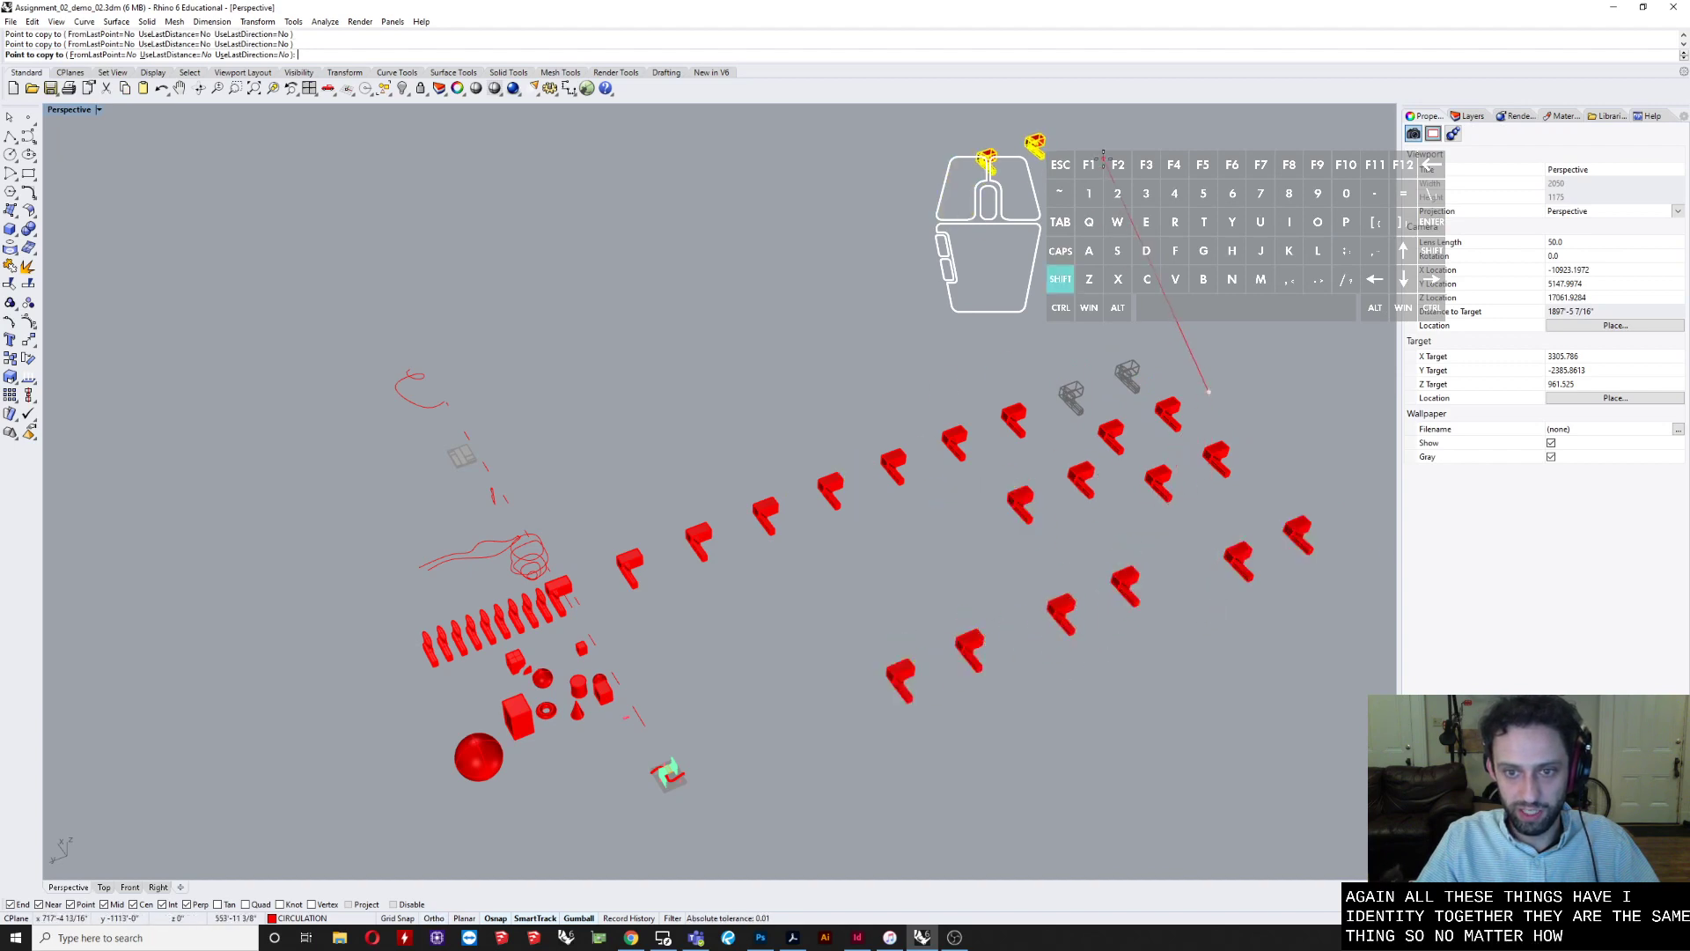
{"action": "key", "text": "Return"}
{"action": "scroll", "coordinate": [852, 427], "scroll_direction": "up", "scroll_amount": 4}
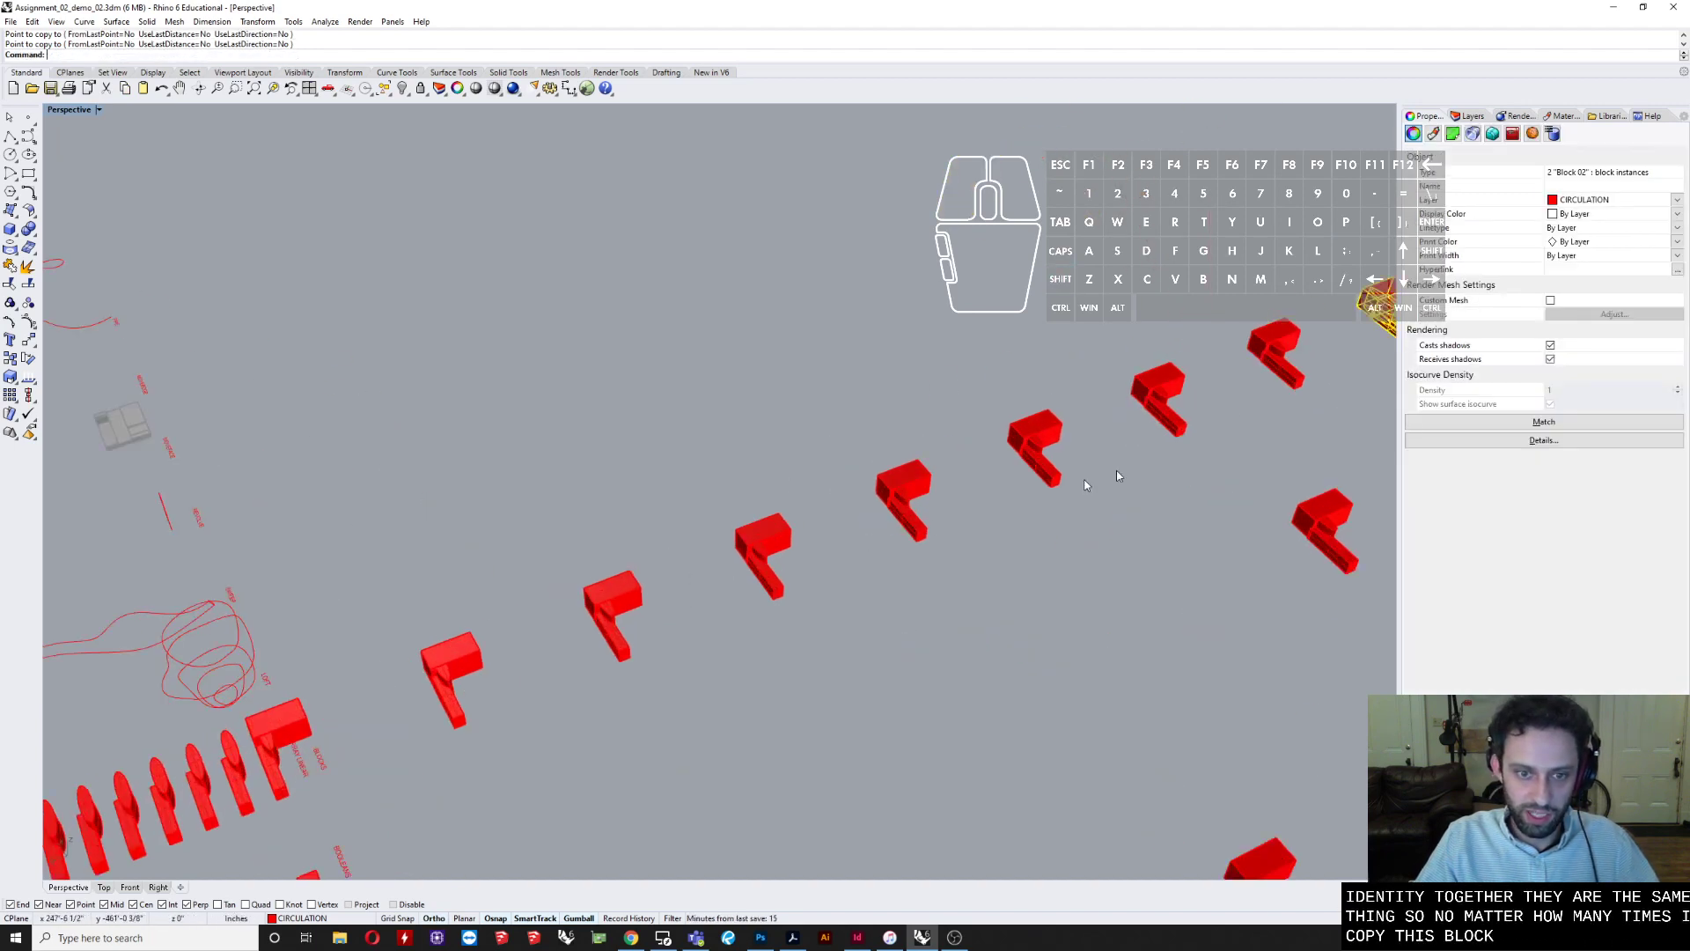
- Edit a box-and-arm block instance in the long row, stretching its box lengthwise in both directions, and save the block changes
{"action": "double_click", "coordinate": [1048, 426]}
{"action": "scroll", "coordinate": [1067, 413], "scroll_direction": "up", "scroll_amount": 5}
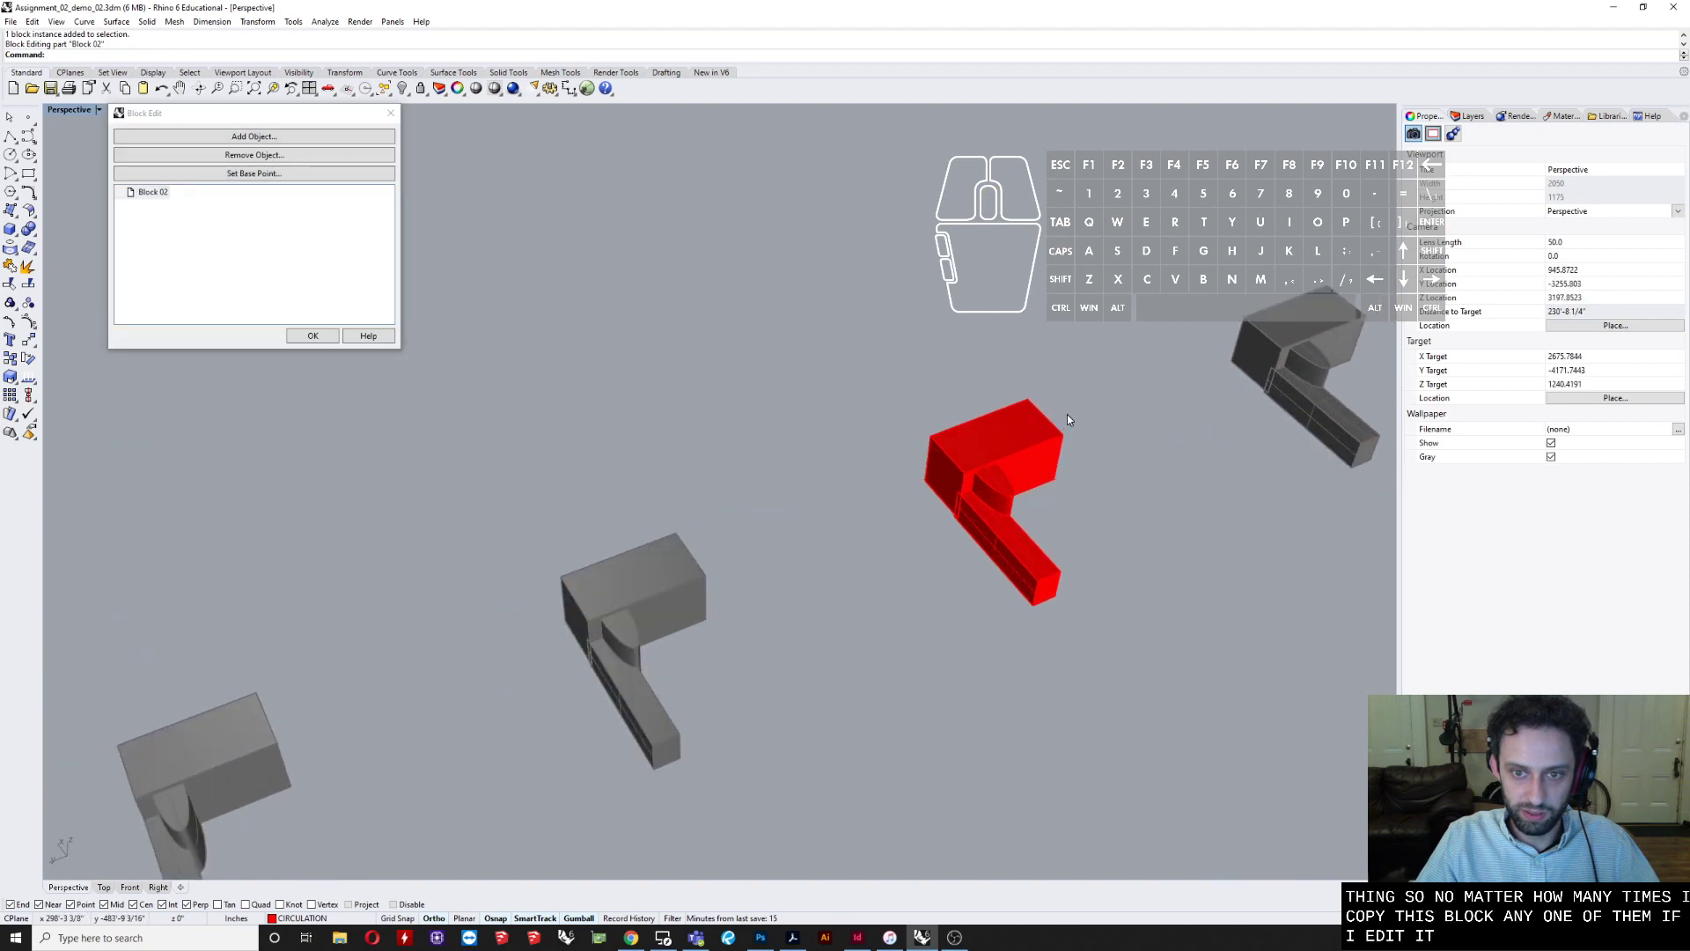
{"action": "left_click", "coordinate": [1216, 473]}
{"action": "right_click_drag", "start_coordinate": [1217, 473], "coordinate": [799, 525]}
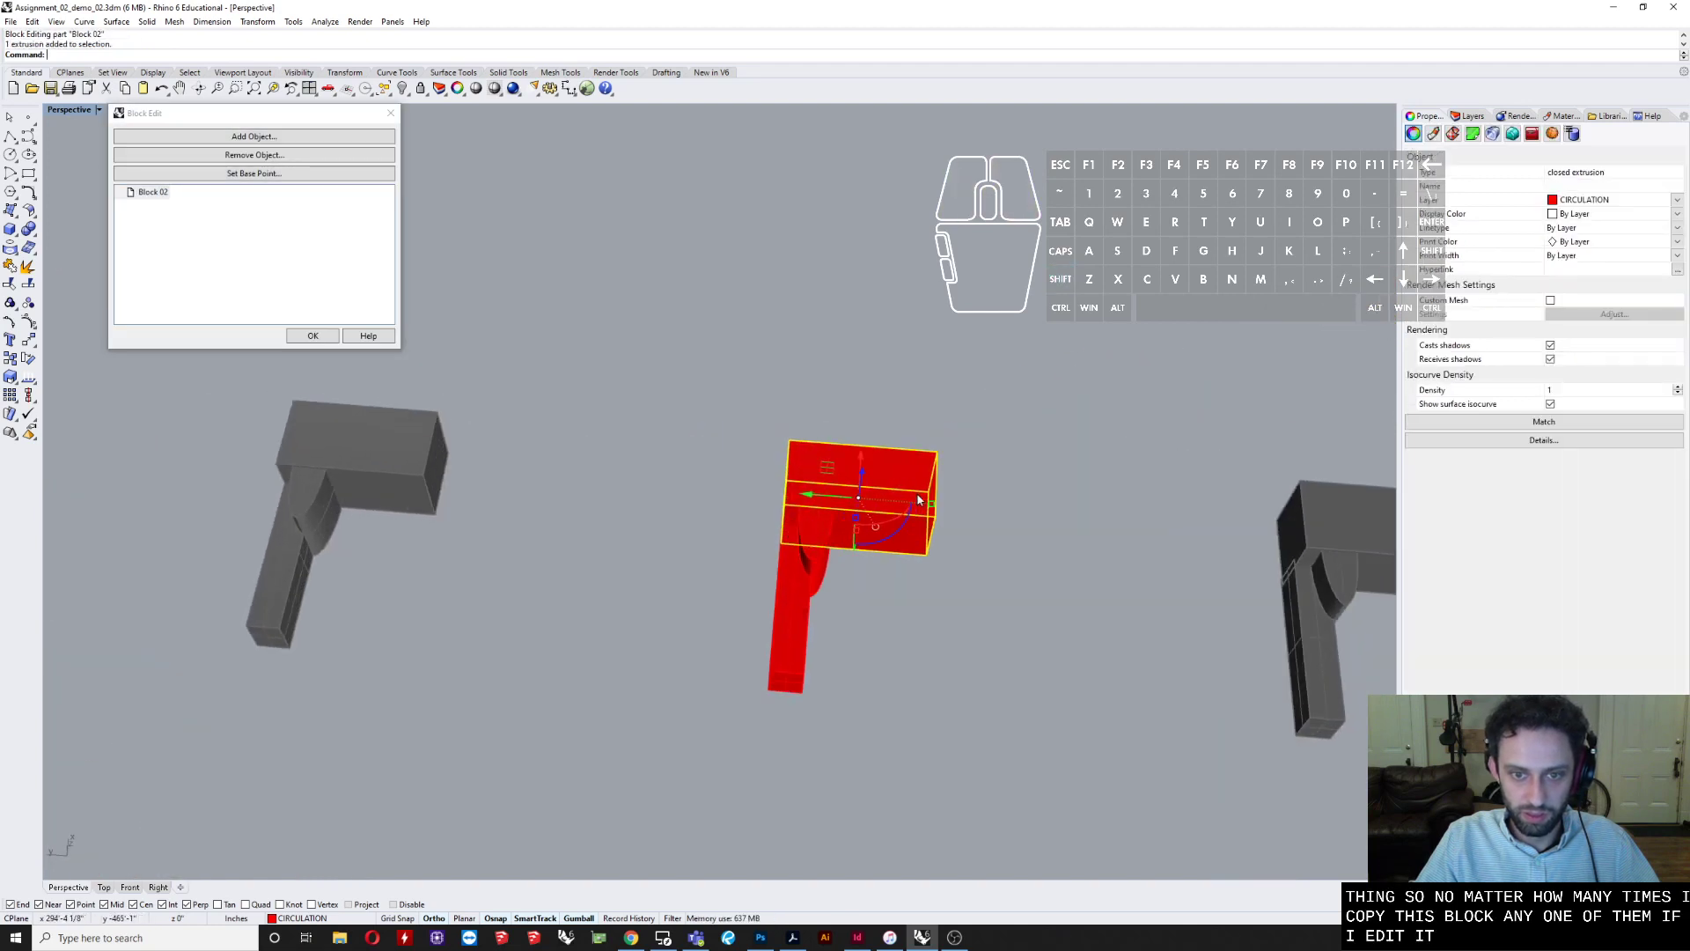
{"action": "left_click_drag", "start_coordinate": [931, 503], "coordinate": [1004, 510]}
{"action": "left_click", "coordinate": [972, 368]}
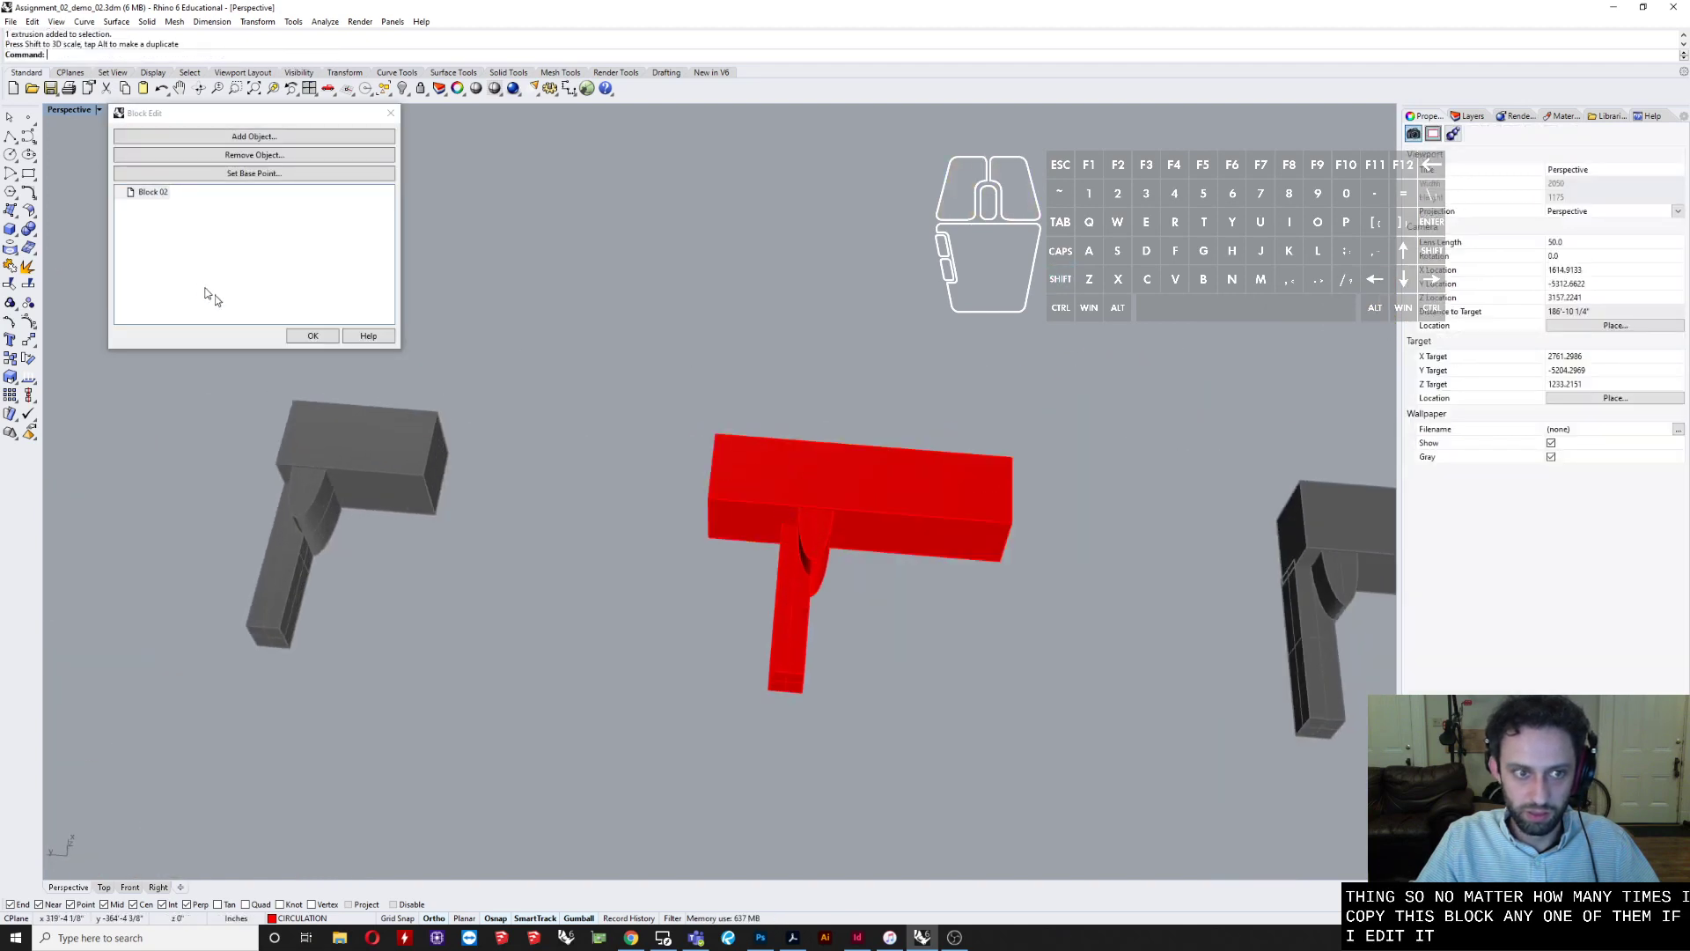
{"action": "left_click", "coordinate": [313, 338]}
- Edit the block again from the neighbouring instance, shortening its box lengthwise, and save the block changes
{"action": "left_click", "coordinate": [493, 493]}
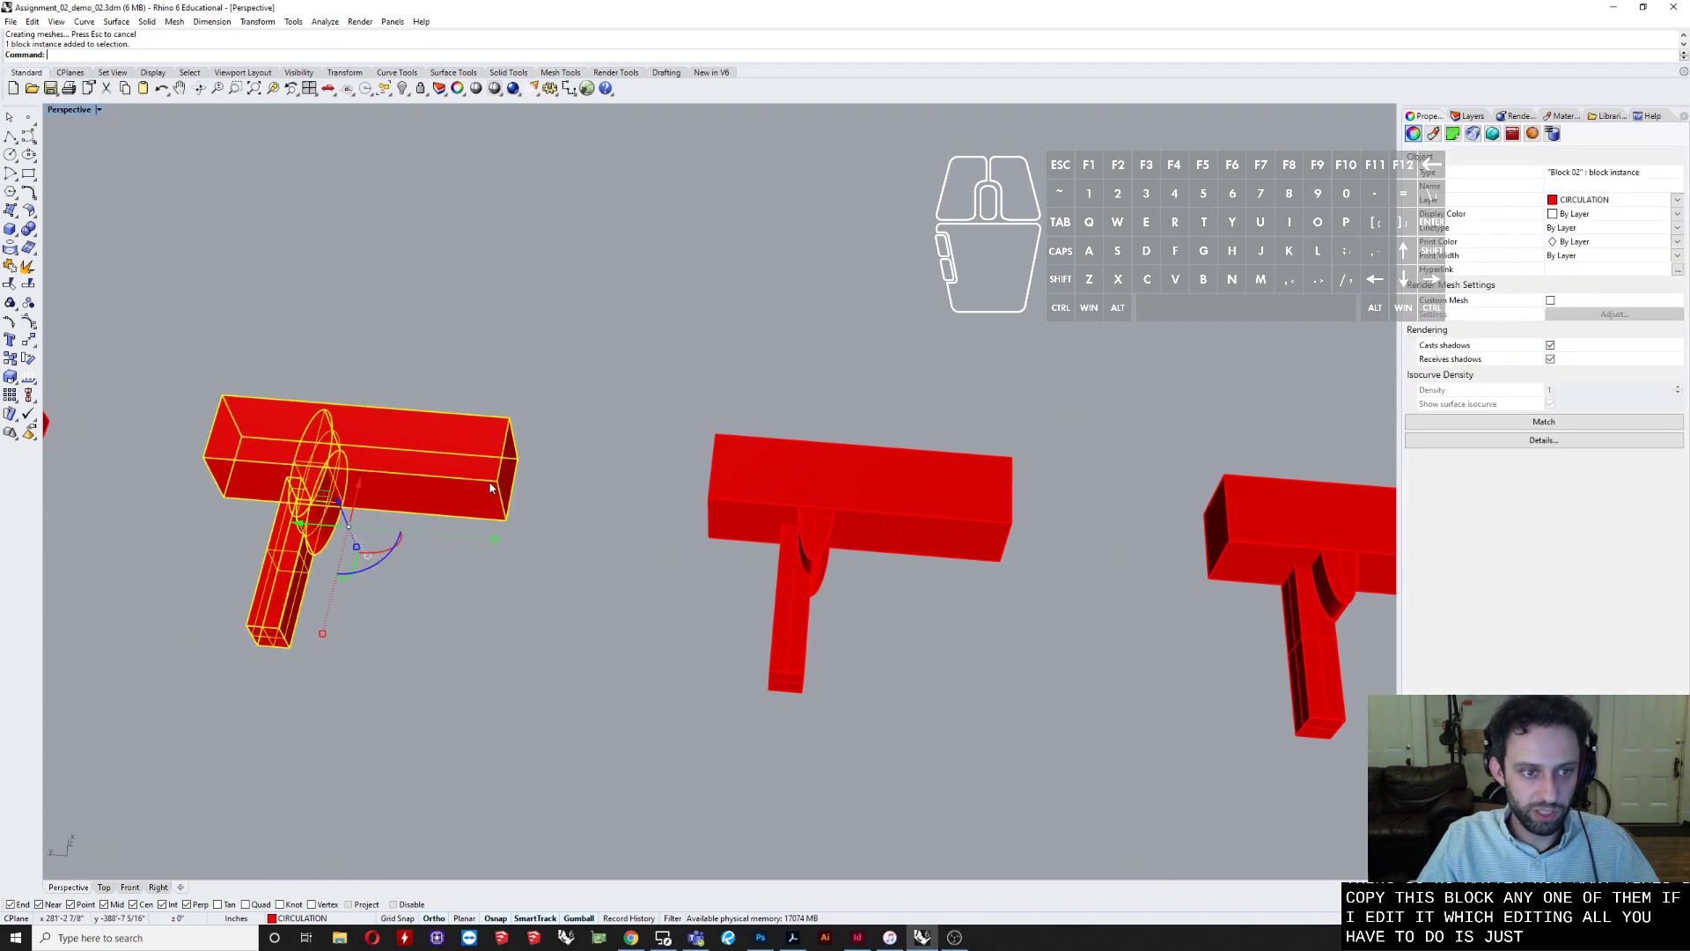
{"action": "double_click", "coordinate": [482, 468]}
{"action": "scroll", "coordinate": [648, 509], "scroll_direction": "down", "scroll_amount": 3}
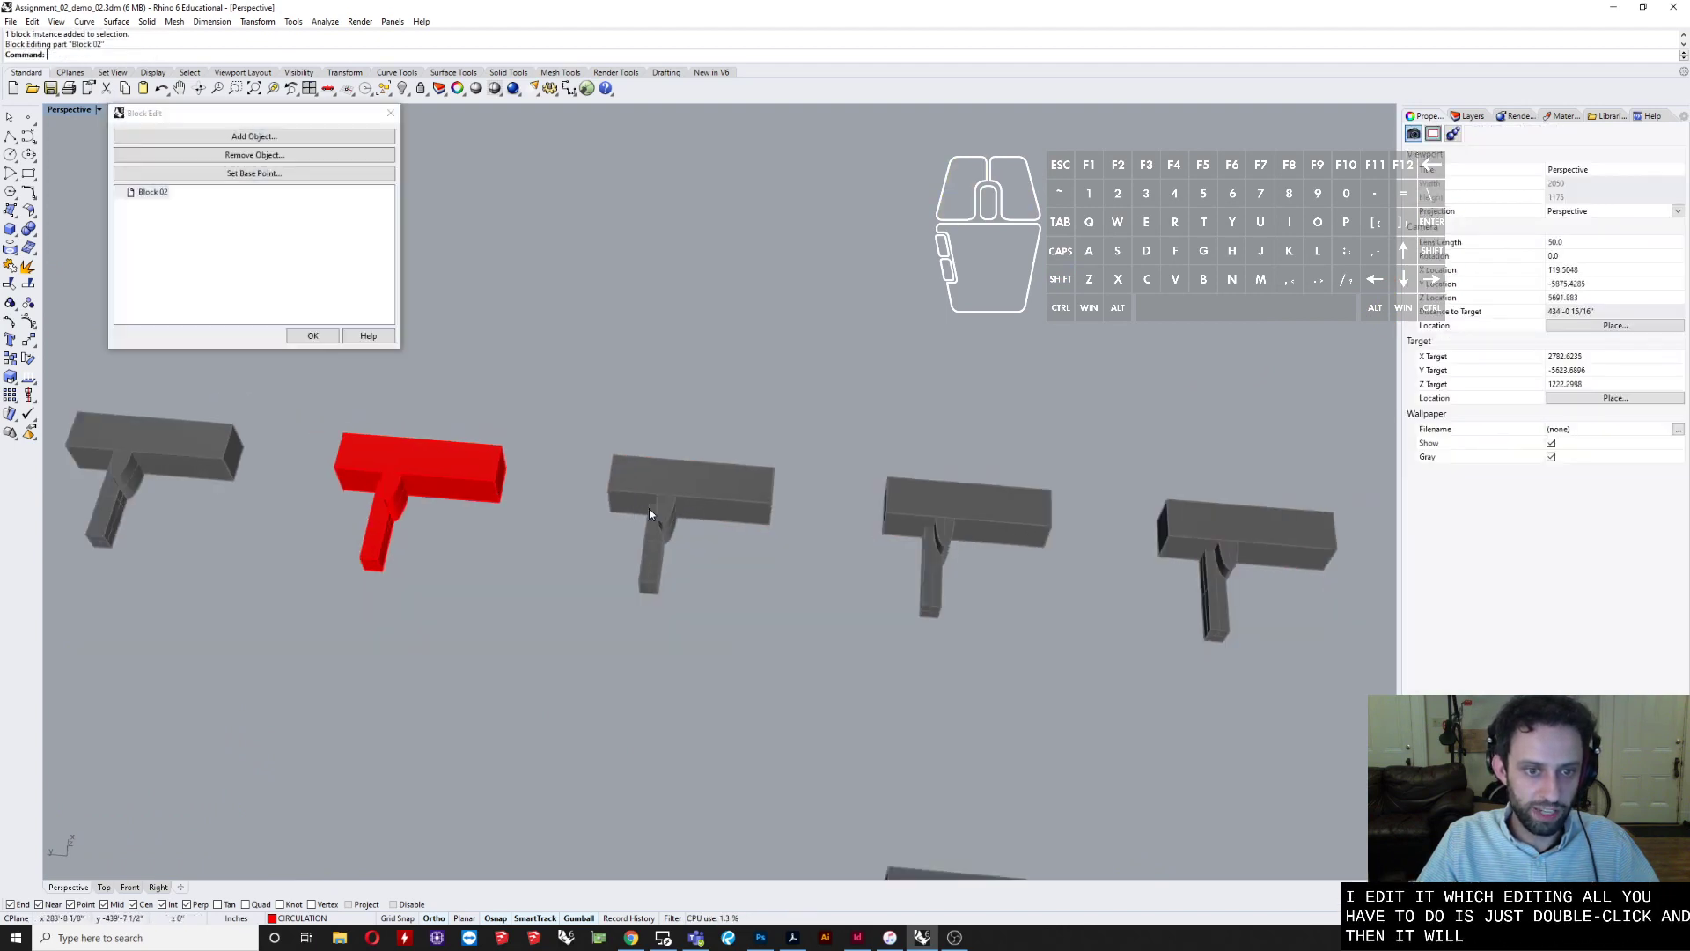
{"action": "right_click_drag", "start_coordinate": [648, 509], "coordinate": [753, 664]}
{"action": "scroll", "coordinate": [751, 658], "scroll_direction": "up", "scroll_amount": 8}
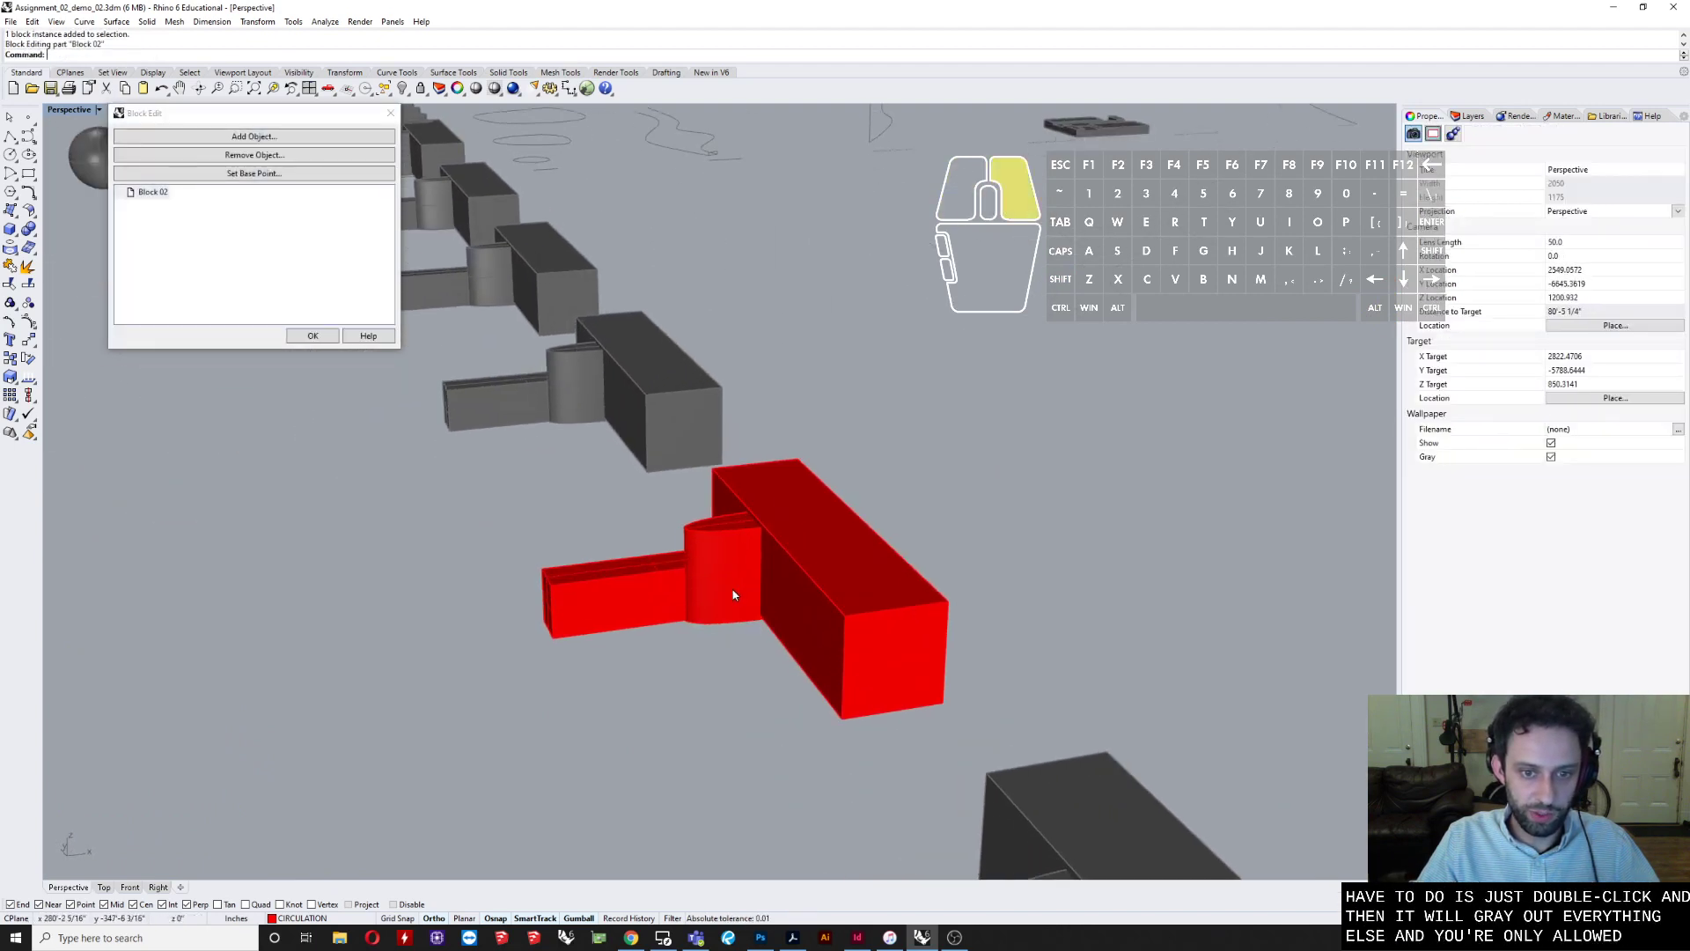
{"action": "right_click_drag", "start_coordinate": [736, 592], "coordinate": [887, 643]}
{"action": "scroll", "coordinate": [880, 640], "scroll_direction": "down", "scroll_amount": 5}
{"action": "scroll", "coordinate": [792, 608], "scroll_direction": "down", "scroll_amount": 6}
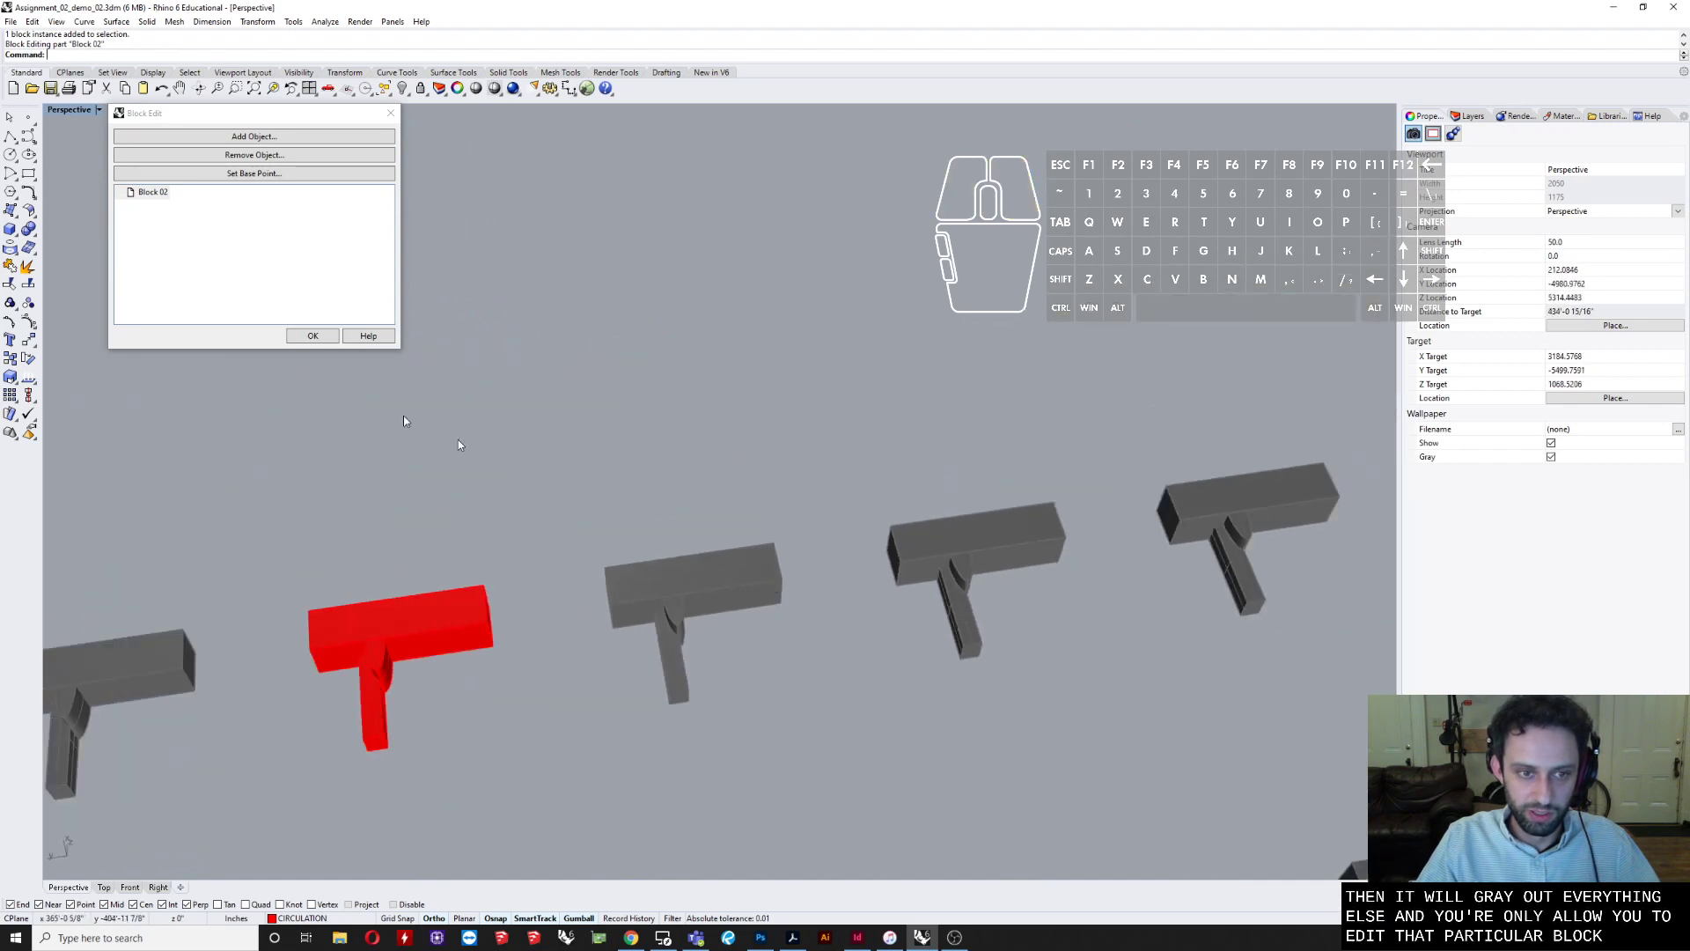
{"action": "left_click", "coordinate": [419, 624]}
{"action": "right_click_drag", "start_coordinate": [419, 623], "coordinate": [559, 619], "text": "shift"}
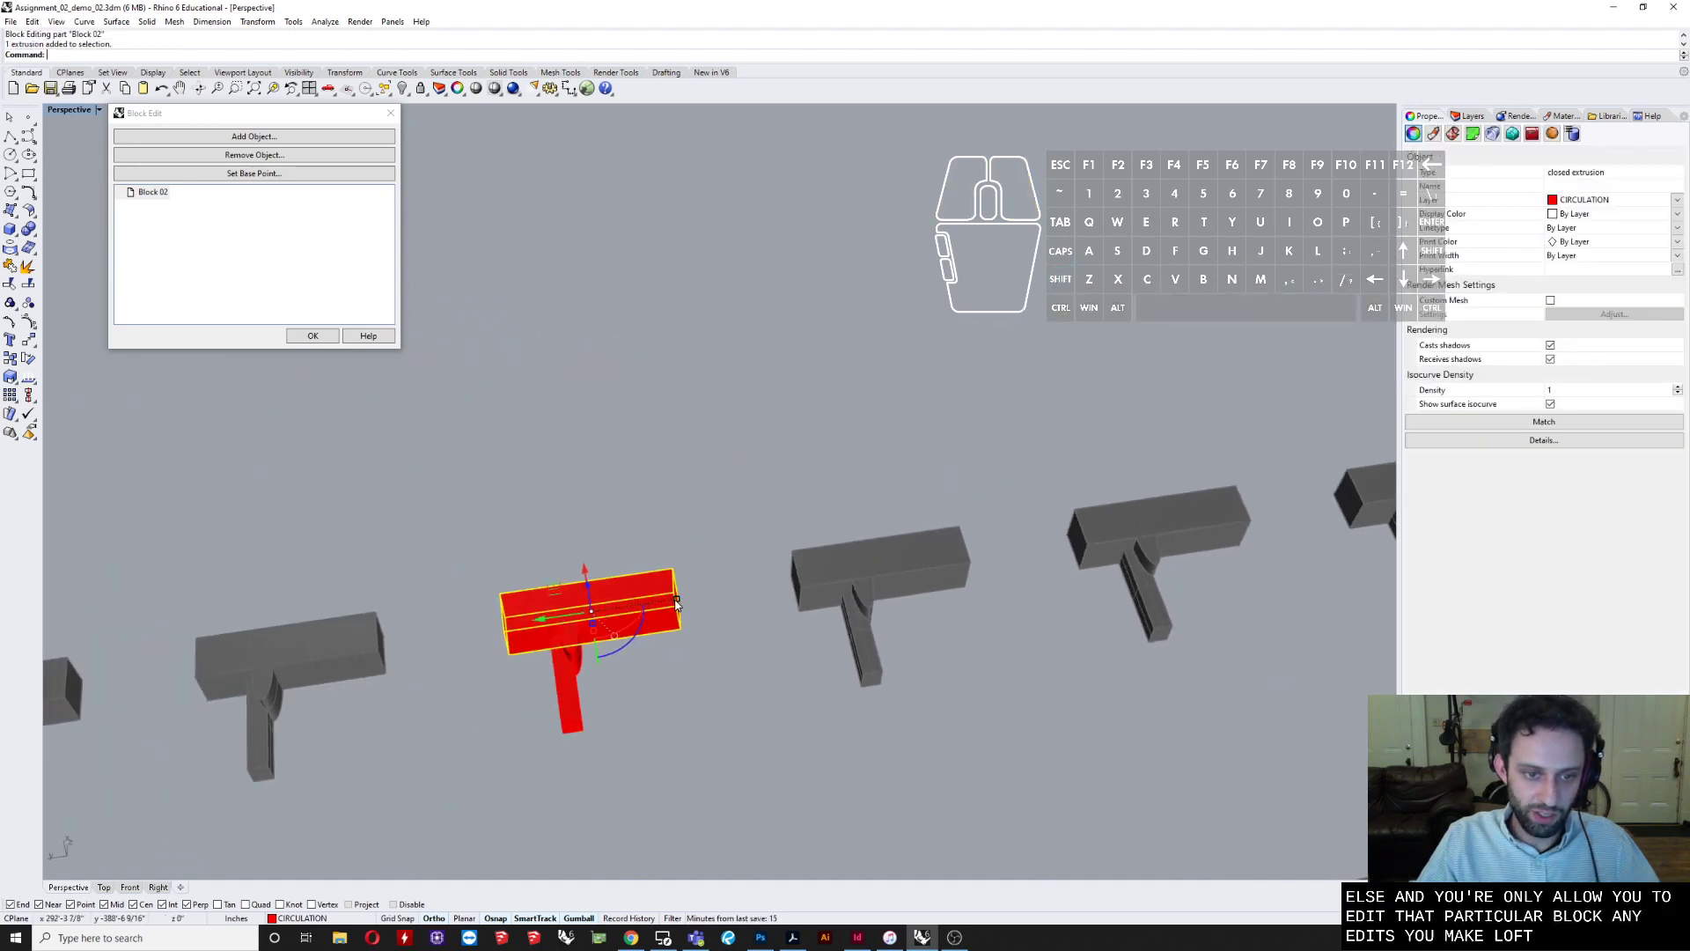
{"action": "left_click_drag", "start_coordinate": [676, 603], "coordinate": [552, 621]}
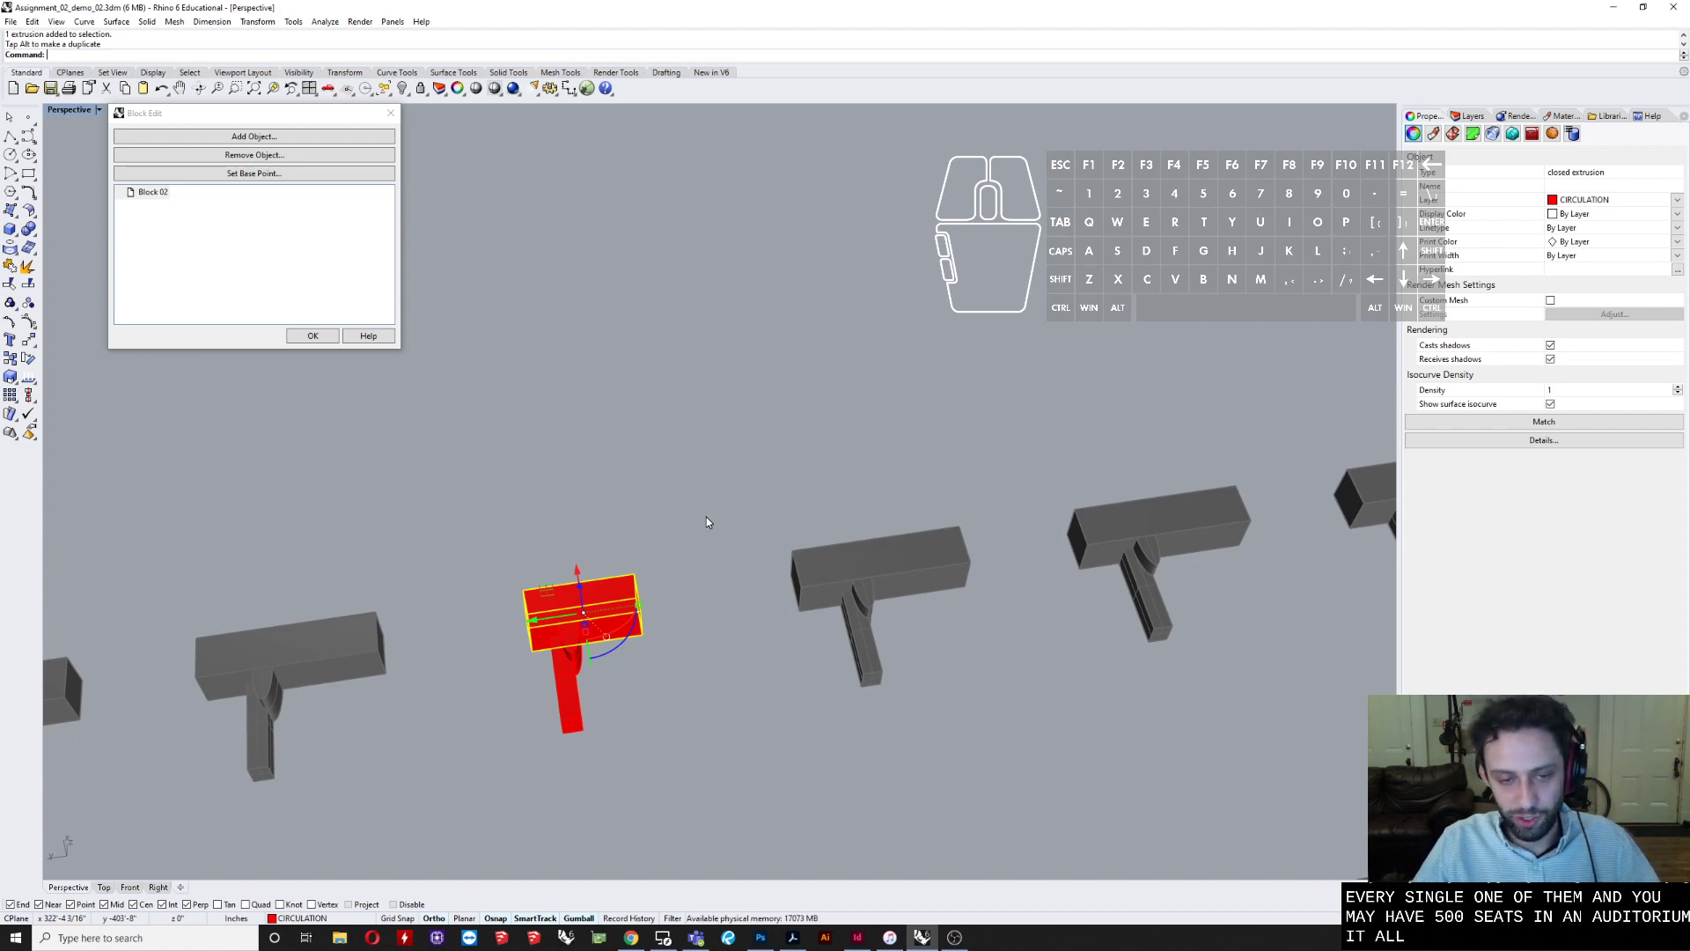
{"action": "left_click", "coordinate": [314, 337]}
- Delete the scattered block copies and the long row's instances, keeping only the two nearest the ARRAY LINEAR label
{"action": "scroll", "coordinate": [790, 412], "scroll_direction": "down", "scroll_amount": 6}
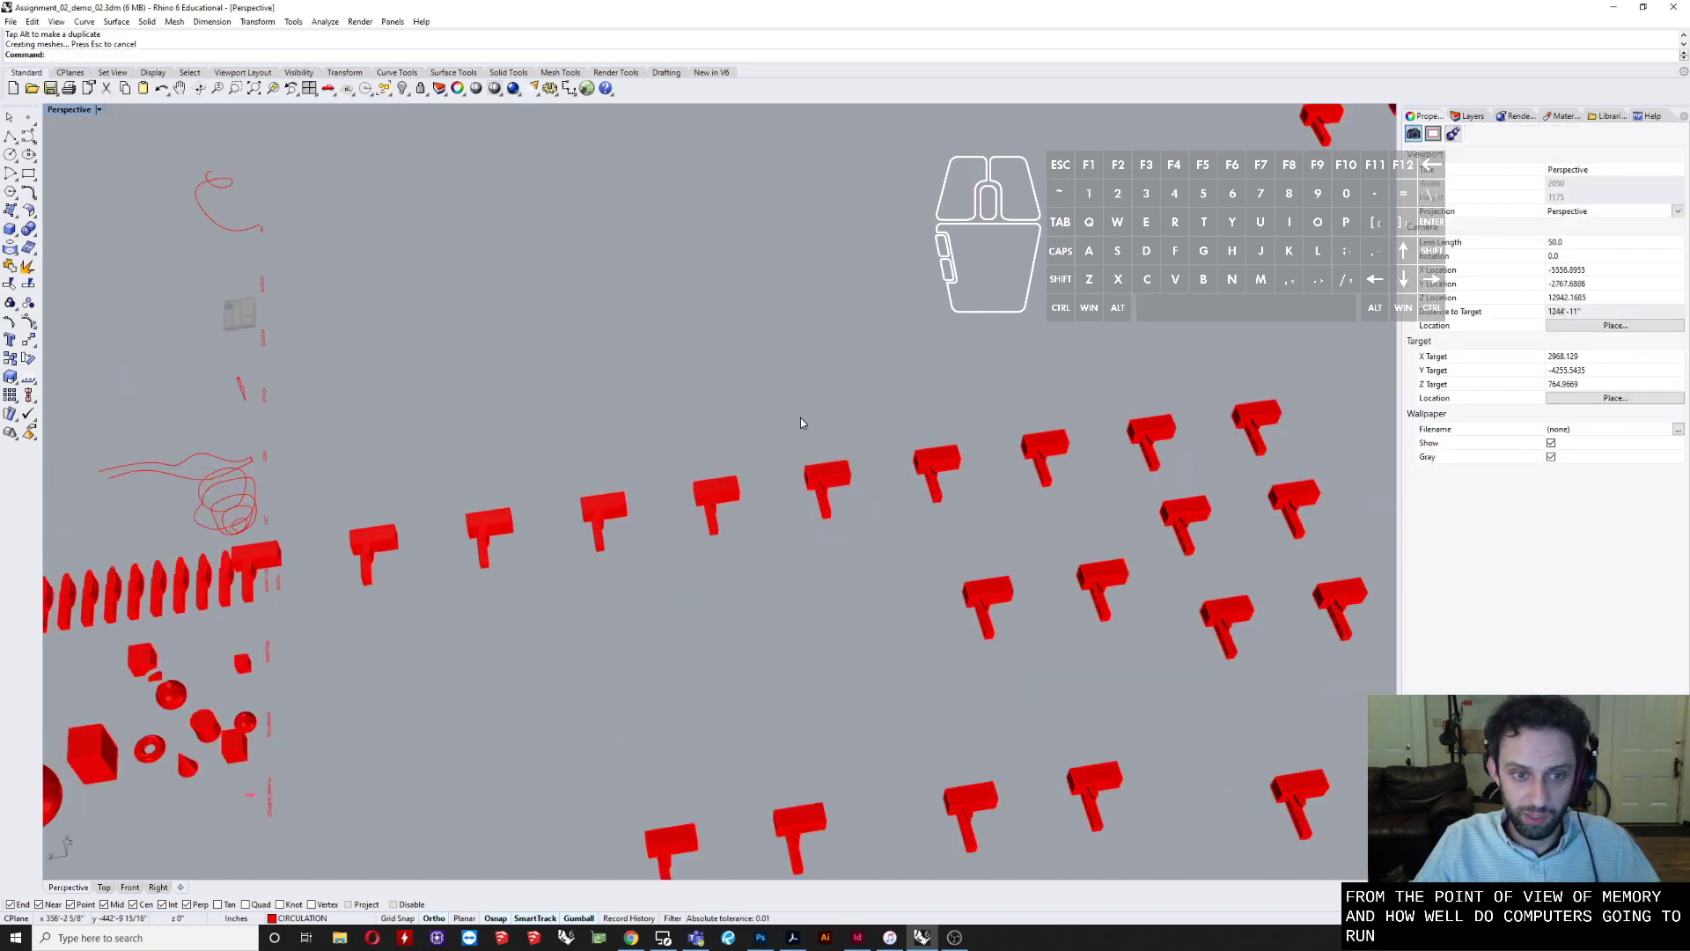
{"action": "scroll", "coordinate": [766, 417], "scroll_direction": "down", "scroll_amount": 3}
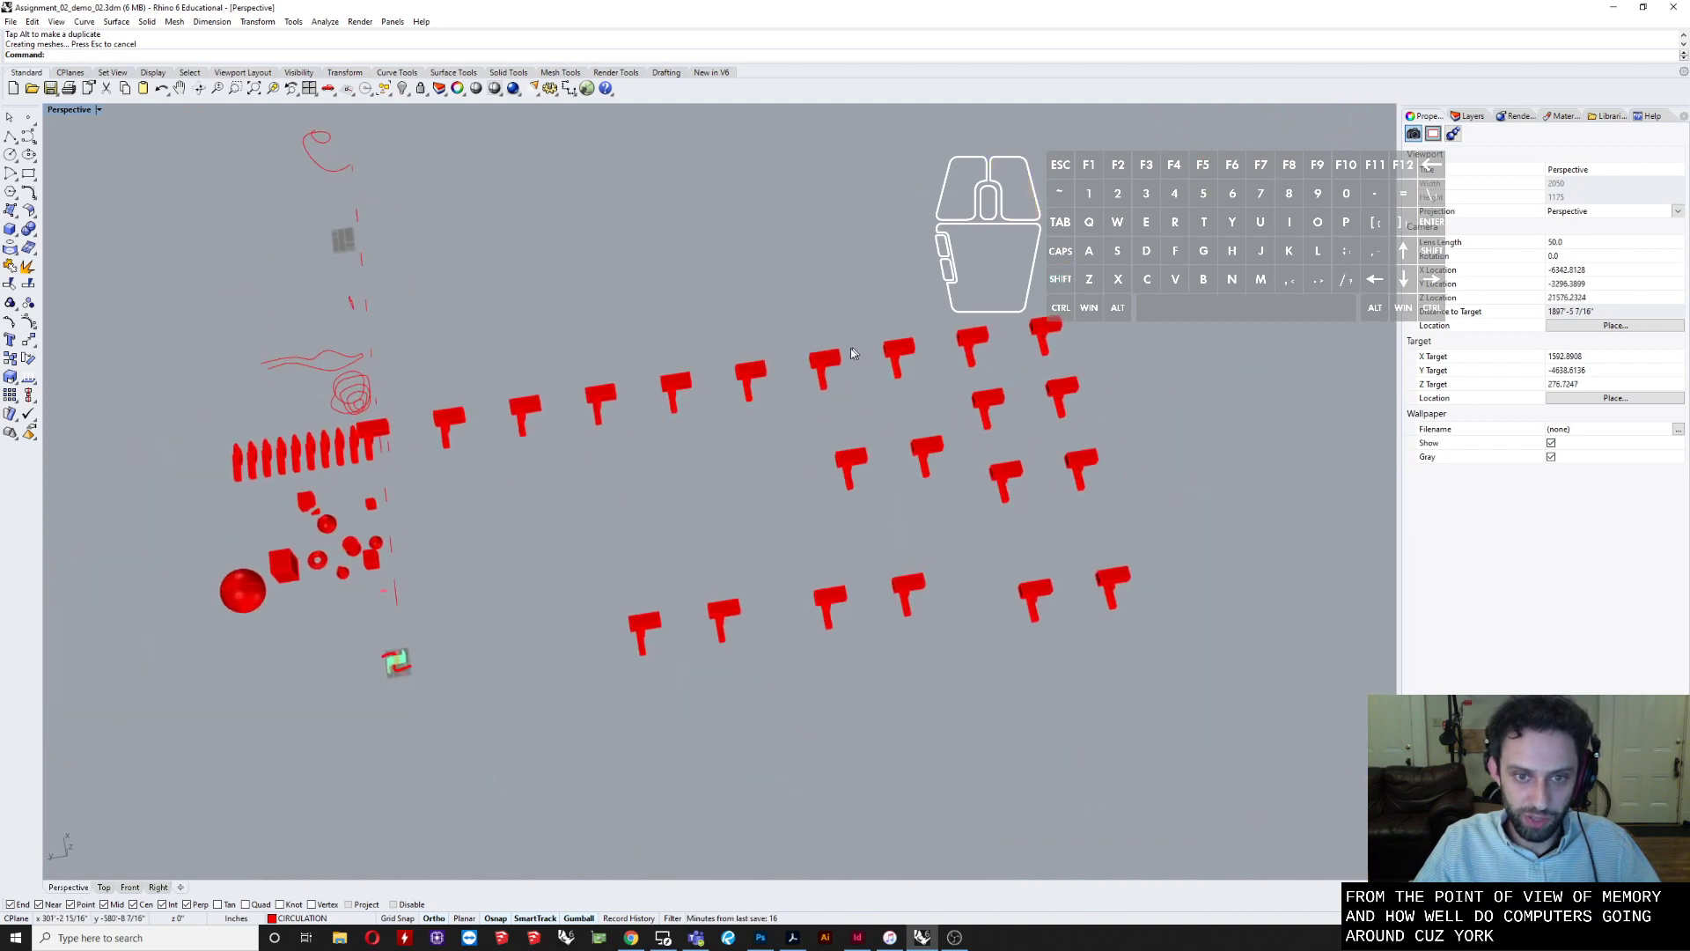
{"action": "left_click", "coordinate": [827, 360]}
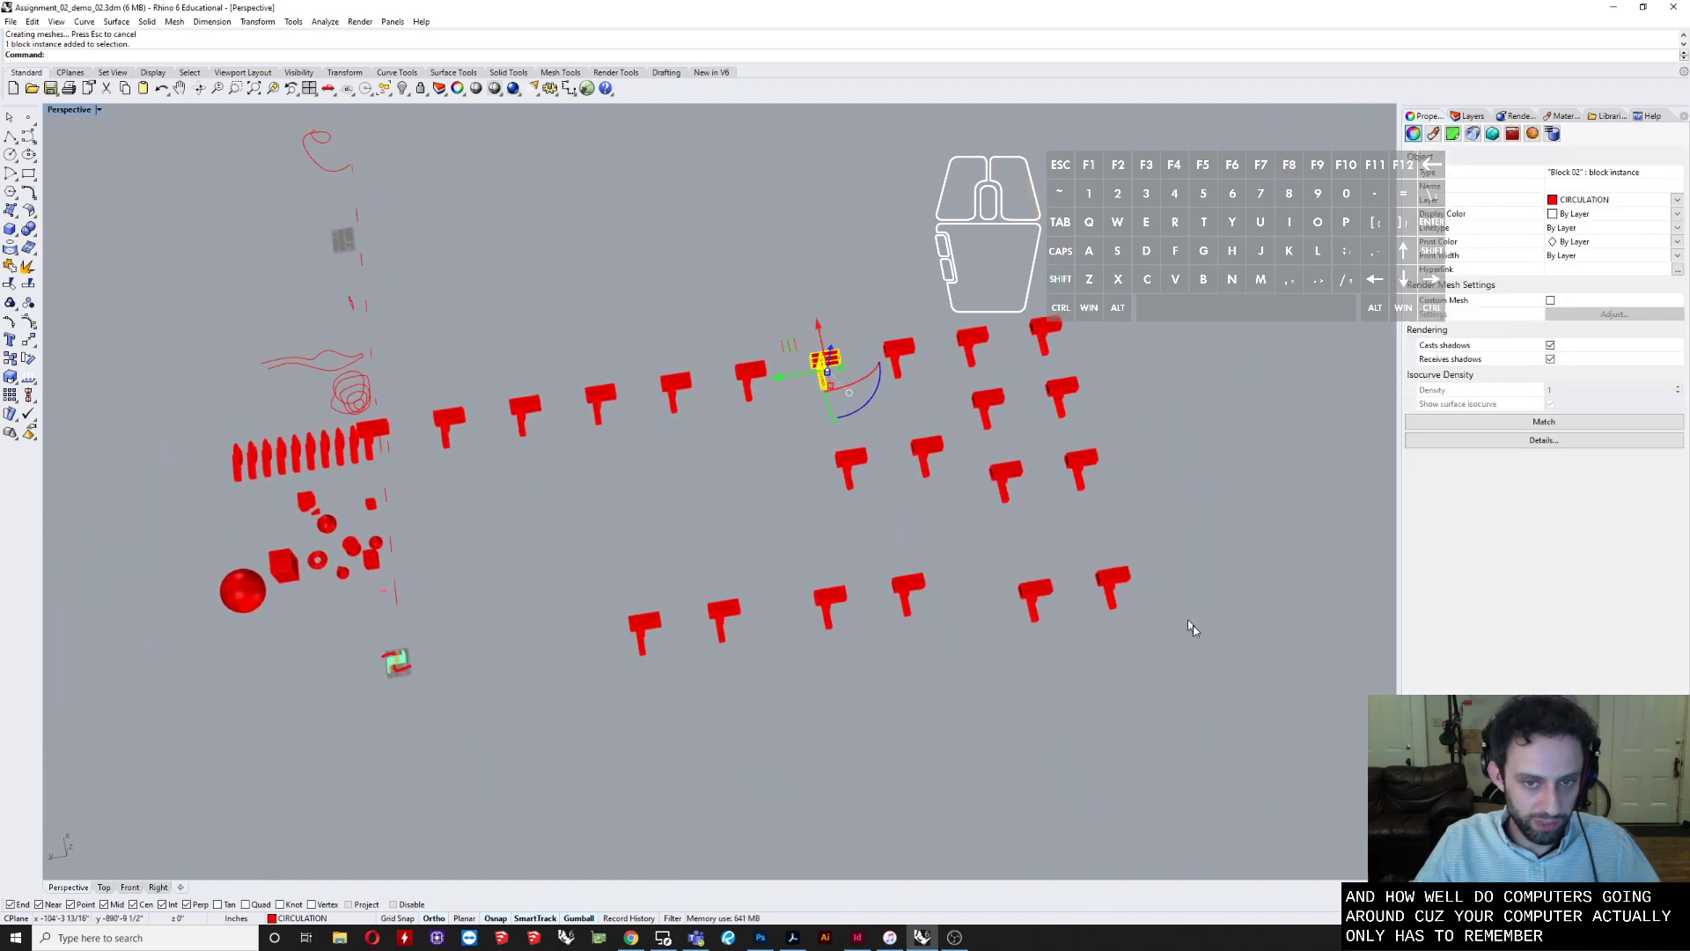
{"action": "left_click_drag", "start_coordinate": [1220, 683], "coordinate": [520, 297]}
{"action": "key", "text": "Delete"}
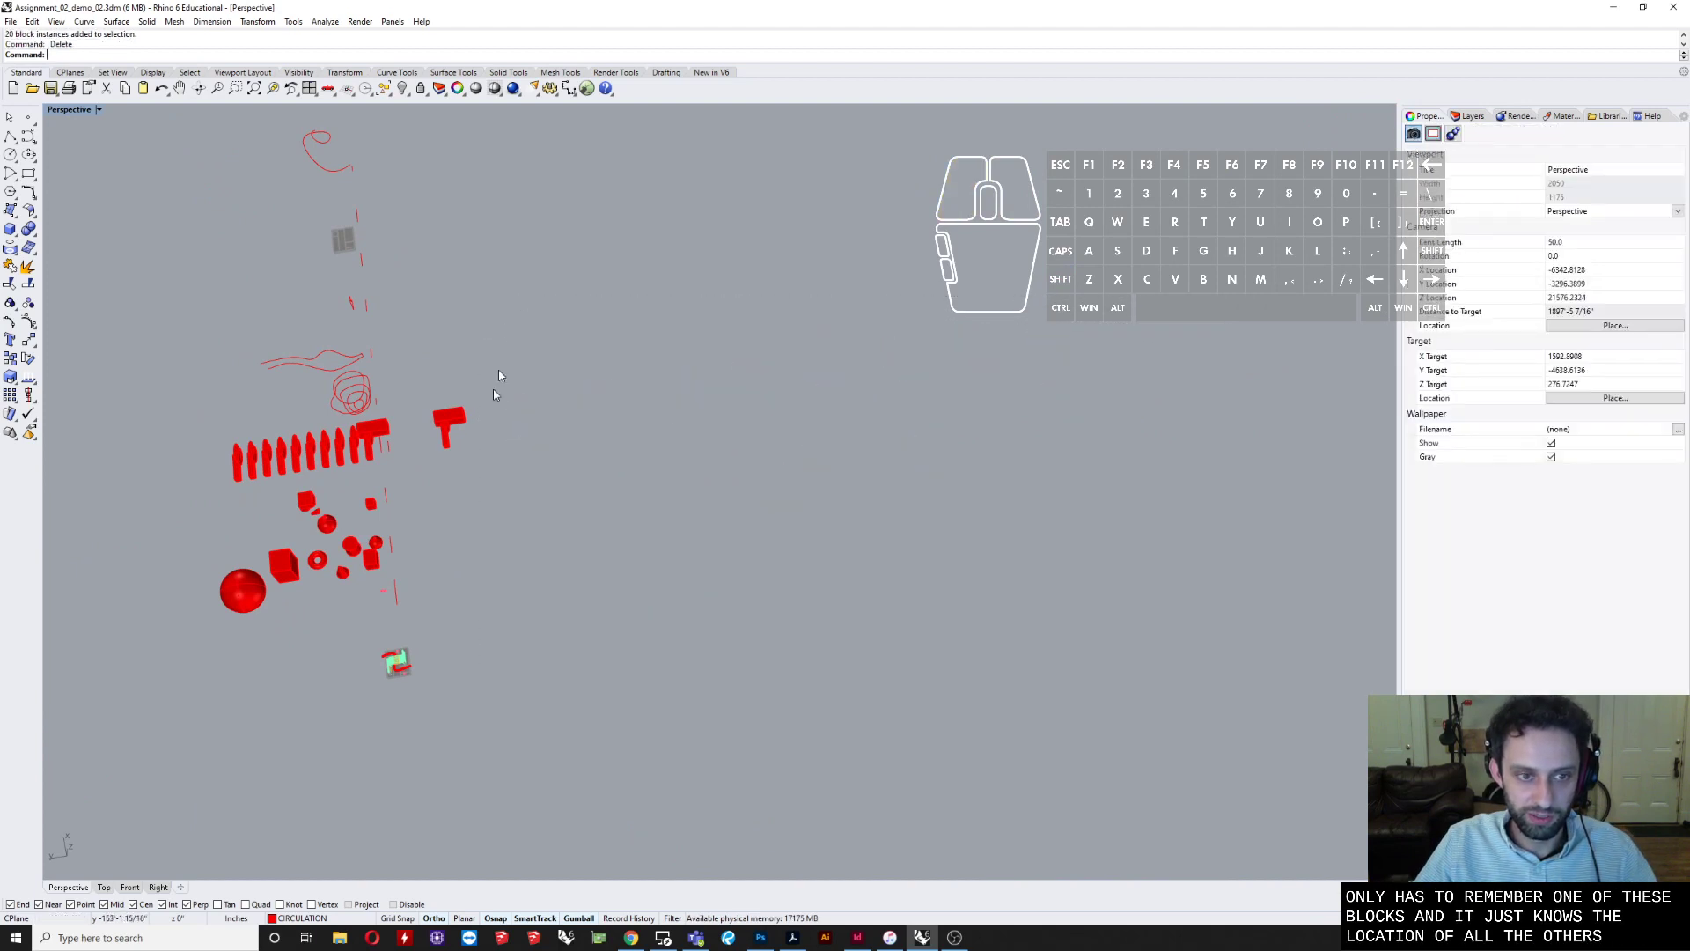
- Delete the original row of arrayed block instances above the ARRAY LINEAR label
{"action": "scroll", "coordinate": [428, 429], "scroll_direction": "up", "scroll_amount": 4}
{"action": "left_click", "coordinate": [444, 424]}
{"action": "right_click_drag", "start_coordinate": [444, 424], "coordinate": [576, 727]}
{"action": "scroll", "coordinate": [572, 605], "scroll_direction": "up", "scroll_amount": 10}
{"action": "right_click_drag", "start_coordinate": [638, 679], "coordinate": [619, 649]}
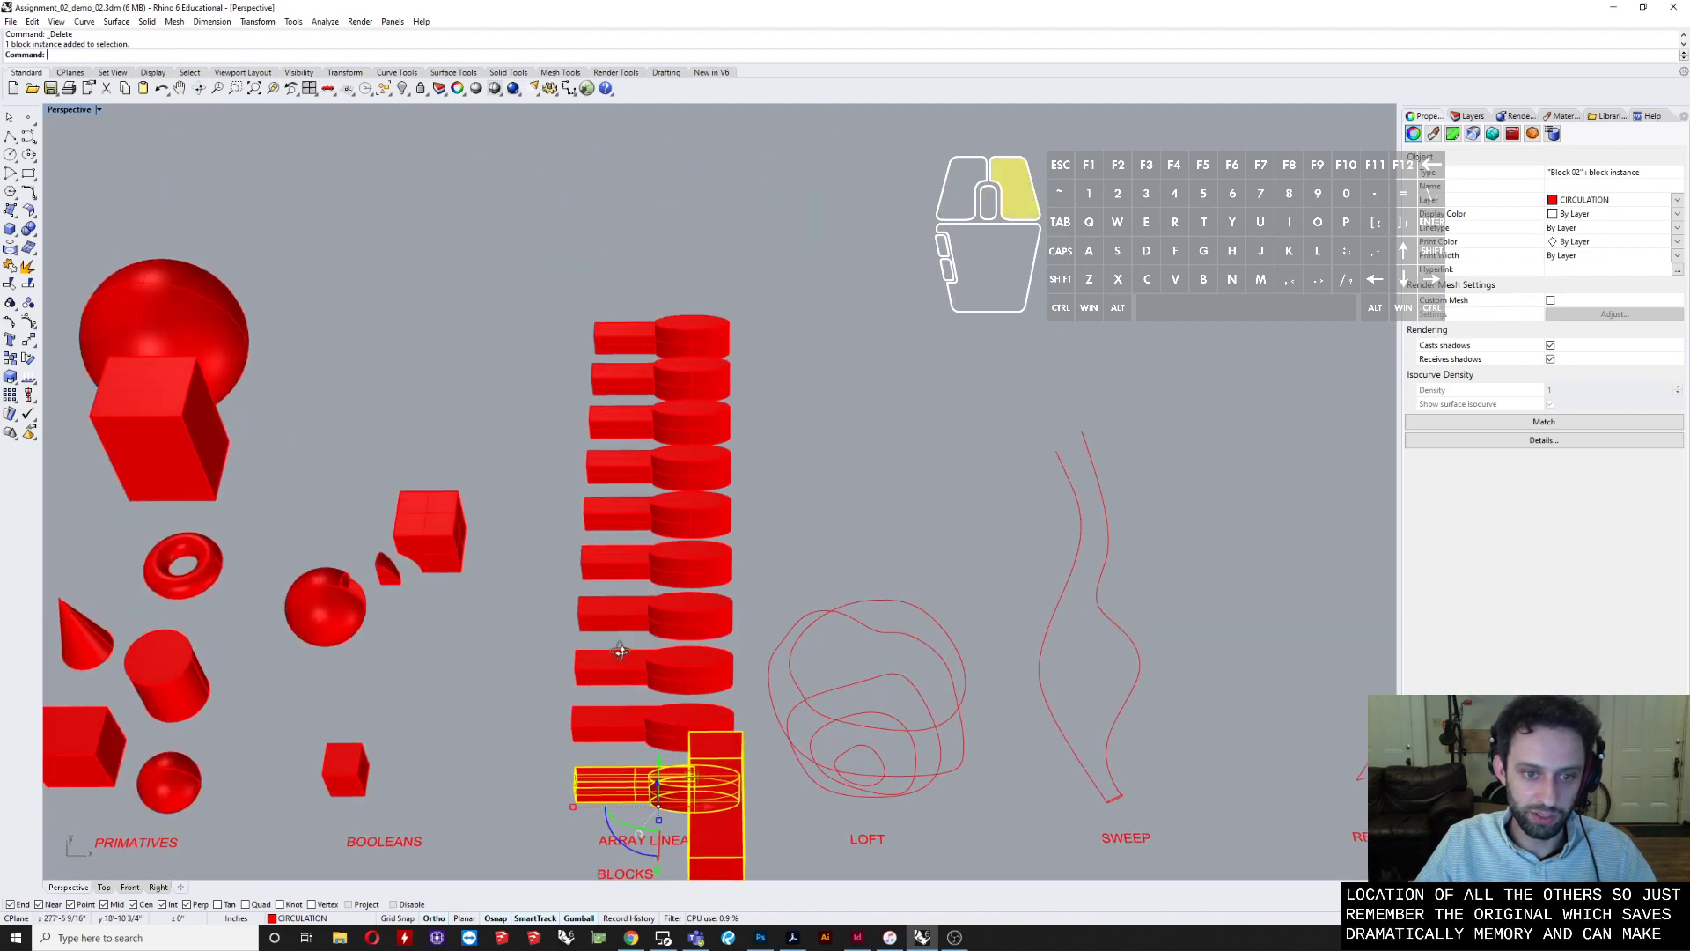
{"action": "left_click_drag", "start_coordinate": [668, 283], "coordinate": [599, 791]}
{"action": "key", "text": "Delete"}
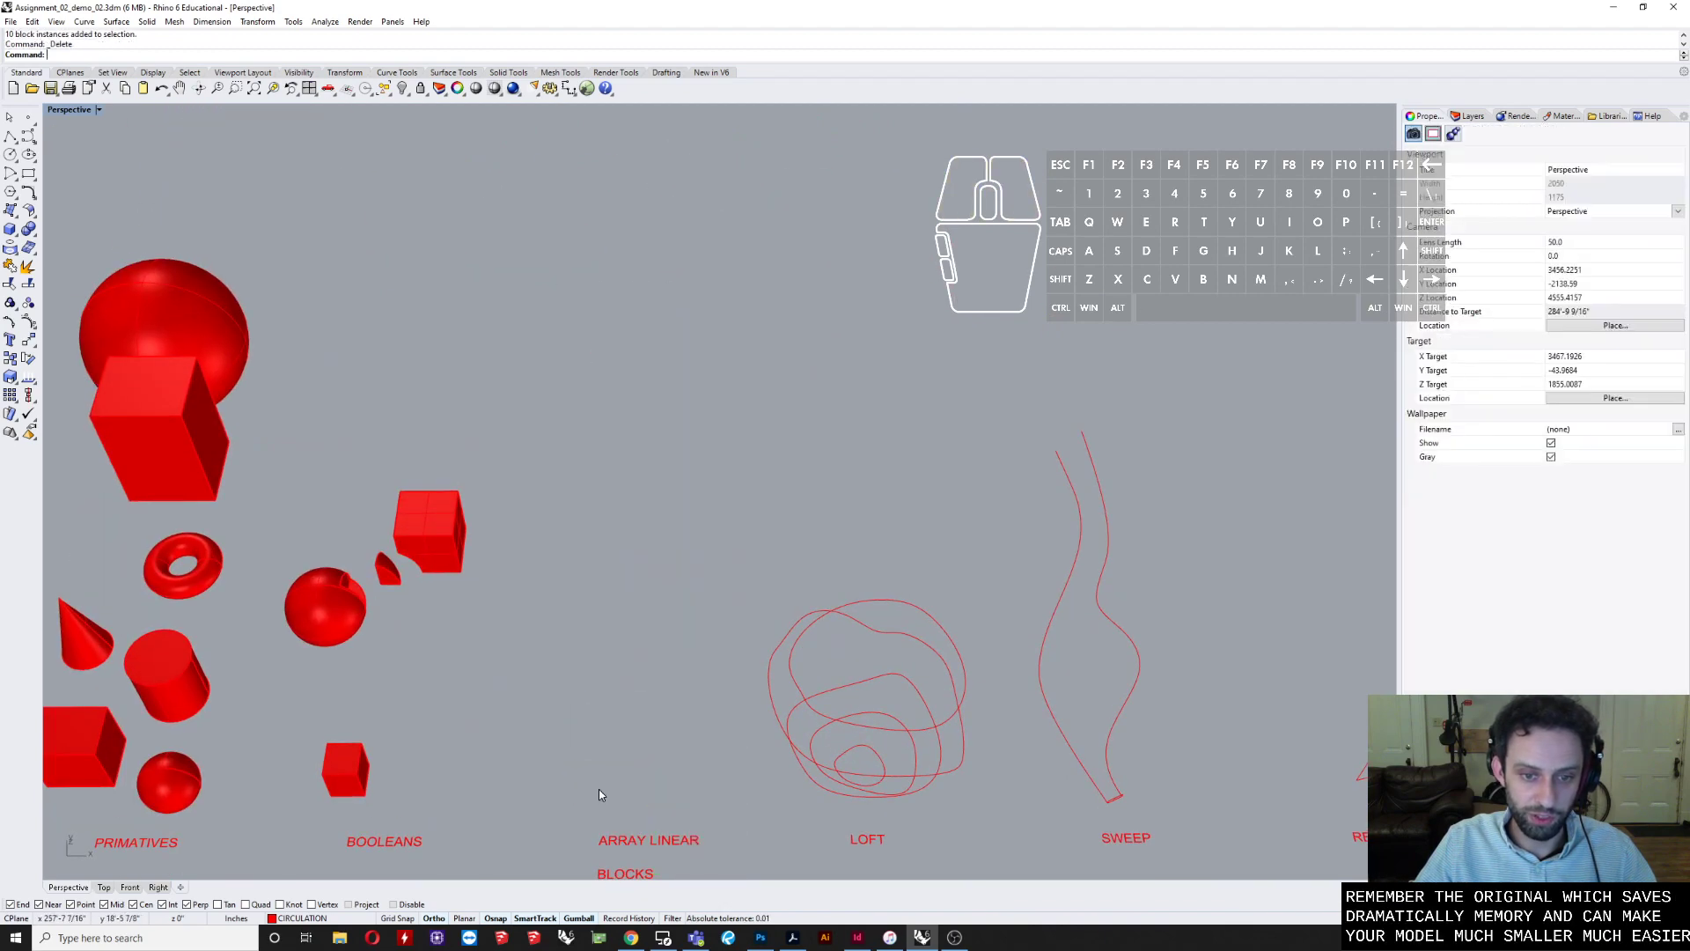
- Select the five closed curves above the LOFT label and zoom to the selection
{"action": "right_click_drag", "start_coordinate": [779, 773], "coordinate": [607, 661], "text": "shift"}
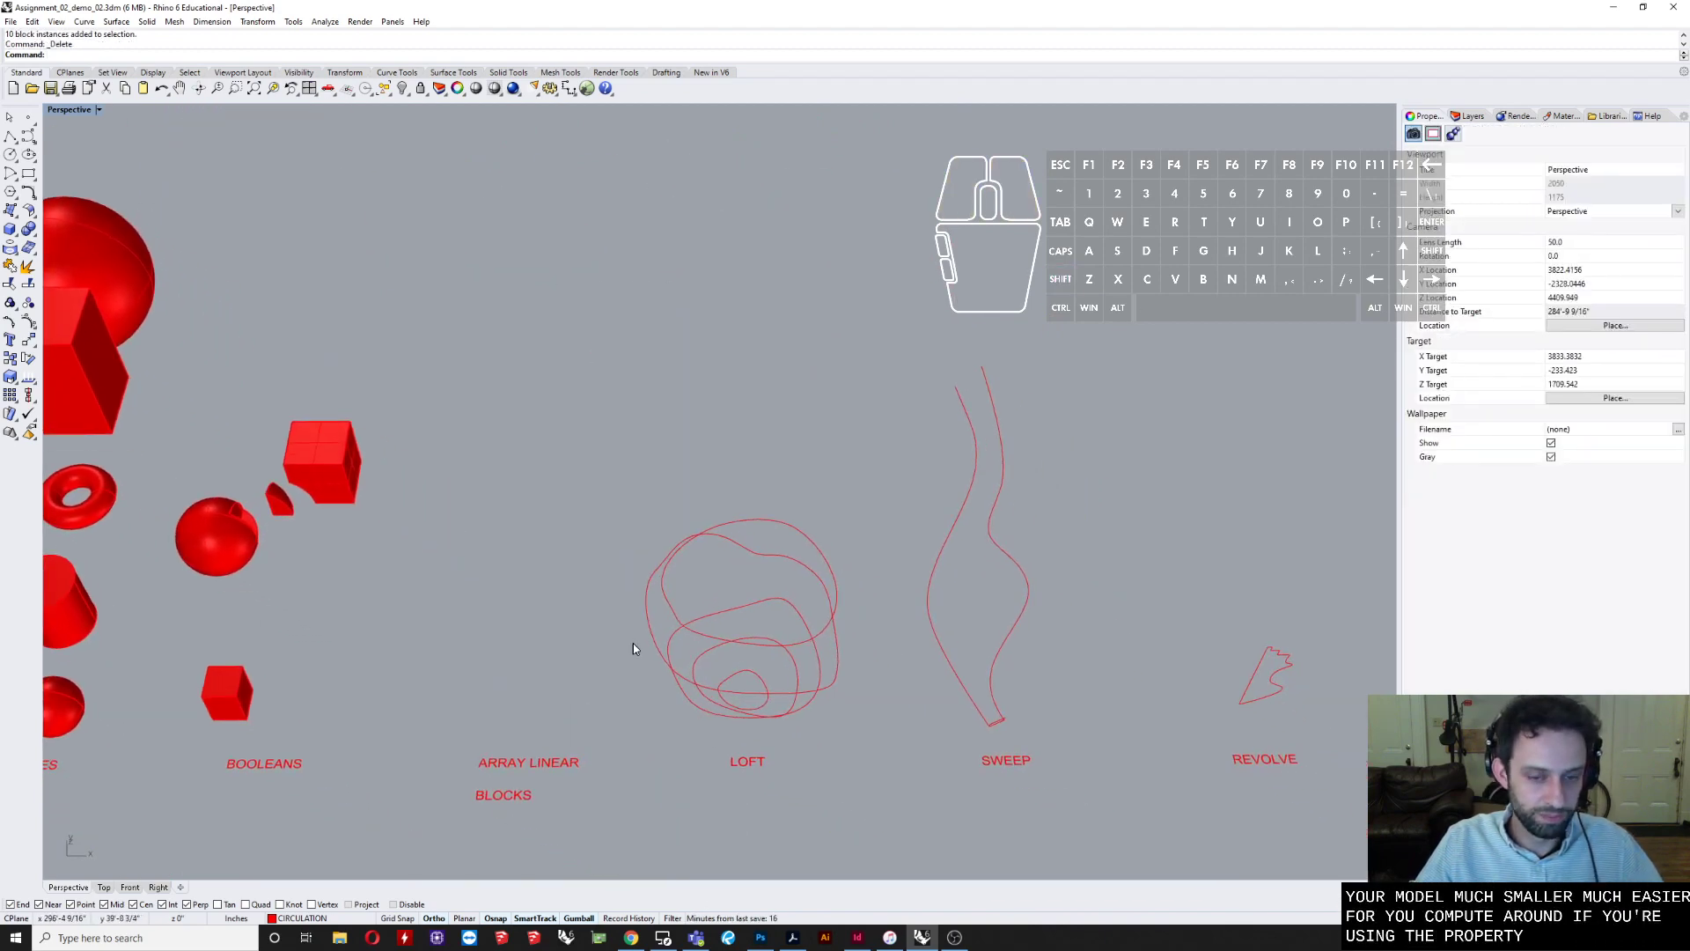
{"action": "scroll", "coordinate": [634, 642], "scroll_direction": "up", "scroll_amount": 8}
{"action": "right_click_drag", "start_coordinate": [1001, 821], "coordinate": [766, 585], "text": "shift"}
{"action": "right_click_drag", "start_coordinate": [878, 803], "coordinate": [811, 493], "text": "shift"}
{"action": "left_click_drag", "start_coordinate": [832, 302], "coordinate": [726, 423]}
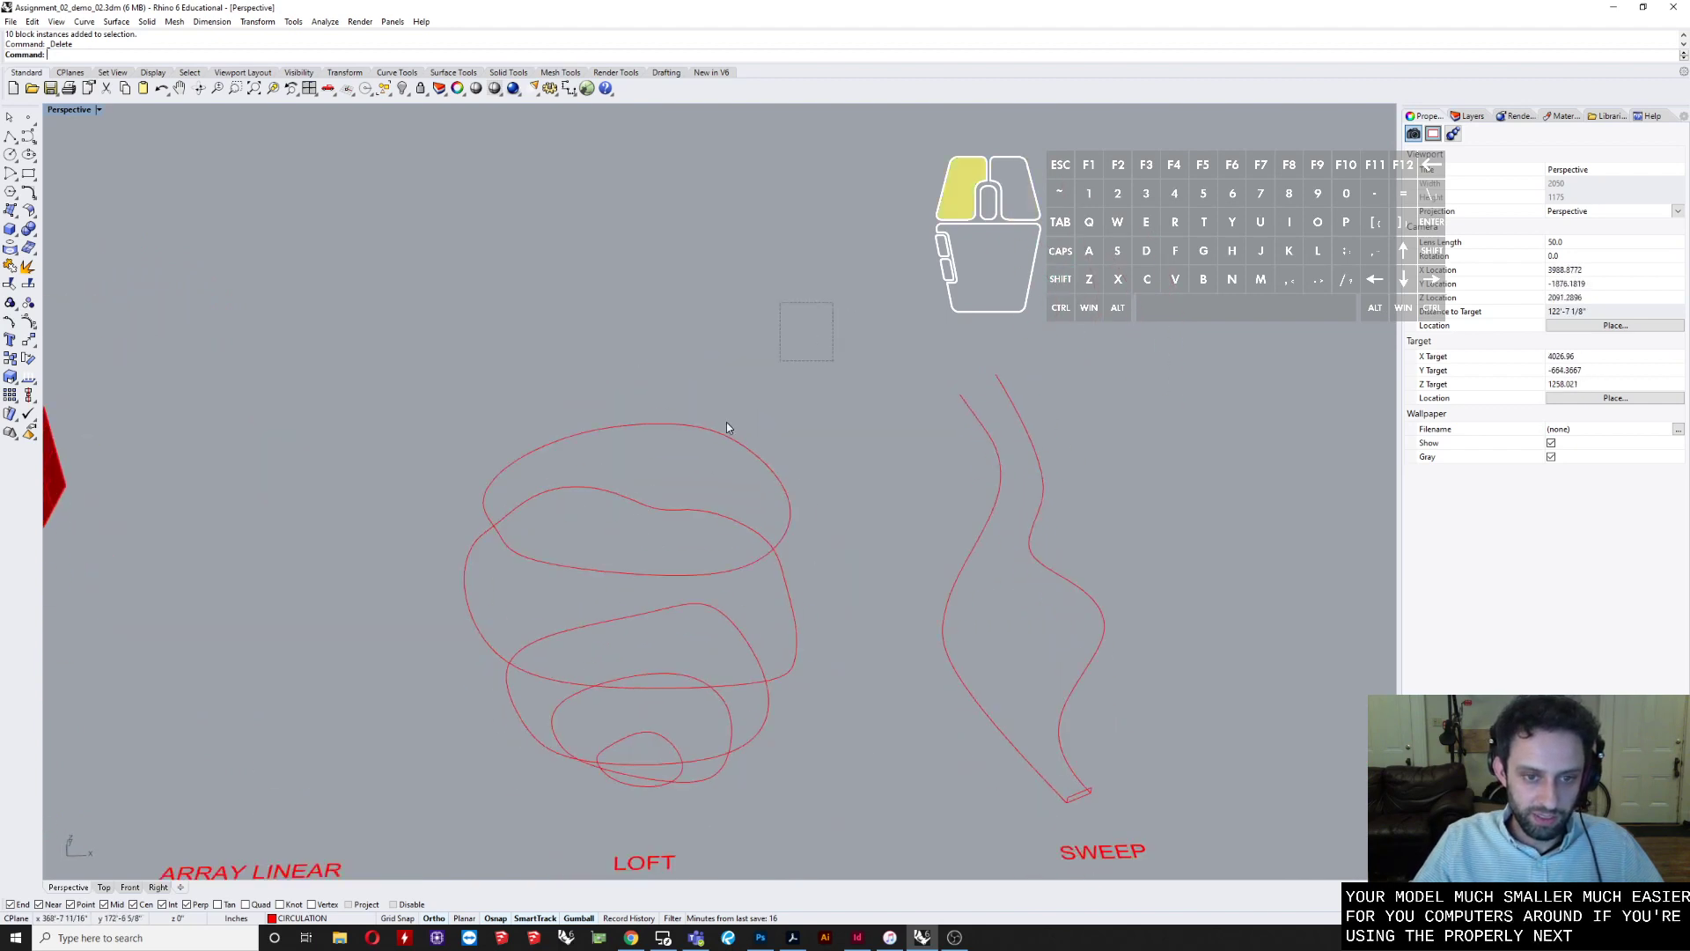
{"action": "left_click_drag", "start_coordinate": [505, 778], "coordinate": [505, 780]}
{"action": "type", "text": "zs"}
{"action": "key", "text": "Return"}
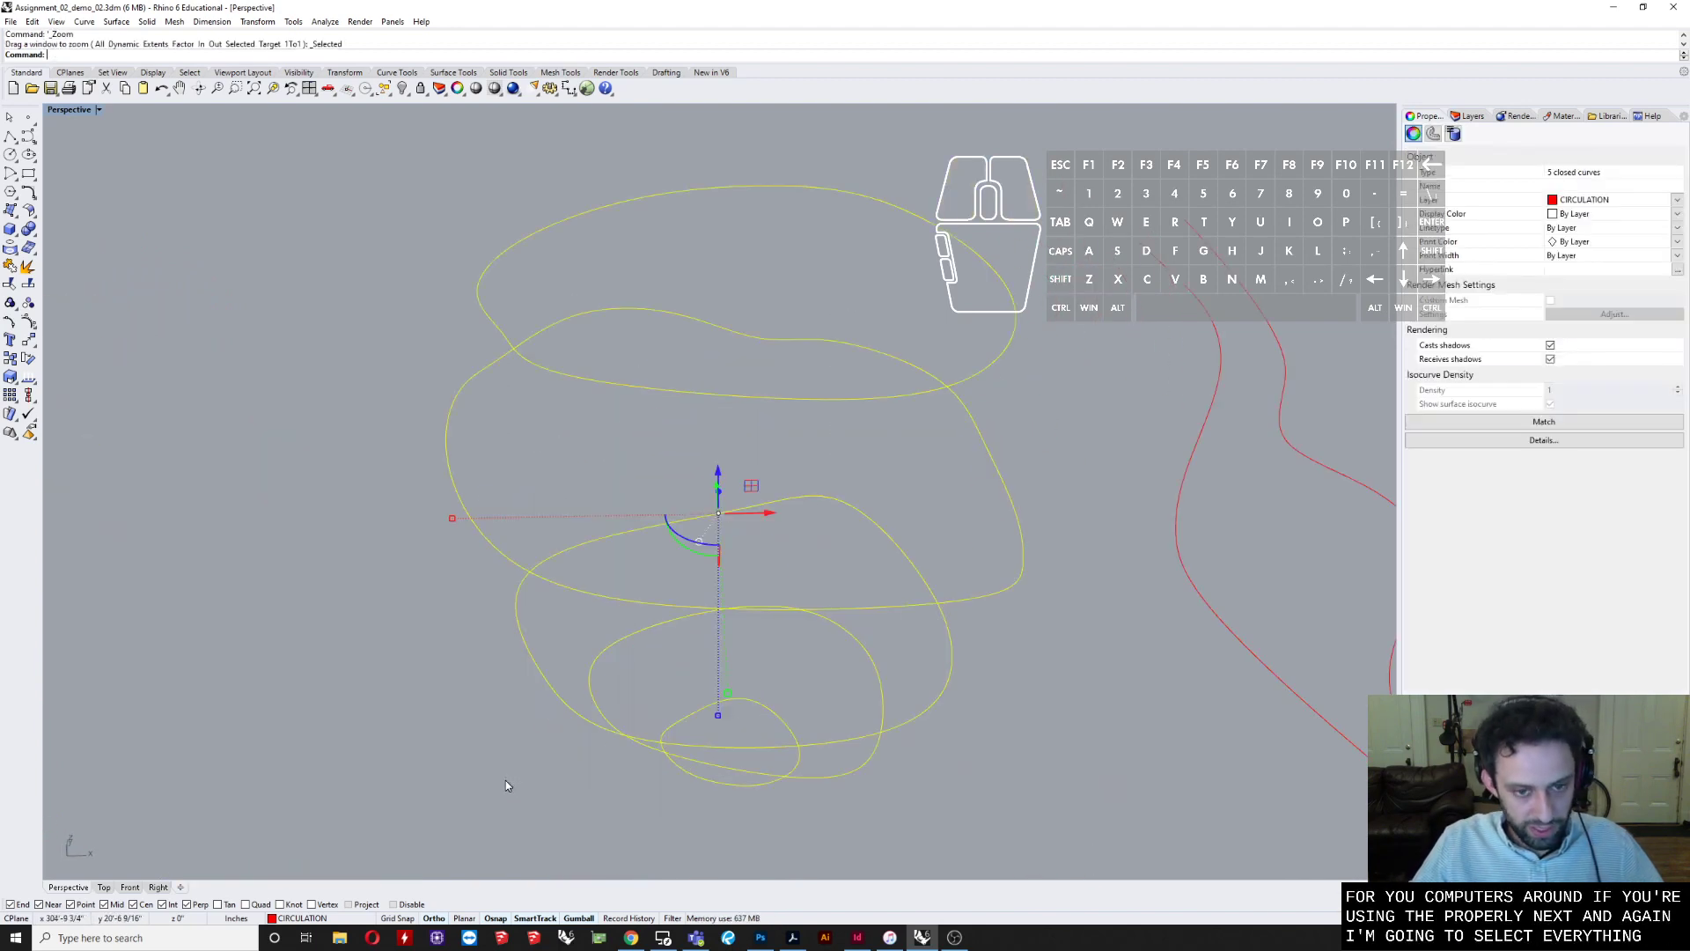
- Run Loft on the five selected curves, accept the default seam points, and move the loft options clear of the surface preview
{"action": "right_click_drag", "start_coordinate": [505, 780], "coordinate": [445, 736]}
{"action": "scroll", "coordinate": [431, 687], "scroll_direction": "down", "scroll_amount": 8}
{"action": "right_click_drag", "start_coordinate": [566, 588], "coordinate": [630, 537]}
{"action": "right_click_drag", "start_coordinate": [650, 735], "coordinate": [859, 753], "text": "shift"}
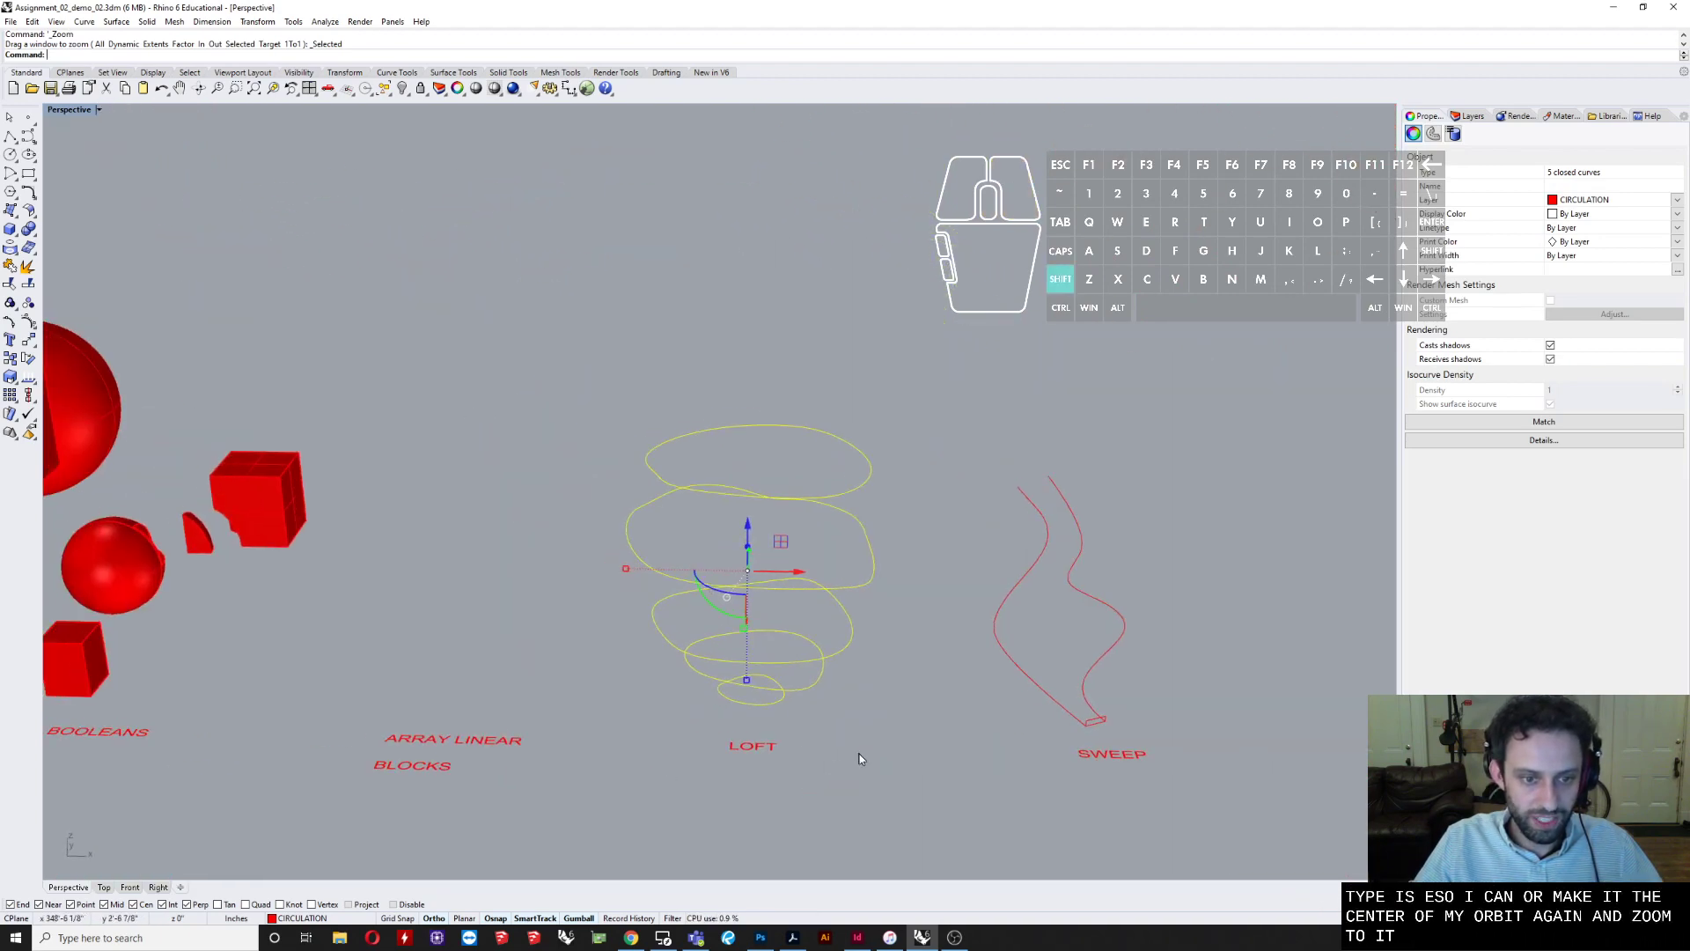
{"action": "type", "text": "loft"}
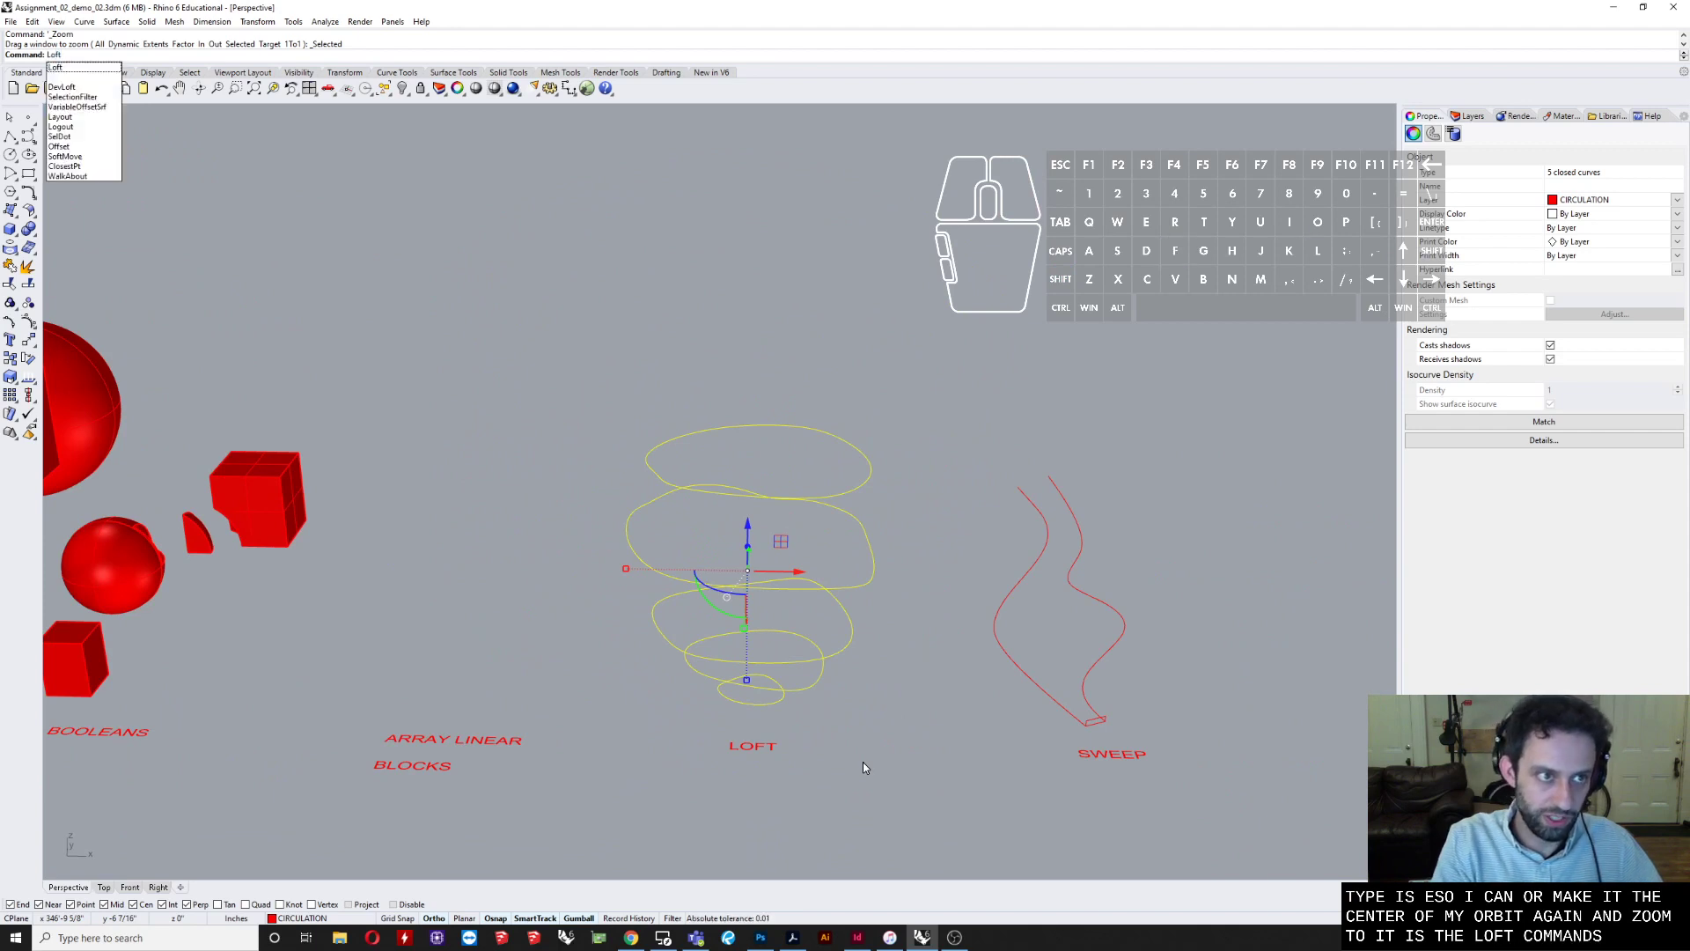
{"action": "key", "text": "Return"}
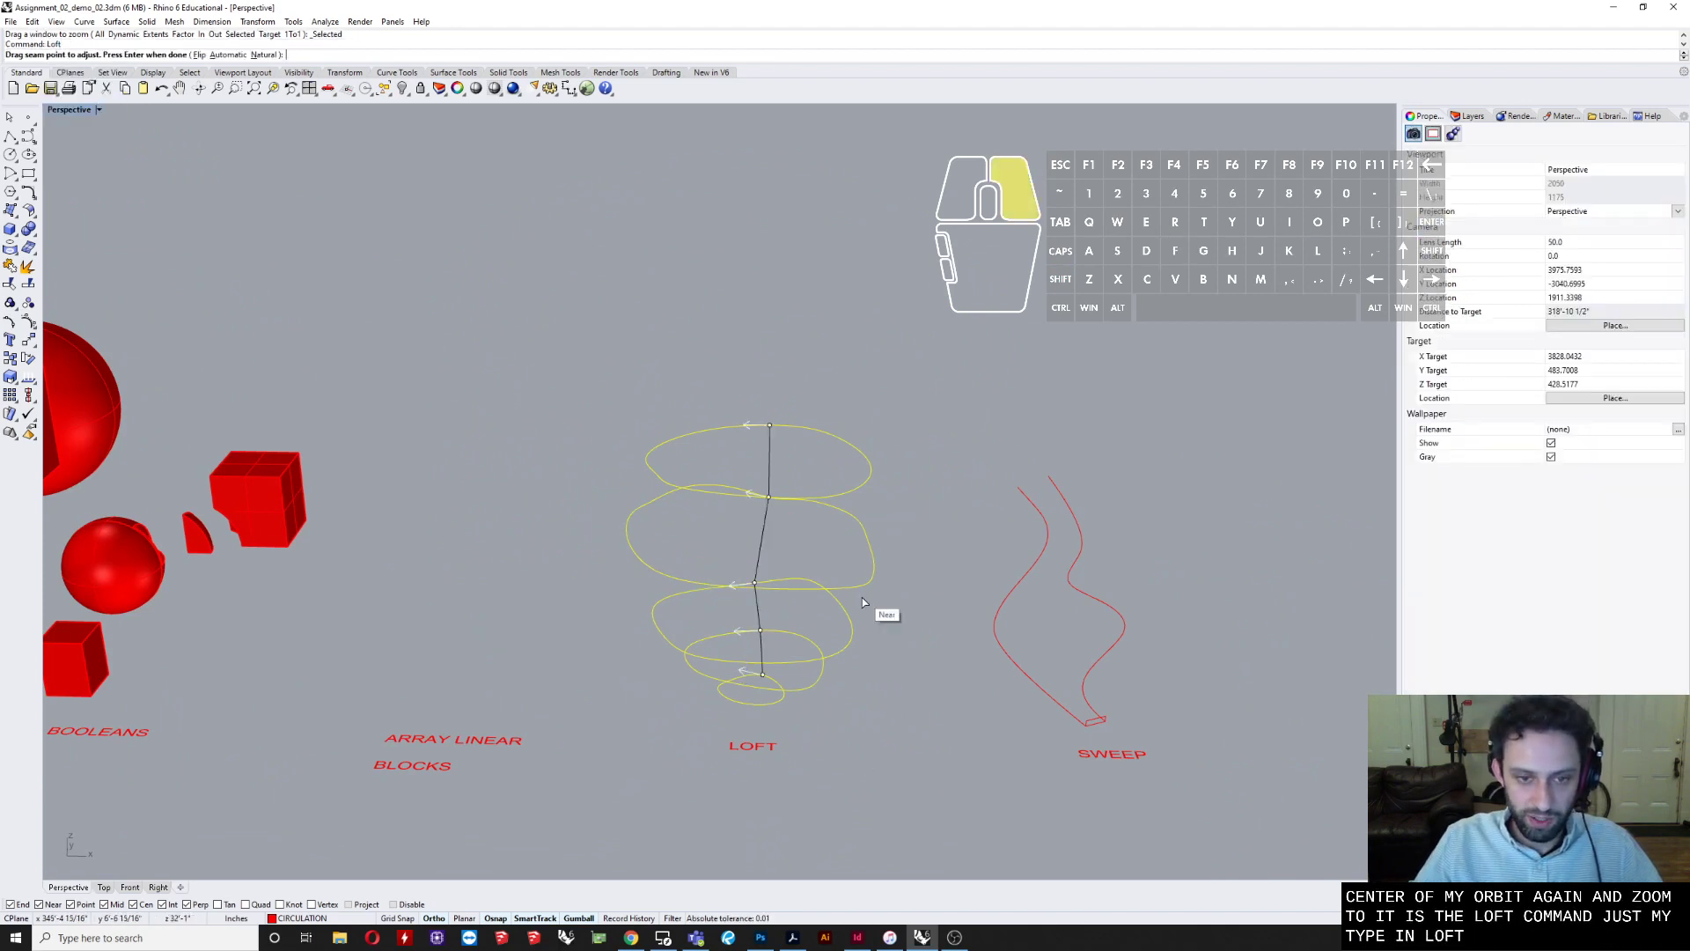
{"action": "right_click_drag", "start_coordinate": [883, 614], "coordinate": [797, 561]}
{"action": "scroll", "coordinate": [697, 652], "scroll_direction": "up", "scroll_amount": 5}
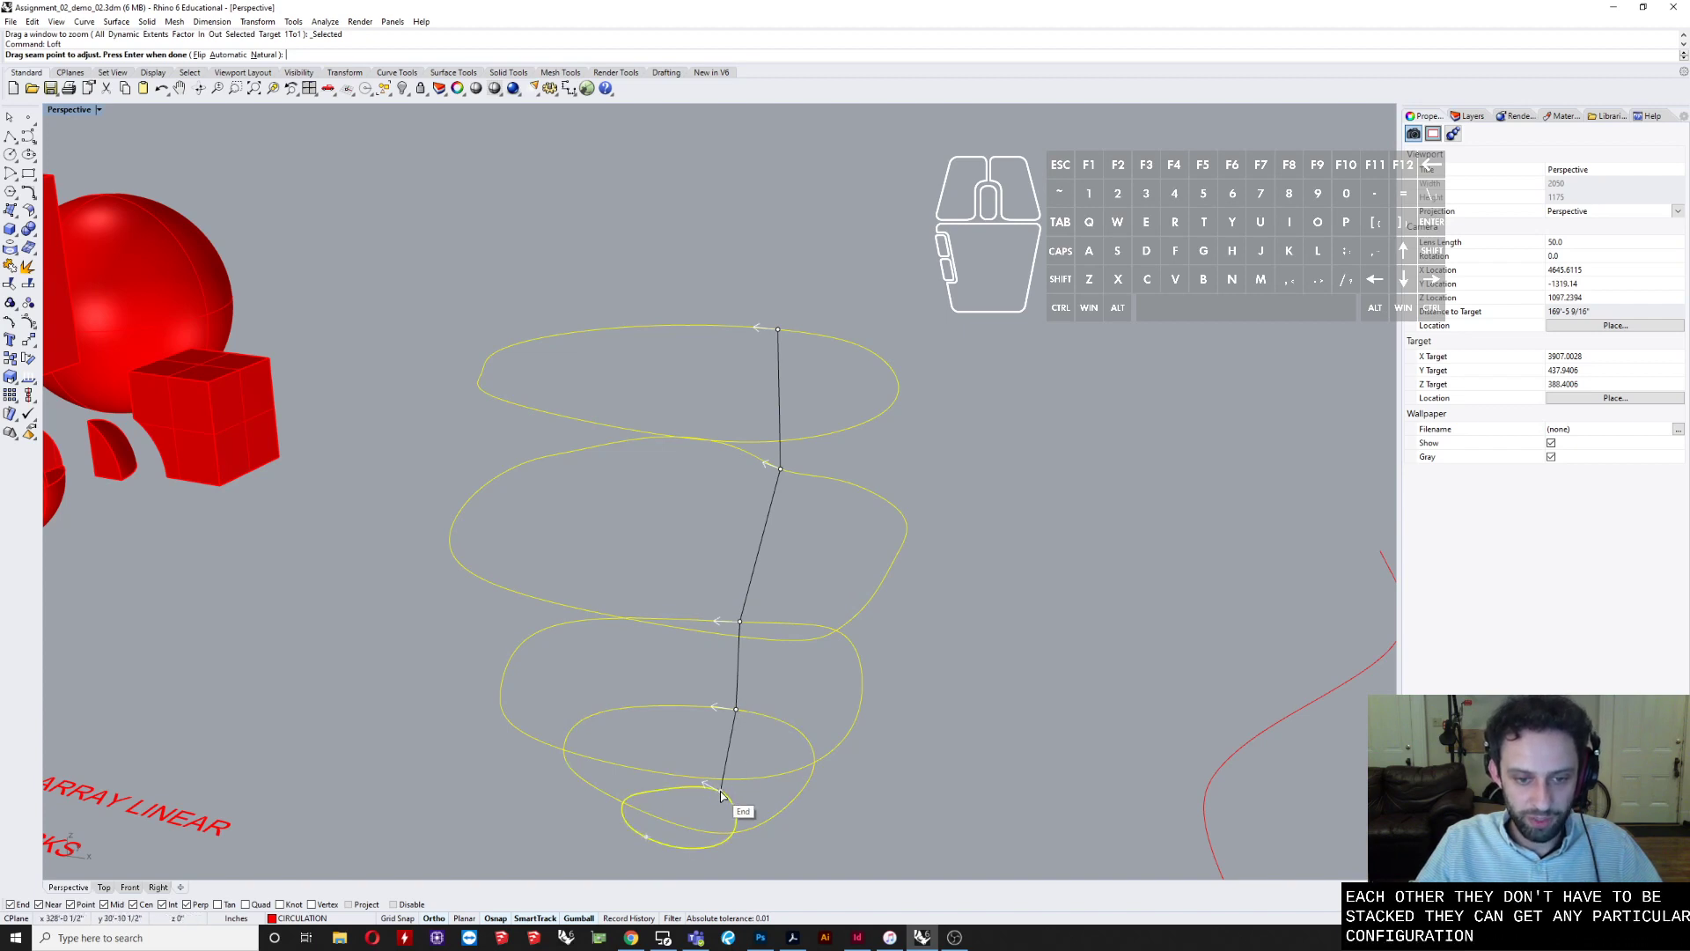
{"action": "right_click_drag", "start_coordinate": [759, 645], "coordinate": [748, 607]}
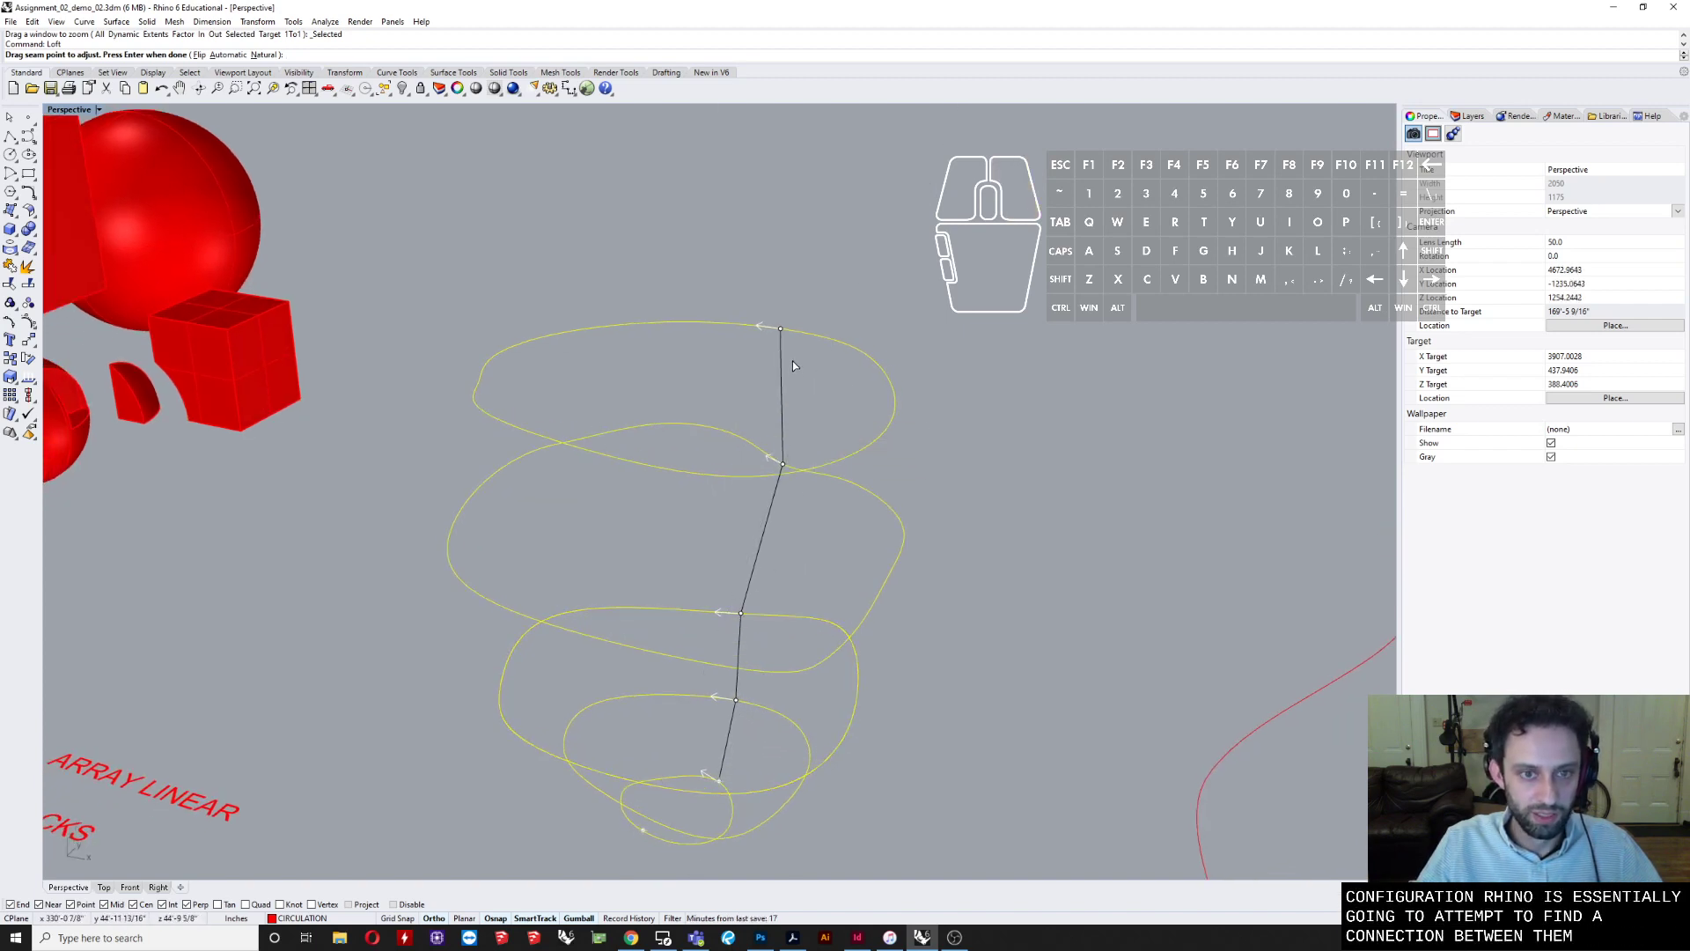
{"action": "key", "text": "Return"}
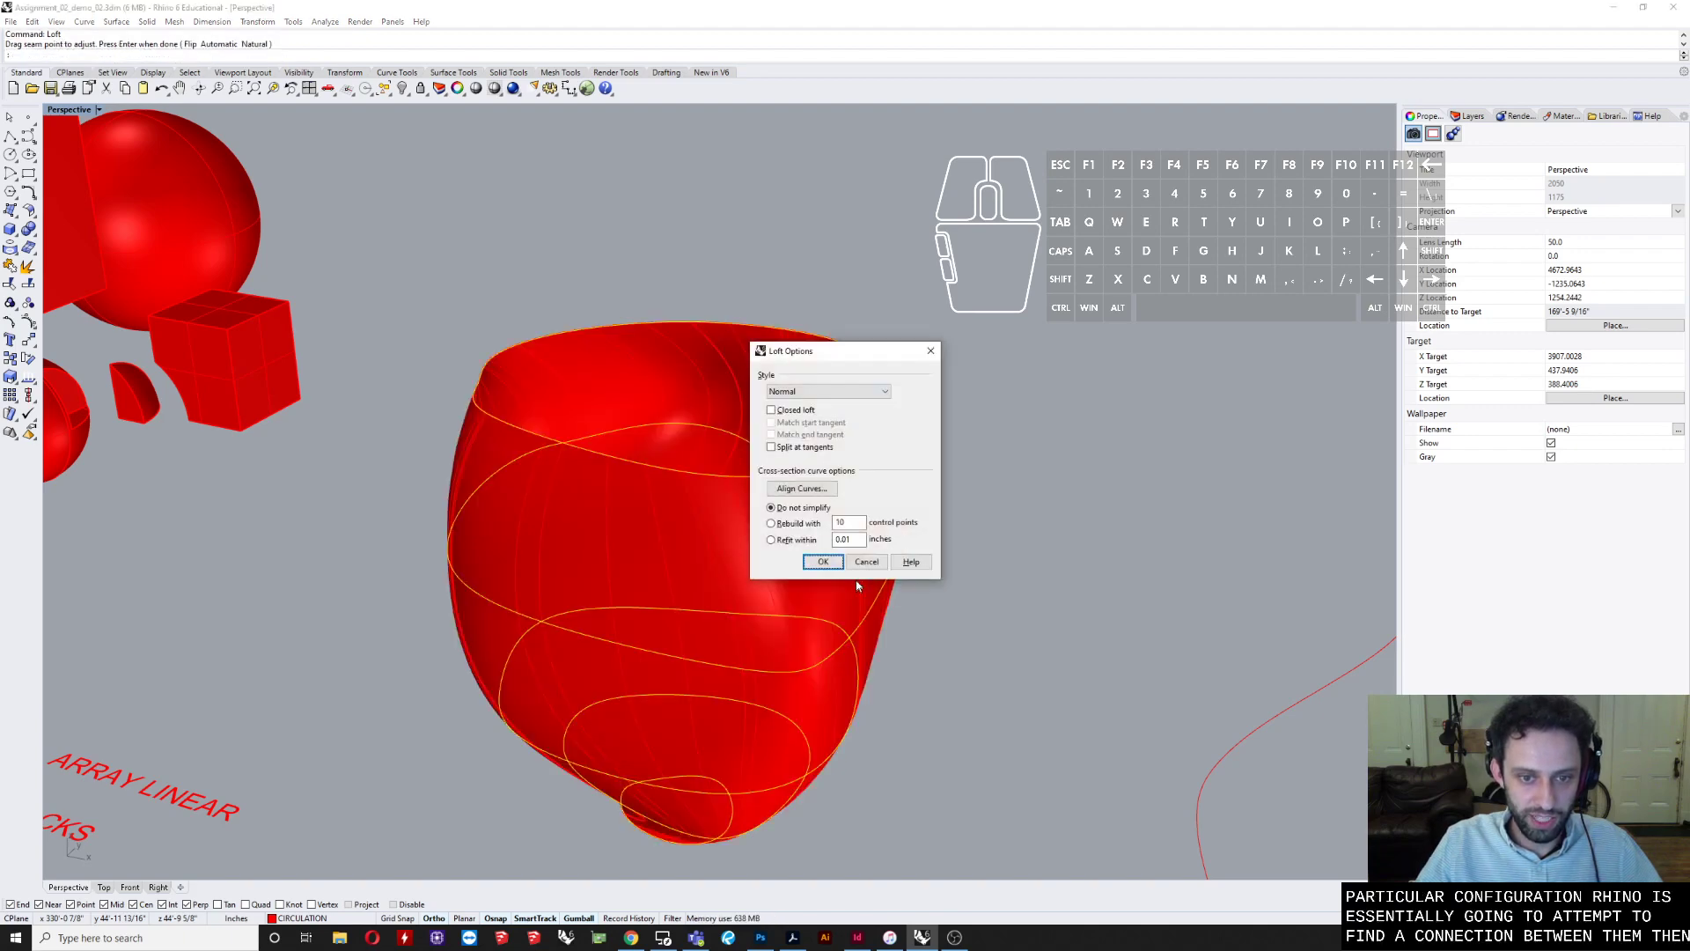
{"action": "left_click_drag", "start_coordinate": [797, 353], "coordinate": [1104, 277]}
{"action": "right_click_drag", "start_coordinate": [867, 418], "coordinate": [769, 414]}
{"action": "right_click_drag", "start_coordinate": [845, 510], "coordinate": [978, 505]}
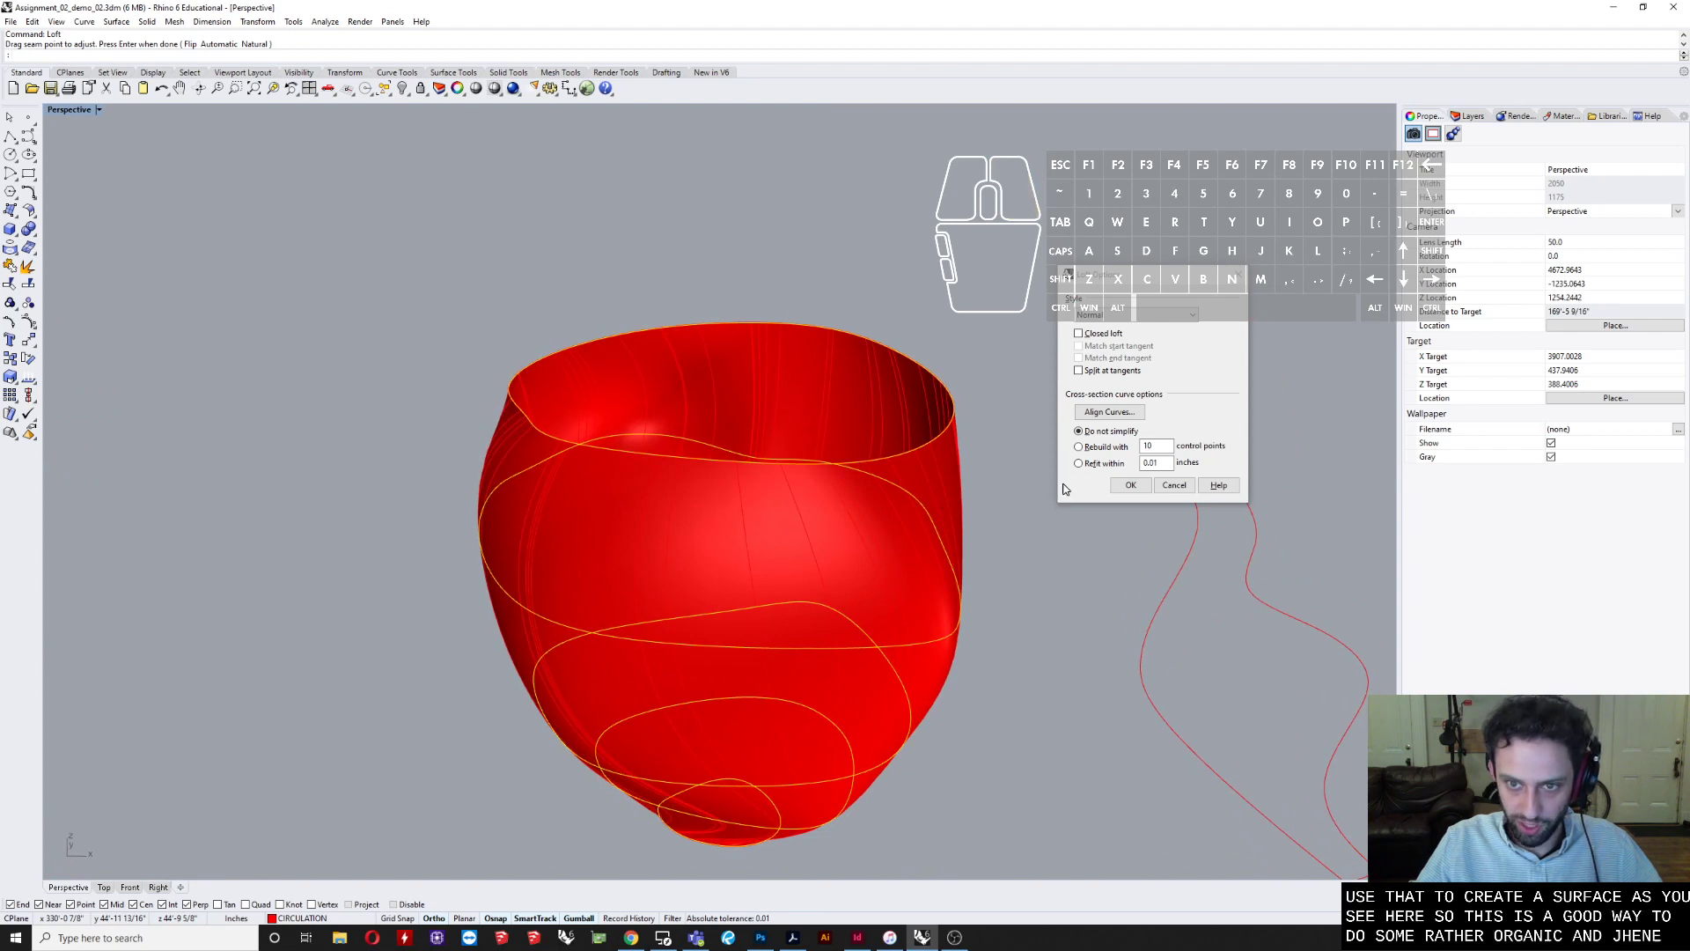
- Preview the loft with the Loose style and inspect how the surface relates to the section curves
{"action": "left_click", "coordinate": [1117, 315]}
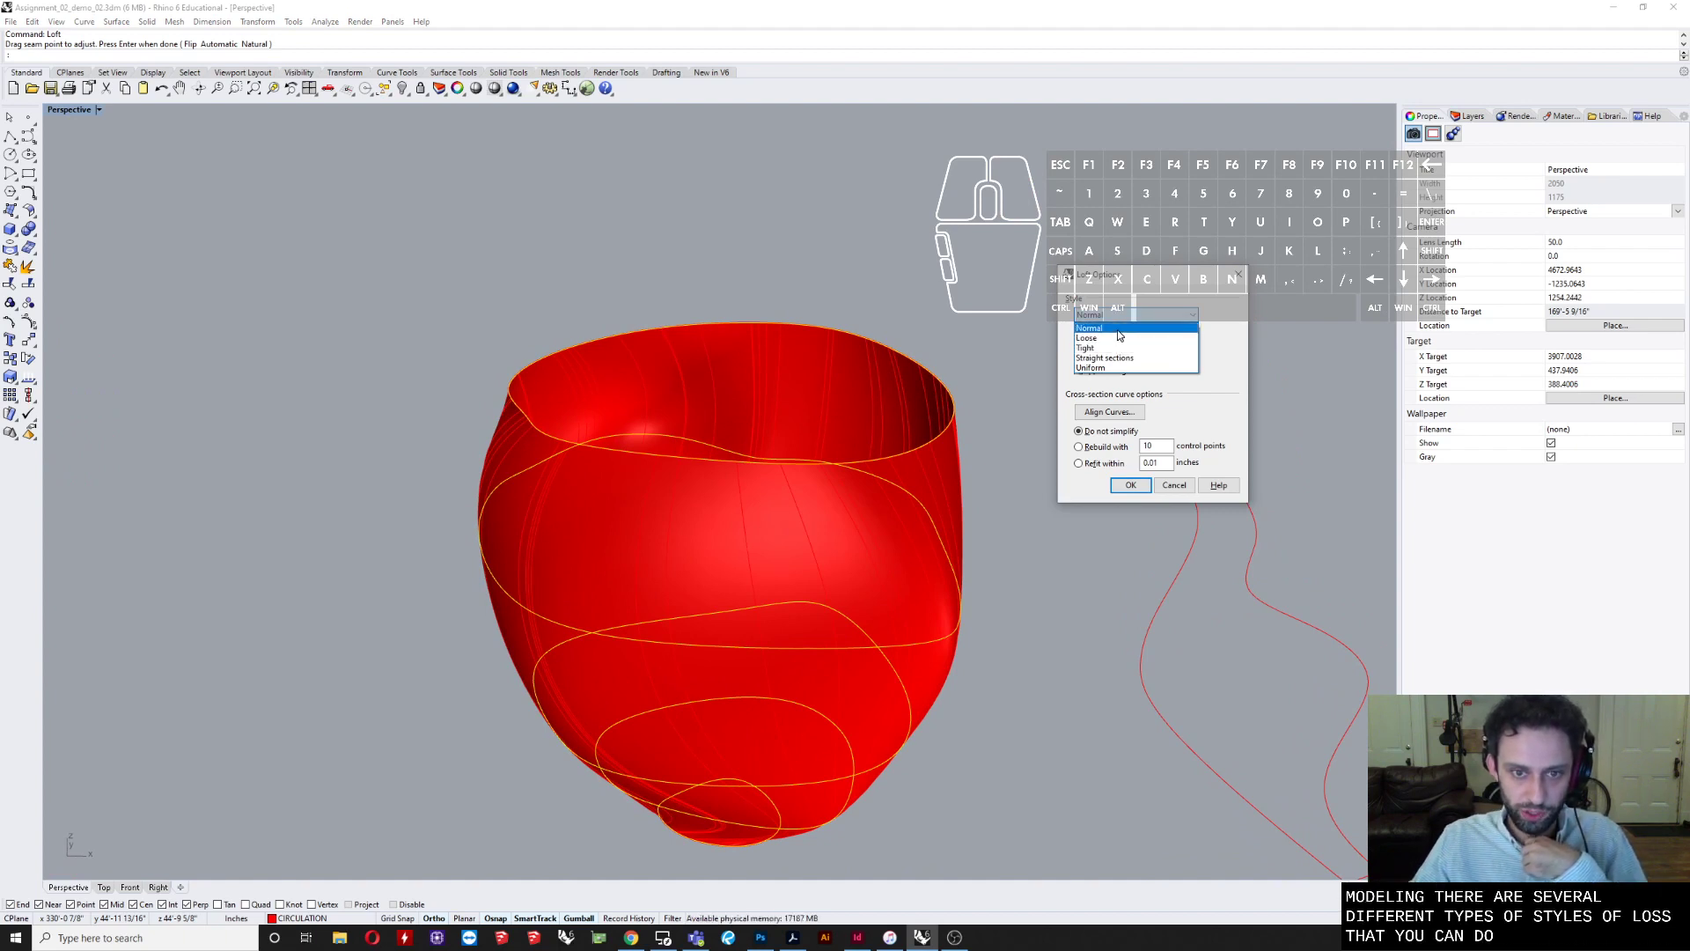
{"action": "left_click", "coordinate": [1112, 340]}
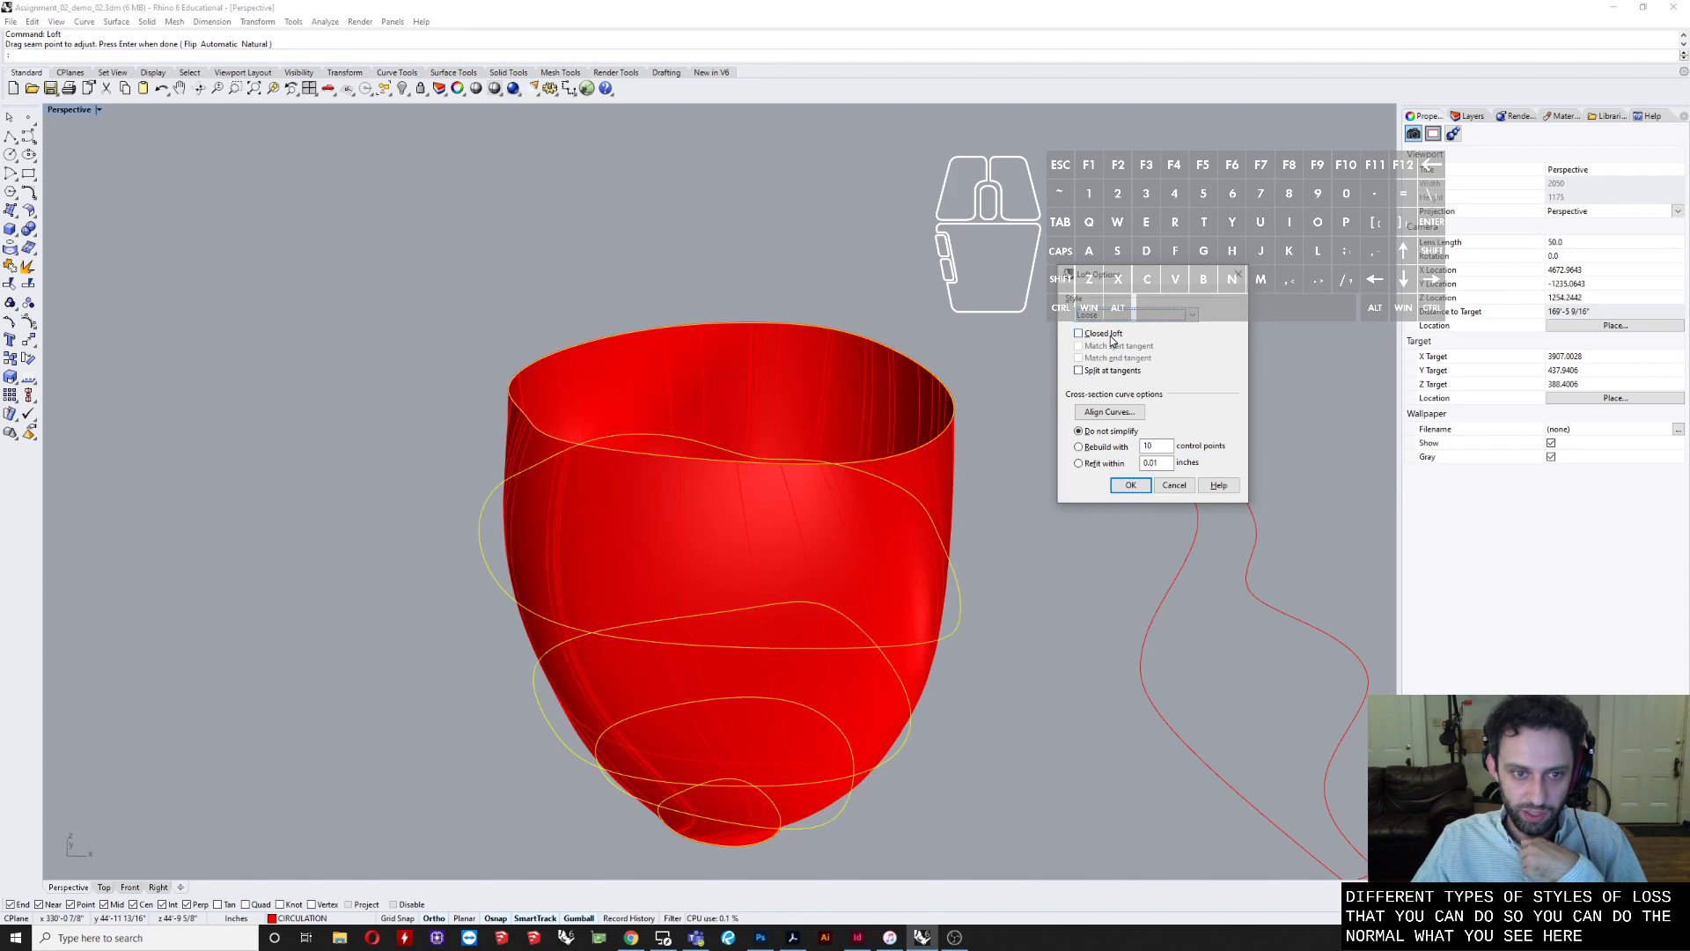
{"action": "right_click_drag", "start_coordinate": [707, 516], "coordinate": [738, 472]}
{"action": "scroll", "coordinate": [879, 495], "scroll_direction": "up", "scroll_amount": 4}
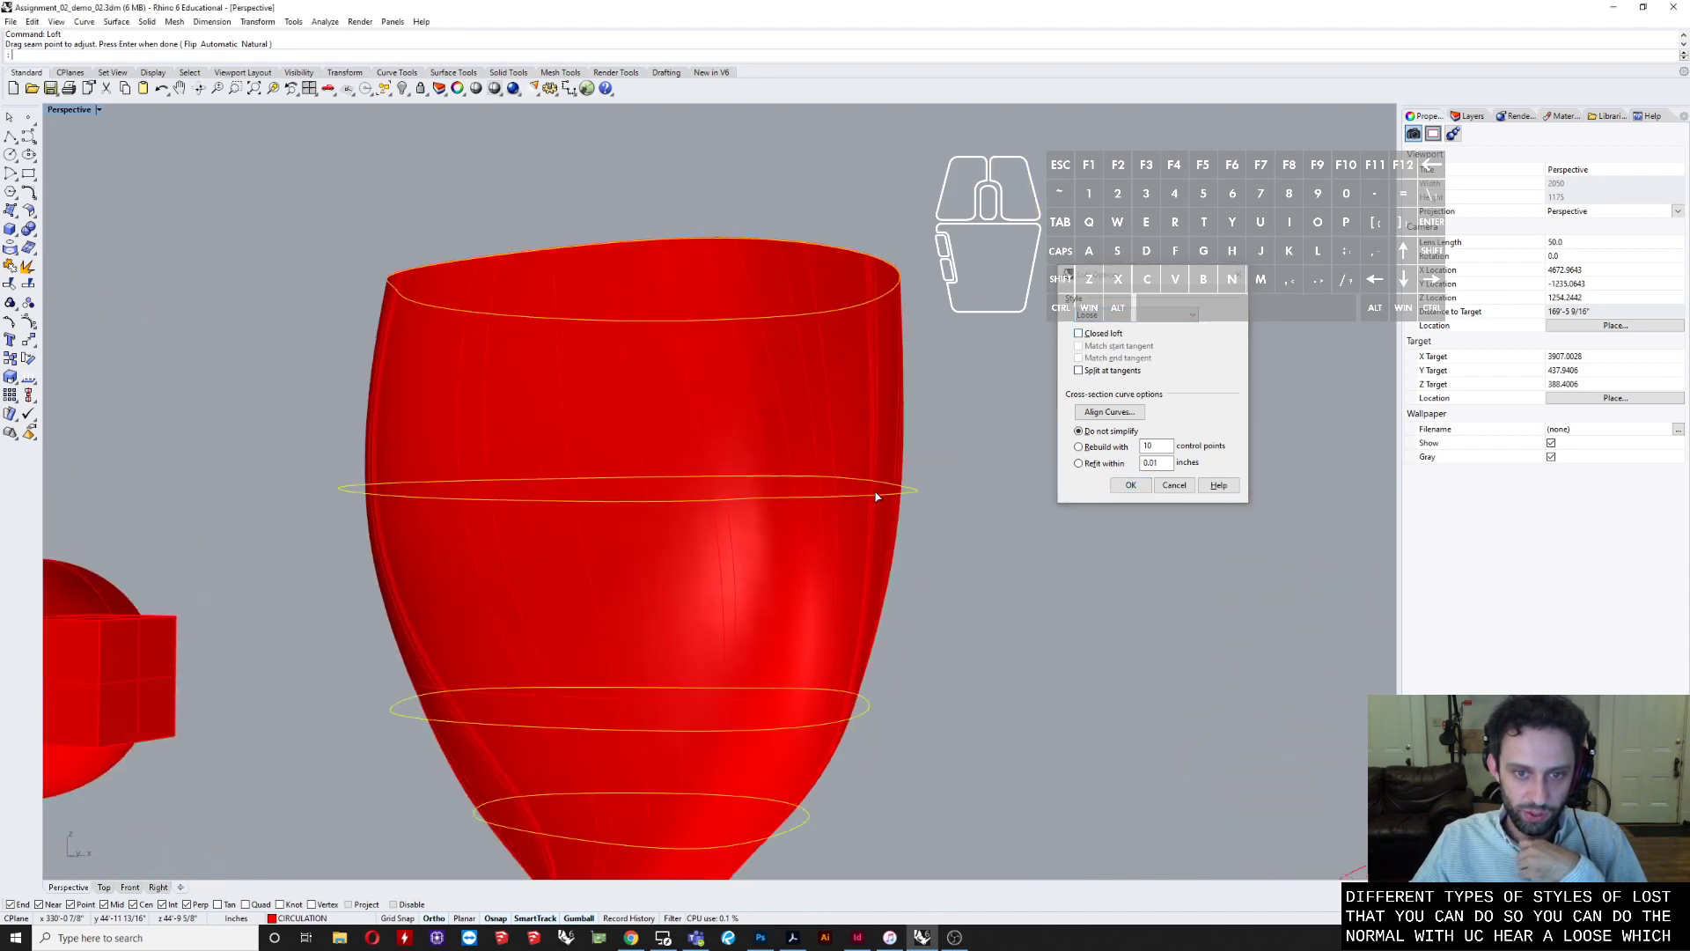
{"action": "right_click_drag", "start_coordinate": [879, 495], "coordinate": [955, 398]}
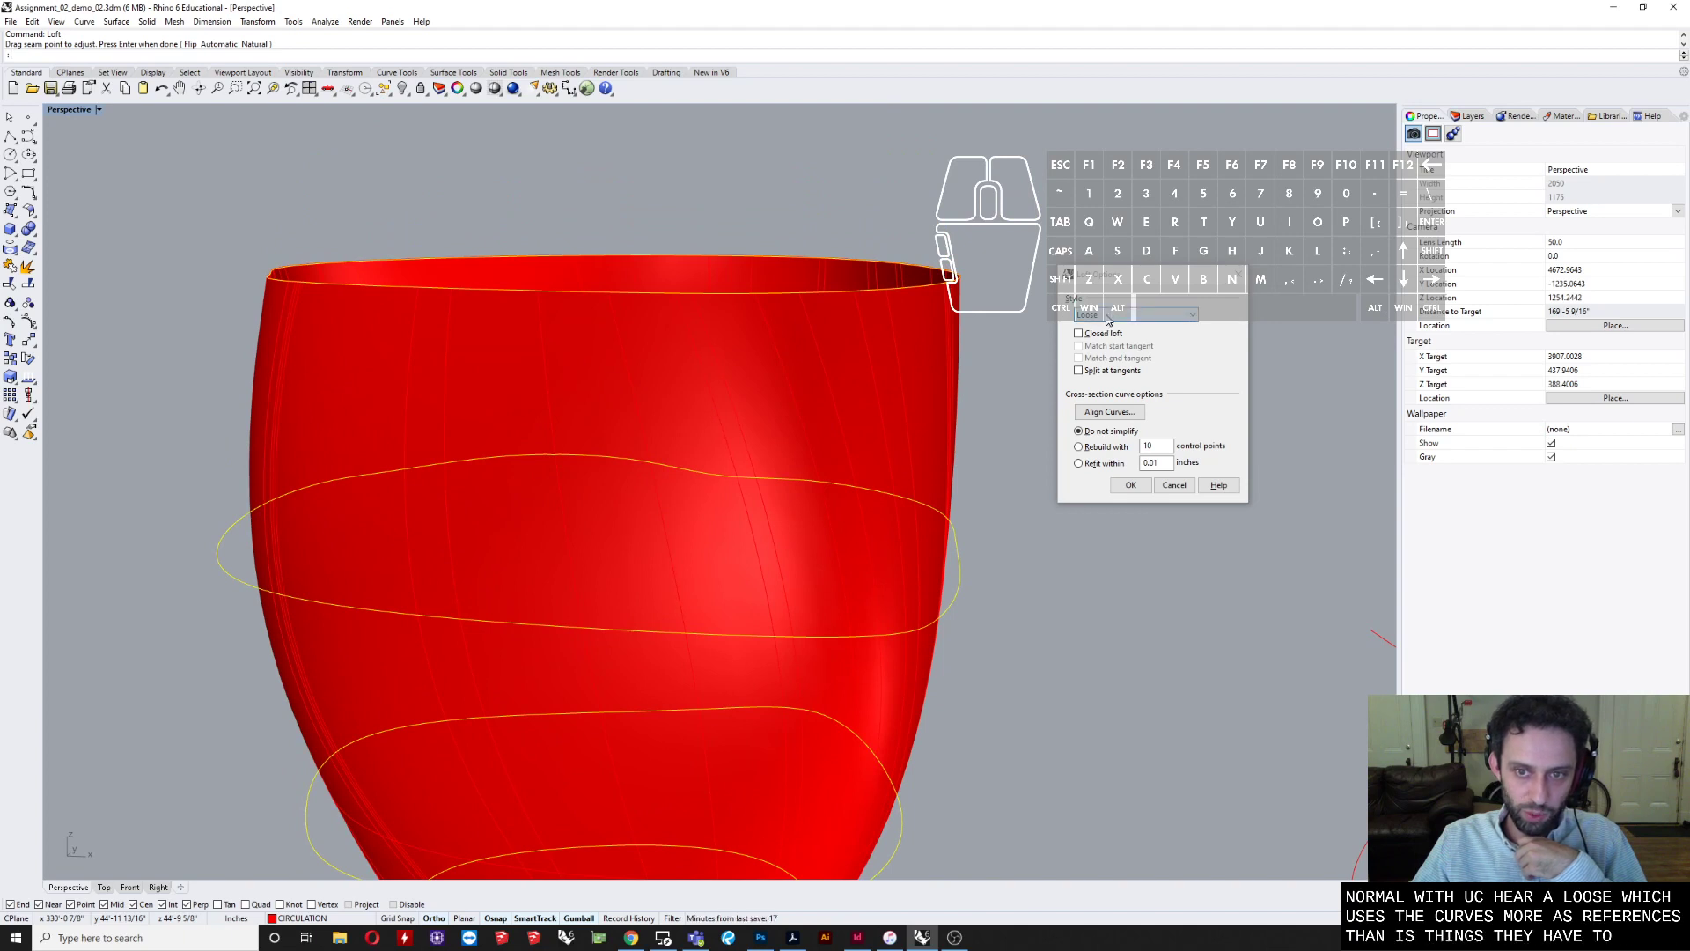
- Preview the loft with the Tight style and with the Straight sections style
{"action": "left_click", "coordinate": [1108, 317]}
{"action": "left_click", "coordinate": [1097, 348]}
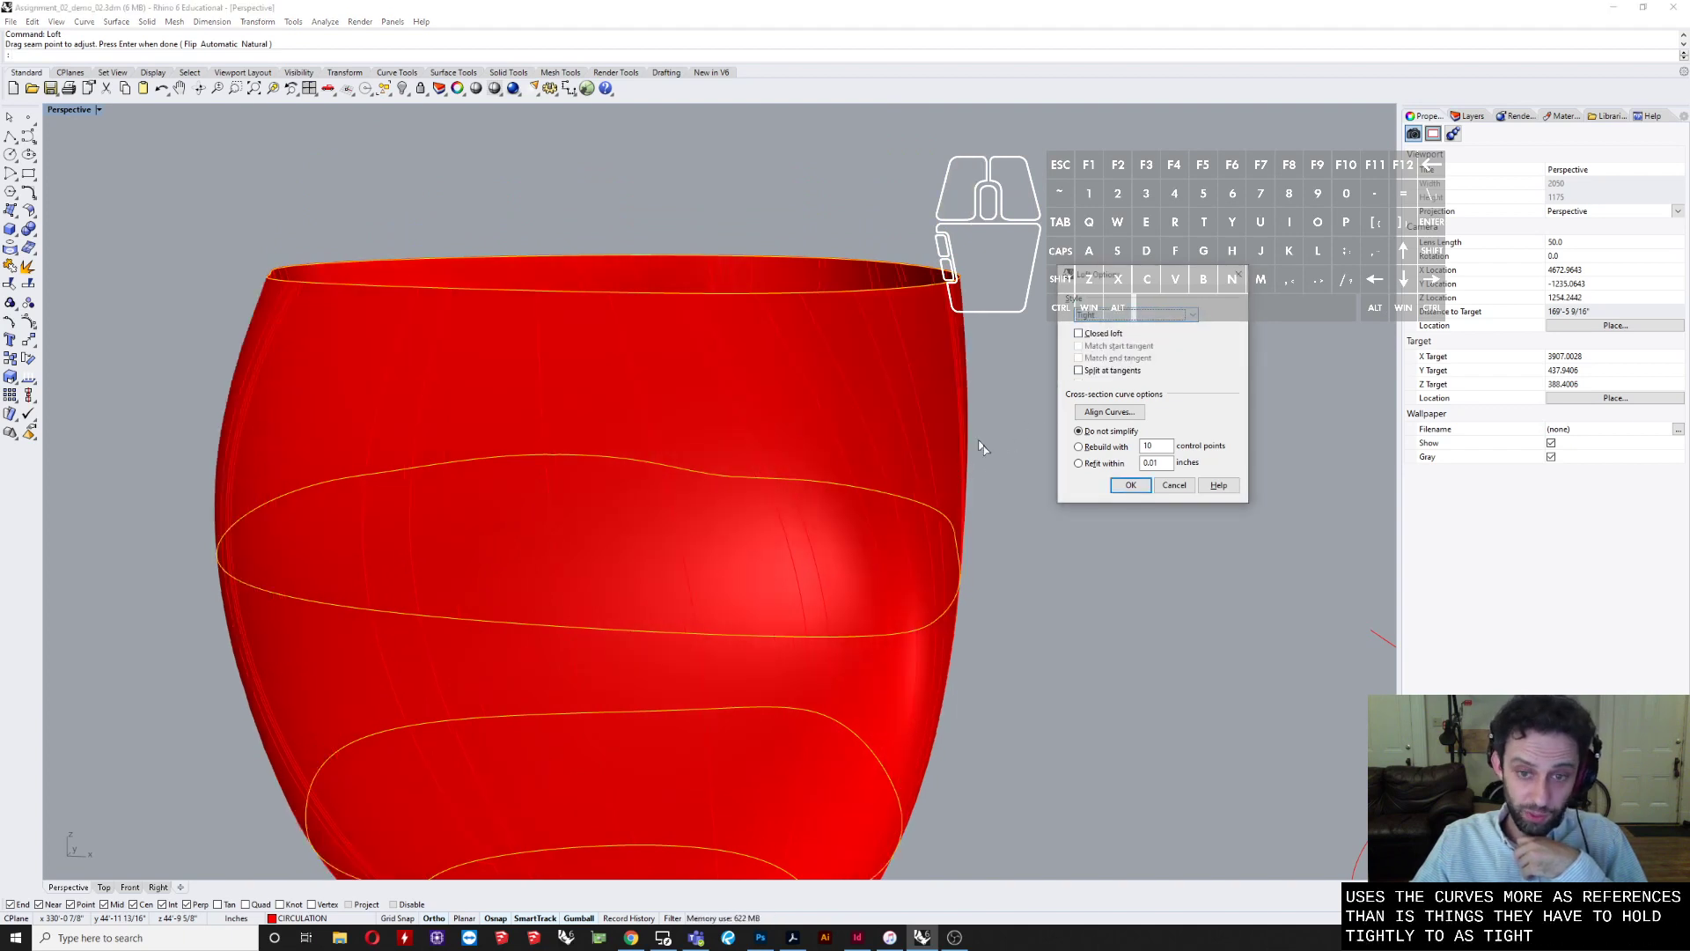
{"action": "left_click", "coordinate": [1102, 314]}
{"action": "left_click", "coordinate": [1100, 353]}
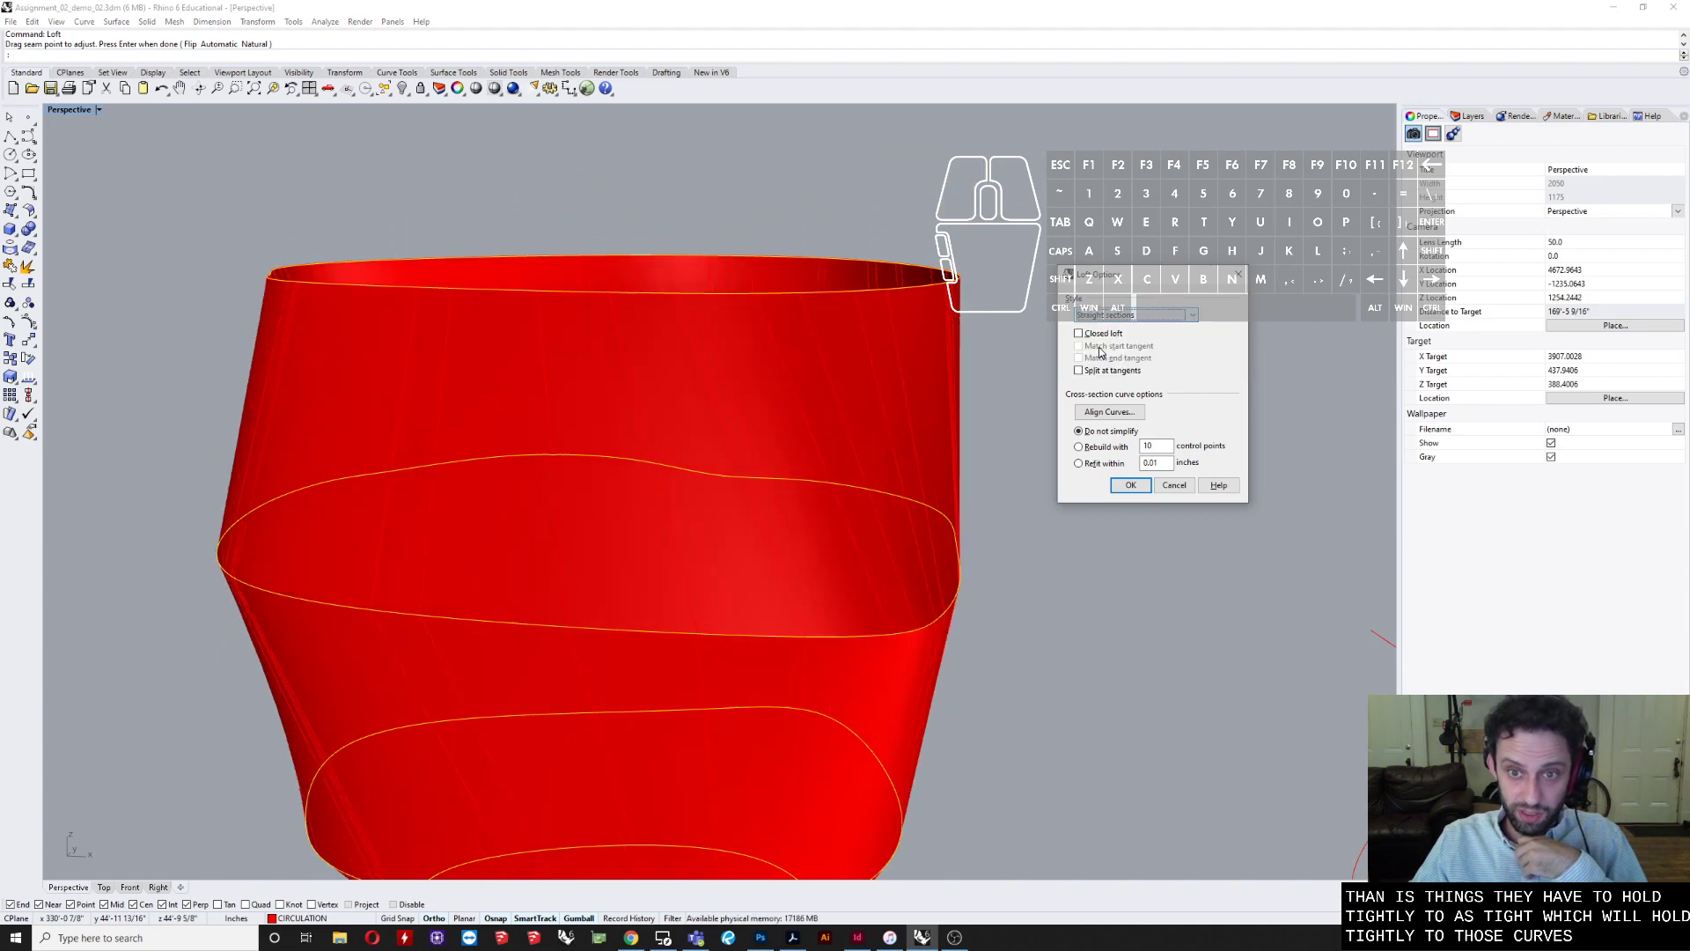
{"action": "mouse_move", "coordinate": [986, 471]}
{"action": "right_mouse_down"}
{"action": "mouse_move", "coordinate": [924, 446]}
{"action": "mouse_move", "coordinate": [927, 483]}
{"action": "mouse_move", "coordinate": [1027, 468]}
{"action": "mouse_move", "coordinate": [1013, 468]}
{"action": "right_mouse_up"}
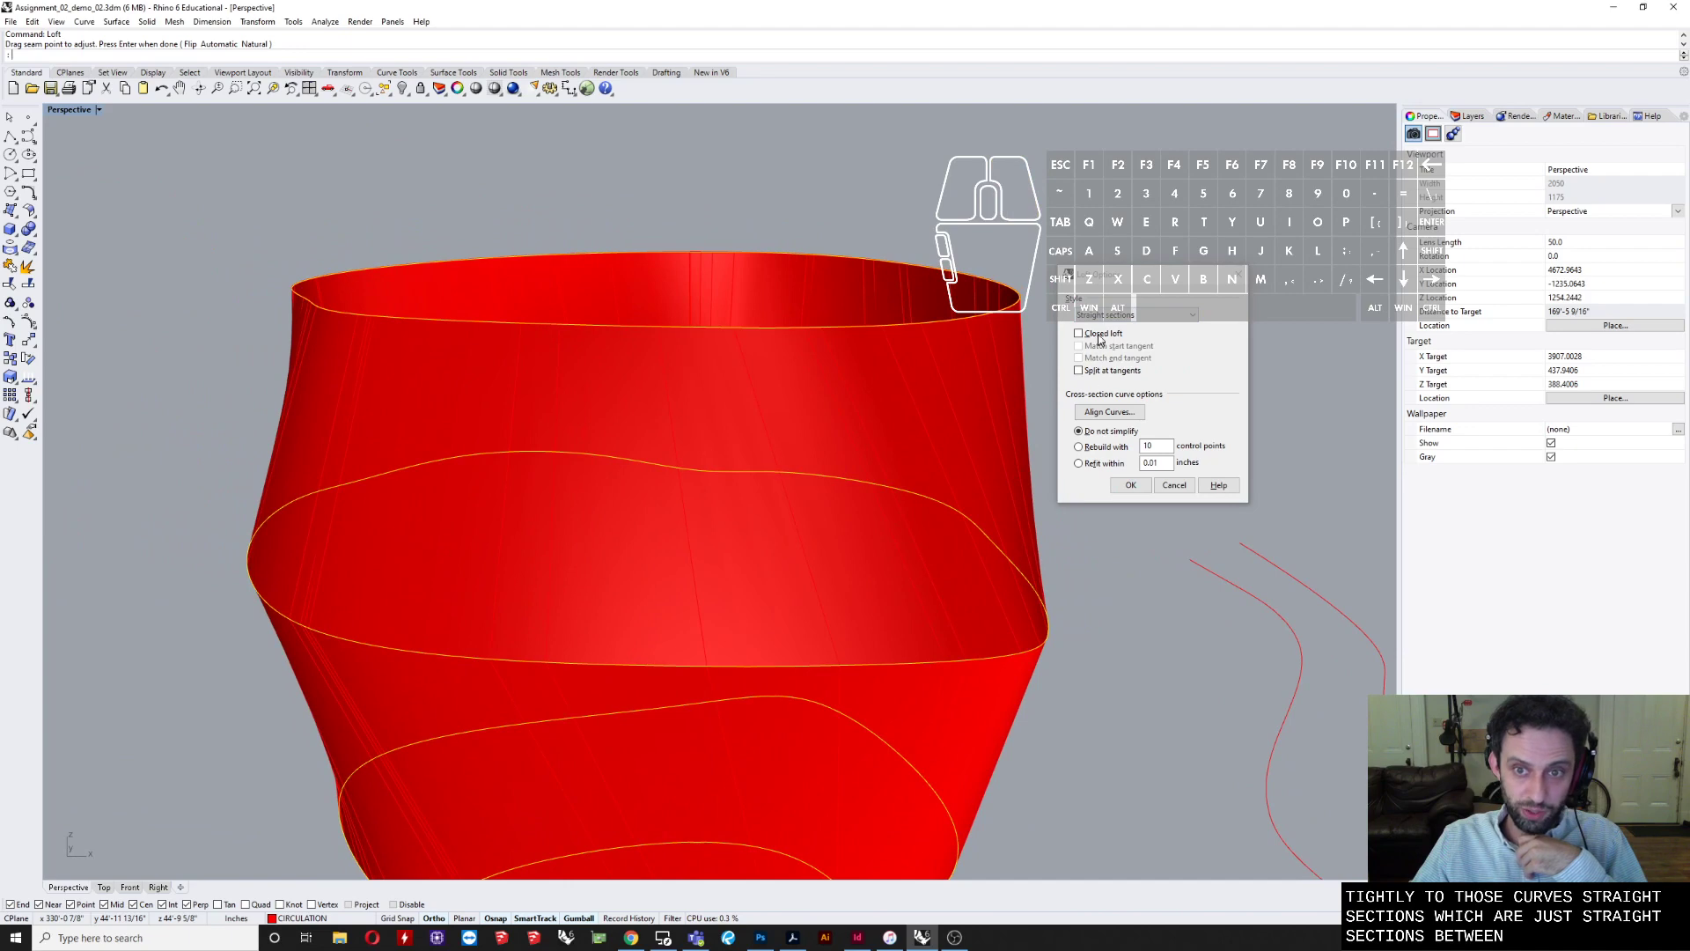
- Preview the loft with the Uniform style, and set the style back to Normal
{"action": "left_click", "coordinate": [1099, 314]}
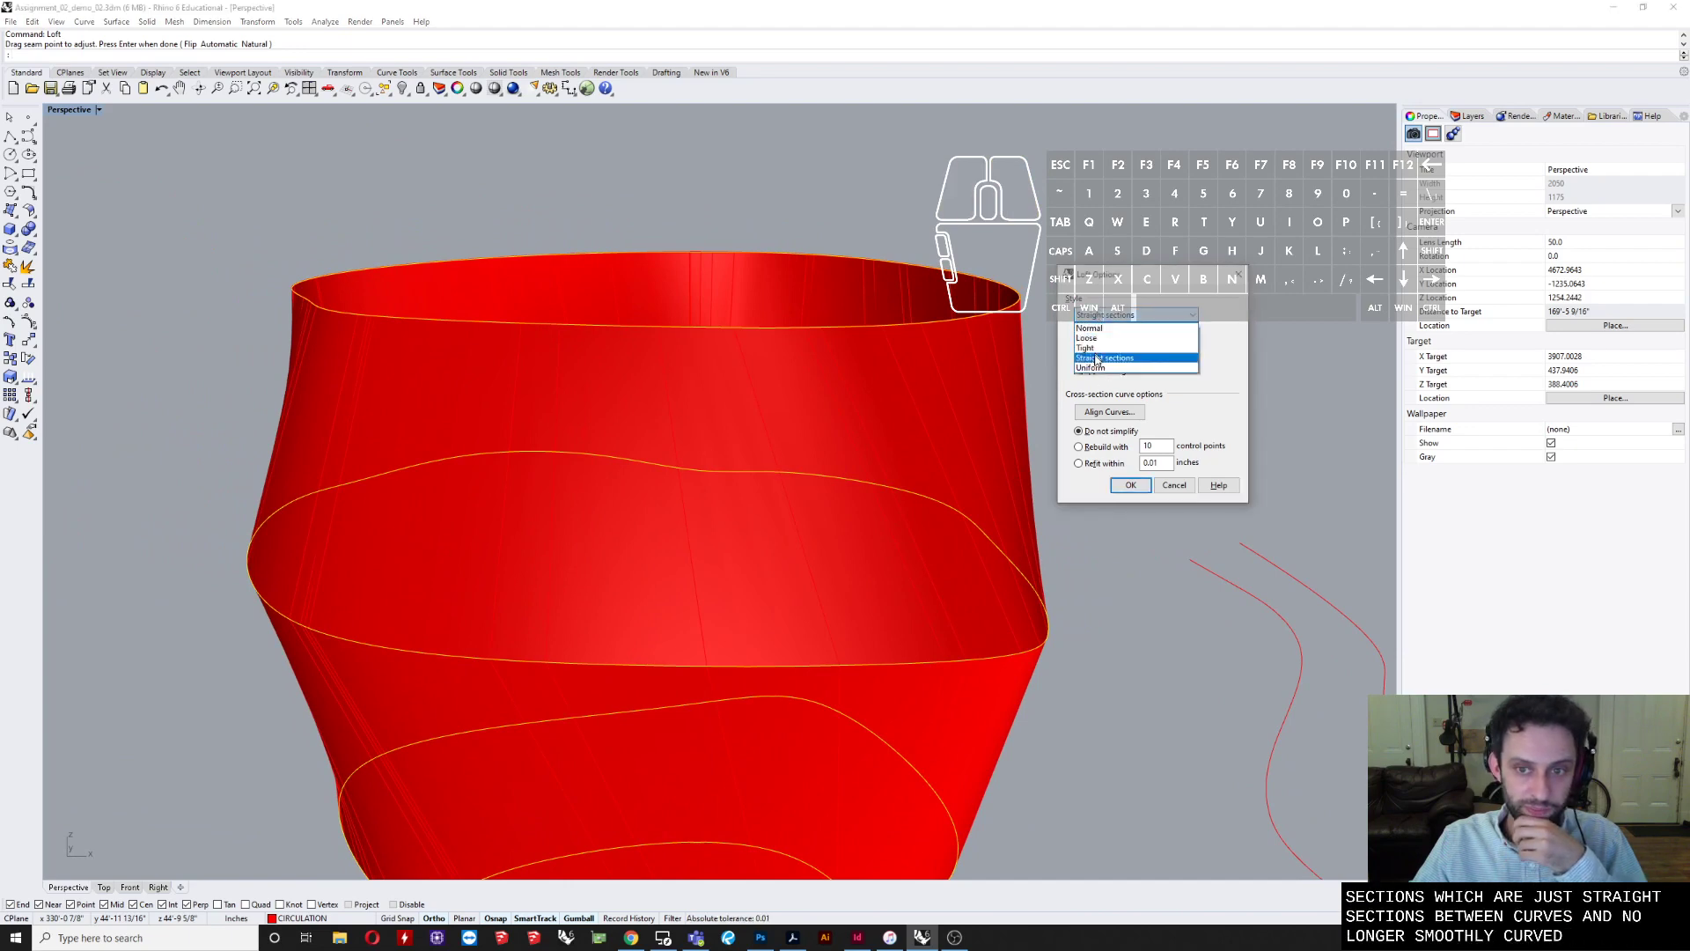
{"action": "left_click", "coordinate": [1095, 367]}
{"action": "mouse_move", "coordinate": [915, 457]}
{"action": "right_mouse_down"}
{"action": "mouse_move", "coordinate": [879, 513]}
{"action": "mouse_move", "coordinate": [933, 432]}
{"action": "right_mouse_up"}
{"action": "left_click", "coordinate": [1100, 315]}
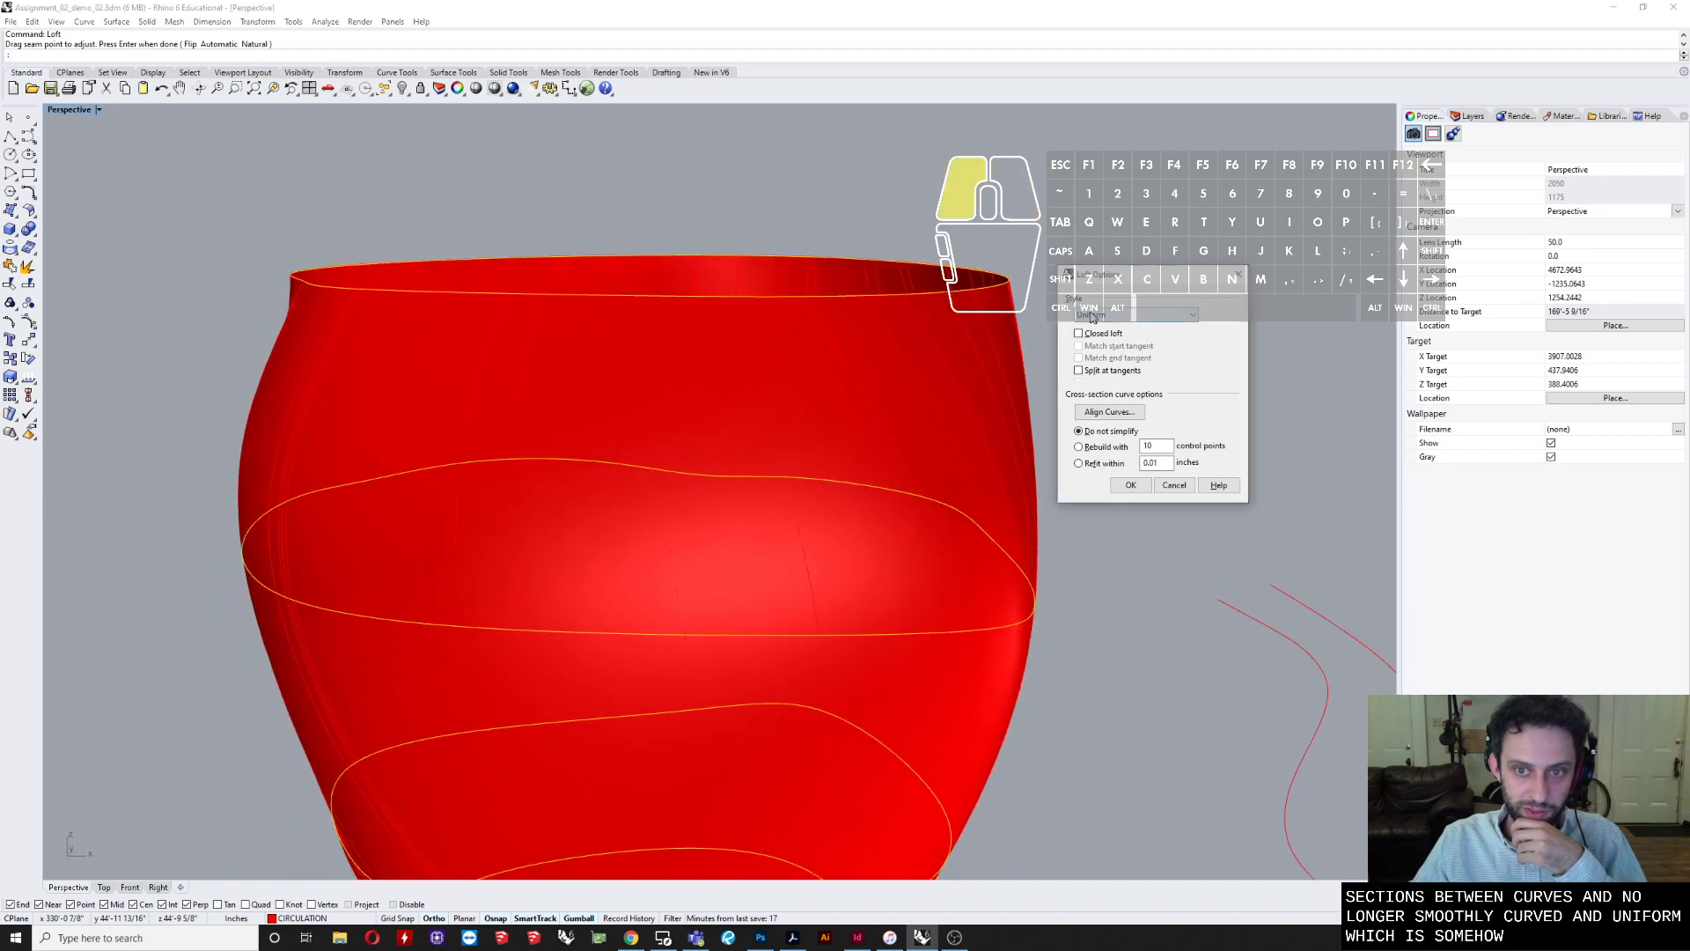
{"action": "left_click", "coordinate": [1092, 327]}
{"action": "scroll", "coordinate": [669, 326], "scroll_direction": "down", "scroll_amount": 4}
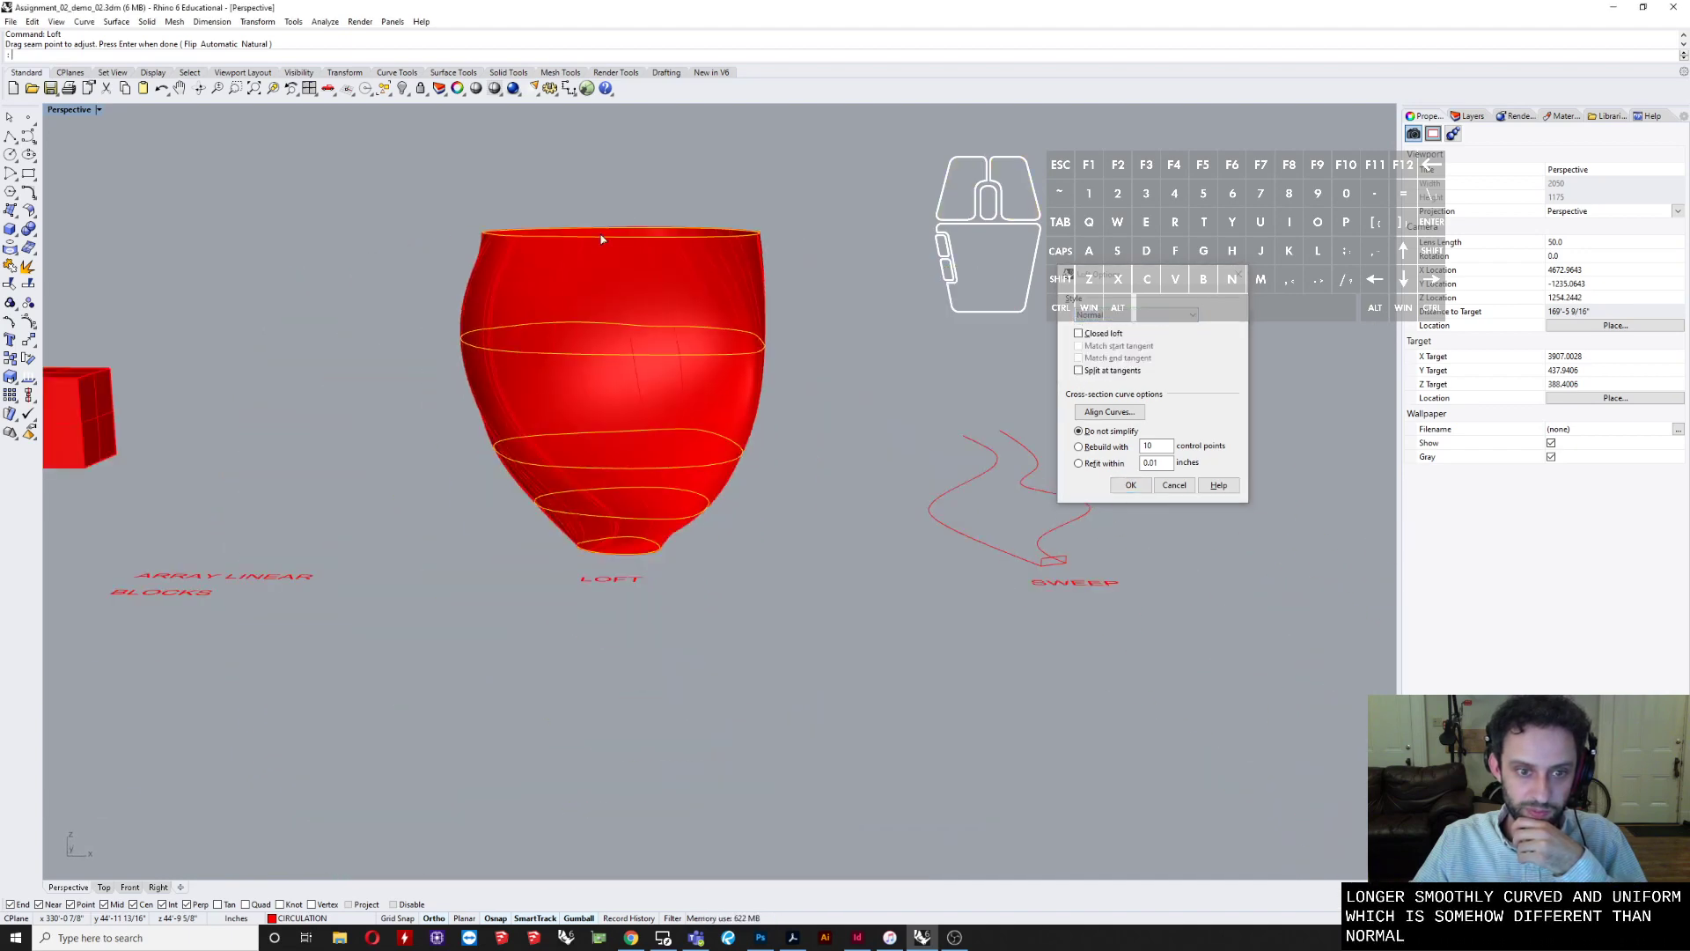
- Create the loft surface through the five closed curves with the Normal style and without simplifying the section curves
{"action": "right_click_drag", "start_coordinate": [643, 282], "coordinate": [665, 348]}
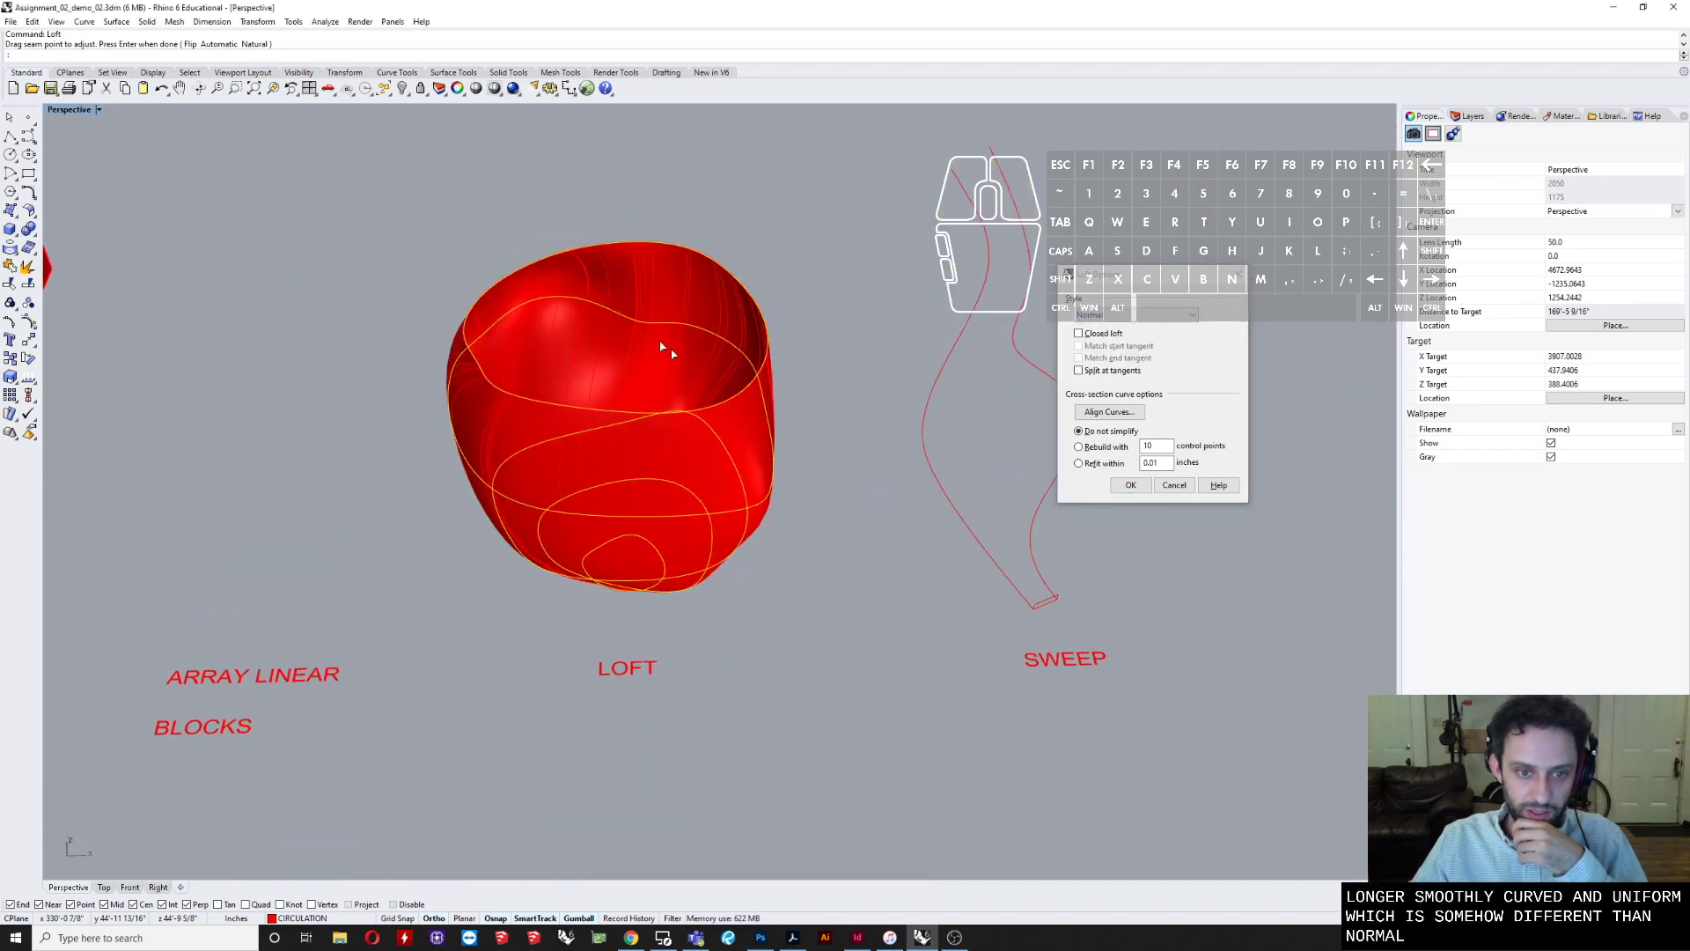
{"action": "right_click_drag", "start_coordinate": [829, 614], "coordinate": [834, 587]}
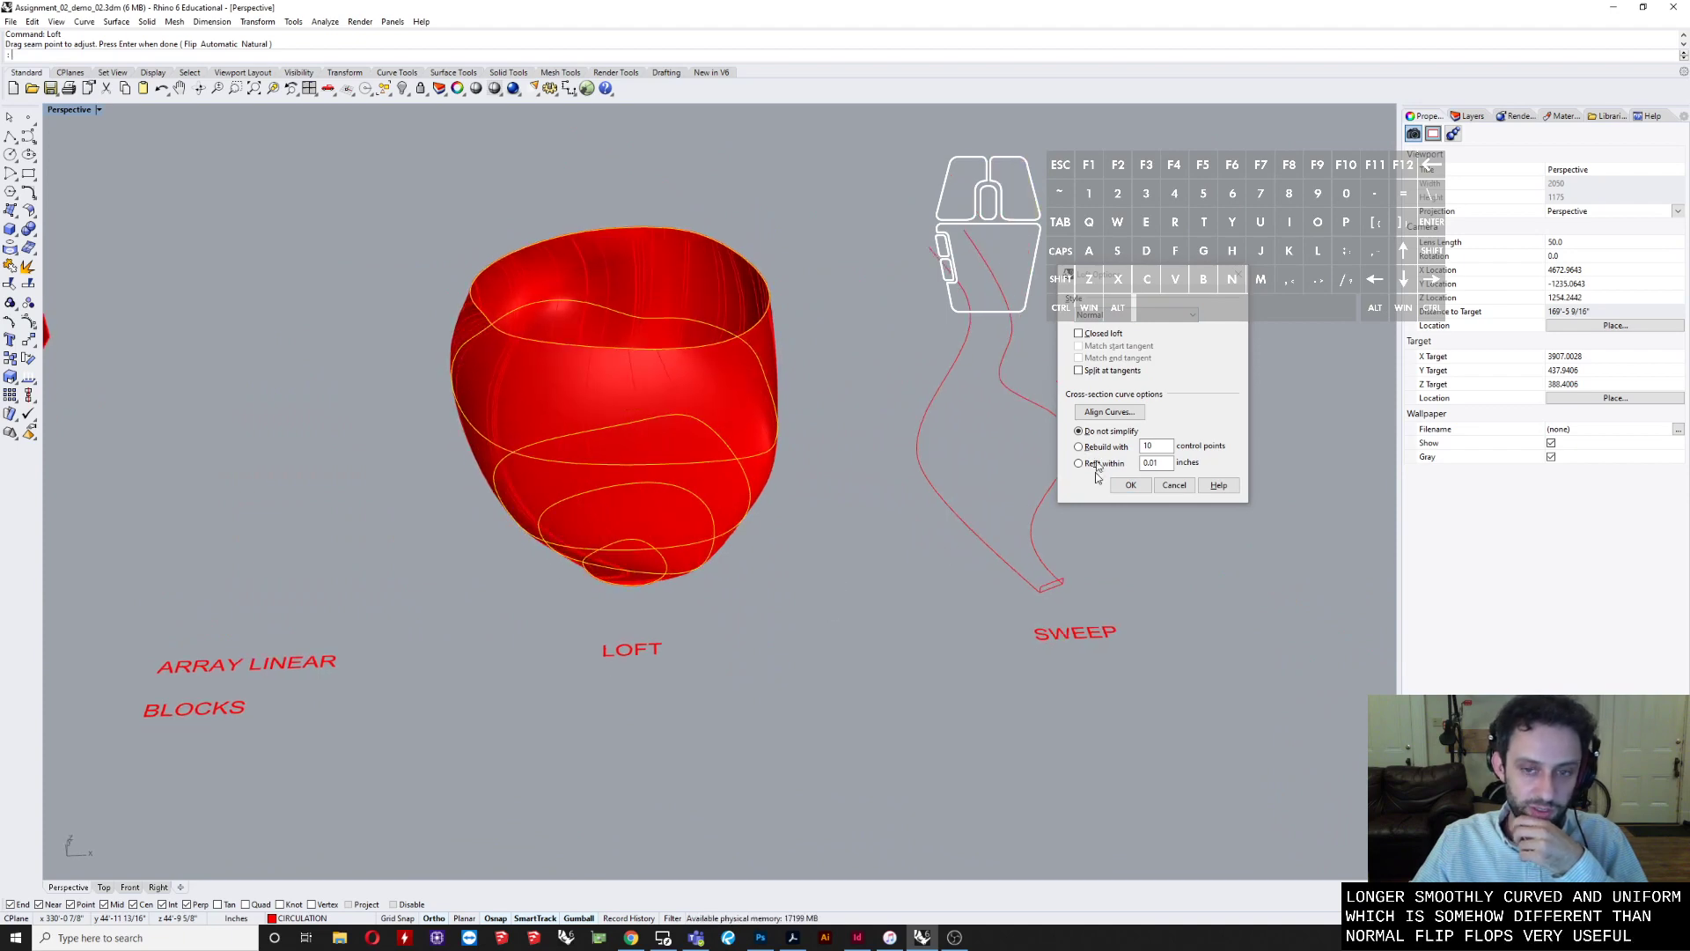
{"action": "left_click", "coordinate": [1128, 488]}
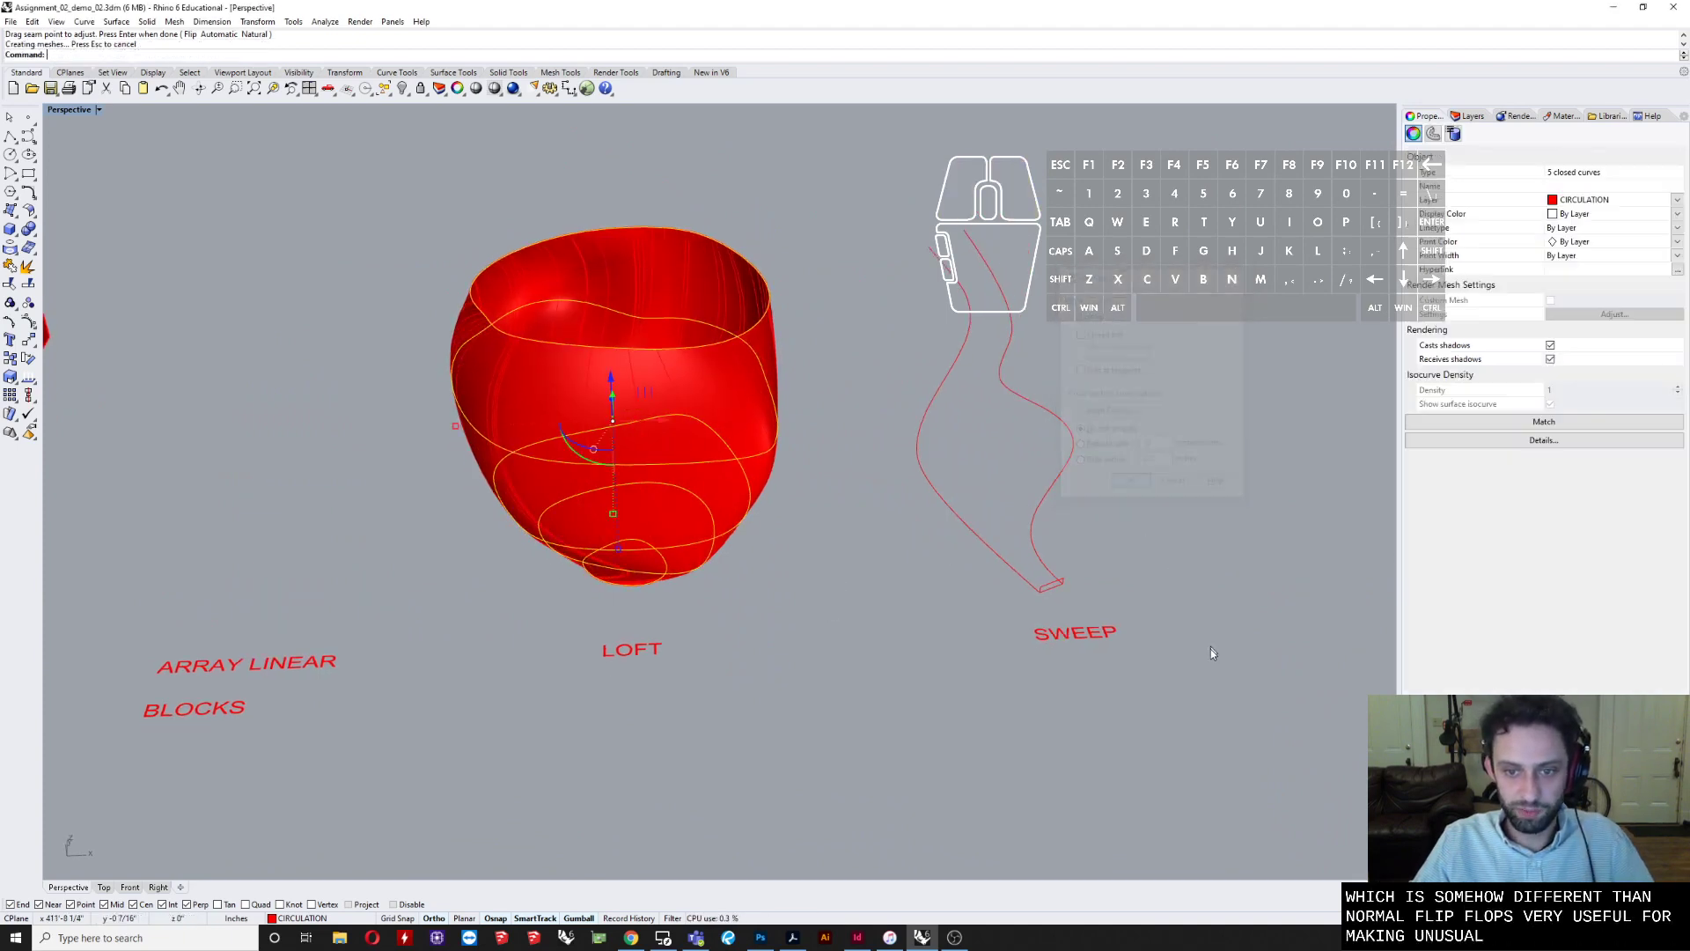
- Deselect the loft curves and examine the two rail curves and the rectangular profile of the SWEEP example
{"action": "right_click_drag", "start_coordinate": [1211, 648], "coordinate": [980, 616], "text": "shift"}
{"action": "scroll", "coordinate": [980, 615], "scroll_direction": "up", "scroll_amount": 4}
{"action": "left_click", "coordinate": [1002, 566]}
{"action": "scroll", "coordinate": [731, 567], "scroll_direction": "up", "scroll_amount": 6}
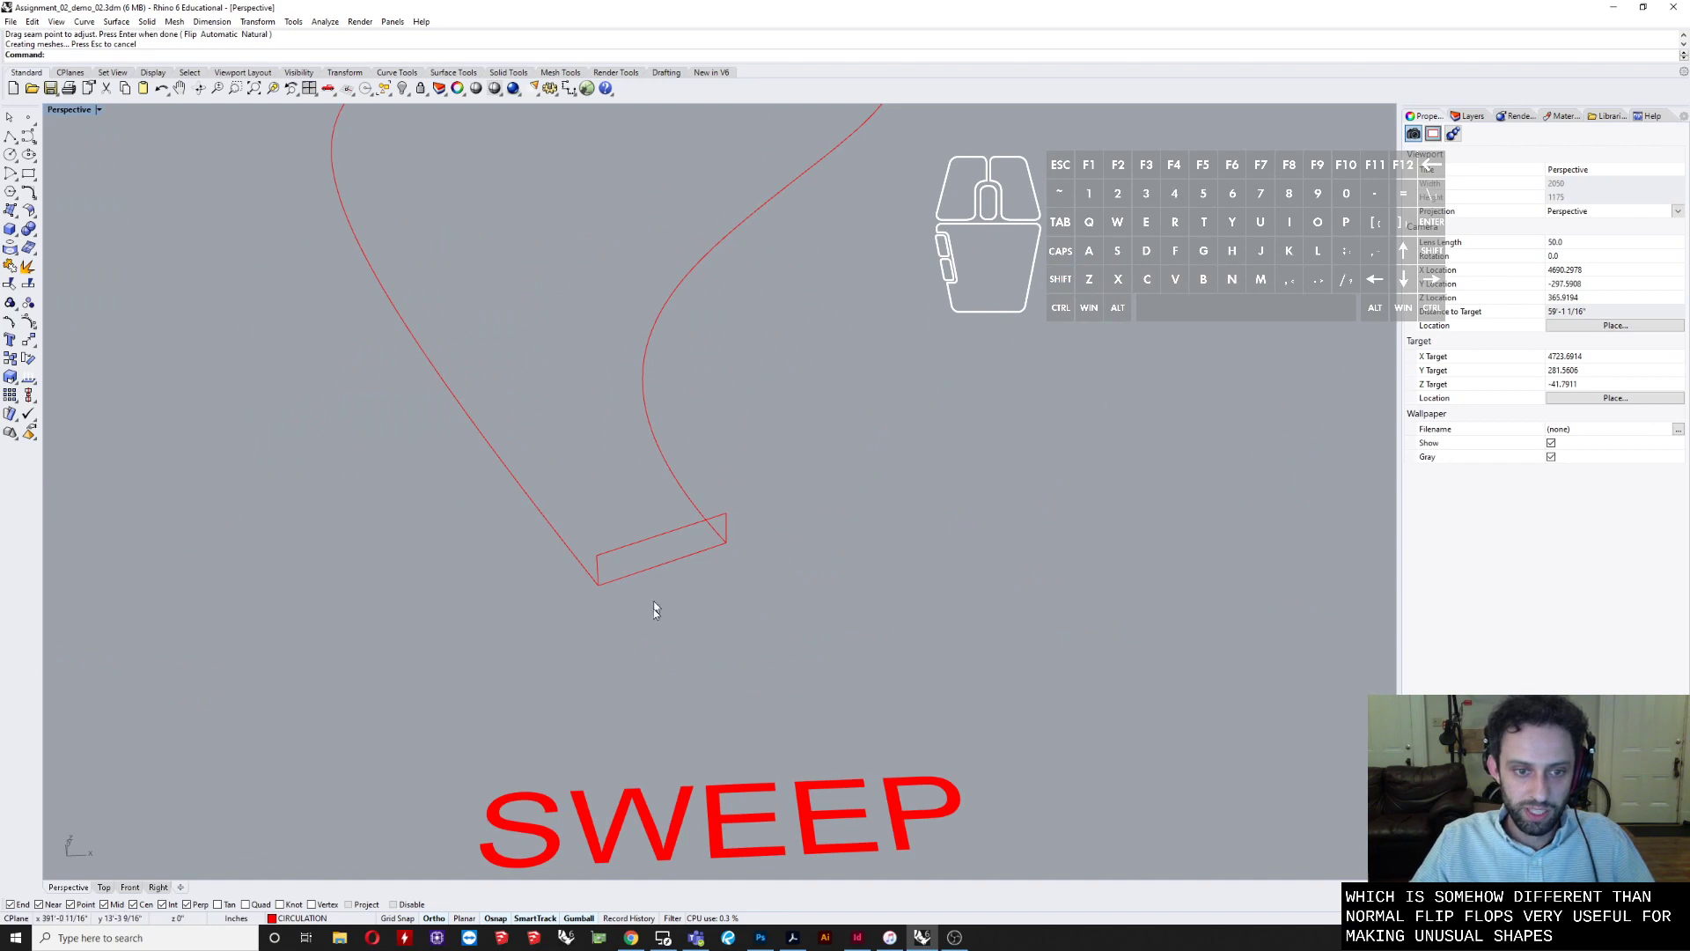
{"action": "scroll", "coordinate": [653, 609], "scroll_direction": "down", "scroll_amount": 5}
{"action": "right_click_drag", "start_coordinate": [663, 606], "coordinate": [697, 628]}
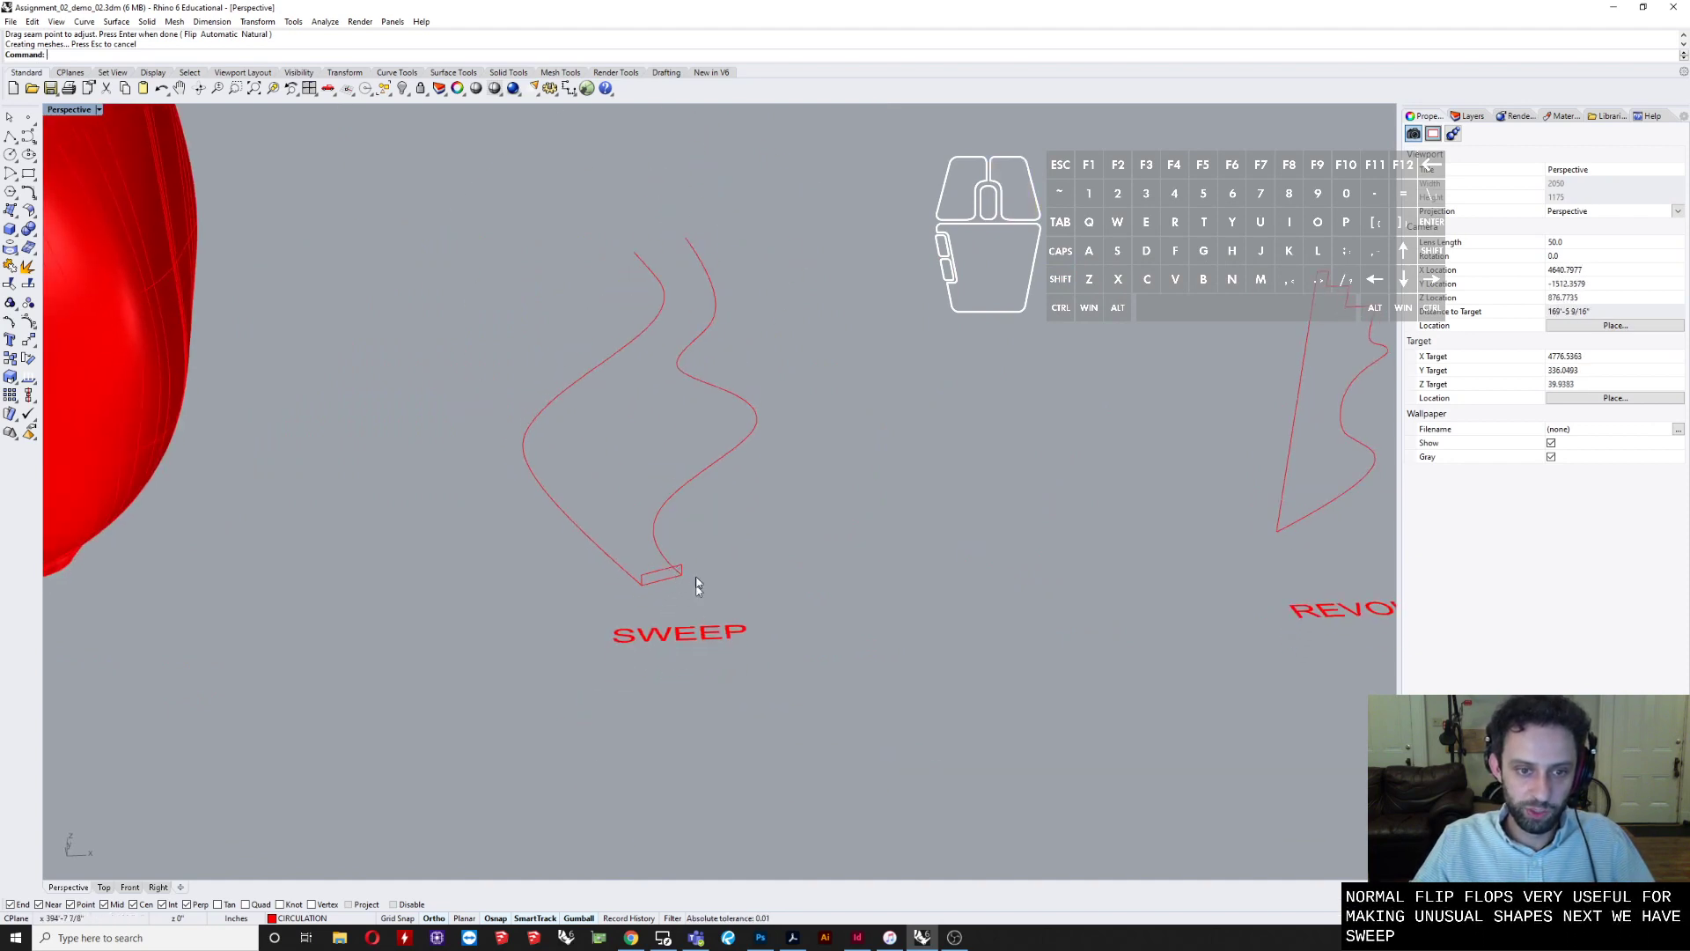
{"action": "scroll", "coordinate": [669, 523], "scroll_direction": "up", "scroll_amount": 3}
{"action": "right_click_drag", "start_coordinate": [669, 522], "coordinate": [547, 511]}
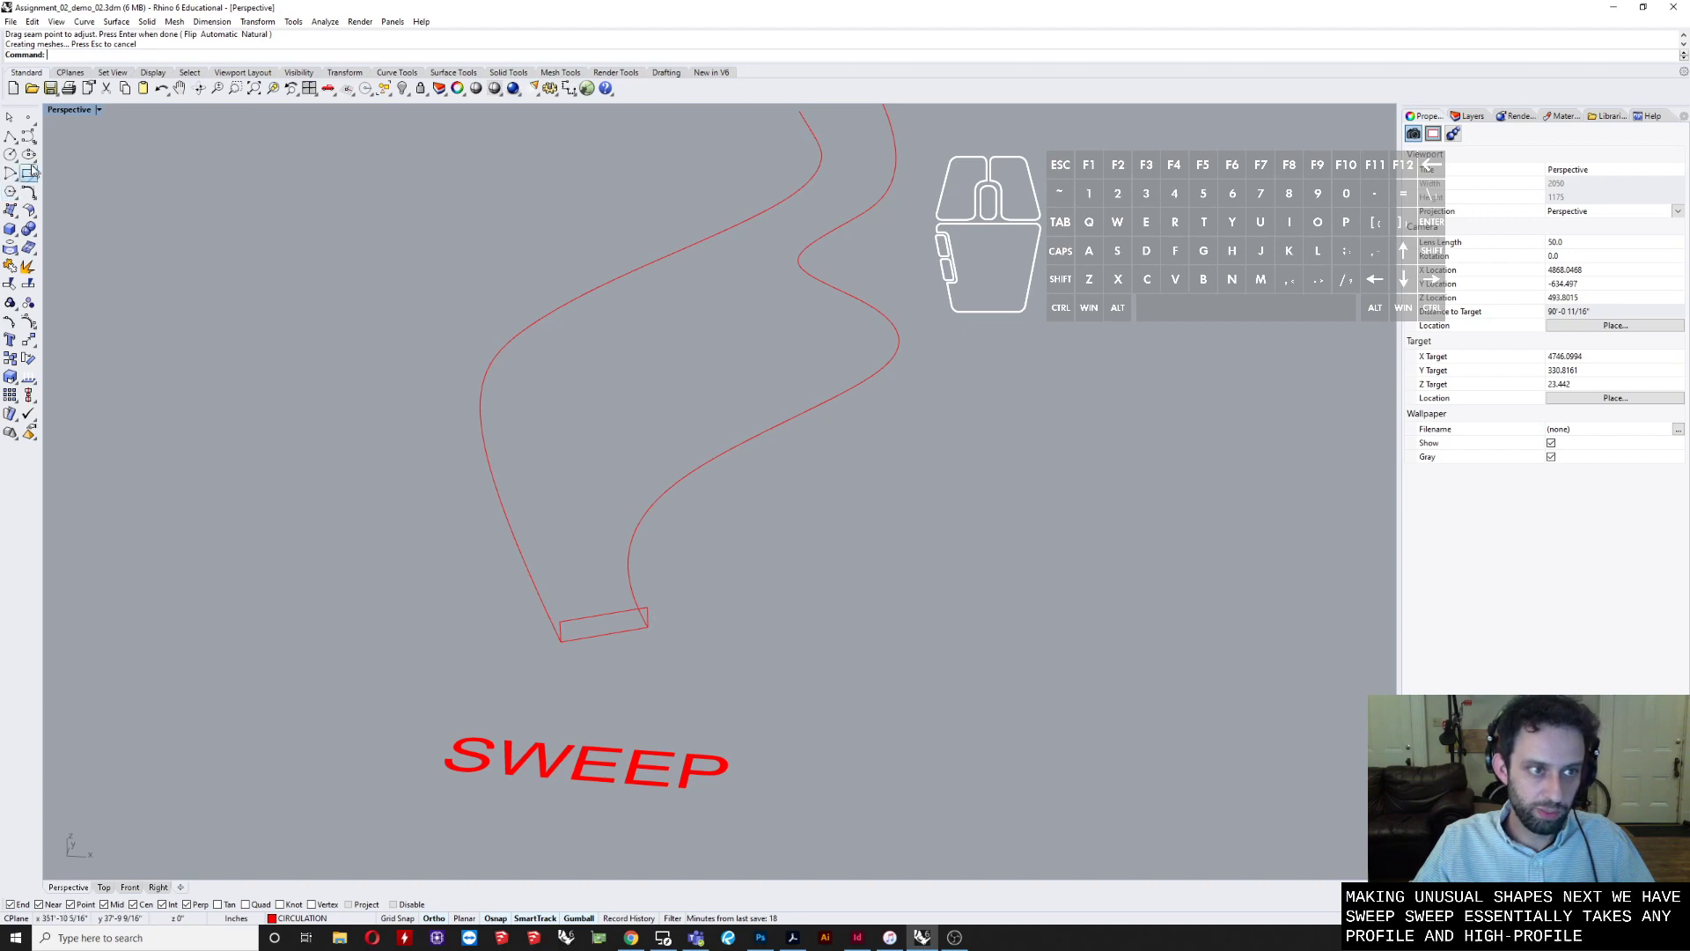
- Start a polyline at the rectangular profile where the two SWEEP rail curves begin
{"action": "left_click", "coordinate": [10, 138]}
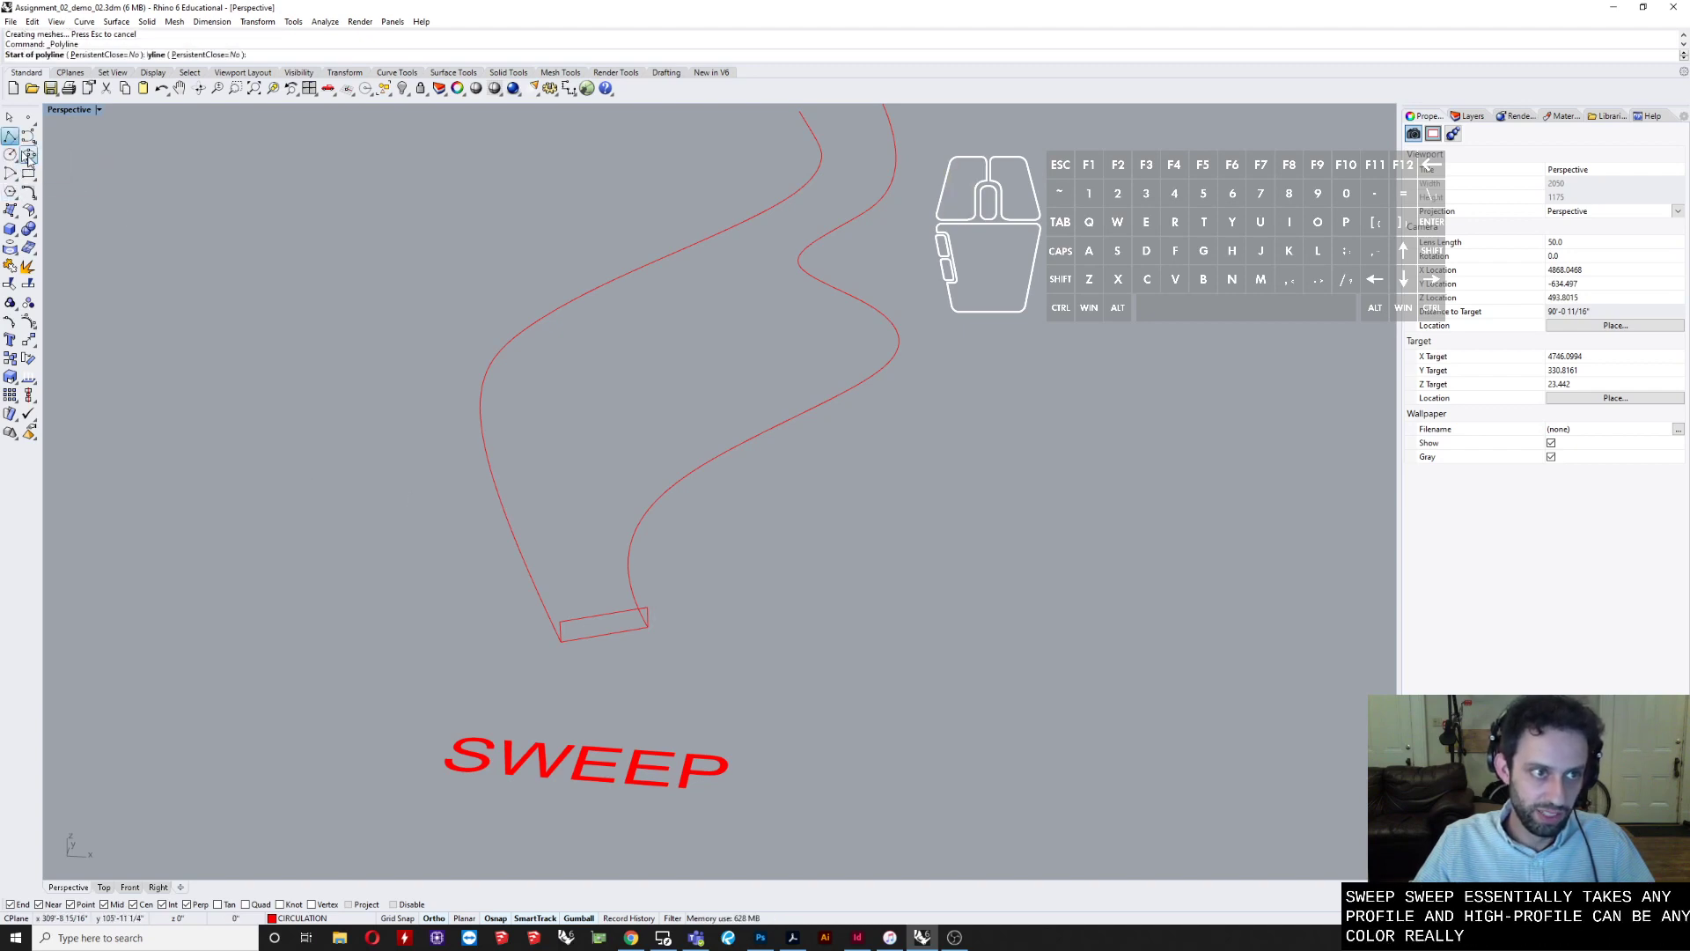
{"action": "scroll", "coordinate": [562, 647], "scroll_direction": "up", "scroll_amount": 5}
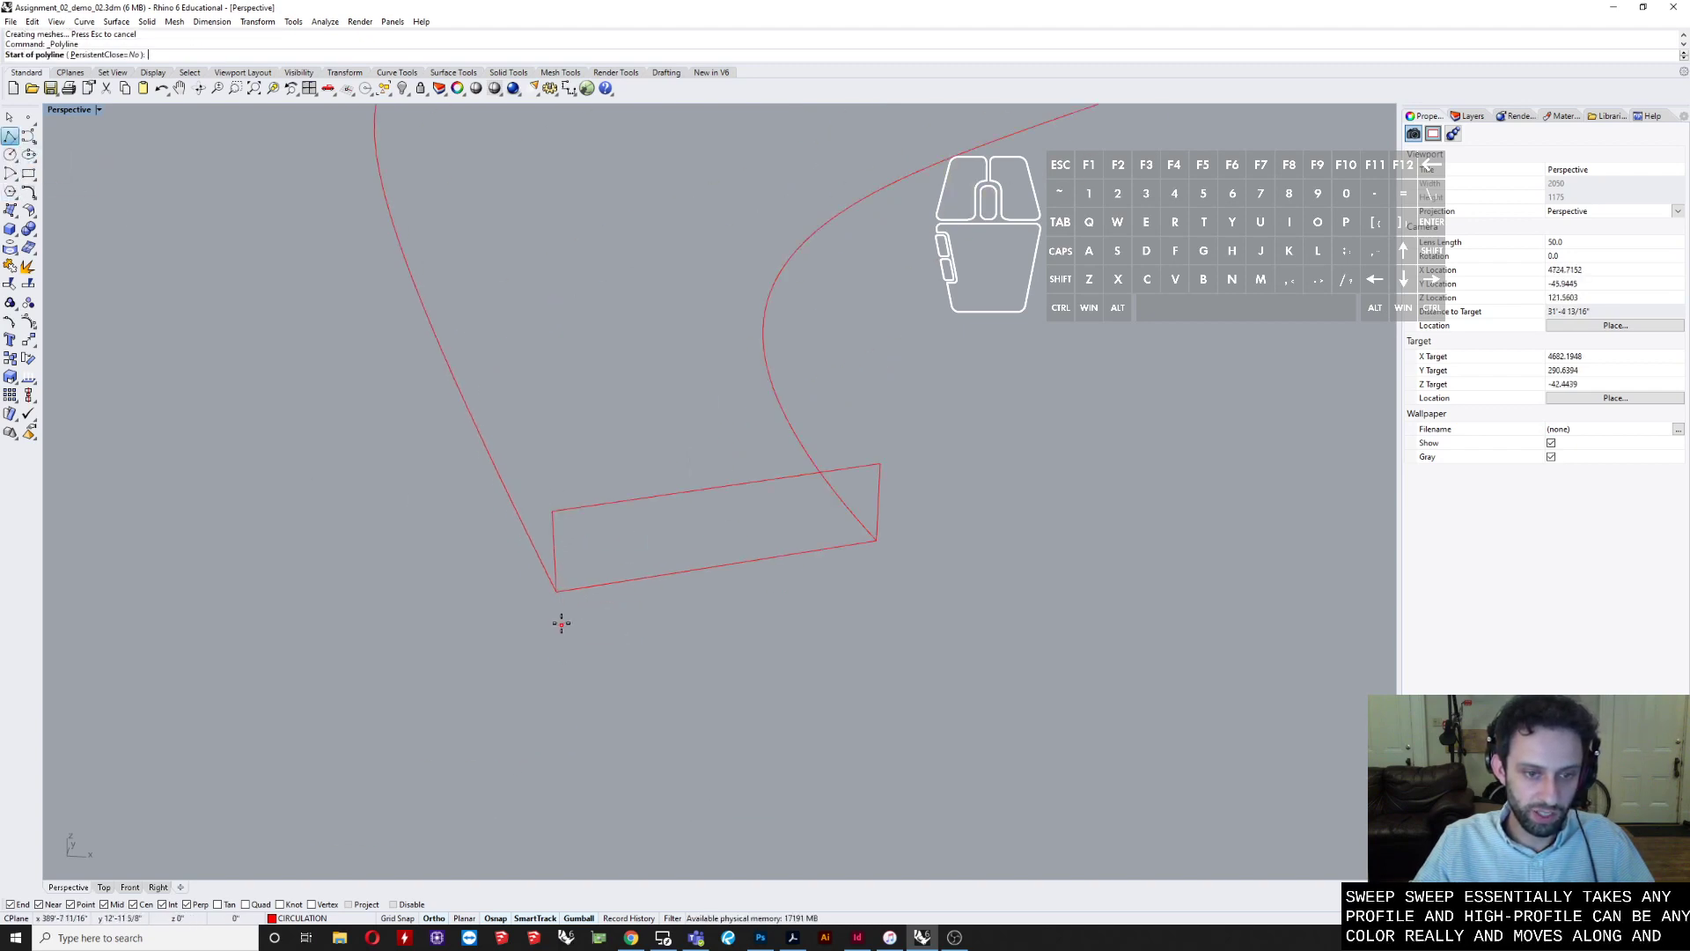
- Draw a closed upright triangle with the polyline tool, starting at the rectangle's lower corner where the outer curve begins, and select it
{"action": "left_click", "coordinate": [556, 591]}
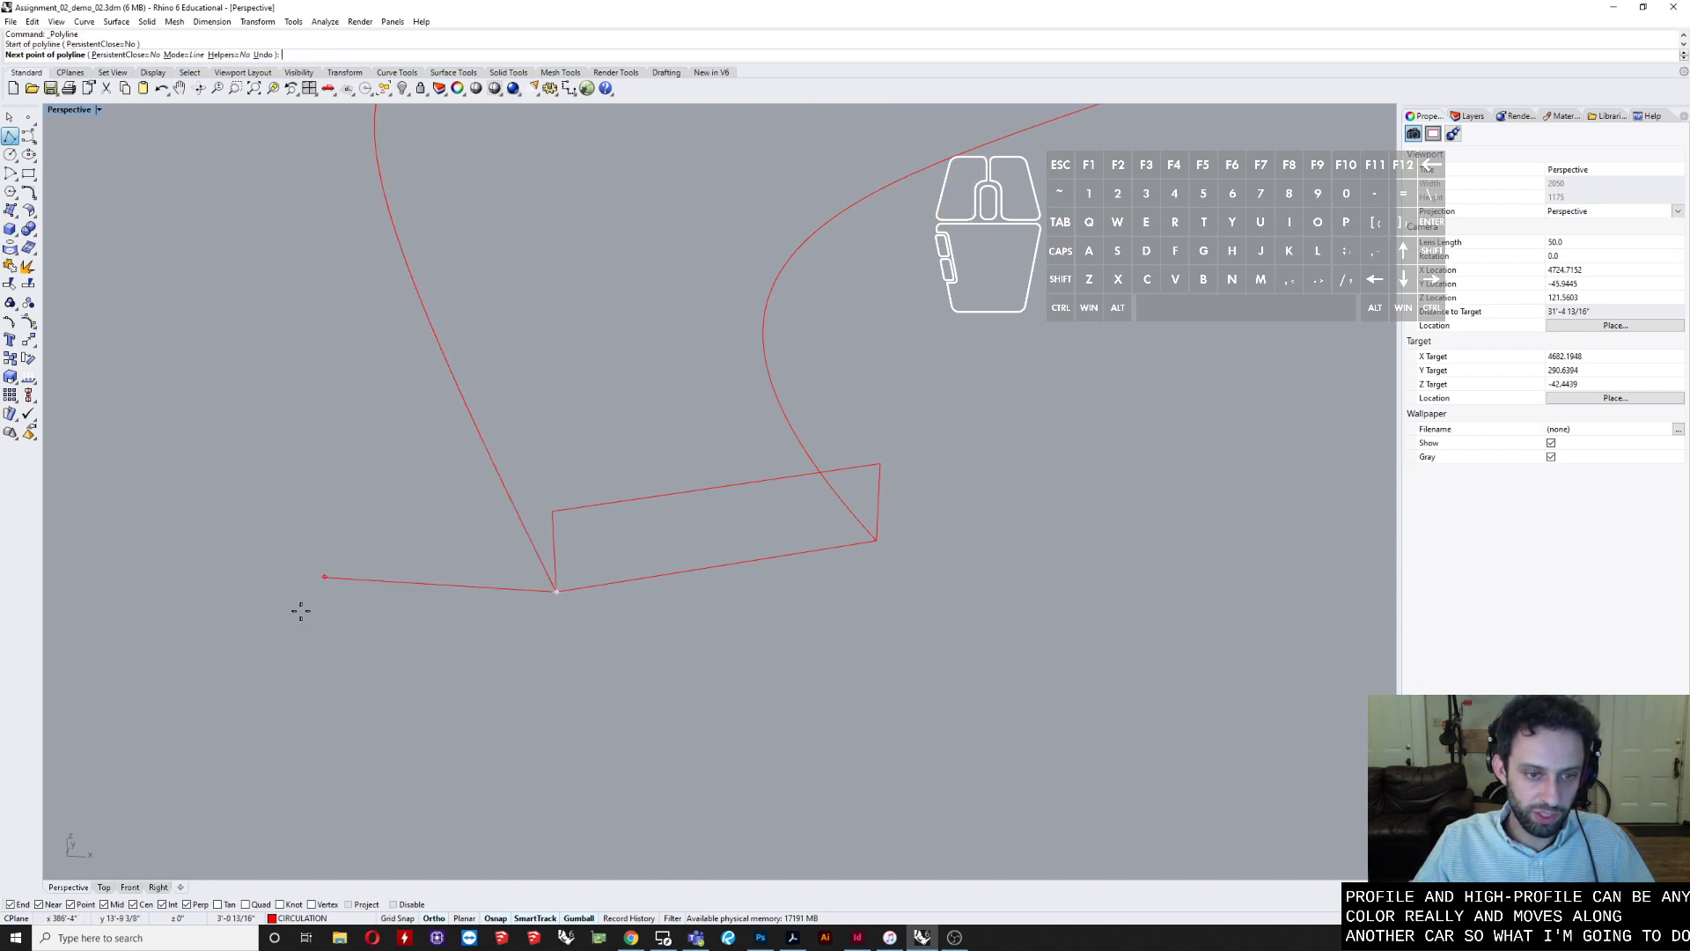
{"action": "right_click_drag", "start_coordinate": [311, 632], "coordinate": [352, 643]}
{"action": "right_click_drag", "start_coordinate": [174, 683], "coordinate": [467, 640]}
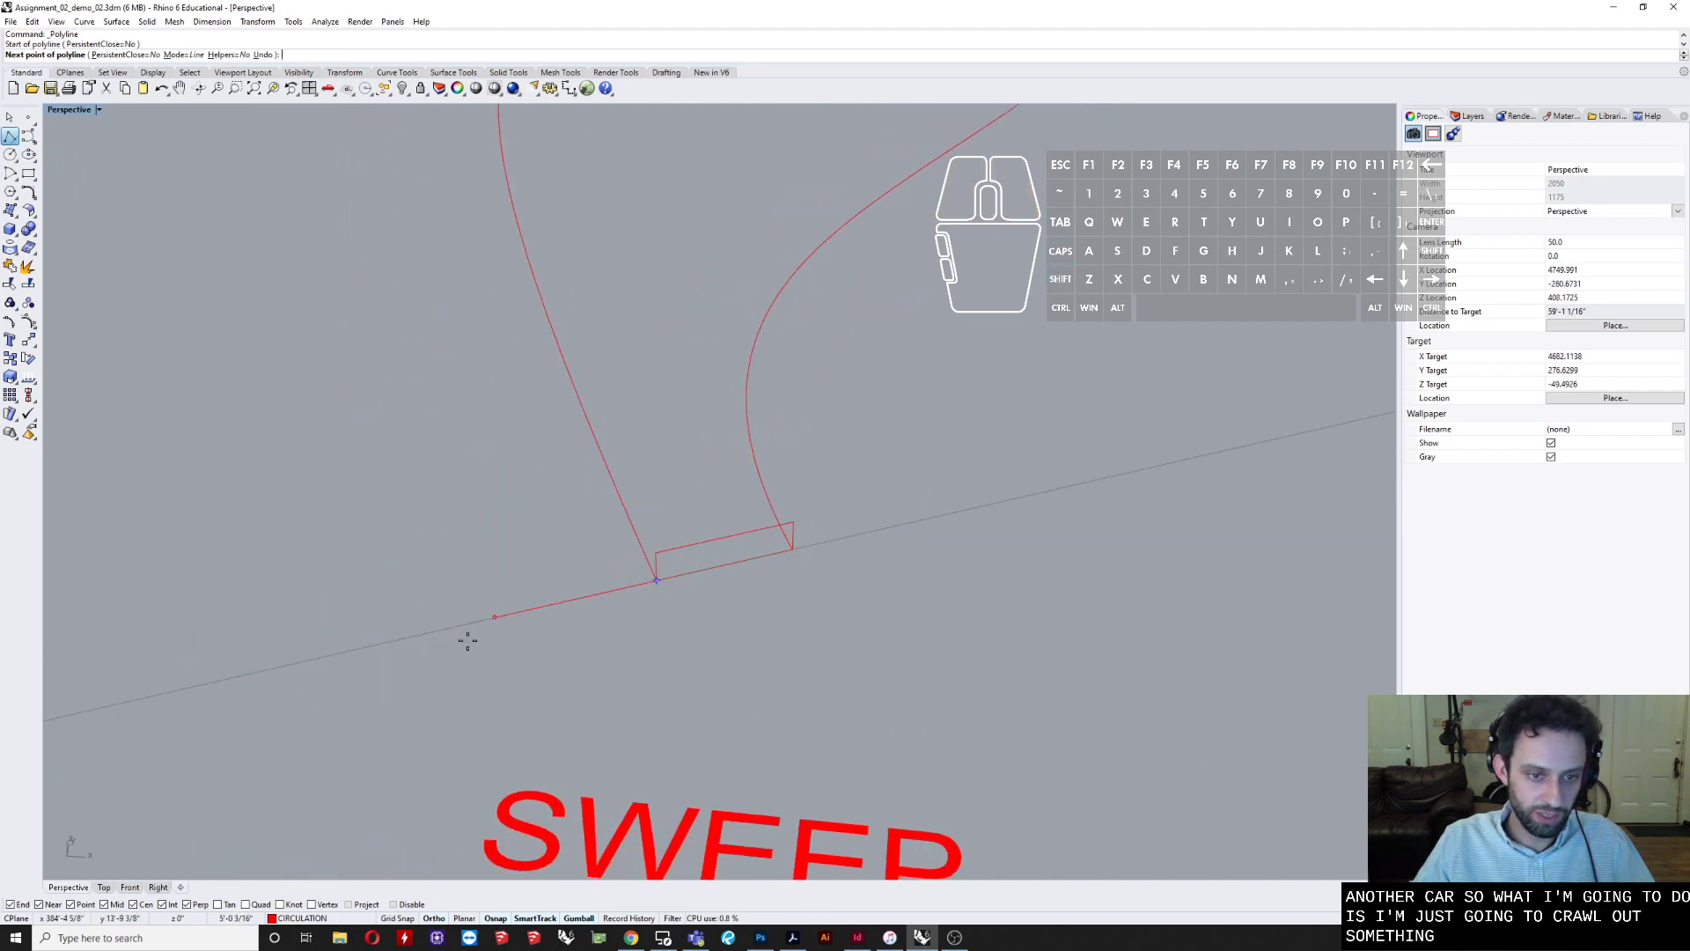
{"action": "left_click", "coordinate": [465, 564]}
{"action": "right_click_drag", "start_coordinate": [512, 533], "coordinate": [435, 462]}
{"action": "mouse_move", "coordinate": [443, 380]}
{"action": "right_mouse_down"}
{"action": "mouse_move", "coordinate": [467, 422]}
{"action": "mouse_move", "coordinate": [449, 362]}
{"action": "right_mouse_up"}
{"action": "left_click", "coordinate": [447, 397]}
{"action": "left_click", "coordinate": [534, 433]}
{"action": "mouse_move", "coordinate": [533, 433]}
{"action": "right_mouse_down"}
{"action": "mouse_move", "coordinate": [510, 453]}
{"action": "mouse_move", "coordinate": [525, 426]}
{"action": "right_mouse_up"}
{"action": "left_click", "coordinate": [519, 426]}
{"action": "left_click", "coordinate": [525, 429]}
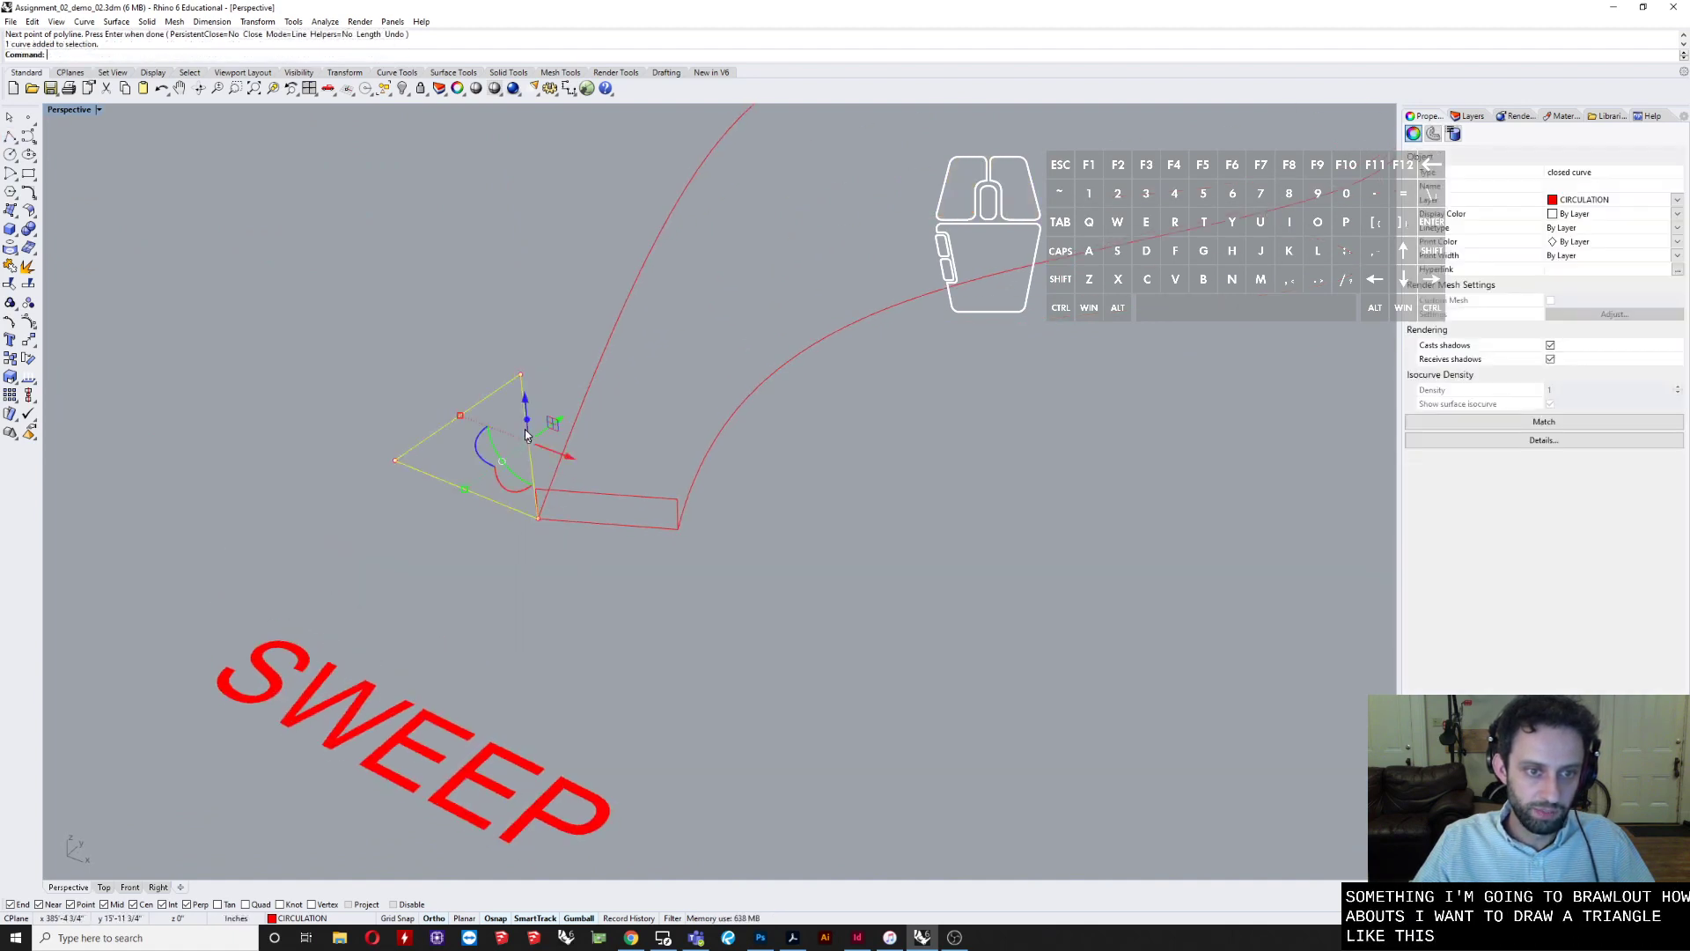
- Turn the triangle to roughly face the curve's direction and move its corner onto the rectangle's lower corner at the outer curve's start
{"action": "right_click_drag", "start_coordinate": [524, 430], "coordinate": [501, 352]}
{"action": "left_click_drag", "start_coordinate": [501, 378], "coordinate": [604, 387]}
{"action": "right_click_drag", "start_coordinate": [604, 390], "coordinate": [585, 456]}
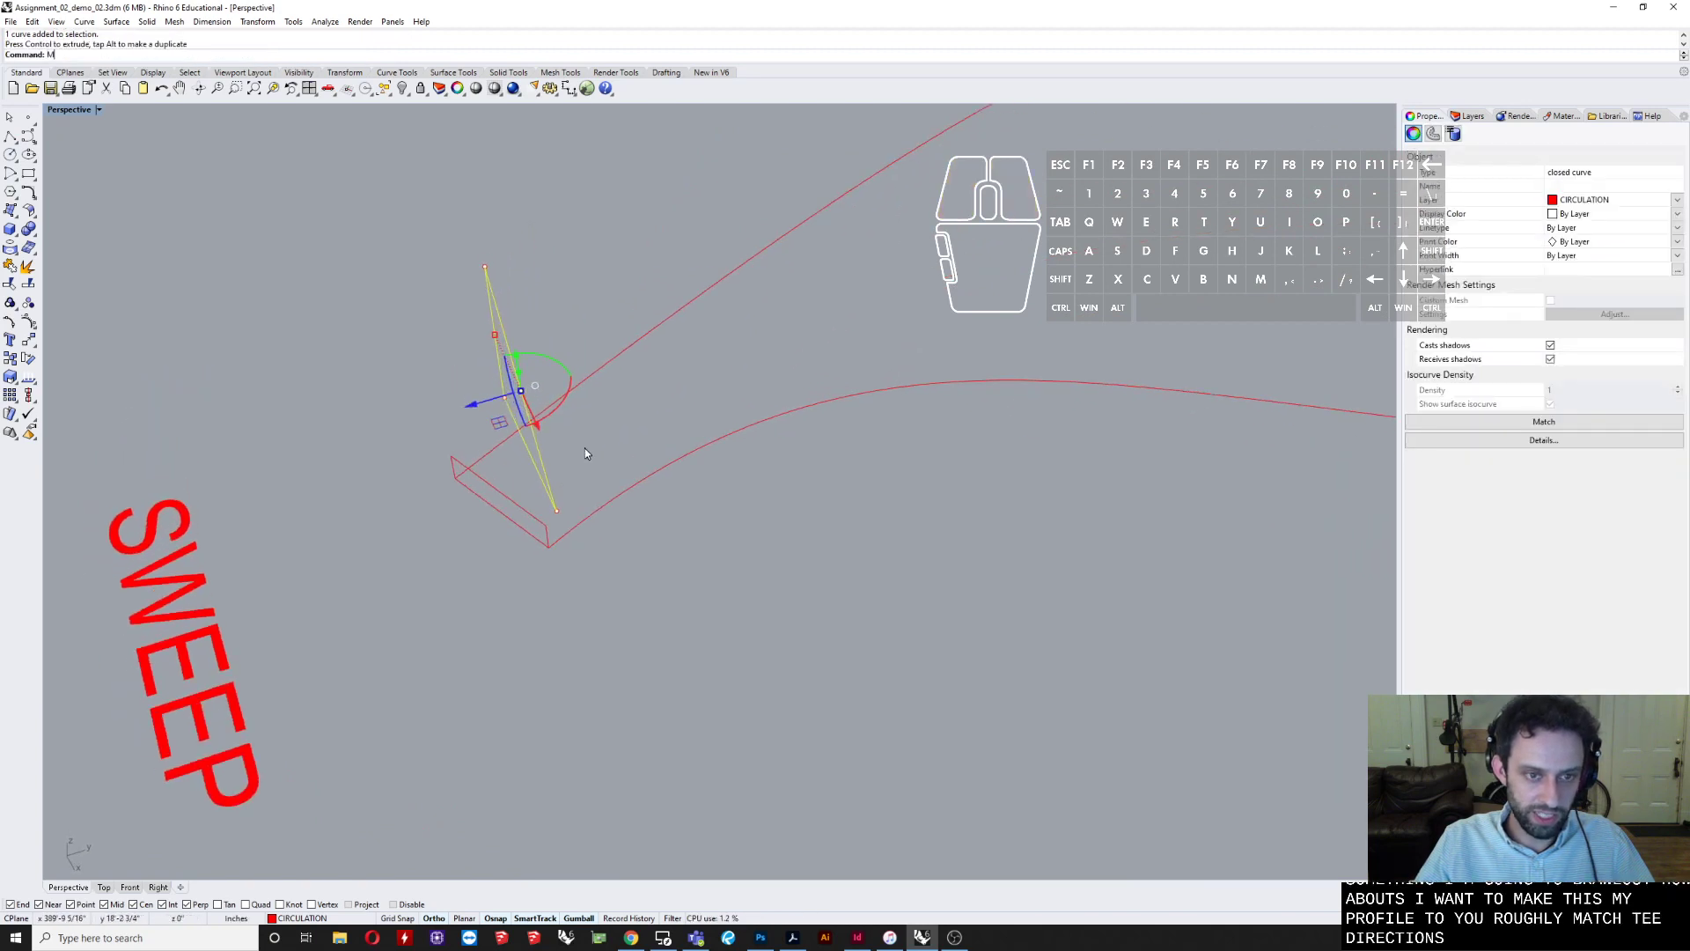
{"action": "type", "text": "m"}
{"action": "key", "text": "Return"}
{"action": "left_click", "coordinate": [556, 517]}
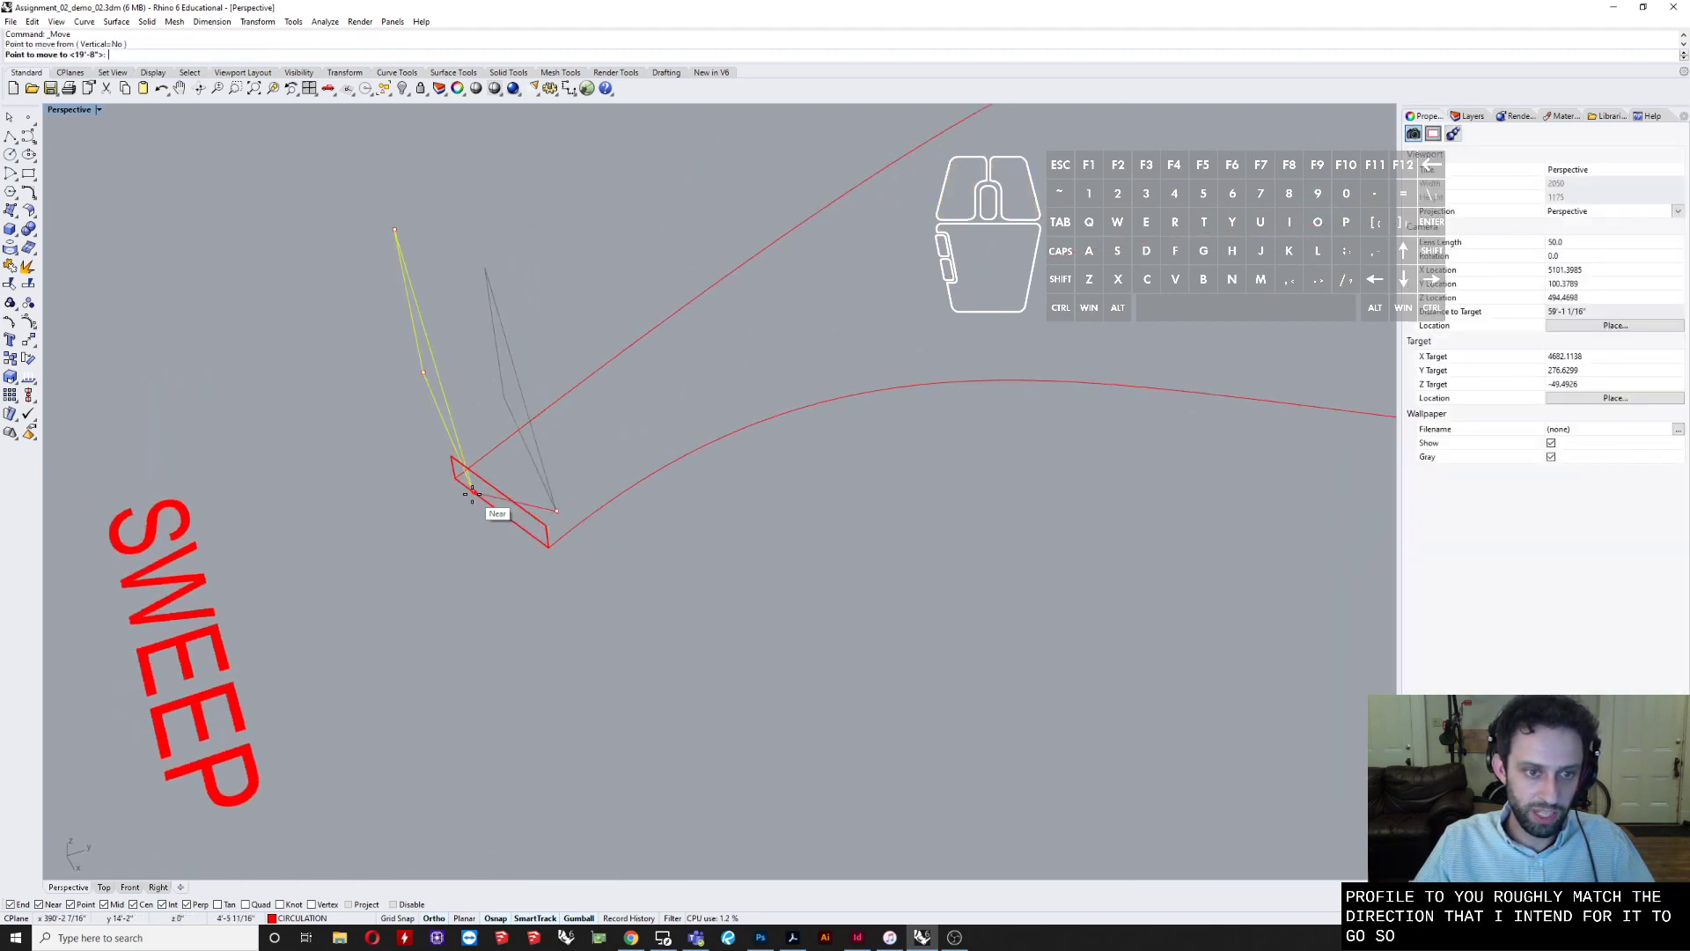
{"action": "left_click", "coordinate": [454, 478]}
{"action": "right_click_drag", "start_coordinate": [454, 478], "coordinate": [593, 587]}
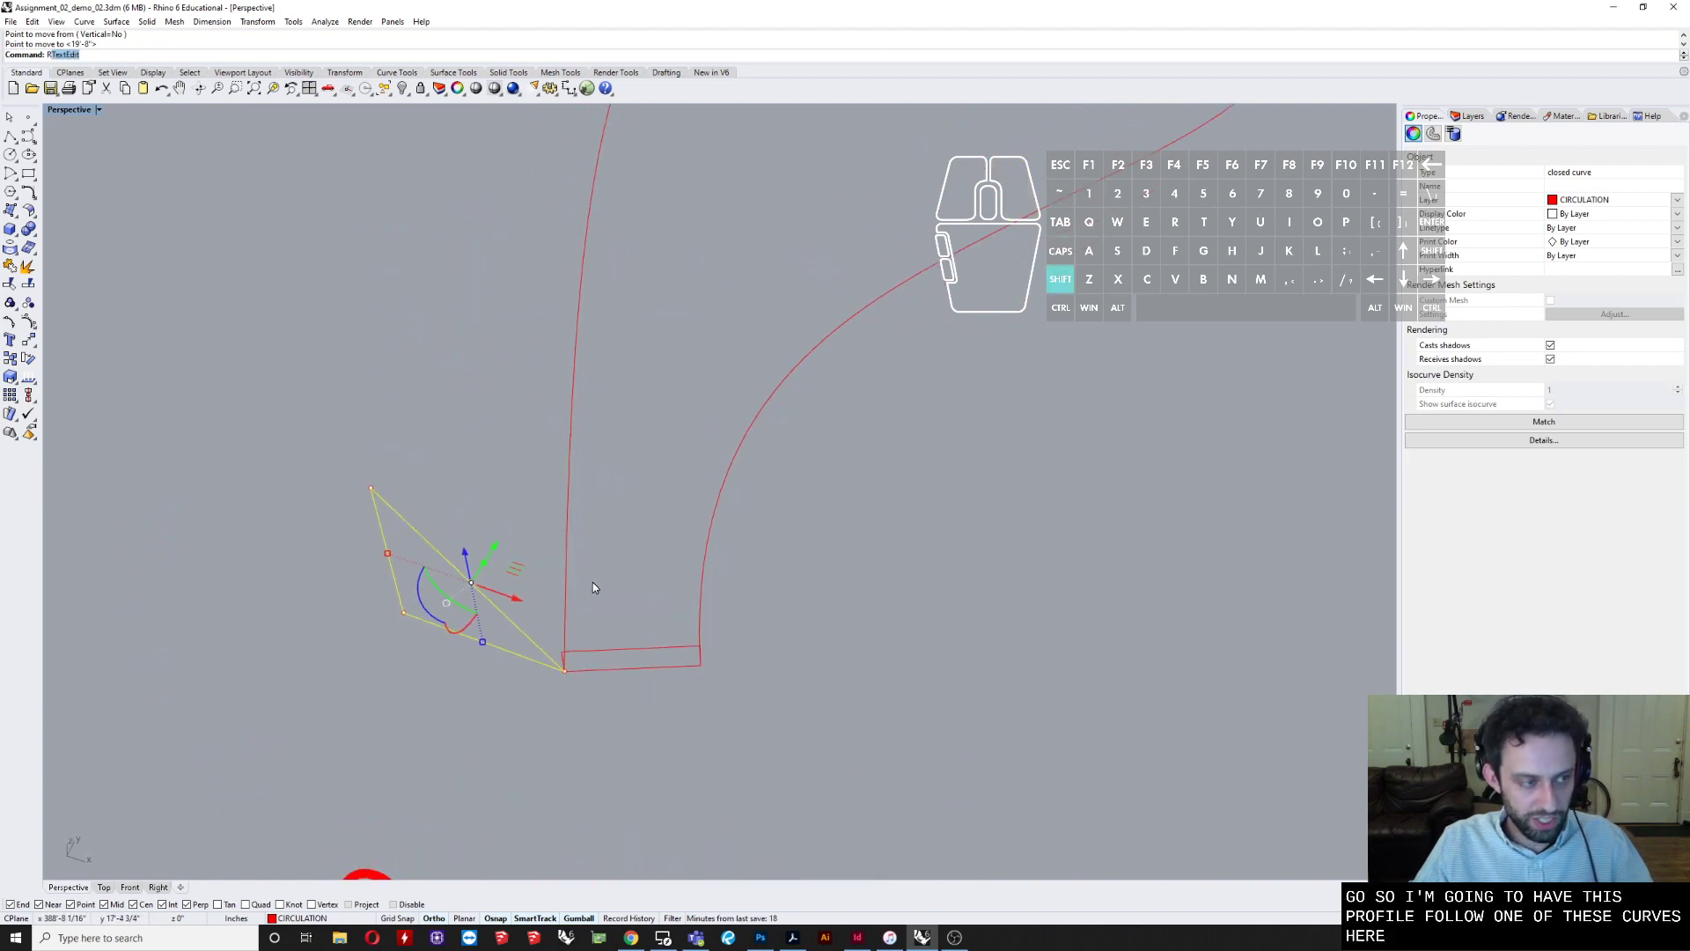
- Rotate the triangle about its shared corner with the rectangle so its base lines up with the outer curve
{"action": "key", "text": "BackSpace"}
{"action": "type", "text": "Rotate"}
{"action": "key", "text": "Return"}
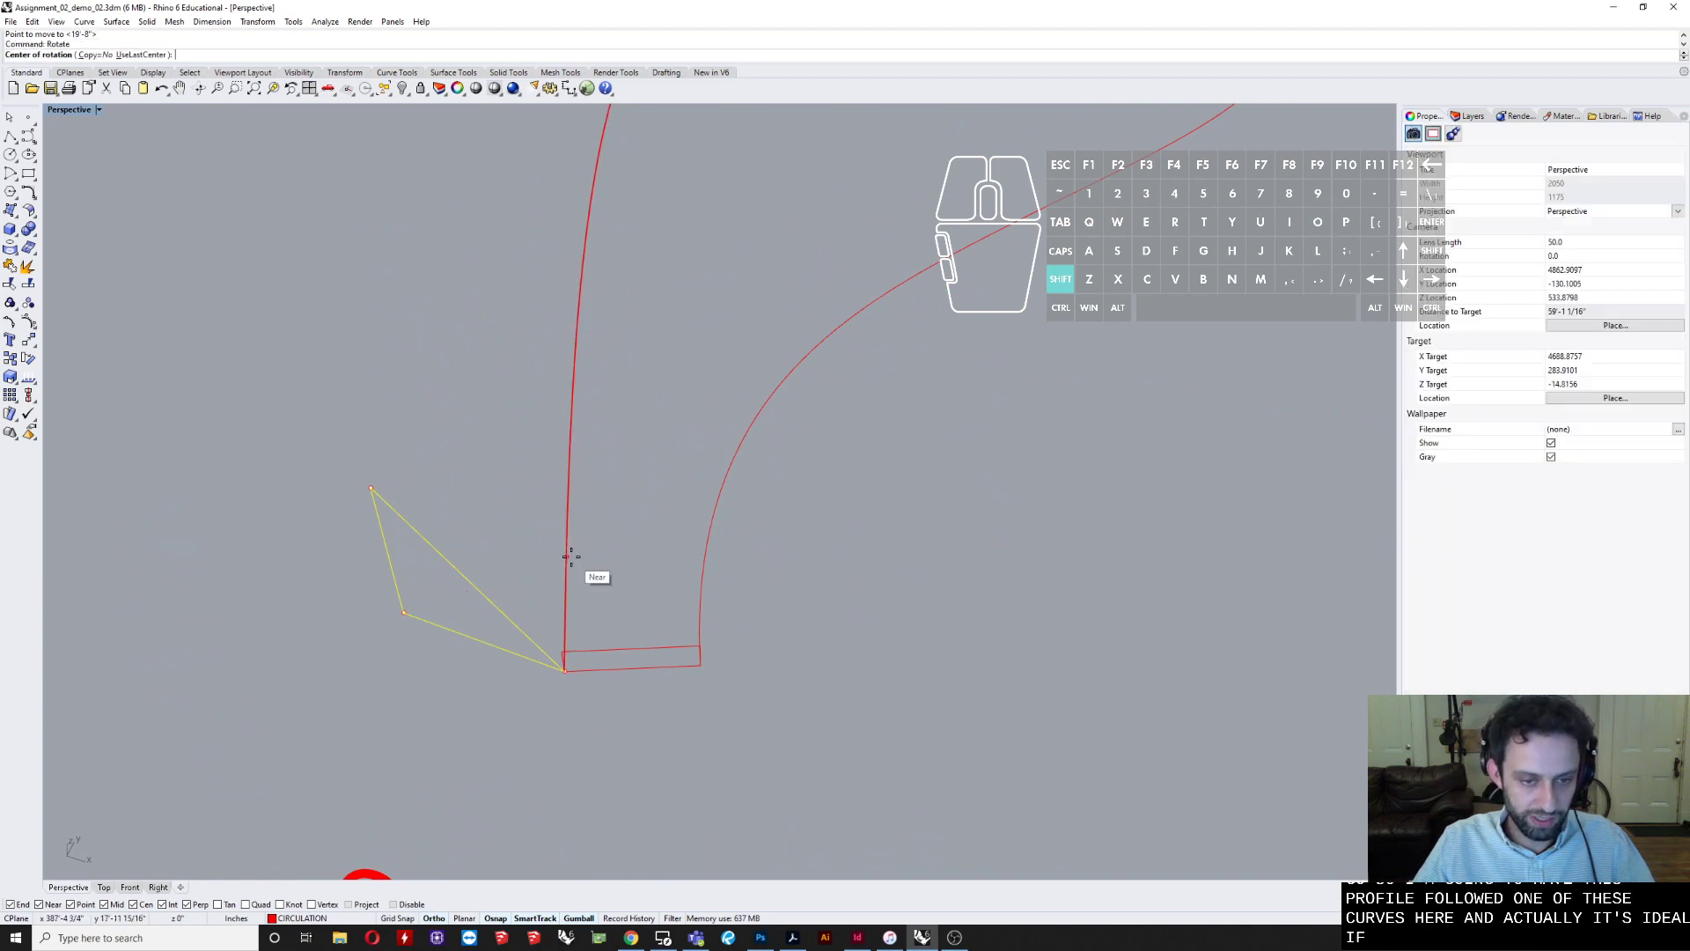
{"action": "left_click", "coordinate": [563, 670]}
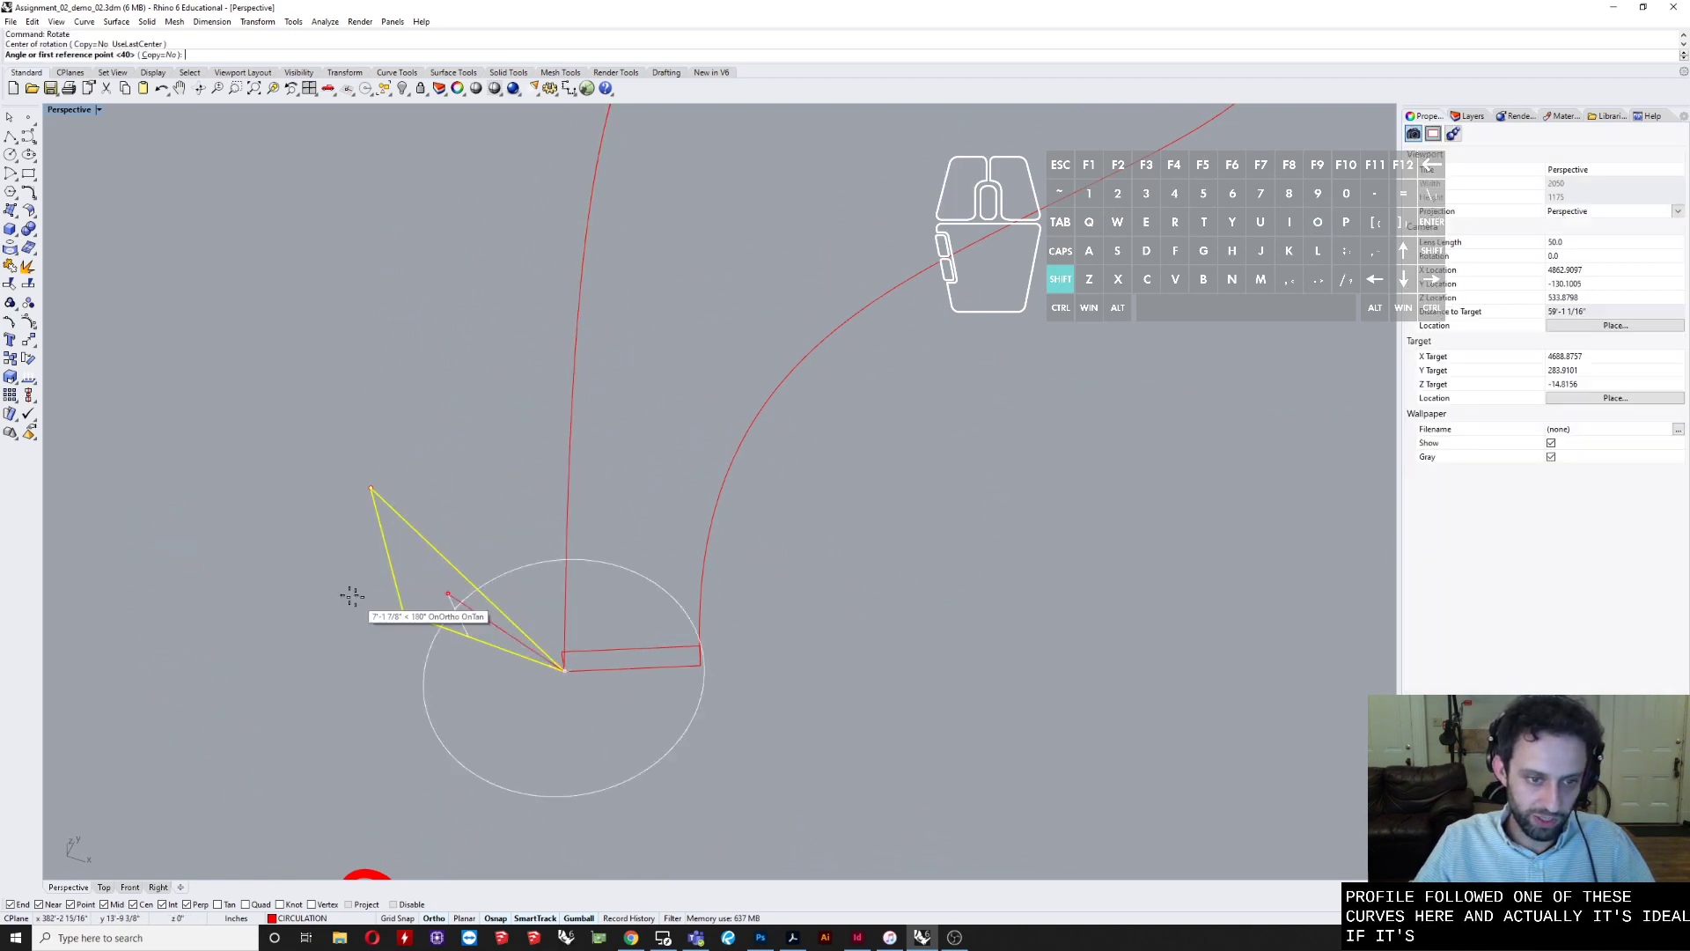
{"action": "left_click", "coordinate": [404, 612]}
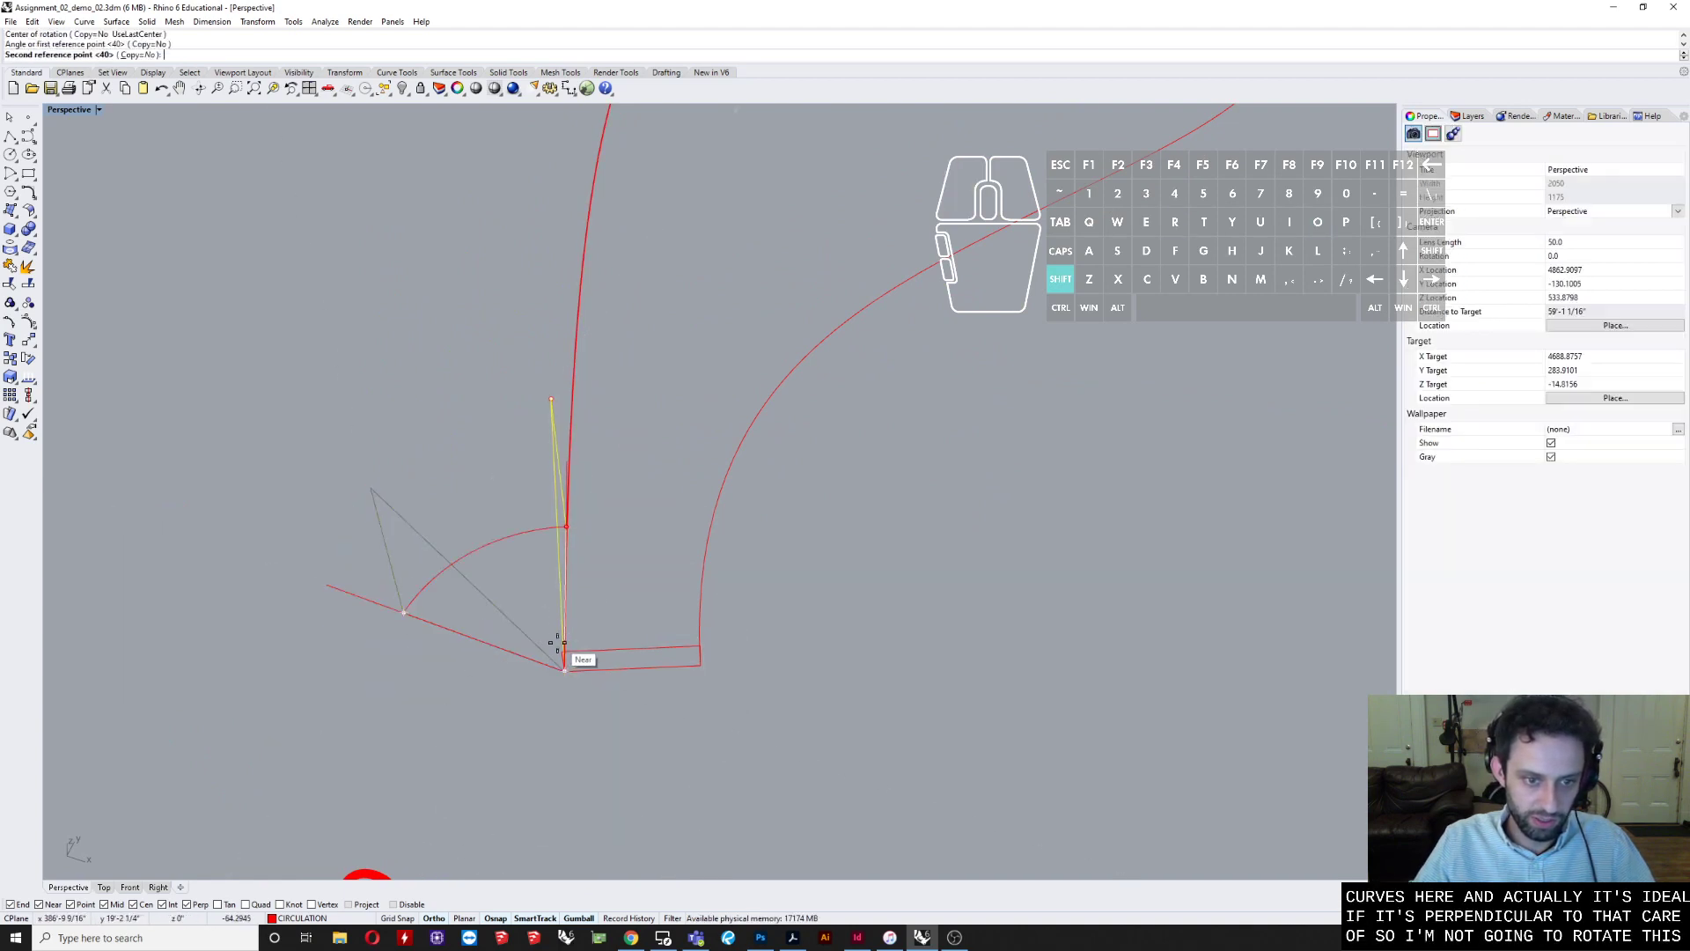
{"action": "left_click", "coordinate": [558, 645]}
- Rotate the triangle again about the same corner so its base points away from the rectangle, roughly perpendicular to the outer curve
{"action": "key", "text": "Return"}
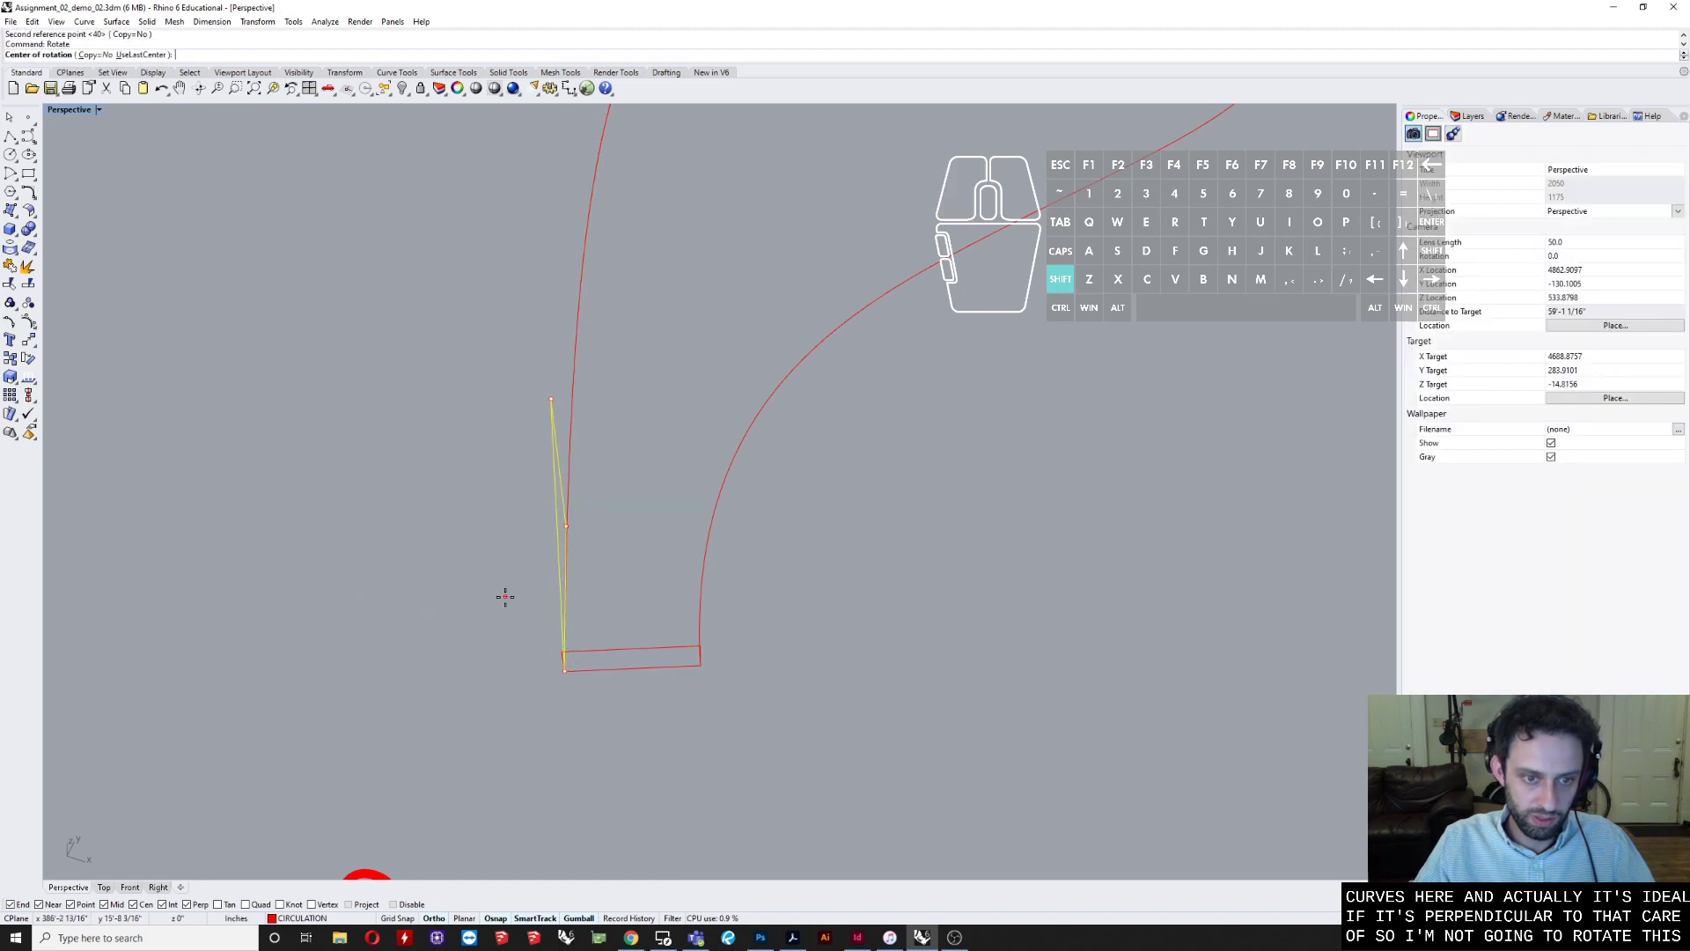
{"action": "left_click", "coordinate": [566, 672]}
{"action": "left_click", "coordinate": [566, 525]}
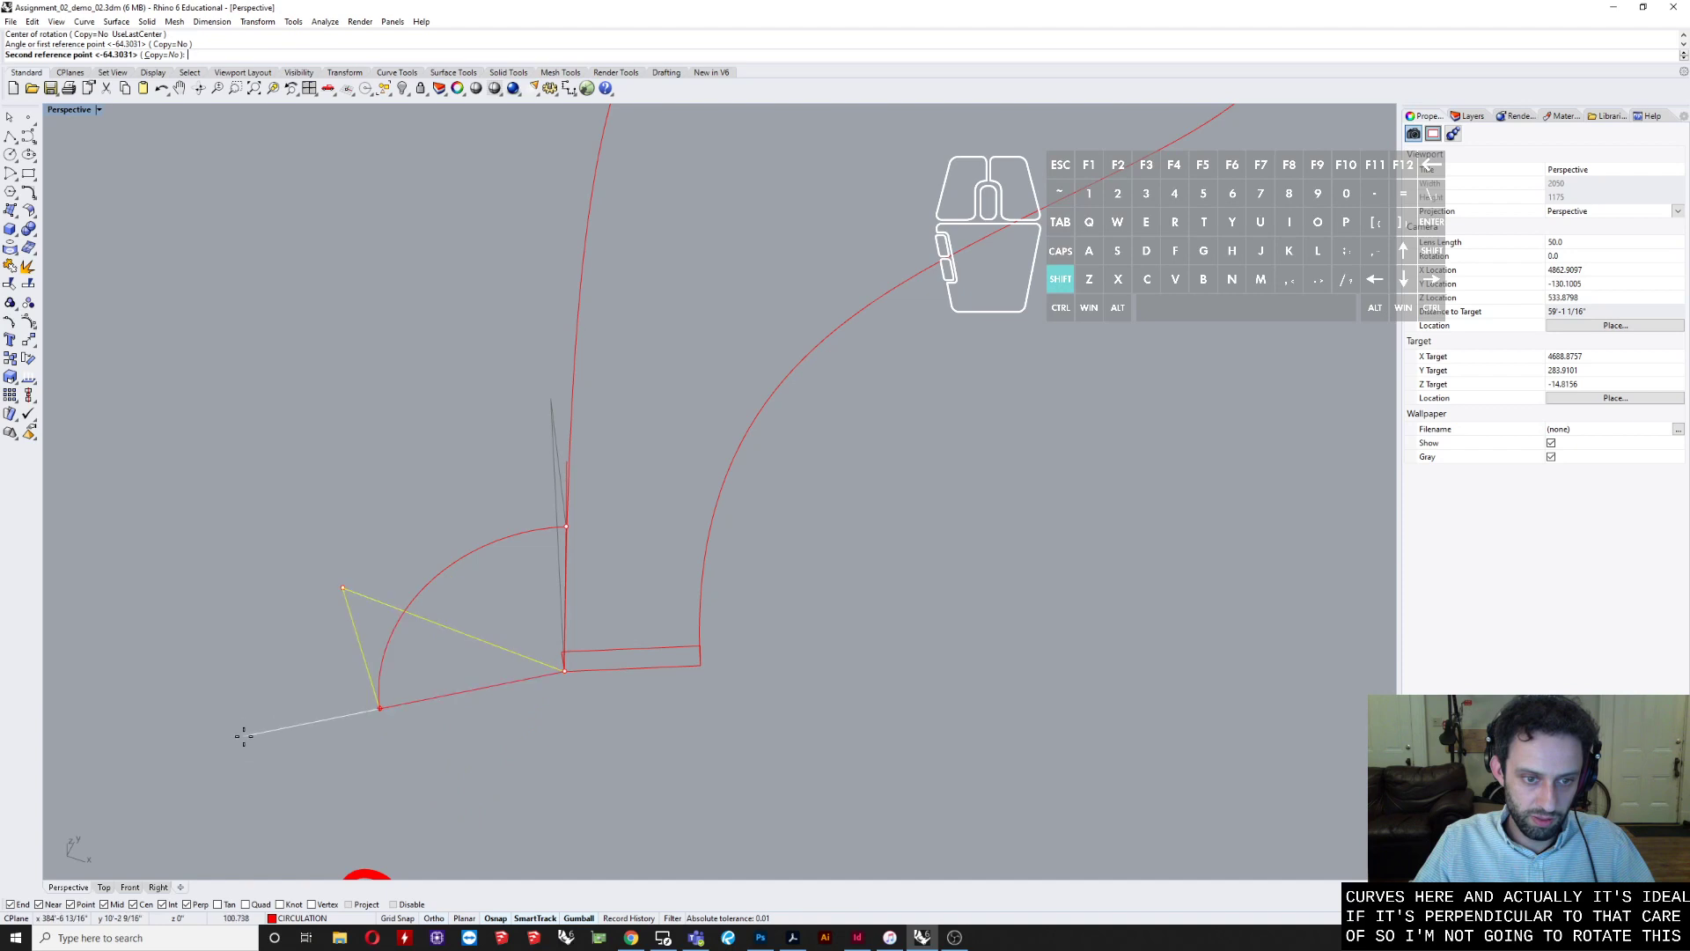
{"action": "left_click", "coordinate": [261, 679]}
{"action": "key", "text": "Escape"}
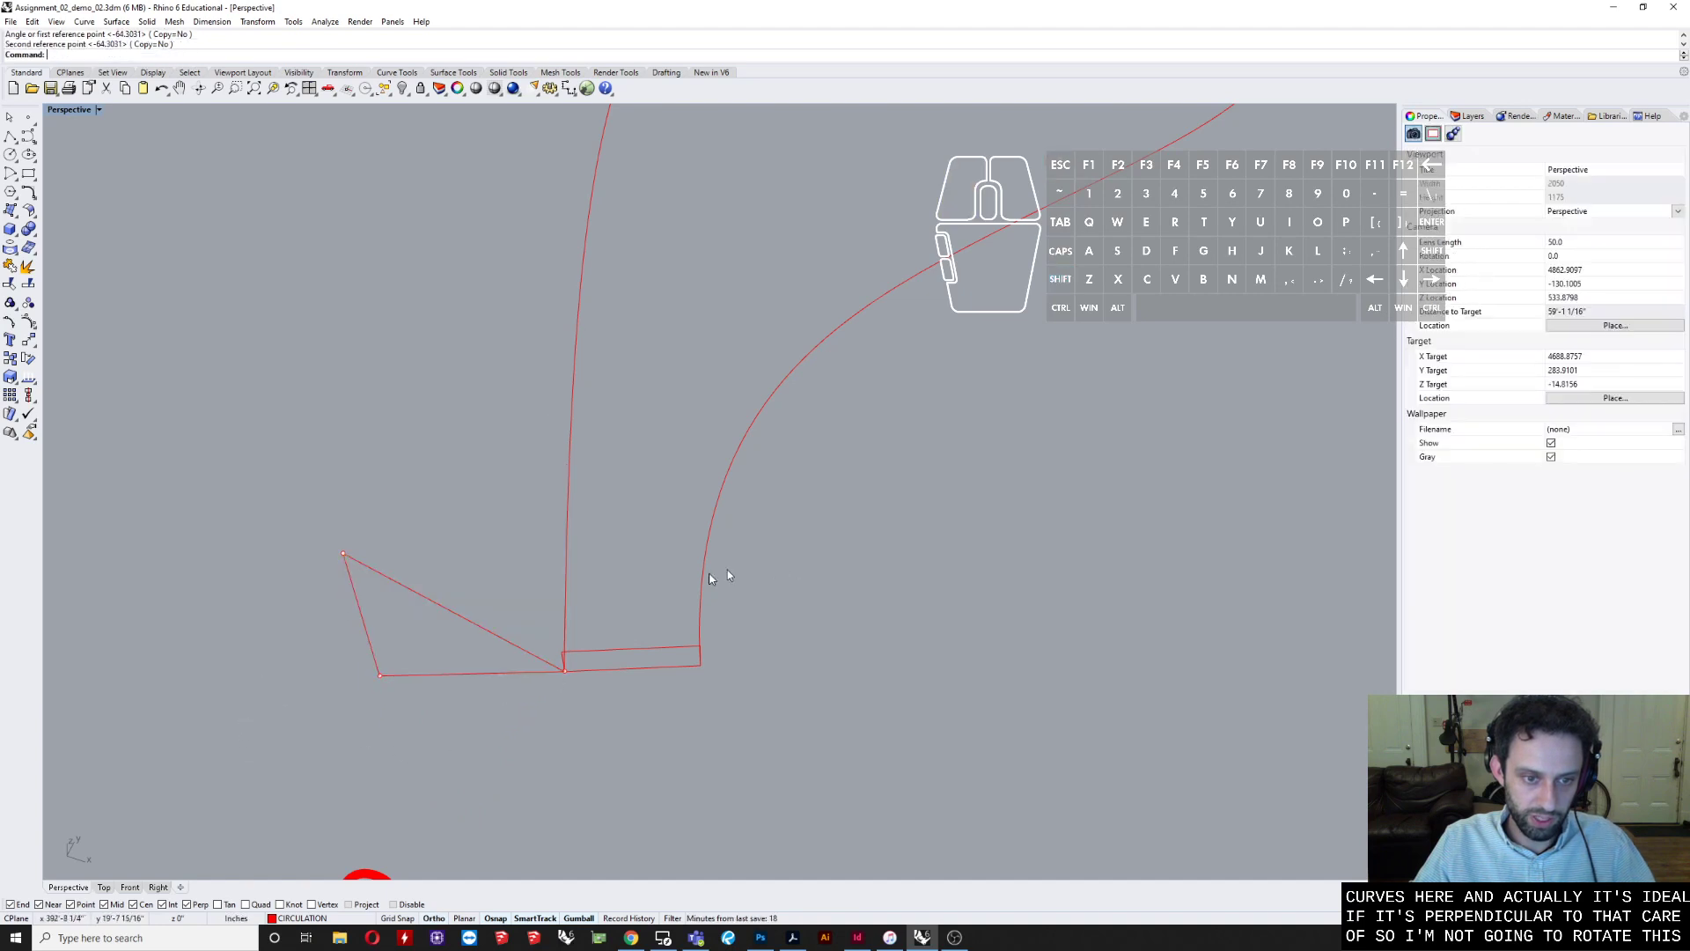
{"action": "right_click_drag", "start_coordinate": [727, 568], "coordinate": [593, 575]}
{"action": "scroll", "coordinate": [577, 579], "scroll_direction": "up", "scroll_amount": 6}
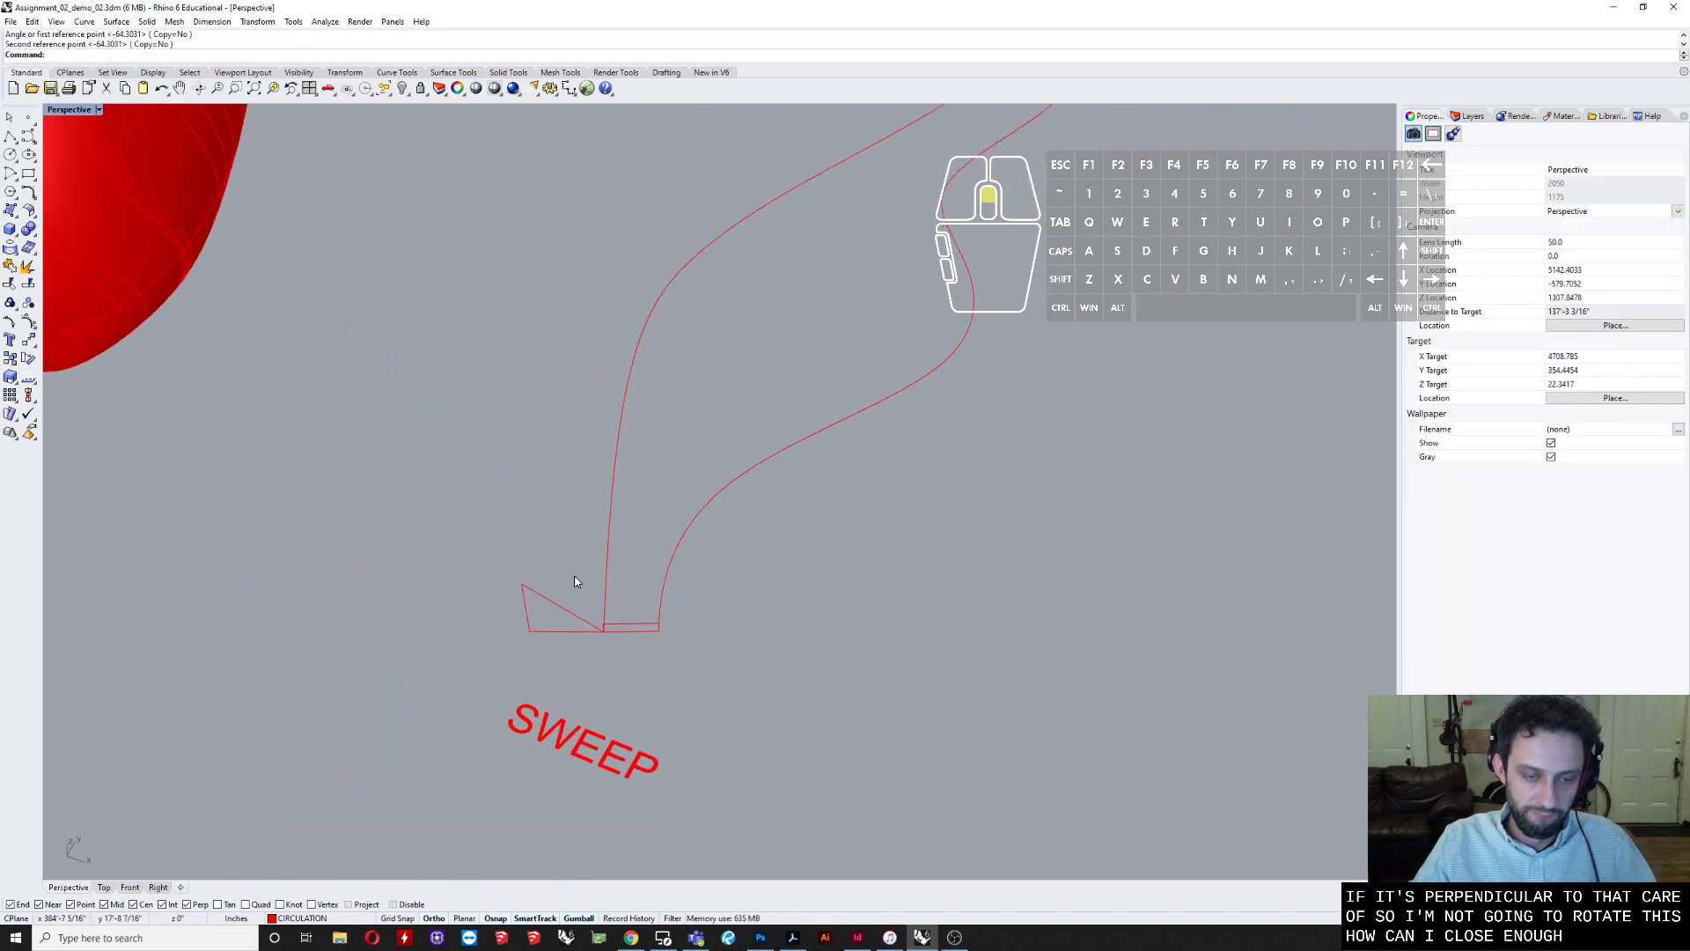
{"action": "left_click_drag", "start_coordinate": [555, 585], "coordinate": [459, 633]}
{"action": "key", "text": "Escape"}
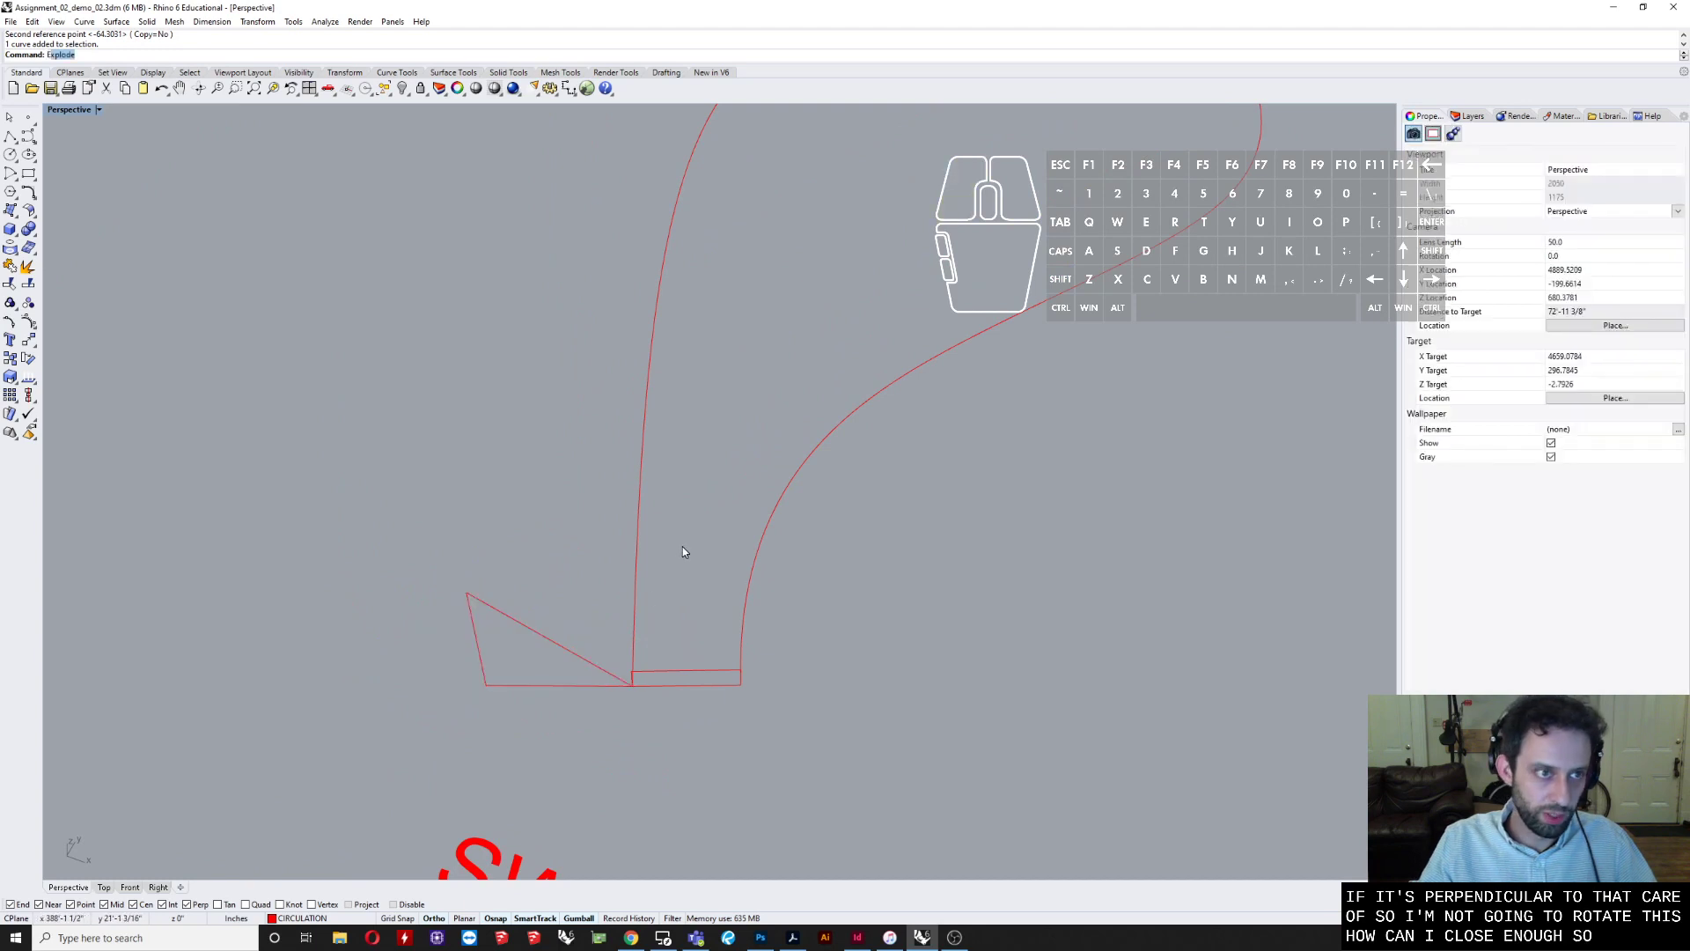
- Start a one-rail sweep (Sweep1) and choose the curve starting at the triangle's corner as the rail
{"action": "key", "text": "BackSpace"}
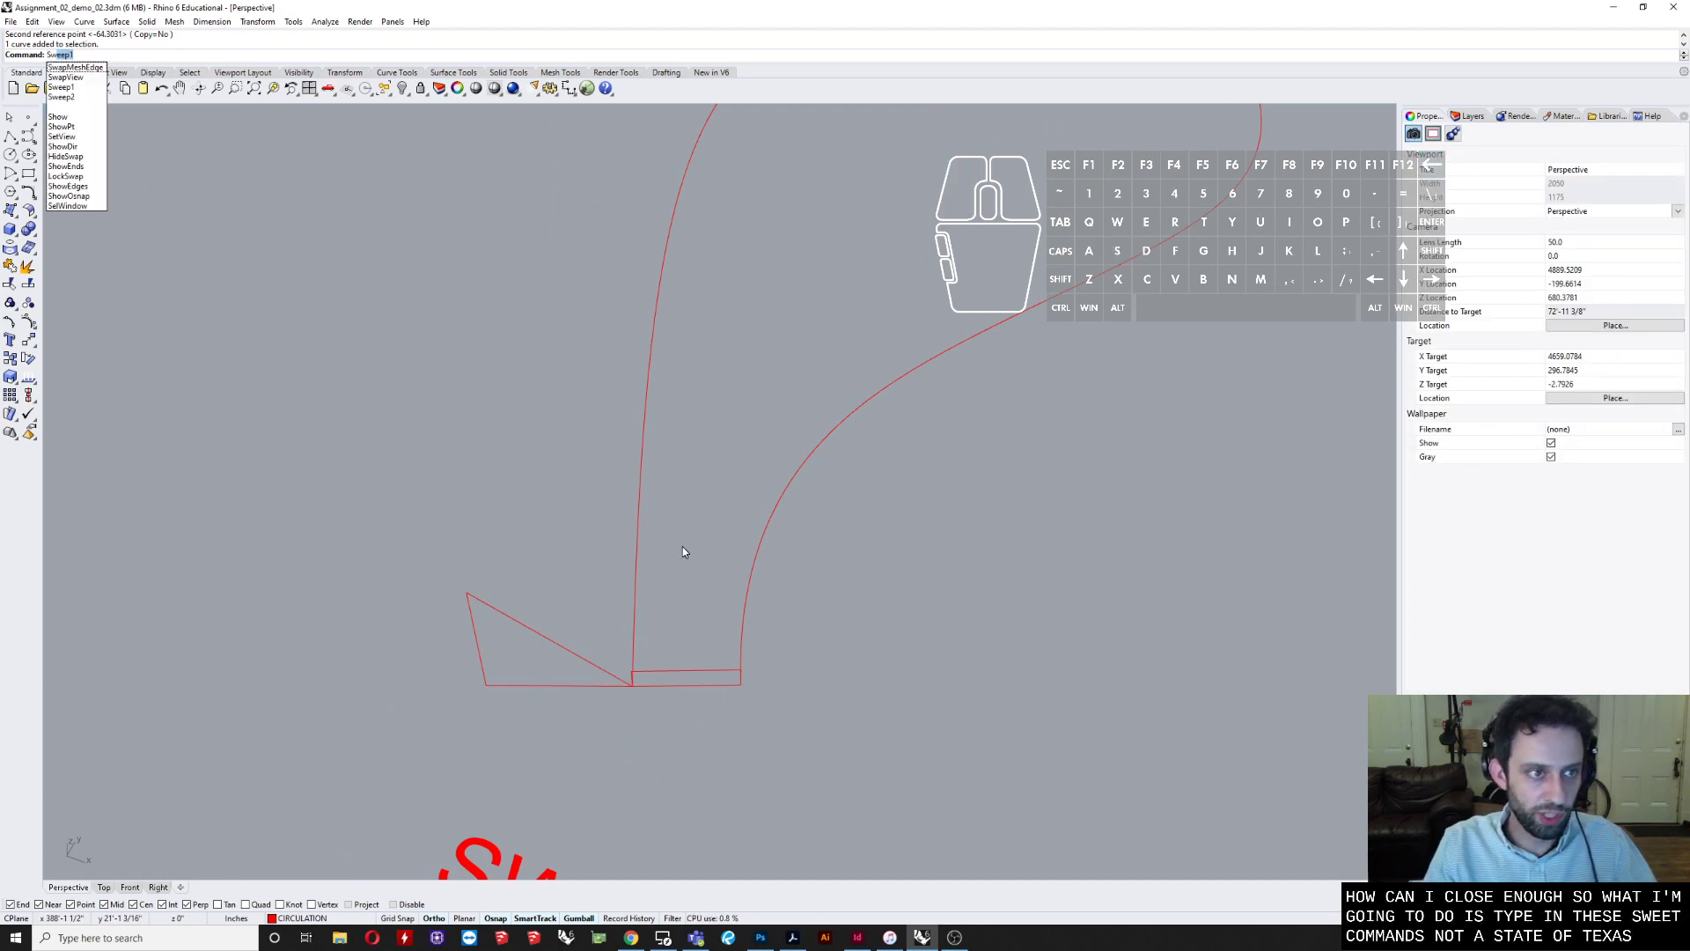
{"action": "type", "text": "S"}
{"action": "key", "text": "Return"}
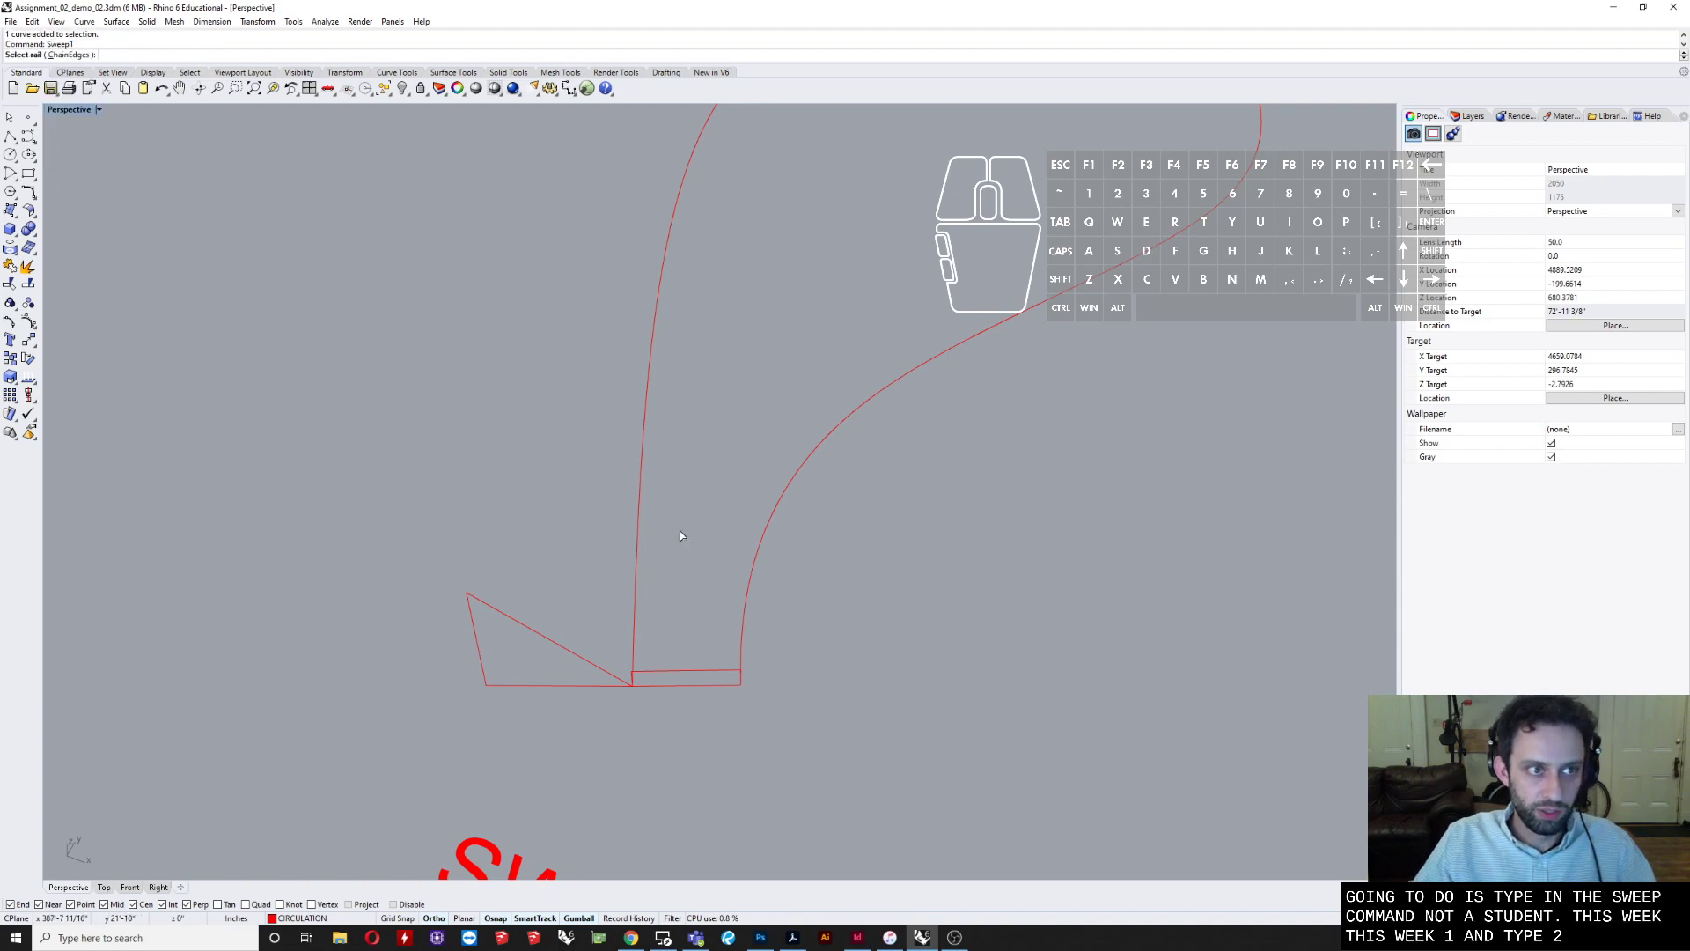
{"action": "left_click", "coordinate": [723, 400]}
{"action": "right_click_drag", "start_coordinate": [724, 390], "coordinate": [645, 646]}
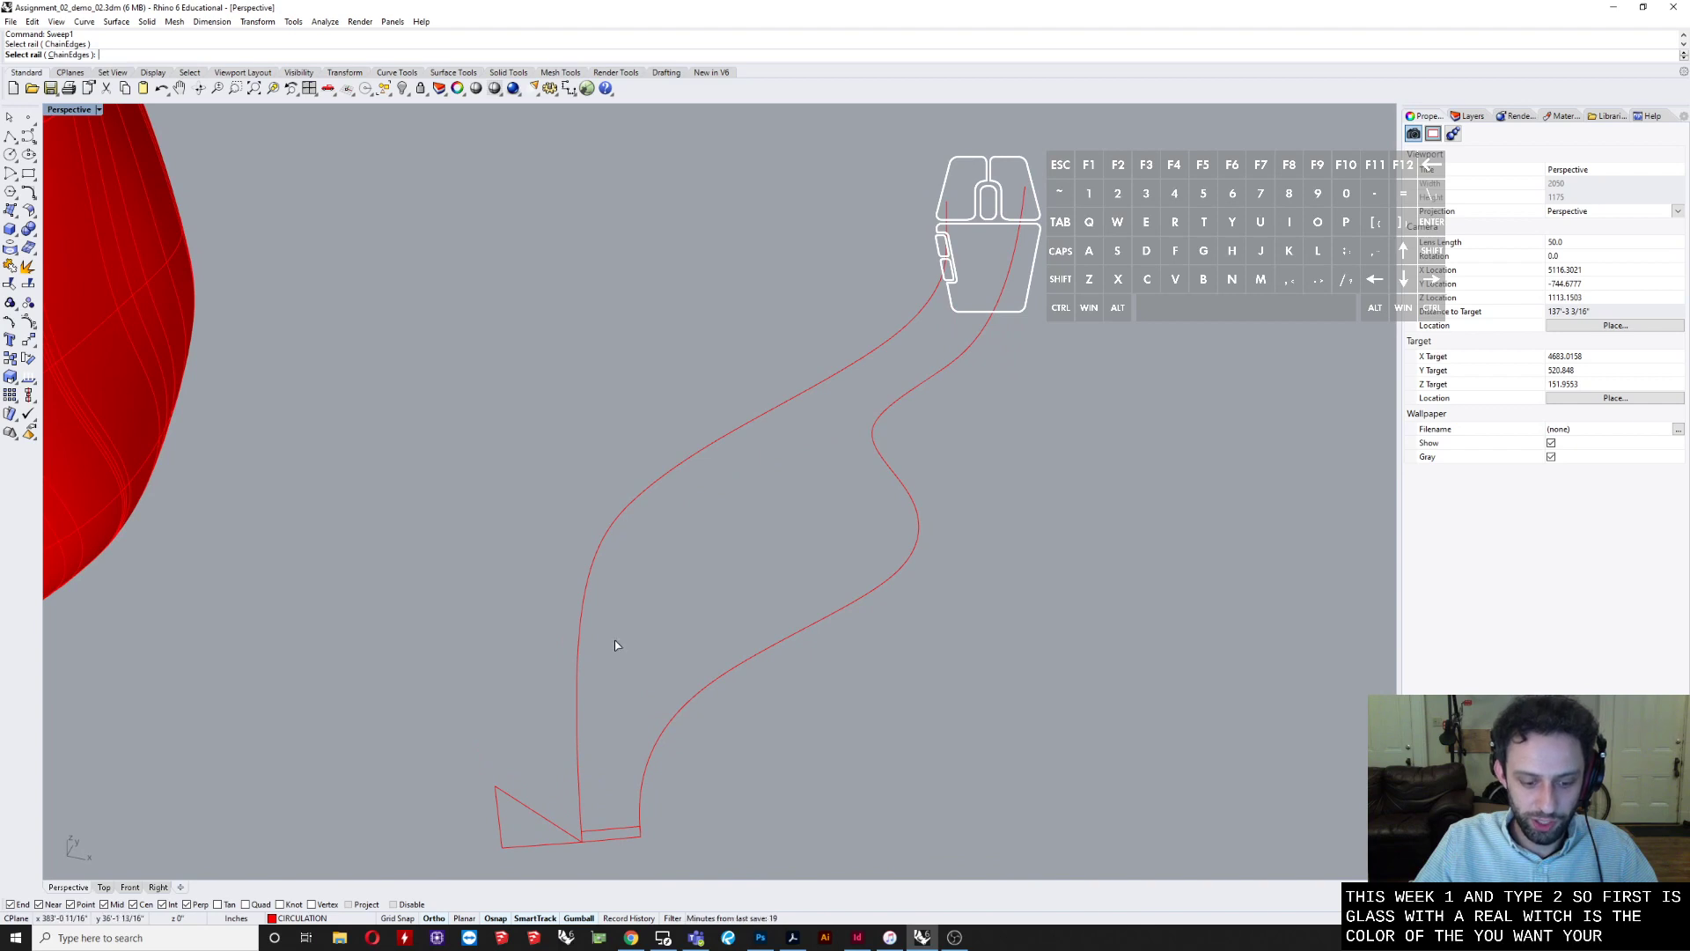
{"action": "left_click", "coordinate": [580, 656]}
- Choose the rectangle at the rail's start as the sweep's only cross section
{"action": "right_click_drag", "start_coordinate": [483, 682], "coordinate": [494, 589], "text": "shift"}
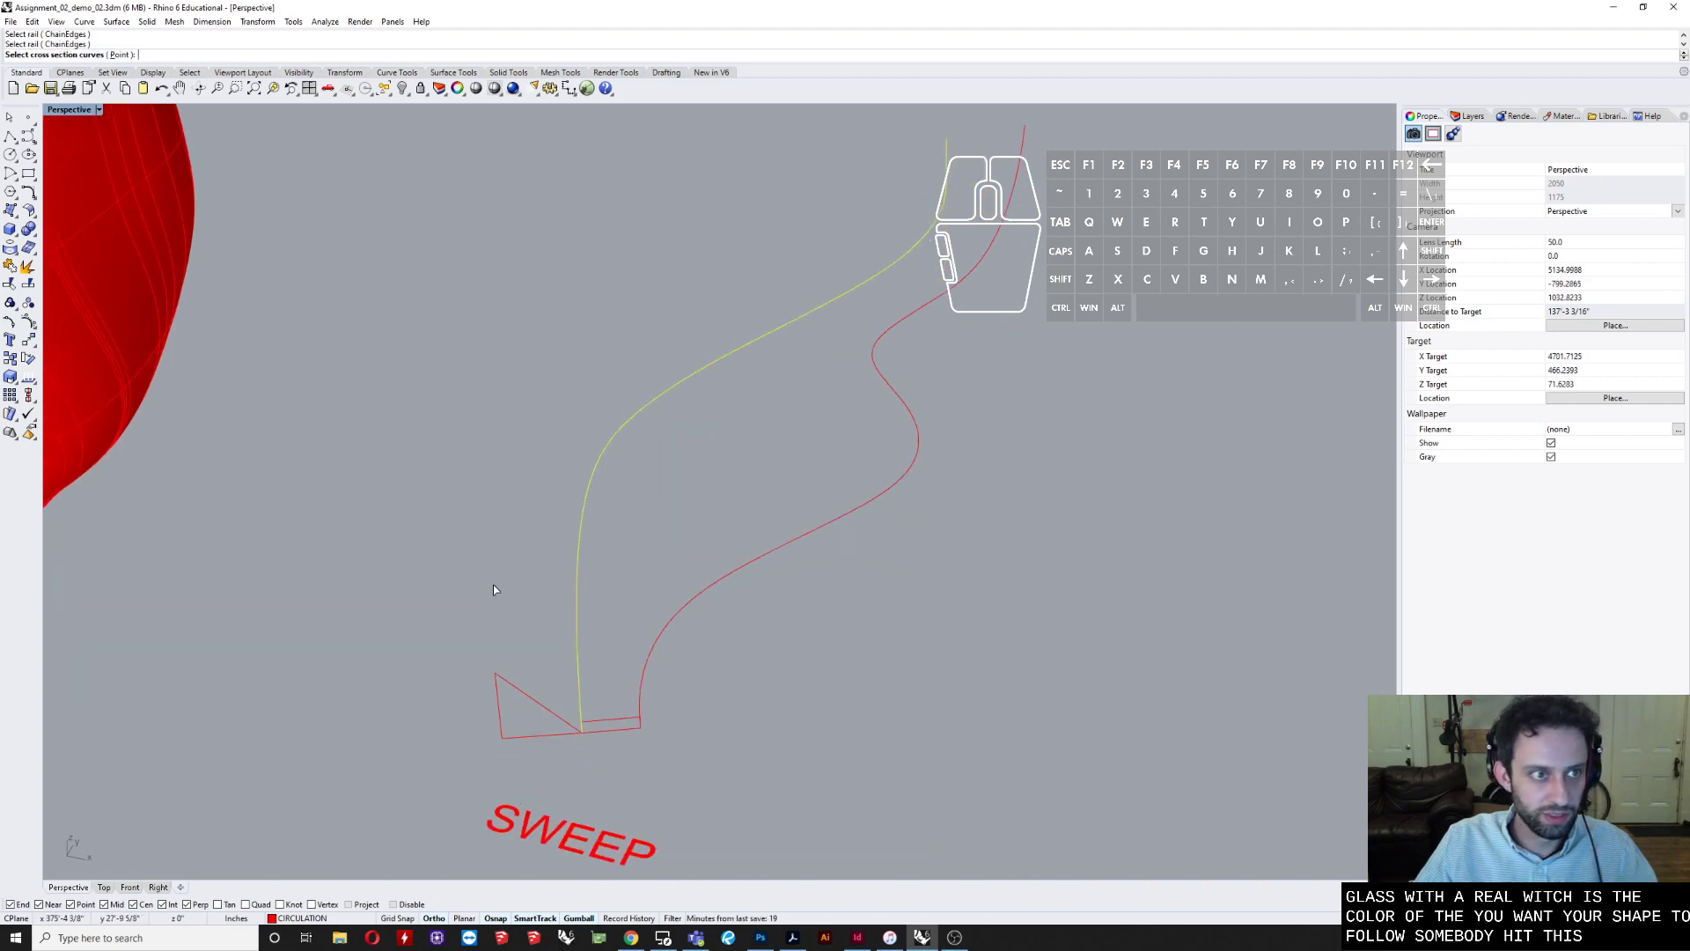
{"action": "scroll", "coordinate": [606, 772], "scroll_direction": "up", "scroll_amount": 2}
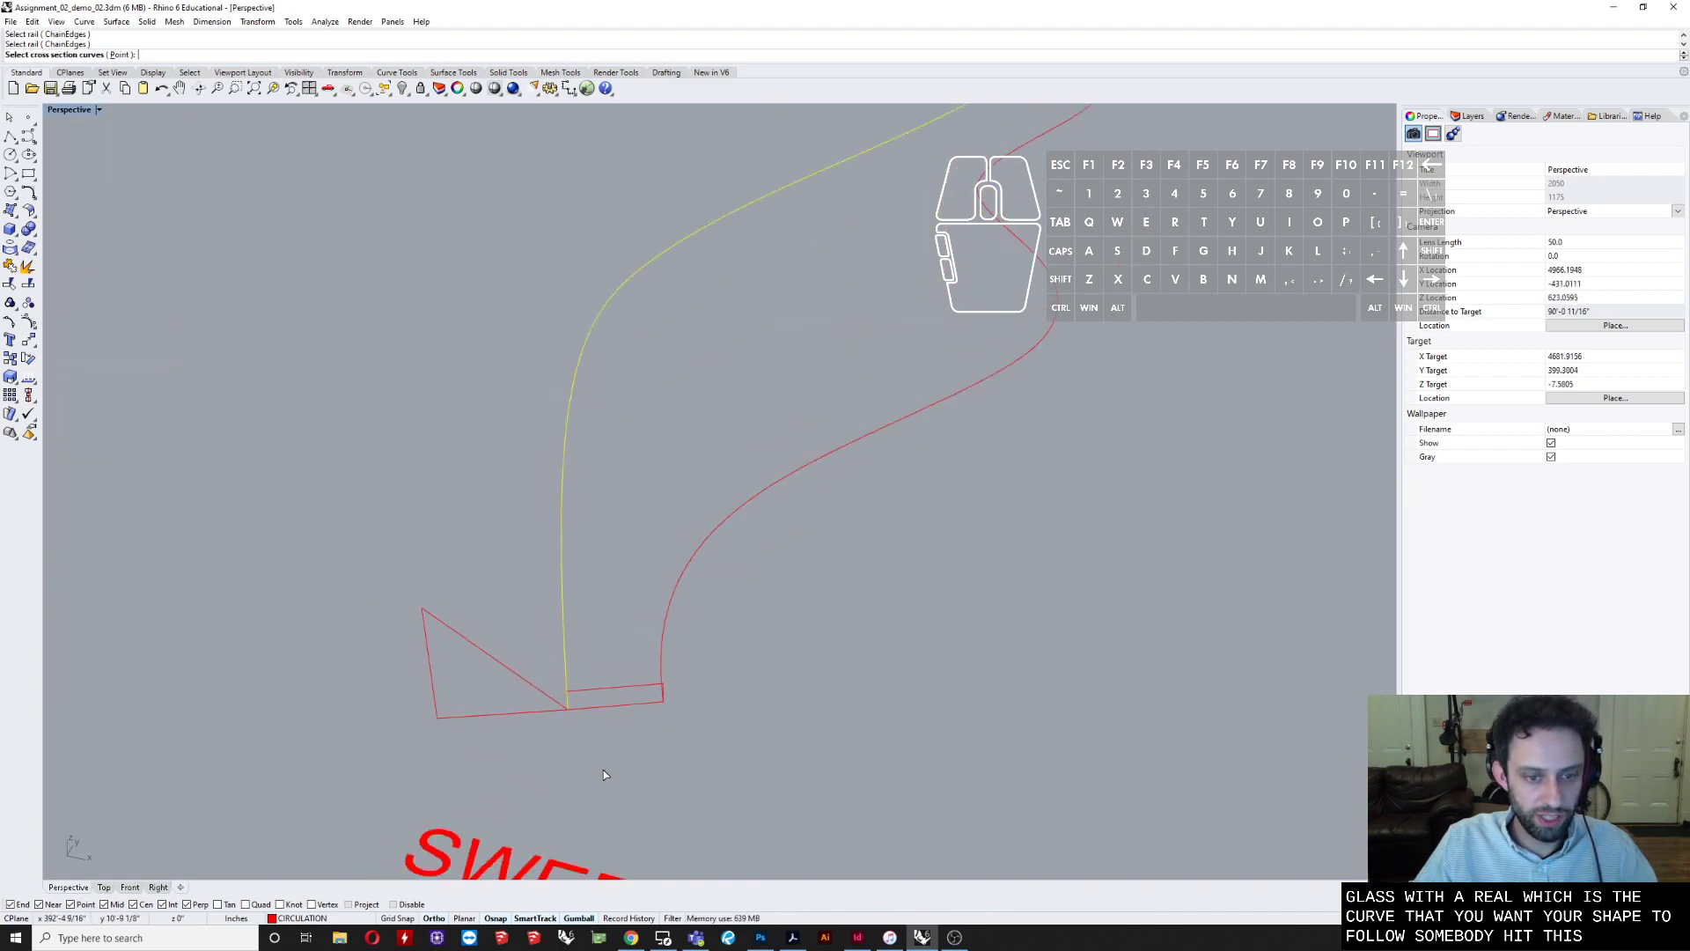
{"action": "left_click", "coordinate": [608, 708]}
{"action": "scroll", "coordinate": [649, 754], "scroll_direction": "down", "scroll_amount": 3}
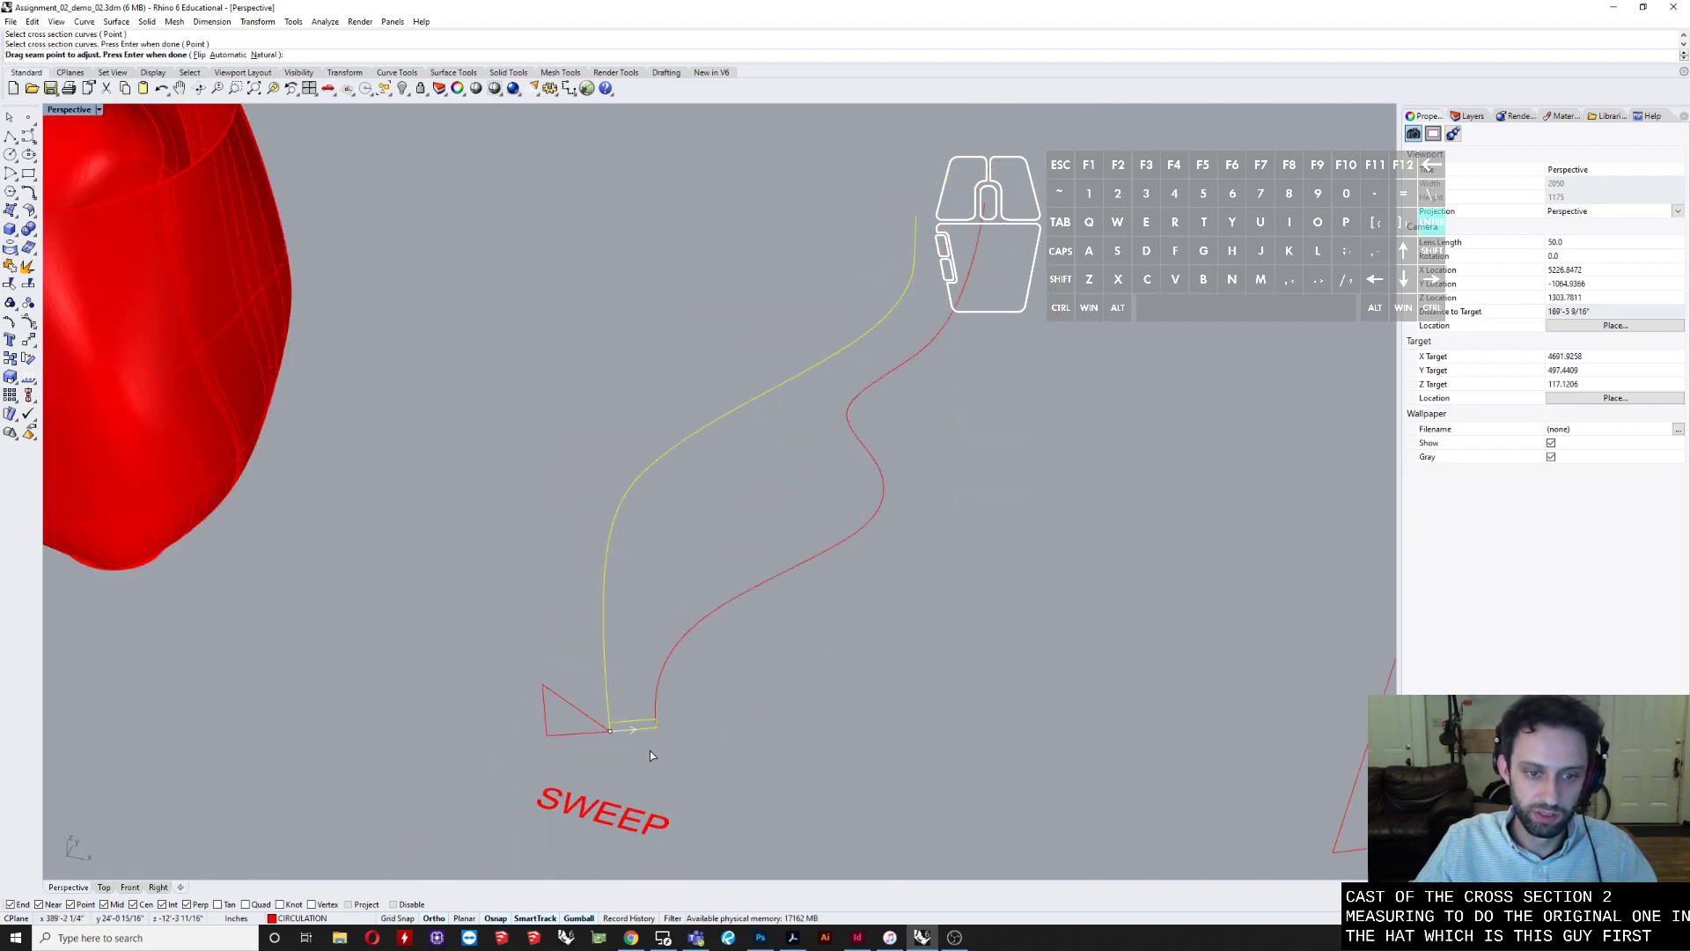
{"action": "key", "text": "Return"}
- Slide the seam point along the rectangle, return it to the corner touching the rail curve, and accept it
{"action": "scroll", "coordinate": [604, 734], "scroll_direction": "up", "scroll_amount": 3}
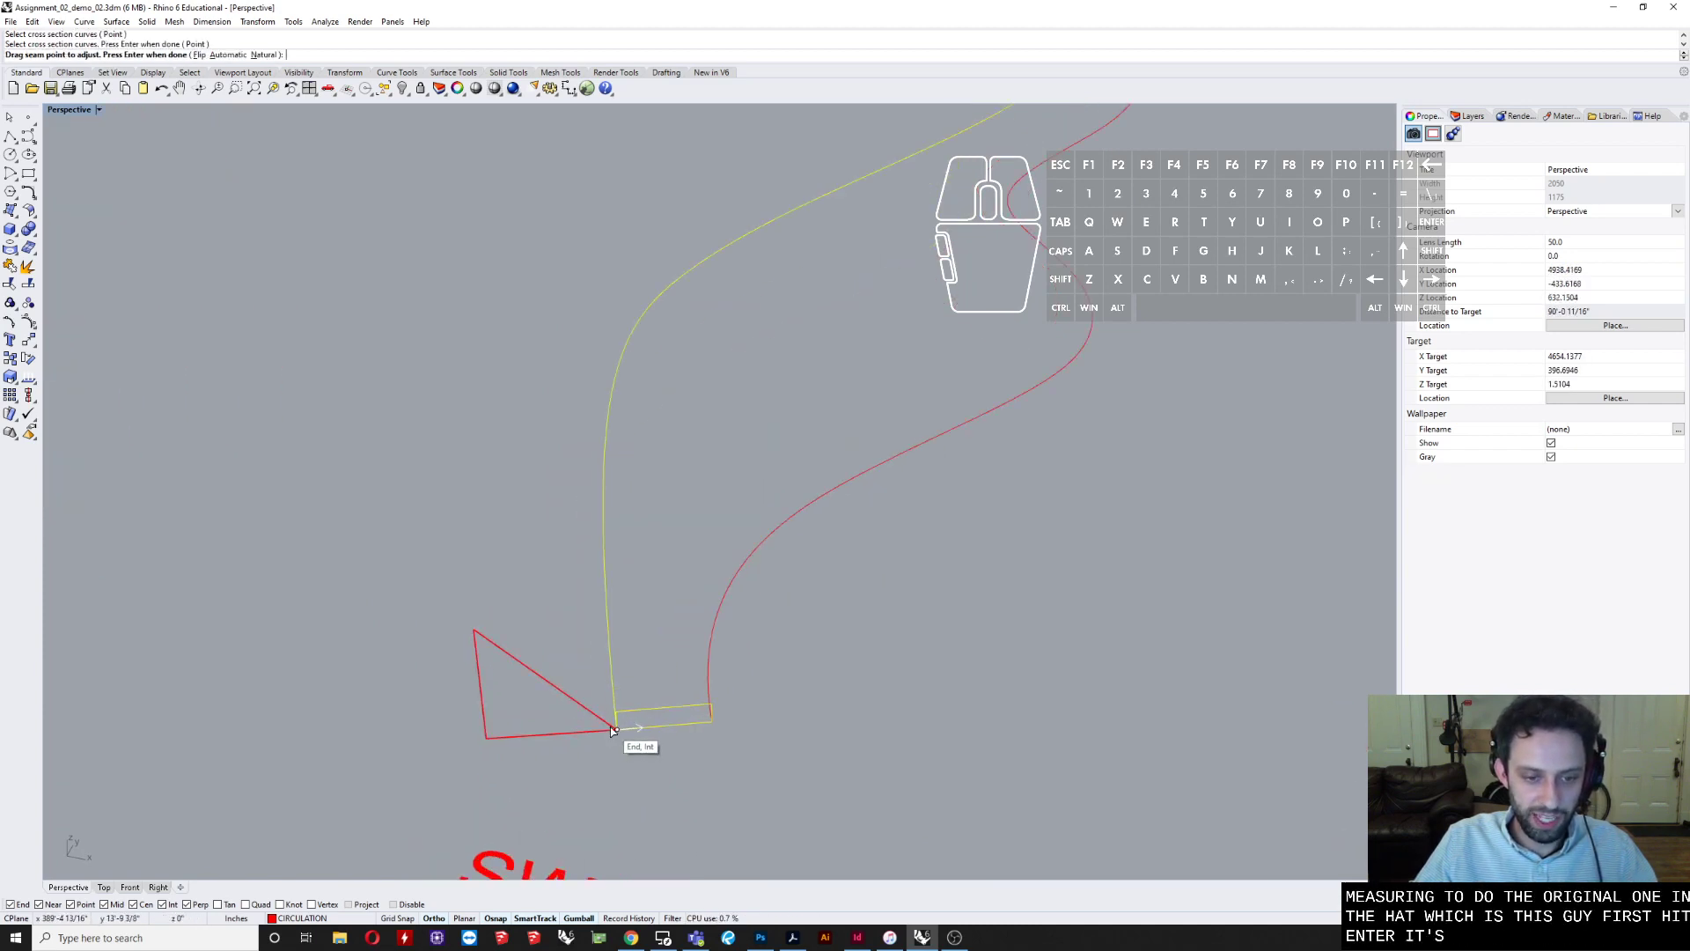
{"action": "scroll", "coordinate": [613, 730], "scroll_direction": "up", "scroll_amount": 2}
{"action": "right_click_drag", "start_coordinate": [615, 726], "coordinate": [771, 700]}
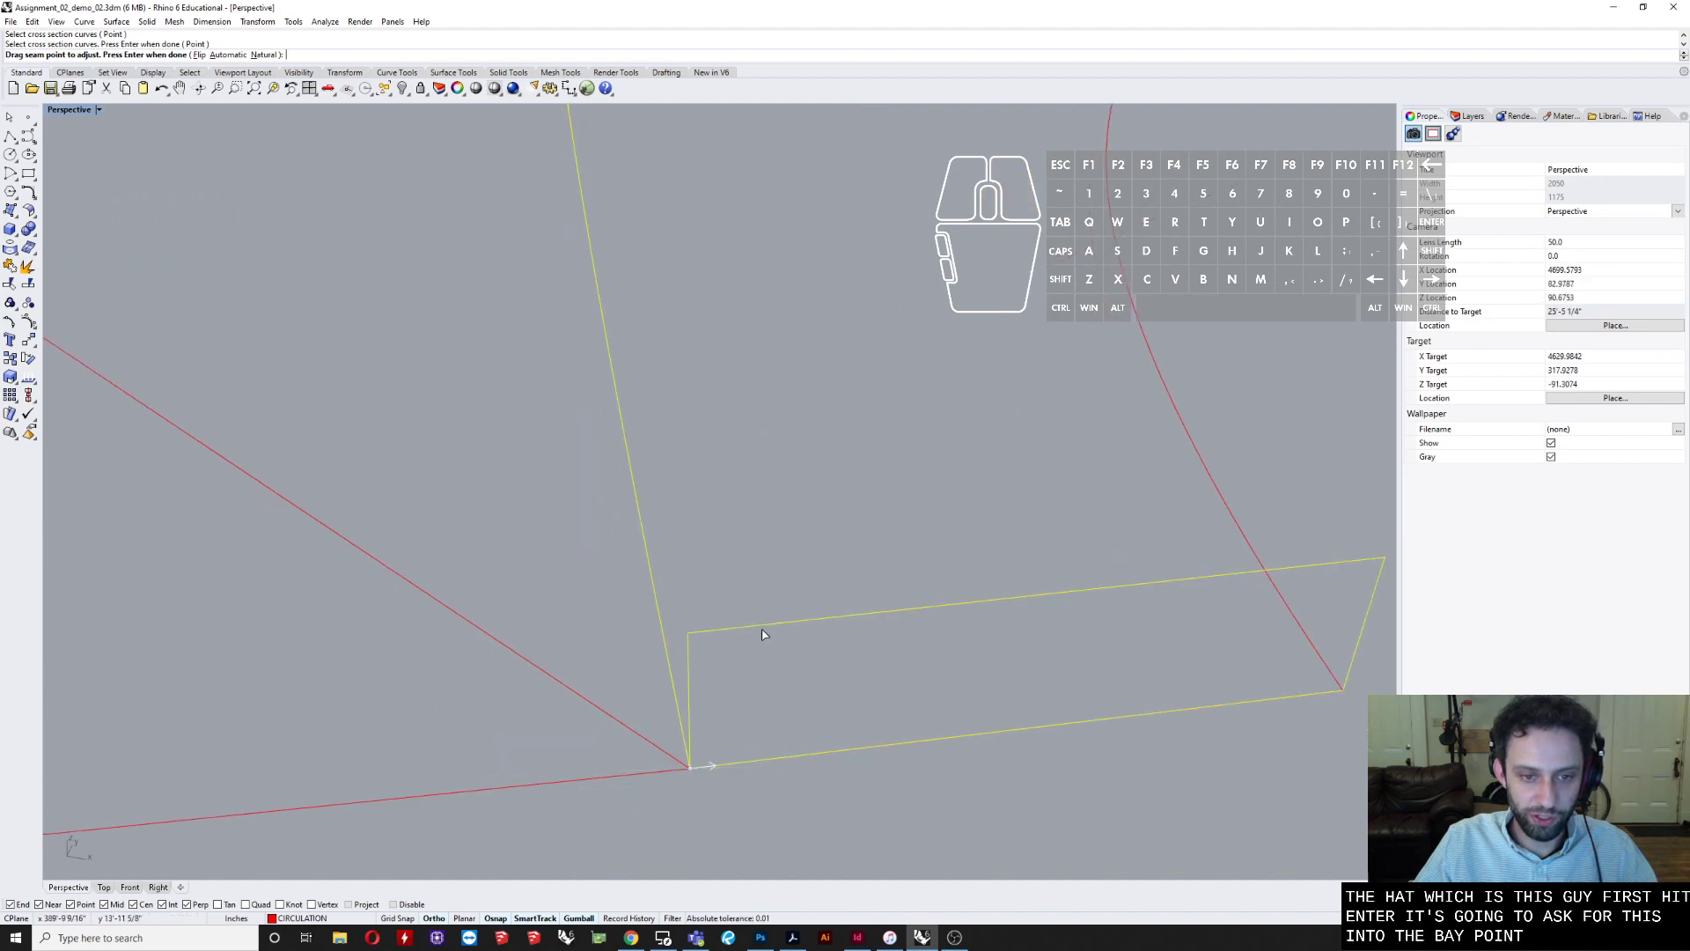
{"action": "scroll", "coordinate": [635, 683], "scroll_direction": "down", "scroll_amount": 8}
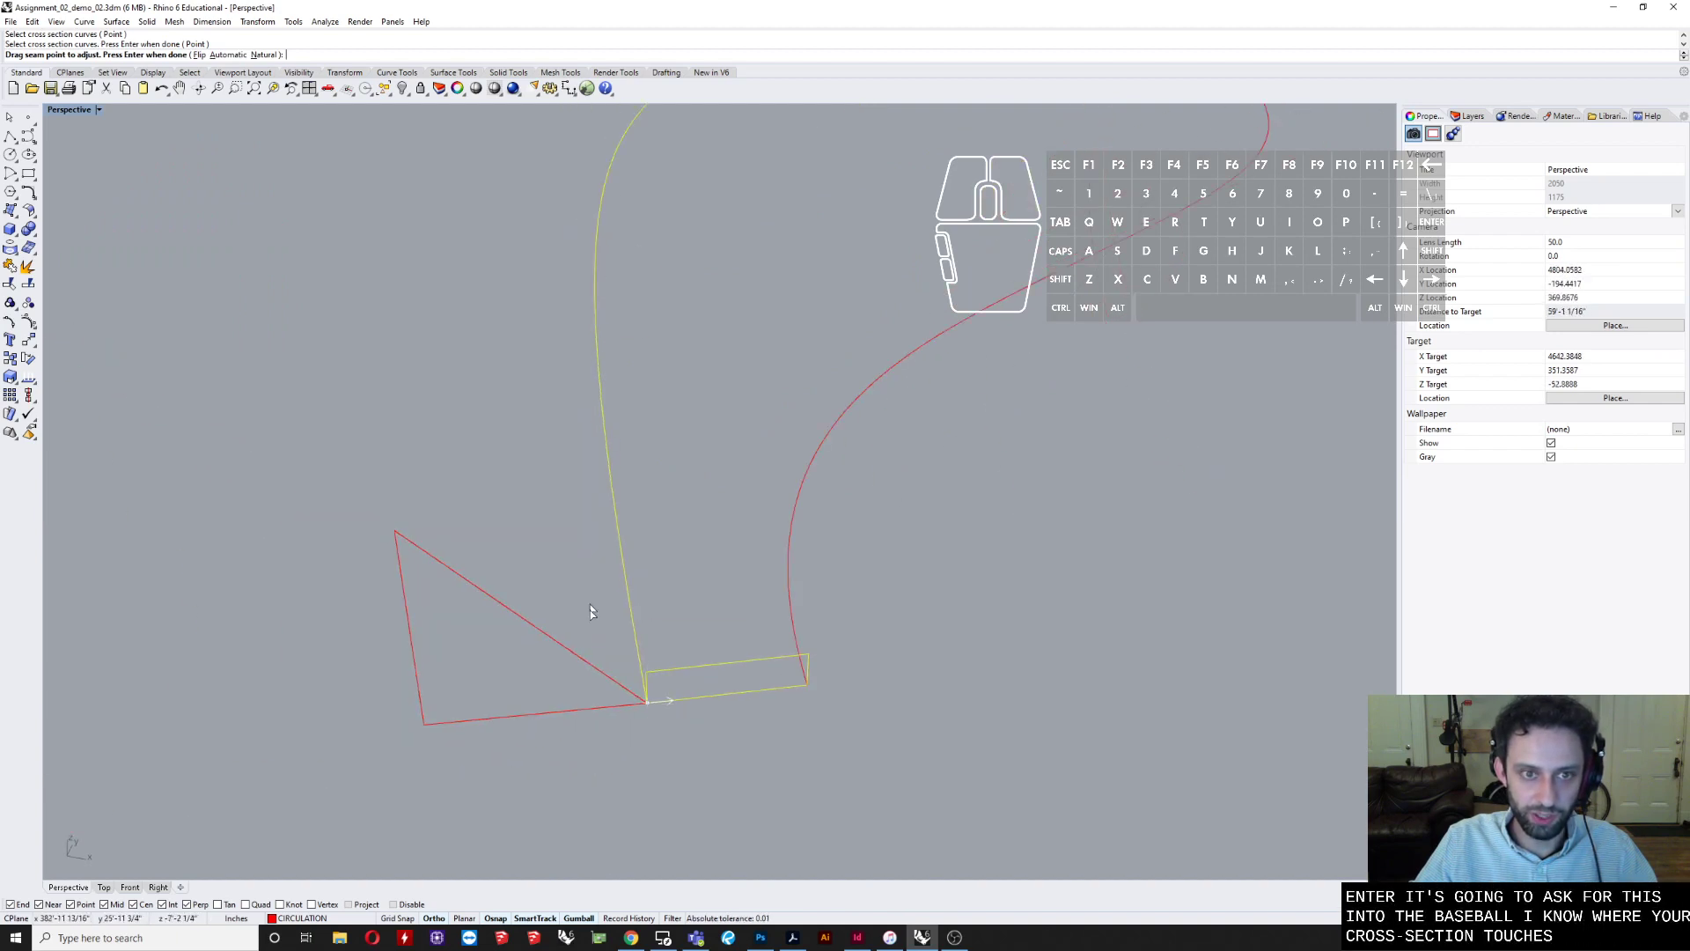
{"action": "right_click_drag", "start_coordinate": [592, 609], "coordinate": [518, 709], "text": "shift"}
{"action": "scroll", "coordinate": [517, 707], "scroll_direction": "down", "scroll_amount": 6}
{"action": "scroll", "coordinate": [598, 722], "scroll_direction": "up", "scroll_amount": 4}
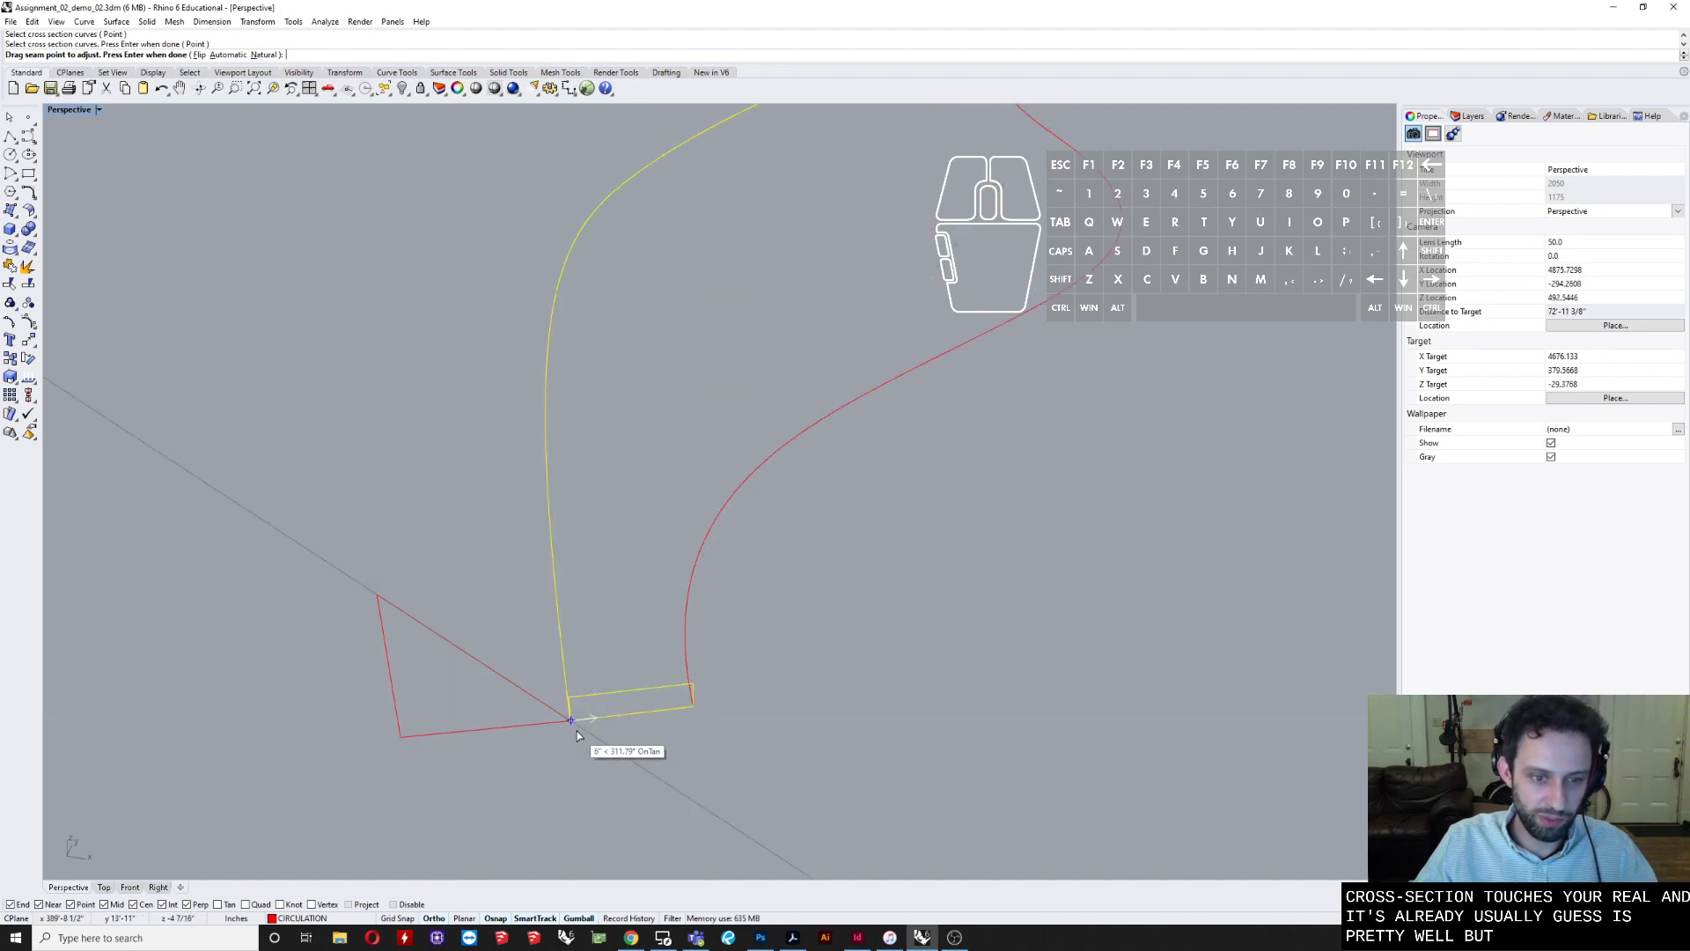
{"action": "left_click_drag", "start_coordinate": [573, 729], "coordinate": [700, 704]}
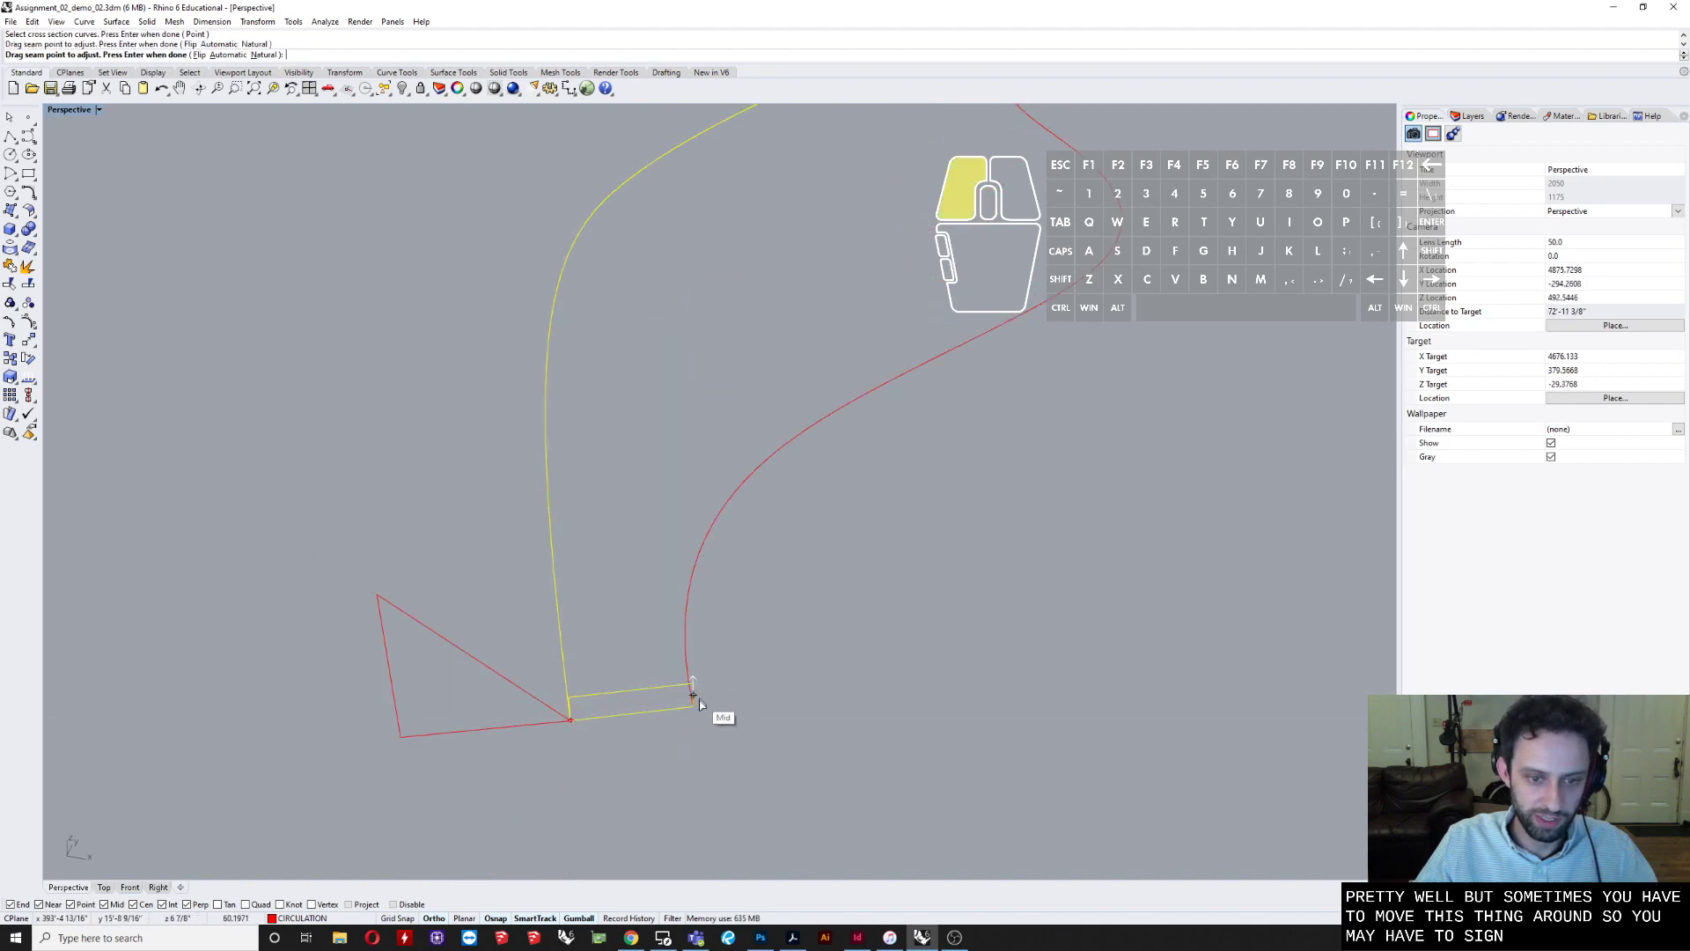
{"action": "left_click_drag", "start_coordinate": [572, 724], "coordinate": [587, 709]}
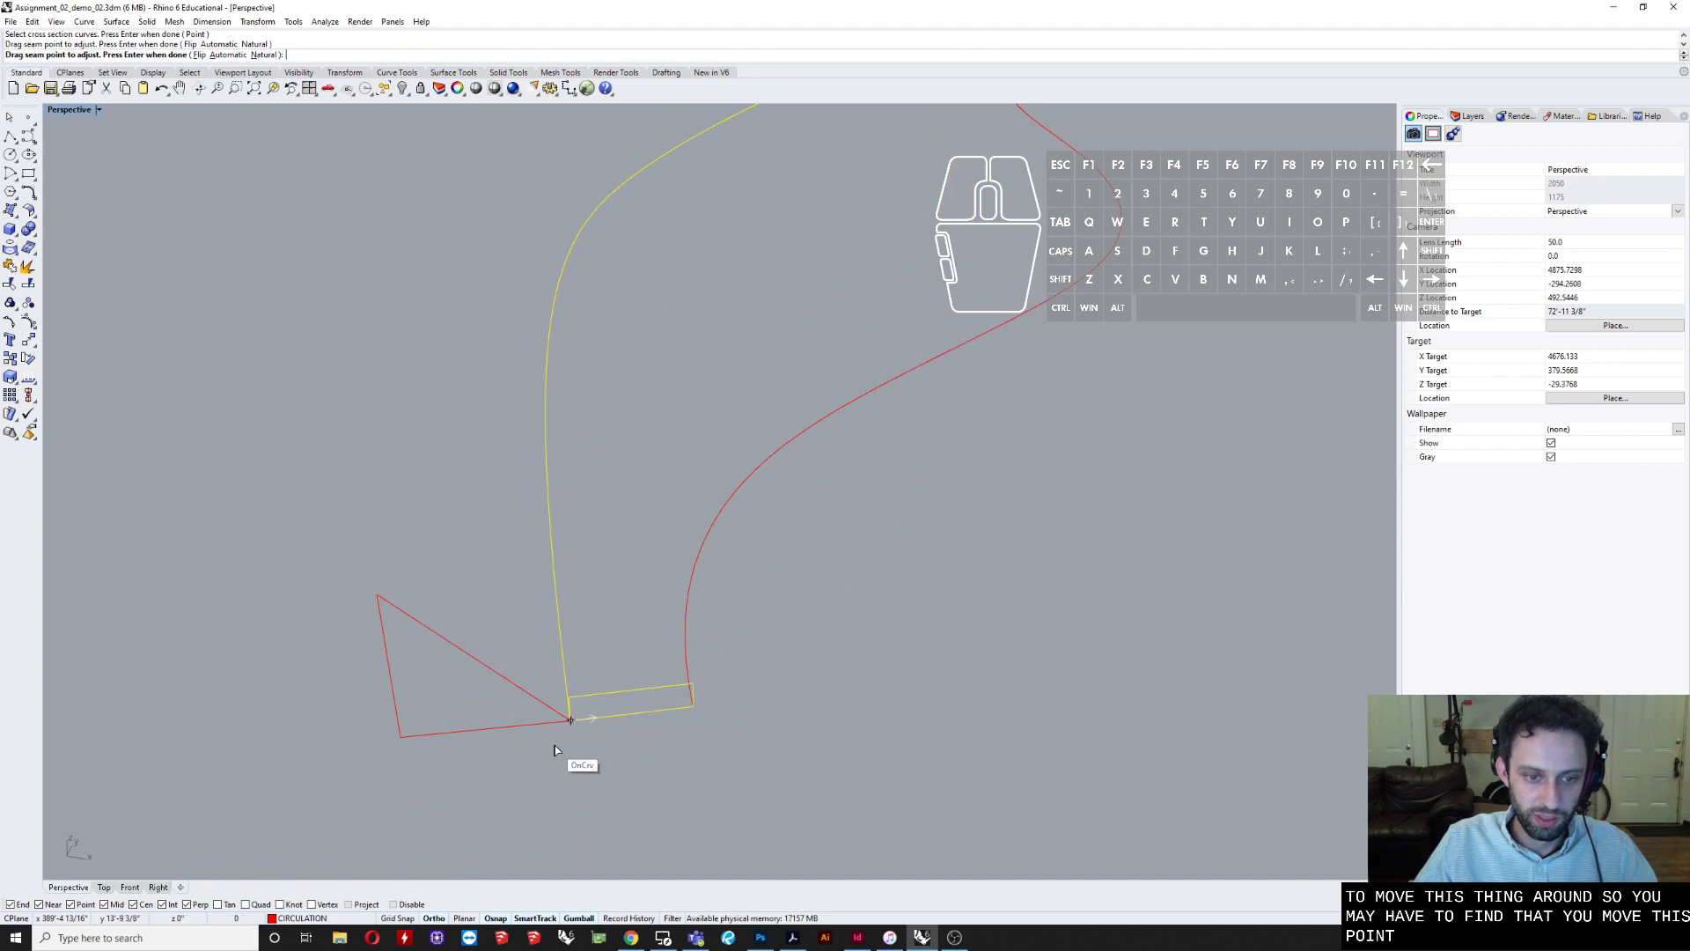
{"action": "left_click", "coordinate": [572, 728]}
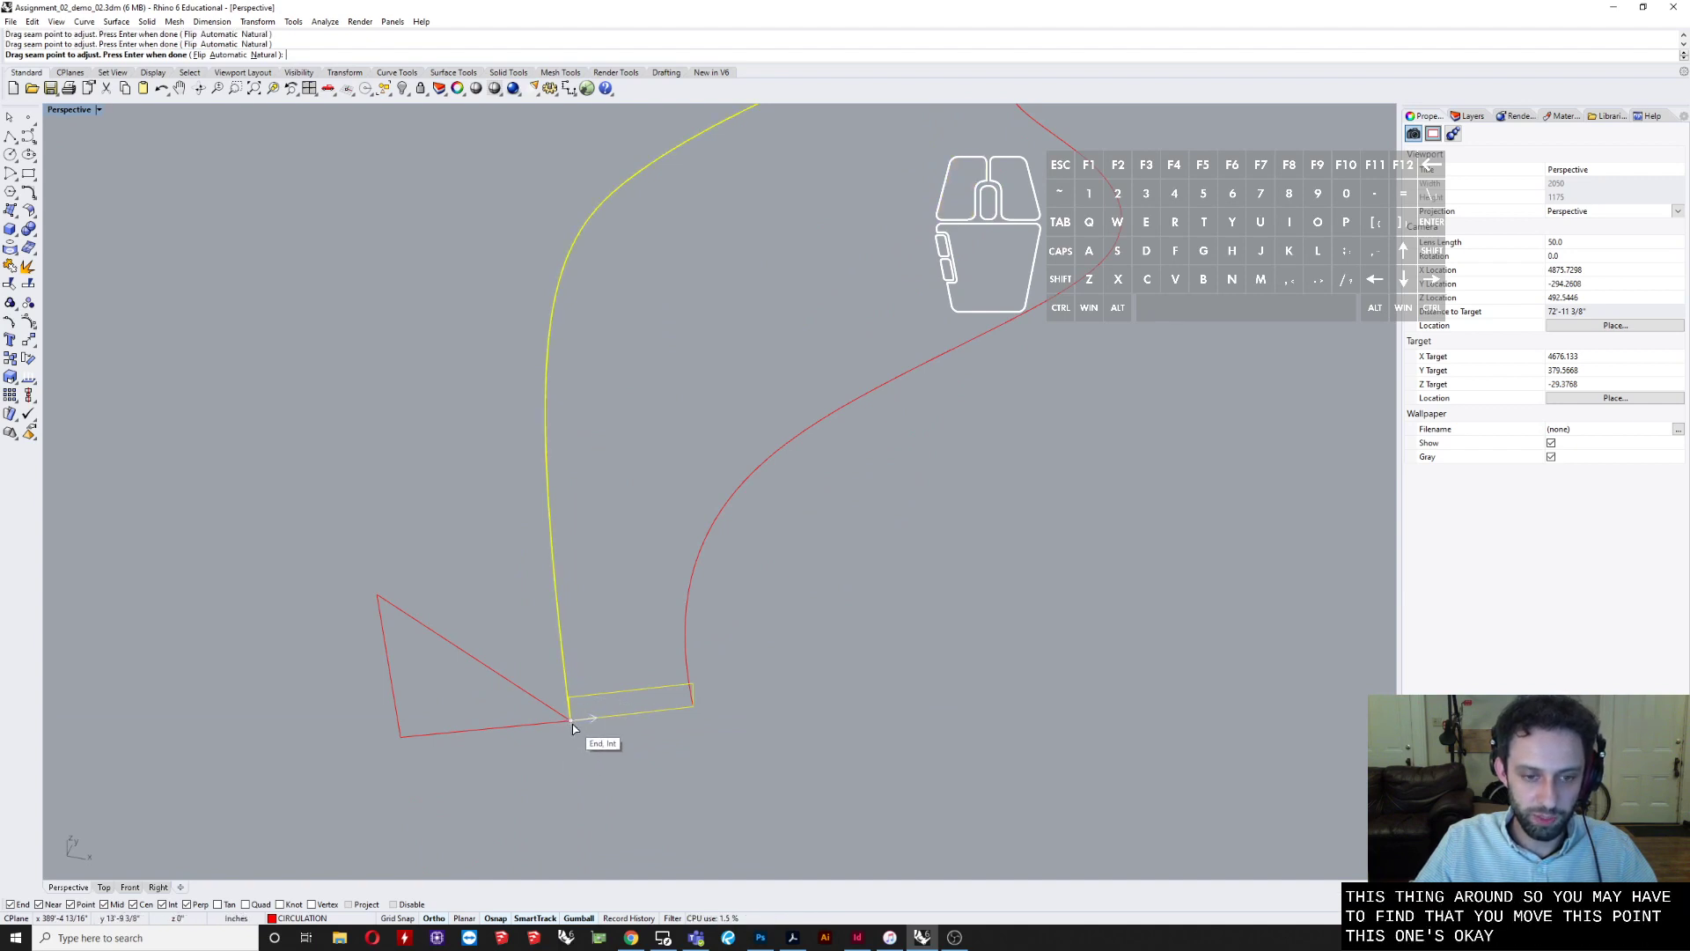
{"action": "key", "text": "Return"}
- Create the one-rail sweep with Freeform frame style, Refit rail enabled and cross sections left unchanged
{"action": "right_click_drag", "start_coordinate": [702, 423], "coordinate": [543, 607]}
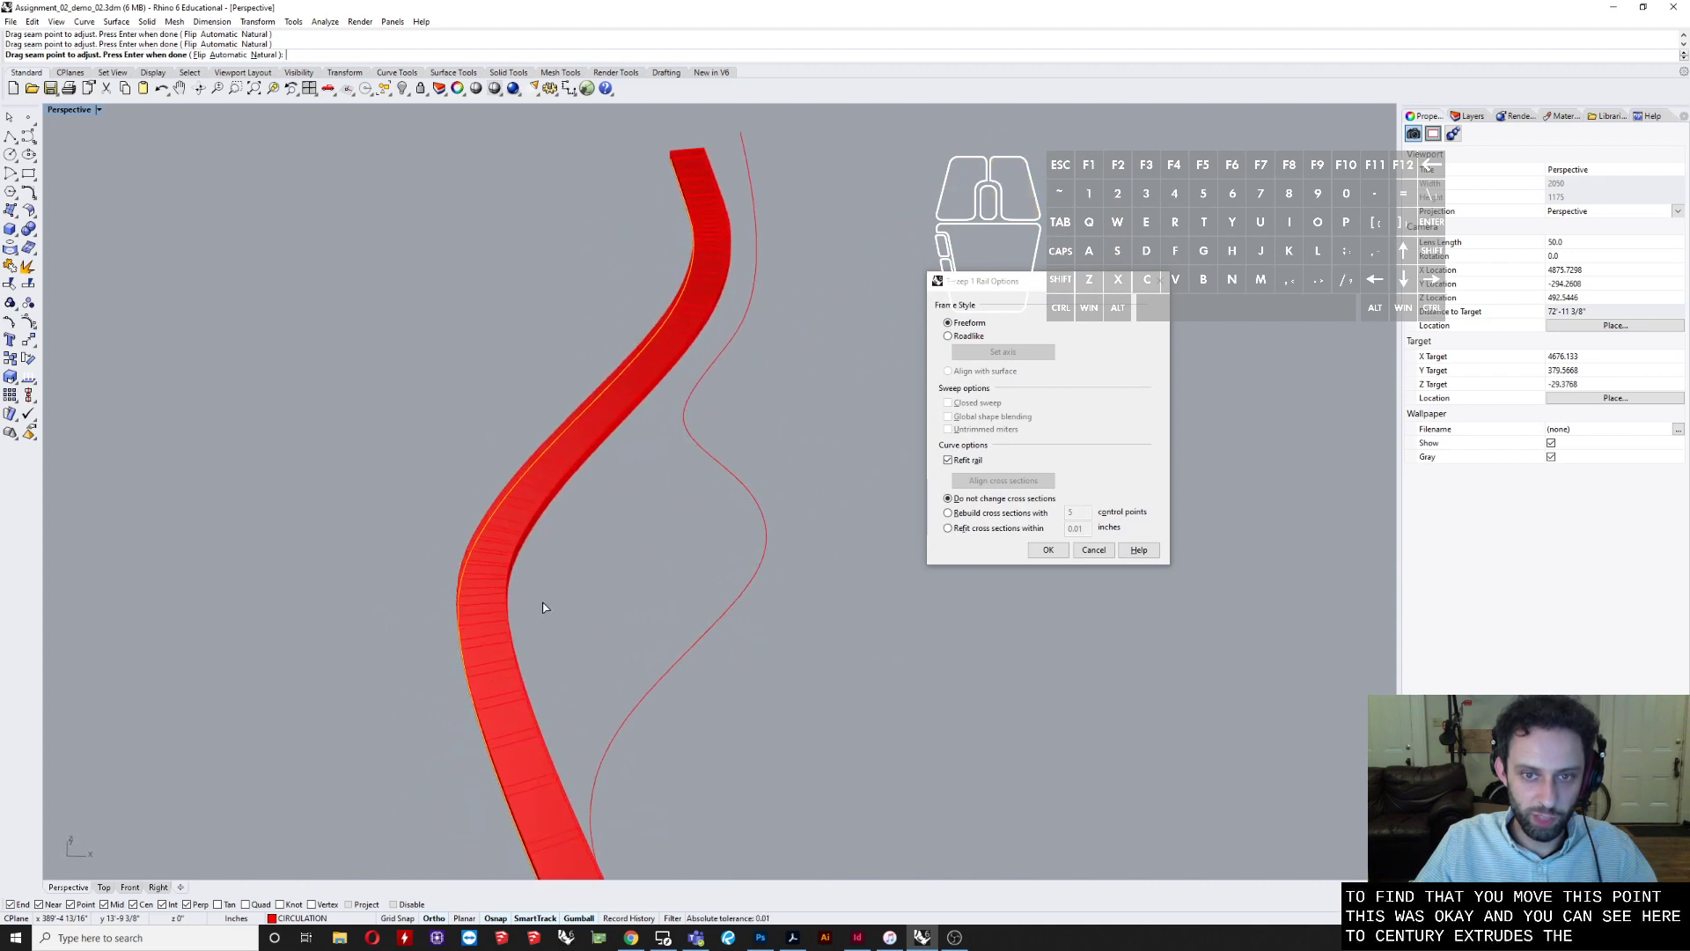
{"action": "left_click", "coordinate": [968, 338]}
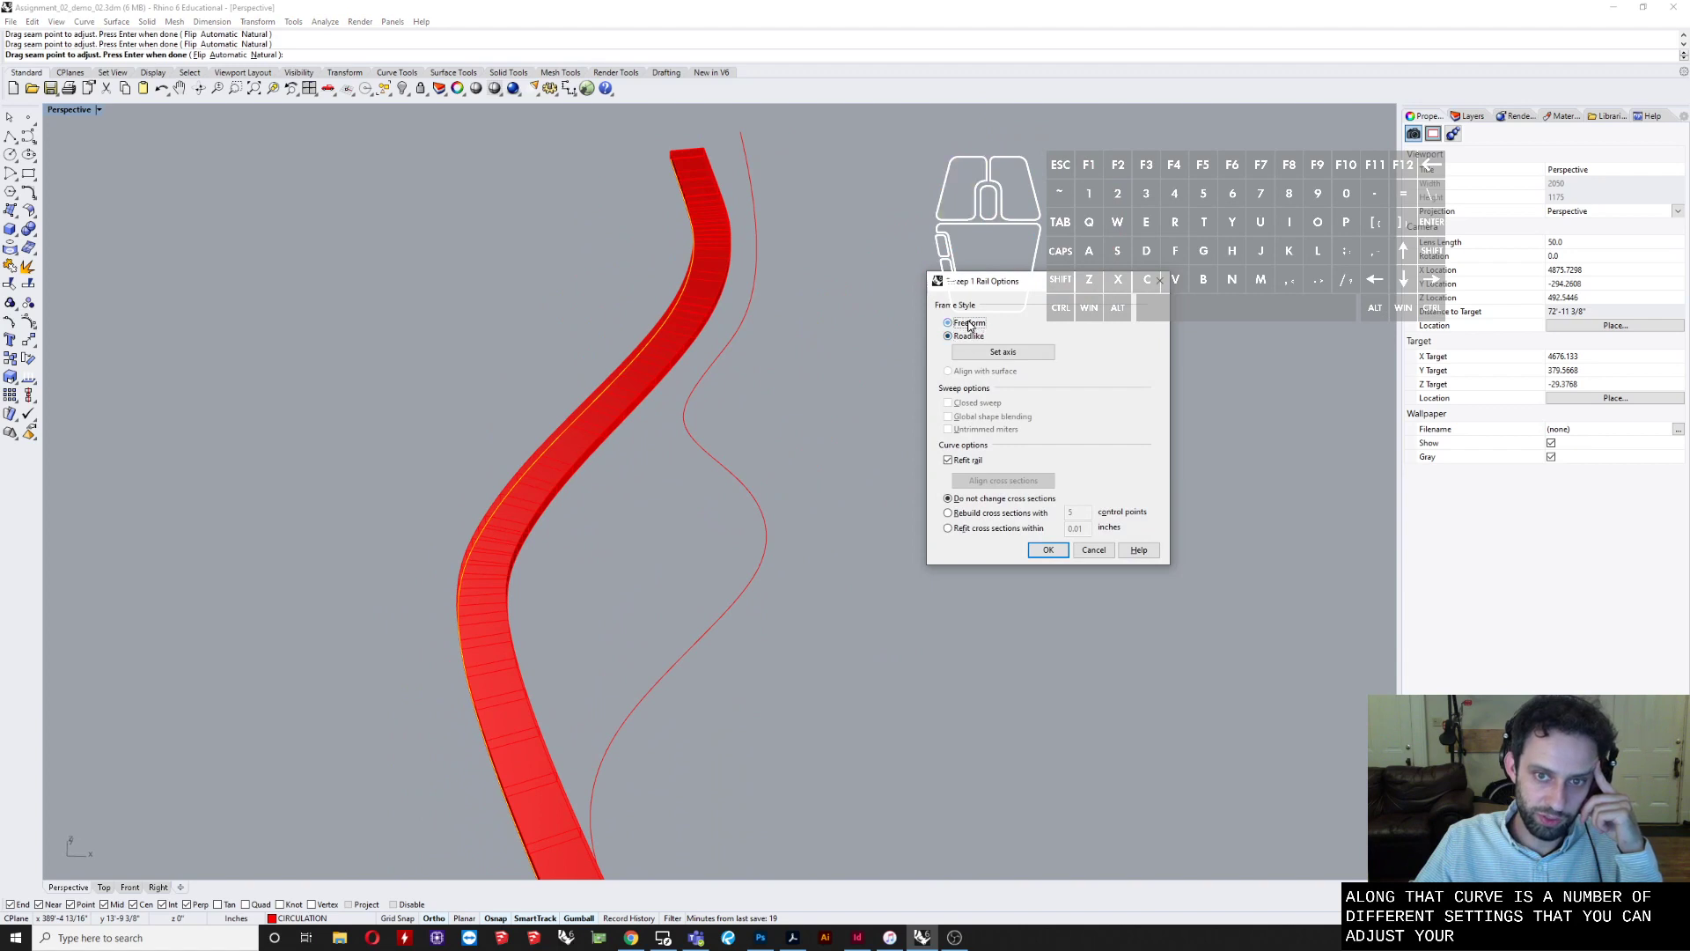
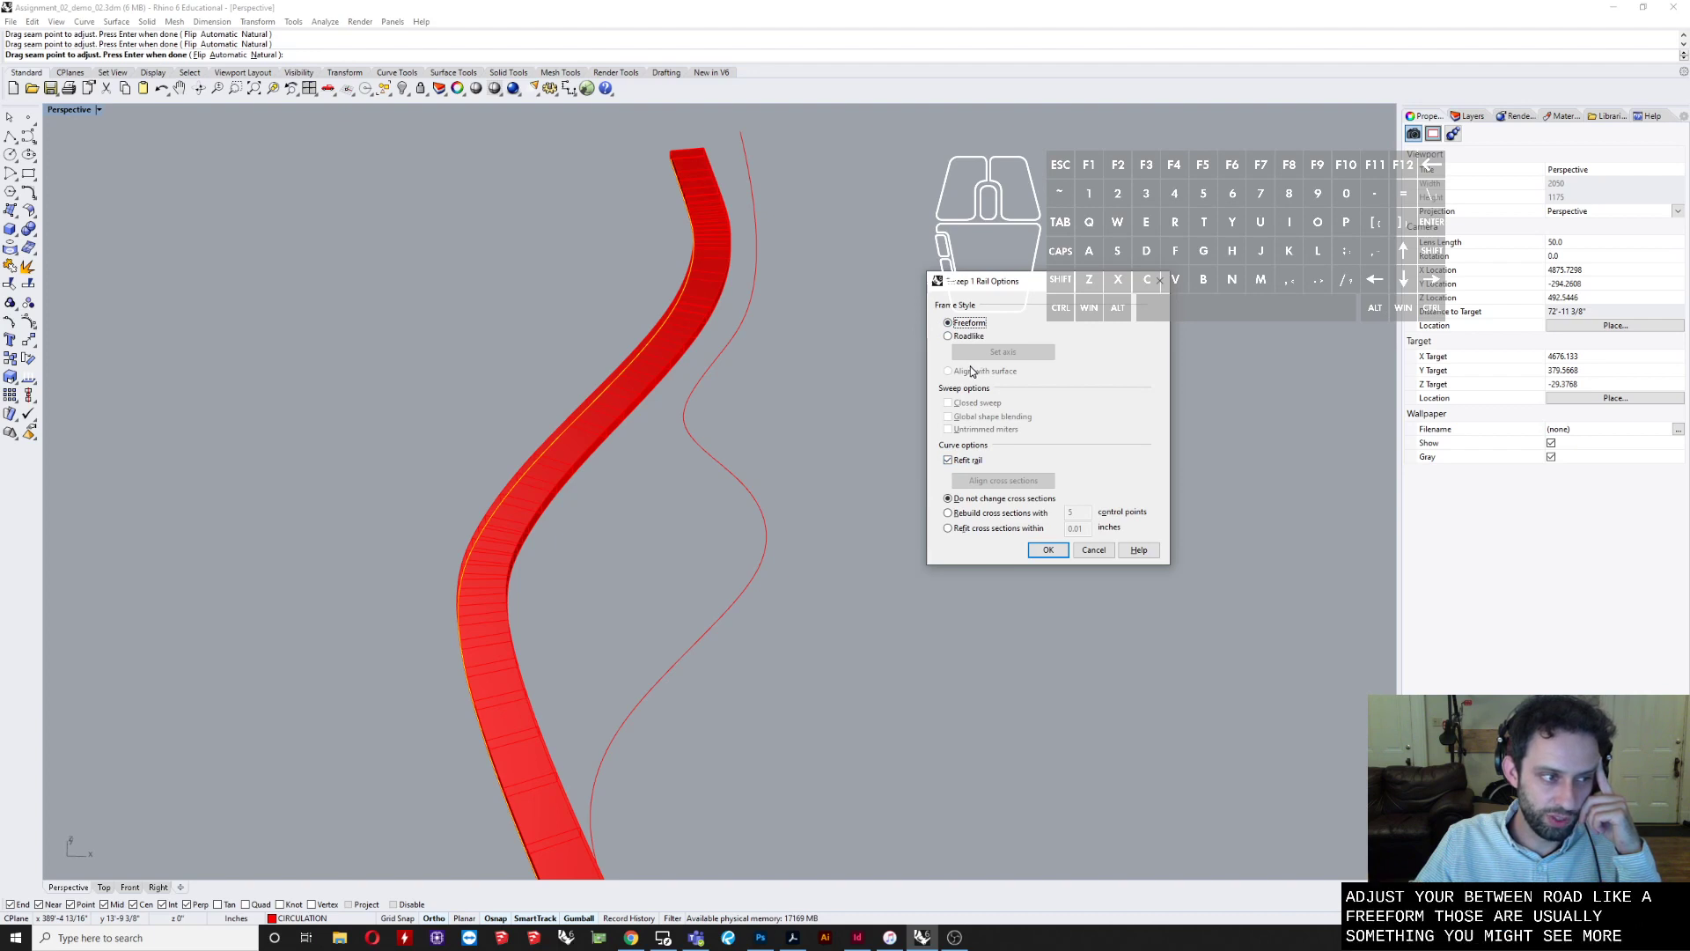
{"action": "right_click_drag", "start_coordinate": [695, 467], "coordinate": [651, 466]}
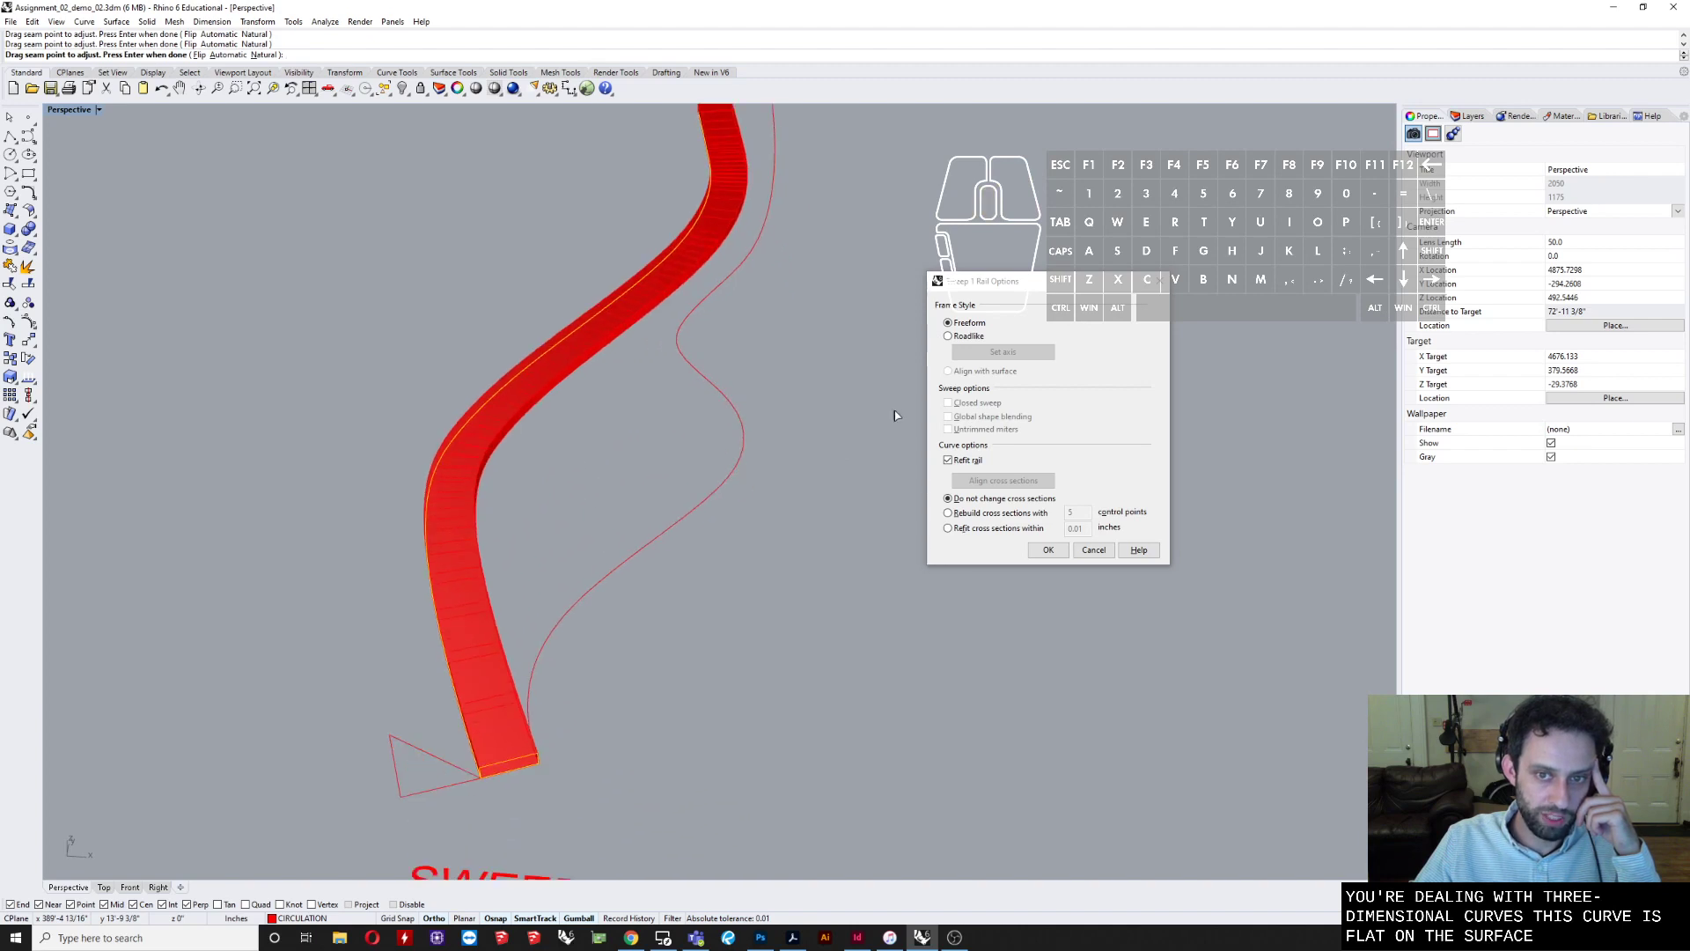
{"action": "left_click", "coordinate": [961, 466]}
{"action": "left_click", "coordinate": [961, 466]}
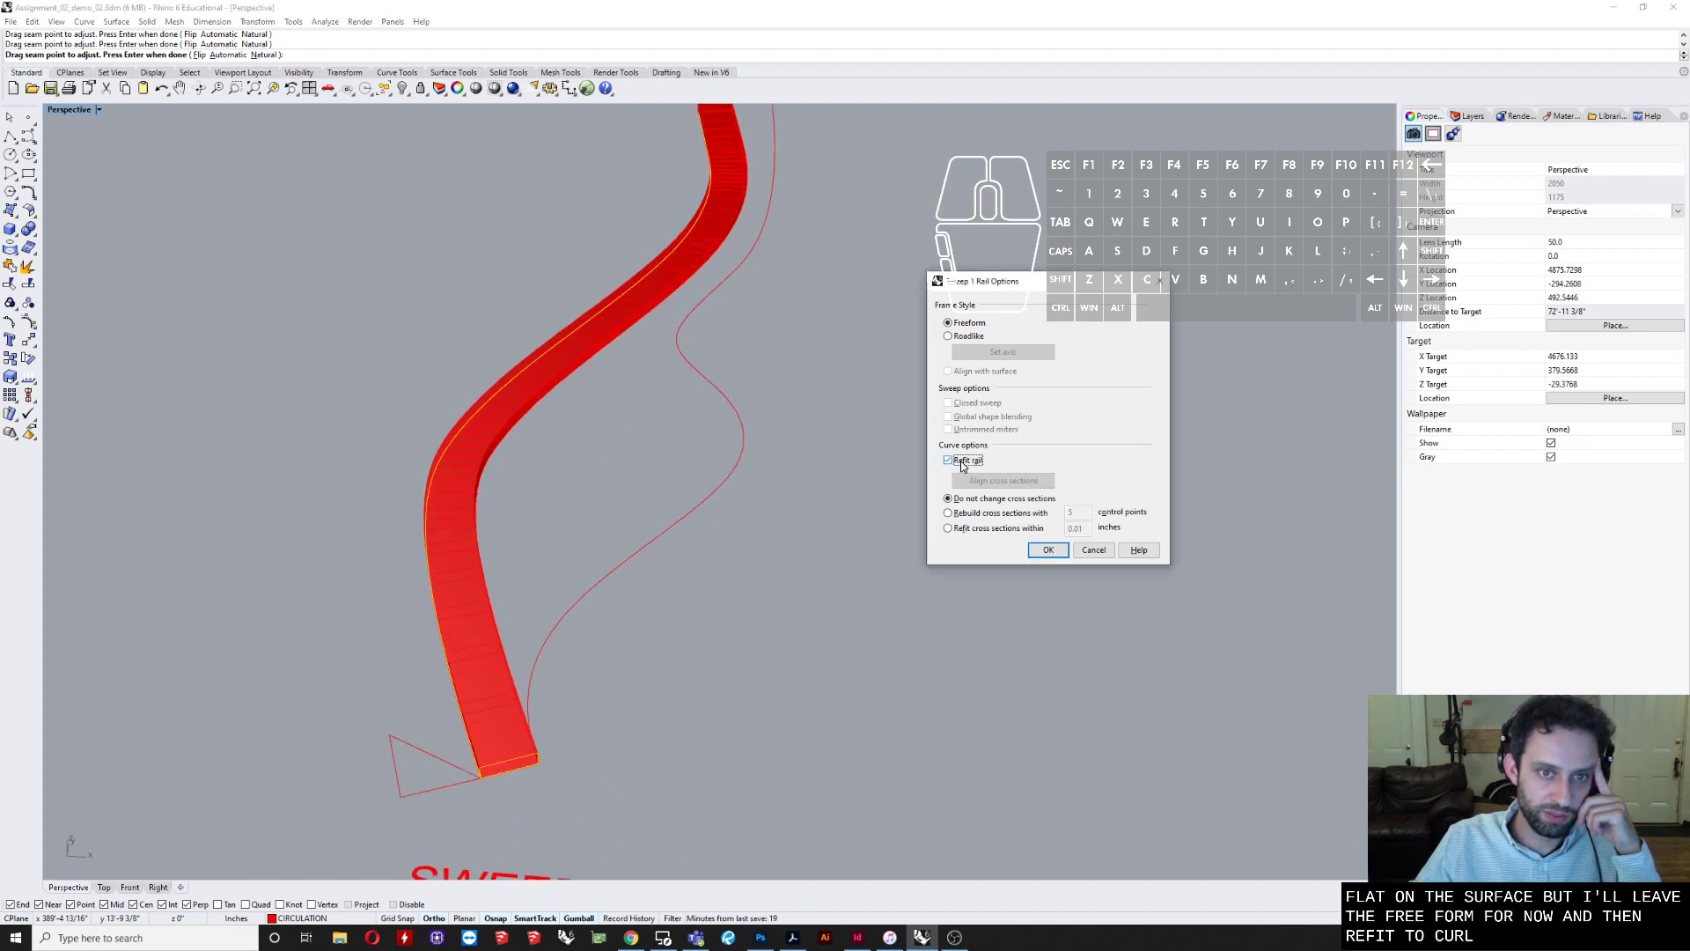
{"action": "left_click", "coordinate": [1047, 550]}
{"action": "right_click_drag", "start_coordinate": [1047, 553], "coordinate": [604, 653]}
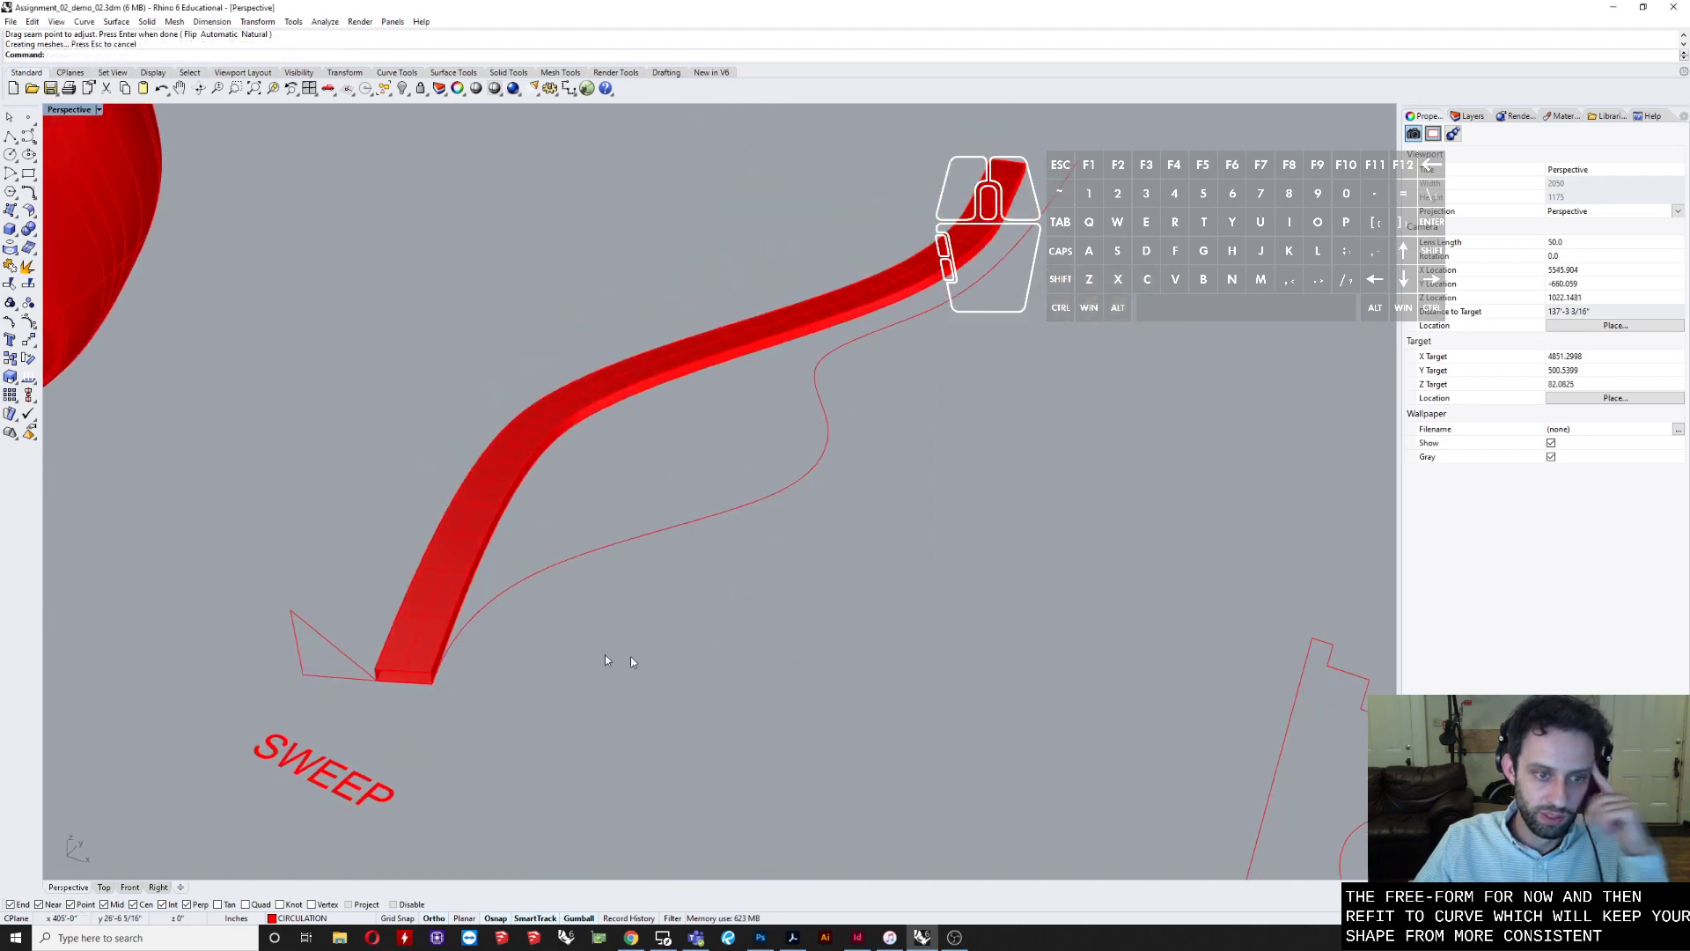
{"action": "scroll", "coordinate": [372, 710], "scroll_direction": "up", "scroll_amount": 5}
{"action": "scroll", "coordinate": [595, 625], "scroll_direction": "down", "scroll_amount": 4}
{"action": "type", "text": "sw"}
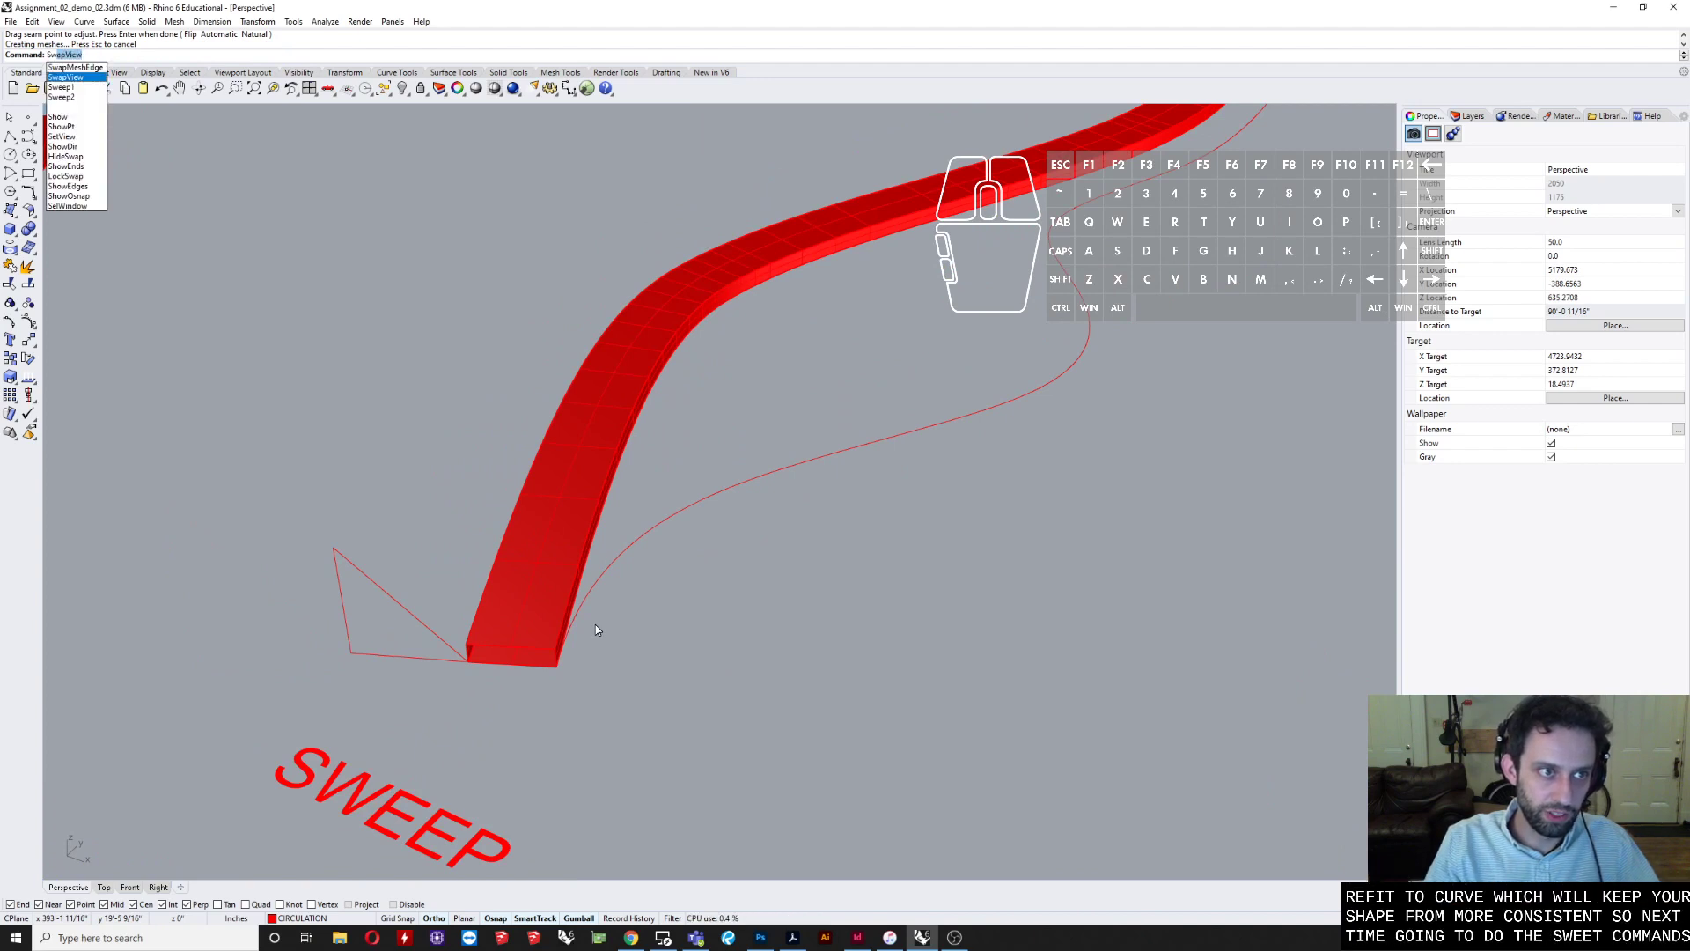
{"action": "key", "text": "Down"}
{"action": "key", "text": "Down"}
{"action": "key", "text": "Return"}
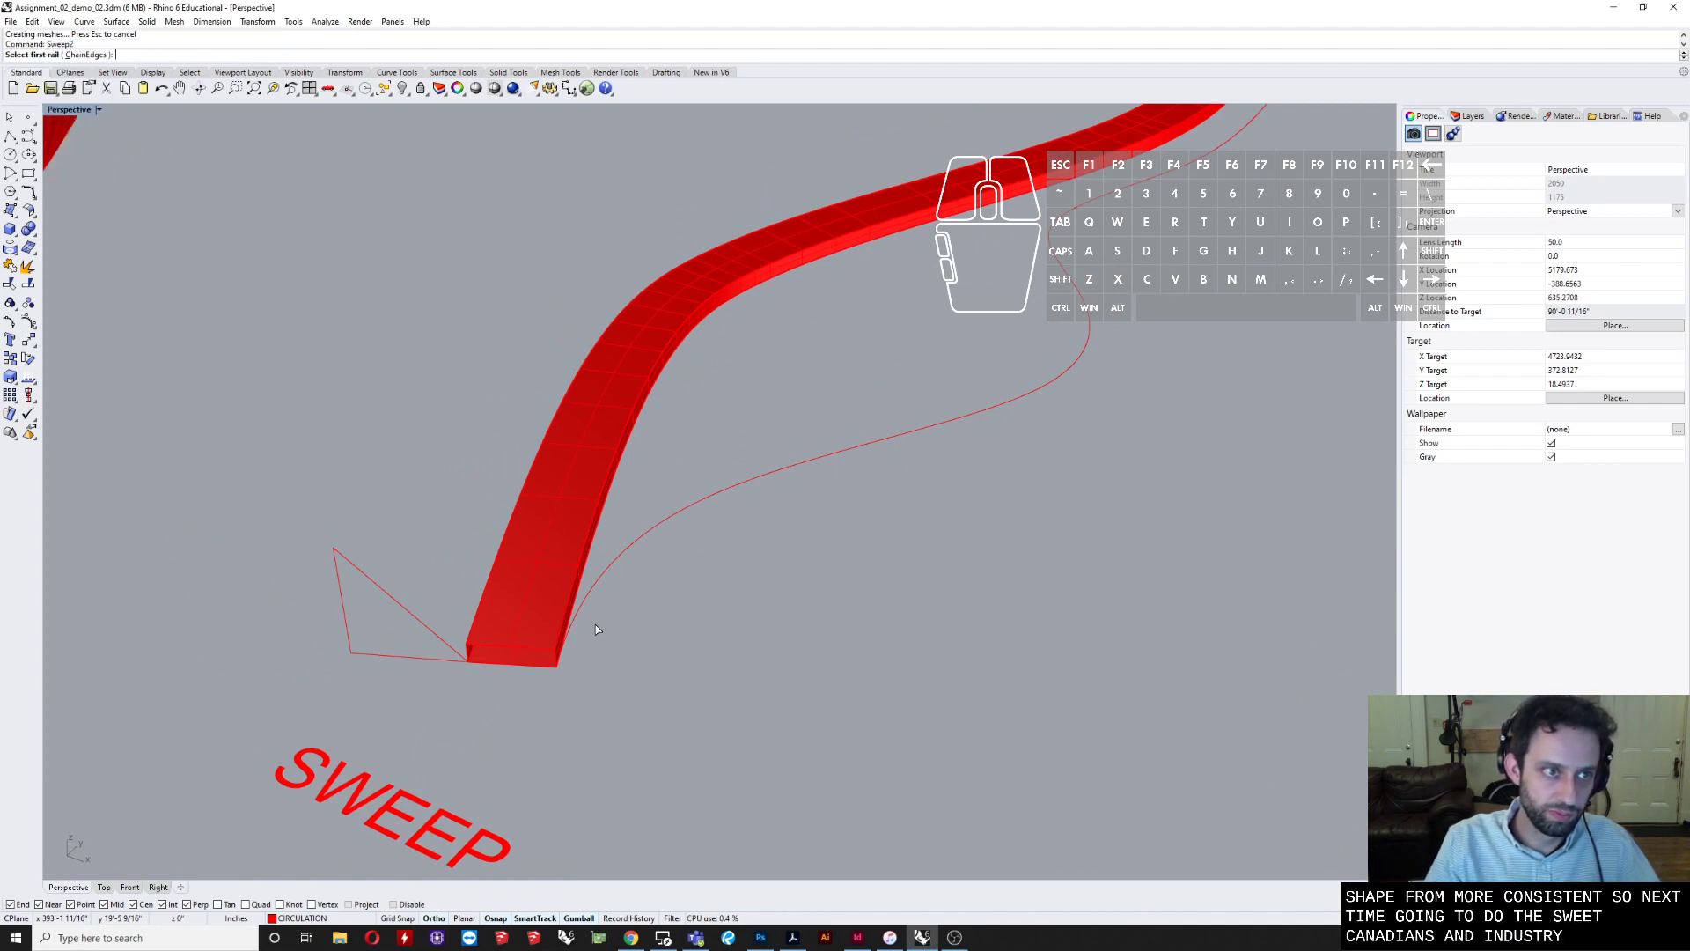
{"action": "key", "text": "Escape"}
- Delete the one-rail sweep made from the rectangle, keeping its rail and profile curves
{"action": "left_click", "coordinate": [572, 446]}
{"action": "key", "text": "Delete"}
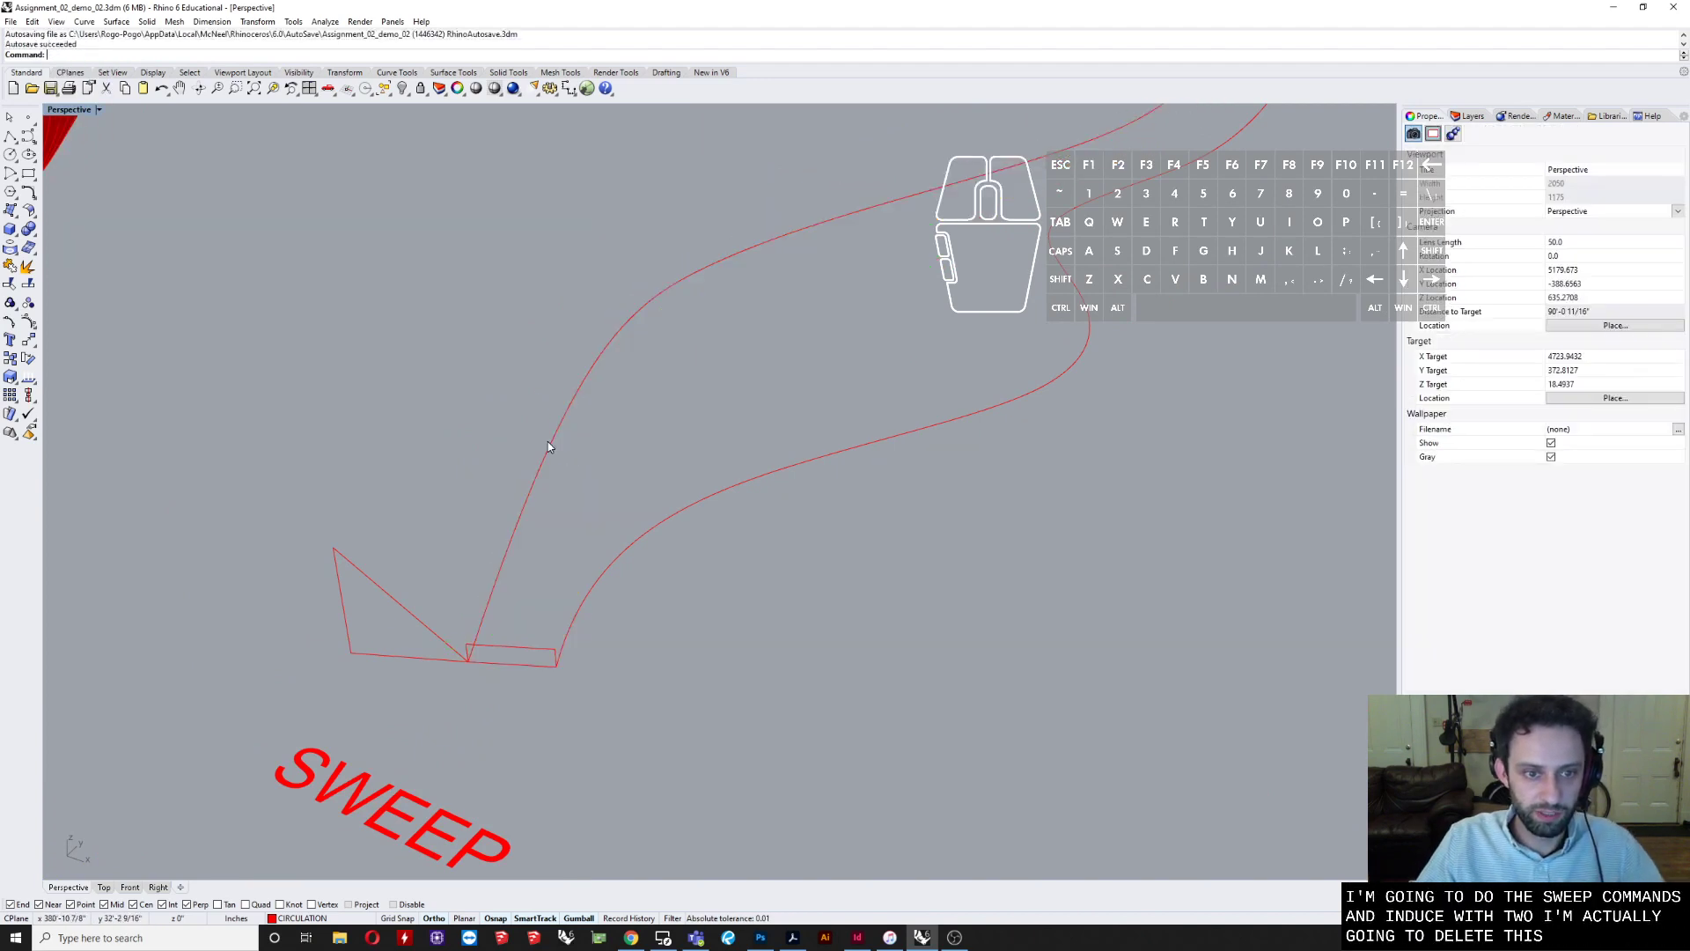
- Start a two-rail sweep (Sweep2) with the curve at the triangle's corner as first rail and the curve at the rectangle's far end as second
{"action": "type", "text": "sw"}
{"action": "key", "text": "Down"}
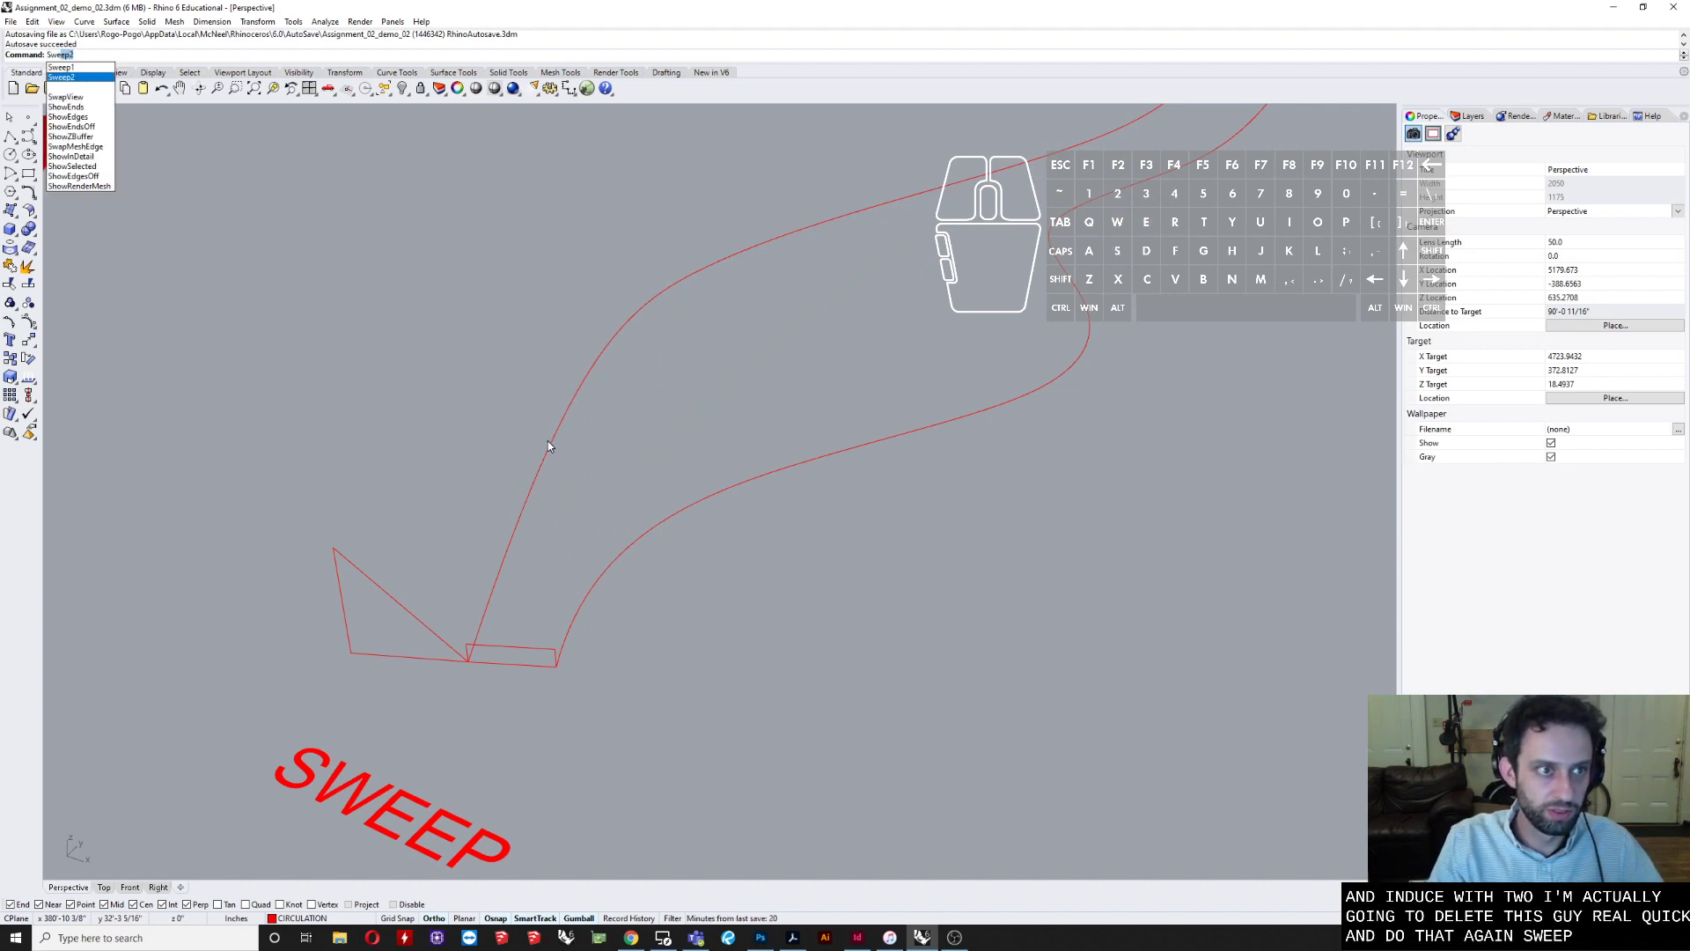
{"action": "key", "text": "Return"}
{"action": "left_click", "coordinate": [547, 445]}
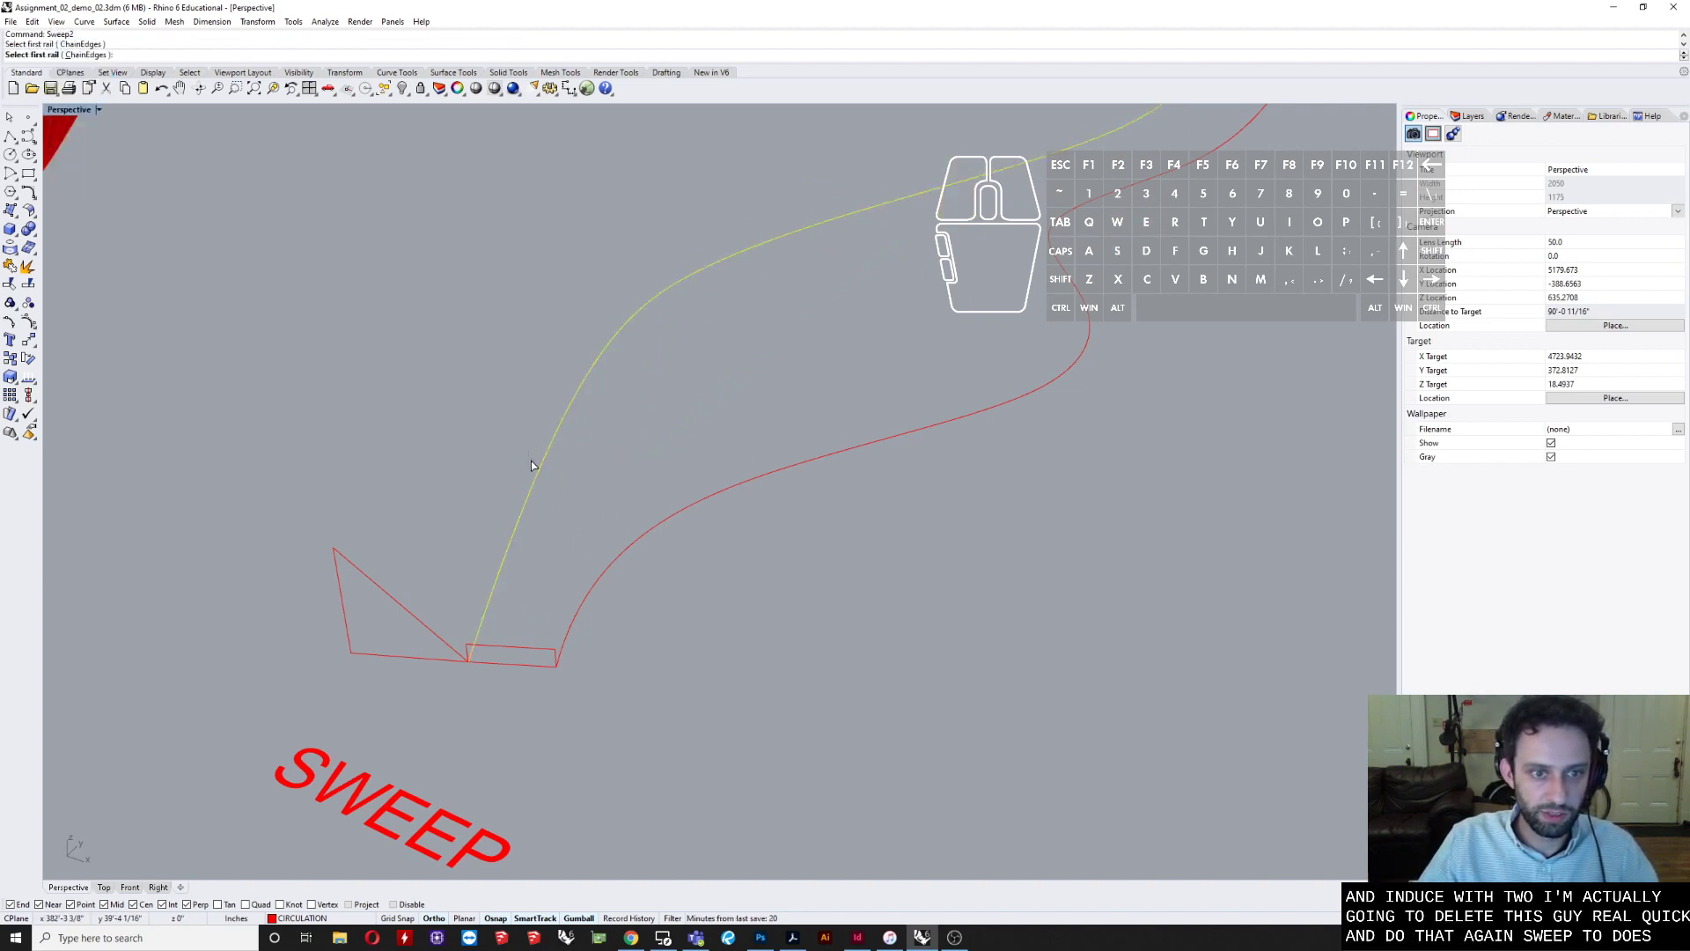
{"action": "left_click_drag", "start_coordinate": [767, 407], "coordinate": [739, 502]}
{"action": "scroll", "coordinate": [560, 622], "scroll_direction": "up", "scroll_amount": 5}
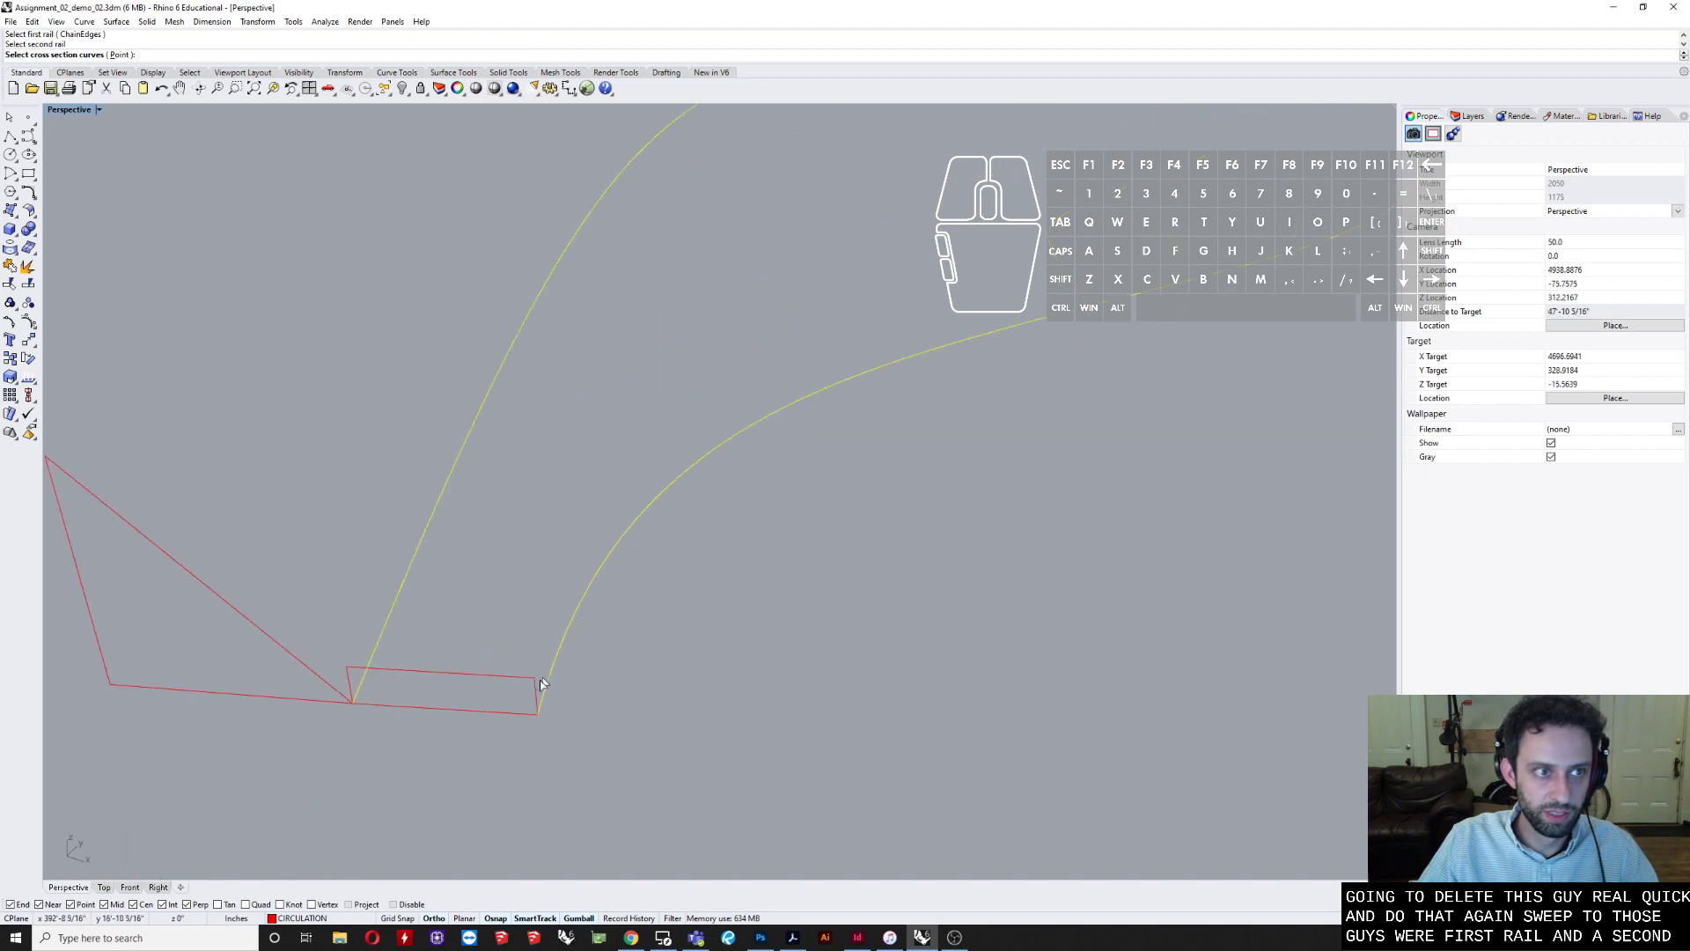
- Choose the rectangle as the only cross section, accept its seam point, and inspect the two-rail sweep preview
{"action": "left_click_drag", "start_coordinate": [490, 751], "coordinate": [456, 651]}
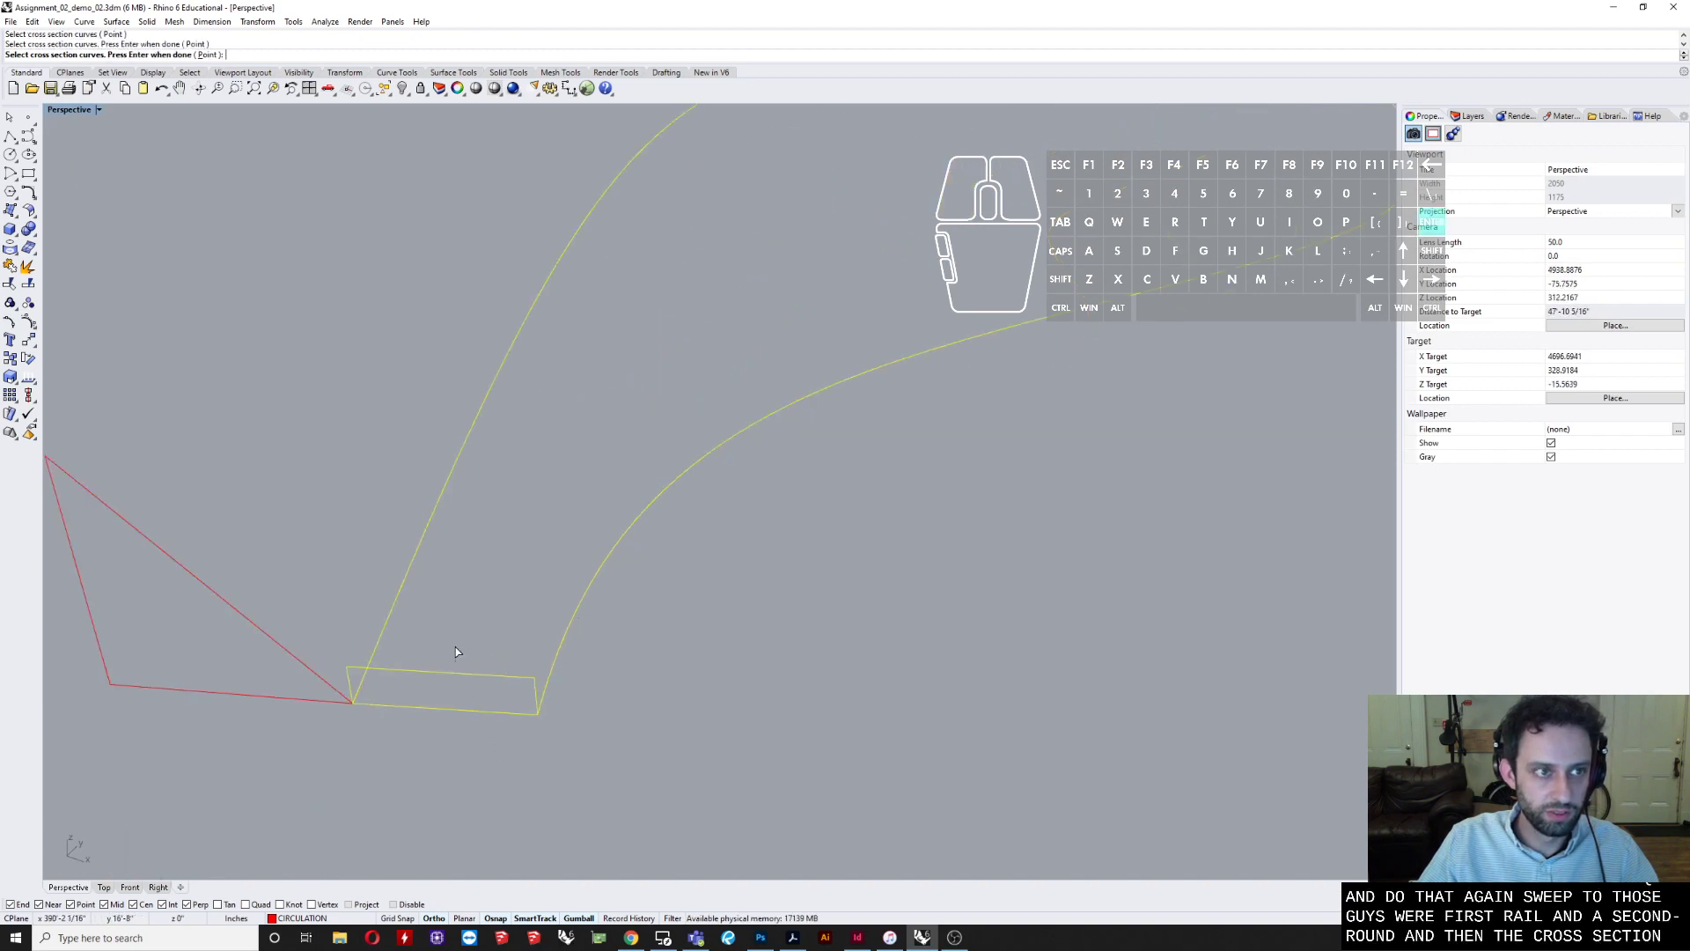
{"action": "scroll", "coordinate": [482, 710], "scroll_direction": "down", "scroll_amount": 3}
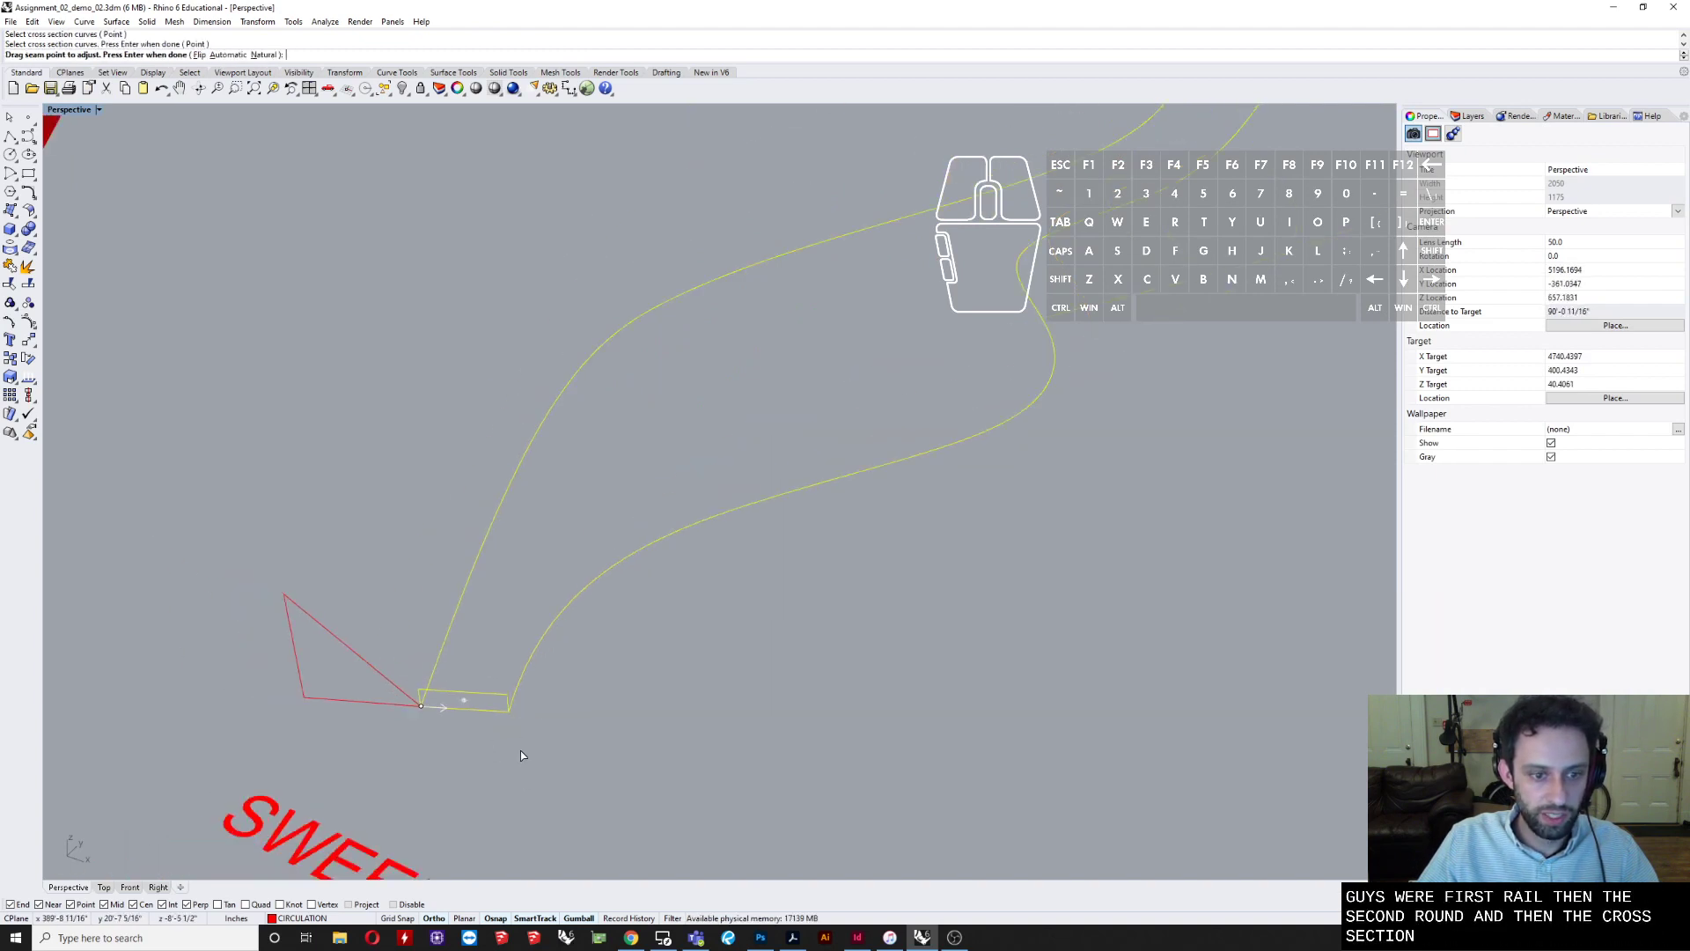
{"action": "key", "text": "Return"}
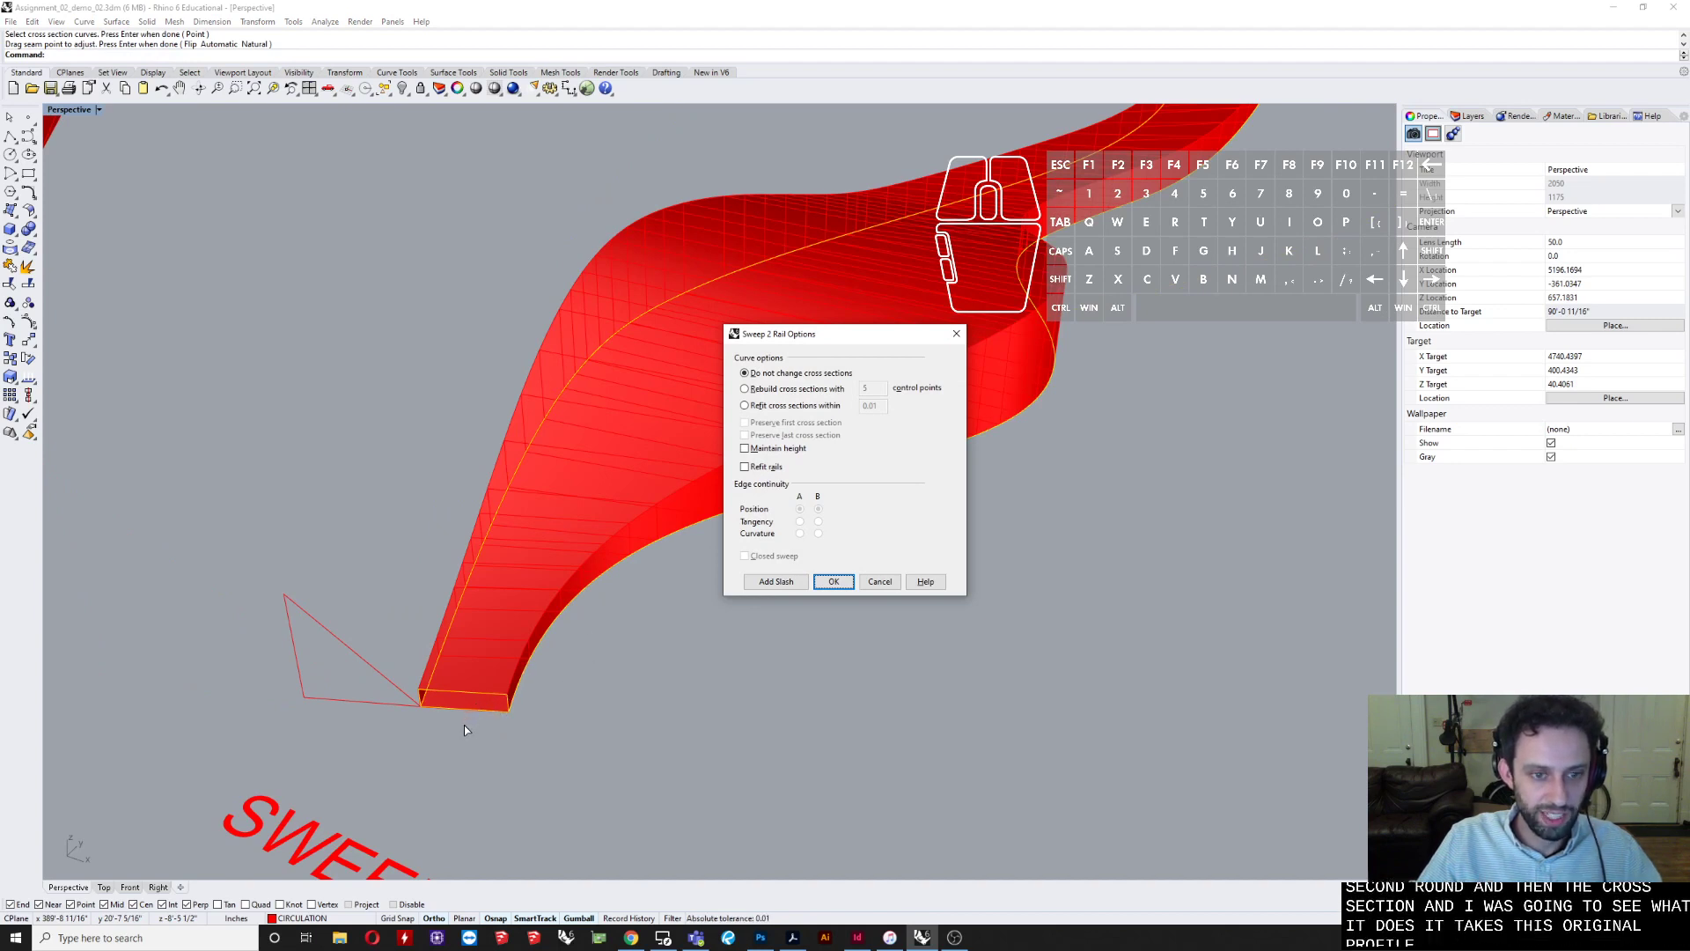
{"action": "right_click_drag", "start_coordinate": [607, 599], "coordinate": [958, 448]}
{"action": "scroll", "coordinate": [598, 488], "scroll_direction": "down", "scroll_amount": 12}
{"action": "right_click_drag", "start_coordinate": [592, 487], "coordinate": [464, 478]}
{"action": "scroll", "coordinate": [579, 473], "scroll_direction": "up", "scroll_amount": 5}
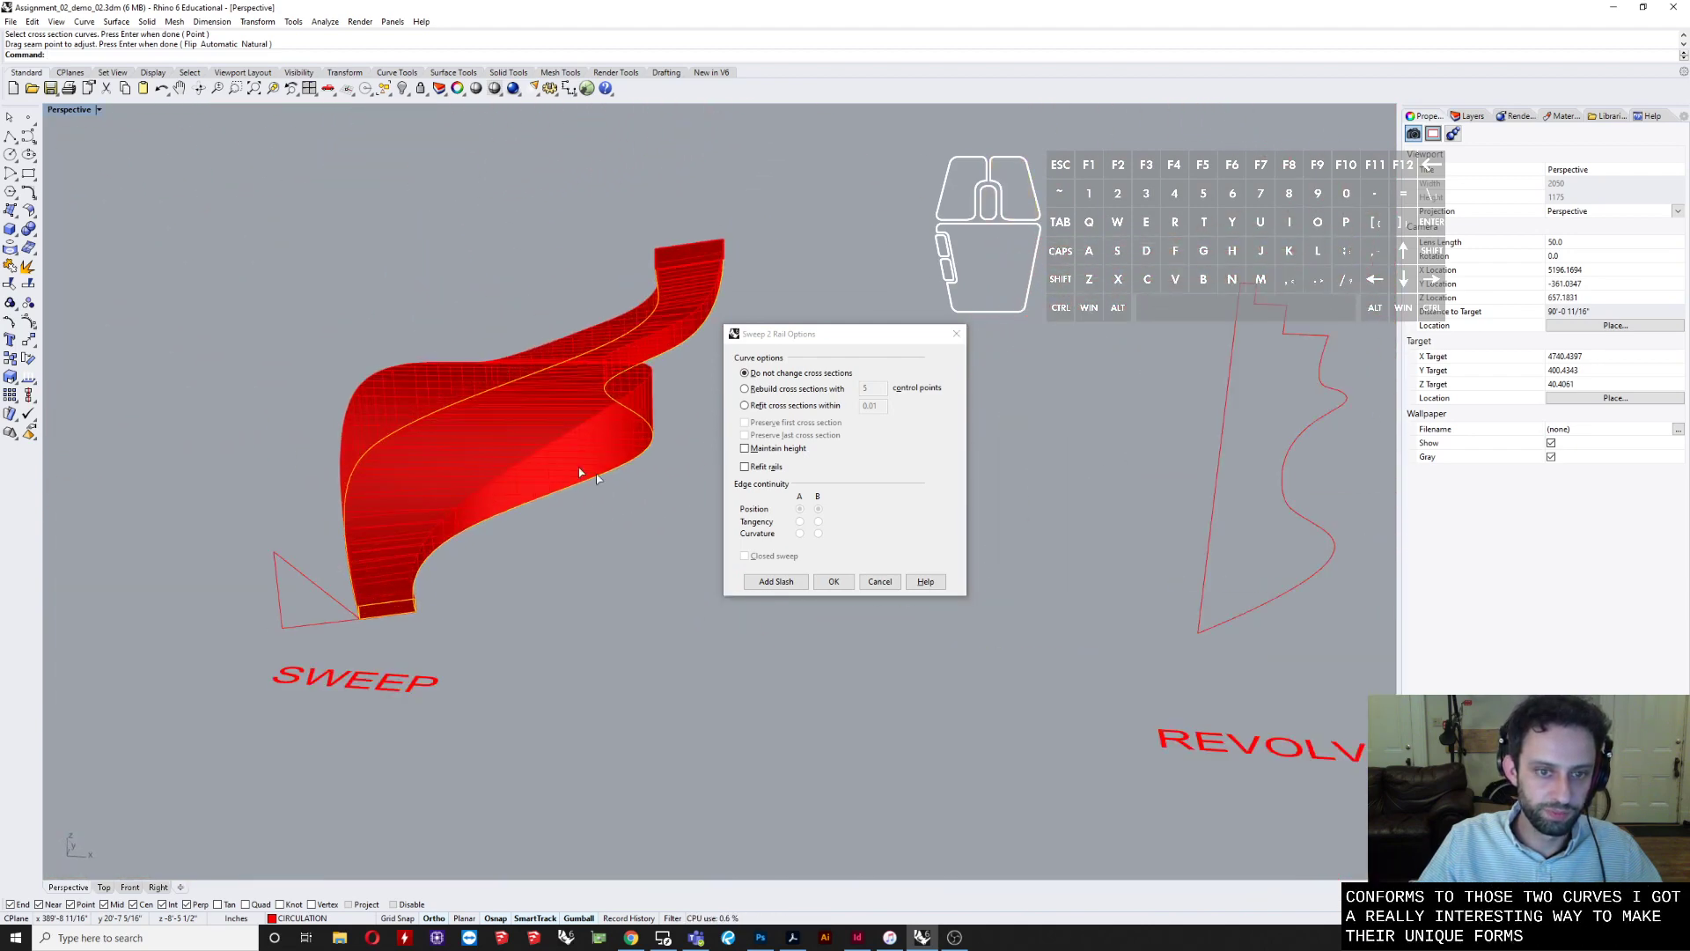
- Try adding a slash to the two-rail sweep, abandon it, and cancel the sweep
{"action": "left_click", "coordinate": [775, 582]}
{"action": "right_click_drag", "start_coordinate": [762, 591], "coordinate": [698, 589]}
{"action": "scroll", "coordinate": [810, 465], "scroll_direction": "down", "scroll_amount": 5}
{"action": "scroll", "coordinate": [813, 475], "scroll_direction": "down", "scroll_amount": 3}
{"action": "scroll", "coordinate": [729, 597], "scroll_direction": "up", "scroll_amount": 8}
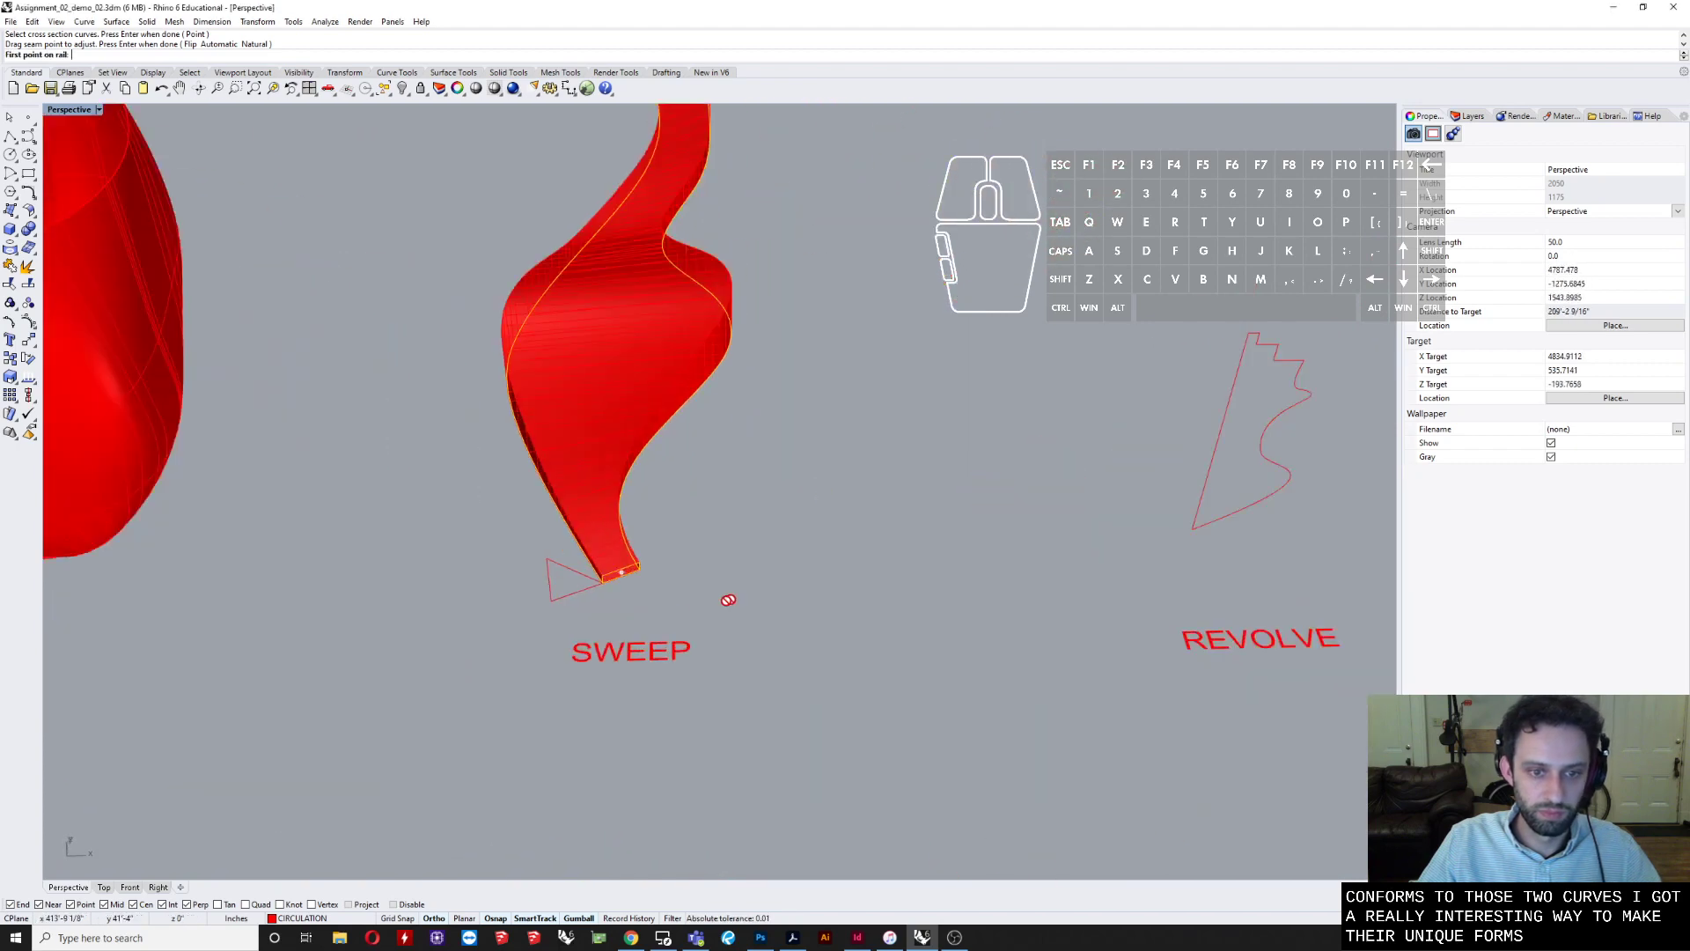
{"action": "key", "text": "Escape"}
{"action": "left_click", "coordinate": [871, 583]}
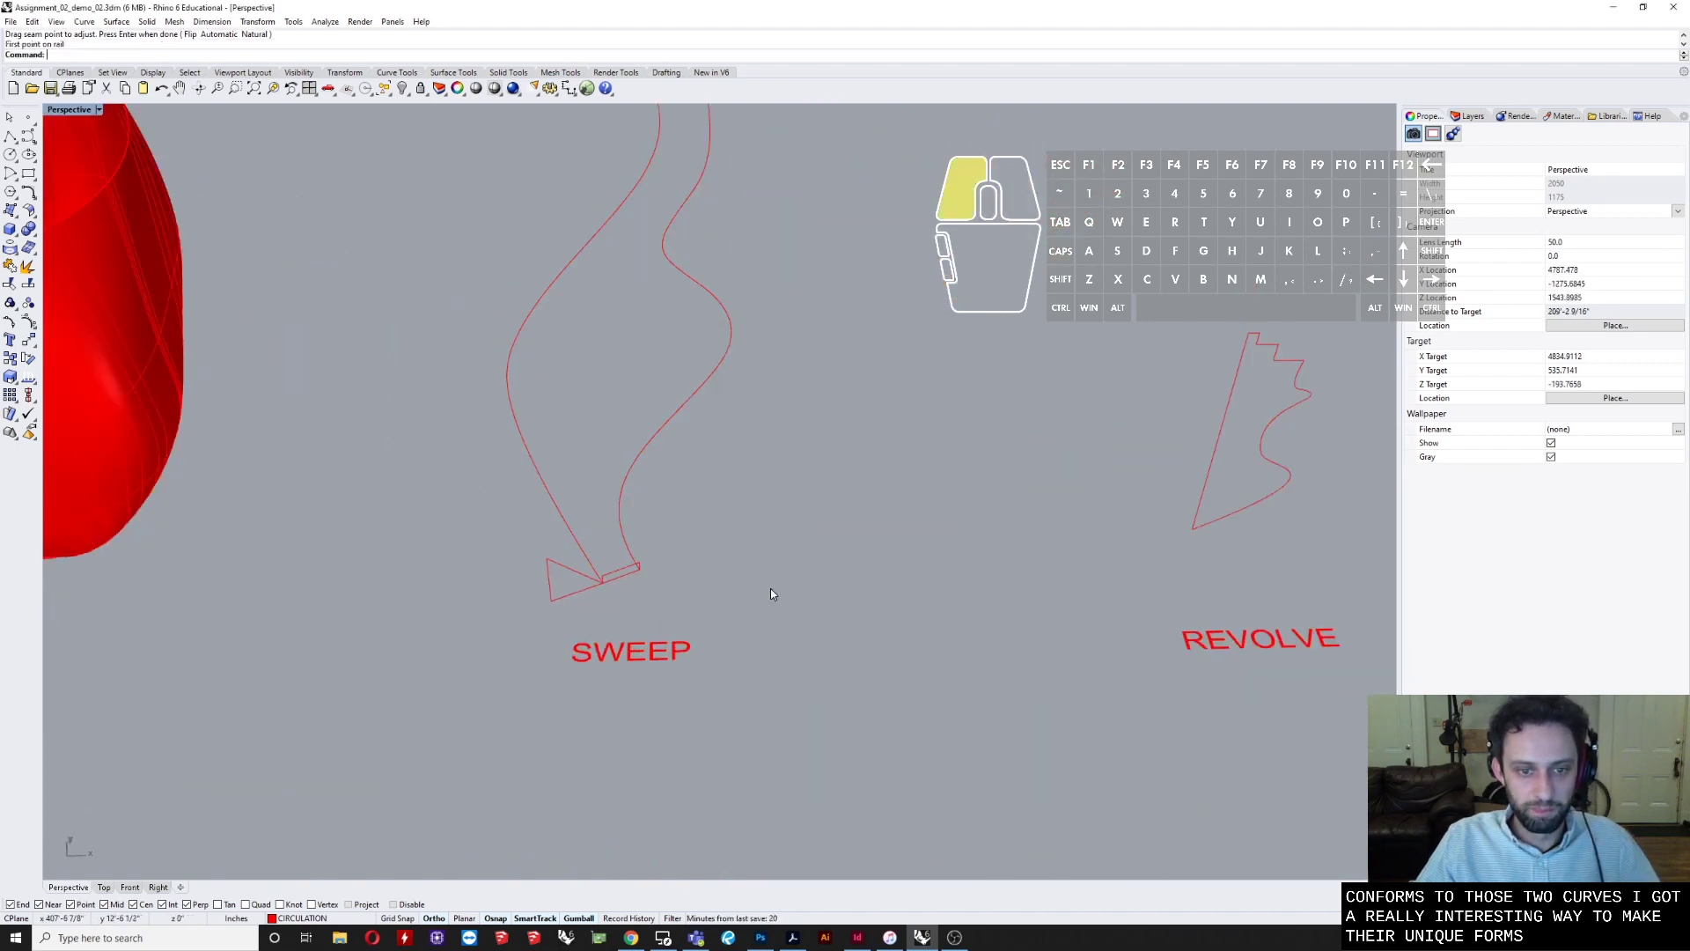
- Start a one-rail sweep (Sweep1) with the curve at the triangle's corner as the rail
{"action": "right_click_drag", "start_coordinate": [618, 470], "coordinate": [573, 592]}
{"action": "scroll", "coordinate": [483, 408], "scroll_direction": "up", "scroll_amount": 5}
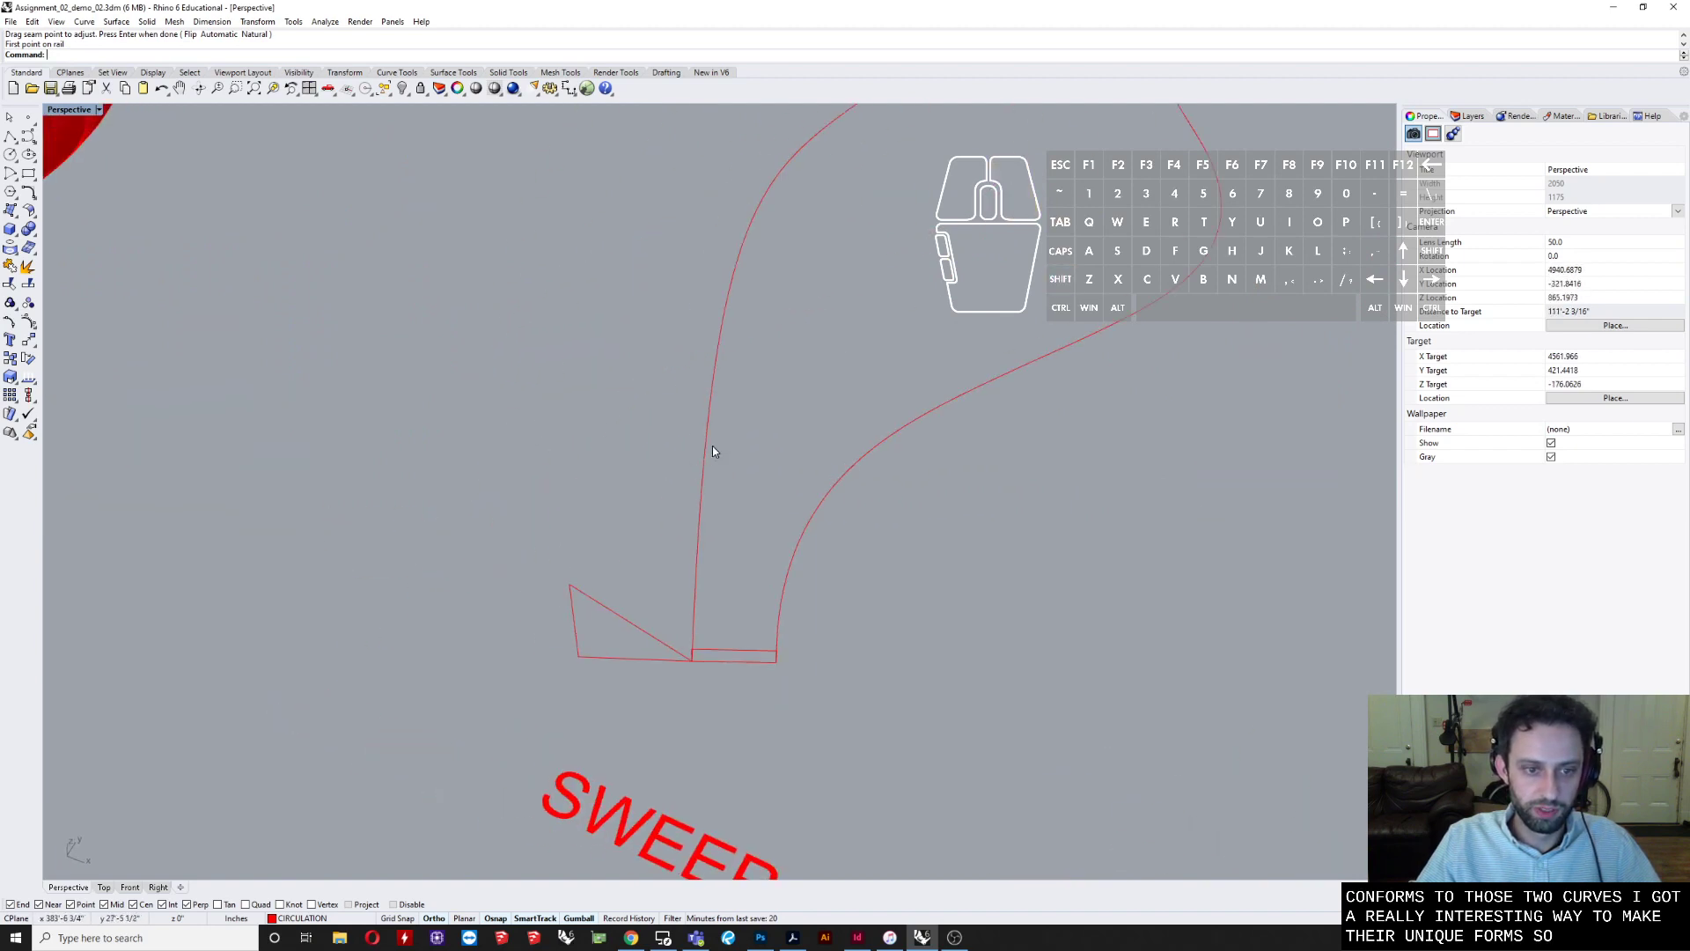
{"action": "type", "text": "sw"}
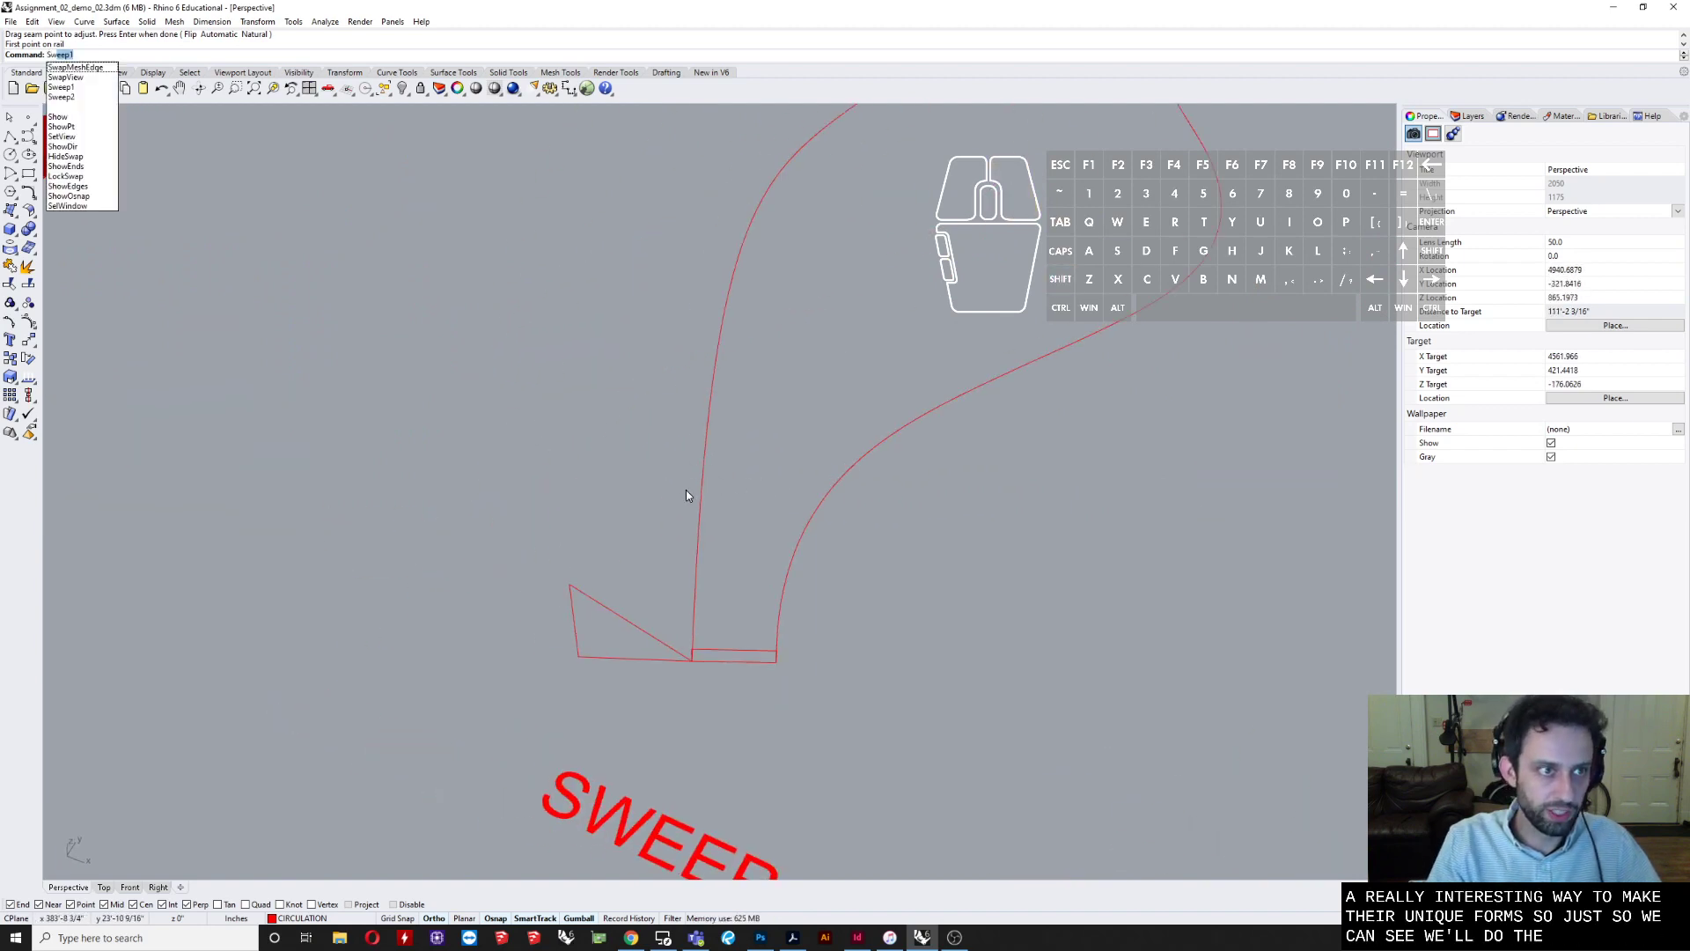
{"action": "key", "text": "Down"}
{"action": "key", "text": "Return"}
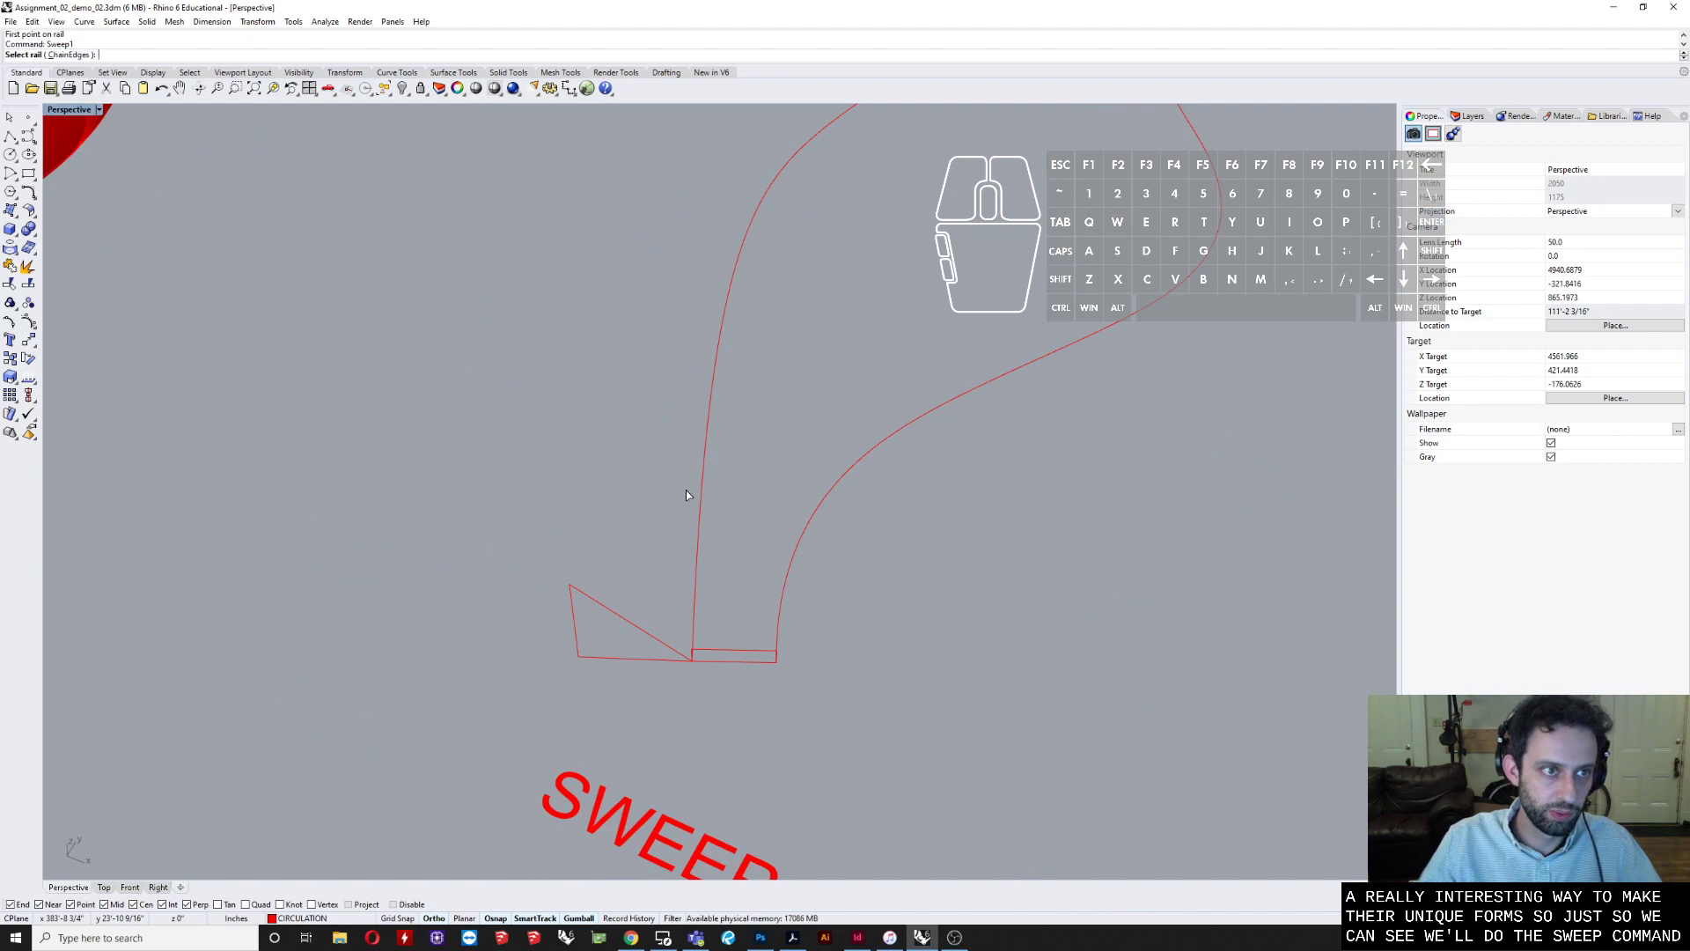
{"action": "left_click", "coordinate": [693, 485]}
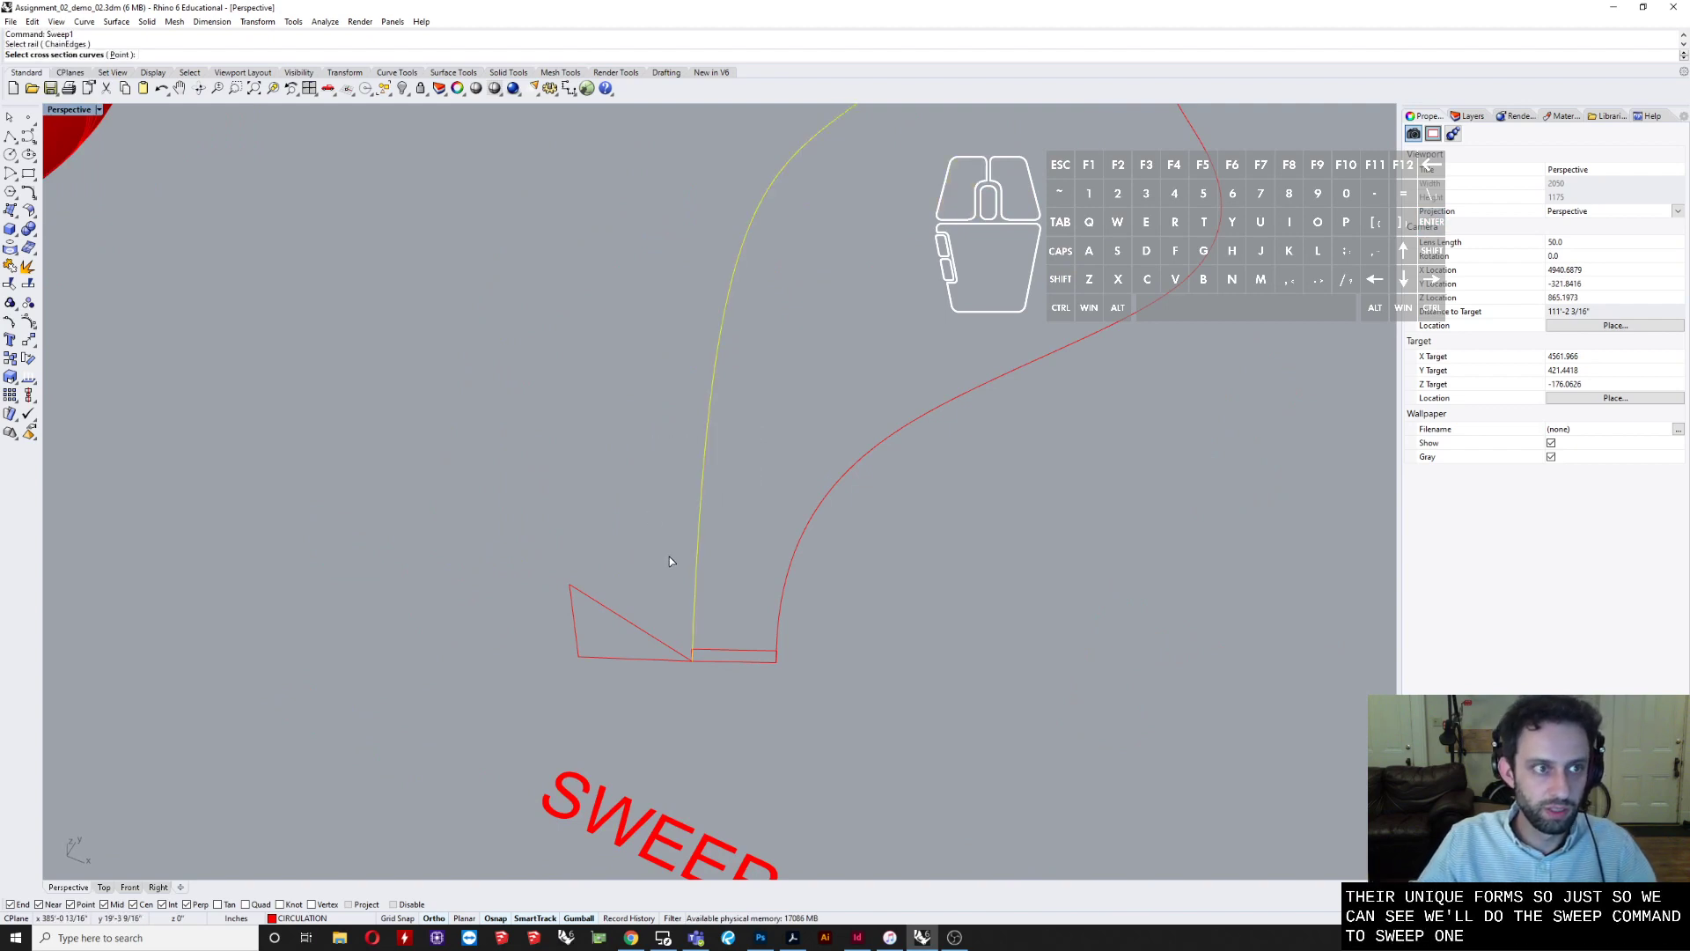
- Choose the triangle as the cross section, accept its seam point, inspect the sweep preview, and cancel it
{"action": "left_click", "coordinate": [590, 633]}
{"action": "key", "text": "Return"}
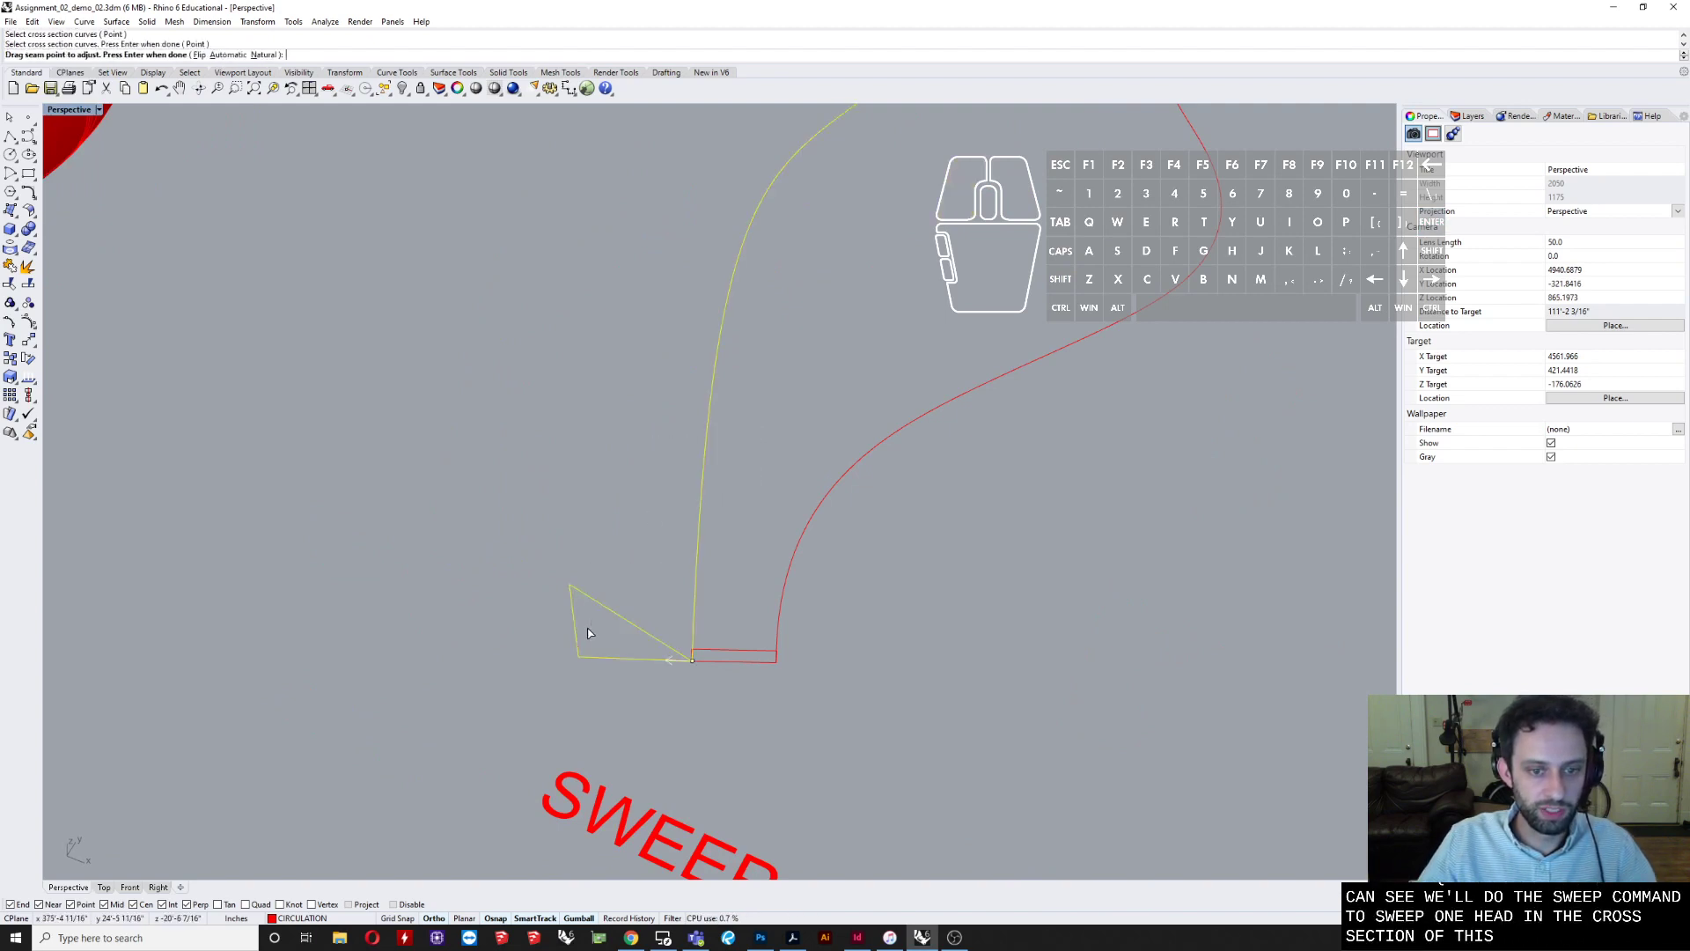
{"action": "scroll", "coordinate": [594, 629], "scroll_direction": "down", "scroll_amount": 5}
{"action": "key", "text": "Return"}
{"action": "right_click_drag", "start_coordinate": [799, 513], "coordinate": [1072, 535]}
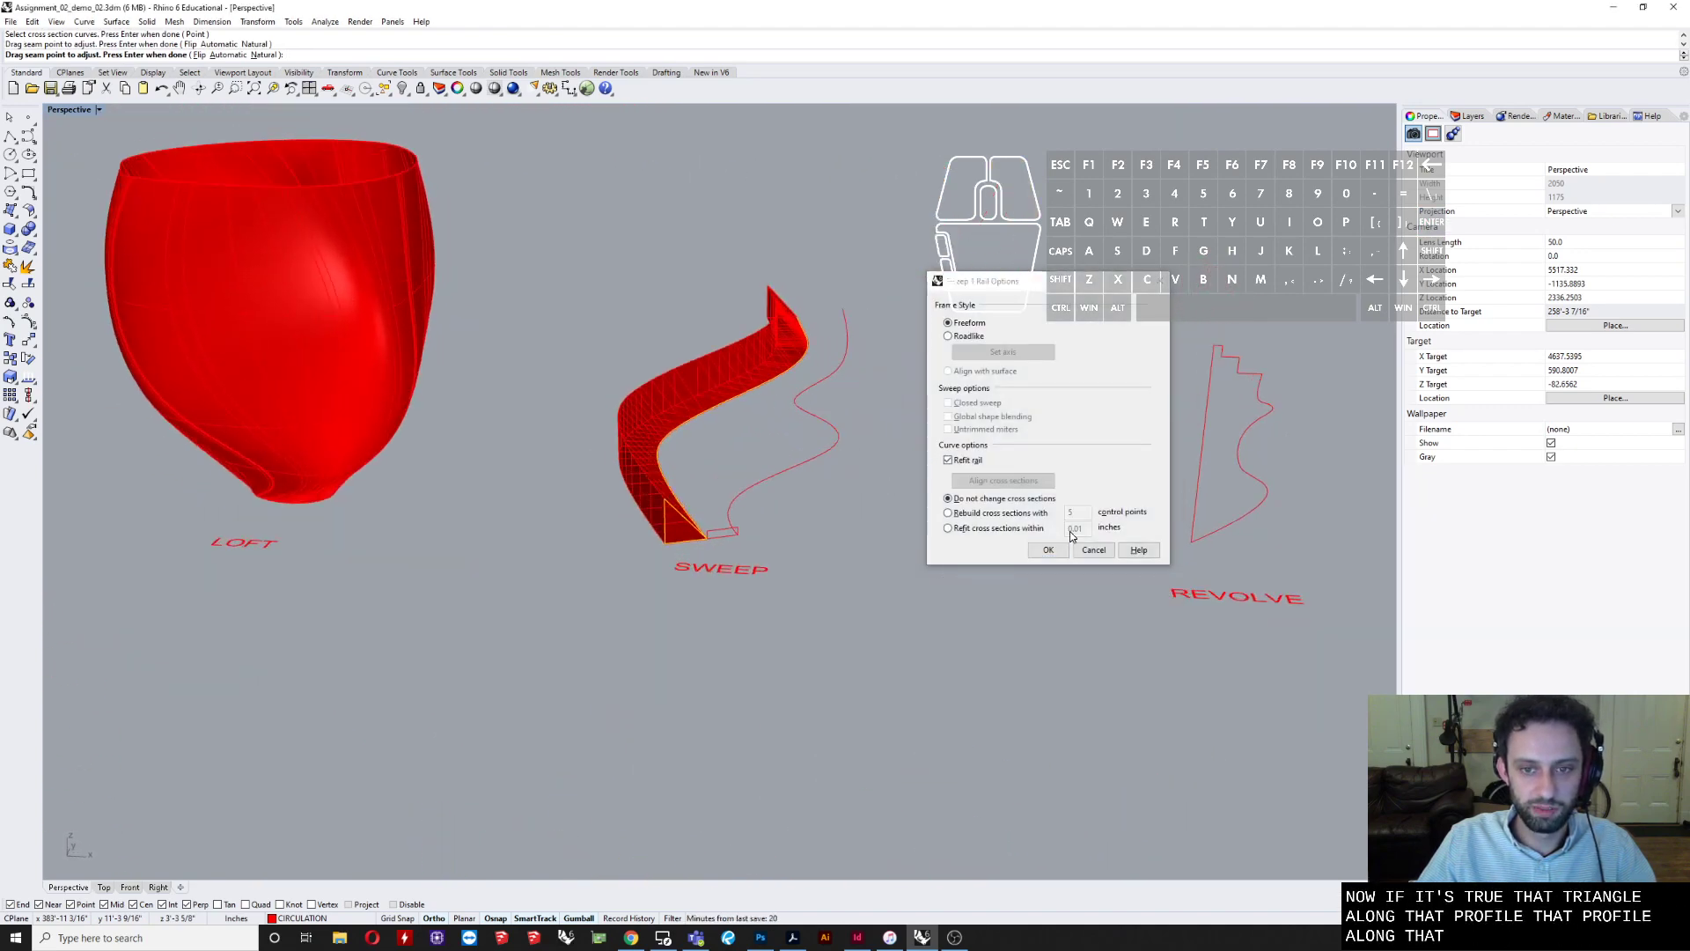
{"action": "left_click", "coordinate": [1092, 549]}
{"action": "key", "text": "Escape"}
- Select both rail curves and turn on their control points with PointsOn
{"action": "left_click_drag", "start_coordinate": [890, 405], "coordinate": [614, 352]}
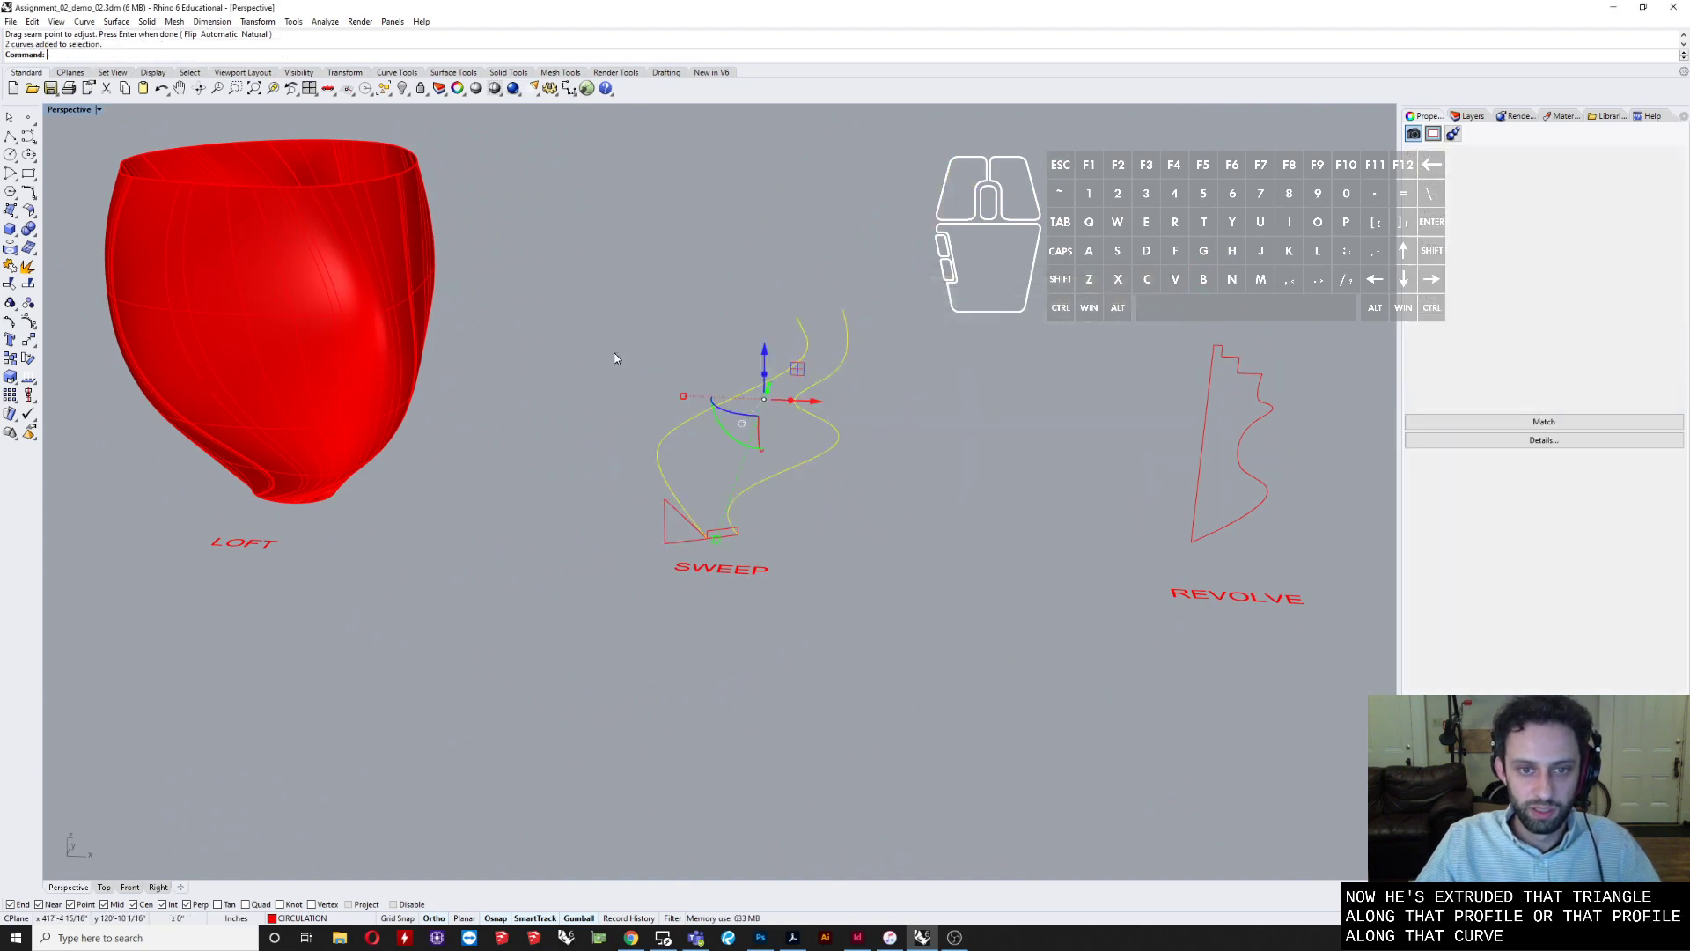
{"action": "right_click_drag", "start_coordinate": [615, 352], "coordinate": [753, 405]}
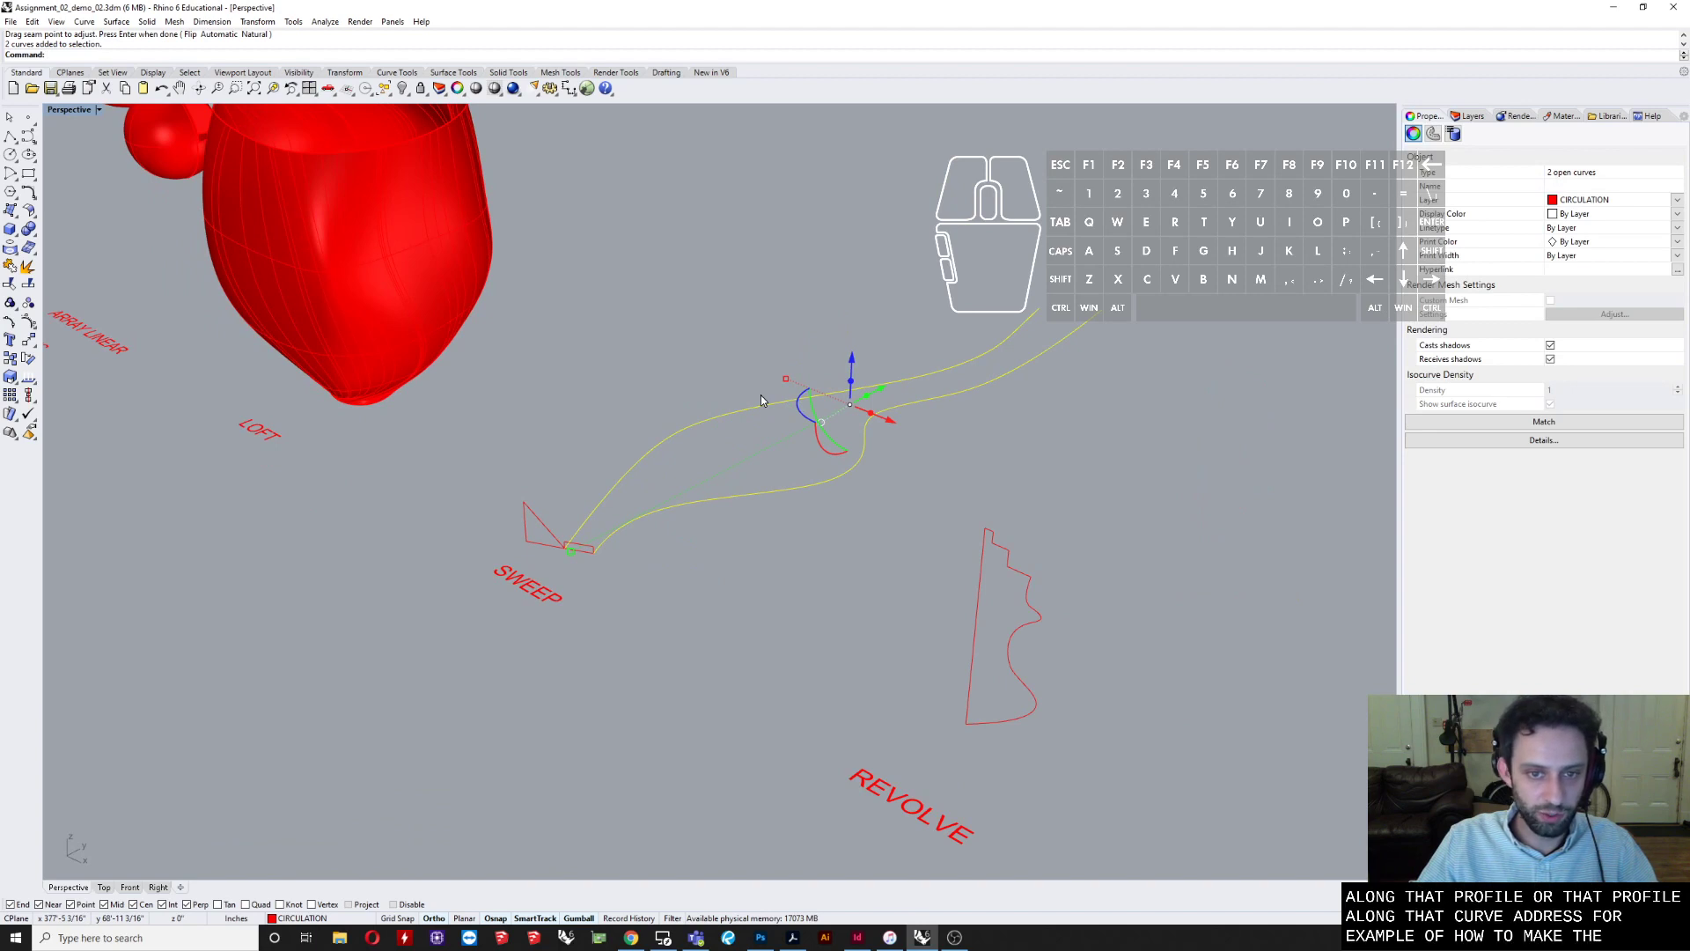
{"action": "type", "text": "P"}
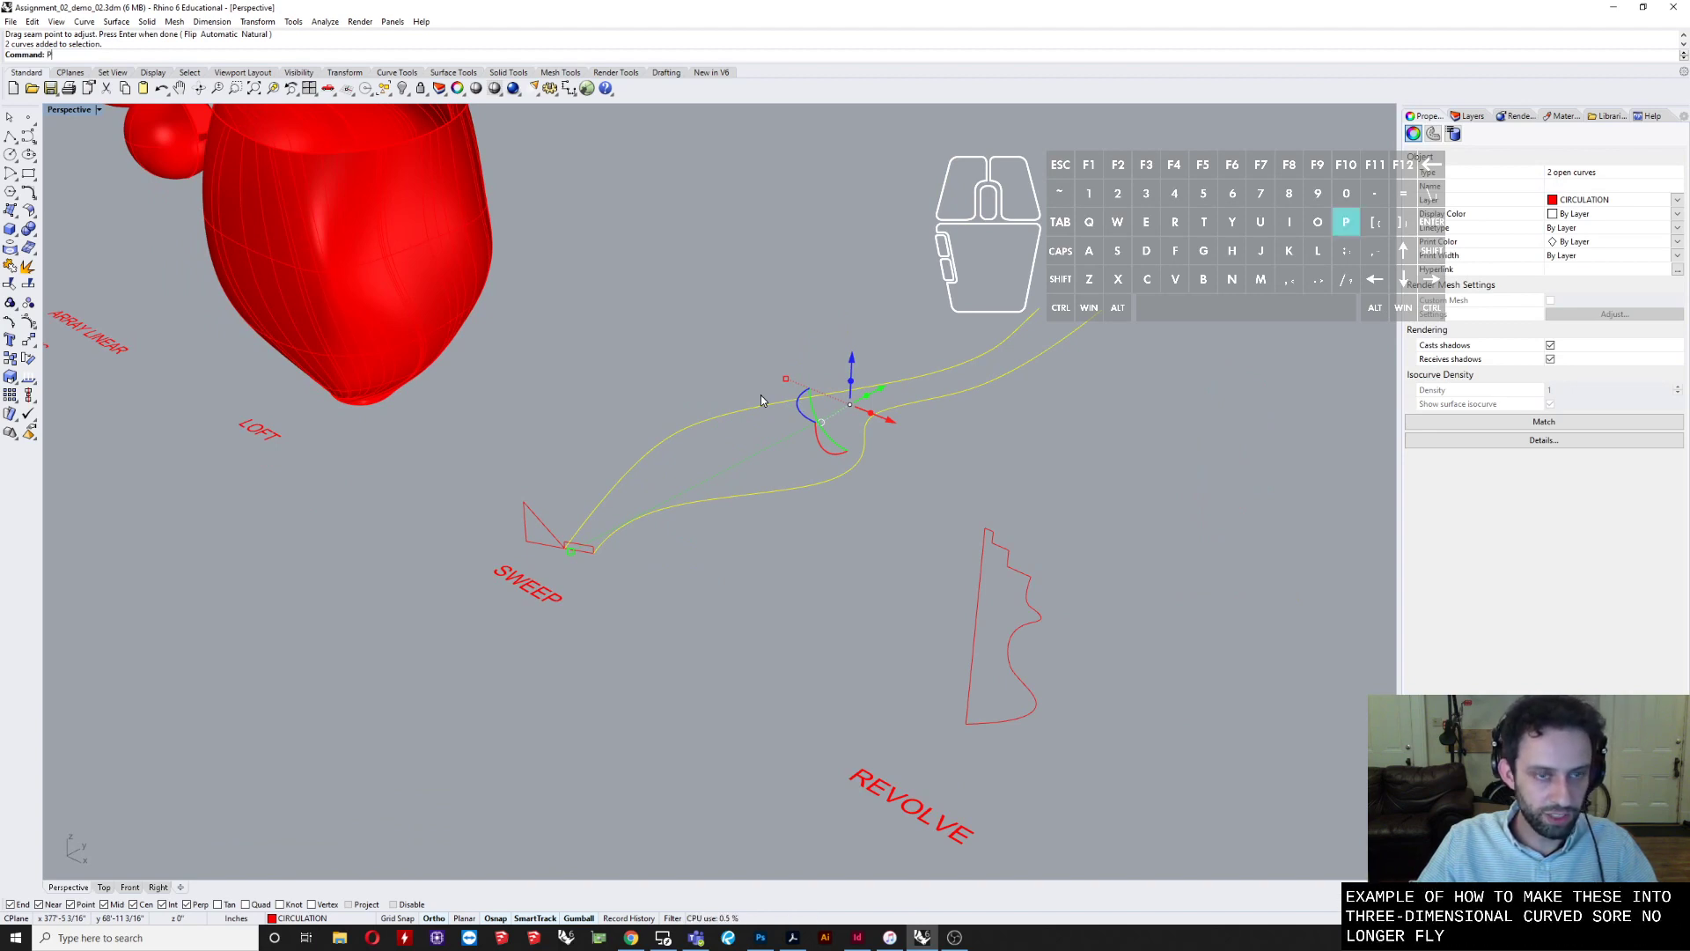
{"action": "type", "text": "oint"}
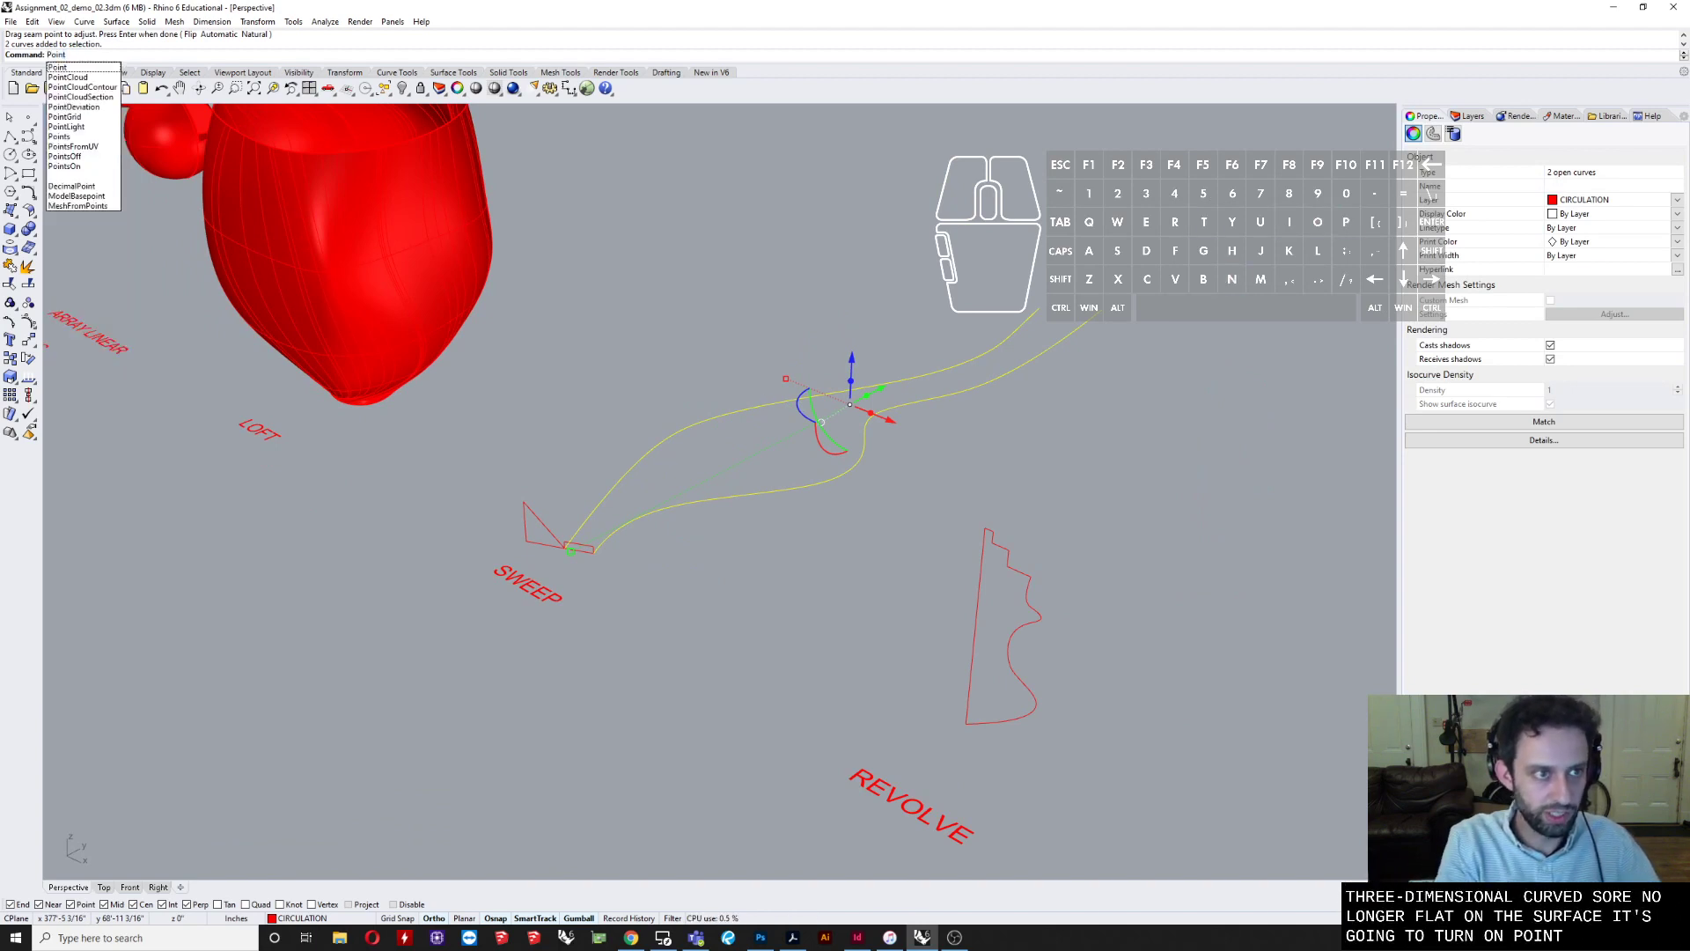
{"action": "type", "text": "sOn"}
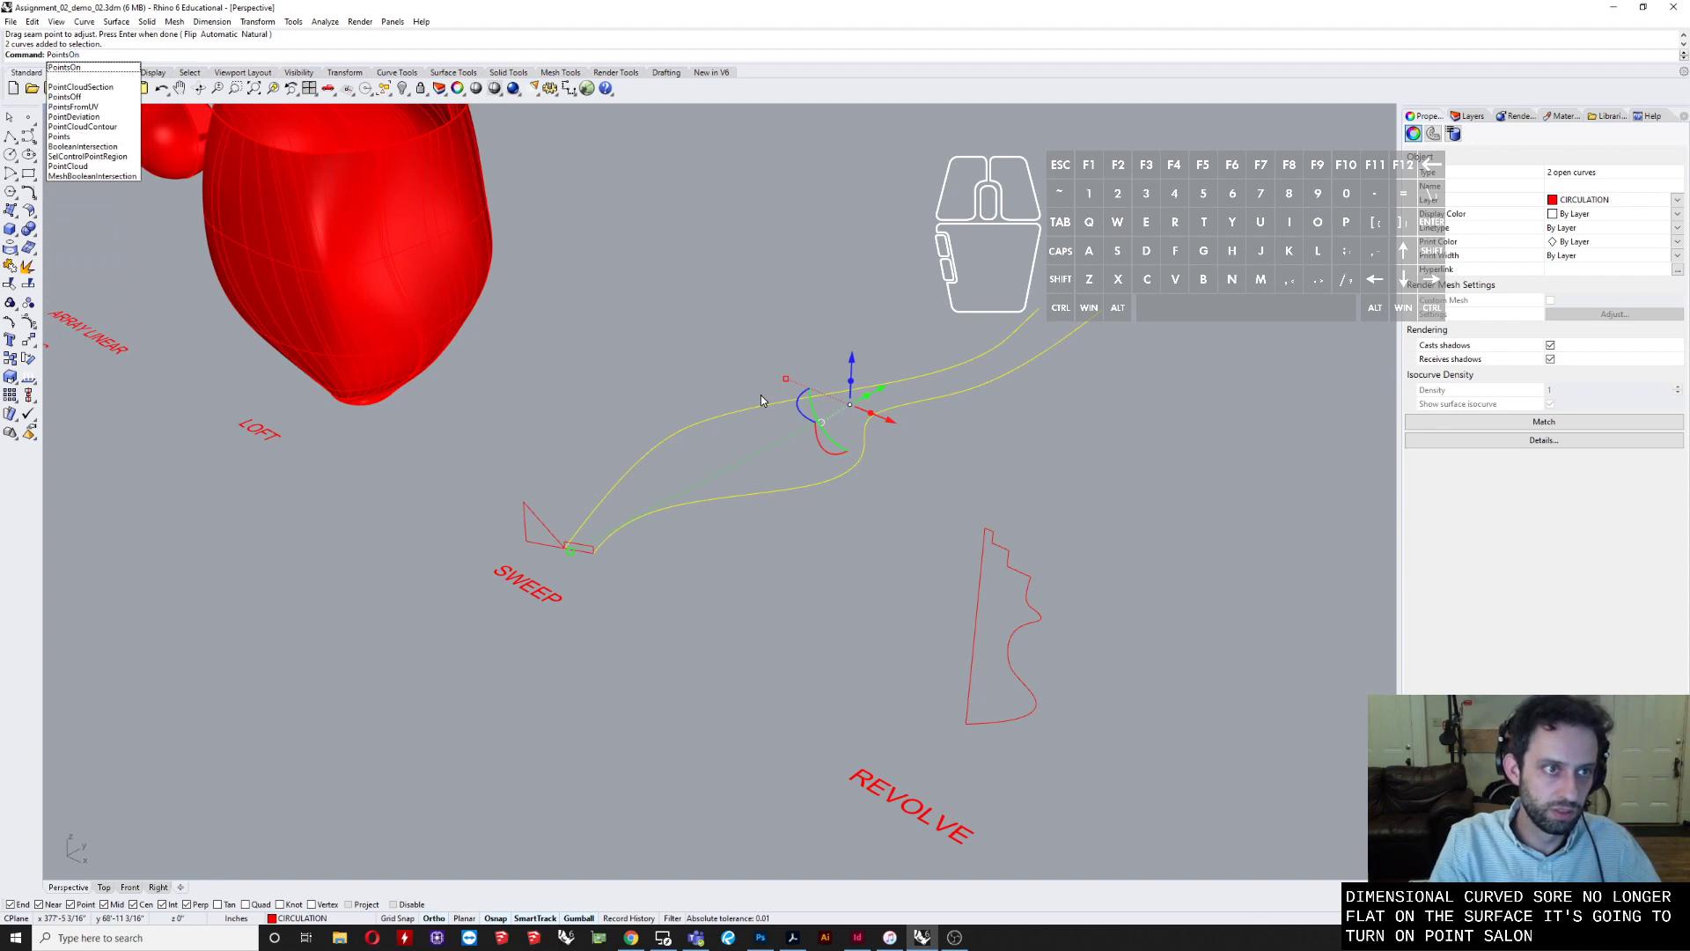
{"action": "key", "text": "Return"}
- Raise the control points in the far half of both rails vertically, lift the two end points further, and turn the control points off
{"action": "right_click_drag", "start_coordinate": [766, 396], "coordinate": [652, 457], "text": "shift"}
{"action": "left_click_drag", "start_coordinate": [814, 310], "coordinate": [1087, 490]}
{"action": "left_click_drag", "start_coordinate": [923, 367], "coordinate": [932, 229]}
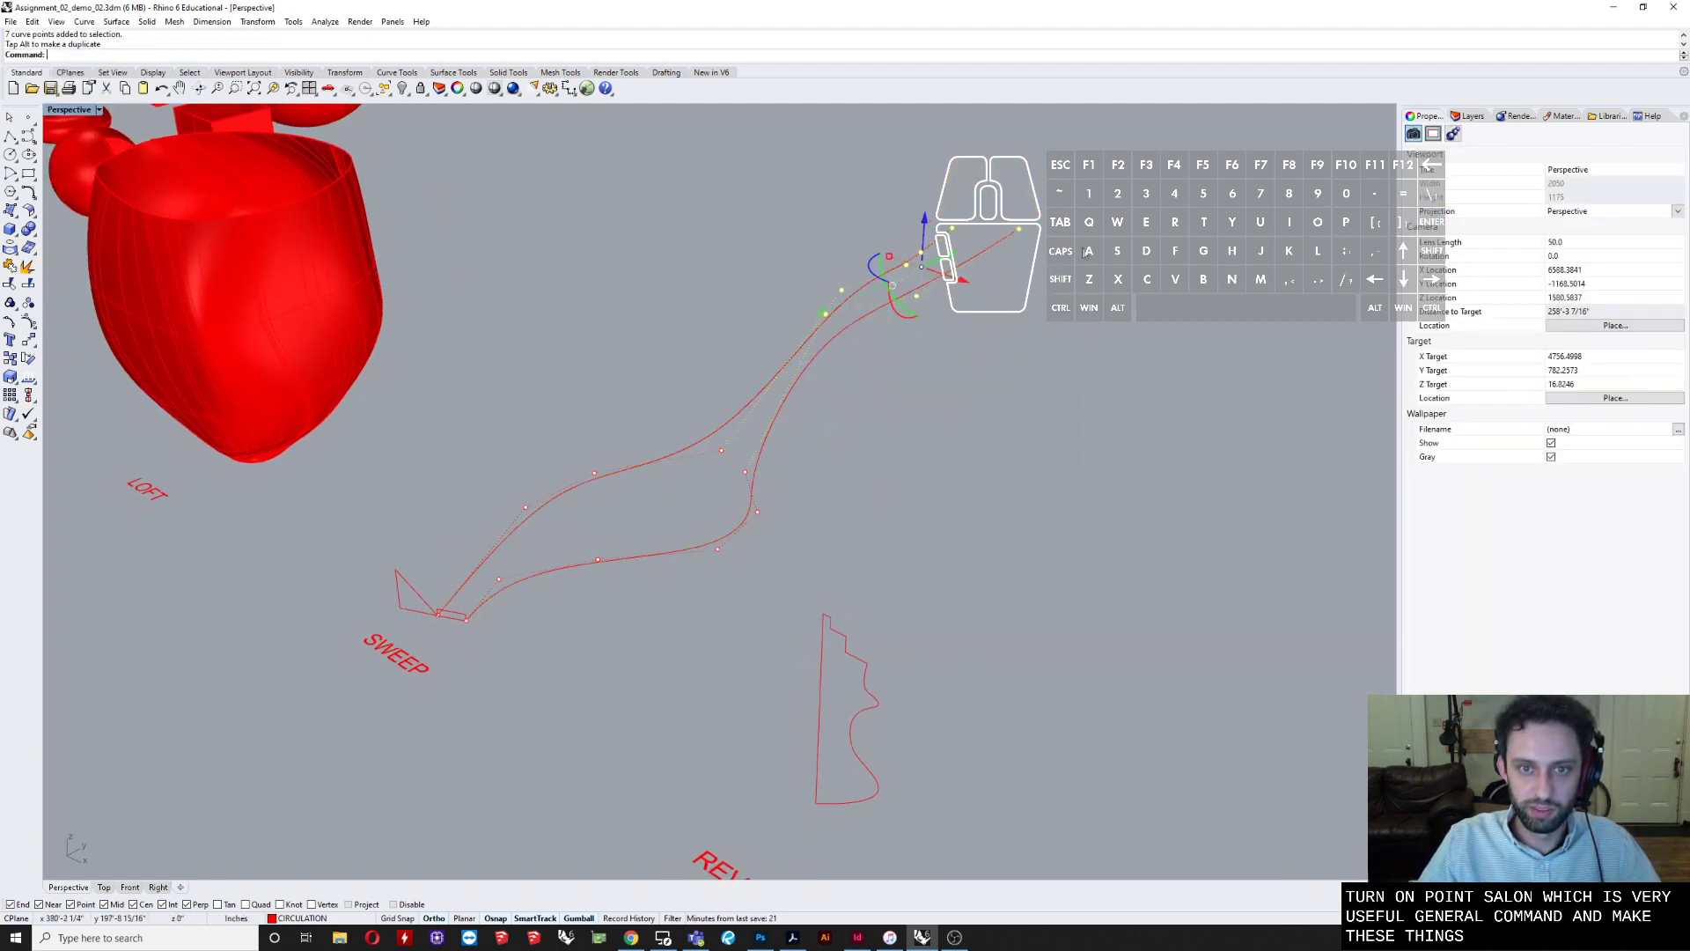
{"action": "left_click_drag", "start_coordinate": [918, 167], "coordinate": [993, 134]}
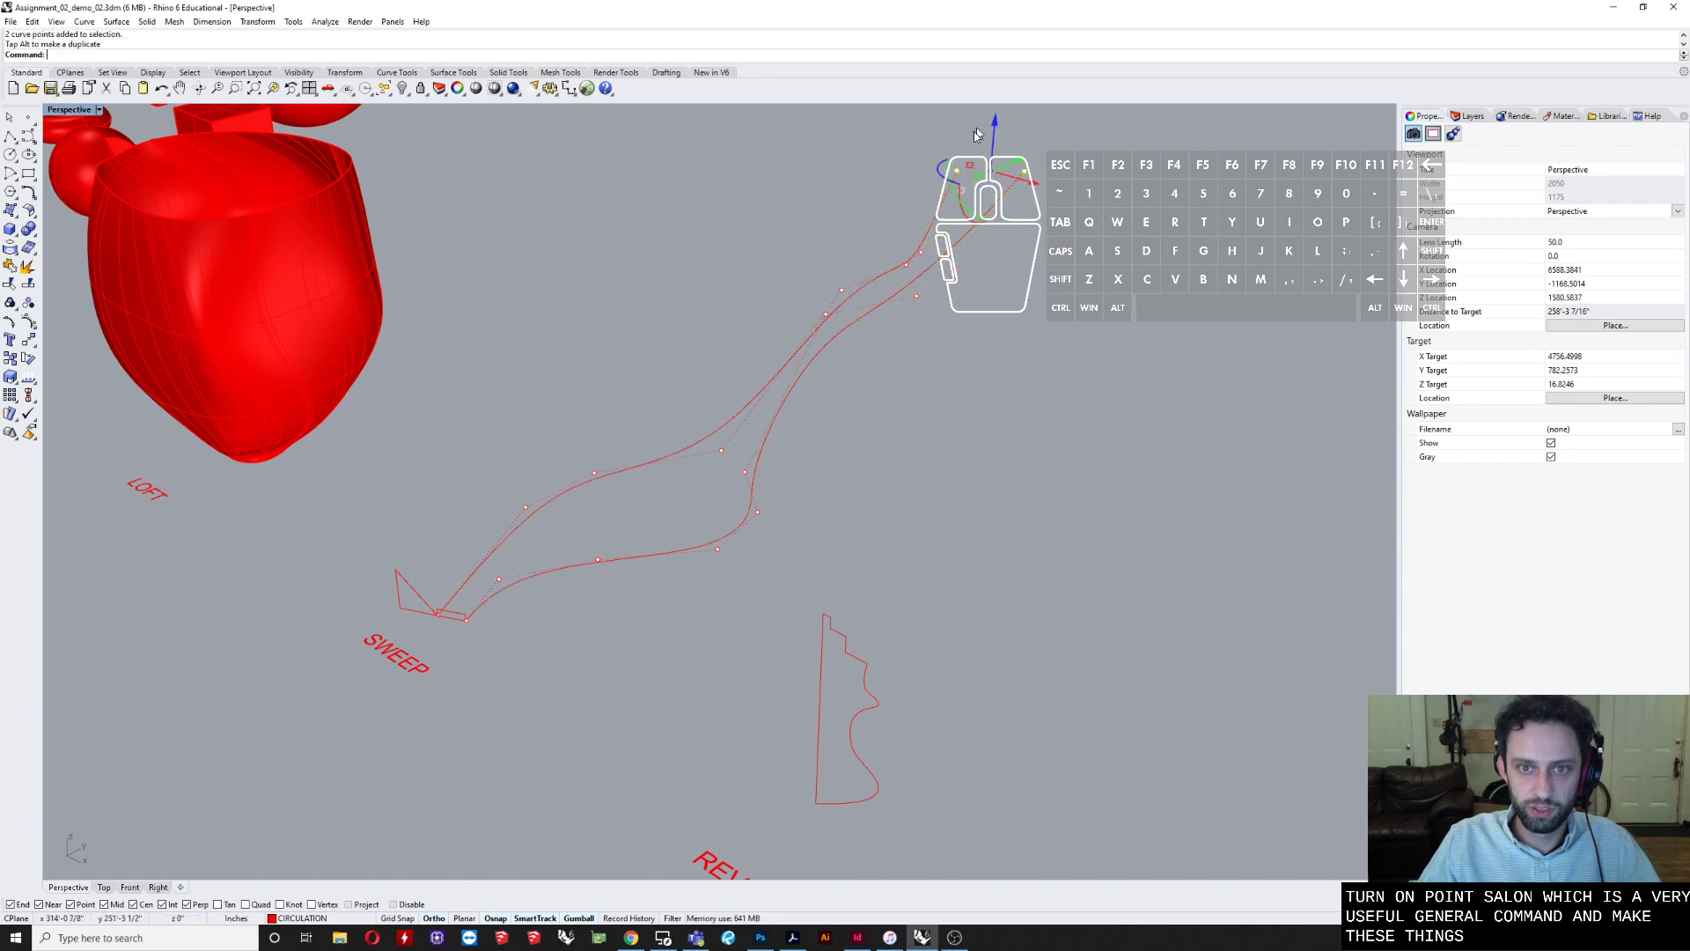
{"action": "right_click_drag", "start_coordinate": [961, 348], "coordinate": [1047, 319]}
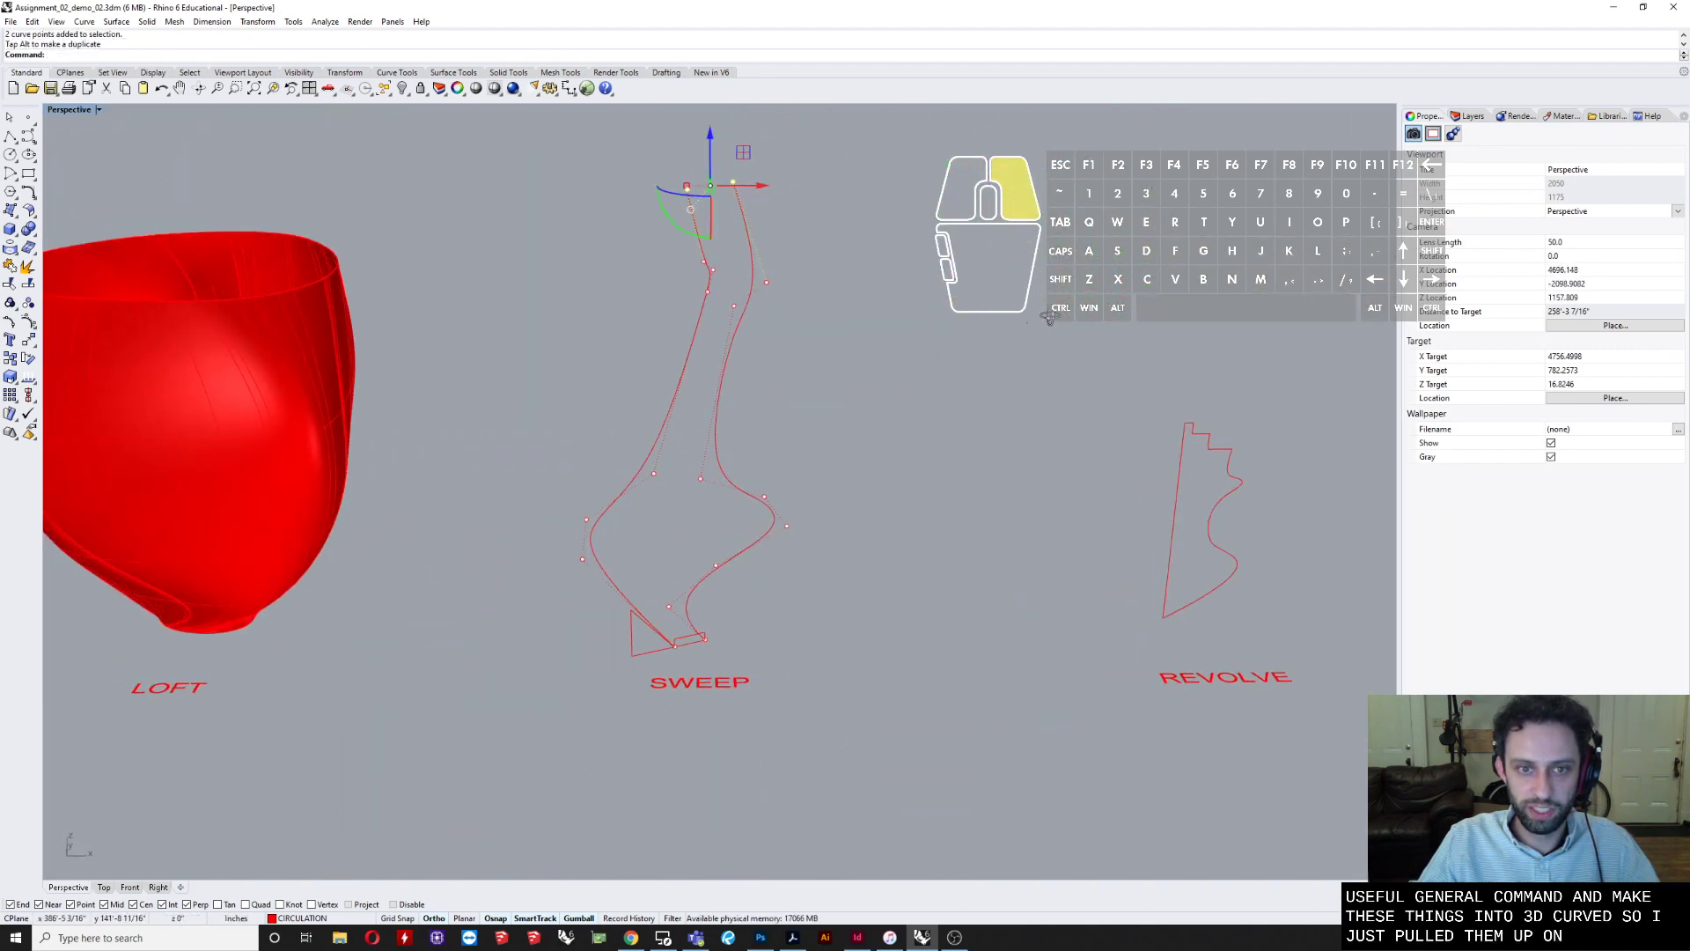
{"action": "key", "text": "Escape"}
{"action": "right_click_drag", "start_coordinate": [808, 537], "coordinate": [815, 604]}
{"action": "key", "text": "Escape"}
- Start a one-rail sweep (Sweep1) with the reshaped 3D curve at the triangle's corner as the rail
{"action": "scroll", "coordinate": [794, 664], "scroll_direction": "up", "scroll_amount": 6}
{"action": "right_click_drag", "start_coordinate": [794, 664], "coordinate": [695, 654]}
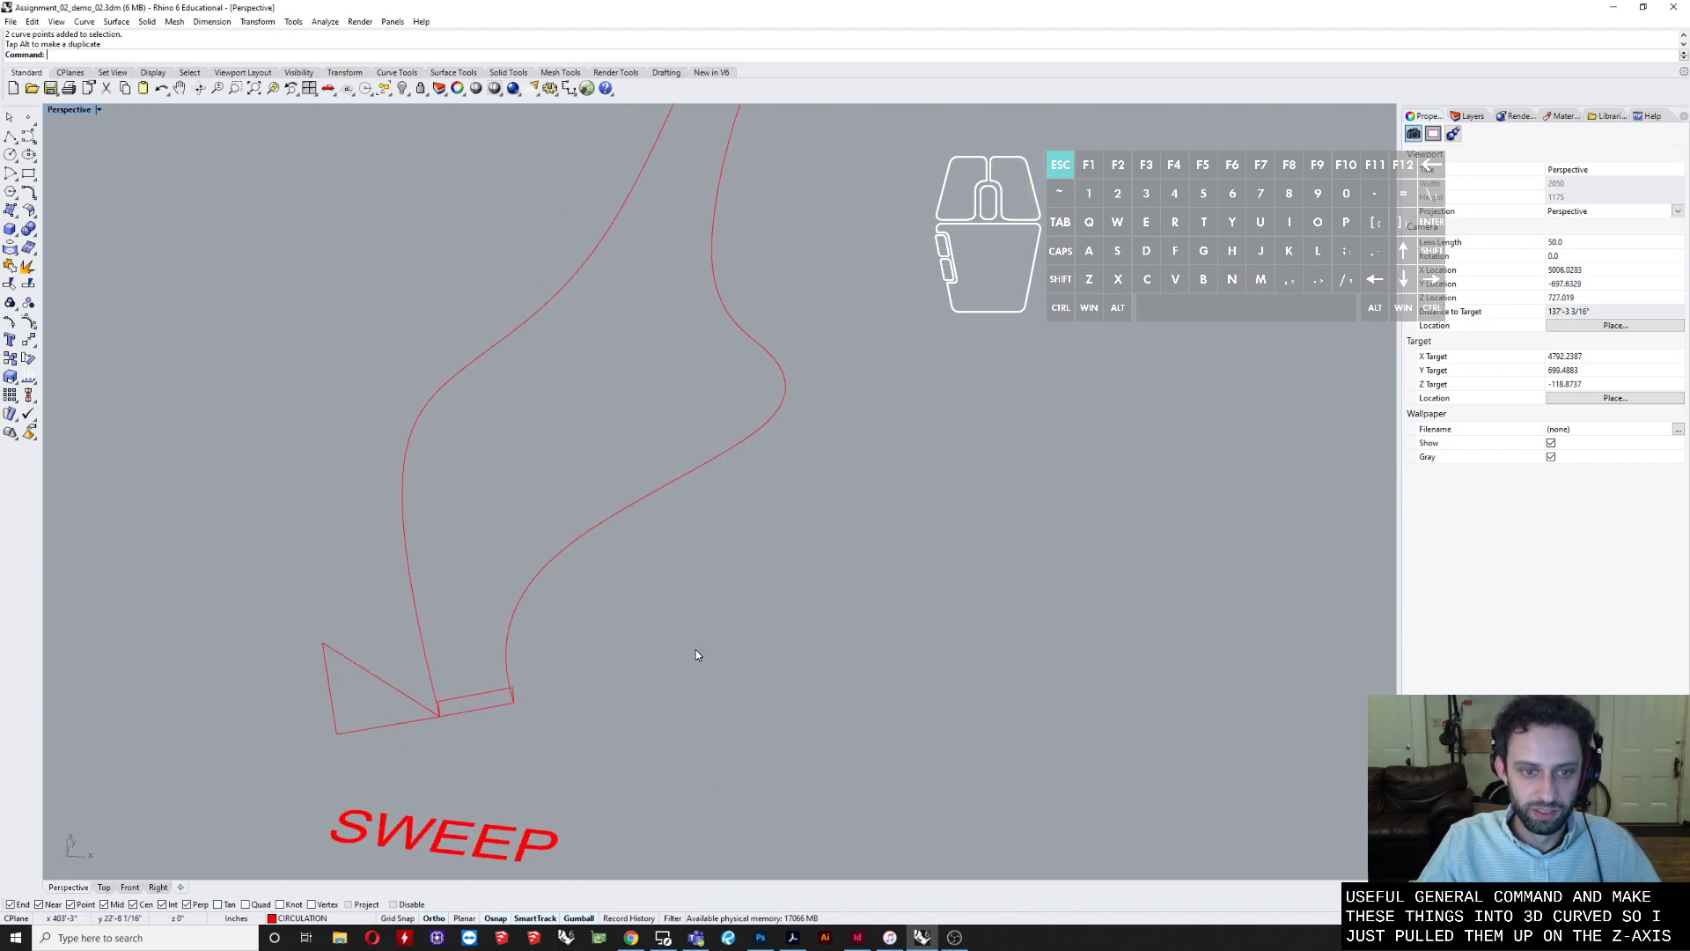
{"action": "type", "text": "Sweep1"}
{"action": "key", "text": "Return"}
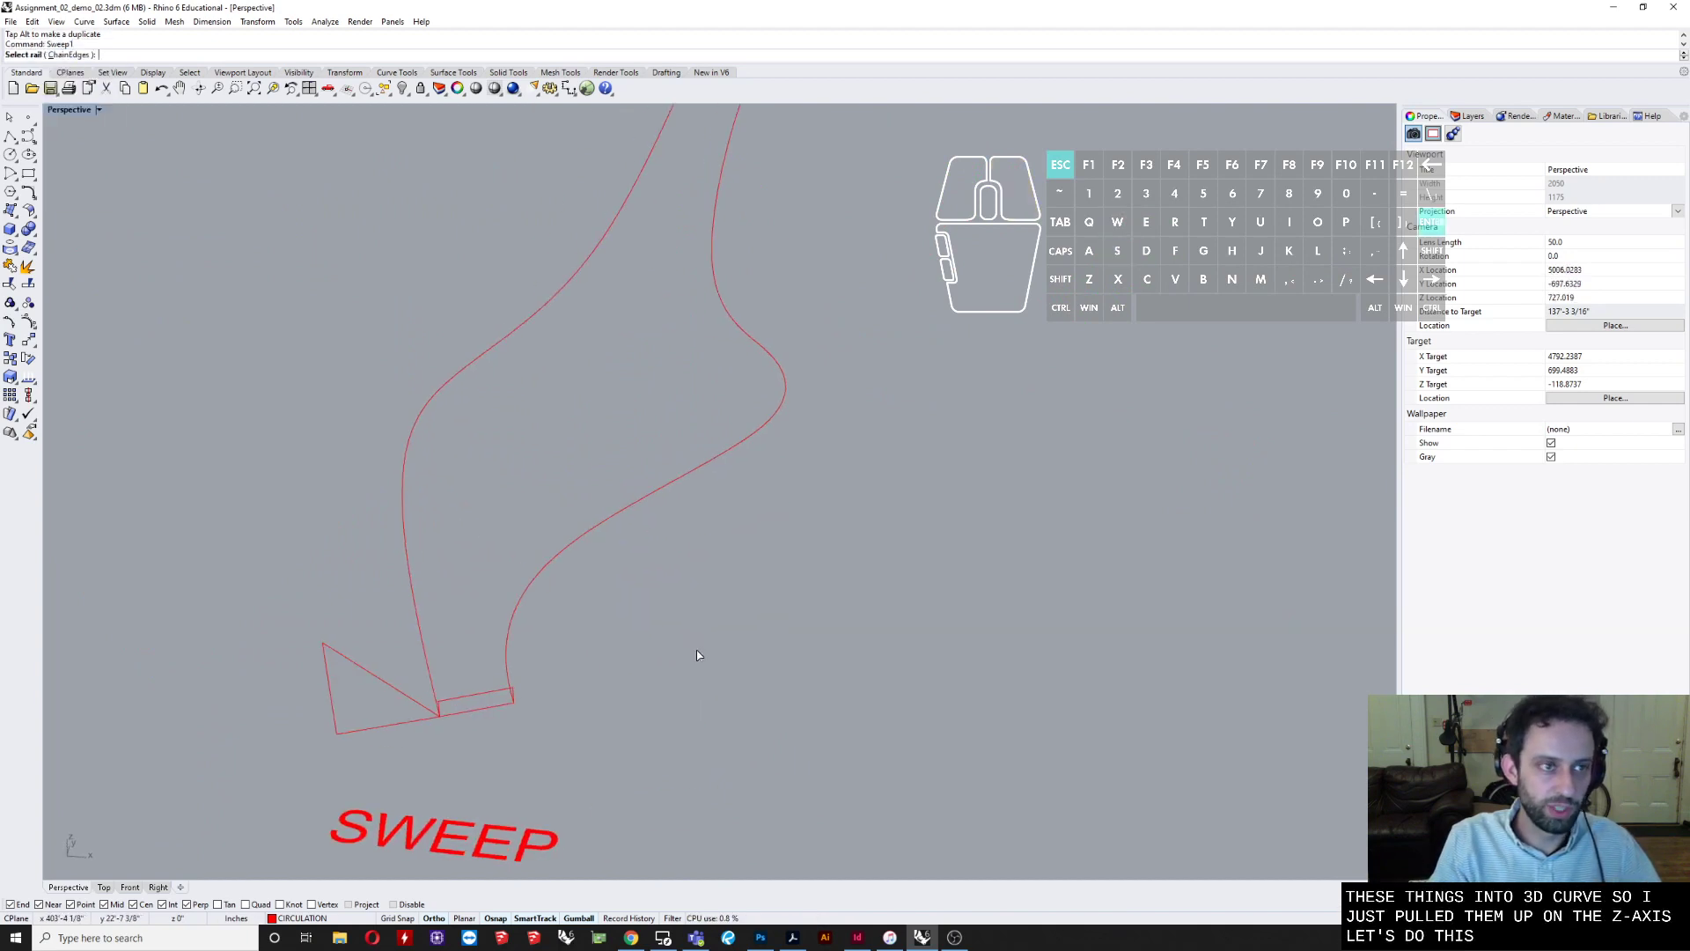
{"action": "left_click", "coordinate": [406, 528]}
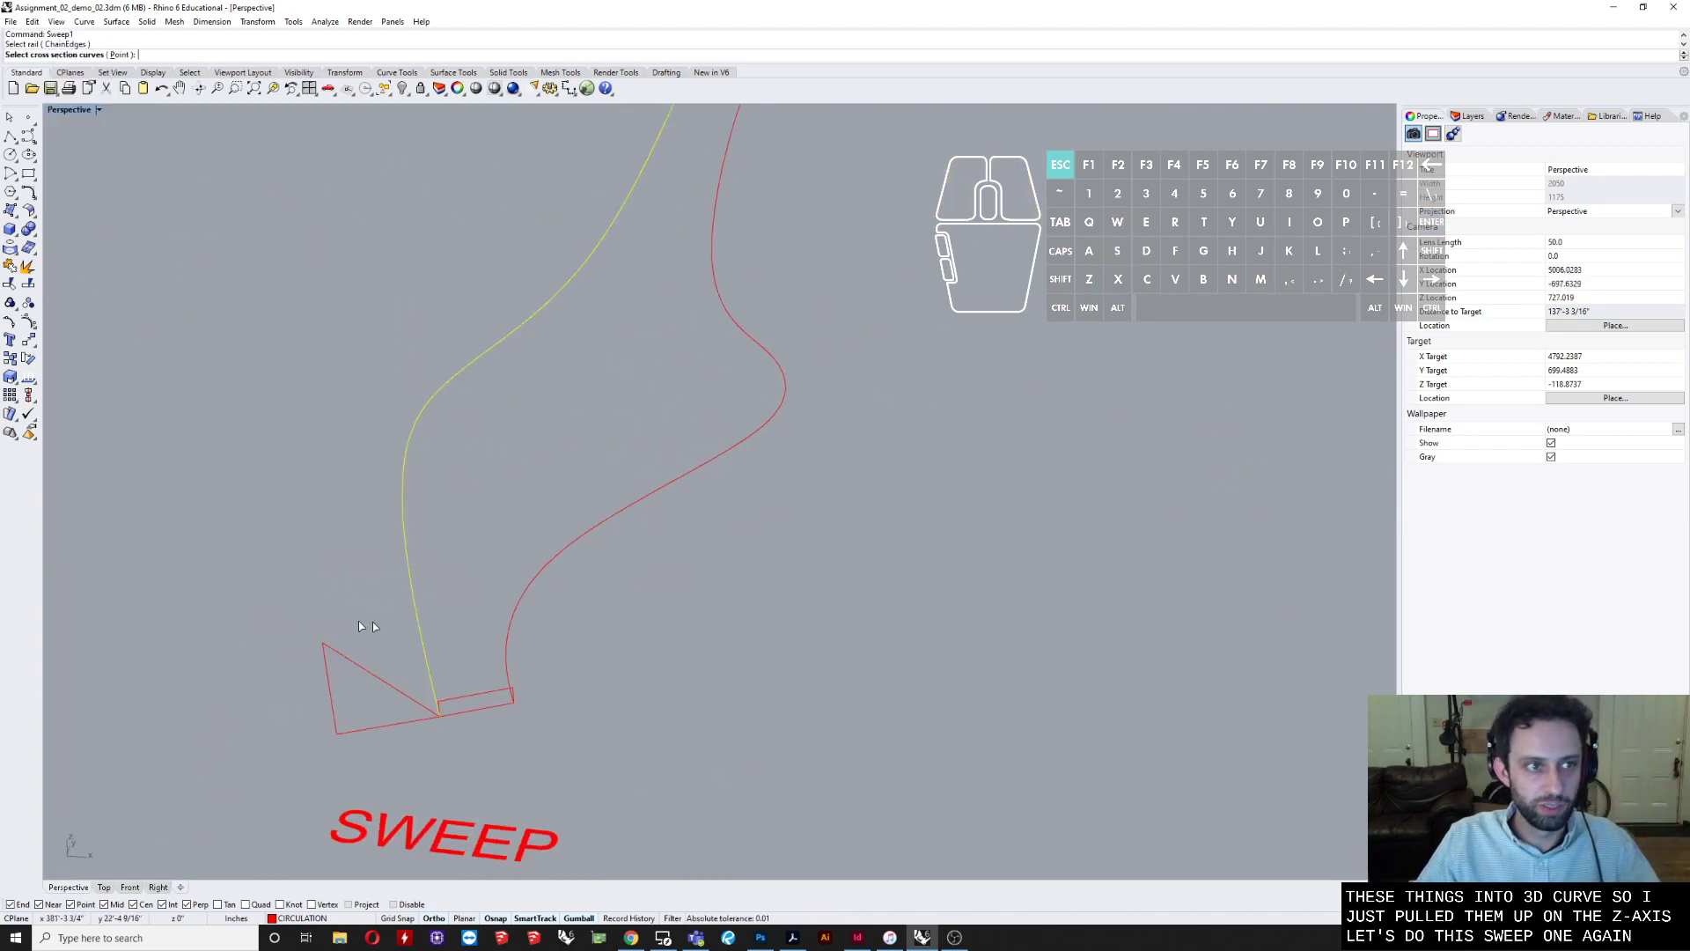
- Choose the rectangle as the only cross section, accept its seam point, and inspect the sweep preview along the raised curve
{"action": "left_click", "coordinate": [484, 698]}
{"action": "scroll", "coordinate": [464, 702], "scroll_direction": "down", "scroll_amount": 3}
{"action": "right_click", "coordinate": [490, 662]}
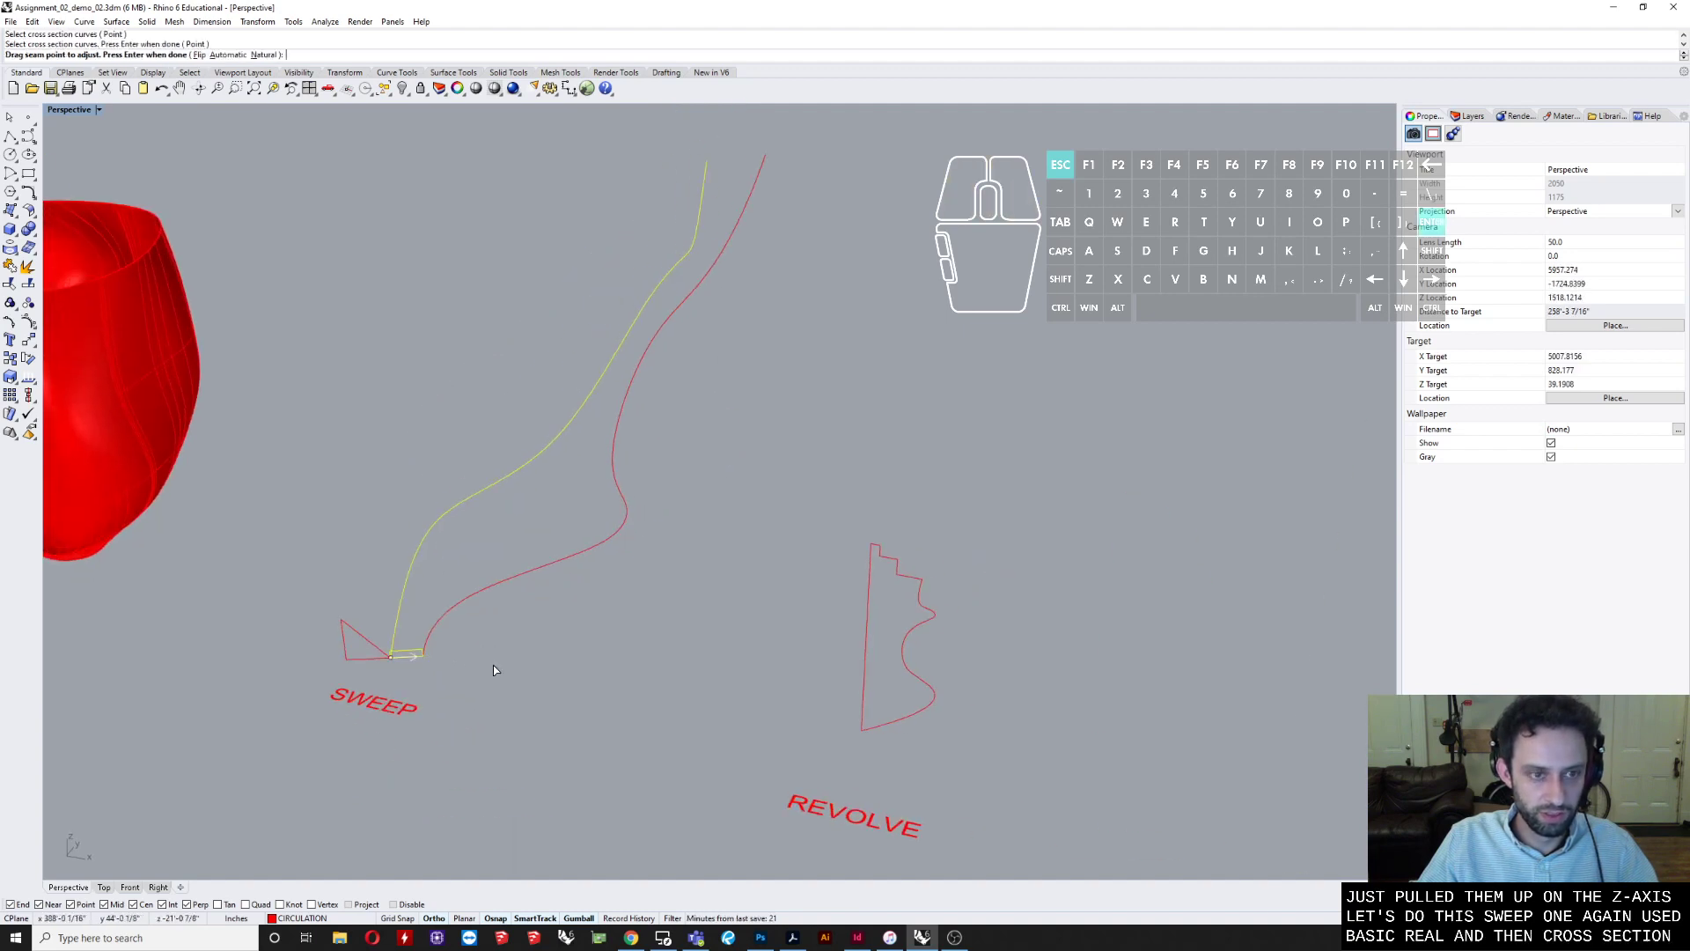
{"action": "right_click", "coordinate": [426, 627]}
{"action": "right_click_drag", "start_coordinate": [408, 604], "coordinate": [666, 597]}
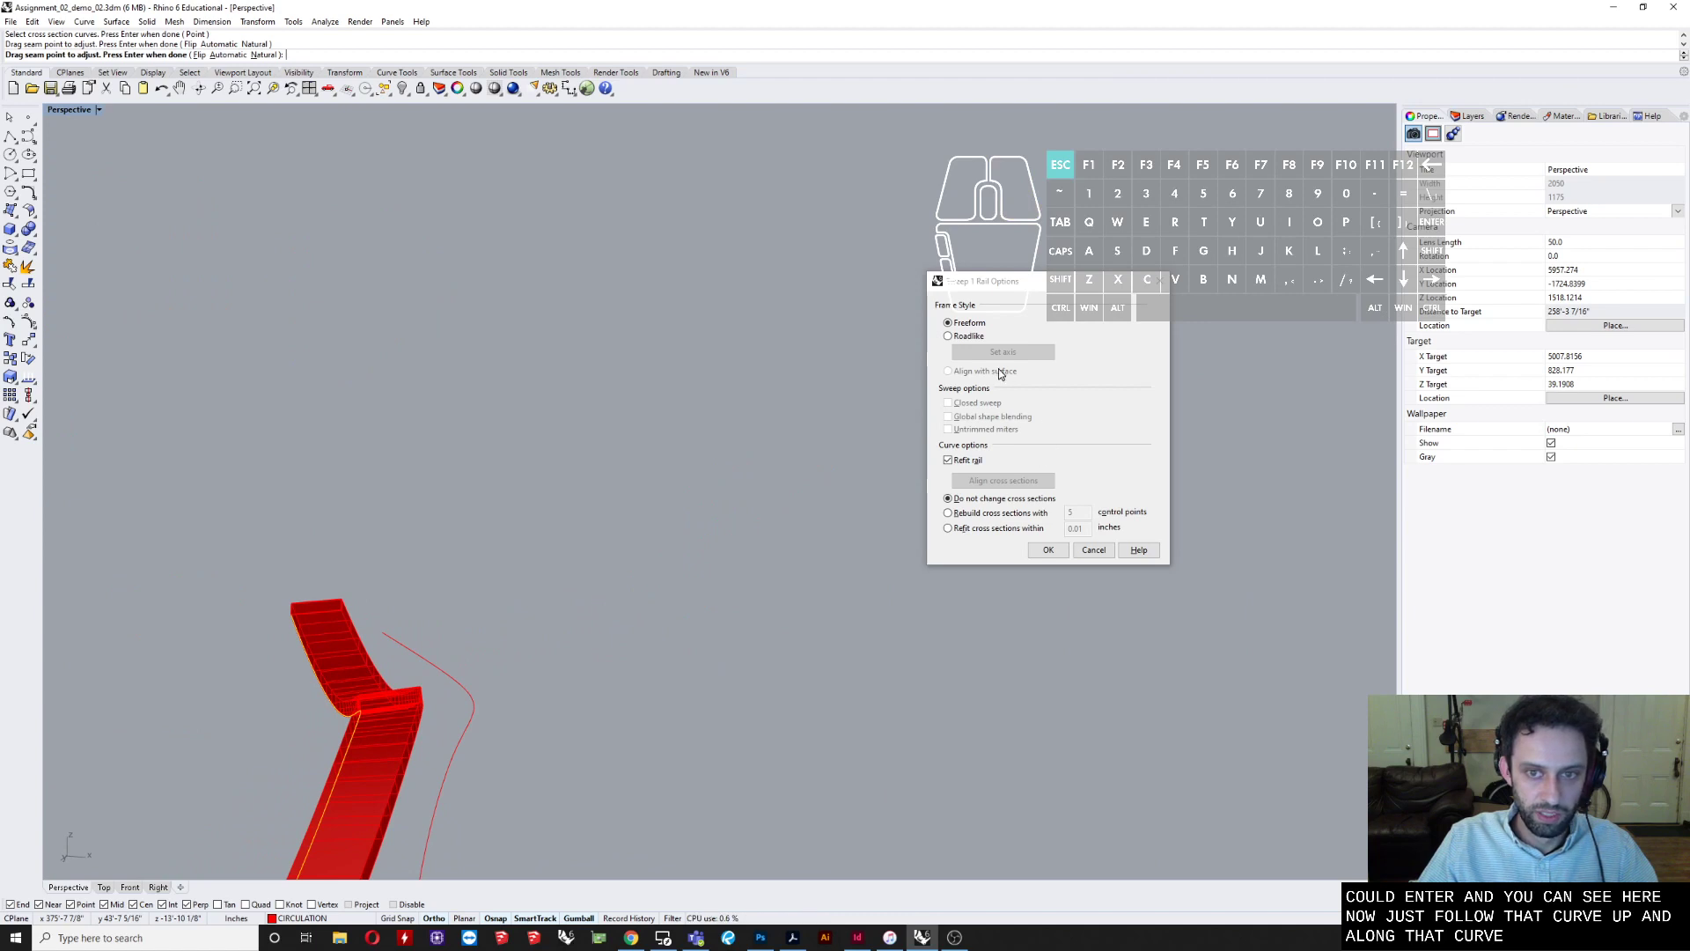
- Compare the Roadlike and Freeform frame styles in the sweep preview, ending on Freeform
{"action": "left_click", "coordinate": [968, 336]}
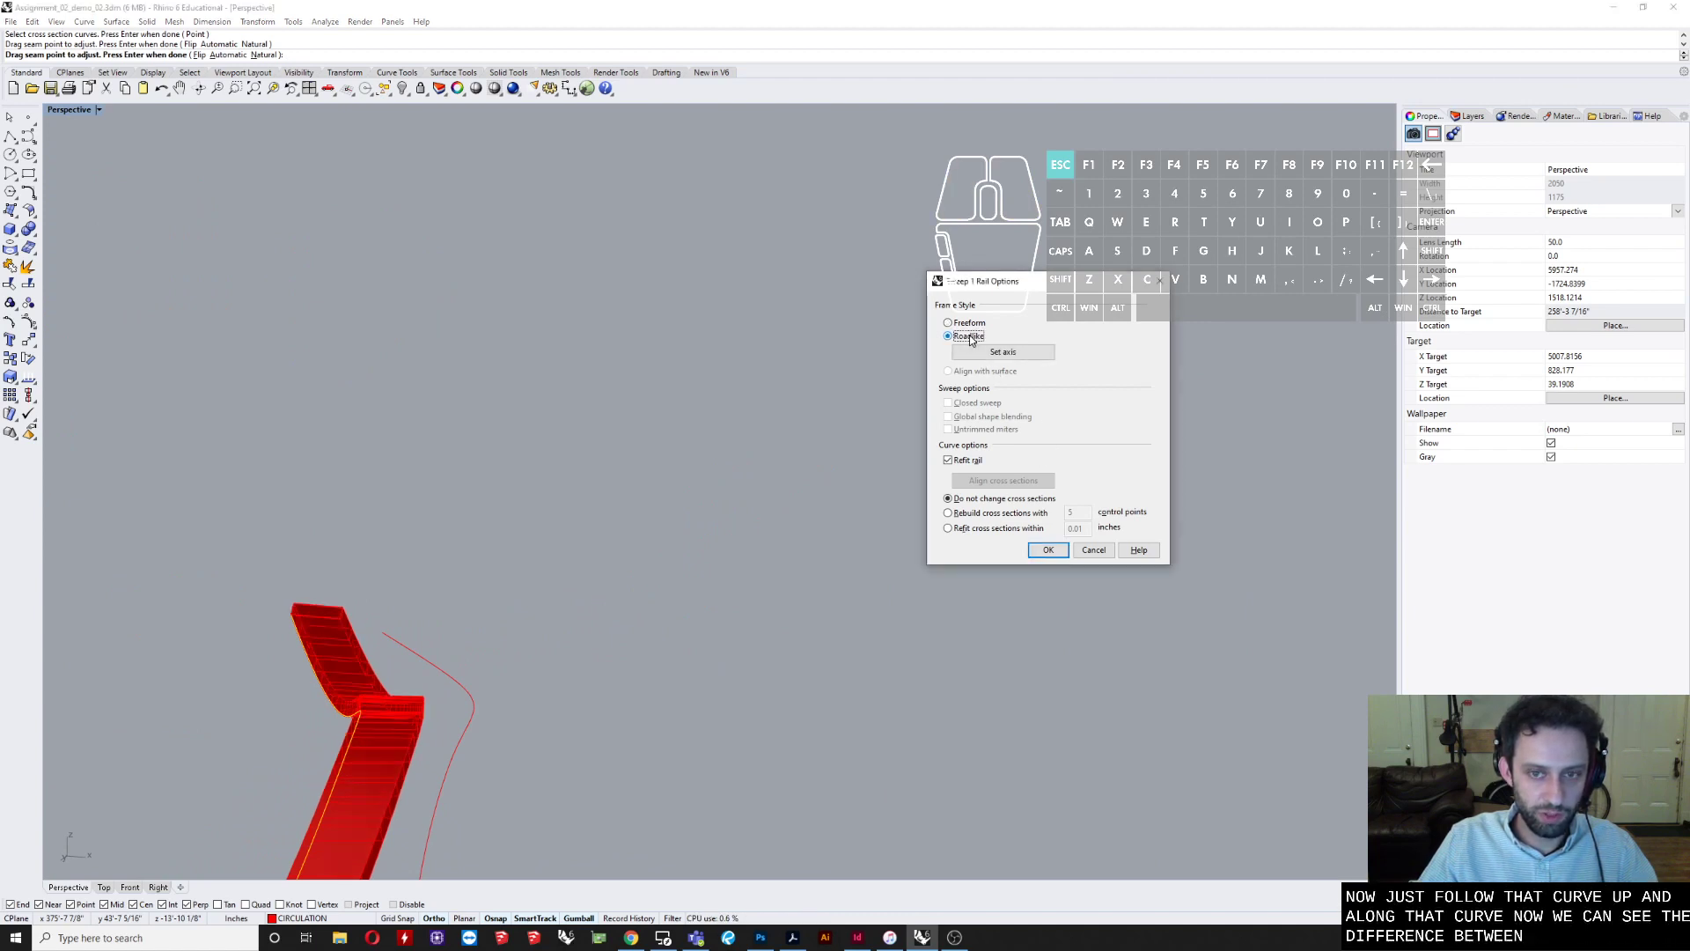
{"action": "left_click", "coordinate": [967, 324]}
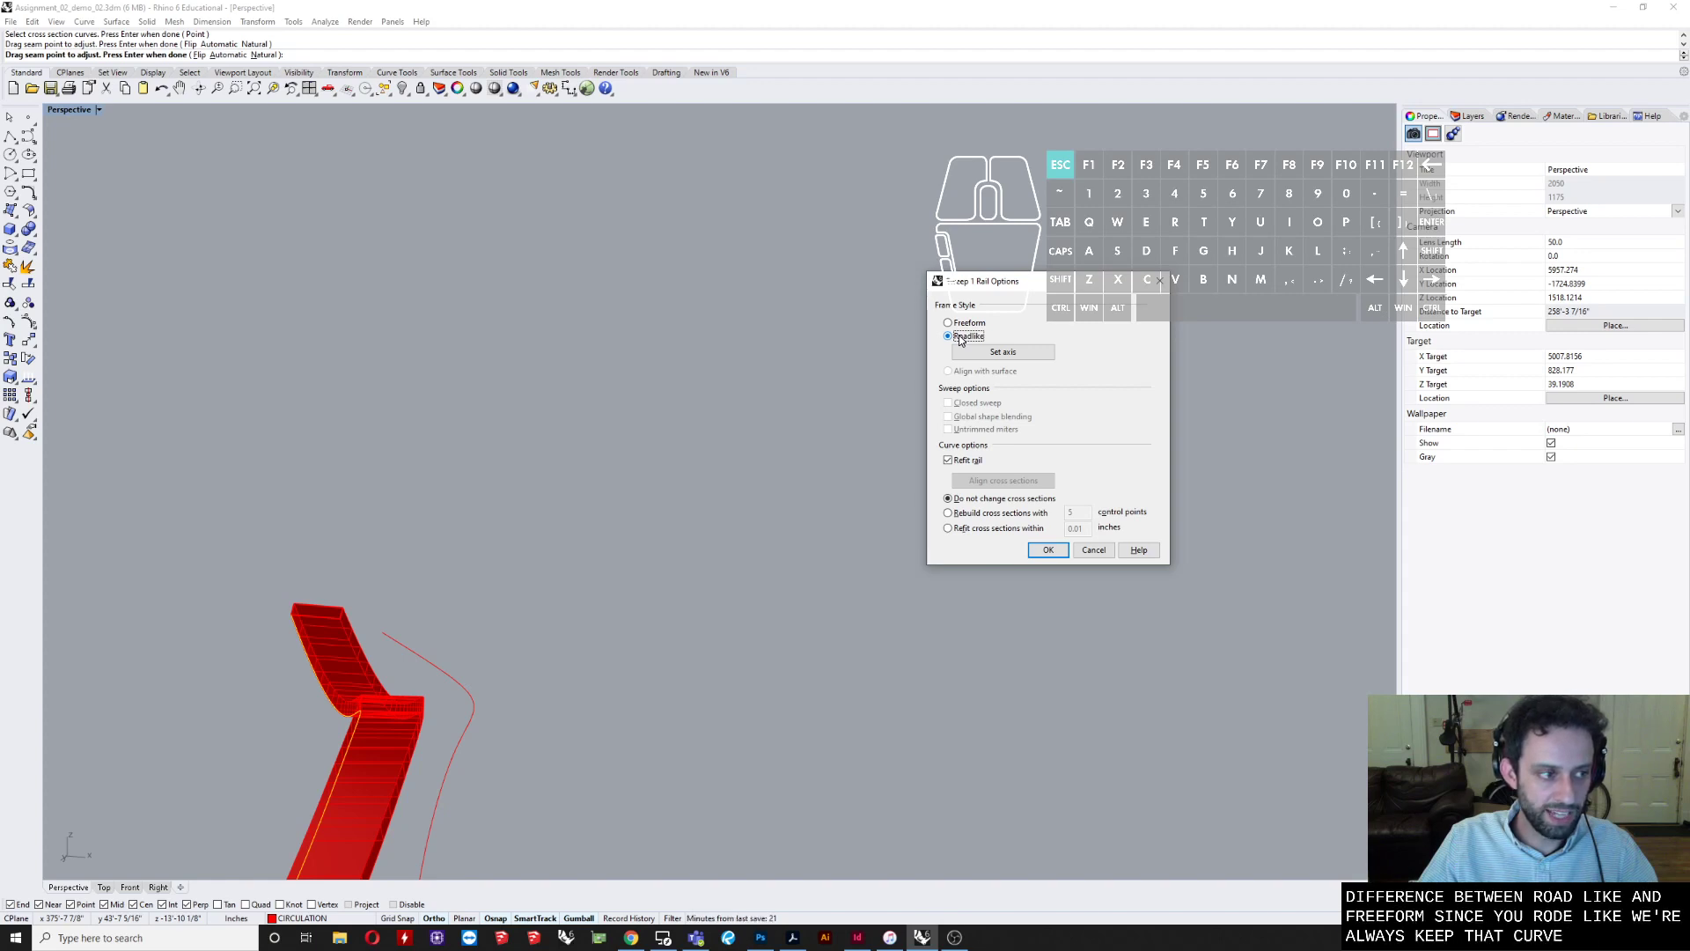
{"action": "left_click", "coordinate": [965, 325]}
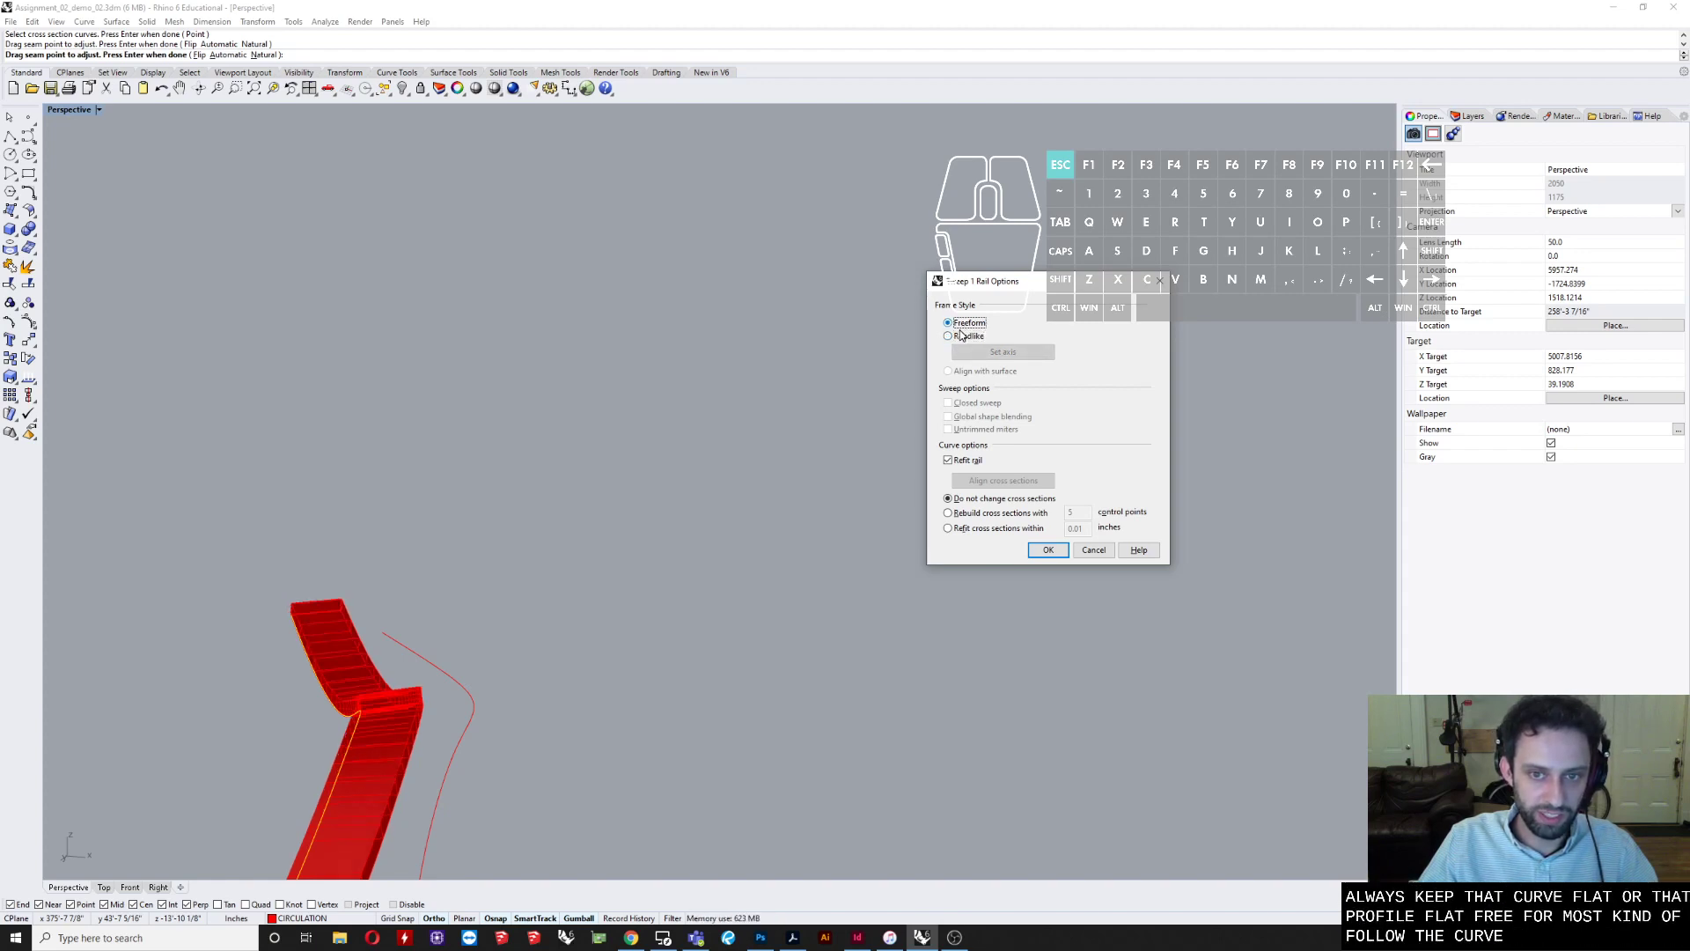
- Switch the frame style to Roadlike and create the one-rail sweep of the rectangle along the raised curve
{"action": "left_click", "coordinate": [966, 336]}
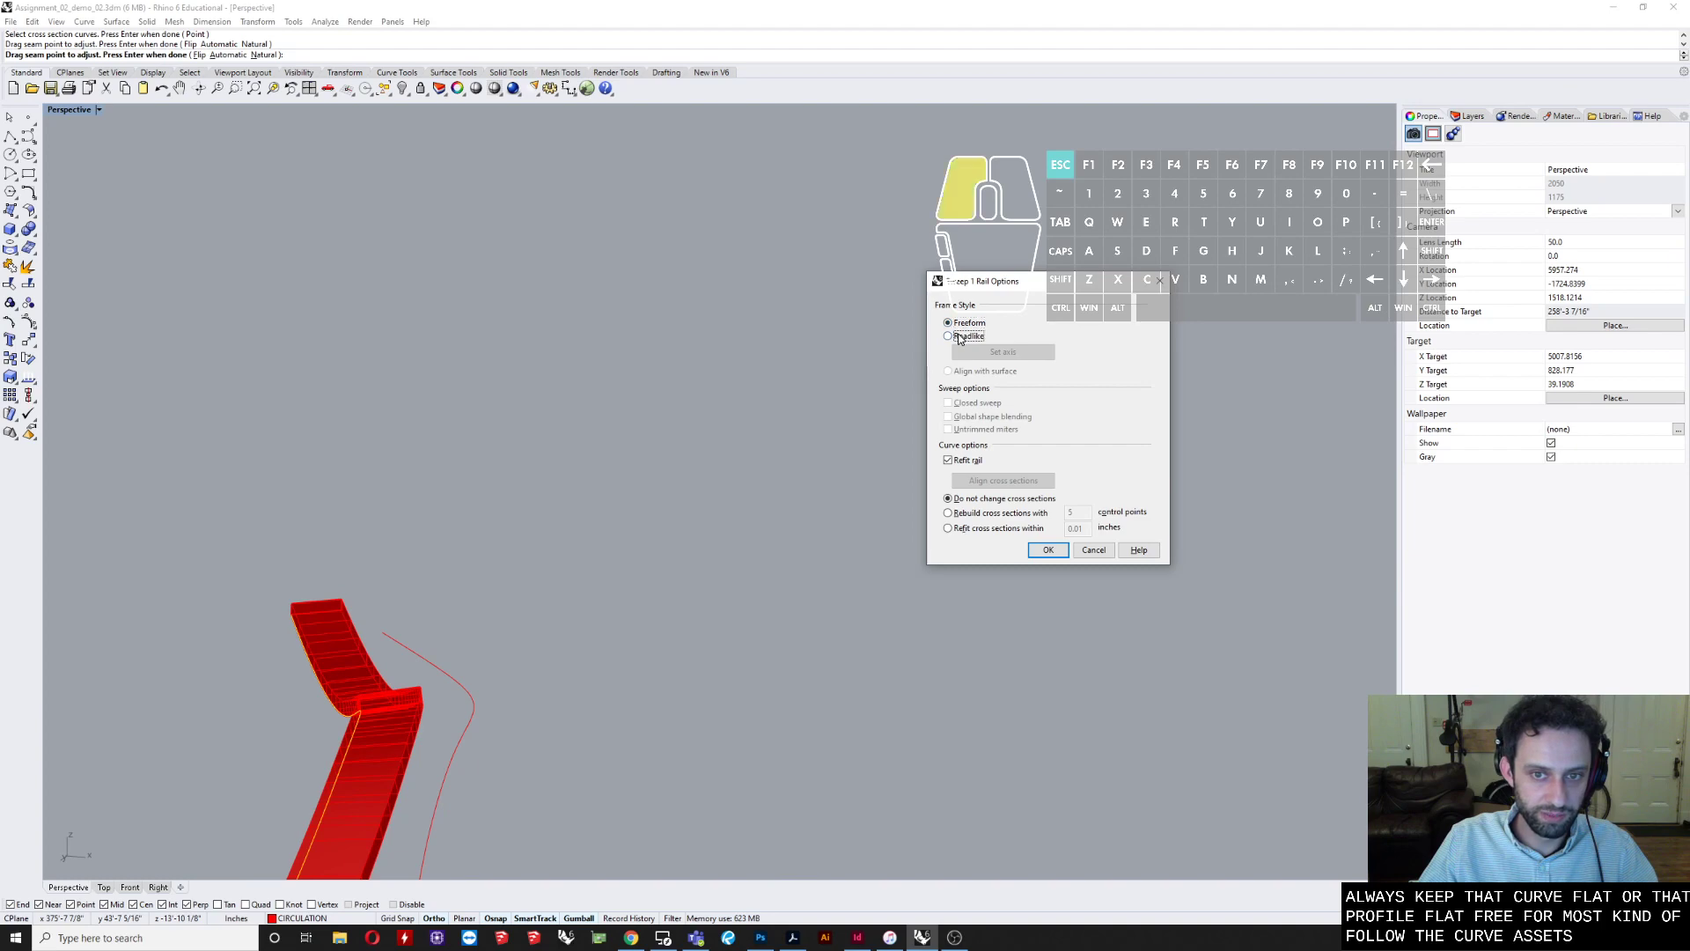
{"action": "left_click", "coordinate": [1047, 549]}
{"action": "right_click_drag", "start_coordinate": [614, 504], "coordinate": [498, 633]}
{"action": "middle_click_drag", "start_coordinate": [614, 449], "coordinate": [606, 224]}
{"action": "right_click_drag", "start_coordinate": [422, 467], "coordinate": [596, 486]}
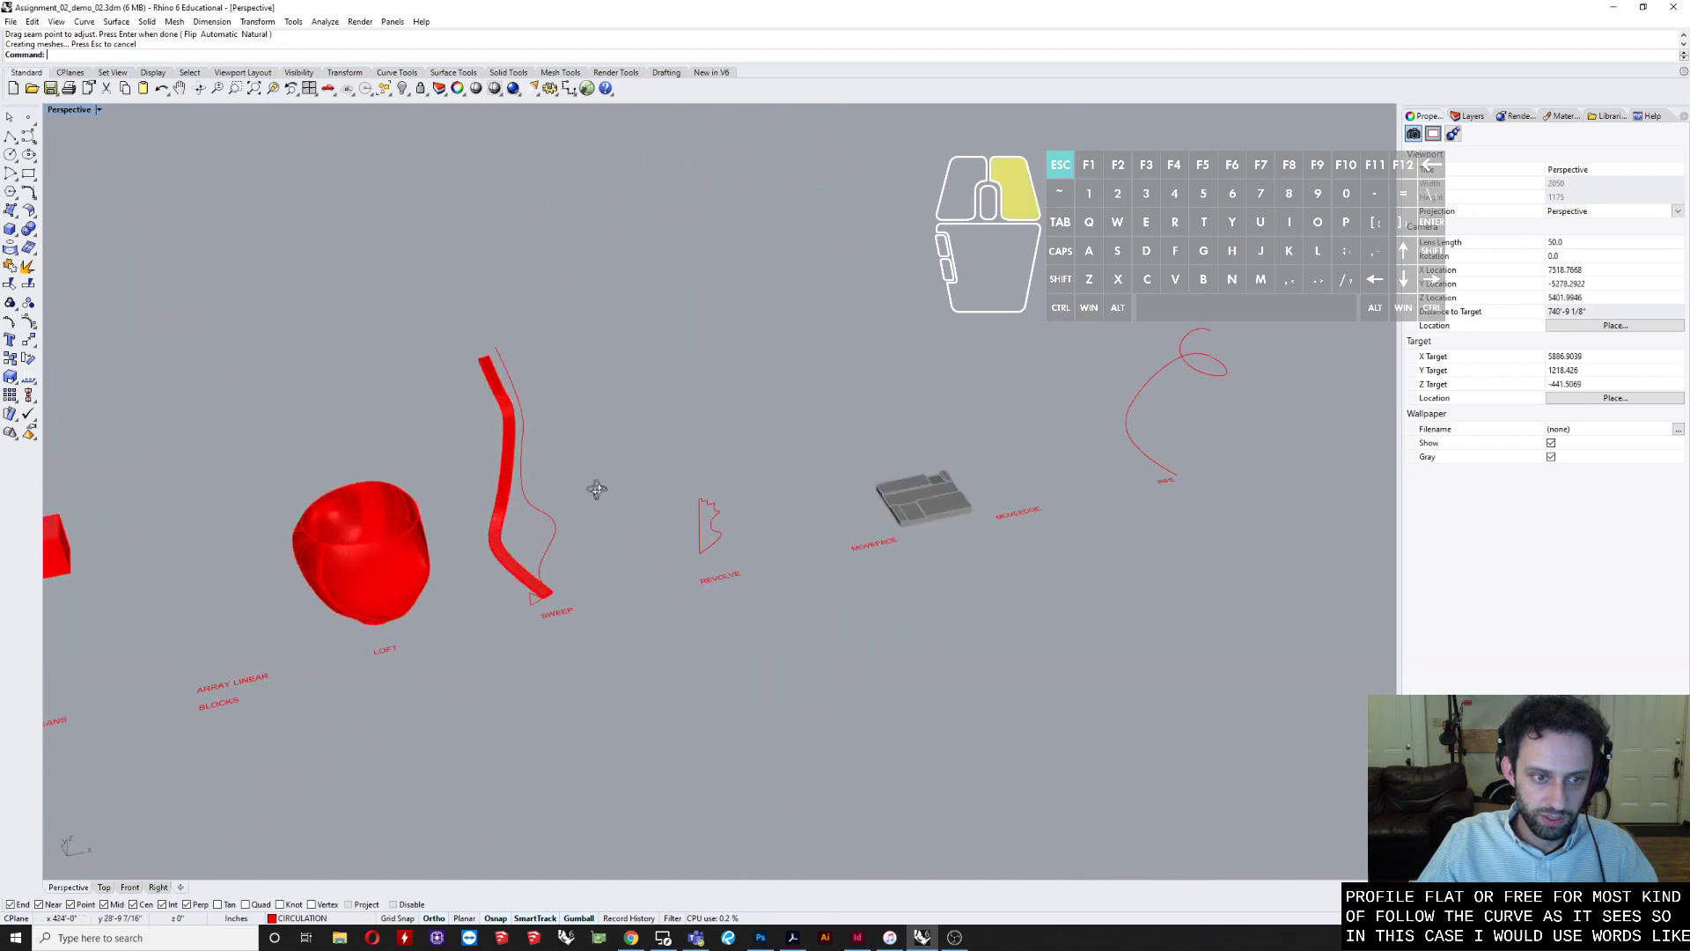
- Start the Revolve command with the stepped and curved half-profile above the REVOLVE label
{"action": "scroll", "coordinate": [588, 501], "scroll_direction": "up", "scroll_amount": 8}
{"action": "right_click_drag", "start_coordinate": [994, 686], "coordinate": [857, 683]}
{"action": "middle_click_drag", "start_coordinate": [662, 686], "coordinate": [752, 638]}
{"action": "scroll", "coordinate": [751, 635], "scroll_direction": "up", "scroll_amount": 10}
{"action": "right_click_drag", "start_coordinate": [752, 636], "coordinate": [629, 645]}
{"action": "scroll", "coordinate": [811, 607], "scroll_direction": "down", "scroll_amount": 8}
{"action": "left_click", "coordinate": [737, 493]}
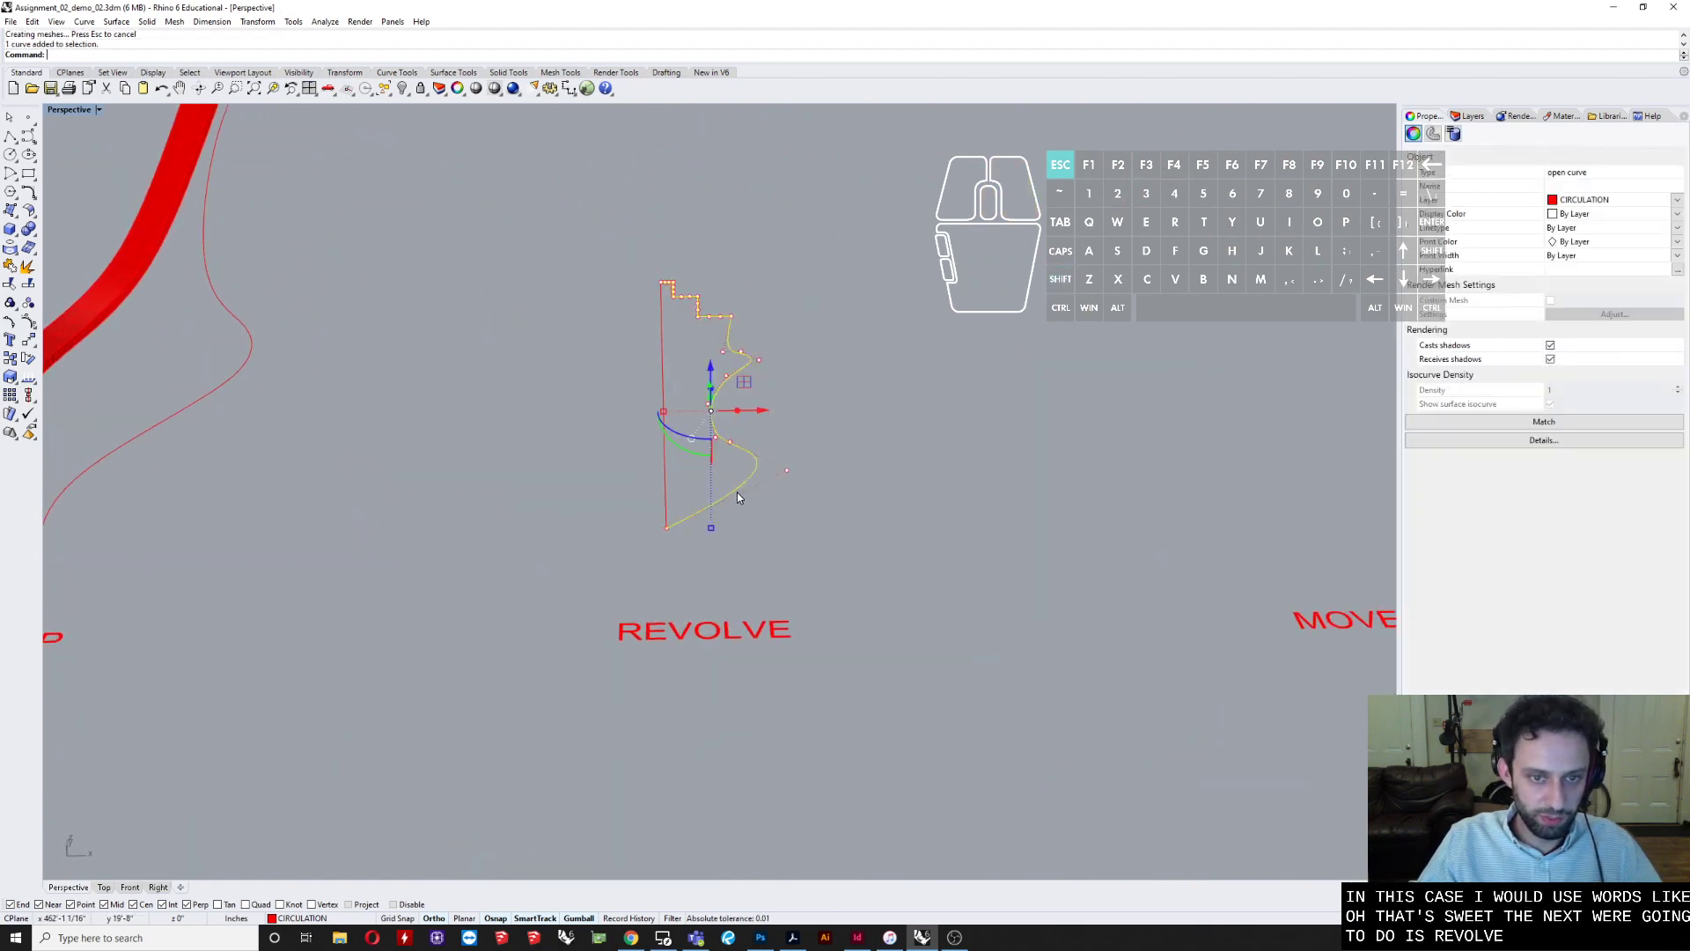
{"action": "key", "text": "Escape"}
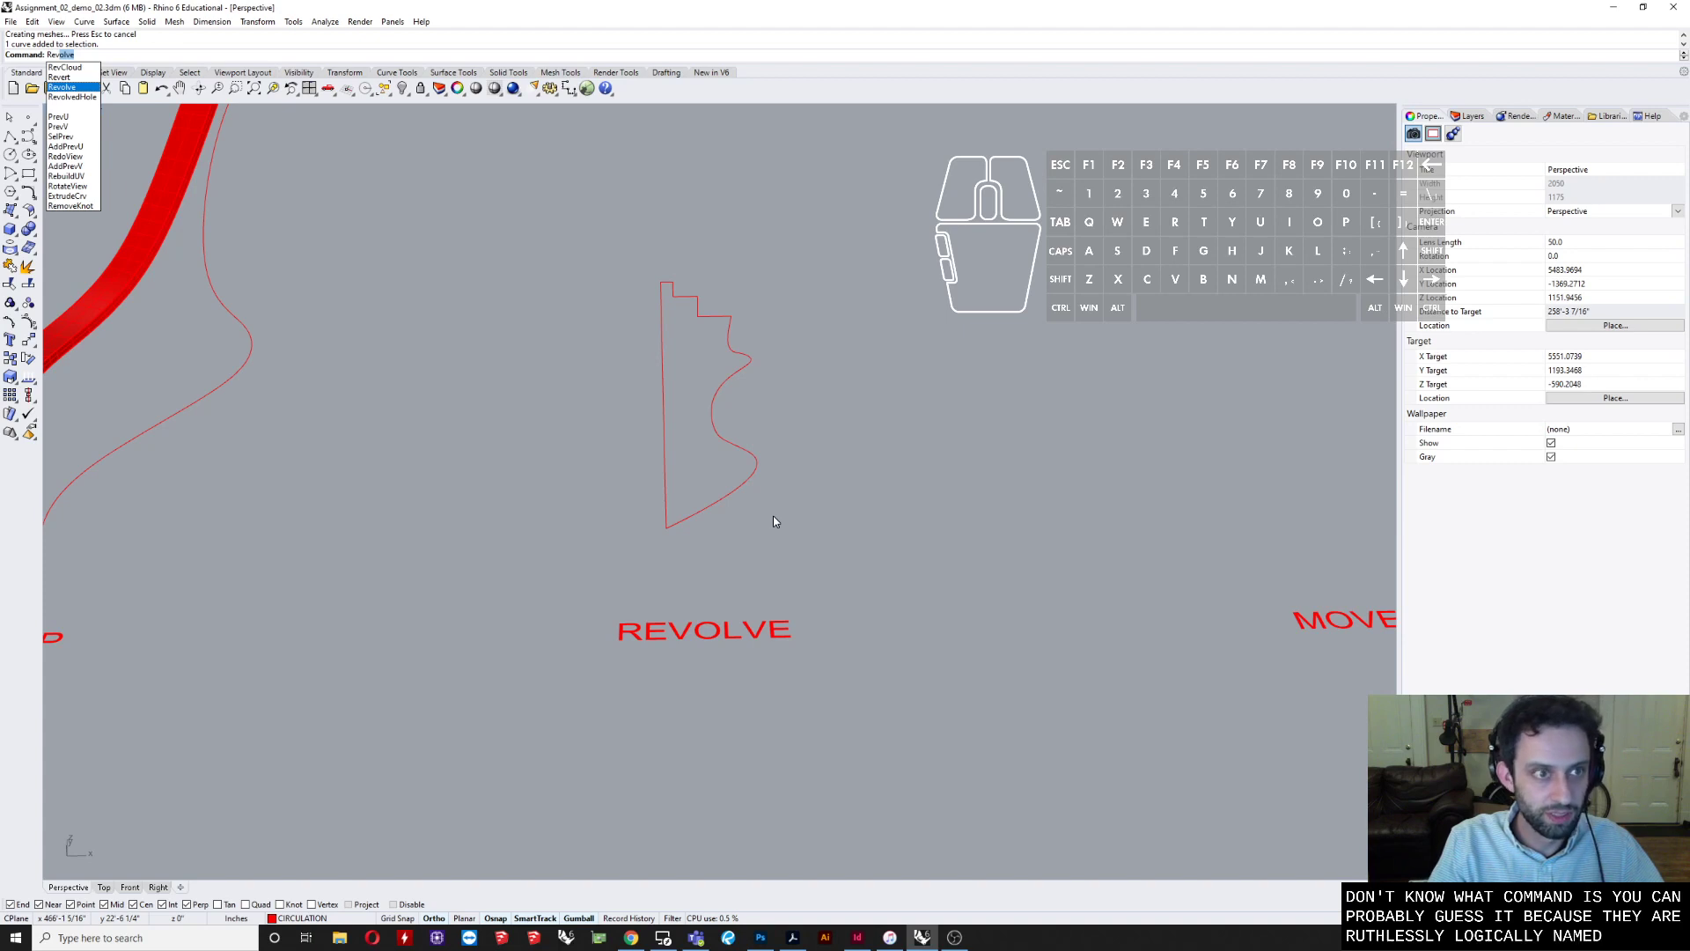
{"action": "key", "text": "Return"}
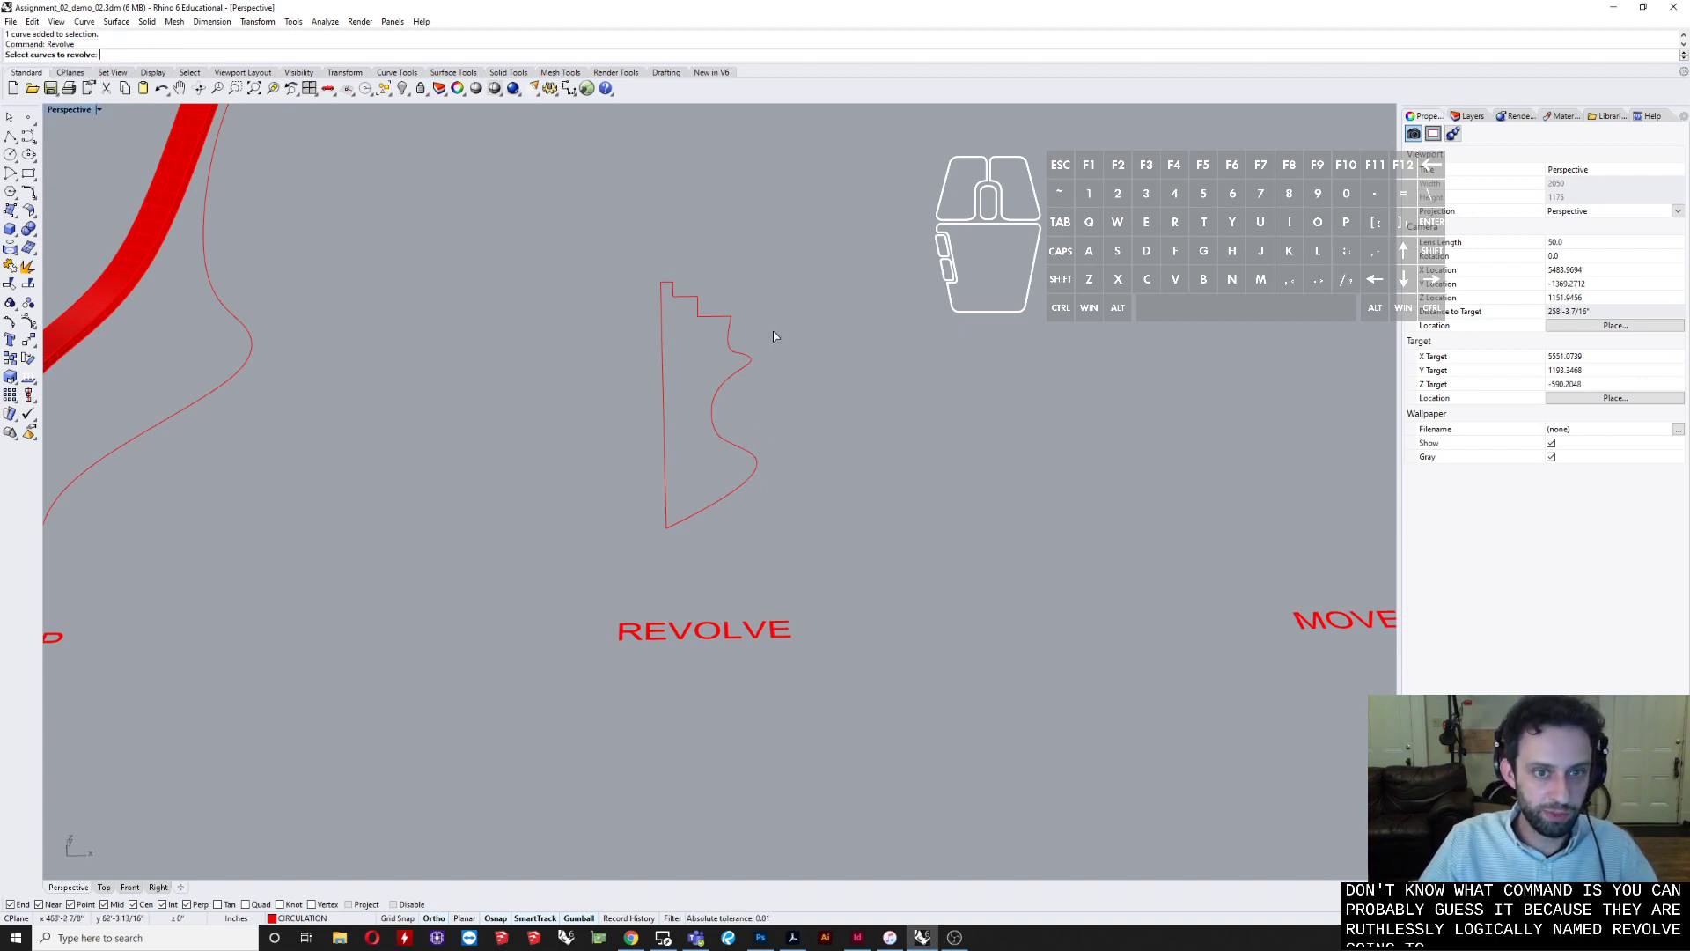
{"action": "left_click_drag", "start_coordinate": [773, 331], "coordinate": [715, 445]}
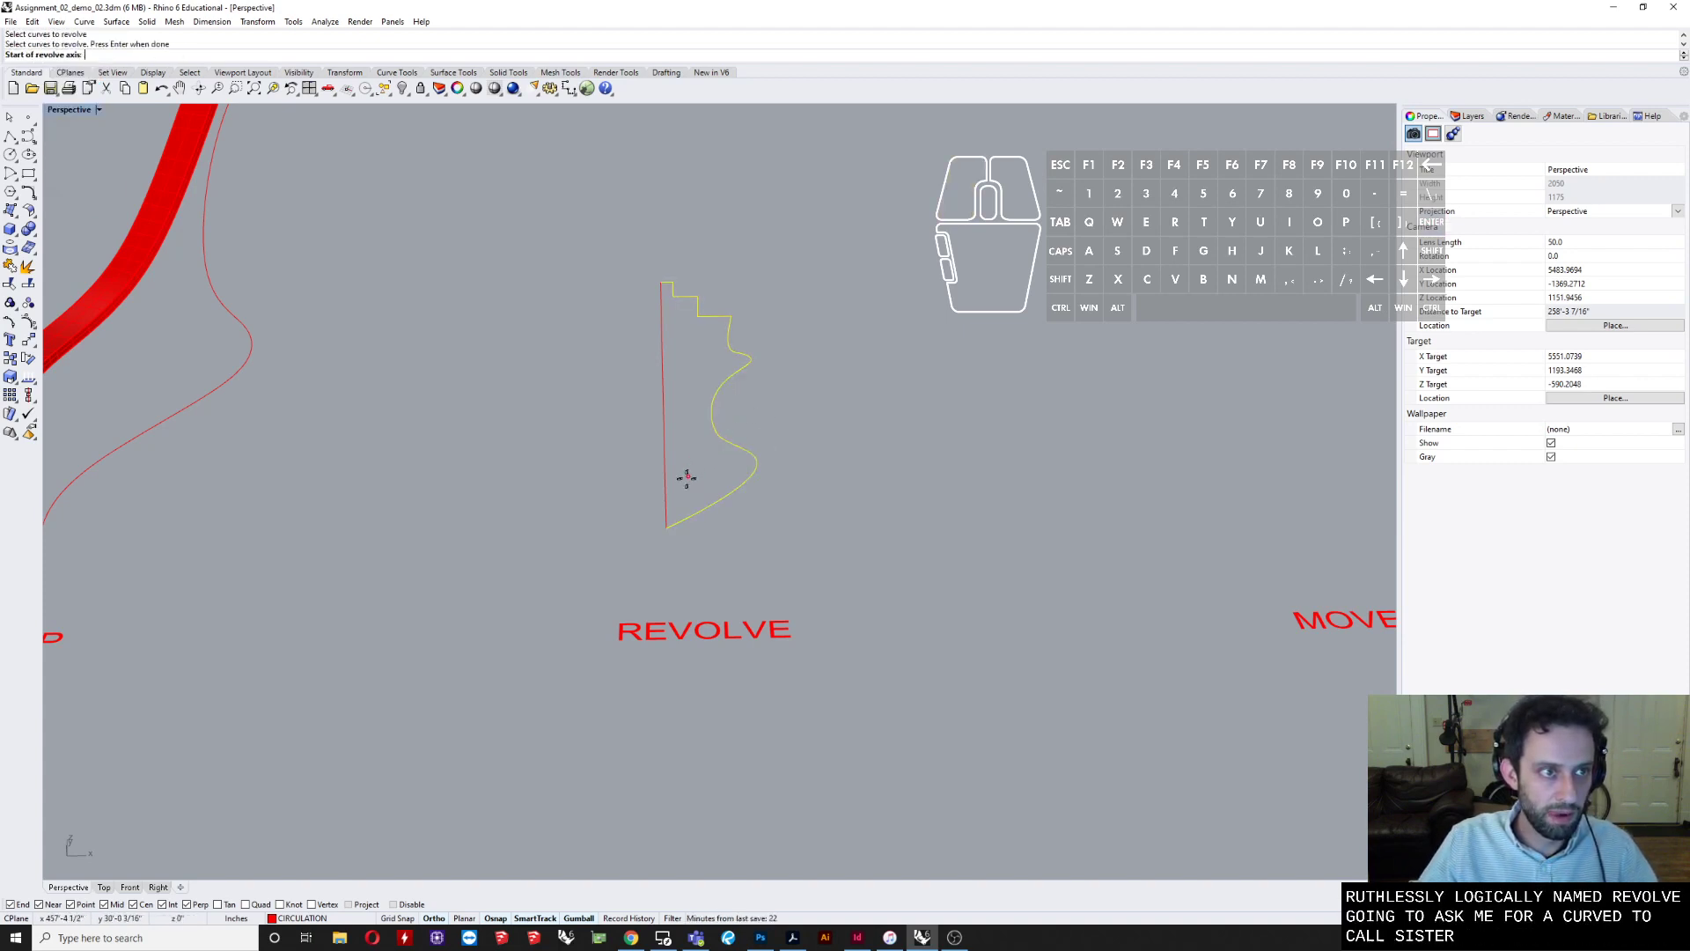
- Revolve the profile a full 360 degrees about its straight vertical line, from its lower to its upper endpoint
{"action": "left_click", "coordinate": [666, 527]}
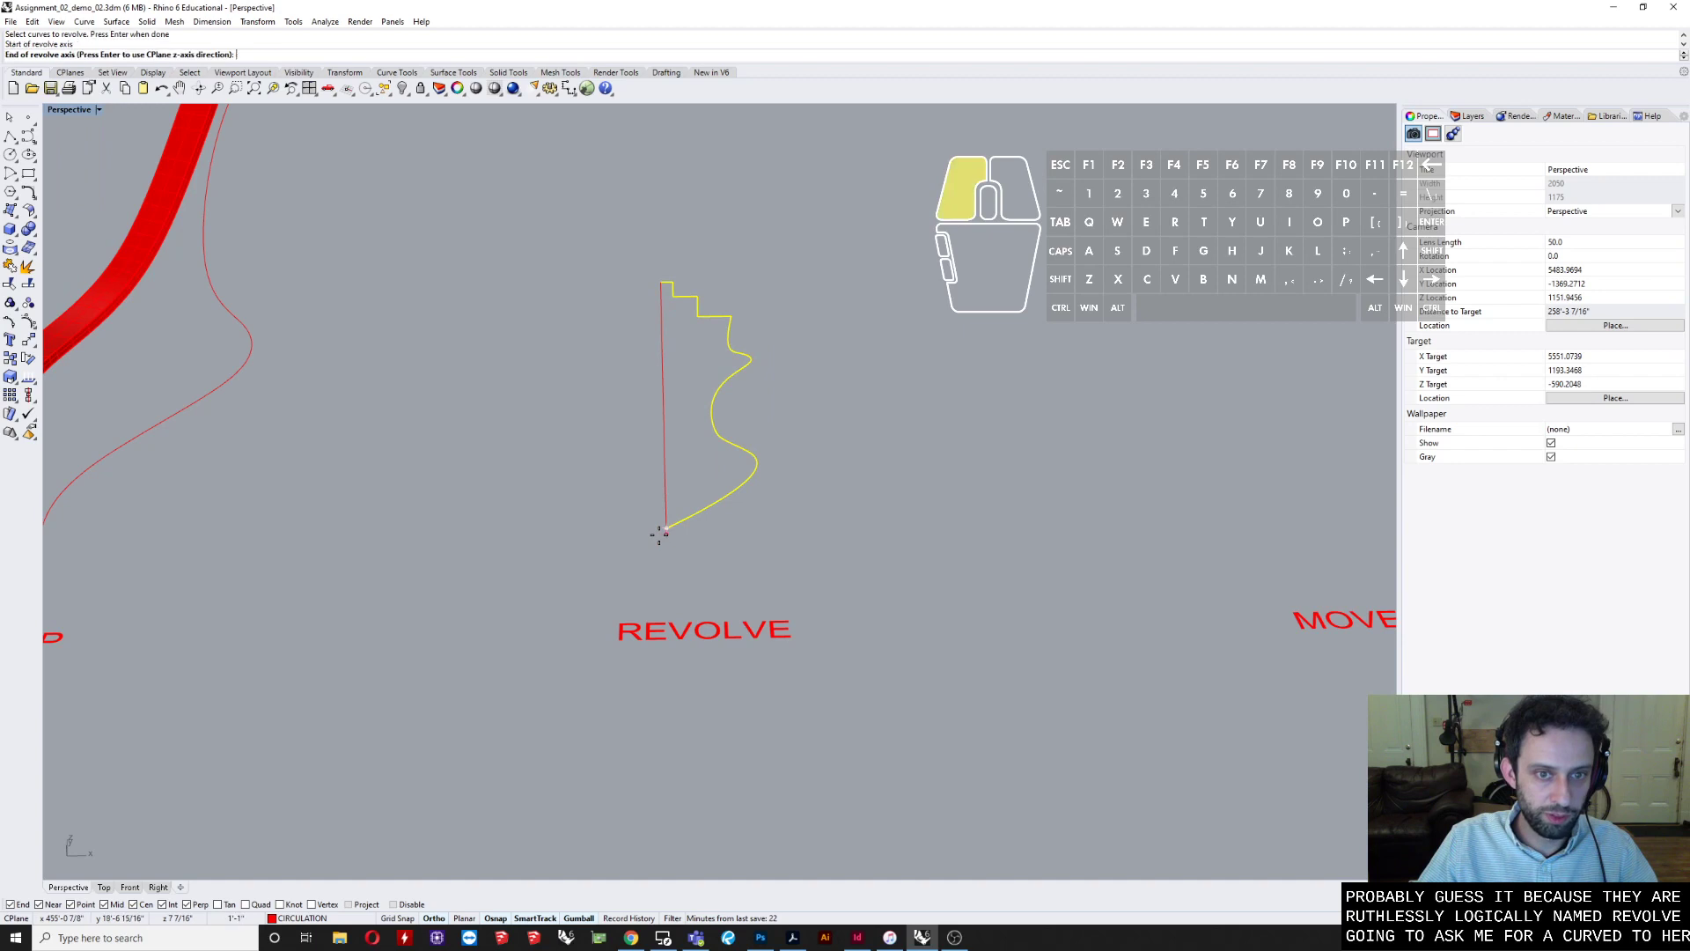
{"action": "left_click", "coordinate": [657, 285]}
{"action": "left_click", "coordinate": [655, 579]}
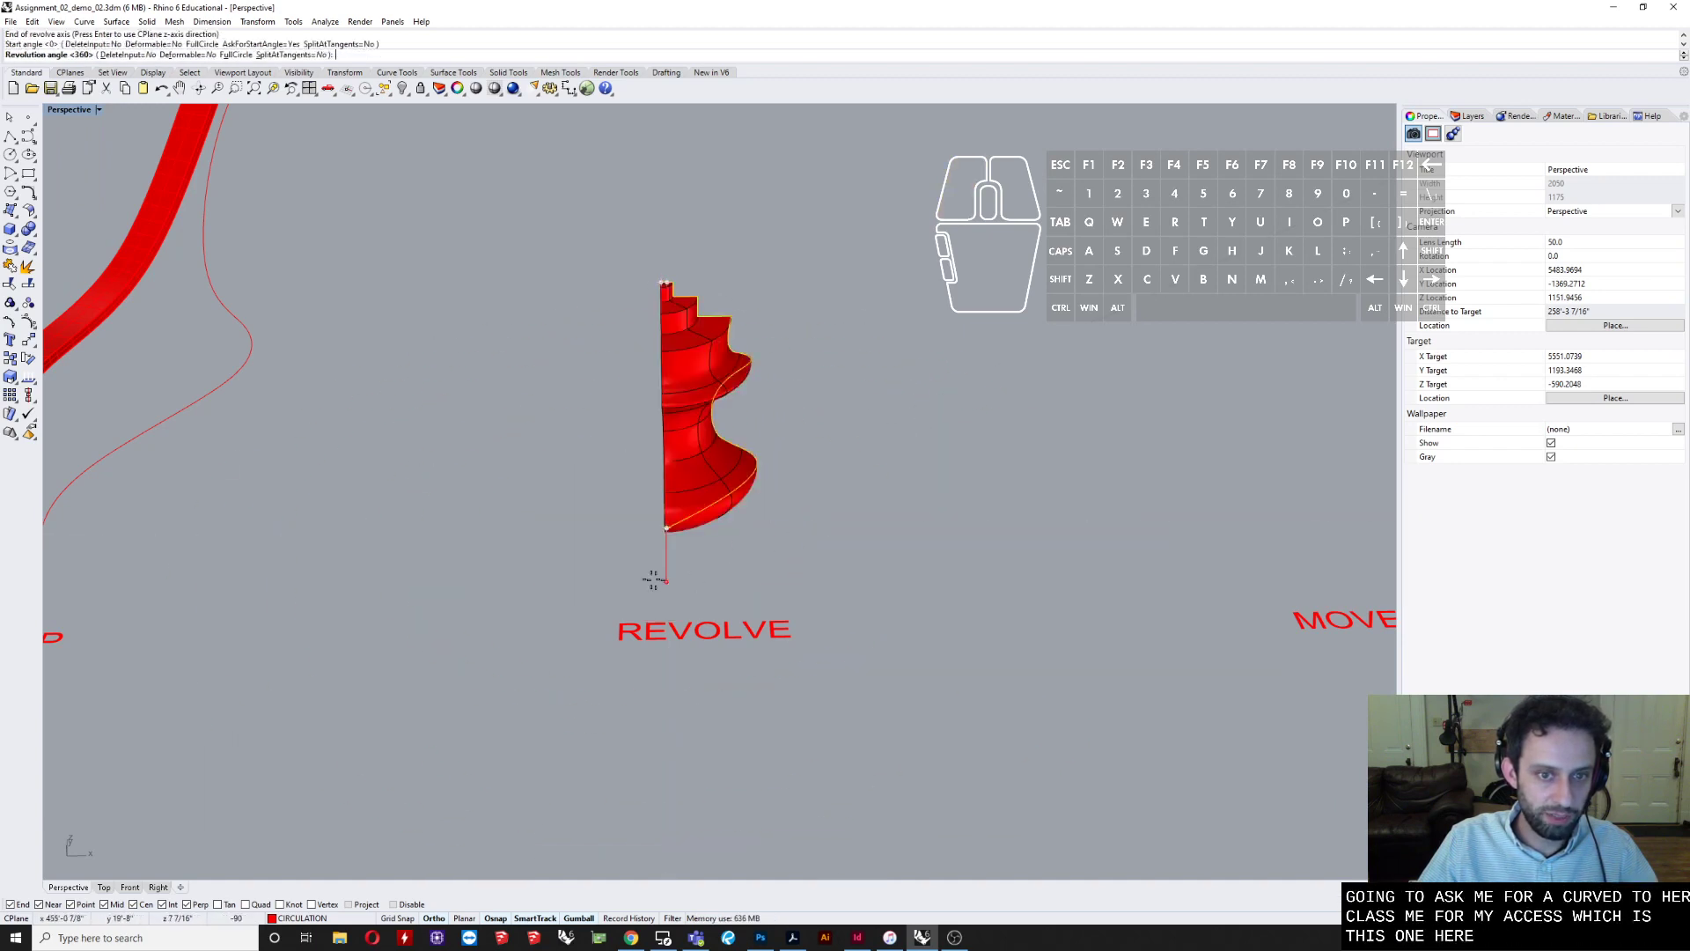
{"action": "left_click", "coordinate": [1013, 467]}
{"action": "key", "text": "Return"}
{"action": "right_click_drag", "start_coordinate": [974, 509], "coordinate": [649, 347]}
{"action": "left_click", "coordinate": [653, 308]}
{"action": "right_click_drag", "start_coordinate": [656, 286], "coordinate": [583, 433], "text": "shift"}
{"action": "left_click", "coordinate": [1058, 639]}
{"action": "right_click_drag", "start_coordinate": [619, 378], "coordinate": [649, 460], "text": "shift"}
{"action": "scroll", "coordinate": [641, 478], "scroll_direction": "down", "scroll_amount": 4}
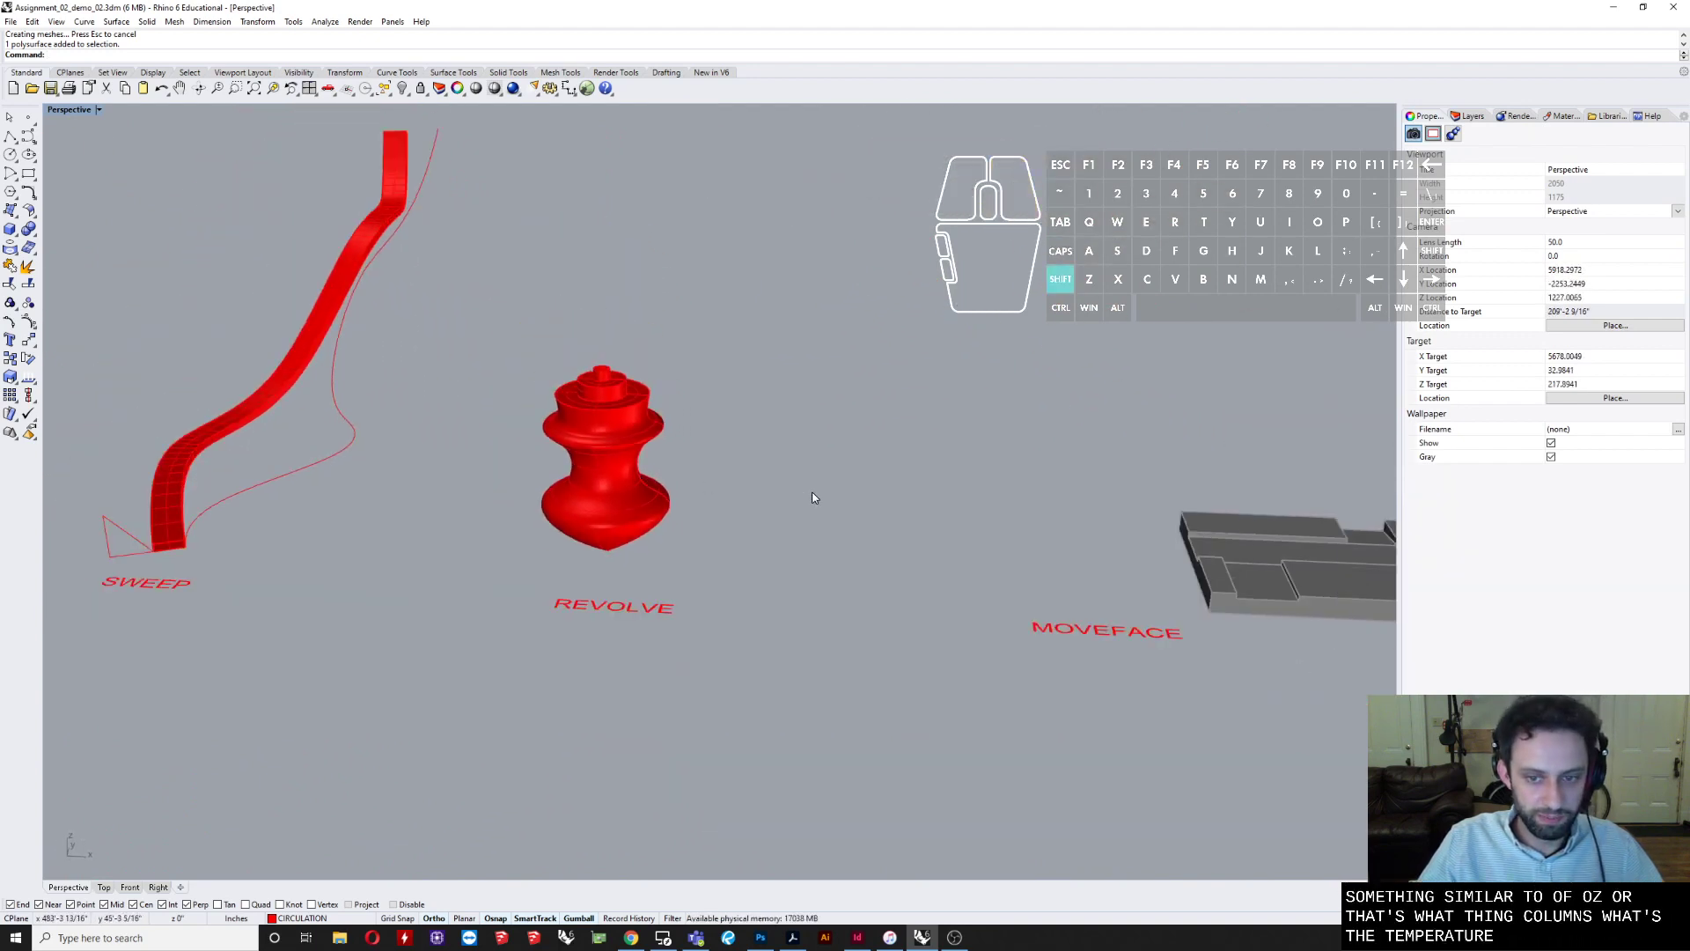
- Extend the long front side face of the stepped grey block outward along its normal with MoveFace
{"action": "right_click_drag", "start_coordinate": [811, 494], "coordinate": [688, 529], "text": "shift"}
{"action": "scroll", "coordinate": [856, 568], "scroll_direction": "up", "scroll_amount": 4}
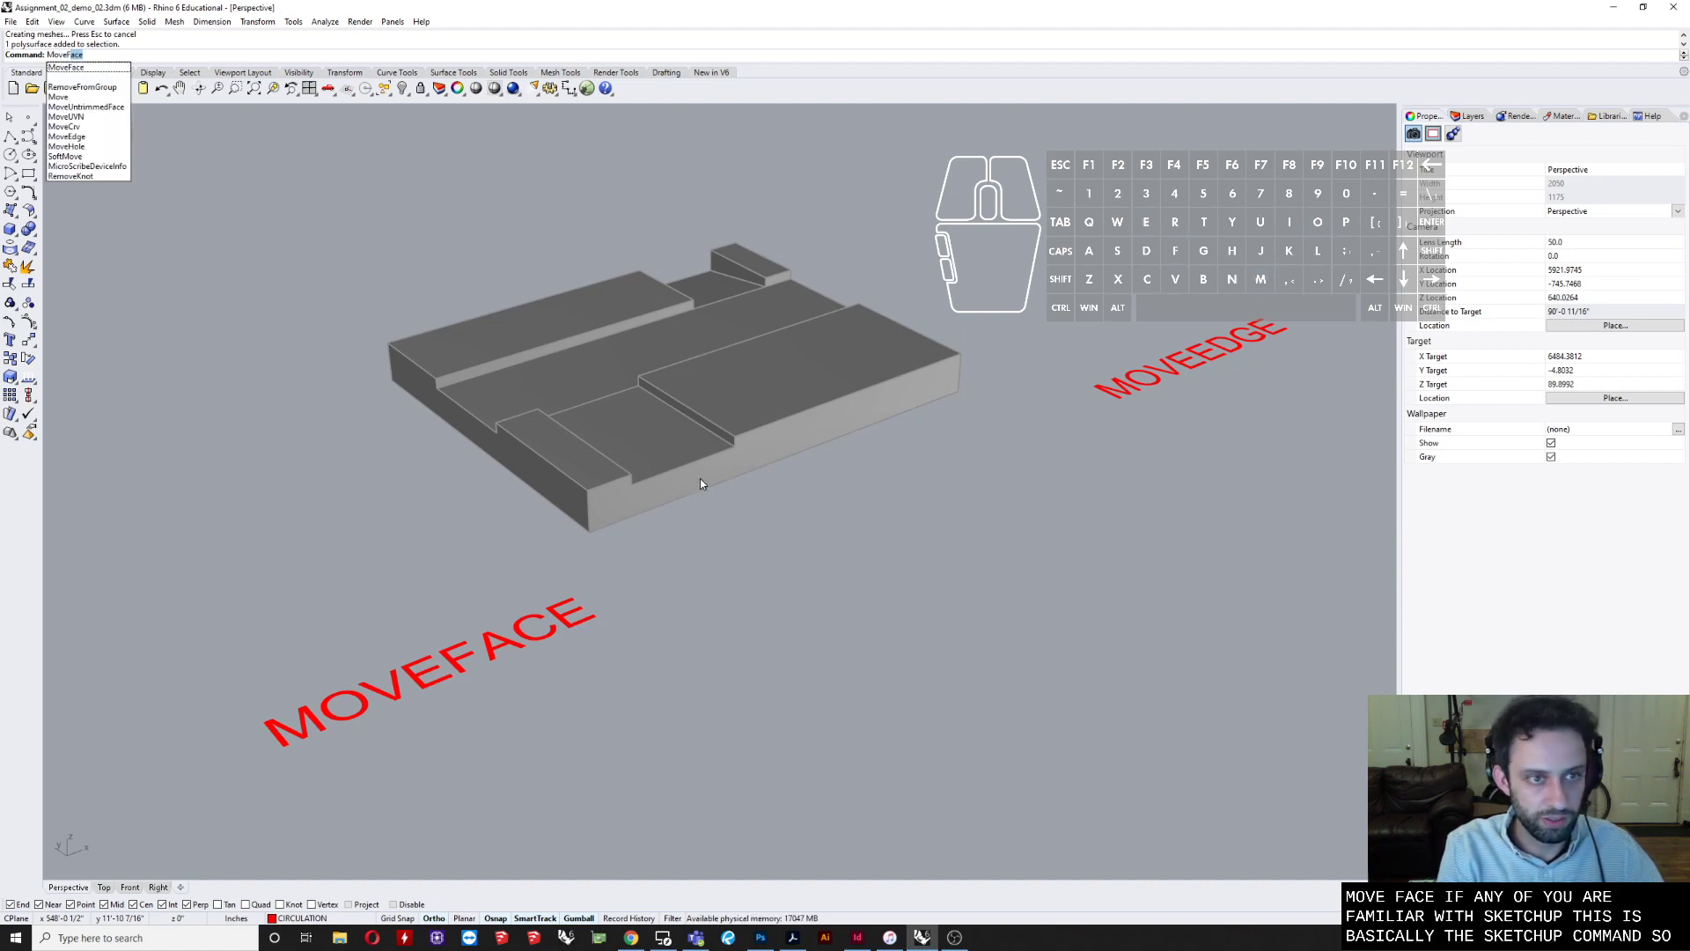
{"action": "key", "text": "Return"}
{"action": "scroll", "coordinate": [700, 478], "scroll_direction": "up", "scroll_amount": 4}
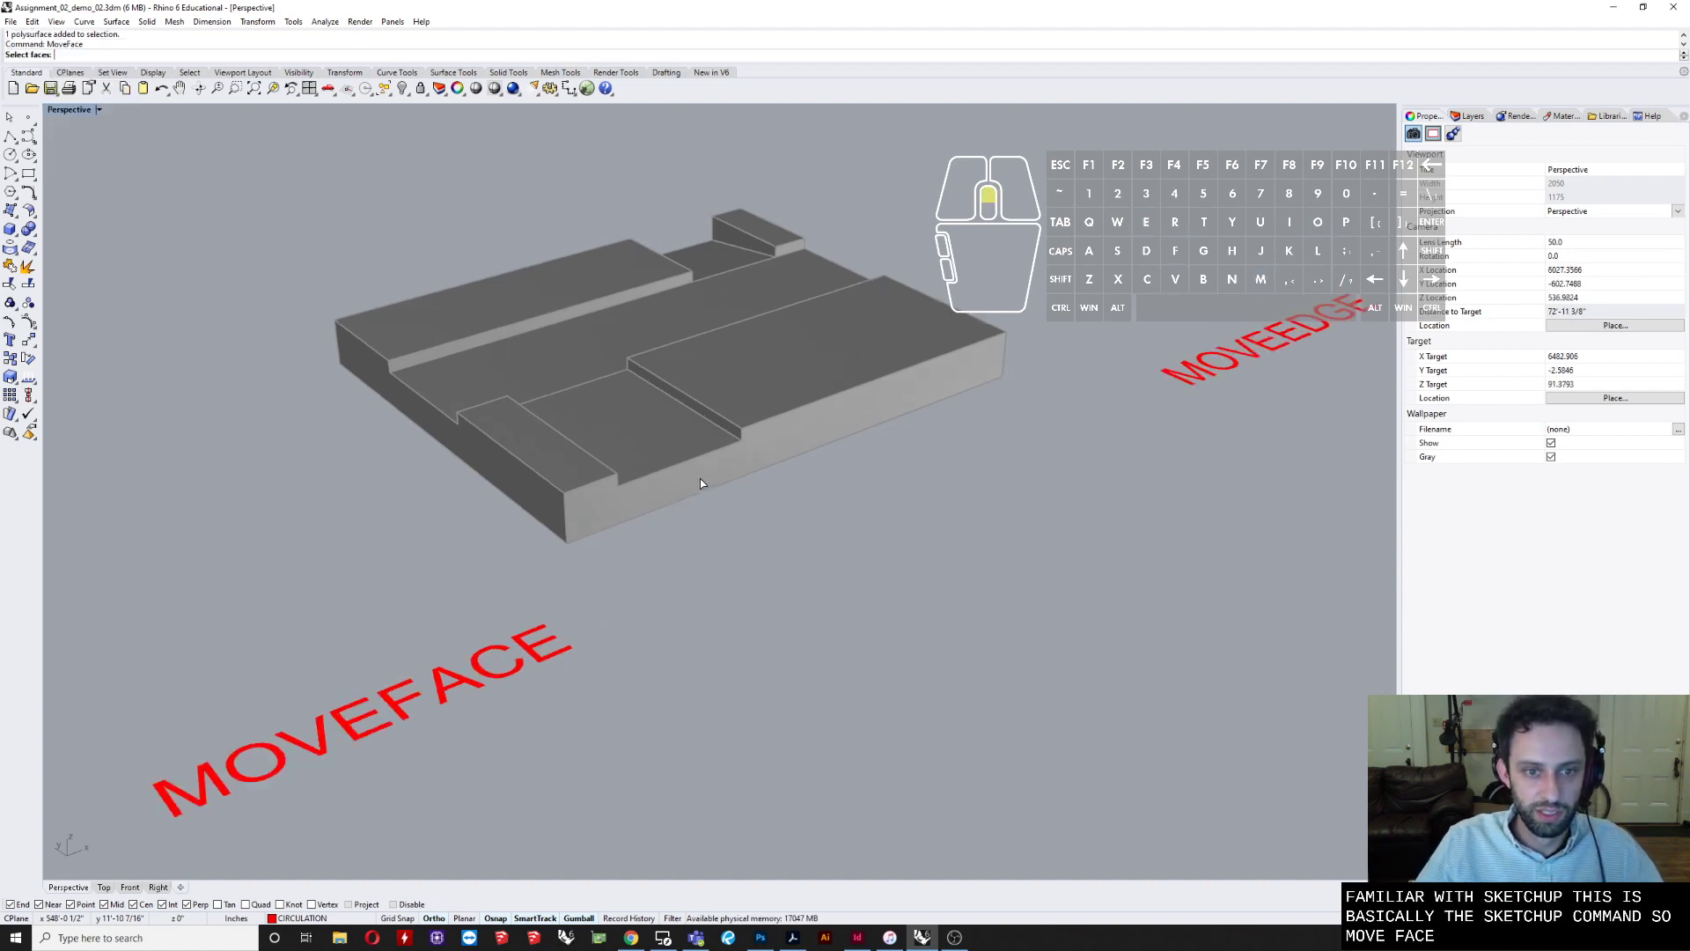
{"action": "left_click", "coordinate": [717, 474]}
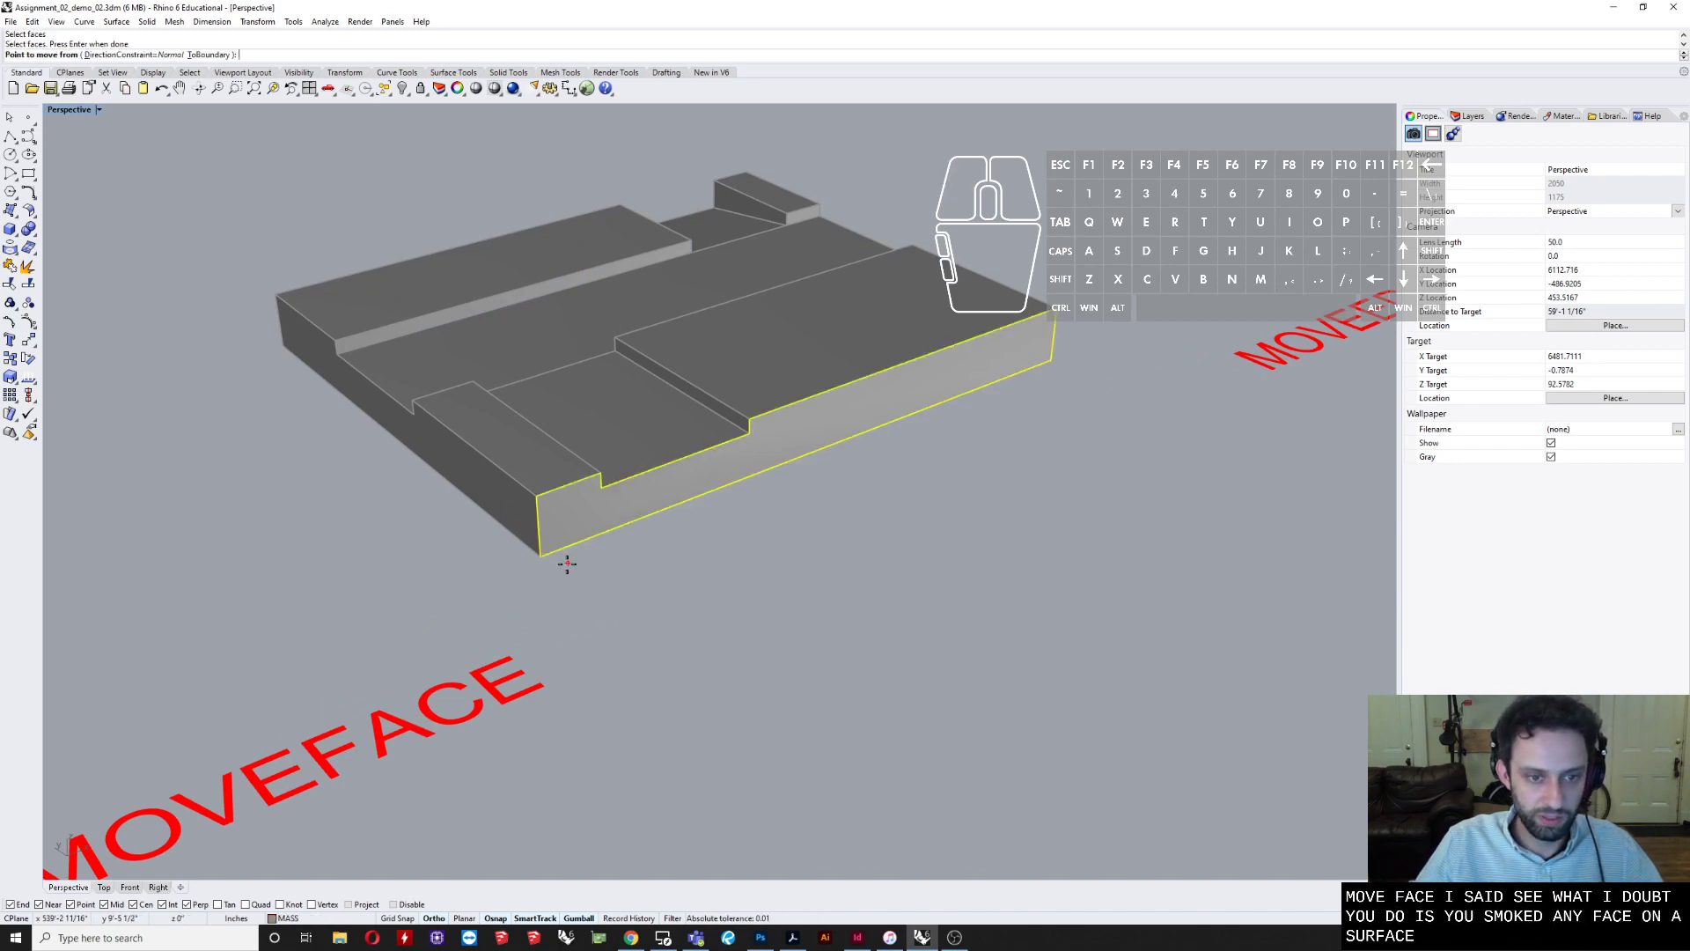
{"action": "left_click", "coordinate": [534, 563]}
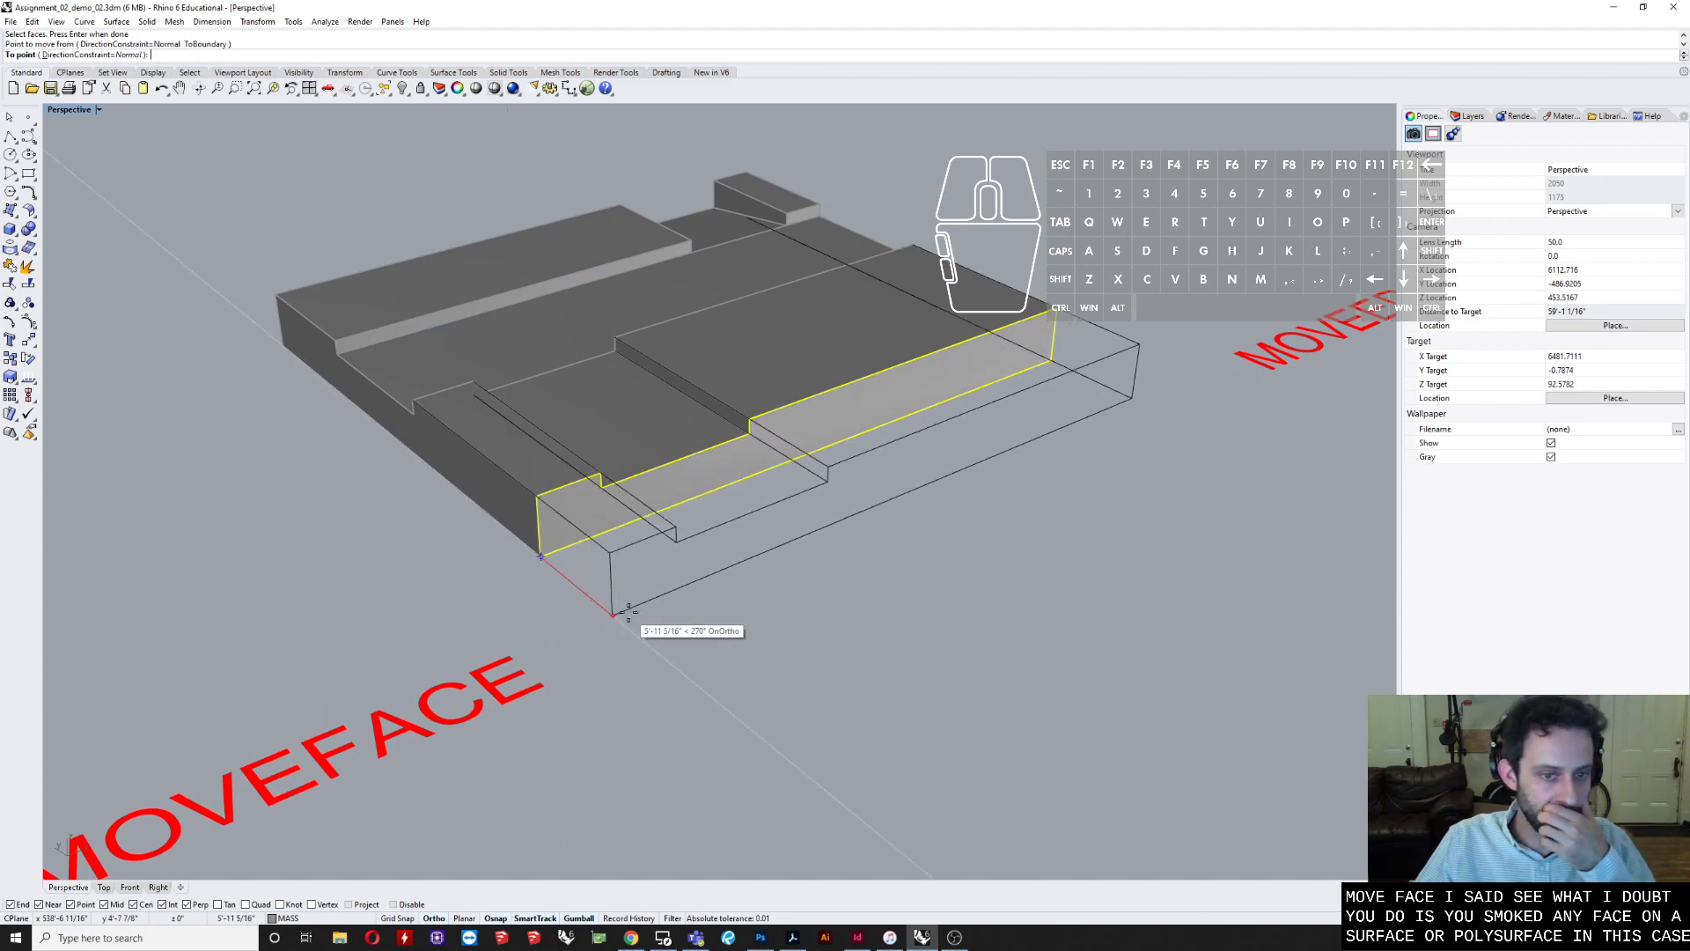
{"action": "left_click", "coordinate": [680, 627]}
{"action": "right_click_drag", "start_coordinate": [679, 626], "coordinate": [616, 514]}
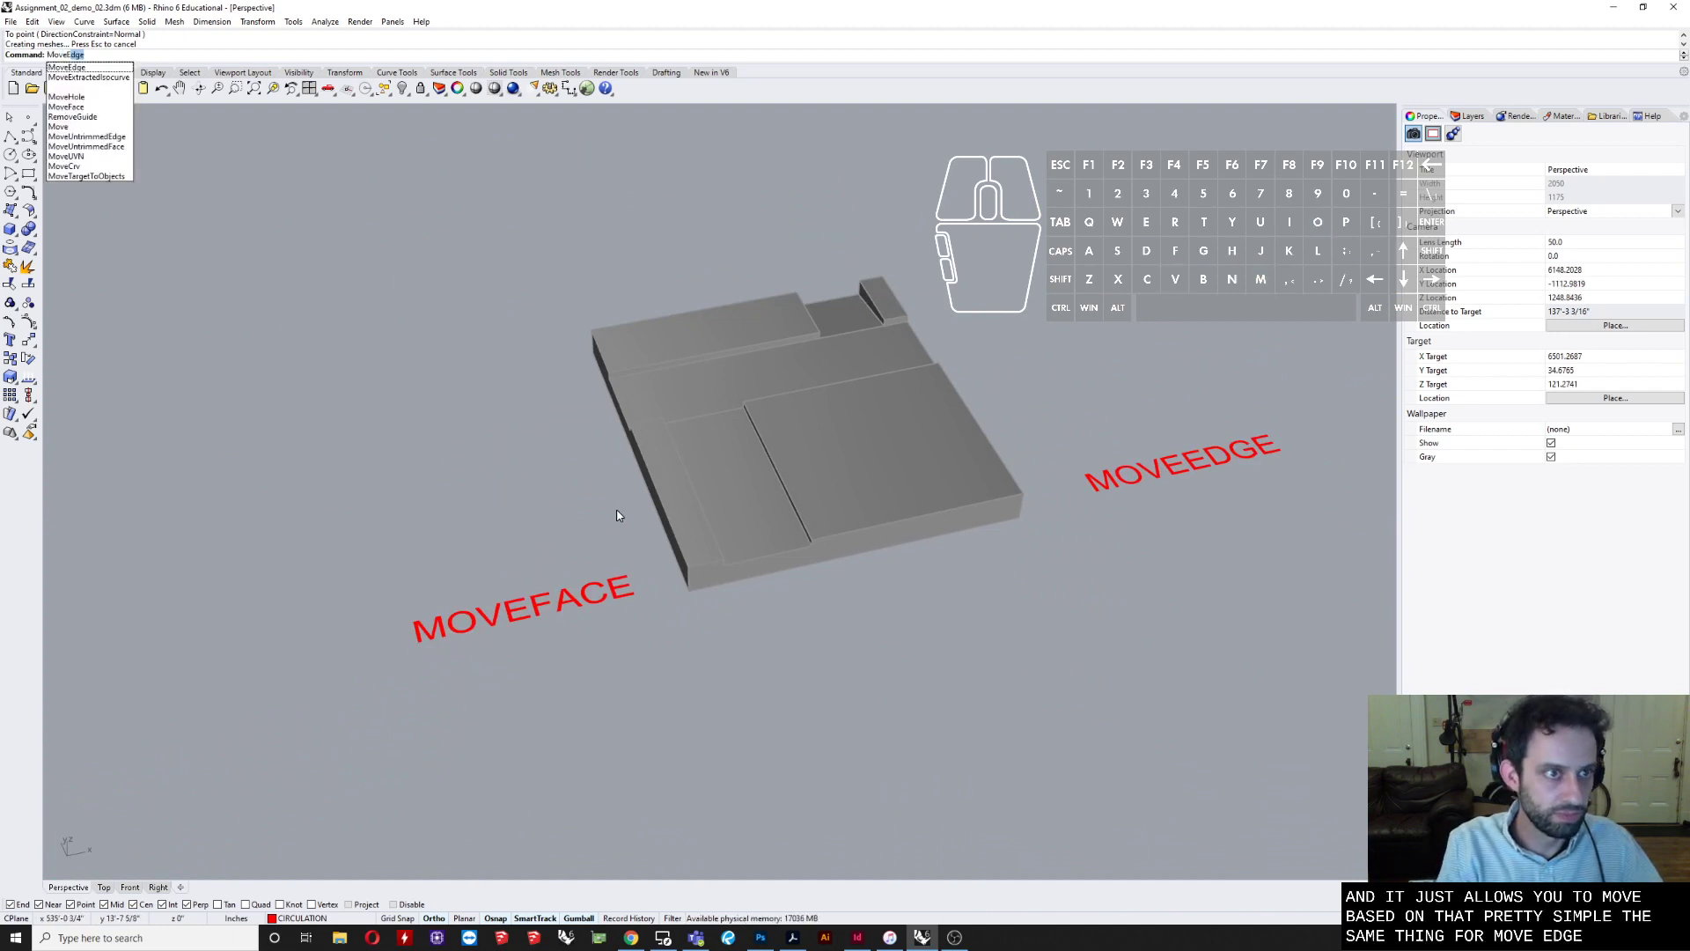
- Lower the front edge of the block's recessed surface with MoveEdge, using the Vertical direction constraint
{"action": "key", "text": "Return"}
{"action": "scroll", "coordinate": [813, 504], "scroll_direction": "up", "scroll_amount": 5}
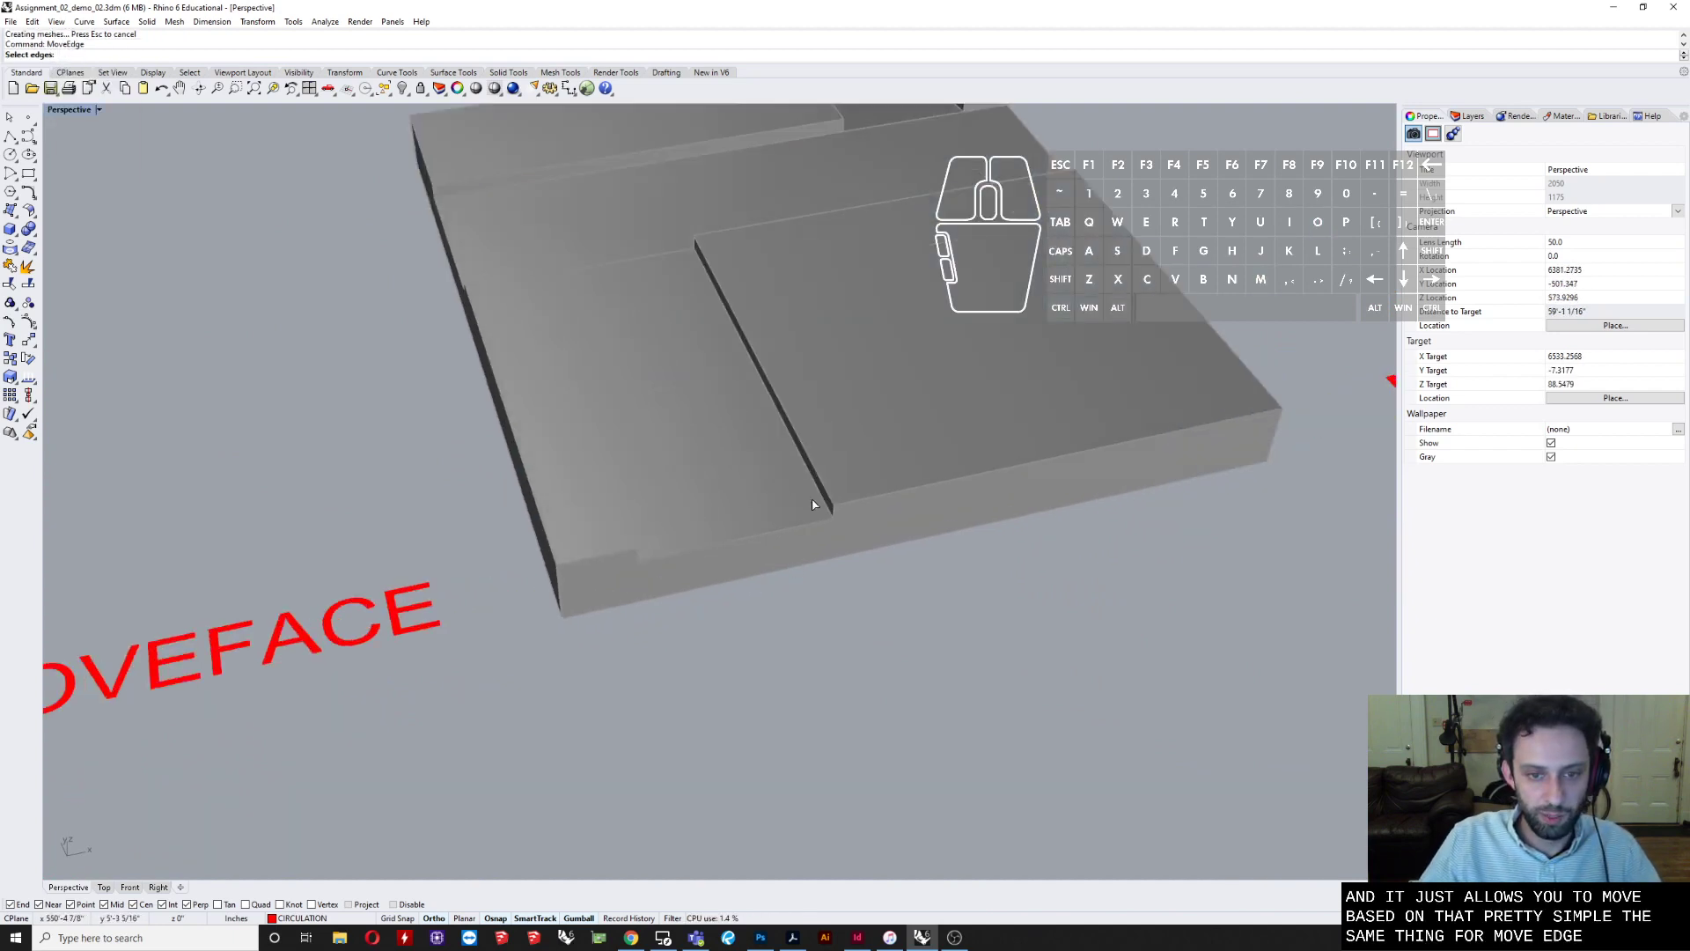
{"action": "right_click_drag", "start_coordinate": [814, 505], "coordinate": [792, 613]}
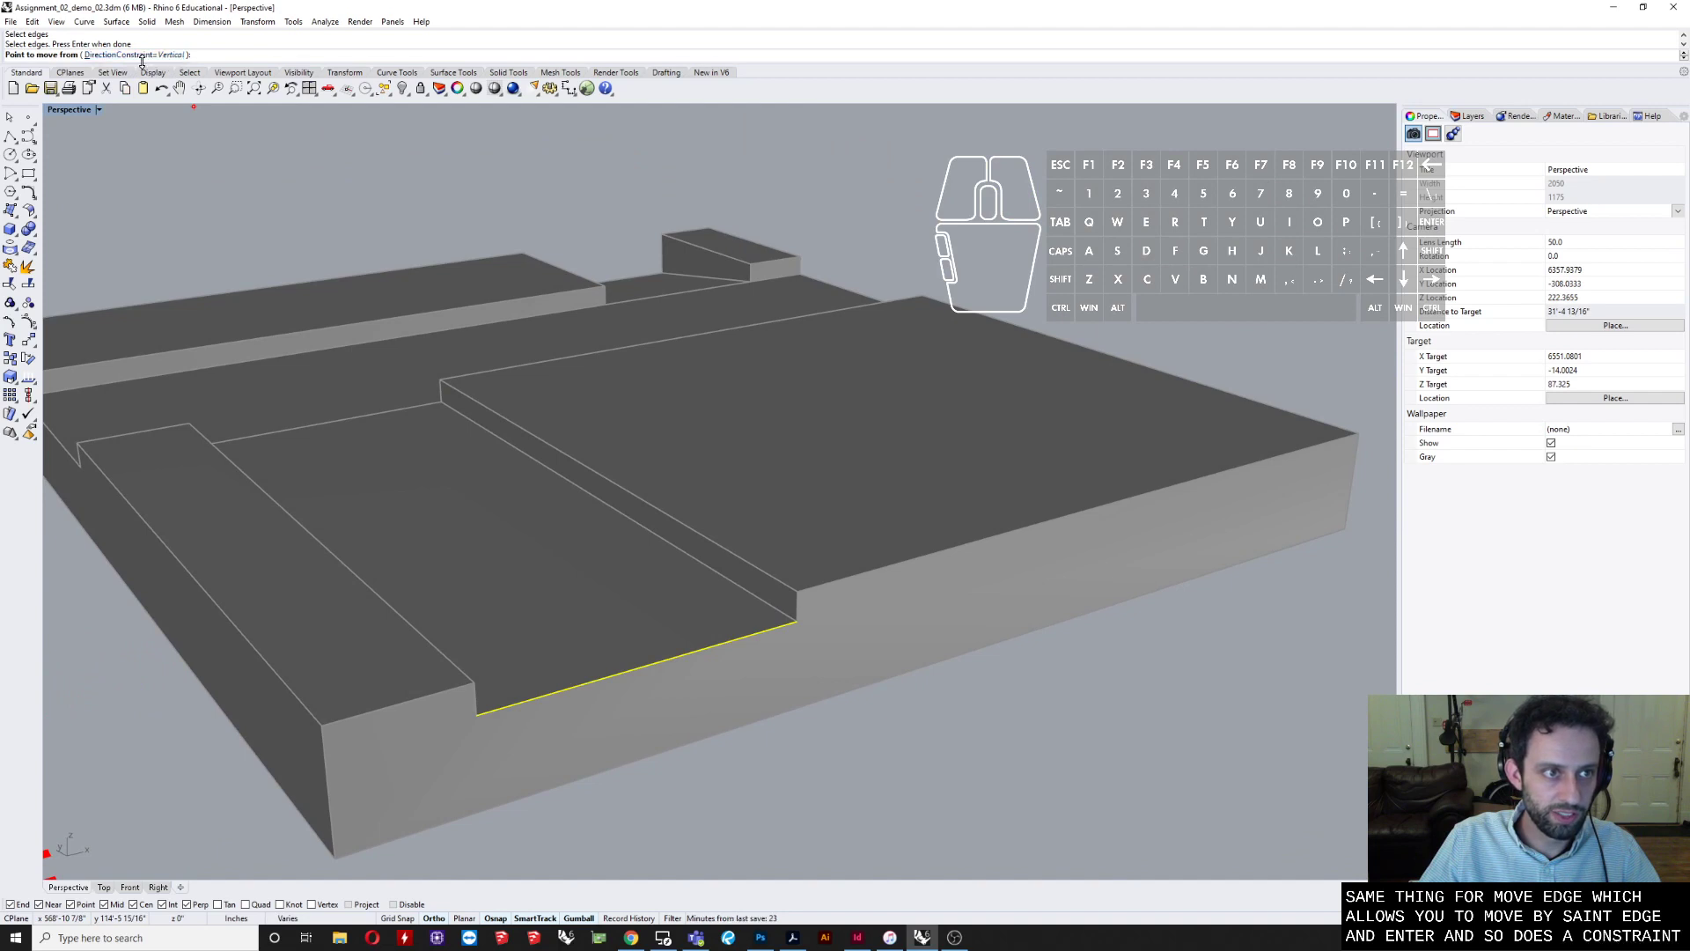
{"action": "left_click", "coordinate": [814, 633]}
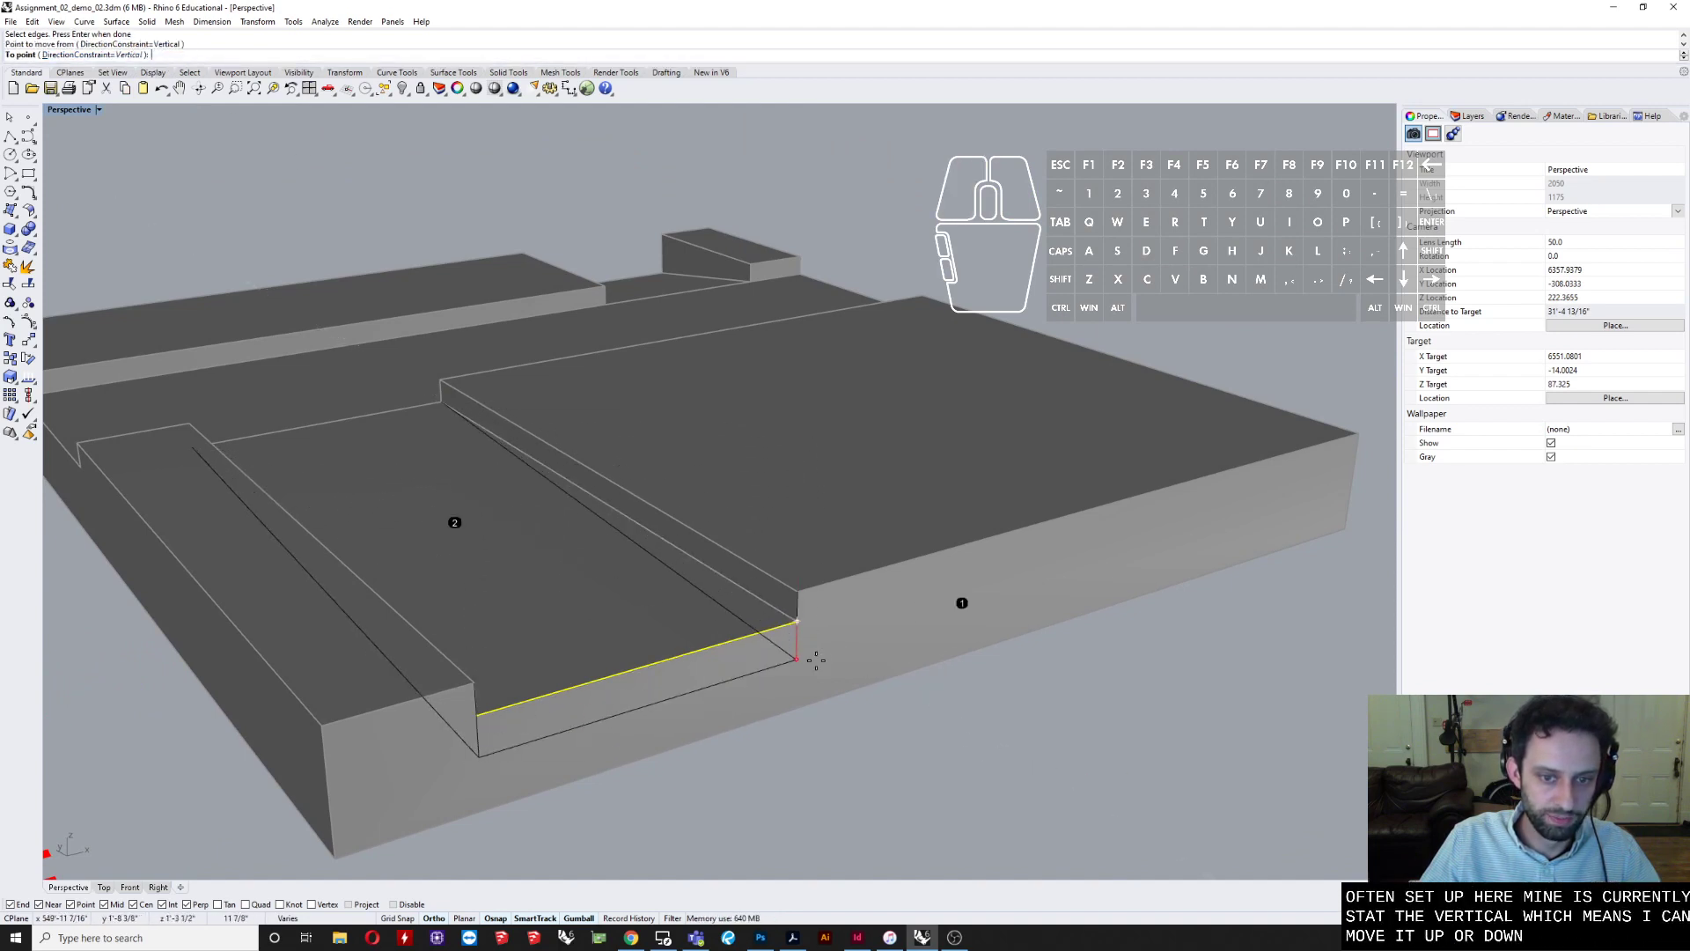
{"action": "left_click", "coordinate": [803, 688]}
{"action": "right_click_drag", "start_coordinate": [976, 782], "coordinate": [804, 738]}
{"action": "scroll", "coordinate": [805, 740], "scroll_direction": "down", "scroll_amount": 2}
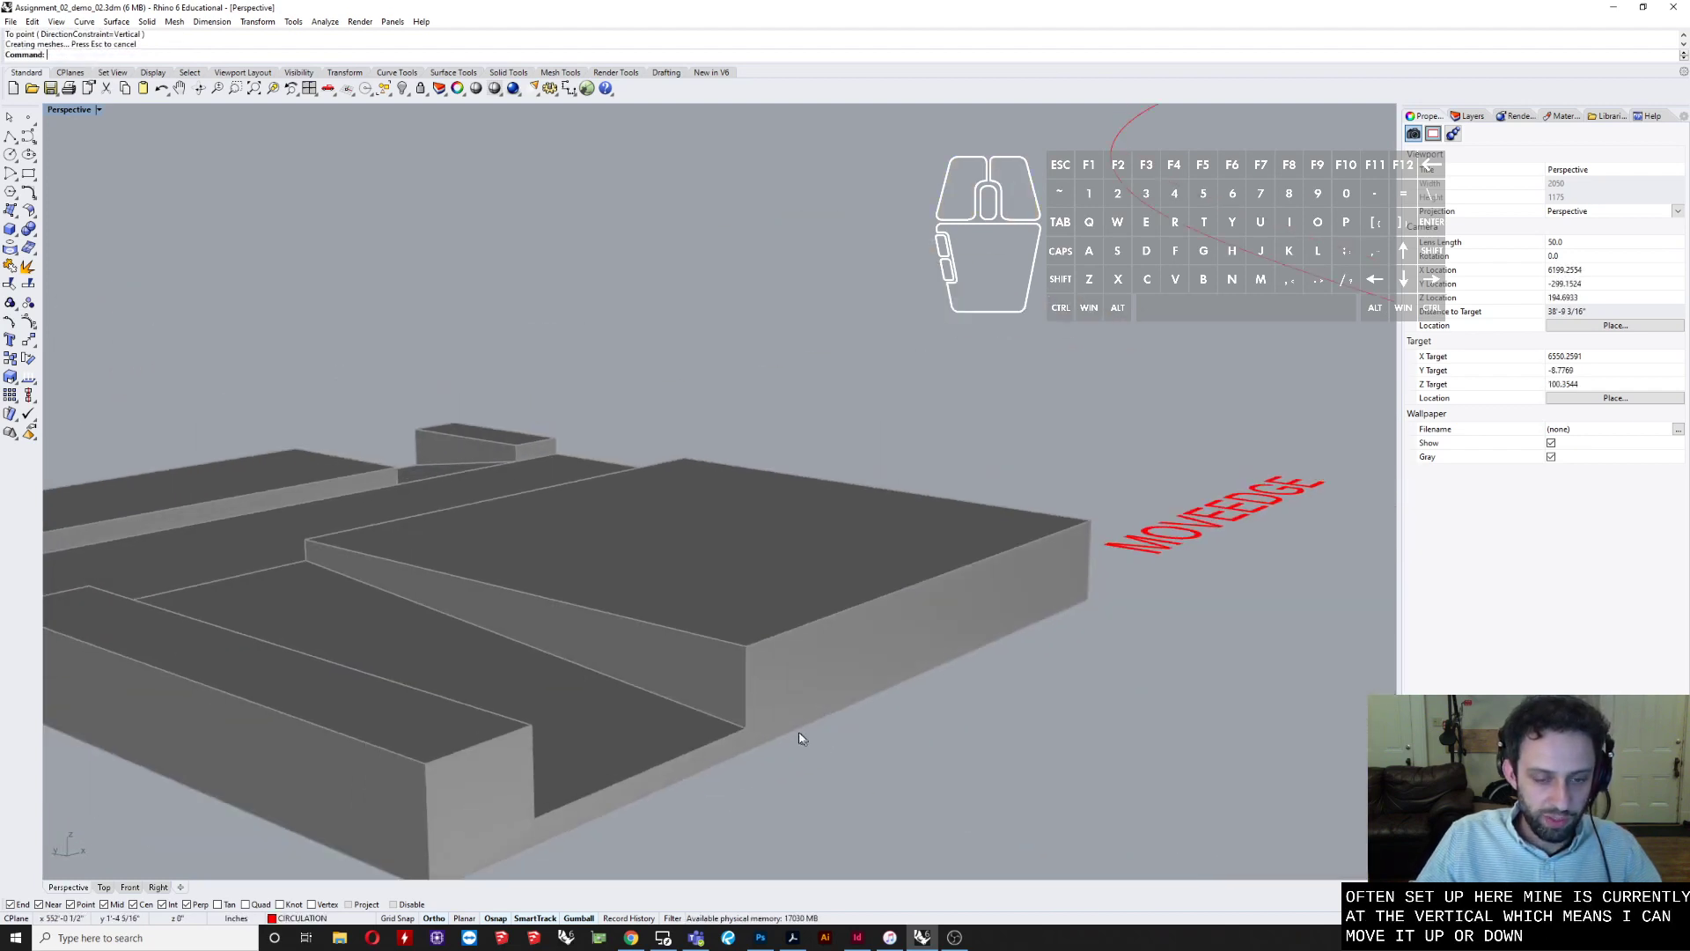
- Try pulling the recess's front edge outward from the block with MoveEdge and the direction constraint set to None
{"action": "key", "text": "Return"}
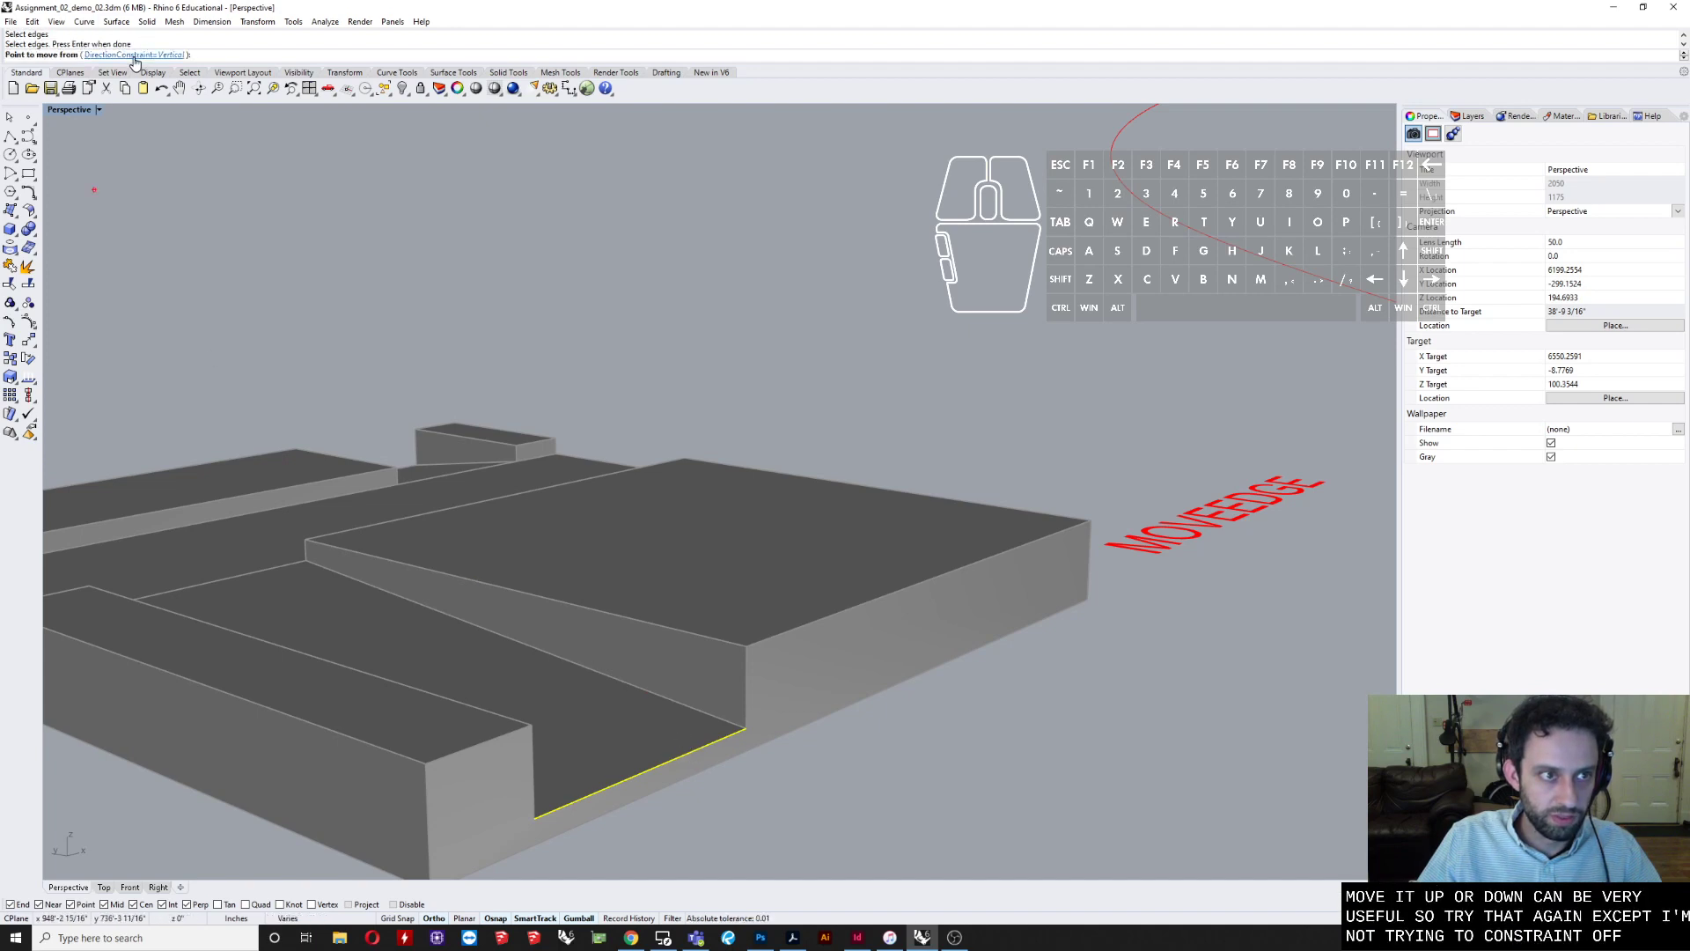
{"action": "left_click", "coordinate": [132, 55]}
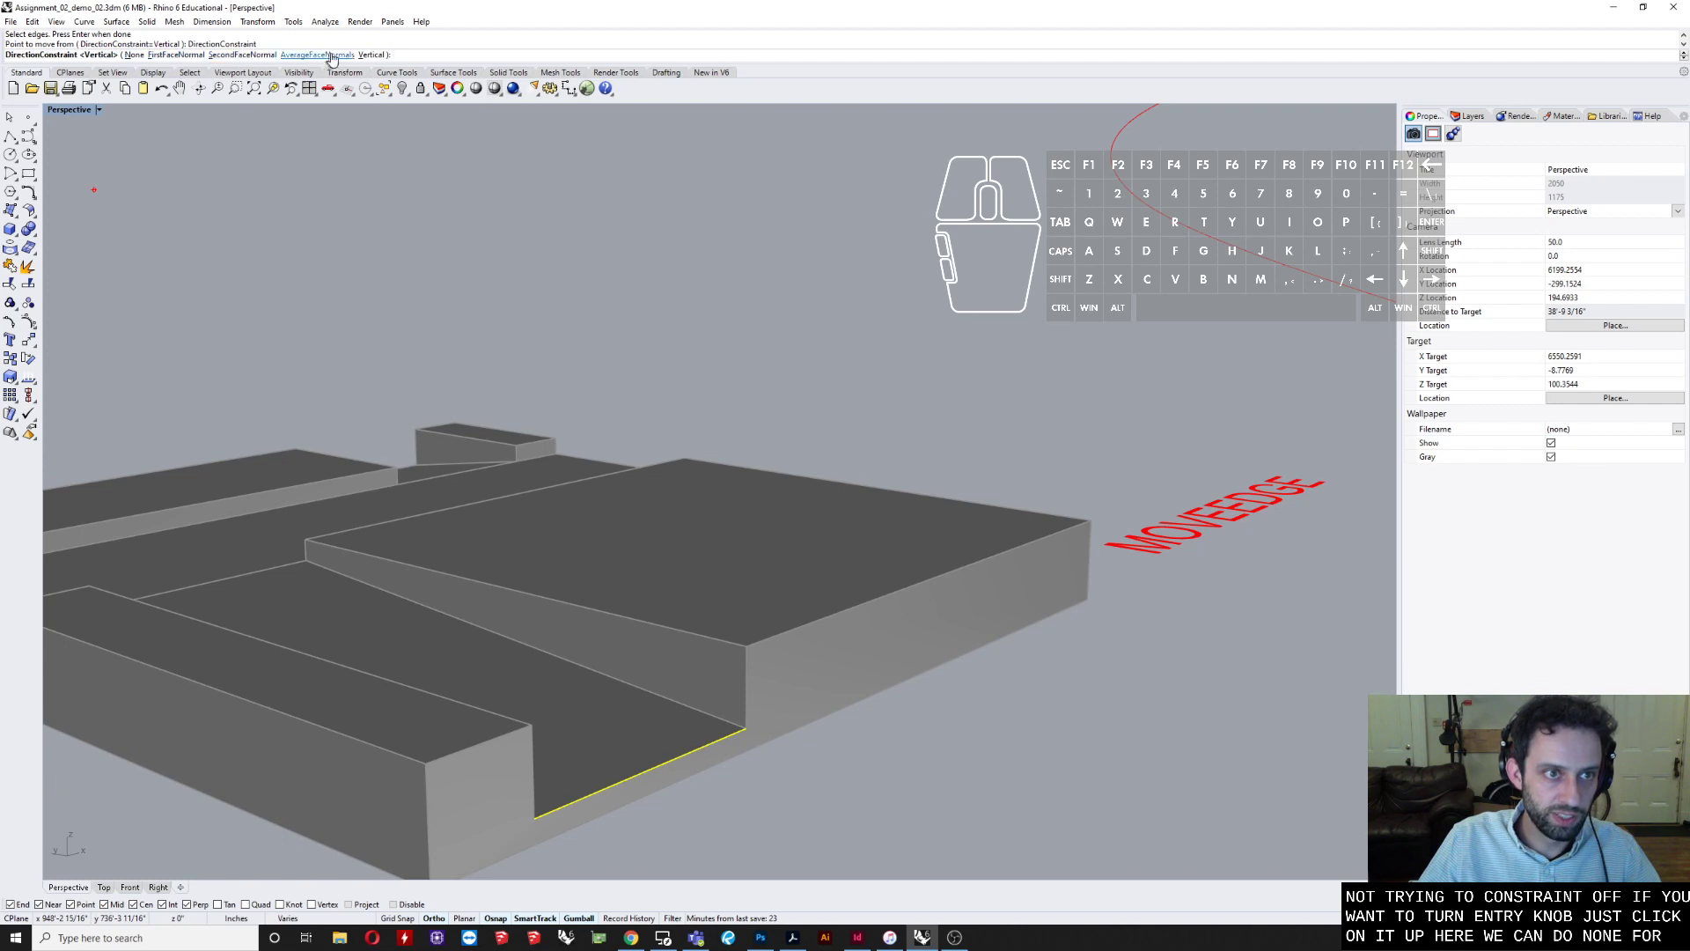
{"action": "left_click", "coordinate": [136, 55]}
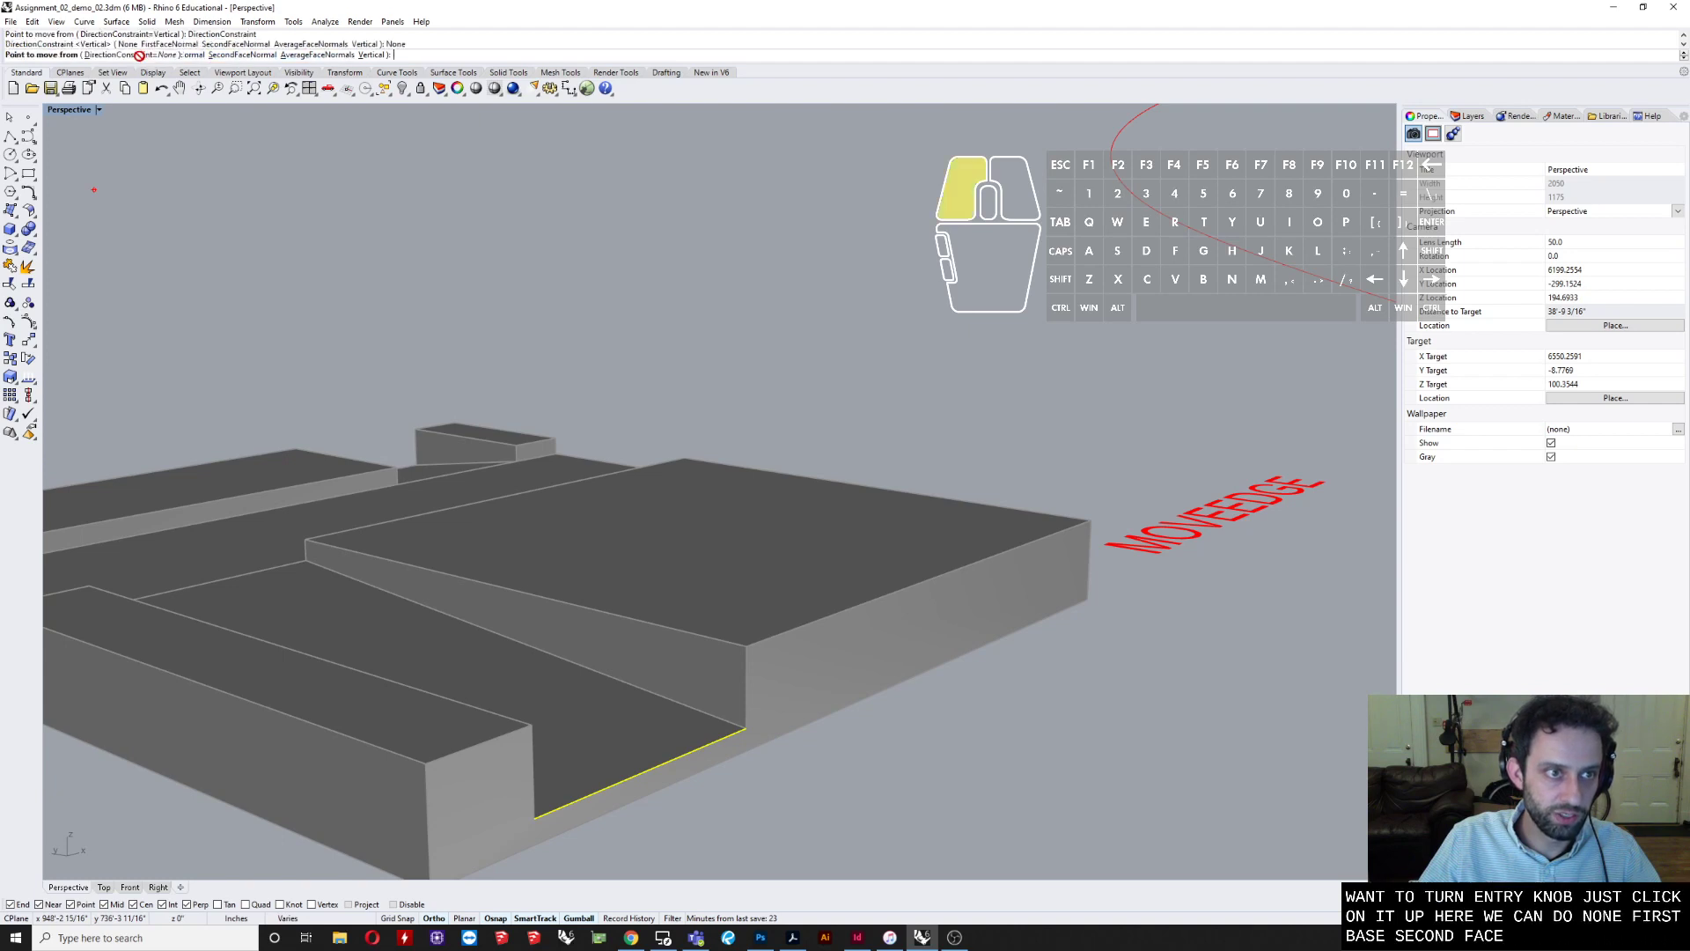
{"action": "left_click", "coordinate": [745, 727]}
{"action": "right_click_drag", "start_coordinate": [832, 714], "coordinate": [949, 814]}
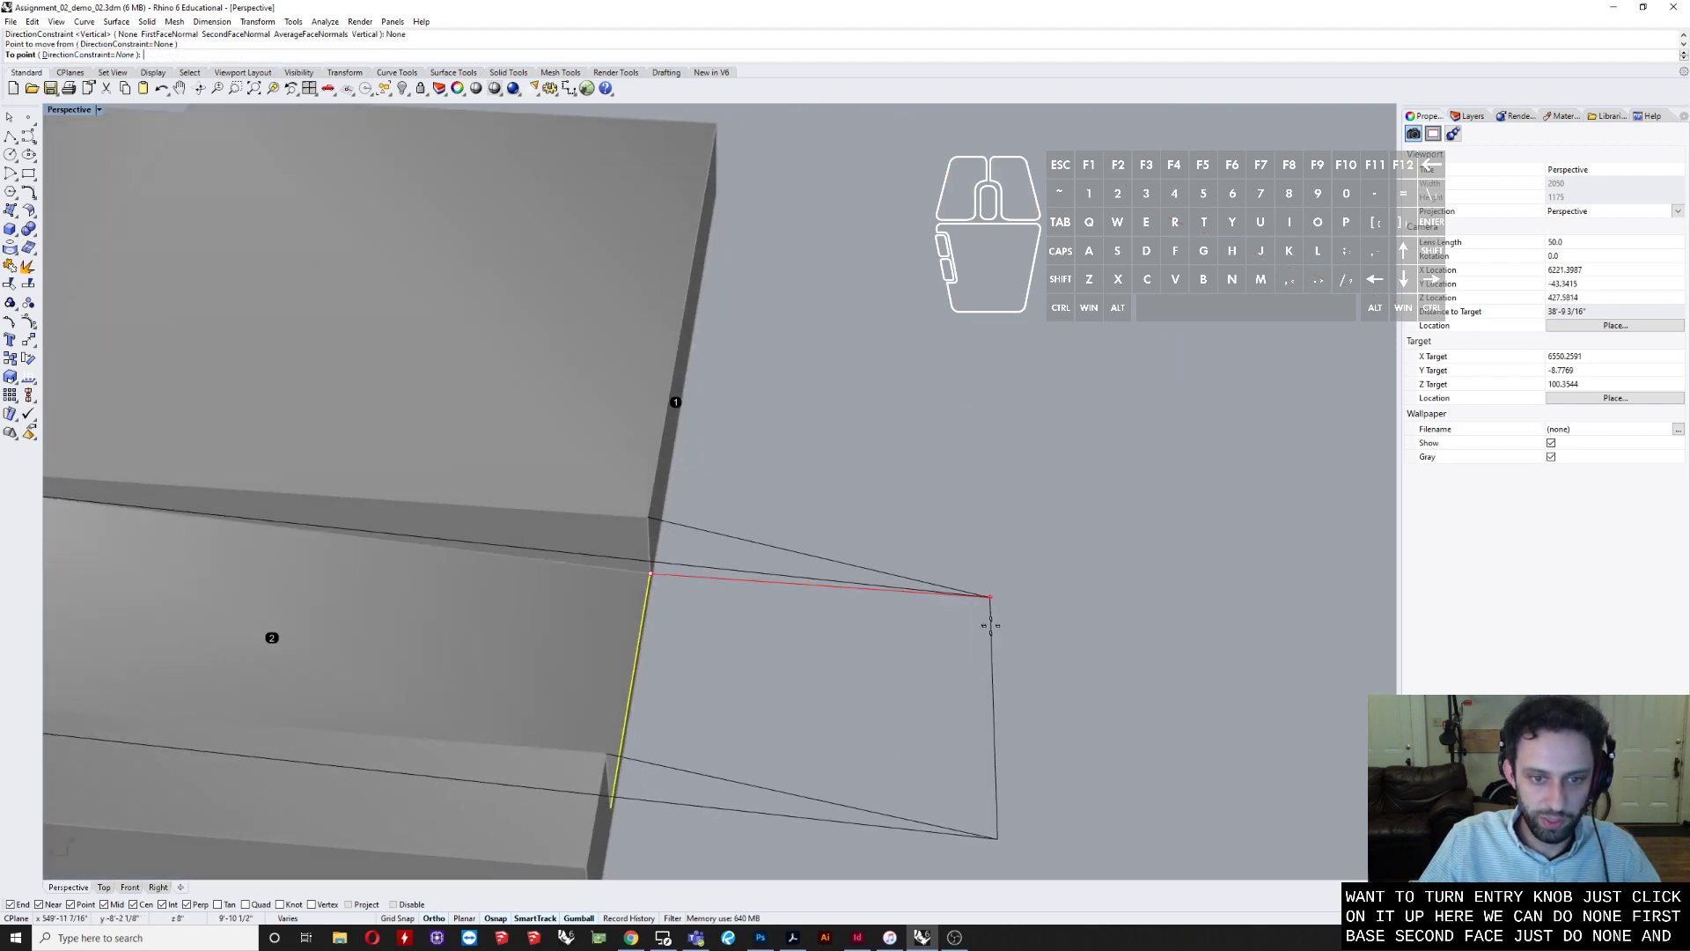
{"action": "left_click", "coordinate": [949, 597]}
{"action": "right_click_drag", "start_coordinate": [951, 599], "coordinate": [528, 550]}
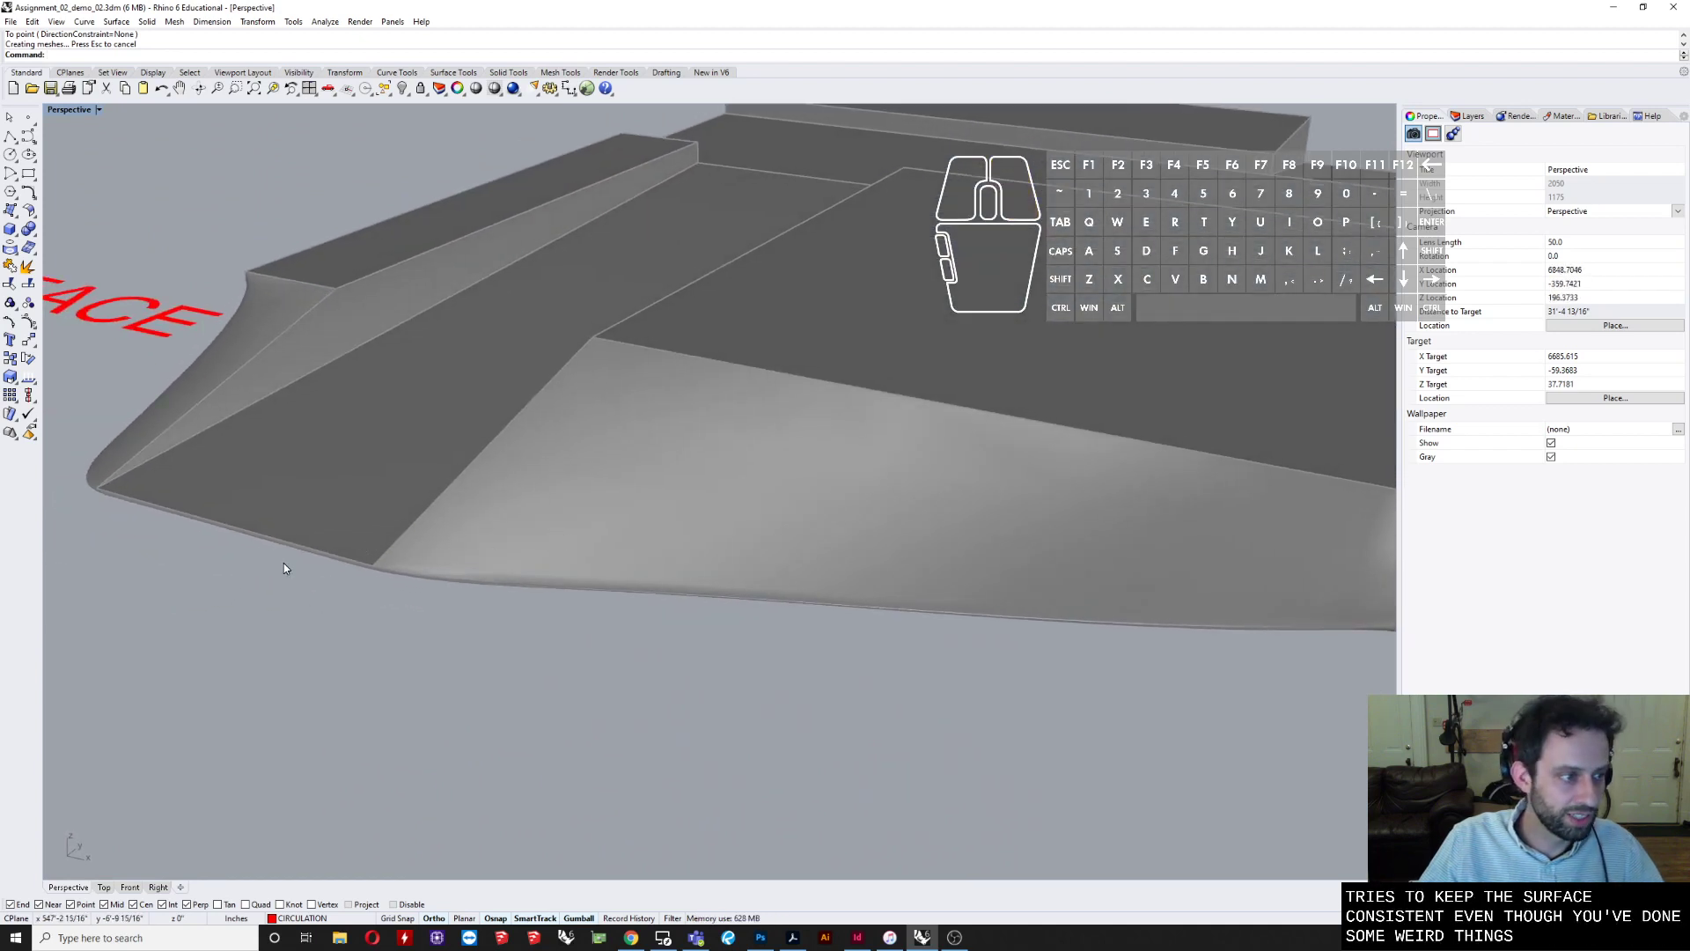
- Check the distorted front side of the block and undo the unconstrained edge move
{"action": "right_click_drag", "start_coordinate": [303, 571], "coordinate": [326, 615]}
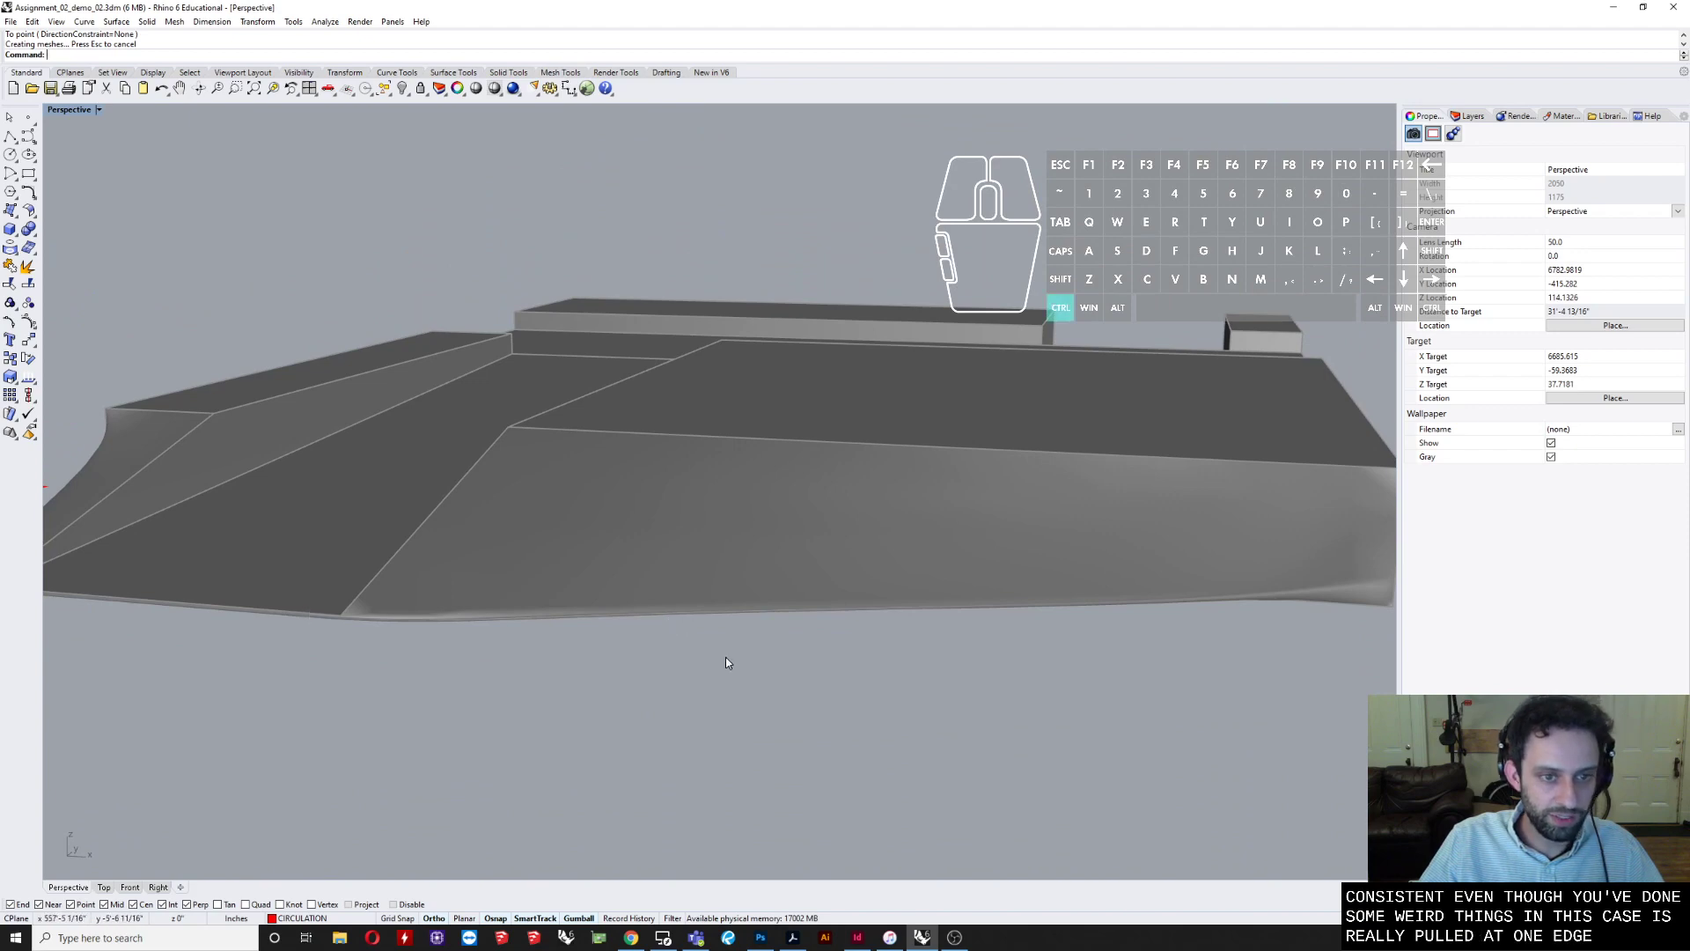
{"action": "right_click_drag", "start_coordinate": [725, 658], "coordinate": [491, 553]}
{"action": "key", "text": "ctrl+z"}
- Create a pipe along the looping curve at the PIPE label with start and end radii of 5 inches
{"action": "scroll", "coordinate": [608, 622], "scroll_direction": "down", "scroll_amount": 6}
{"action": "scroll", "coordinate": [907, 643], "scroll_direction": "up", "scroll_amount": 5}
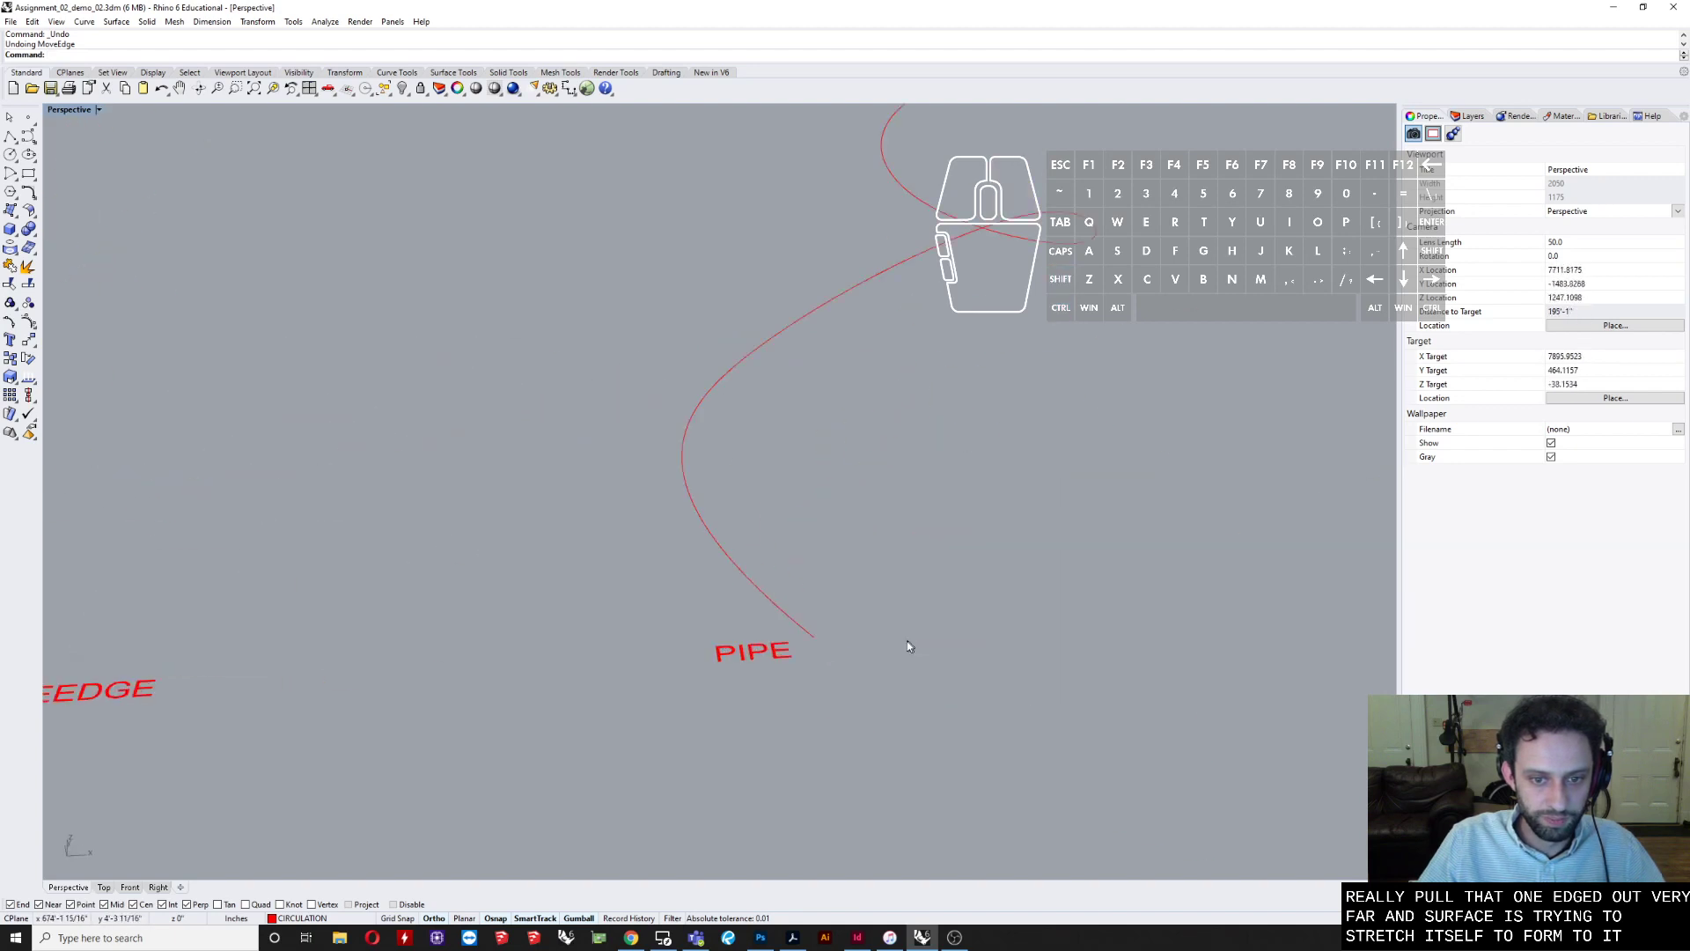
{"action": "left_click", "coordinate": [794, 592]}
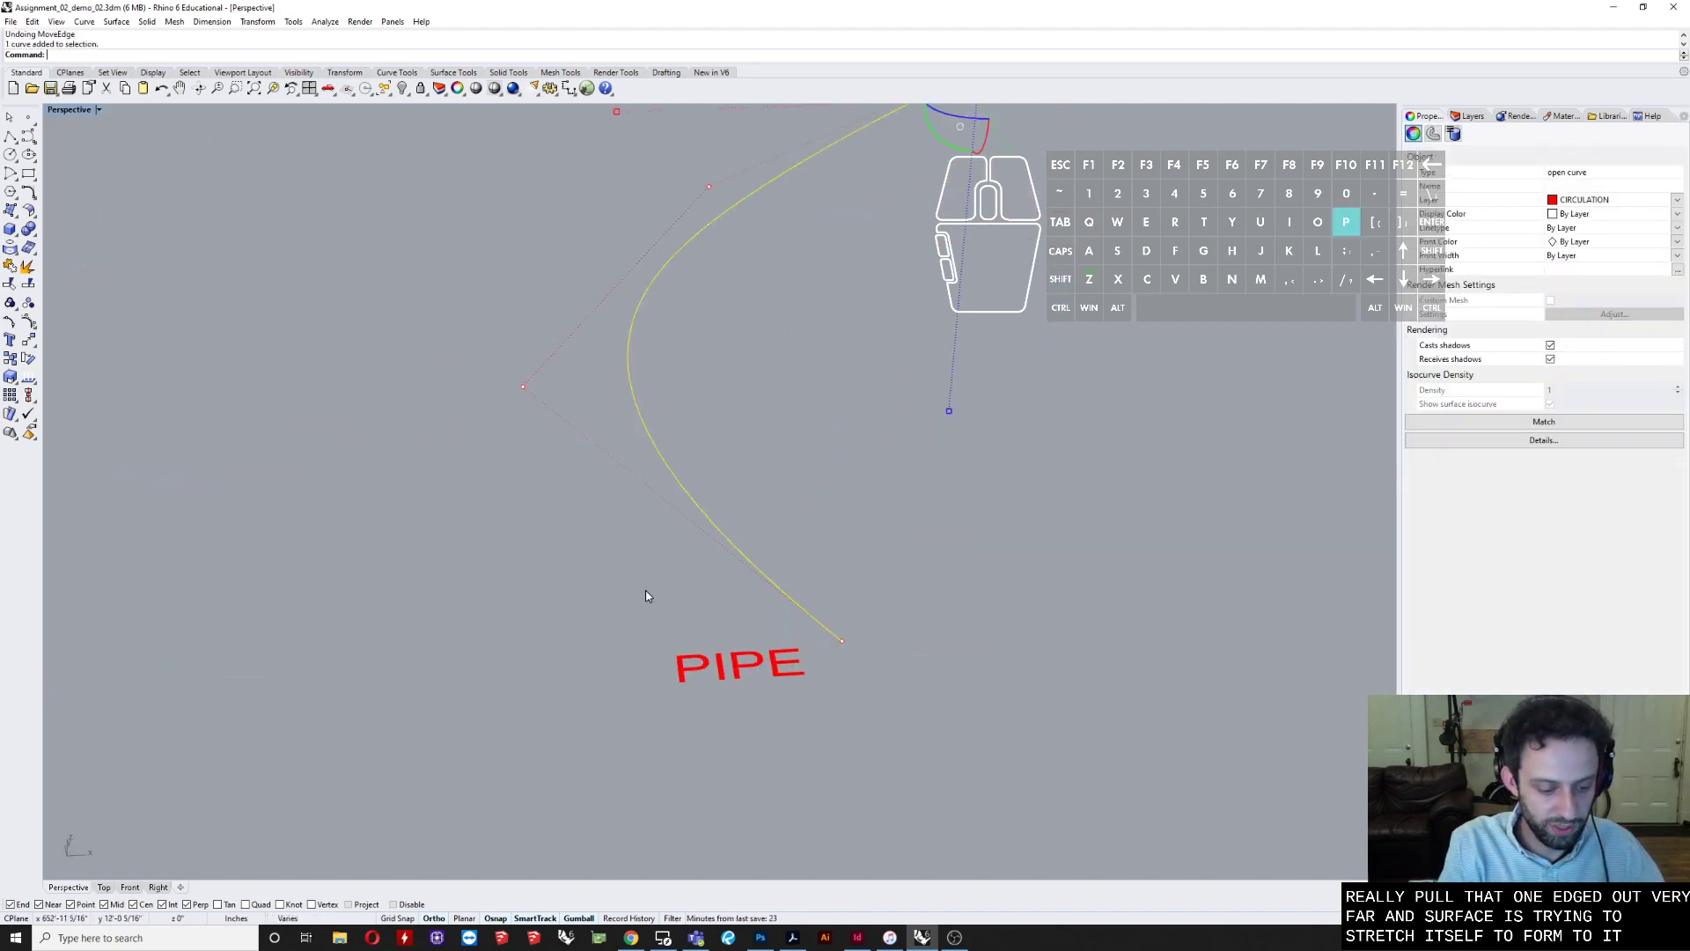
{"action": "type", "text": "Pipe"}
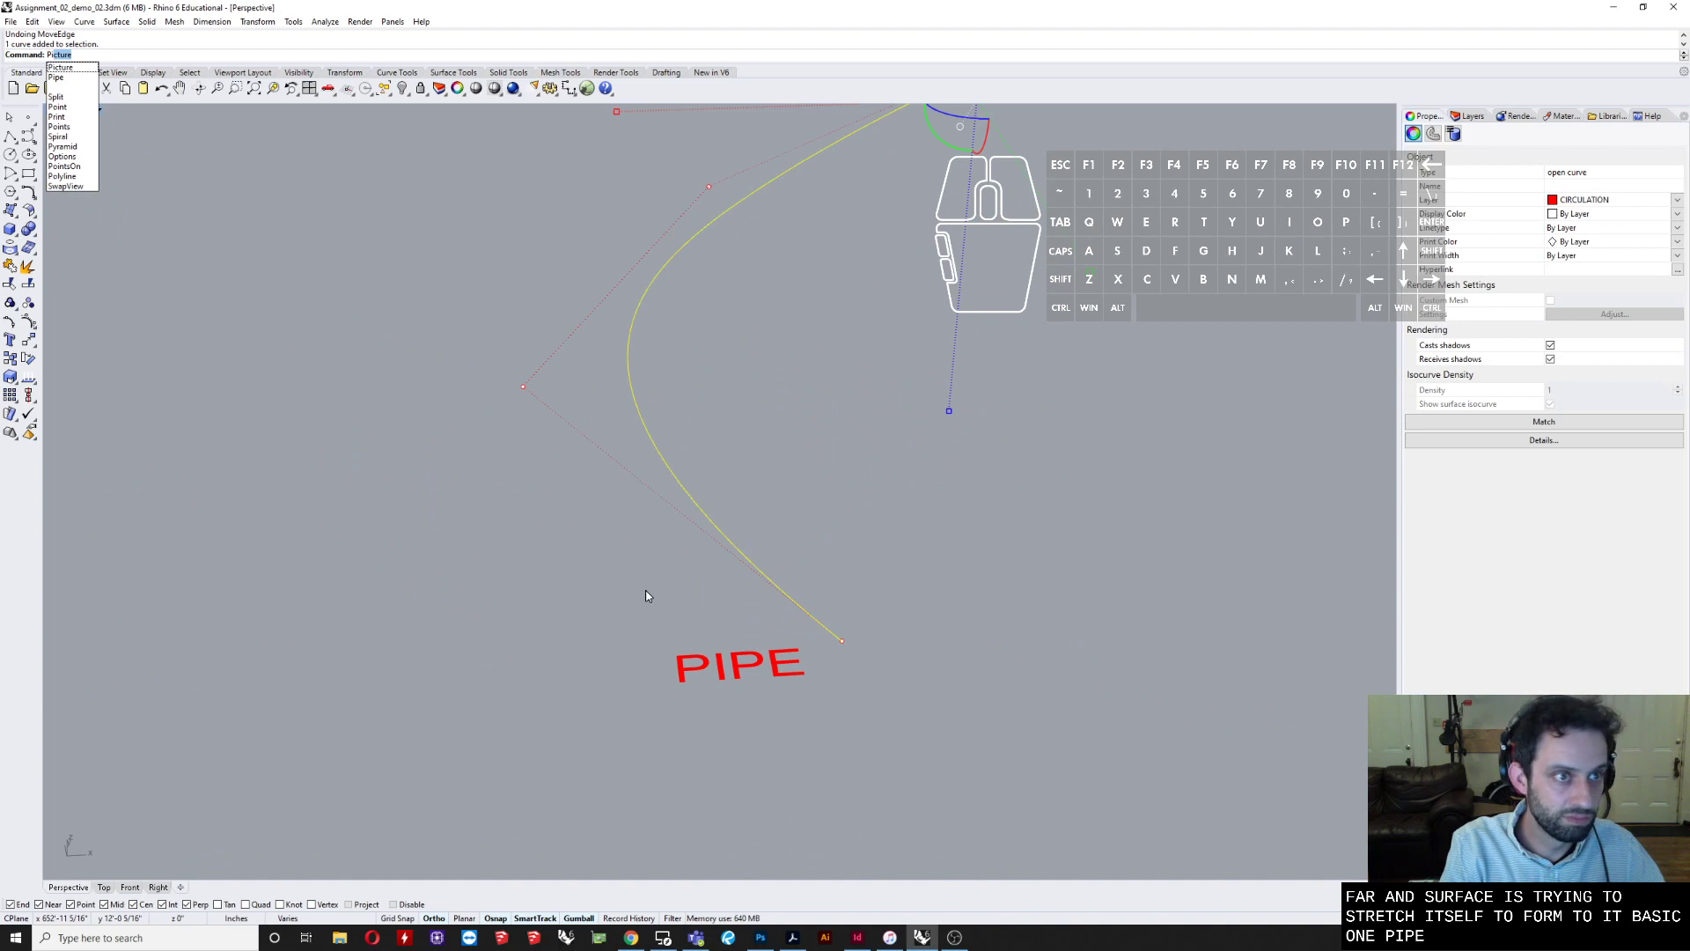
{"action": "key", "text": "Return"}
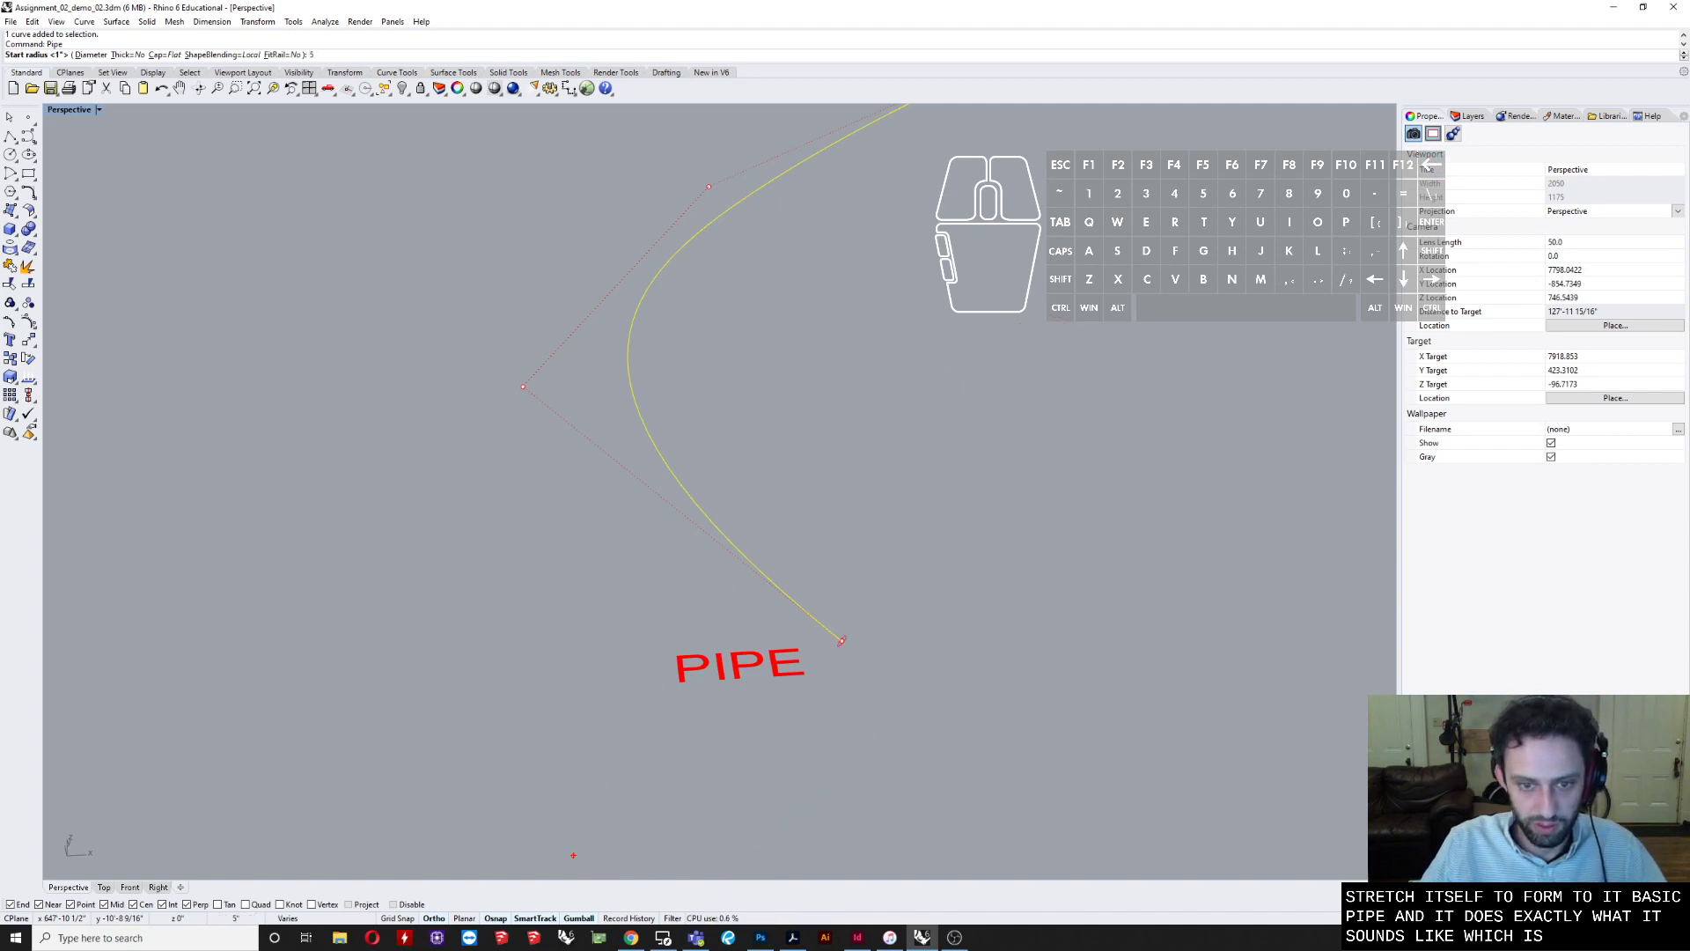
{"action": "scroll", "coordinate": [573, 855], "scroll_direction": "down", "scroll_amount": 2}
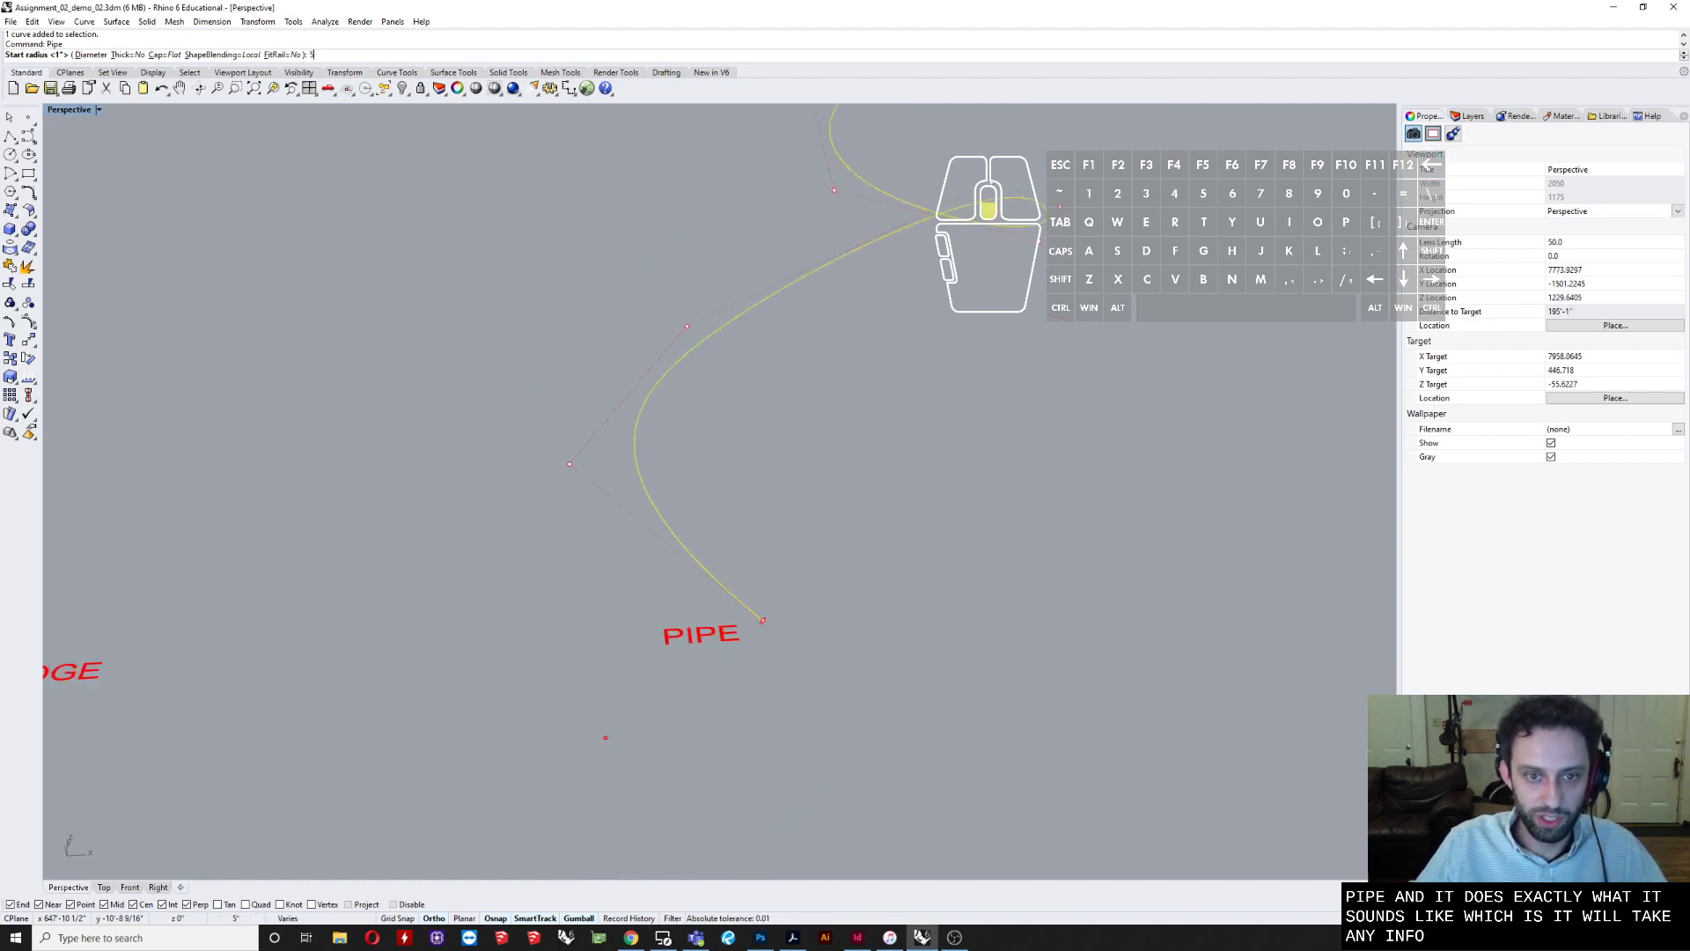
{"action": "key", "text": "Return"}
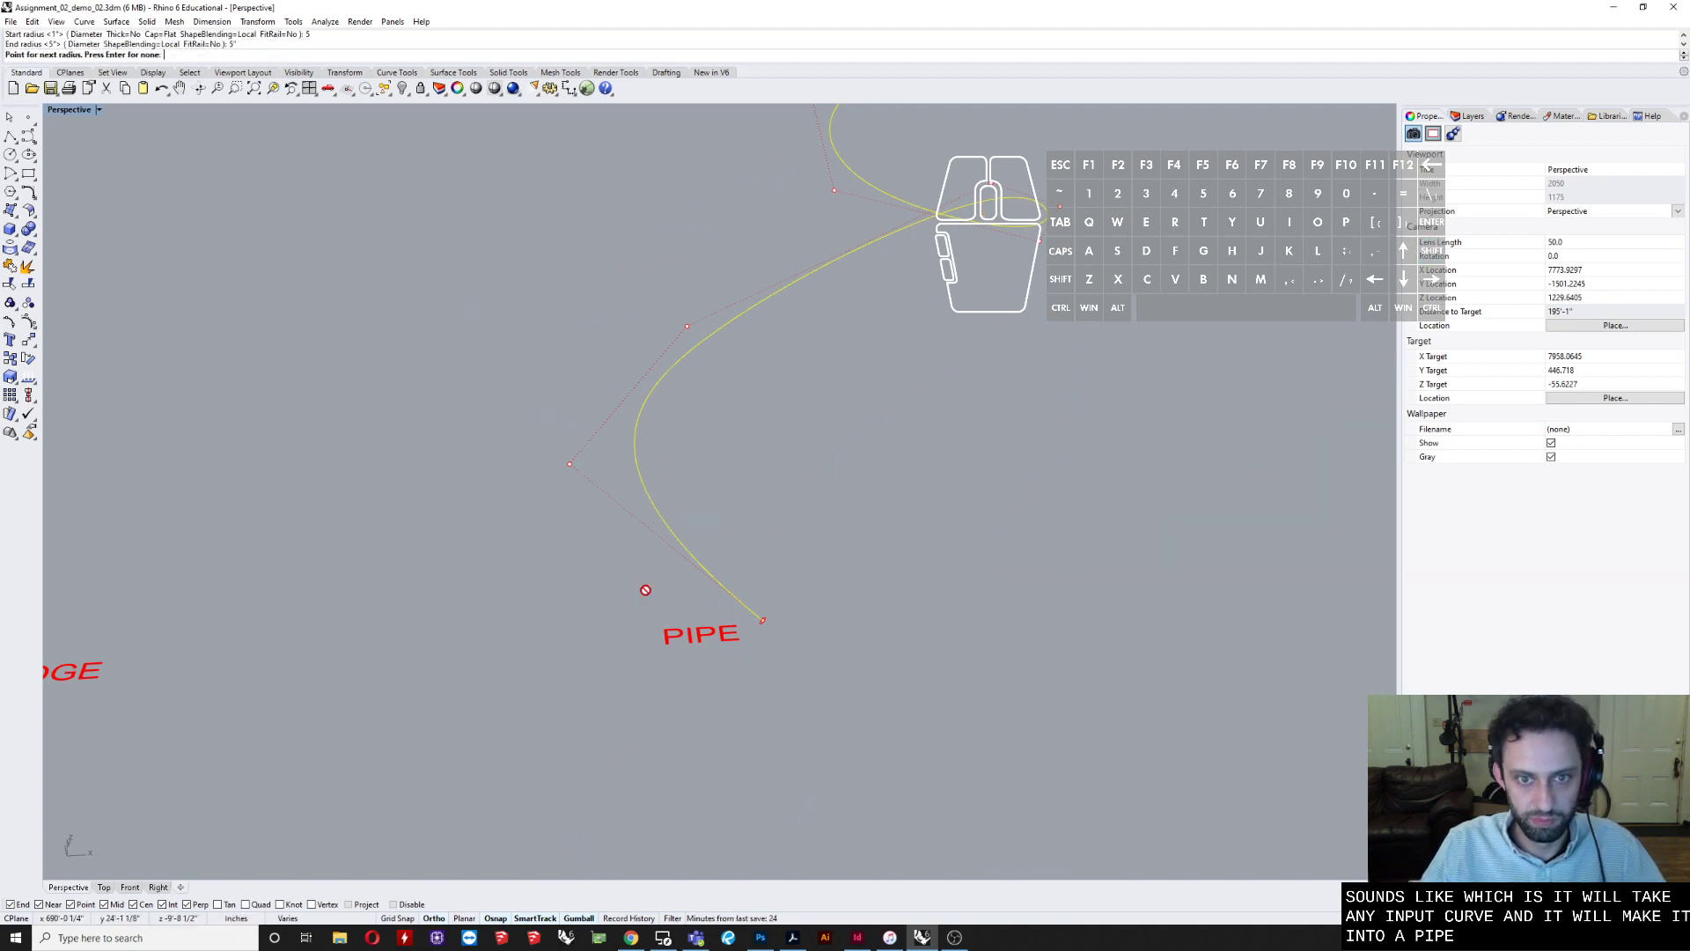
{"action": "key", "text": "Return"}
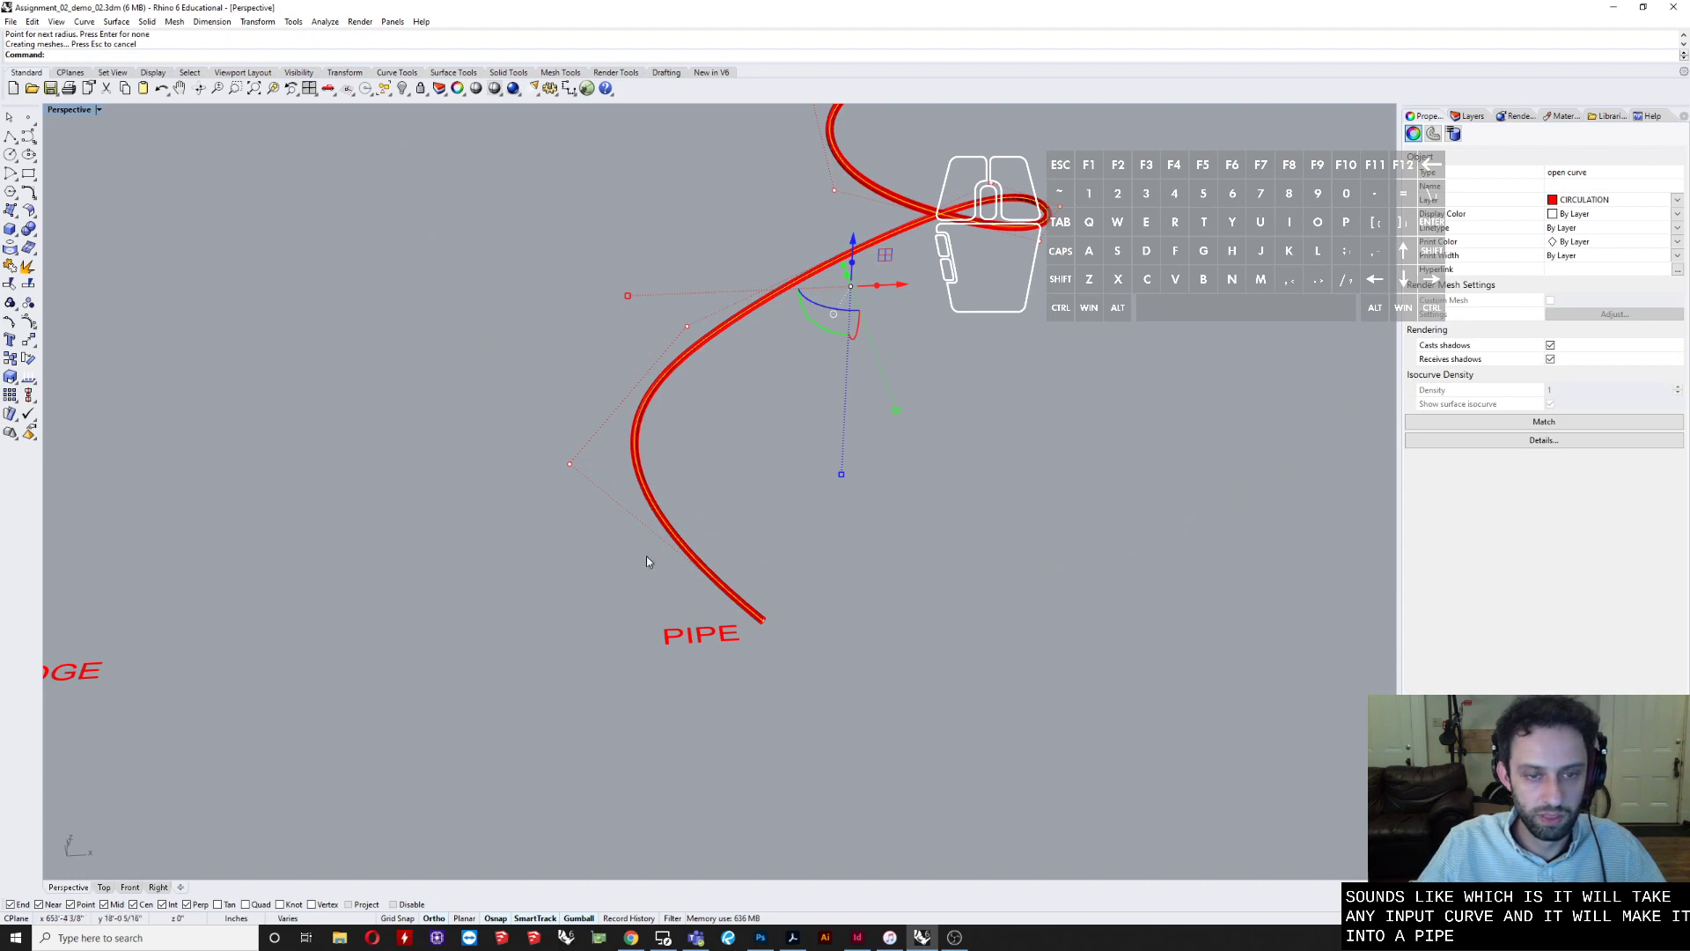
- Inspect the pipe along its looping curve and look back over the row of example objects
{"action": "right_click_drag", "start_coordinate": [794, 439], "coordinate": [688, 618], "text": "shift"}
{"action": "scroll", "coordinate": [688, 618], "scroll_direction": "down", "scroll_amount": 5}
{"action": "scroll", "coordinate": [779, 417], "scroll_direction": "up", "scroll_amount": 9}
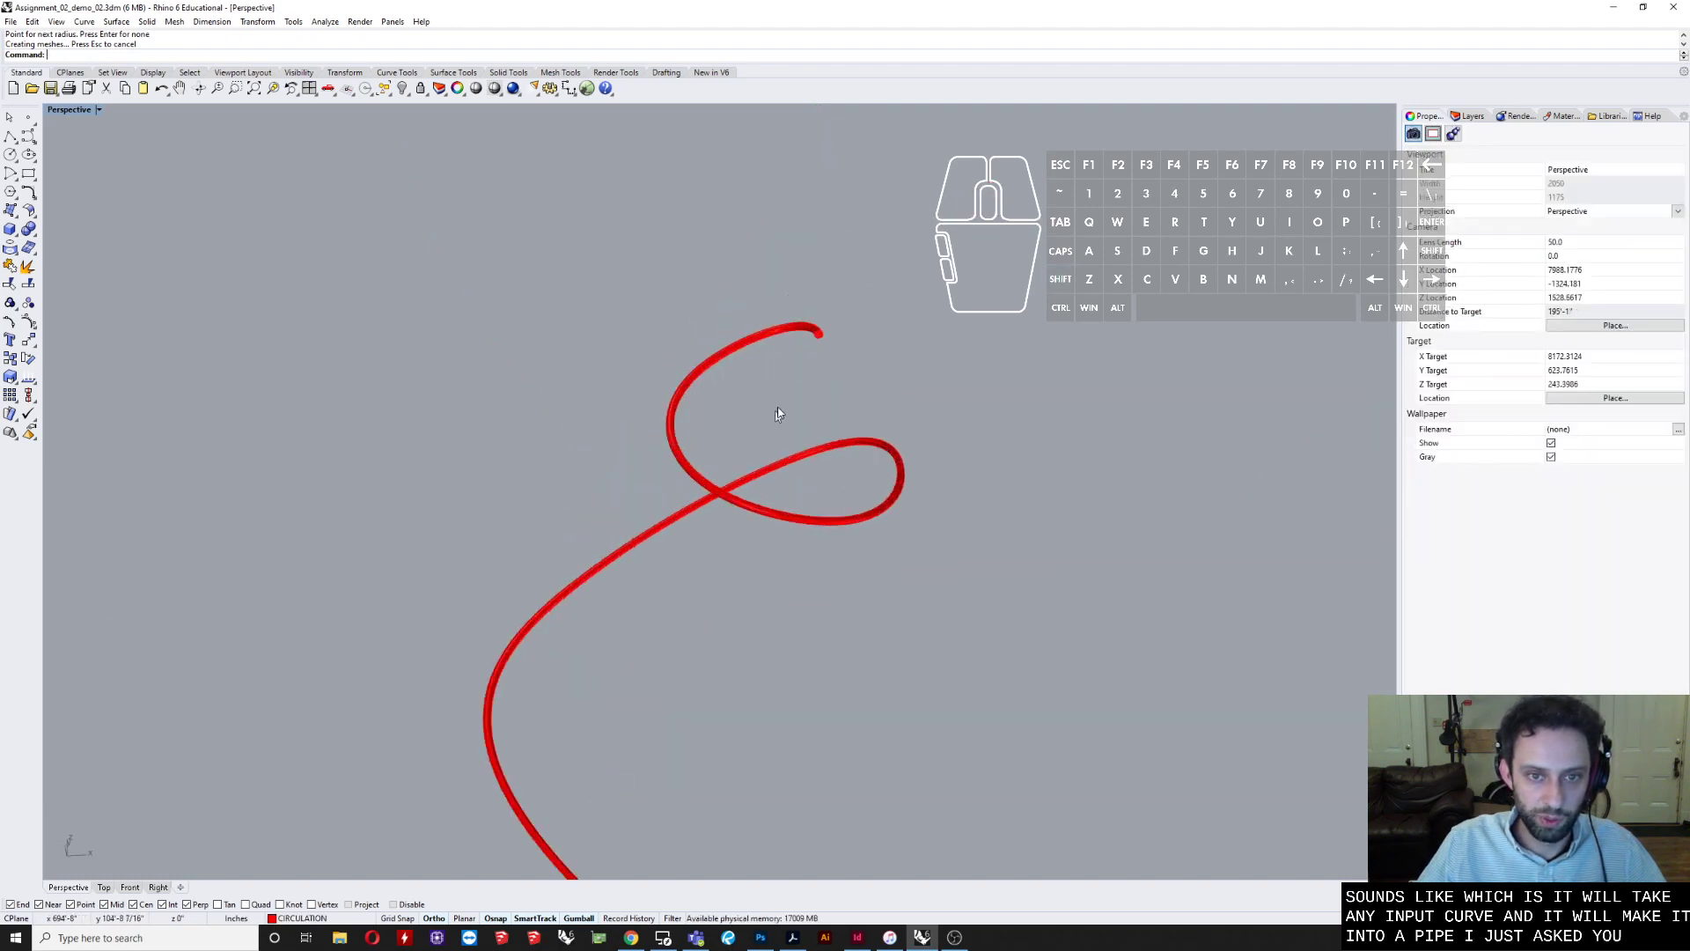
{"action": "scroll", "coordinate": [817, 340], "scroll_direction": "up", "scroll_amount": 3}
{"action": "scroll", "coordinate": [784, 417], "scroll_direction": "down", "scroll_amount": 5}
{"action": "right_click_drag", "start_coordinate": [784, 418], "coordinate": [1554, 444]}
{"action": "scroll", "coordinate": [542, 646], "scroll_direction": "down", "scroll_amount": 2}
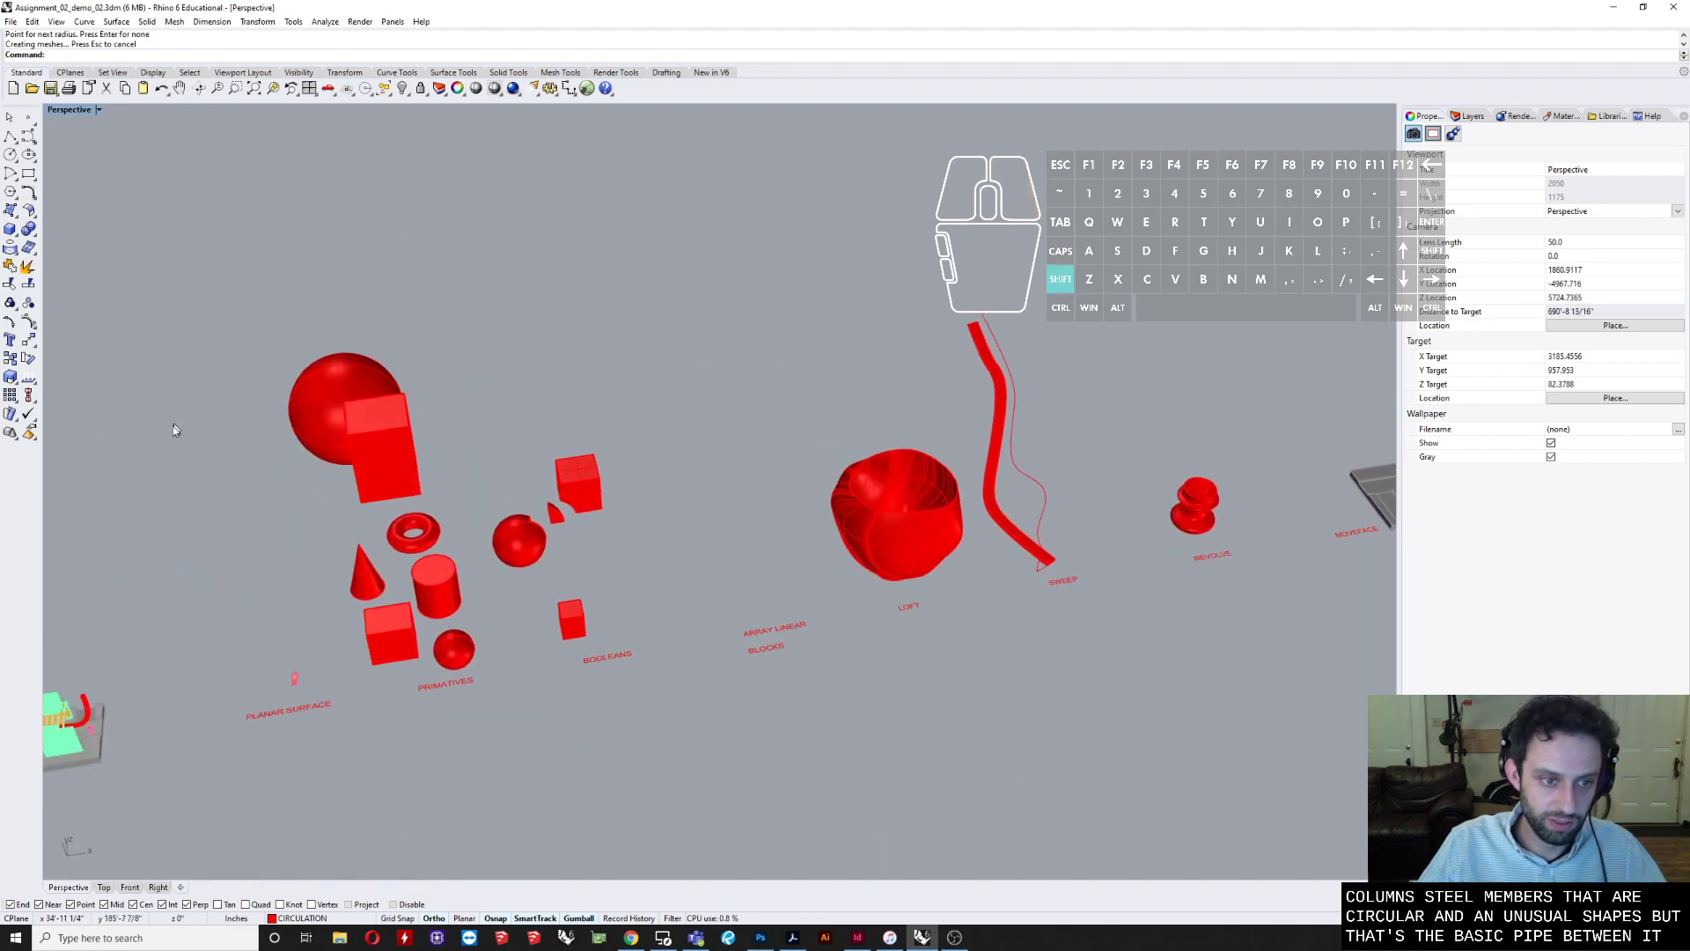
- Zoom to the selected example building model and look it over from several sides
{"action": "right_click_drag", "start_coordinate": [298, 615], "coordinate": [869, 481], "text": "shift"}
{"action": "scroll", "coordinate": [539, 632], "scroll_direction": "up", "scroll_amount": 6}
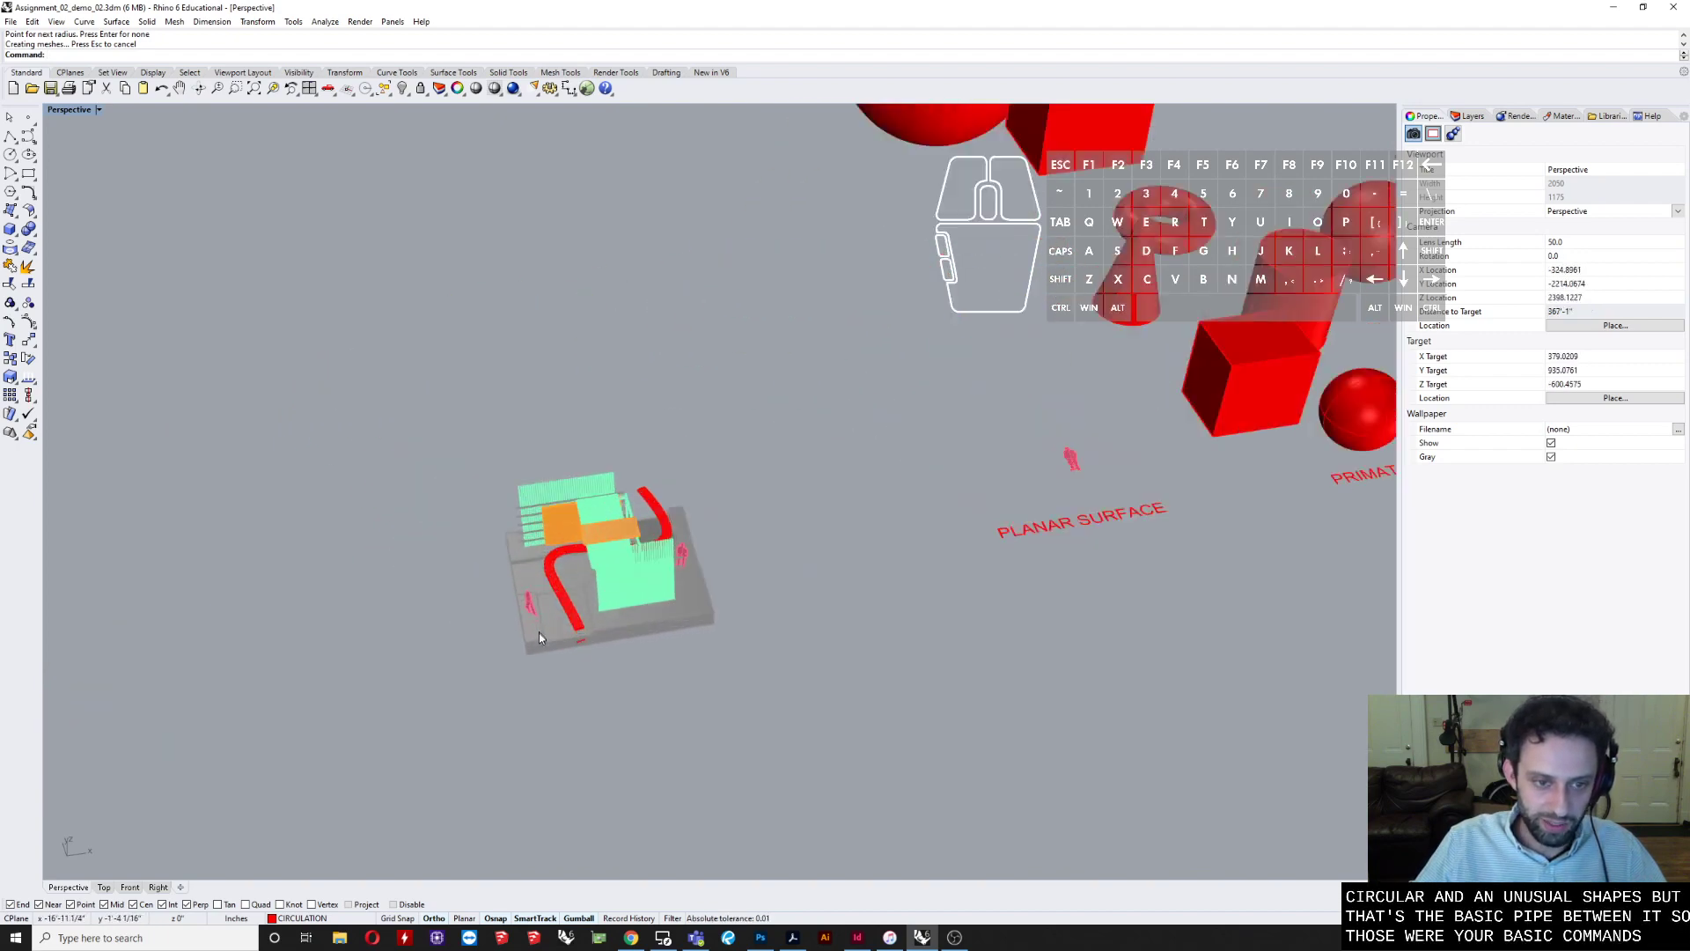
{"action": "right_click_drag", "start_coordinate": [539, 632], "coordinate": [786, 403]}
{"action": "scroll", "coordinate": [871, 469], "scroll_direction": "up", "scroll_amount": 8}
{"action": "scroll", "coordinate": [871, 468], "scroll_direction": "down", "scroll_amount": 8}
{"action": "left_click_drag", "start_coordinate": [755, 357], "coordinate": [54, 619]}
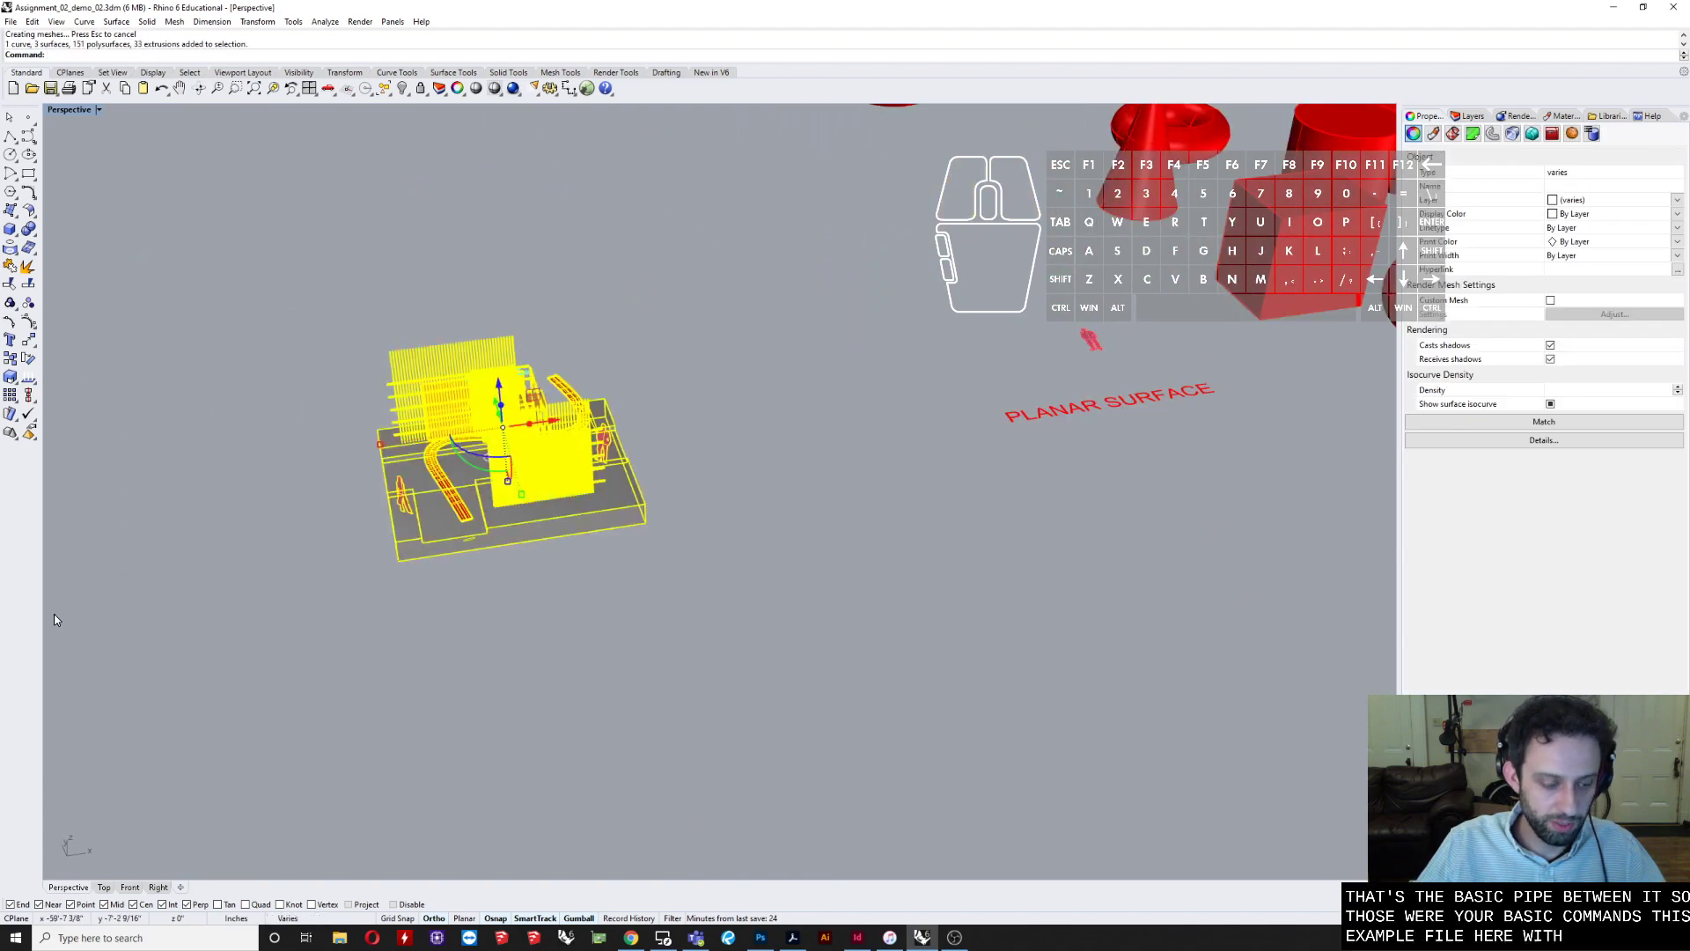
{"action": "type", "text": "ZS"}
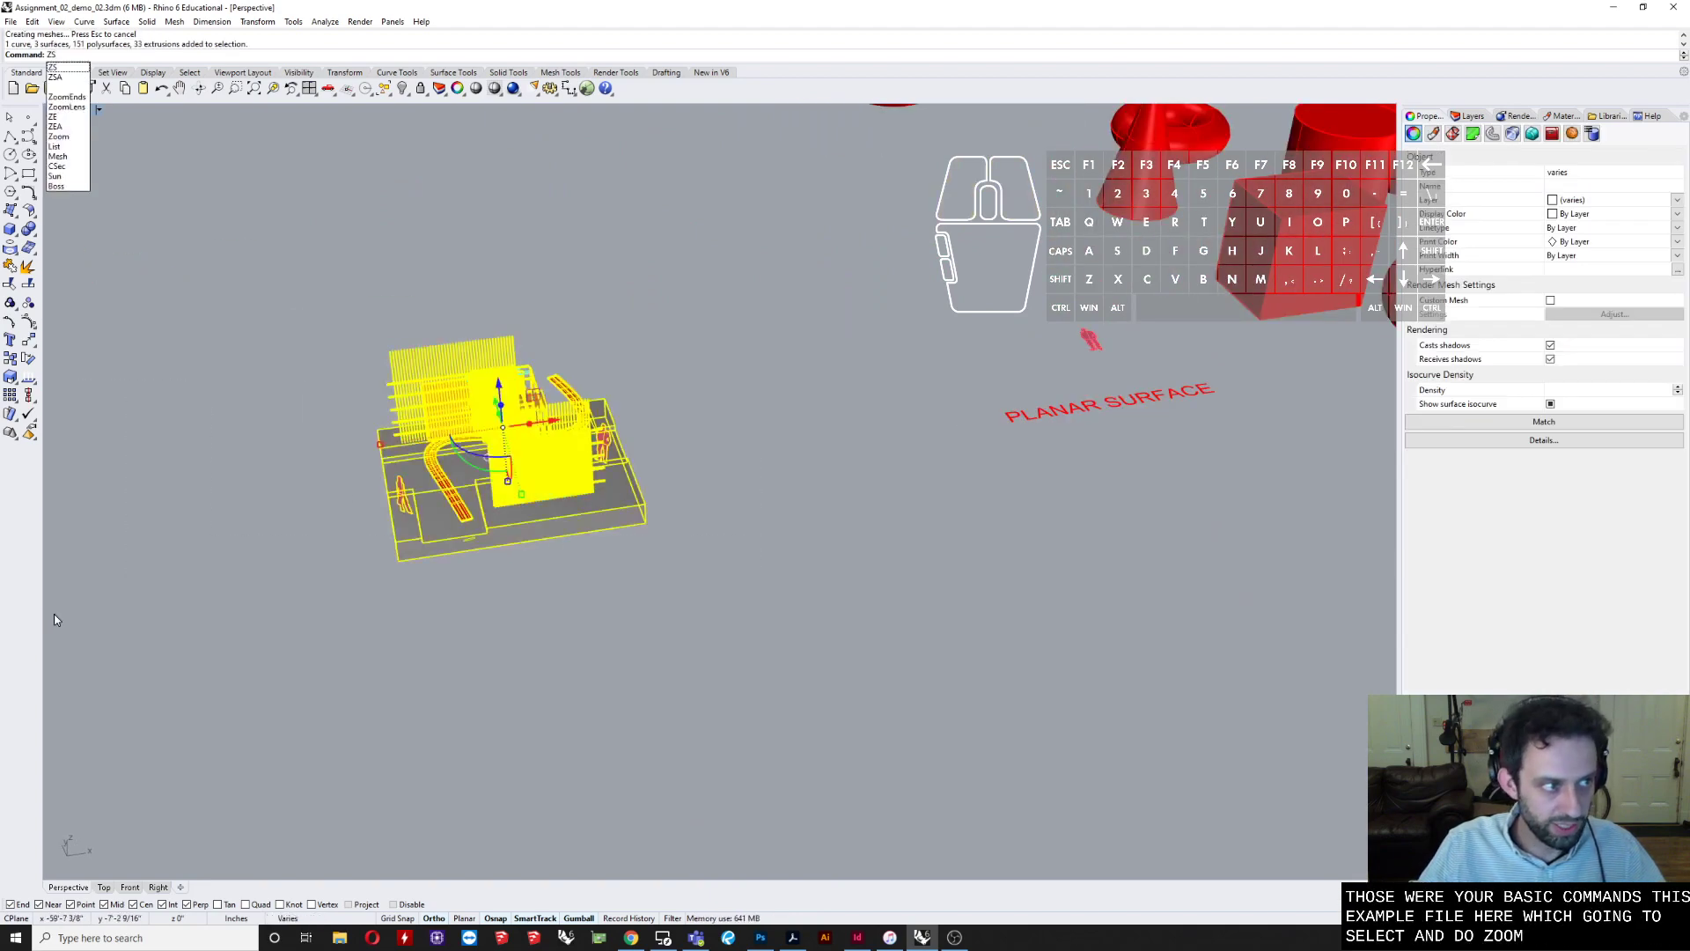
{"action": "key", "text": "Return"}
{"action": "key", "text": "Escape"}
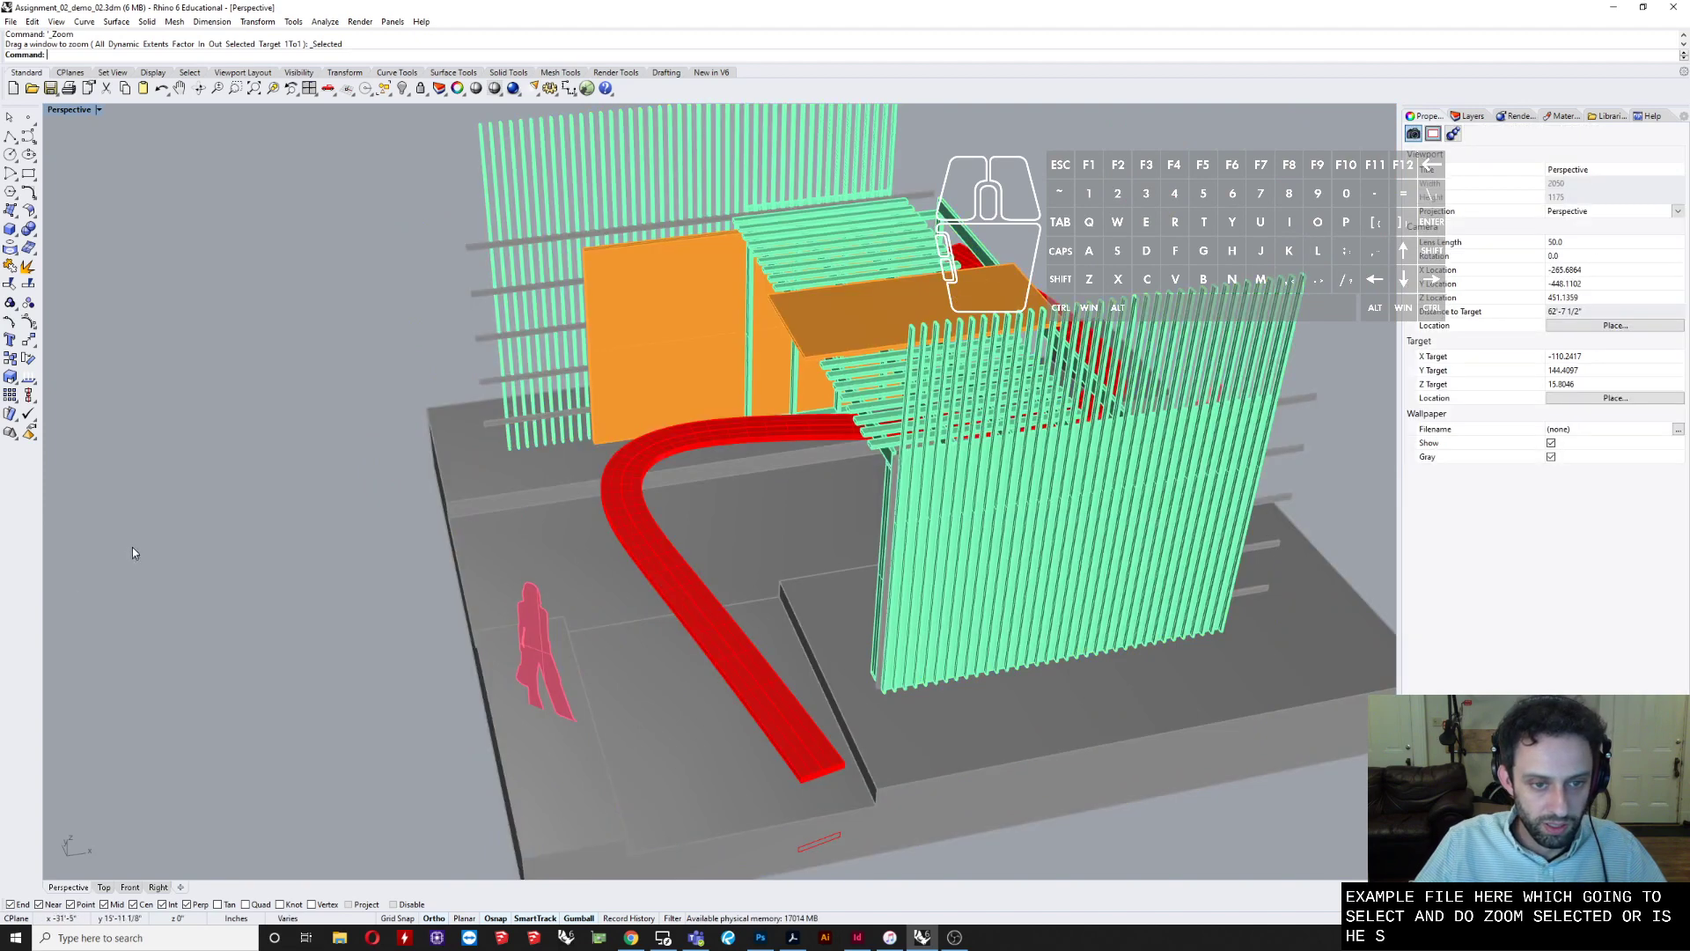
{"action": "right_click_drag", "start_coordinate": [132, 547], "coordinate": [460, 537]}
{"action": "scroll", "coordinate": [466, 535], "scroll_direction": "down", "scroll_amount": 3}
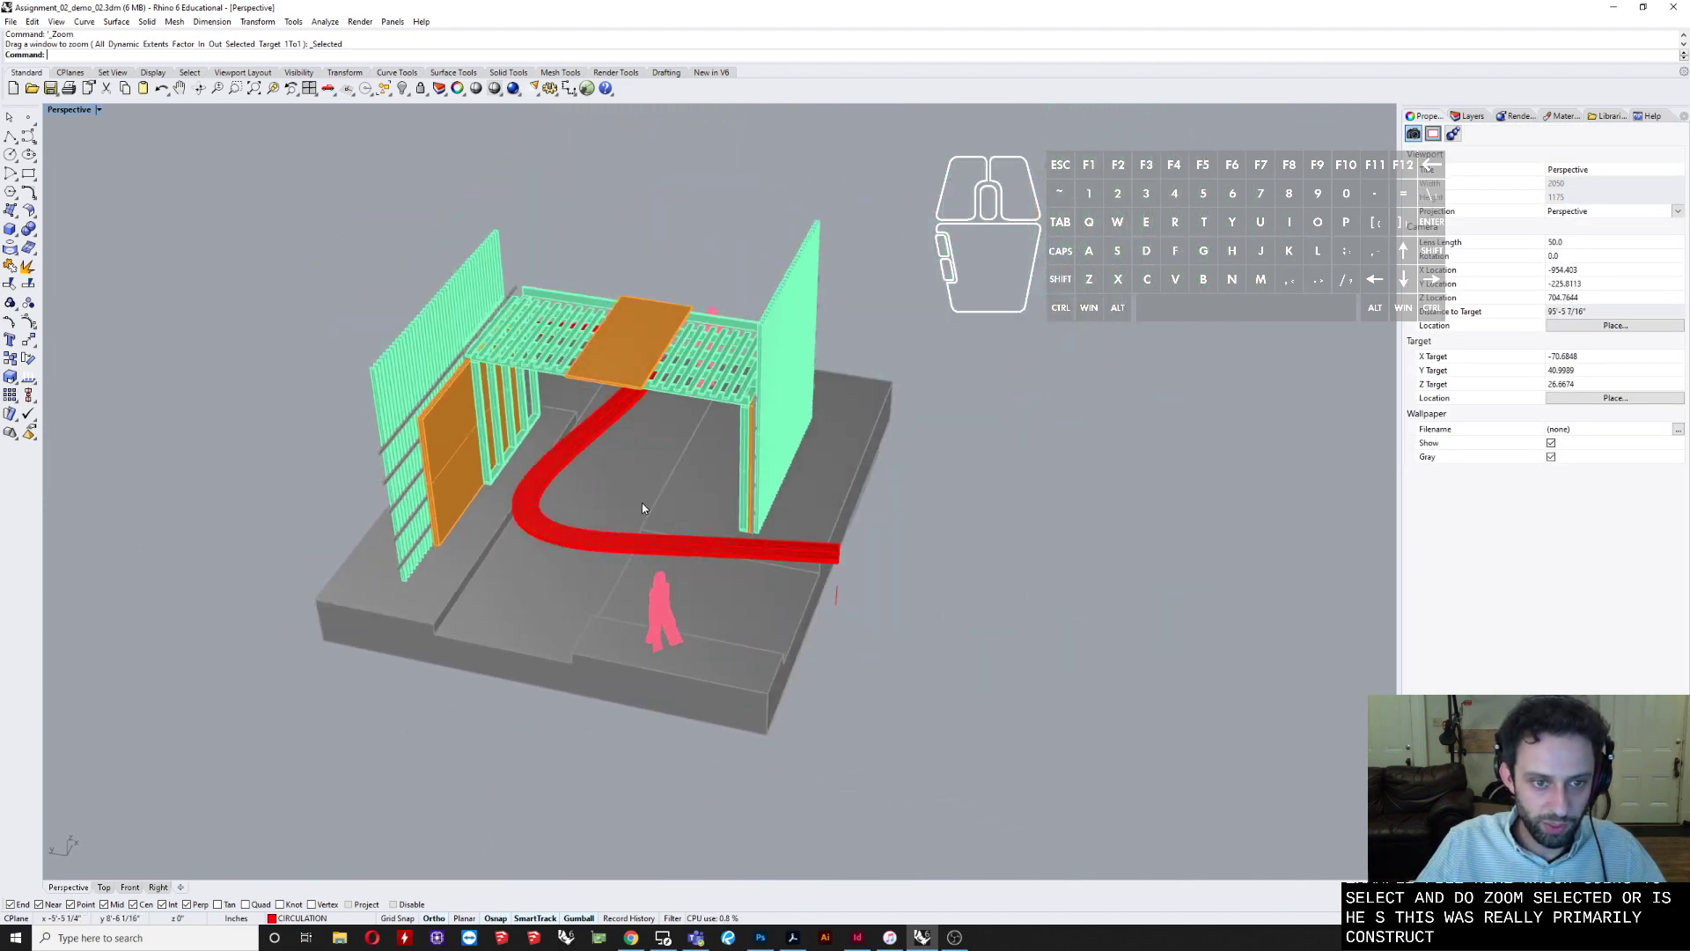
{"action": "right_click_drag", "start_coordinate": [743, 480], "coordinate": [655, 511]}
- Look back at the primitives, select the tall box in front of the large sphere and show the box creation options
{"action": "scroll", "coordinate": [655, 510], "scroll_direction": "down", "scroll_amount": 10}
{"action": "right_click_drag", "start_coordinate": [985, 308], "coordinate": [352, 647], "text": "shift"}
{"action": "right_click_drag", "start_coordinate": [764, 536], "coordinate": [387, 542], "text": "shift"}
{"action": "right_click_drag", "start_coordinate": [706, 524], "coordinate": [728, 714], "text": "shift"}
{"action": "left_click", "coordinate": [688, 247]}
{"action": "right_click_drag", "start_coordinate": [675, 489], "coordinate": [567, 560]}
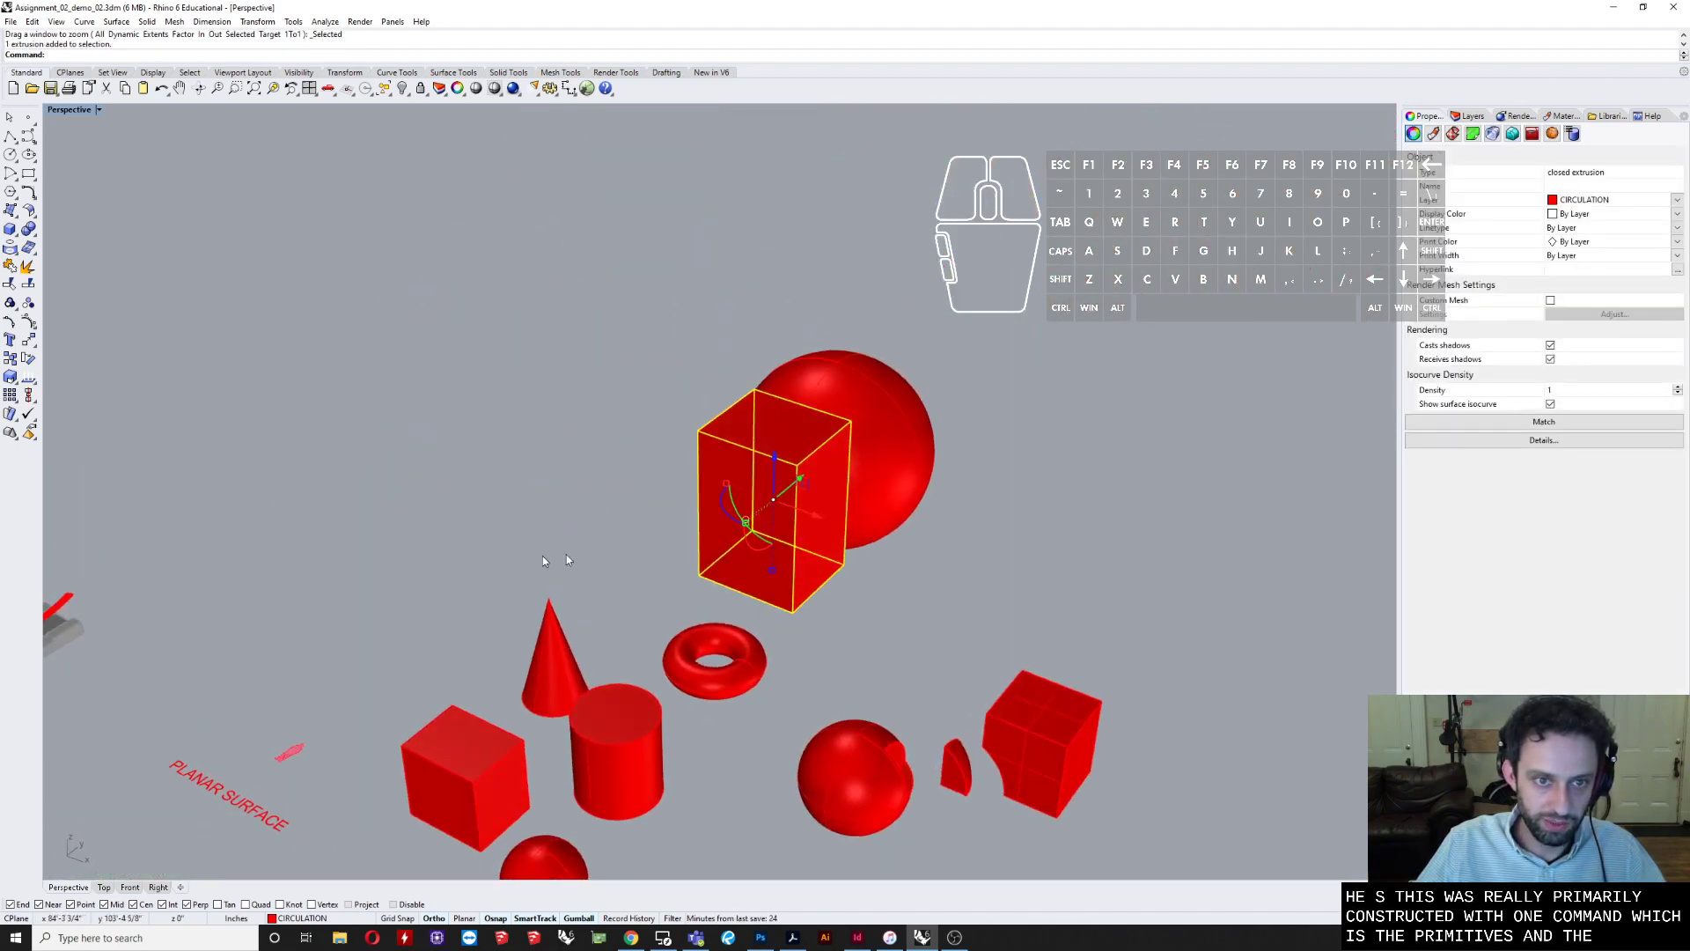
{"action": "left_click", "coordinate": [12, 234]}
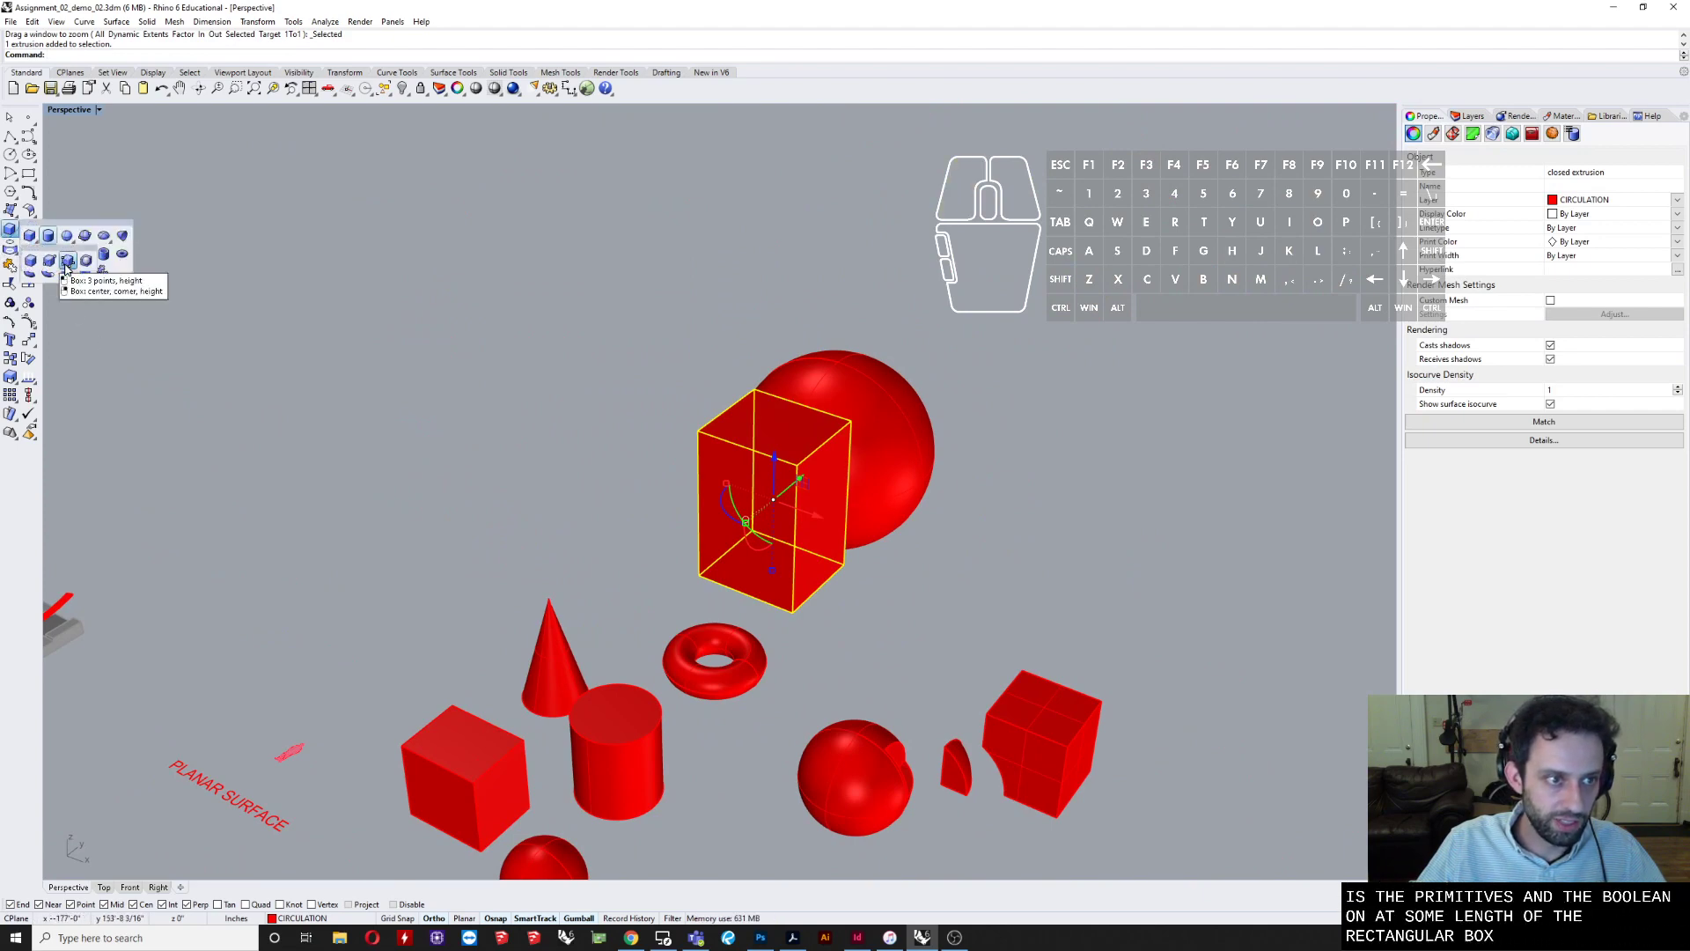
- Return to the building model and examine its slatted walls, roof slats and base up close
{"action": "scroll", "coordinate": [498, 458], "scroll_direction": "down", "scroll_amount": 3}
{"action": "right_click_drag", "start_coordinate": [504, 480], "coordinate": [986, 530], "text": "shift"}
{"action": "left_click", "coordinate": [516, 683]}
{"action": "scroll", "coordinate": [510, 683], "scroll_direction": "up", "scroll_amount": 6}
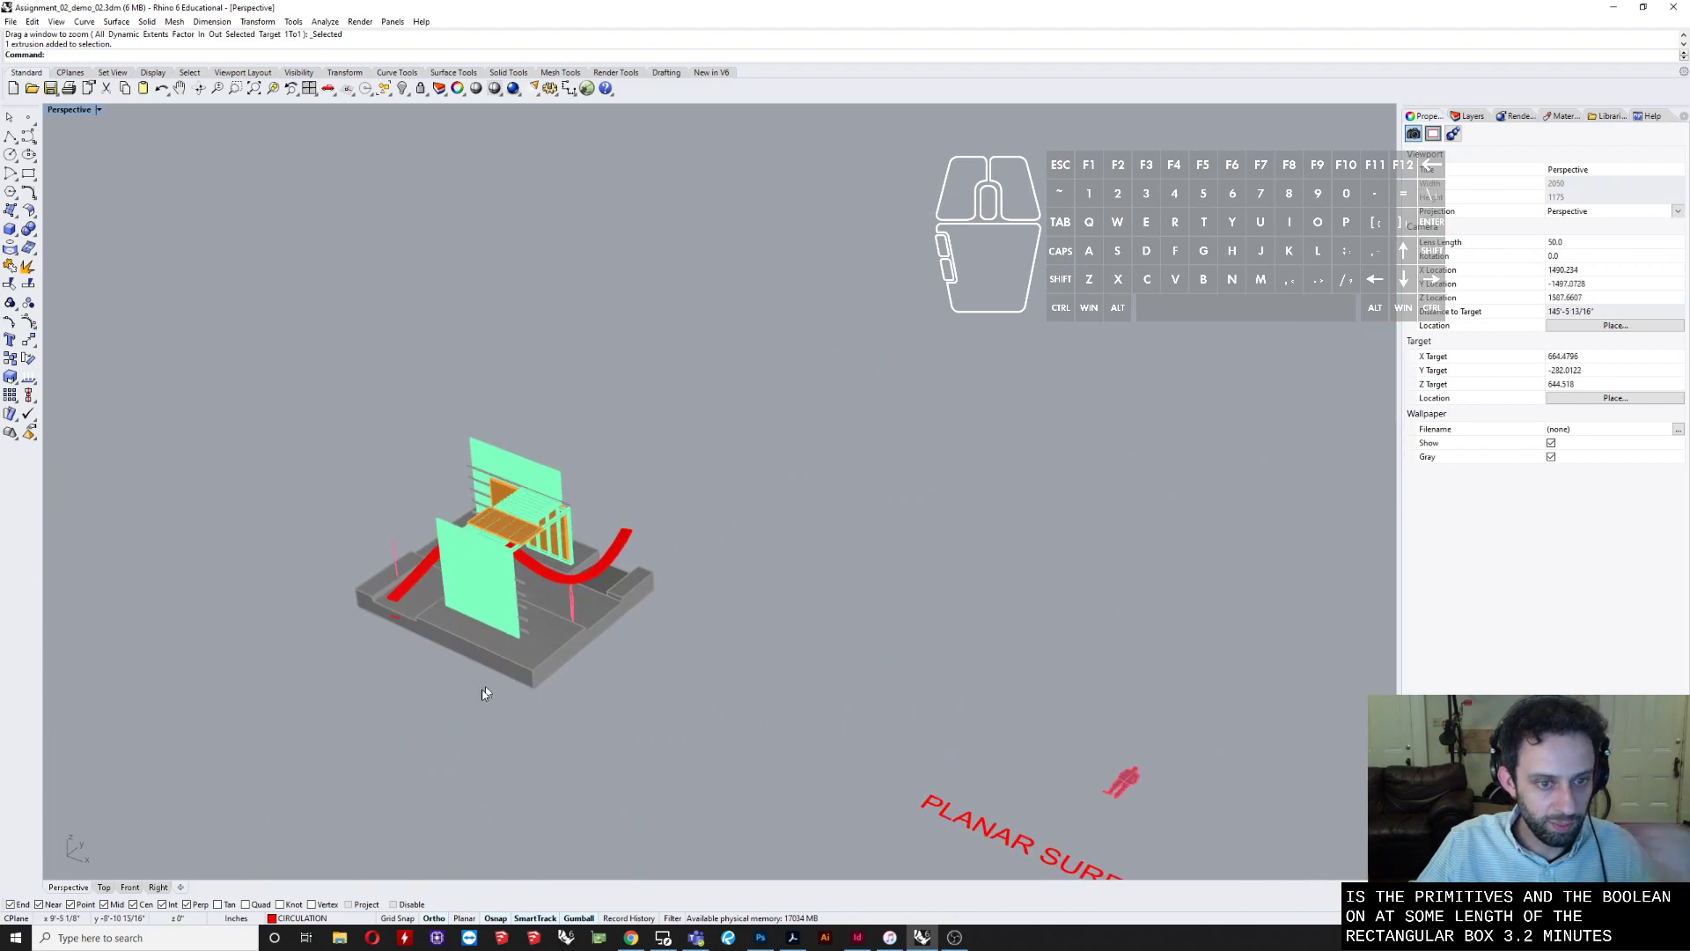
{"action": "right_click_drag", "start_coordinate": [440, 667], "coordinate": [763, 704]}
{"action": "scroll", "coordinate": [773, 702], "scroll_direction": "up", "scroll_amount": 8}
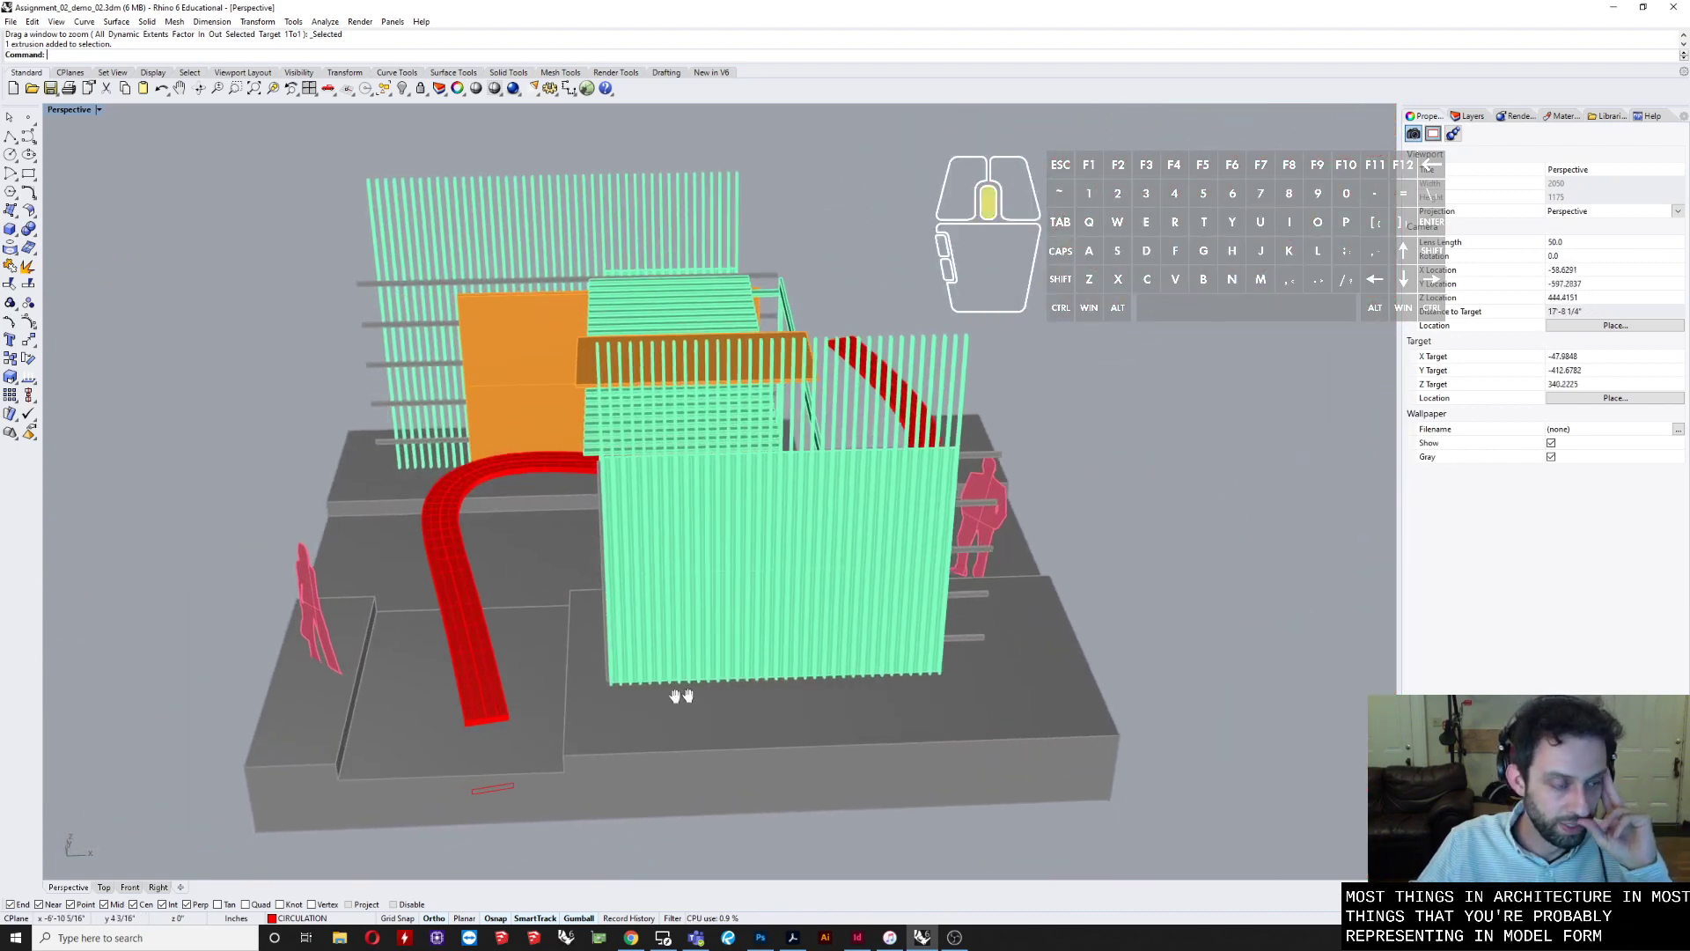
{"action": "right_click_drag", "start_coordinate": [692, 561], "coordinate": [405, 596]}
- Select the whole building model, zoom to it and examine the red circulation path from above
{"action": "scroll", "coordinate": [827, 602], "scroll_direction": "down", "scroll_amount": 2}
{"action": "right_click_drag", "start_coordinate": [457, 638], "coordinate": [796, 632], "text": "shift"}
{"action": "scroll", "coordinate": [902, 583], "scroll_direction": "down", "scroll_amount": 8}
{"action": "left_click_drag", "start_coordinate": [929, 664], "coordinate": [922, 688]}
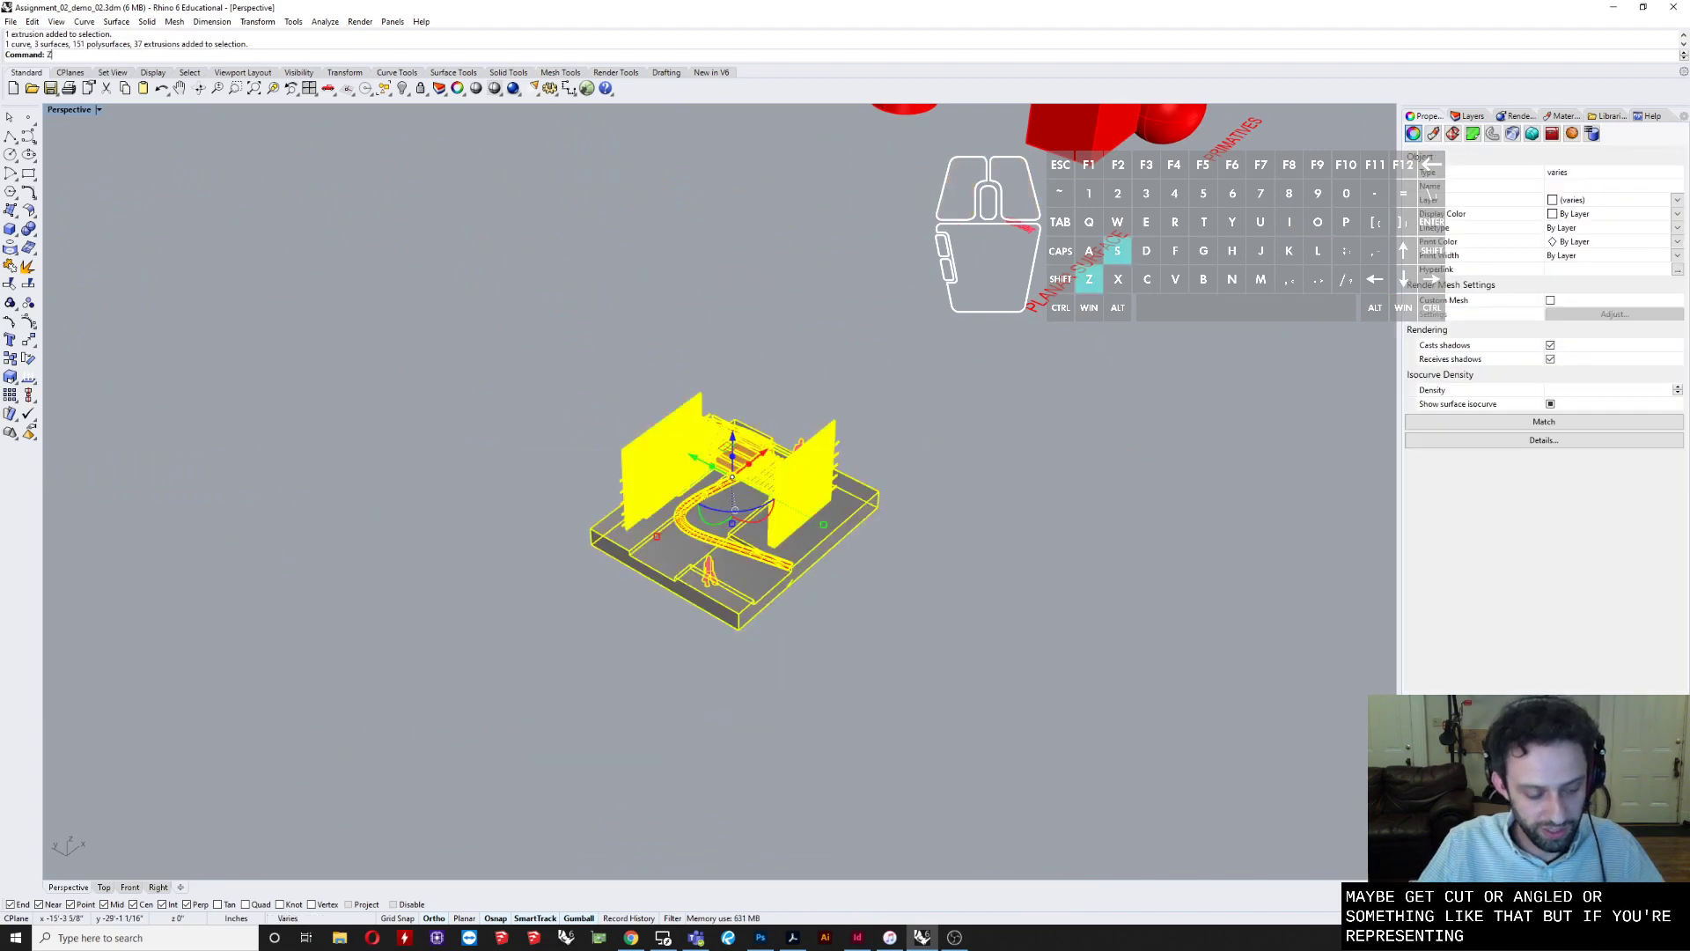
{"action": "type", "text": "zs"}
{"action": "key", "text": "Return"}
{"action": "key", "text": "Escape"}
{"action": "right_click_drag", "start_coordinate": [921, 689], "coordinate": [484, 607]}
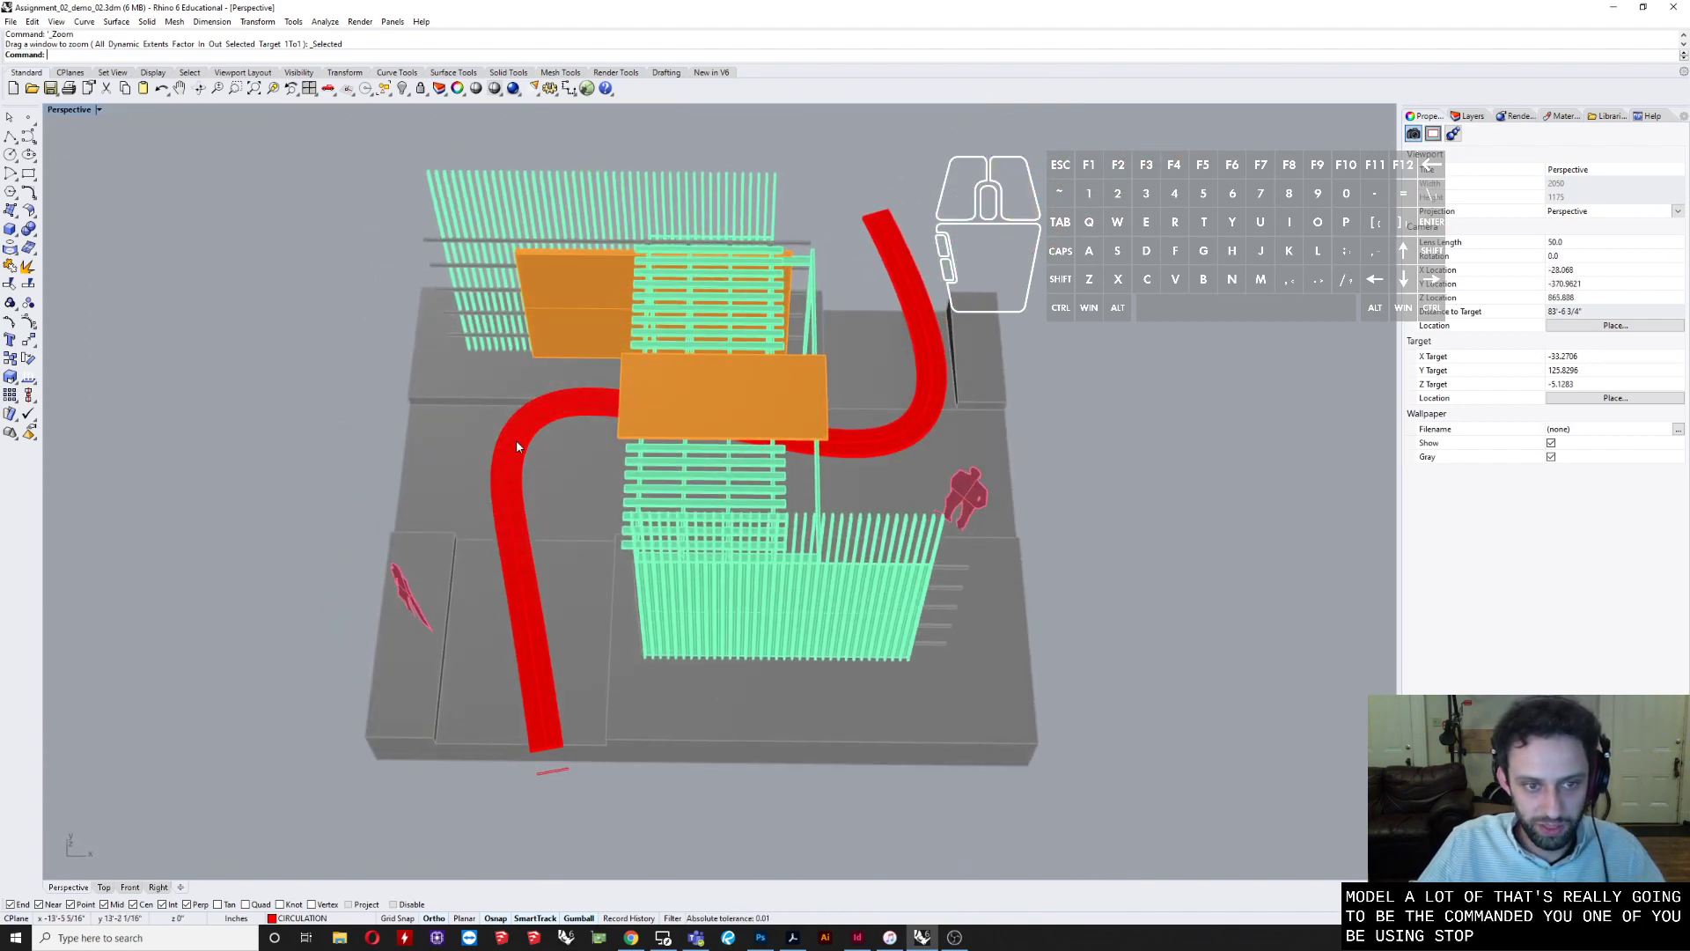
{"action": "right_click_drag", "start_coordinate": [510, 725], "coordinate": [506, 621]}
- Delete the solid red circulation path from the building model
{"action": "left_click", "coordinate": [493, 607]}
{"action": "scroll", "coordinate": [506, 621], "scroll_direction": "down", "scroll_amount": 6}
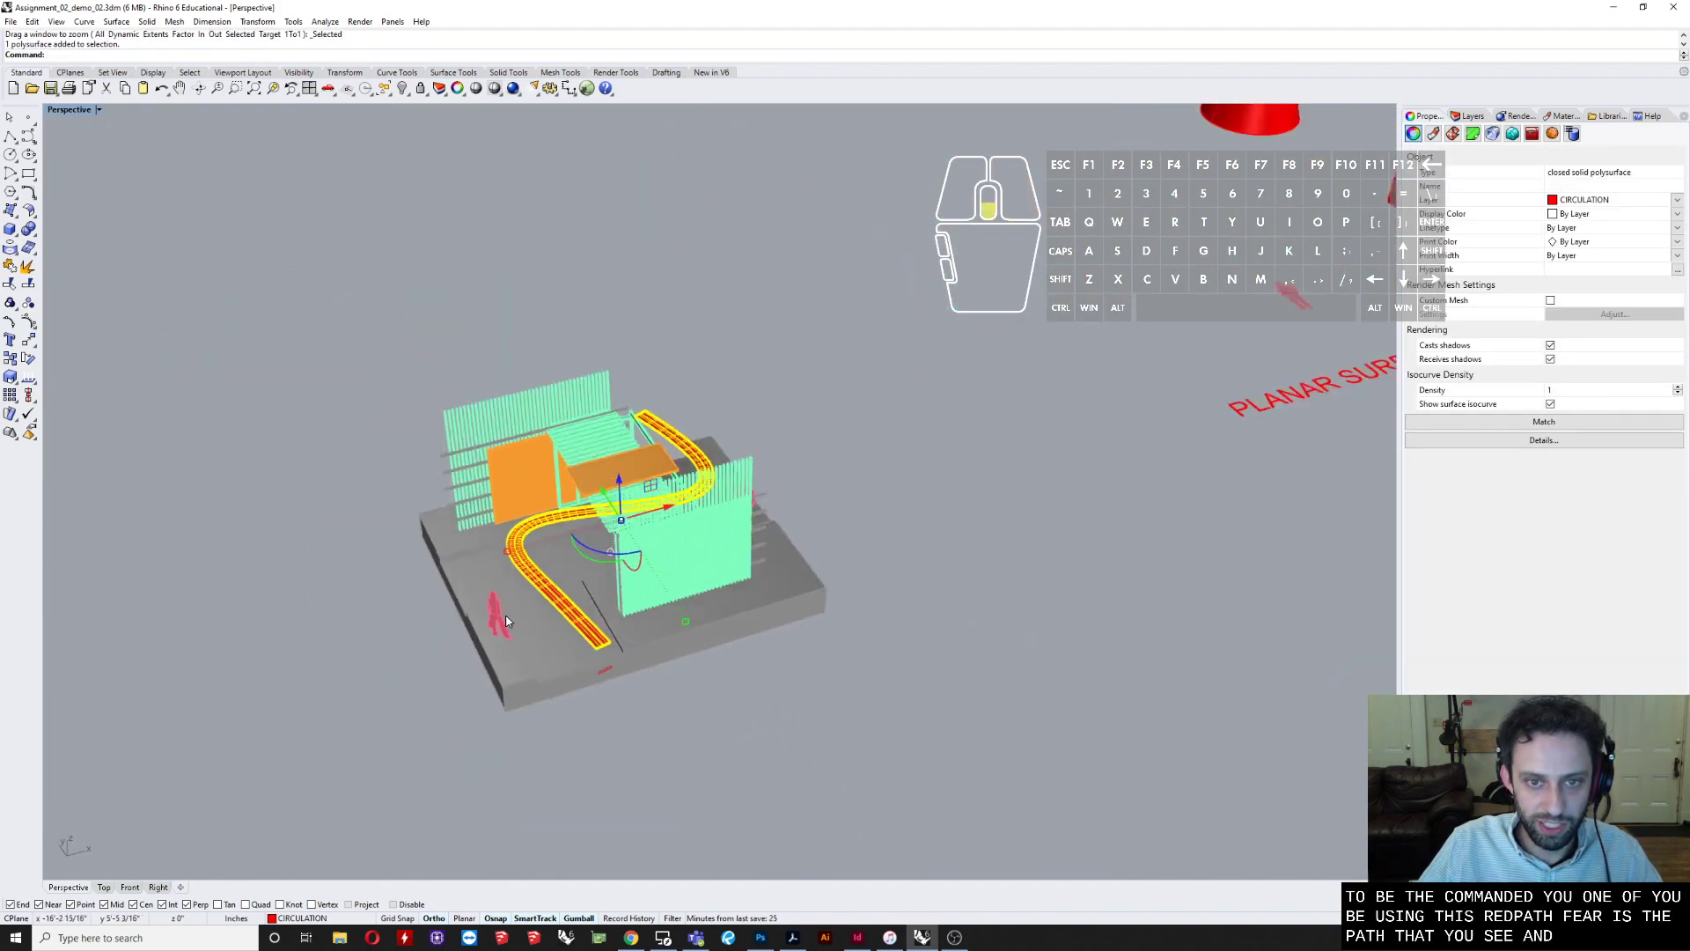
{"action": "scroll", "coordinate": [506, 621], "scroll_direction": "down", "scroll_amount": 4}
{"action": "key", "text": "Delete"}
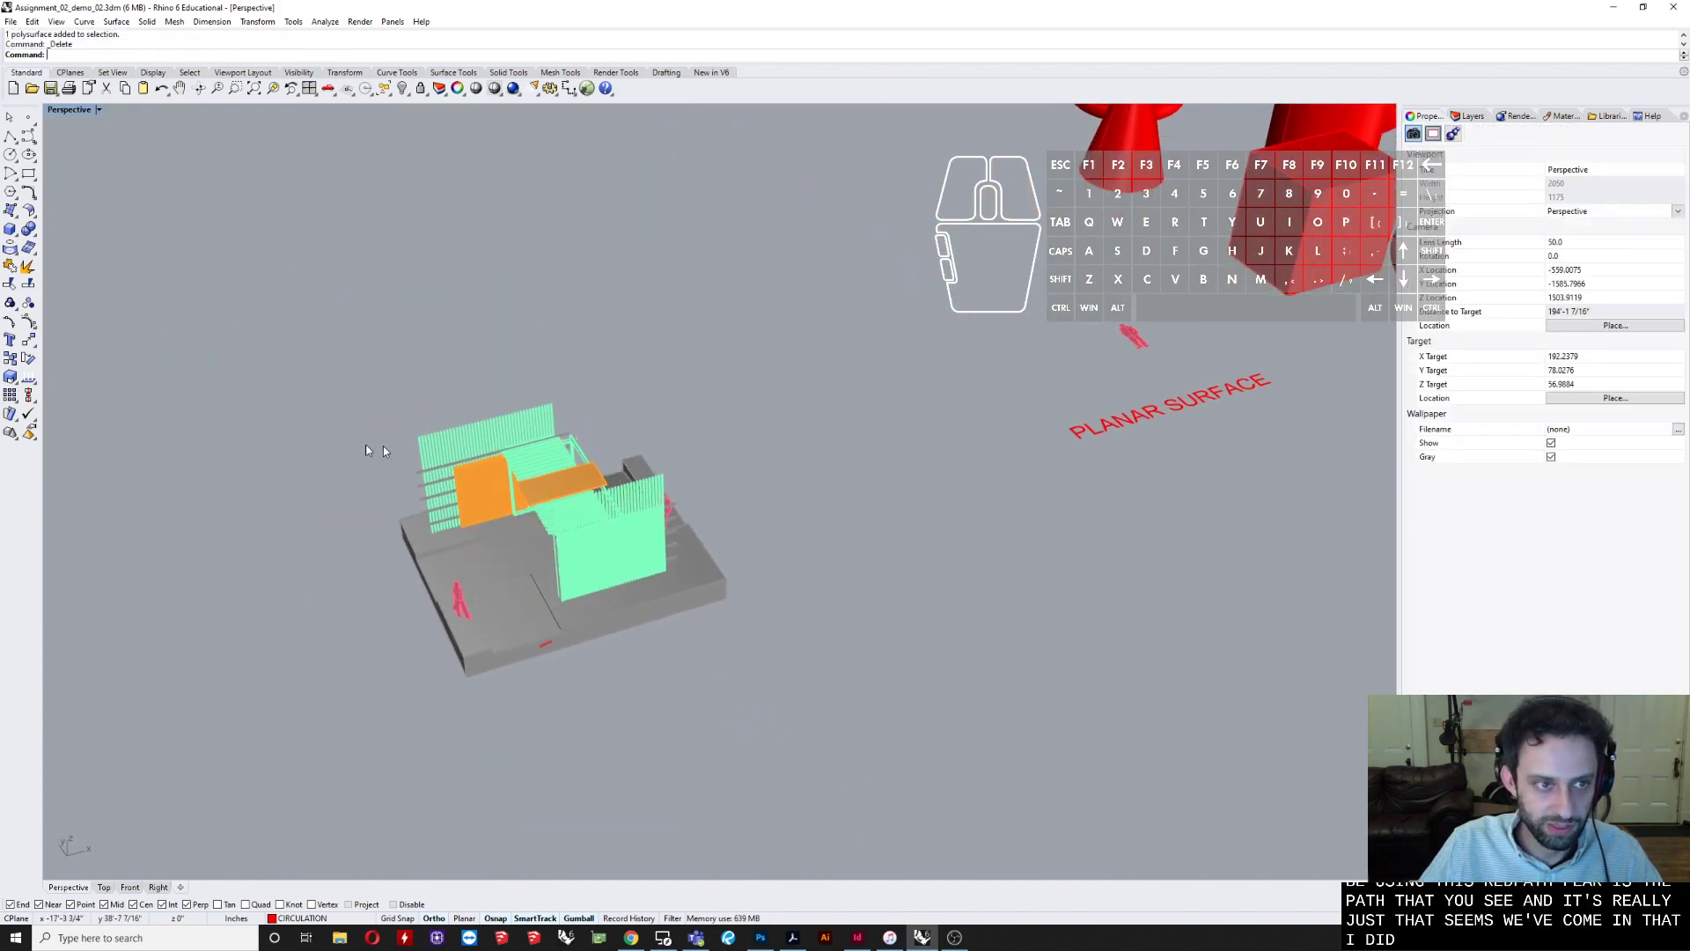
- Draw an S-shaped curve with Interpolate Points in the Top view, running from below the base through the orange roof panel to past its upper edge
{"action": "double_click", "coordinate": [66, 109]}
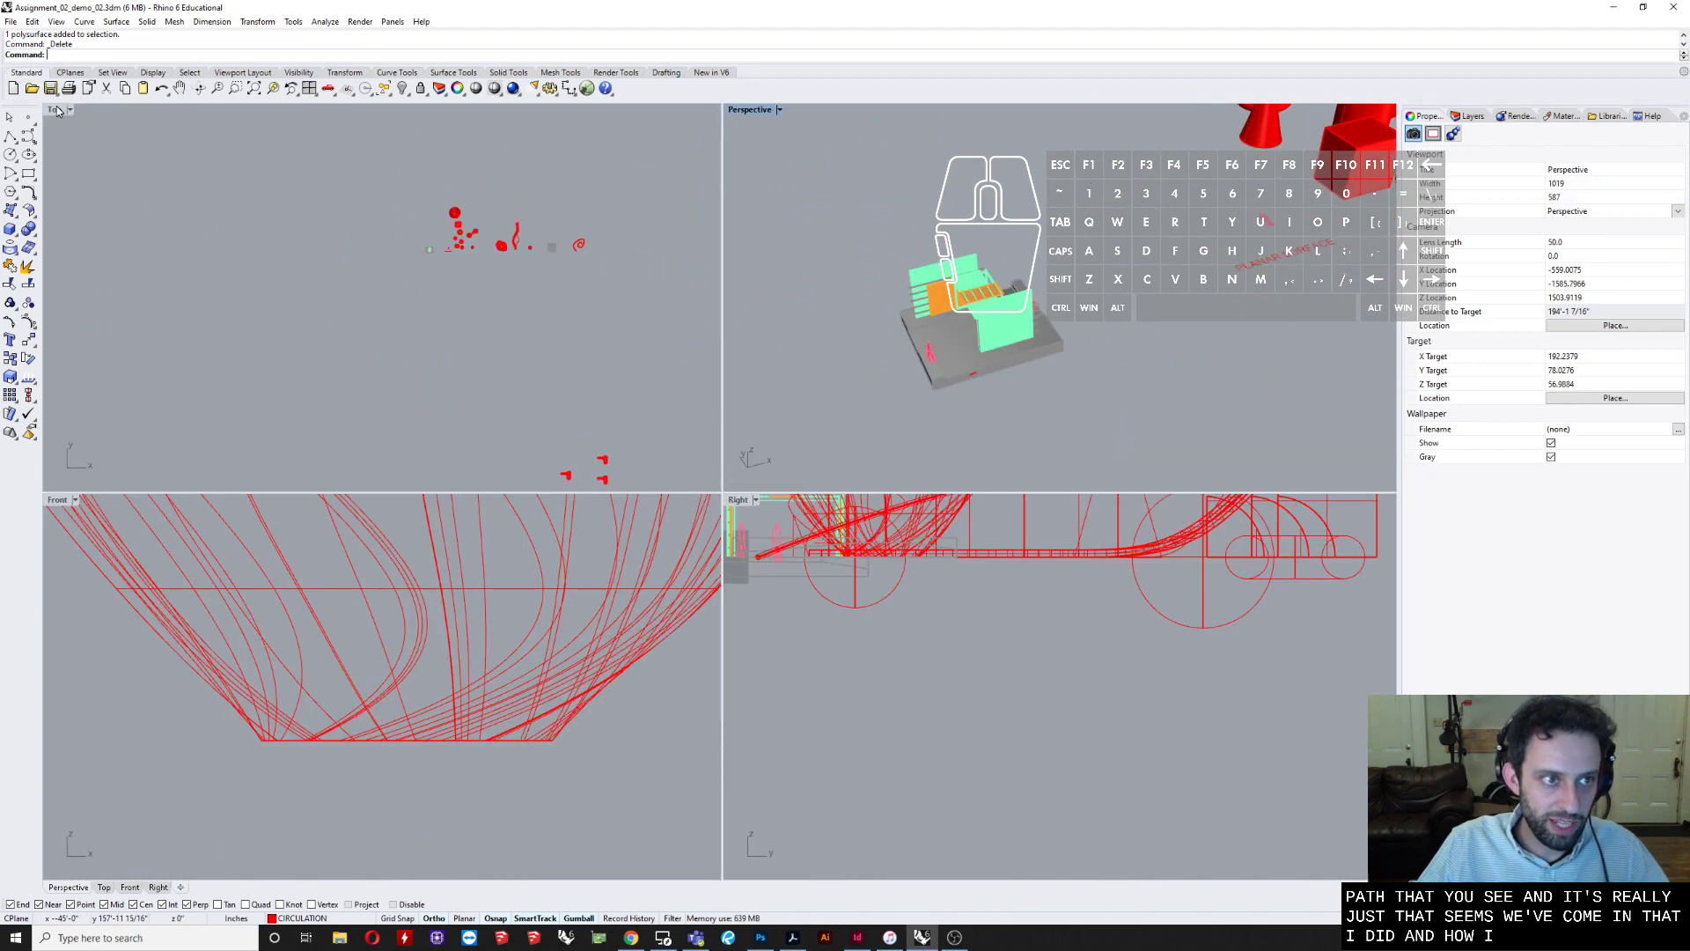
{"action": "double_click", "coordinate": [55, 109]}
{"action": "scroll", "coordinate": [757, 394], "scroll_direction": "up", "scroll_amount": 8}
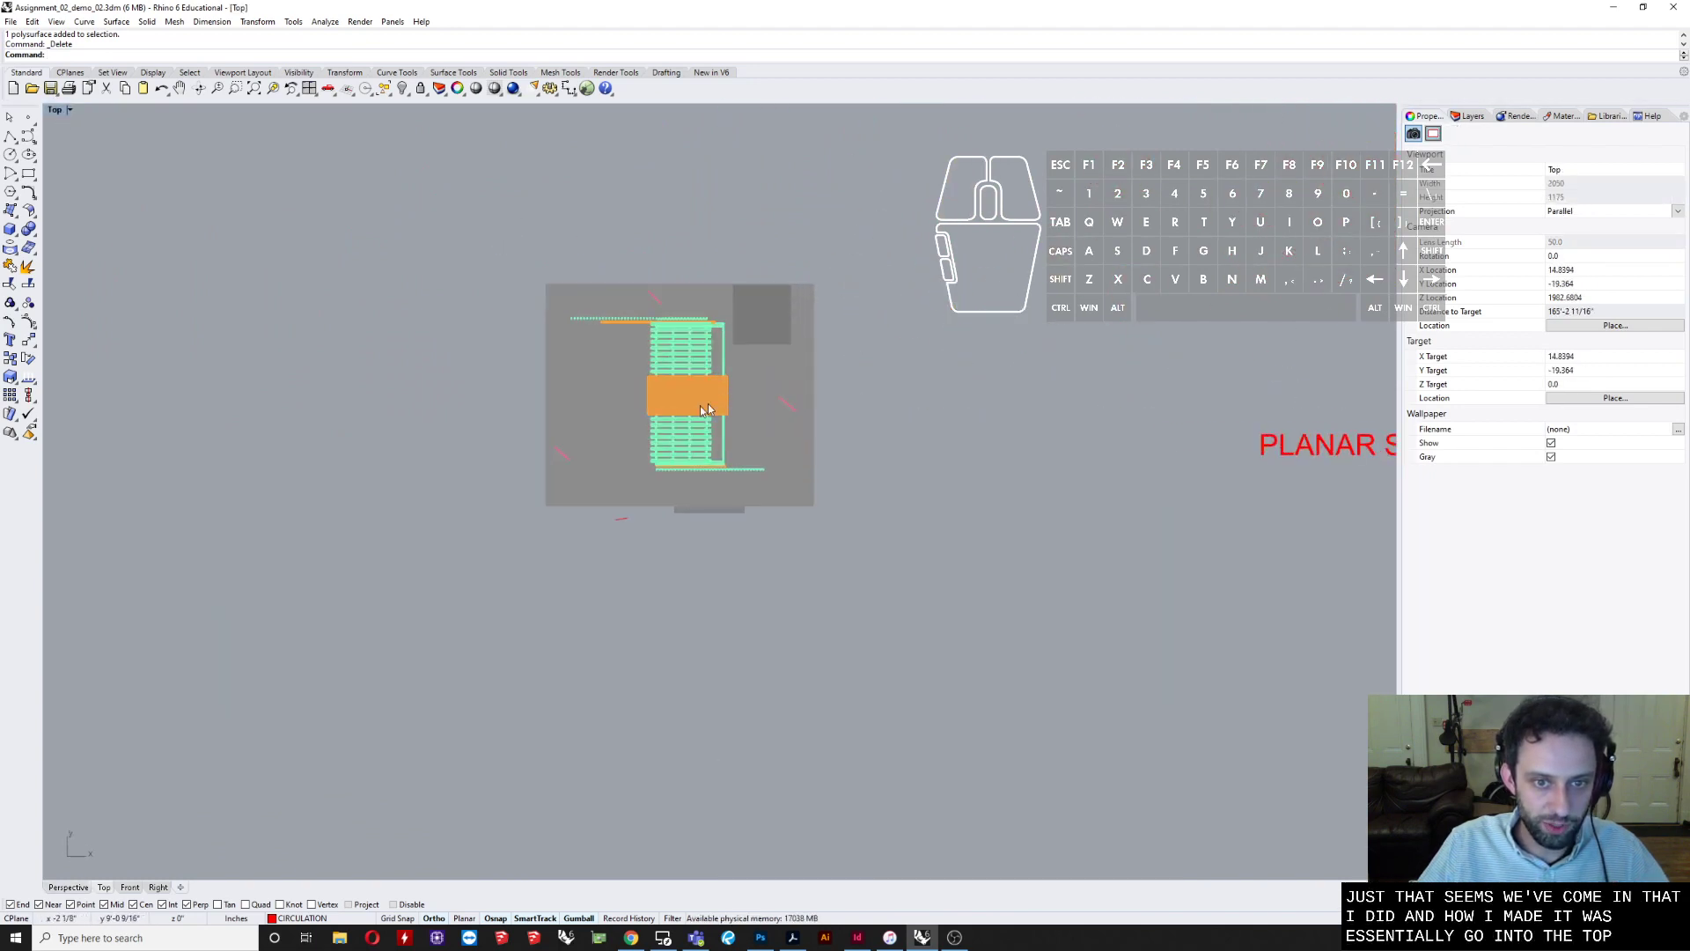
{"action": "scroll", "coordinate": [549, 581], "scroll_direction": "down", "scroll_amount": 2}
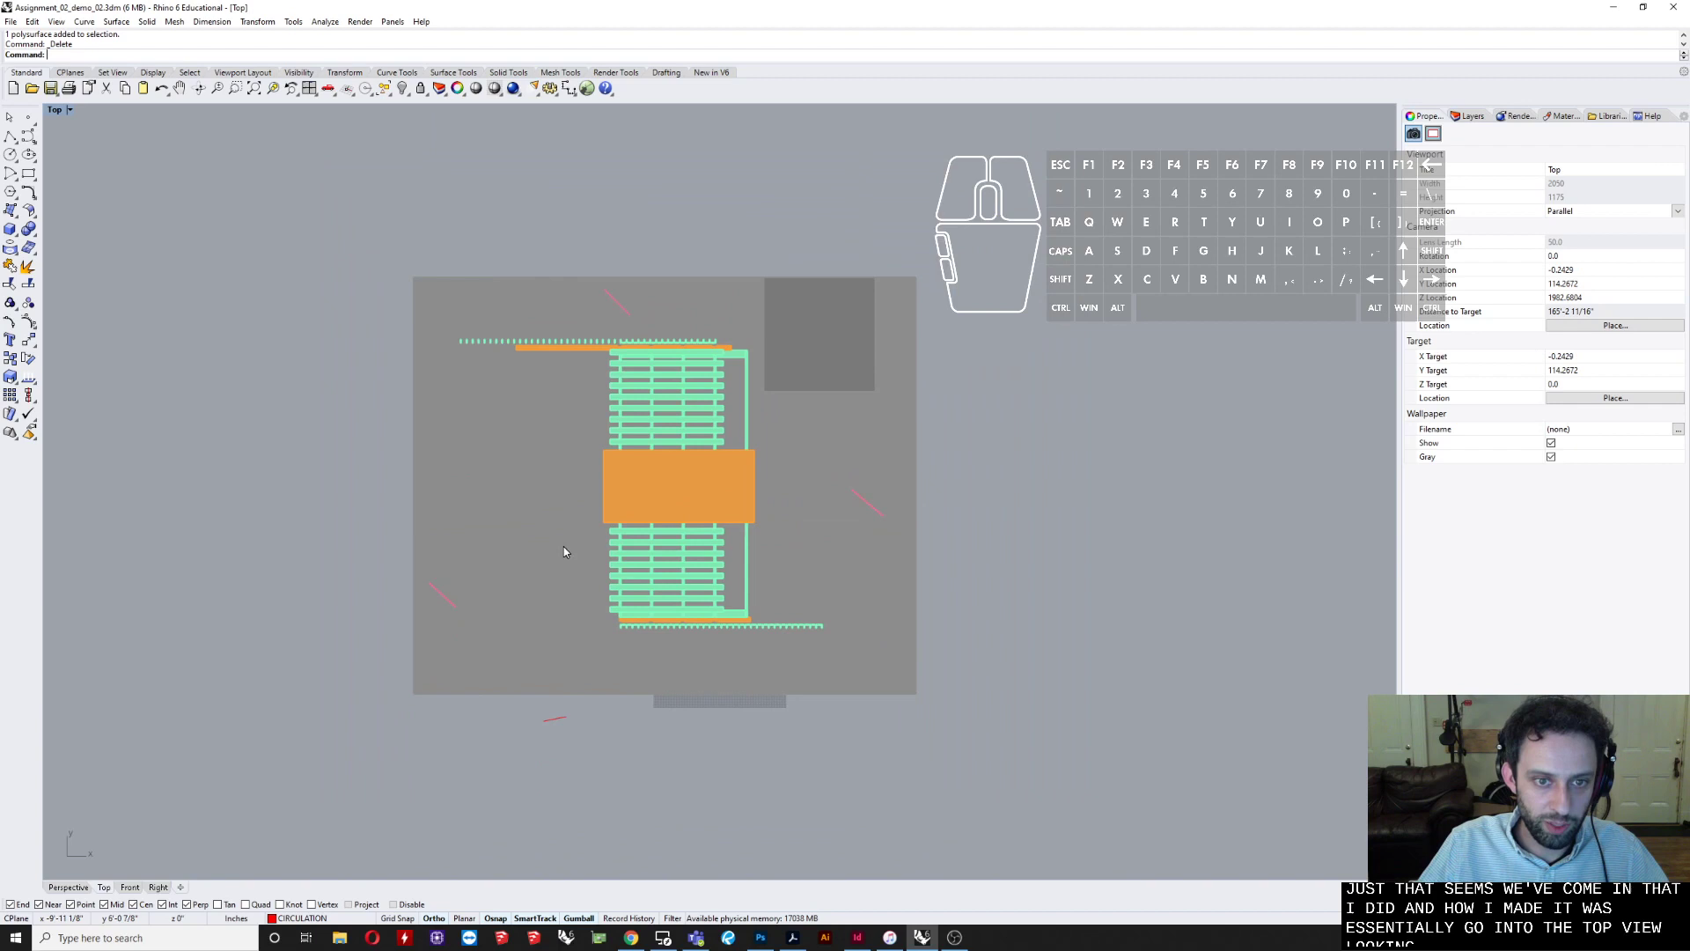
{"action": "left_click", "coordinate": [31, 143]}
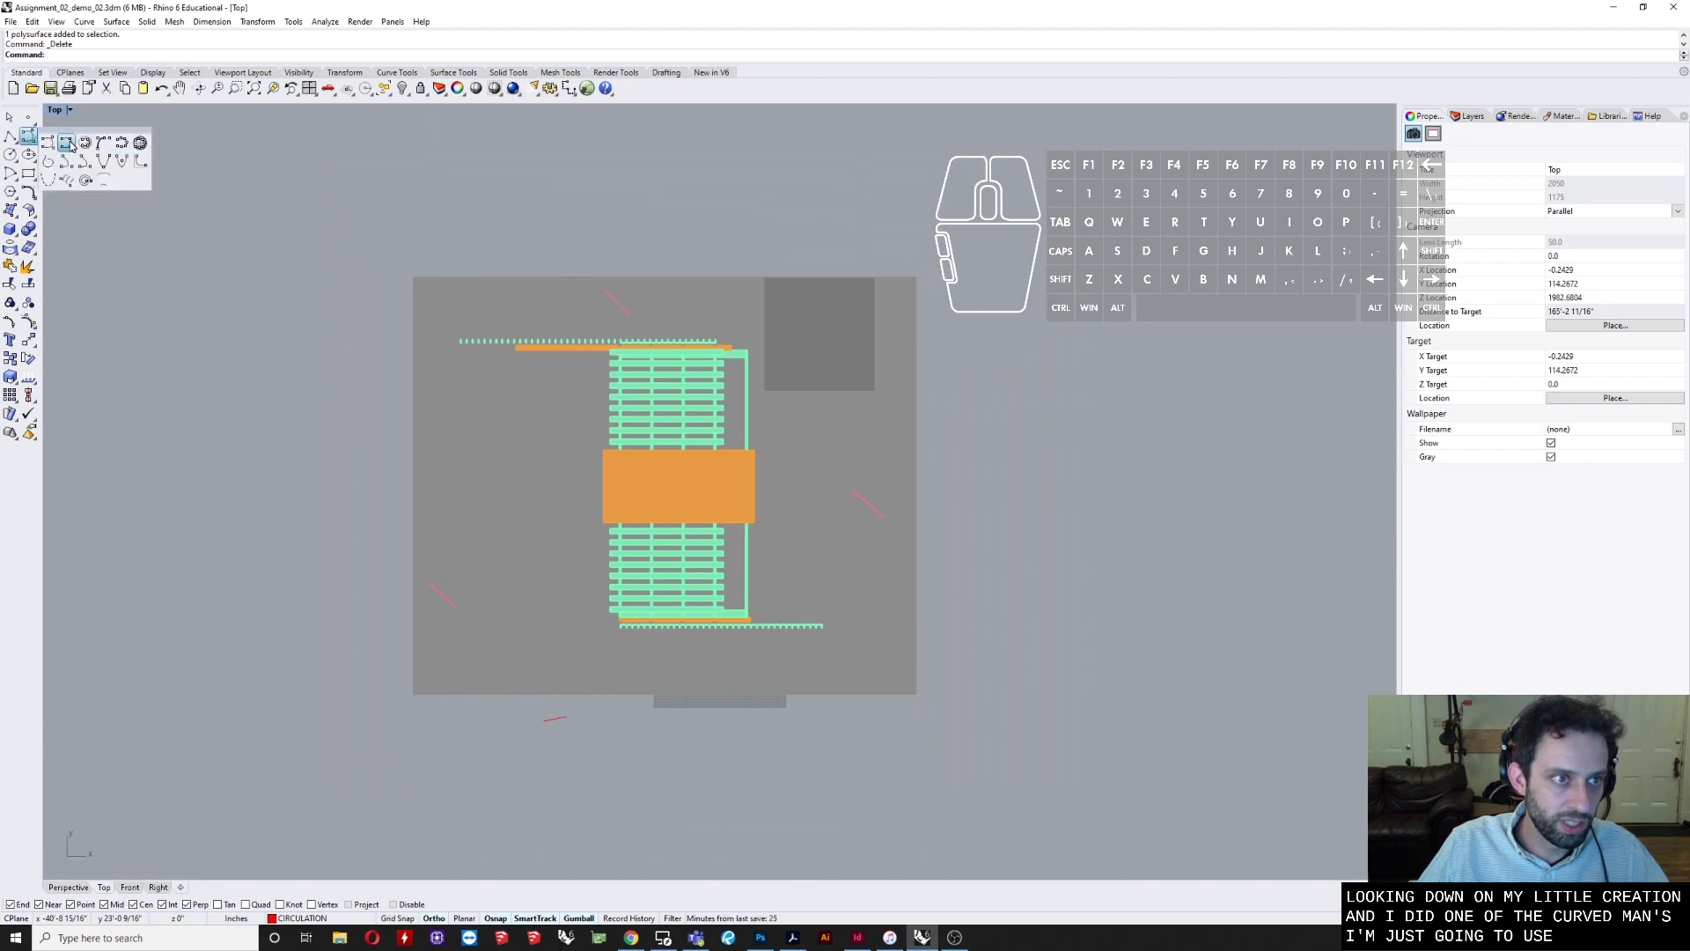
{"action": "left_click", "coordinate": [67, 142]}
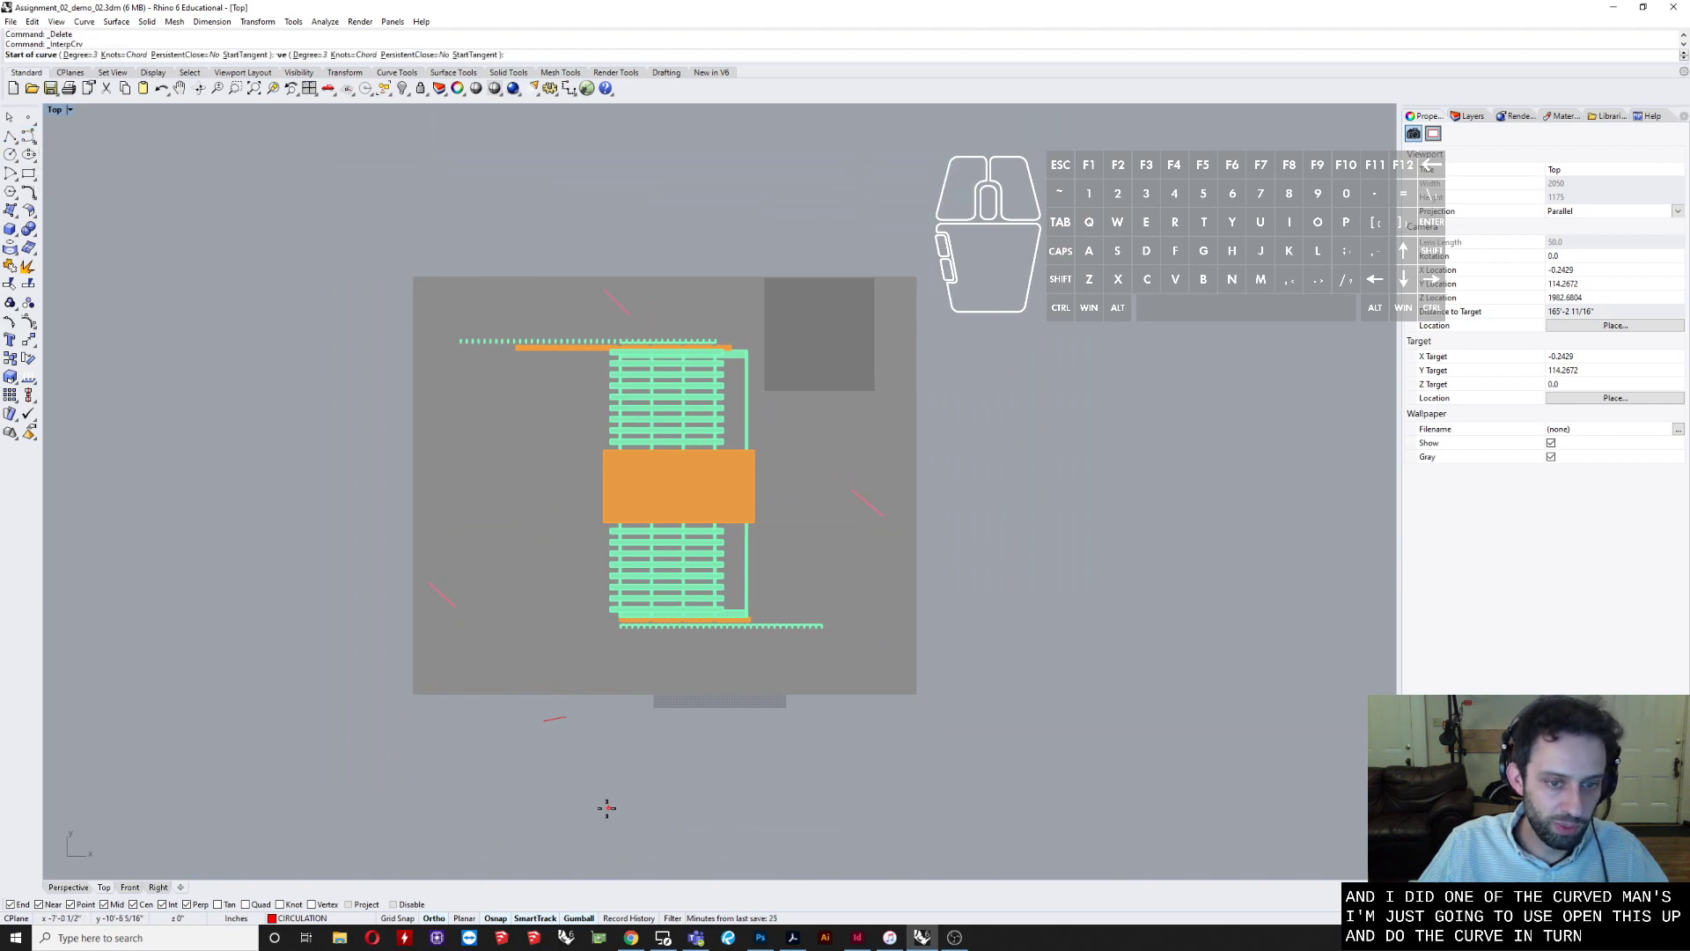
{"action": "left_click", "coordinate": [559, 750]}
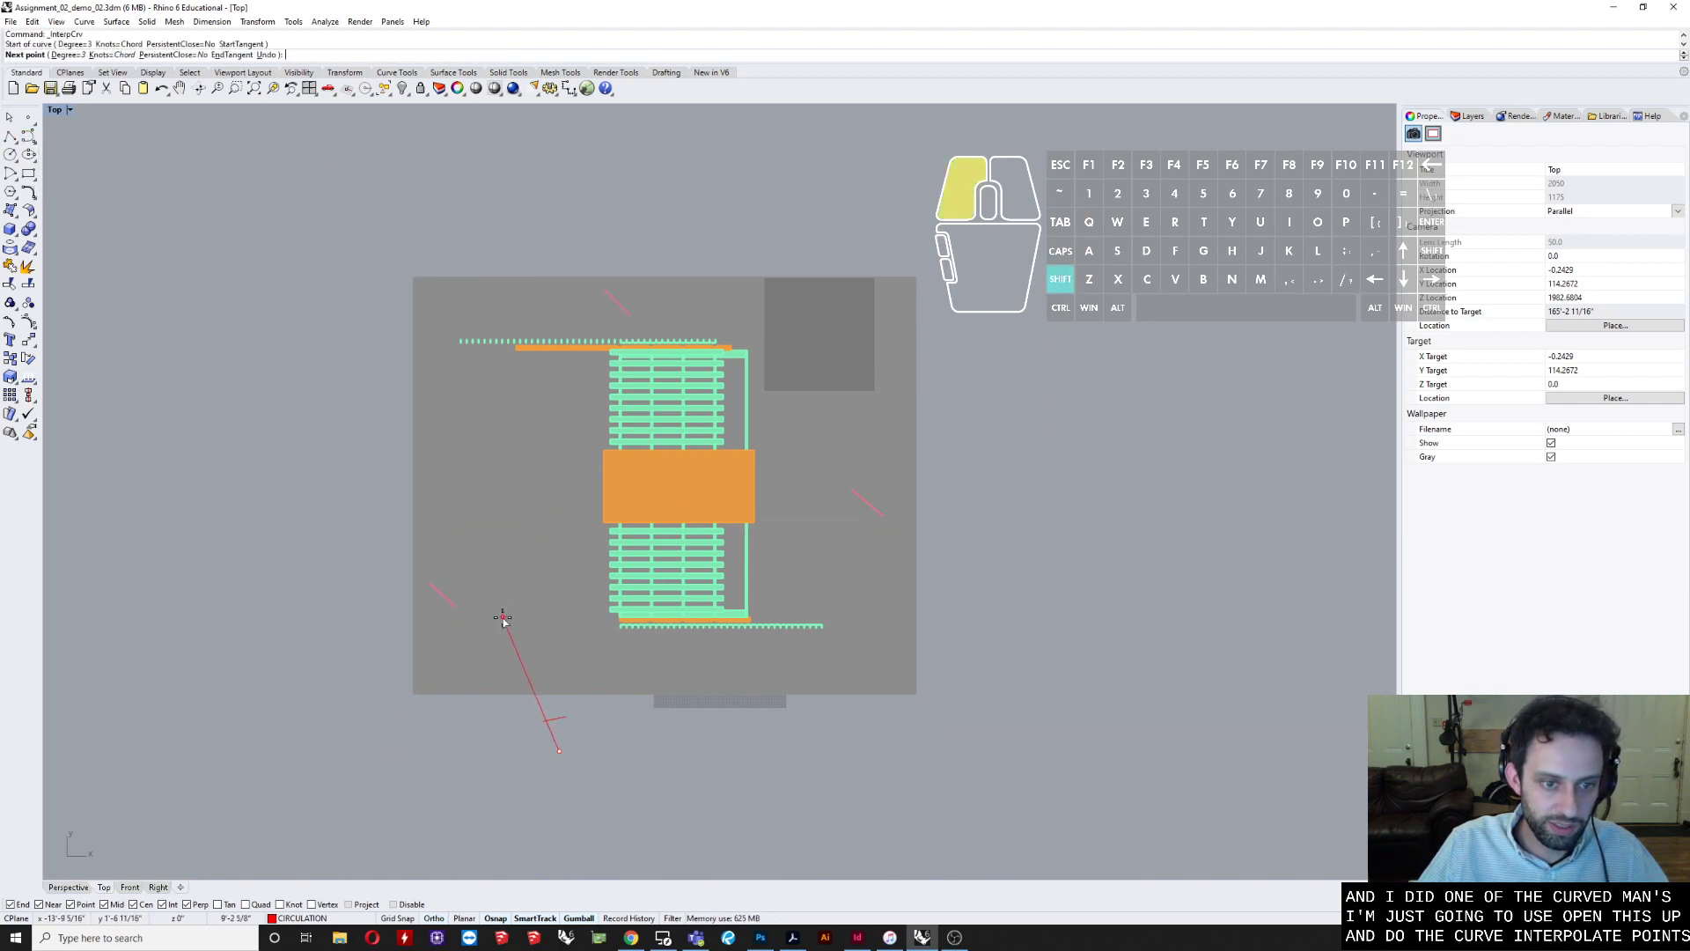
{"action": "left_click", "coordinate": [502, 617]}
{"action": "left_click", "coordinate": [465, 519]}
{"action": "left_click", "coordinate": [514, 430]}
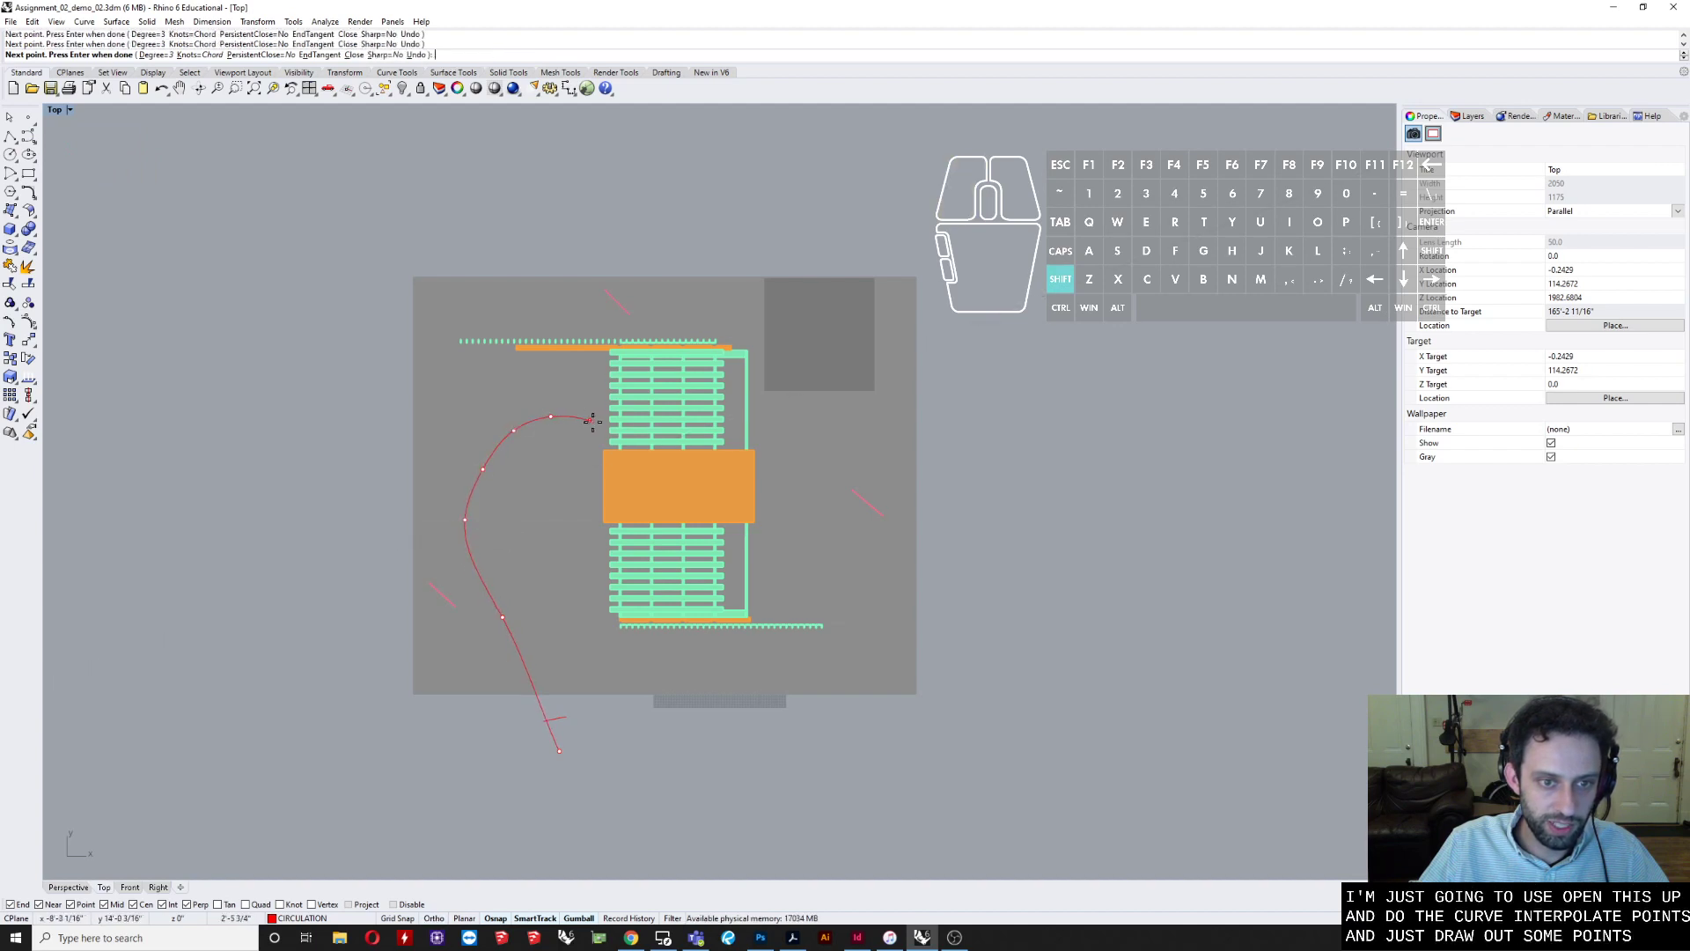
{"action": "left_click", "coordinate": [550, 416]}
{"action": "left_click", "coordinate": [794, 498]}
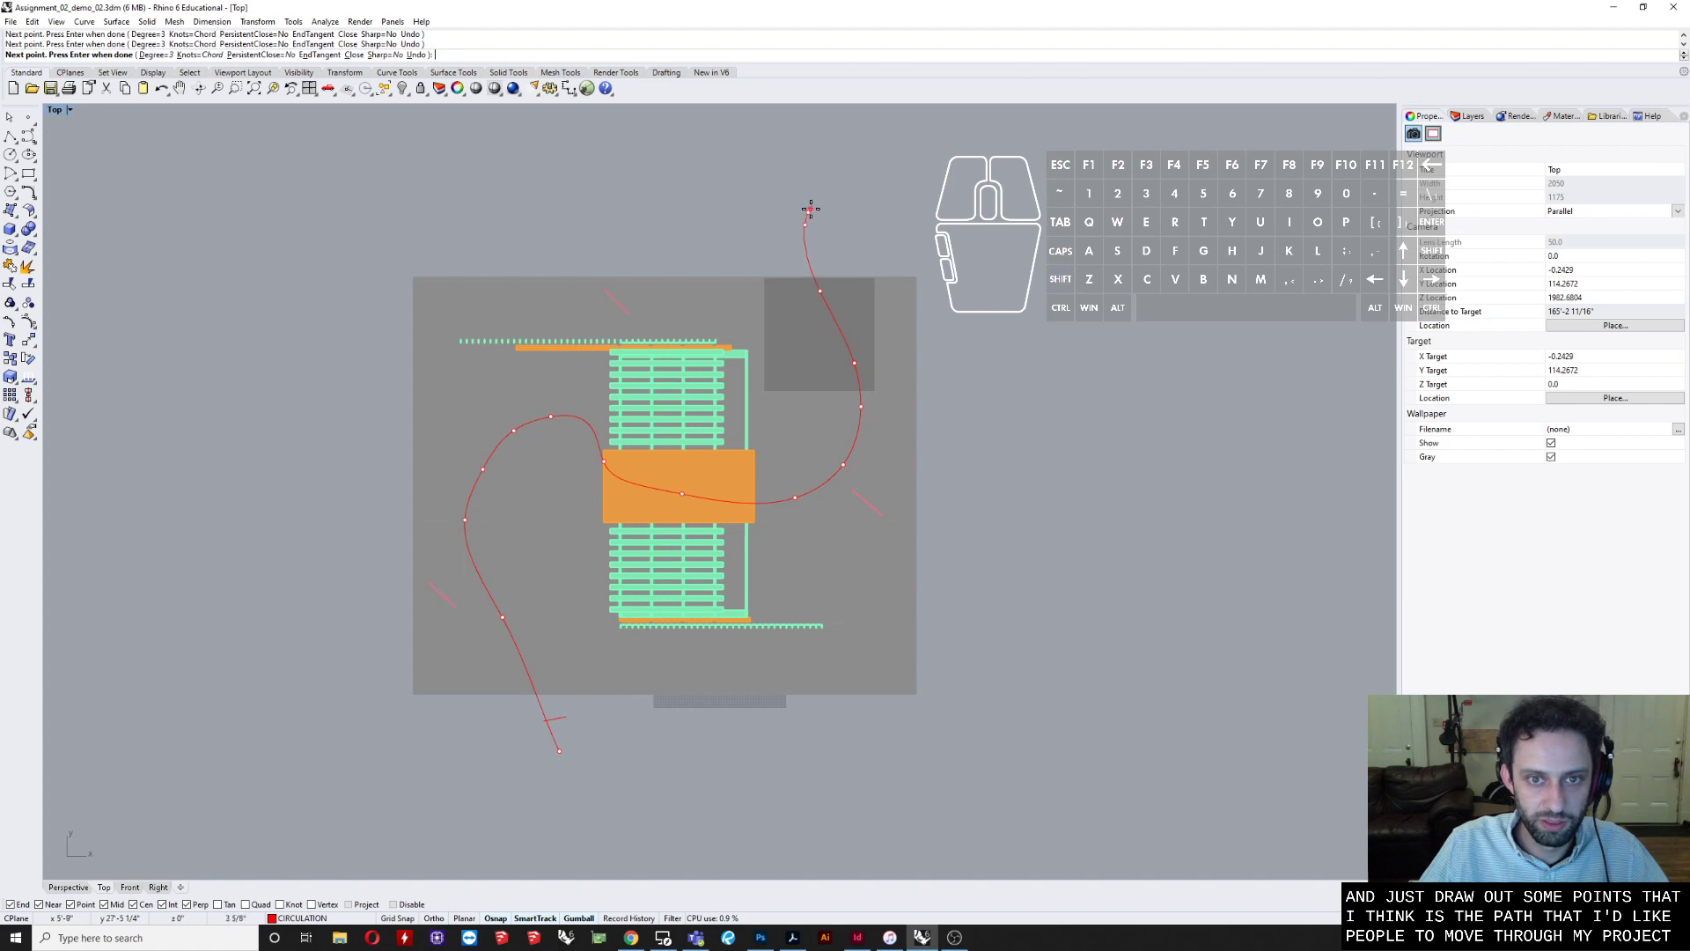
{"action": "key", "text": "Return"}
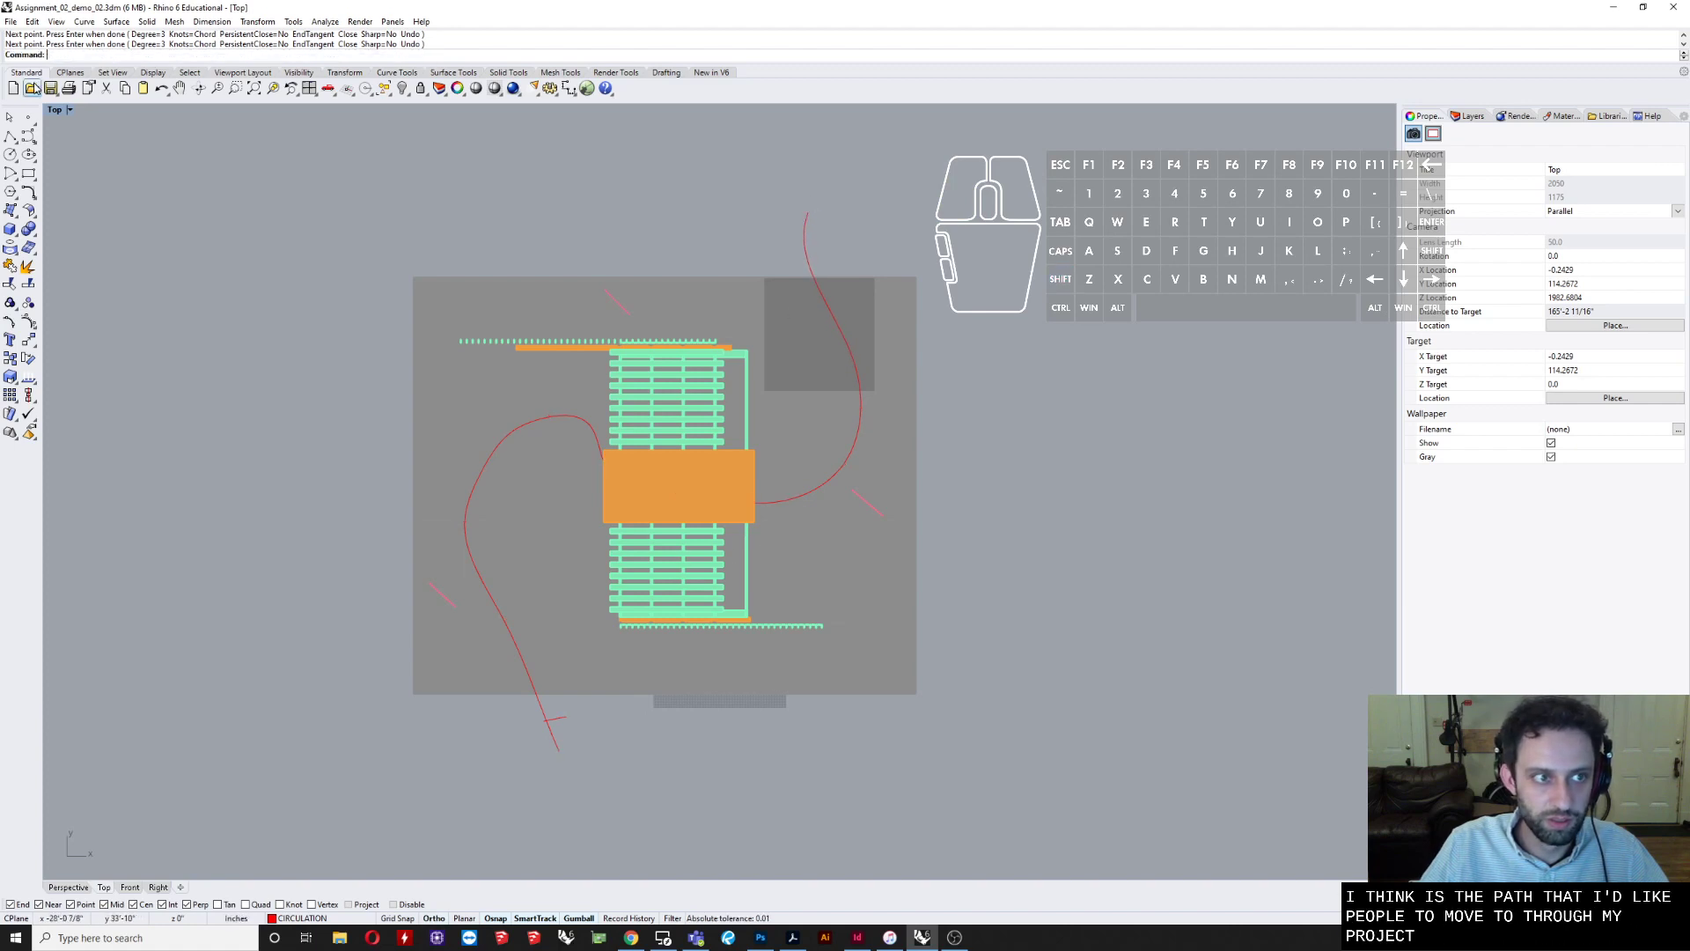
- Check the interpolated curve's height in the Perspective view and undo the curve
{"action": "double_click", "coordinate": [54, 109]}
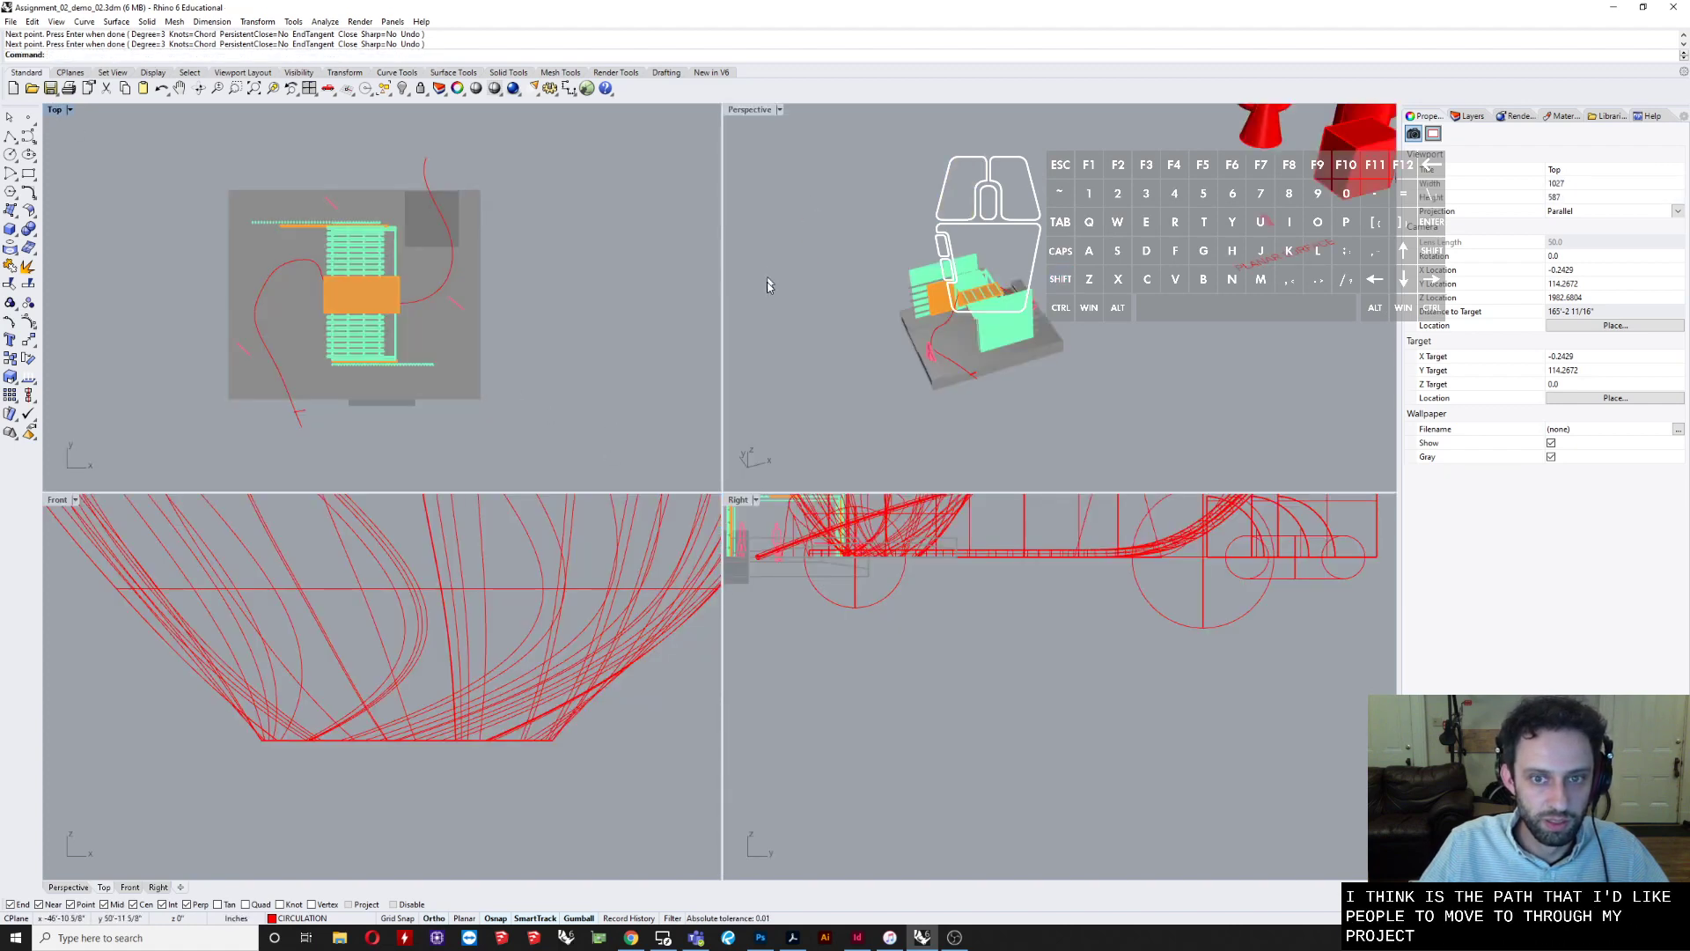
{"action": "scroll", "coordinate": [957, 401], "scroll_direction": "up", "scroll_amount": 10}
{"action": "right_click_drag", "start_coordinate": [1011, 356], "coordinate": [995, 484]}
{"action": "right_click_drag", "start_coordinate": [949, 28], "coordinate": [977, 37], "text": "shift"}
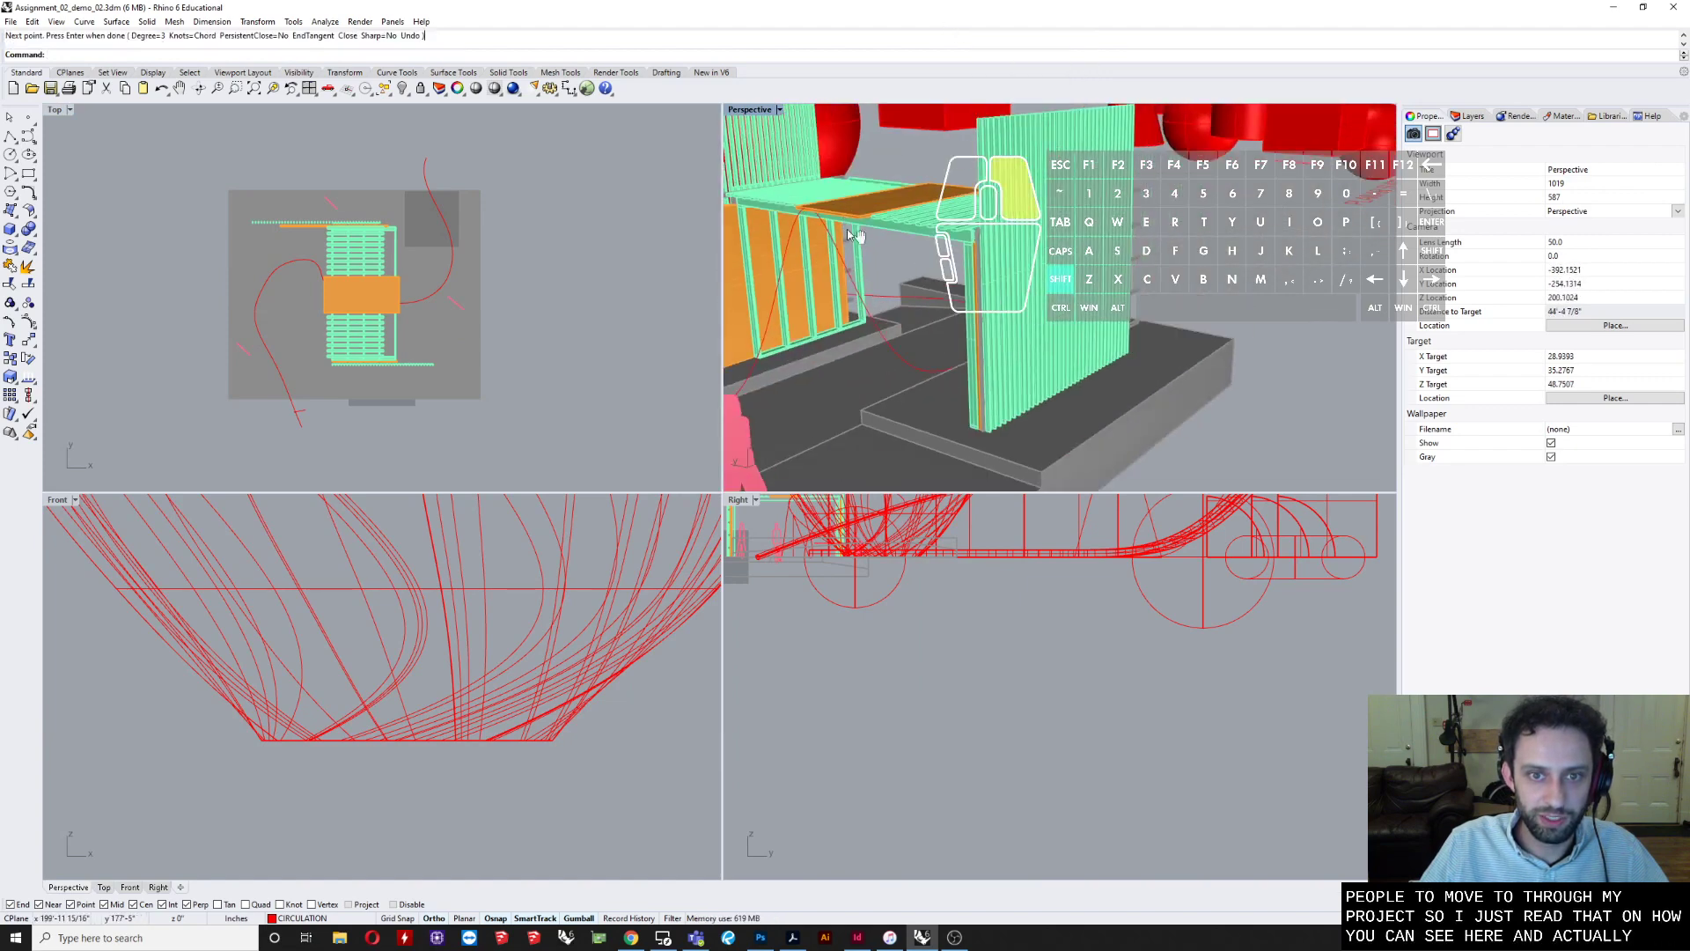
{"action": "right_click_drag", "start_coordinate": [857, 236], "coordinate": [956, 204], "text": "shift"}
{"action": "key", "text": "ctrl+z"}
- Draw an S-shaped control-point curve with Project on in the Top view, from below the base through the orange roof panel to past its upper edge
{"action": "left_click", "coordinate": [9, 139]}
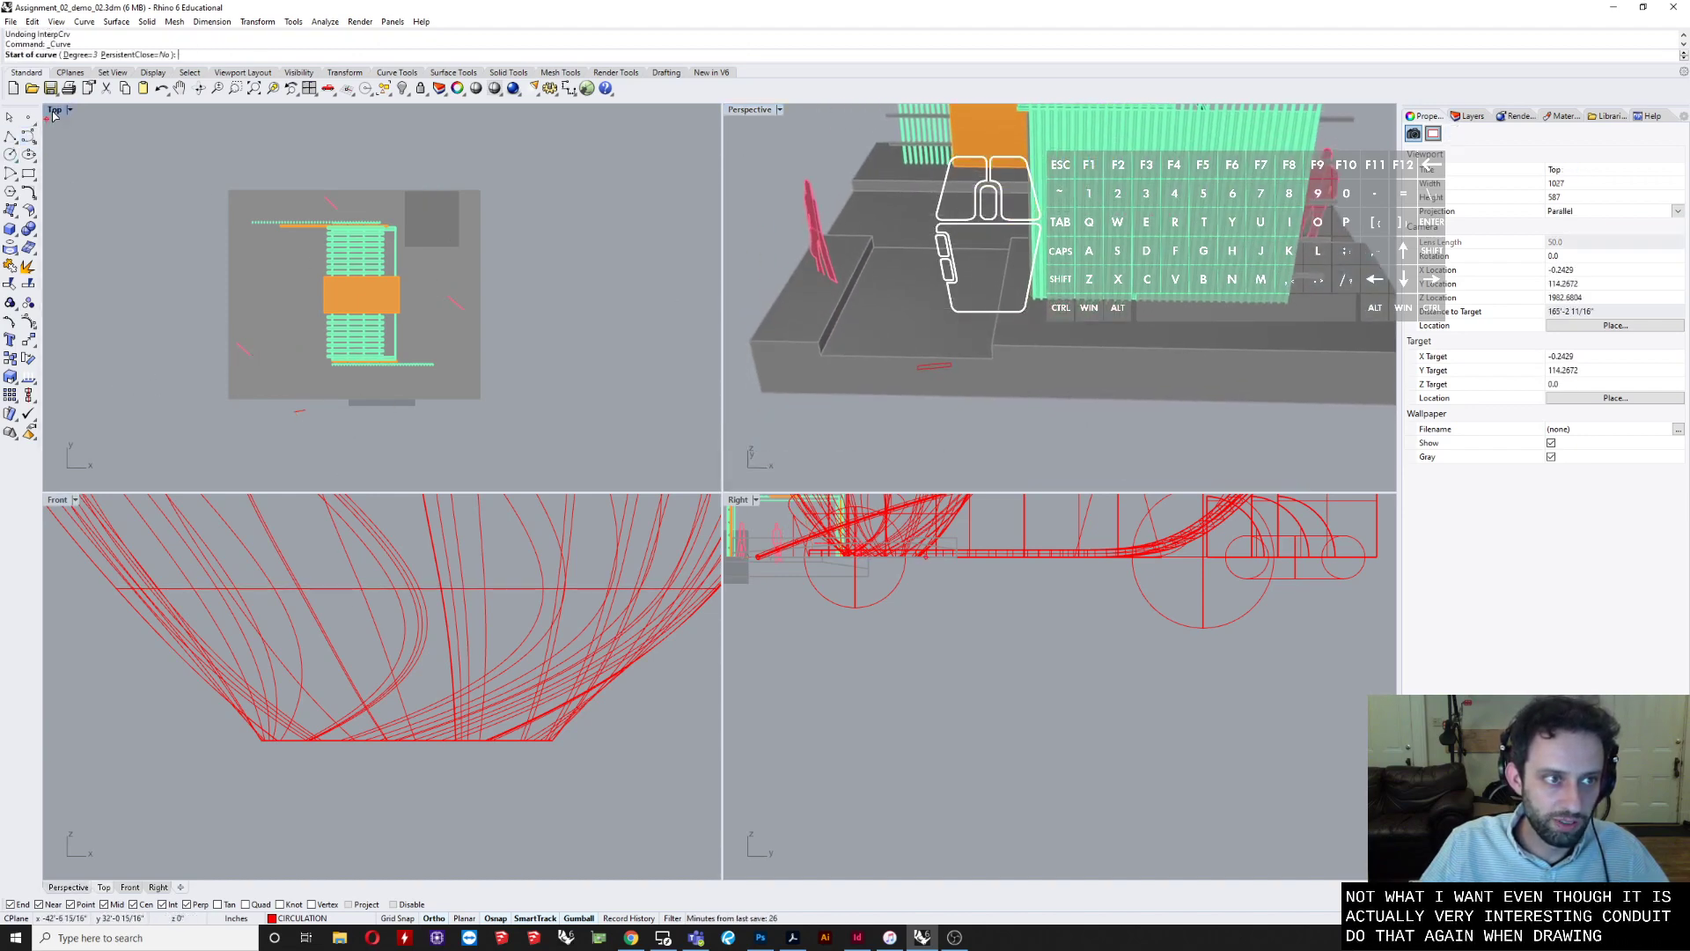
{"action": "double_click", "coordinate": [55, 111]}
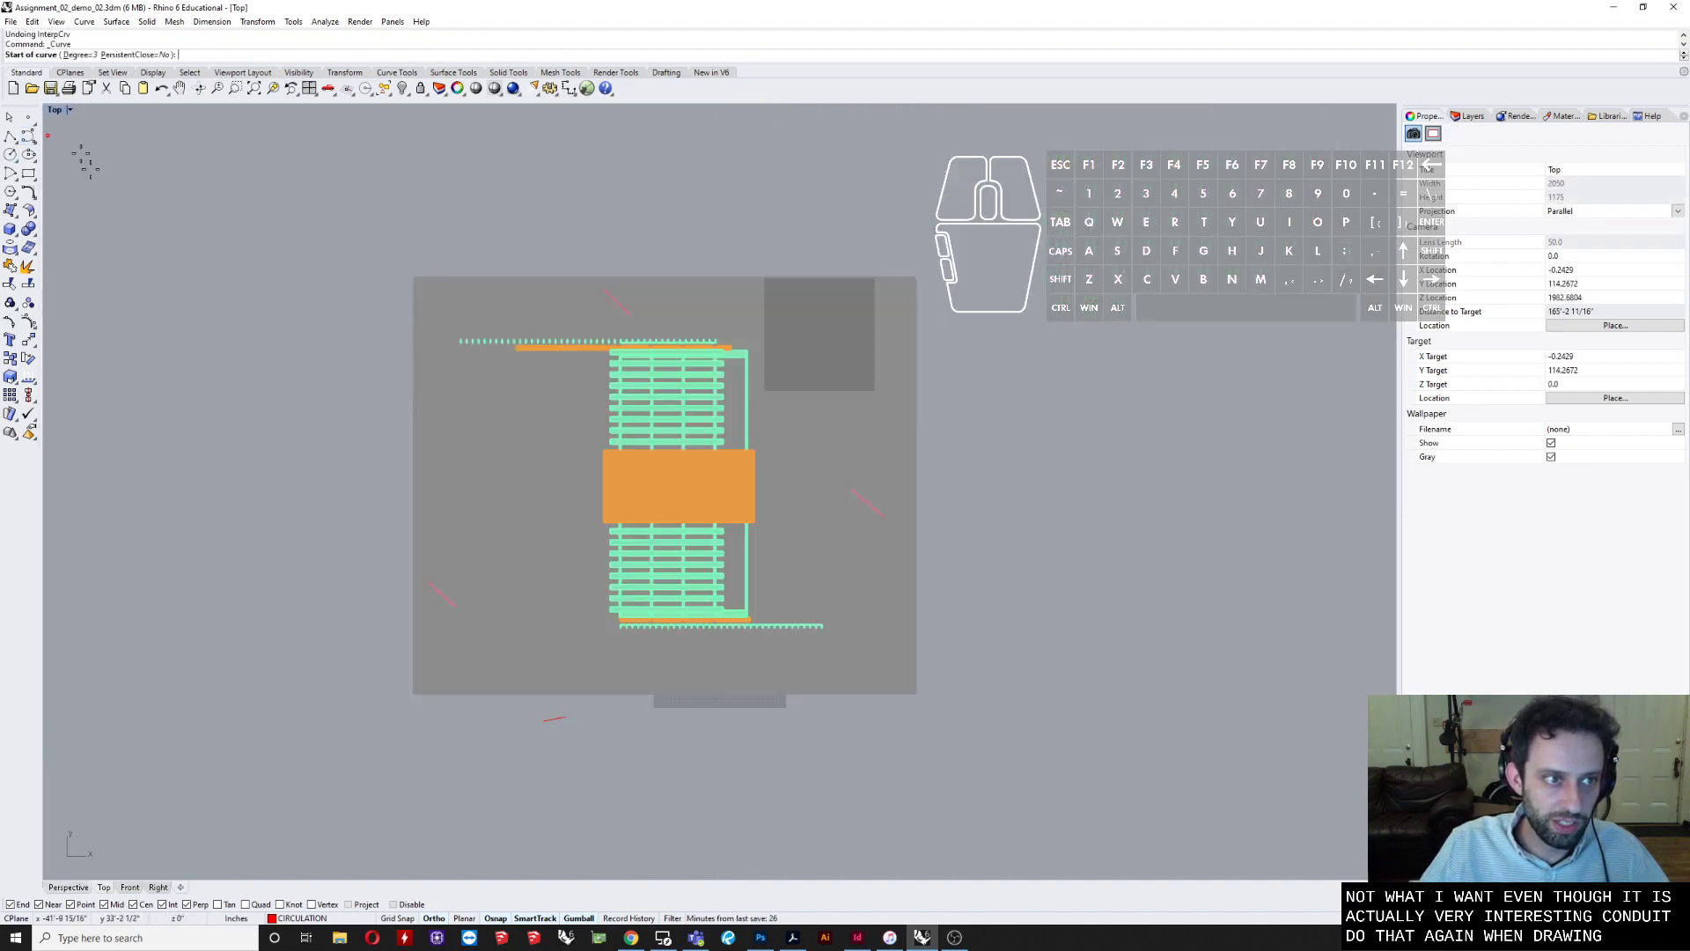
{"action": "left_click", "coordinate": [368, 905]}
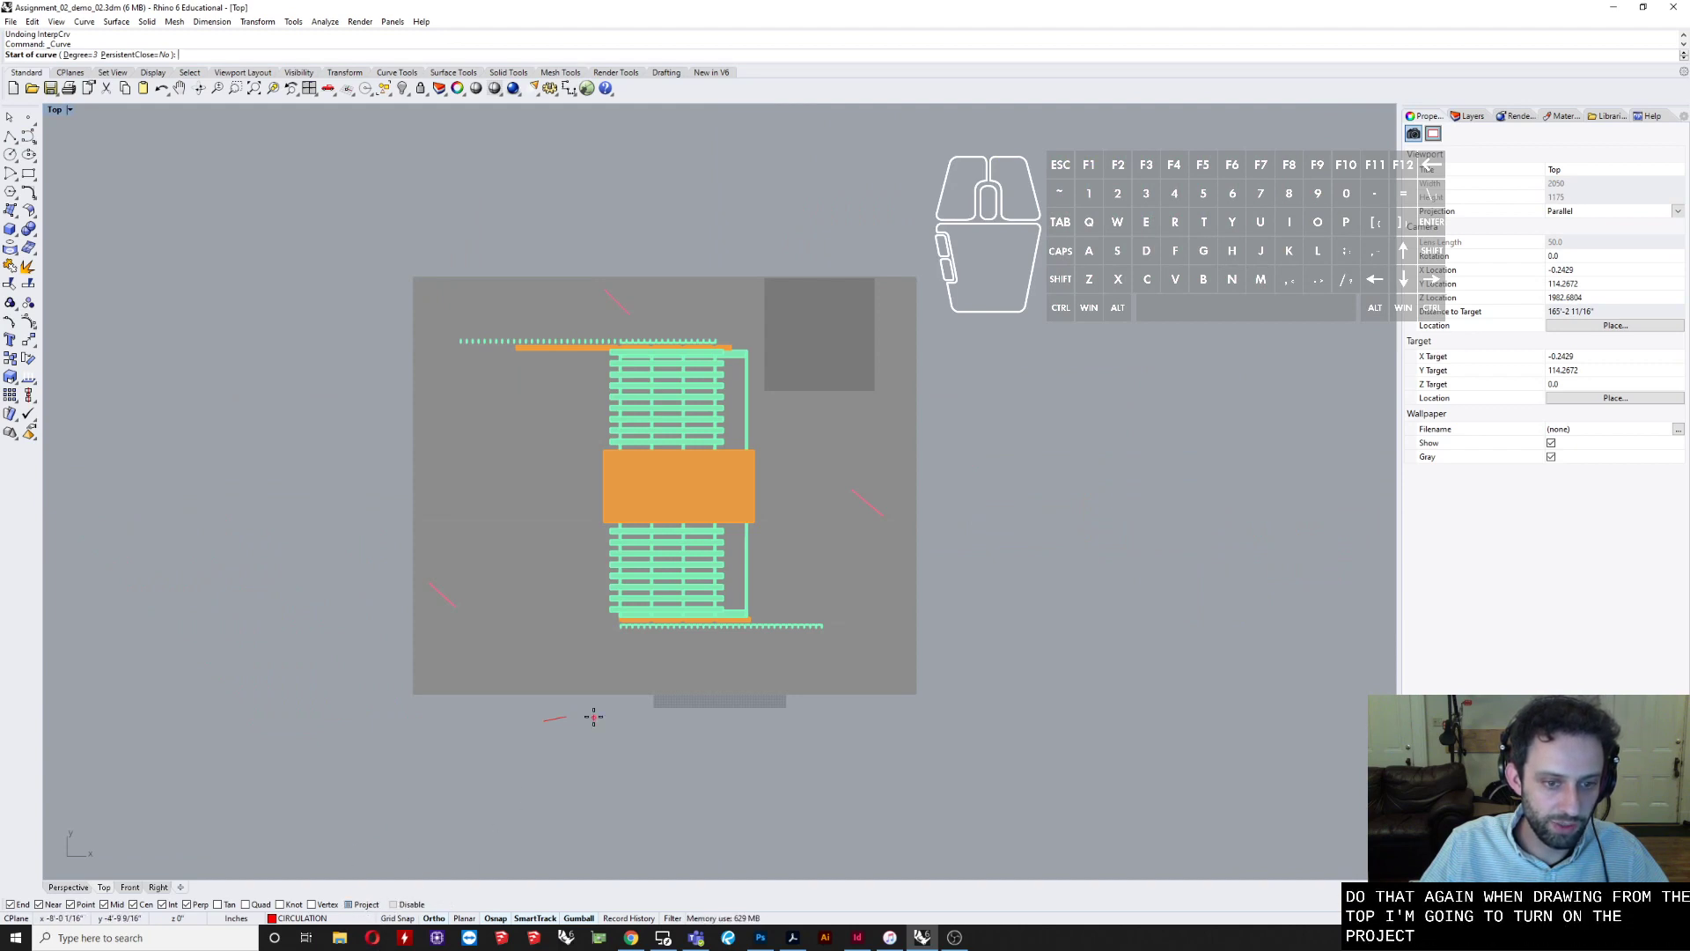
{"action": "scroll", "coordinate": [577, 730], "scroll_direction": "up", "scroll_amount": 8}
{"action": "left_click", "coordinate": [615, 801]}
{"action": "right_click_drag", "start_coordinate": [573, 611], "coordinate": [622, 726], "text": "shift"}
{"action": "scroll", "coordinate": [622, 726], "scroll_direction": "down", "scroll_amount": 4, "text": "shift"}
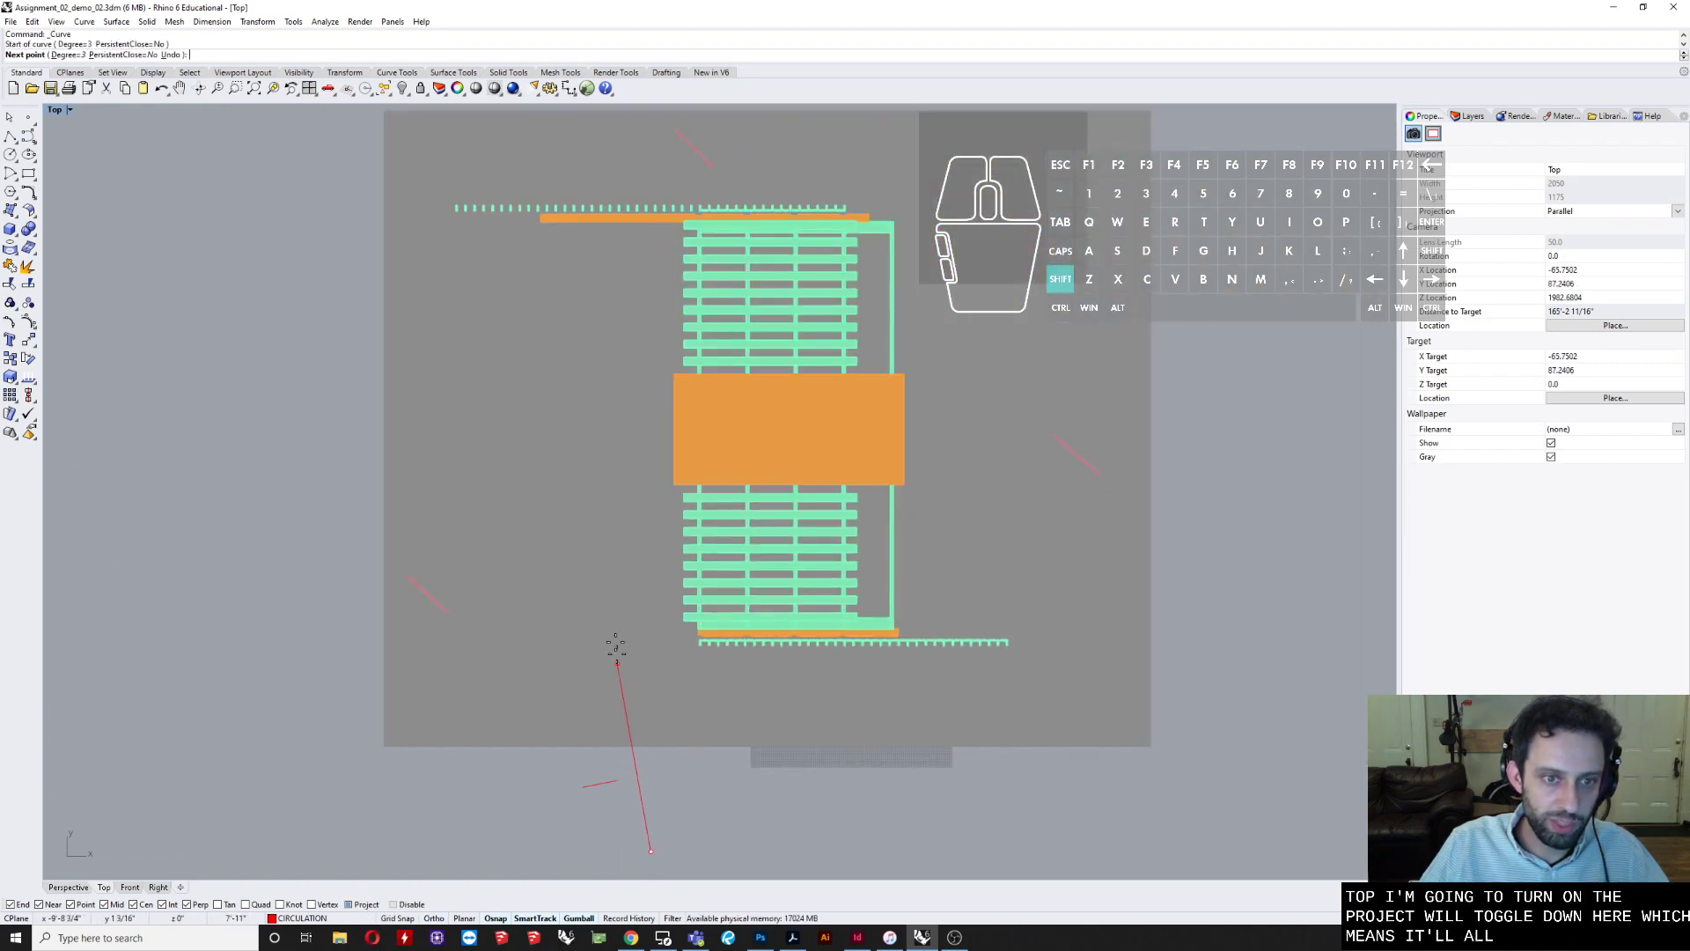
{"action": "left_click", "coordinate": [538, 608]}
{"action": "left_click", "coordinate": [537, 480]}
{"action": "left_click", "coordinate": [538, 428]}
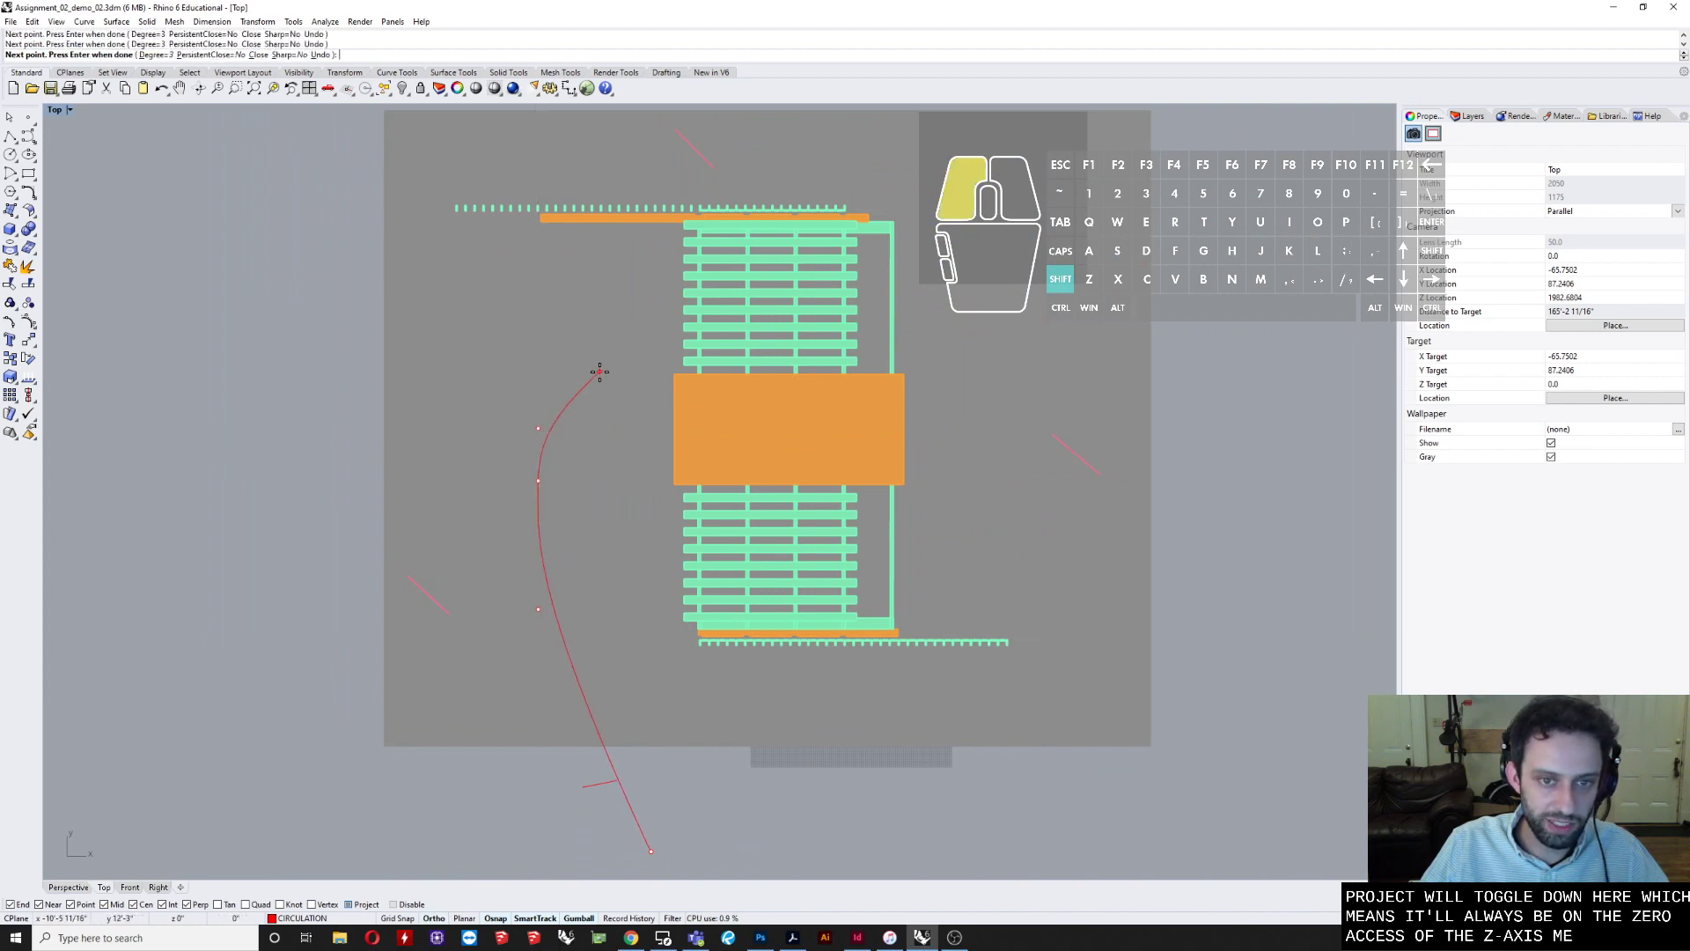
{"action": "left_click", "coordinate": [672, 353]}
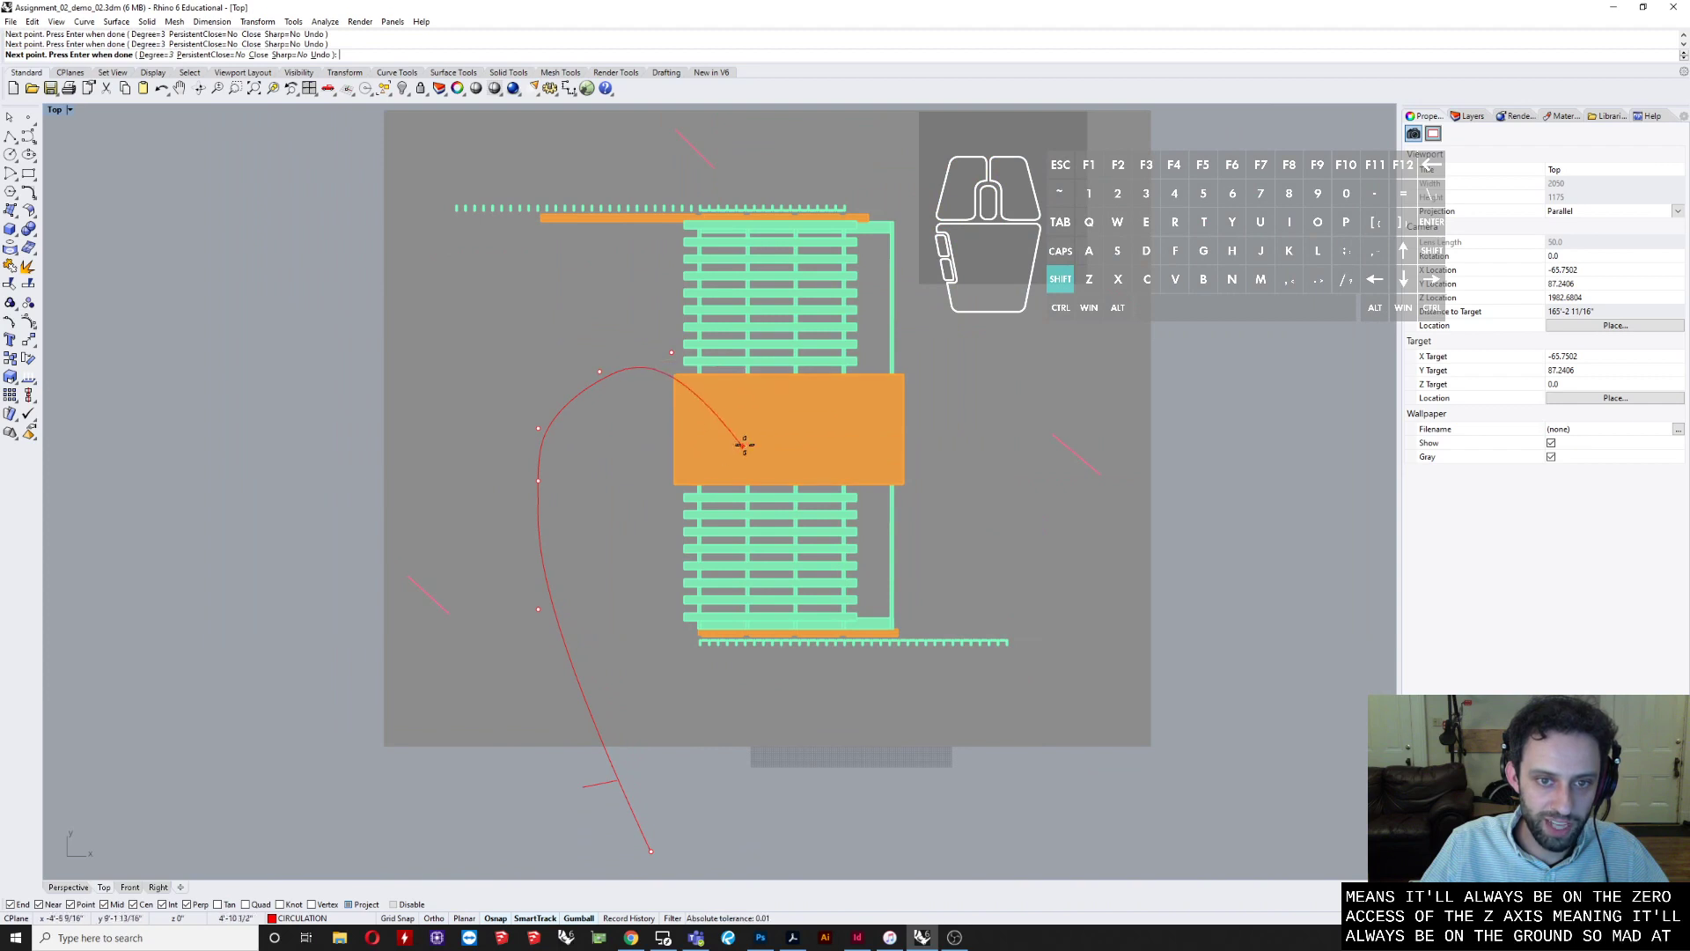
{"action": "left_click", "coordinate": [748, 441]}
{"action": "left_click", "coordinate": [903, 440]}
{"action": "right_click_drag", "start_coordinate": [941, 420], "coordinate": [800, 640], "text": "shift"}
{"action": "left_click", "coordinate": [867, 606]}
{"action": "left_click", "coordinate": [883, 530]}
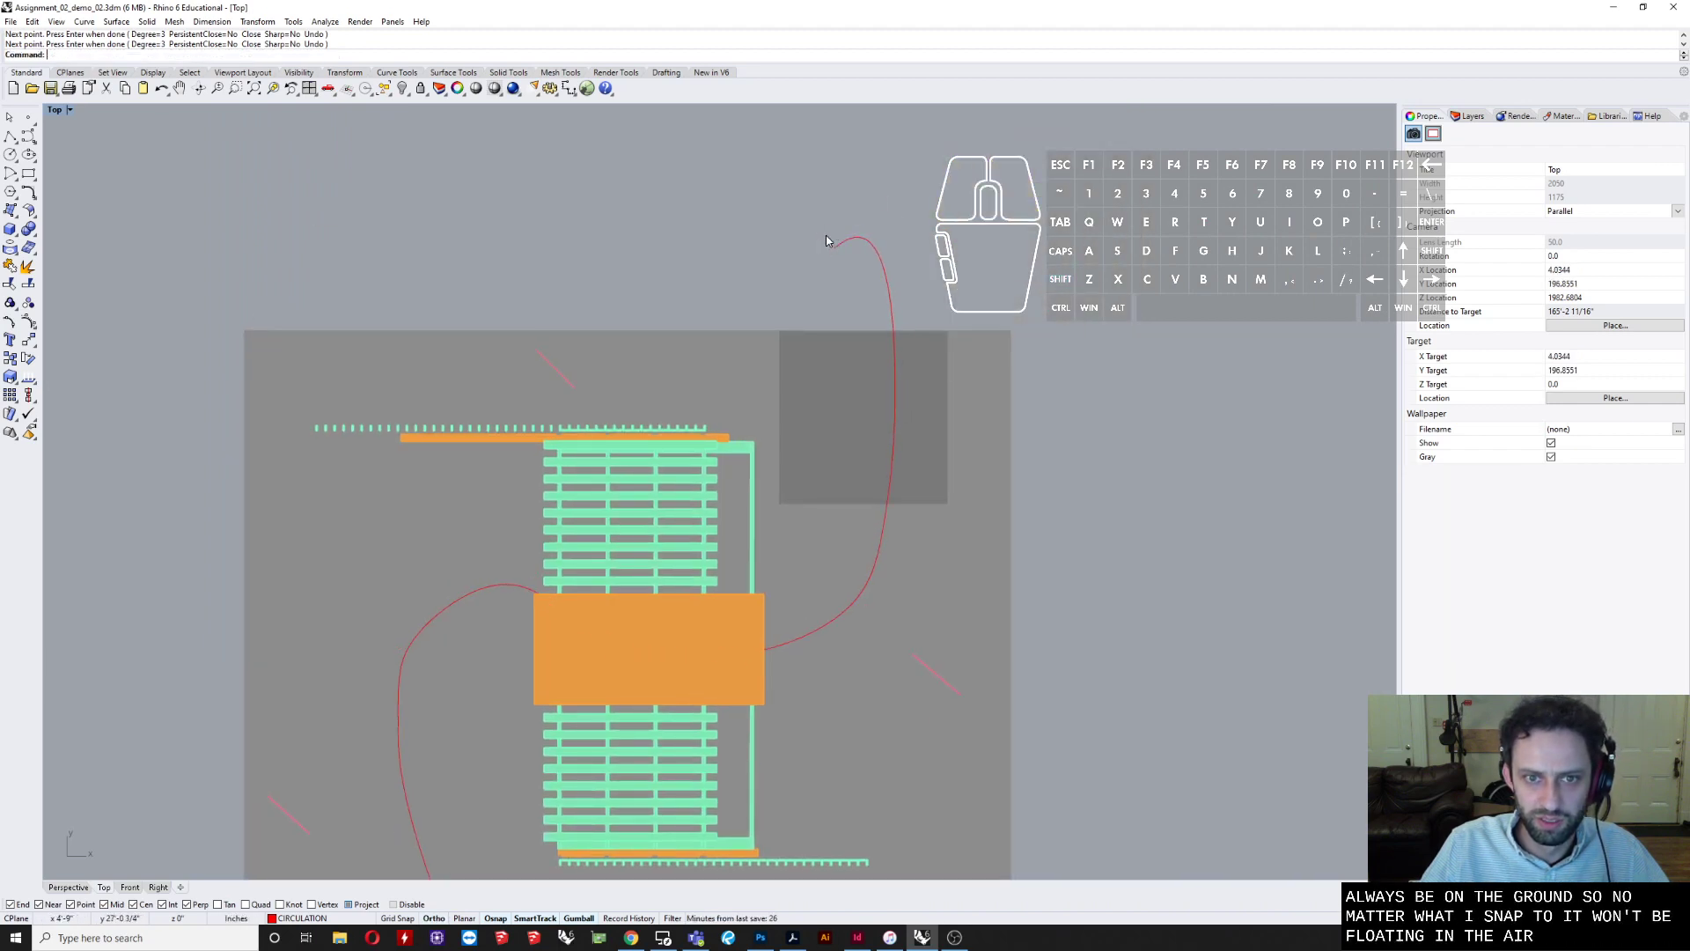
- Check the new path curve in the Perspective view and delete the old profile curve at its front end
{"action": "scroll", "coordinate": [655, 266], "scroll_direction": "down", "scroll_amount": 6}
{"action": "right_click_drag", "start_coordinate": [572, 413], "coordinate": [611, 340]}
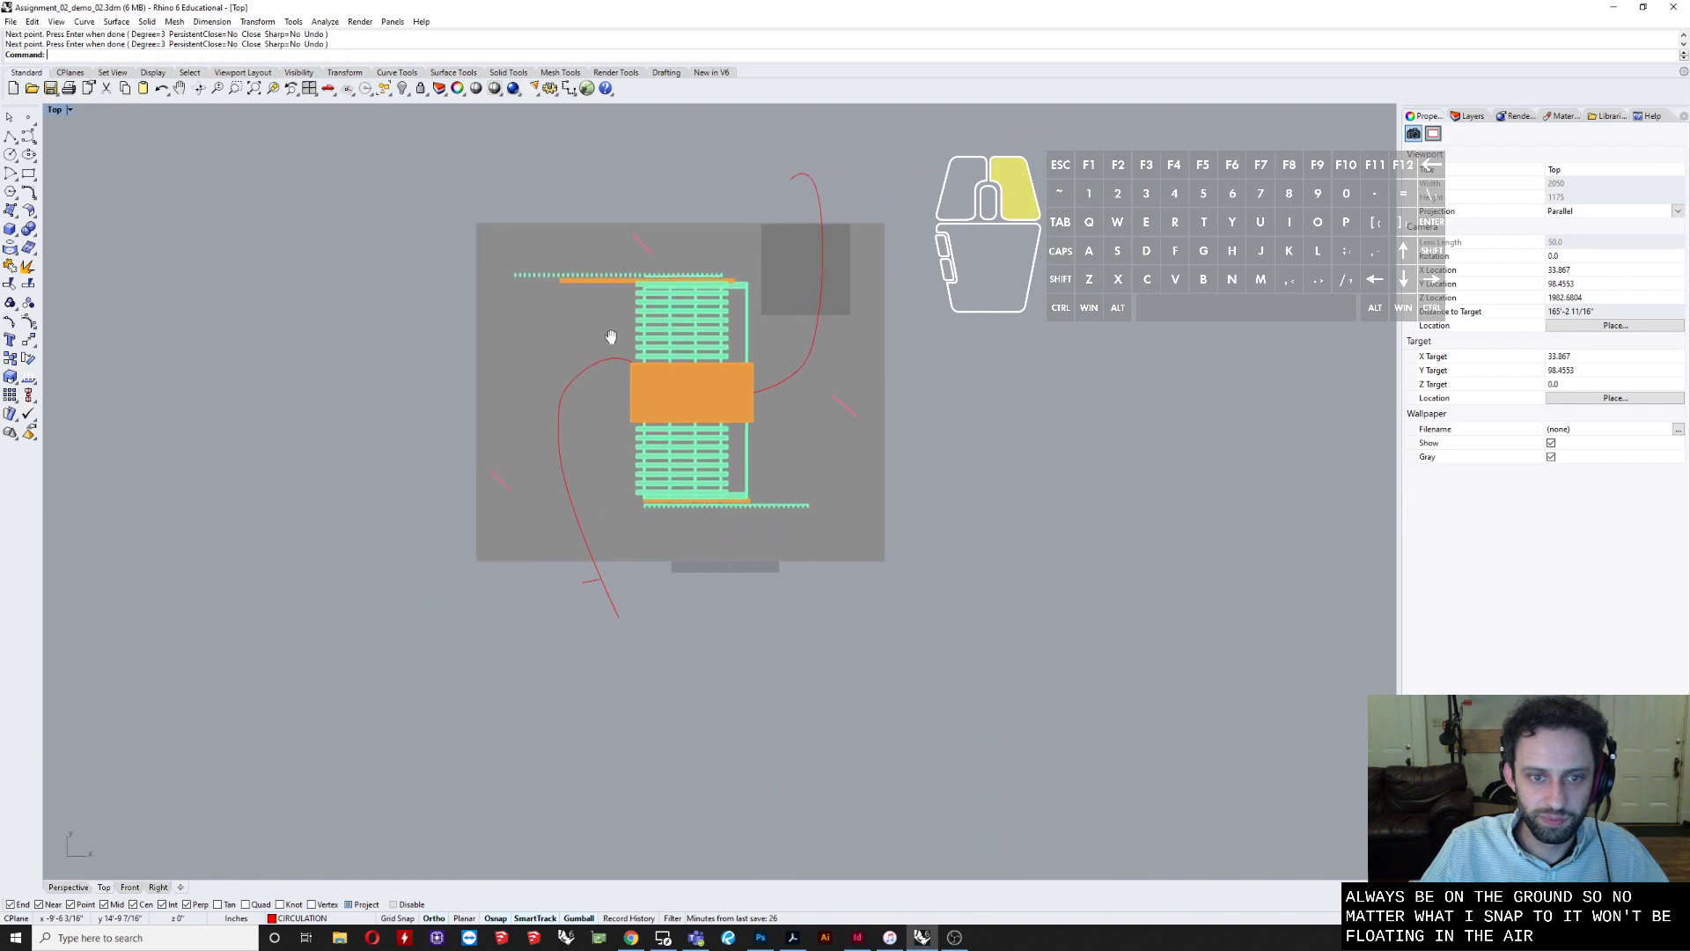
{"action": "double_click", "coordinate": [52, 111]}
{"action": "right_click_drag", "start_coordinate": [818, 281], "coordinate": [834, 336]}
{"action": "scroll", "coordinate": [871, 291], "scroll_direction": "up", "scroll_amount": 14}
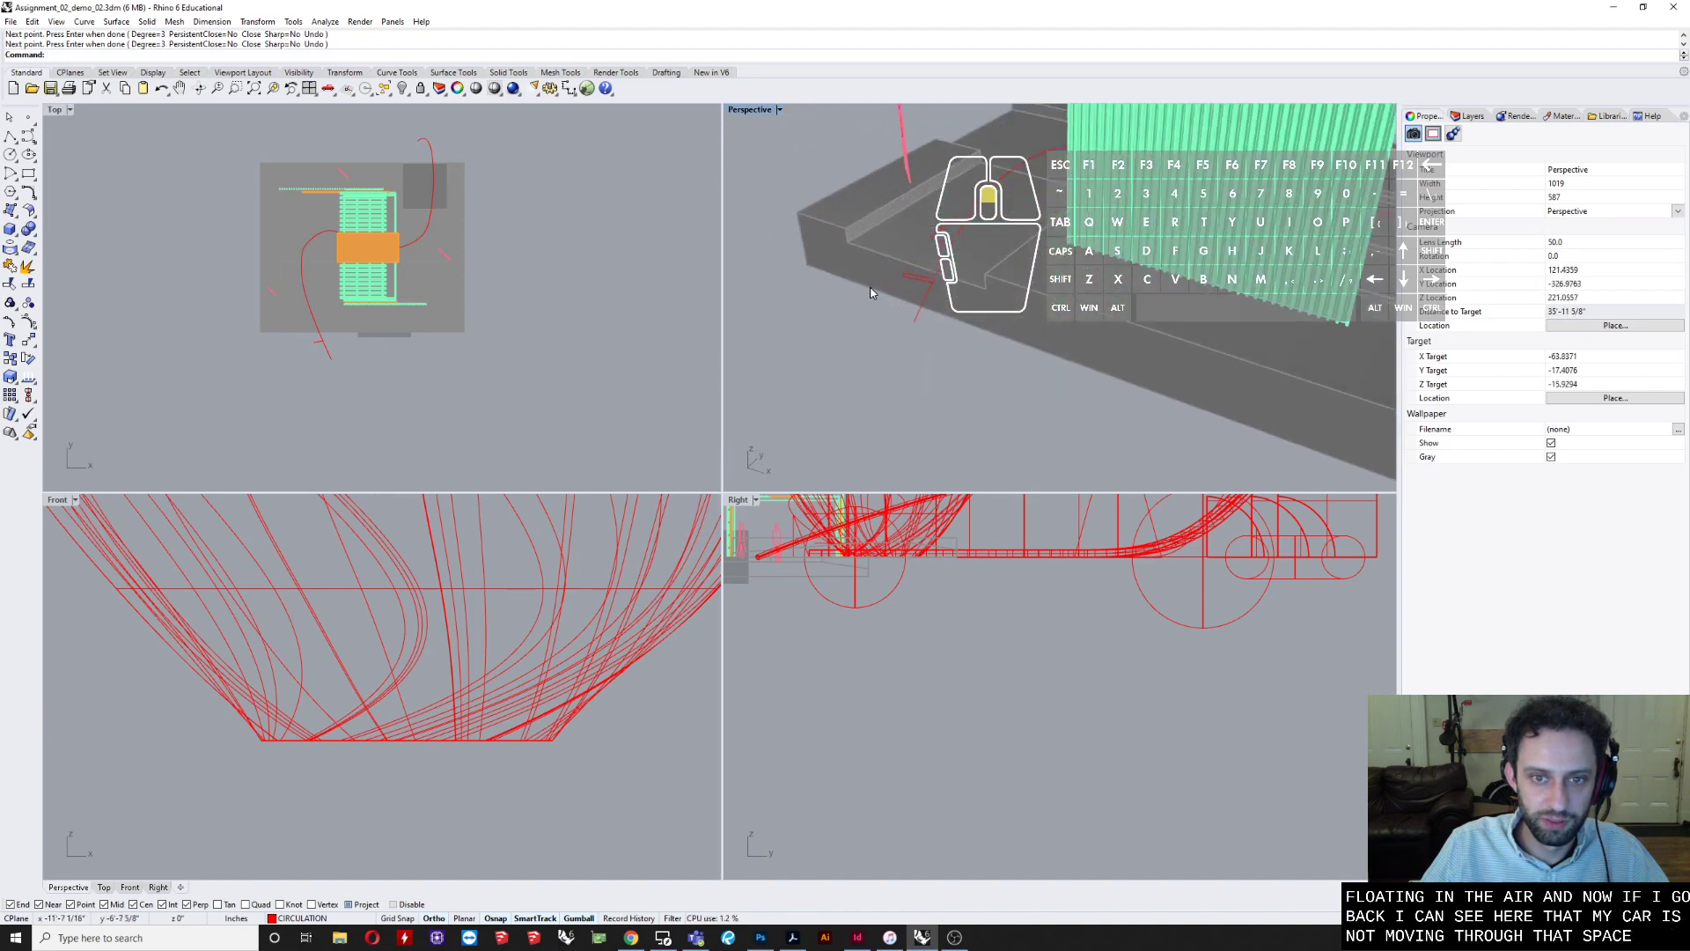
{"action": "left_click", "coordinate": [916, 254]}
{"action": "key", "text": "Delete"}
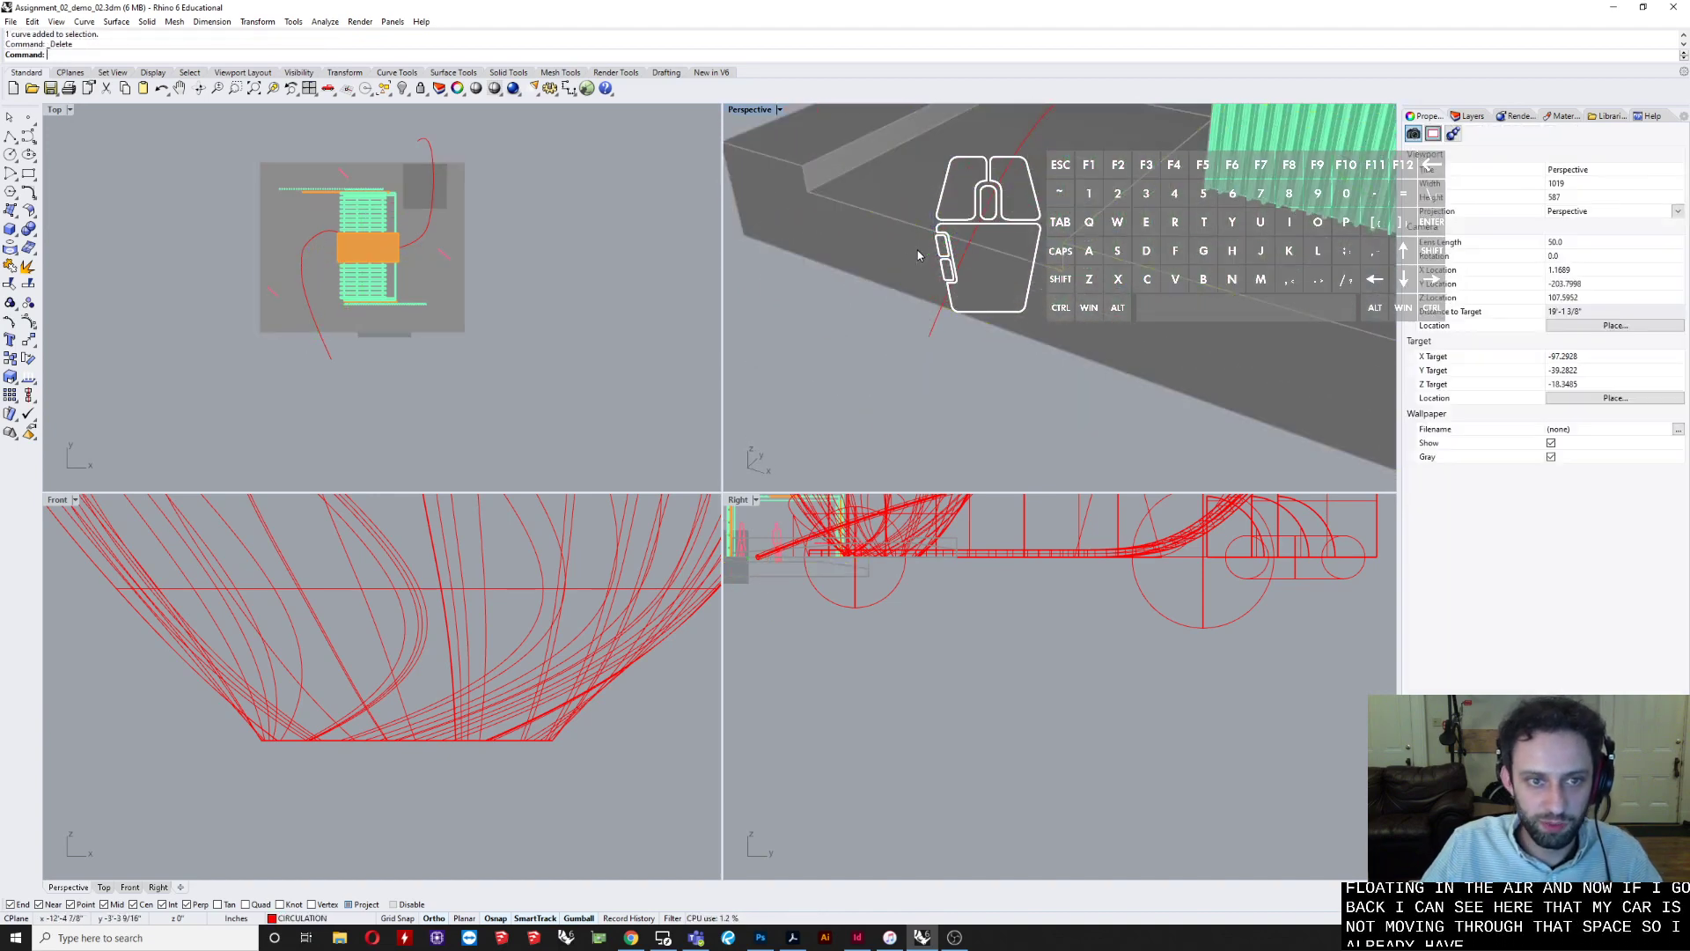
- Draw a low vertical rectangle about 3.4 inches high, with one bottom corner on the front end of the path curve
{"action": "left_click", "coordinate": [36, 181]}
{"action": "left_click", "coordinate": [86, 181]}
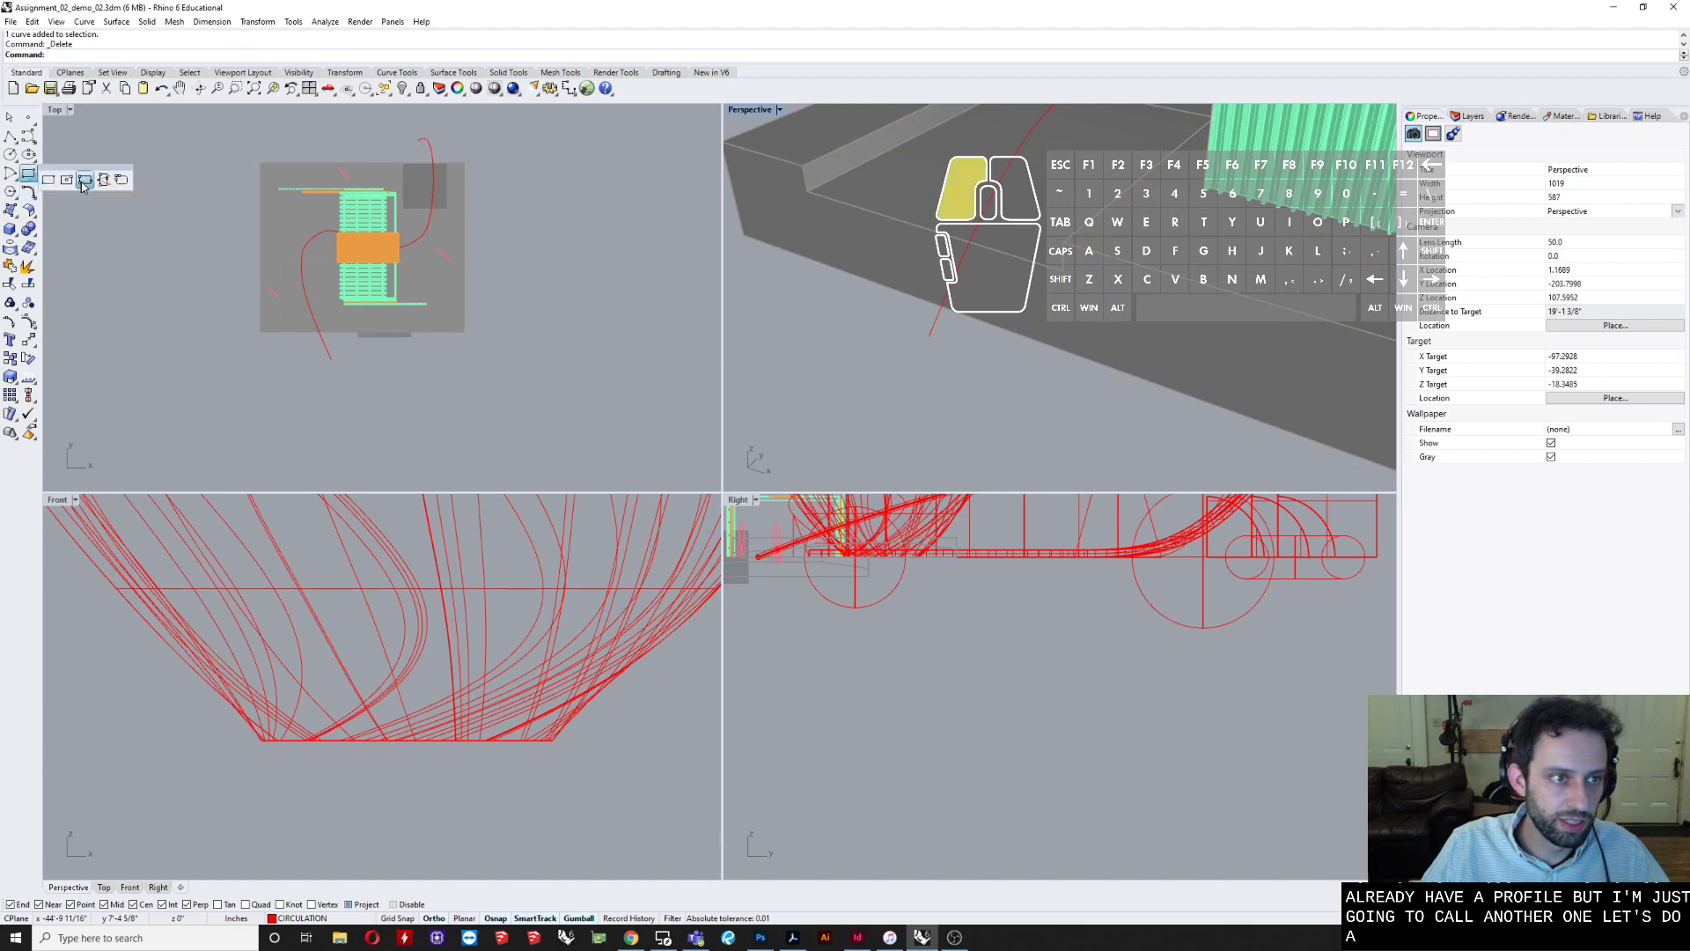
{"action": "left_click", "coordinate": [929, 342]}
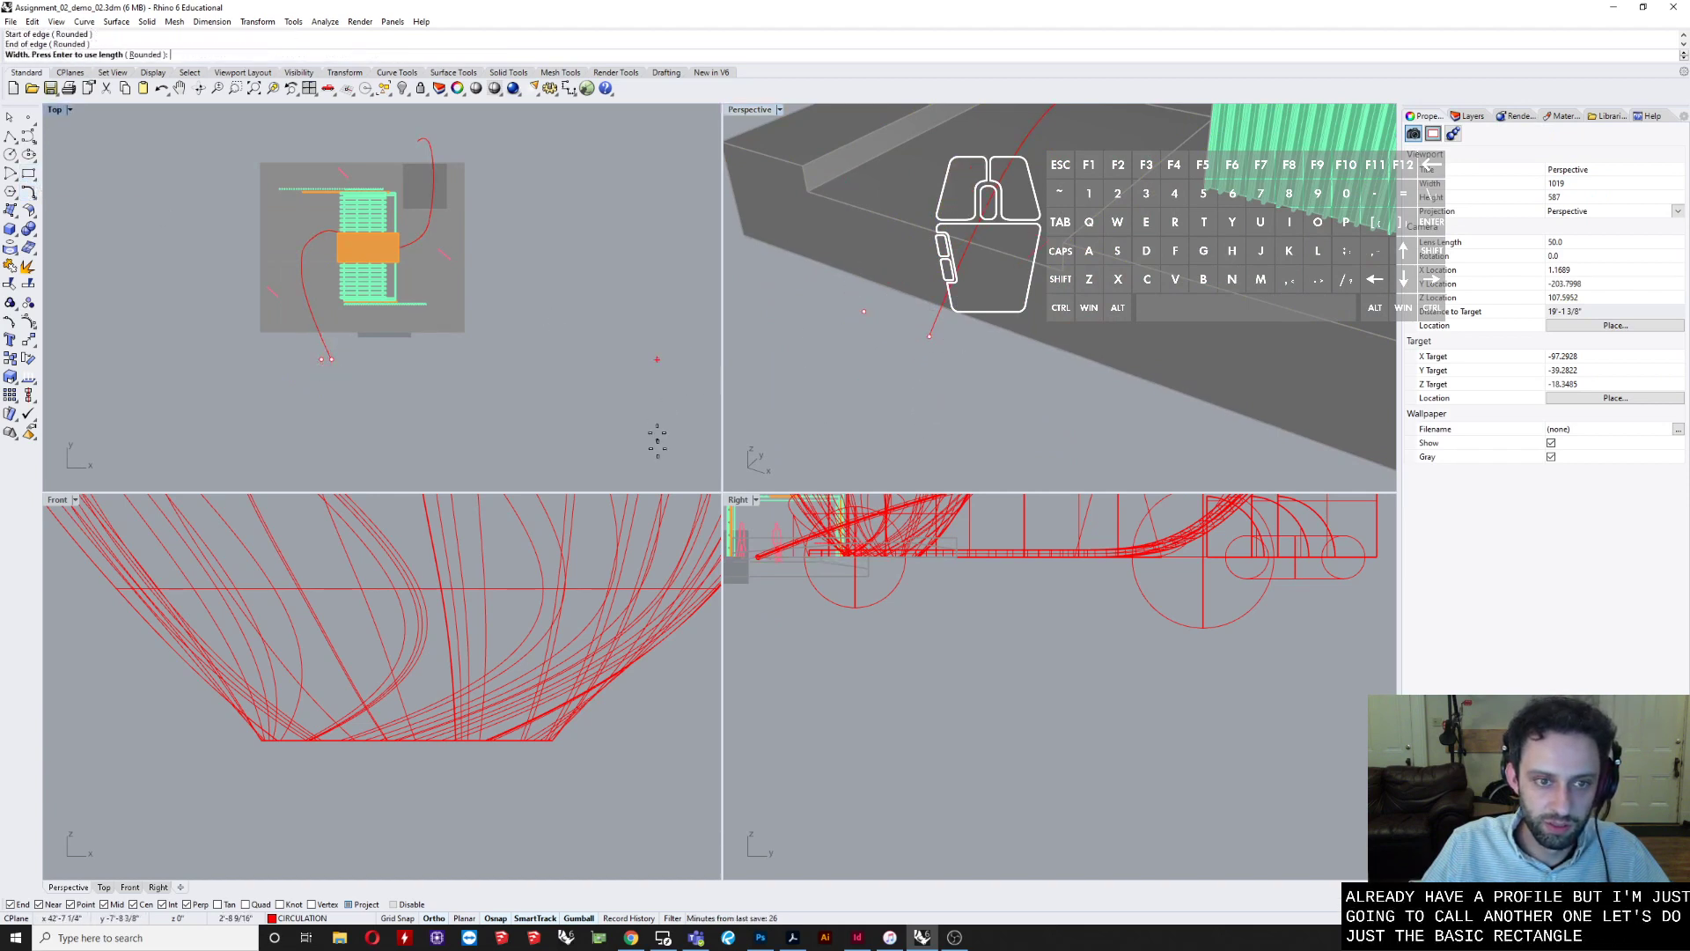
{"action": "scroll", "coordinate": [694, 649], "scroll_direction": "down", "scroll_amount": 8}
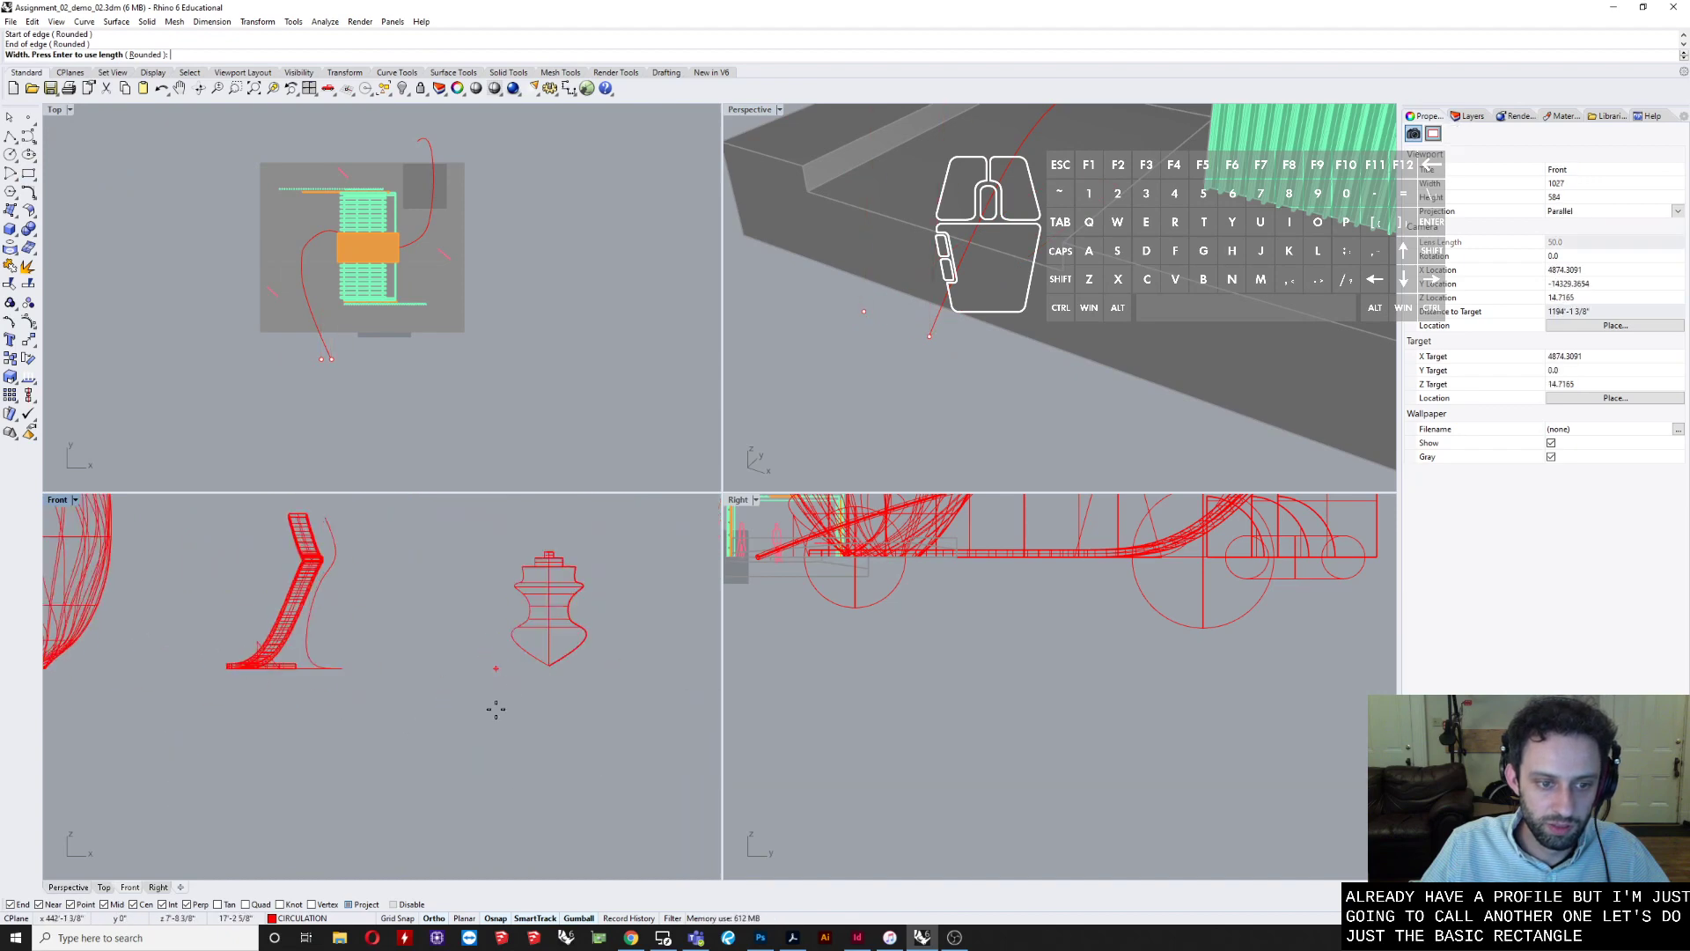
{"action": "scroll", "coordinate": [550, 693], "scroll_direction": "up", "scroll_amount": 10}
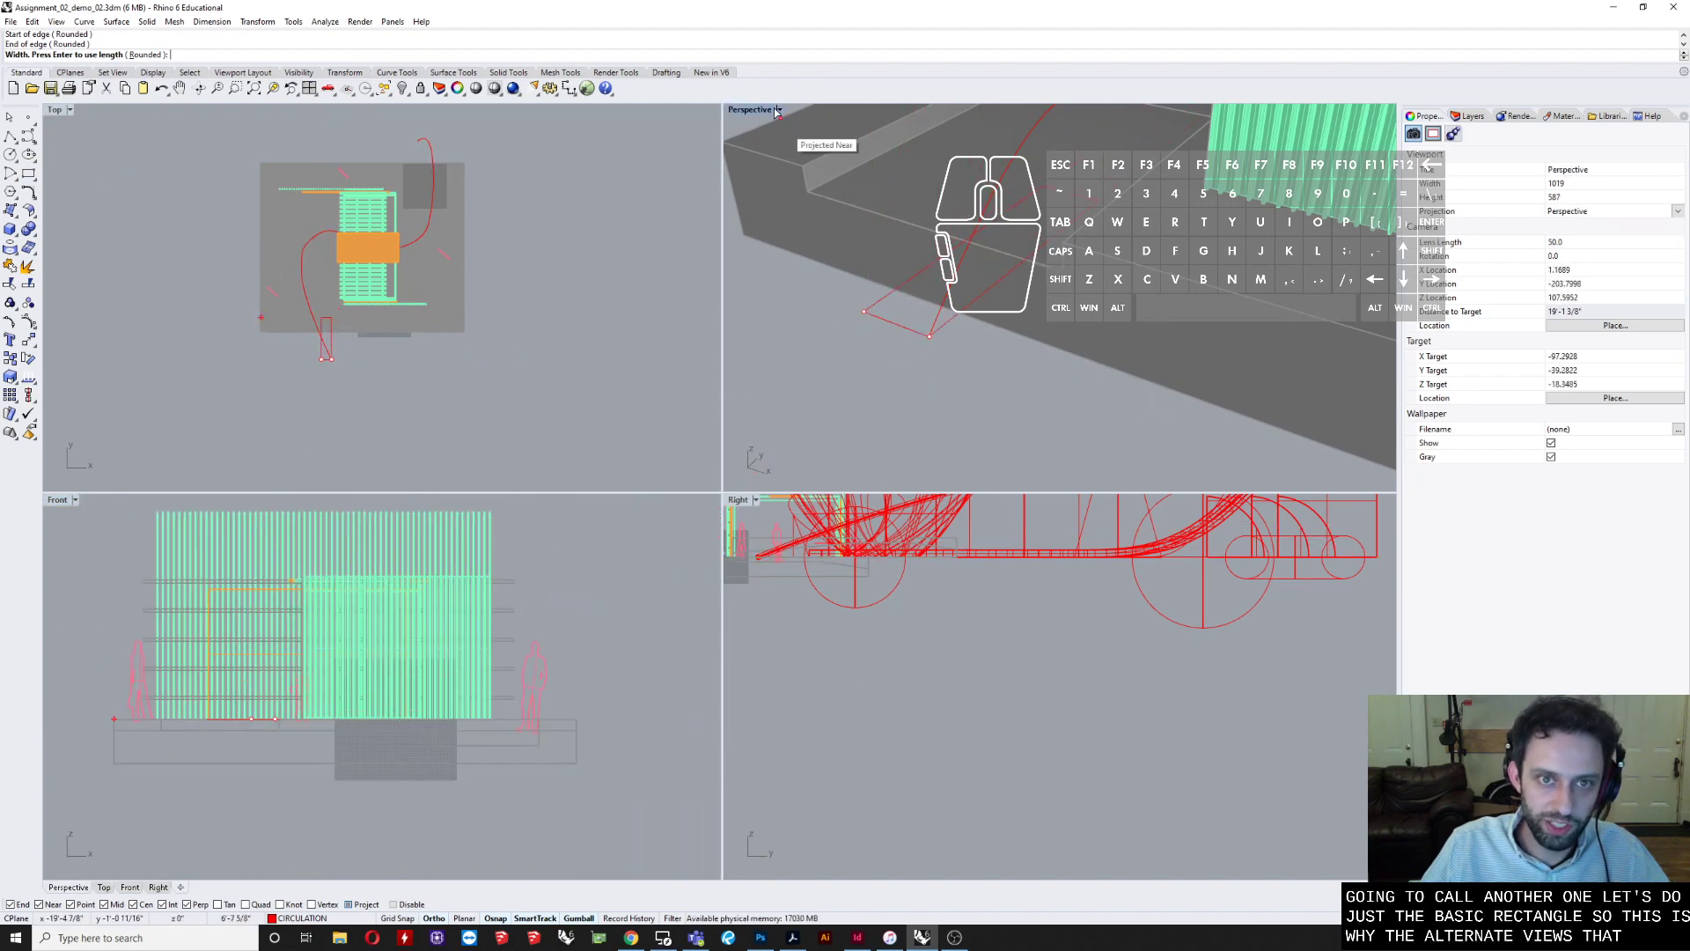
{"action": "scroll", "coordinate": [228, 776], "scroll_direction": "up", "scroll_amount": 3}
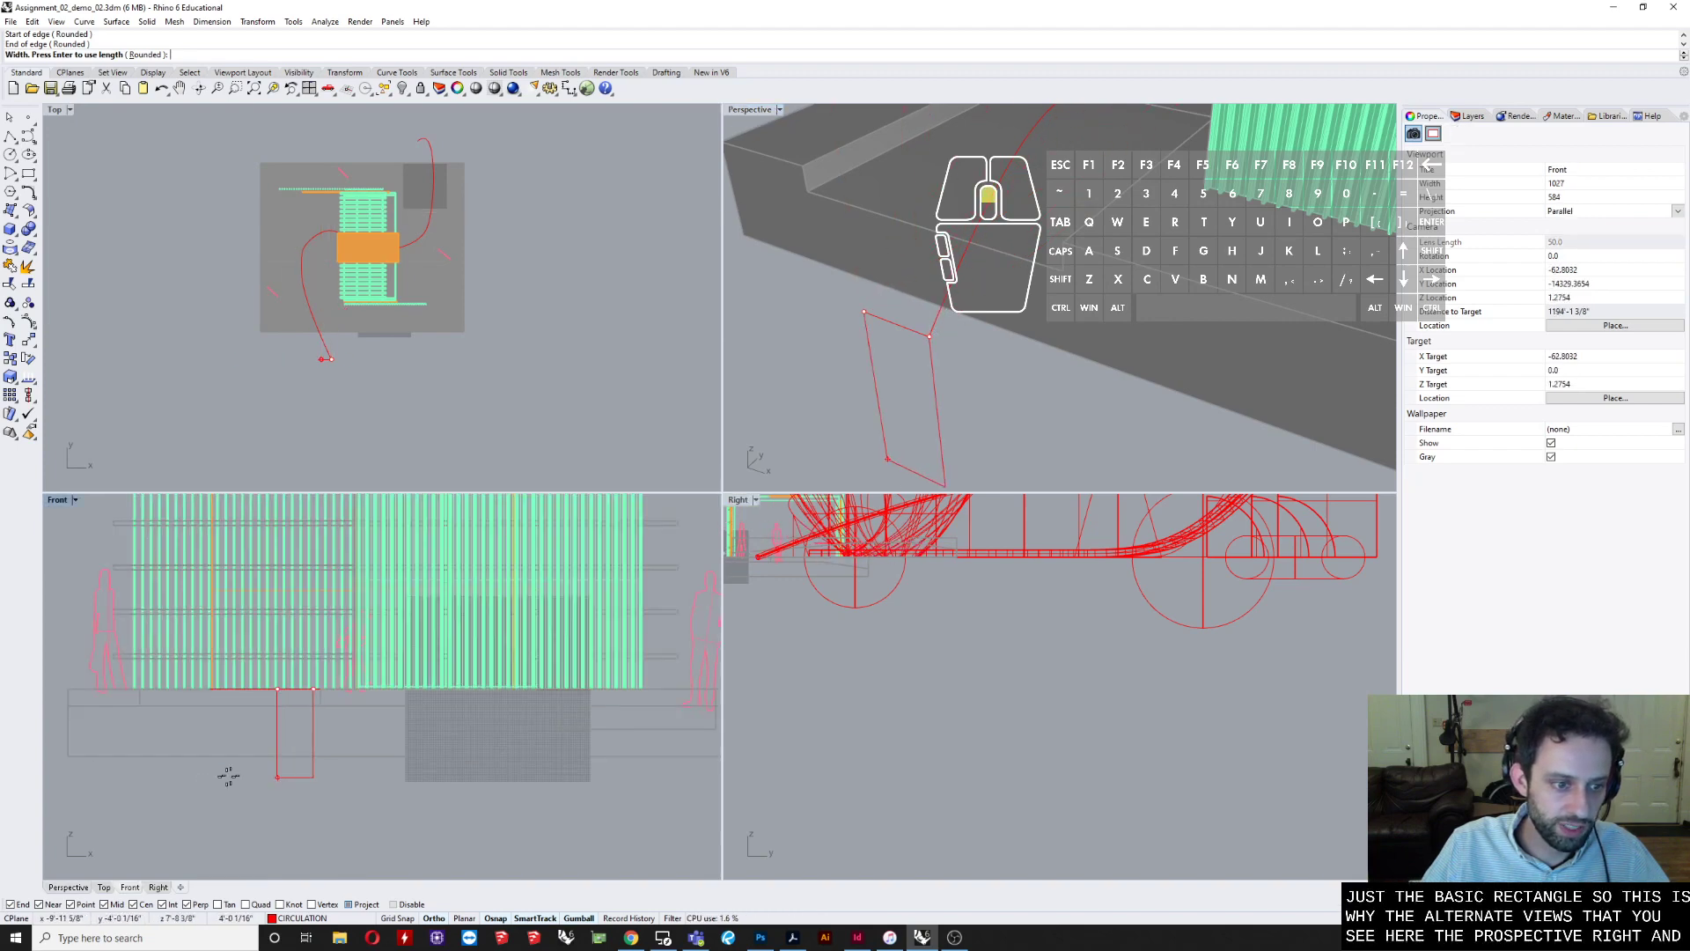
{"action": "scroll", "coordinate": [292, 696], "scroll_direction": "up", "scroll_amount": 6}
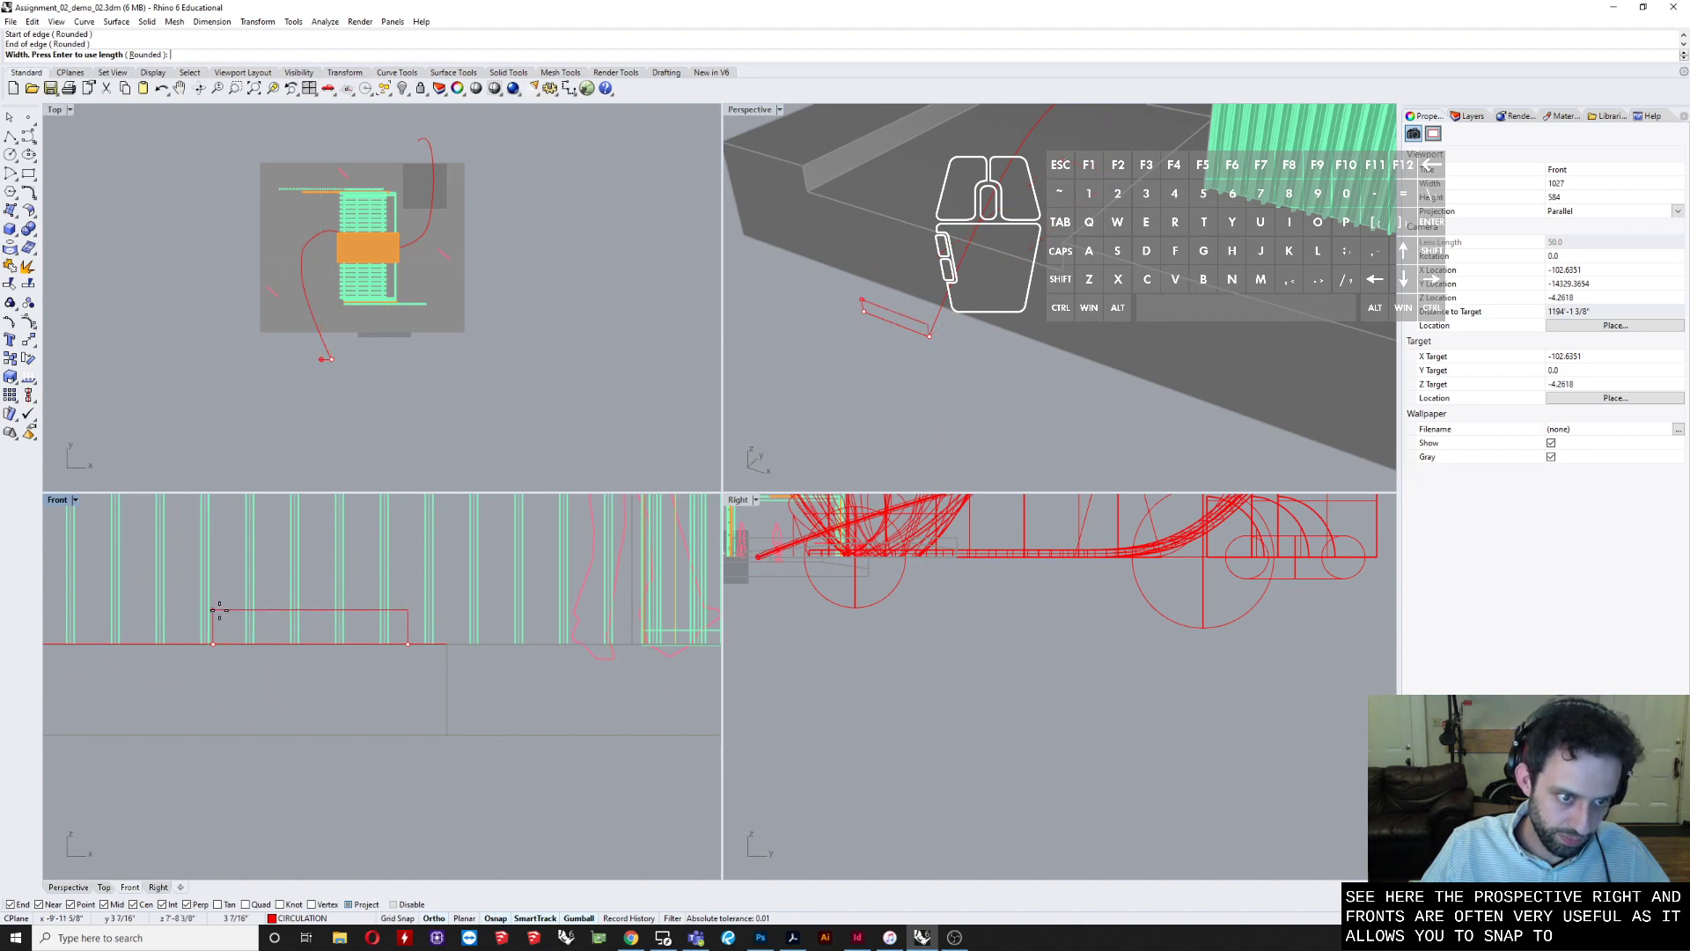
- Sweep the rectangle along the S-shaped path curve with Sweep1, using the Roadlike frame style and unchanged cross sections
{"action": "right_click_drag", "start_coordinate": [997, 410], "coordinate": [987, 444]}
{"action": "scroll", "coordinate": [863, 344], "scroll_direction": "up", "scroll_amount": 4}
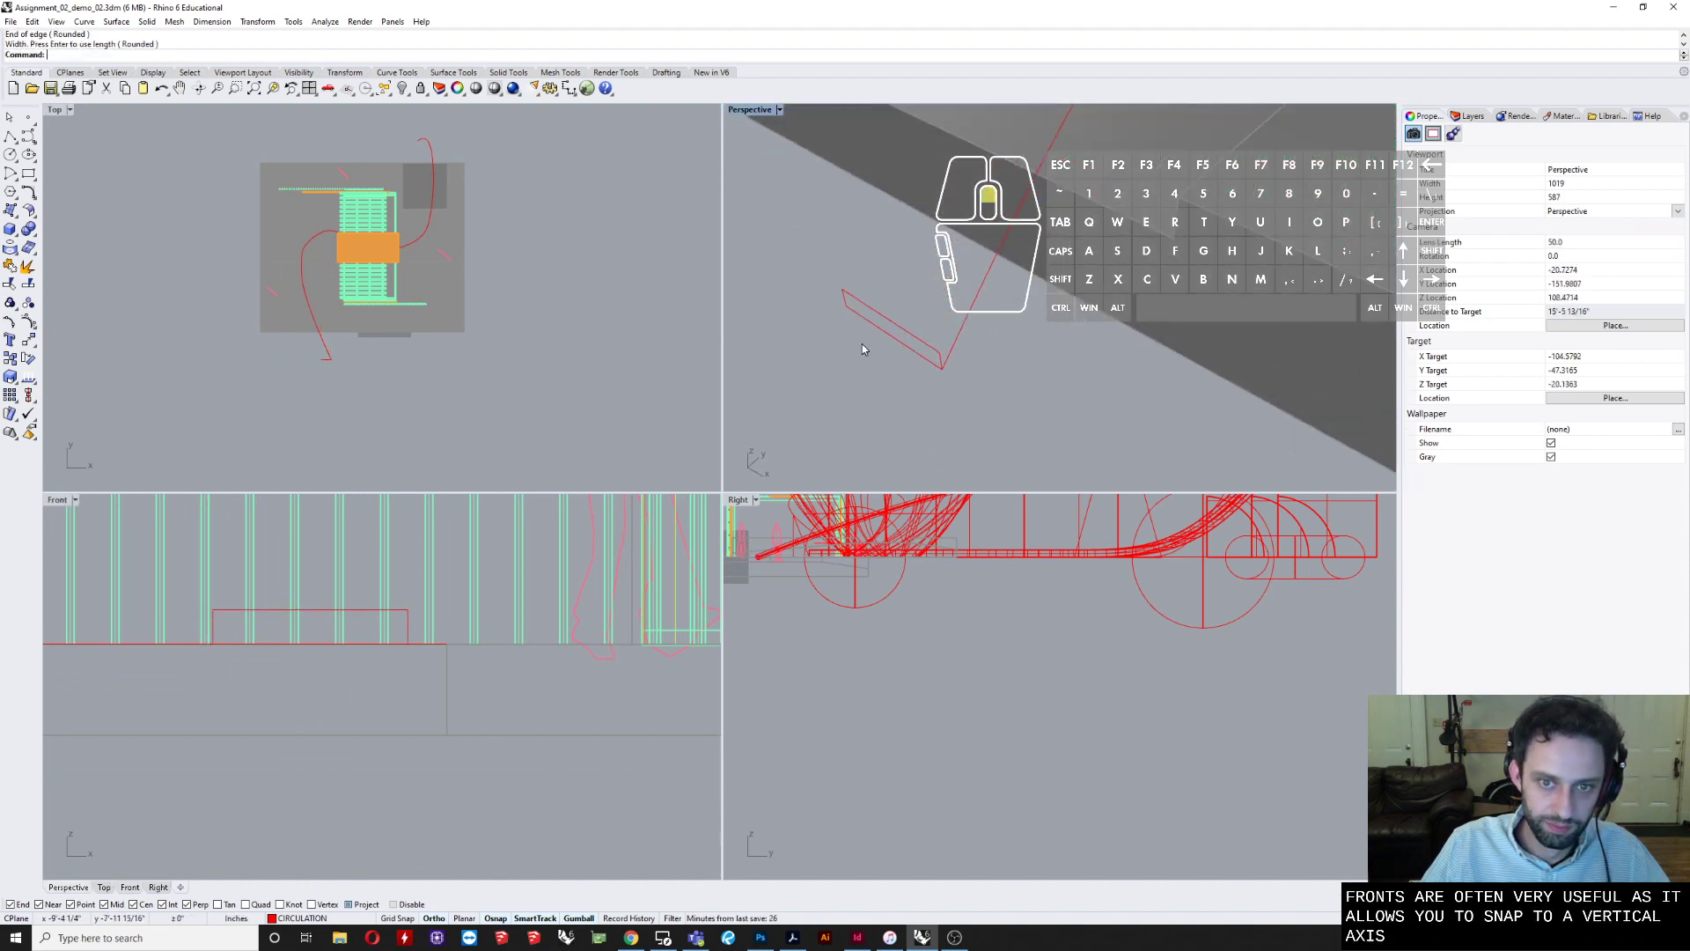
{"action": "left_click", "coordinate": [878, 314]}
{"action": "right_click_drag", "start_coordinate": [961, 357], "coordinate": [980, 373]}
{"action": "left_click", "coordinate": [1058, 374]}
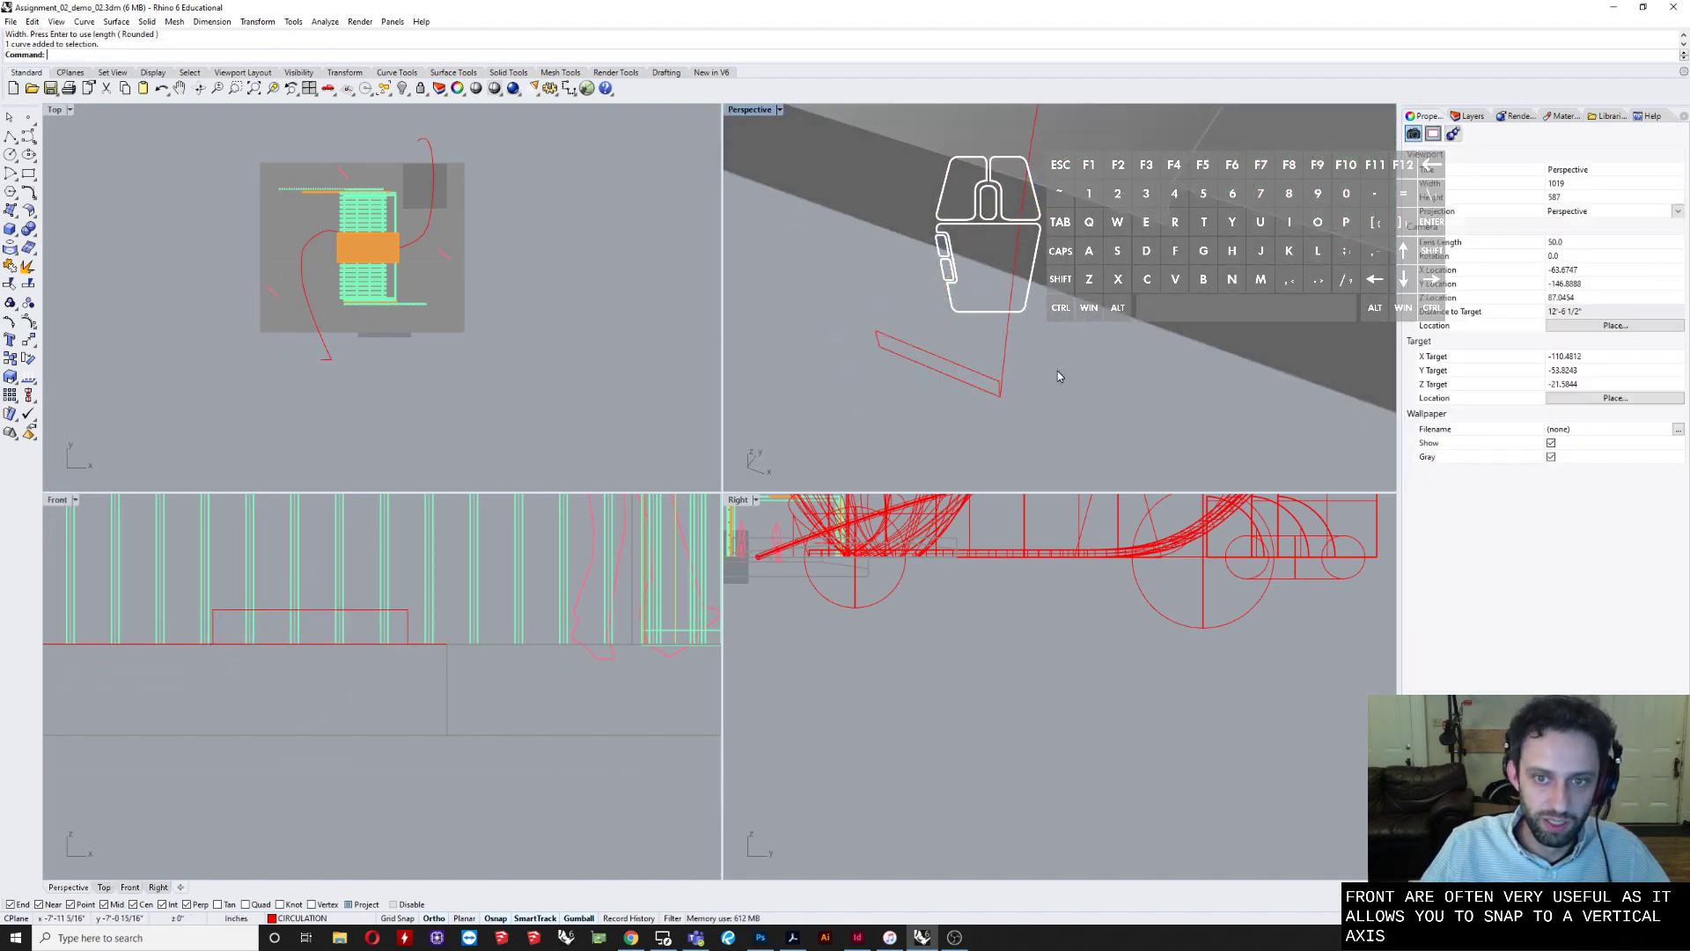
{"action": "type", "text": "sw"}
{"action": "key", "text": "Return"}
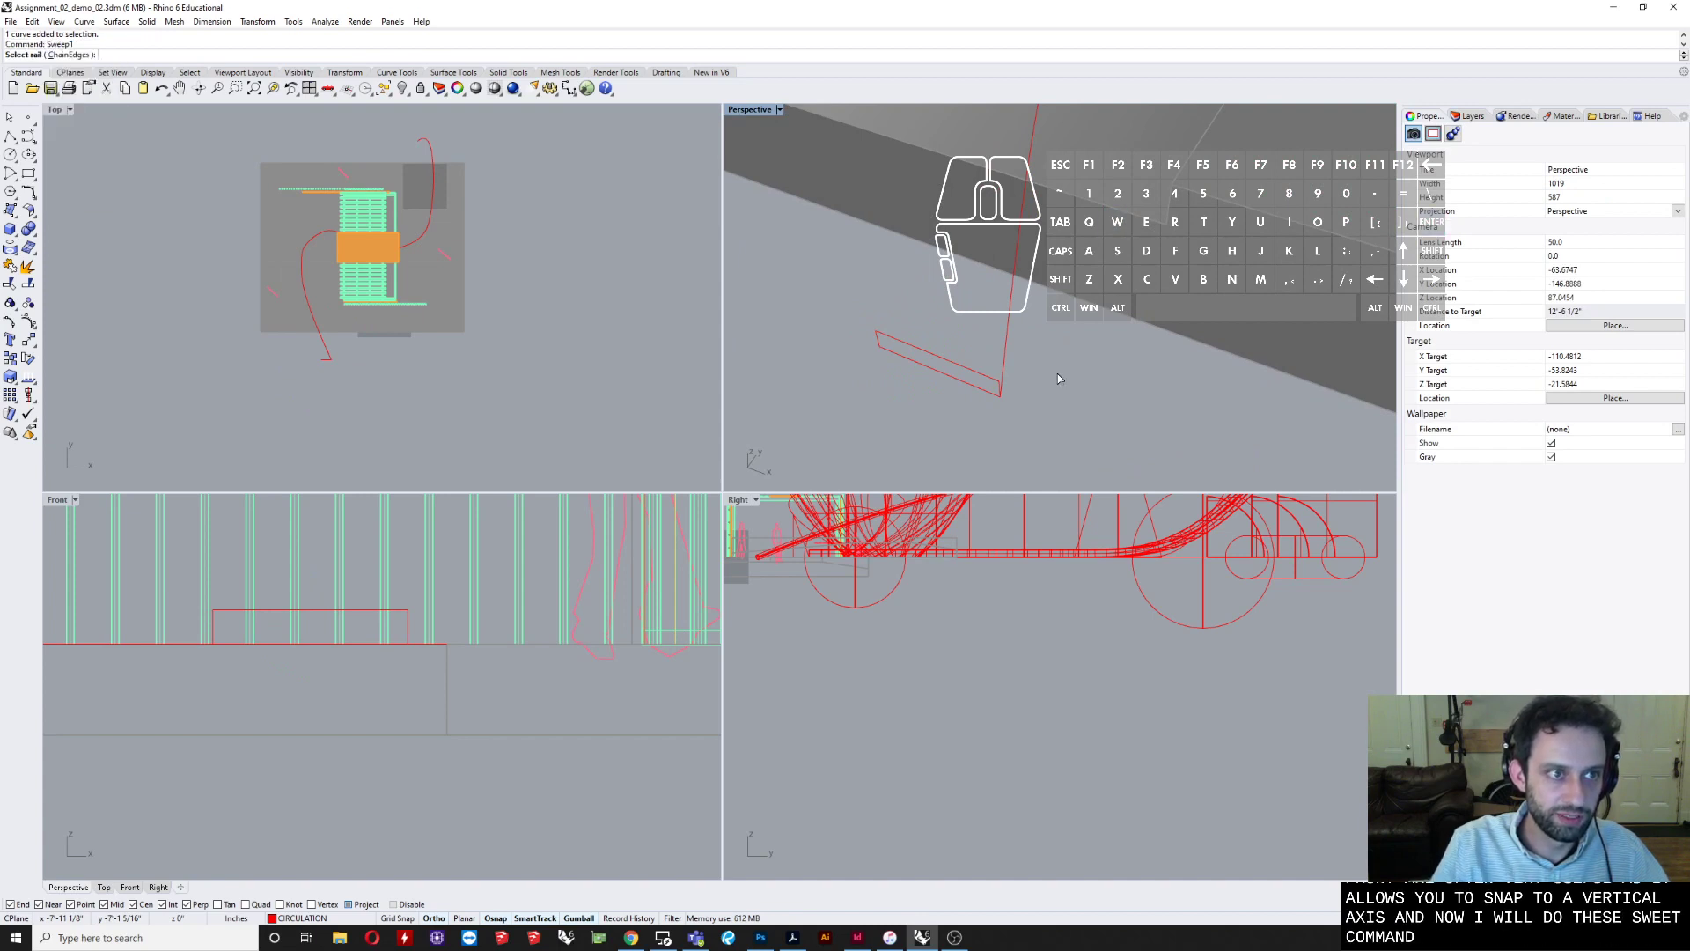
{"action": "left_click", "coordinate": [1004, 341]}
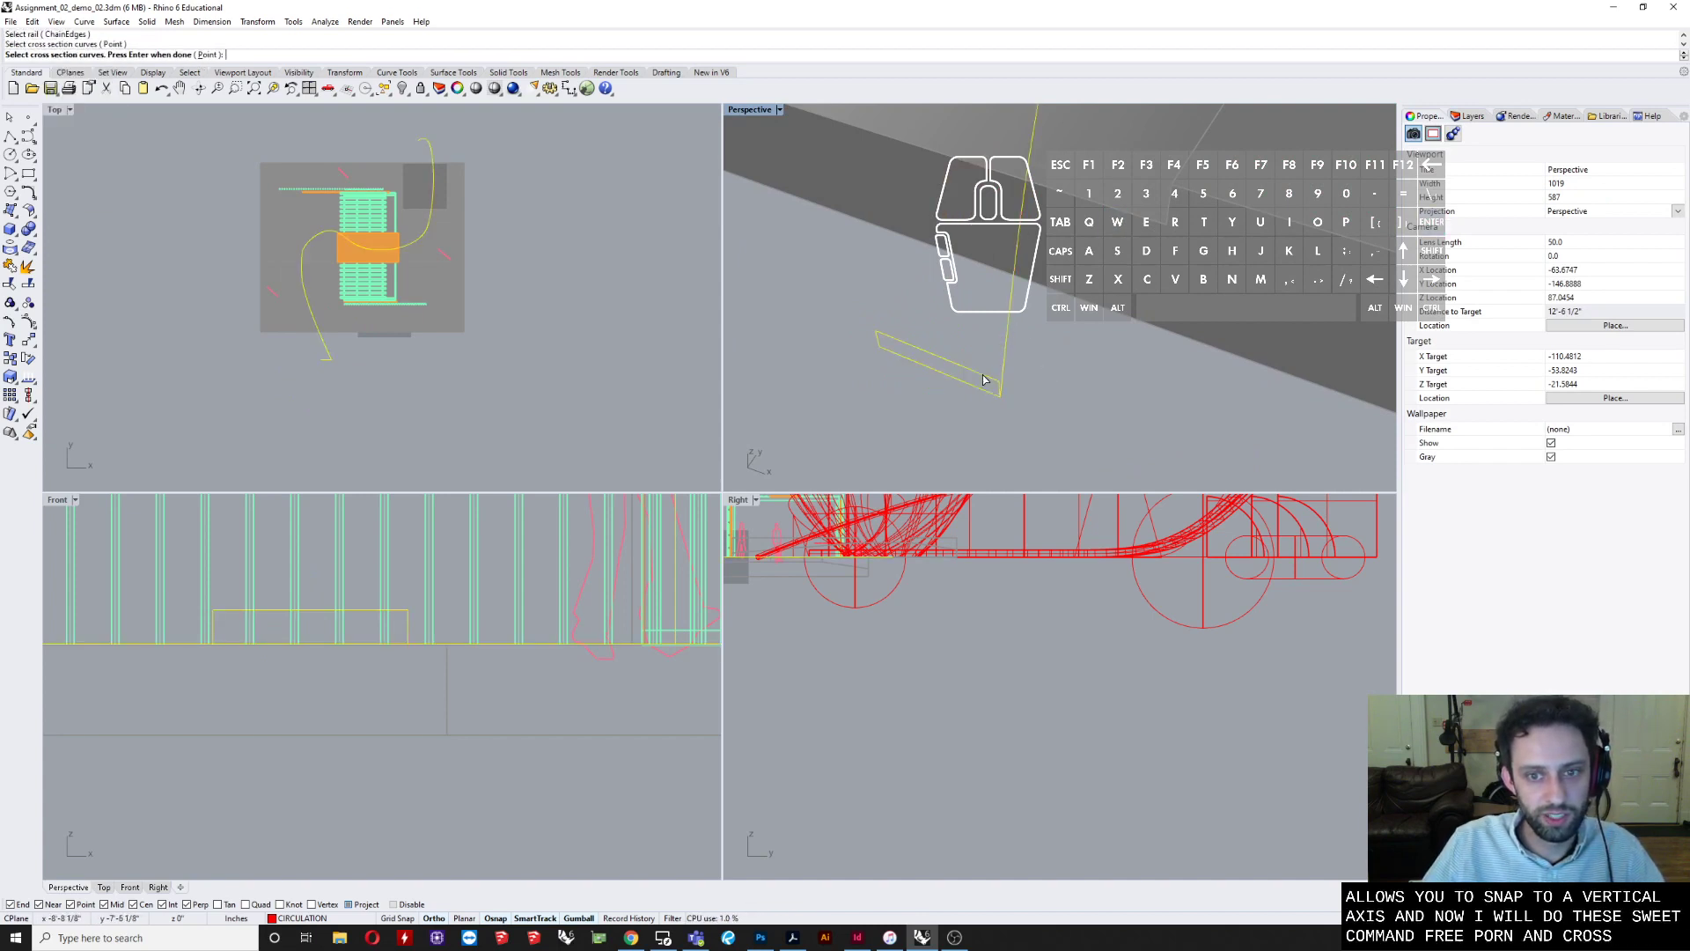
{"action": "key", "text": "Return"}
{"action": "key", "text": "Return"}
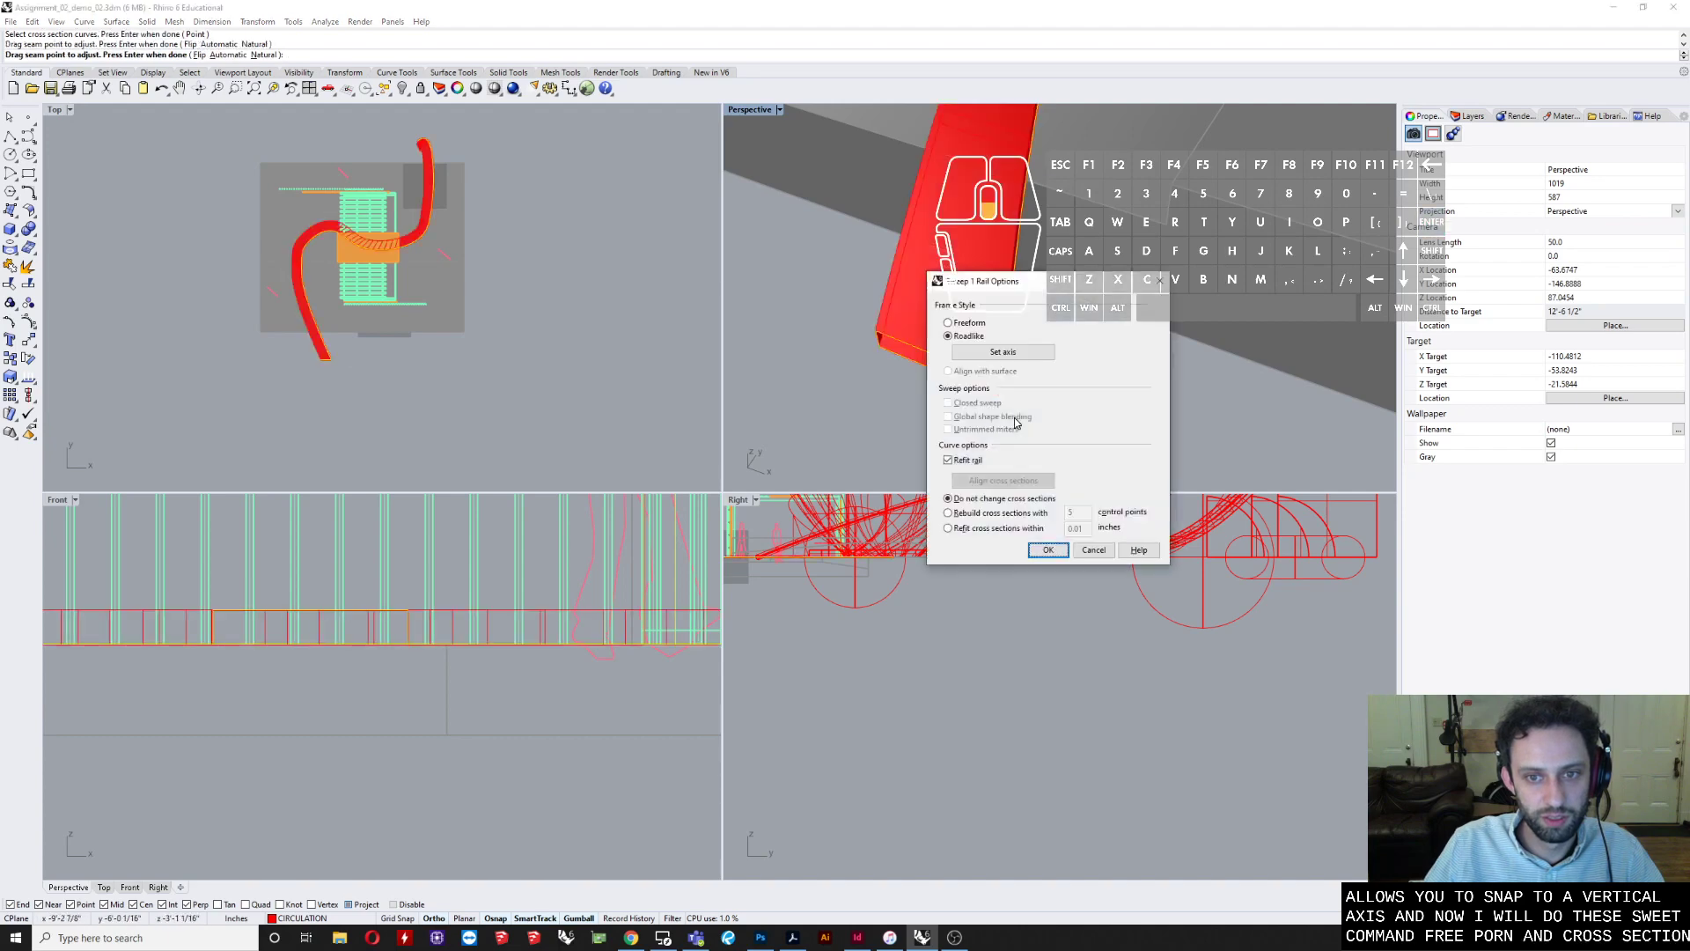
{"action": "scroll", "coordinate": [818, 326], "scroll_direction": "down", "scroll_amount": 12}
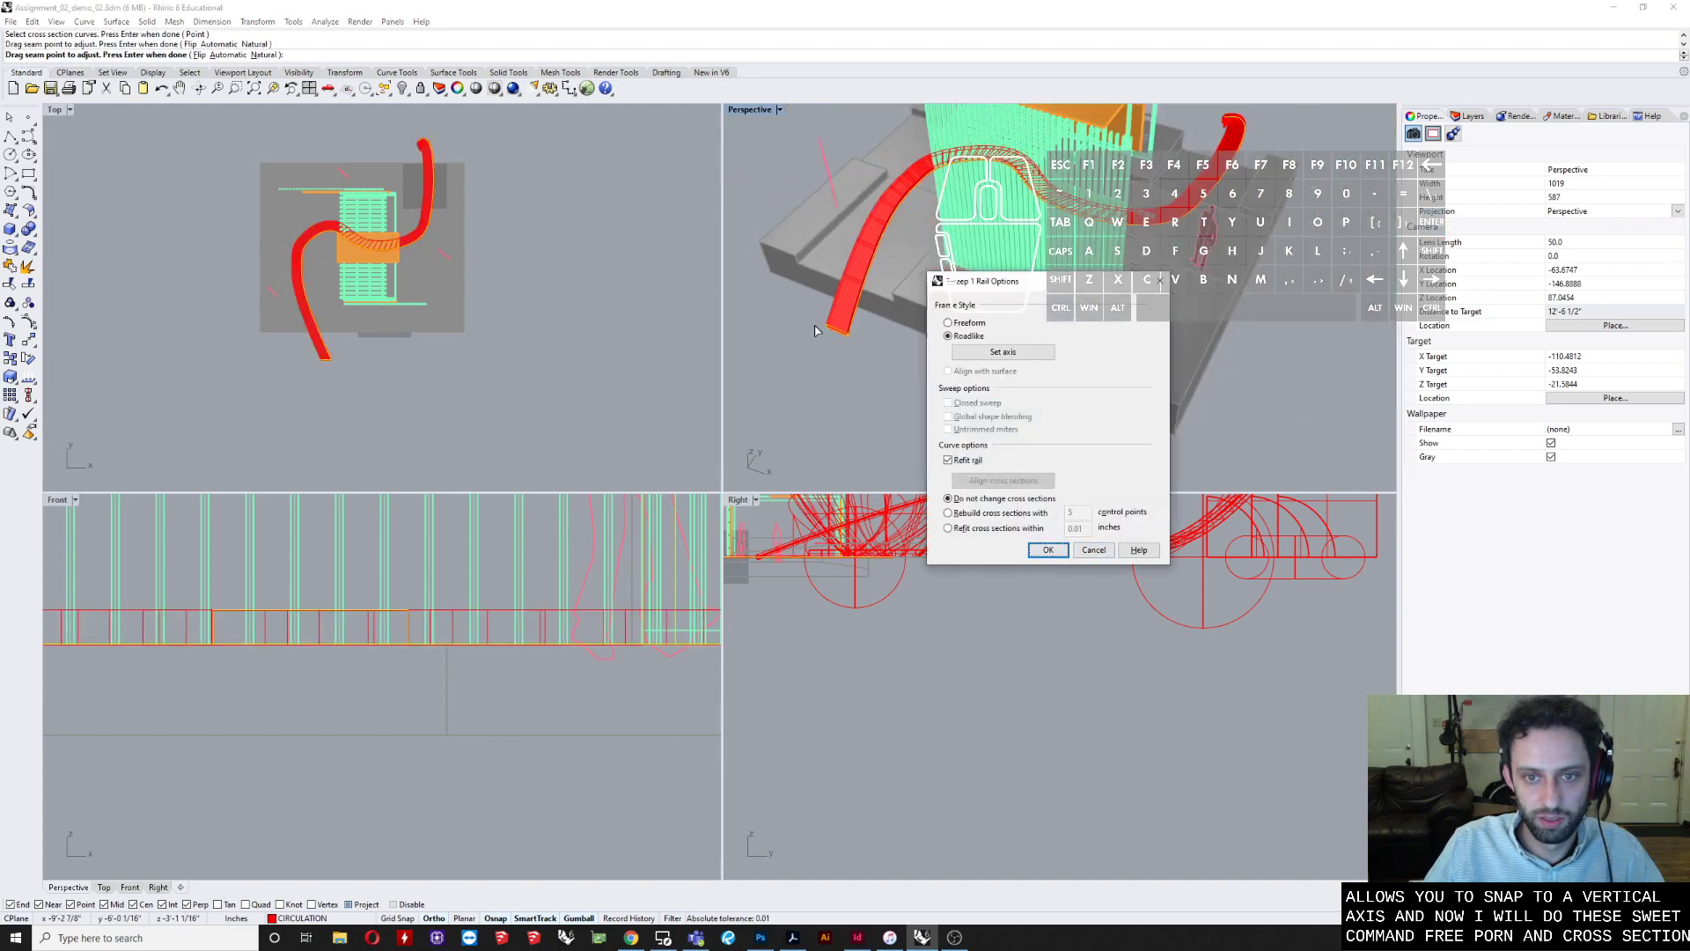
{"action": "right_click_drag", "start_coordinate": [805, 335], "coordinate": [1035, 631]}
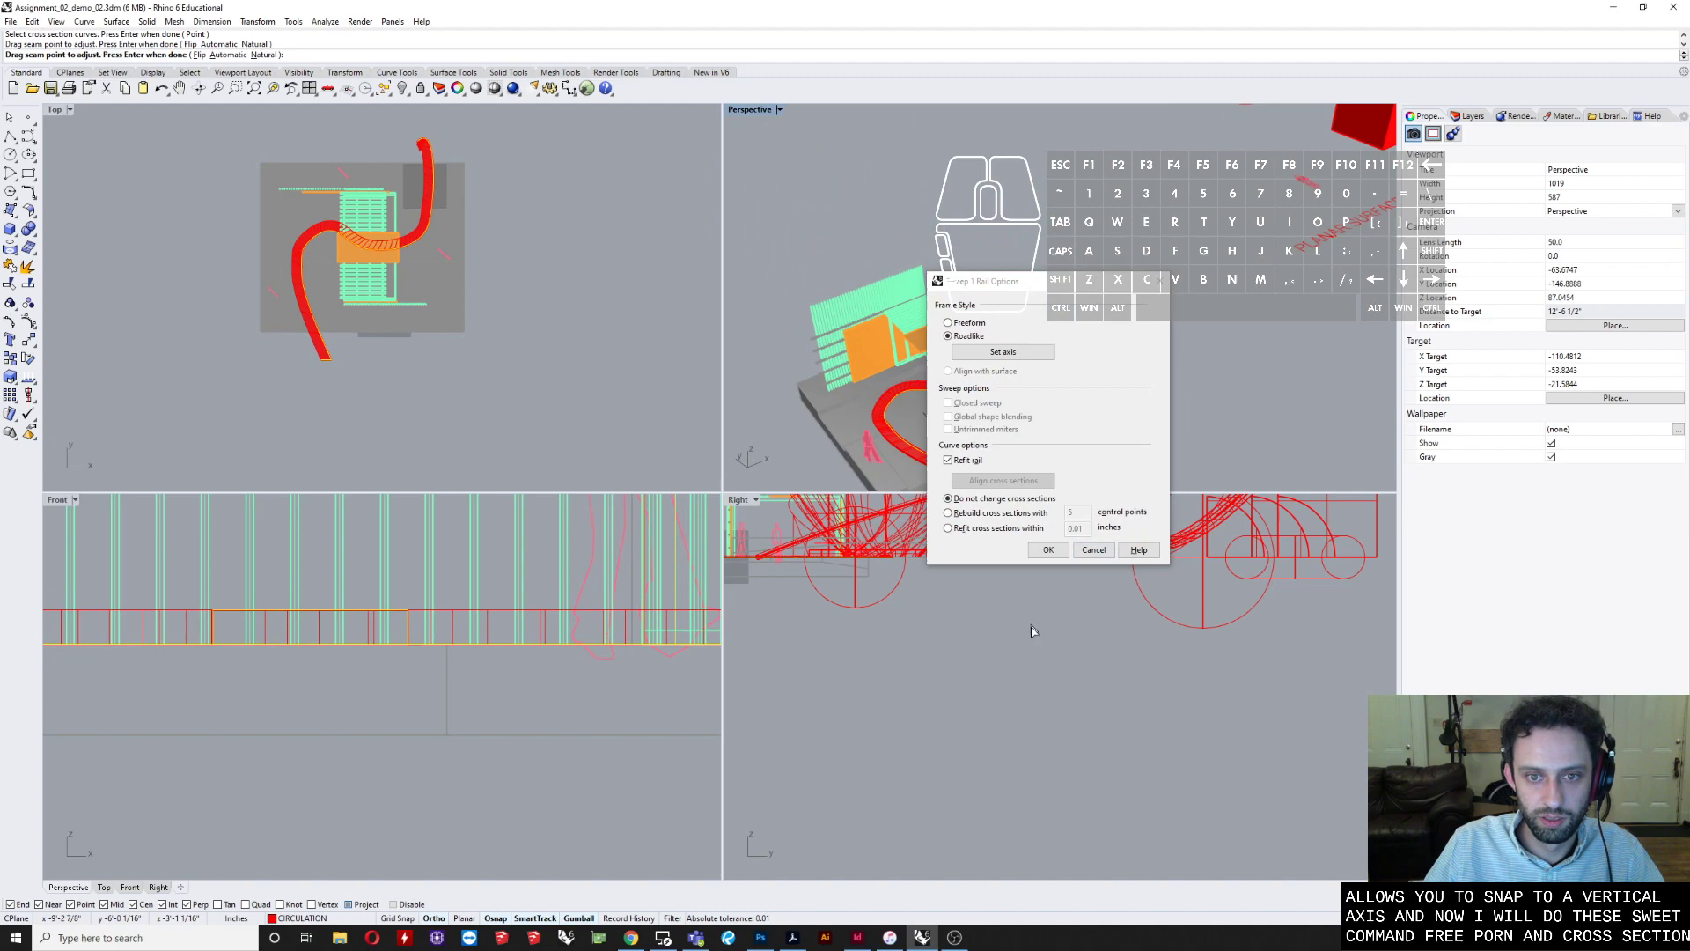
{"action": "left_click", "coordinate": [1047, 549]}
- Examine the swept path's width and its tight end turn in the Top and Perspective views, and undo the sweep
{"action": "scroll", "coordinate": [931, 421], "scroll_direction": "up", "scroll_amount": 5}
{"action": "mouse_move", "coordinate": [927, 424]}
{"action": "right_mouse_down"}
{"action": "mouse_move", "coordinate": [1009, 419]}
{"action": "mouse_move", "coordinate": [1047, 392]}
{"action": "mouse_move", "coordinate": [879, 312]}
{"action": "mouse_move", "coordinate": [893, 342]}
{"action": "mouse_move", "coordinate": [877, 438]}
{"action": "mouse_move", "coordinate": [954, 429]}
{"action": "right_mouse_up"}
{"action": "scroll", "coordinate": [880, 311], "scroll_direction": "down", "scroll_amount": 6}
{"action": "scroll", "coordinate": [417, 253], "scroll_direction": "up", "scroll_amount": 5}
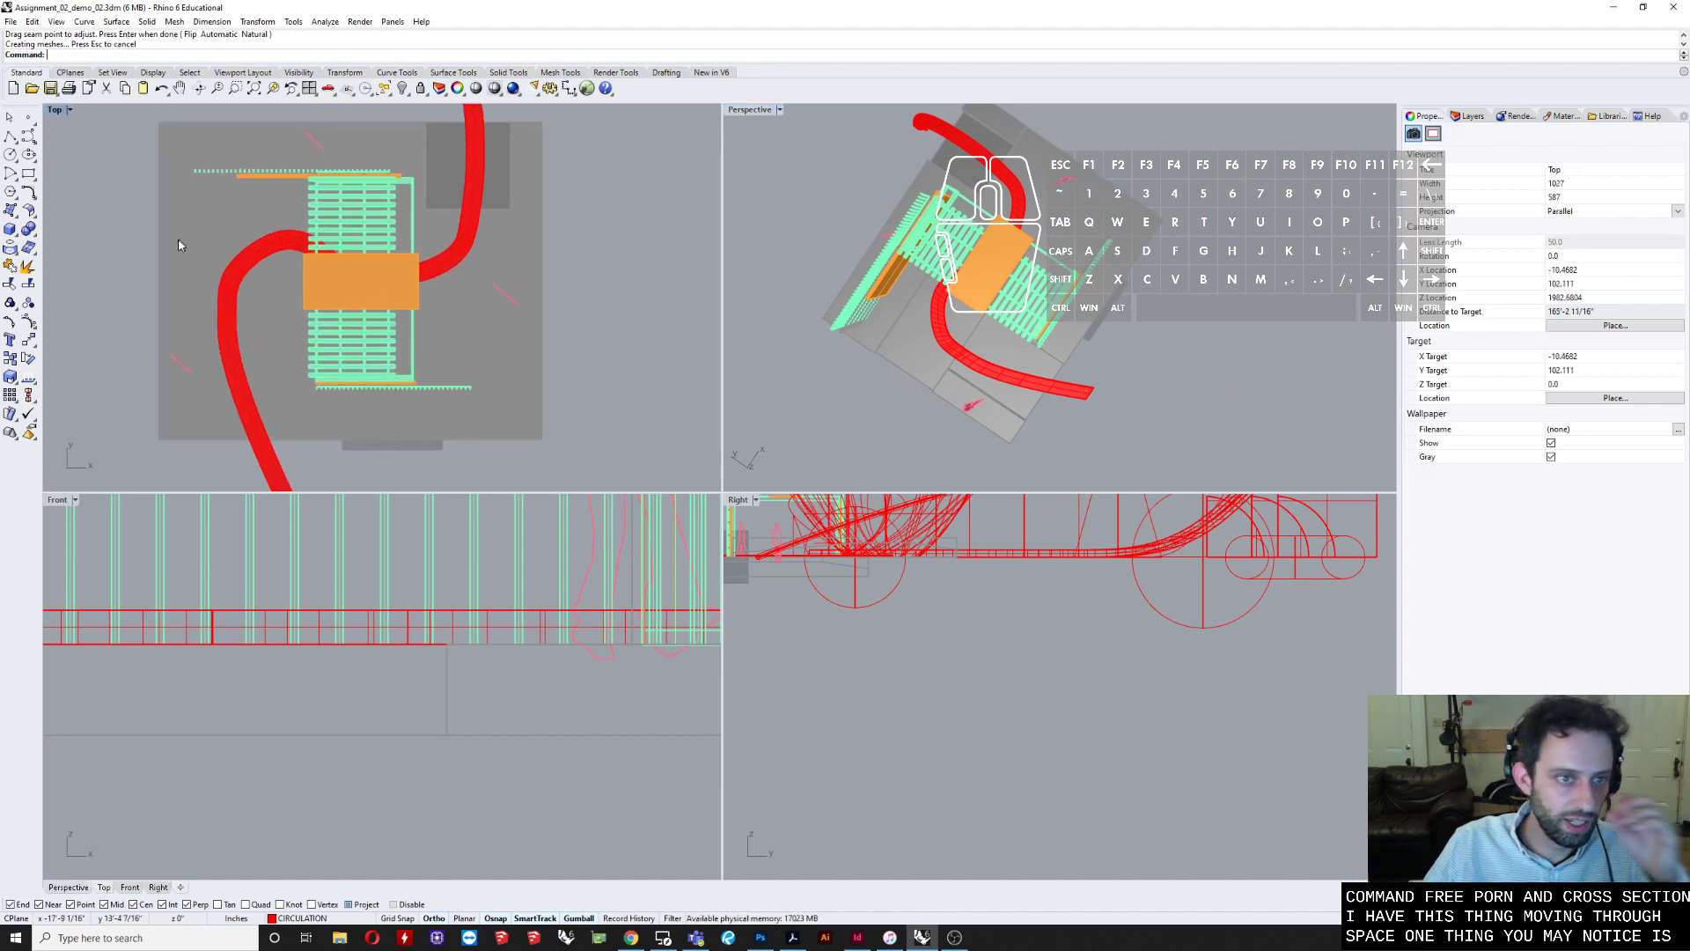
{"action": "scroll", "coordinate": [417, 303], "scroll_direction": "up", "scroll_amount": 3}
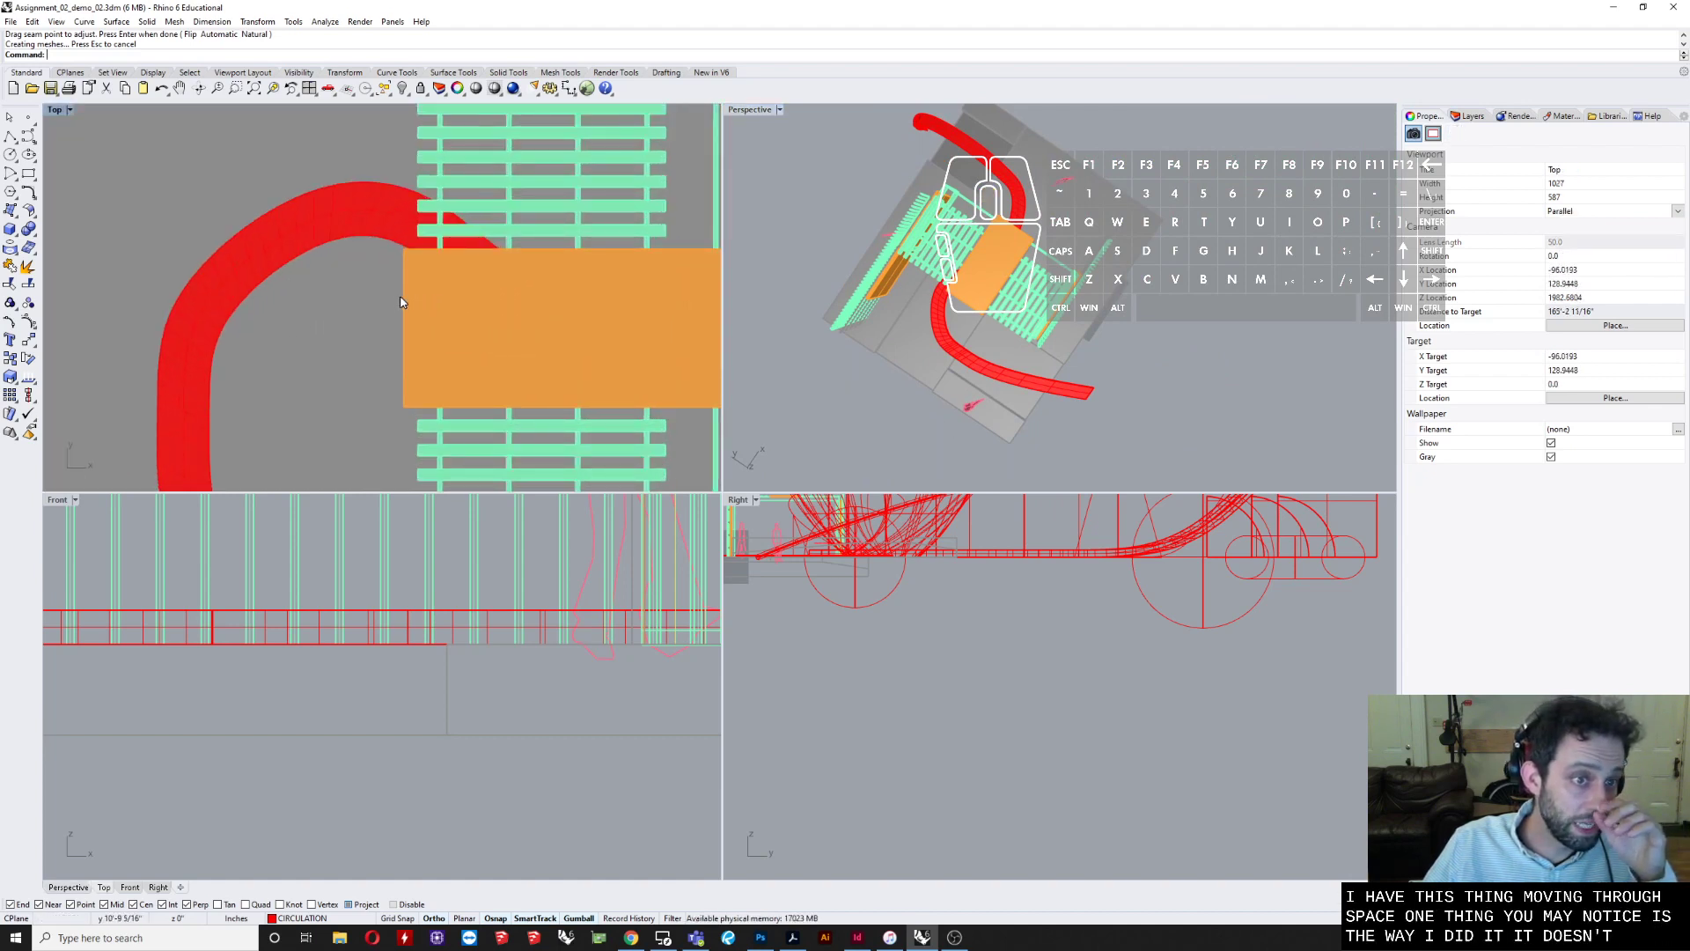
{"action": "right_click_drag", "start_coordinate": [367, 280], "coordinate": [604, 118]}
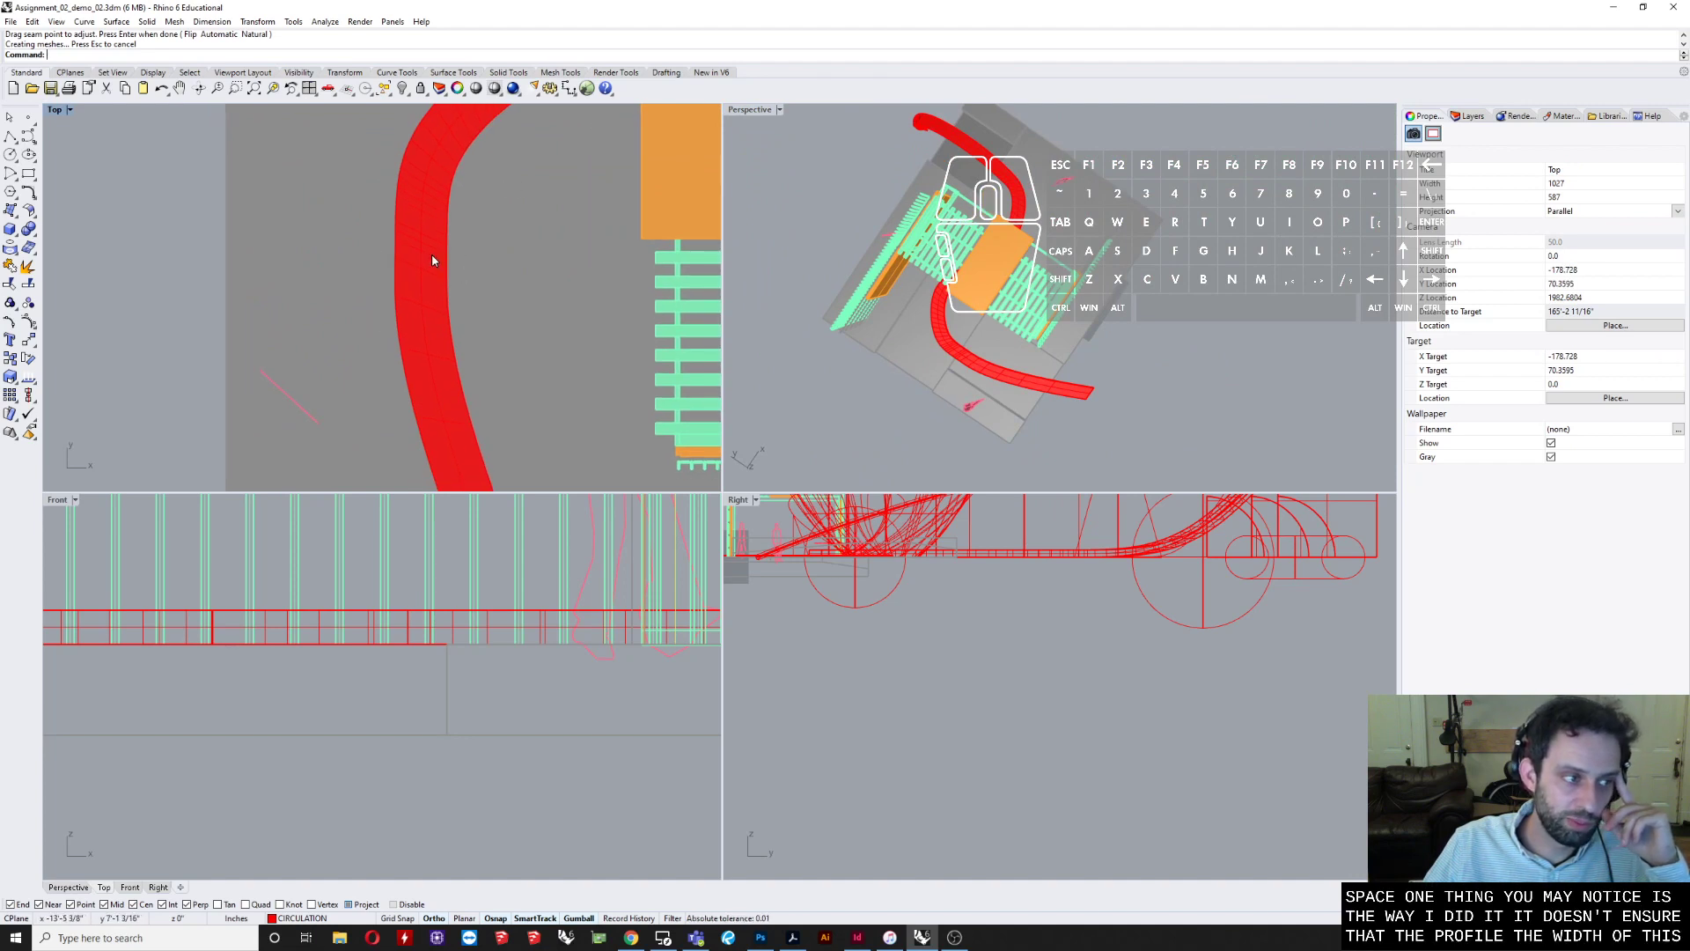
{"action": "scroll", "coordinate": [427, 264], "scroll_direction": "down", "scroll_amount": 3}
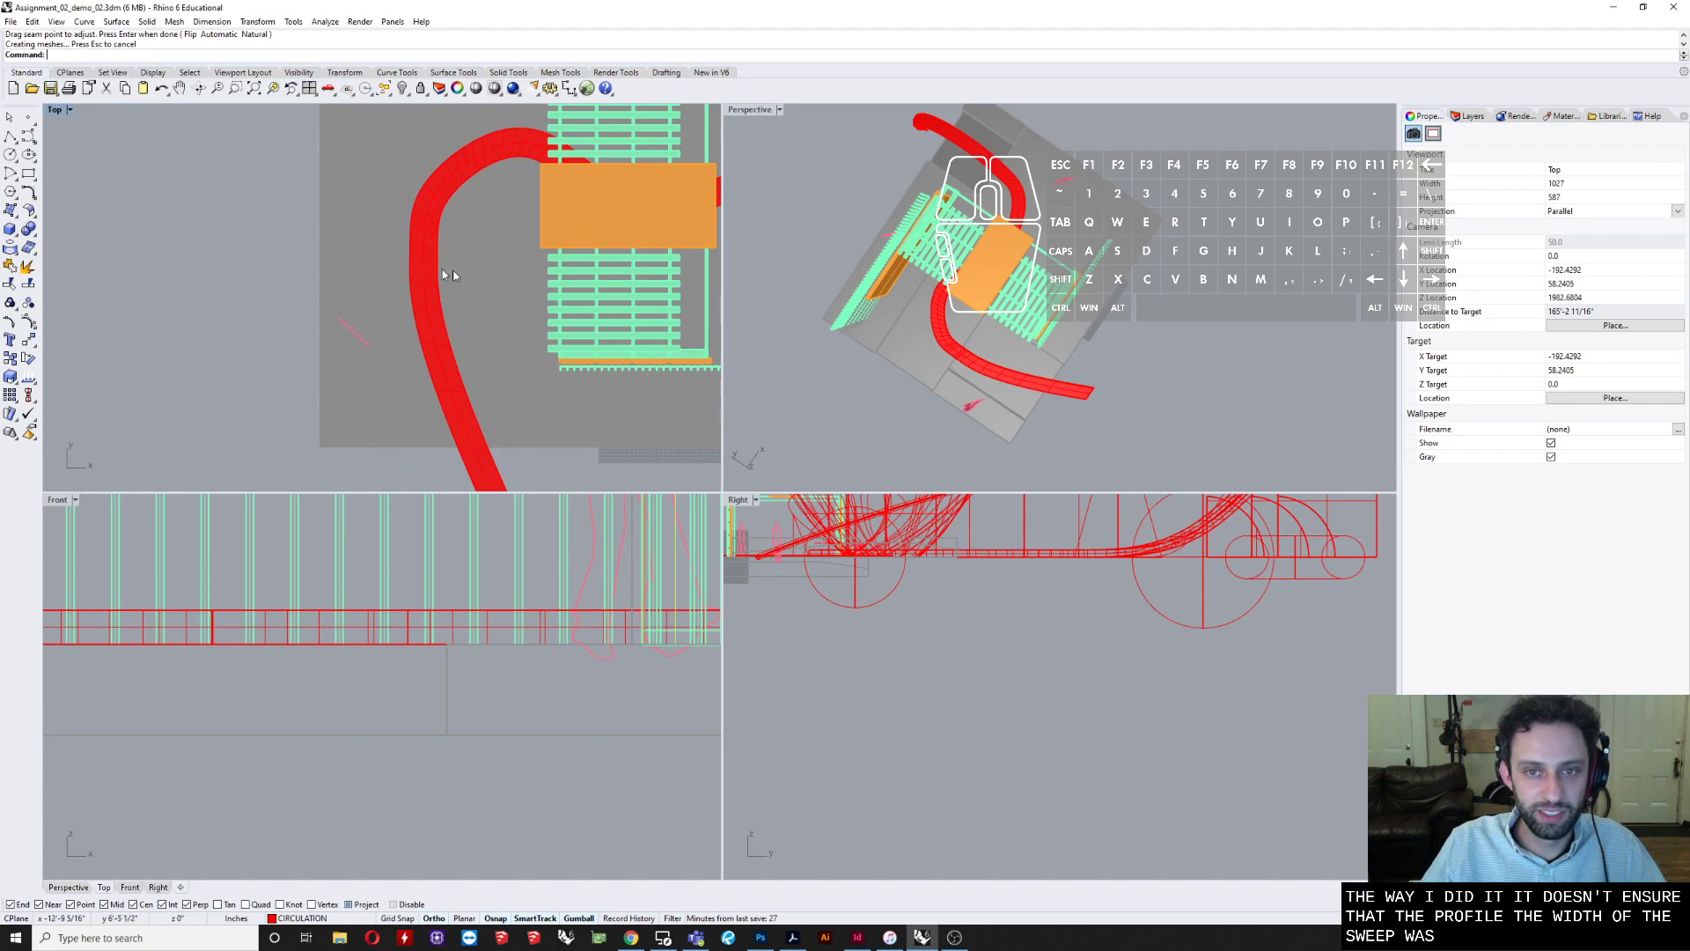
{"action": "scroll", "coordinate": [842, 282], "scroll_direction": "up", "scroll_amount": 10}
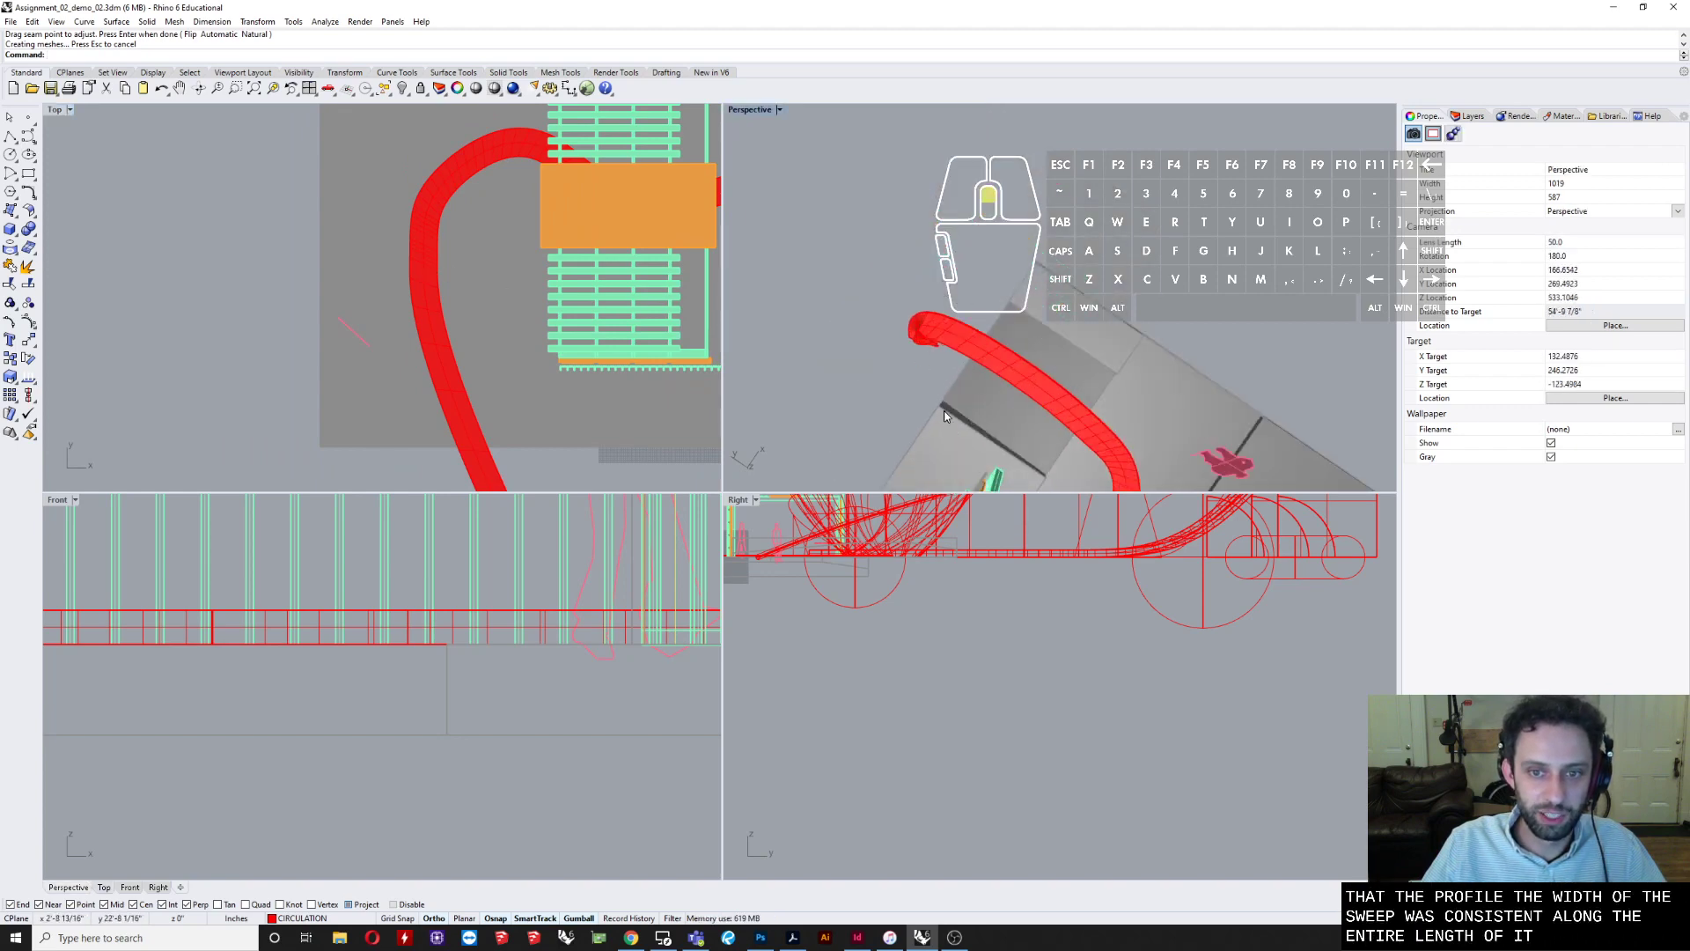
{"action": "right_click_drag", "start_coordinate": [901, 306], "coordinate": [885, 268]}
{"action": "scroll", "coordinate": [920, 191], "scroll_direction": "down", "scroll_amount": 10}
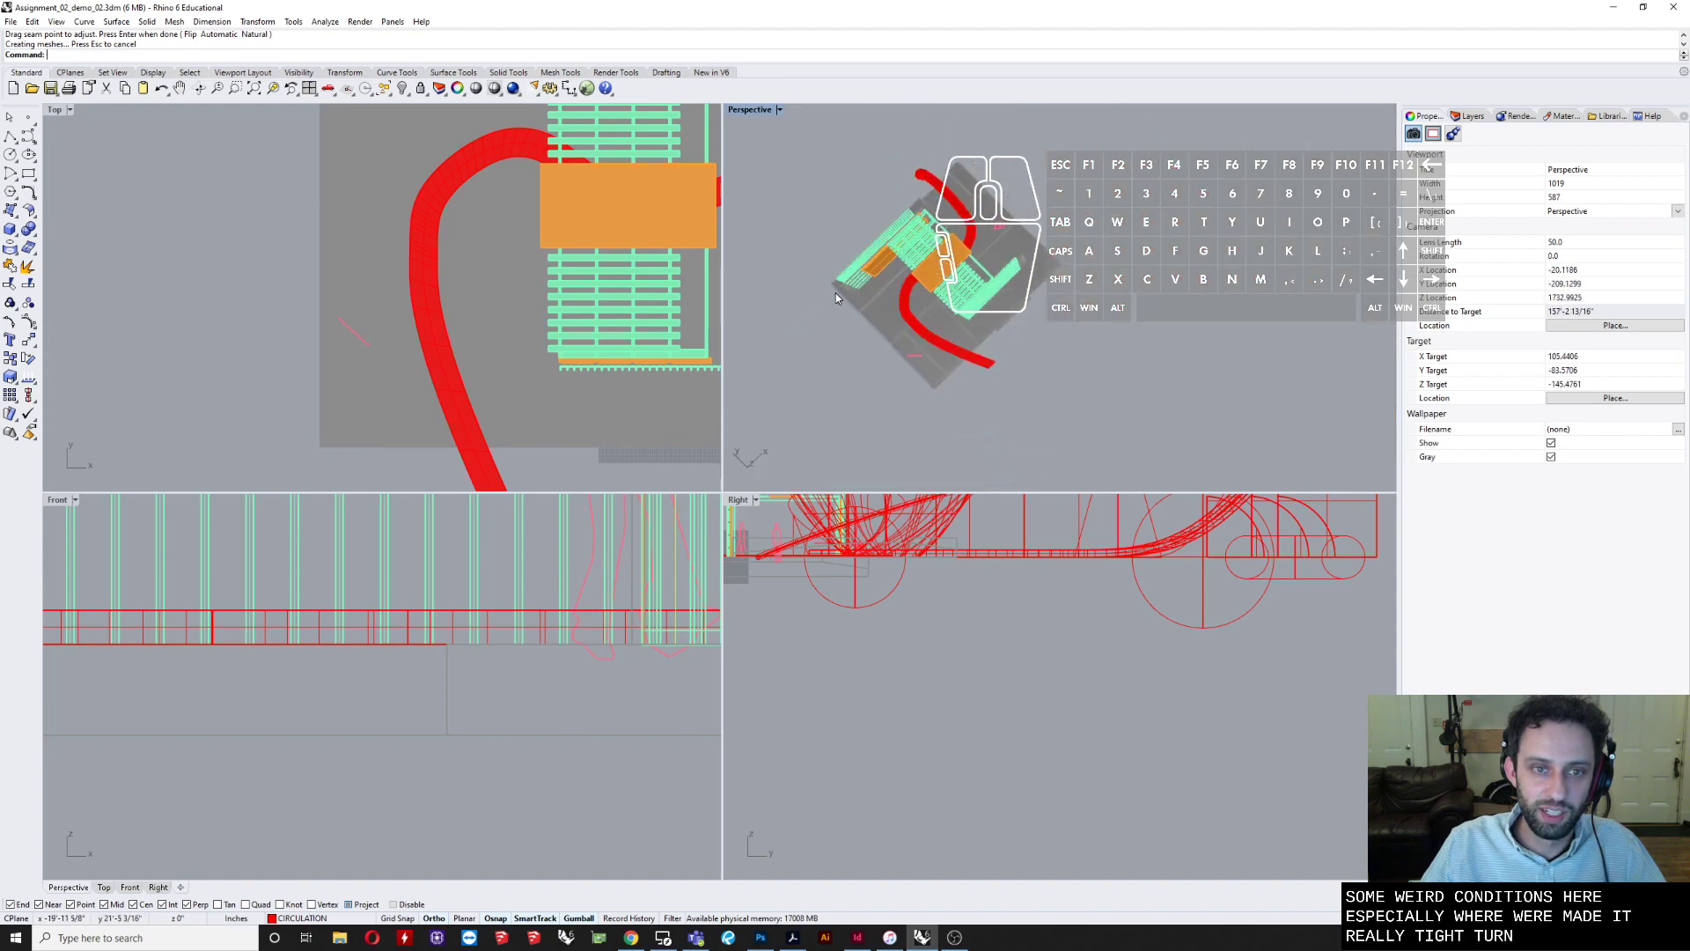
{"action": "key", "text": "ctrl+z"}
- Delete the control point at the far end of the path curve to remove the tight turn
{"action": "scroll", "coordinate": [923, 189], "scroll_direction": "up", "scroll_amount": 8}
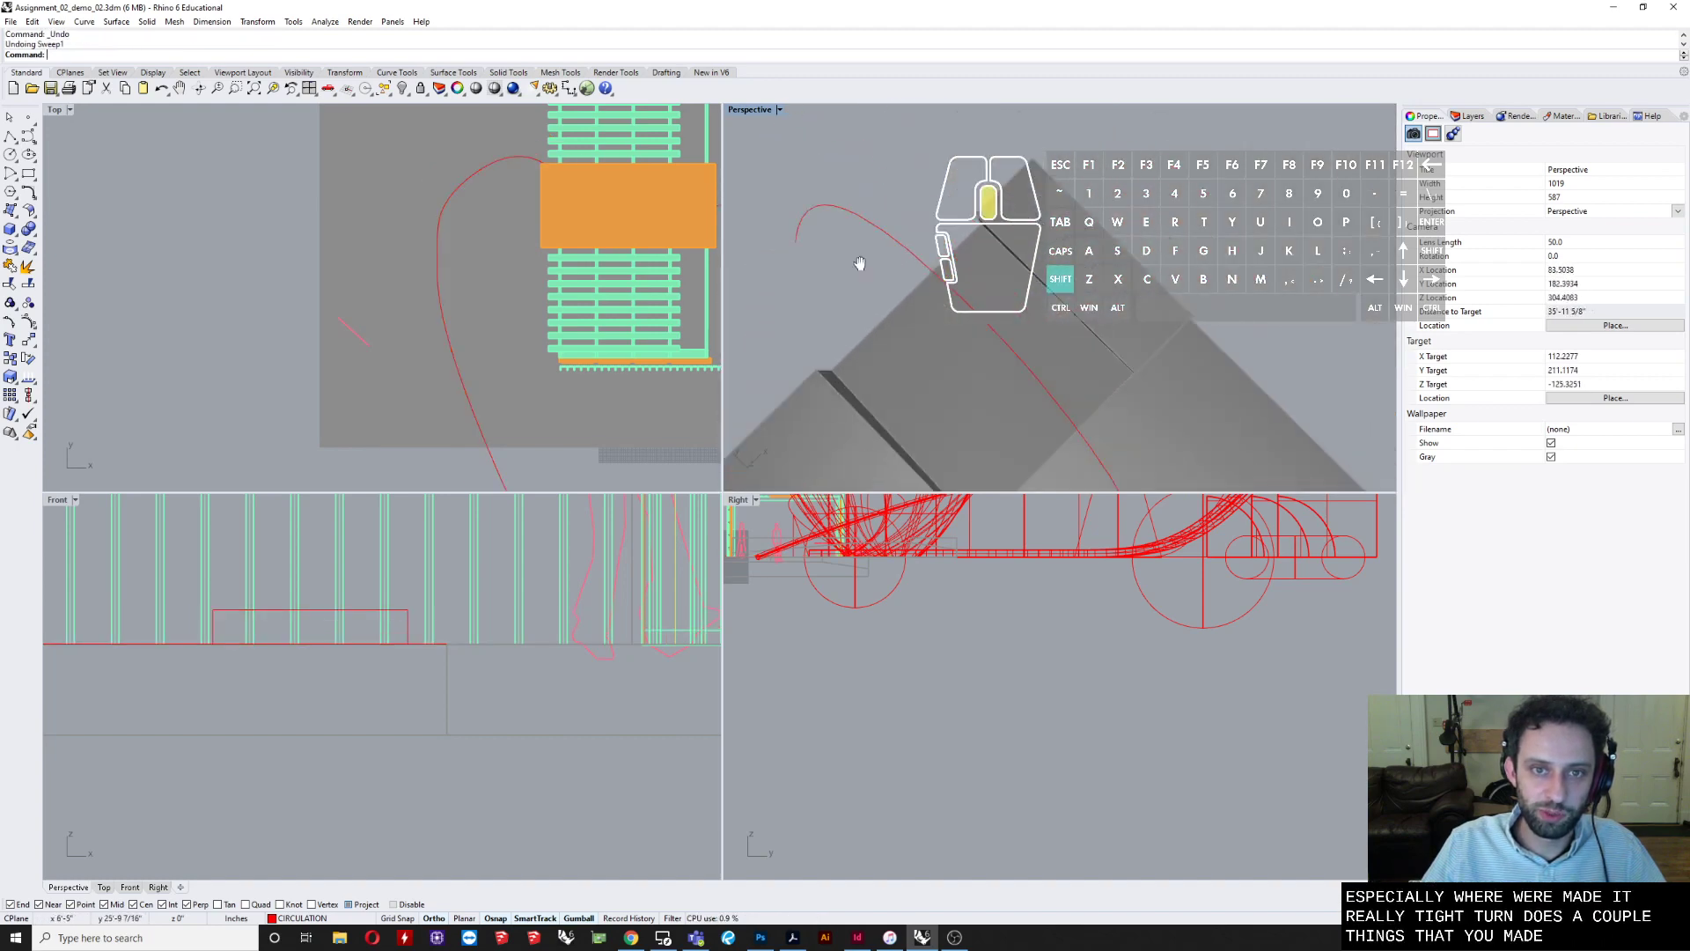
{"action": "left_click", "coordinate": [875, 365]}
{"action": "scroll", "coordinate": [850, 377], "scroll_direction": "up", "scroll_amount": 5}
{"action": "key", "text": "F10"}
{"action": "left_click_drag", "start_coordinate": [838, 366], "coordinate": [910, 436]}
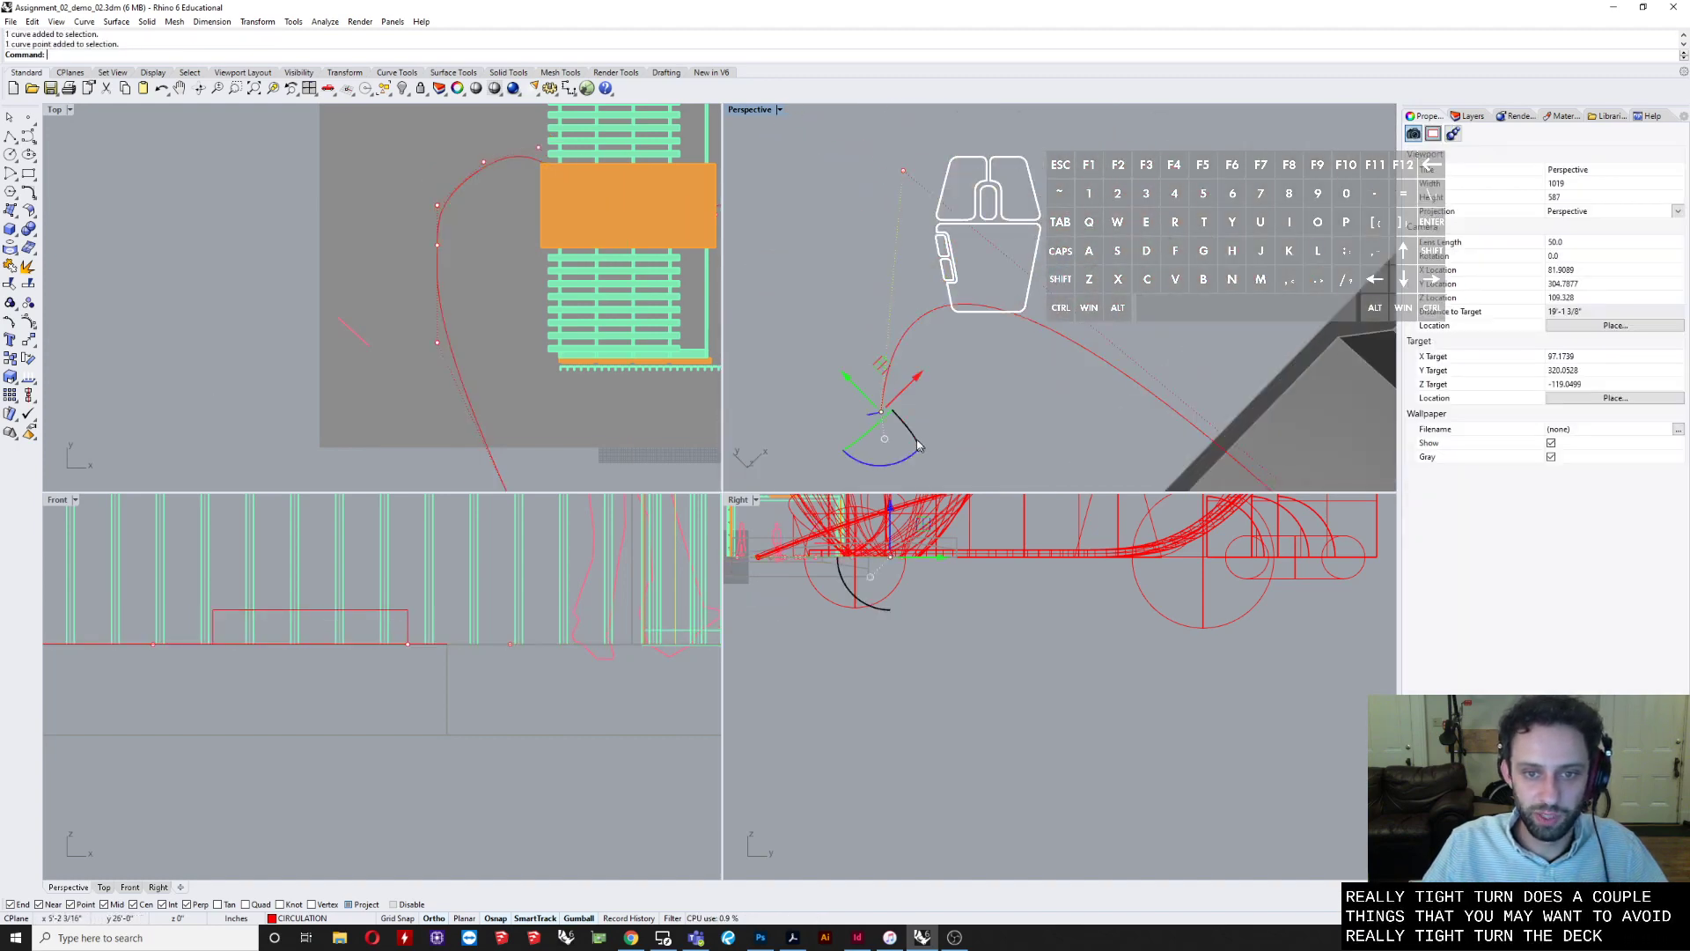
{"action": "key", "text": "Delete"}
{"action": "scroll", "coordinate": [910, 435], "scroll_direction": "down", "scroll_amount": 7}
{"action": "scroll", "coordinate": [910, 435], "scroll_direction": "down", "scroll_amount": 7}
{"action": "right_click_drag", "start_coordinate": [910, 434], "coordinate": [838, 315], "text": "shift"}
{"action": "scroll", "coordinate": [841, 308], "scroll_direction": "down", "scroll_amount": 3}
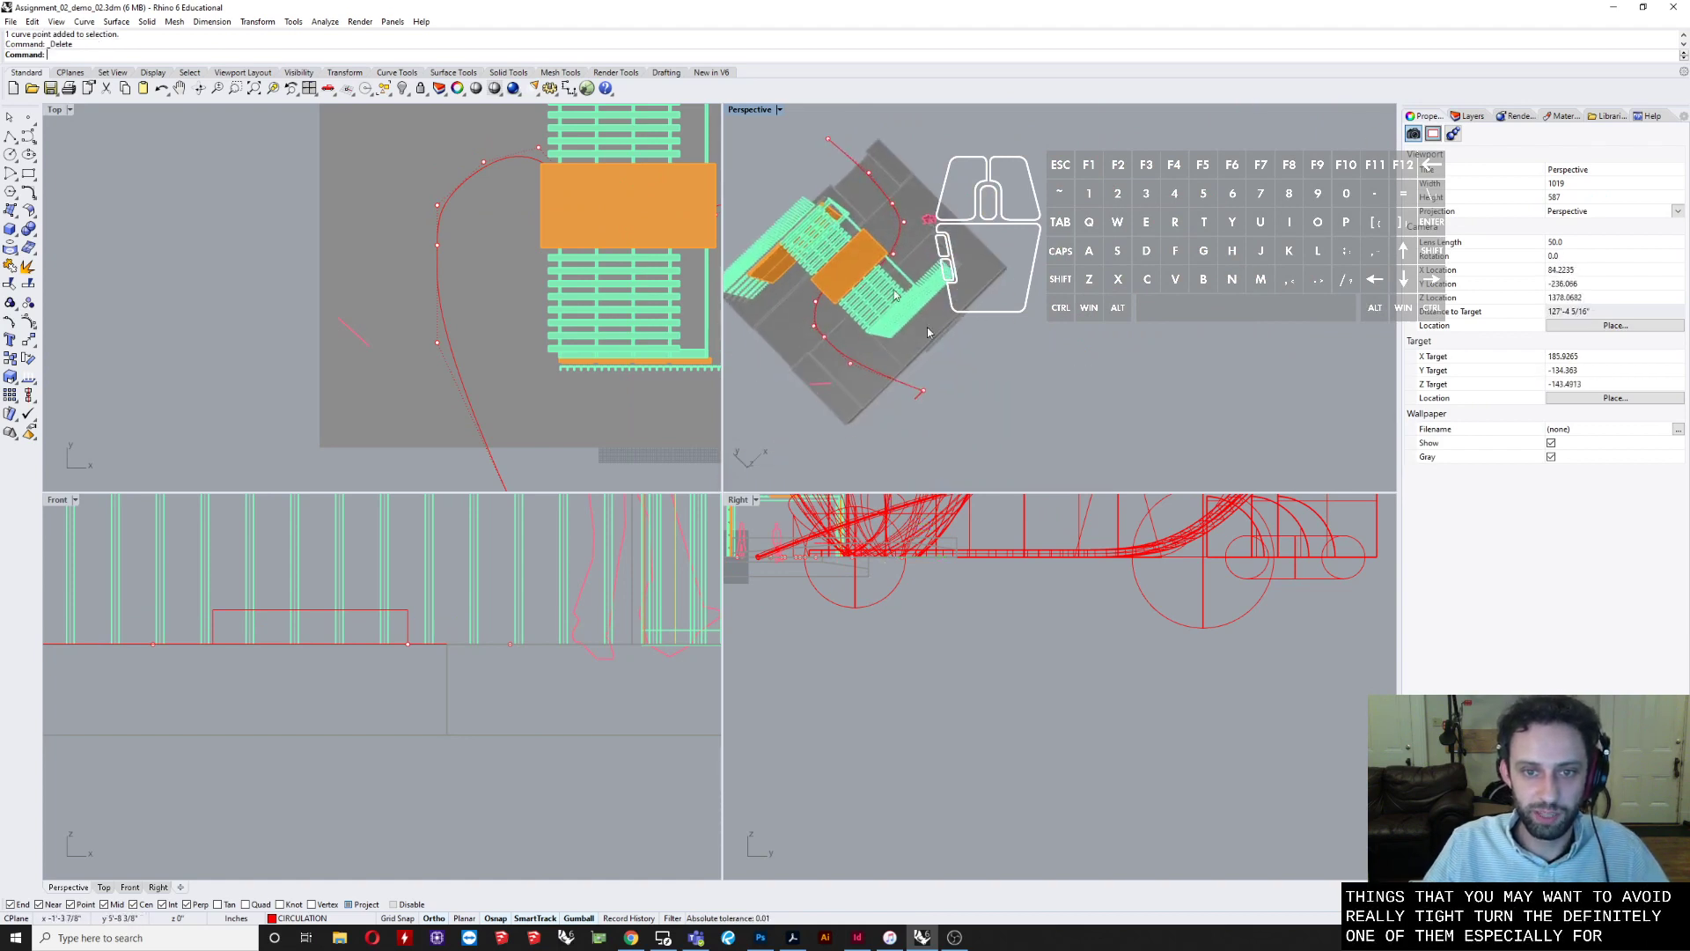
{"action": "right_click_drag", "start_coordinate": [1048, 383], "coordinate": [942, 352]}
{"action": "key", "text": "Escape"}
- Rotate the rectangle profile in the Top view about the path's front endpoint so that it lies along the path curve
{"action": "scroll", "coordinate": [887, 256], "scroll_direction": "up", "scroll_amount": 8}
{"action": "right_click_drag", "start_coordinate": [887, 255], "coordinate": [1005, 272]}
{"action": "scroll", "coordinate": [845, 249], "scroll_direction": "up", "scroll_amount": 9}
{"action": "left_click", "coordinate": [838, 268]}
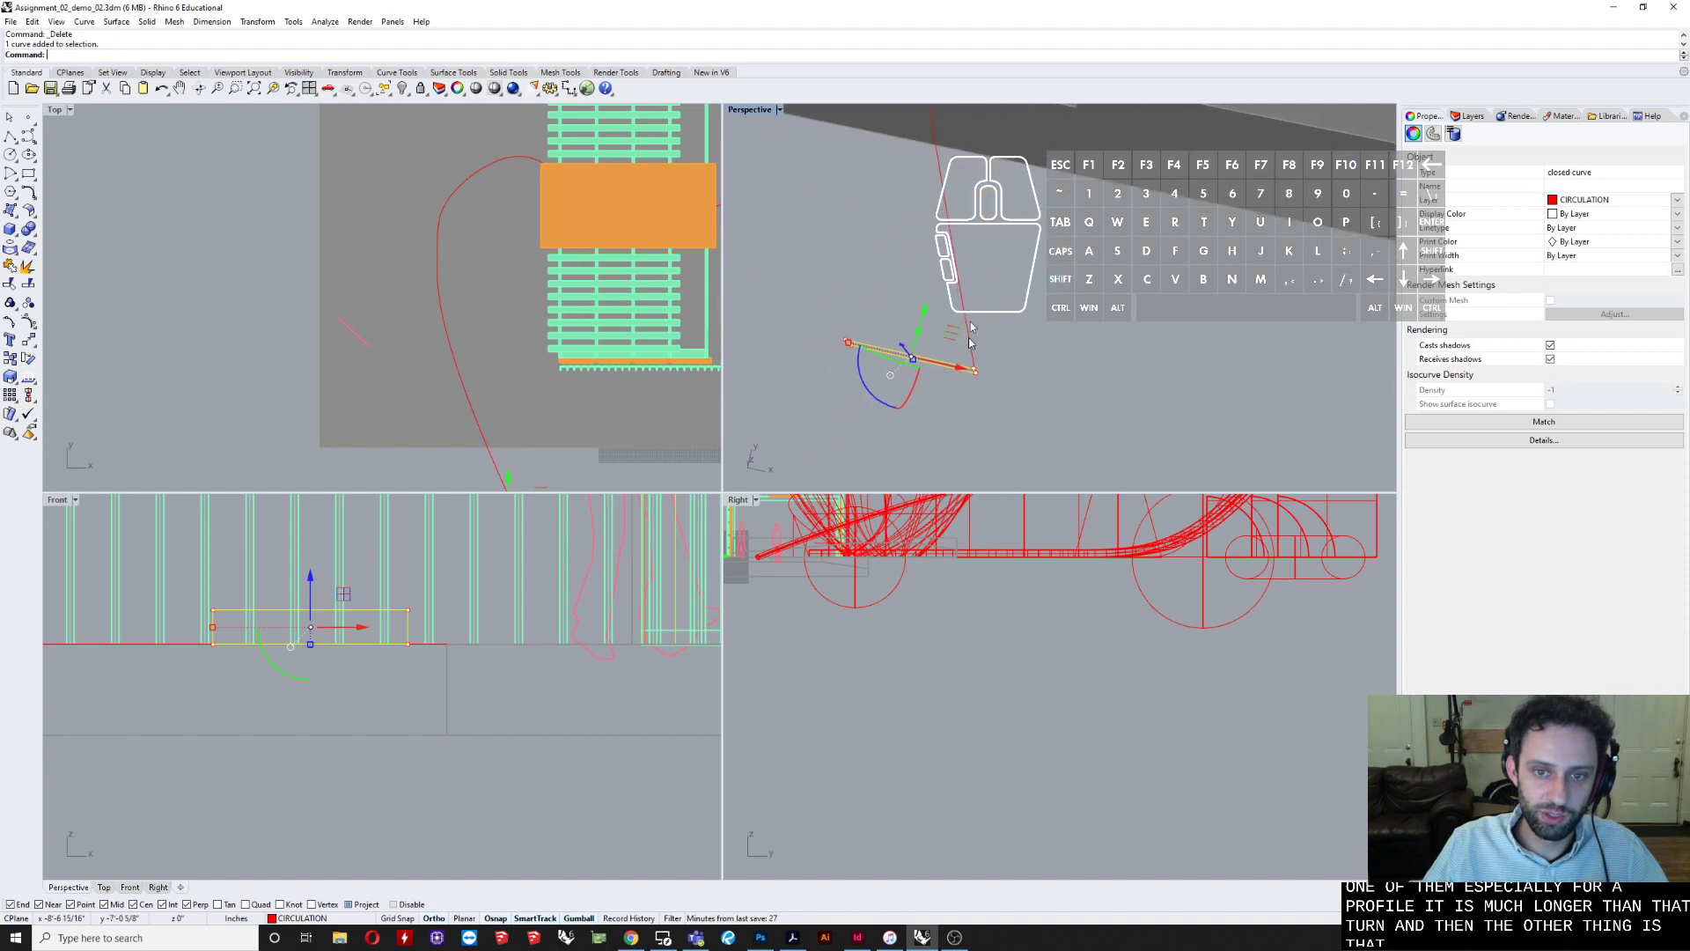
{"action": "scroll", "coordinate": [372, 288], "scroll_direction": "down", "scroll_amount": 9}
{"action": "scroll", "coordinate": [426, 336], "scroll_direction": "up", "scroll_amount": 18}
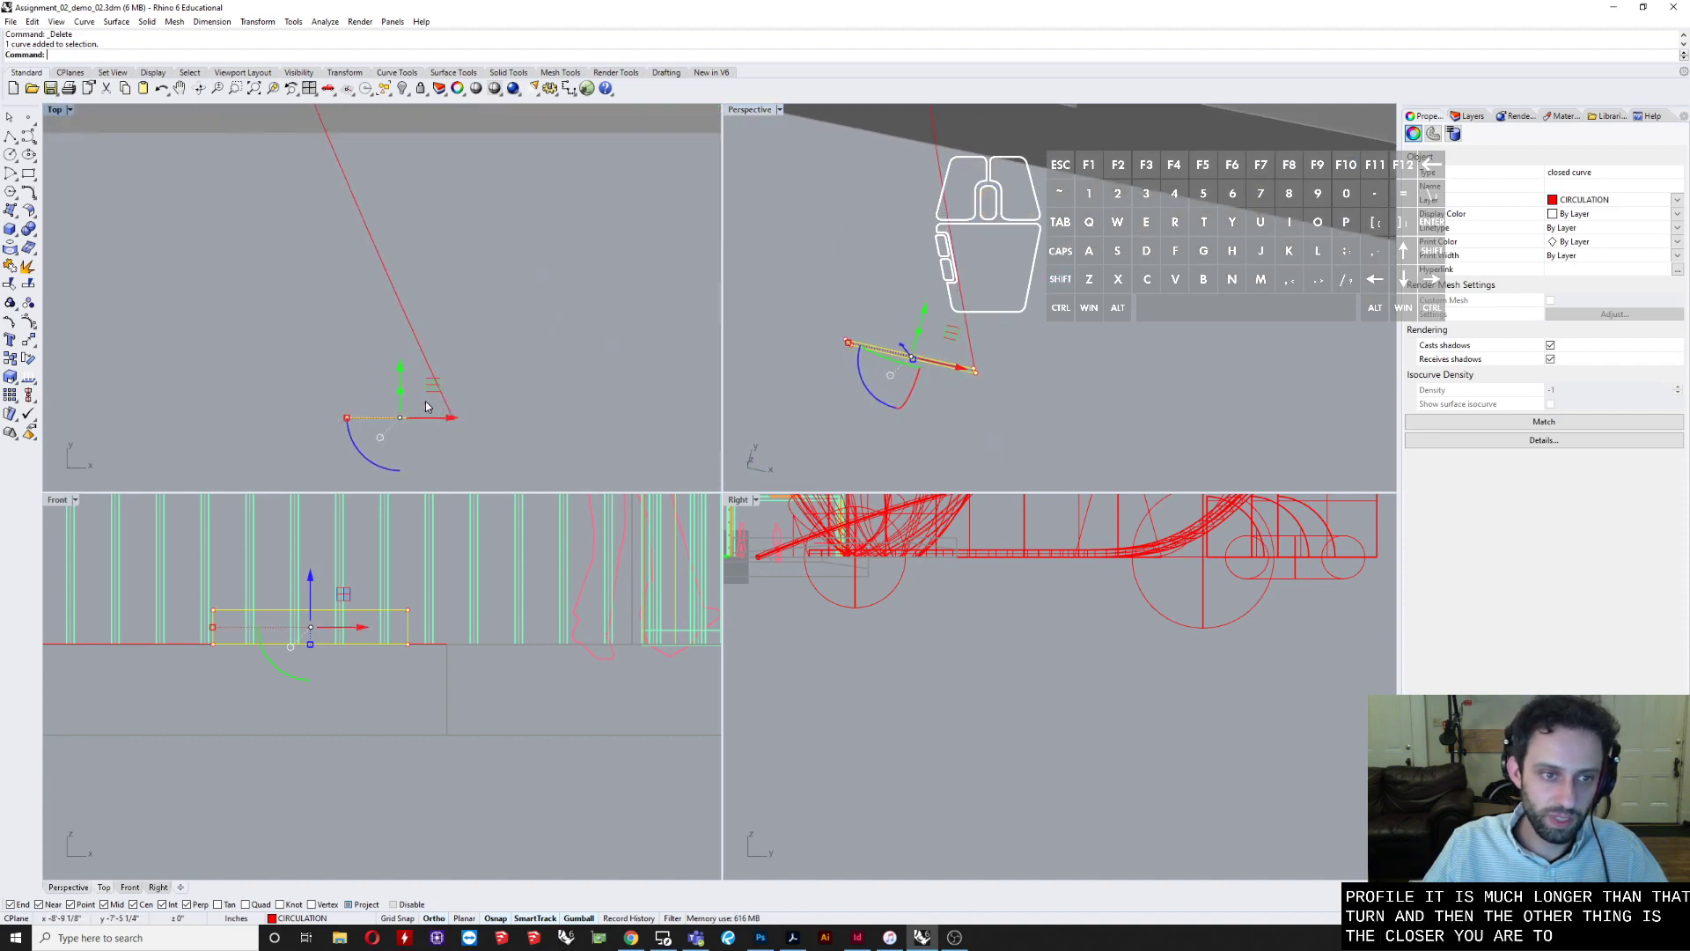
{"action": "right_click_drag", "start_coordinate": [430, 412], "coordinate": [486, 398]}
{"action": "scroll", "coordinate": [484, 374], "scroll_direction": "up", "scroll_amount": 2}
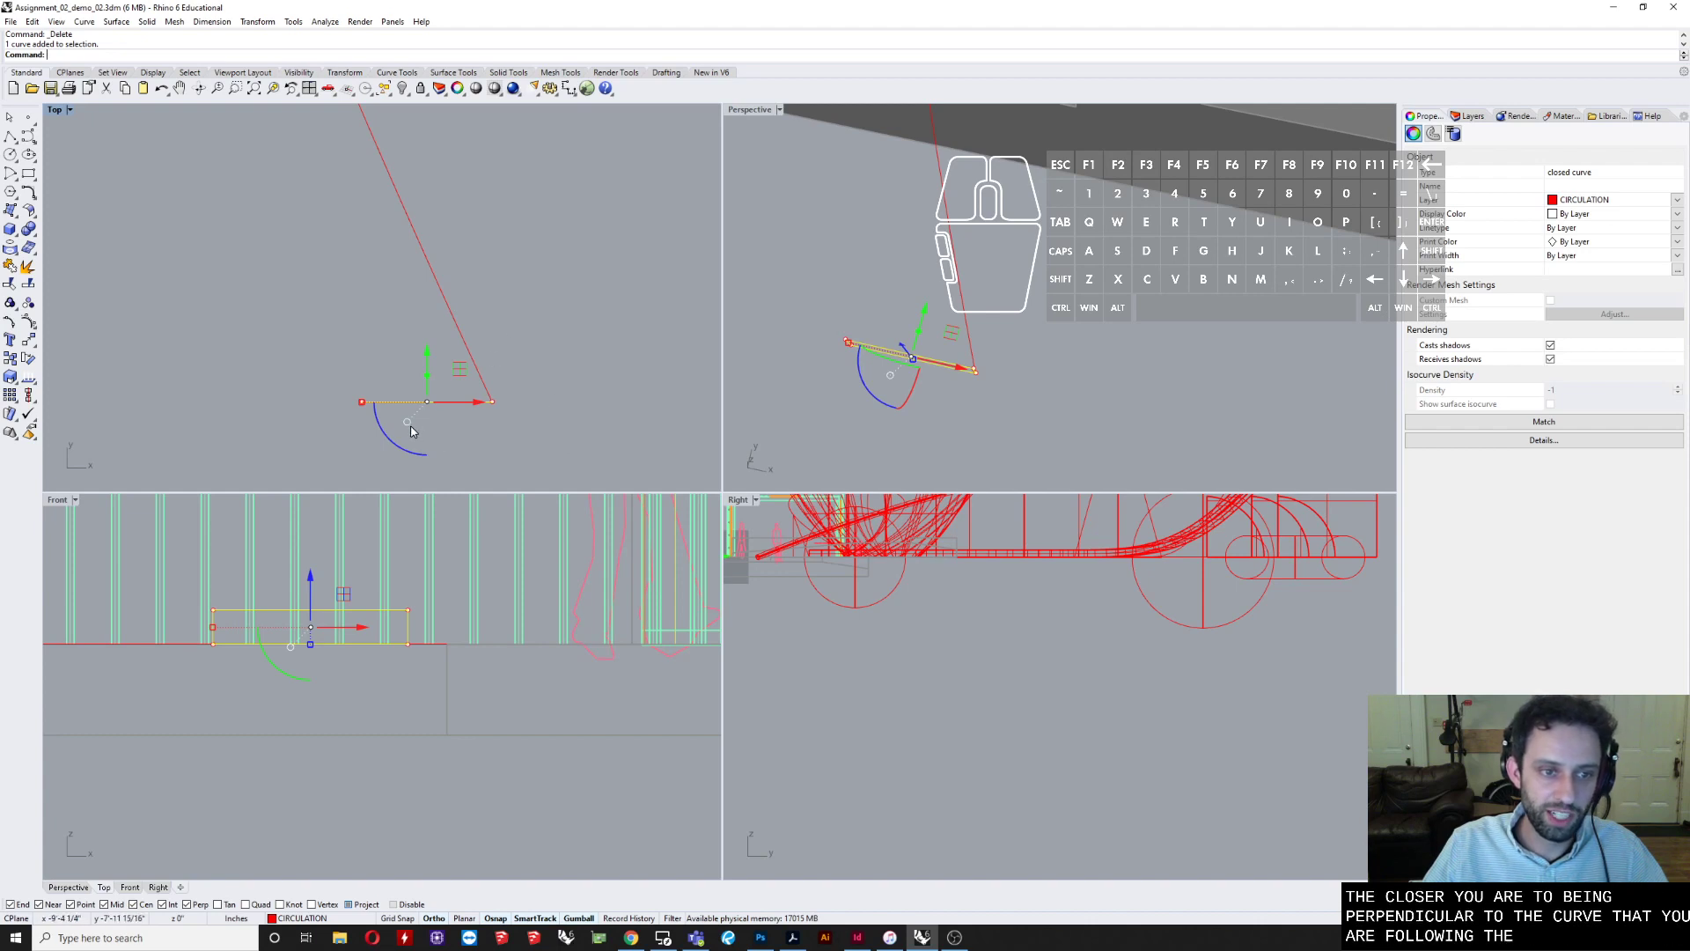
{"action": "type", "text": "rotate"}
{"action": "key", "text": "Return"}
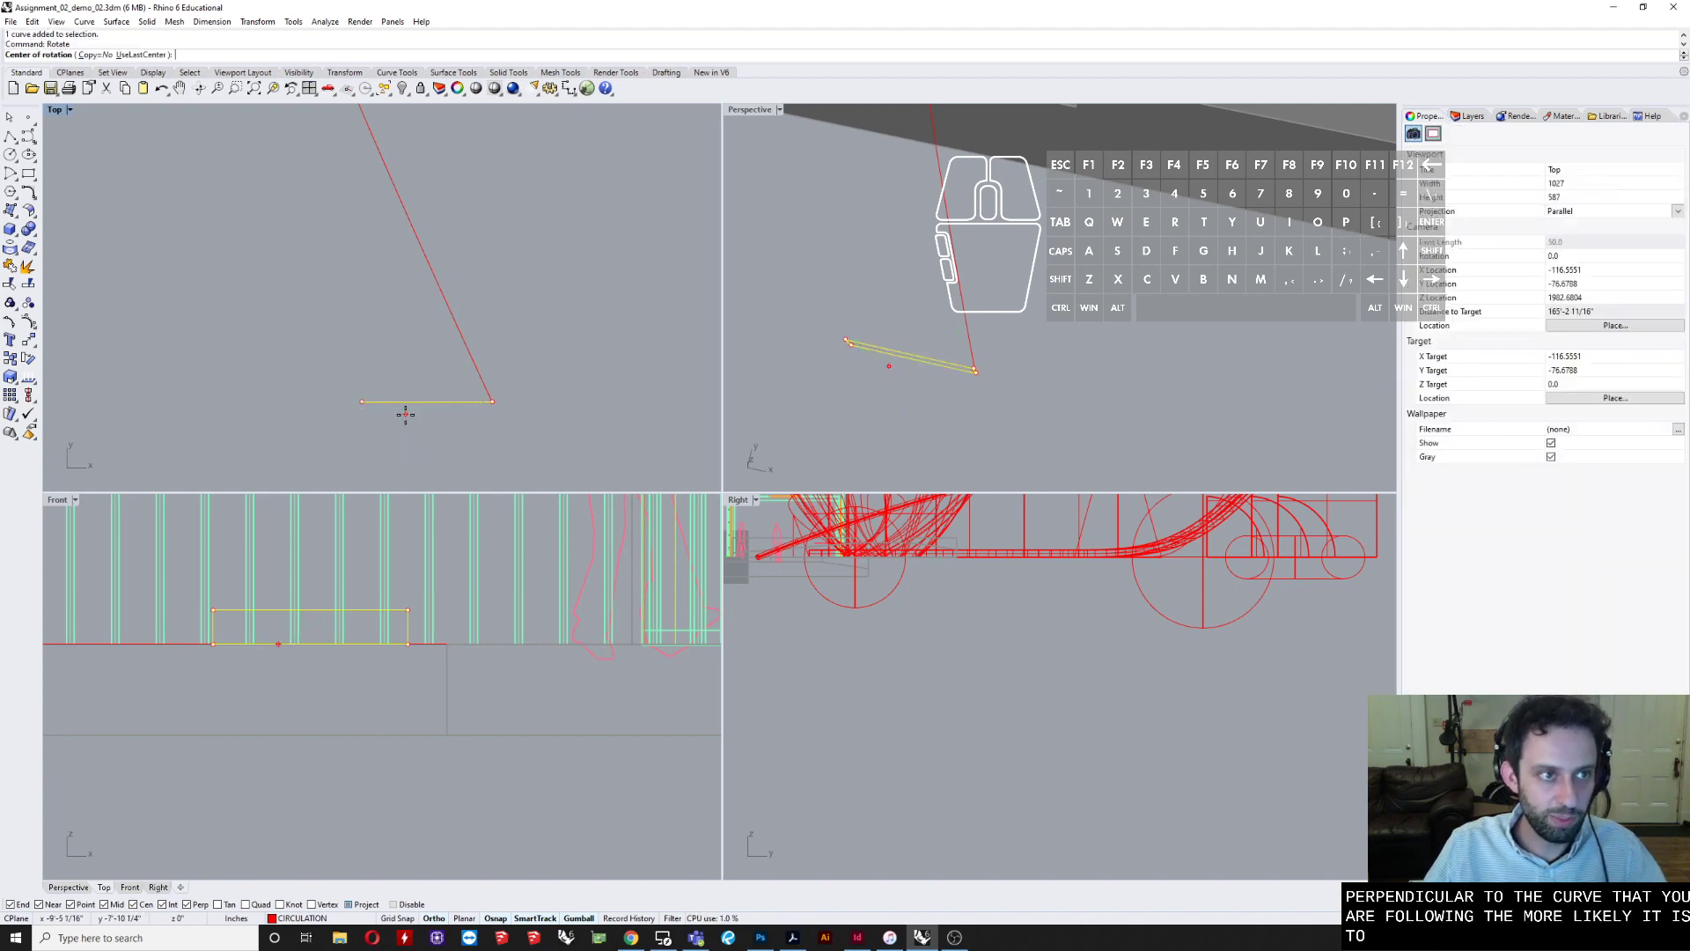
{"action": "left_click", "coordinate": [494, 402]}
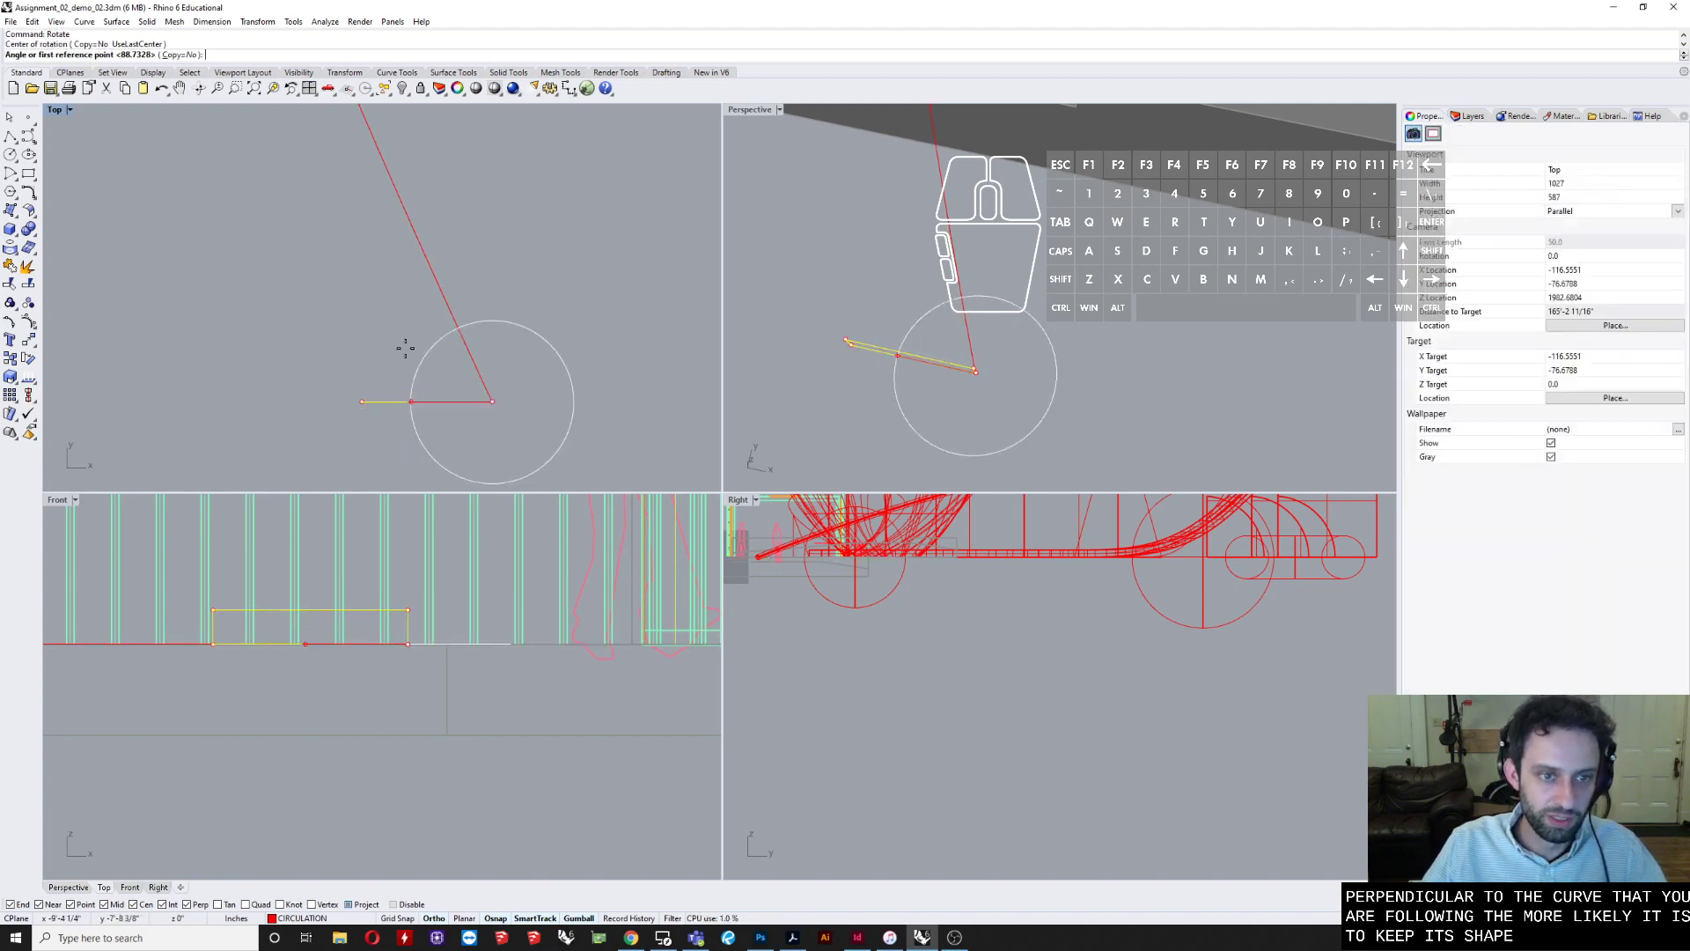
{"action": "left_click", "coordinate": [362, 402]}
{"action": "left_click", "coordinate": [473, 362]}
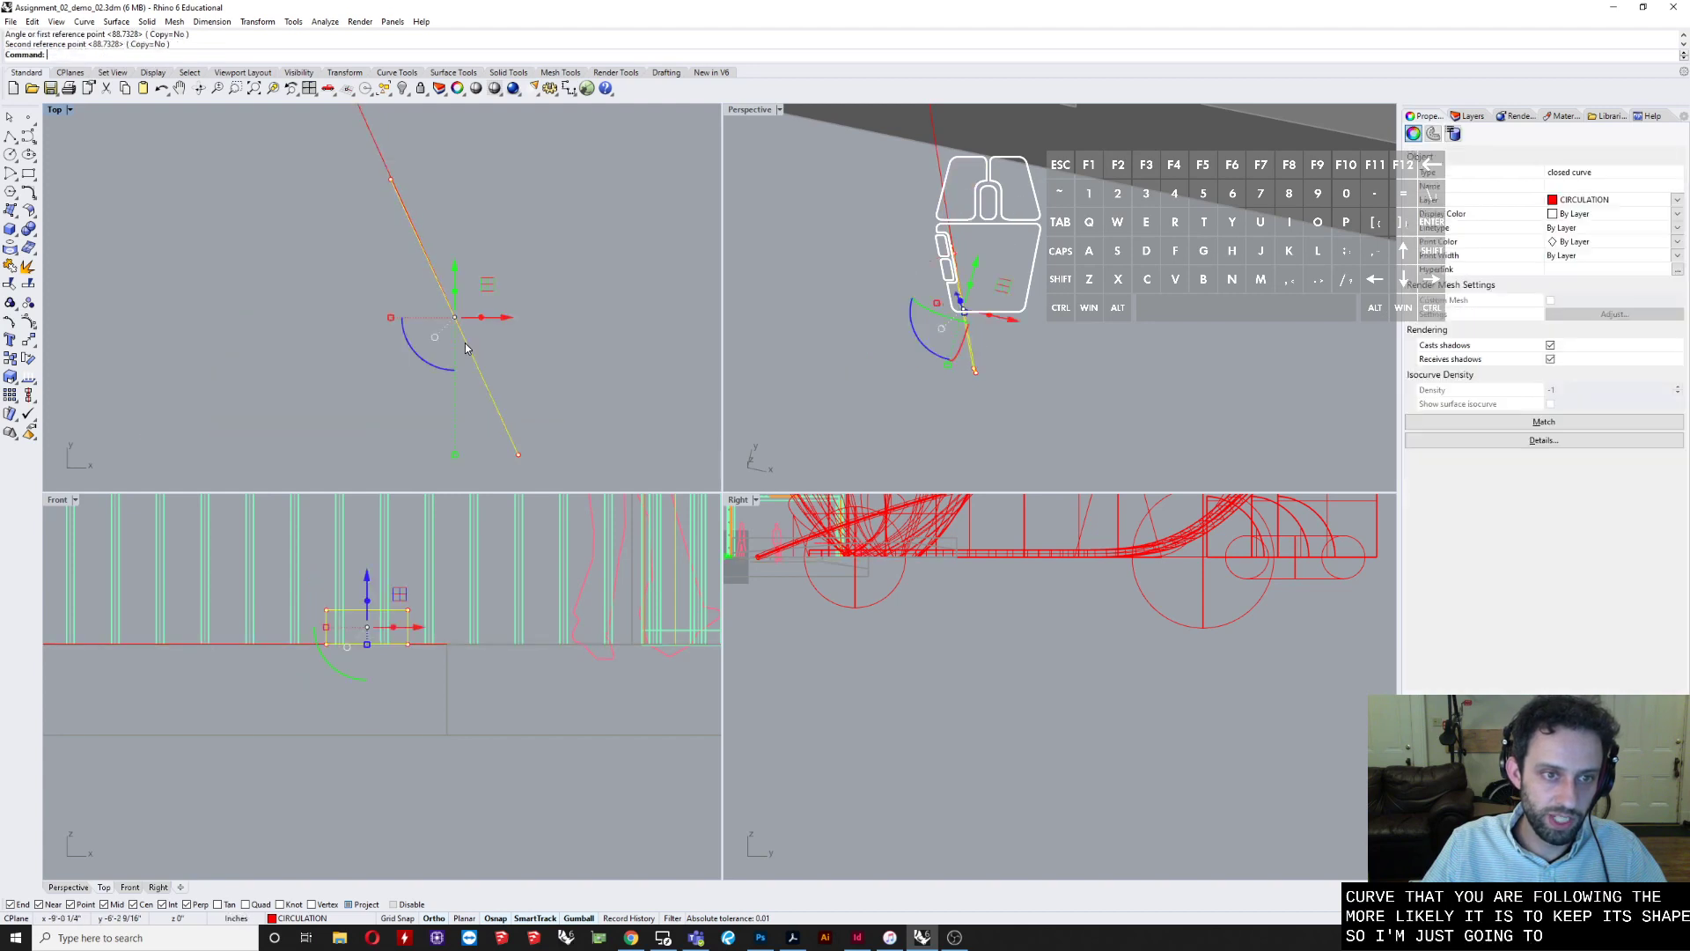
- Rotate the rectangle profile another 90 degrees about the path's endpoint, making it perpendicular to the path curve
{"action": "key", "text": "Return"}
{"action": "left_click", "coordinate": [518, 454]}
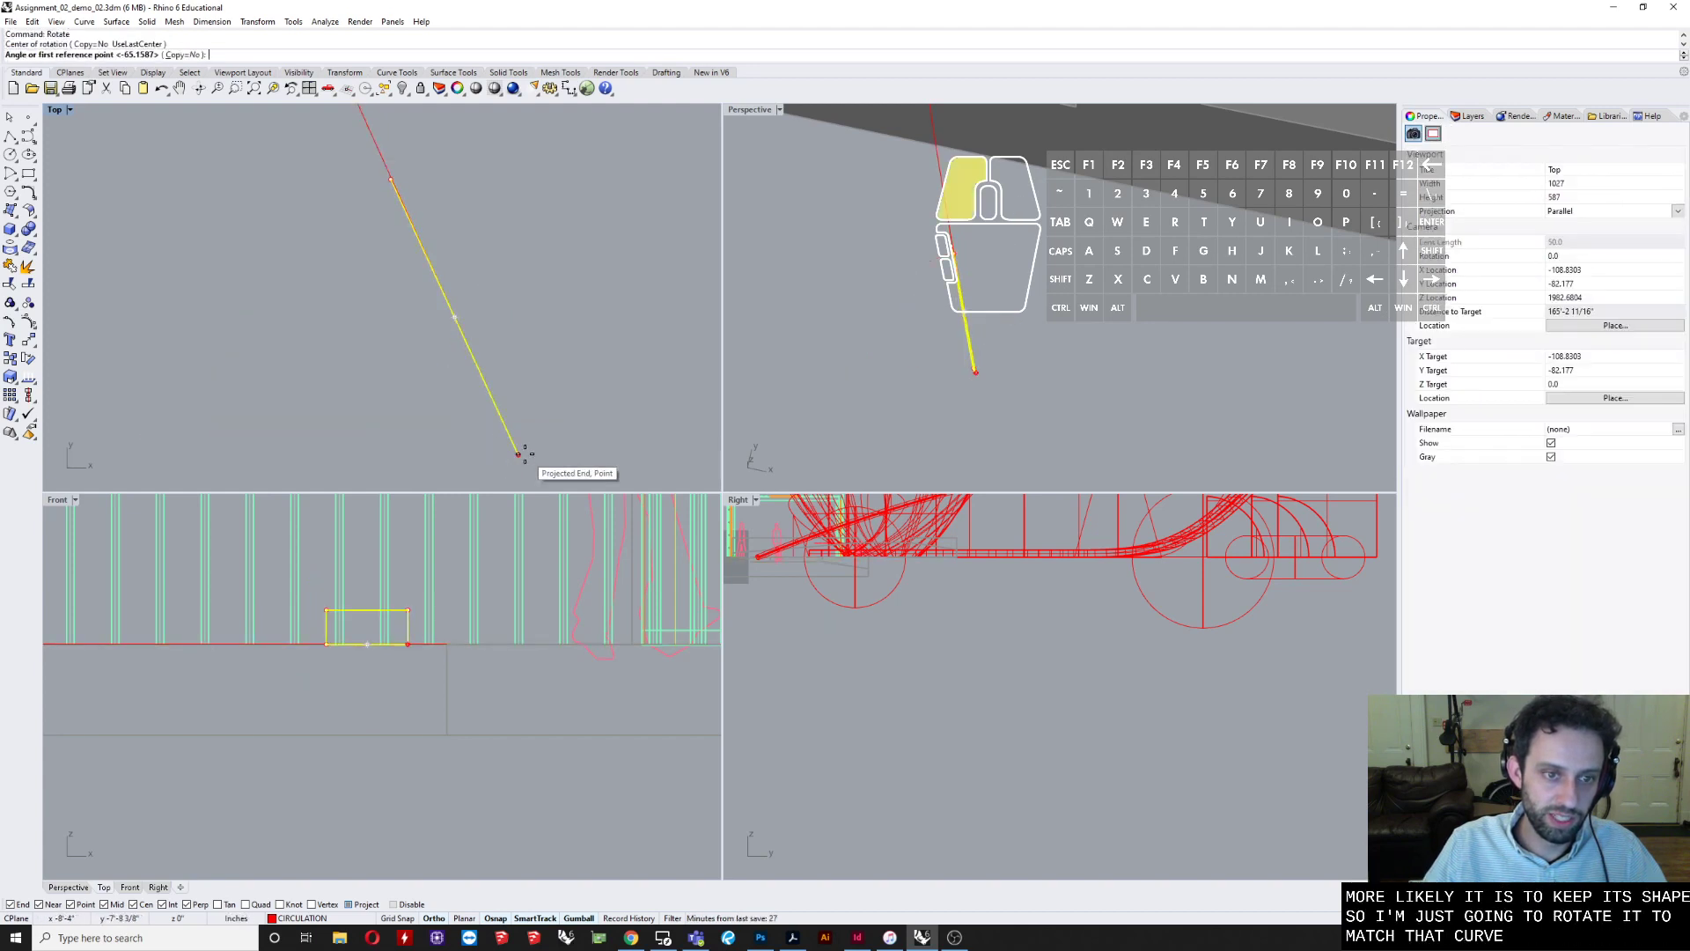
{"action": "left_click", "coordinate": [400, 182]}
{"action": "scroll", "coordinate": [400, 192], "scroll_direction": "down", "scroll_amount": 3}
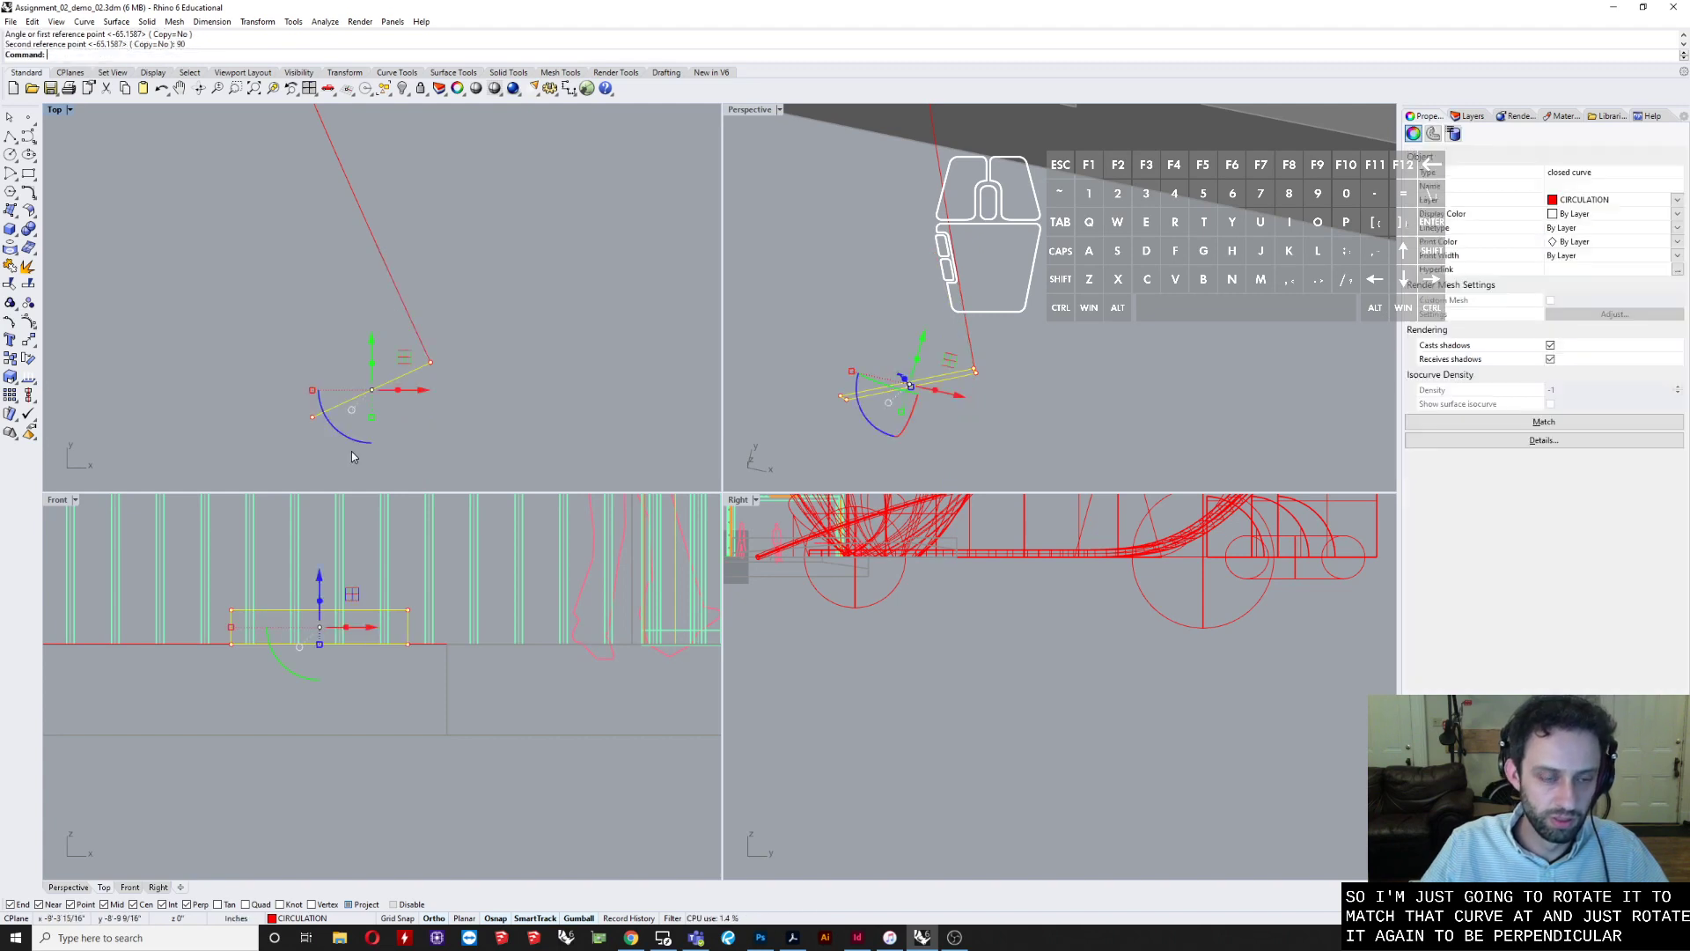
- Examine the rotated rectangle profile against the path curve's front end in the Perspective view
{"action": "left_click", "coordinate": [519, 321]}
{"action": "scroll", "coordinate": [523, 320], "scroll_direction": "down", "scroll_amount": 4}
{"action": "right_click_drag", "start_coordinate": [1054, 371], "coordinate": [940, 424]}
{"action": "scroll", "coordinate": [1021, 338], "scroll_direction": "up", "scroll_amount": 3}
{"action": "scroll", "coordinate": [1060, 274], "scroll_direction": "down", "scroll_amount": 2}
{"action": "scroll", "coordinate": [1059, 273], "scroll_direction": "down", "scroll_amount": 2}
{"action": "left_click", "coordinate": [1129, 480]}
{"action": "scroll", "coordinate": [924, 293], "scroll_direction": "down", "scroll_amount": 5}
{"action": "scroll", "coordinate": [924, 293], "scroll_direction": "down", "scroll_amount": 4}
{"action": "scroll", "coordinate": [940, 428], "scroll_direction": "down", "scroll_amount": 2}
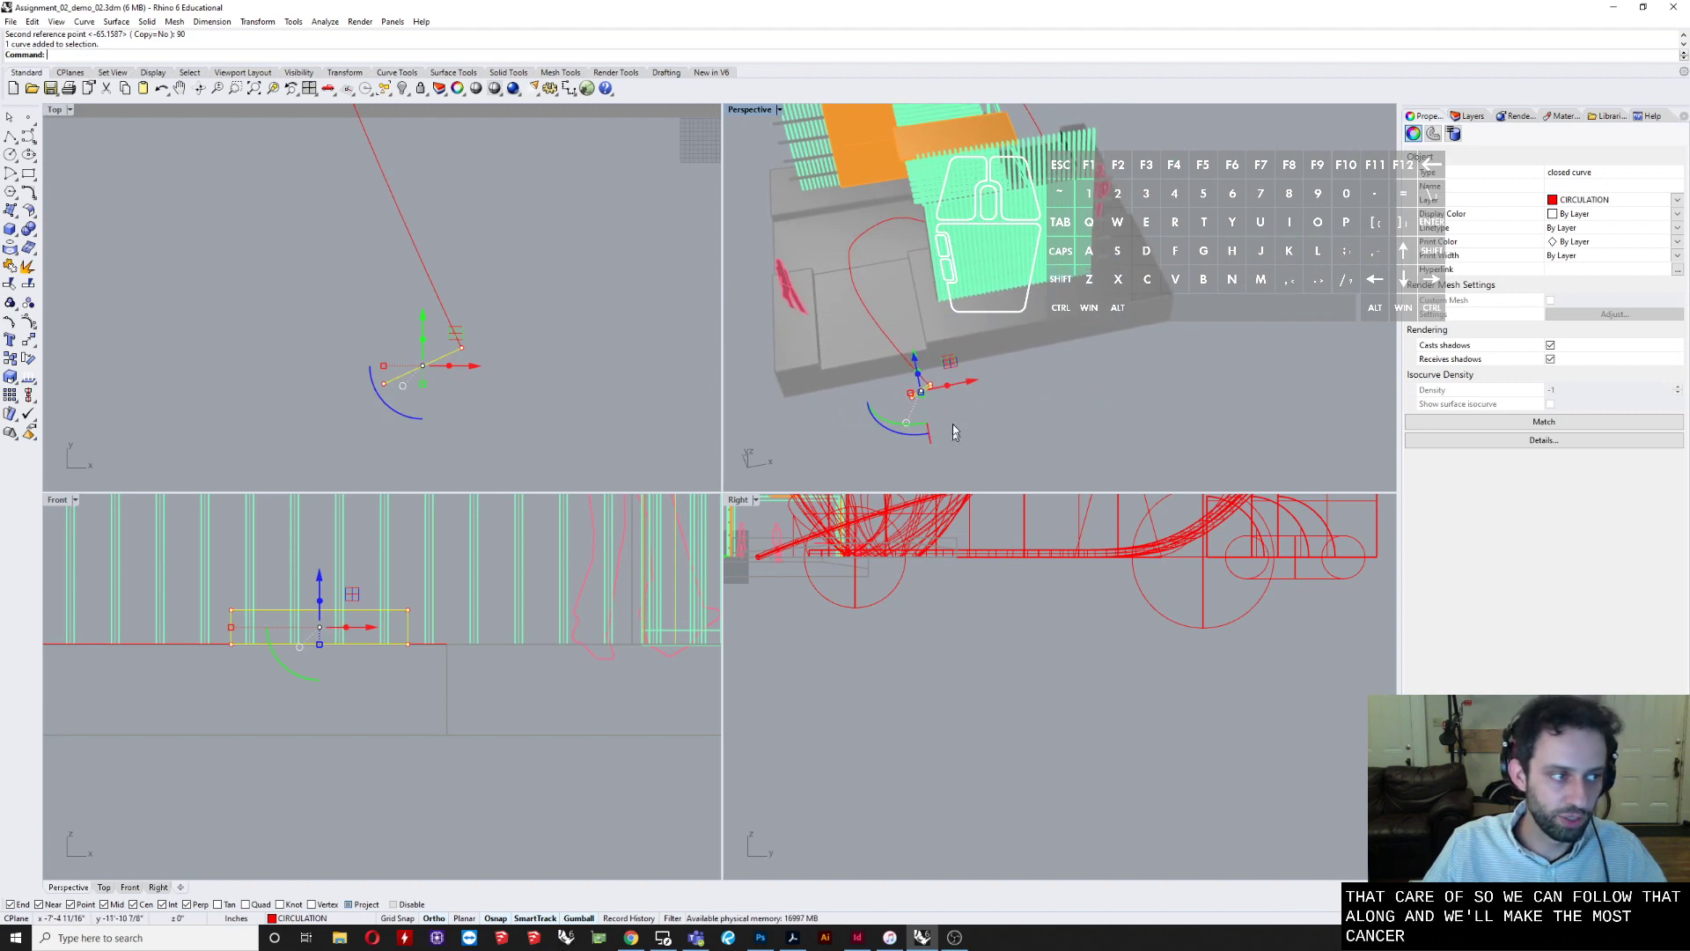
{"action": "right_click_drag", "start_coordinate": [952, 424], "coordinate": [1060, 303]}
- Select the flat human figure beside the PLANAR SURFACE label and rotate it upright in the Perspective view
{"action": "key", "text": "Escape"}
{"action": "scroll", "coordinate": [1232, 224], "scroll_direction": "down", "scroll_amount": 6}
{"action": "right_click_drag", "start_coordinate": [1232, 224], "coordinate": [1170, 259]}
{"action": "right_click_drag", "start_coordinate": [1170, 259], "coordinate": [1031, 370], "text": "shift"}
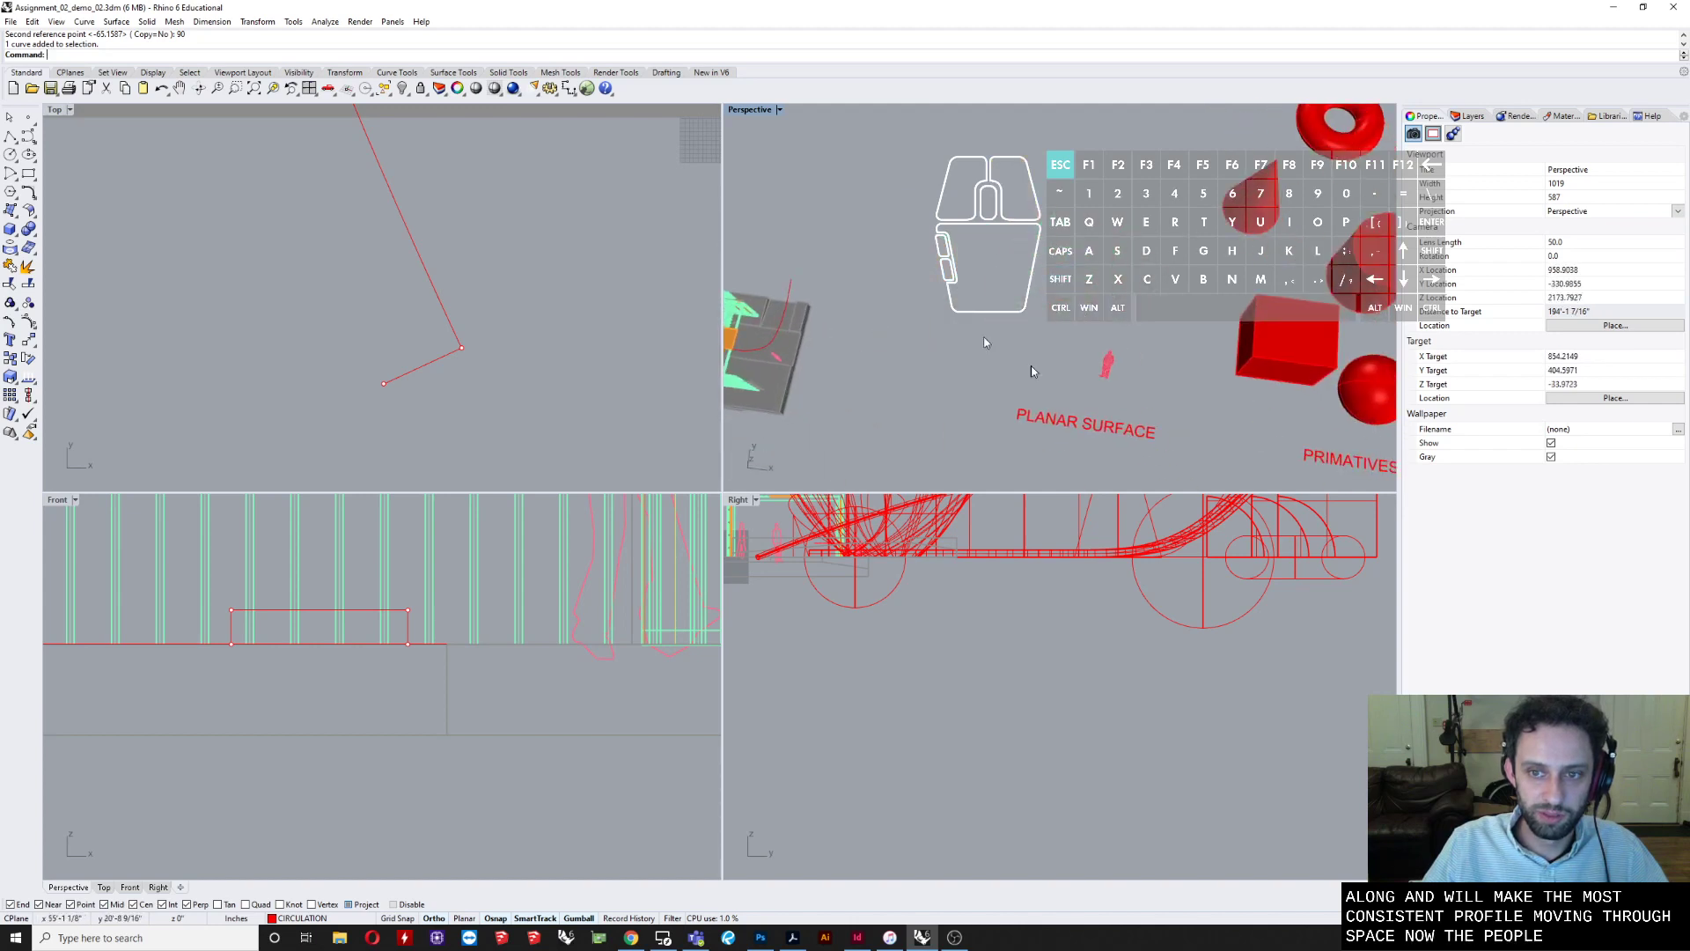
{"action": "left_click_drag", "start_coordinate": [1131, 383], "coordinate": [1134, 387]}
{"action": "scroll", "coordinate": [1133, 384], "scroll_direction": "up", "scroll_amount": 4}
{"action": "right_click_drag", "start_coordinate": [1128, 380], "coordinate": [1028, 332]}
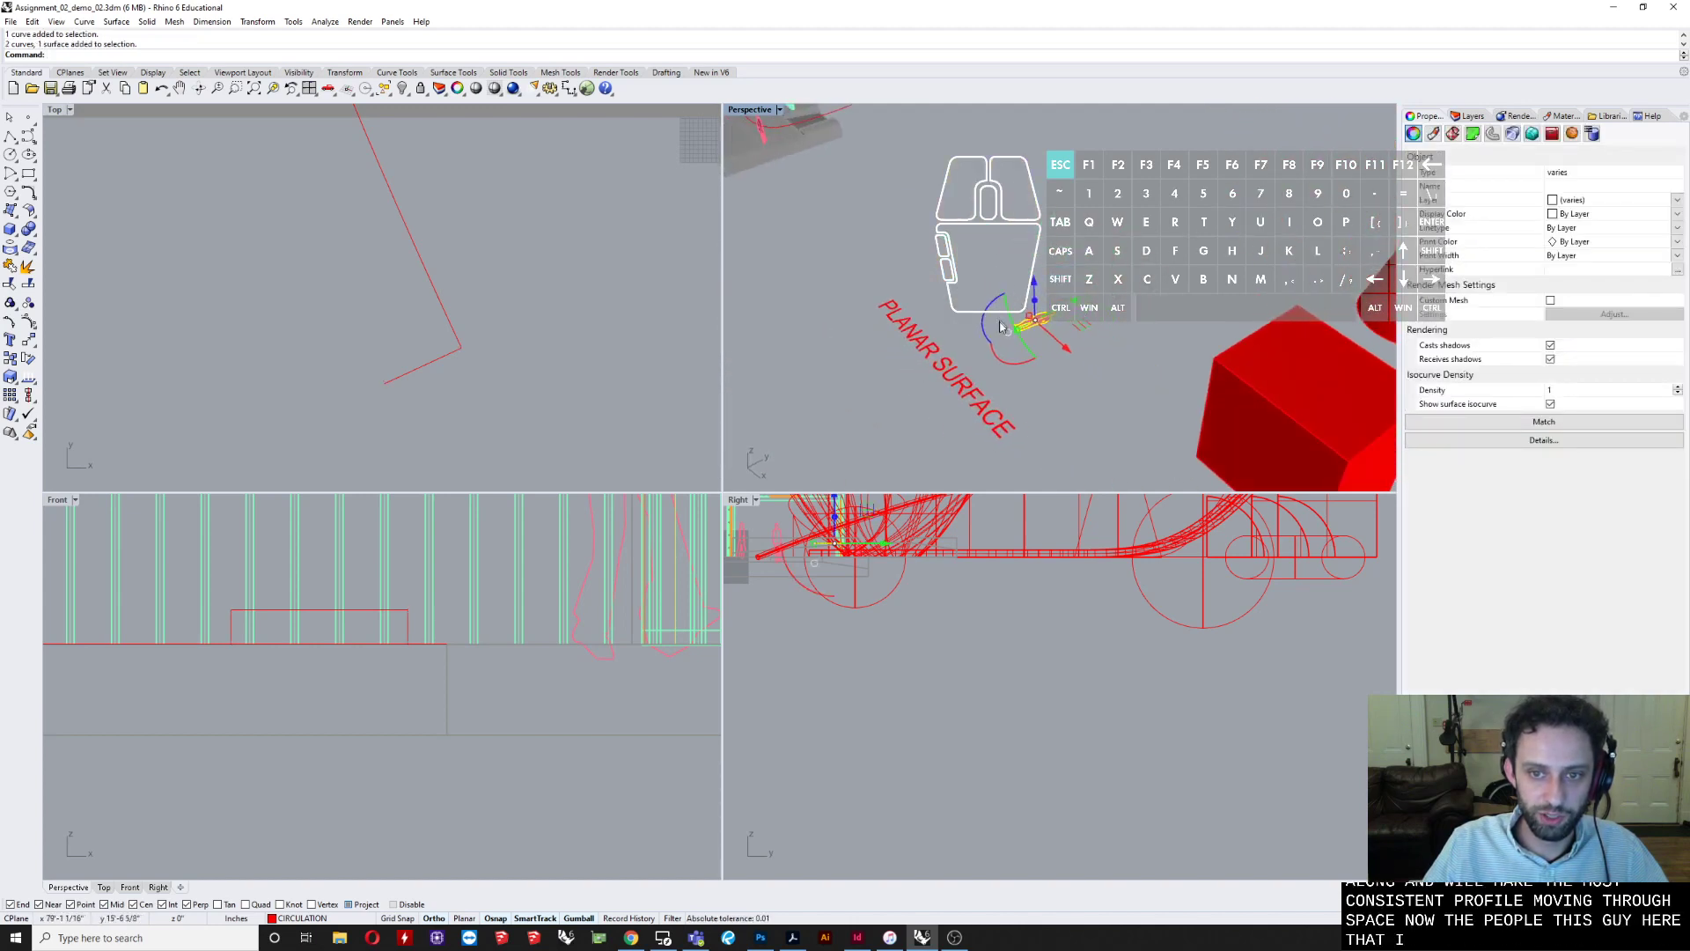
{"action": "left_click_drag", "start_coordinate": [1022, 357], "coordinate": [1029, 347]}
{"action": "scroll", "coordinate": [1029, 347], "scroll_direction": "up", "scroll_amount": 3}
- Turn off Project snapping and move the upright human figure from beside the PLANAR SURFACE label over to the building model's base
{"action": "type", "text": "m"}
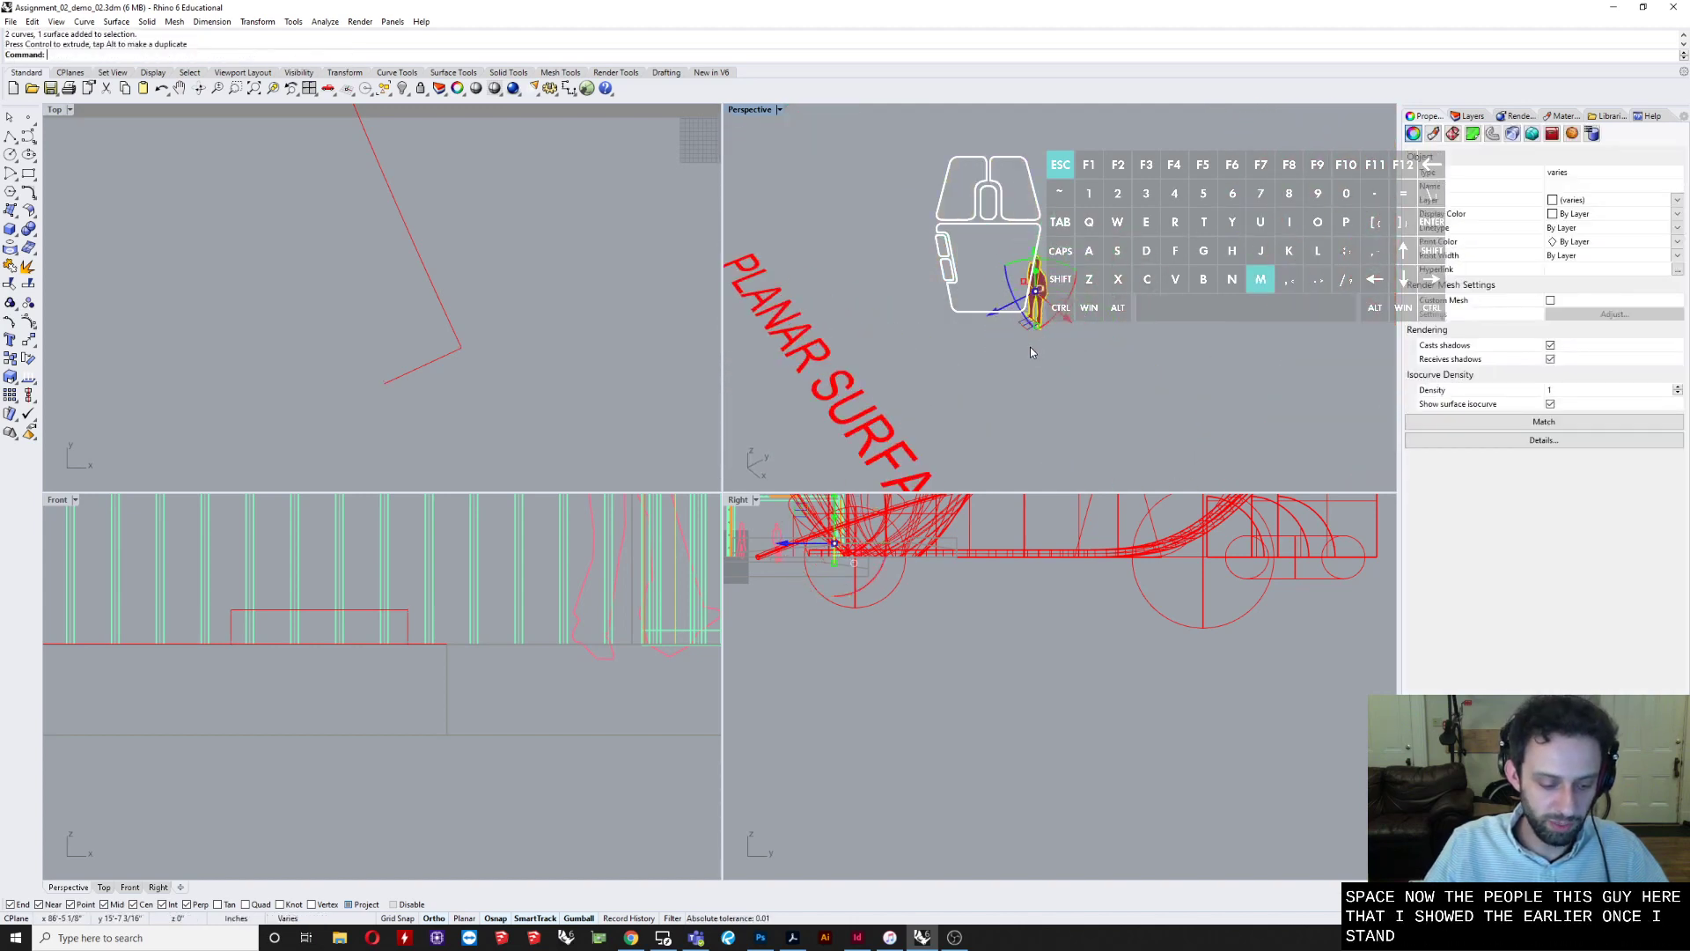
{"action": "key", "text": "Return"}
{"action": "scroll", "coordinate": [1026, 328], "scroll_direction": "up", "scroll_amount": 4}
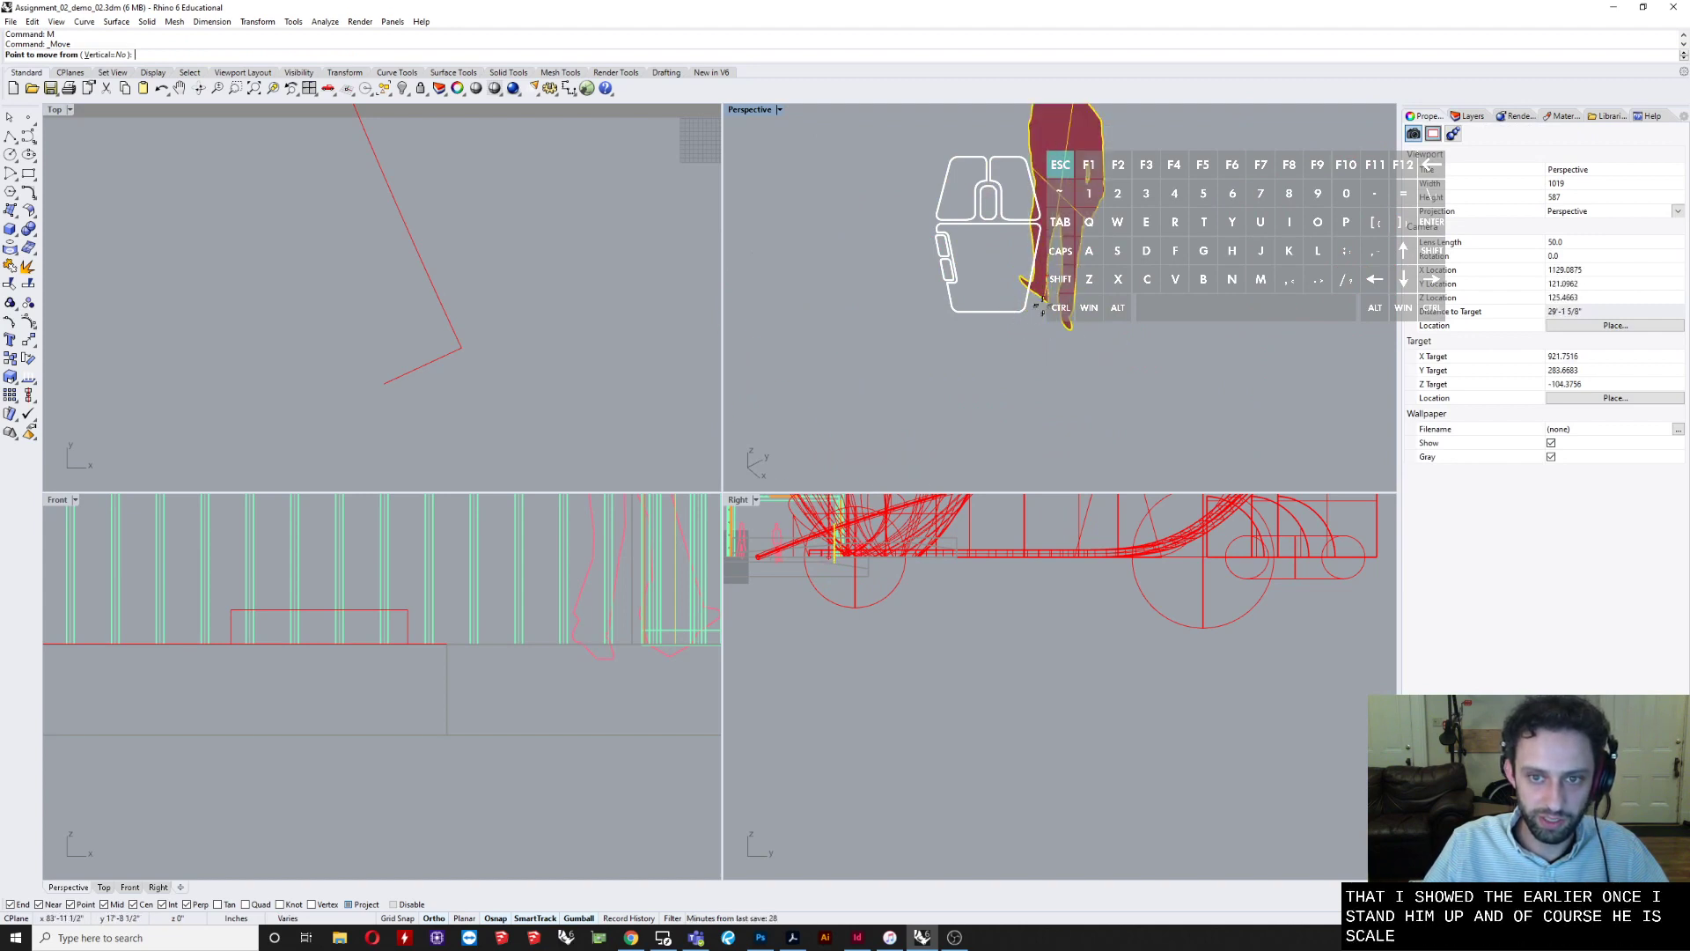
{"action": "left_click", "coordinate": [360, 908]}
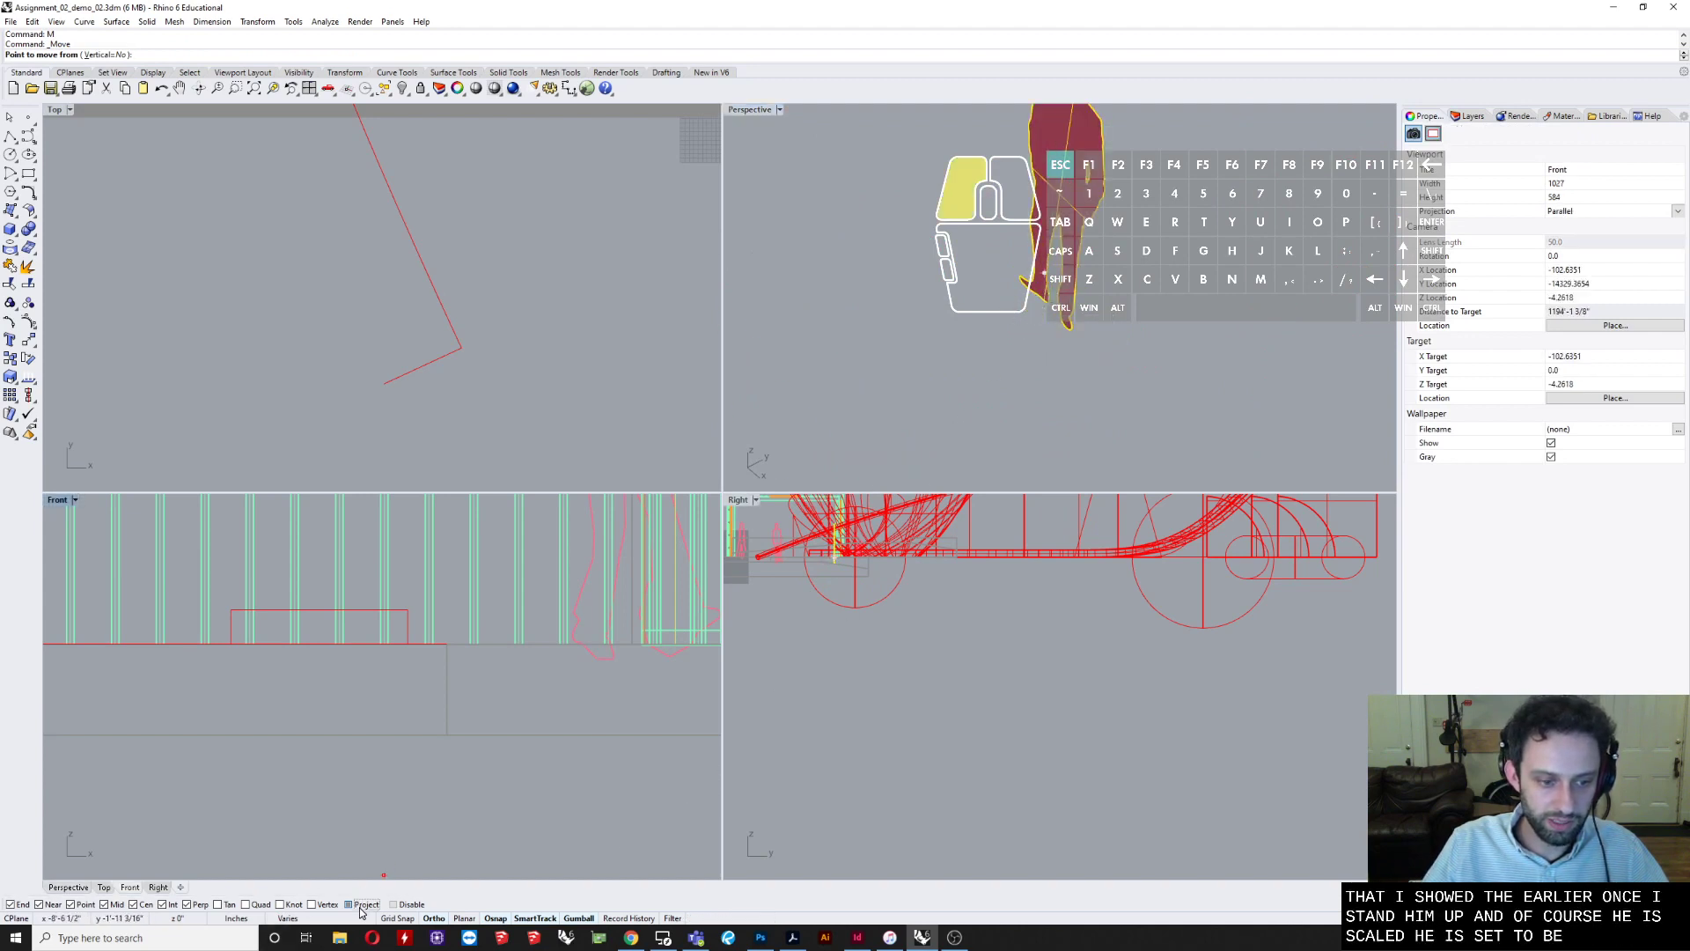
{"action": "scroll", "coordinate": [1080, 304], "scroll_direction": "down", "scroll_amount": 10}
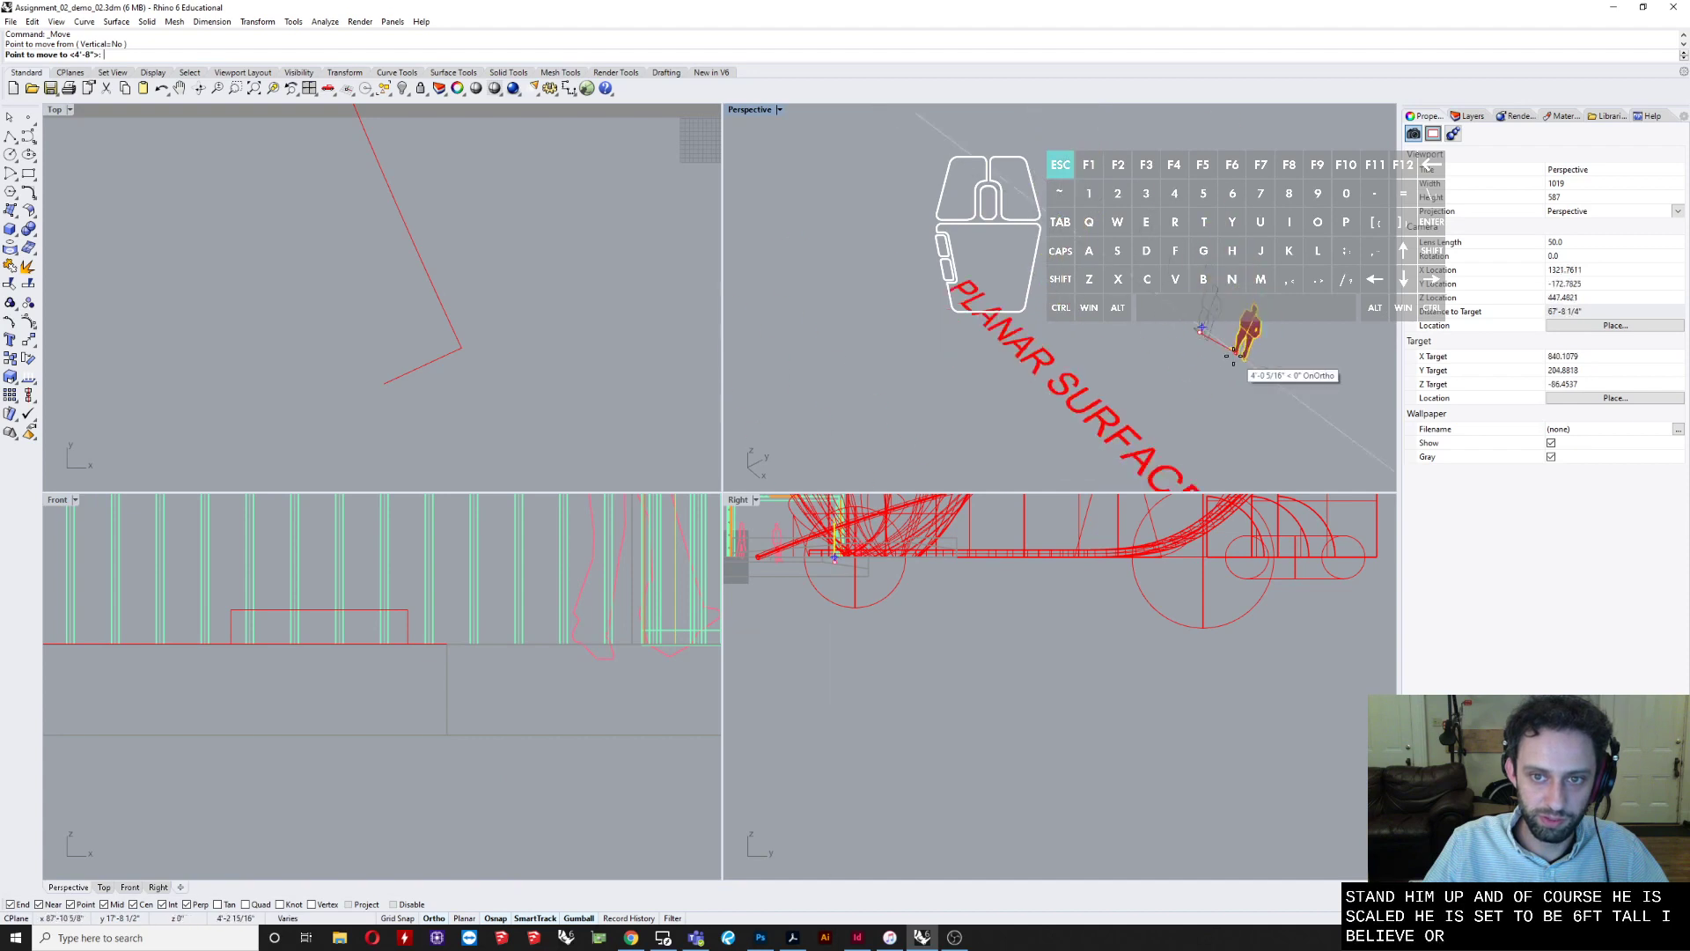
{"action": "right_click_drag", "start_coordinate": [1244, 348], "coordinate": [876, 482]}
{"action": "scroll", "coordinate": [1083, 334], "scroll_direction": "down", "scroll_amount": 9}
{"action": "right_click_drag", "start_coordinate": [1088, 316], "coordinate": [1026, 260], "text": "shift"}
{"action": "right_click_drag", "start_coordinate": [1047, 422], "coordinate": [1276, 325]}
{"action": "scroll", "coordinate": [998, 291], "scroll_direction": "up", "scroll_amount": 8}
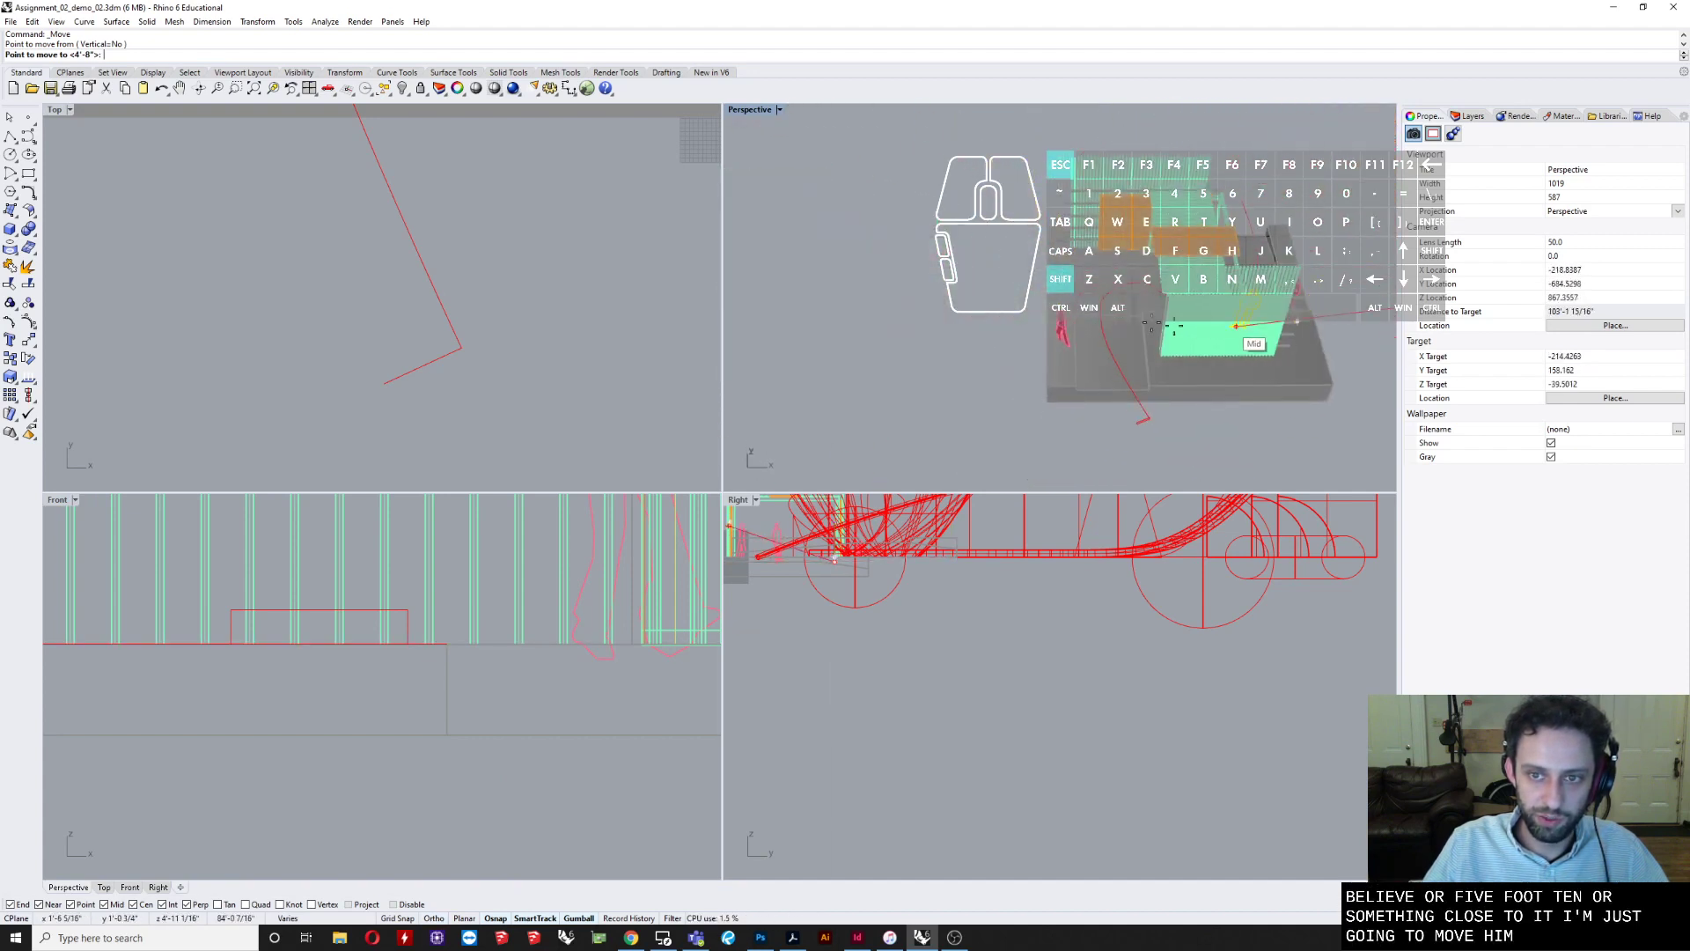
{"action": "scroll", "coordinate": [1089, 290], "scroll_direction": "up", "scroll_amount": 5}
{"action": "left_click", "coordinate": [1117, 302]}
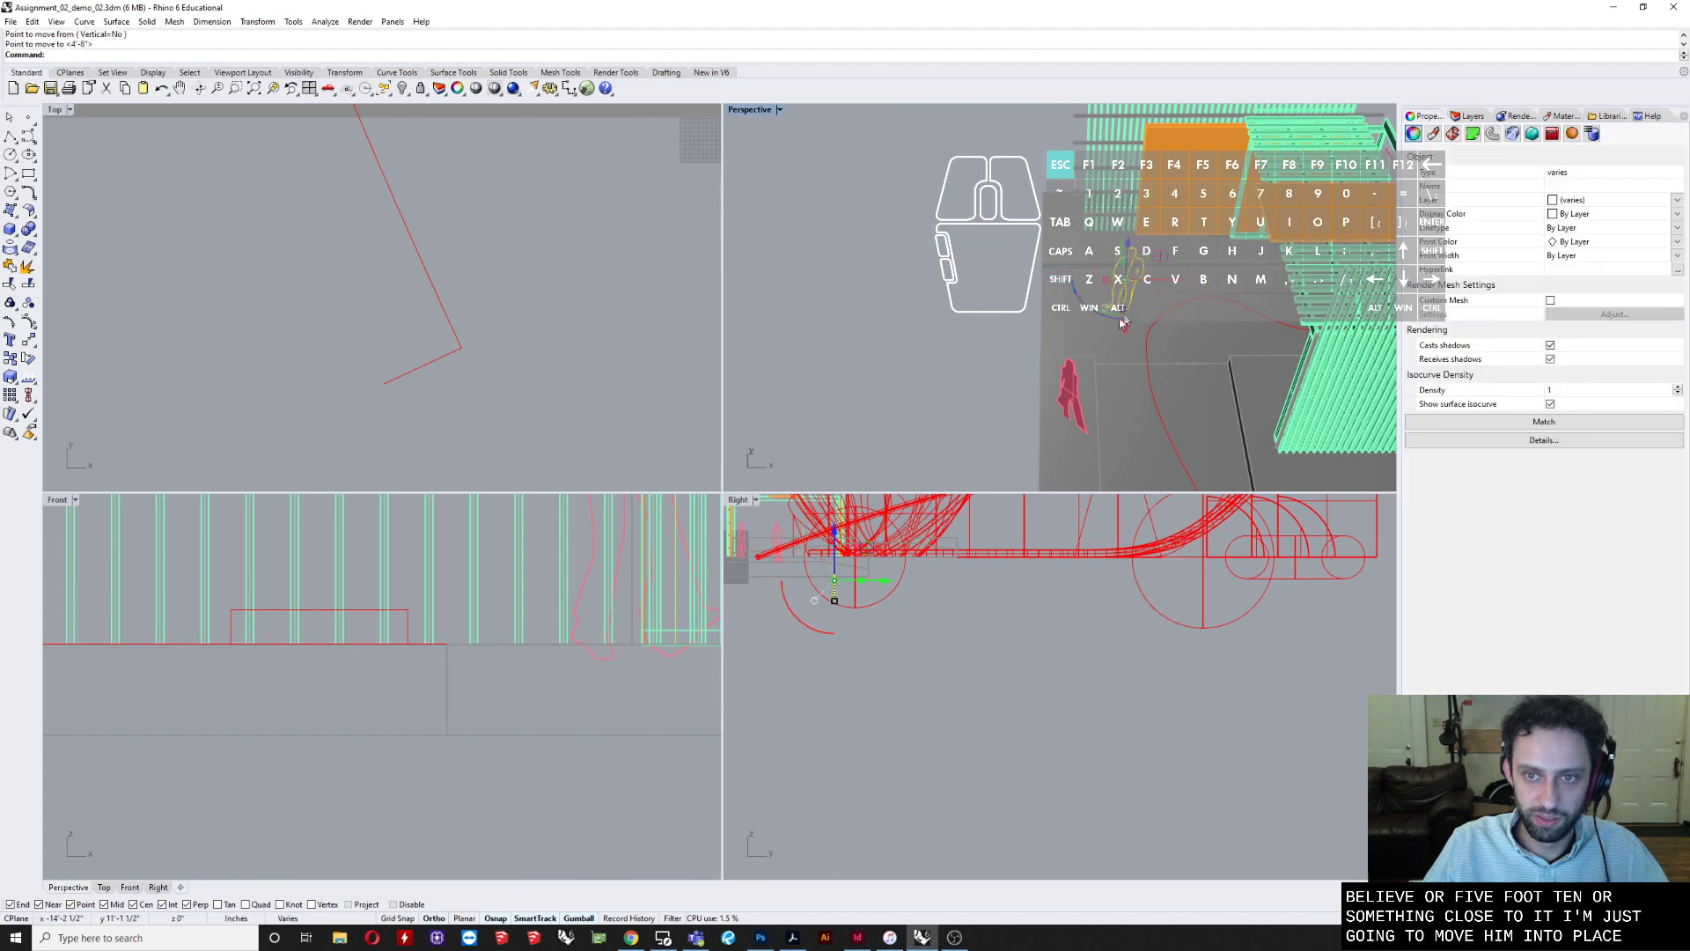
- Move the figure again from its foot, snapping it up to the edge of the building's ground slab
{"action": "right_click_drag", "start_coordinate": [1121, 317], "coordinate": [1144, 281]}
{"action": "type", "text": "m"}
{"action": "key", "text": "Return"}
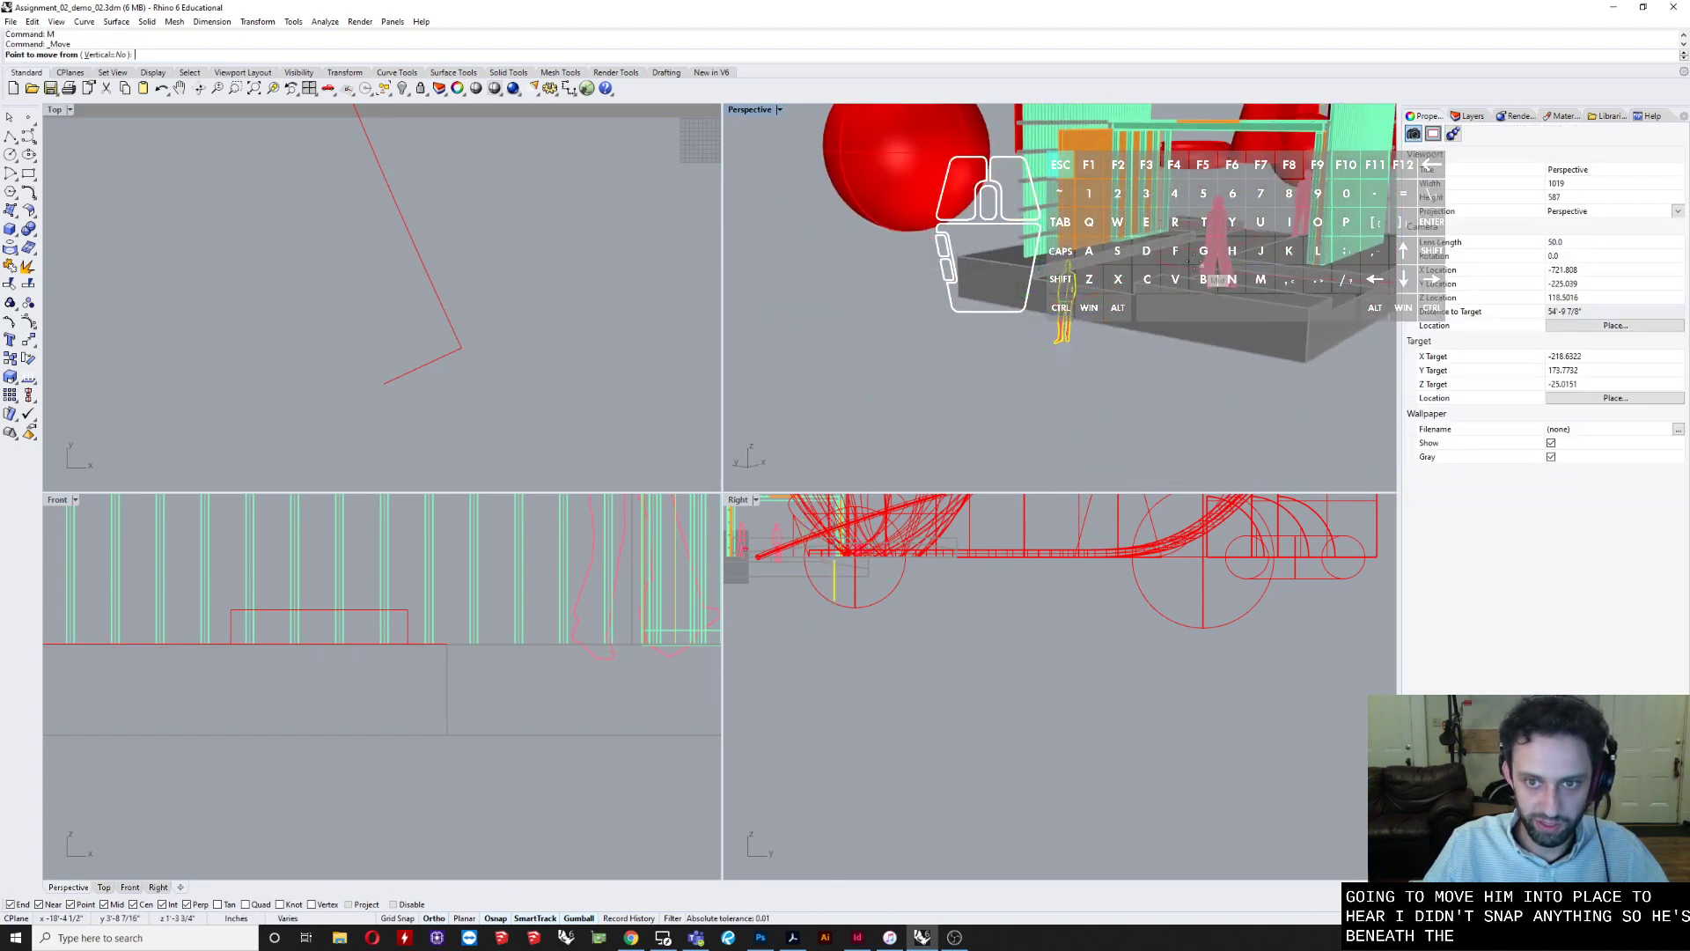
{"action": "left_click", "coordinate": [1068, 346]}
{"action": "left_click", "coordinate": [1032, 275]}
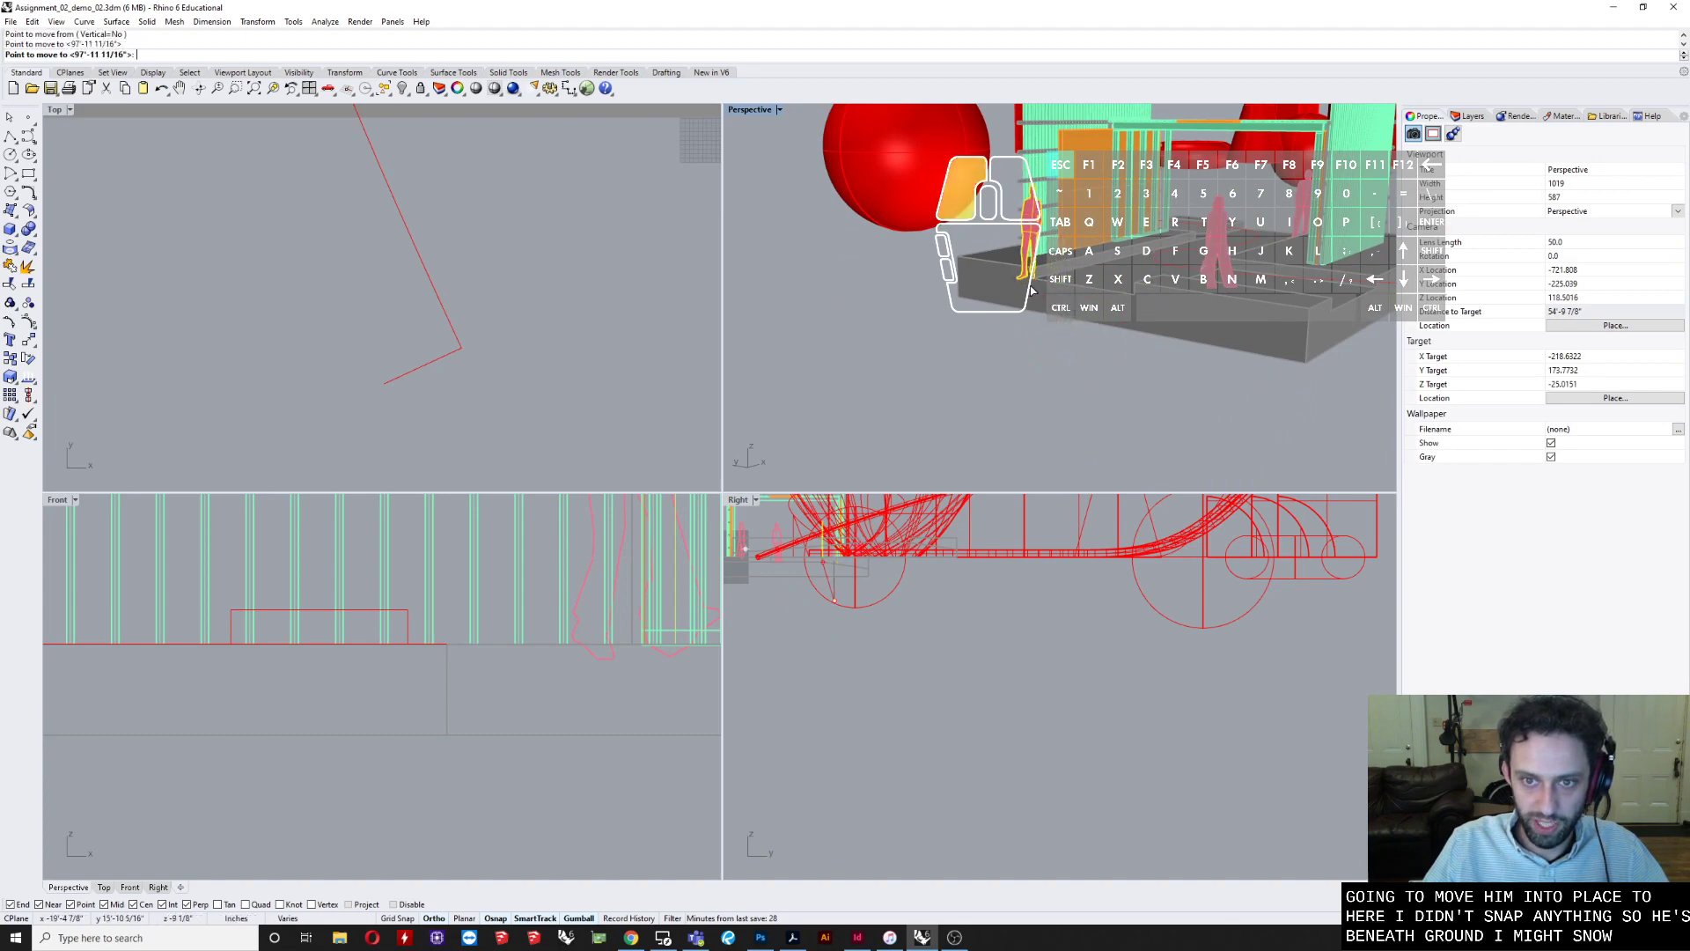
{"action": "right_click_drag", "start_coordinate": [1032, 276], "coordinate": [1142, 196]}
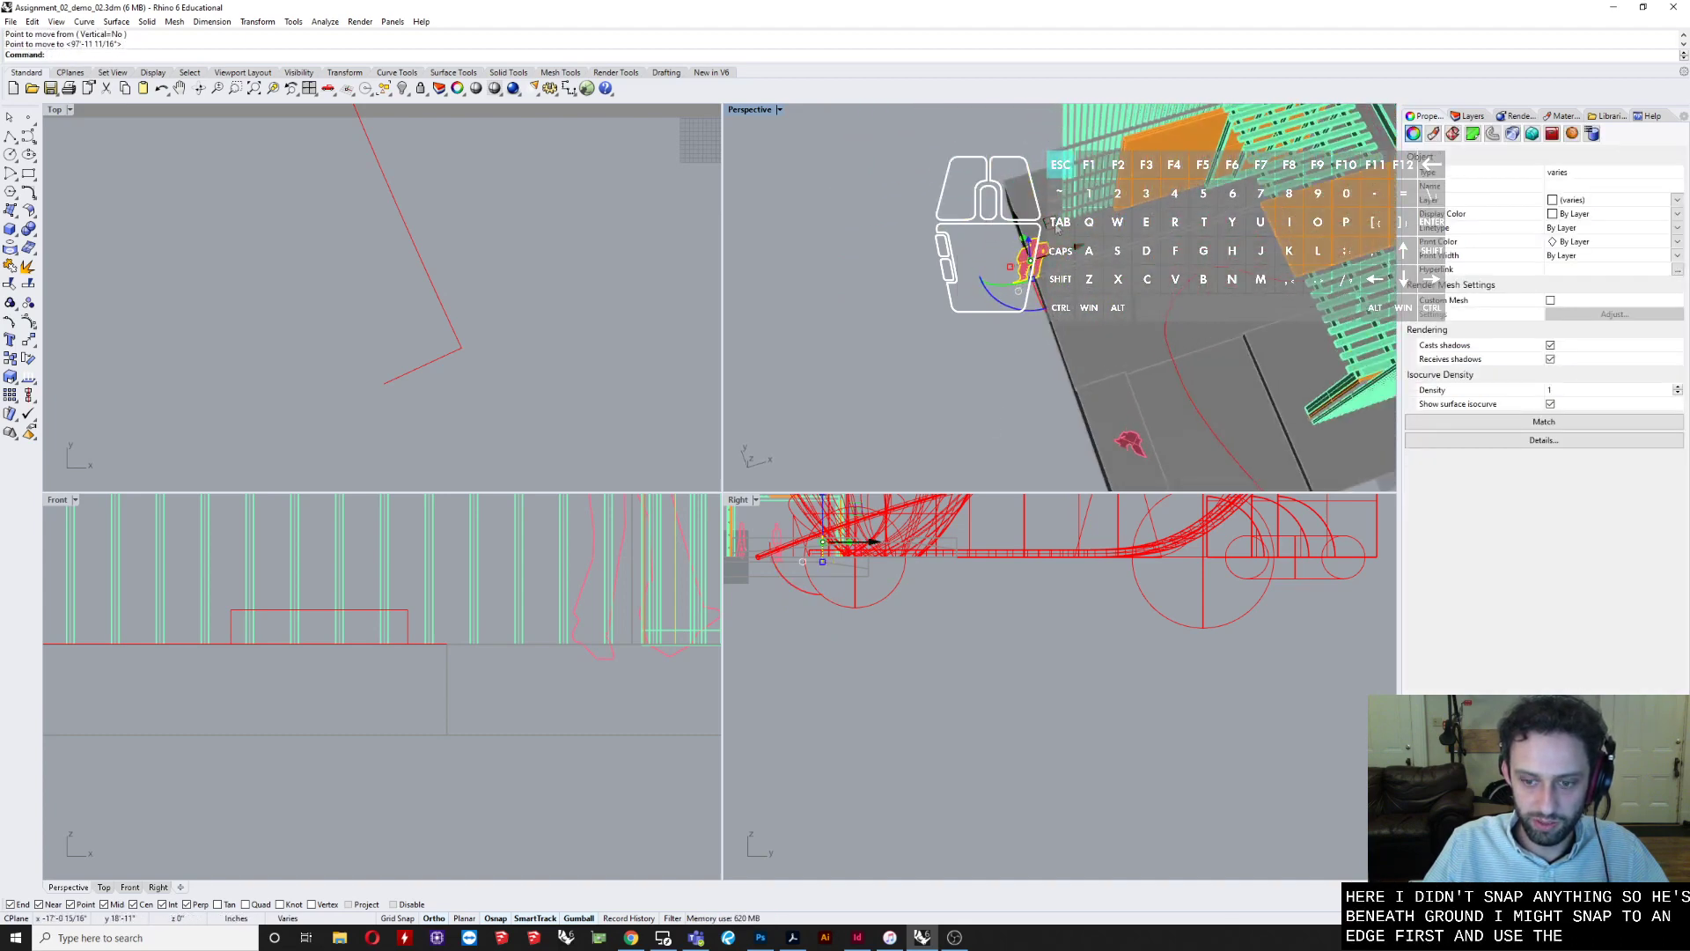
- Shift the figure inward from the slab edge with the Gumball so that it stands on the ground surface
{"action": "left_click_drag", "start_coordinate": [1043, 252], "coordinate": [1145, 229]}
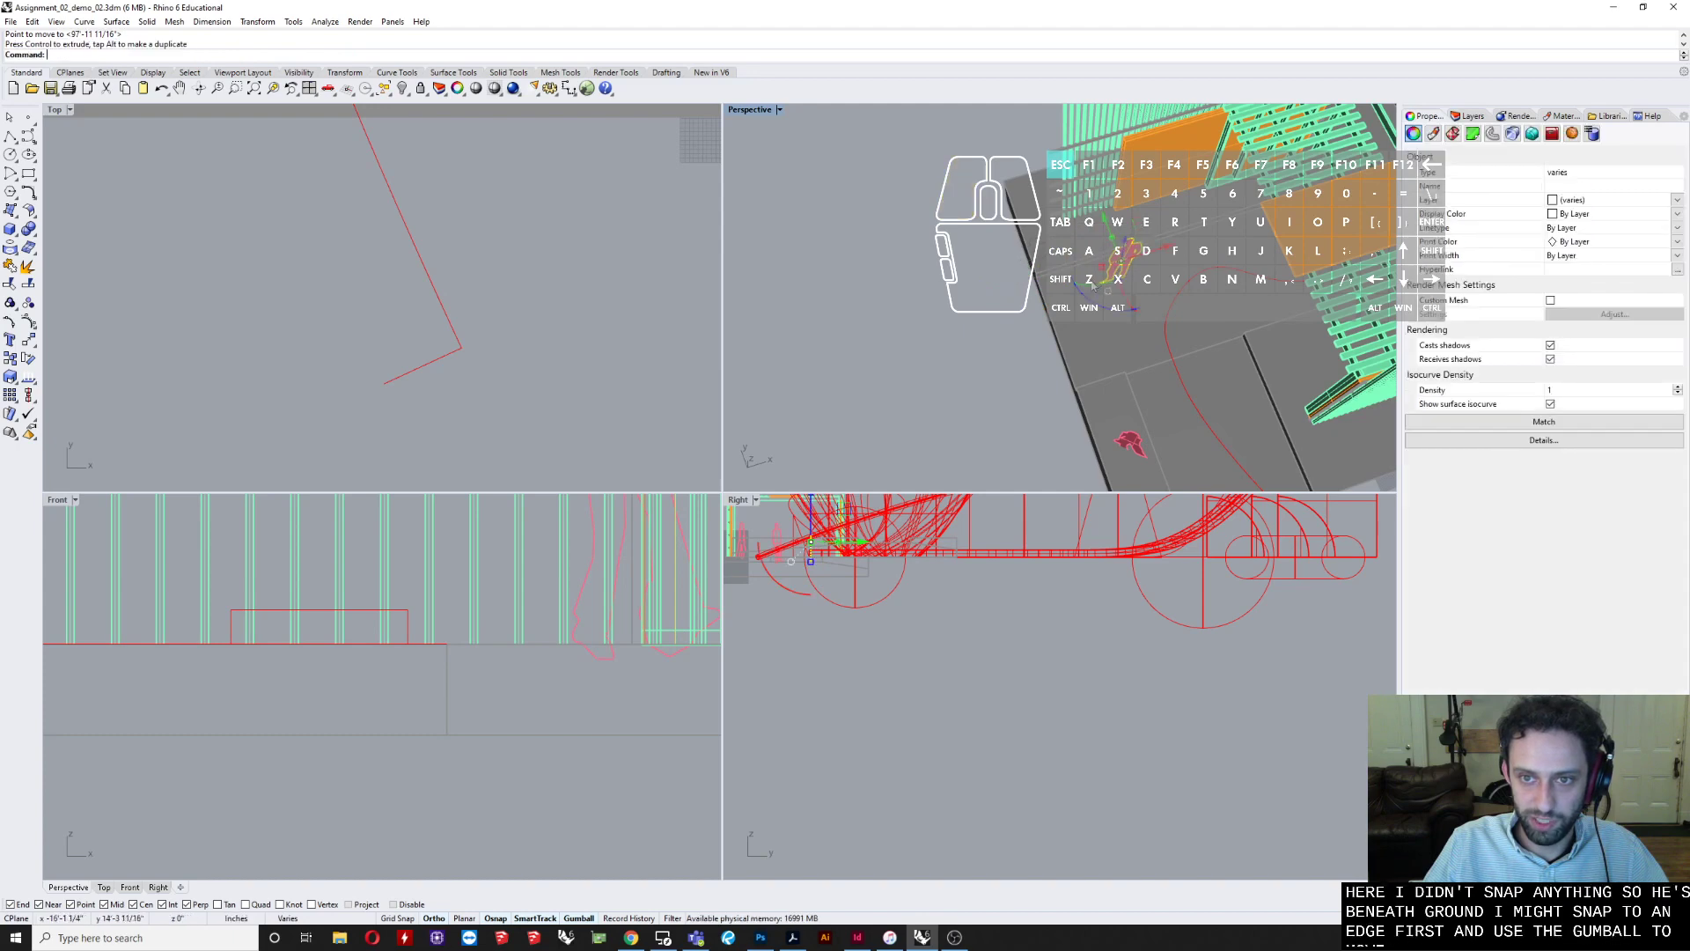
{"action": "left_click_drag", "start_coordinate": [1092, 302], "coordinate": [1081, 300], "text": "shift"}
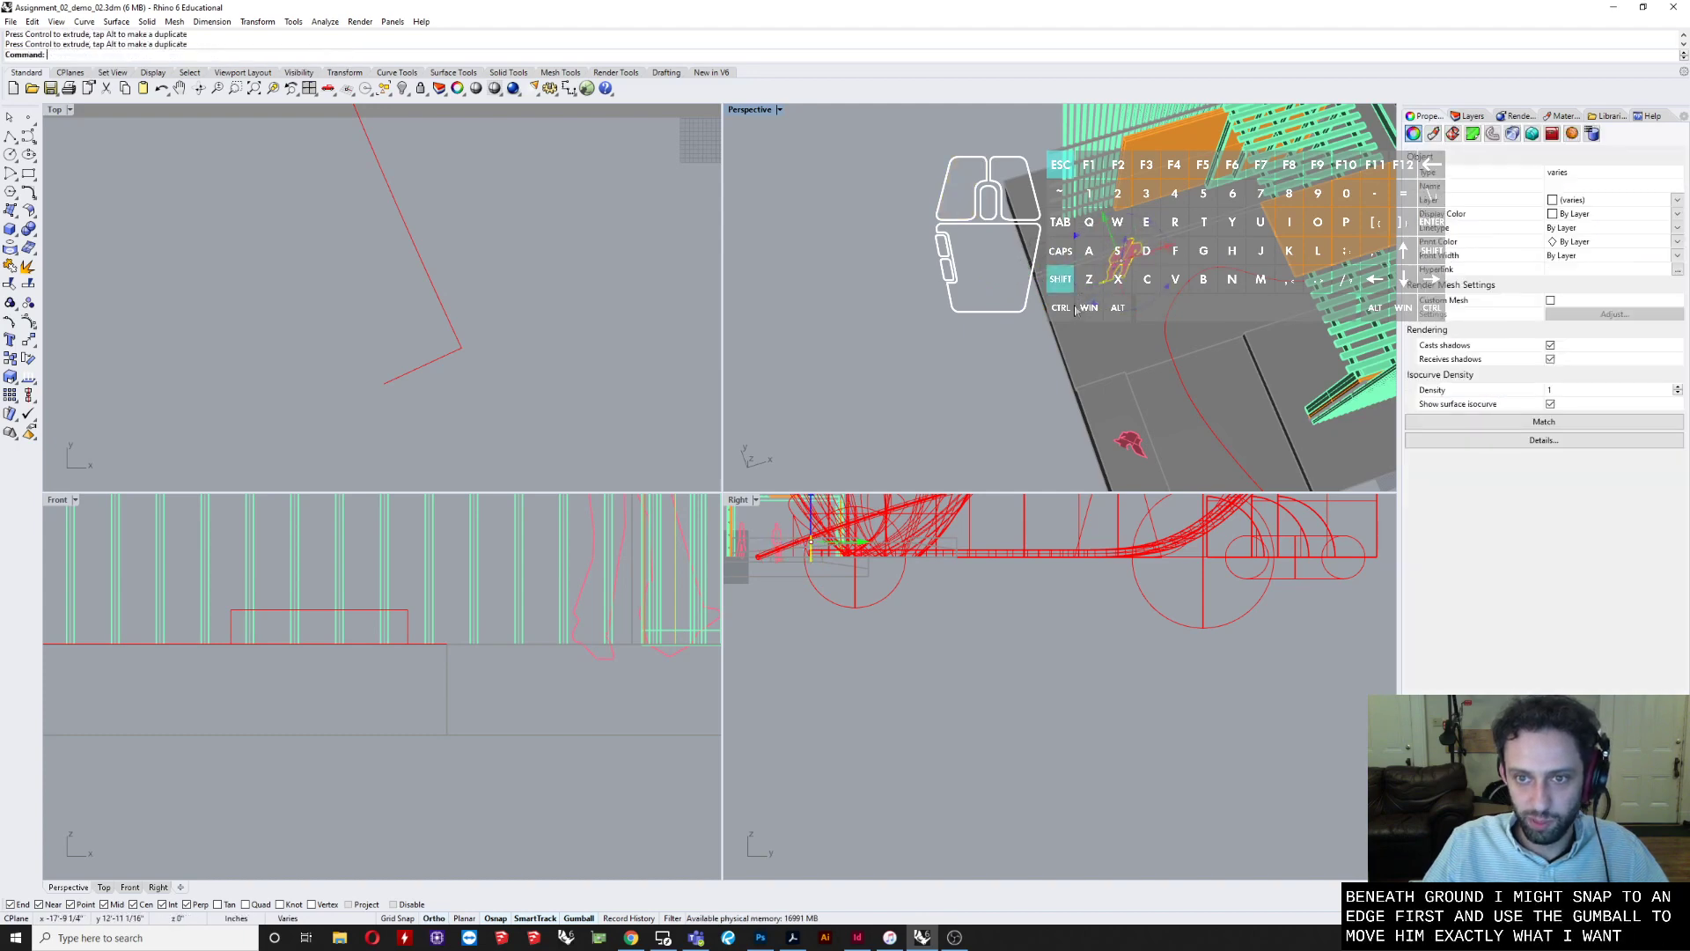
{"action": "mouse_move", "coordinate": [1081, 300]}
{"action": "right_mouse_down"}
{"action": "mouse_move", "coordinate": [1088, 281]}
{"action": "mouse_move", "coordinate": [1091, 324]}
{"action": "right_mouse_up"}
{"action": "scroll", "coordinate": [992, 342], "scroll_direction": "up", "scroll_amount": 5}
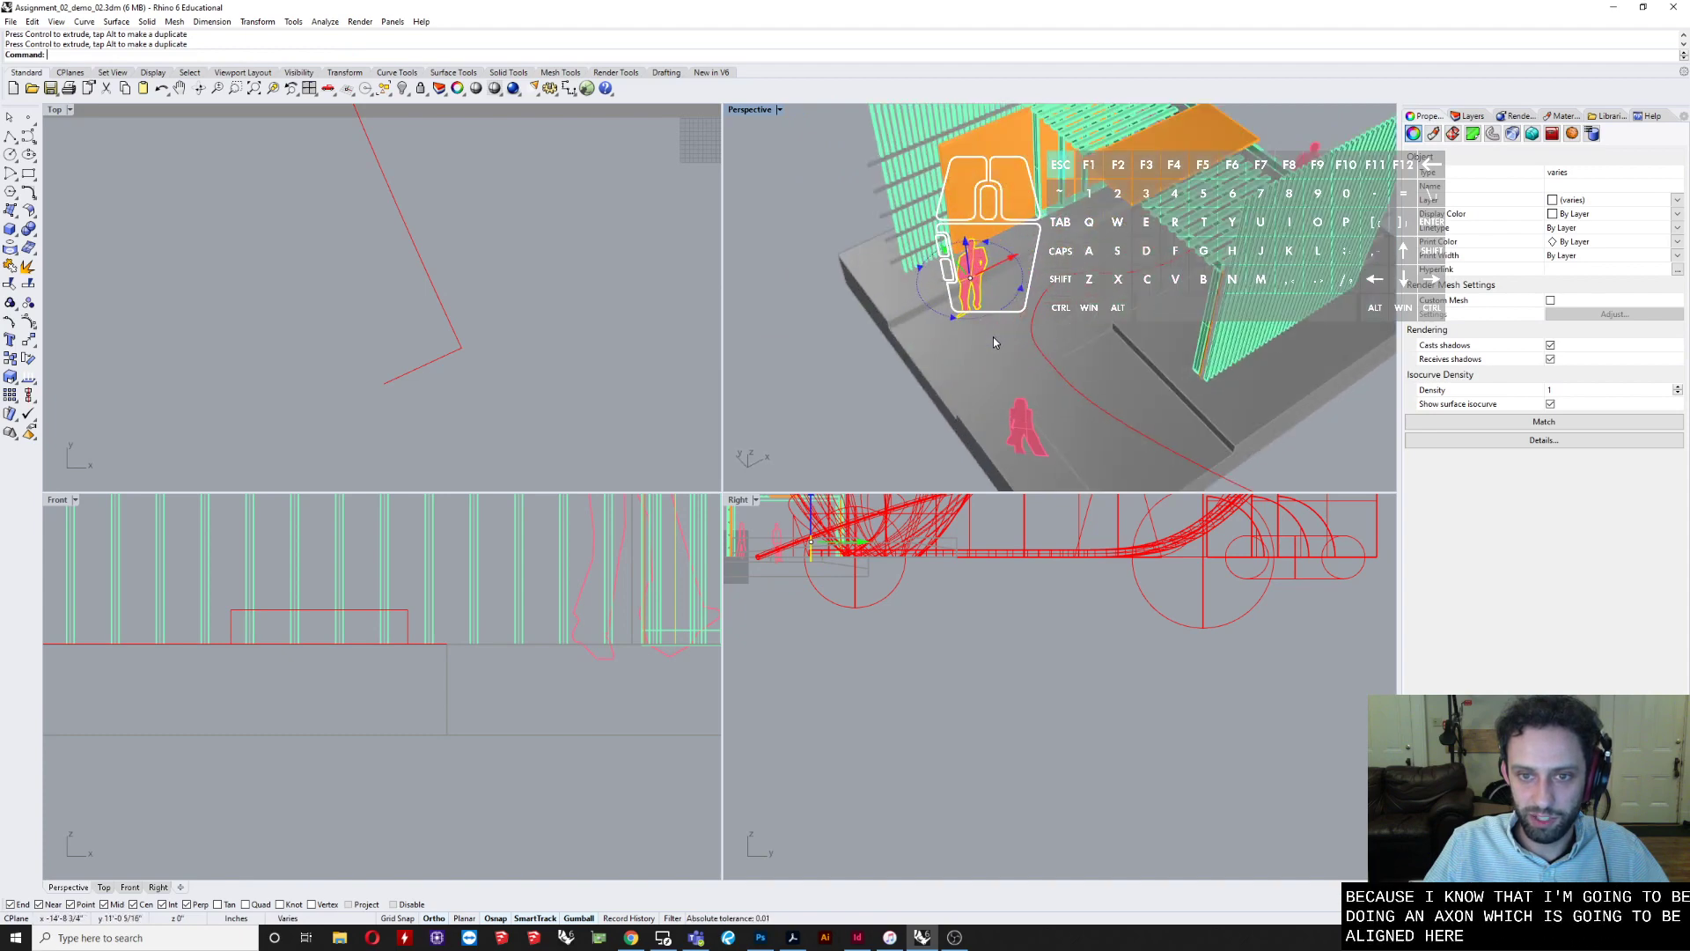
- Select only the figure's surface and rotate it -45 degrees about the vertical axis with the Gumball
{"action": "left_click", "coordinate": [964, 326]}
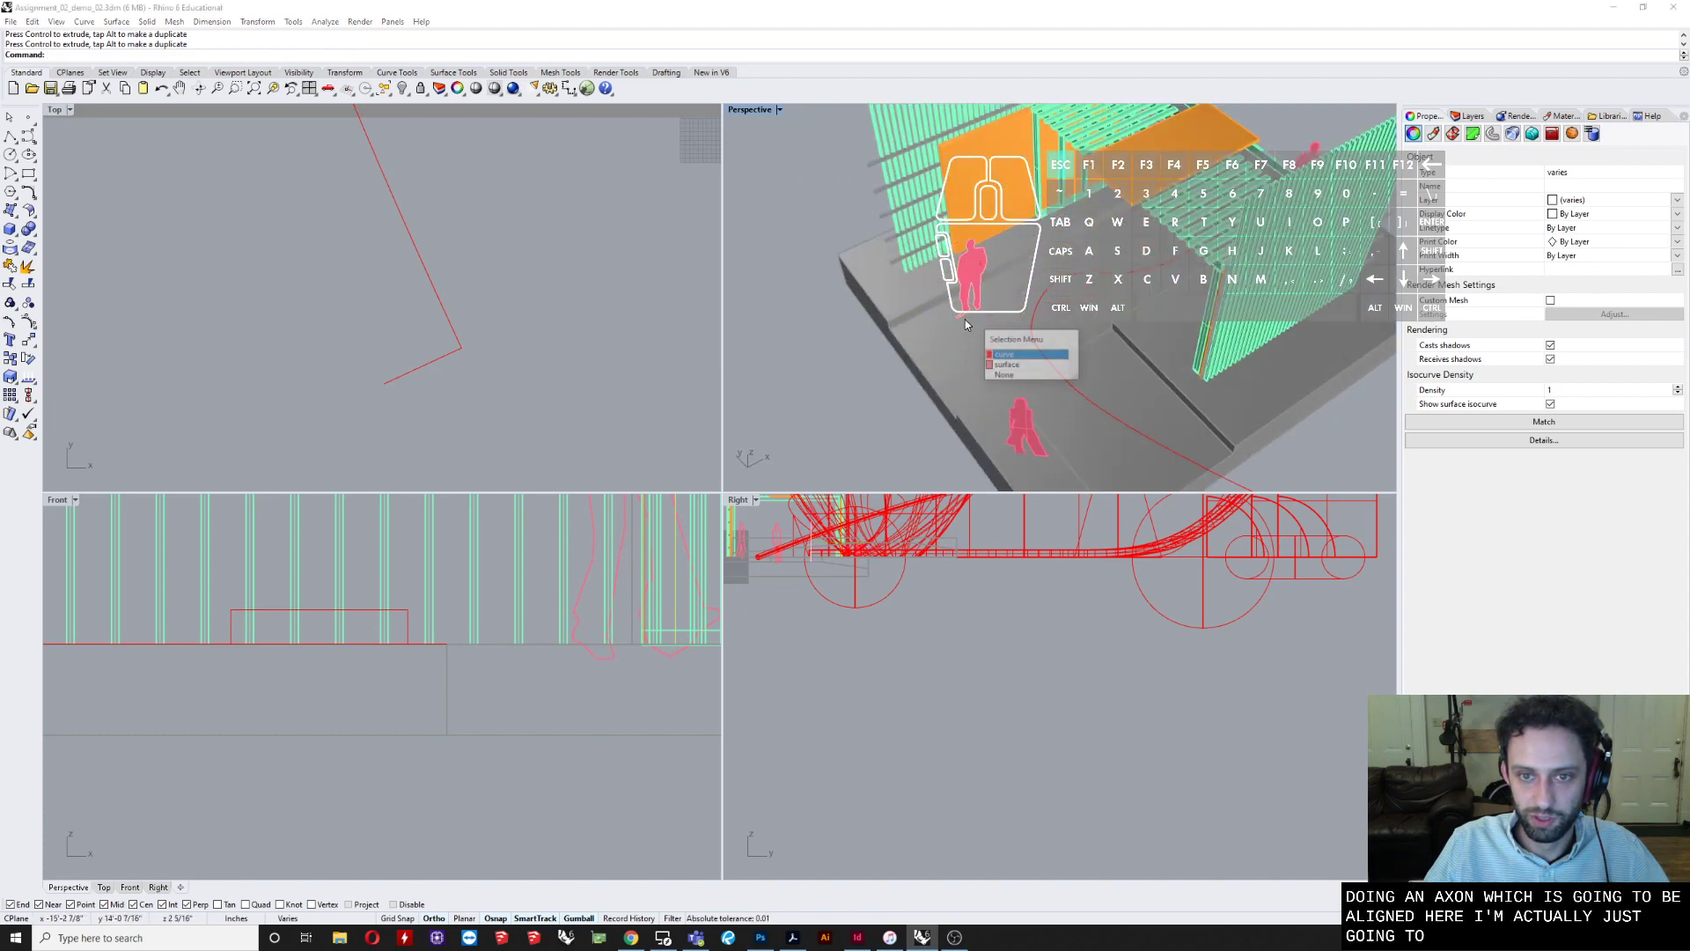
{"action": "left_click", "coordinate": [1003, 367]}
{"action": "right_click_drag", "start_coordinate": [972, 322], "coordinate": [967, 350]}
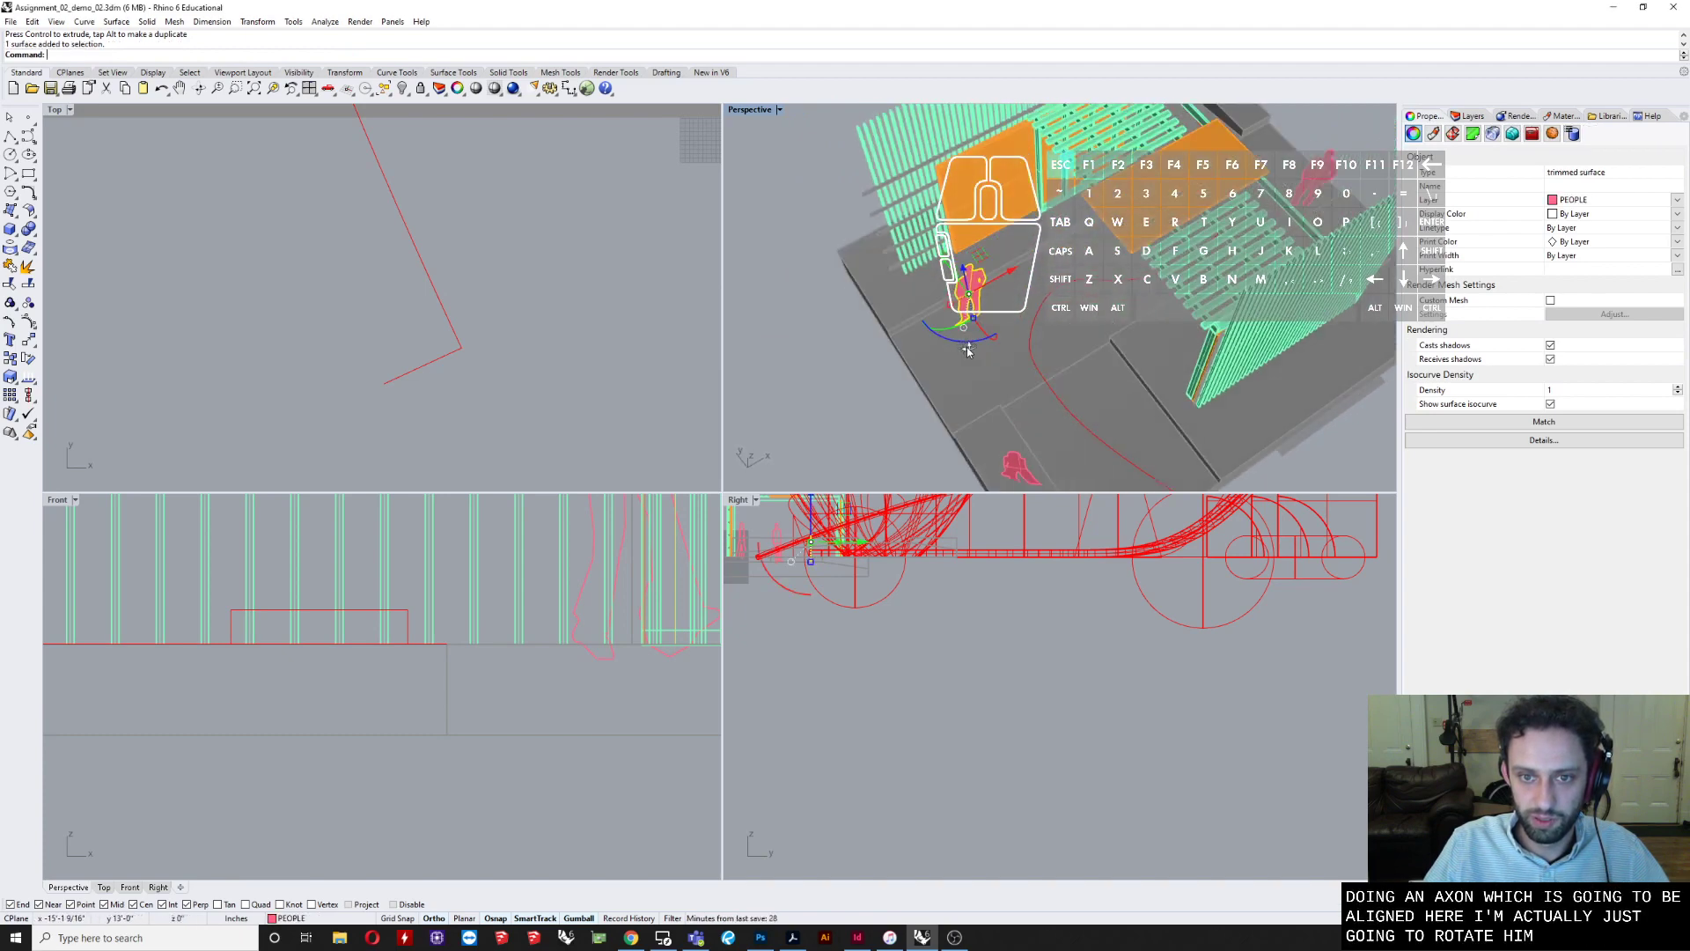
{"action": "left_click", "coordinate": [972, 342]}
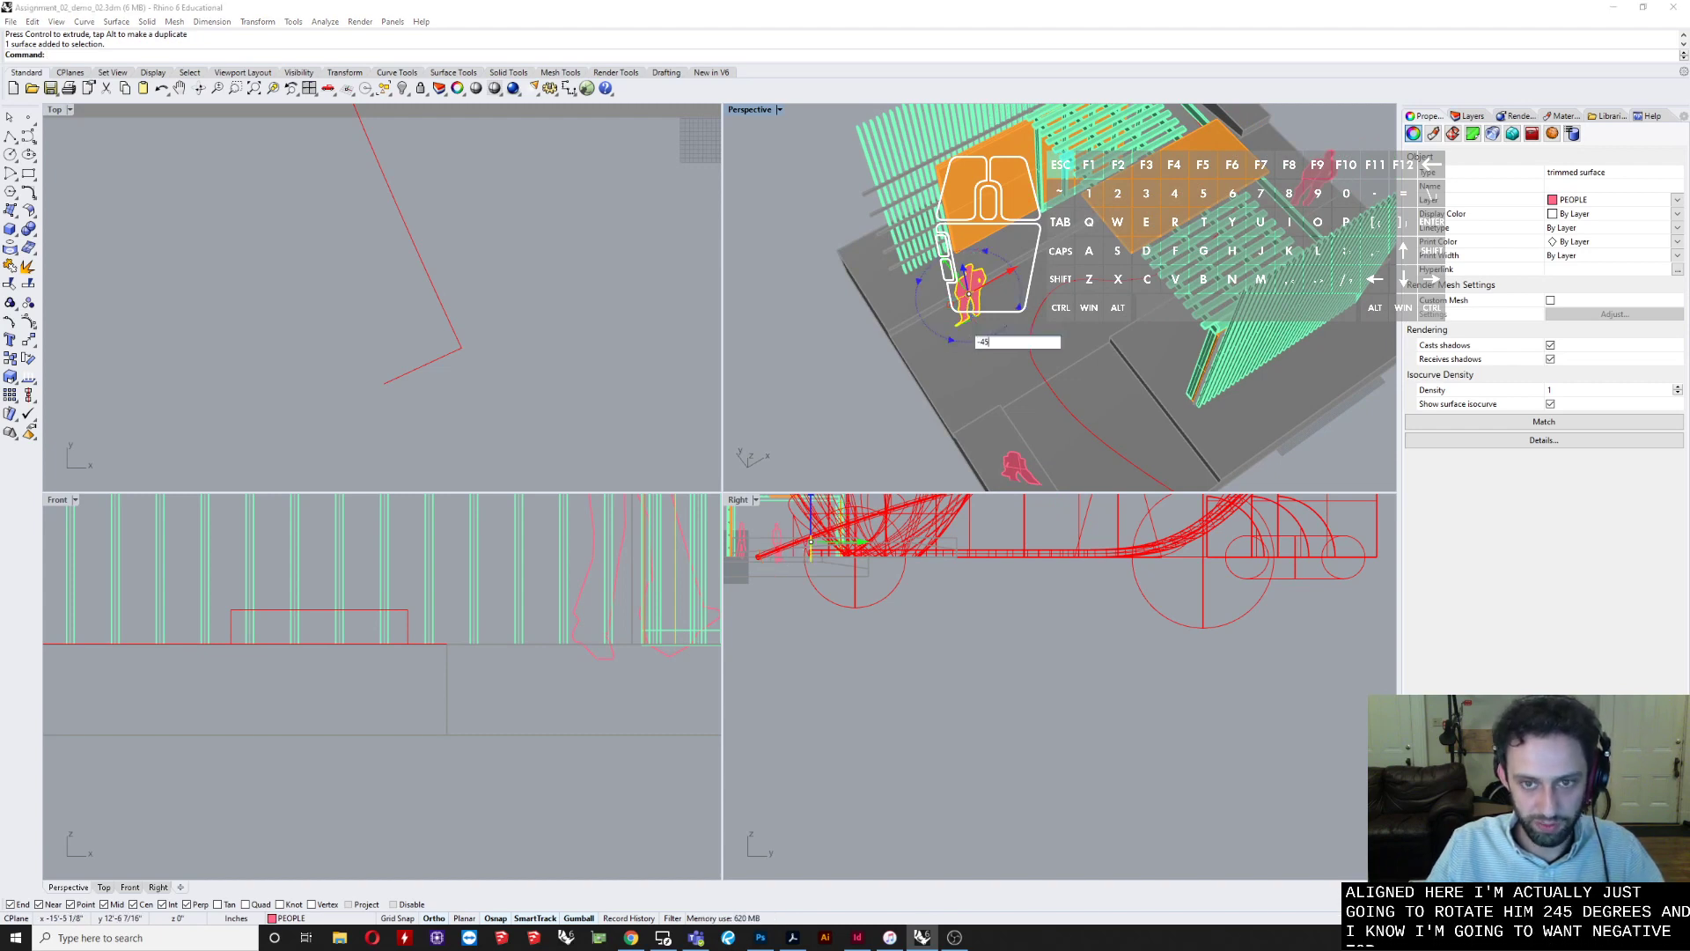
{"action": "key", "text": "Return"}
{"action": "right_click_drag", "start_coordinate": [969, 339], "coordinate": [896, 185]}
- Delete the stray curve that was brought along with the figure, keeping the figure's surface
{"action": "left_click", "coordinate": [887, 167]}
{"action": "scroll", "coordinate": [998, 213], "scroll_direction": "up", "scroll_amount": 6}
{"action": "left_click", "coordinate": [999, 237]}
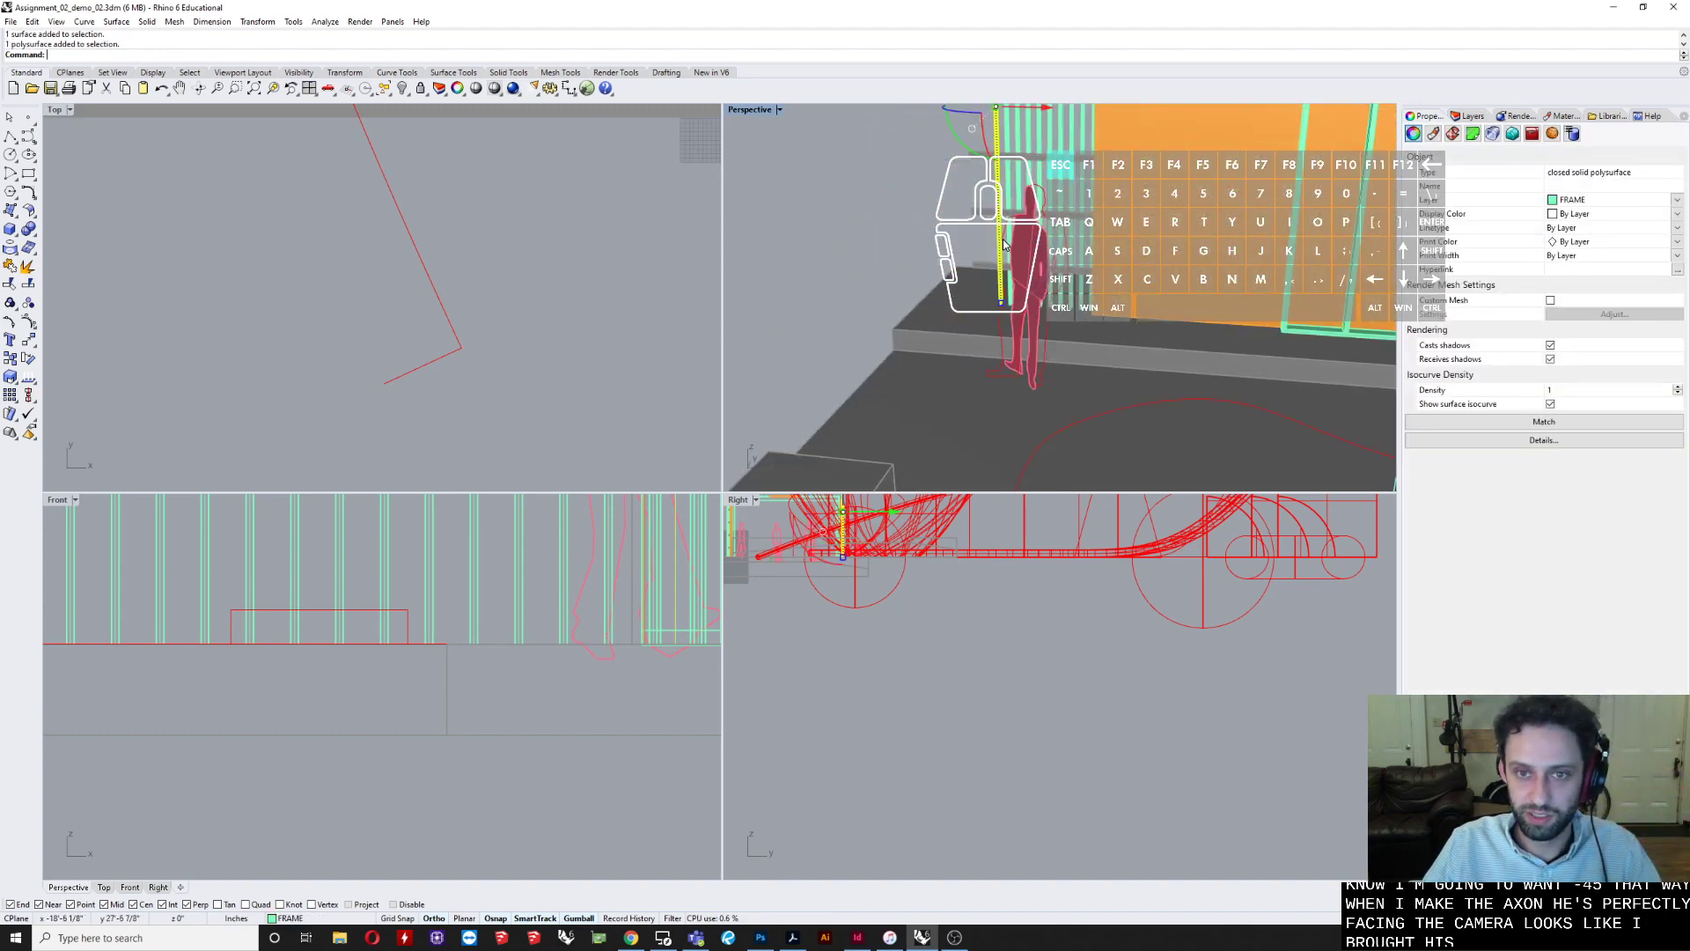
{"action": "left_click", "coordinate": [1043, 201]}
{"action": "right_click_drag", "start_coordinate": [1044, 204], "coordinate": [1001, 231]}
{"action": "key", "text": "Delete"}
{"action": "scroll", "coordinate": [1039, 266], "scroll_direction": "up", "scroll_amount": 5}
{"action": "left_click", "coordinate": [1039, 268]}
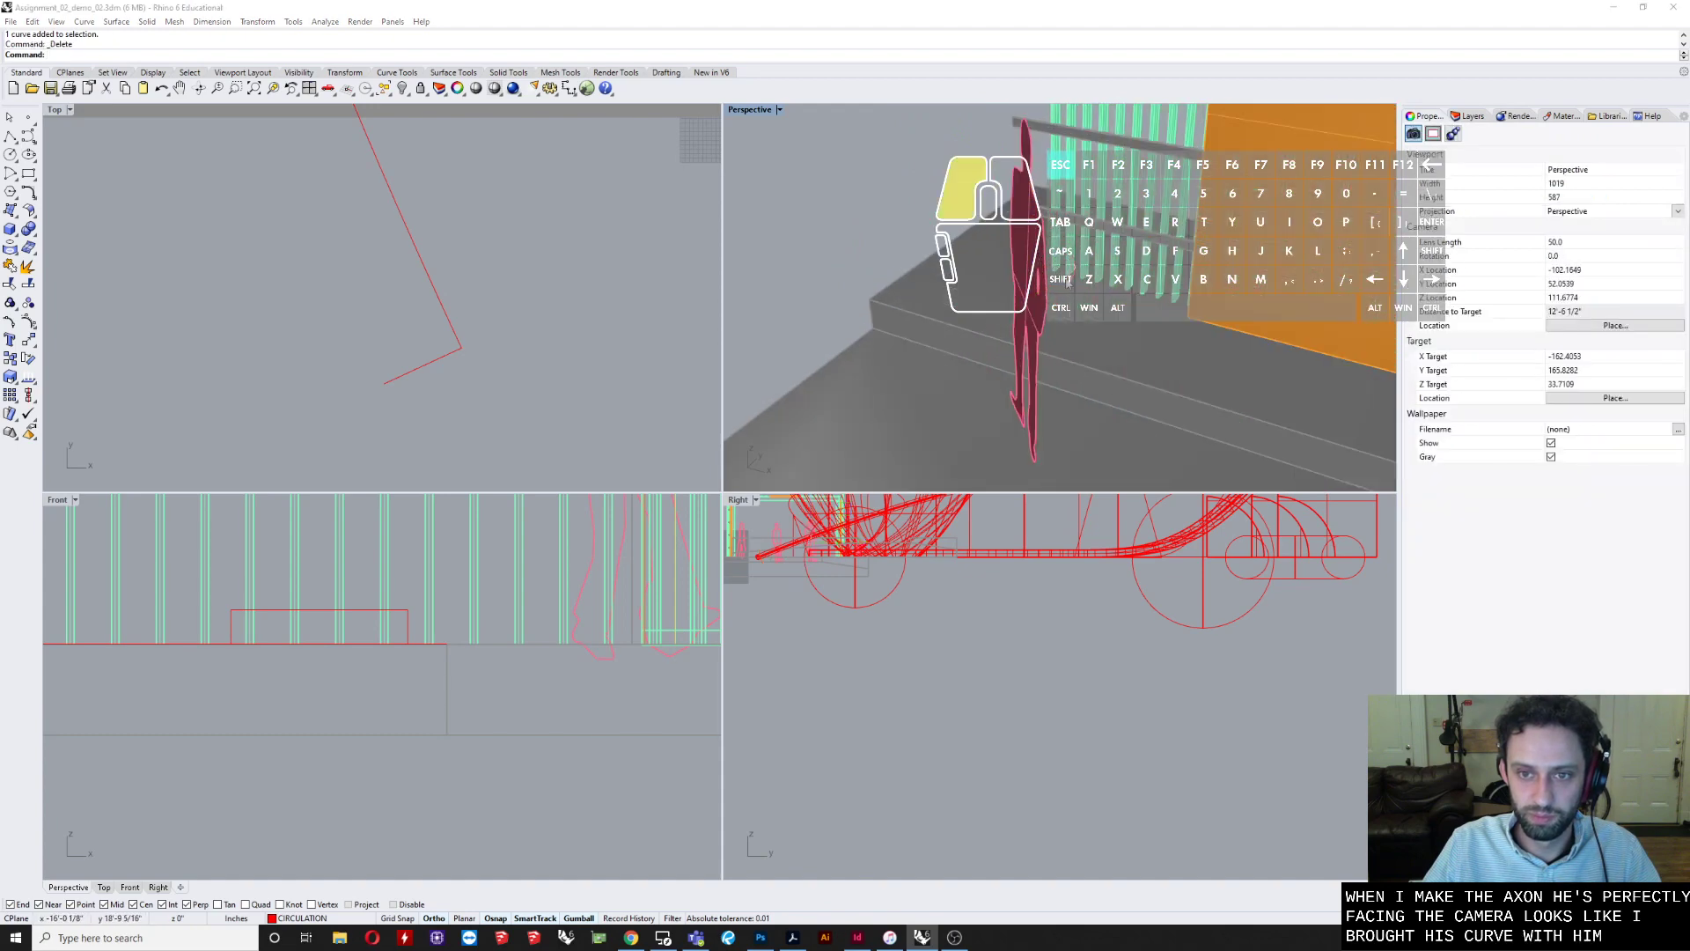
- Examine the whole building model with its scale figures beside the example geometry in the Perspective view
{"action": "scroll", "coordinate": [1028, 335], "scroll_direction": "down", "scroll_amount": 1}
{"action": "right_click_drag", "start_coordinate": [970, 303], "coordinate": [947, 361]}
{"action": "scroll", "coordinate": [1028, 335], "scroll_direction": "down", "scroll_amount": 6}
{"action": "scroll", "coordinate": [837, 423], "scroll_direction": "down", "scroll_amount": 6}
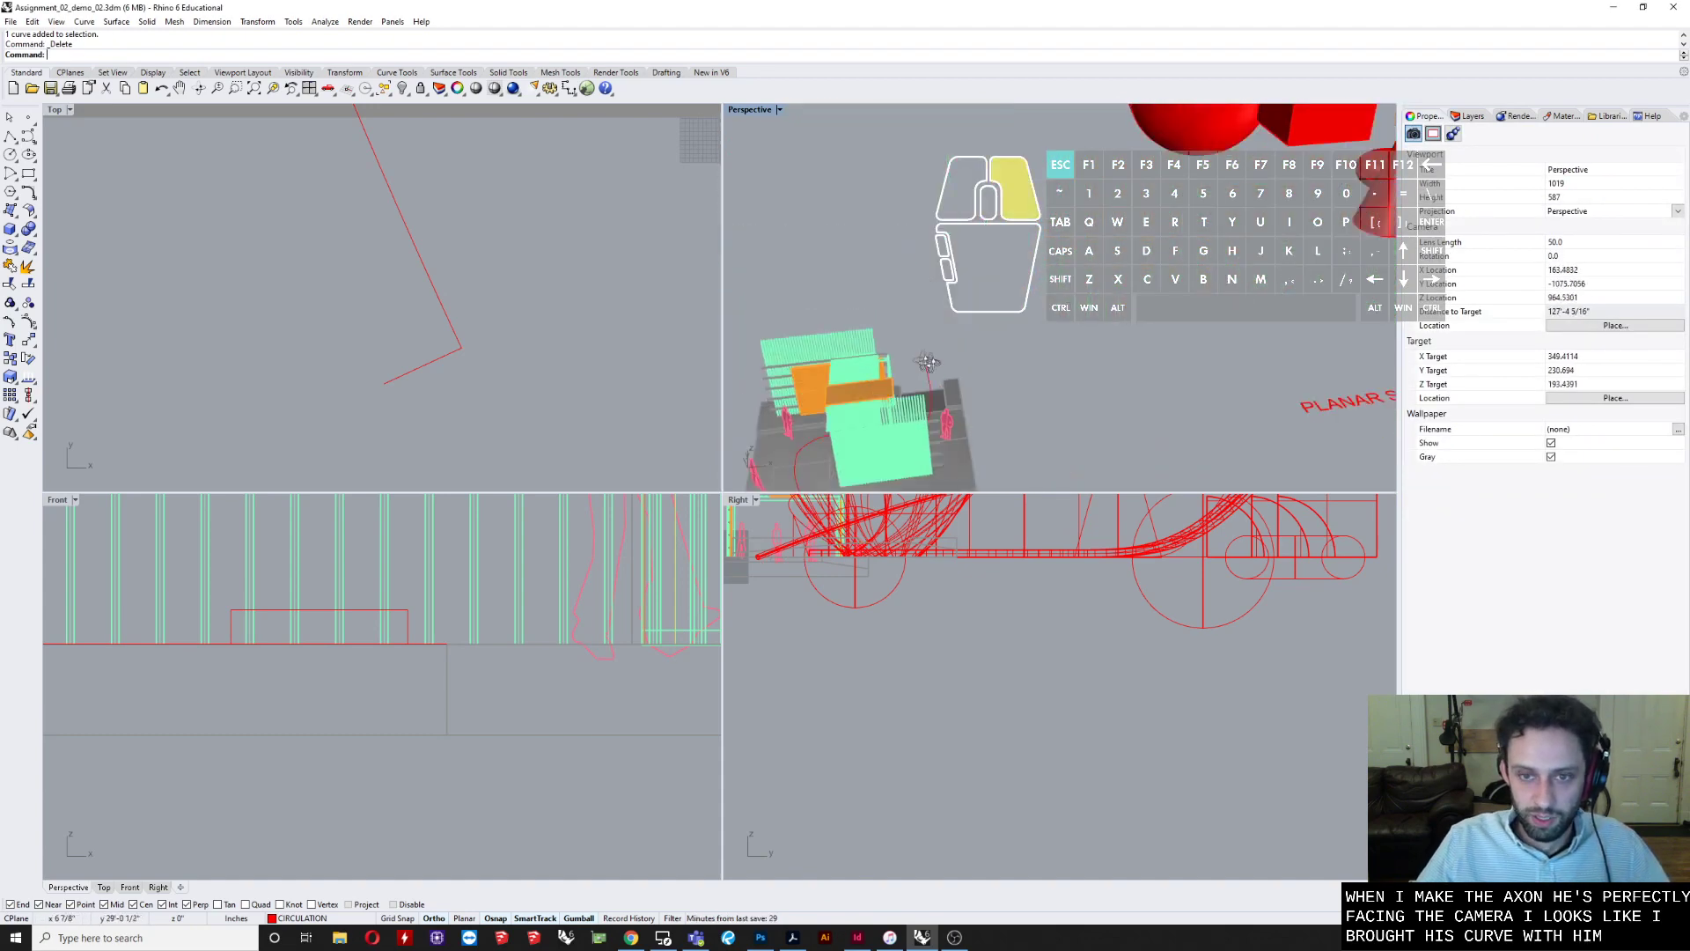
{"action": "scroll", "coordinate": [947, 361], "scroll_direction": "down", "scroll_amount": 3}
{"action": "right_click_drag", "start_coordinate": [1057, 356], "coordinate": [1205, 238]}
{"action": "right_click_drag", "start_coordinate": [1206, 238], "coordinate": [1100, 327], "text": "shift"}
{"action": "right_click_drag", "start_coordinate": [1100, 327], "coordinate": [1100, 368]}
{"action": "scroll", "coordinate": [1021, 359], "scroll_direction": "down", "scroll_amount": 5}
{"action": "scroll", "coordinate": [979, 373], "scroll_direction": "up", "scroll_amount": 4}
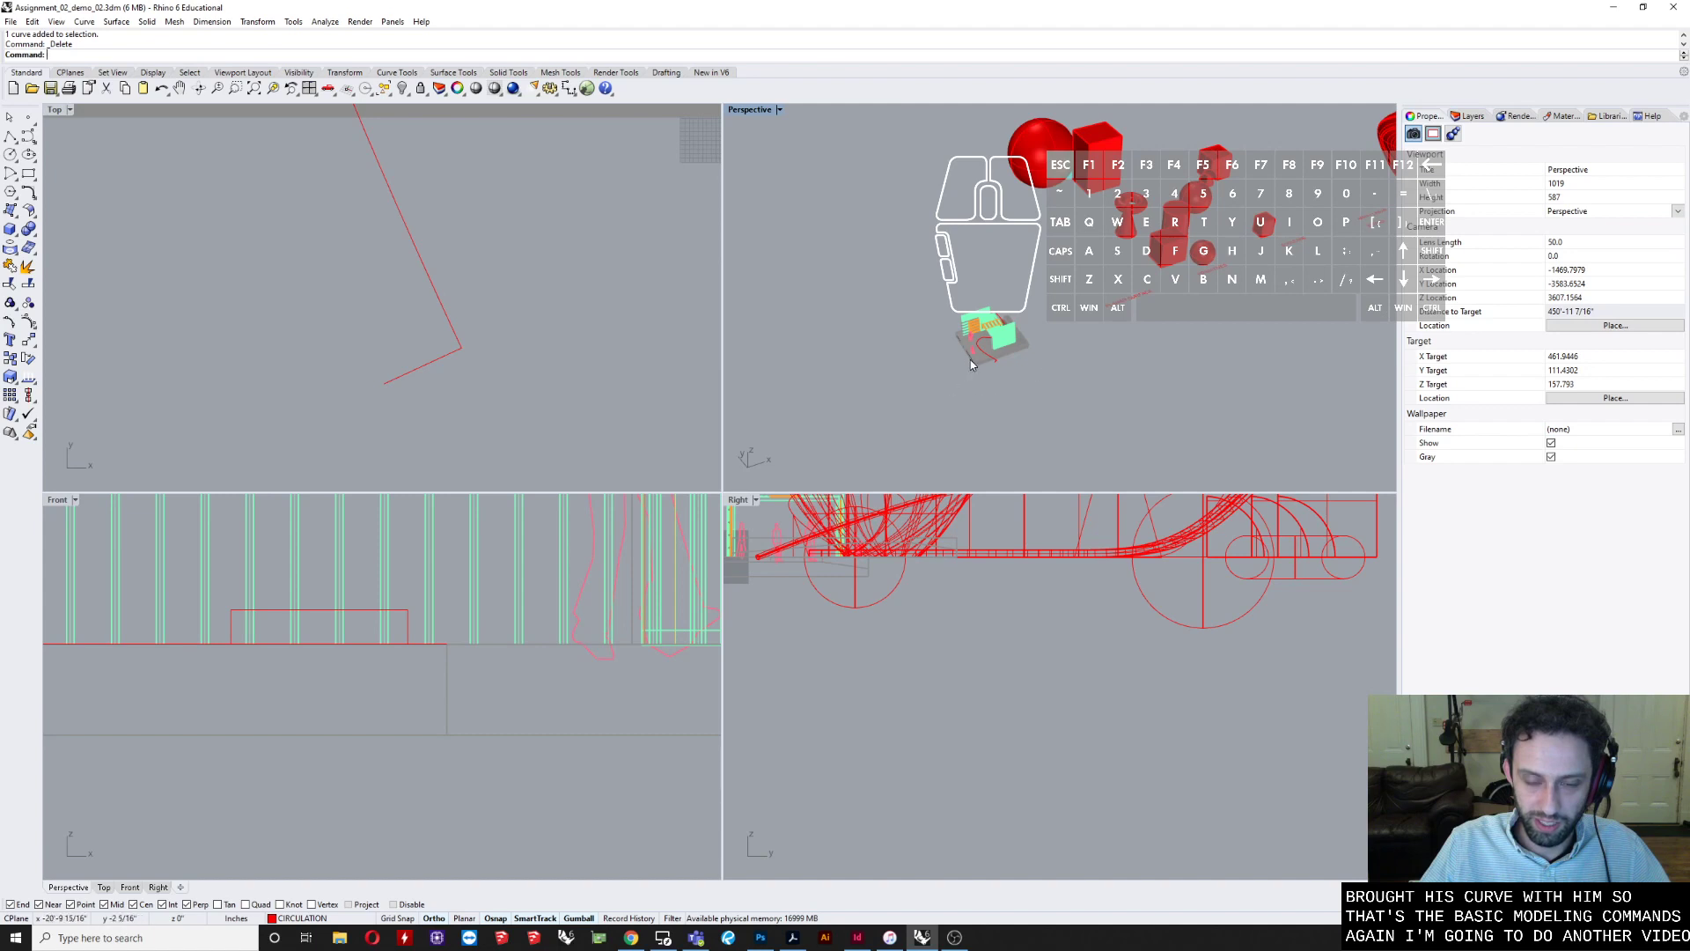
{"action": "scroll", "coordinate": [971, 365], "scroll_direction": "up", "scroll_amount": 3}
{"action": "key", "text": "Escape"}
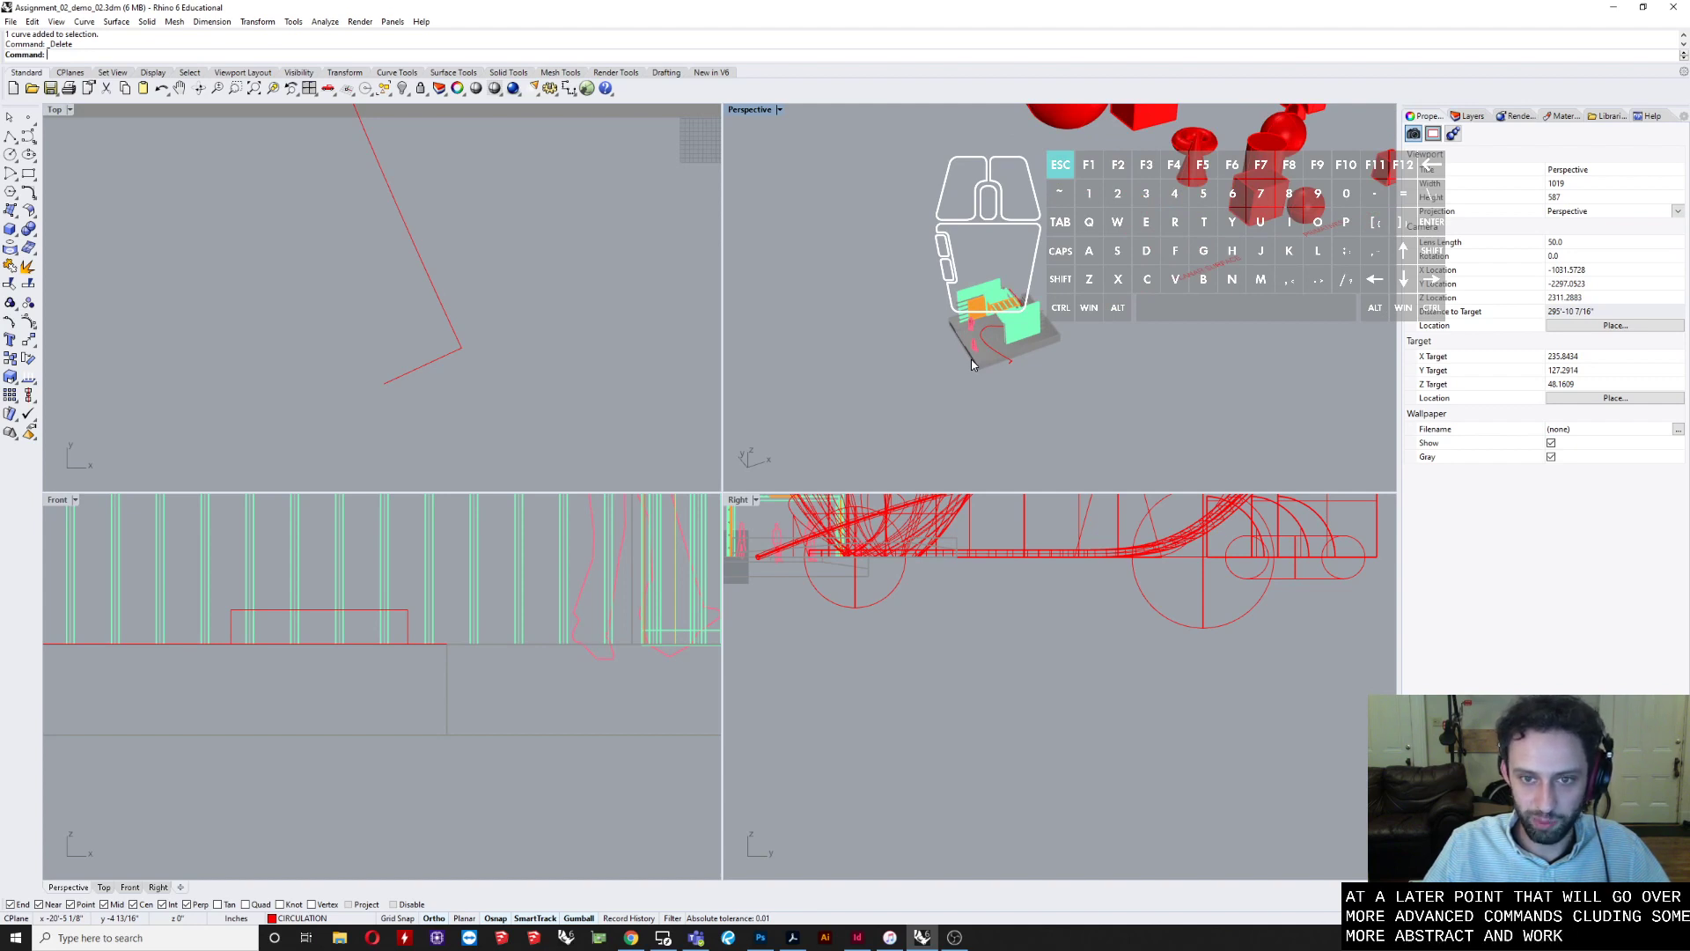
{"action": "scroll", "coordinate": [972, 364], "scroll_direction": "up", "scroll_amount": 5}
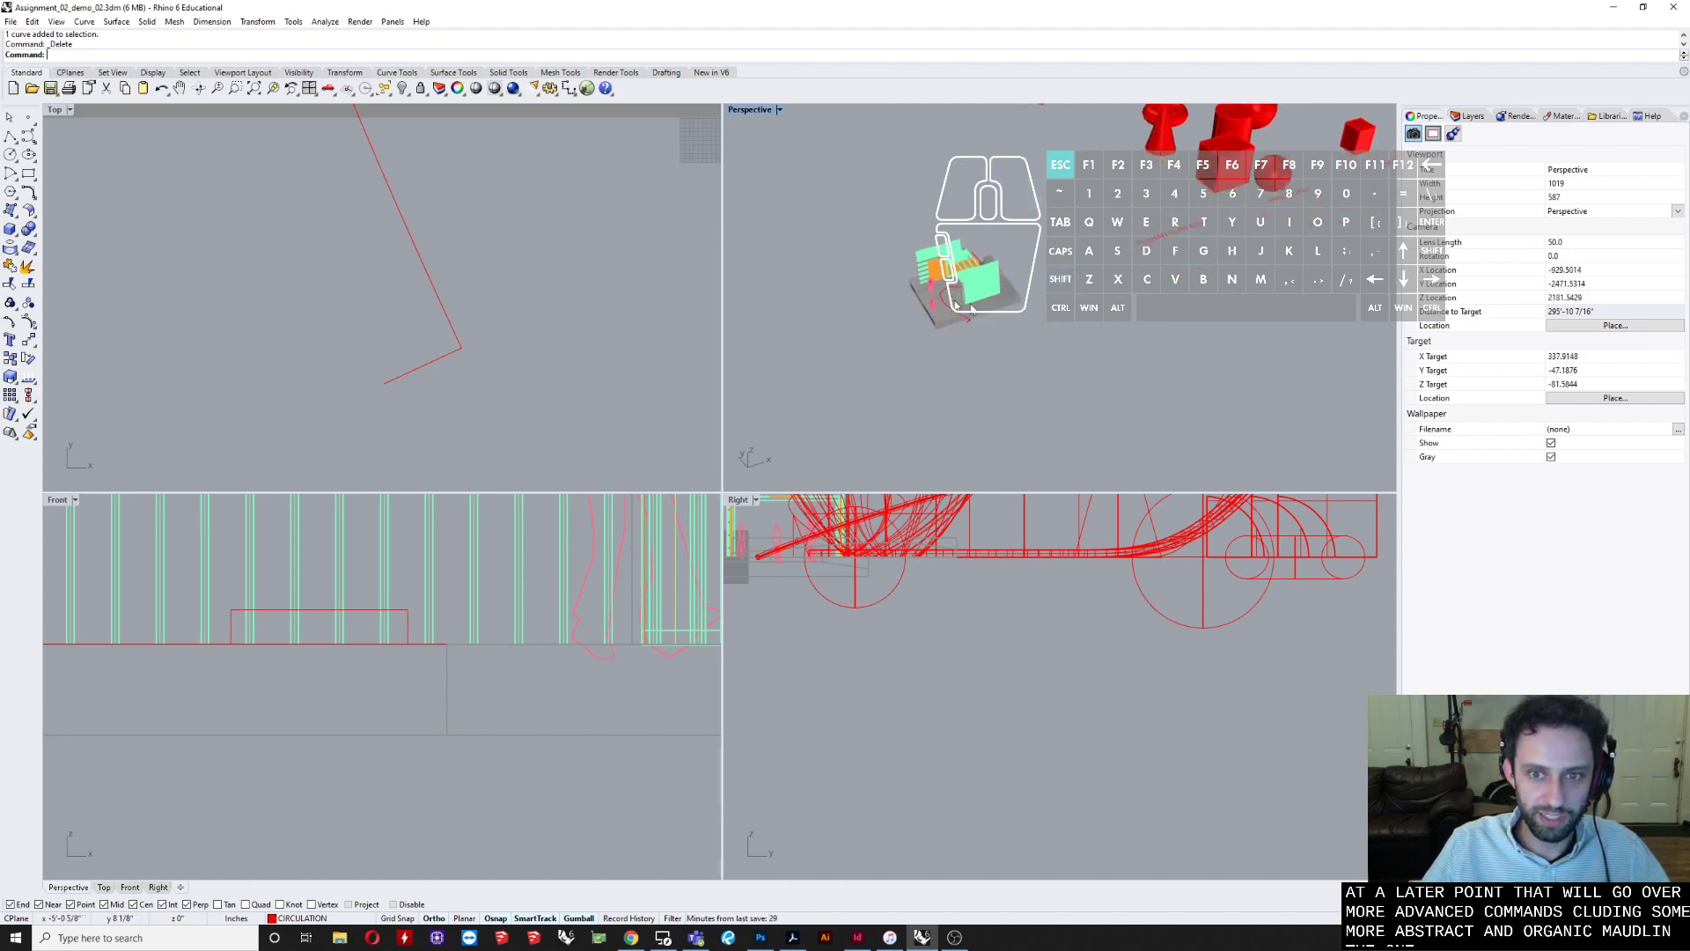
- Show the layer list and purge unused information from the file with the default Purge options
{"action": "left_click", "coordinate": [1470, 116]}
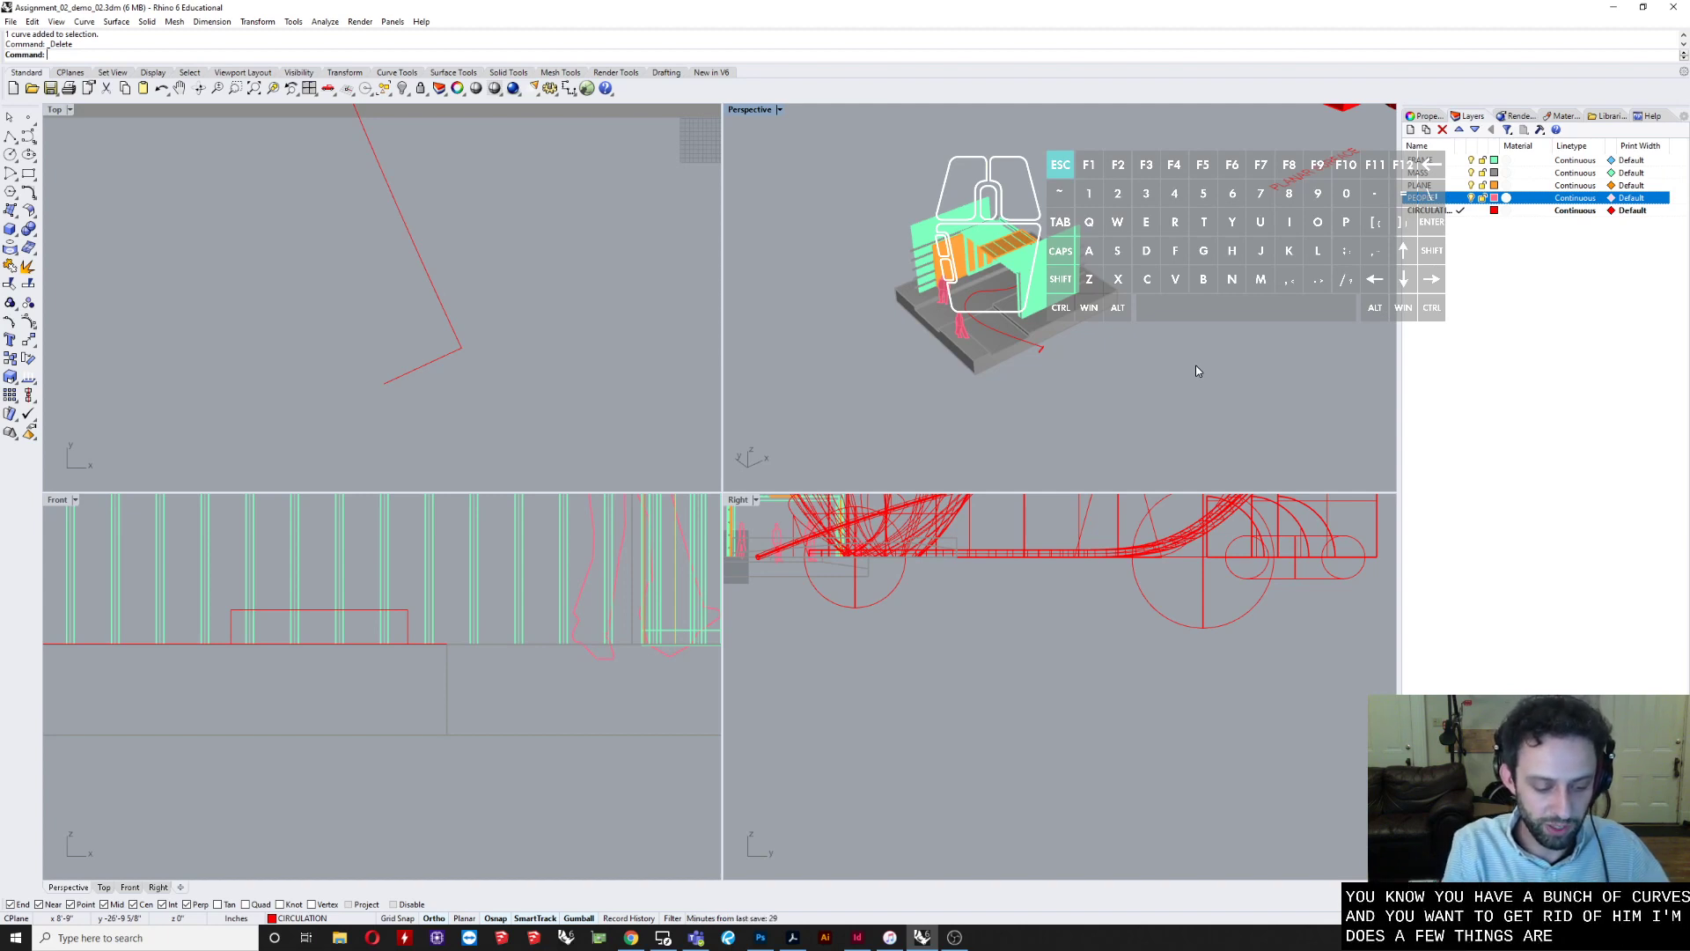
{"action": "type", "text": "Purge"}
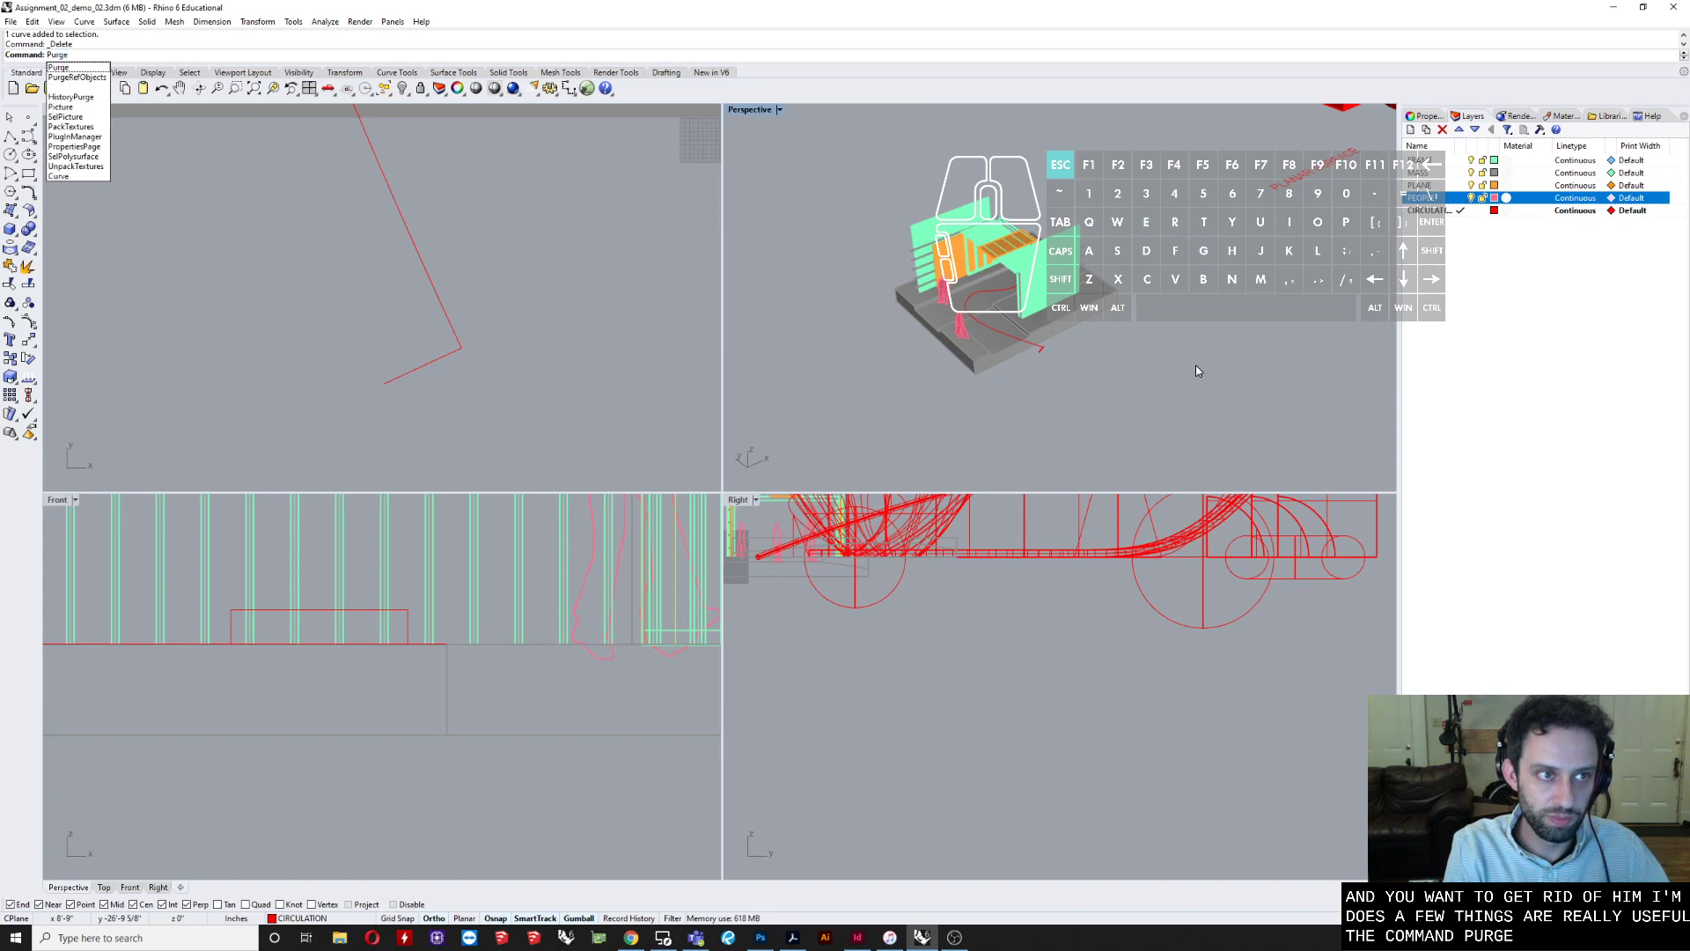
{"action": "key", "text": "Return"}
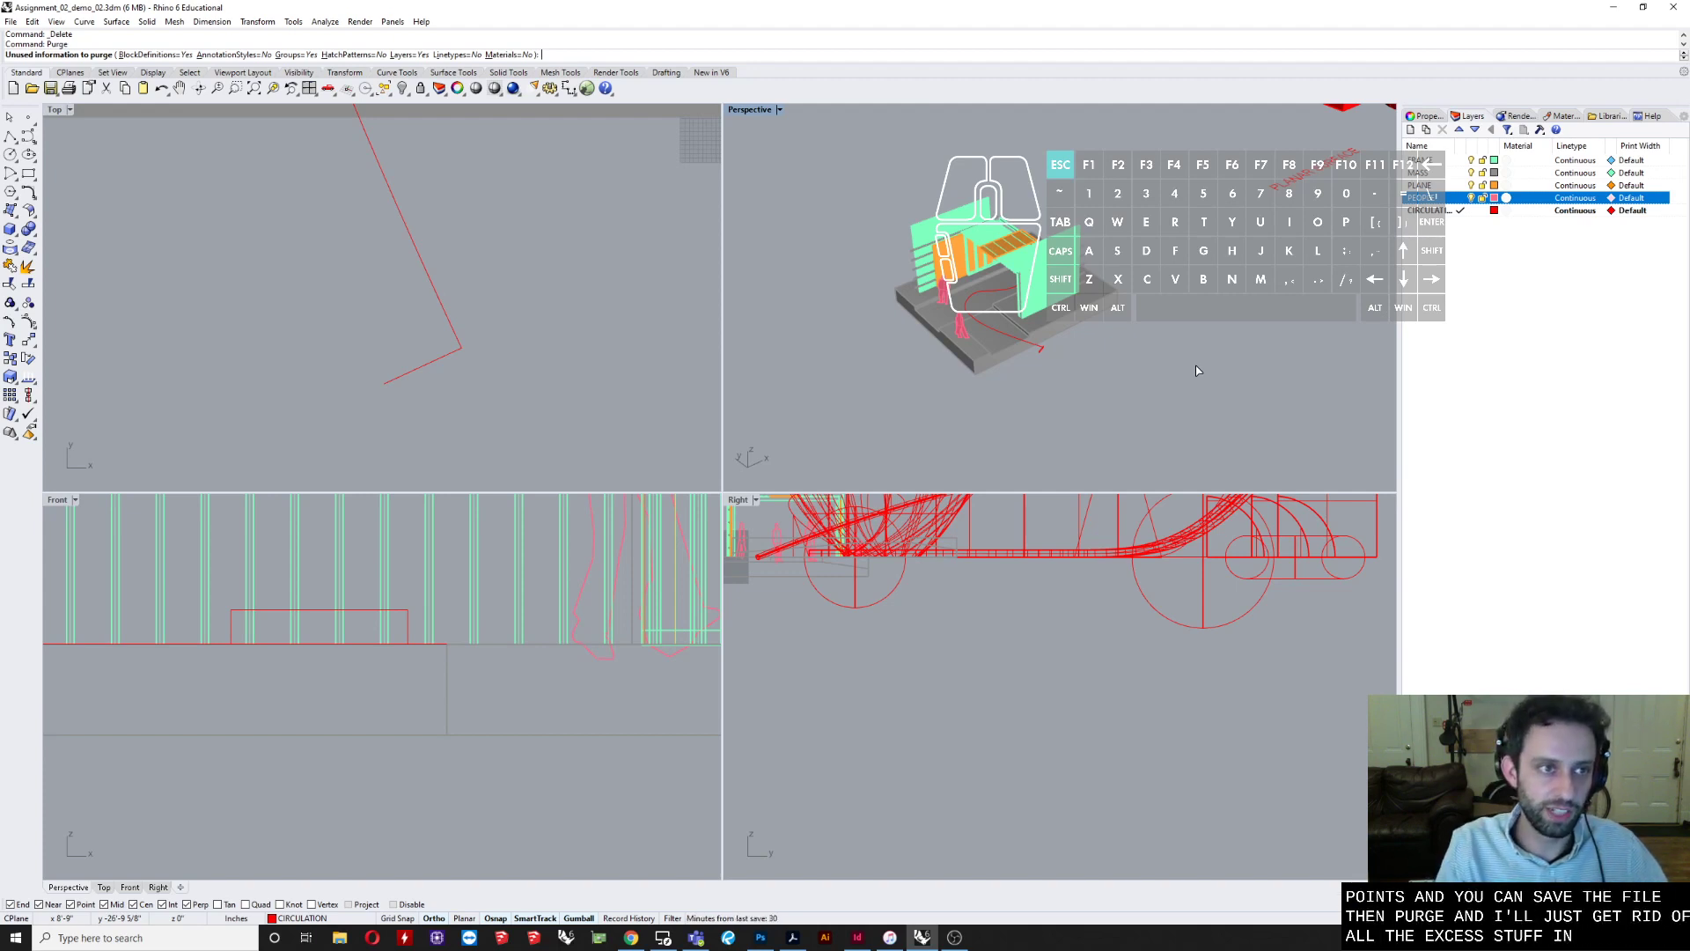
{"action": "key", "text": "Return"}
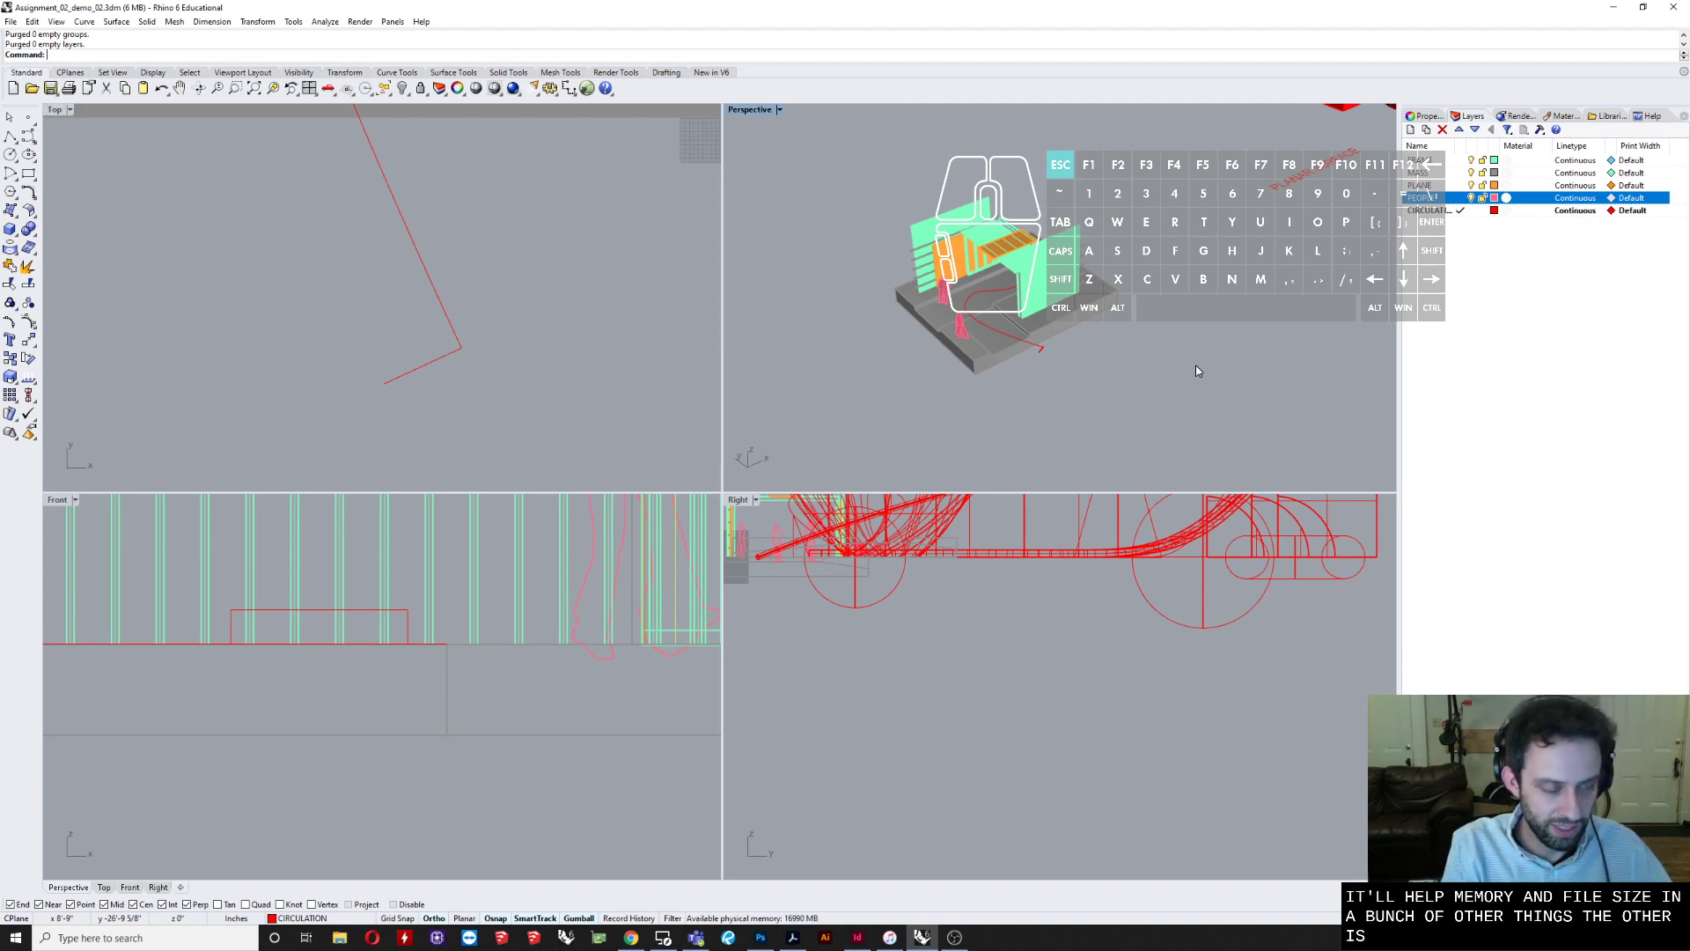
- Select every curve in the model with SelCrv and check the selection across the example geometry
{"action": "type", "text": "Sel"}
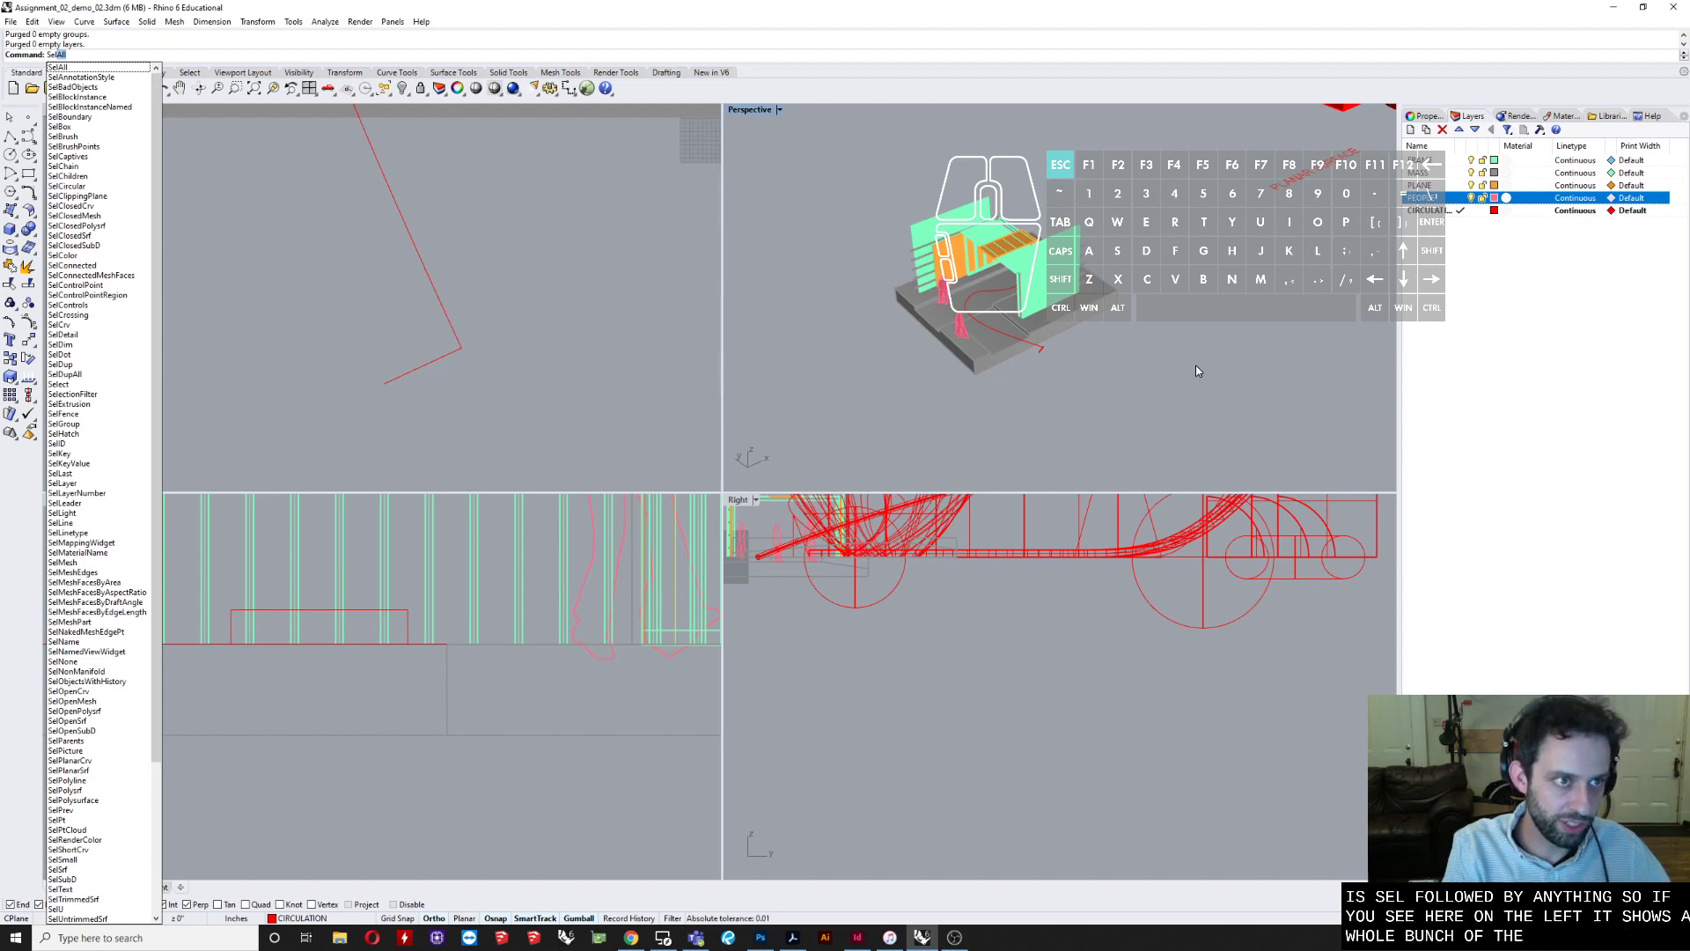
{"action": "type", "text": "c"}
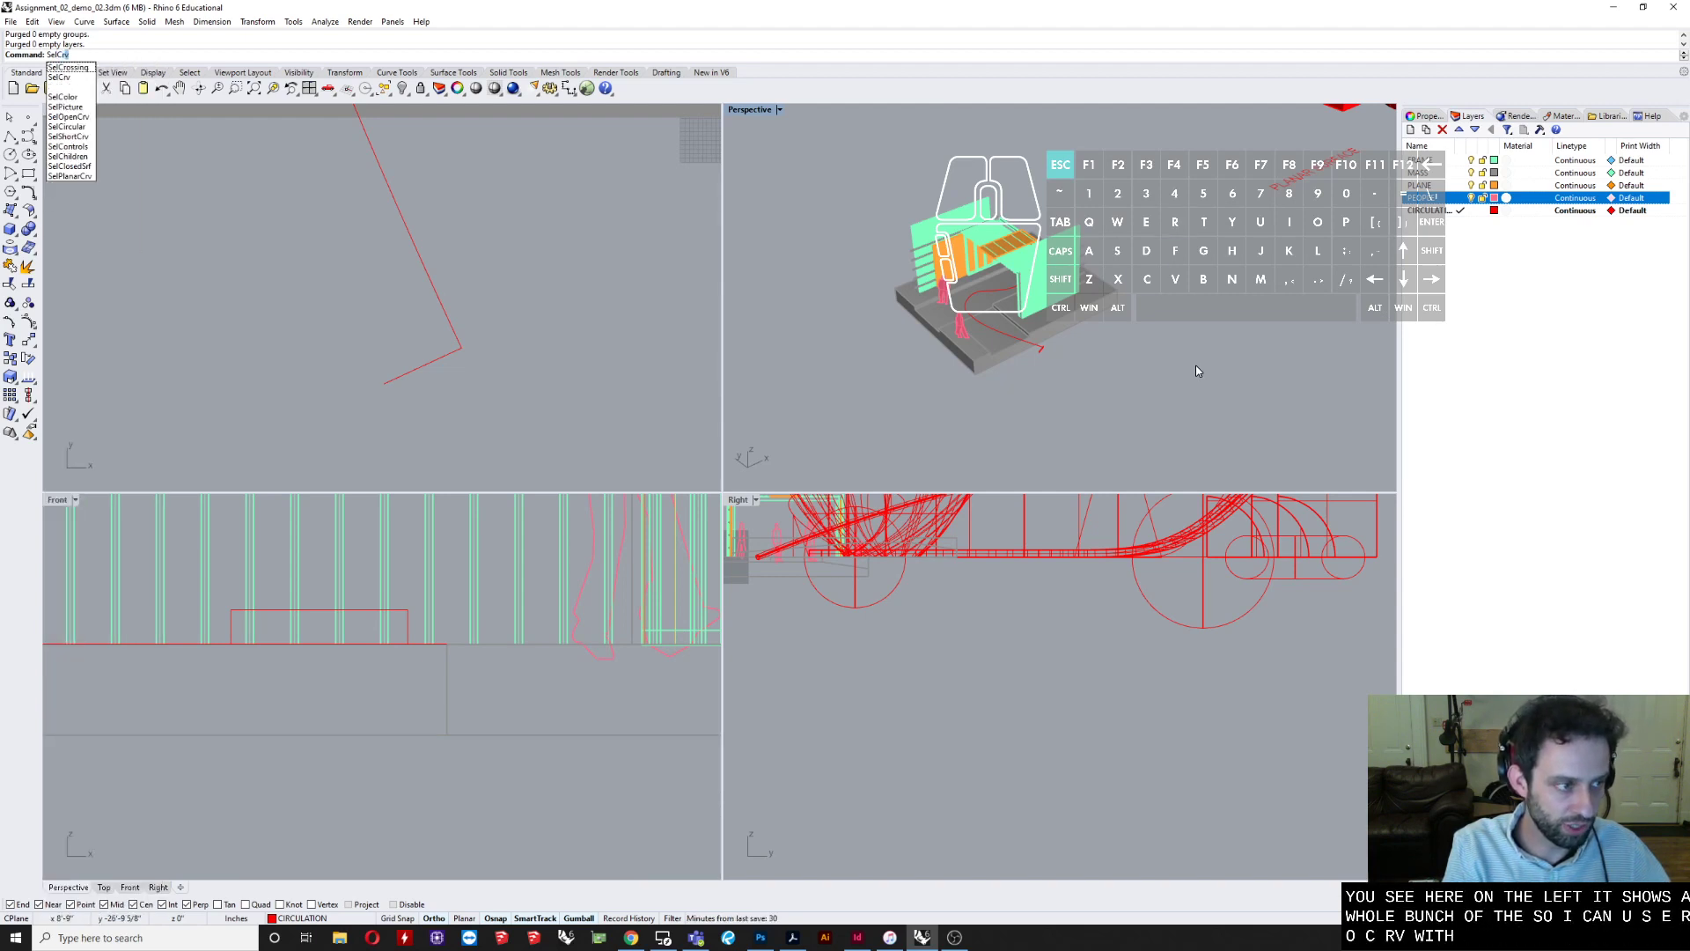
{"action": "type", "text": "rv"}
{"action": "key", "text": "Return"}
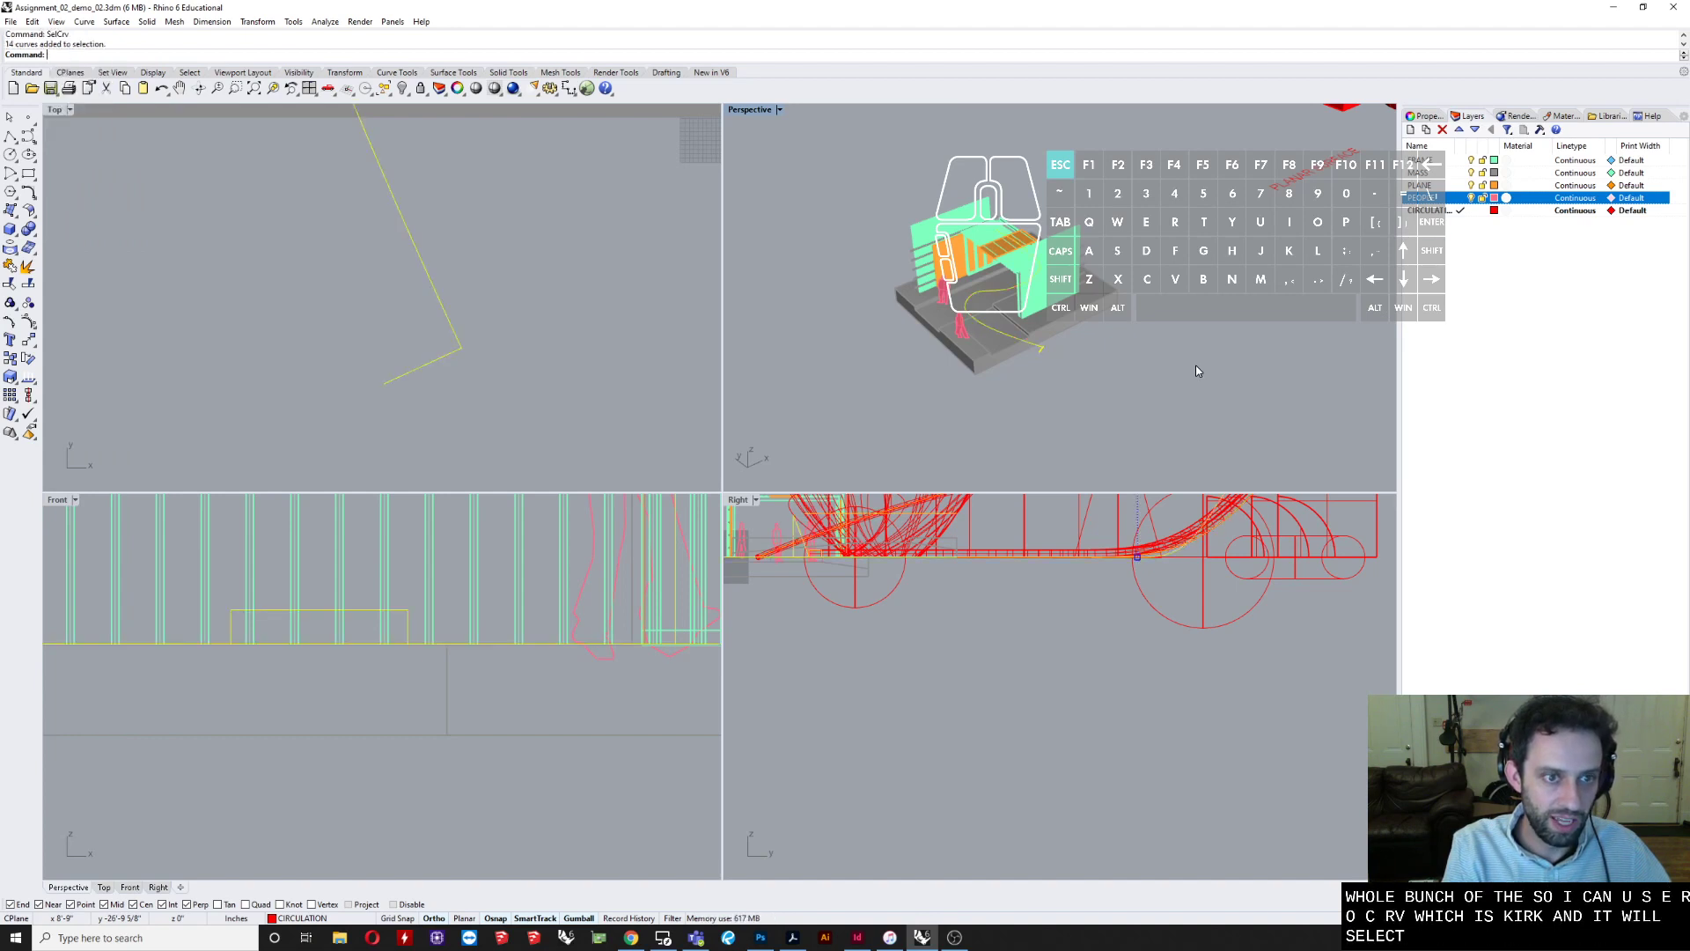
{"action": "scroll", "coordinate": [890, 342], "scroll_direction": "down", "scroll_amount": 6}
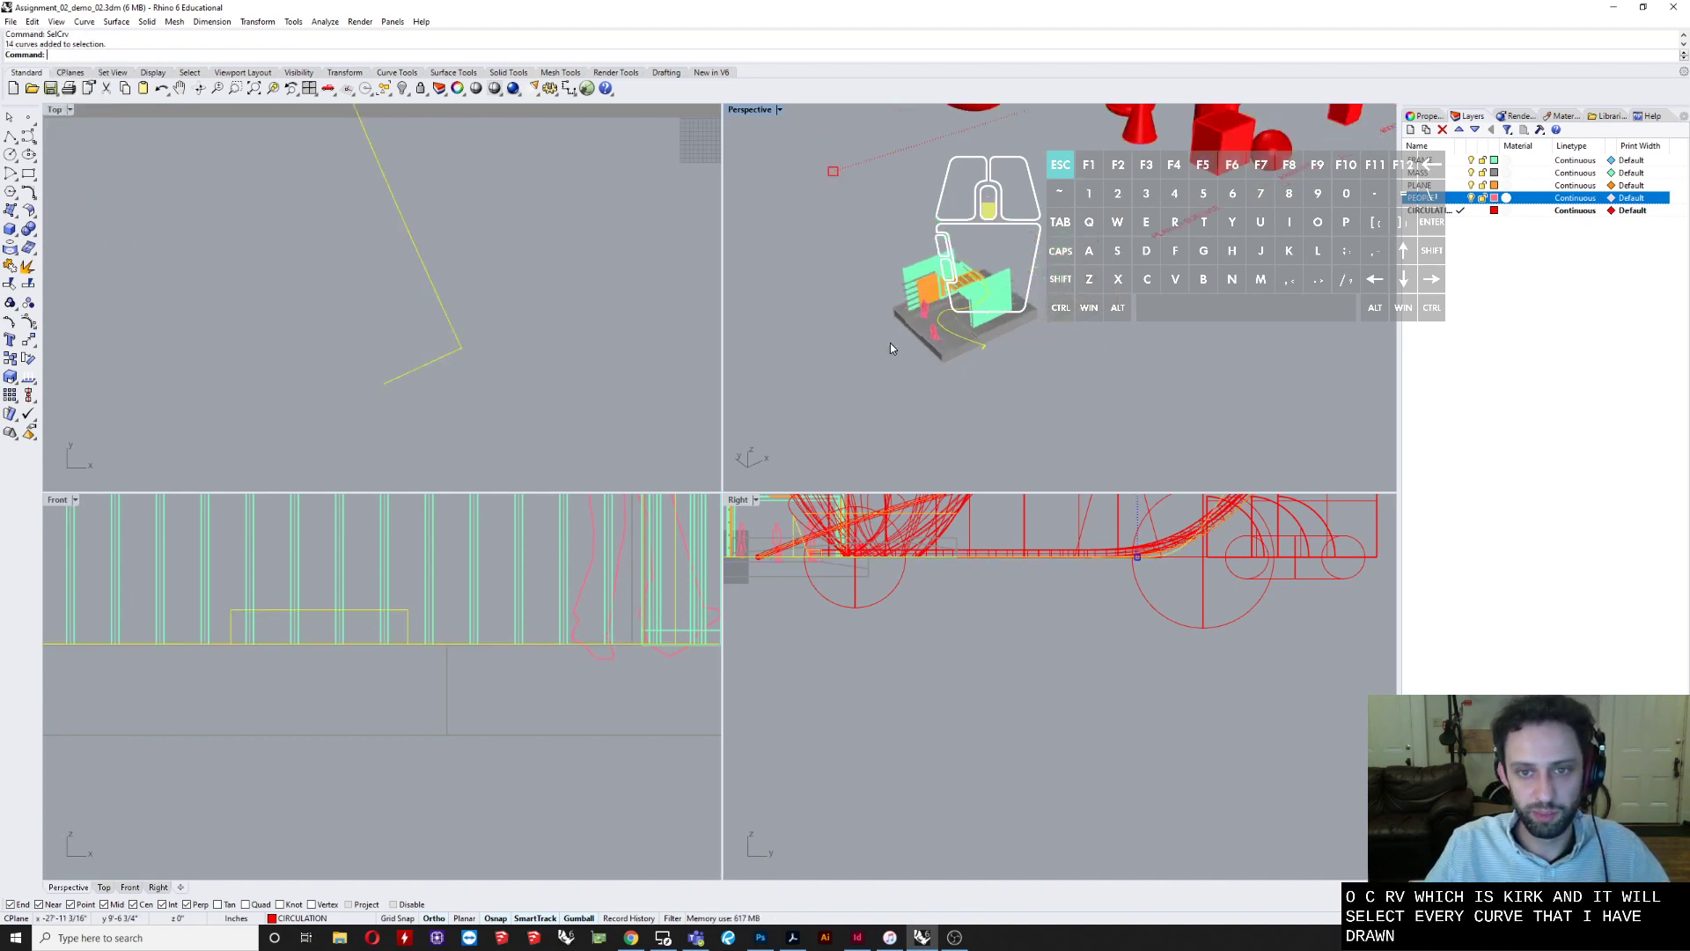
{"action": "right_click_drag", "start_coordinate": [1112, 257], "coordinate": [1027, 346], "text": "shift"}
{"action": "scroll", "coordinate": [1028, 345], "scroll_direction": "down", "scroll_amount": 3}
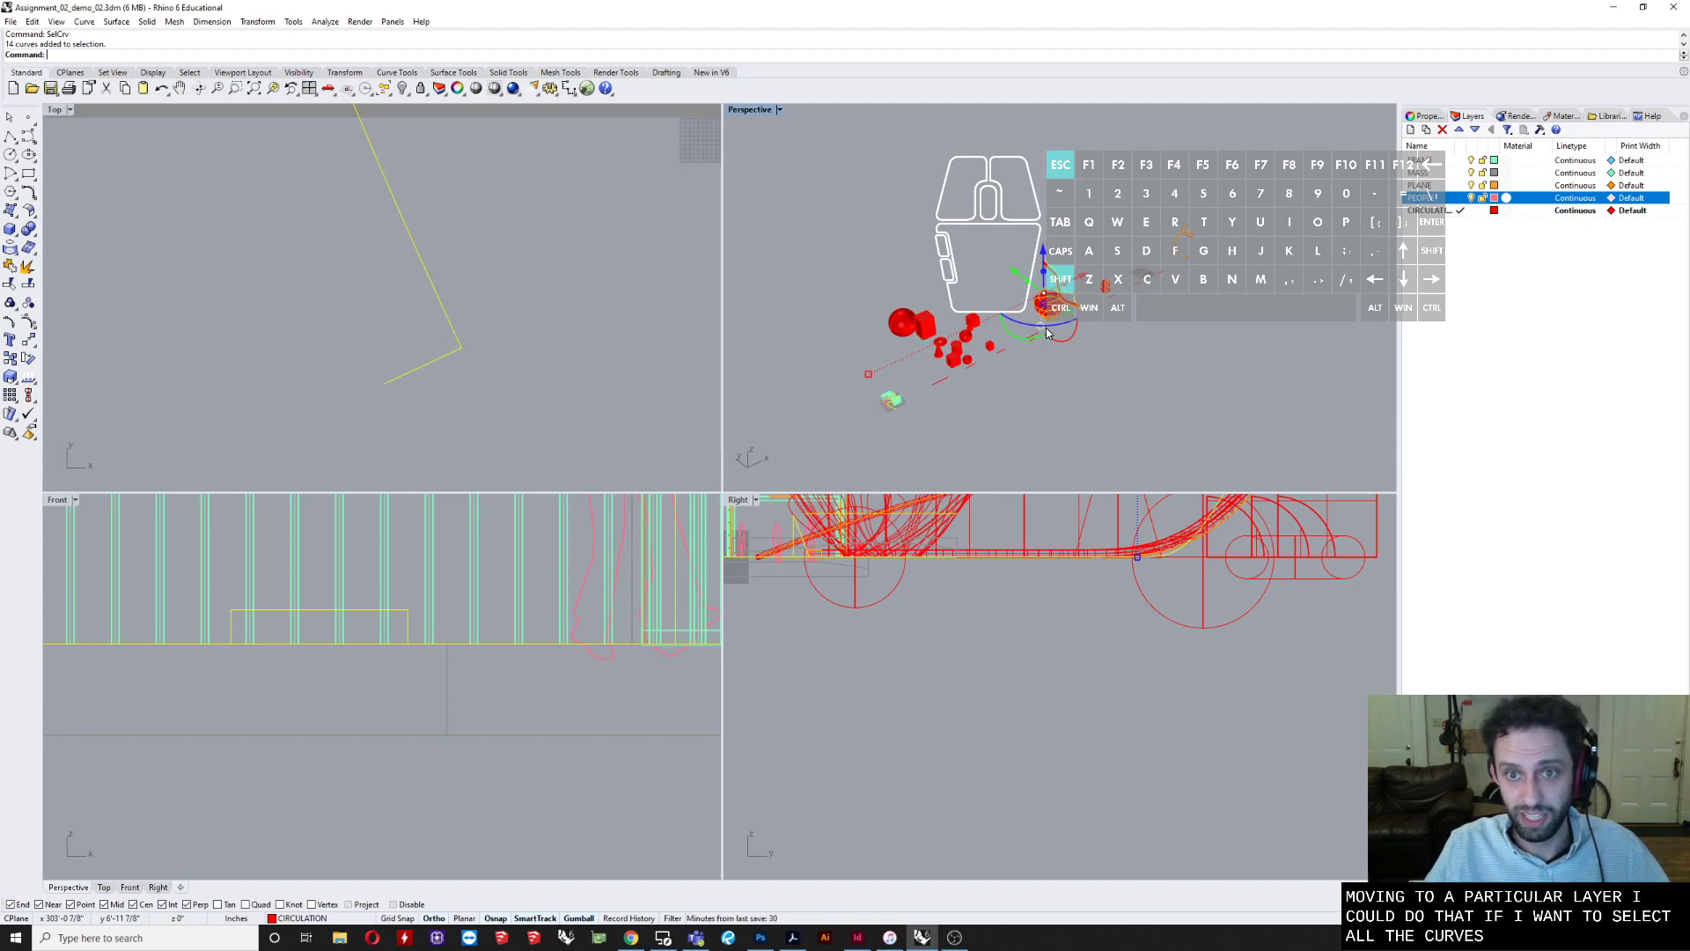
- Clear the curve selection and select all block instances with SelBlockInstance
{"action": "left_click", "coordinate": [965, 450]}
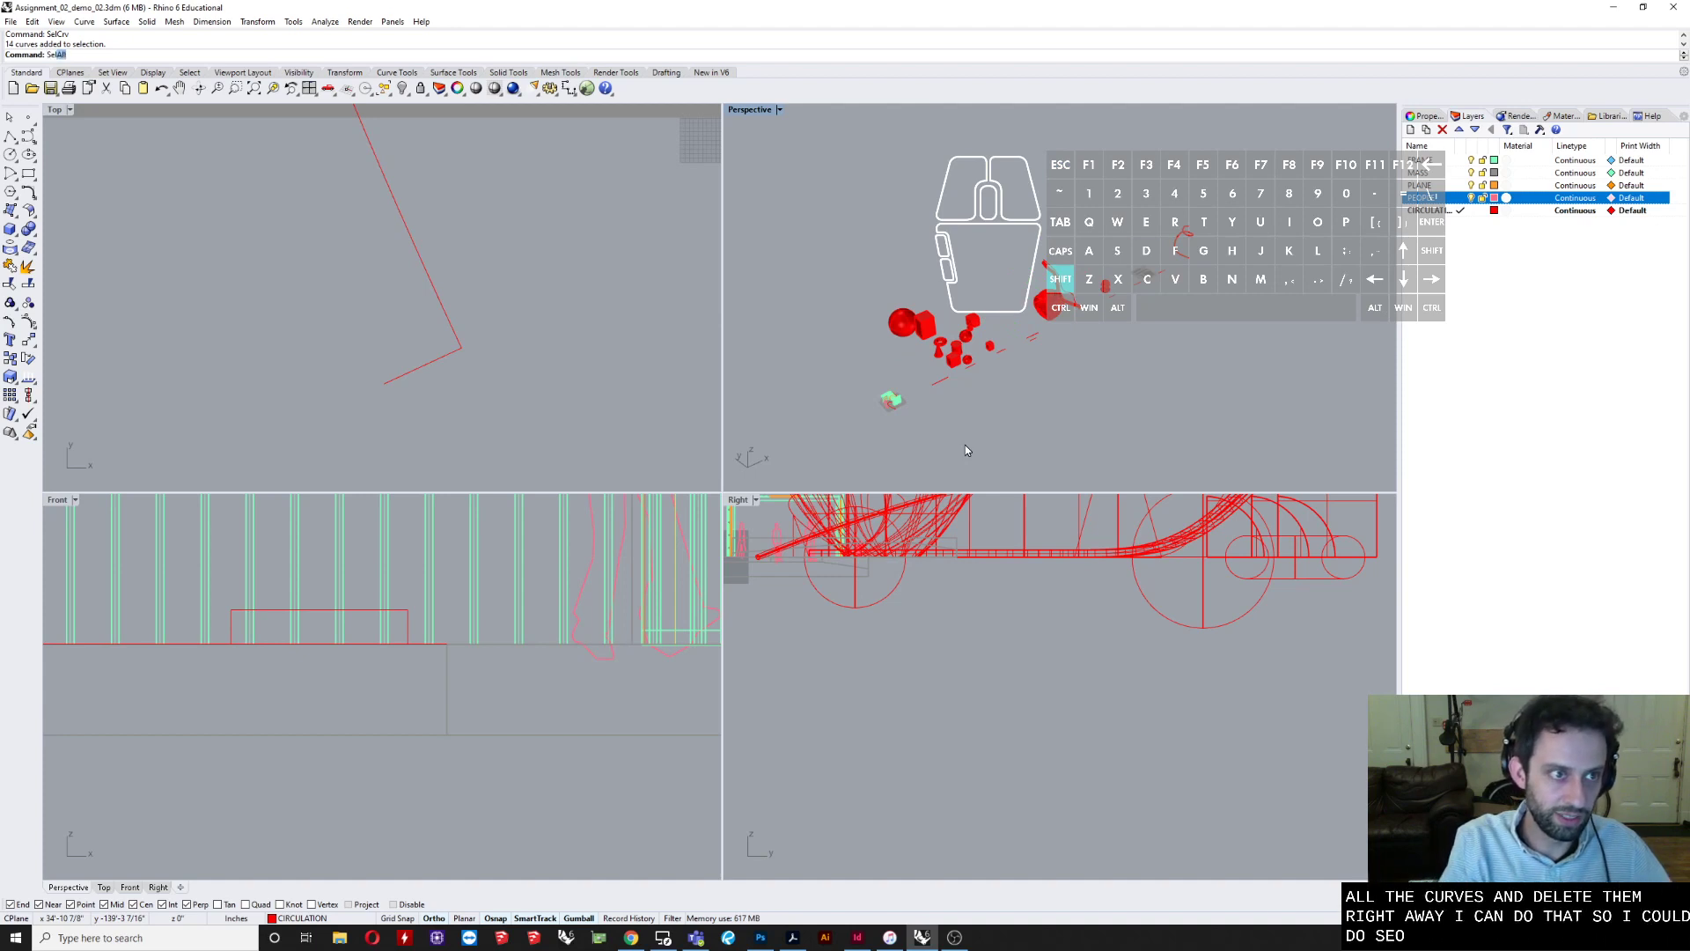
{"action": "type", "text": "SelBlockInstance"}
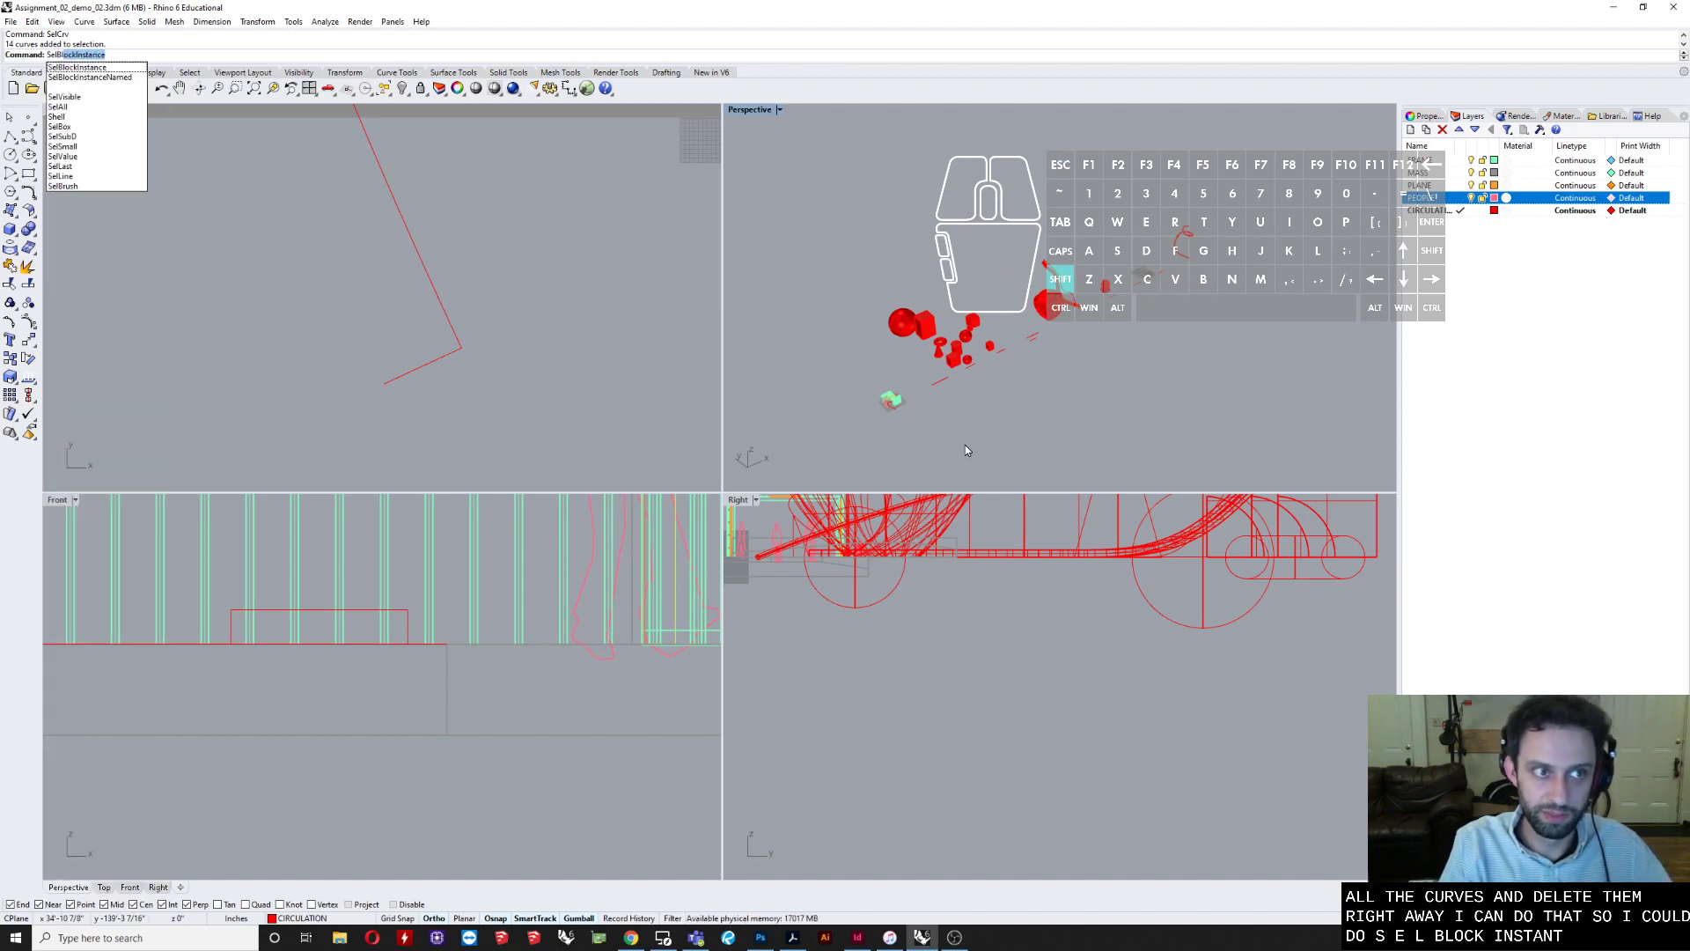
{"action": "key", "text": "Return"}
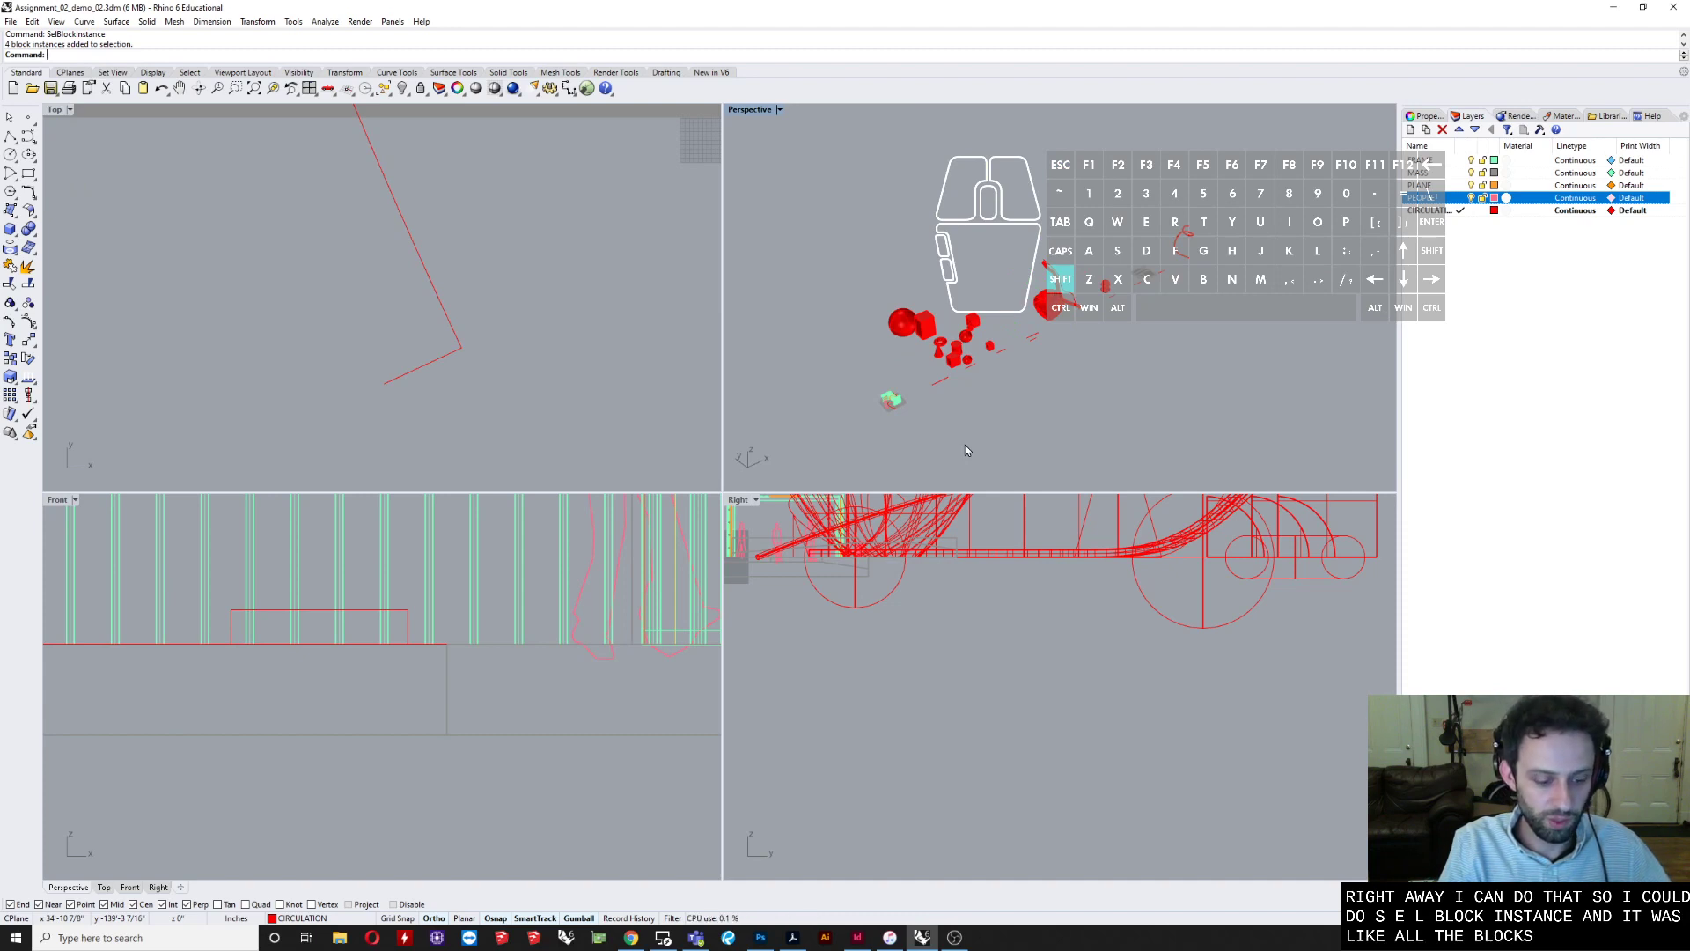
- Select every polysurface in the model with SelPolysurface, and clear the selection
{"action": "type", "text": "Sel"}
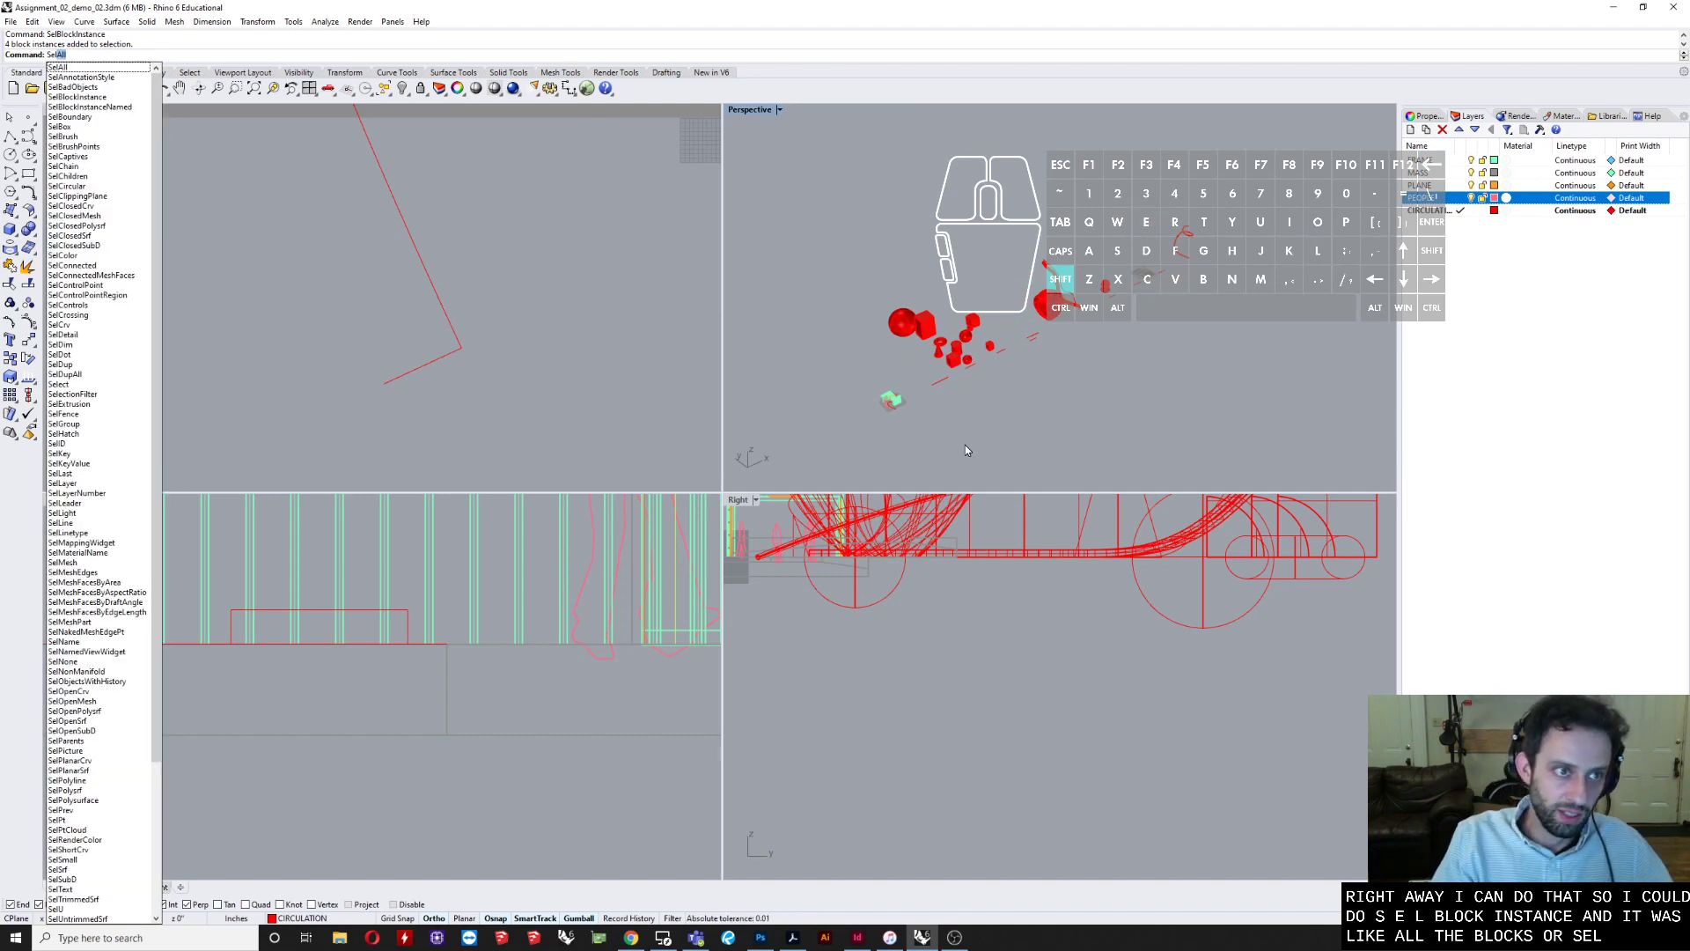
{"action": "type", "text": "Pol"}
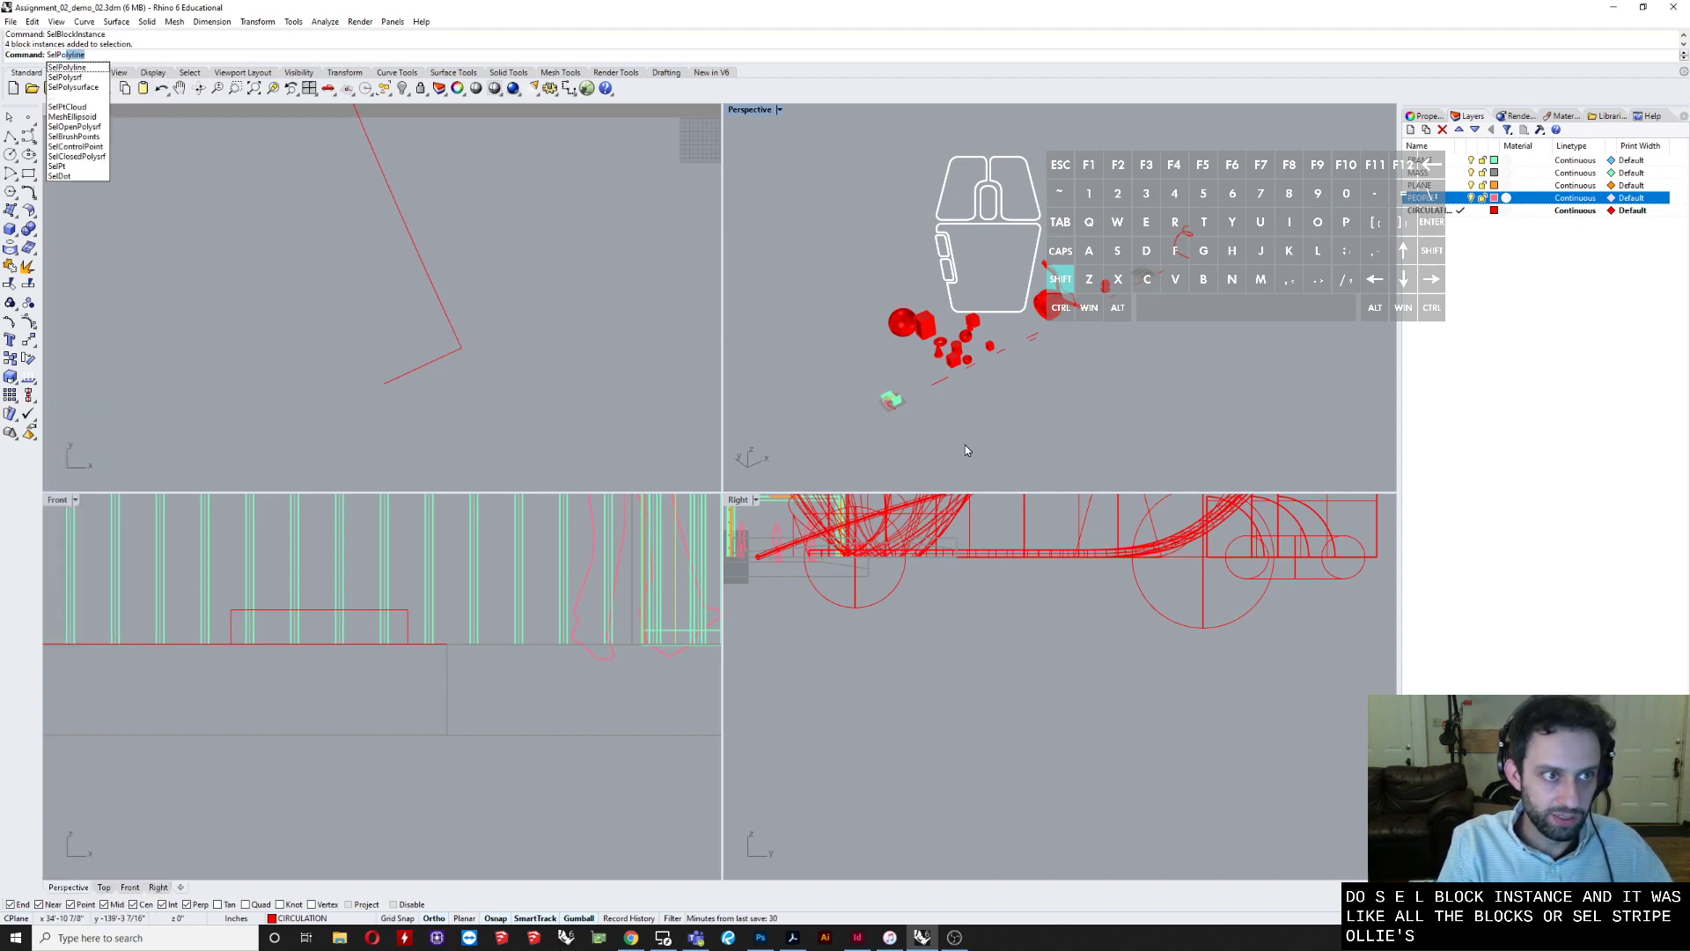
{"action": "key", "text": "Down"}
{"action": "key", "text": "Down"}
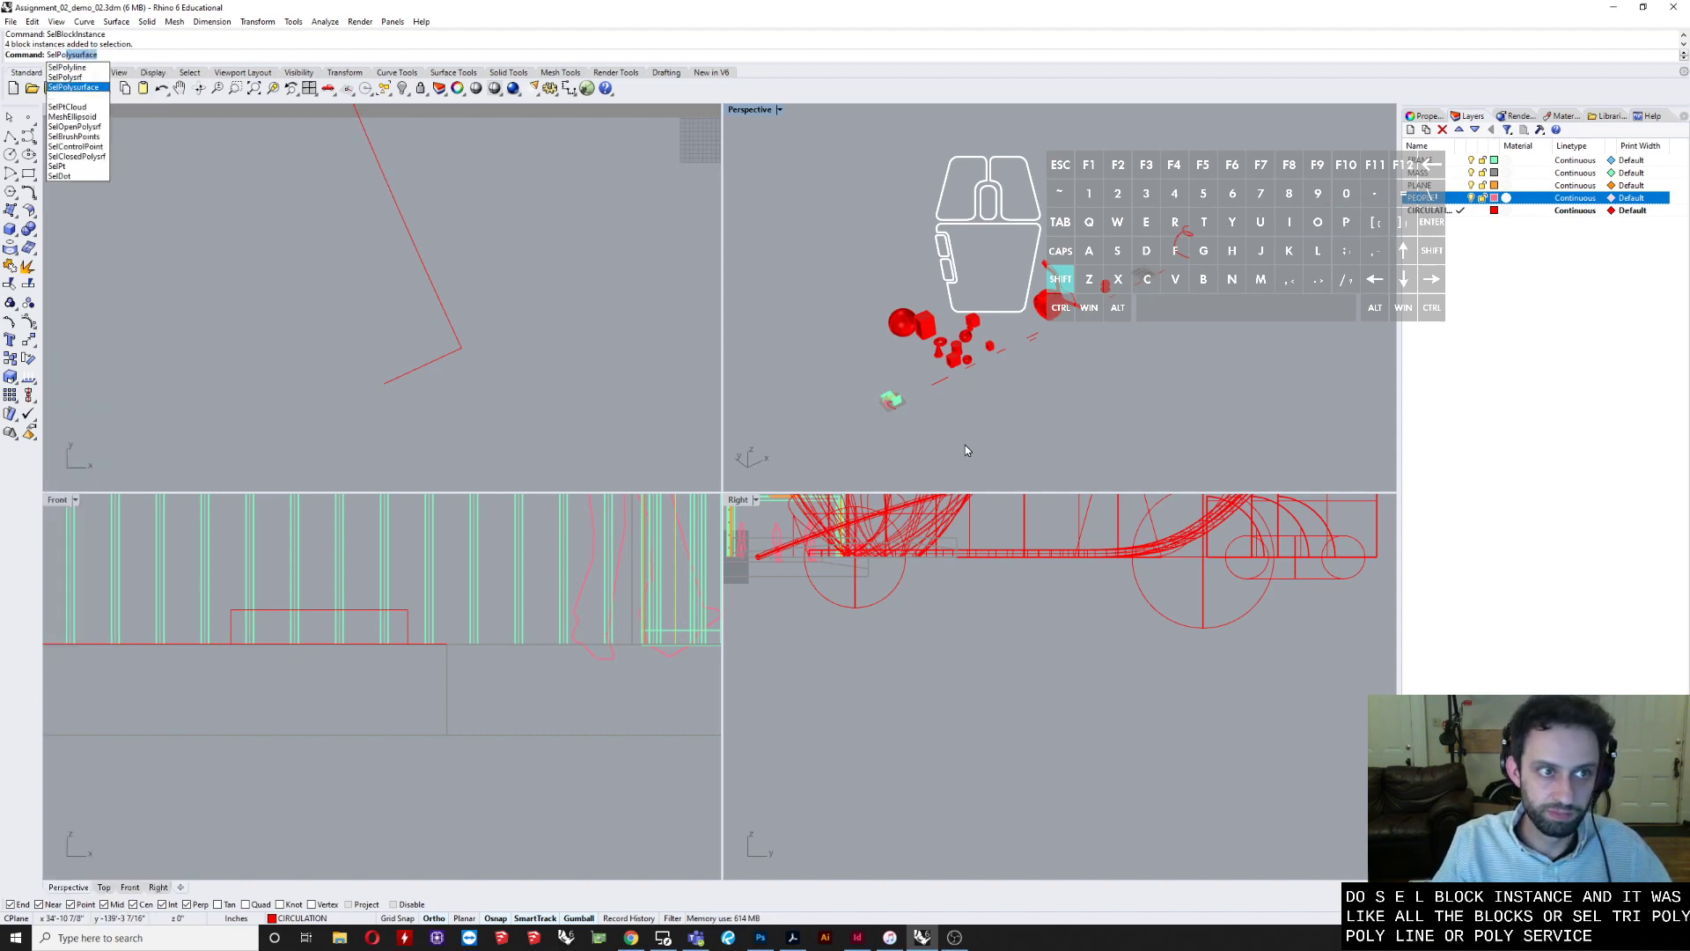
{"action": "key", "text": "Return"}
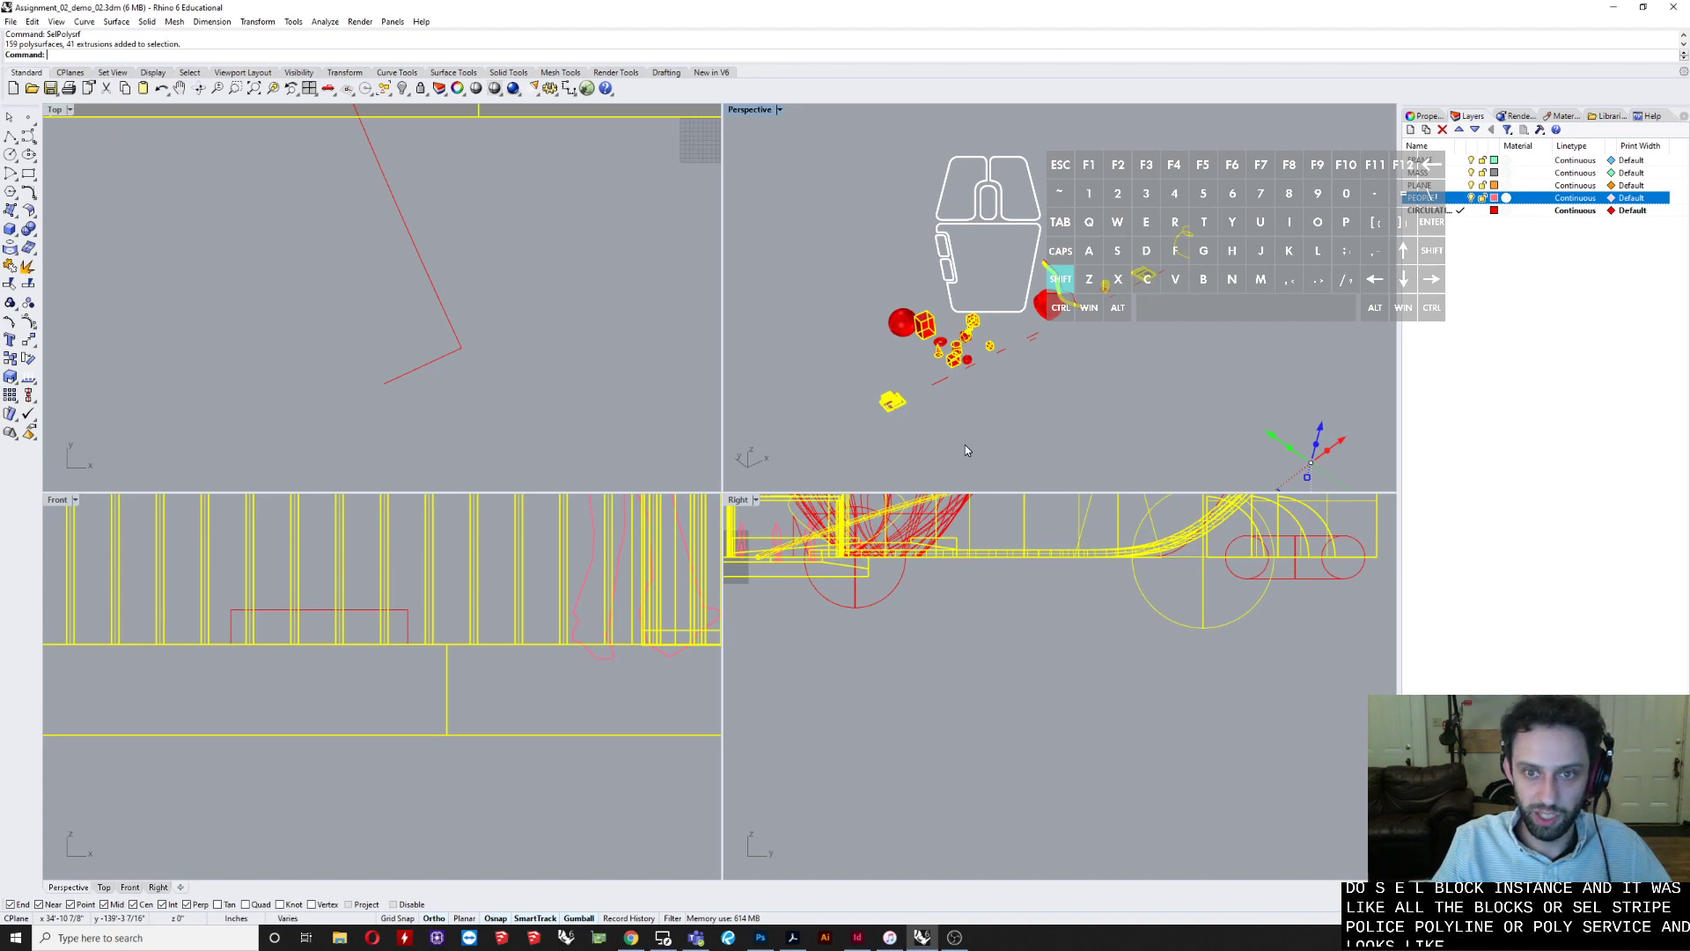
{"action": "key", "text": "Escape"}
- Select the whole building model, including its base, scale figures and circulation curve, in the Perspective view
{"action": "right_click", "coordinate": [1038, 425]}
{"action": "right_click_drag", "start_coordinate": [1039, 425], "coordinate": [1042, 398], "text": "shift"}
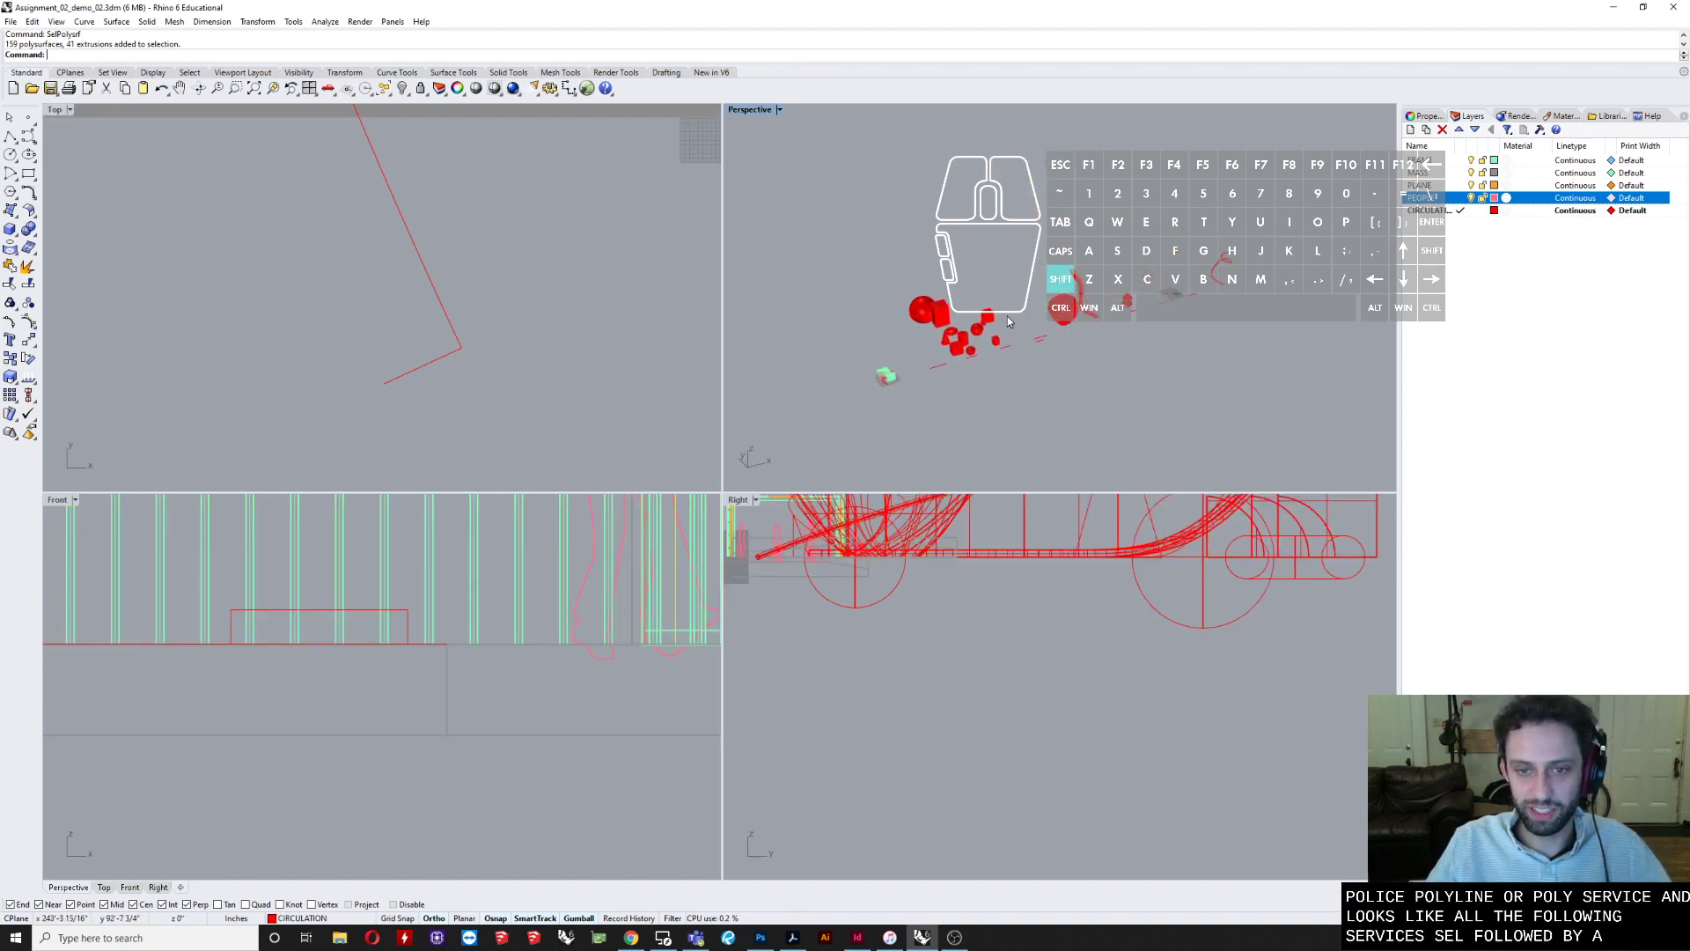
{"action": "right_click_drag", "start_coordinate": [883, 388], "coordinate": [937, 364], "text": "shift"}
{"action": "scroll", "coordinate": [936, 364], "scroll_direction": "up", "scroll_amount": 6, "text": "shift"}
{"action": "scroll", "coordinate": [938, 361], "scroll_direction": "up", "scroll_amount": 6, "text": "shift"}
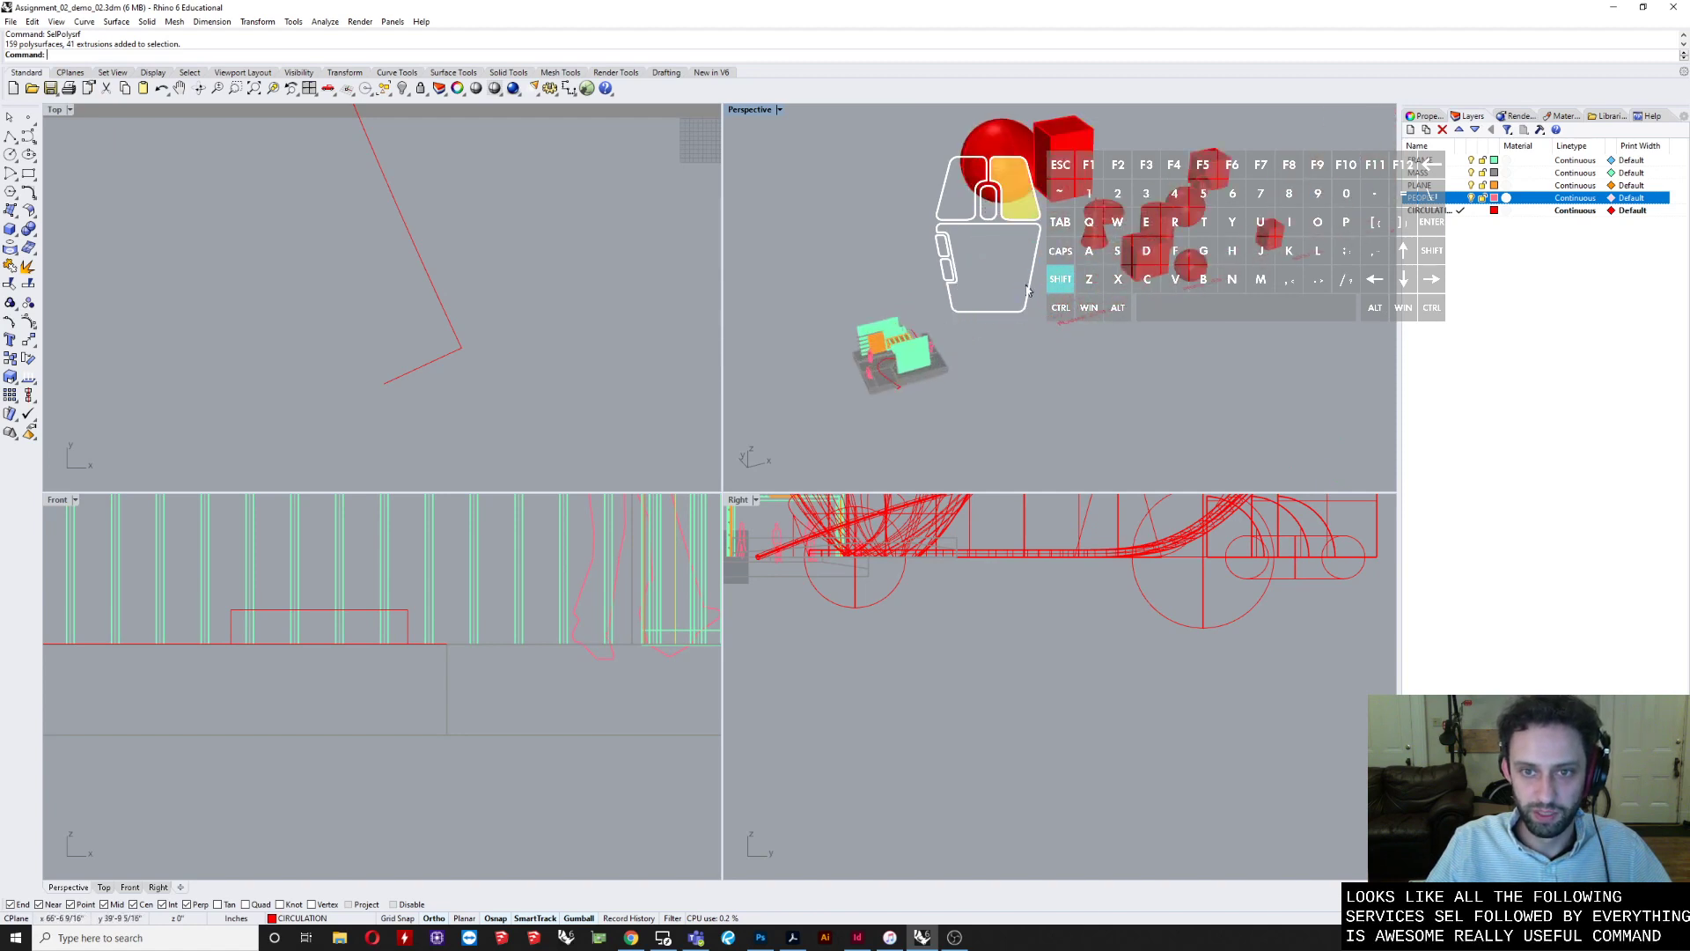
{"action": "right_click_drag", "start_coordinate": [905, 332], "coordinate": [1025, 299], "text": "shift"}
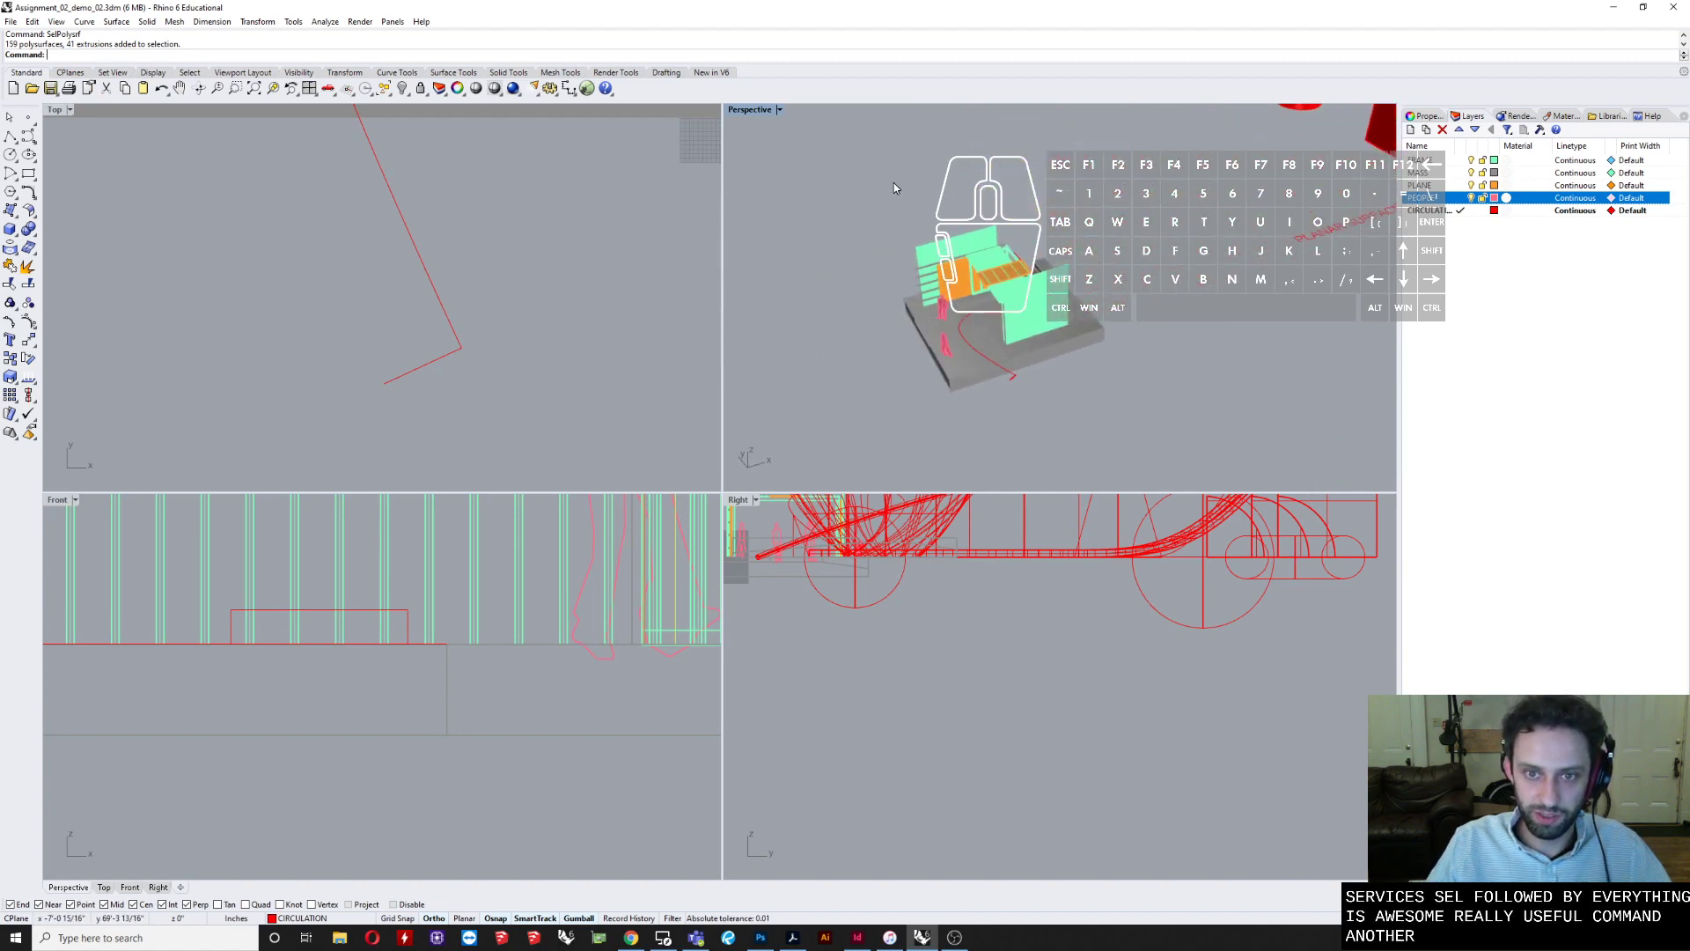
{"action": "left_click_drag", "start_coordinate": [860, 188], "coordinate": [1205, 456]}
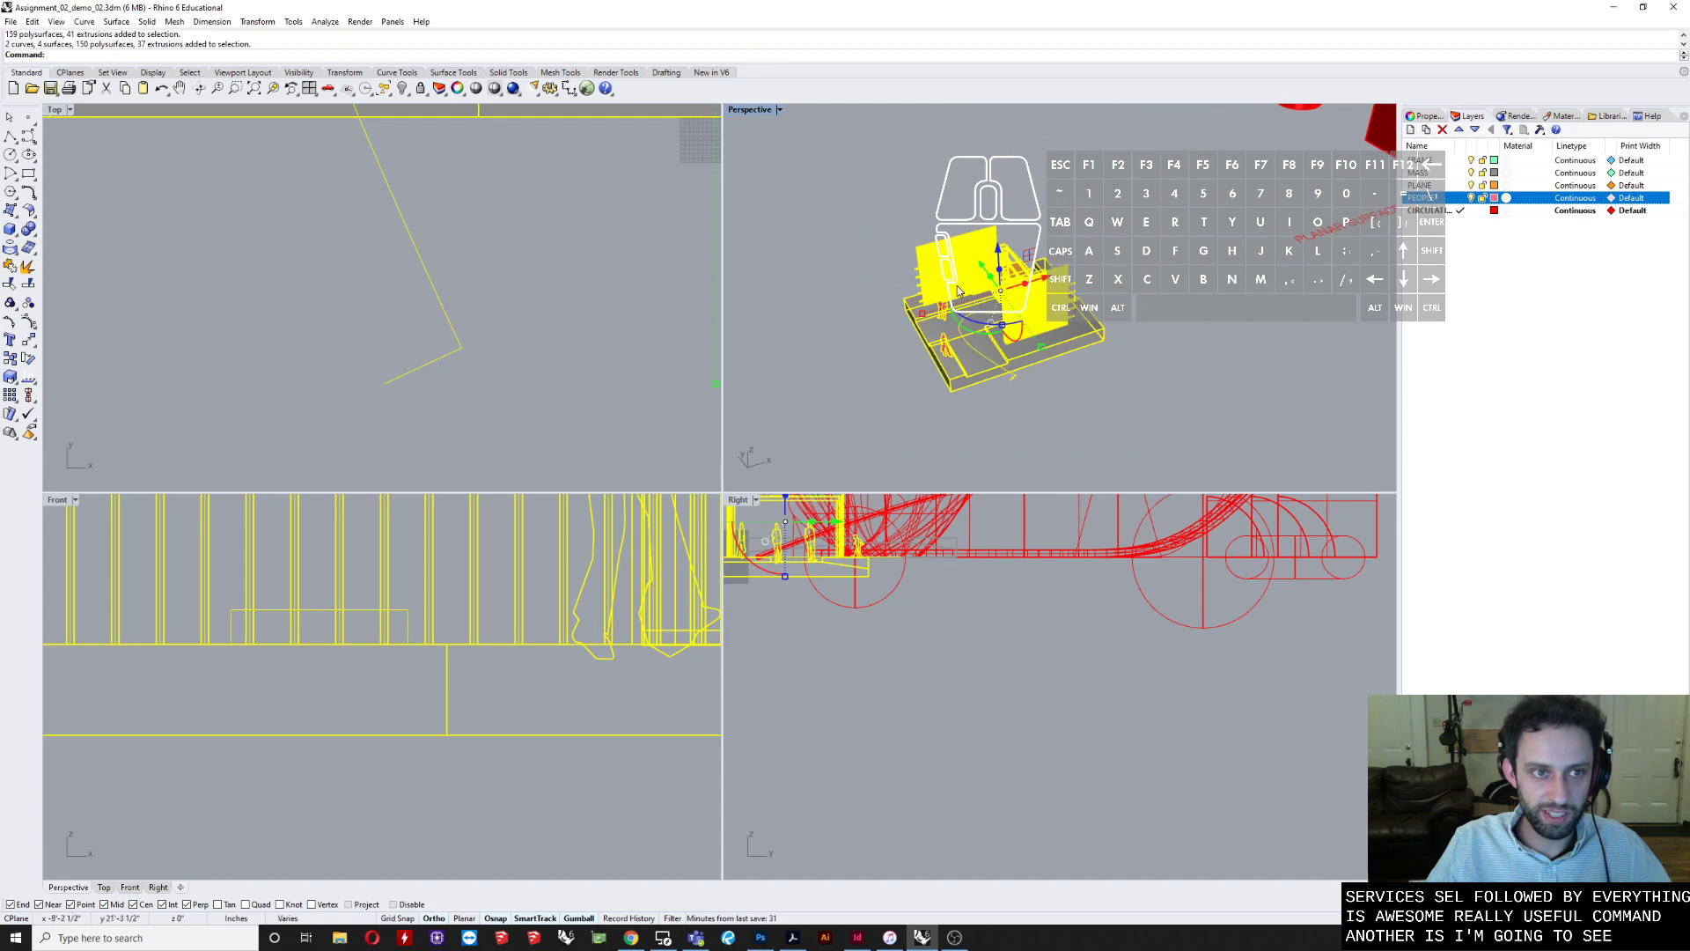
- Maximize the Perspective viewport and zoom to the selected building with ZS
{"action": "right_click_drag", "start_coordinate": [898, 278], "coordinate": [1097, 194]}
{"action": "right_click_drag", "start_coordinate": [955, 388], "coordinate": [1047, 251], "text": "shift"}
{"action": "scroll", "coordinate": [1047, 255], "scroll_direction": "up", "scroll_amount": 3}
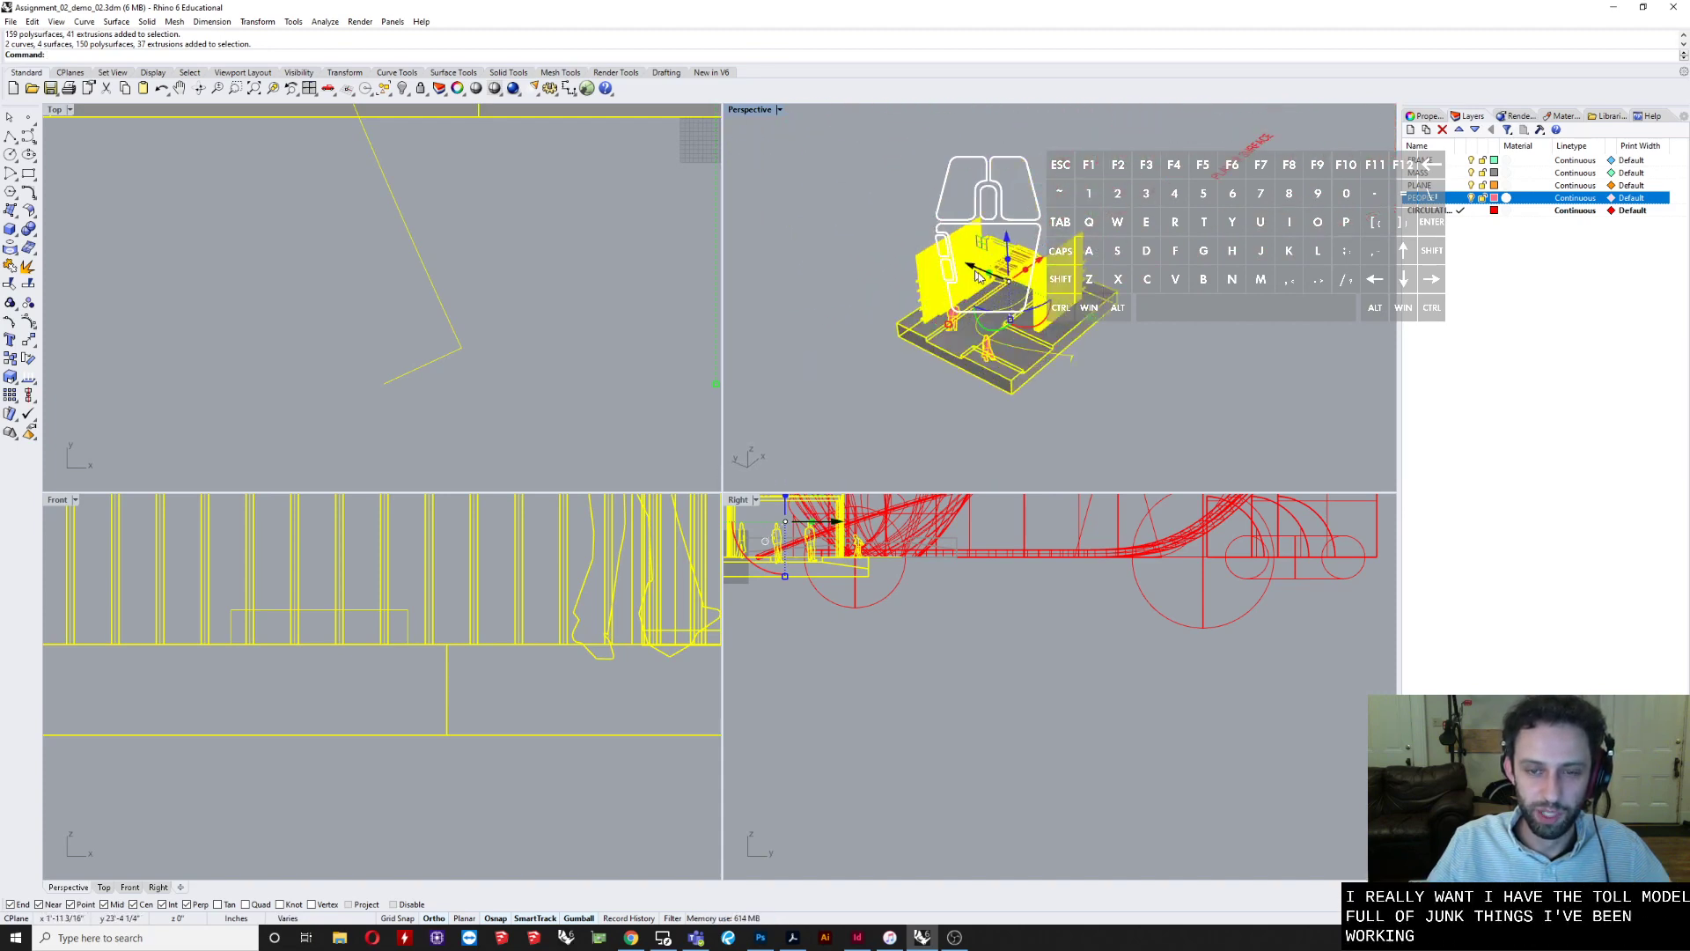
{"action": "right_click_drag", "start_coordinate": [1102, 344], "coordinate": [1034, 374]}
{"action": "scroll", "coordinate": [1053, 255], "scroll_direction": "up", "scroll_amount": 4}
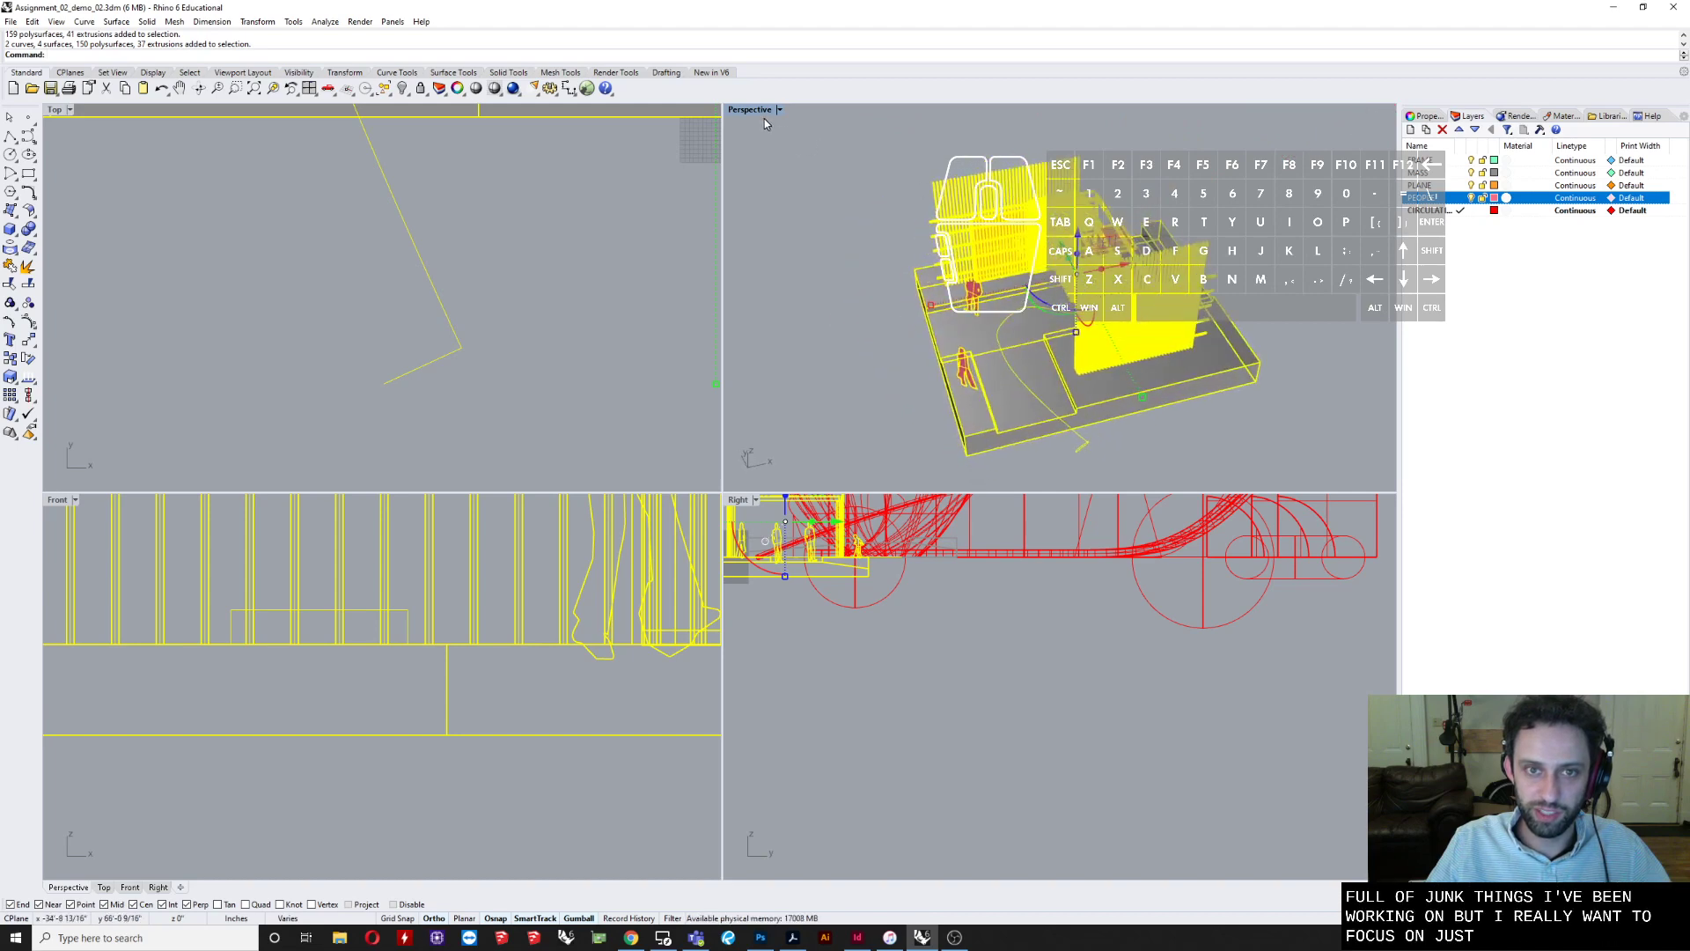
{"action": "double_click", "coordinate": [762, 109]}
{"action": "right_click_drag", "start_coordinate": [792, 198], "coordinate": [829, 277]}
{"action": "type", "text": "ZS"}
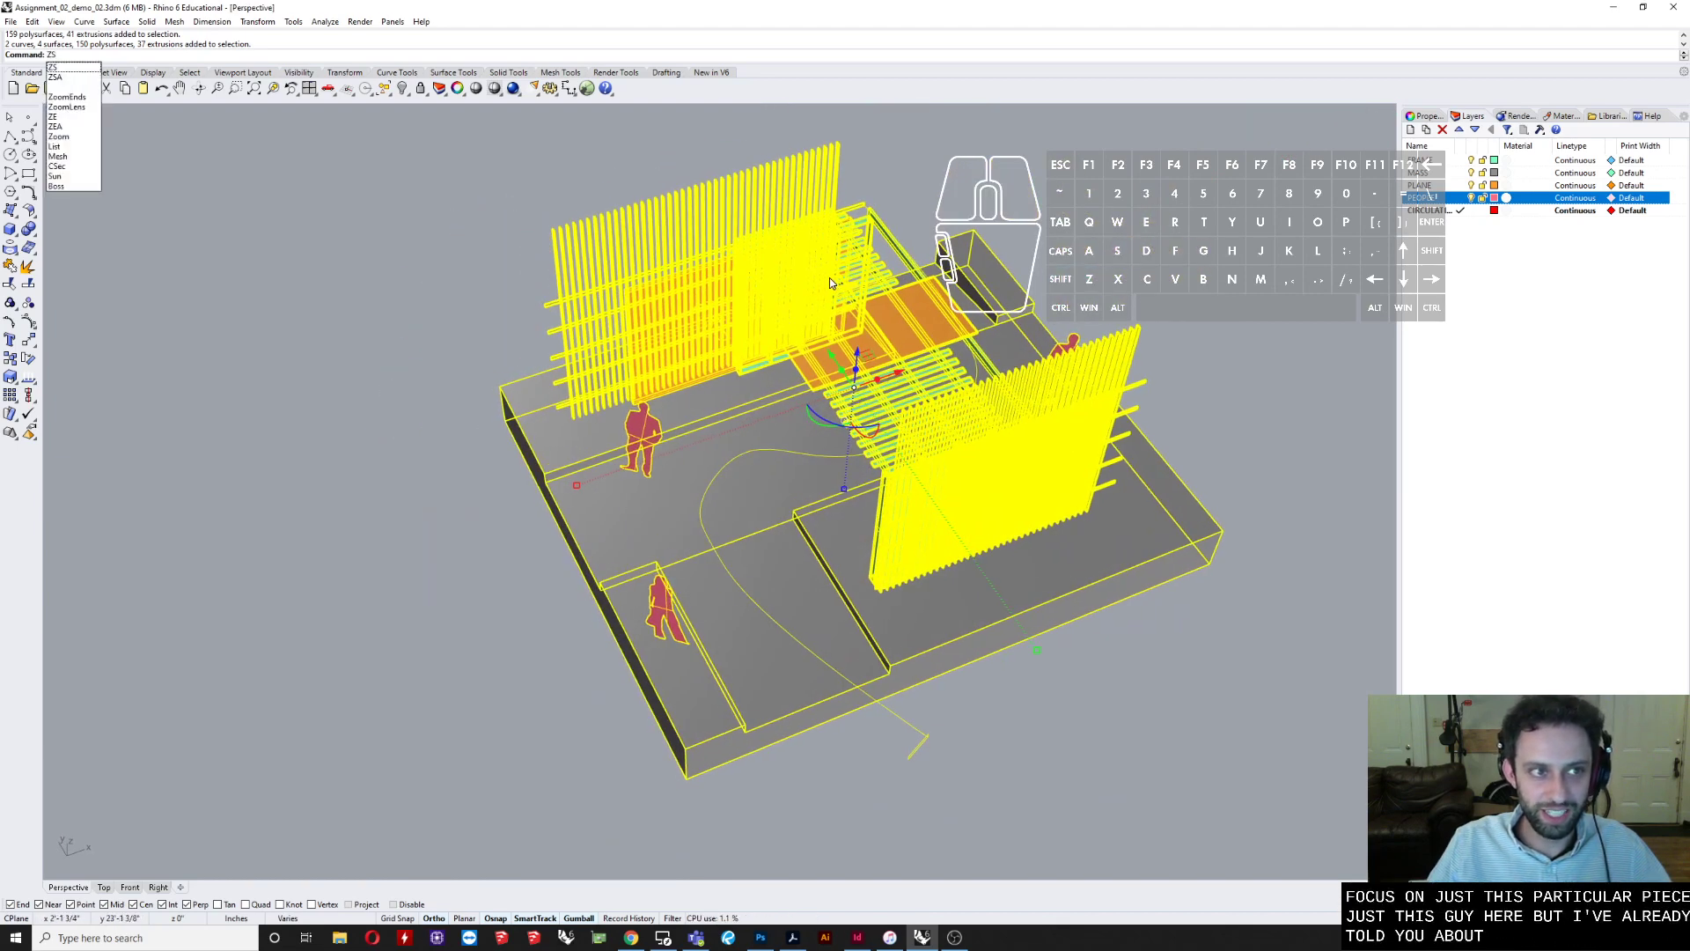
{"action": "key", "text": "Return"}
{"action": "right_click_drag", "start_coordinate": [737, 362], "coordinate": [764, 313]}
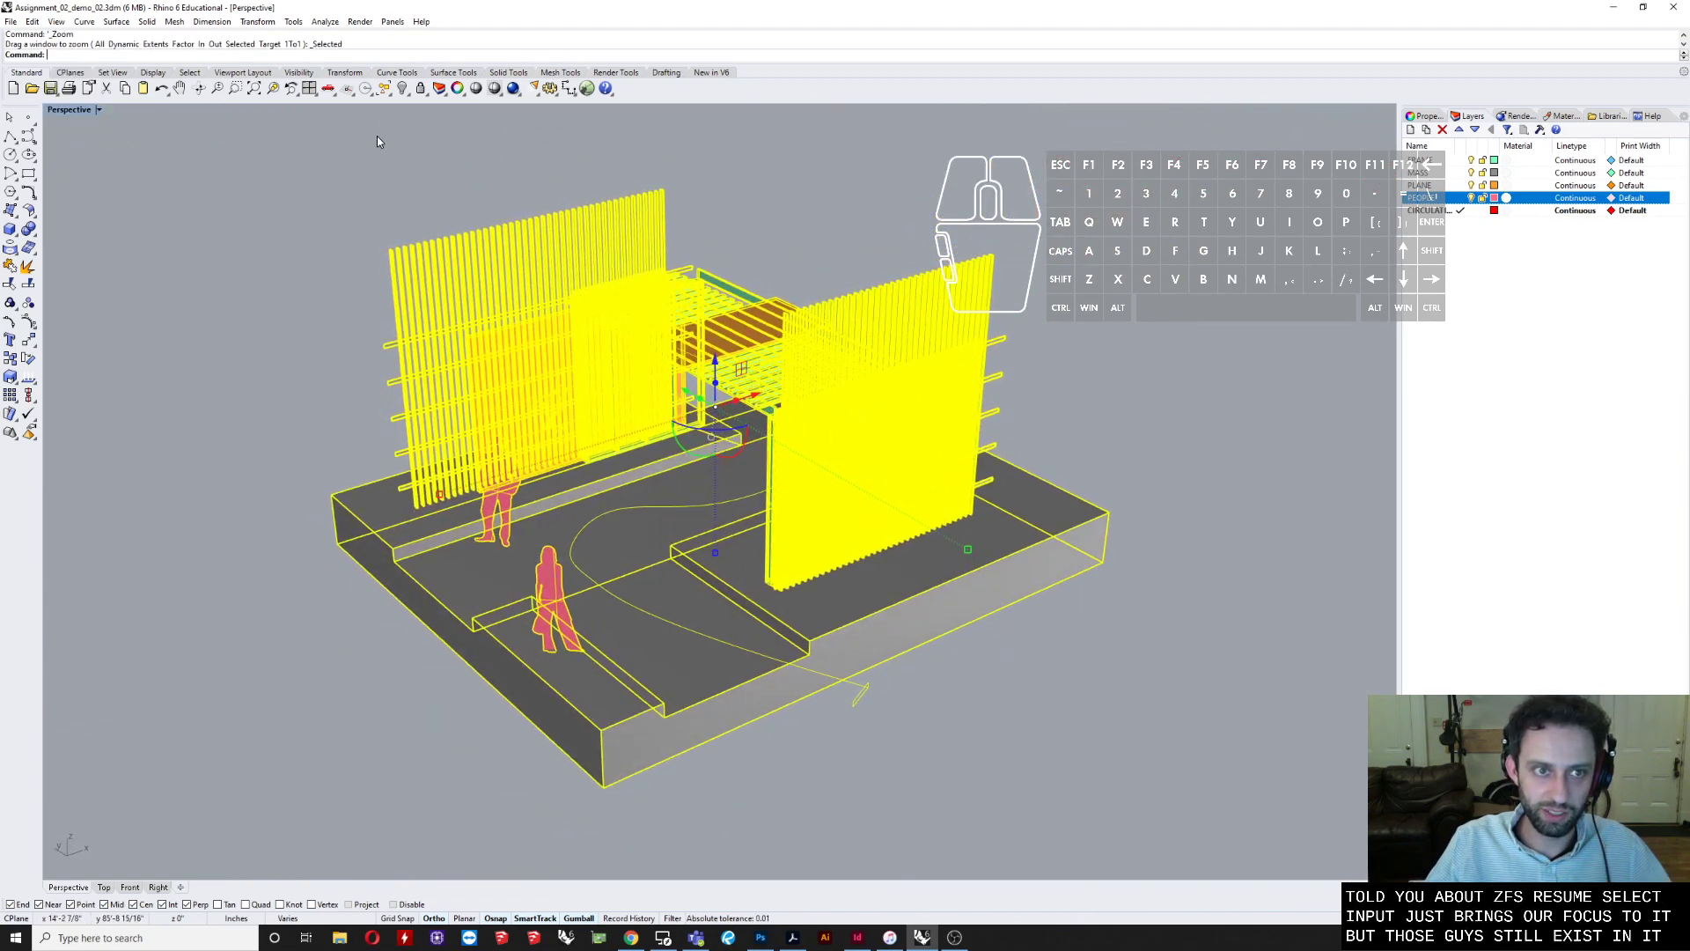
- Isolate the selected building so all other geometry is hidden, and clear the selection
{"action": "left_click", "coordinate": [406, 99]}
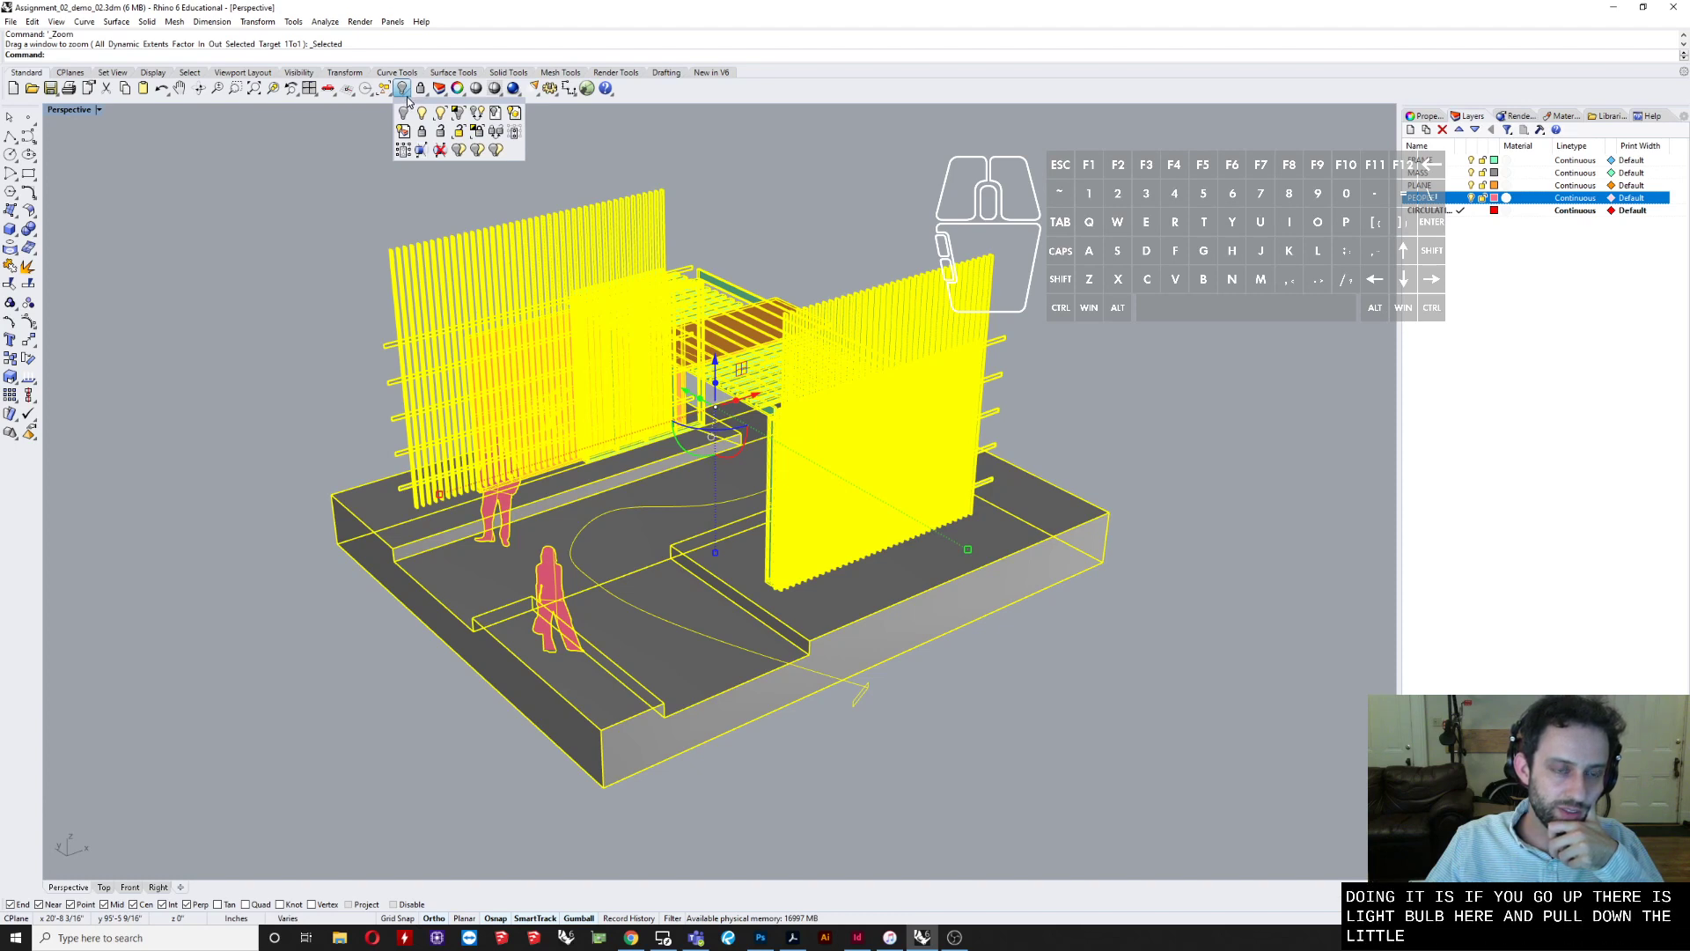
{"action": "left_click", "coordinate": [458, 114]}
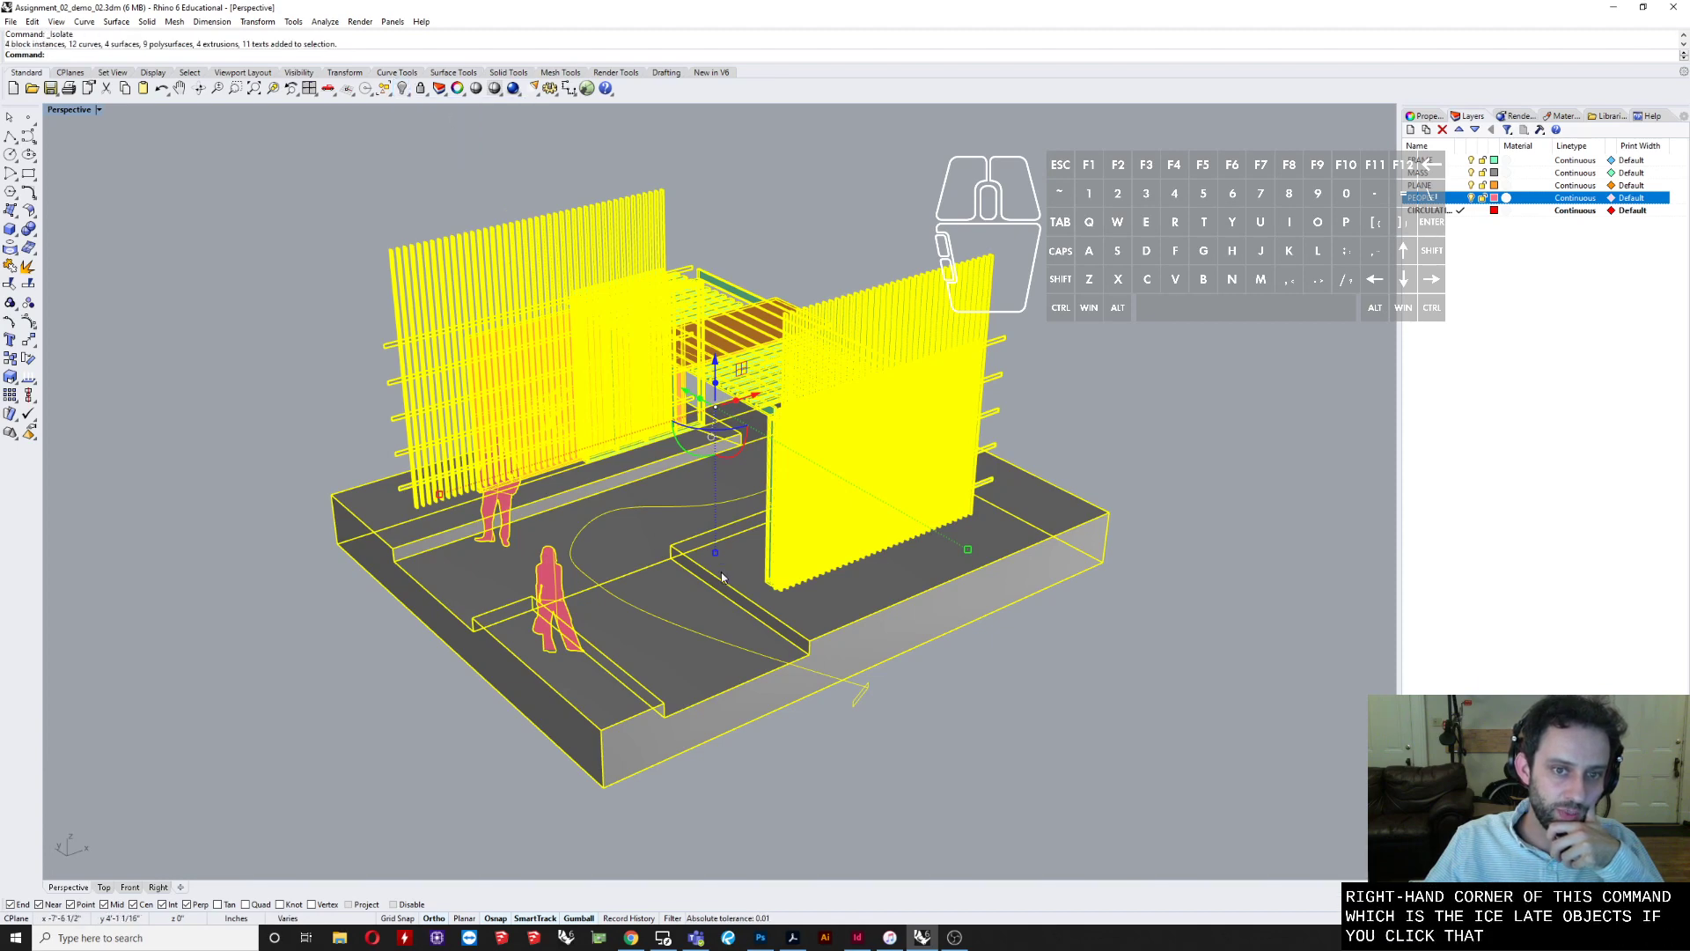
{"action": "scroll", "coordinate": [722, 577], "scroll_direction": "down", "scroll_amount": 3}
{"action": "right_click_drag", "start_coordinate": [726, 574], "coordinate": [910, 410]}
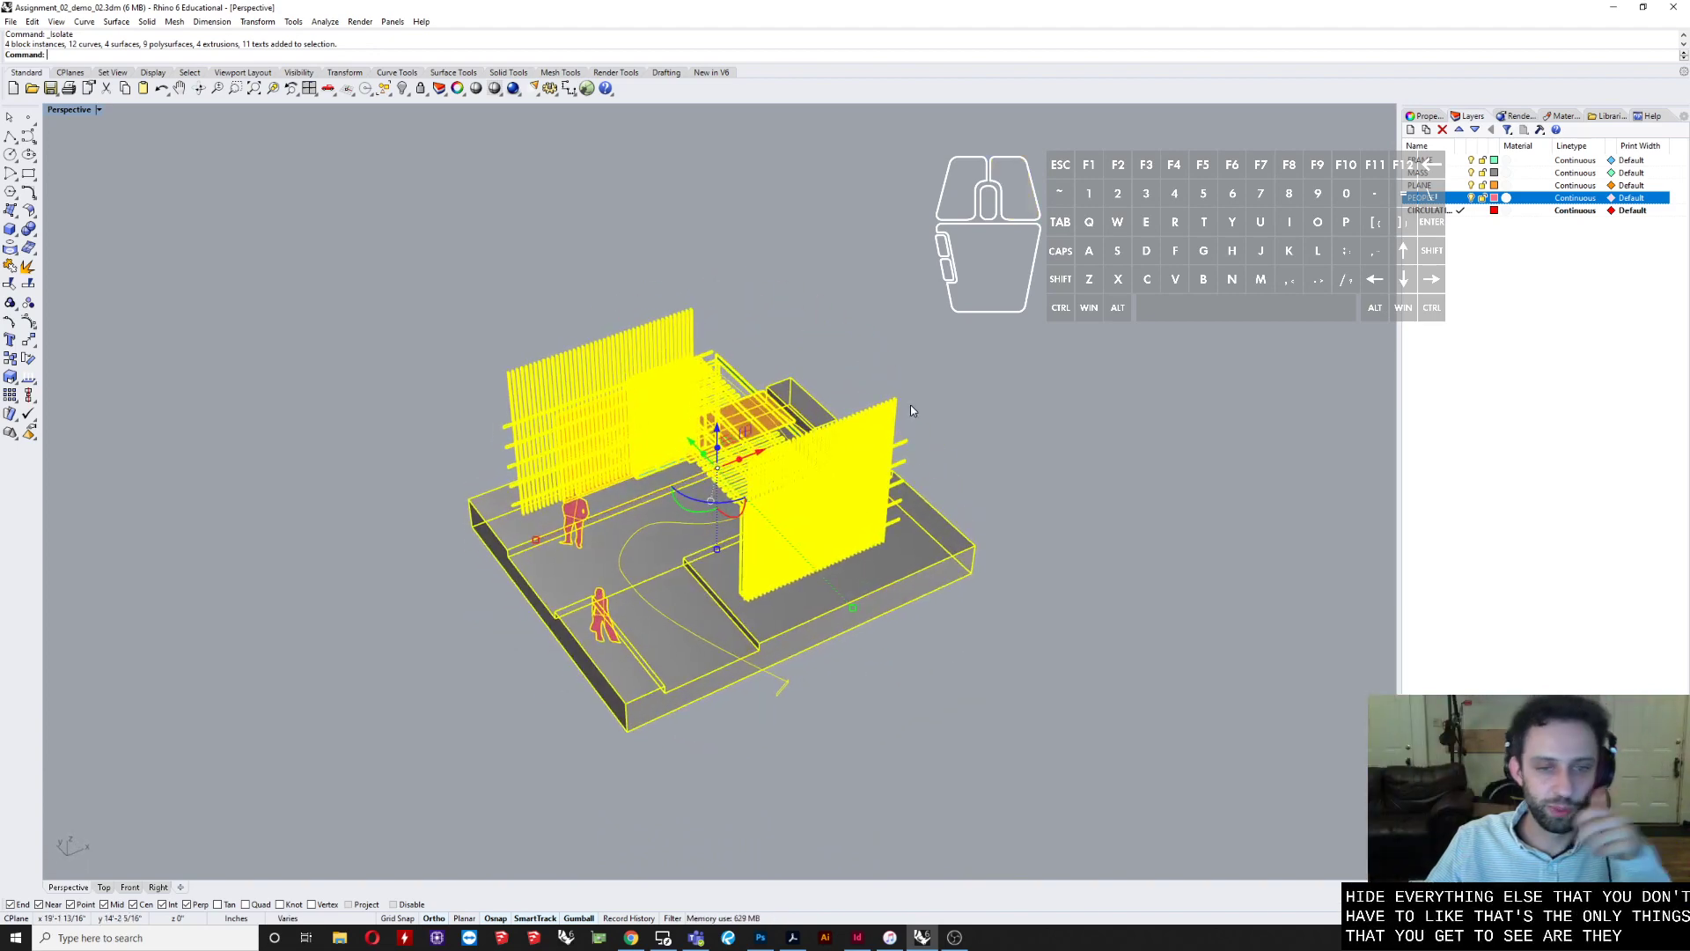
{"action": "left_click", "coordinate": [912, 410]}
- Select the building's roof slats, beams and orange roof panel, and isolate them for close-up work
{"action": "scroll", "coordinate": [669, 456], "scroll_direction": "up", "scroll_amount": 6}
{"action": "right_click_drag", "start_coordinate": [669, 456], "coordinate": [782, 361]}
{"action": "left_click_drag", "start_coordinate": [519, 227], "coordinate": [1069, 385]}
{"action": "right_click_drag", "start_coordinate": [943, 388], "coordinate": [915, 387]}
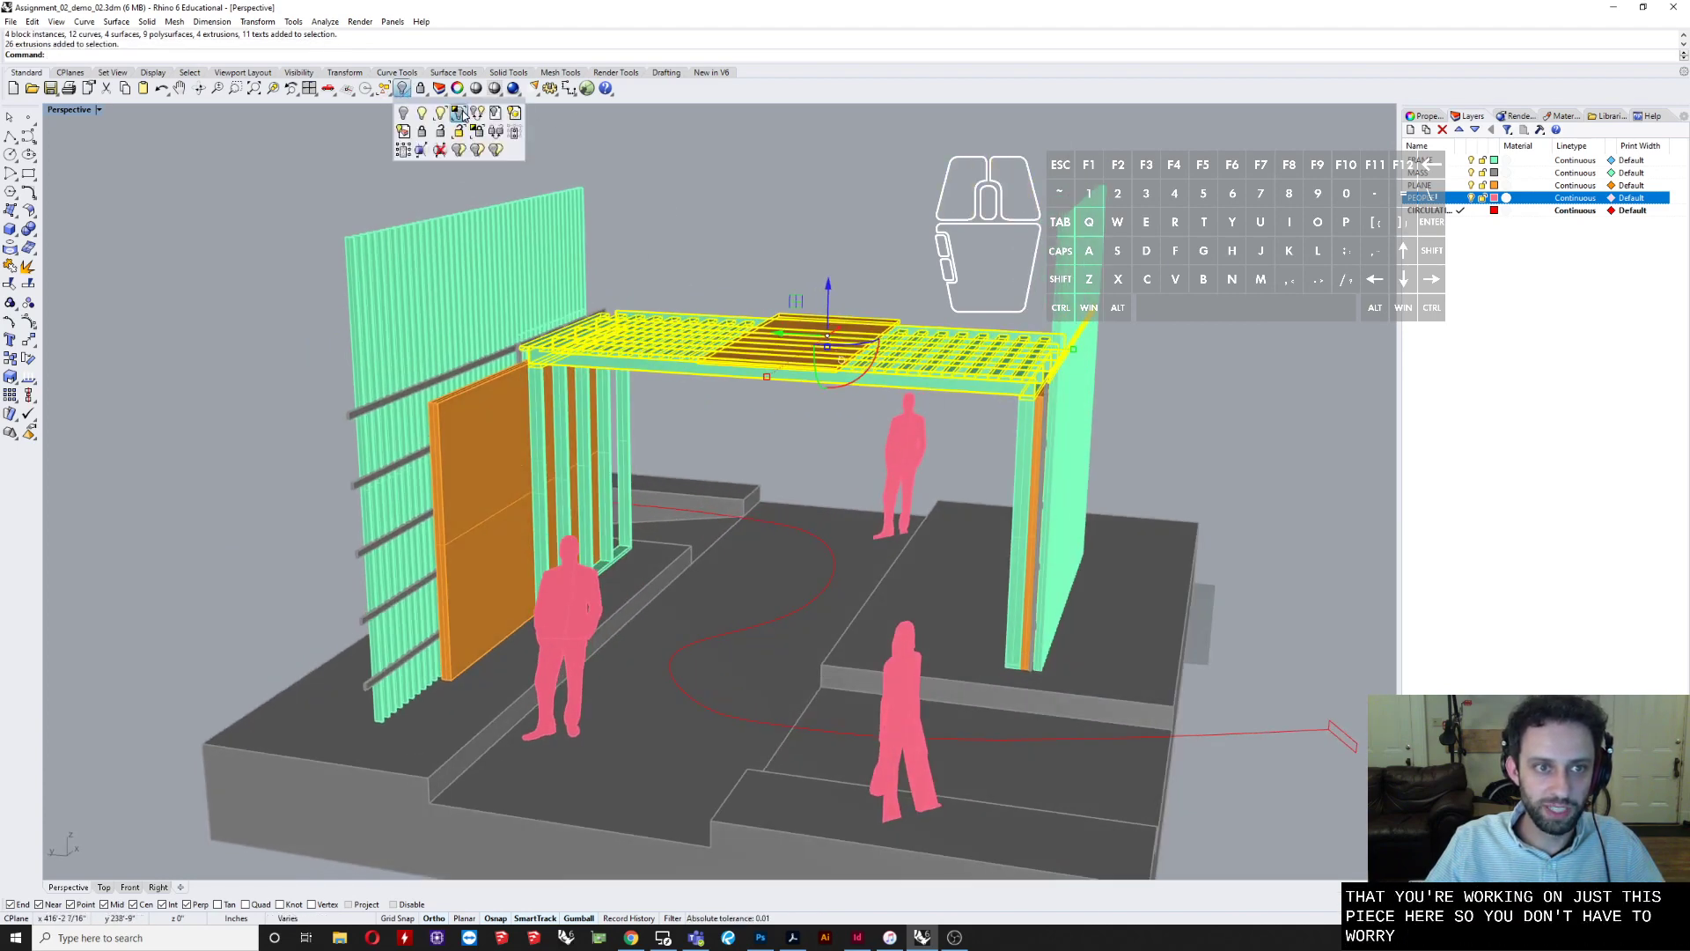
{"action": "left_click", "coordinate": [406, 96]}
{"action": "right_click_drag", "start_coordinate": [577, 223], "coordinate": [709, 487]}
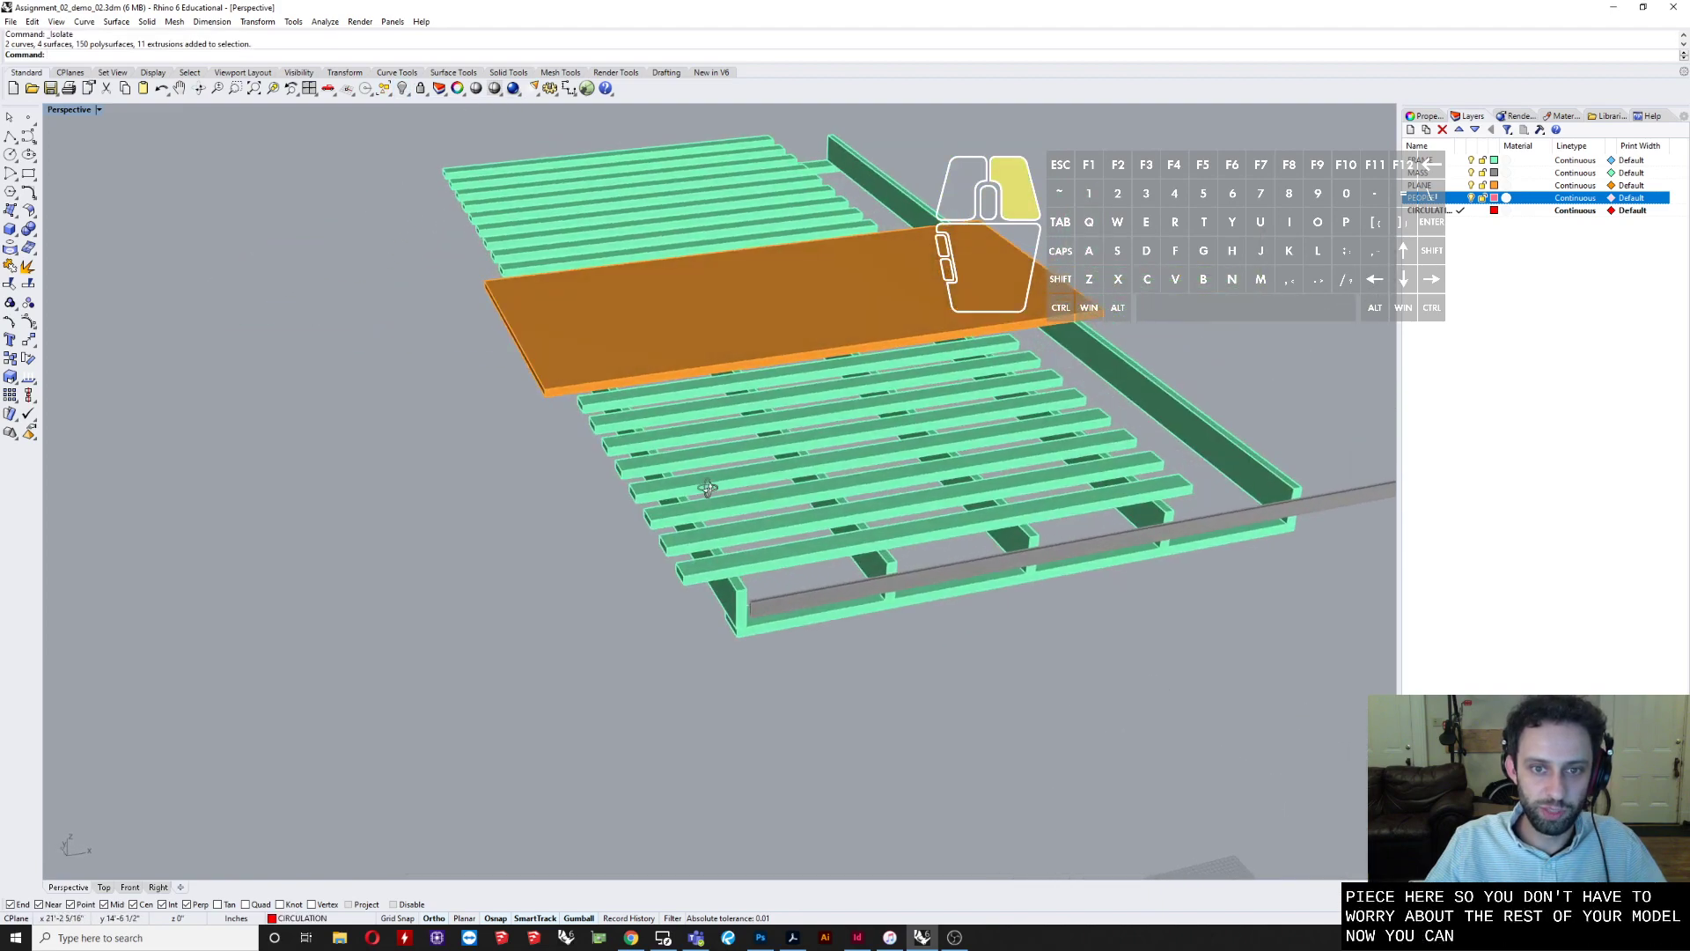
{"action": "scroll", "coordinate": [771, 384], "scroll_direction": "up", "scroll_amount": 6}
{"action": "right_click_drag", "start_coordinate": [770, 384], "coordinate": [826, 374]}
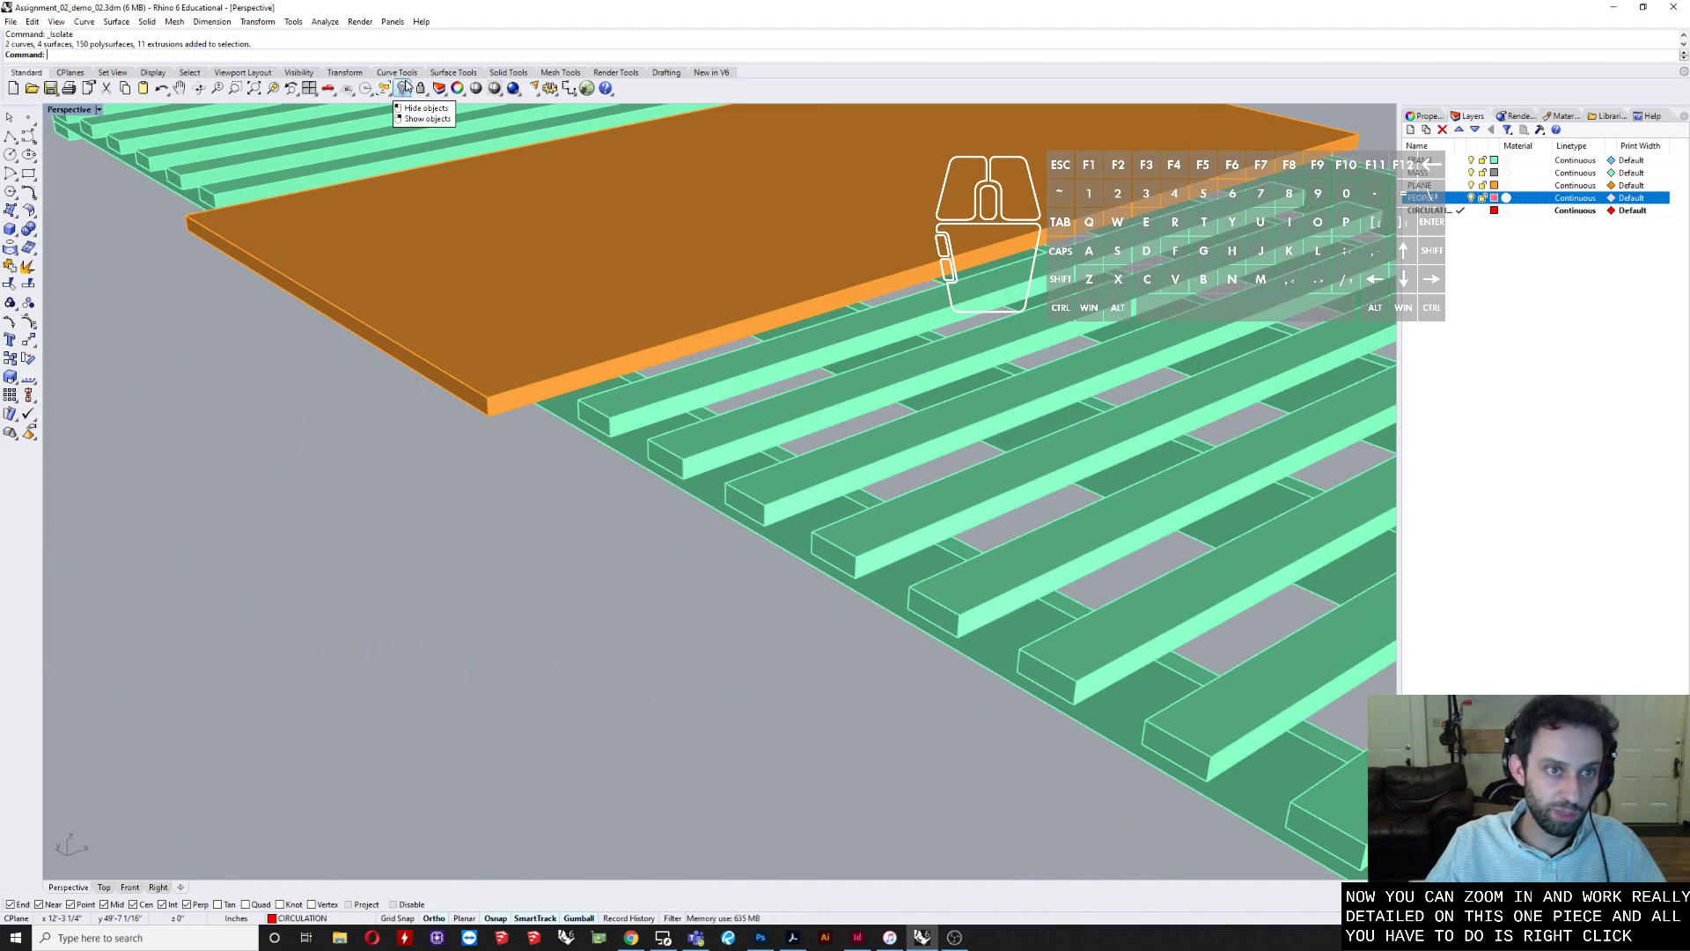
- Show all hidden objects again and check the whole building beside the example geometry
{"action": "right_click", "coordinate": [400, 88]}
{"action": "scroll", "coordinate": [808, 467], "scroll_direction": "down", "scroll_amount": 6}
{"action": "scroll", "coordinate": [773, 488], "scroll_direction": "down", "scroll_amount": 5}
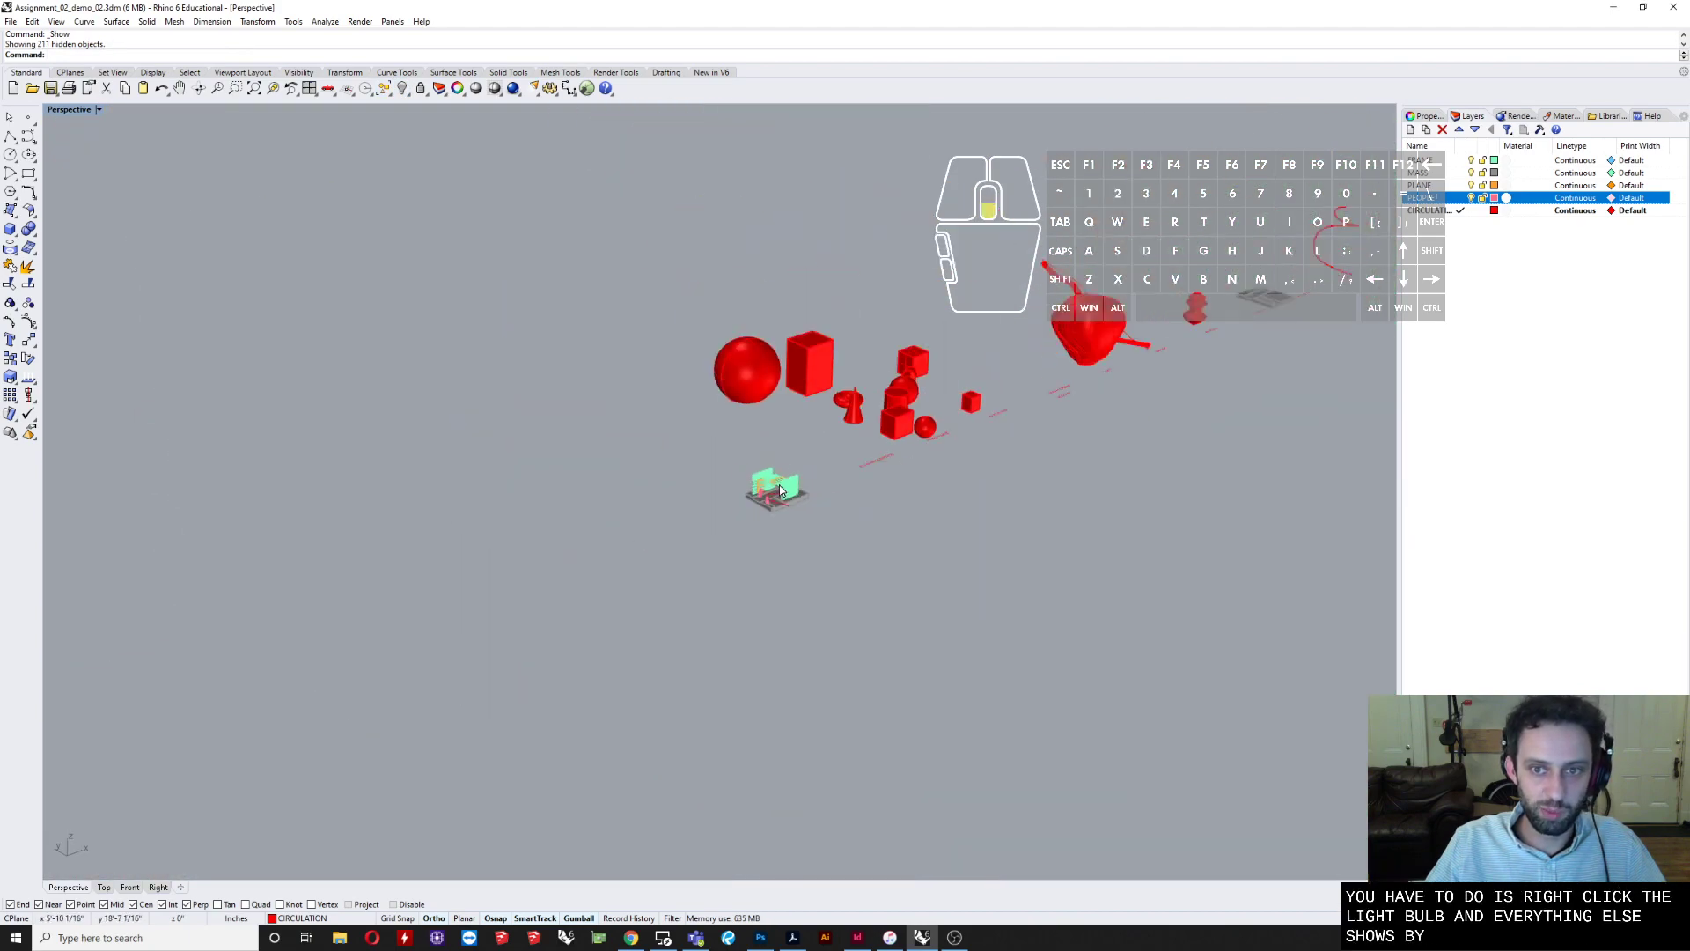
{"action": "scroll", "coordinate": [775, 488], "scroll_direction": "up", "scroll_amount": 10}
{"action": "right_click_drag", "start_coordinate": [789, 509], "coordinate": [814, 495]}
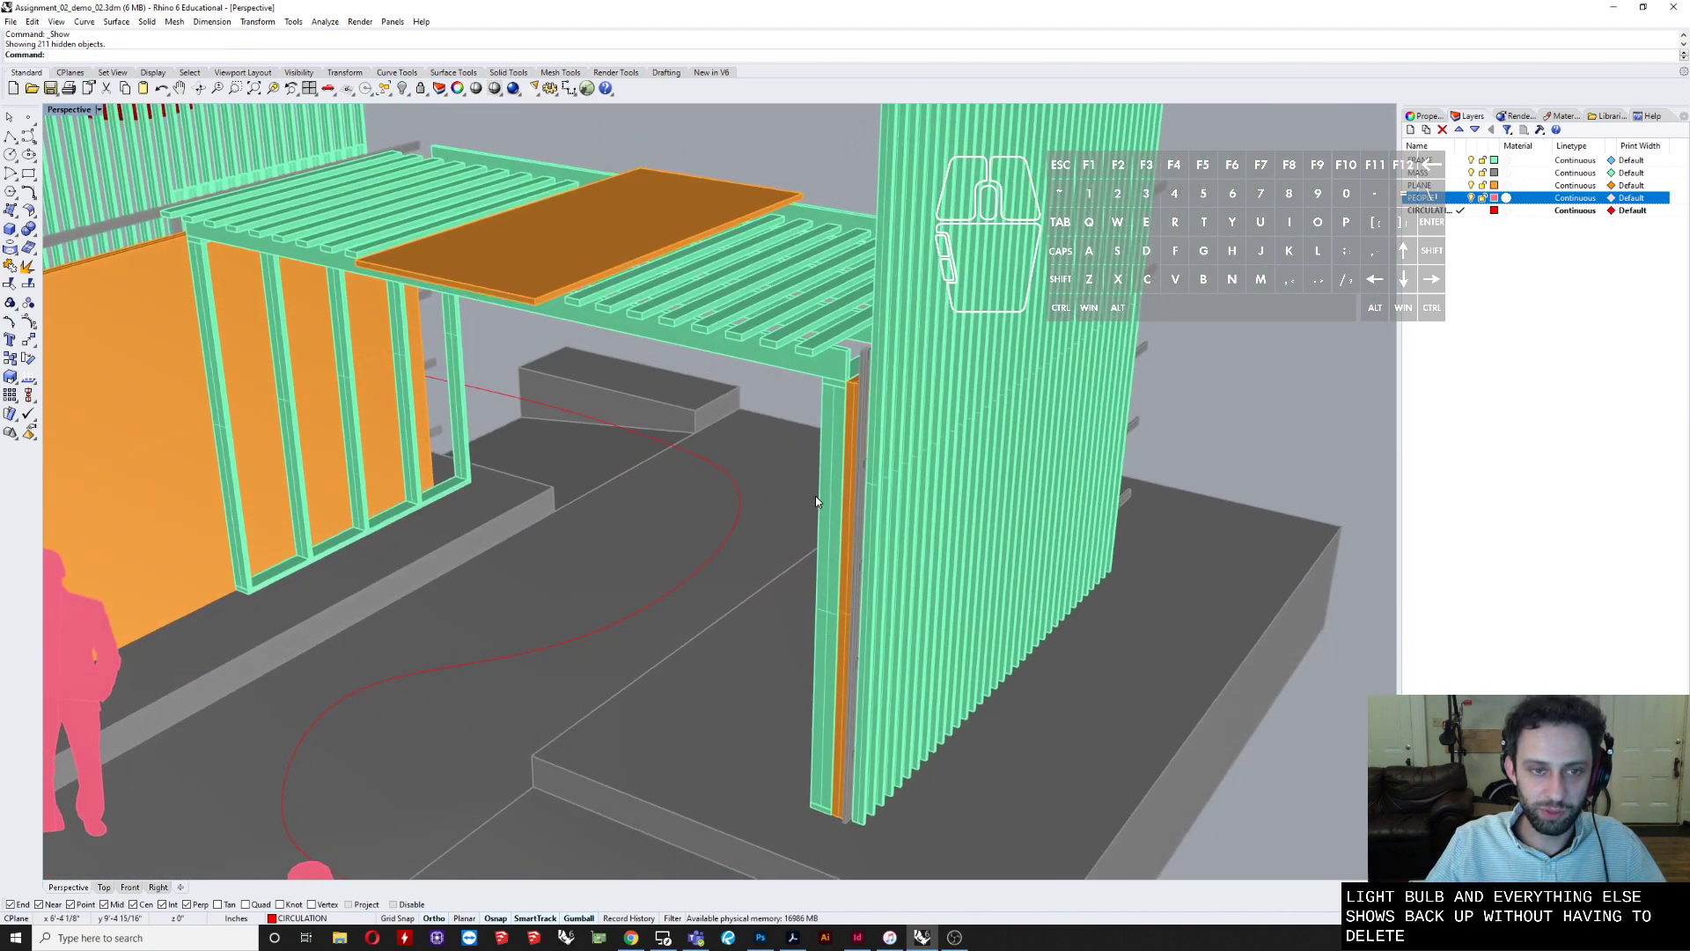
{"action": "scroll", "coordinate": [815, 495], "scroll_direction": "down", "scroll_amount": 6}
{"action": "right_click_drag", "start_coordinate": [727, 445], "coordinate": [661, 444]}
{"action": "scroll", "coordinate": [656, 436], "scroll_direction": "up", "scroll_amount": 4}
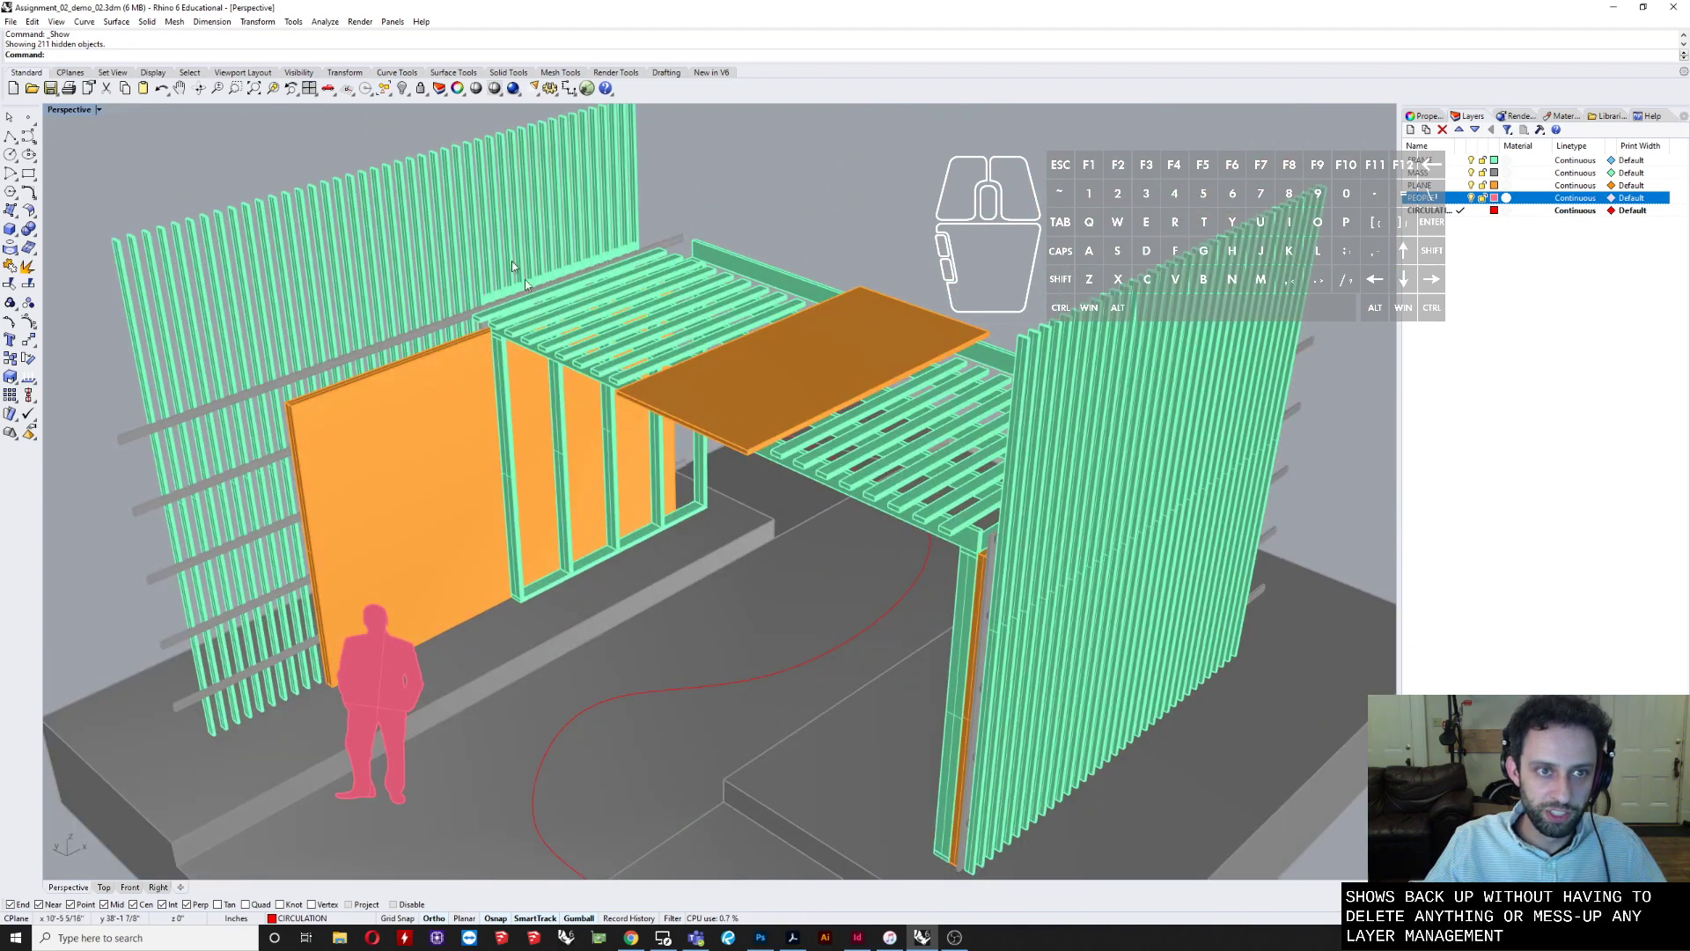
{"action": "scroll", "coordinate": [648, 343], "scroll_direction": "down", "scroll_amount": 5}
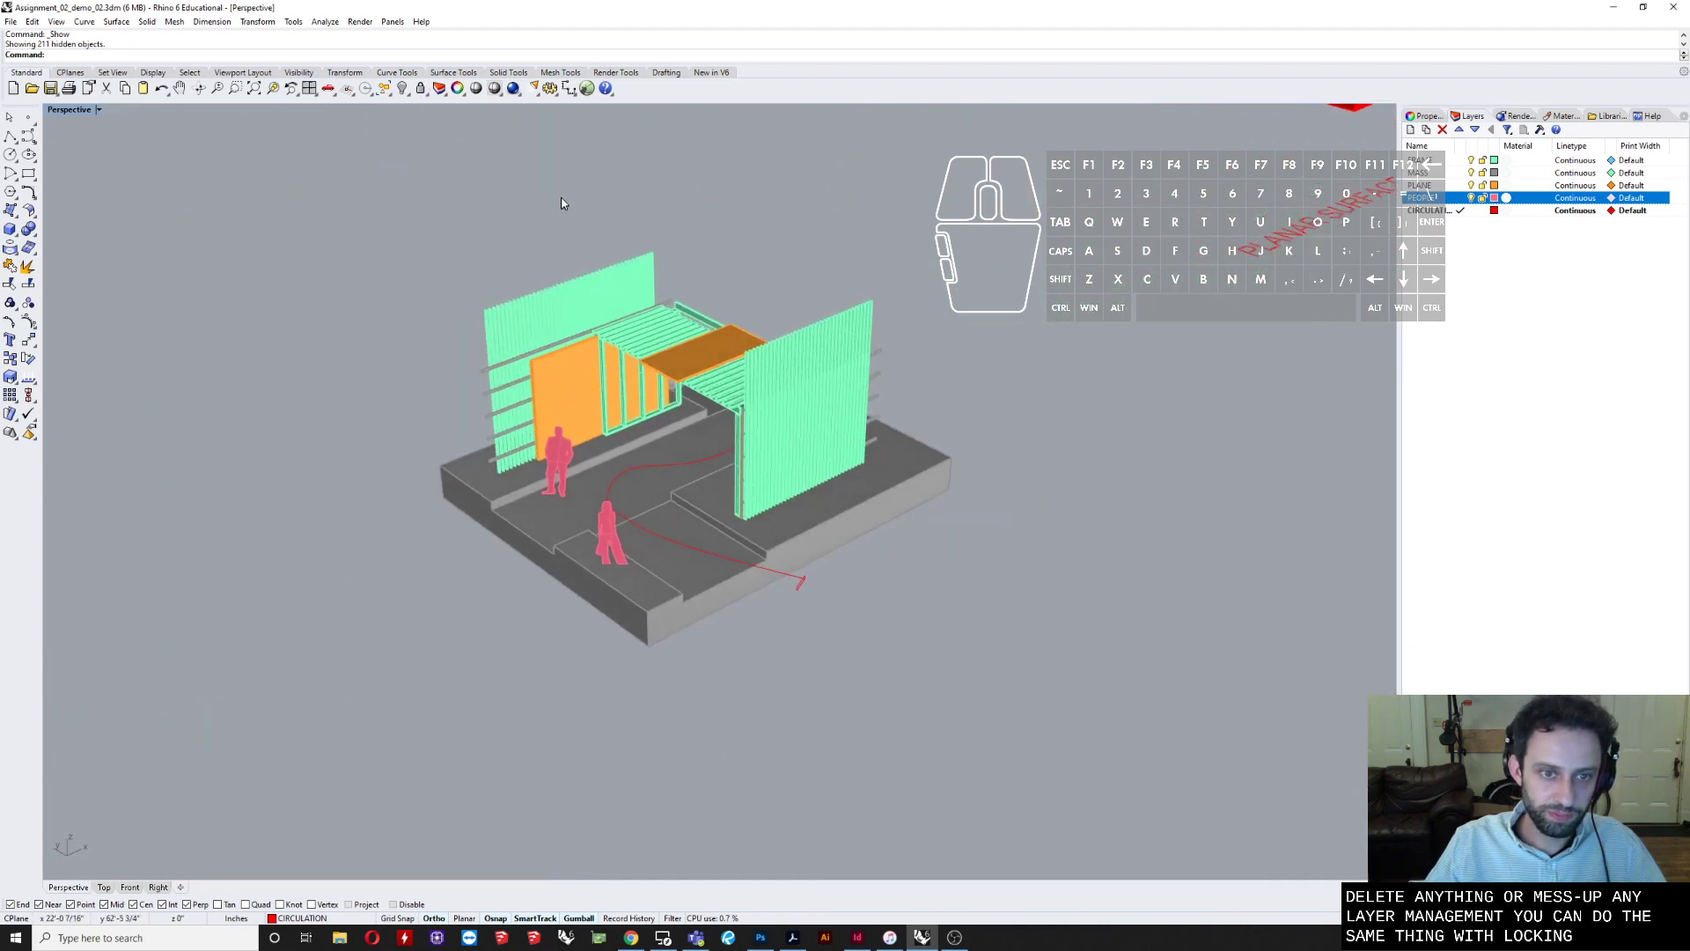
- Select the roof structure with its orange panel and lock everything else with IsolateLock
{"action": "left_click_drag", "start_coordinate": [536, 173], "coordinate": [767, 247]}
{"action": "right_click_drag", "start_coordinate": [530, 264], "coordinate": [517, 229]}
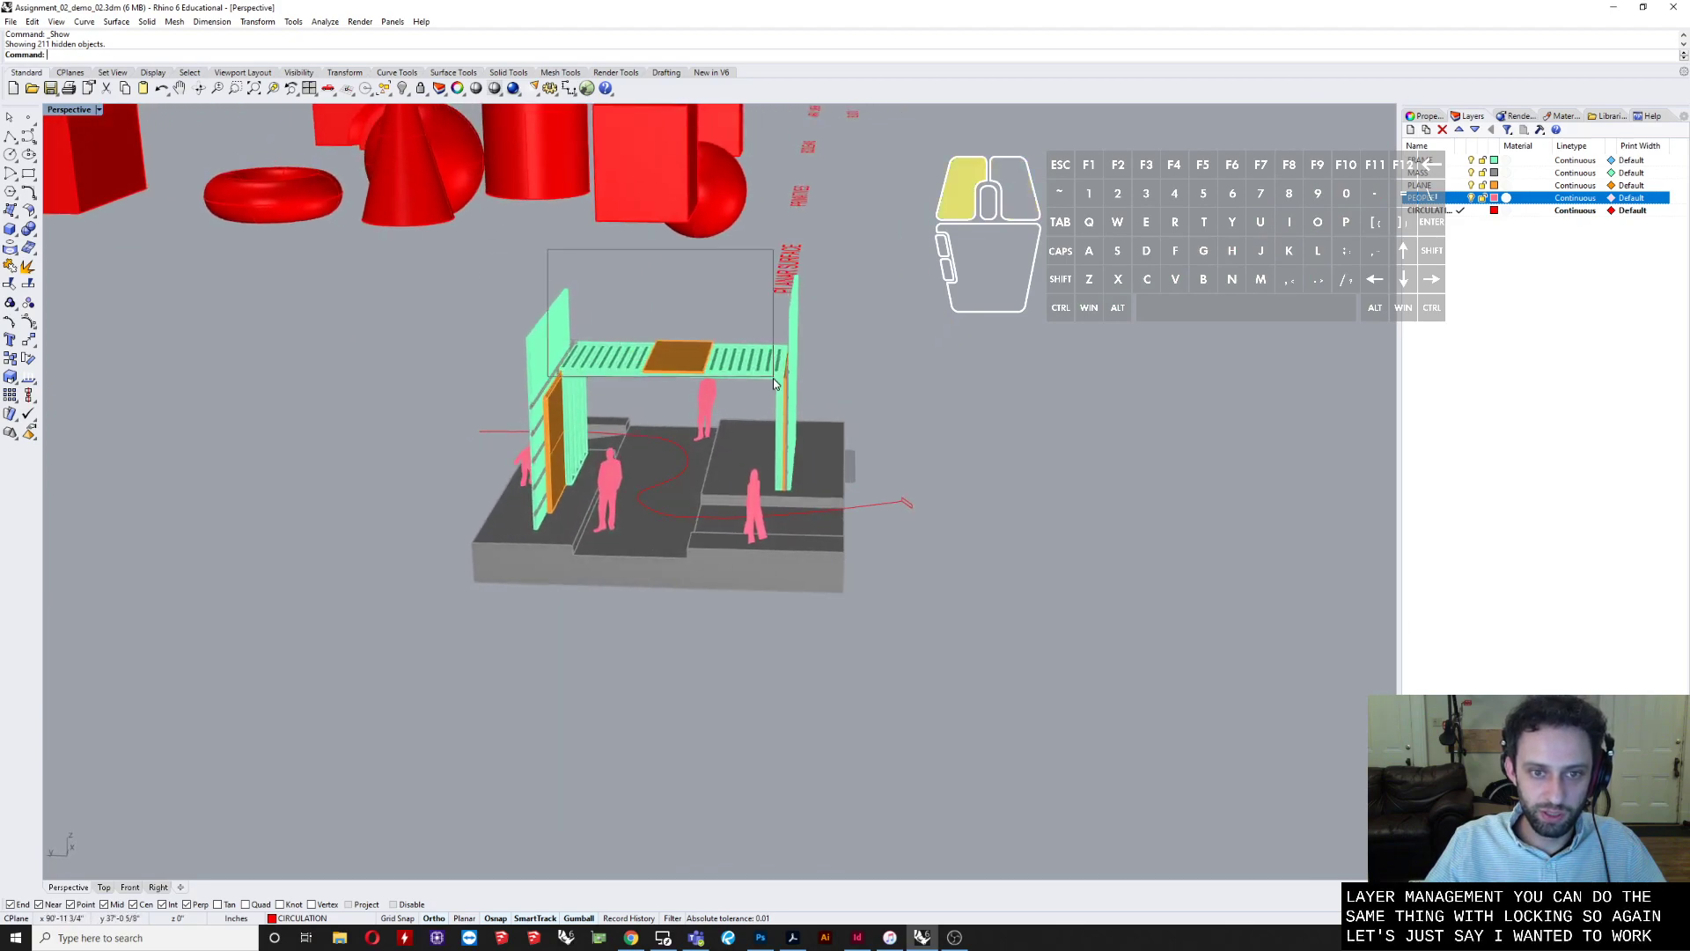
{"action": "left_click_drag", "start_coordinate": [773, 378], "coordinate": [794, 398]}
{"action": "scroll", "coordinate": [757, 368], "scroll_direction": "up", "scroll_amount": 8}
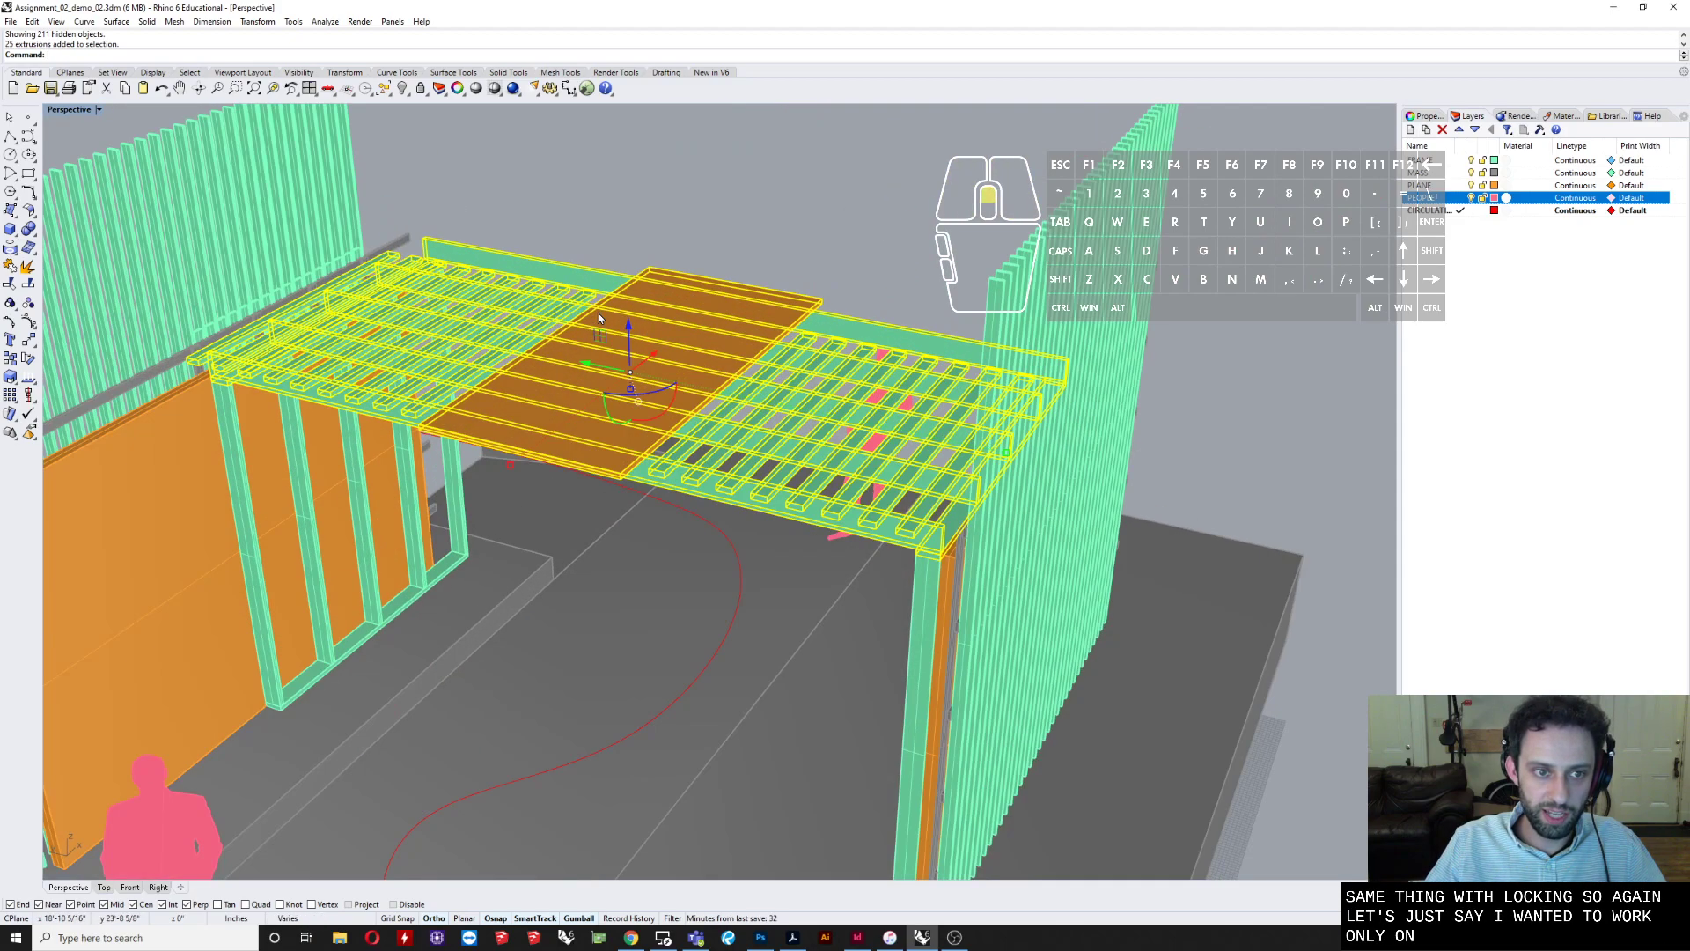
{"action": "right_click_drag", "start_coordinate": [598, 313], "coordinate": [675, 356]}
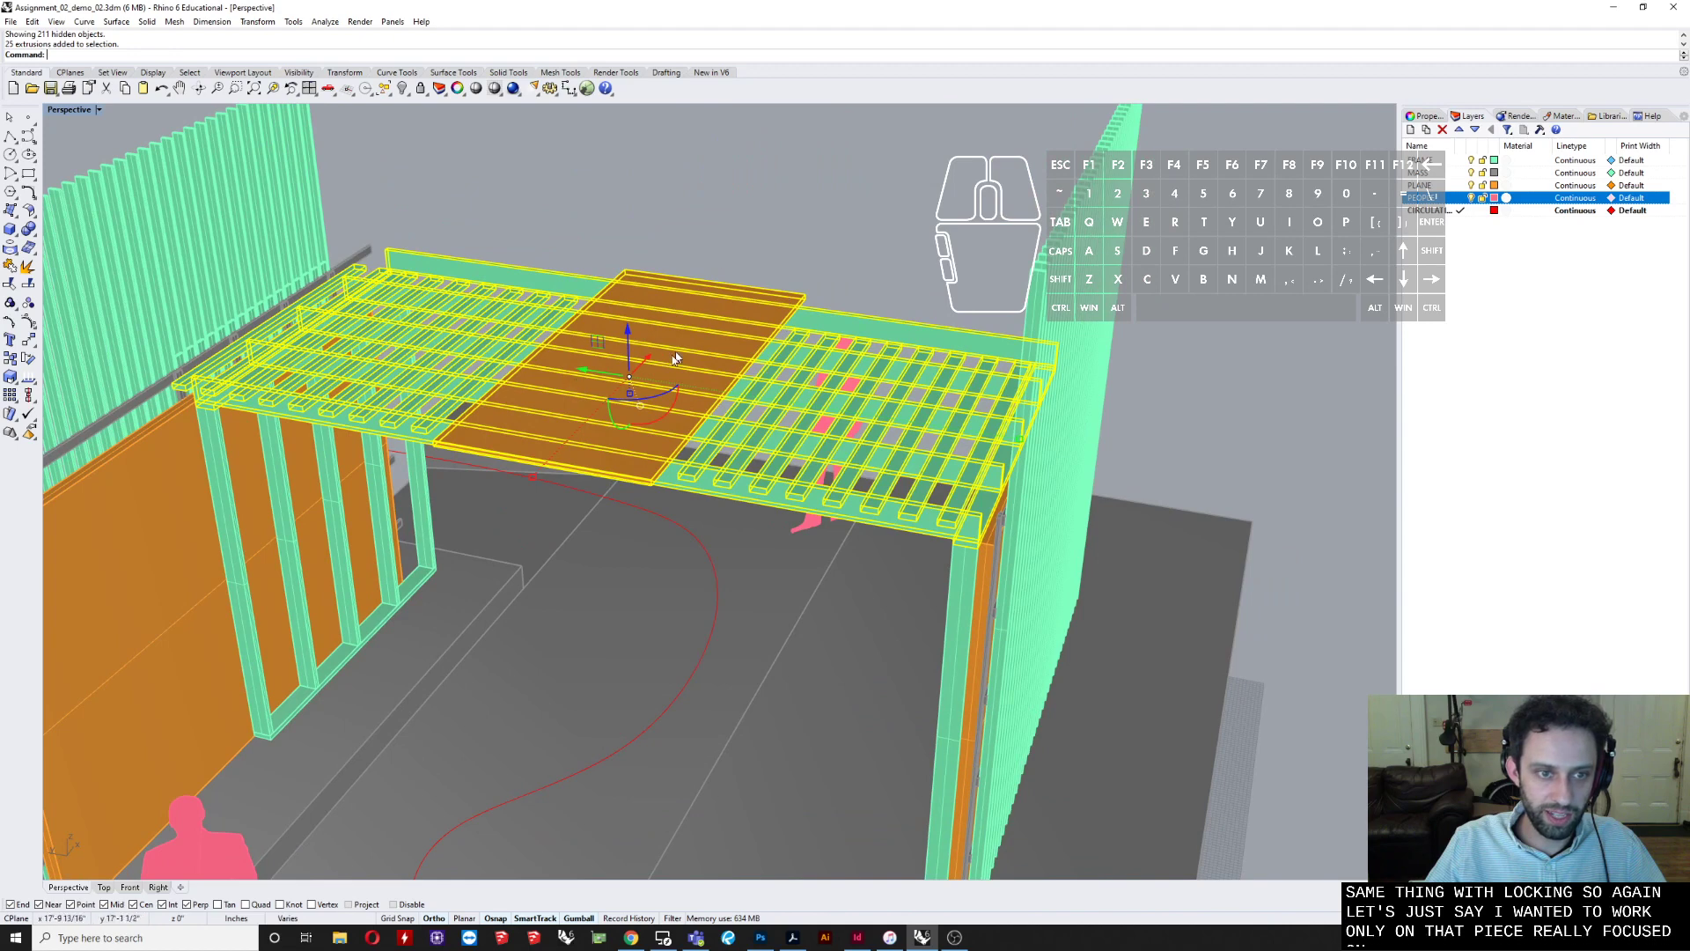
{"action": "left_click", "coordinate": [421, 90]}
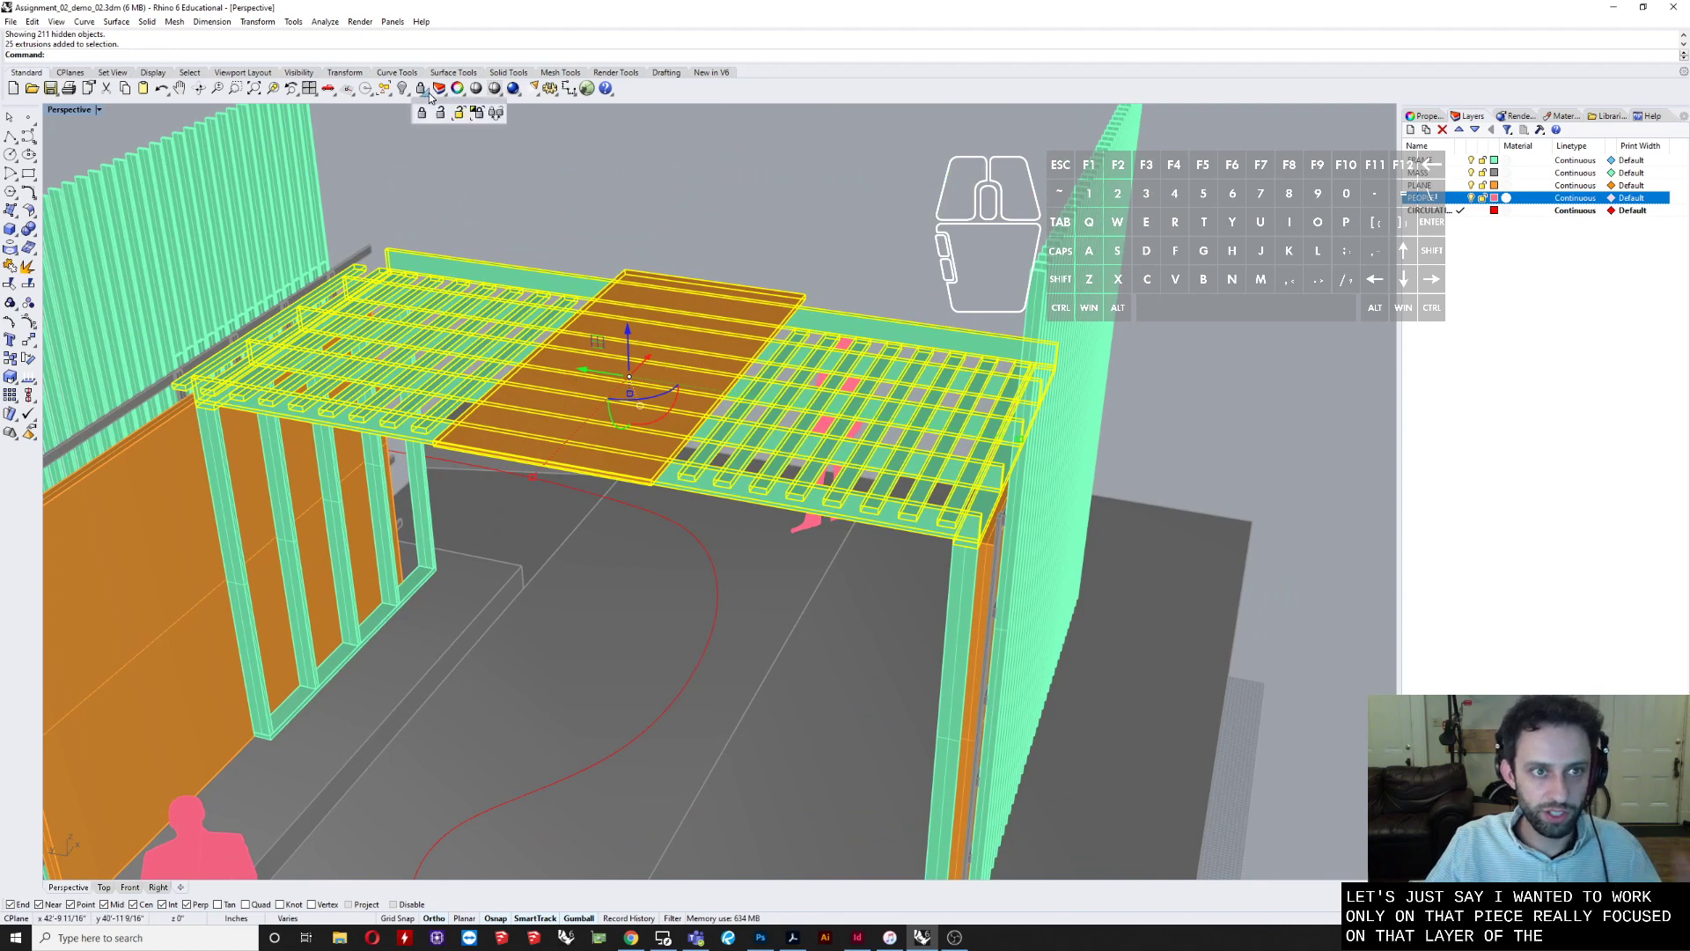
{"action": "left_click", "coordinate": [473, 115]}
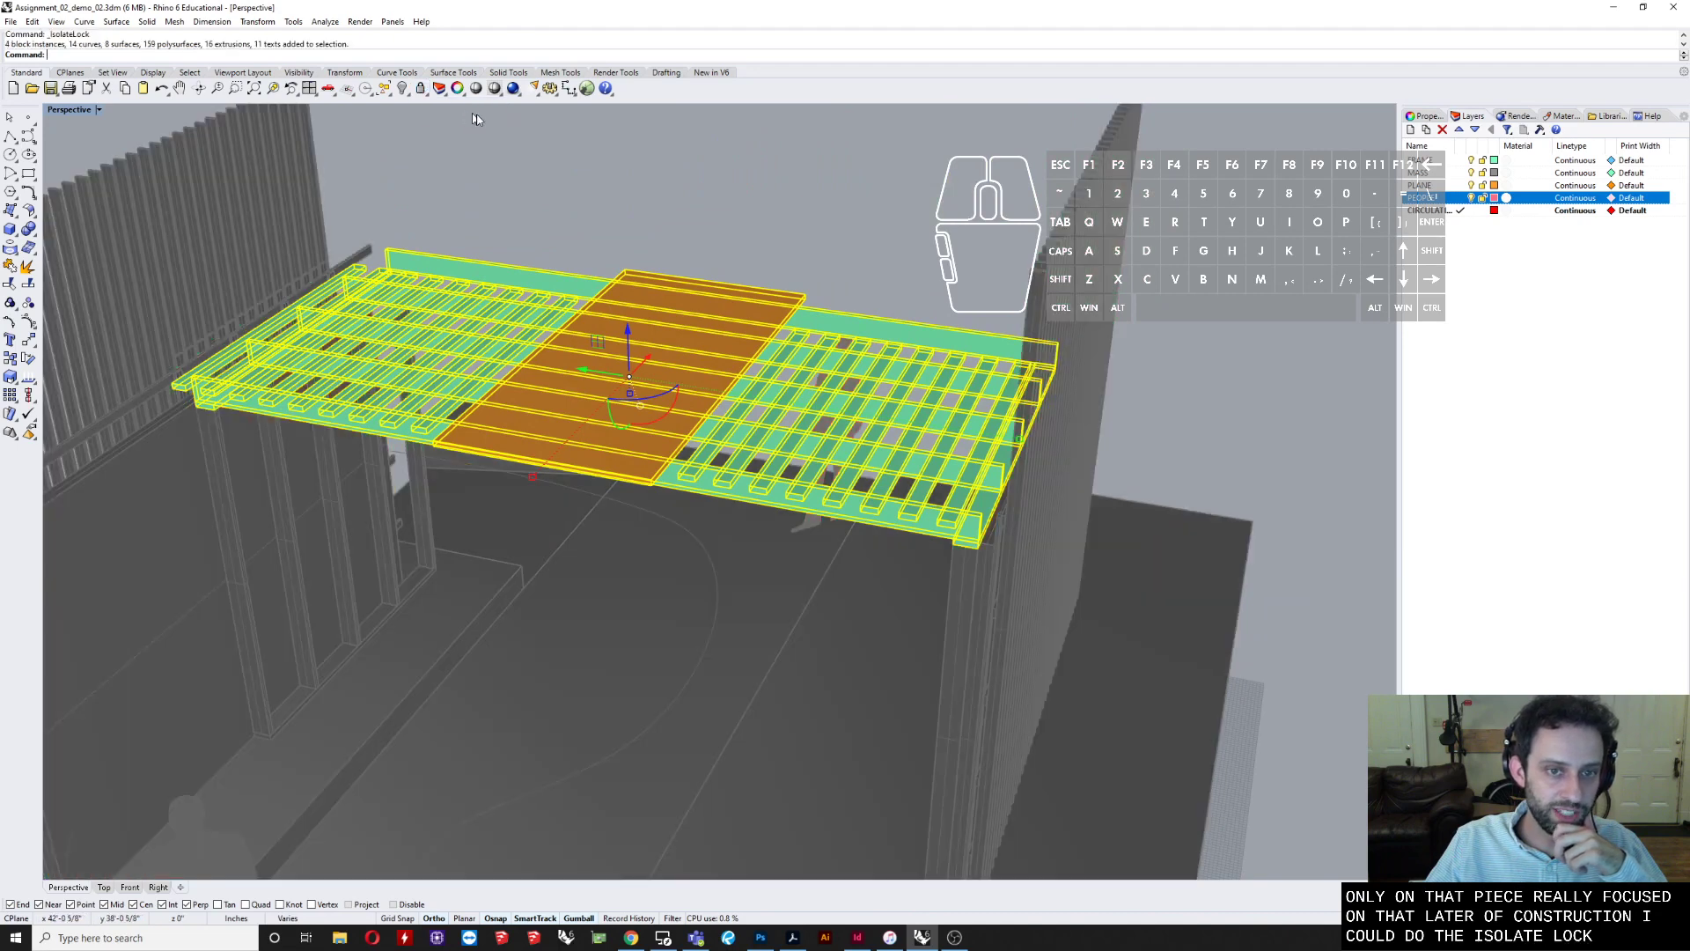
- Test the lock by trying to select the gray walls and figures, and select the unlocked front roof beam before clearing the selection
{"action": "left_click", "coordinate": [842, 176]}
{"action": "right_click_drag", "start_coordinate": [510, 480], "coordinate": [596, 355]}
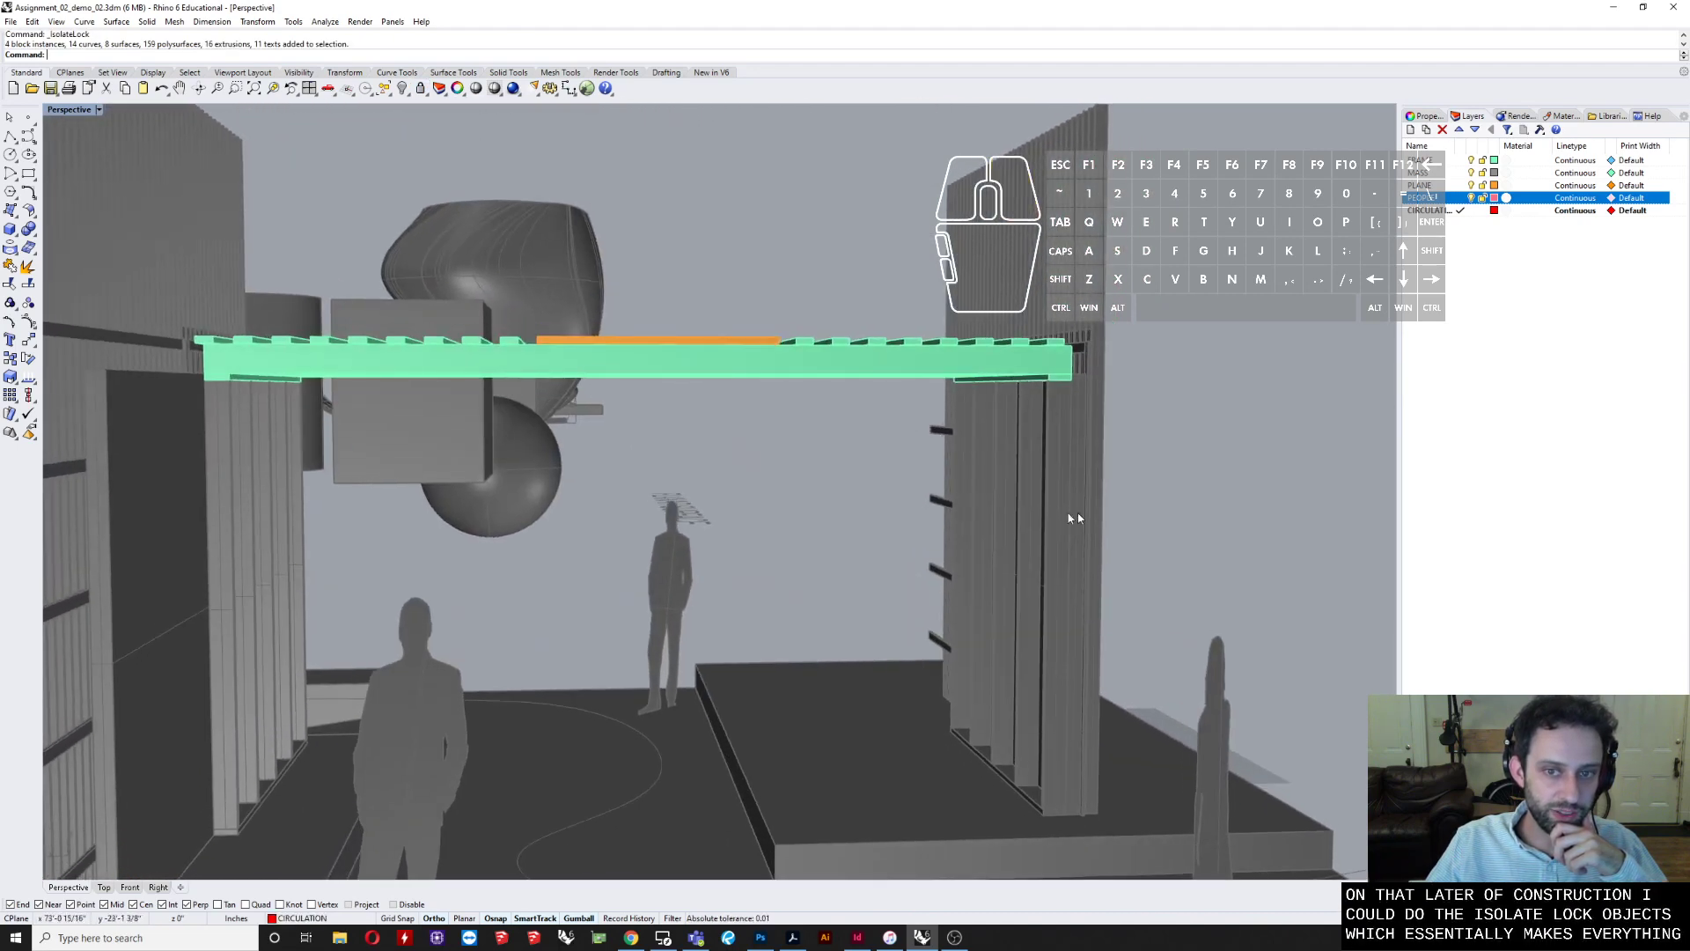
{"action": "left_click_drag", "start_coordinate": [1041, 537], "coordinate": [240, 648]}
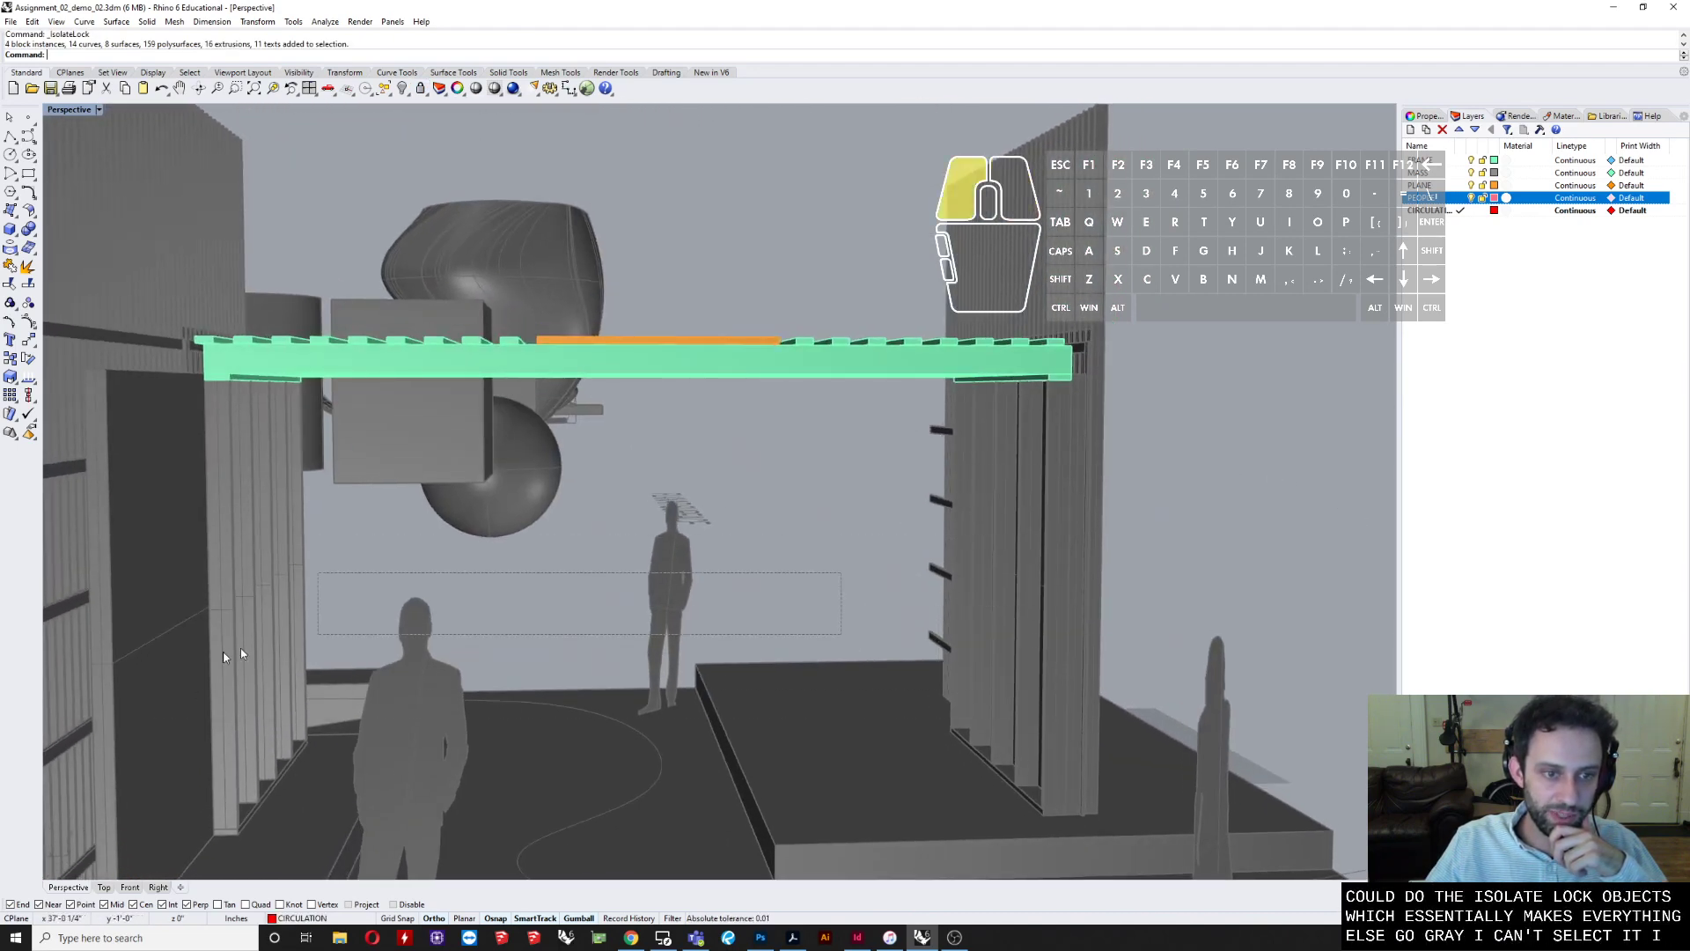
{"action": "right_click_drag", "start_coordinate": [907, 479], "coordinate": [748, 585]}
{"action": "left_click", "coordinate": [746, 457]}
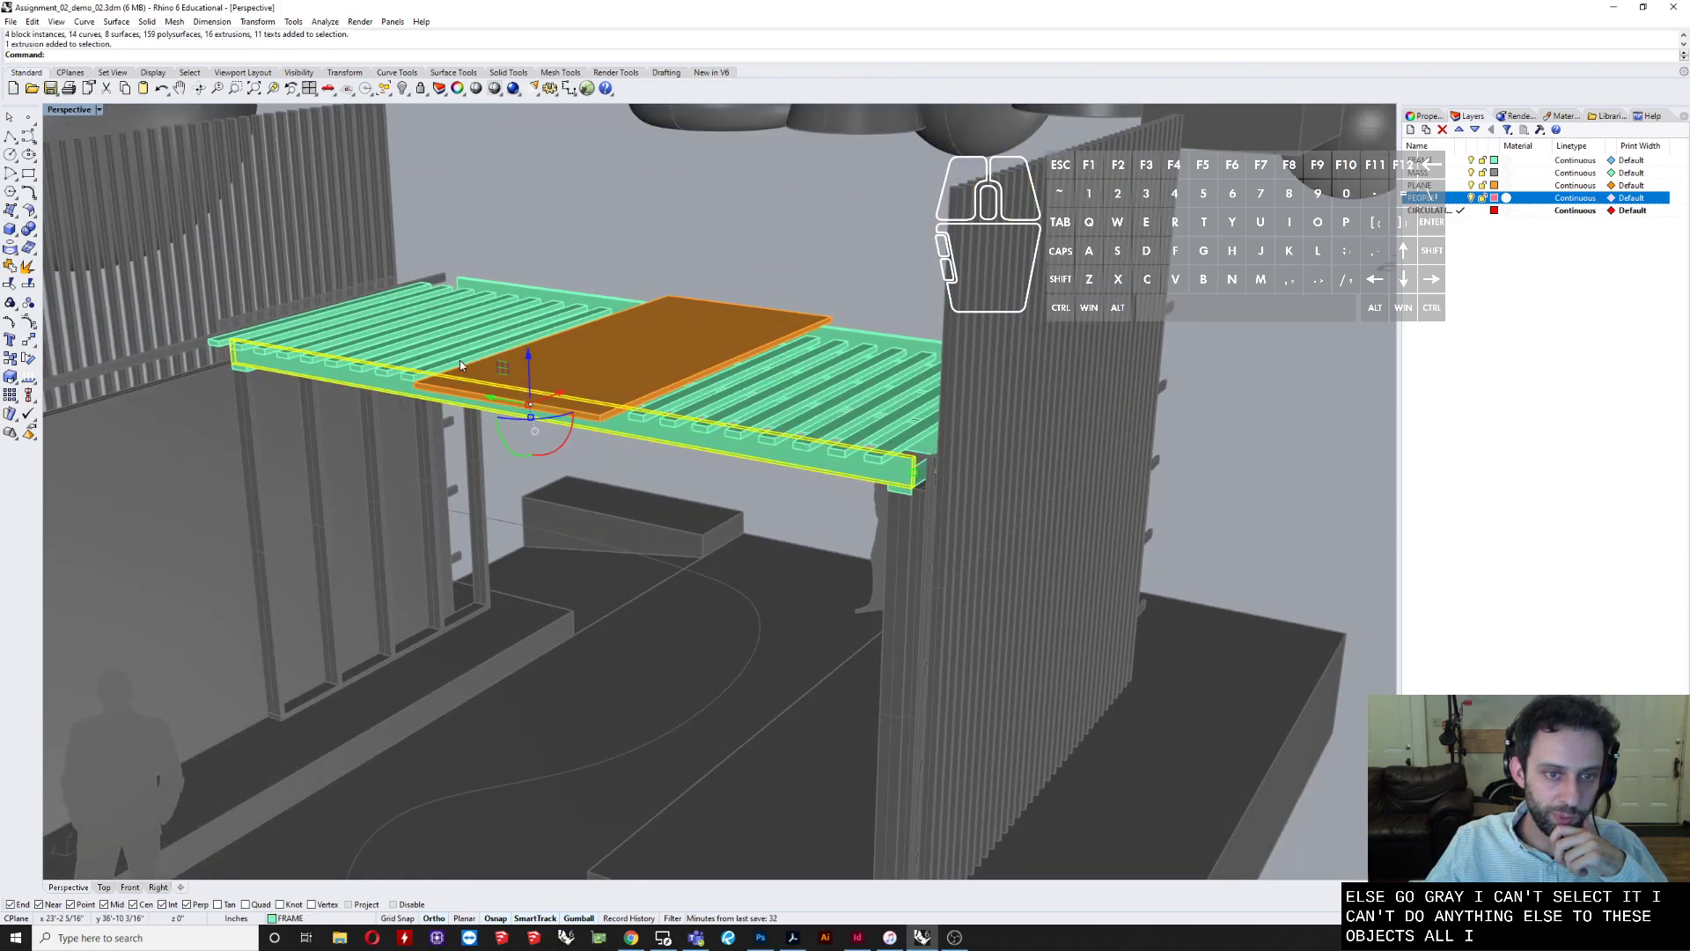
{"action": "scroll", "coordinate": [460, 361], "scroll_direction": "up", "scroll_amount": 4}
{"action": "right_click_drag", "start_coordinate": [497, 365], "coordinate": [544, 394]}
{"action": "scroll", "coordinate": [544, 395], "scroll_direction": "down", "scroll_amount": 8}
{"action": "left_click", "coordinate": [863, 500]}
{"action": "right_click_drag", "start_coordinate": [859, 502], "coordinate": [616, 370]}
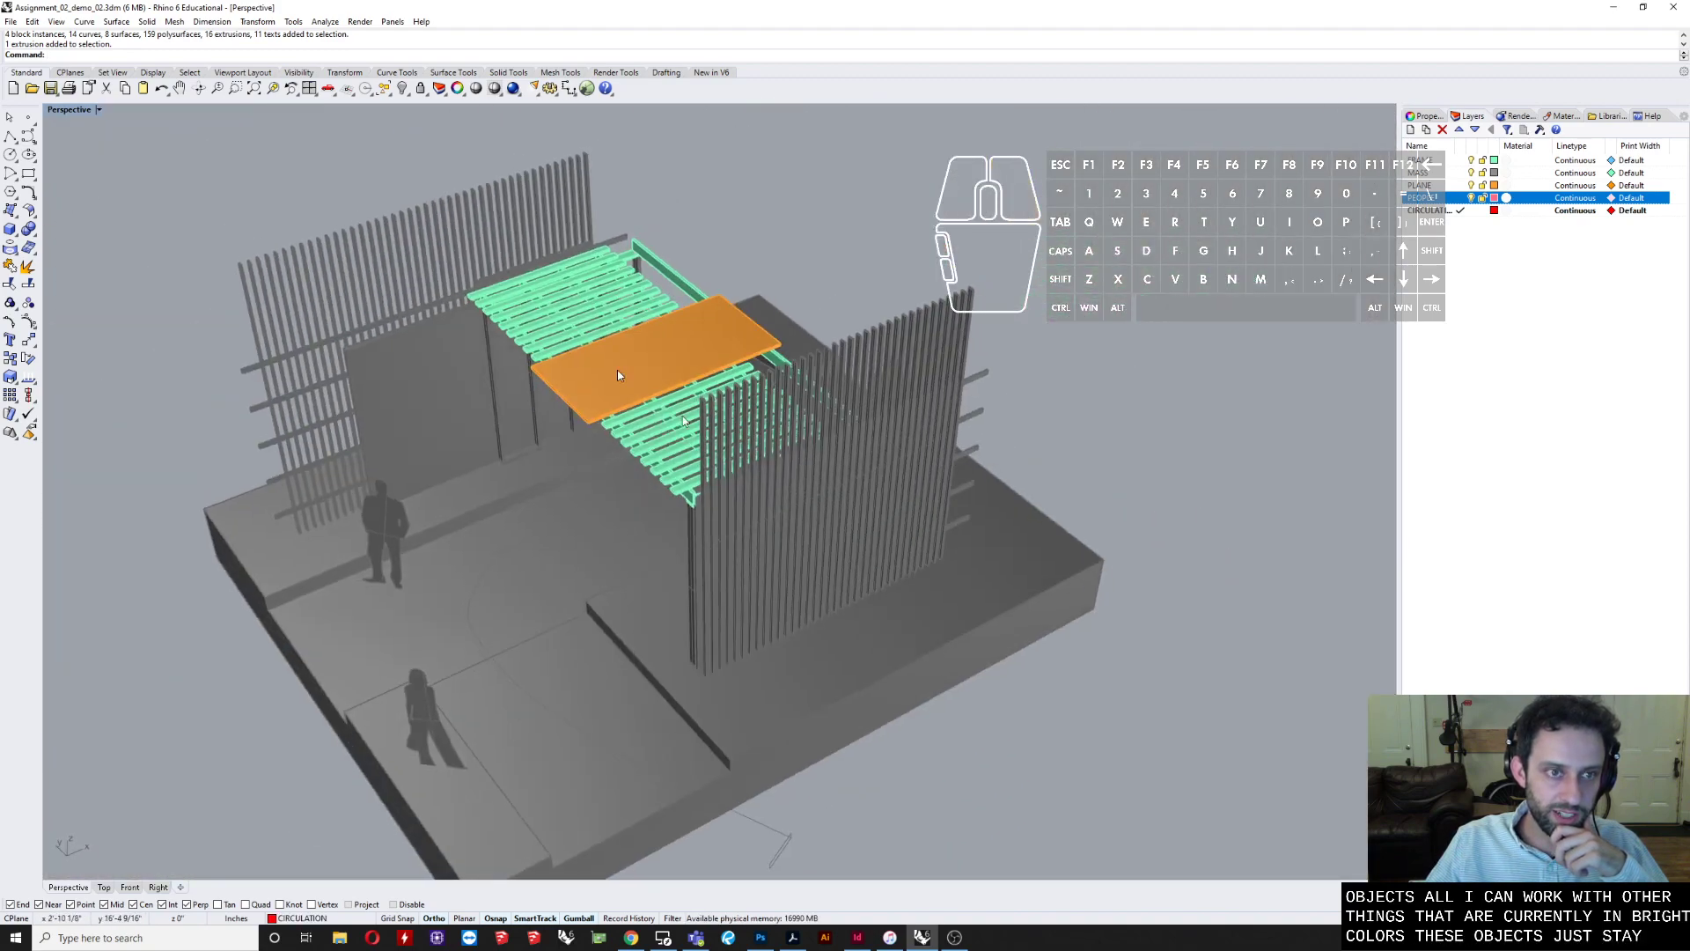
- Unlock all locked objects and view the full building with the example geometry
{"action": "left_click", "coordinate": [424, 93]}
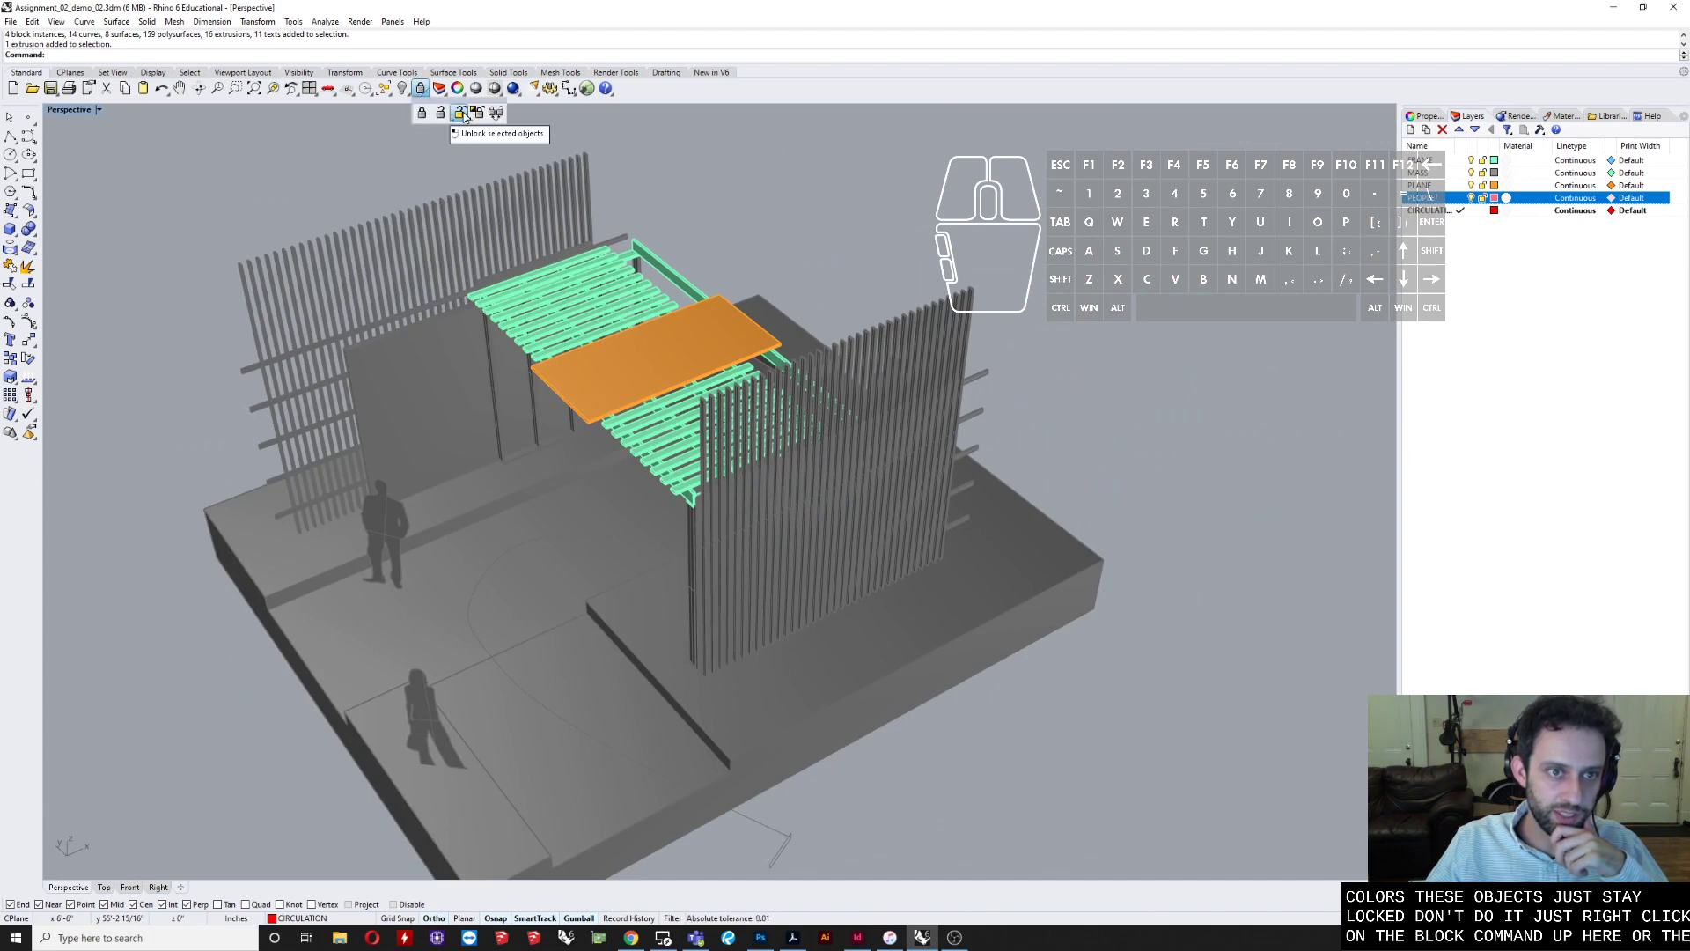
{"action": "right_click", "coordinate": [421, 95]}
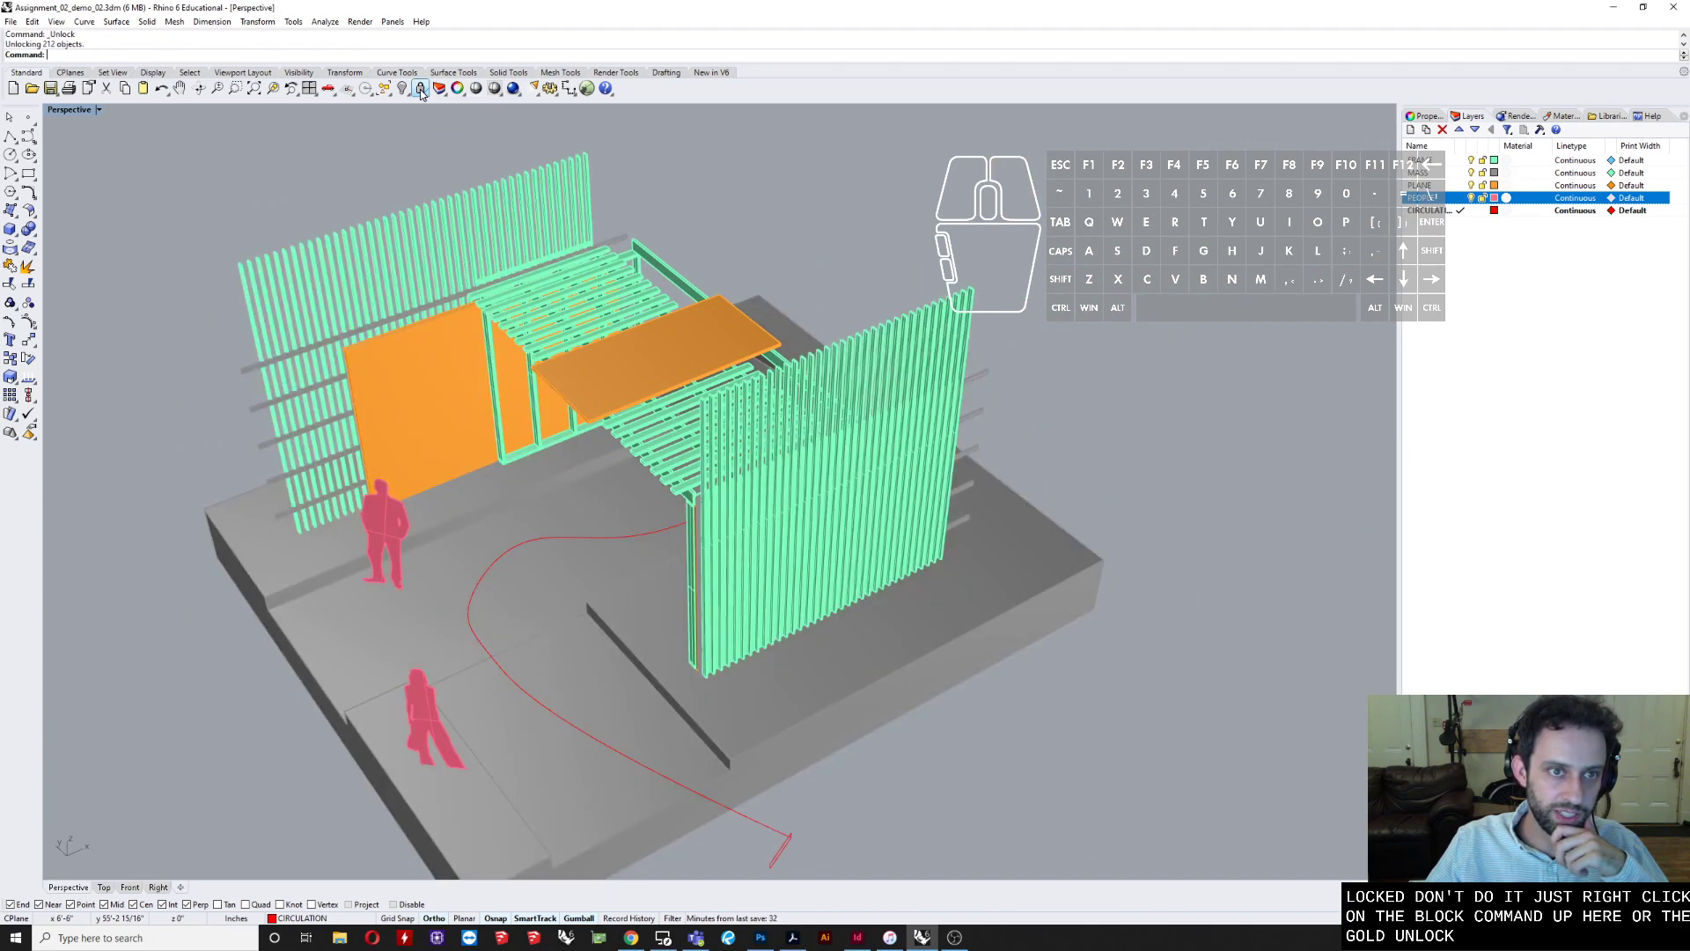
{"action": "scroll", "coordinate": [704, 264], "scroll_direction": "down", "scroll_amount": 4}
{"action": "right_click_drag", "start_coordinate": [704, 458], "coordinate": [739, 352]}
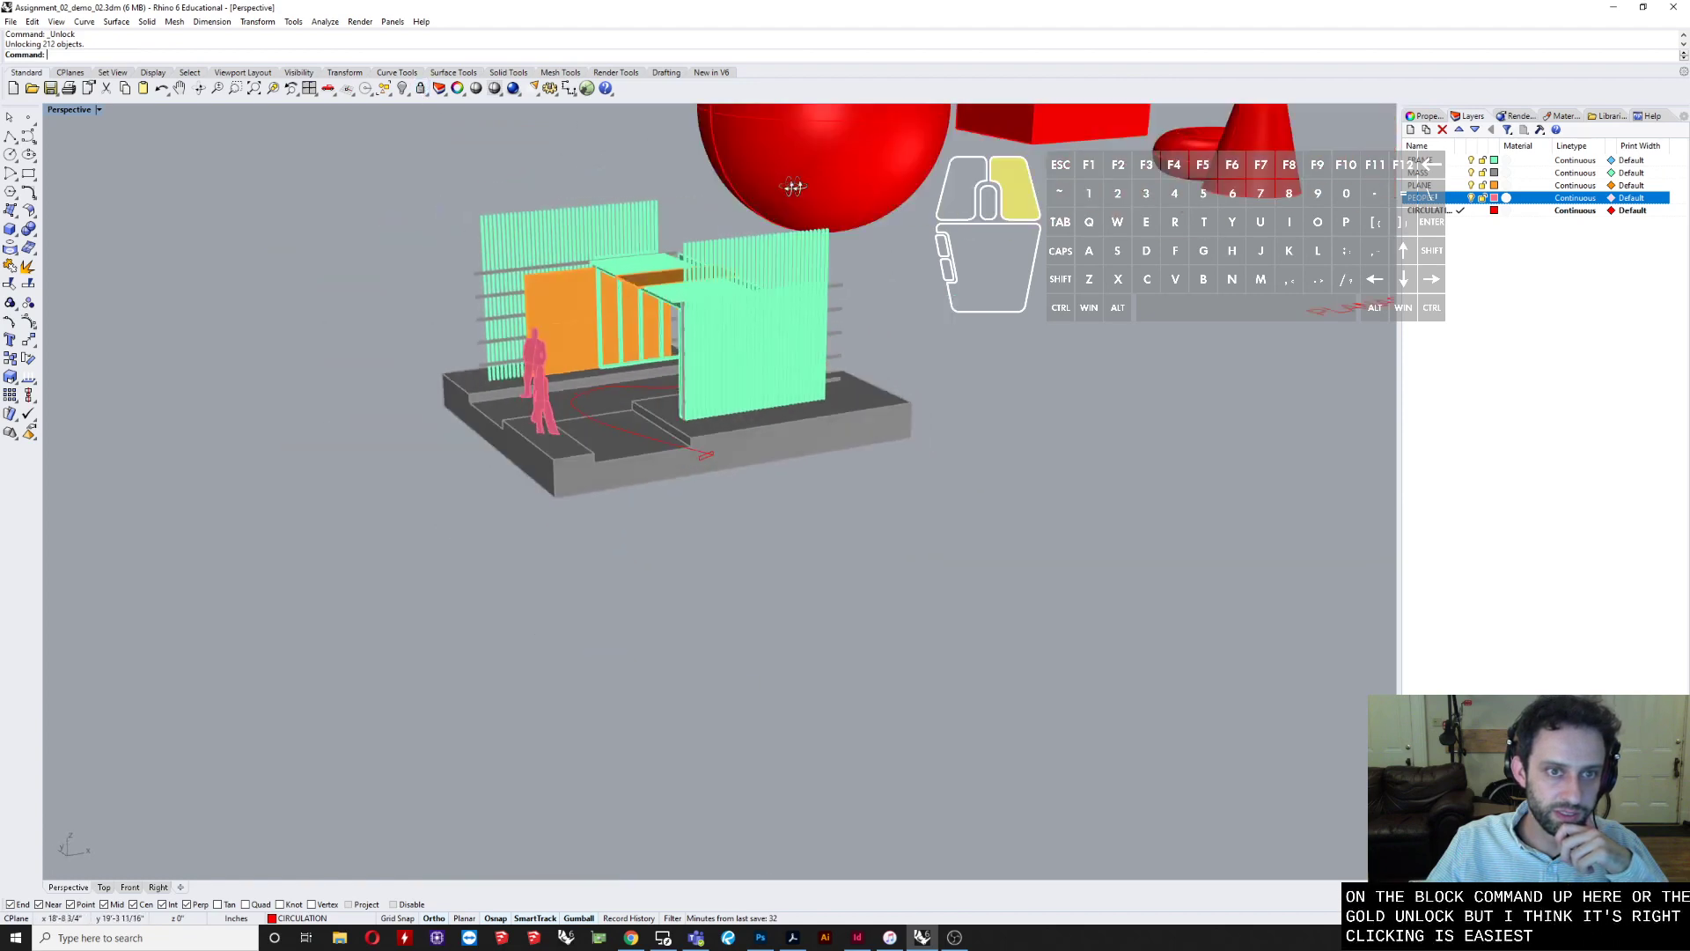
{"action": "scroll", "coordinate": [757, 388], "scroll_direction": "down", "scroll_amount": 4}
{"action": "middle_click_drag", "start_coordinate": [765, 422], "coordinate": [814, 581]}
{"action": "scroll", "coordinate": [818, 572], "scroll_direction": "up", "scroll_amount": 3}
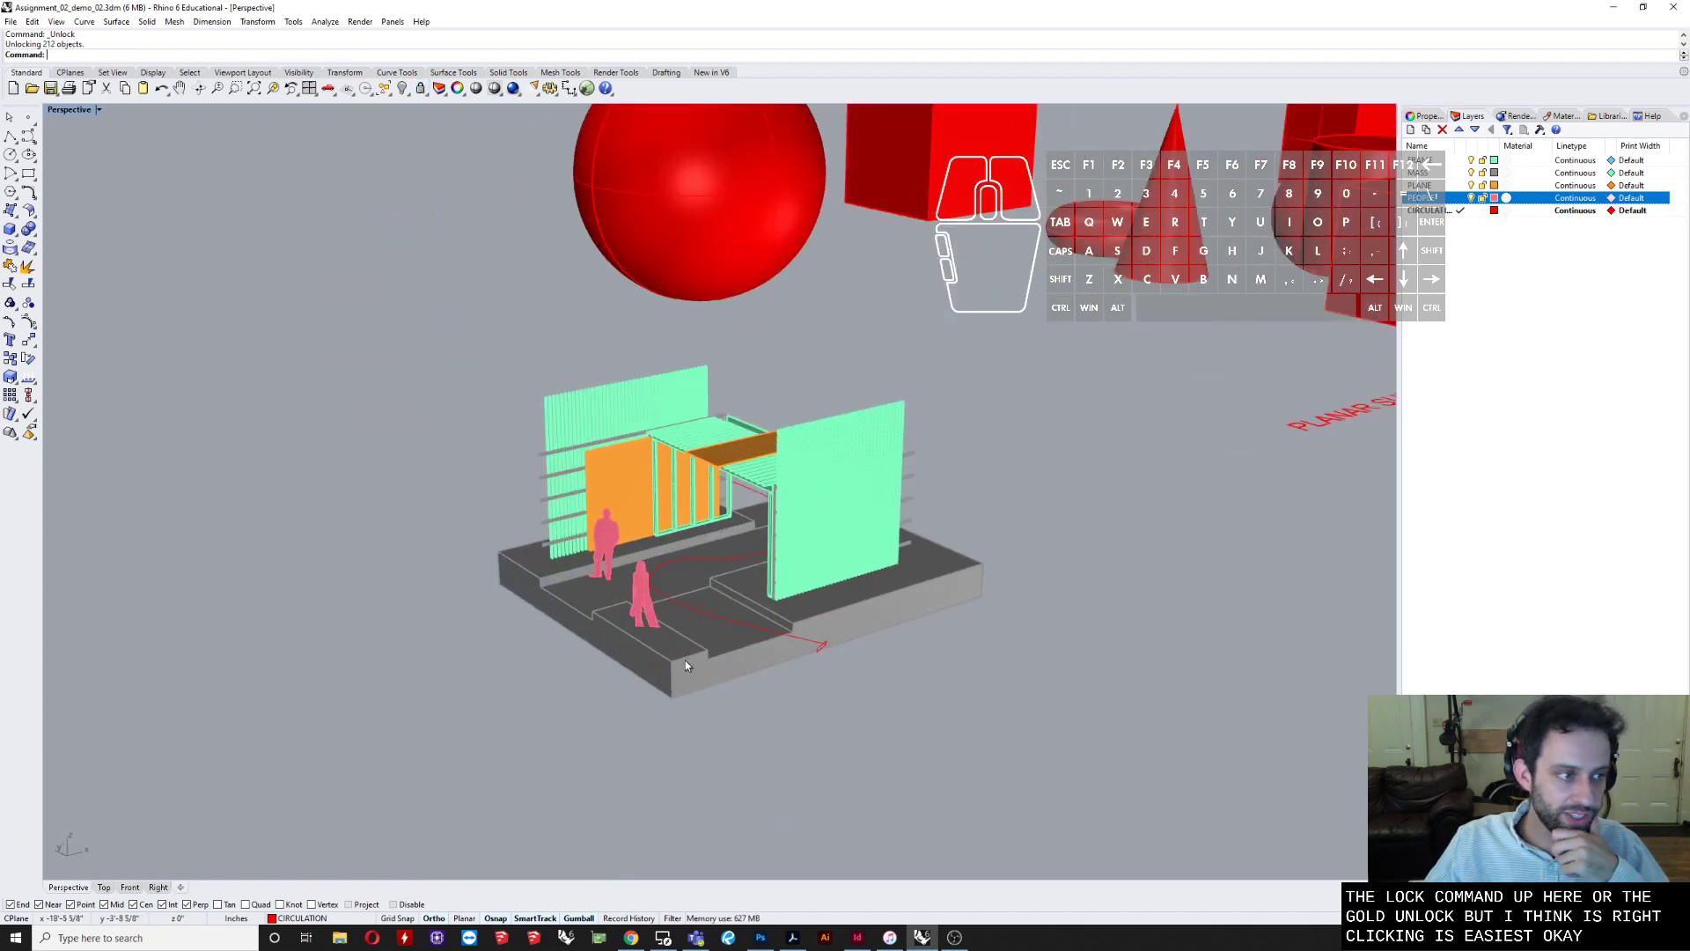